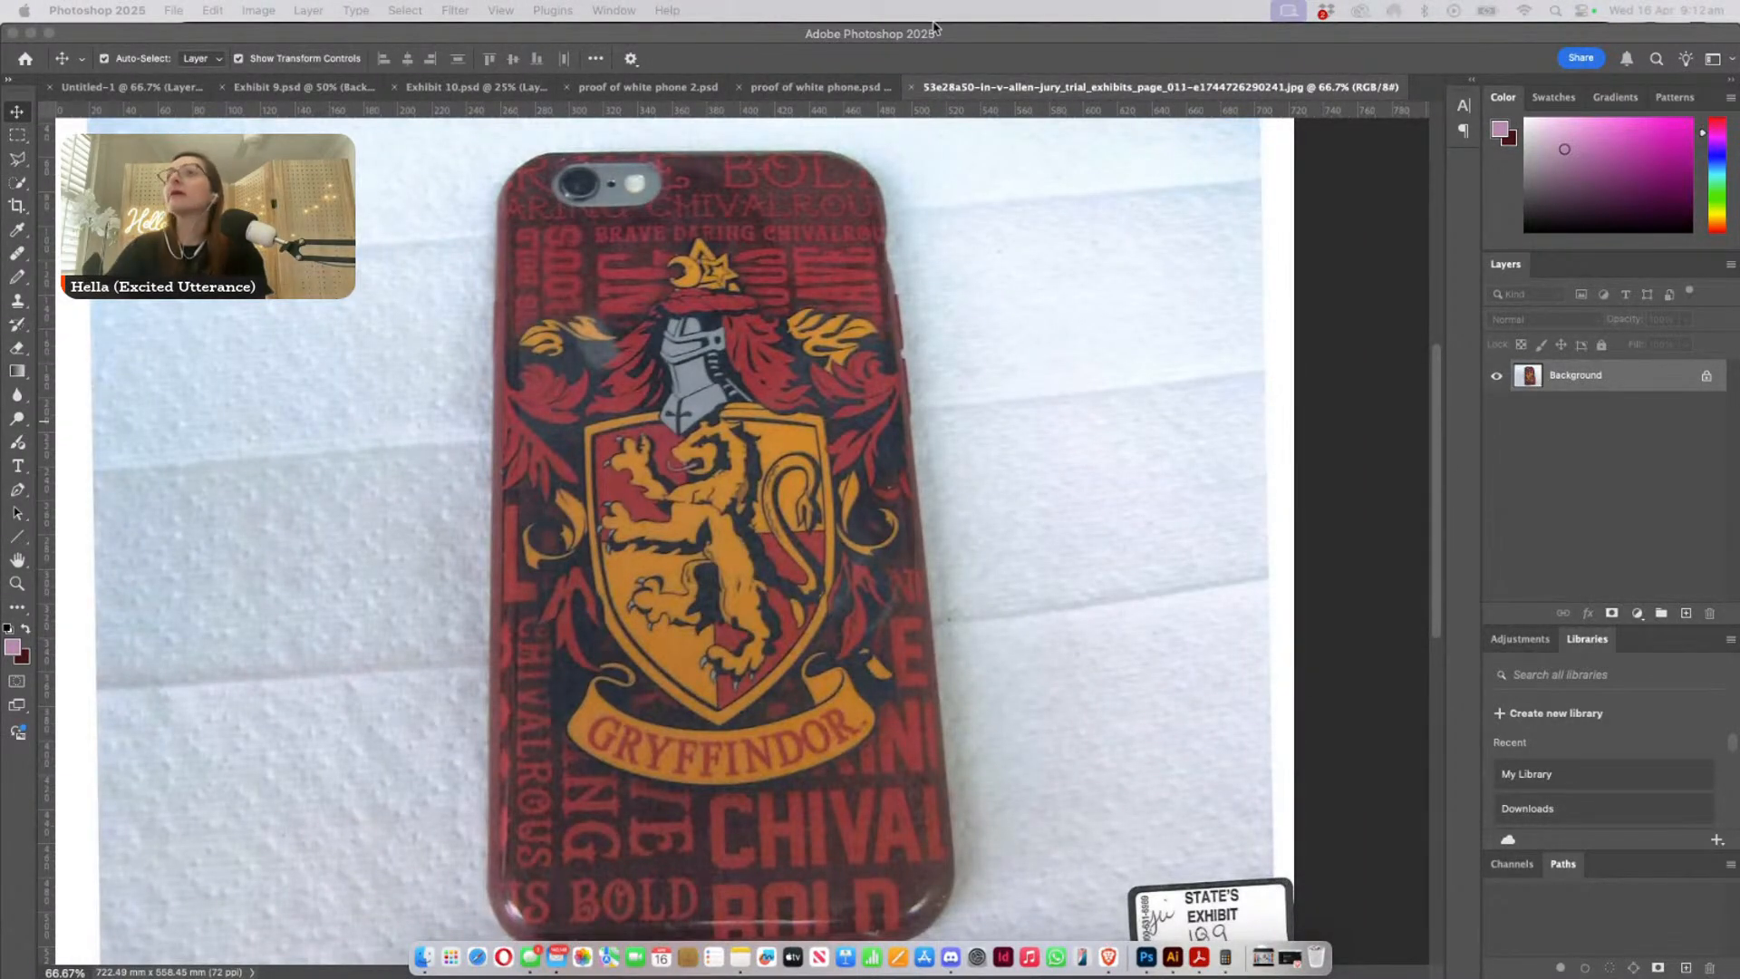
- Show the floating page_010 exhibit photo of the phone's front, and return to the page_011 photo of the Gryffindor case
left_click(623, 9)
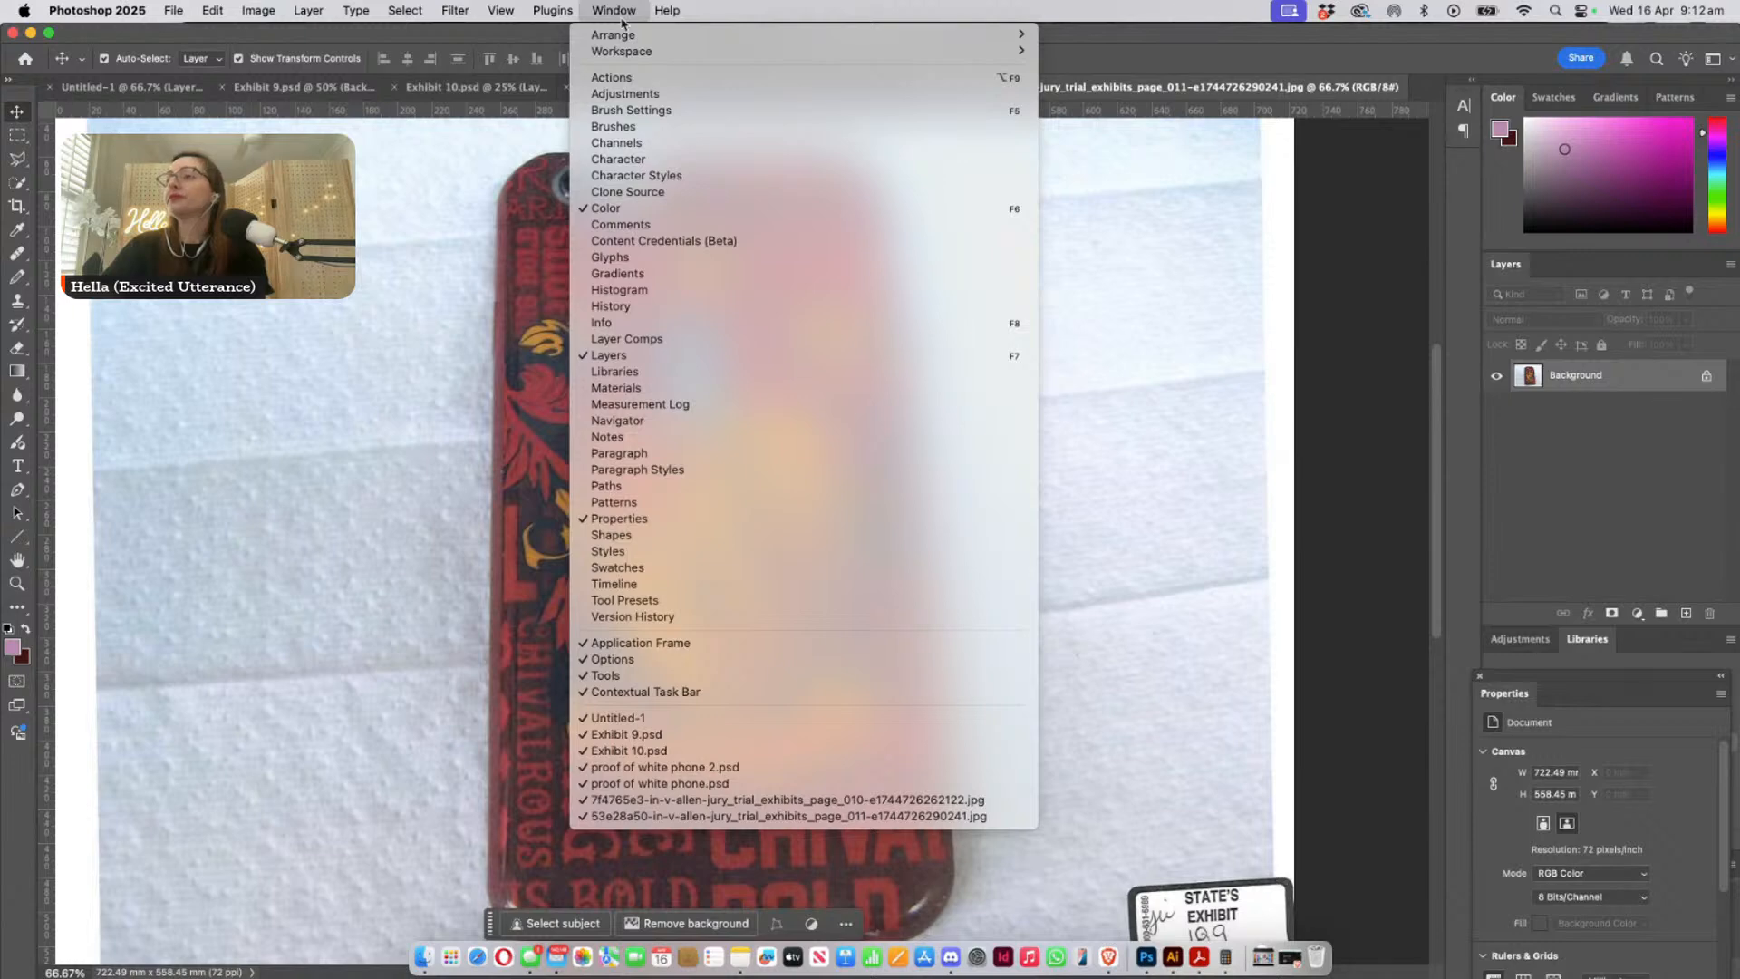
left_click(659, 800)
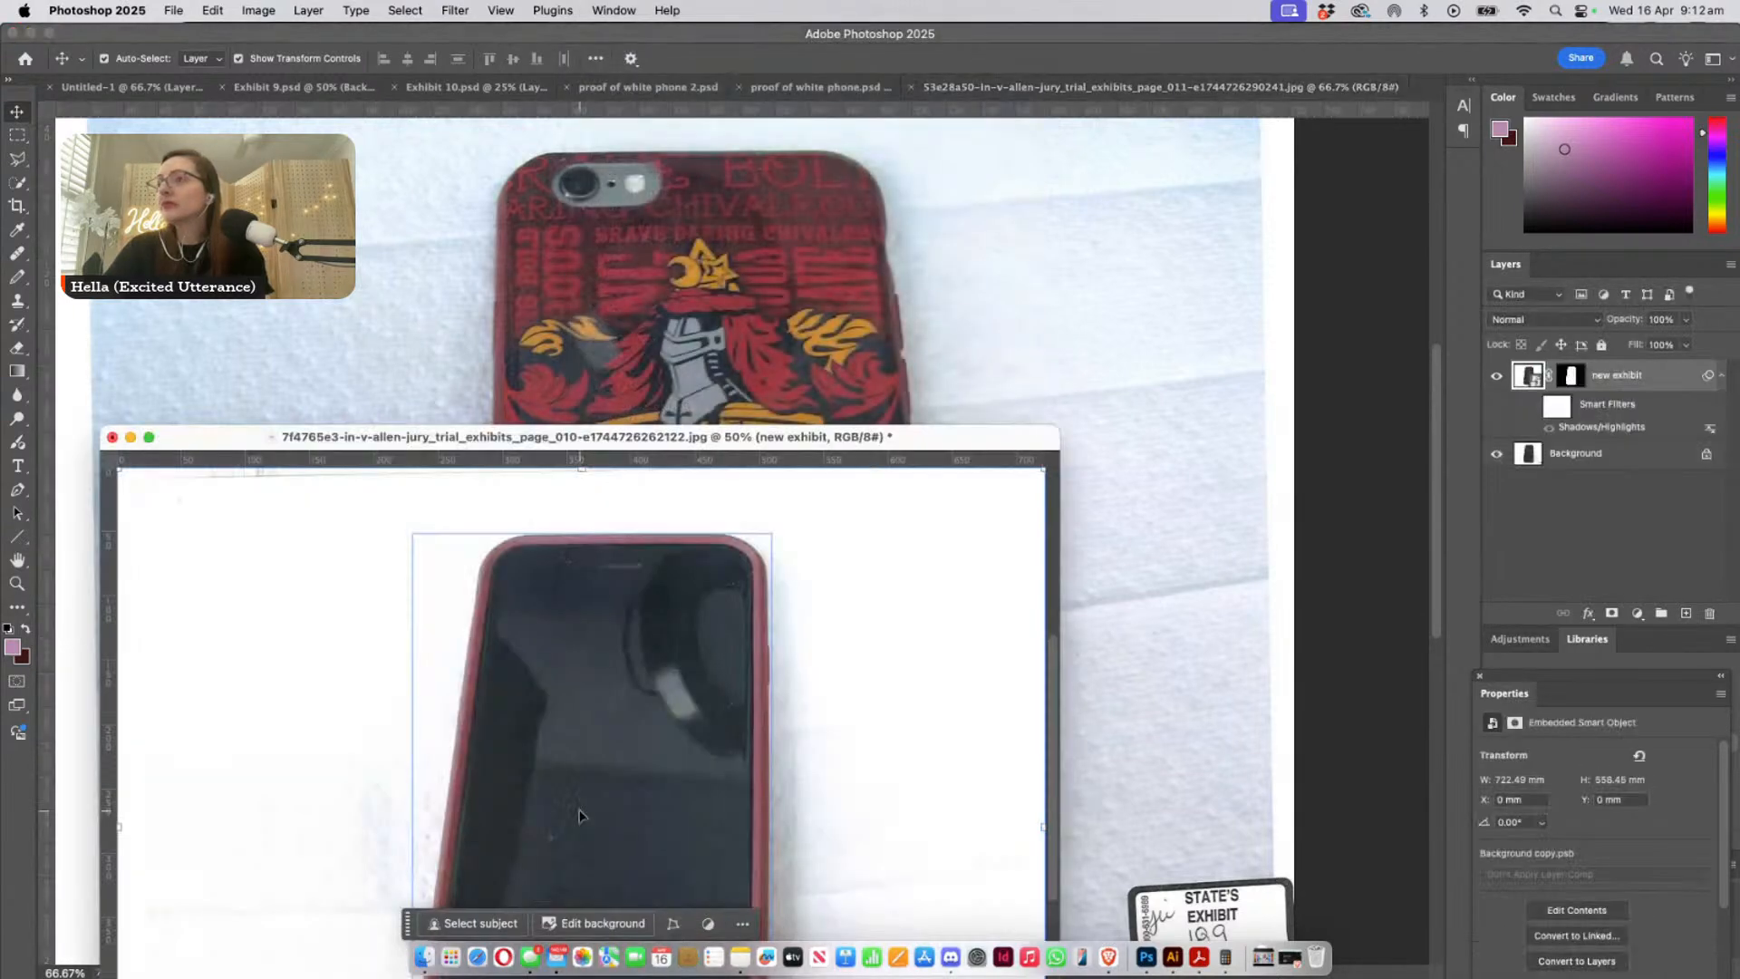
left_click_drag(762, 443, 692, 513)
left_click(959, 513)
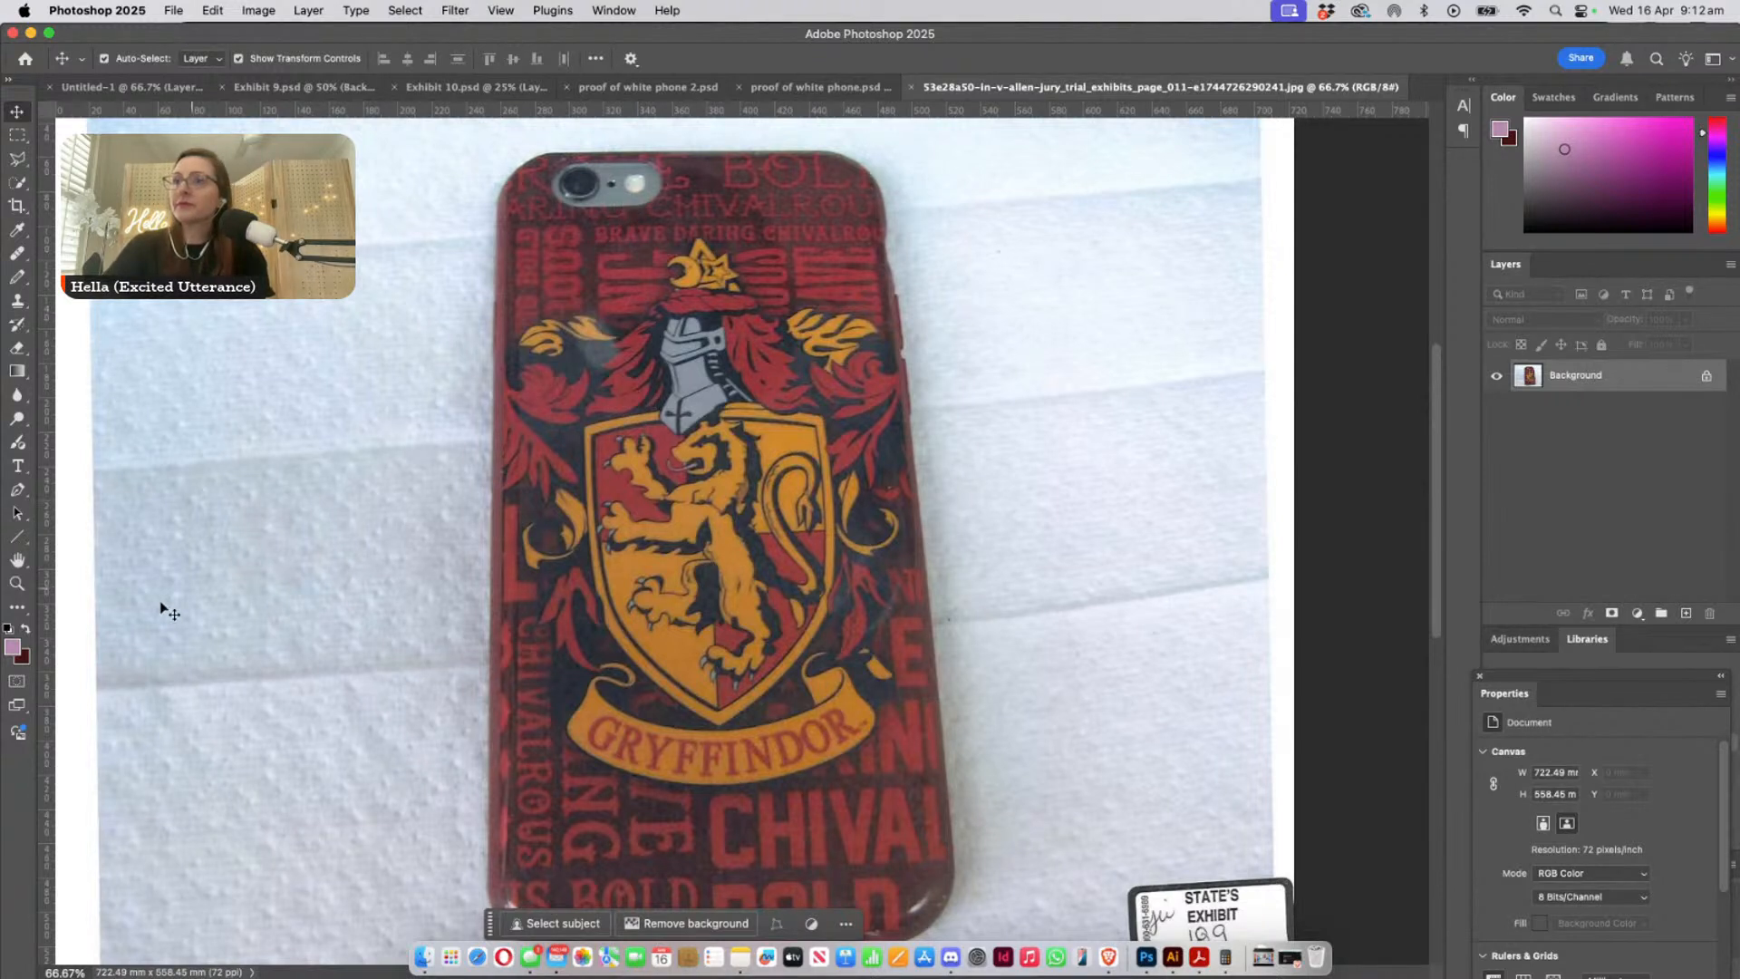
- Examine the camera cutout and flash on the Gryffindor phone case in close-up
left_click(17, 583)
left_click_drag(591, 226, 723, 399)
scroll(723, 399, "up", 3)
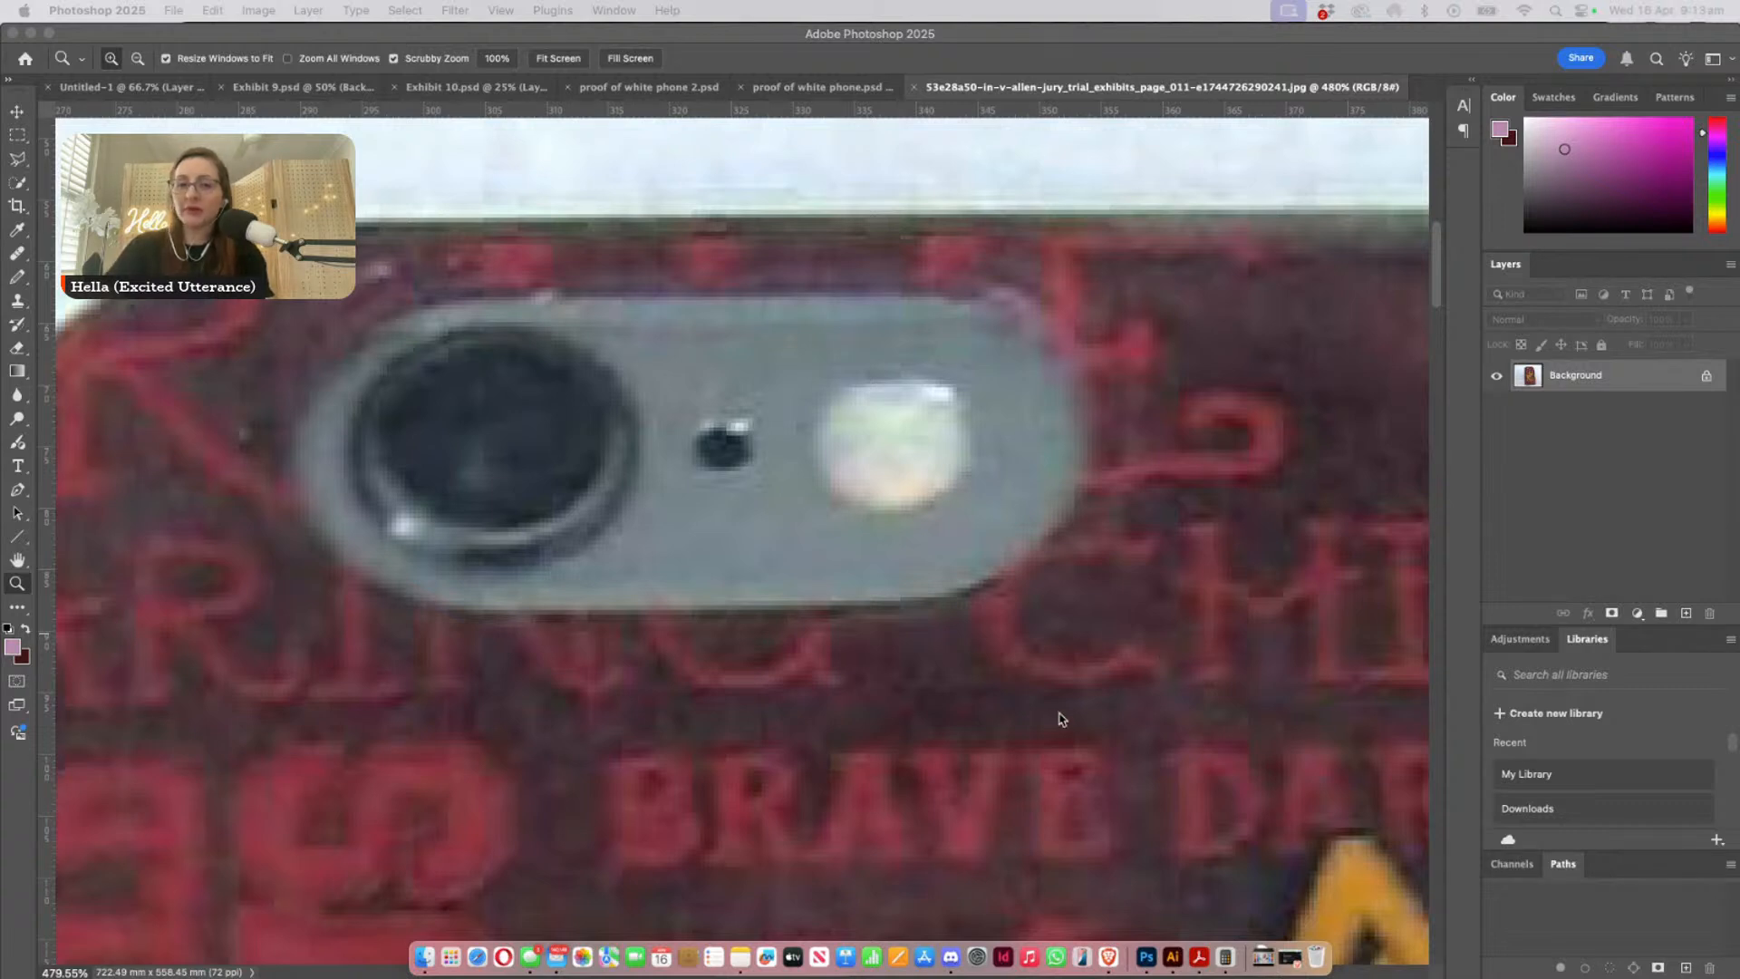
left_click(902, 701)
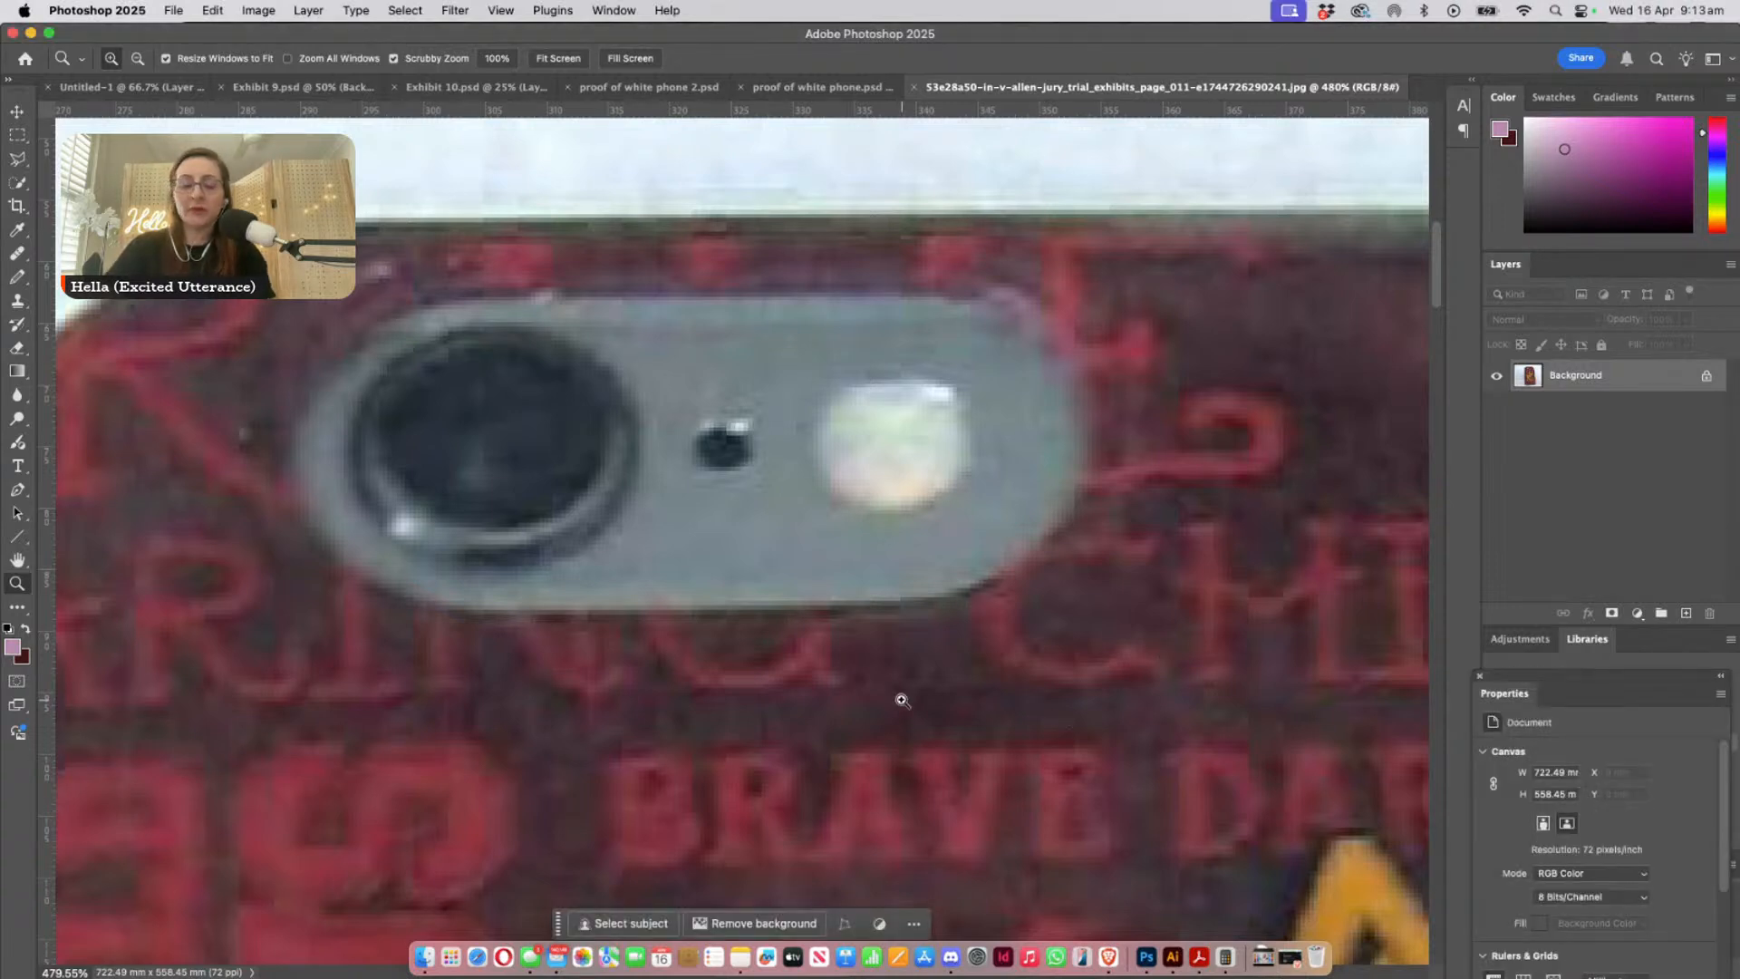
key("alt")
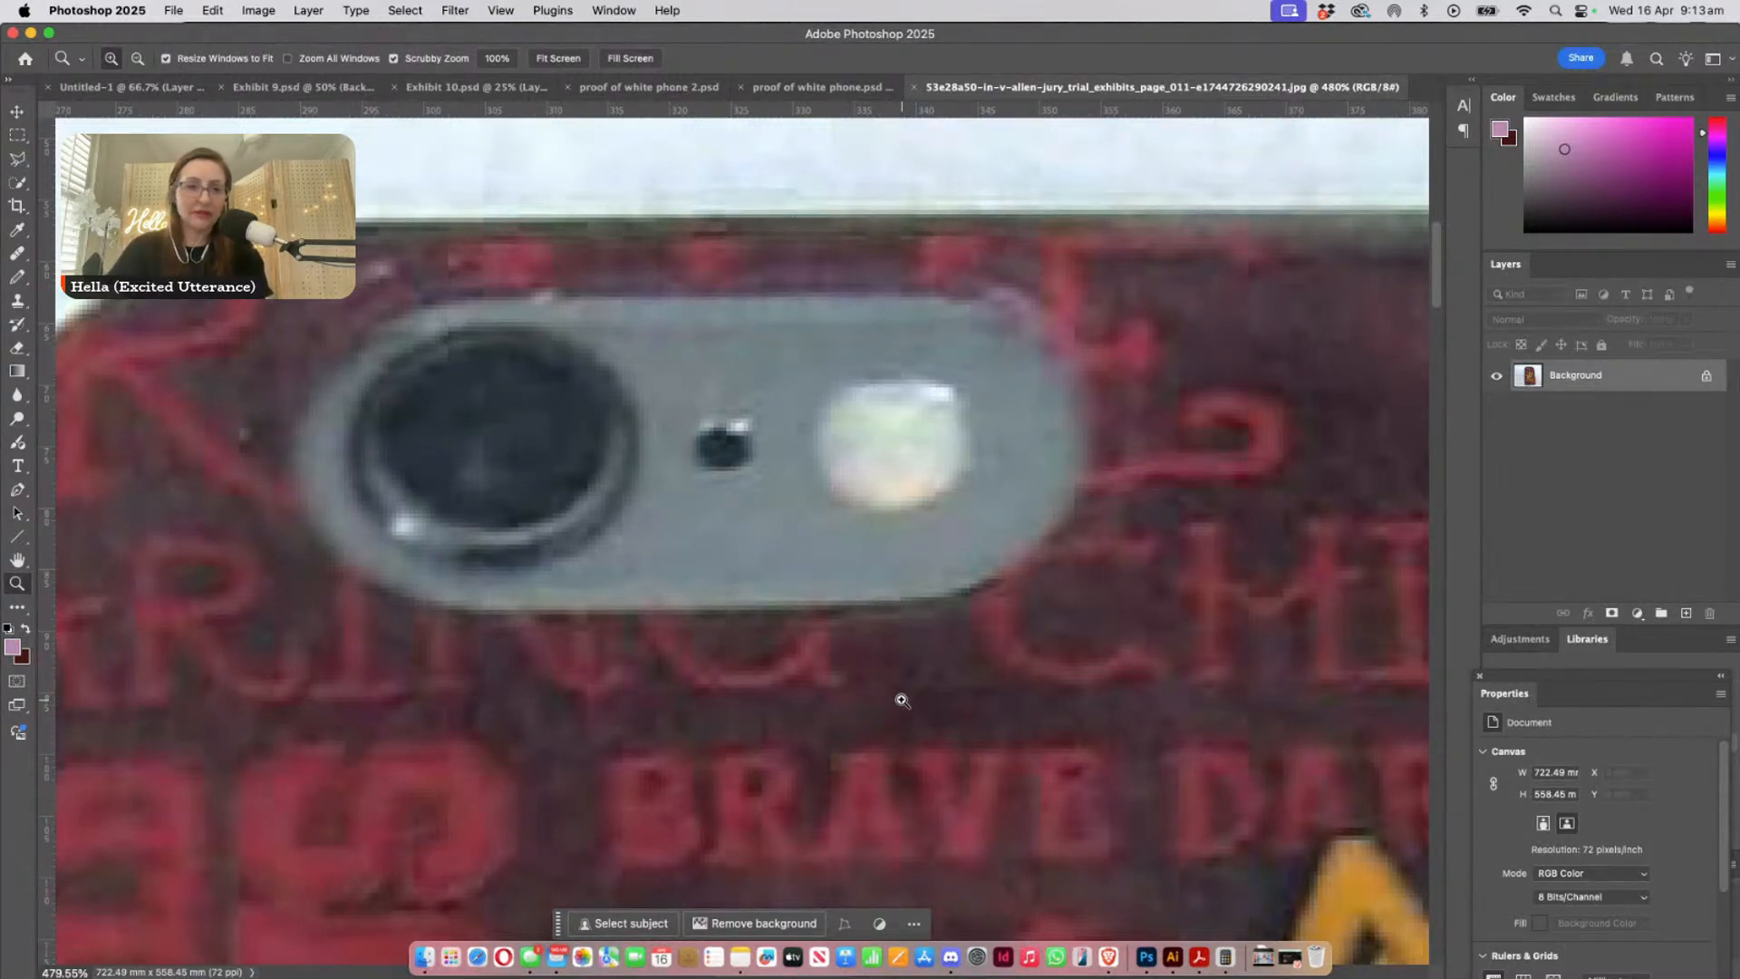
- Examine the whole back of the Gryffindor case, including its crest, lettering and edges, at 66.7% magnification
left_click(1083, 671, "alt")
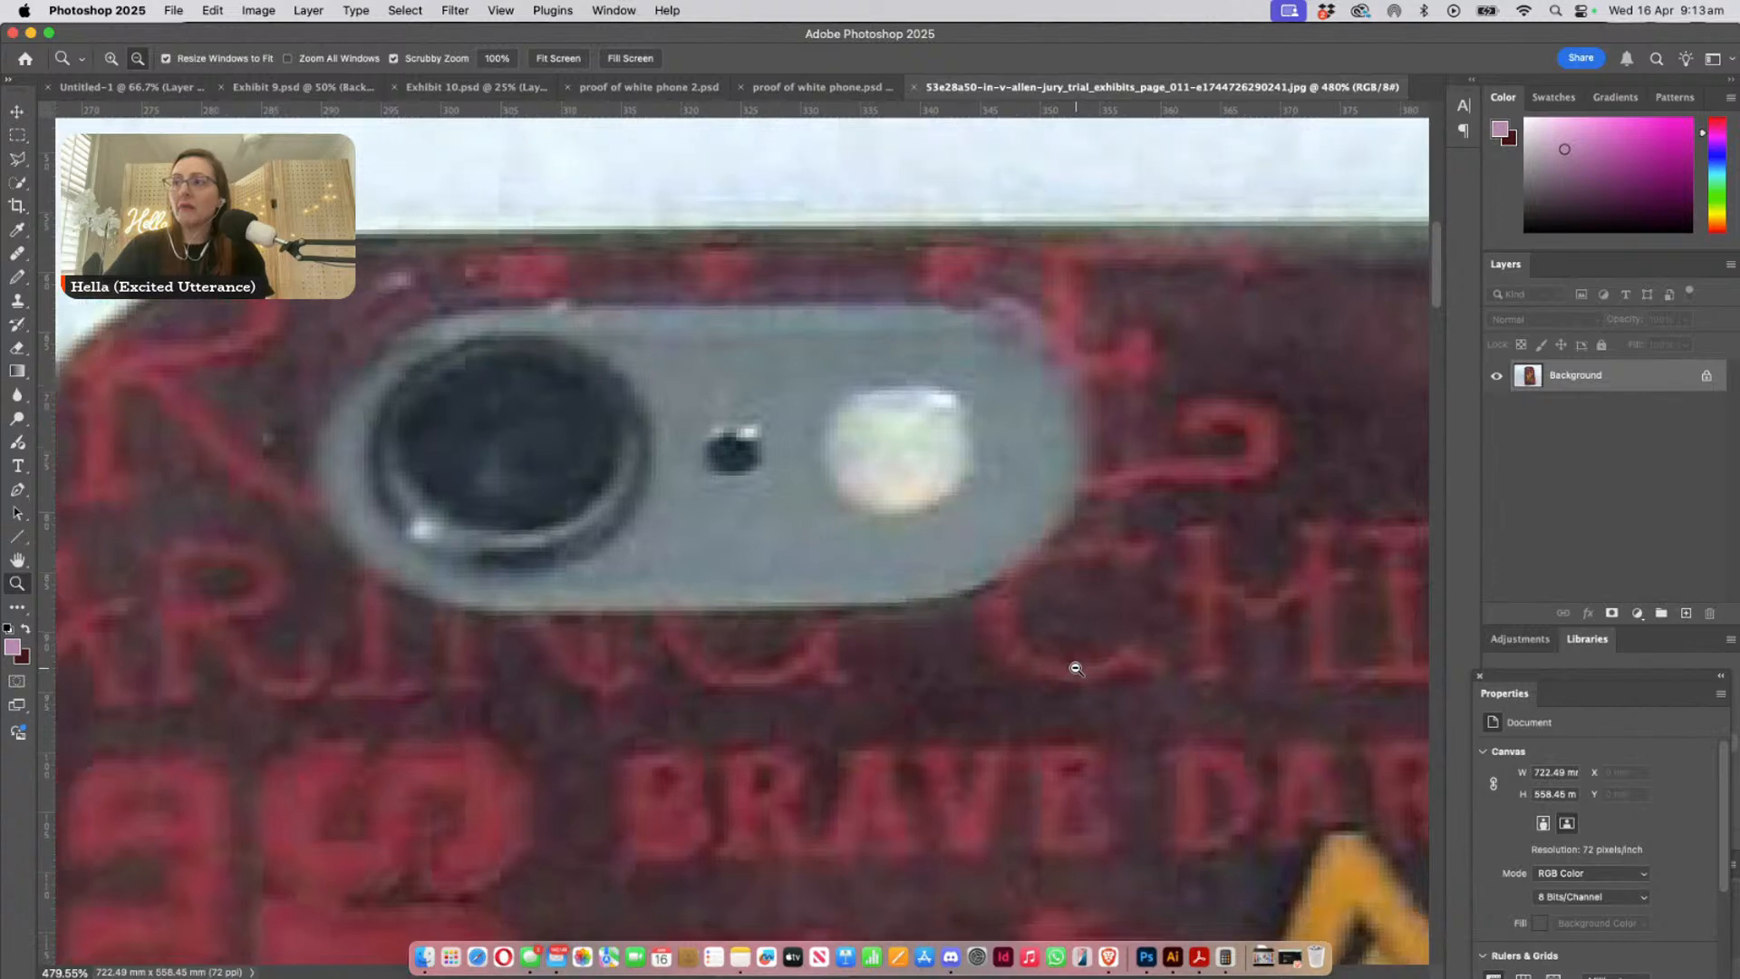
left_click(1076, 669, "alt")
left_click(1076, 669, "alt")
left_click(1075, 669, "alt")
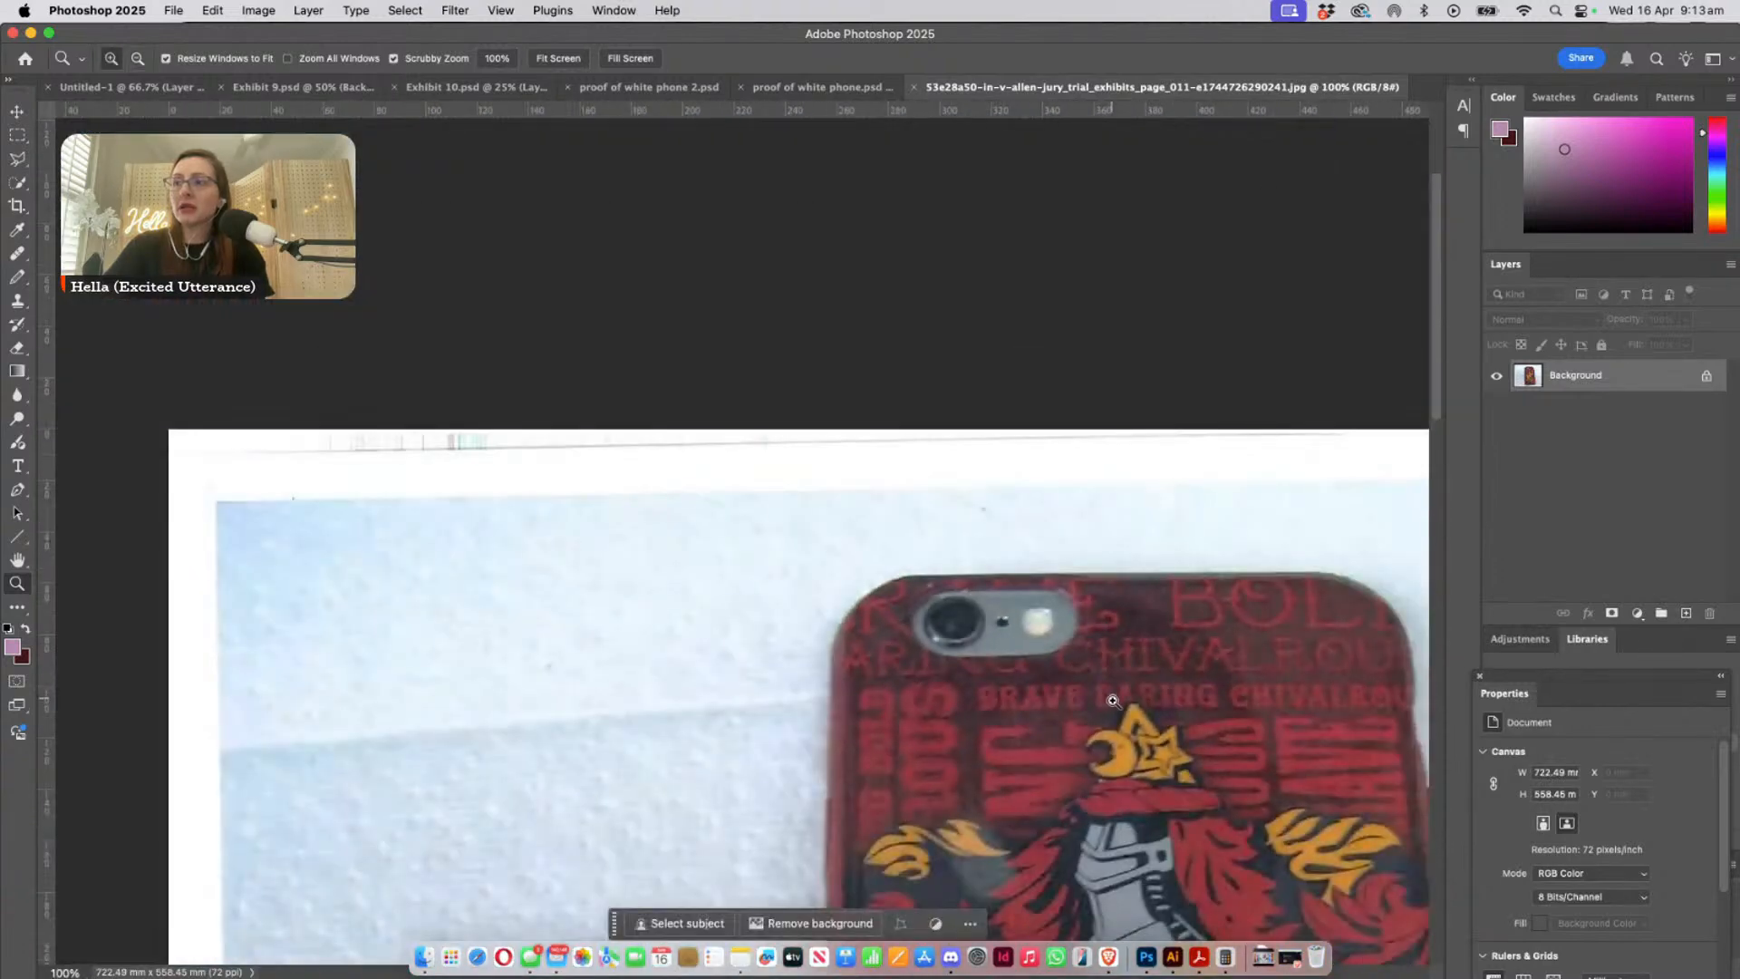
left_click_drag(1127, 750, 785, 516)
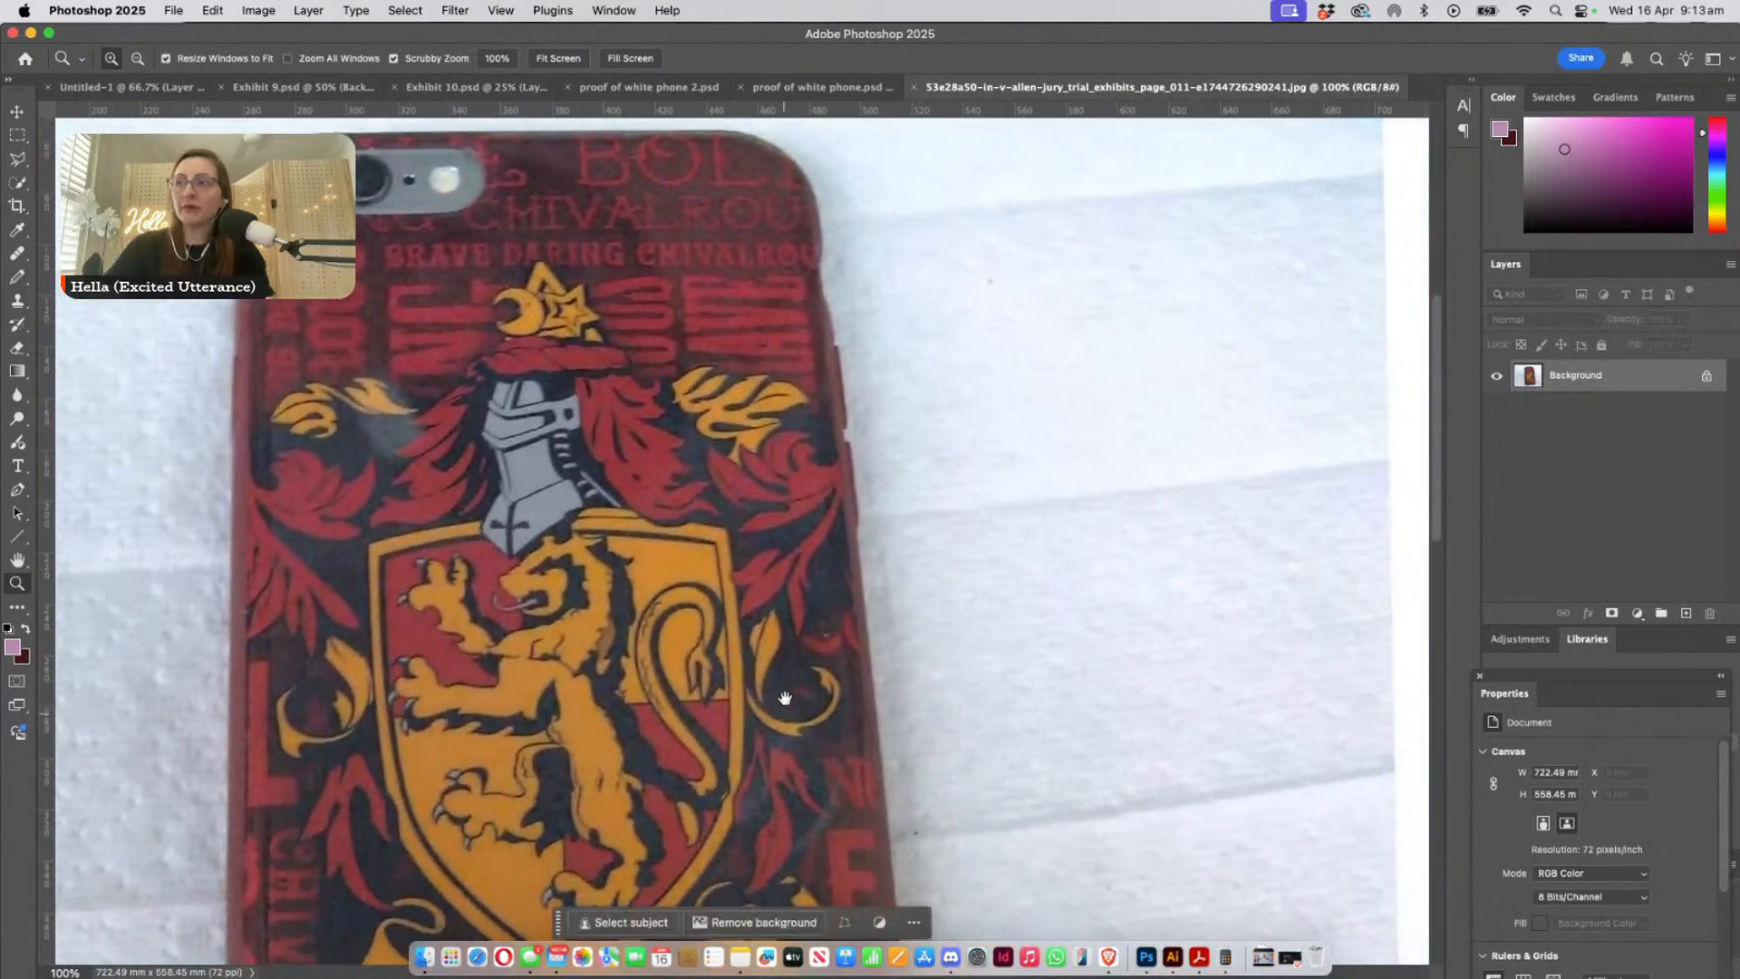
left_click_drag(784, 698, 829, 753)
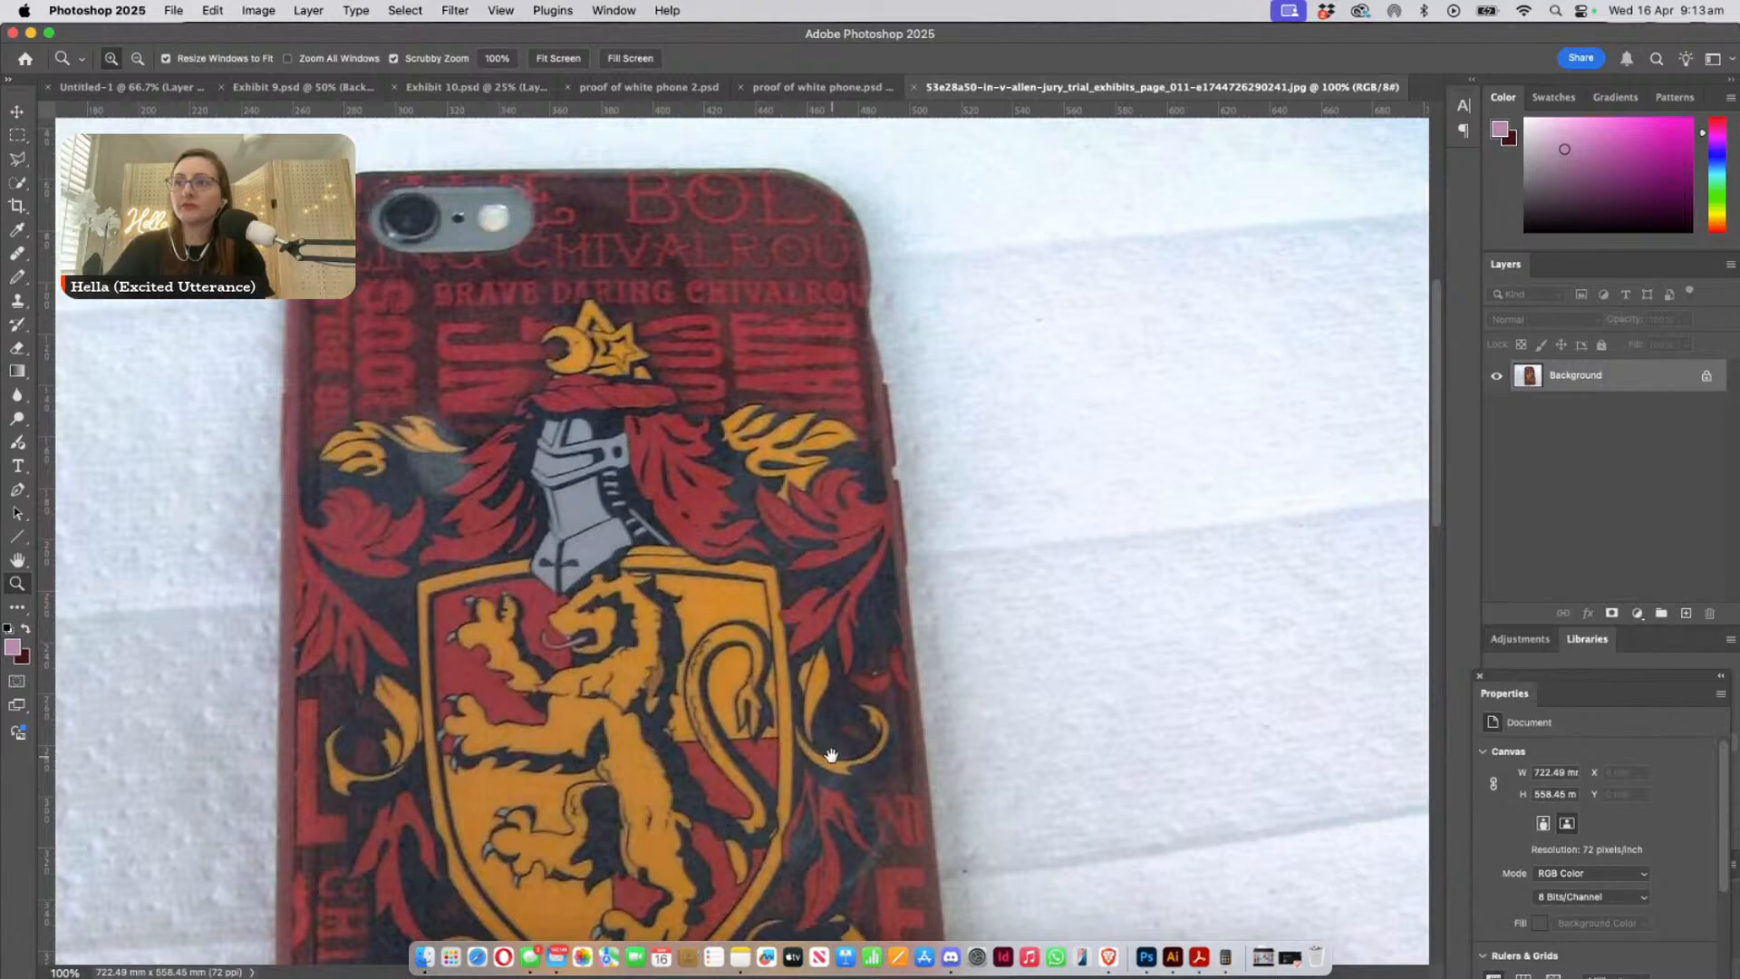
left_click(748, 622, "alt")
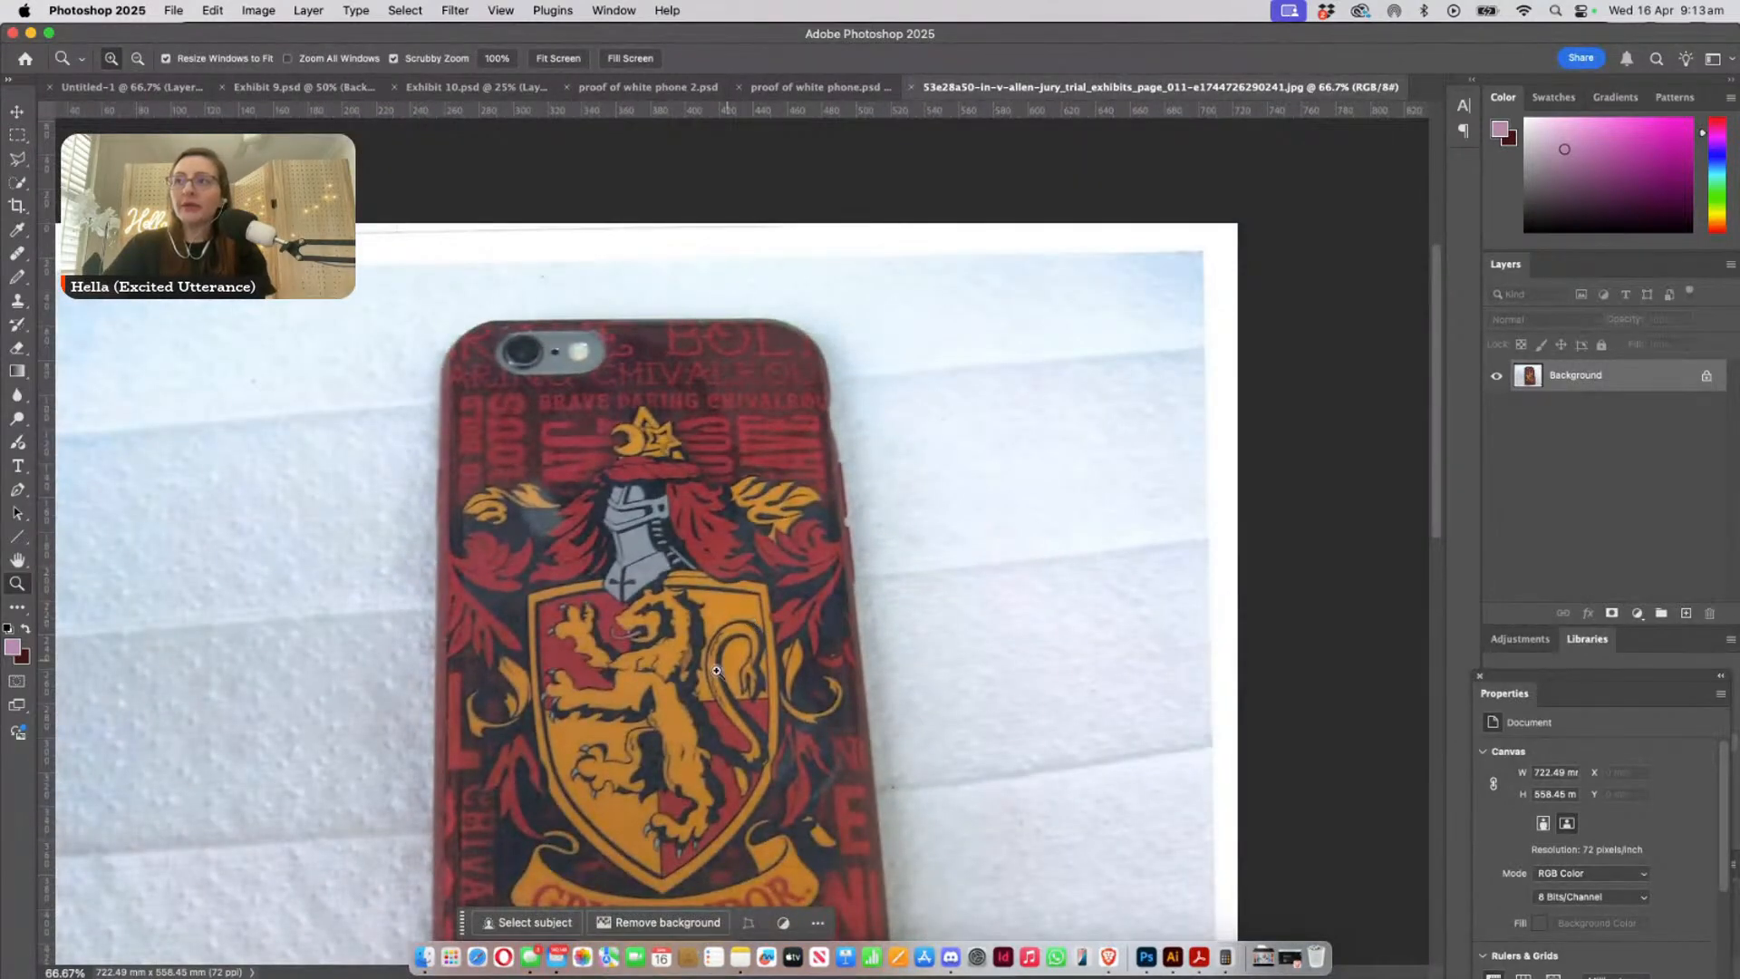
left_click_drag(692, 677, 899, 489)
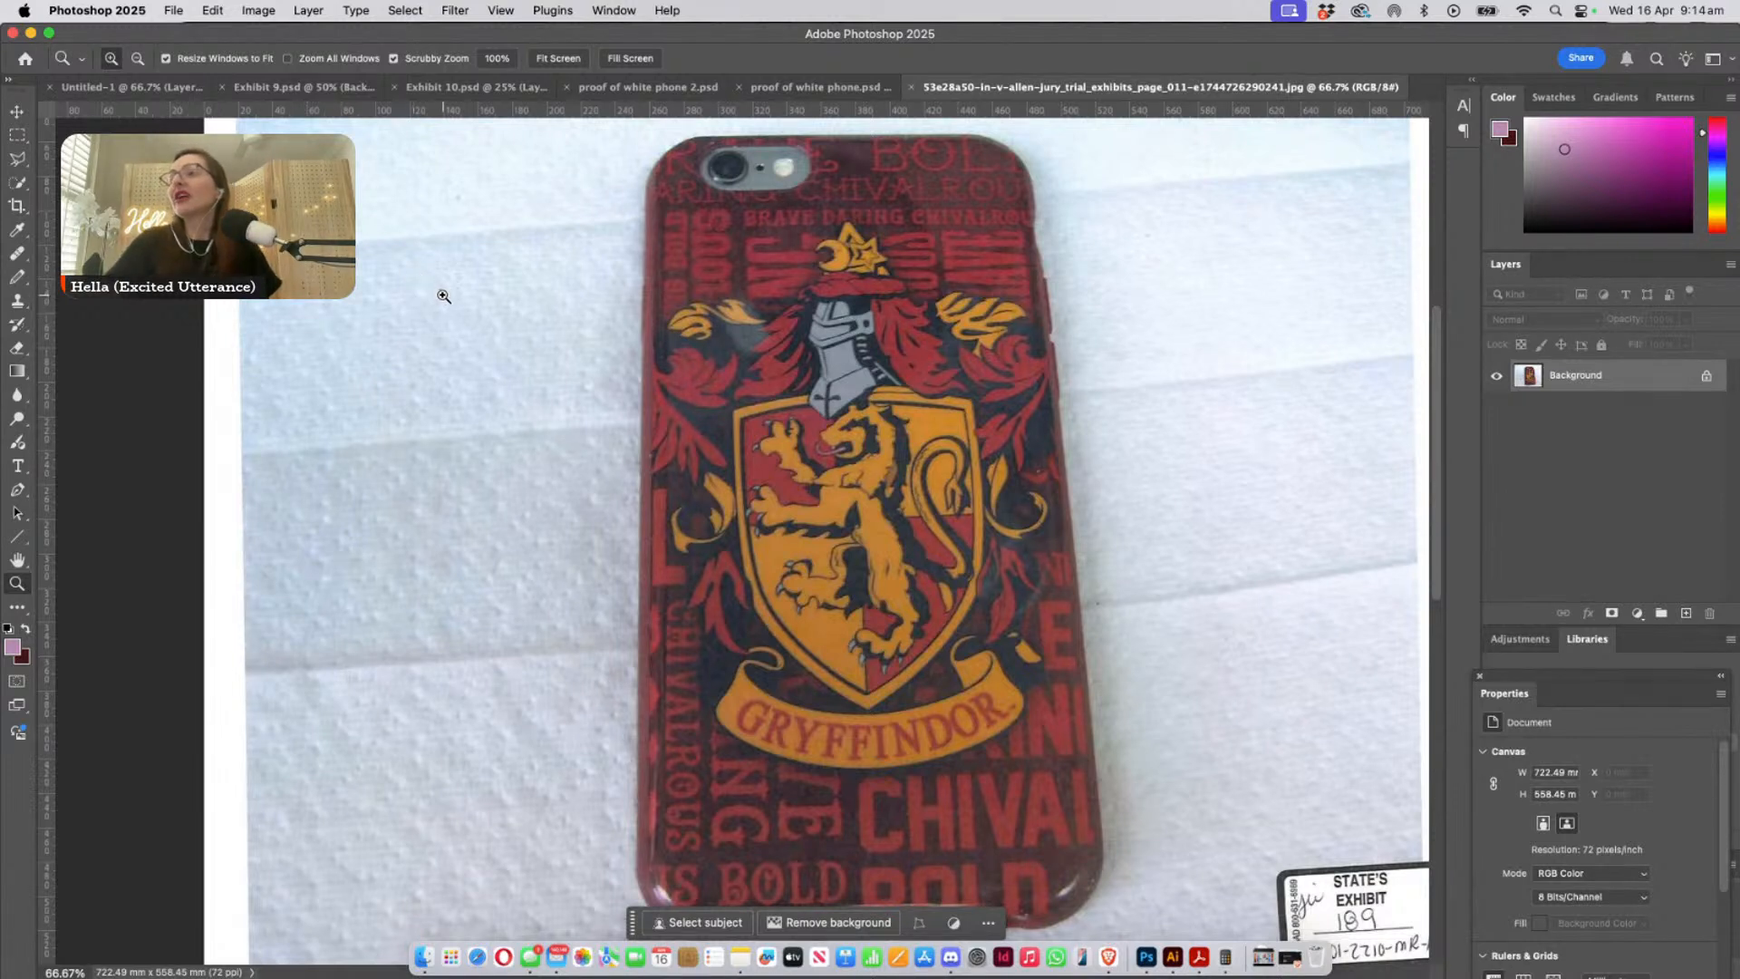
- Examine the phone and its purple edge among the leaves in Exhibit 9.psd
left_click(281, 87)
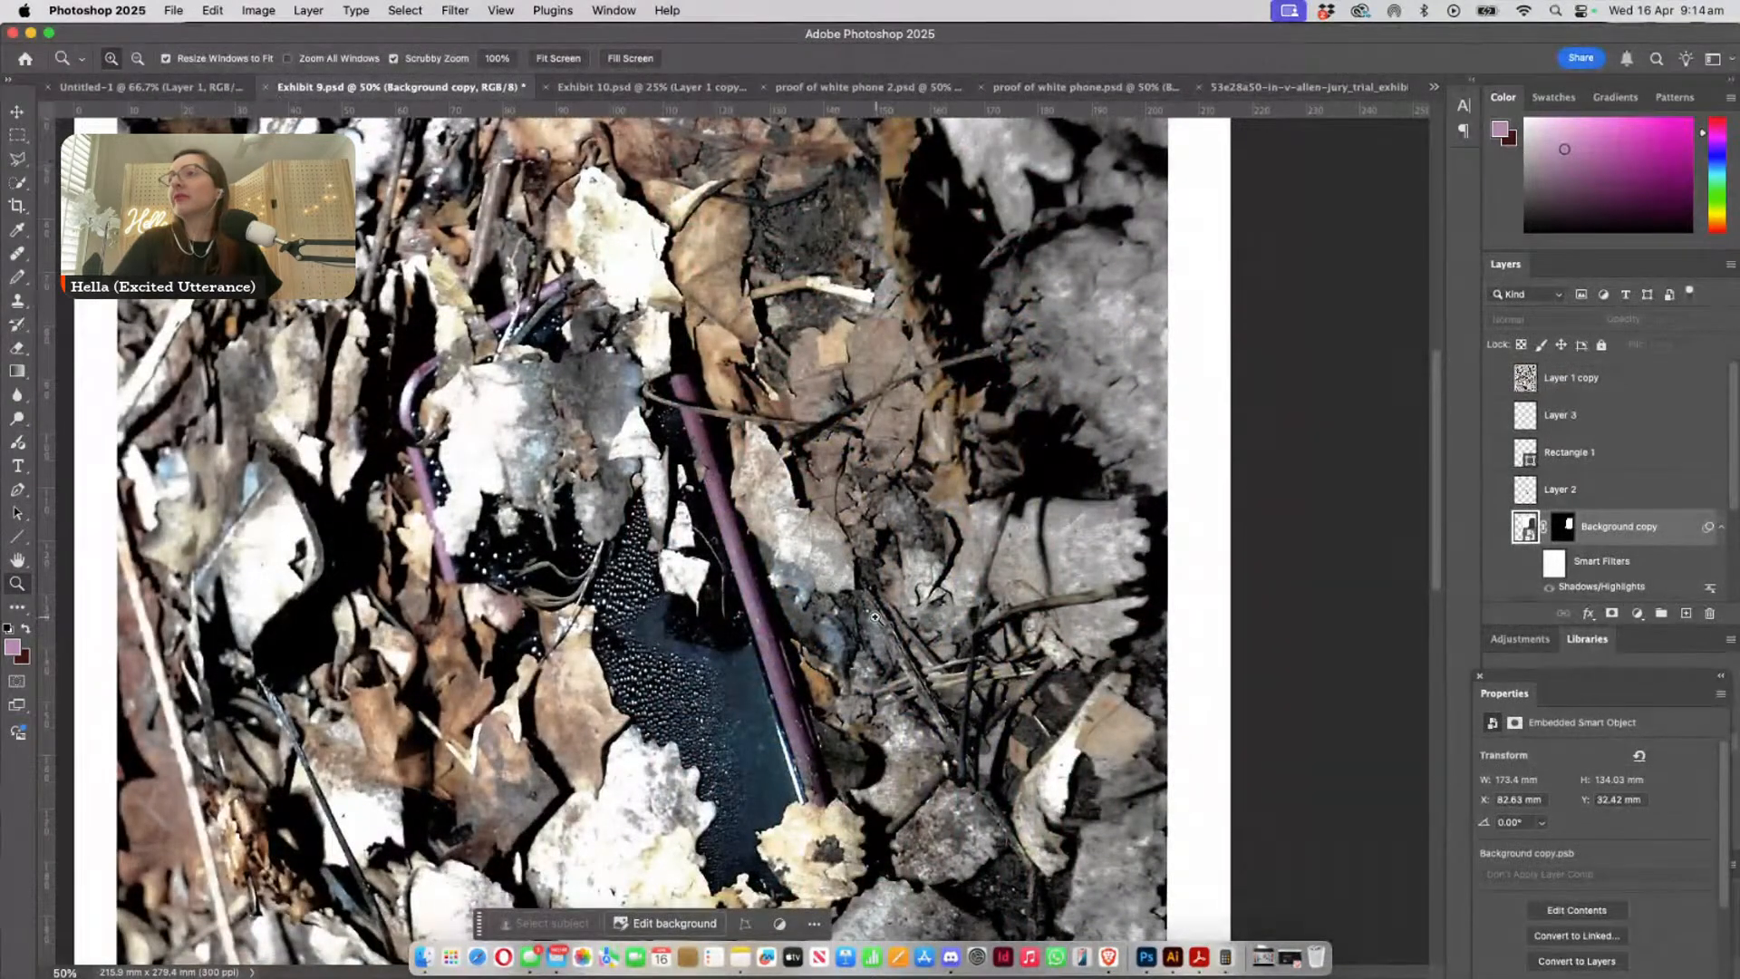
left_click(913, 696, "alt")
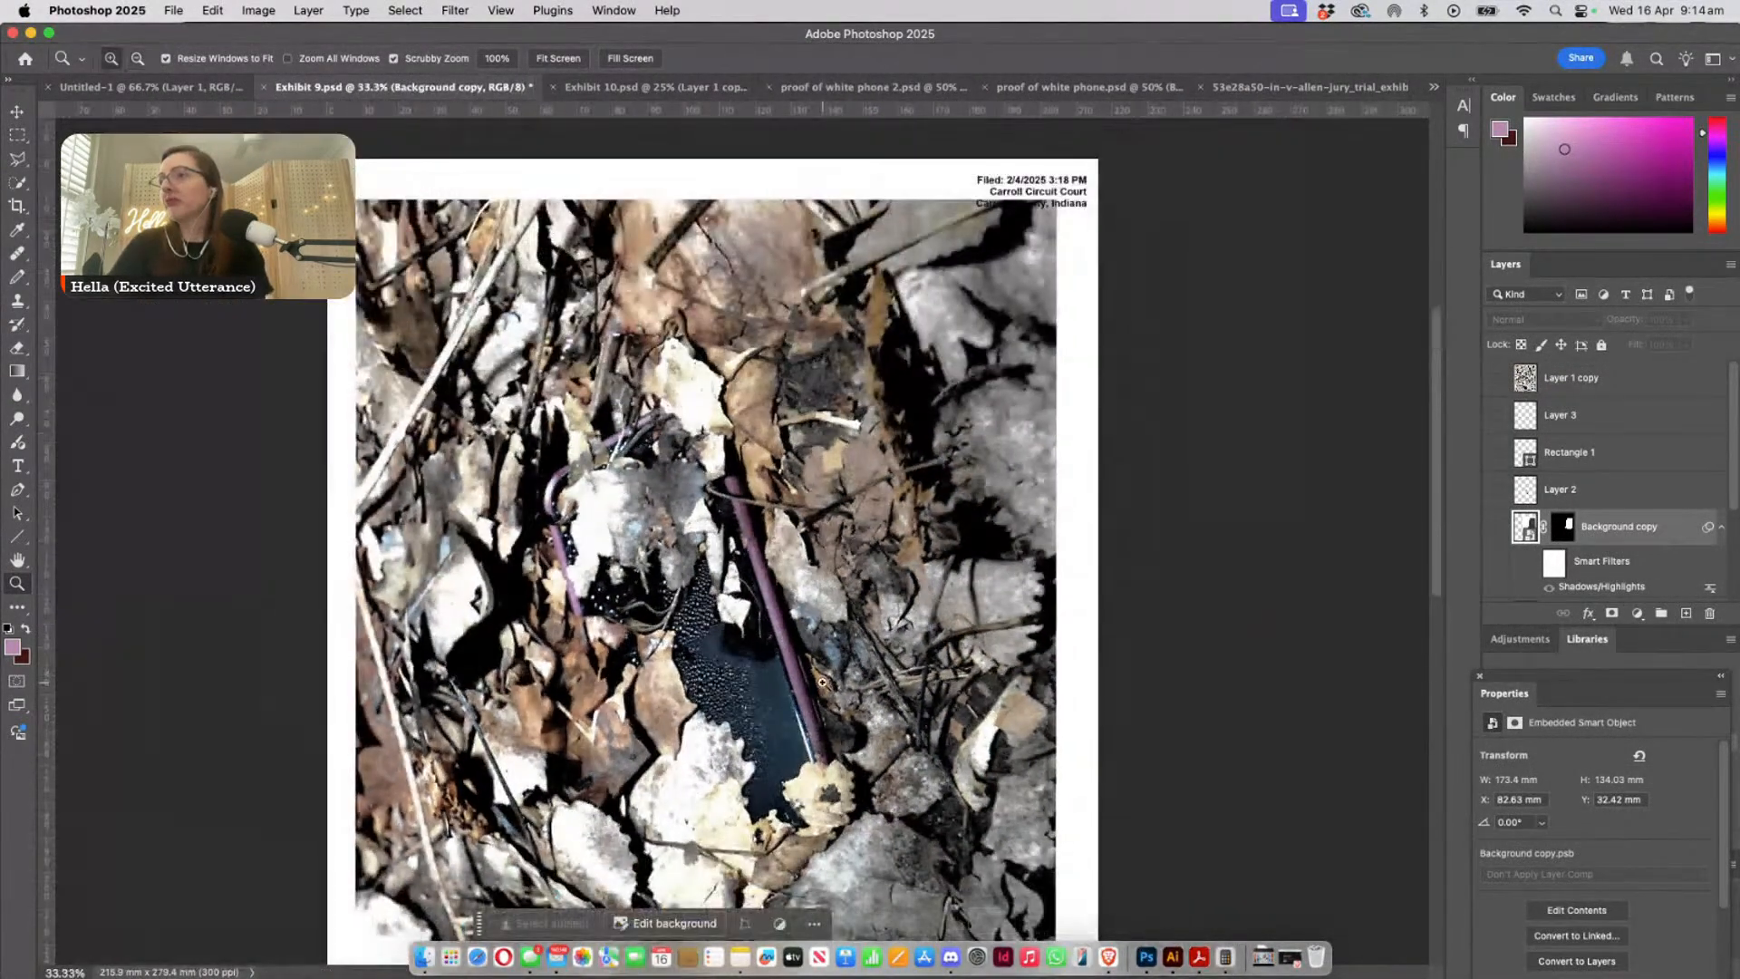
scroll(822, 682, "down", 3)
scroll(822, 682, "down", 3)
scroll(822, 682, "up", 3)
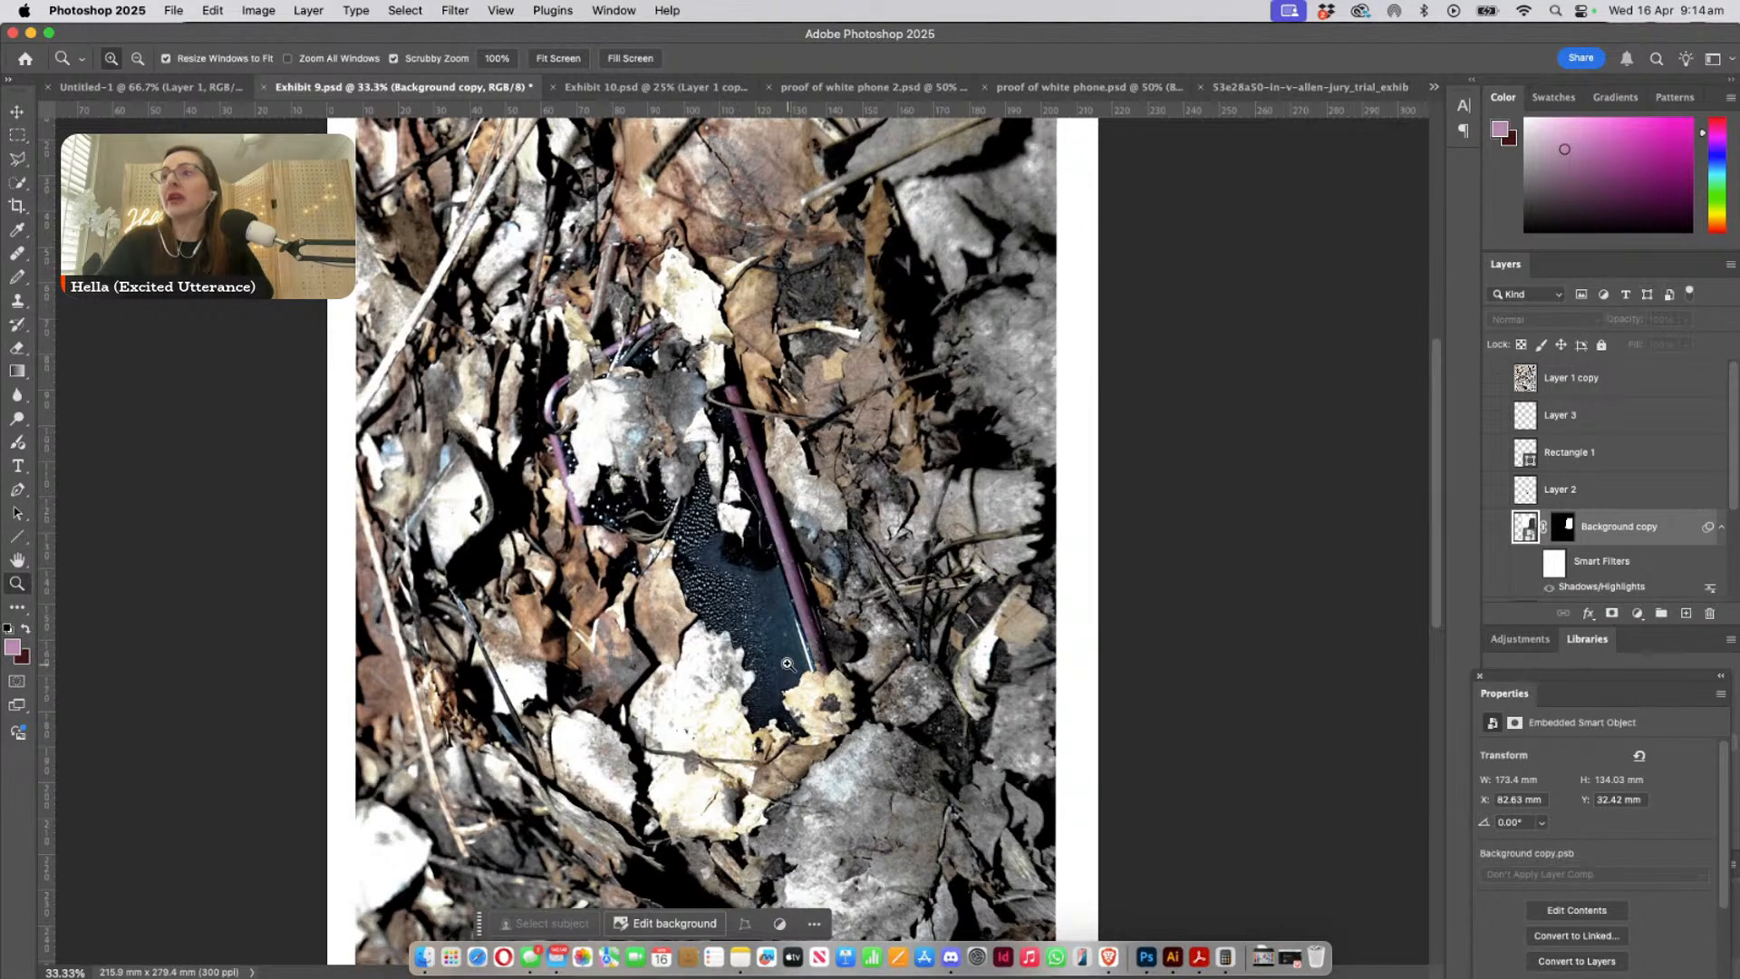
left_click_drag(788, 665, 828, 713)
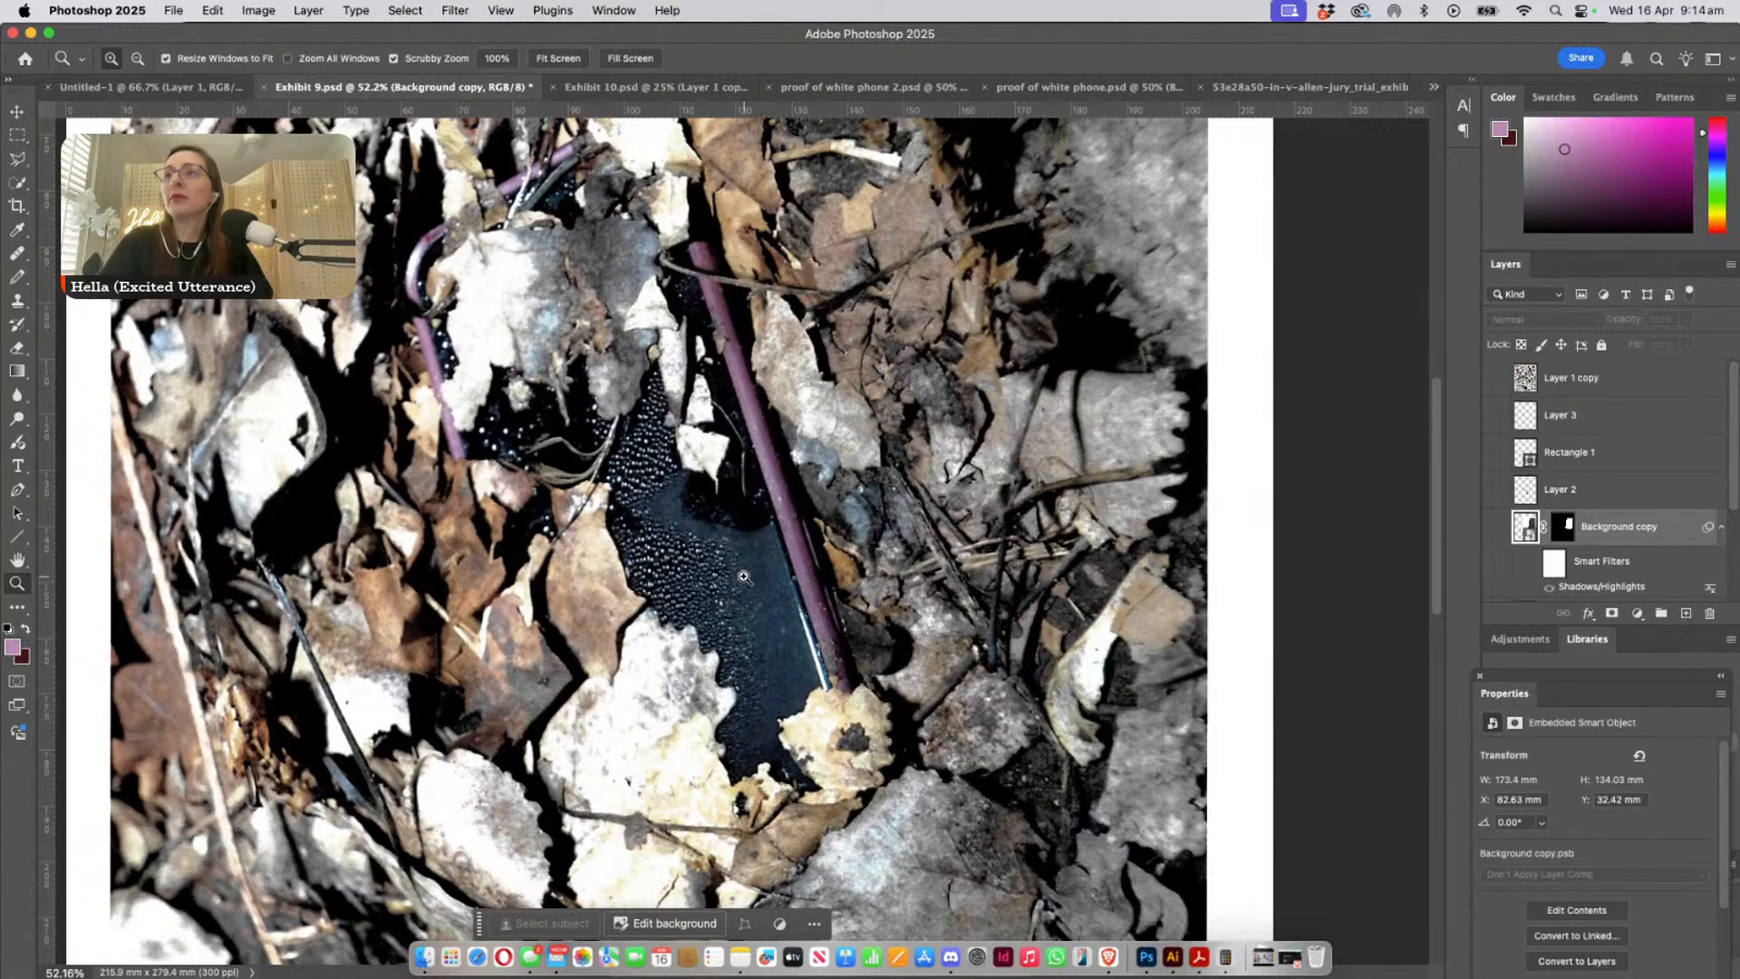
scroll(744, 577, "up", 1)
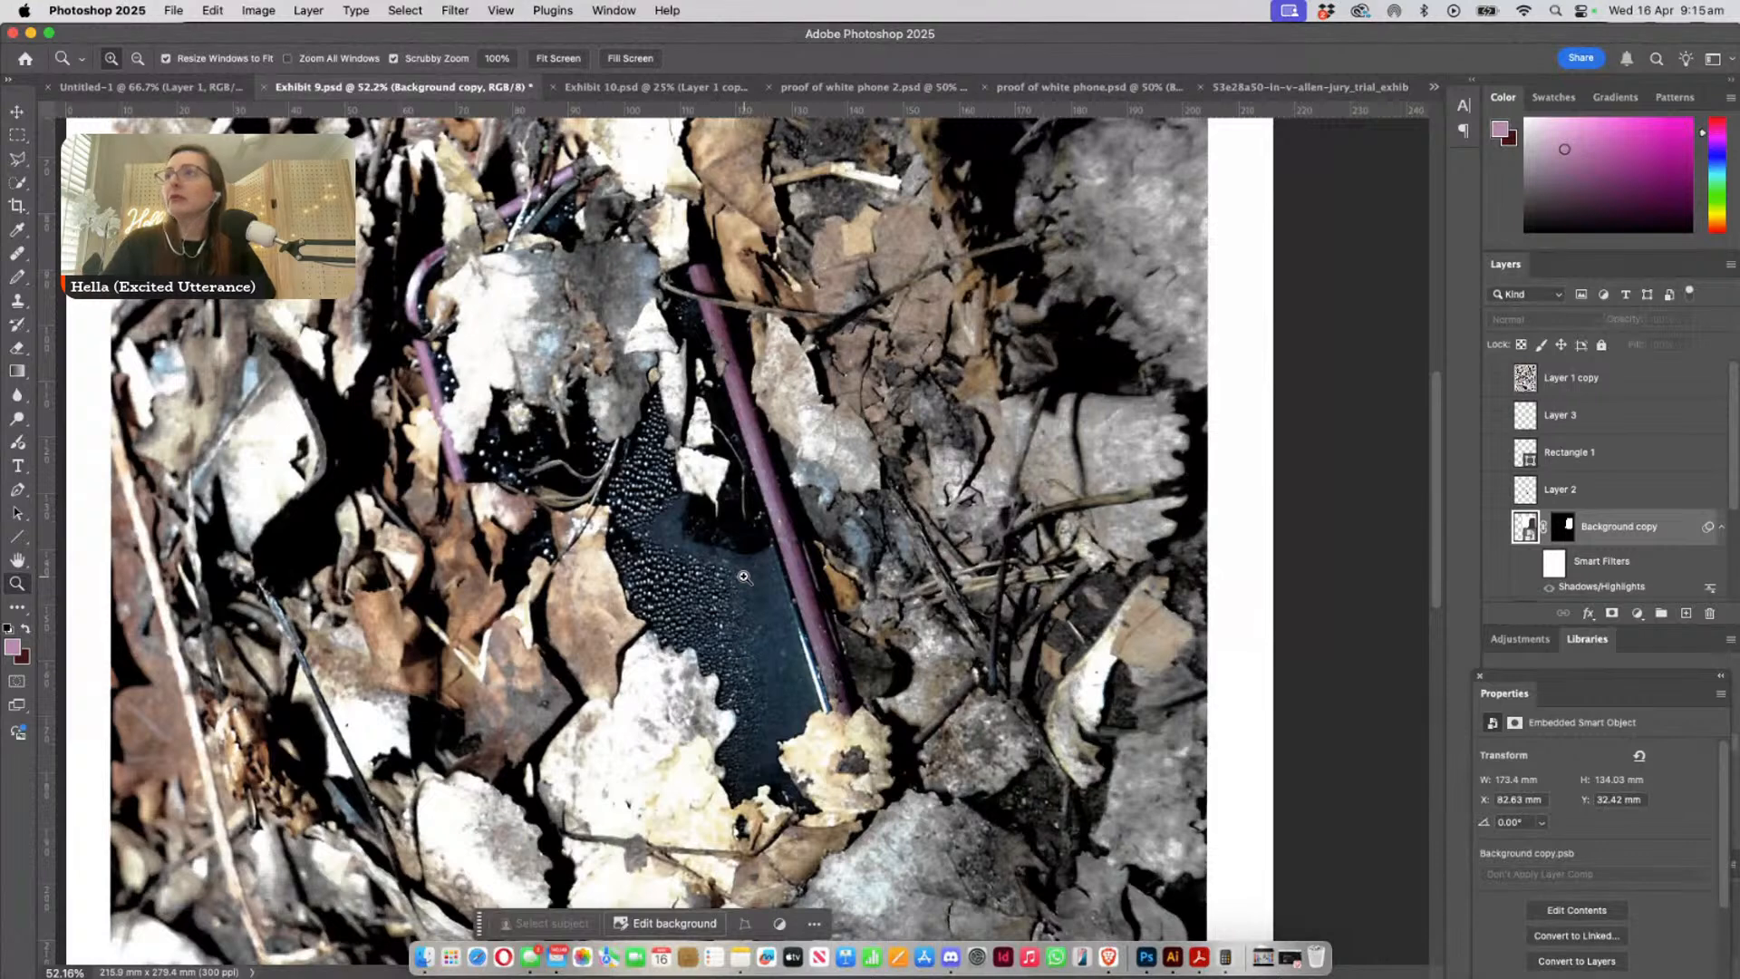
- Examine the phone's screen and purple edge among the leaves in Exhibit 10.psd
left_click(596, 88)
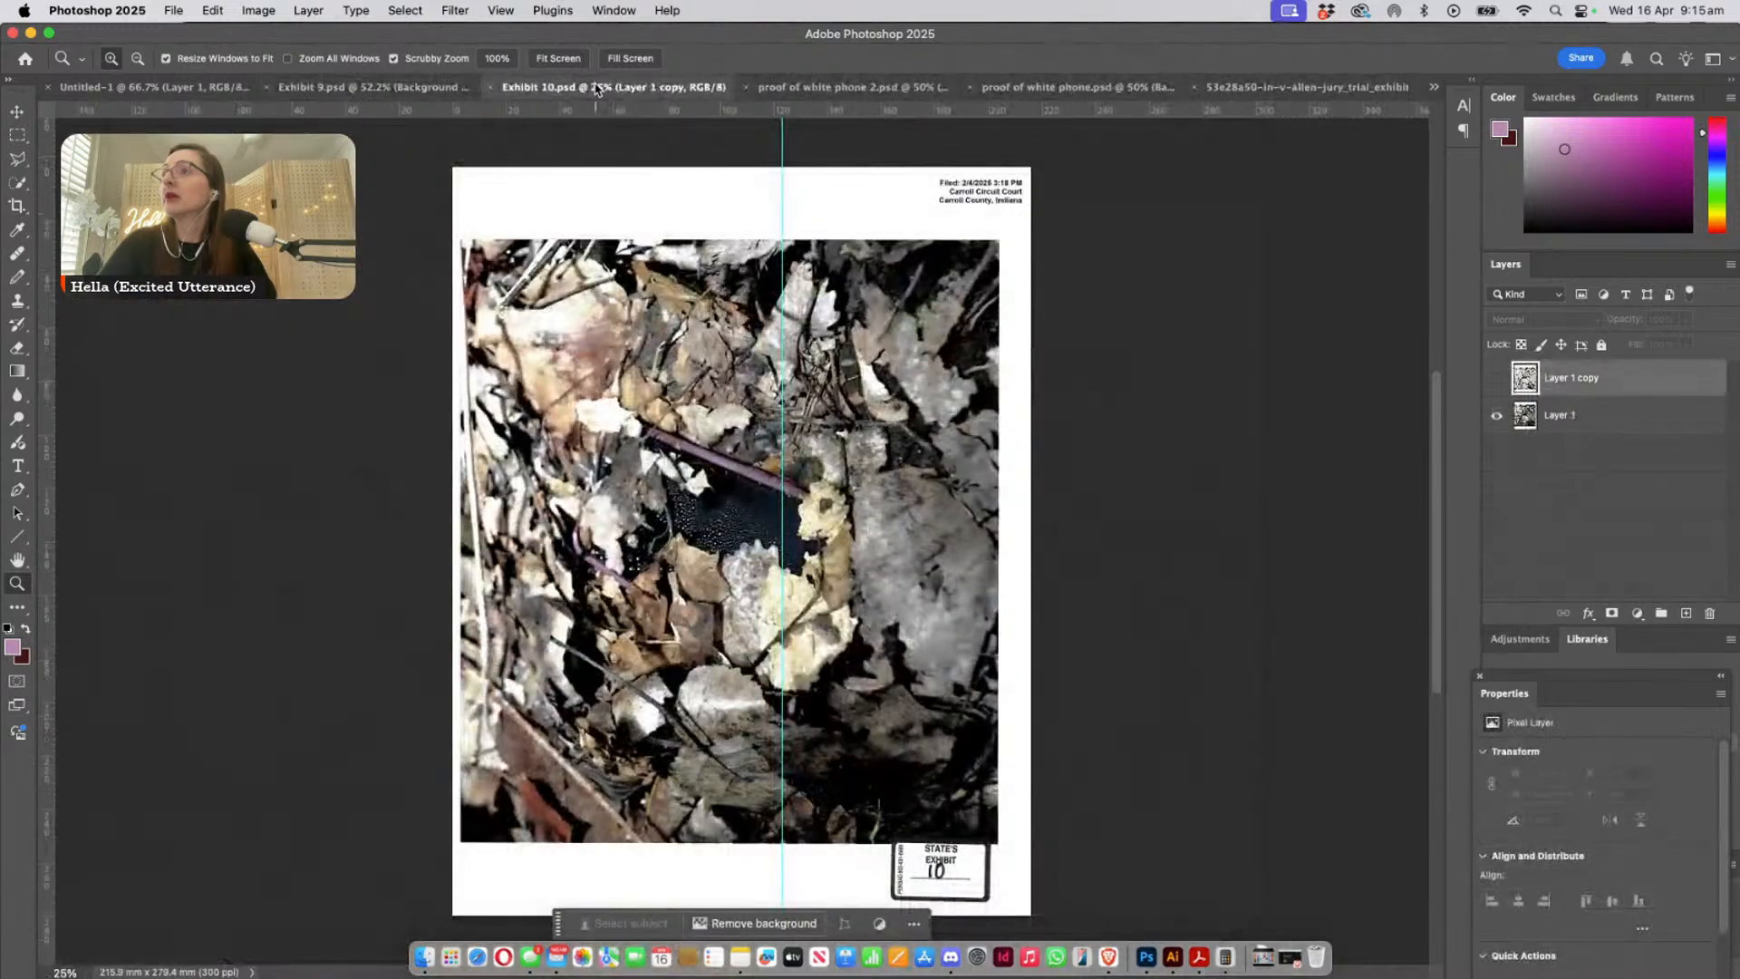
left_click_drag(714, 636, 774, 668)
scroll(736, 590, "up", 3)
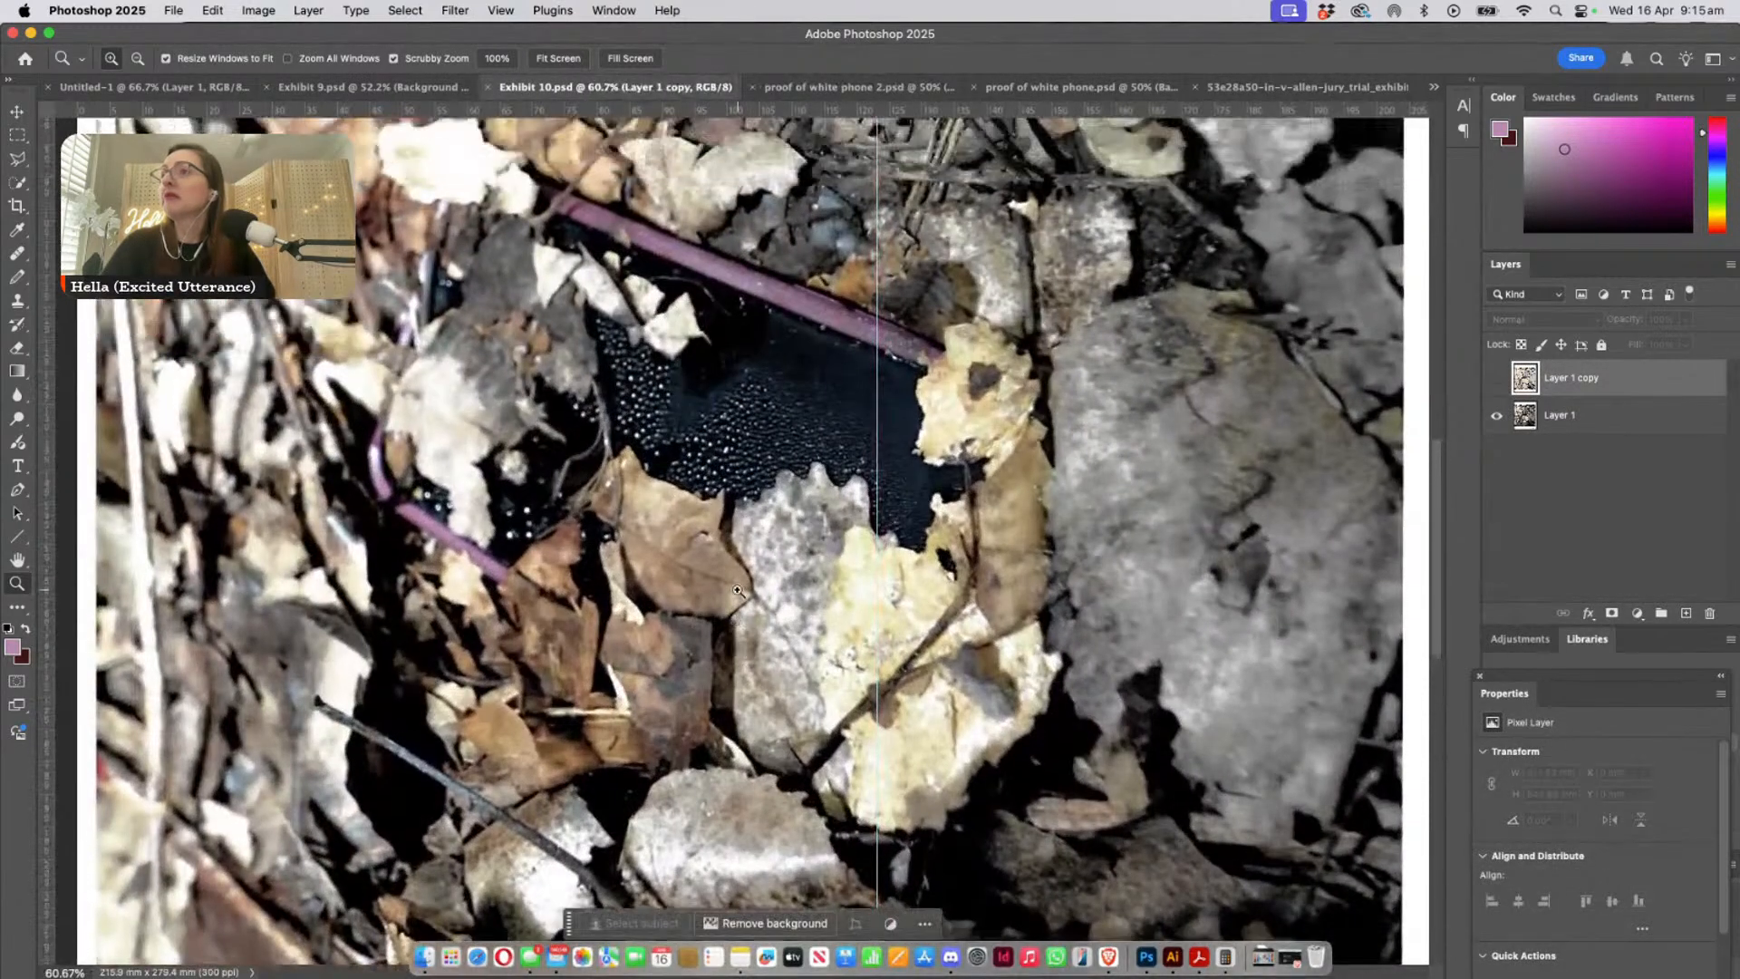
scroll(736, 590, "up", 2)
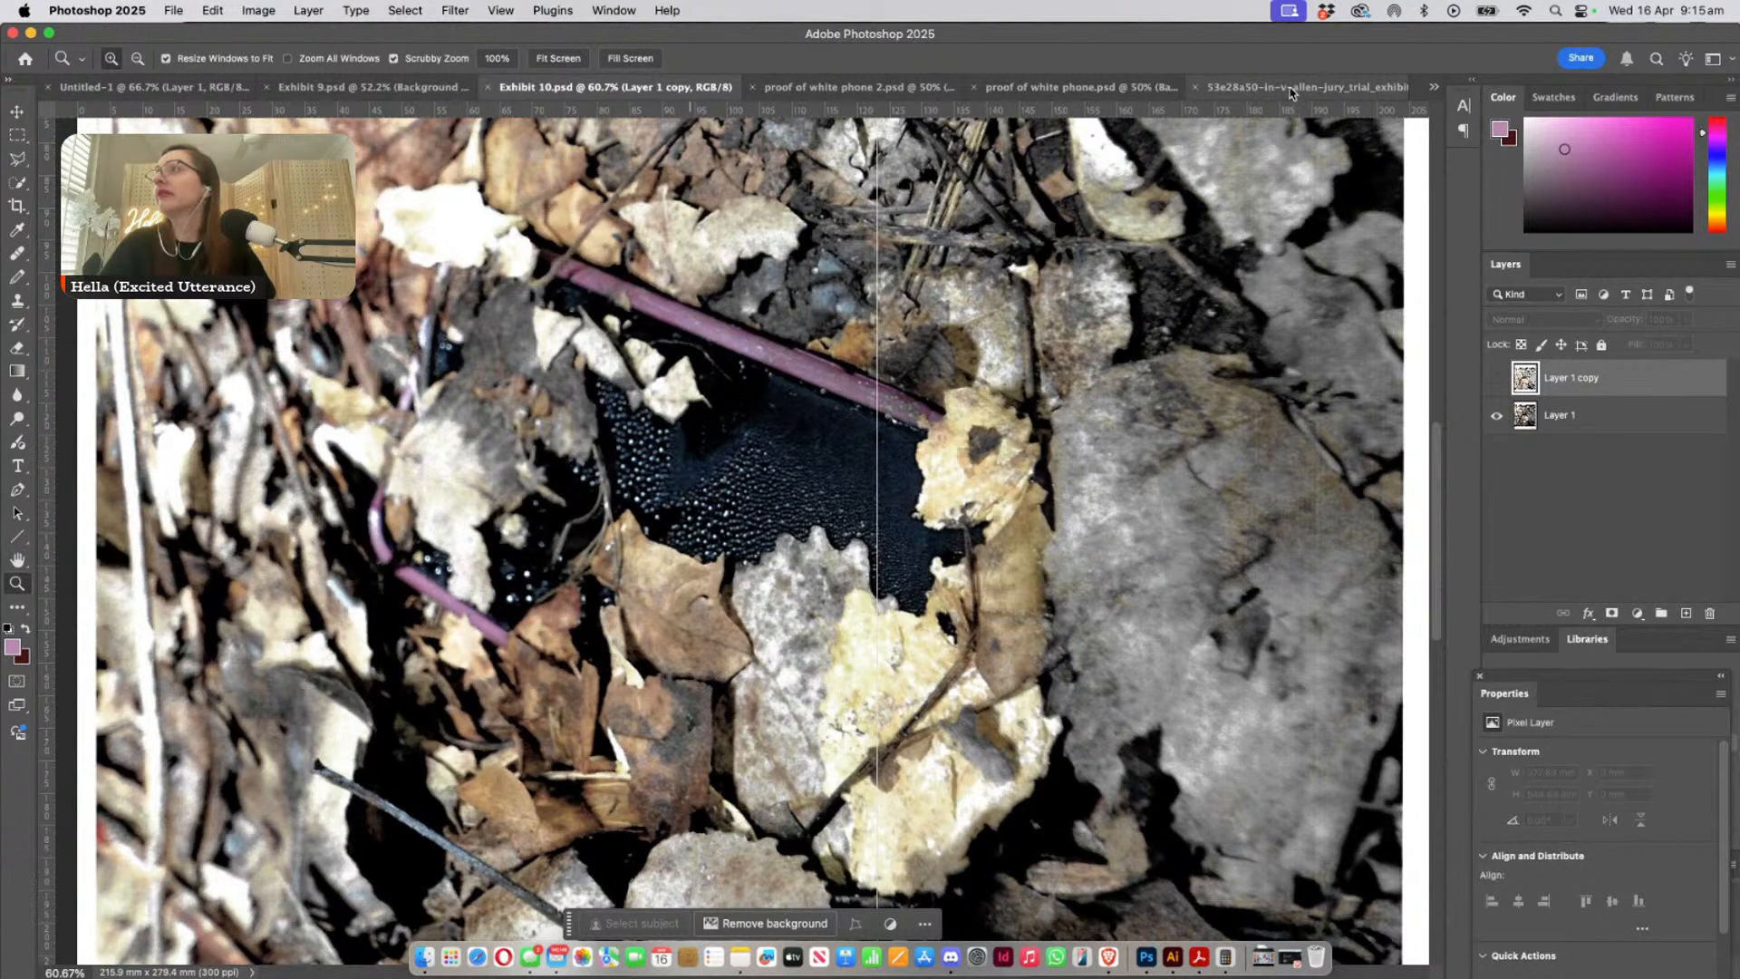
- Compare the phone cases shown in proof of white phone 2.psd, the page_011 exhibit photo and the Untitled-1 document
left_click(805, 88)
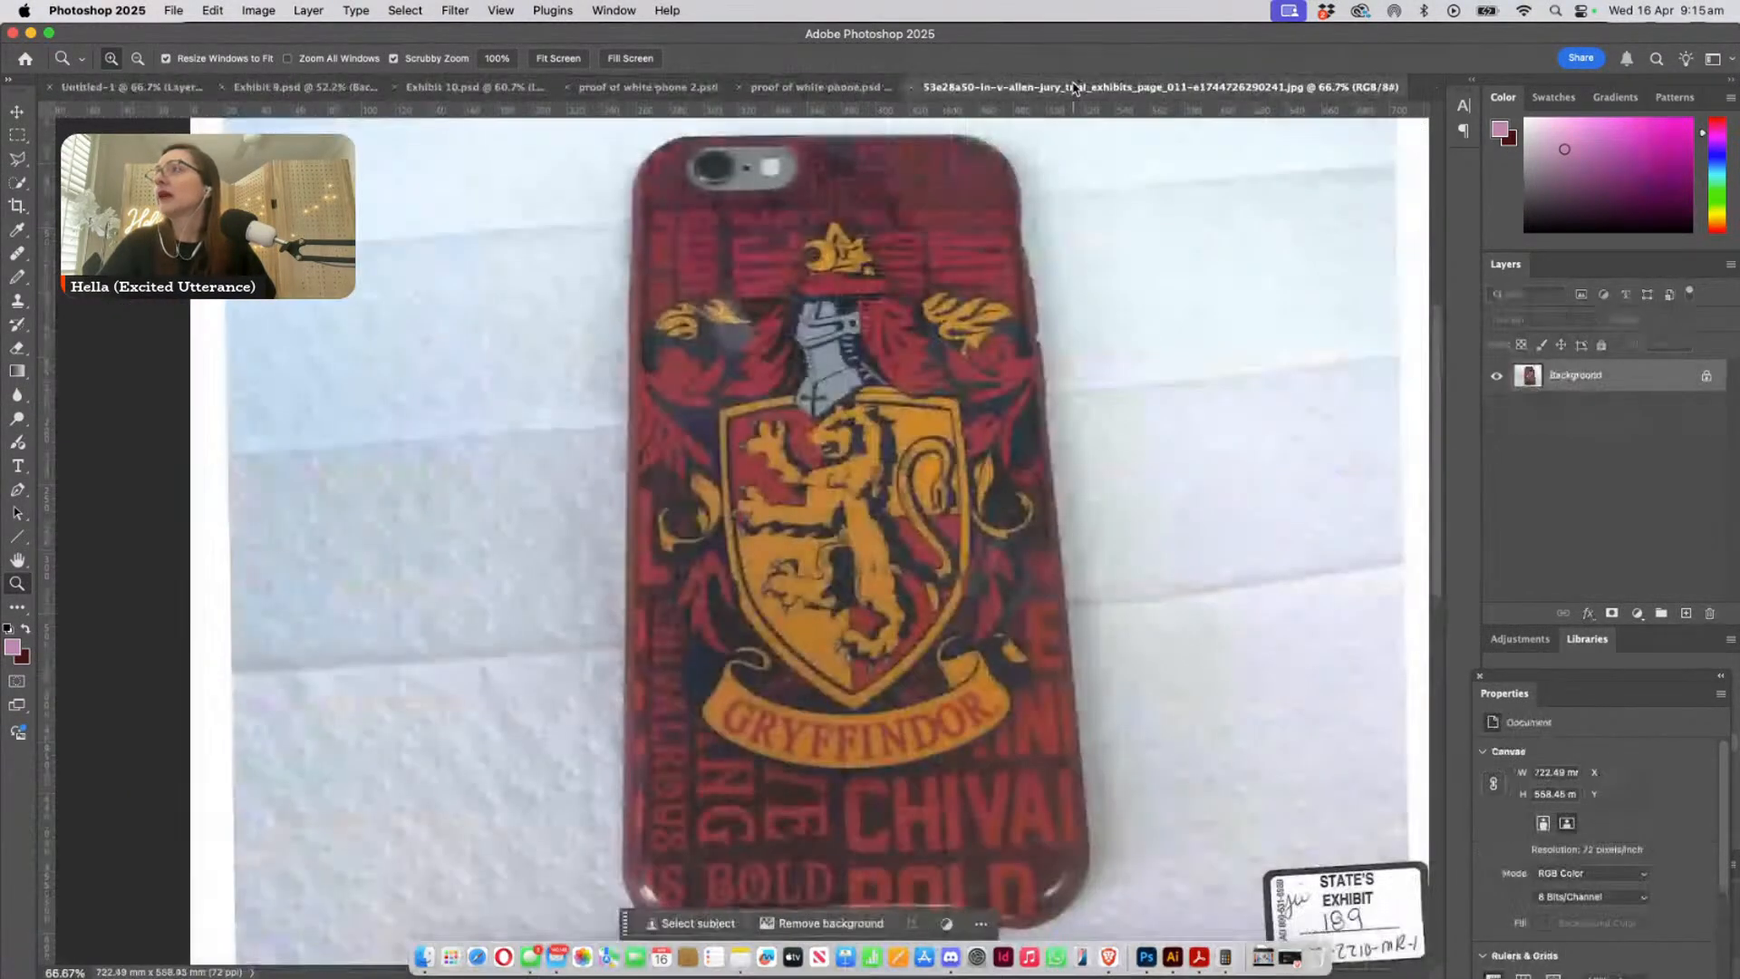
left_click(1241, 88)
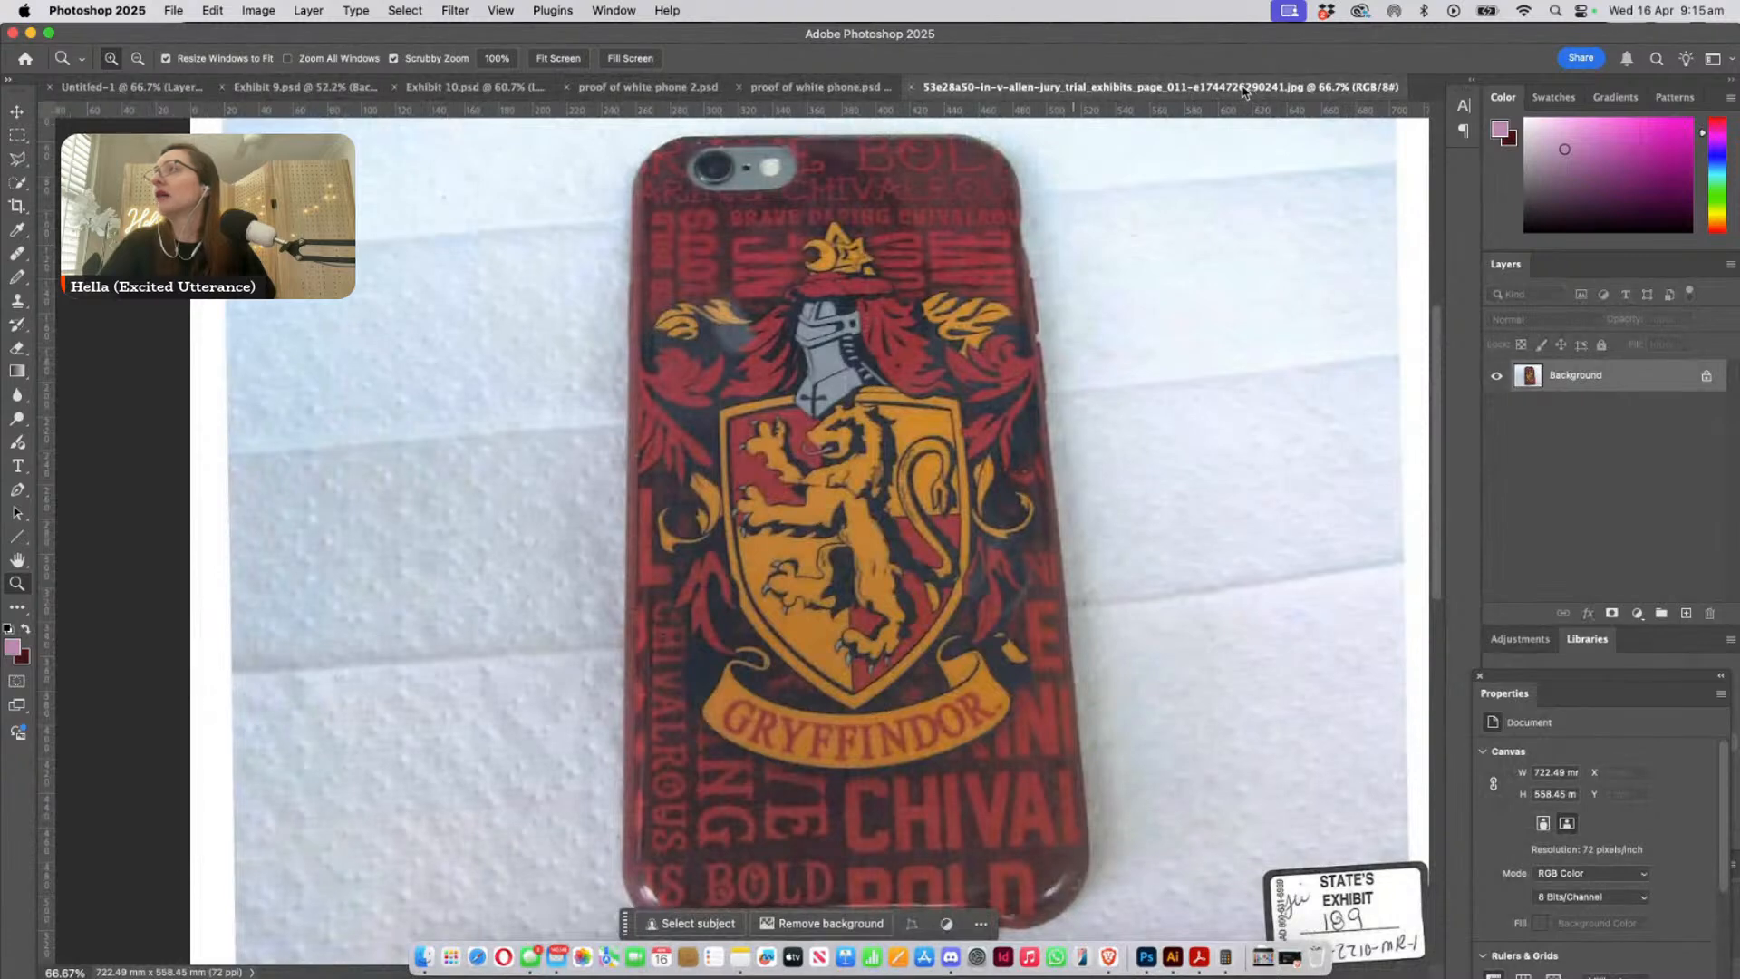
left_click(116, 88)
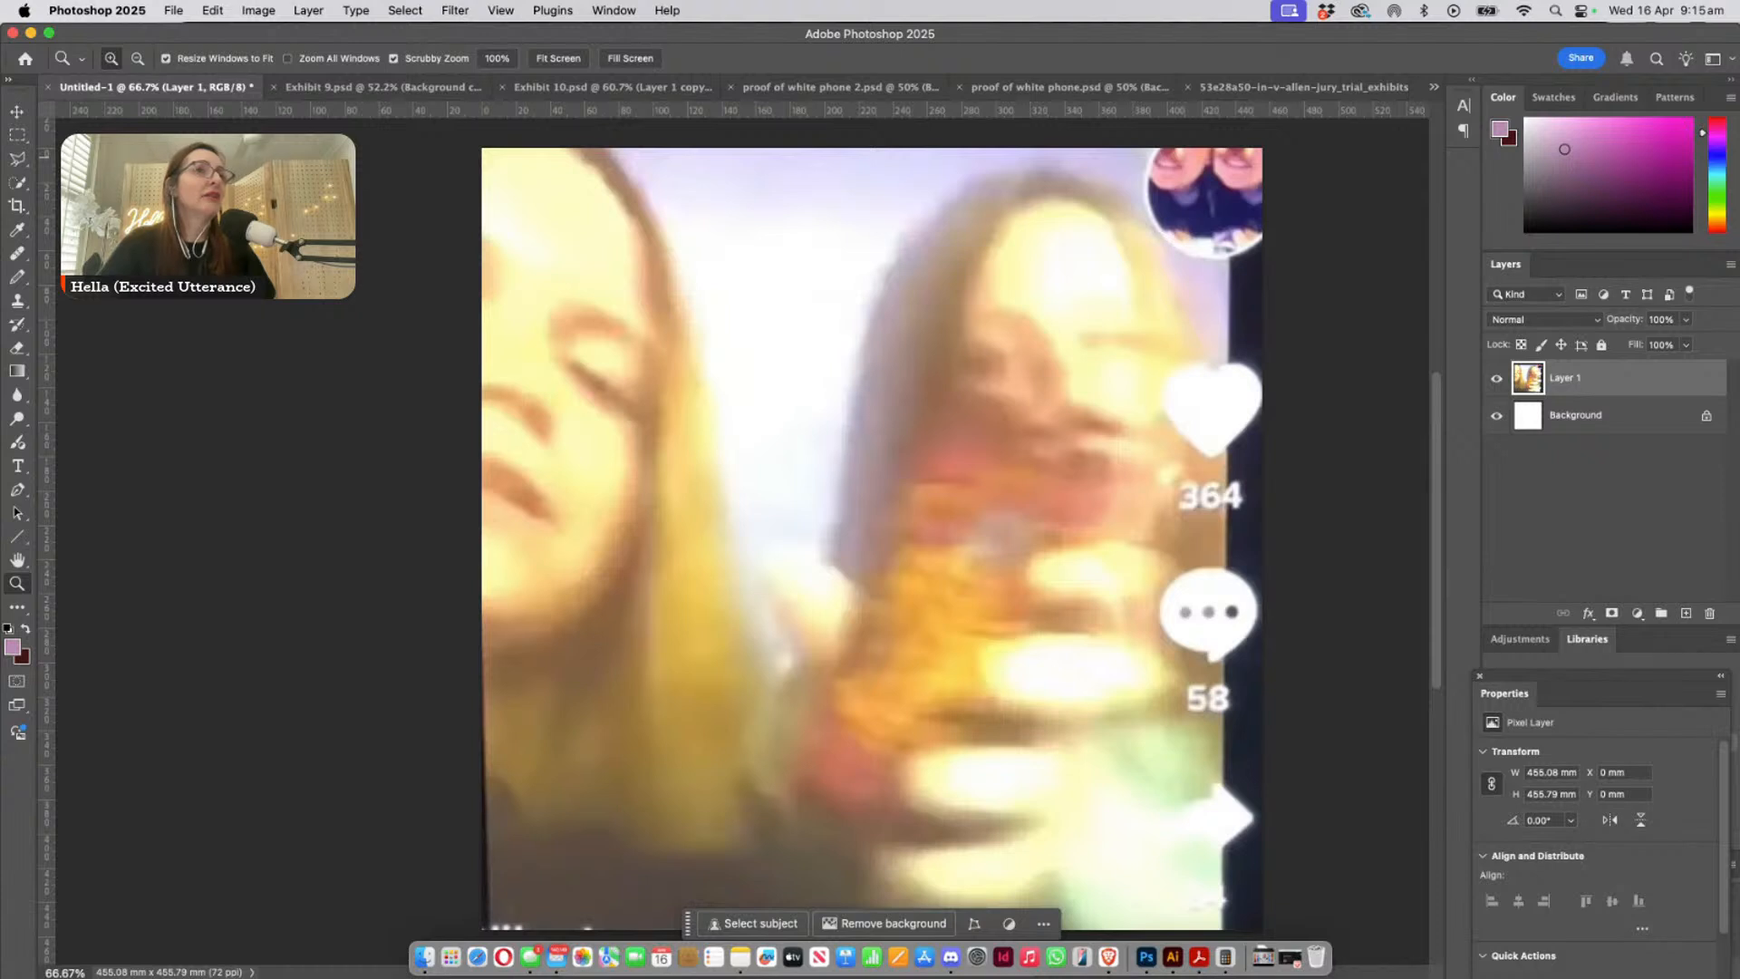
- Paste the copied Fun Cases phone-case screenshot as a new layer in Untitled-1 and move it to about X 72 mm, Y -124 mm
key("super+Tab")
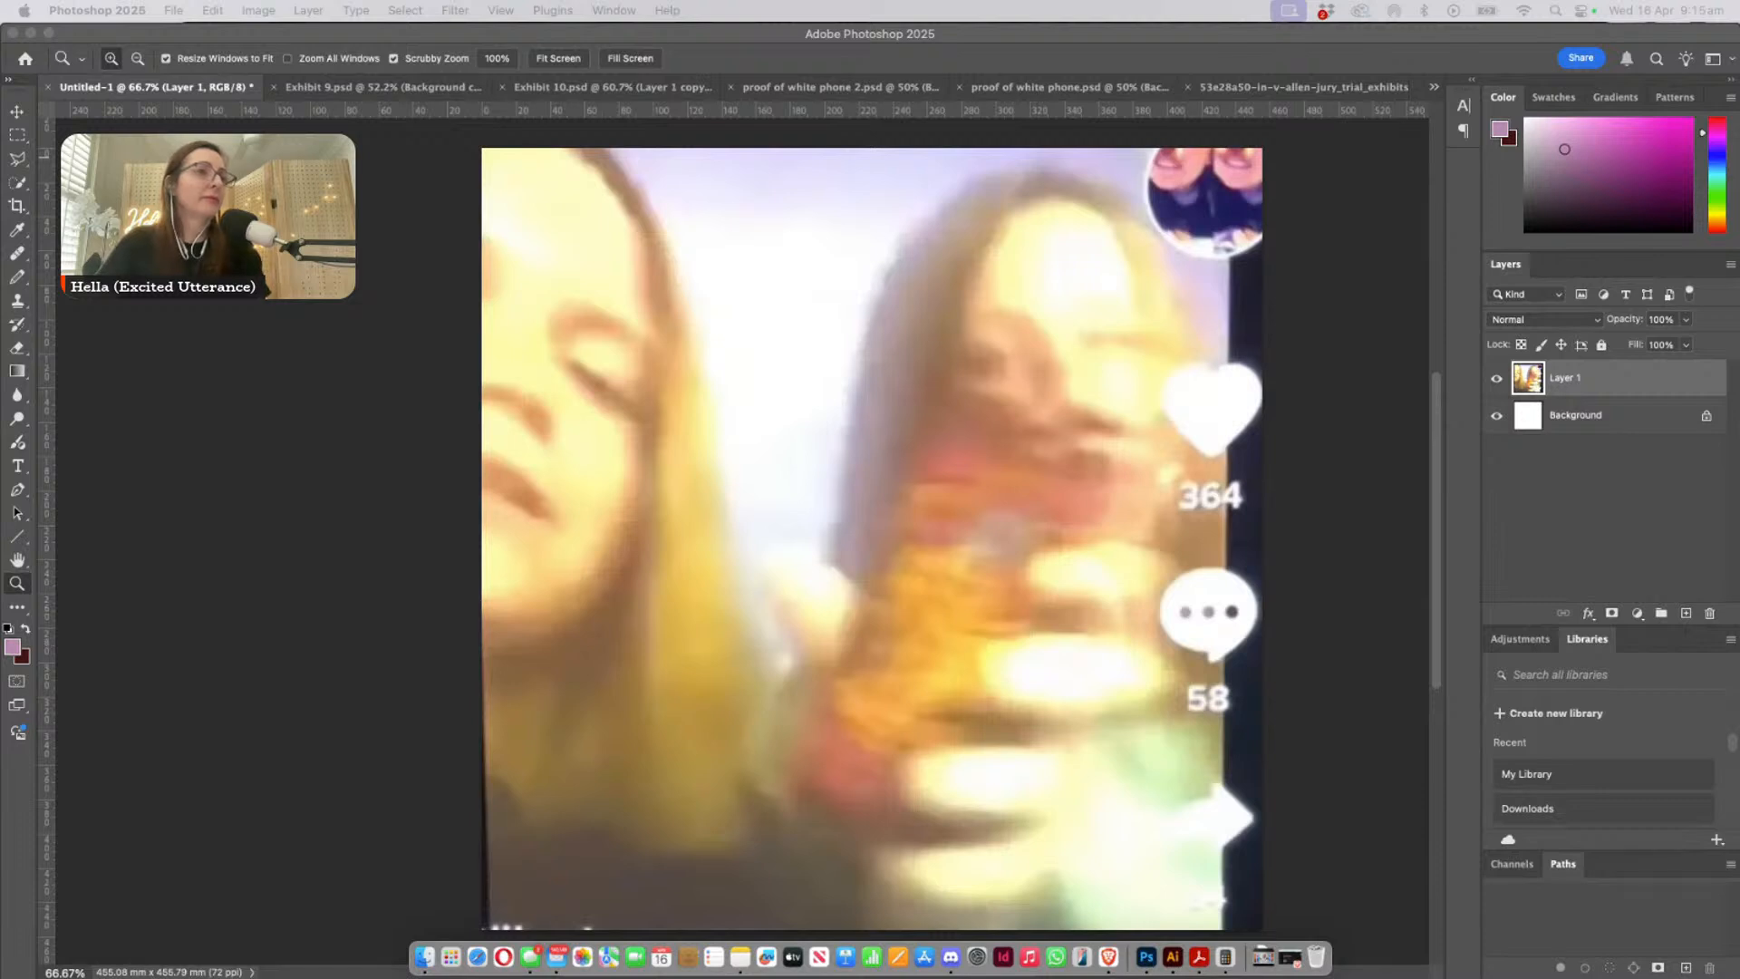
key("super+Tab")
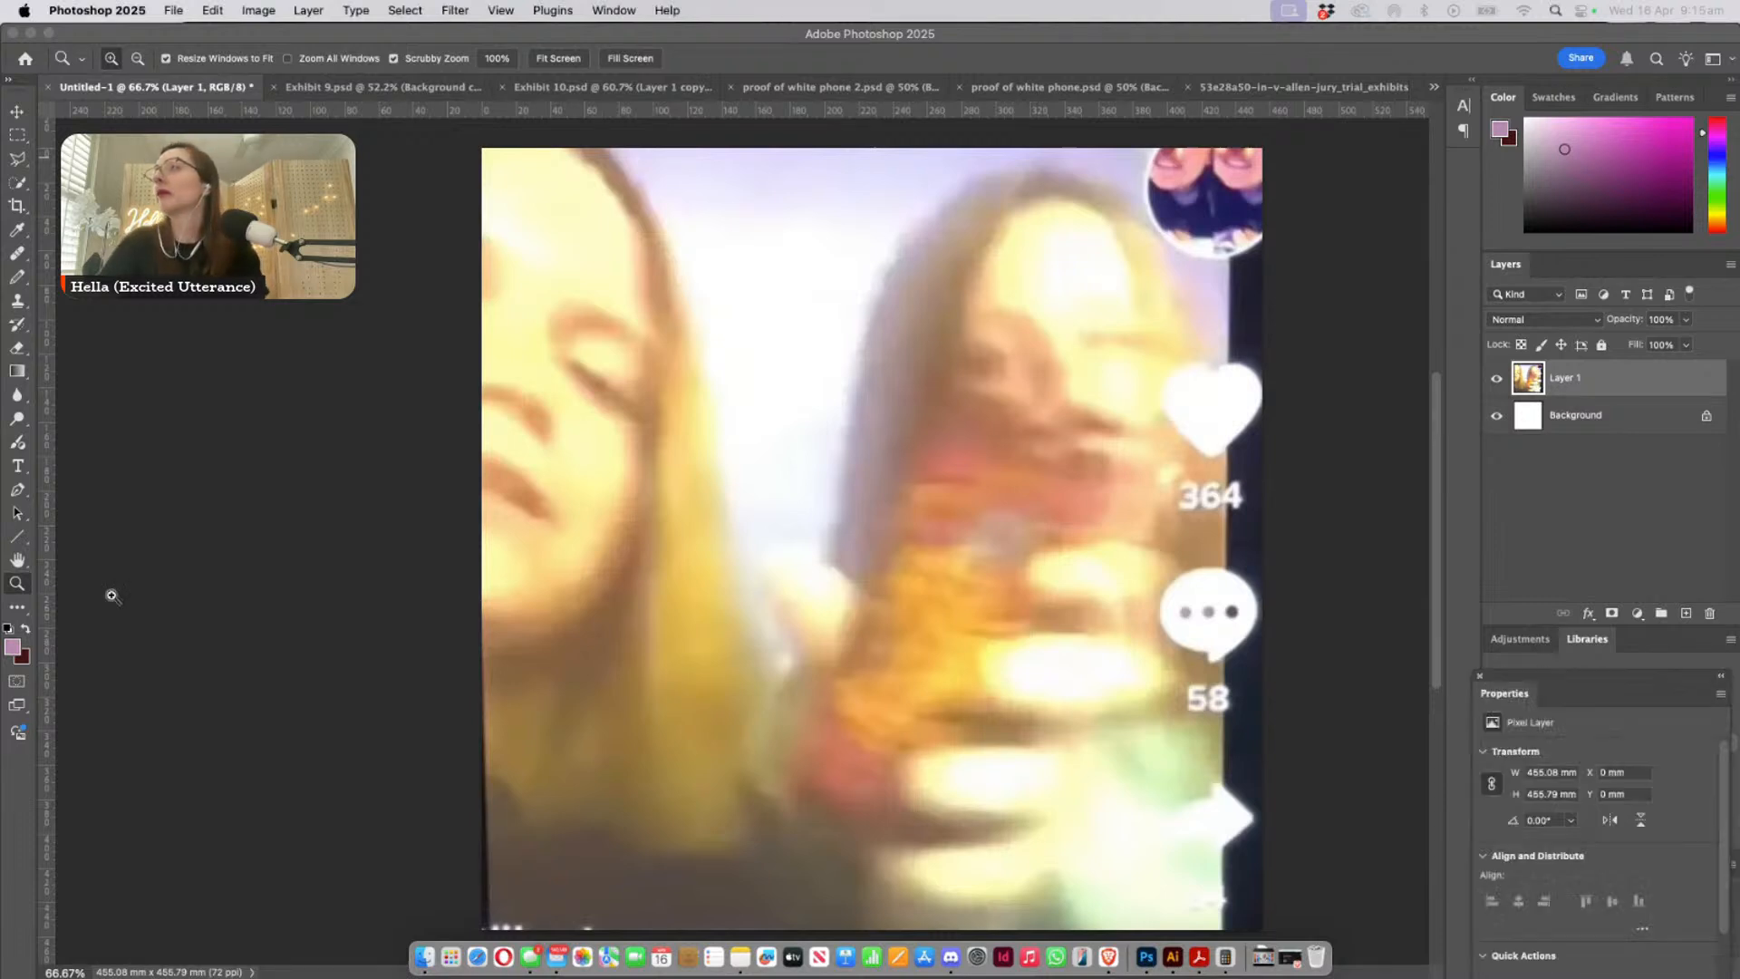
key("super+v")
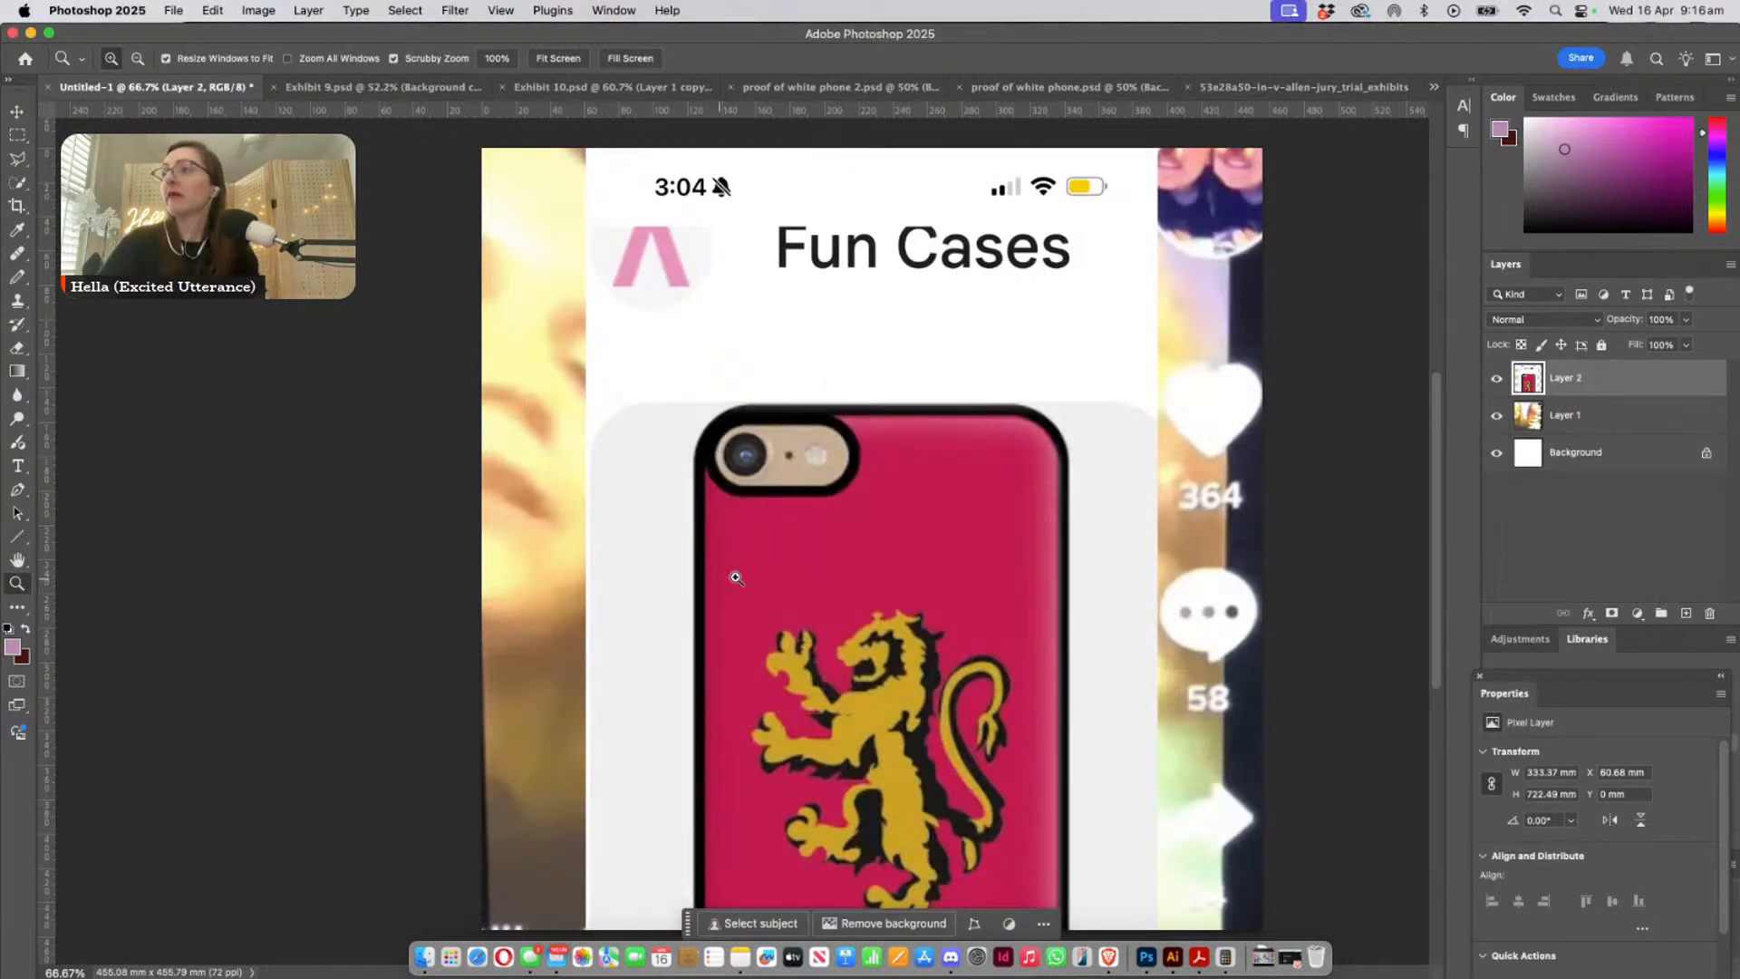
key("v")
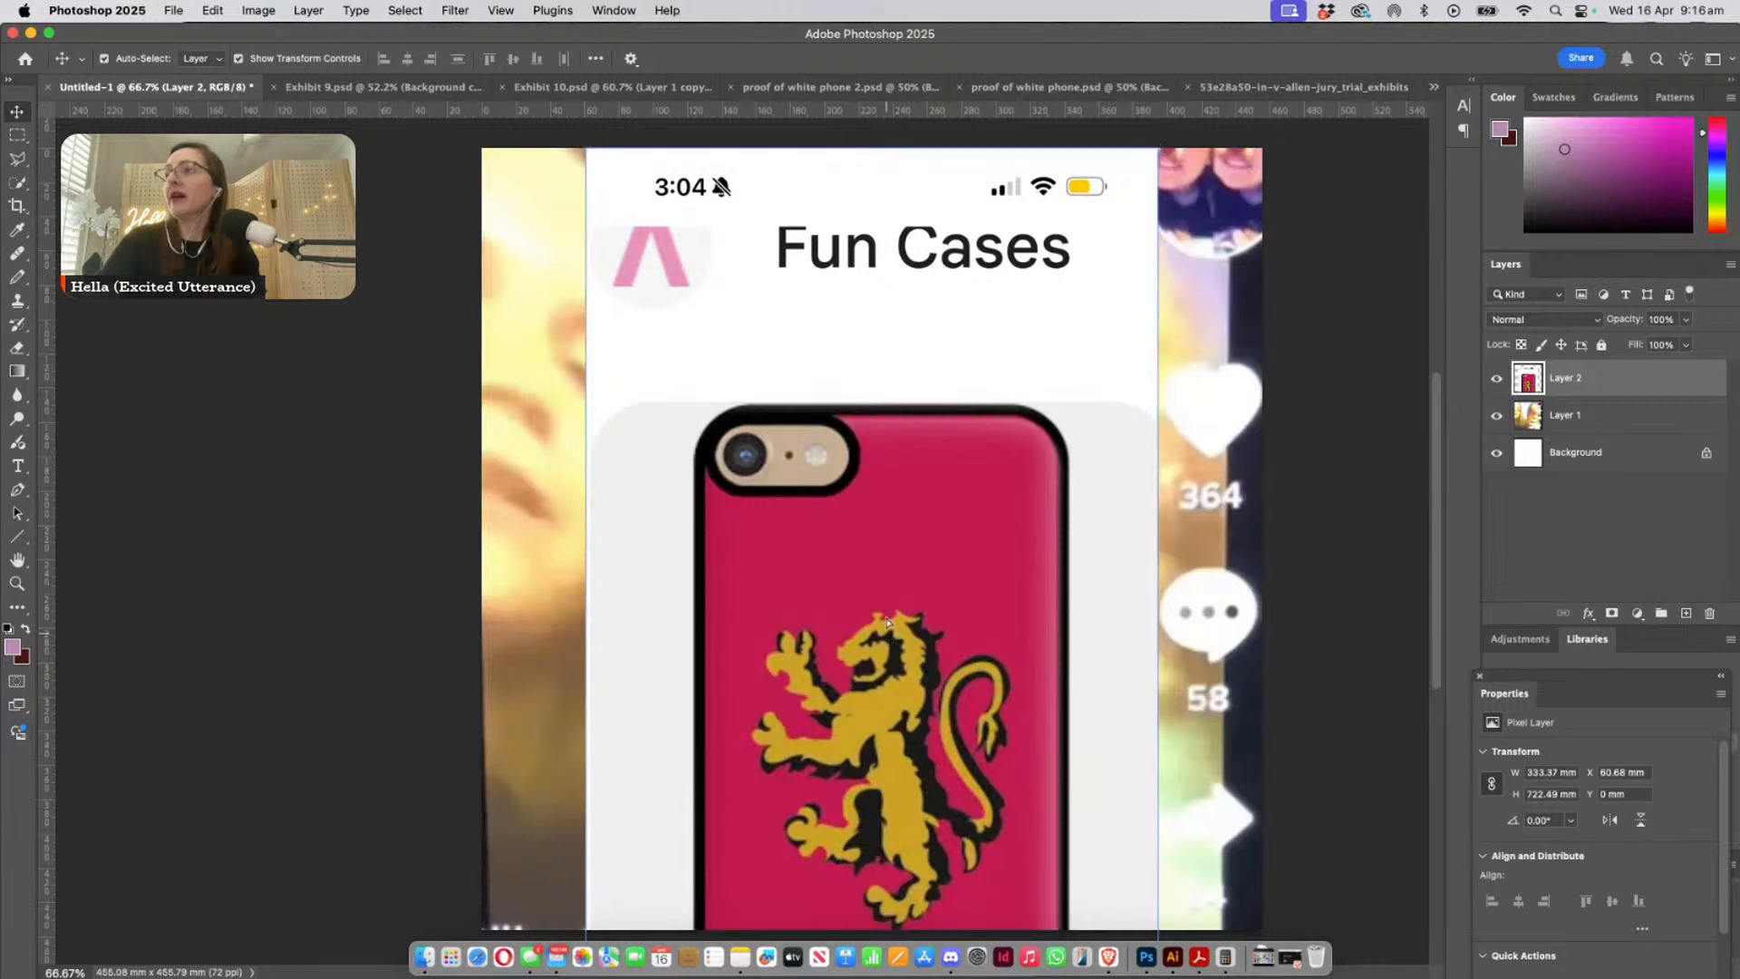
left_click_drag(879, 585, 879, 397)
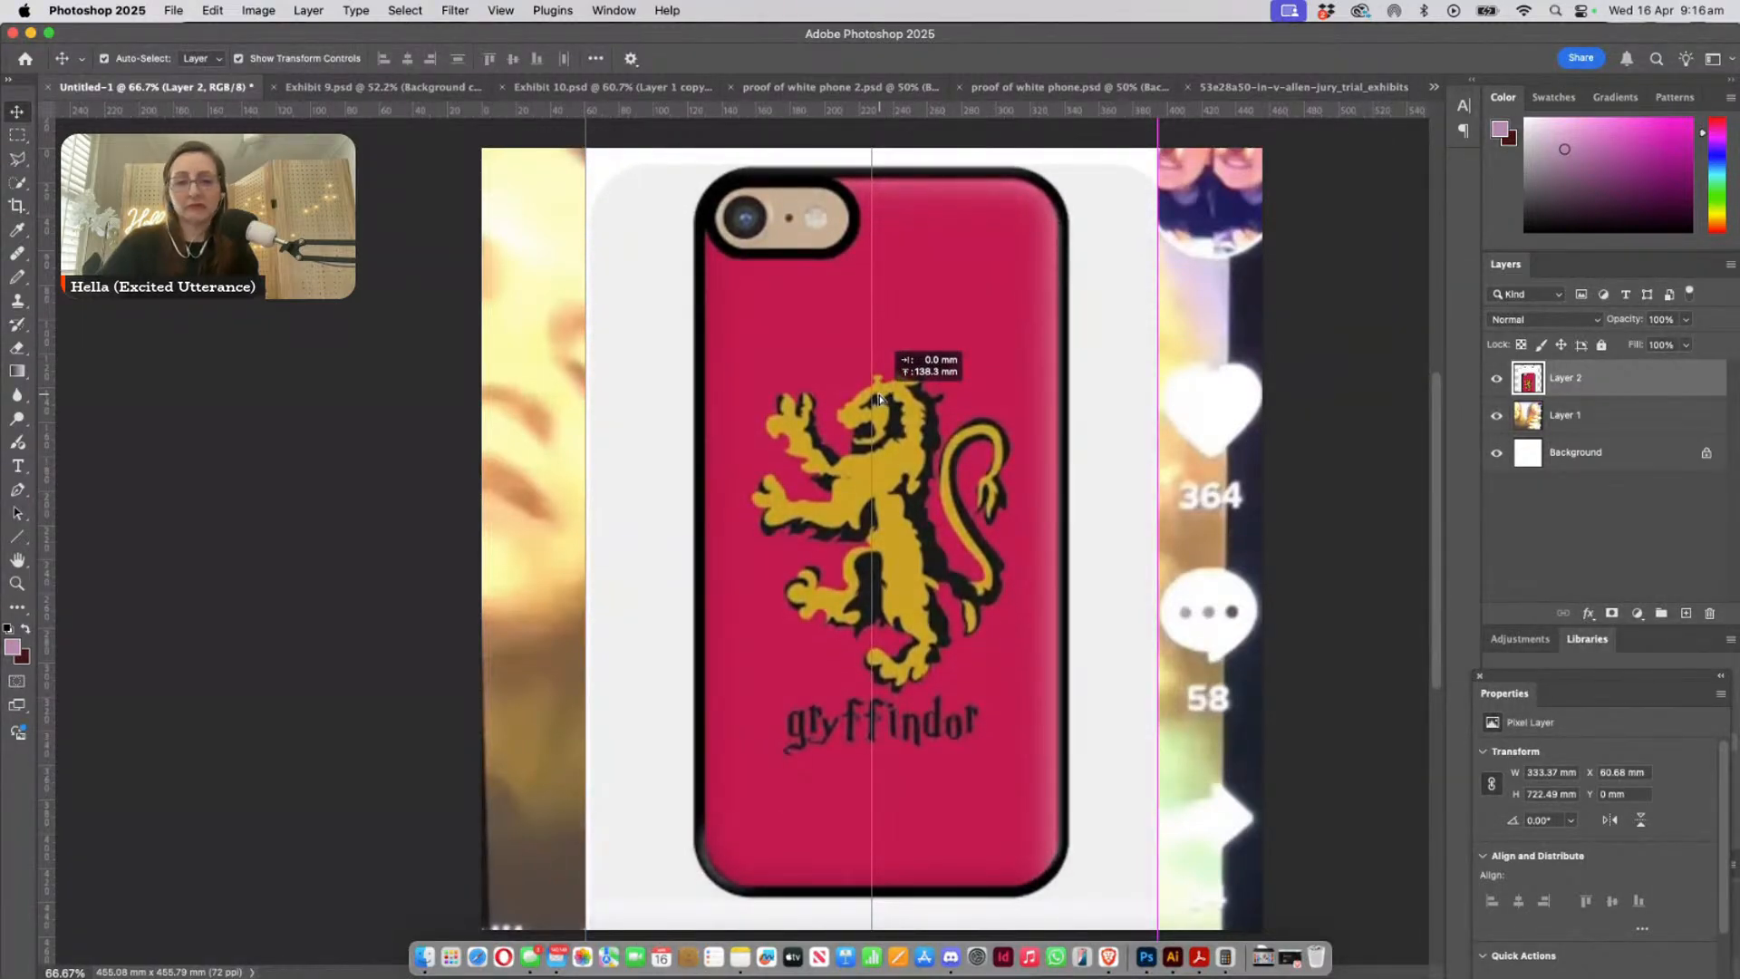
left_click_drag(880, 397, 905, 422)
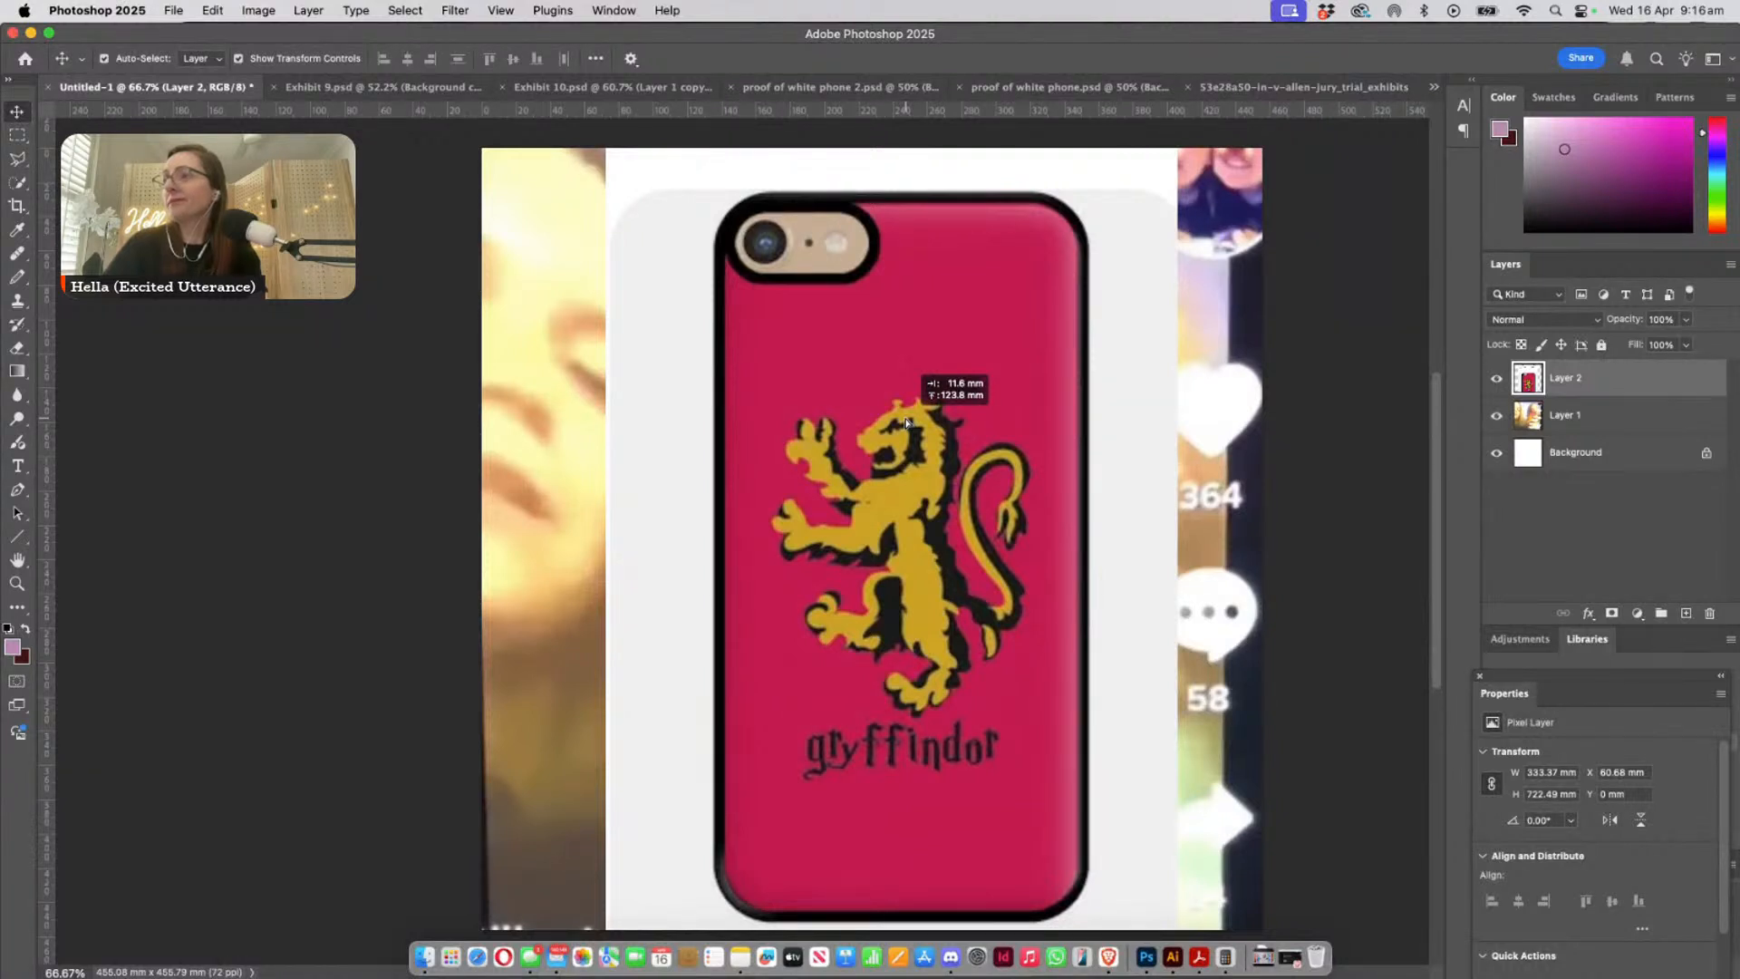
left_click_drag(906, 422, 901, 419)
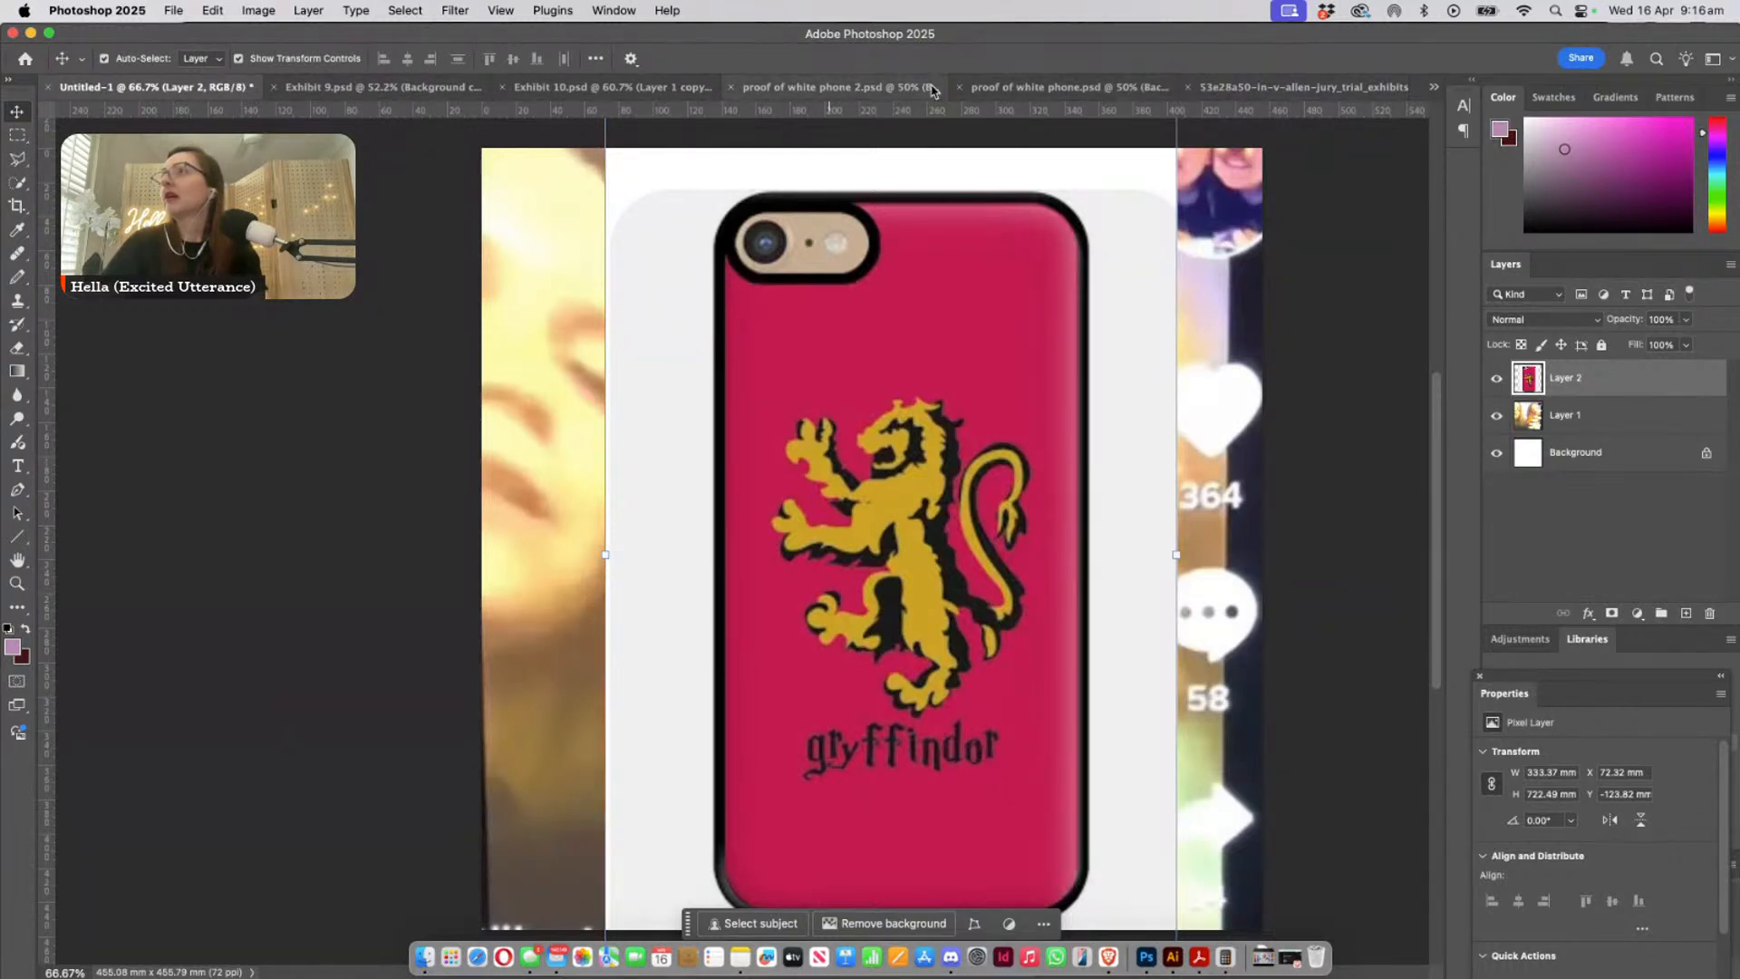
- Compare the page_011 case photo with the phones in Exhibit 9.psd, Exhibit 10.psd and proof of white phone.psd
left_click(1305, 87)
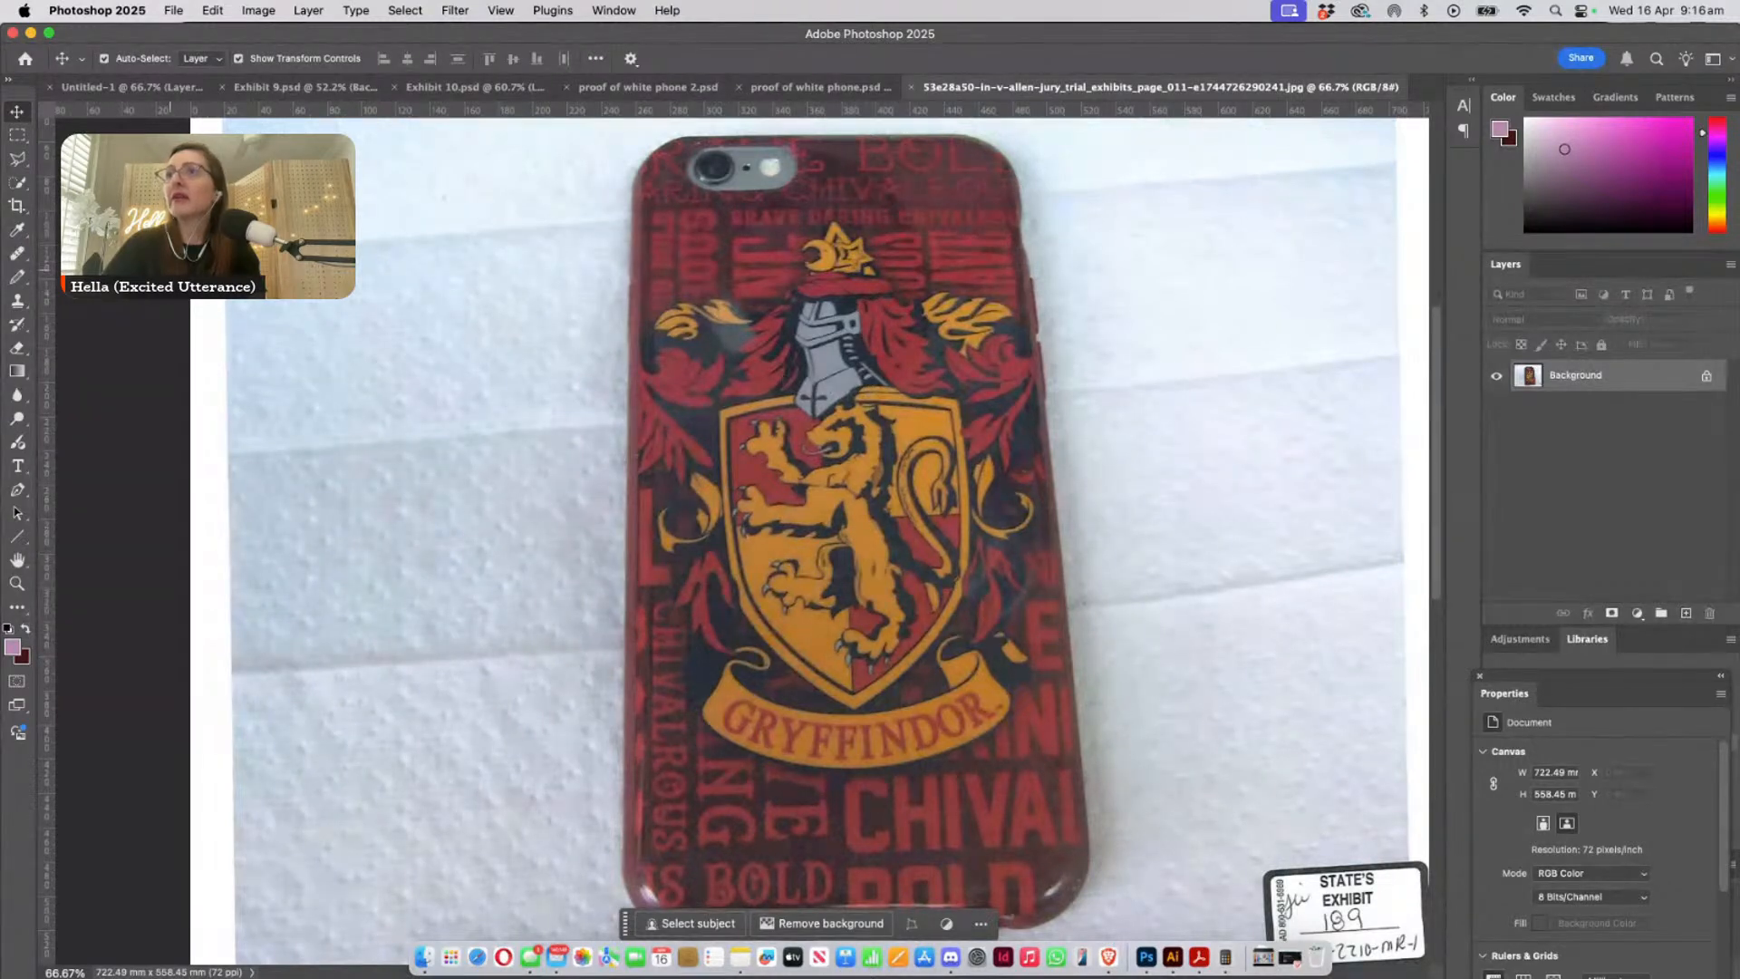
left_click(299, 88)
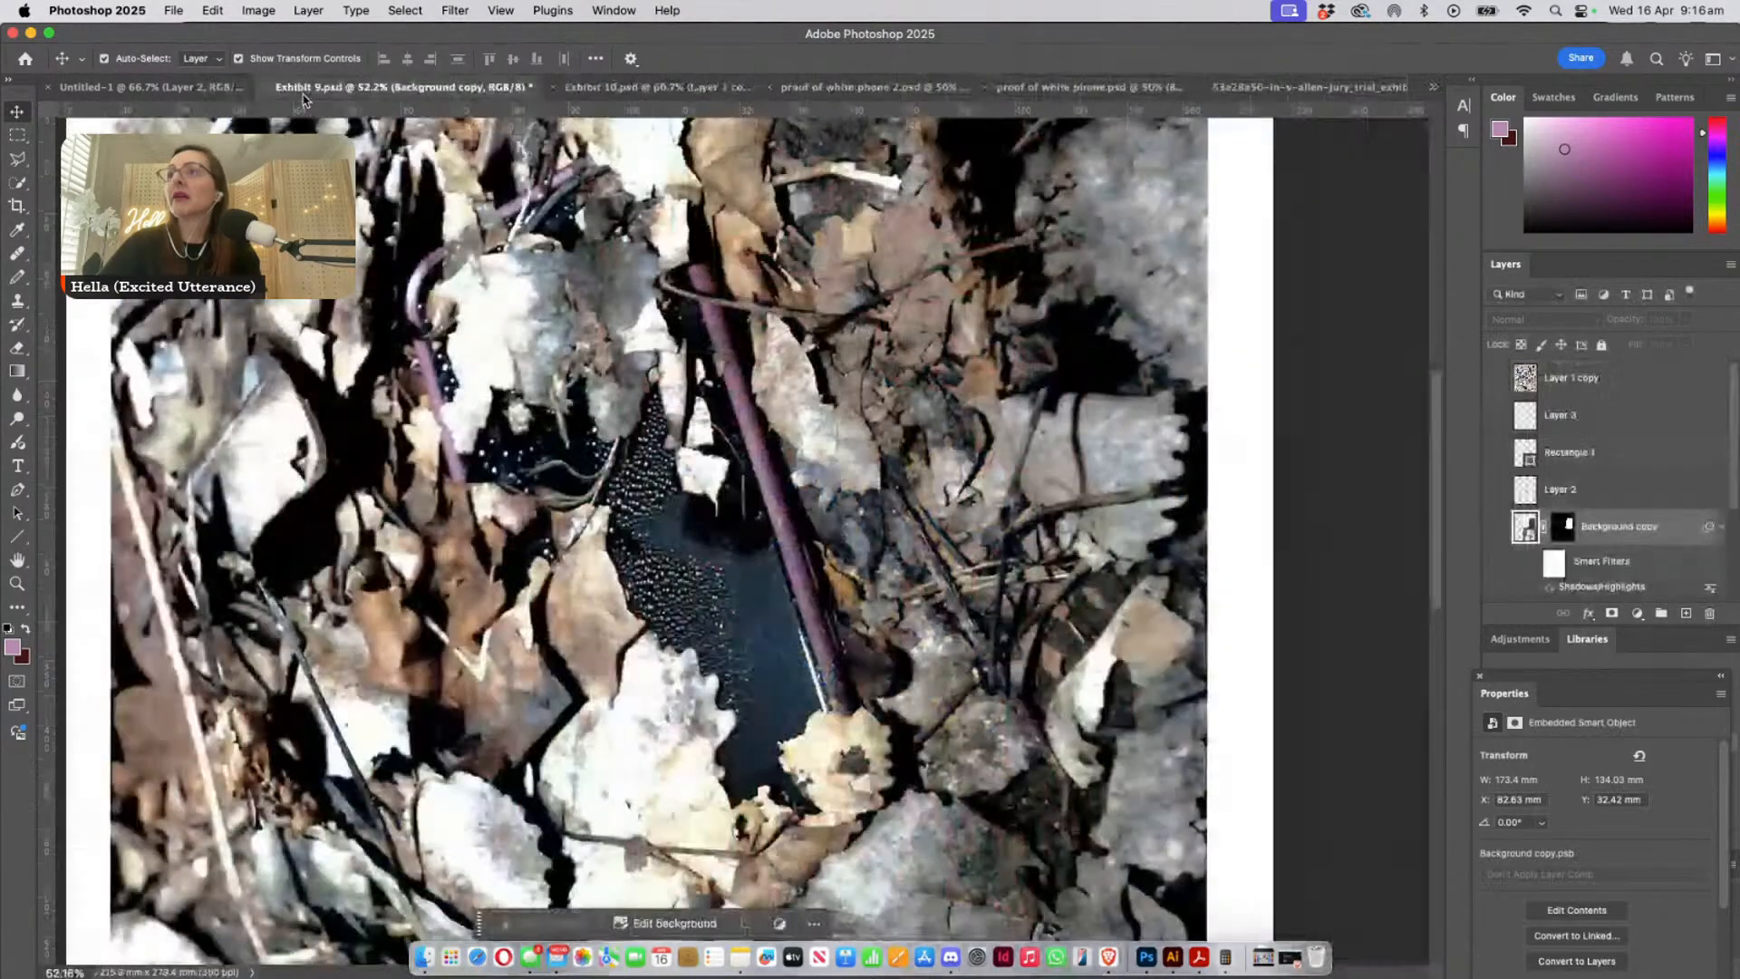
left_click(686, 88)
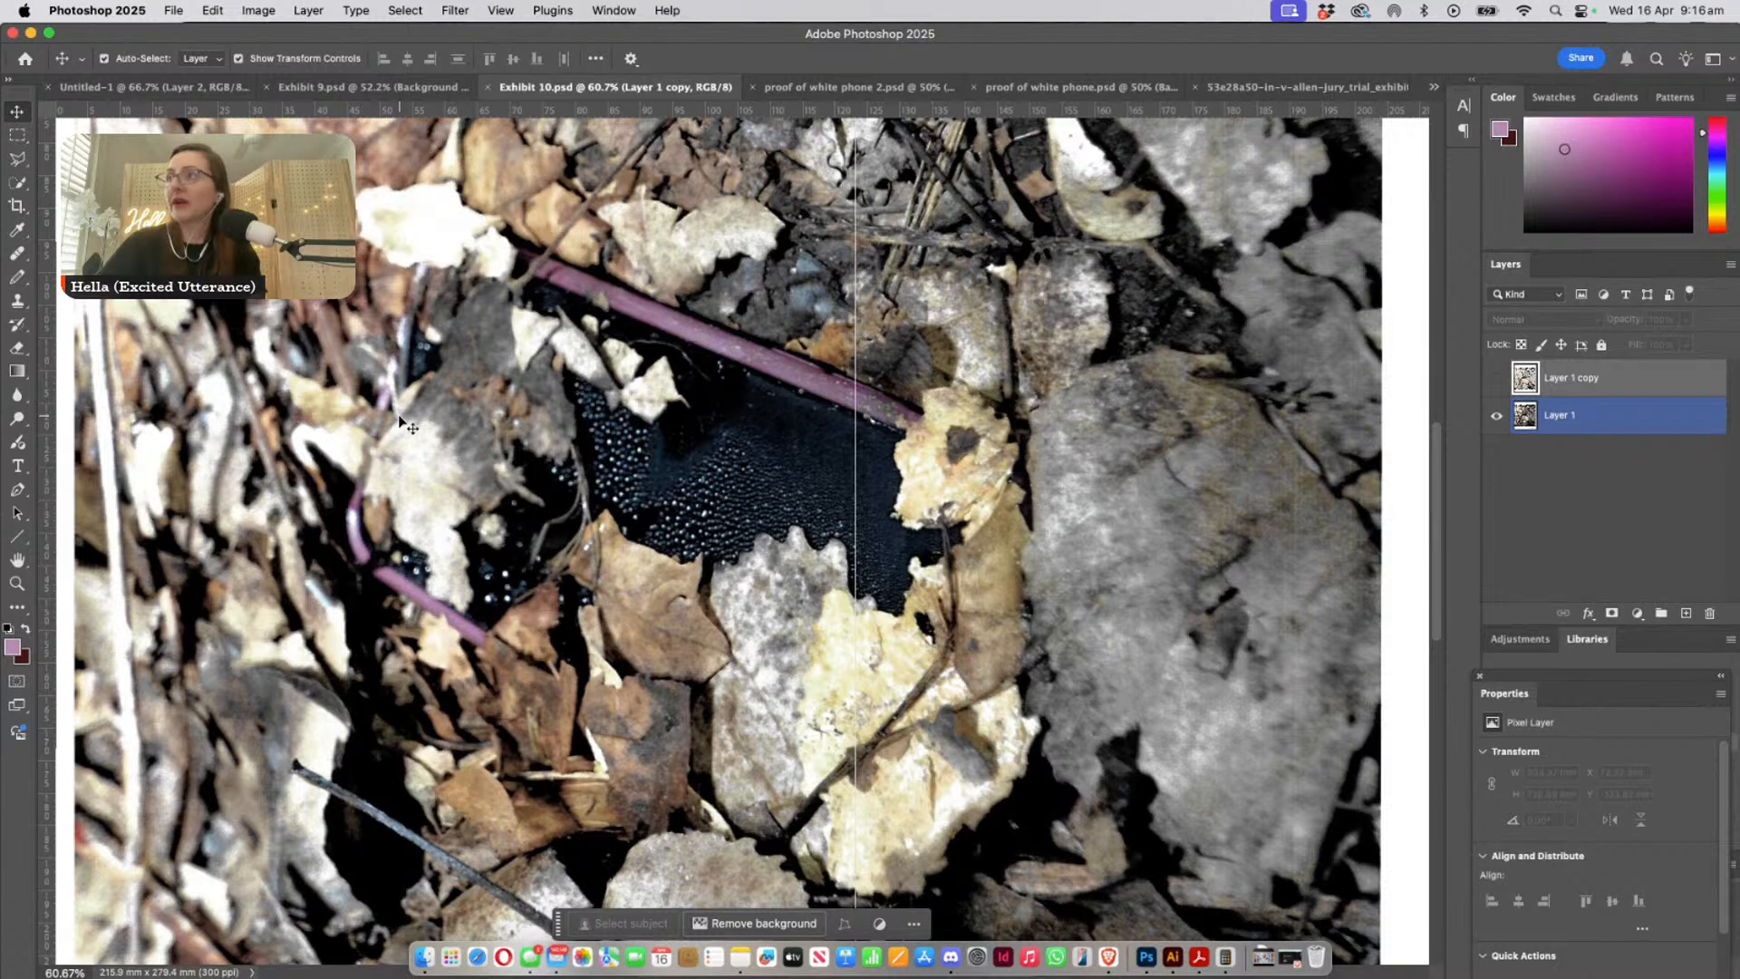
left_click(1290, 88)
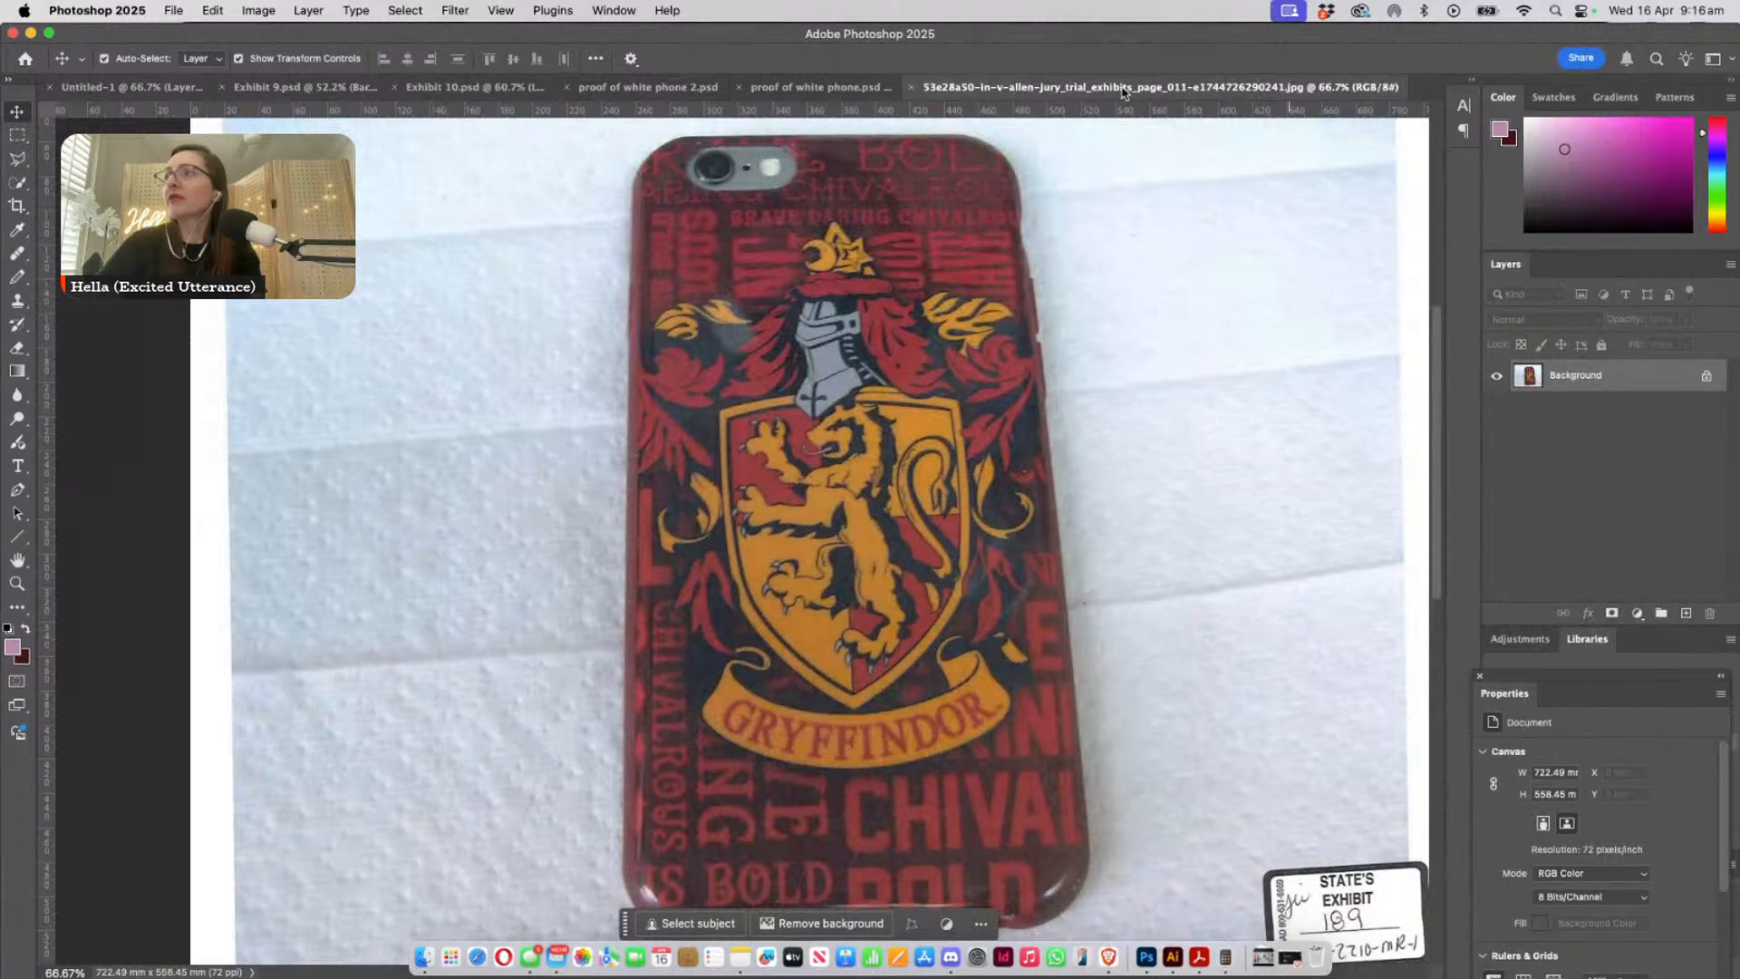
left_click(793, 88)
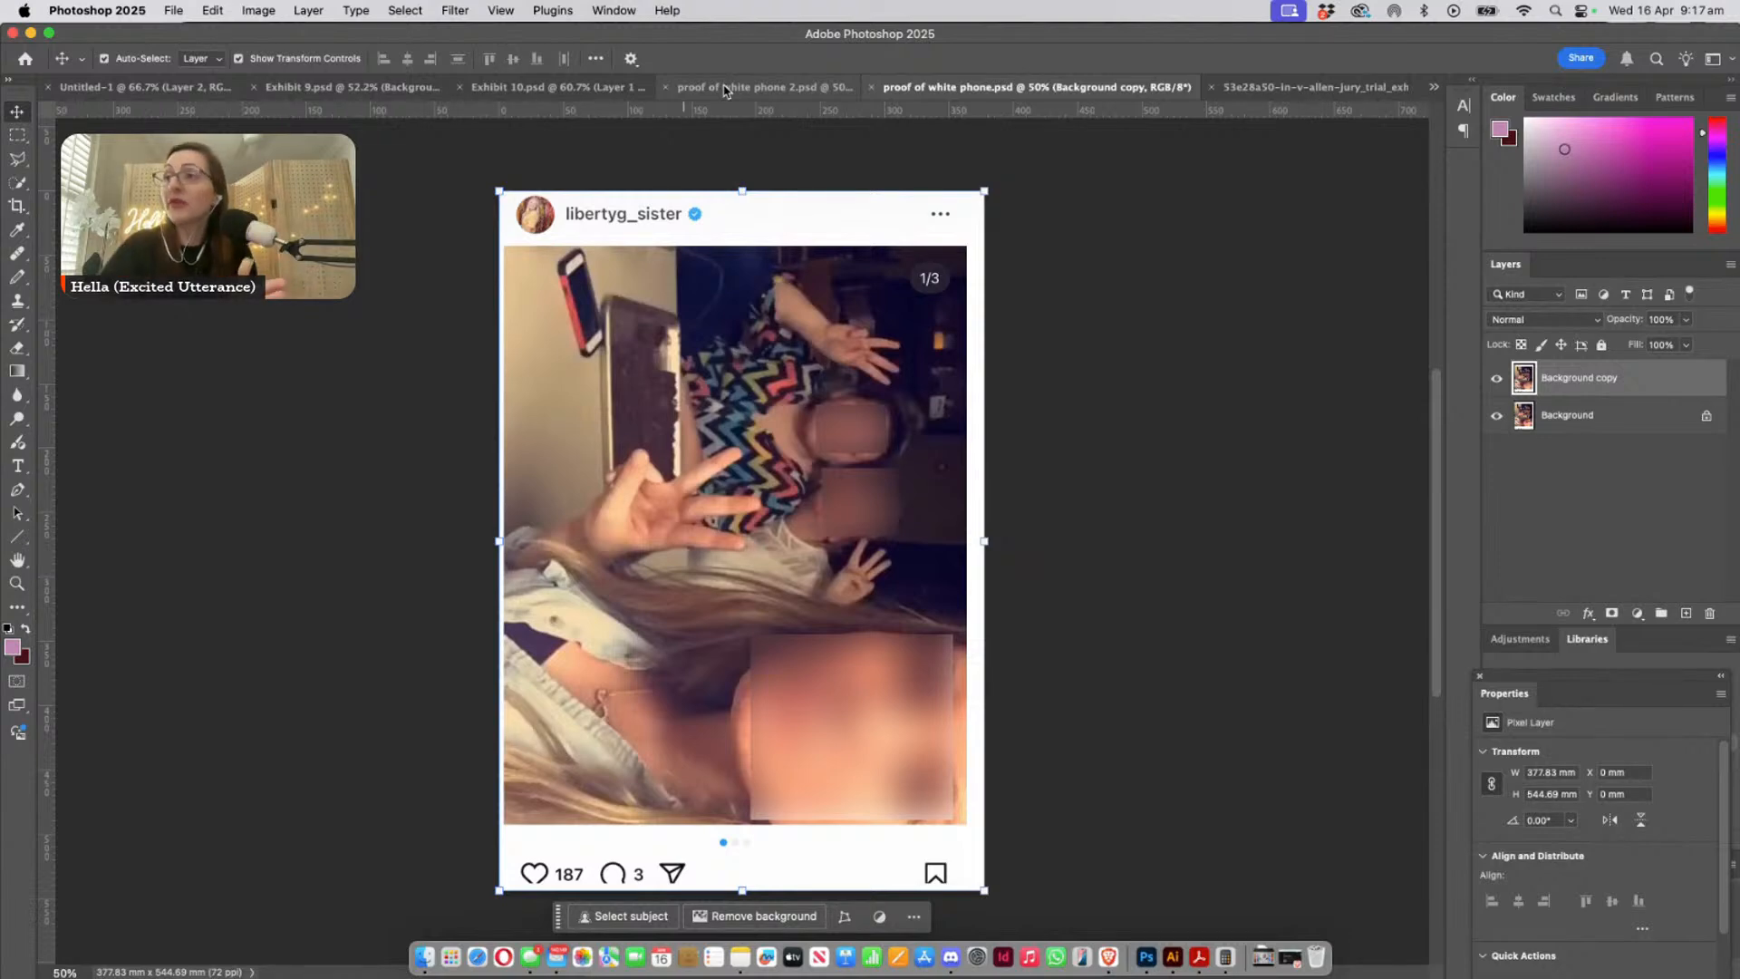
- Examine the white phone in the red and black case and the surrounding photo in proof of white phone.psd
left_click(365, 349)
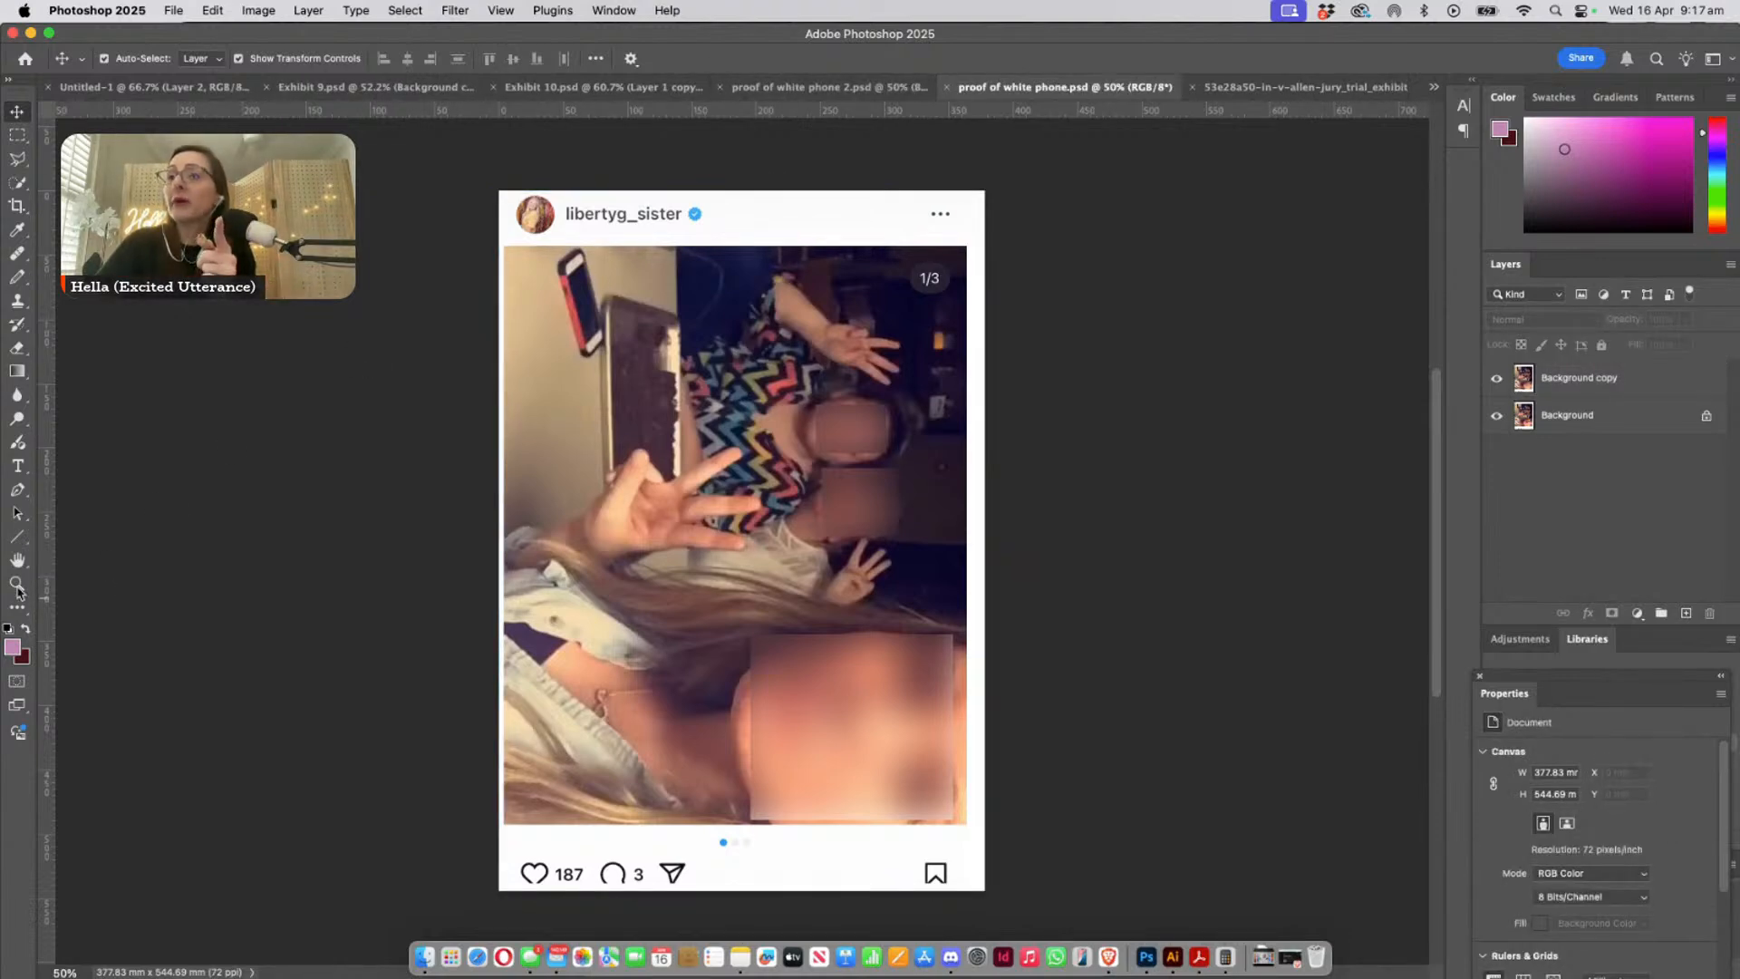
left_click(18, 585)
left_click_drag(550, 260, 667, 442)
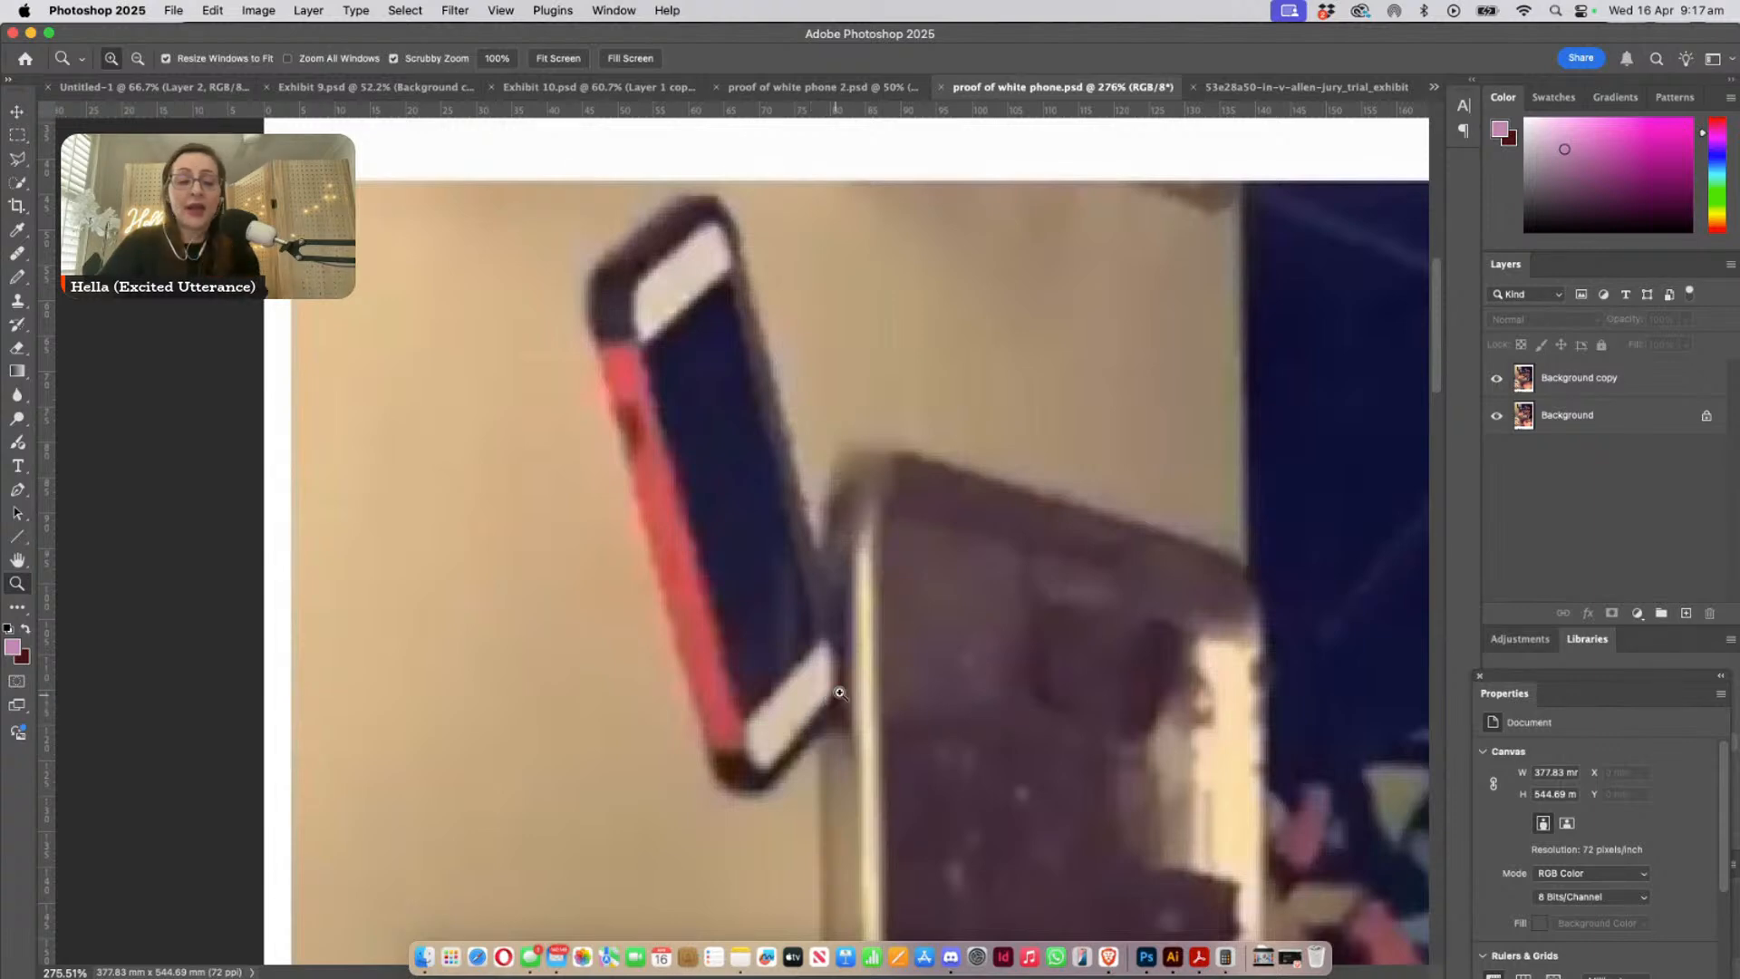
left_click(888, 678, "alt")
scroll(906, 684, "down", 5)
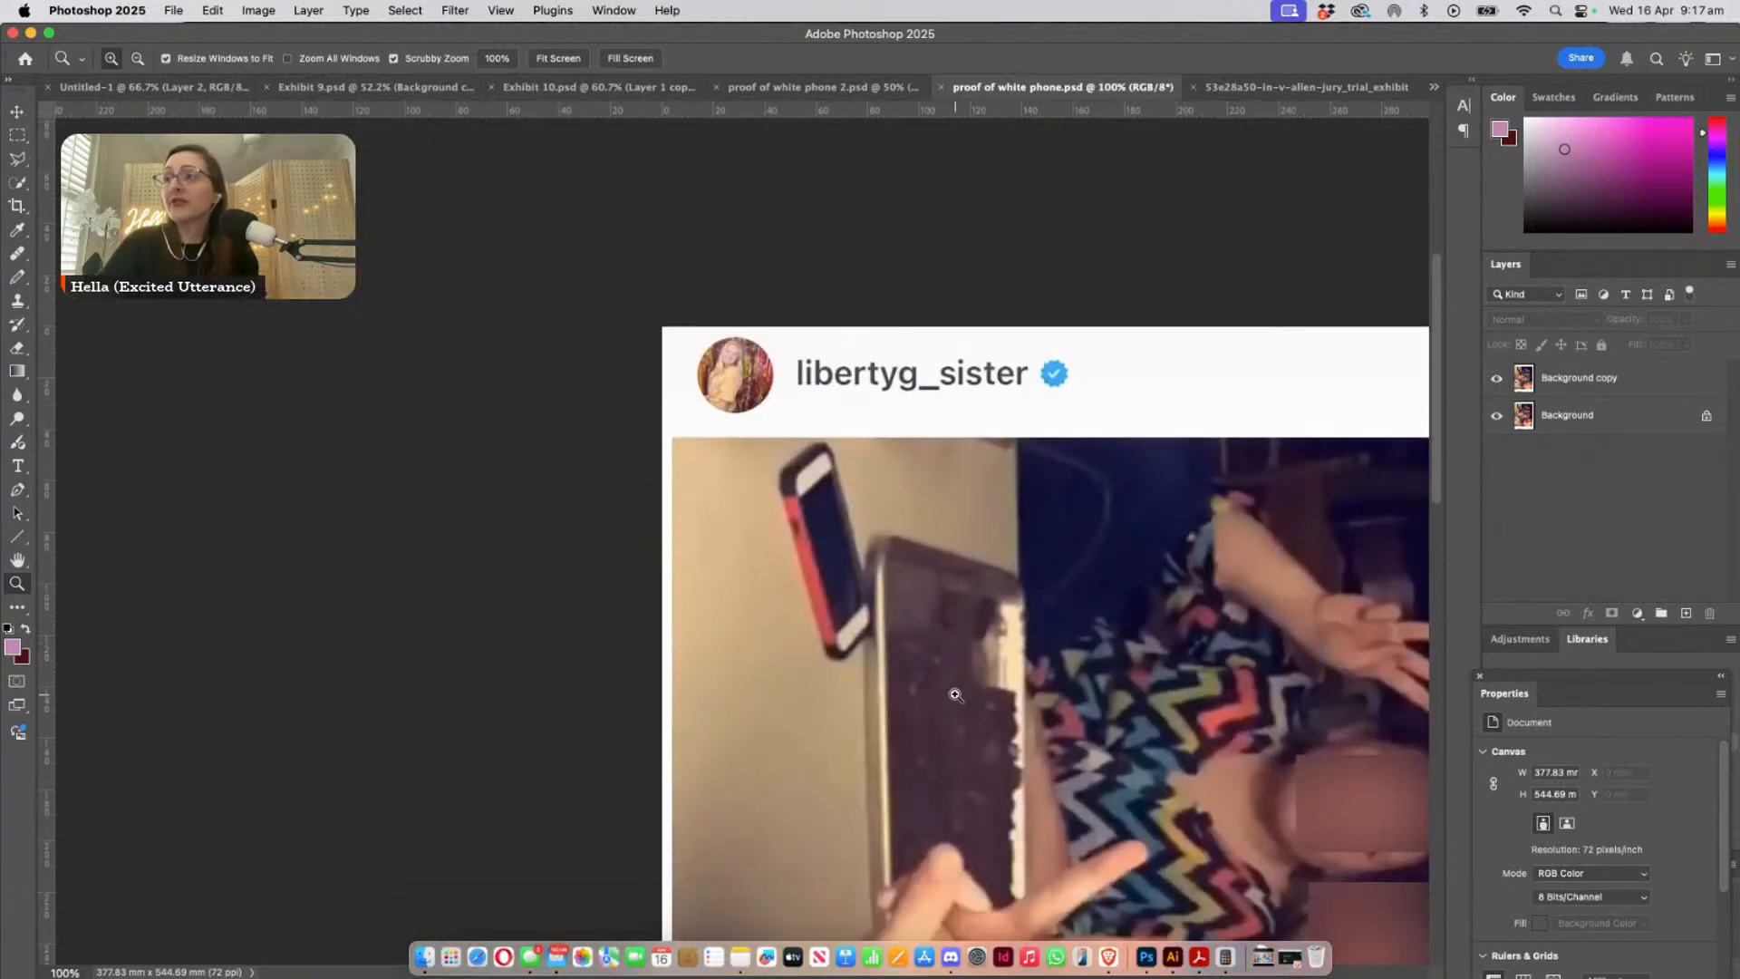
left_click_drag(1002, 701, 663, 539)
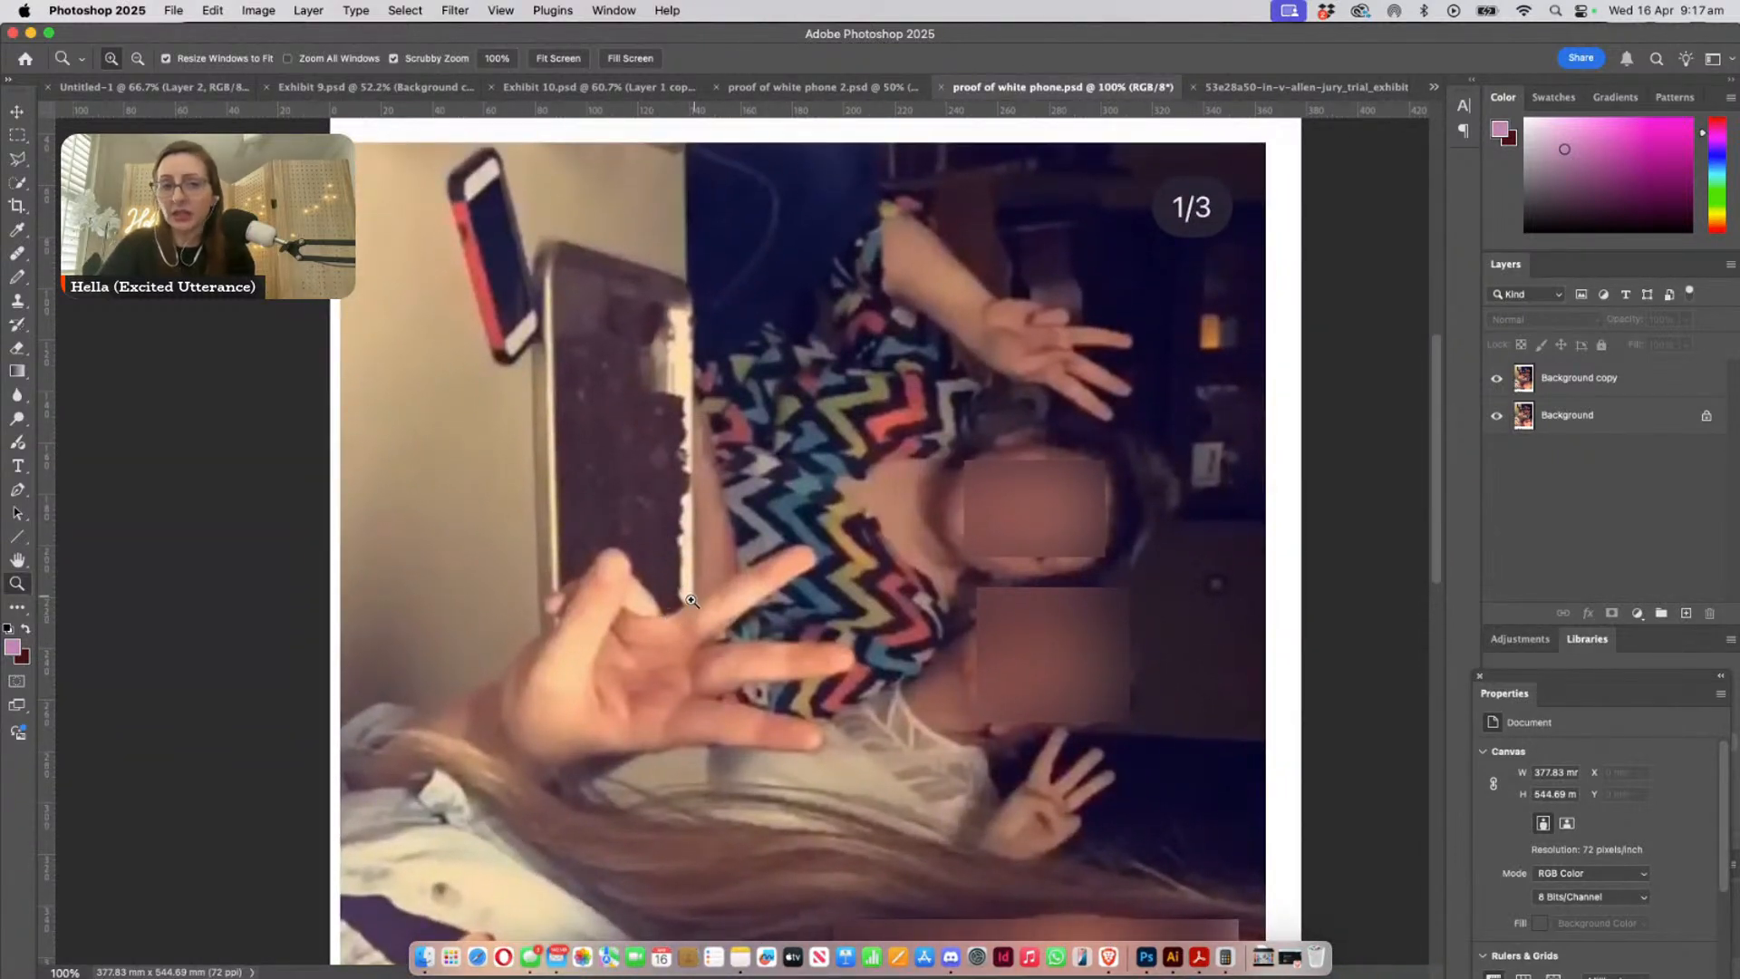
left_click(757, 590, "alt")
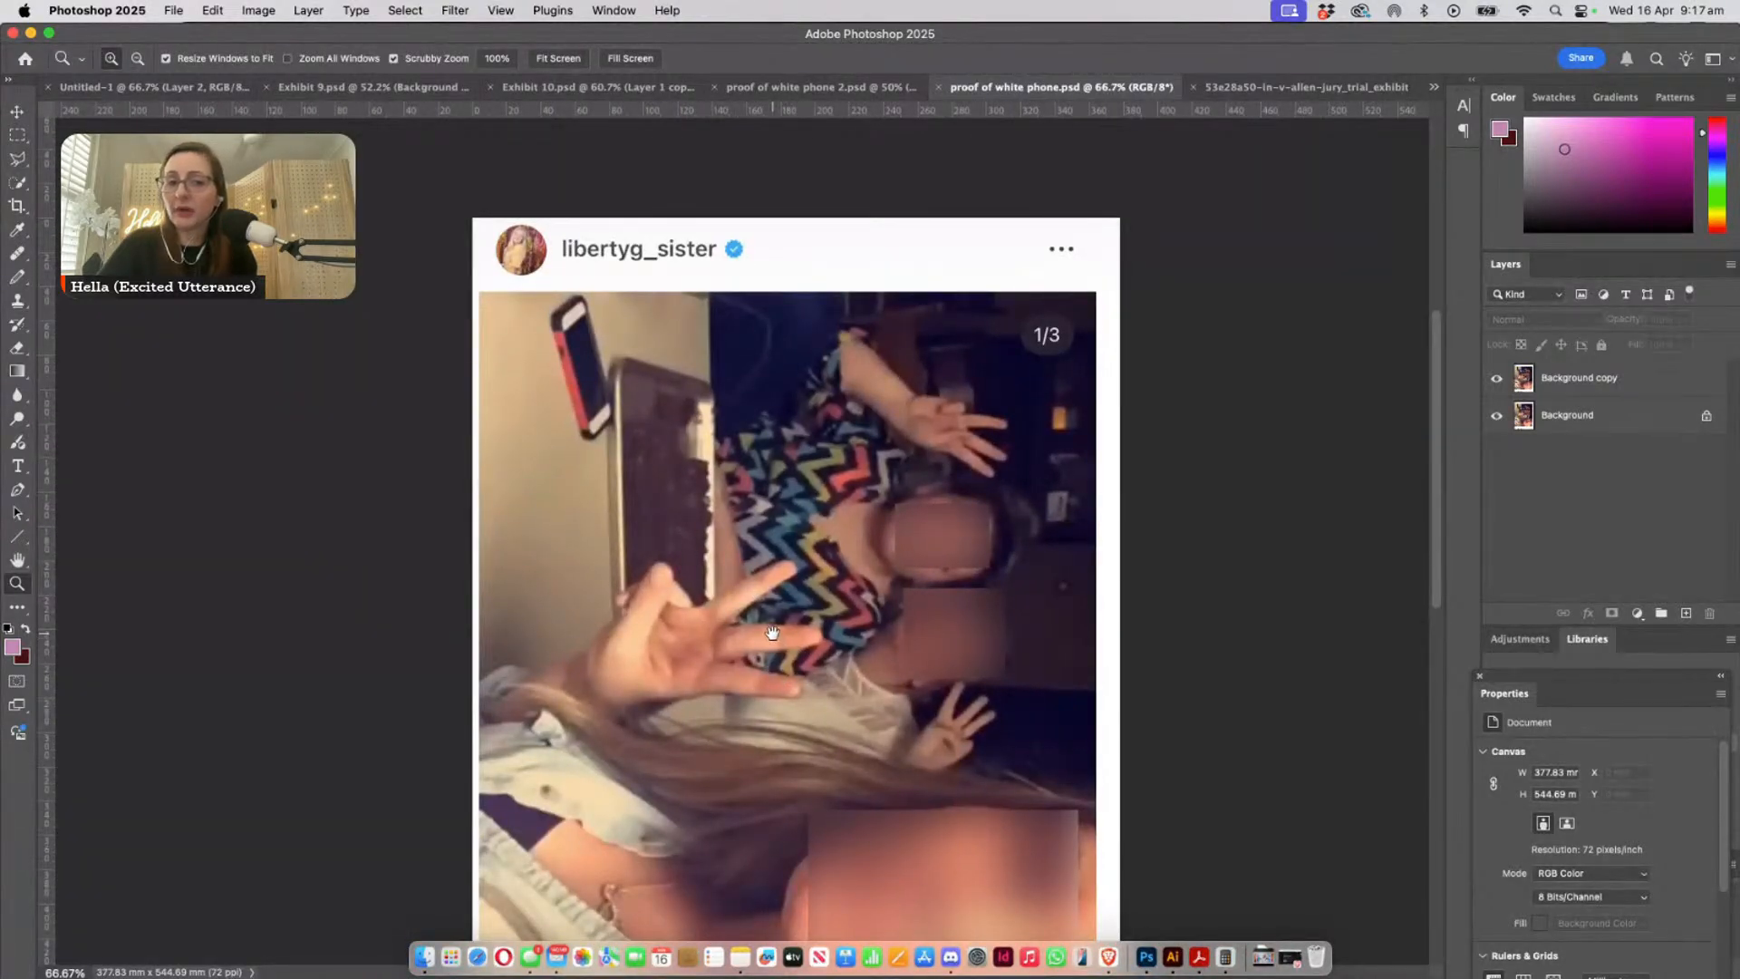
left_click_drag(818, 666, 732, 510)
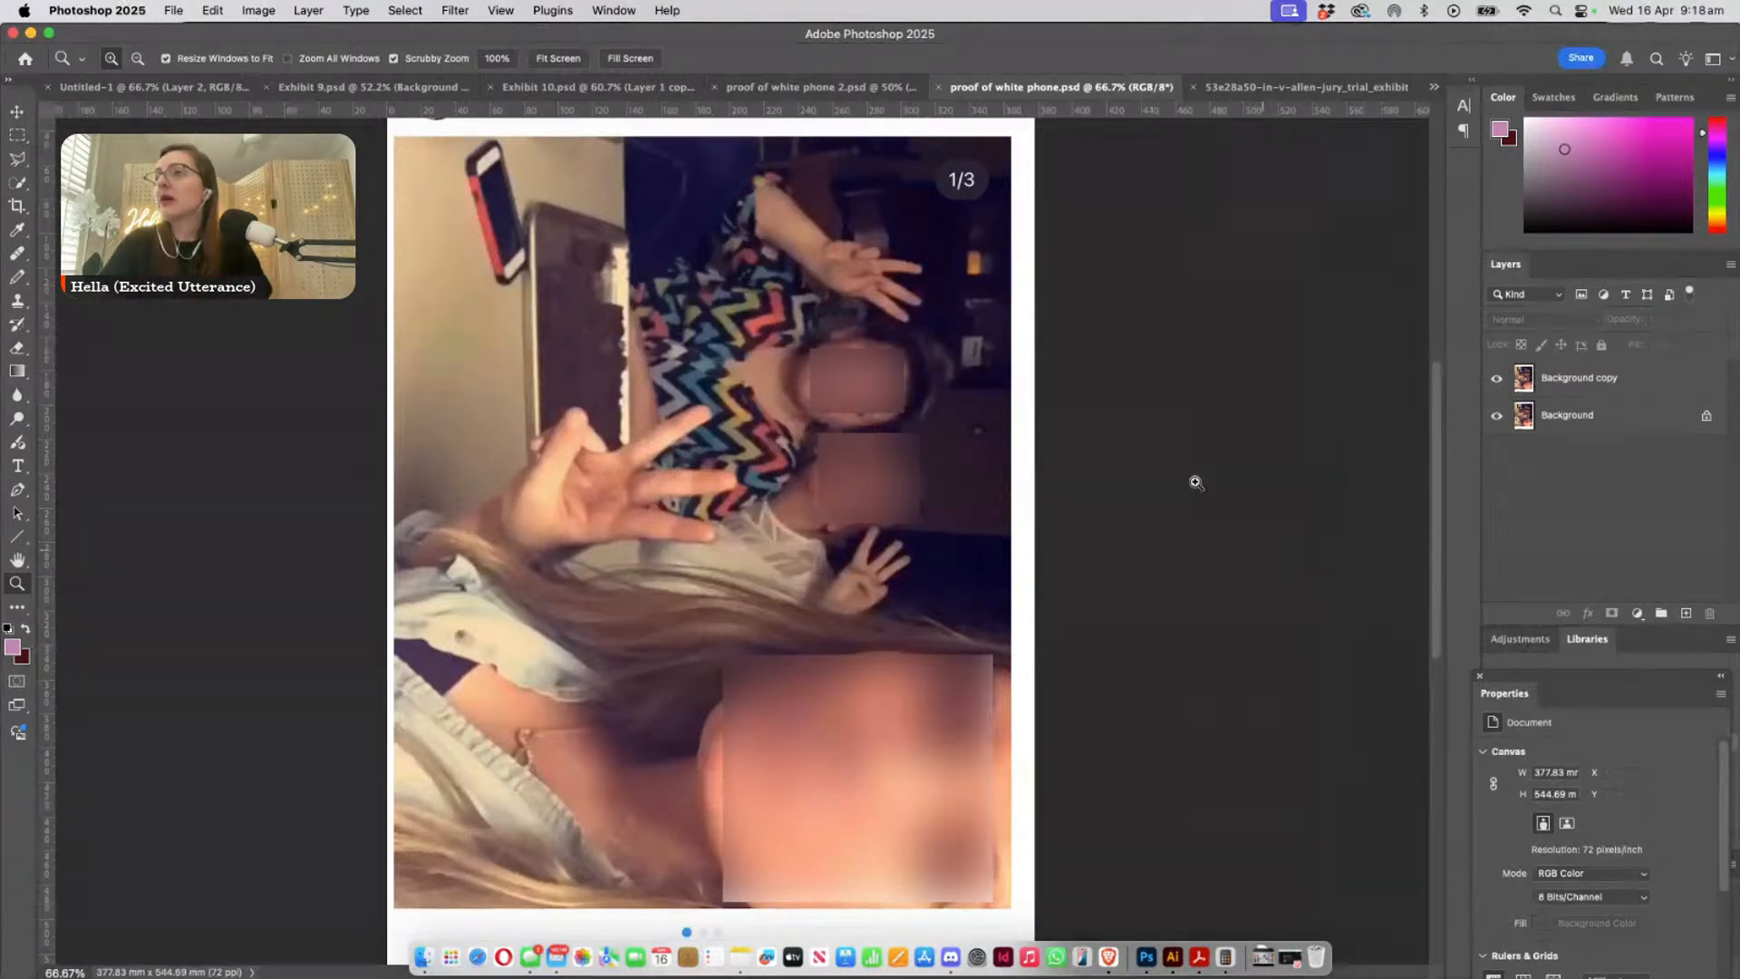
- Compare the phone case close up in proof of white phone 2.psd with the purple-edged phone in Exhibit 10.psd
left_click(758, 96)
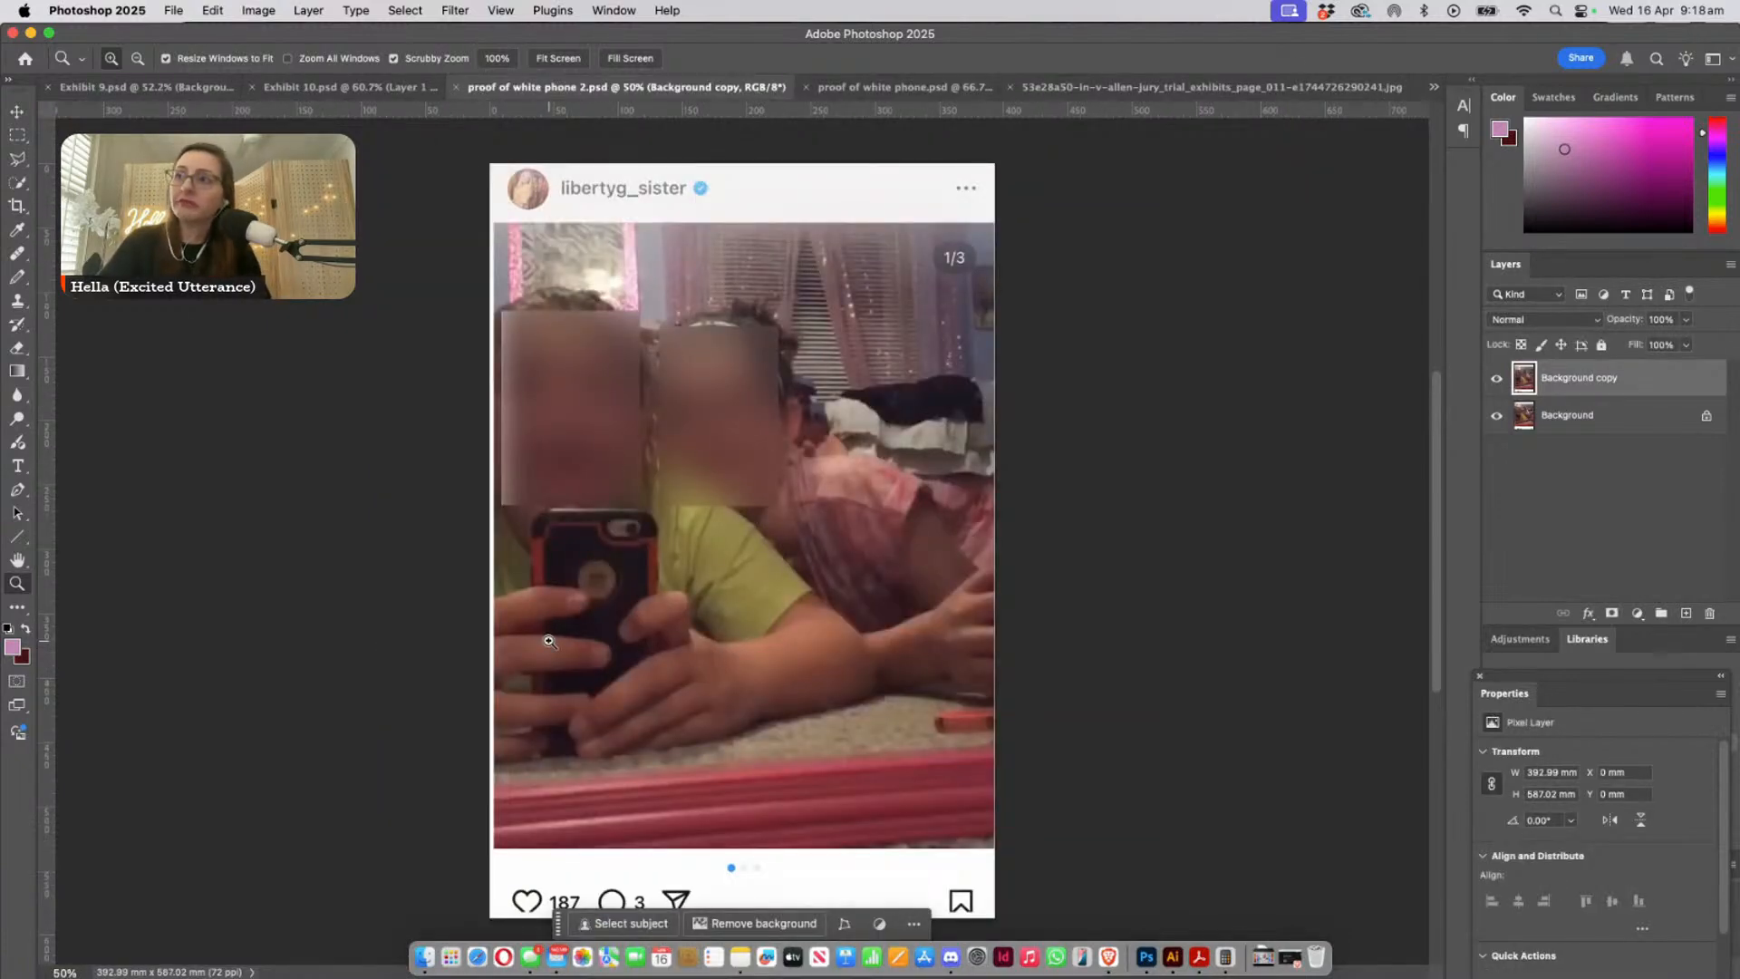
left_click_drag(615, 536, 718, 635)
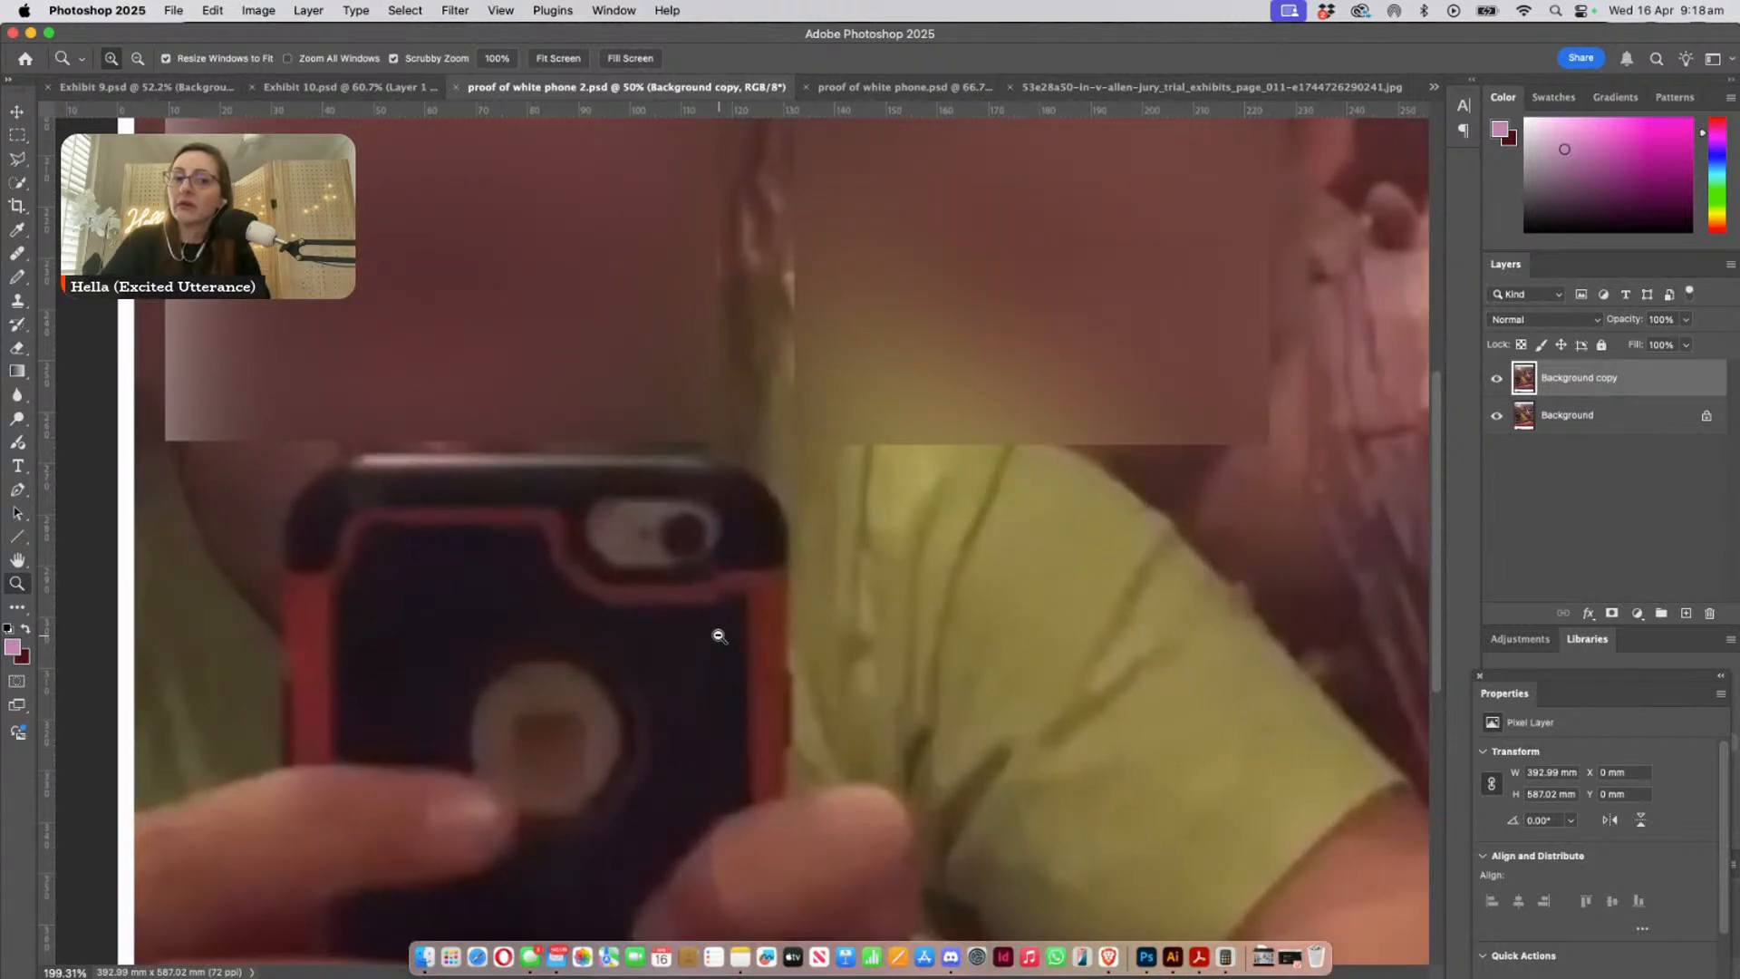
left_click_drag(719, 635, 665, 490)
left_click(275, 88)
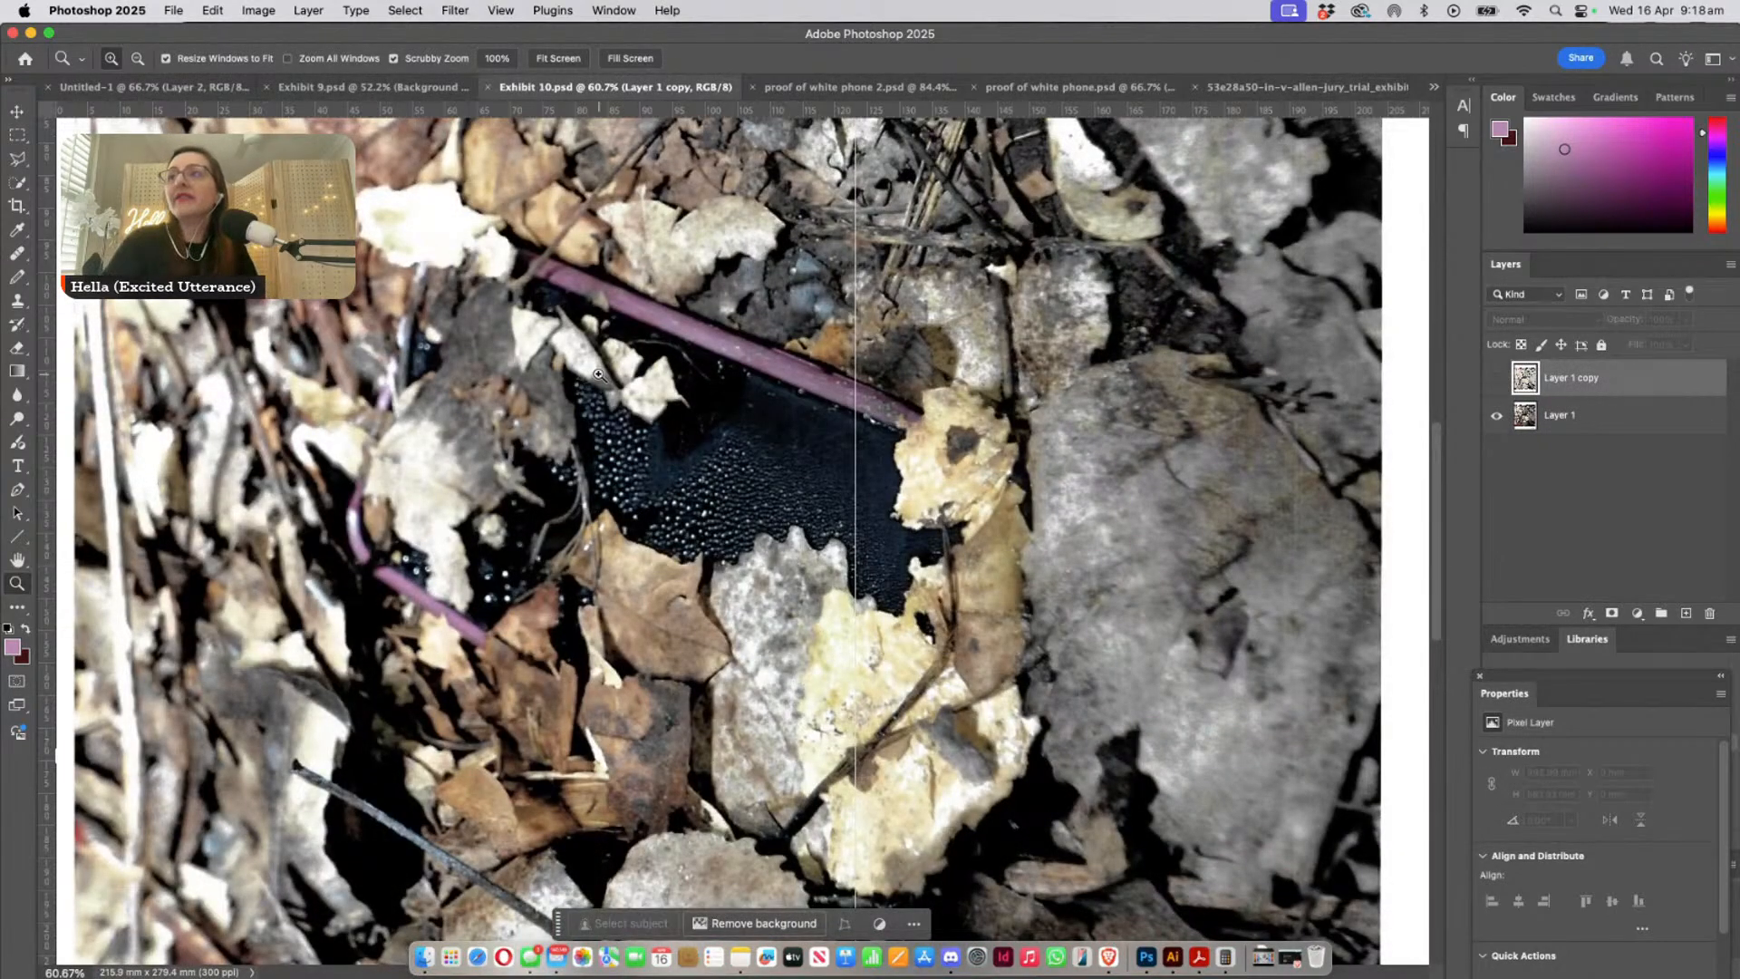
left_click_drag(701, 544, 811, 642)
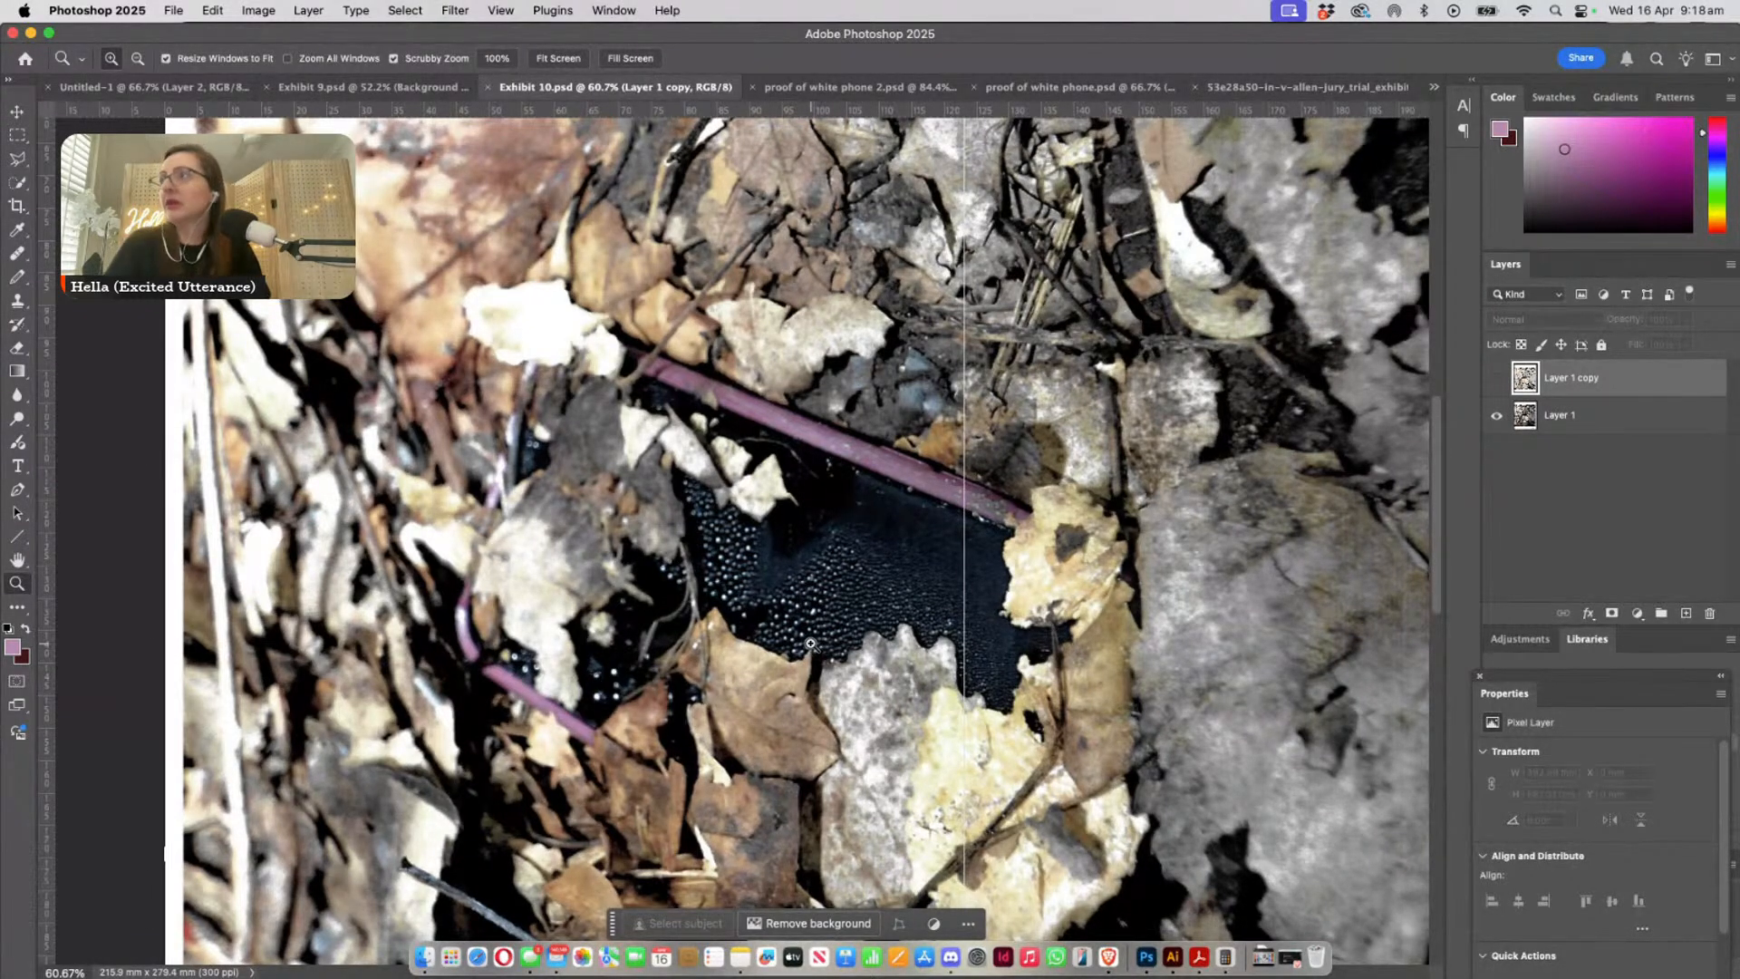
- Compare the Gryffindor case in the page_011 exhibit photo with the phone's front in the floating page_010 exhibit photo
left_click(1273, 88)
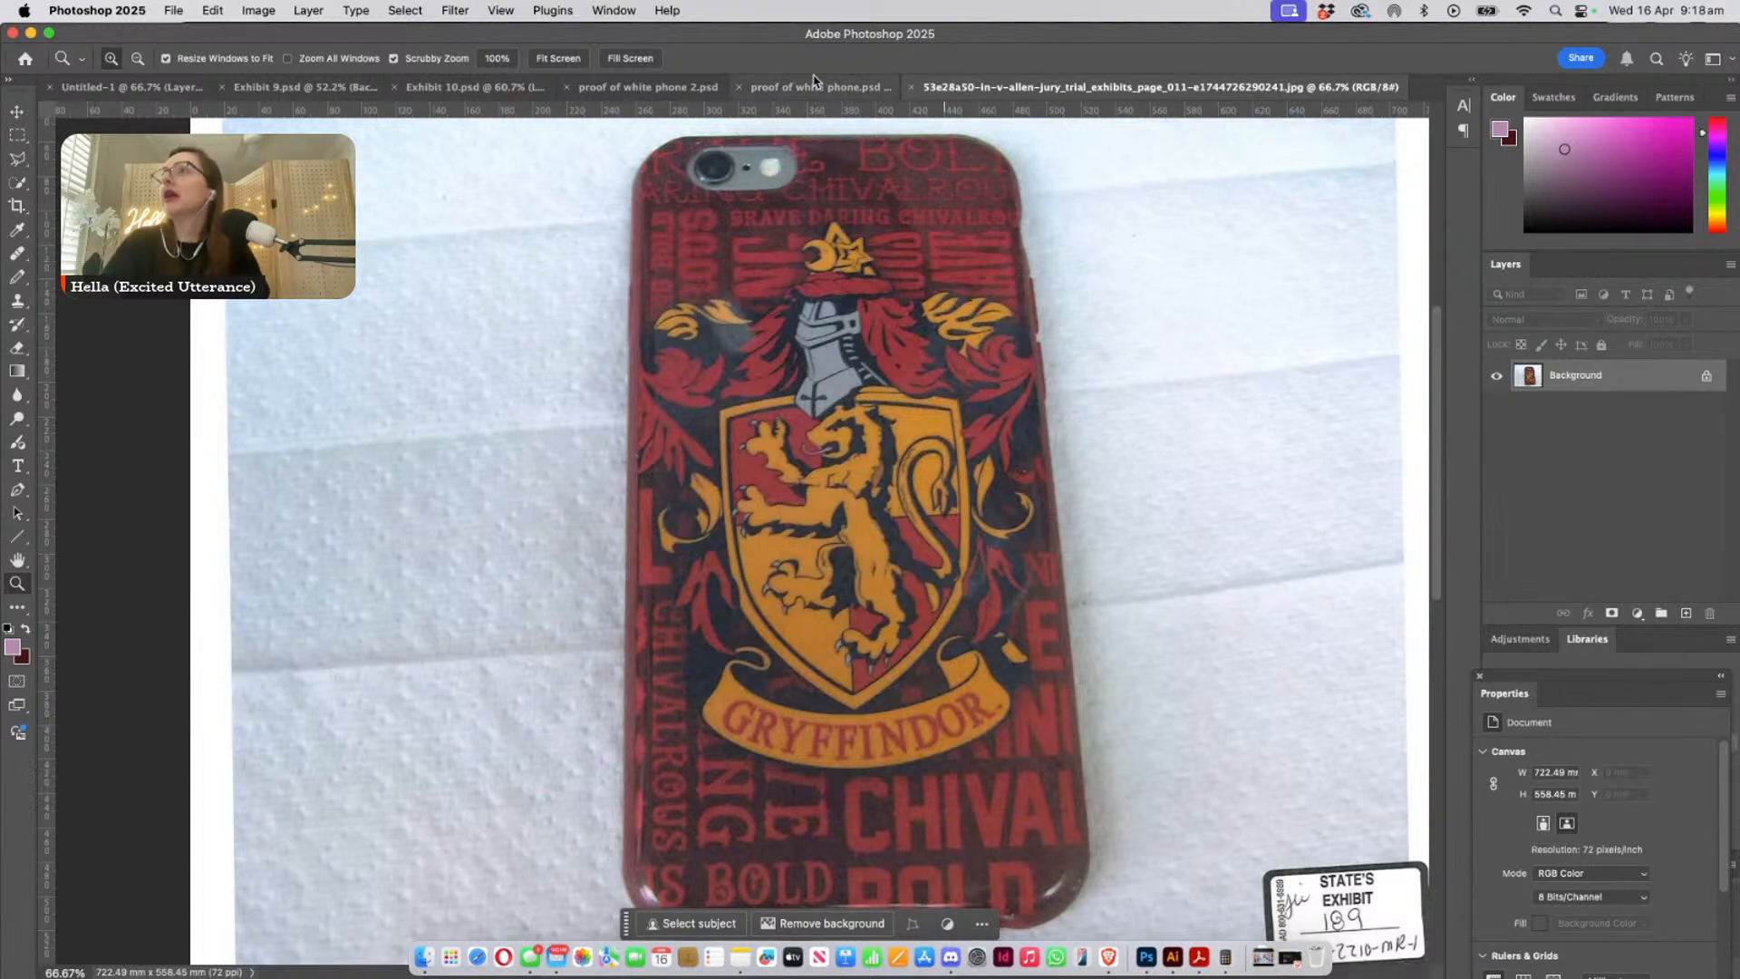
left_click(614, 10)
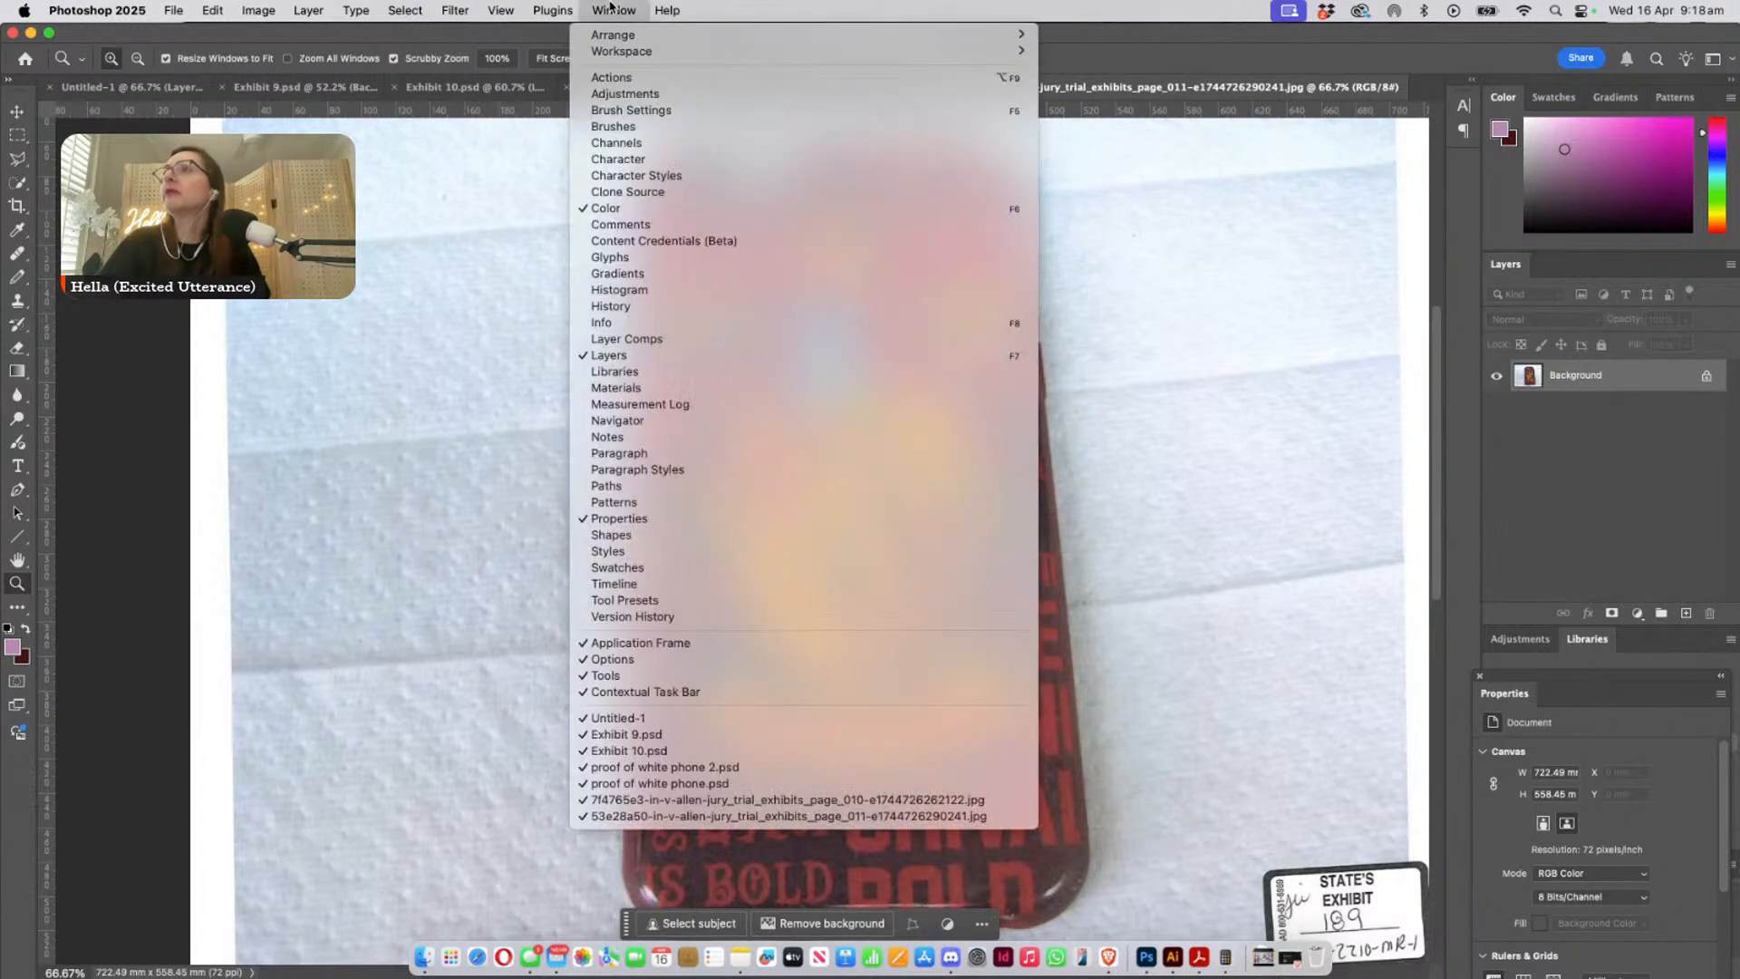
left_click(726, 807)
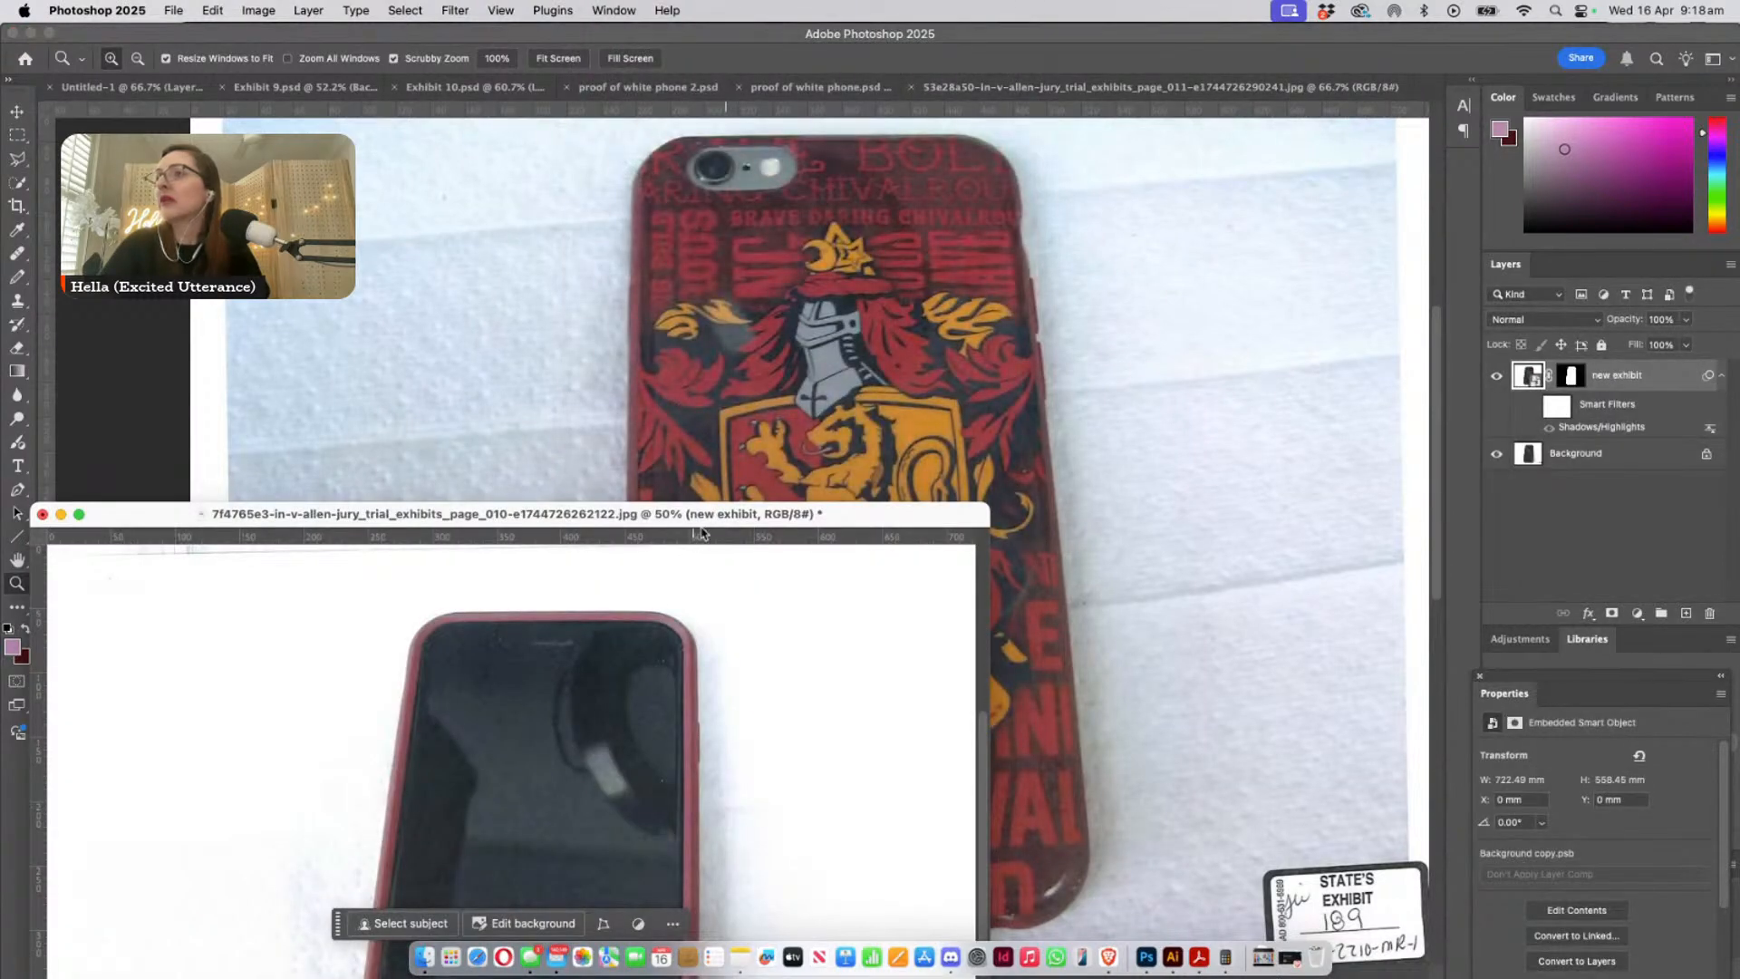
left_click_drag(732, 499, 638, 128)
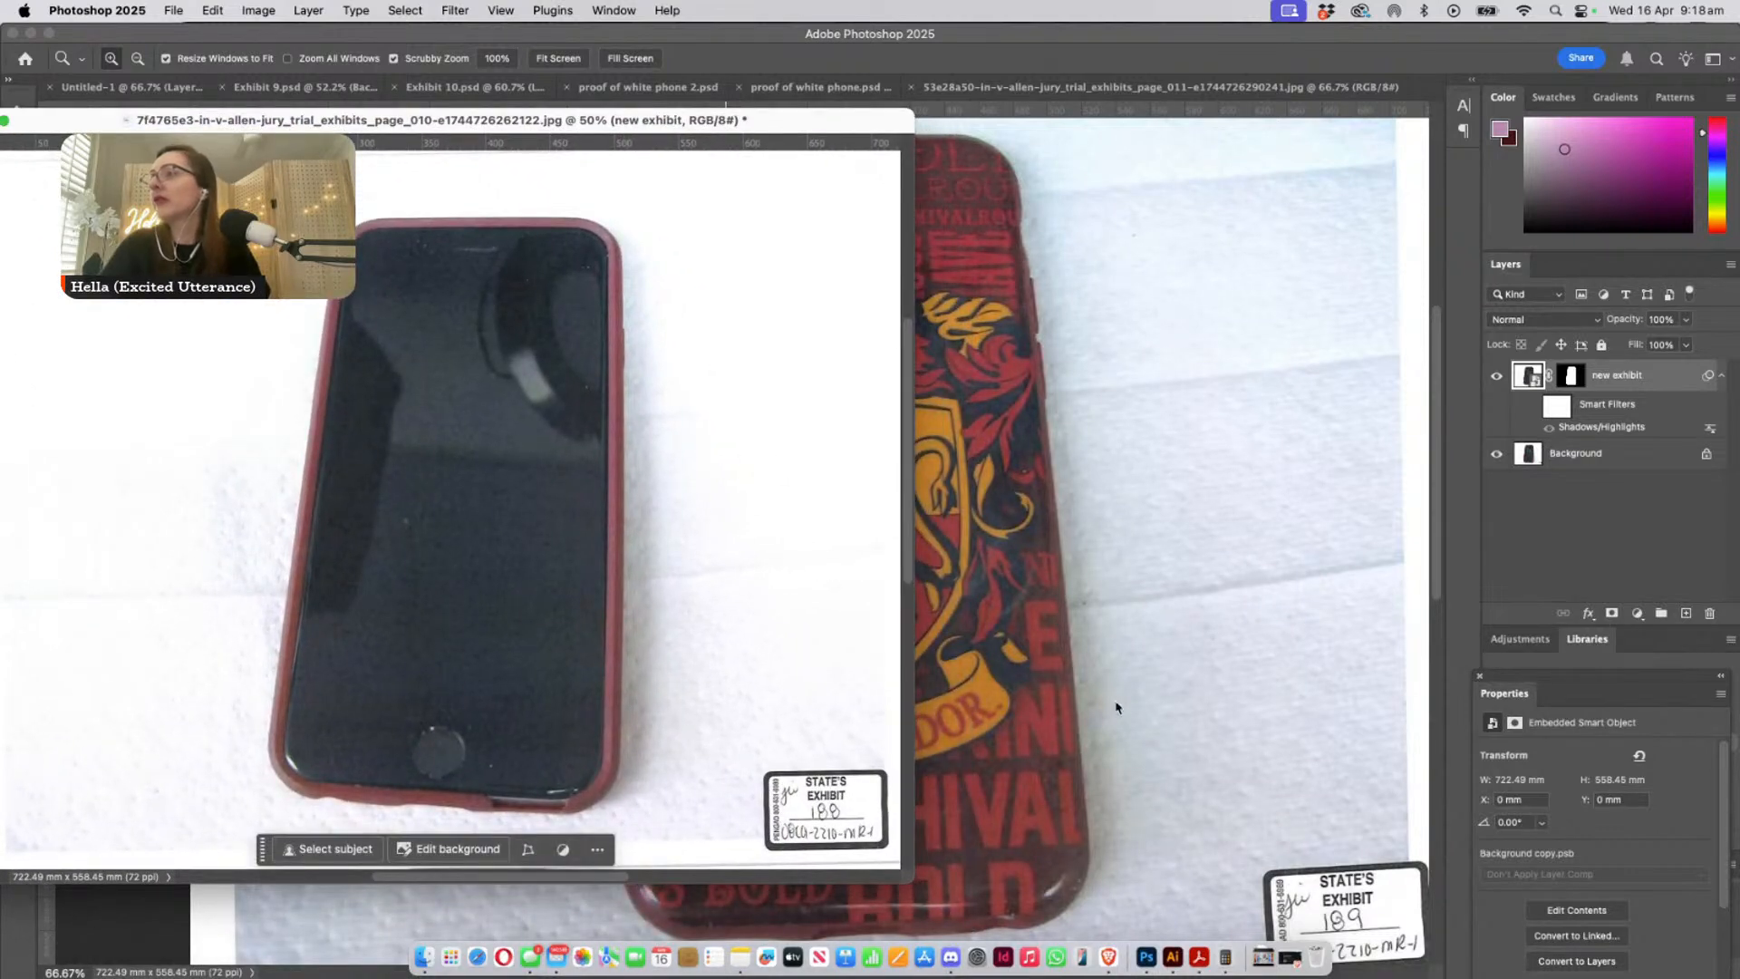
left_click(697, 682)
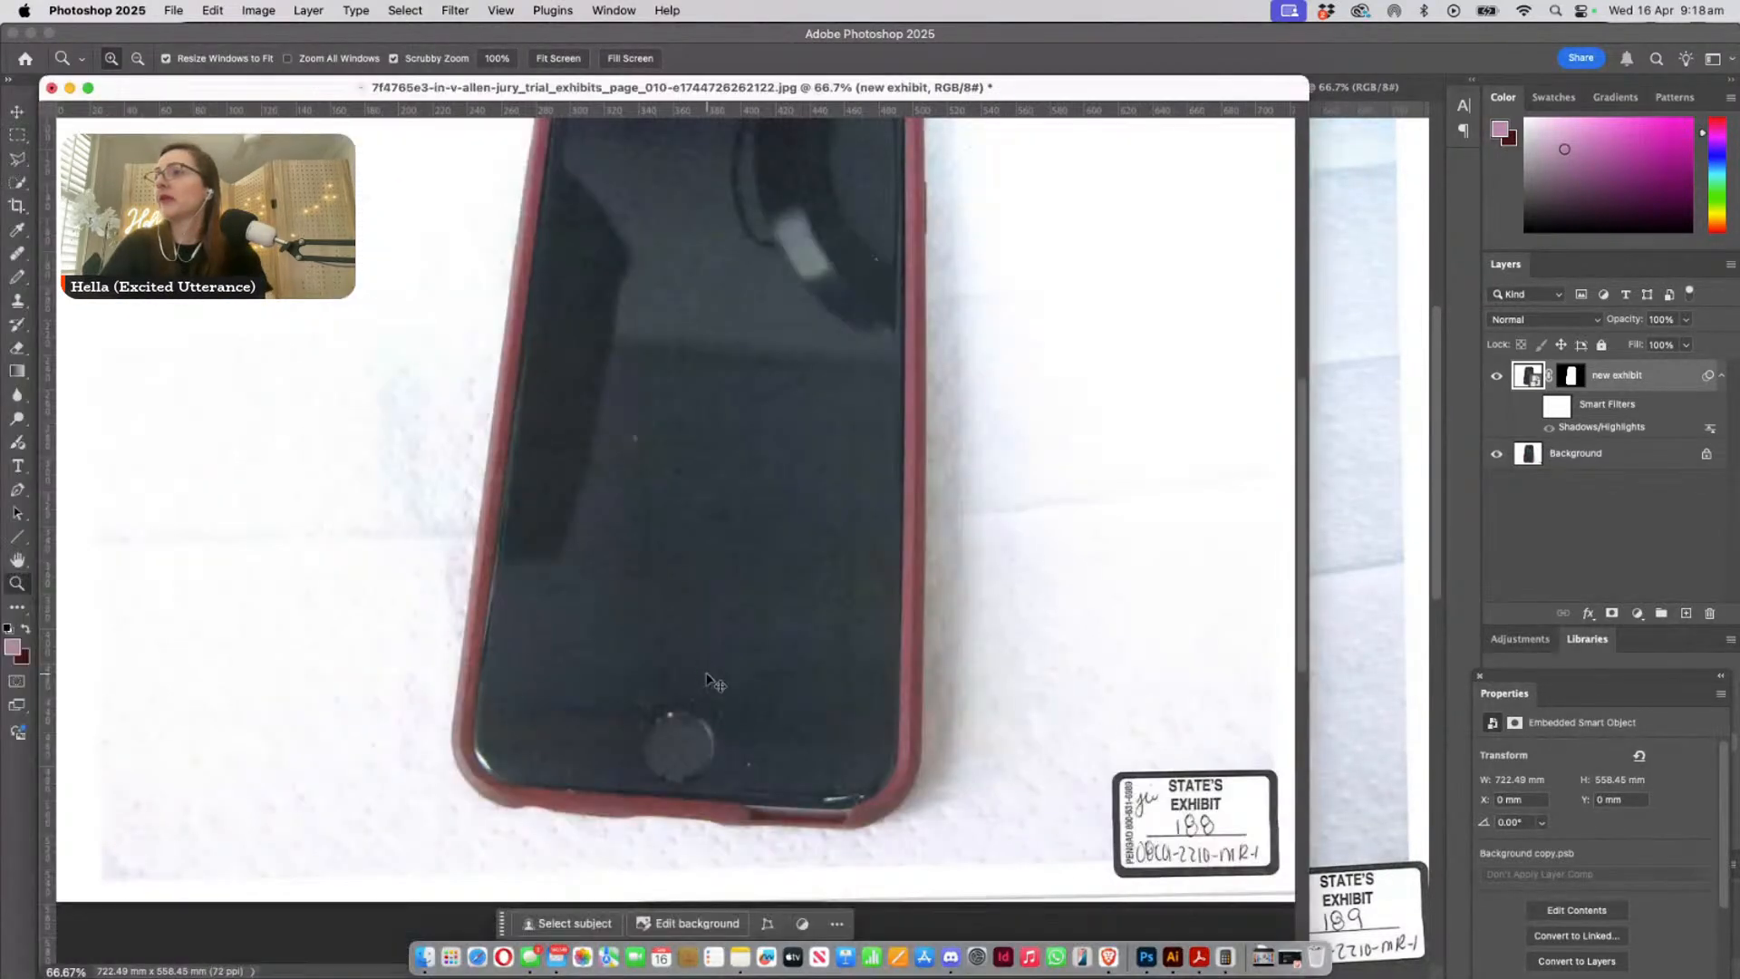
- Copy the whole page_010 phone image into page_011 as a new layer and move it to about X -301 mm, Y 0 mm
key("super+a")
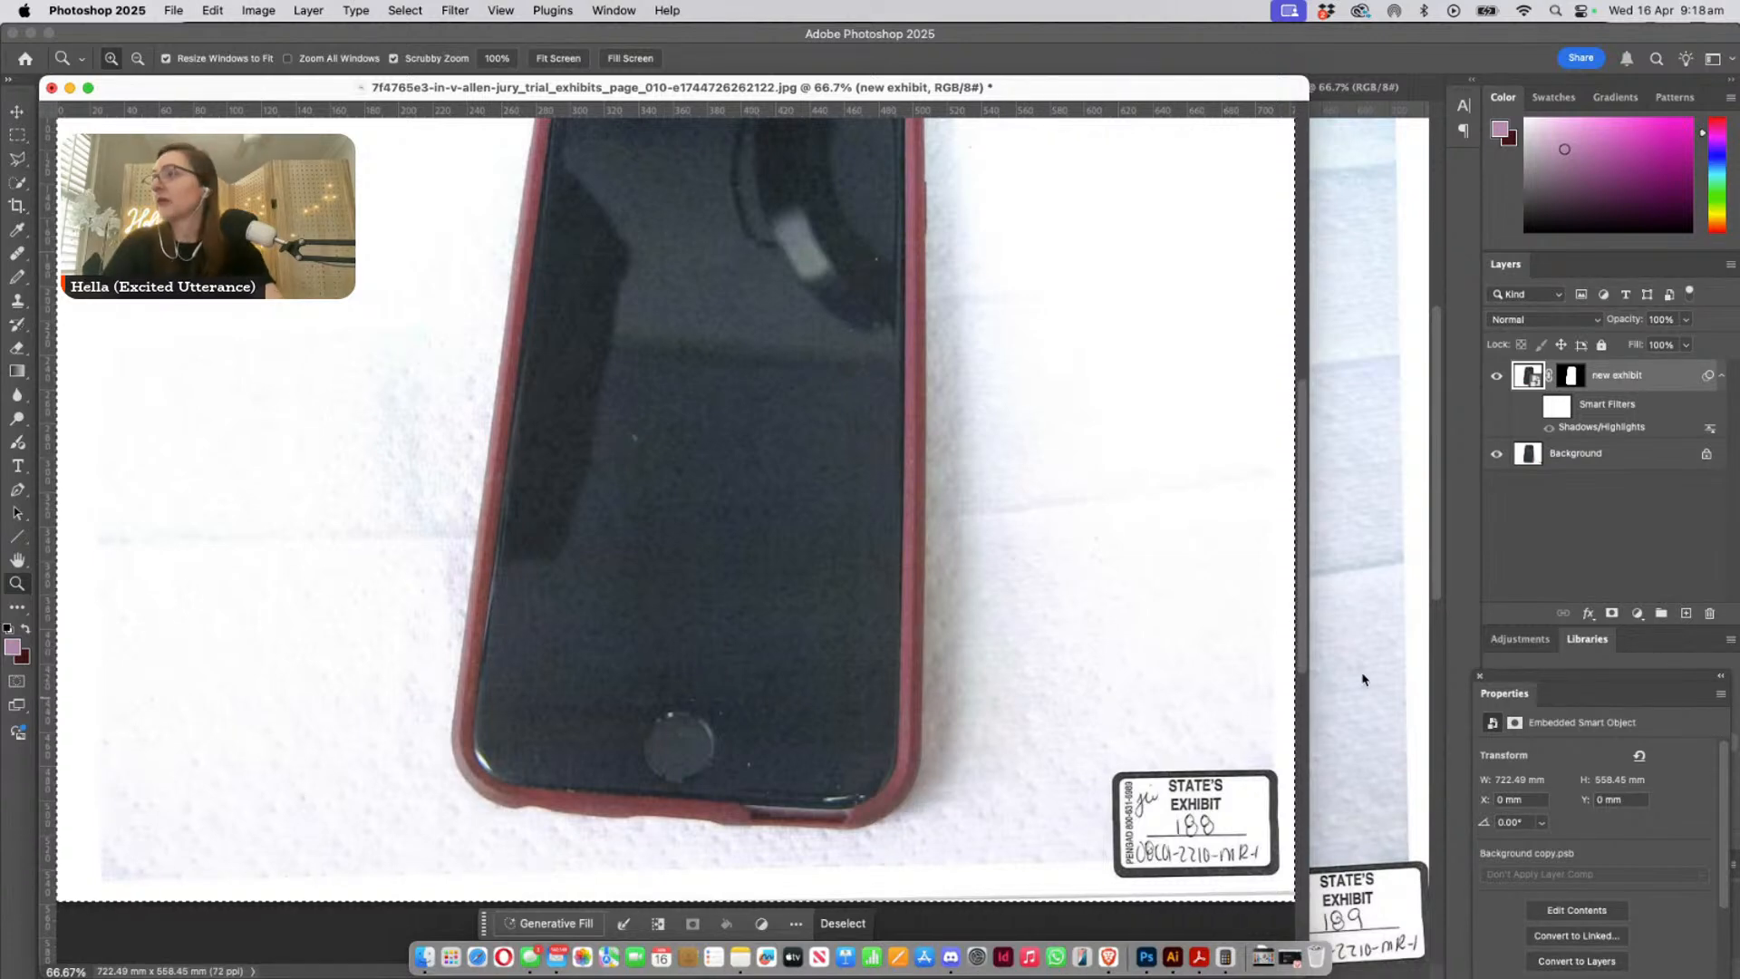
left_click(1326, 680)
key("super+v")
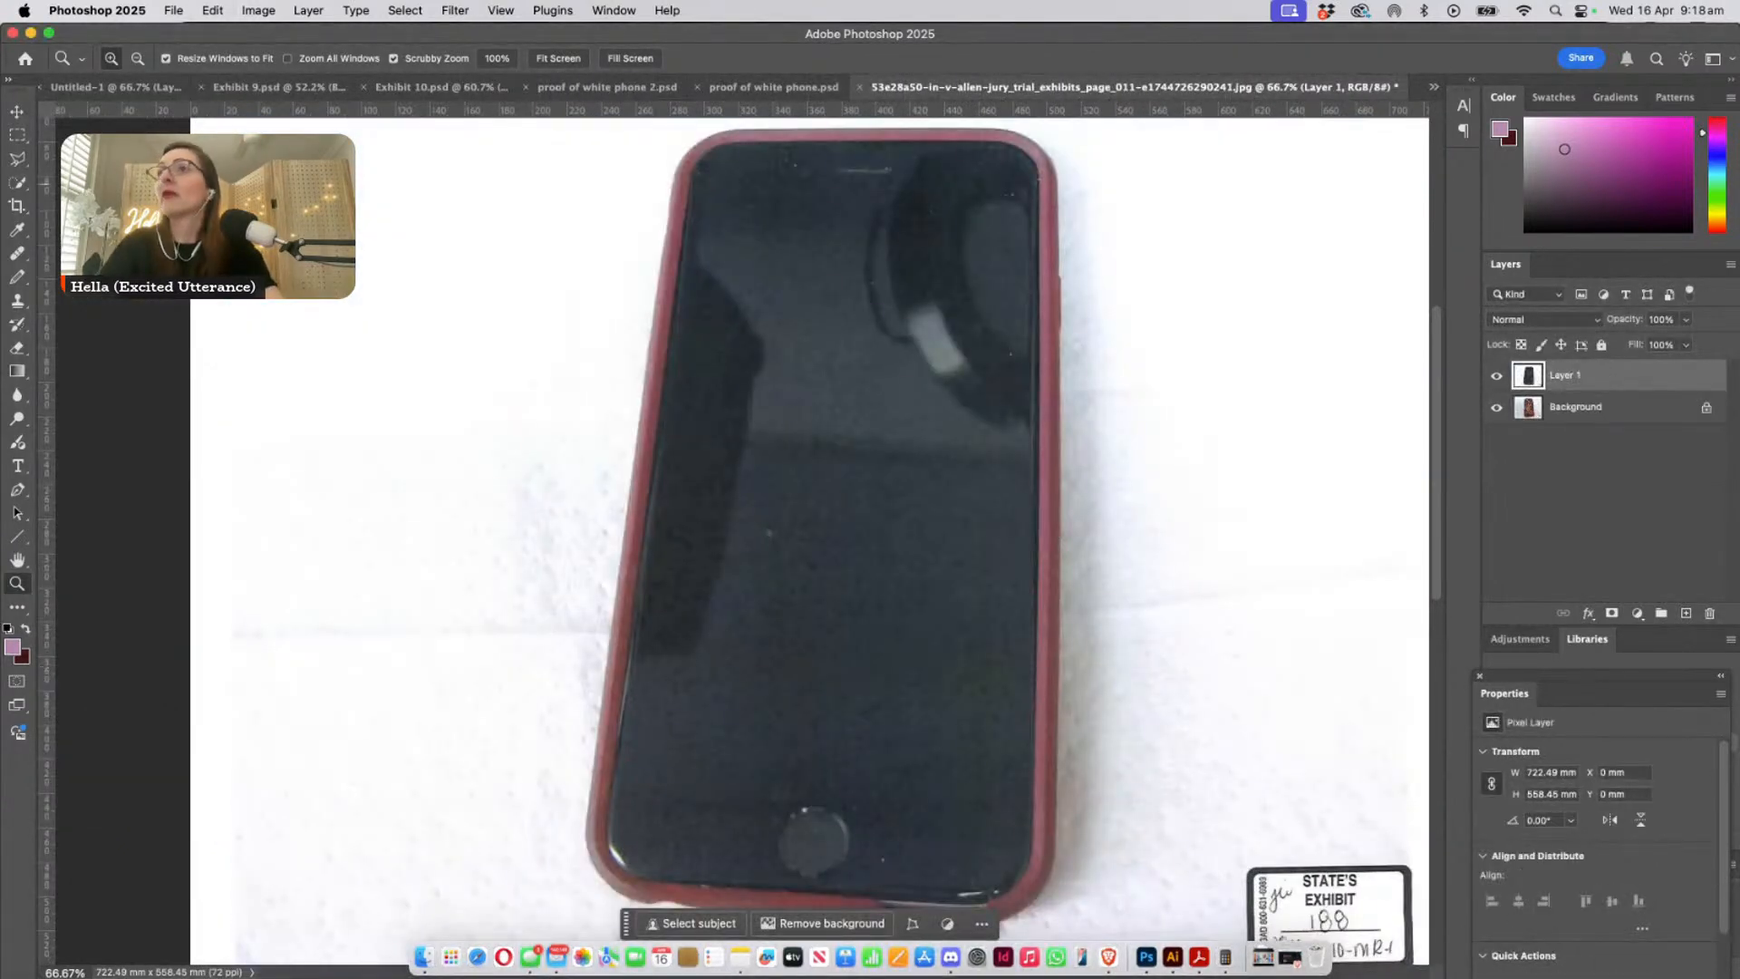
key("v")
left_click_drag(922, 483, 407, 484)
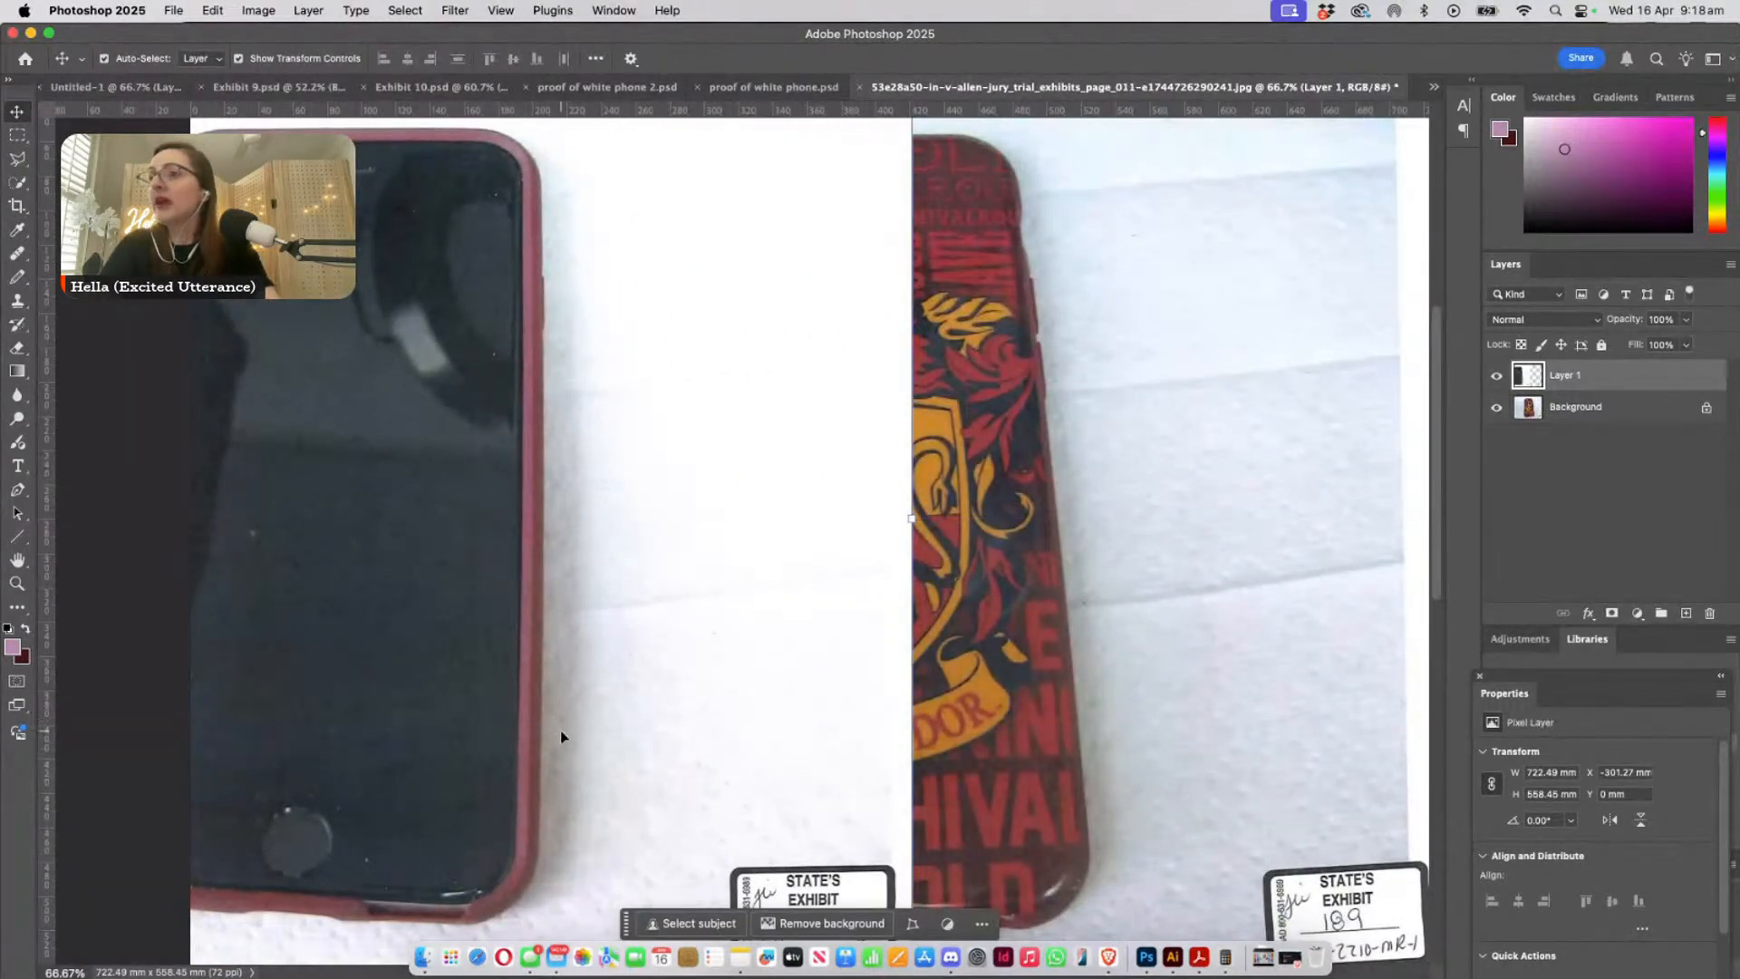
left_click(1080, 647)
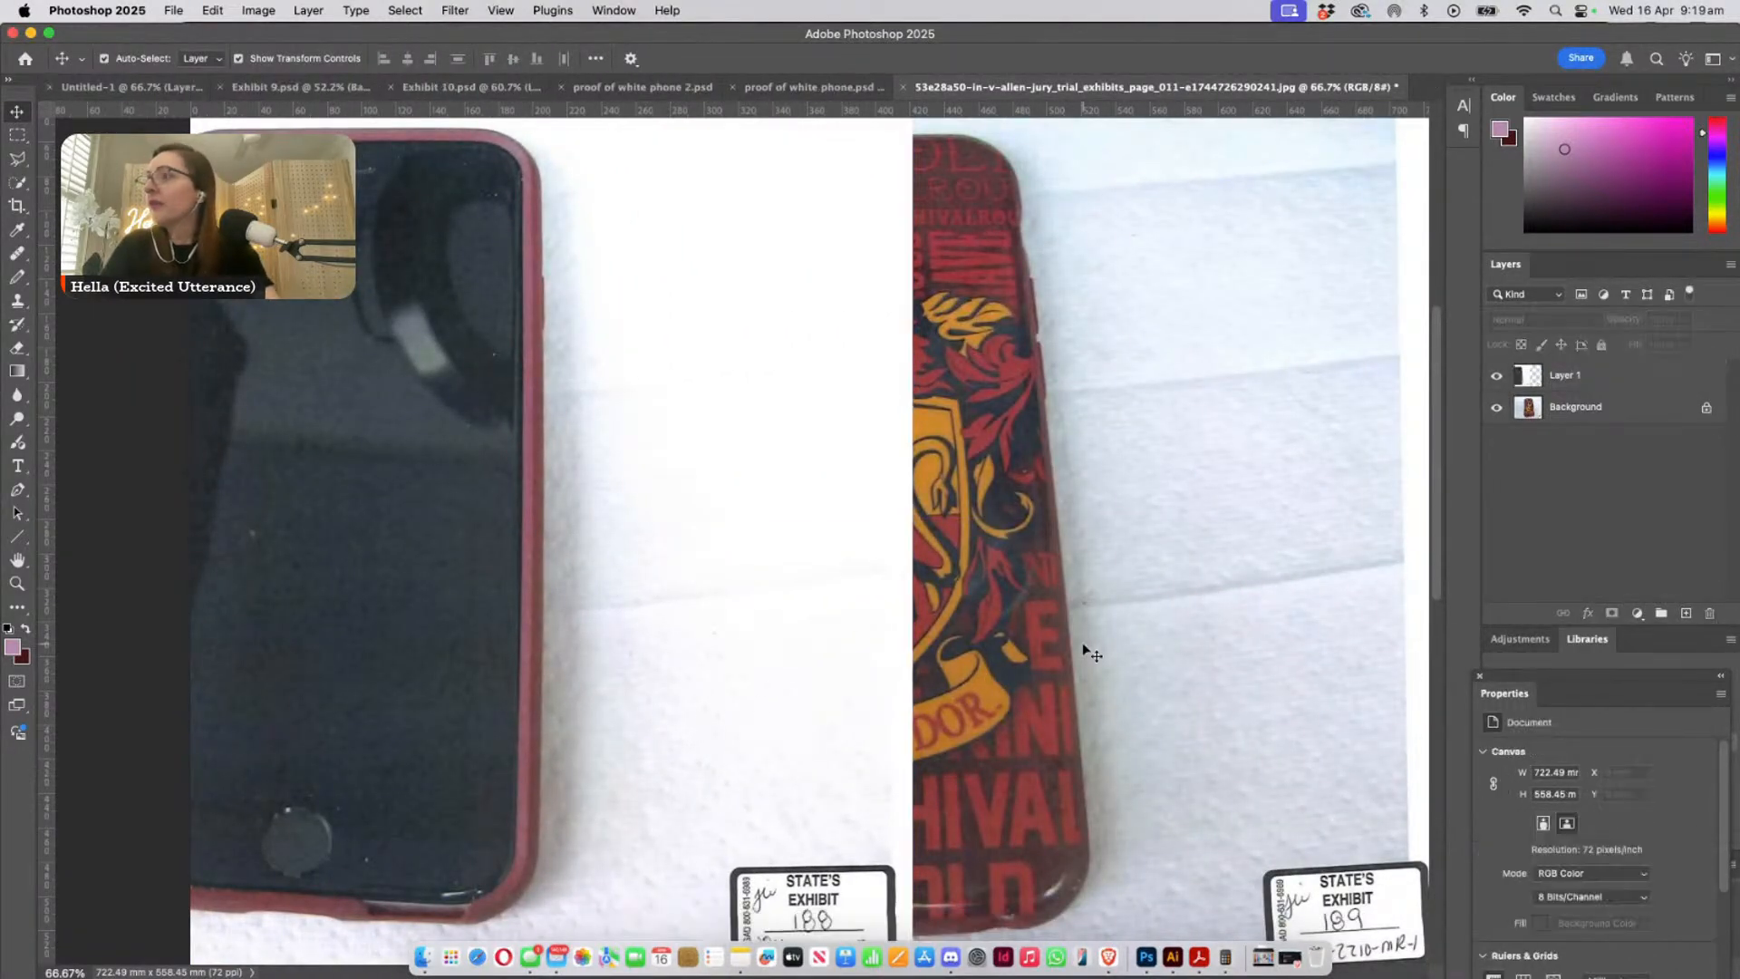
- Examine the edge of the Gryffindor case close up beside the lettering in the page_011 photo
left_click(17, 583)
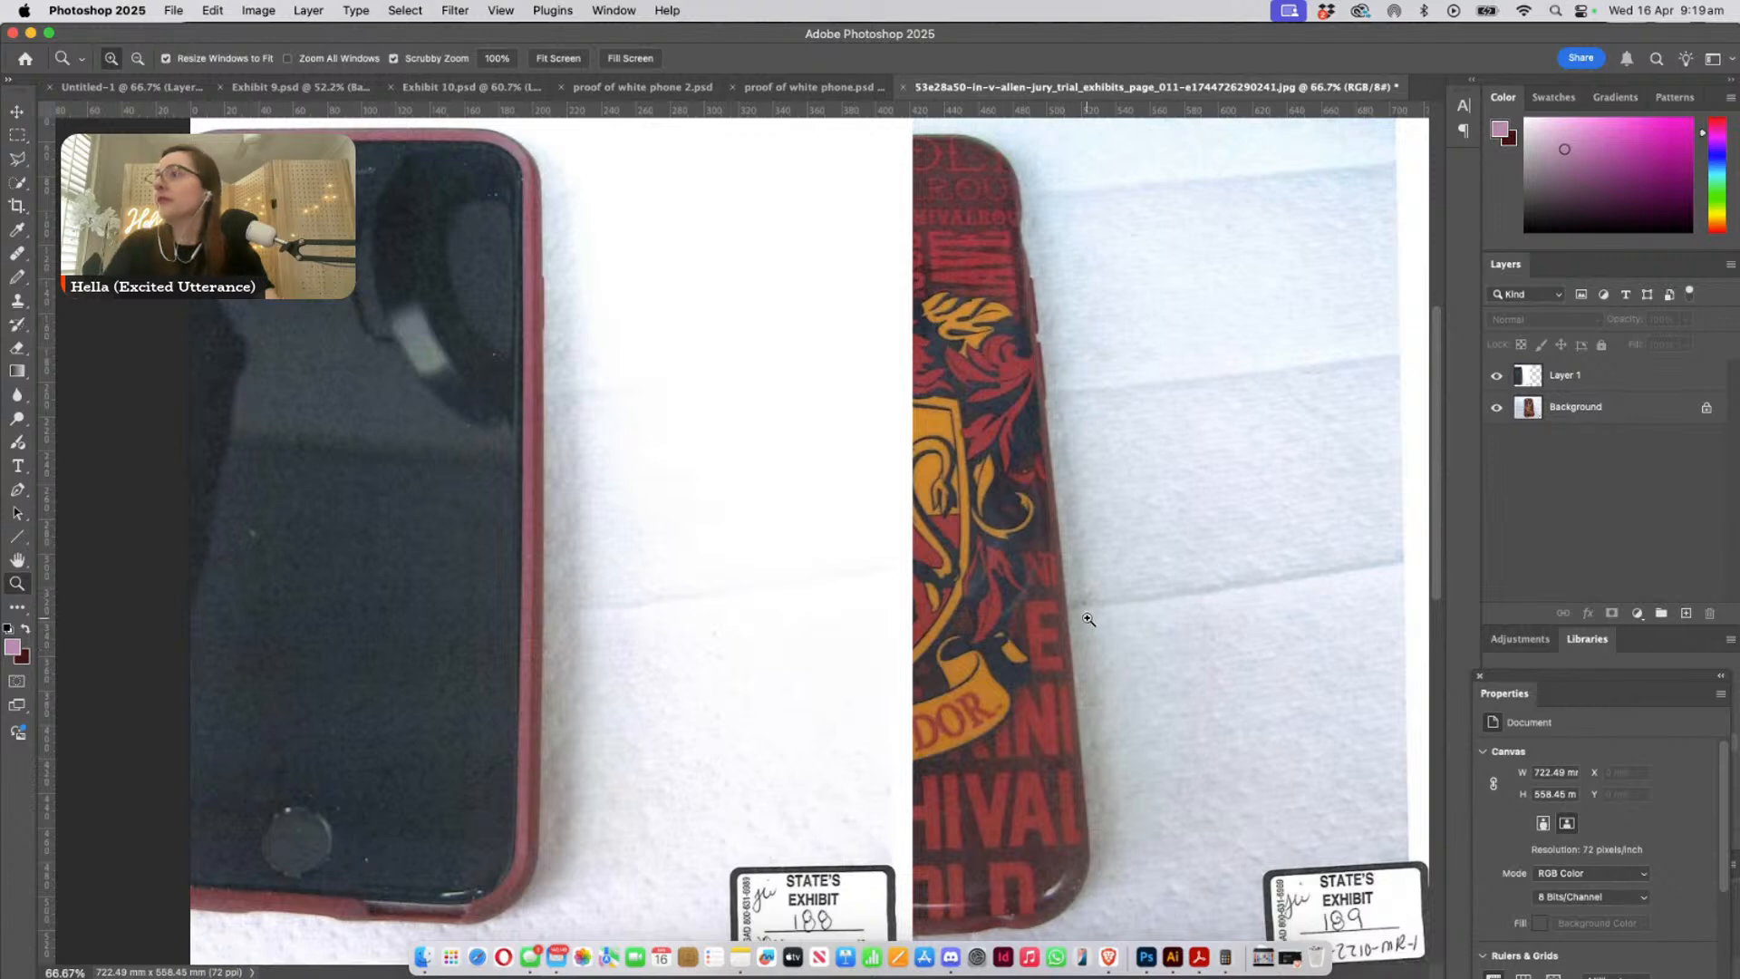
left_click_drag(1084, 612, 1121, 676)
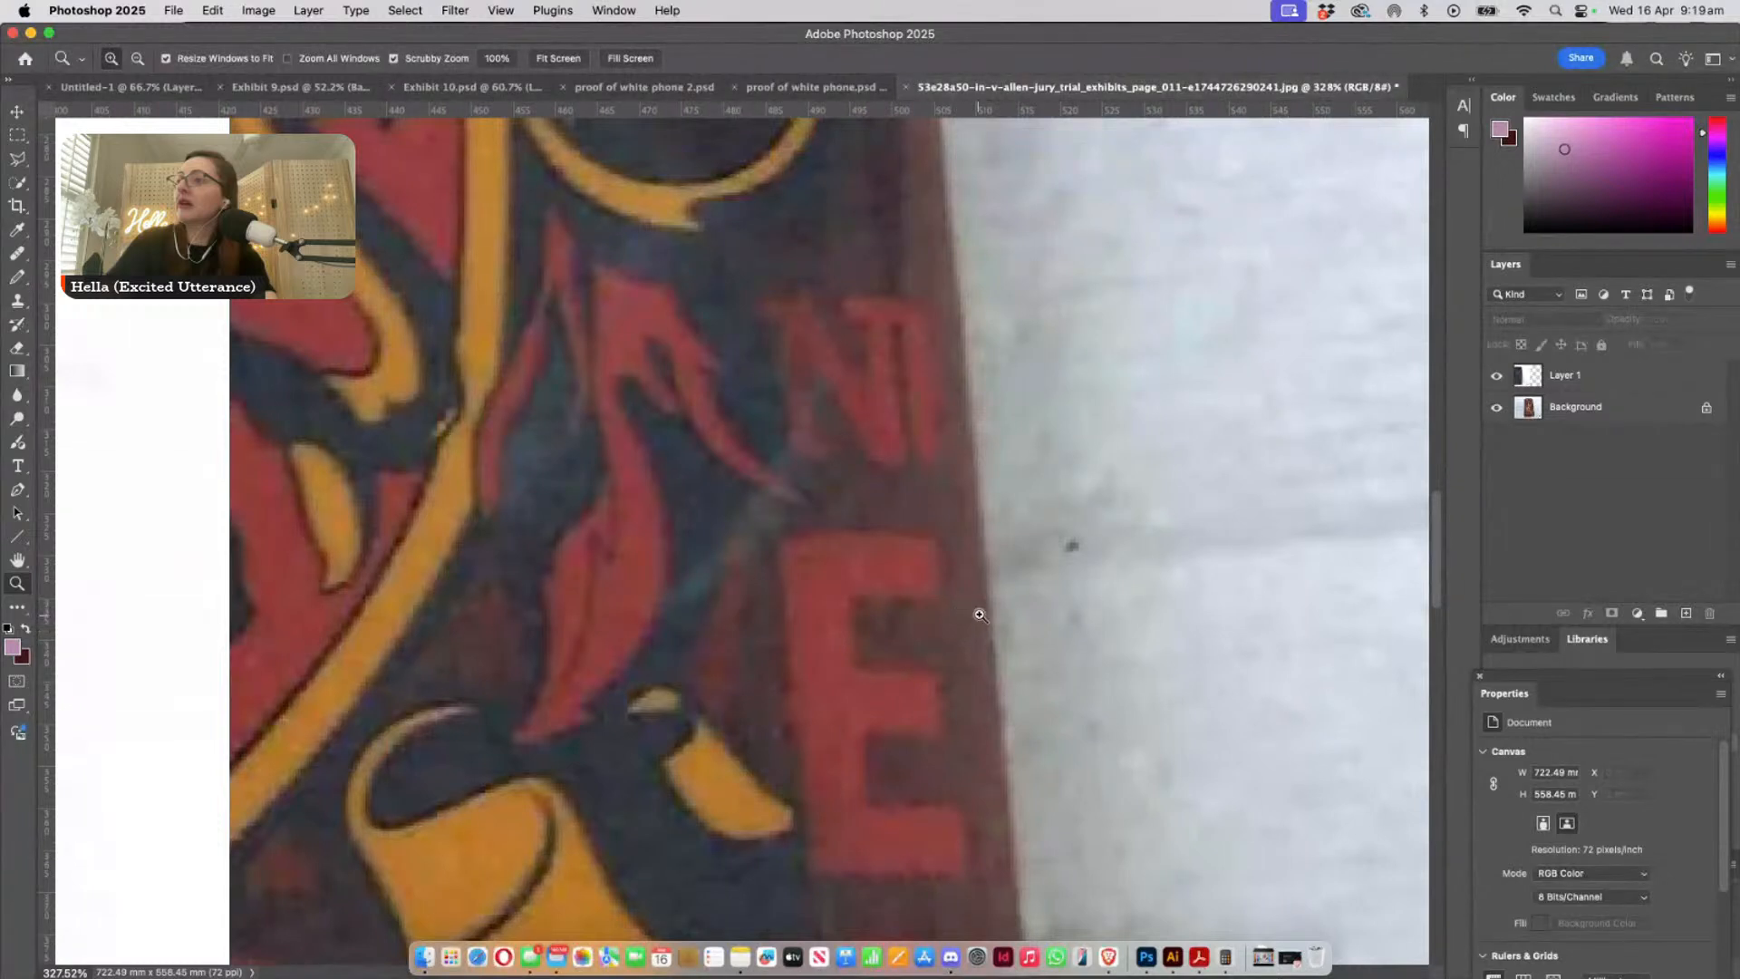
left_click_drag(981, 609, 1012, 628)
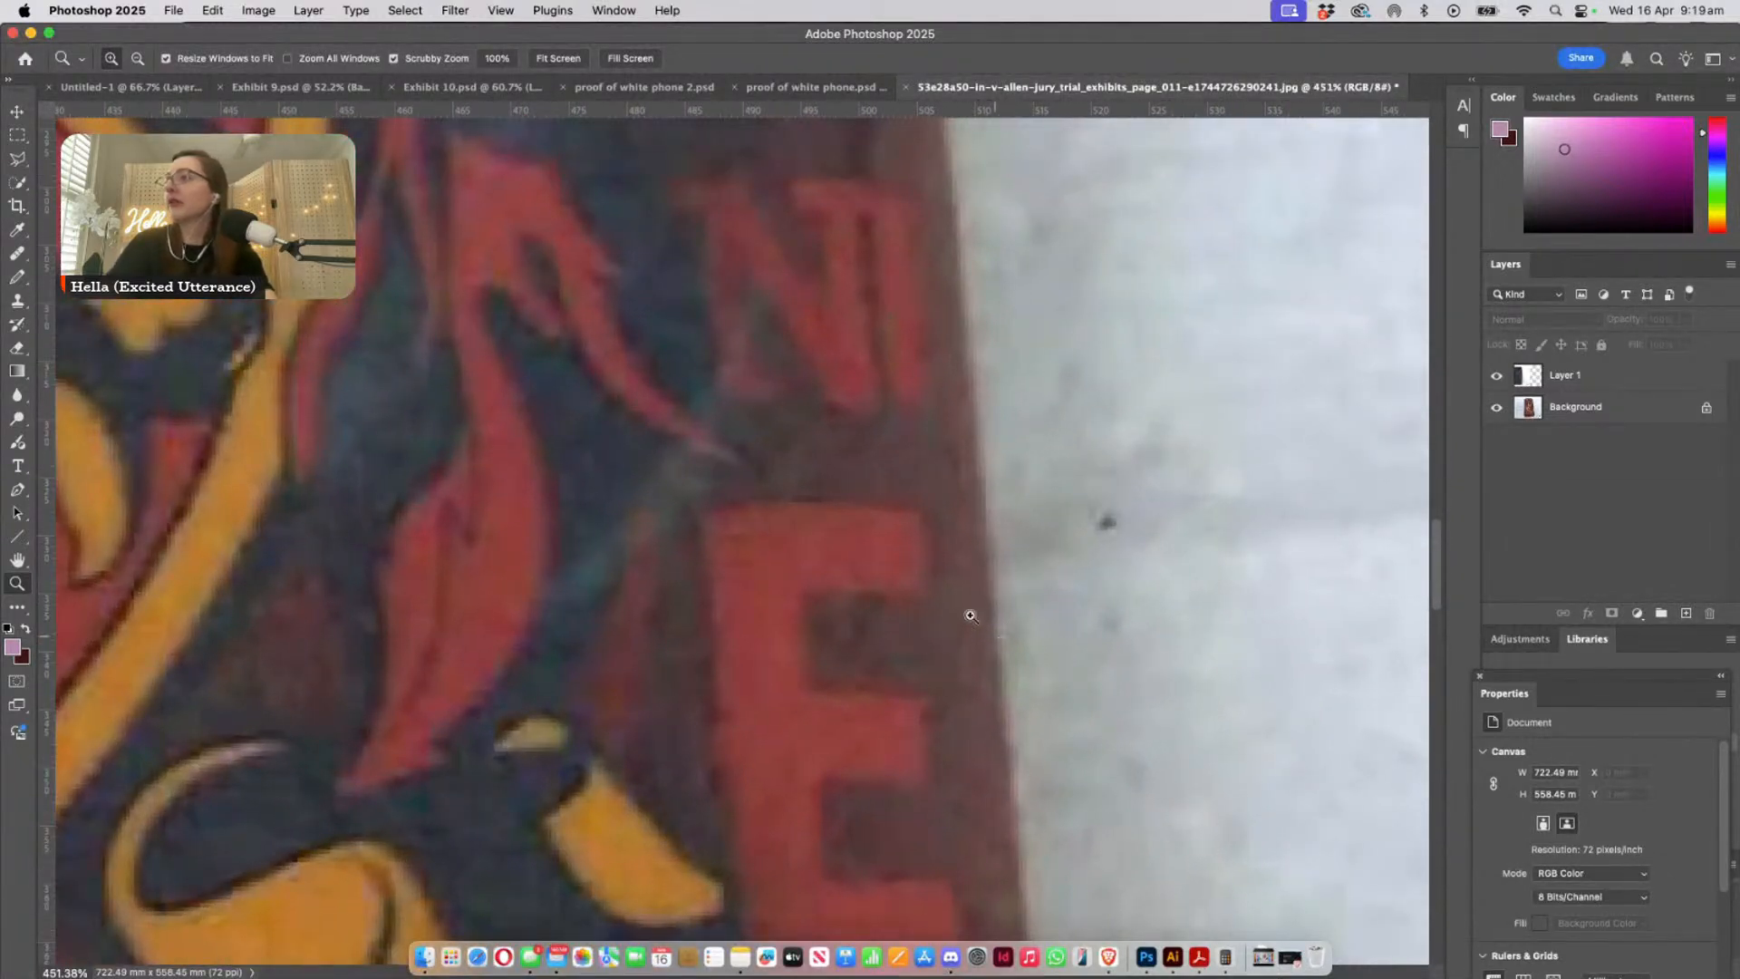
left_click(16, 111)
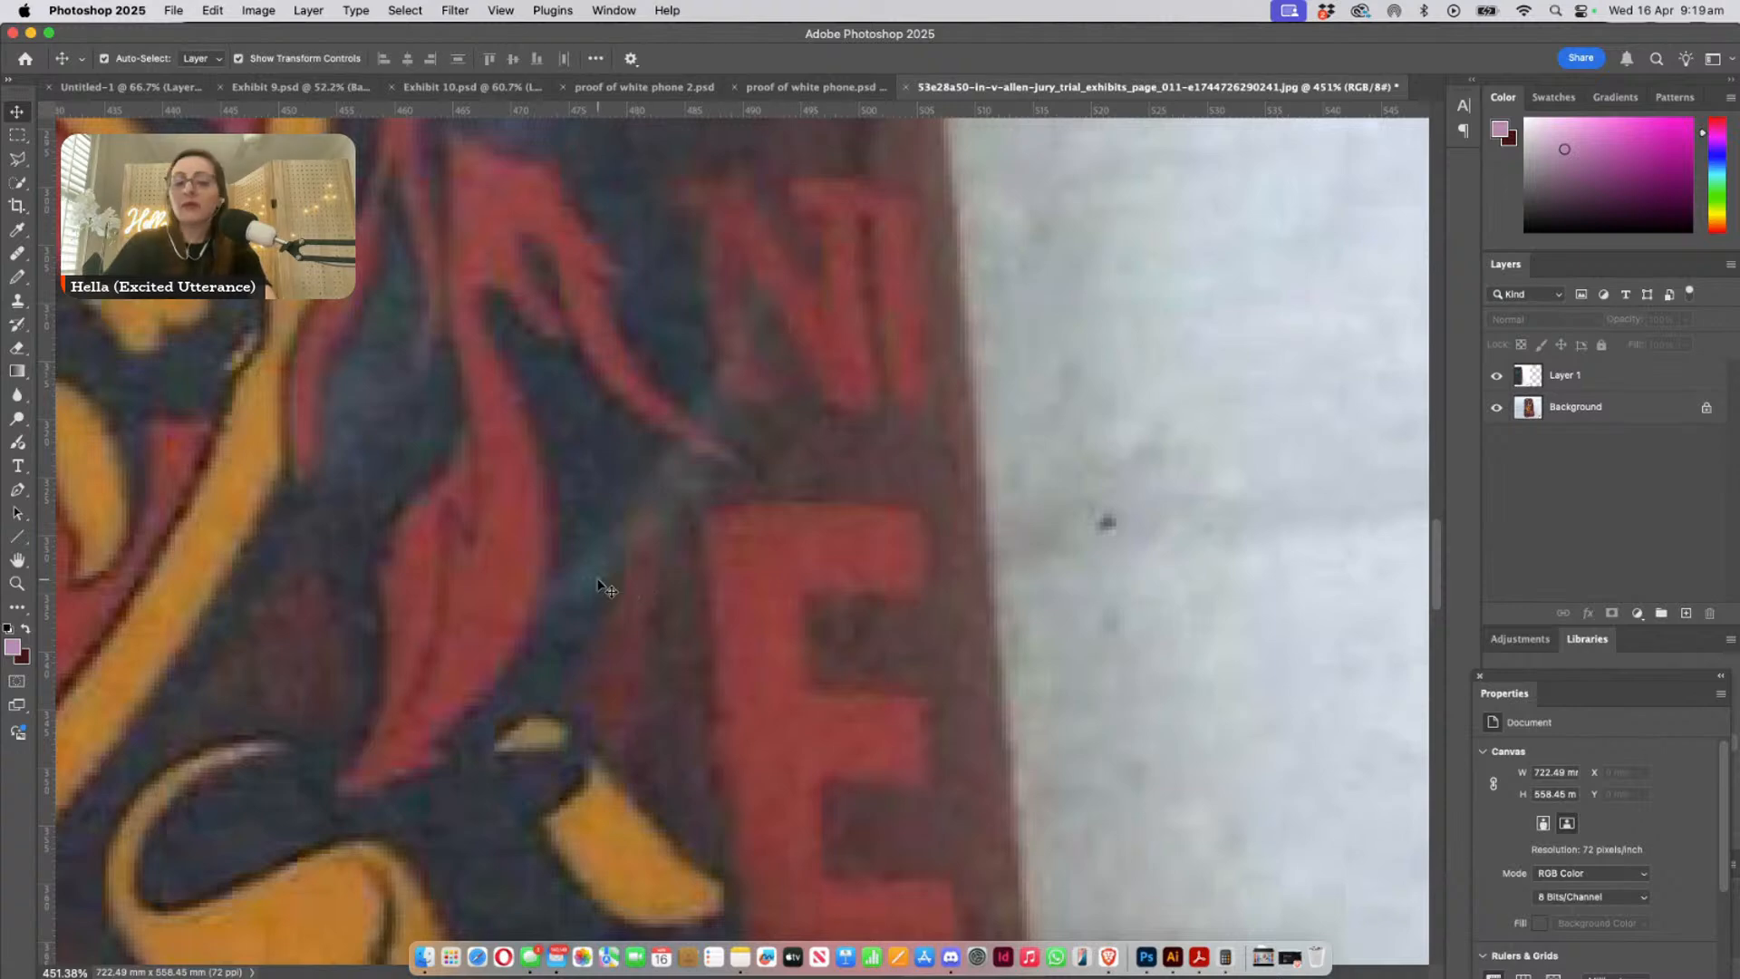
key("super+minus")
key("super+minus")
key("super+minus")
key("super+minus")
key("super+minus")
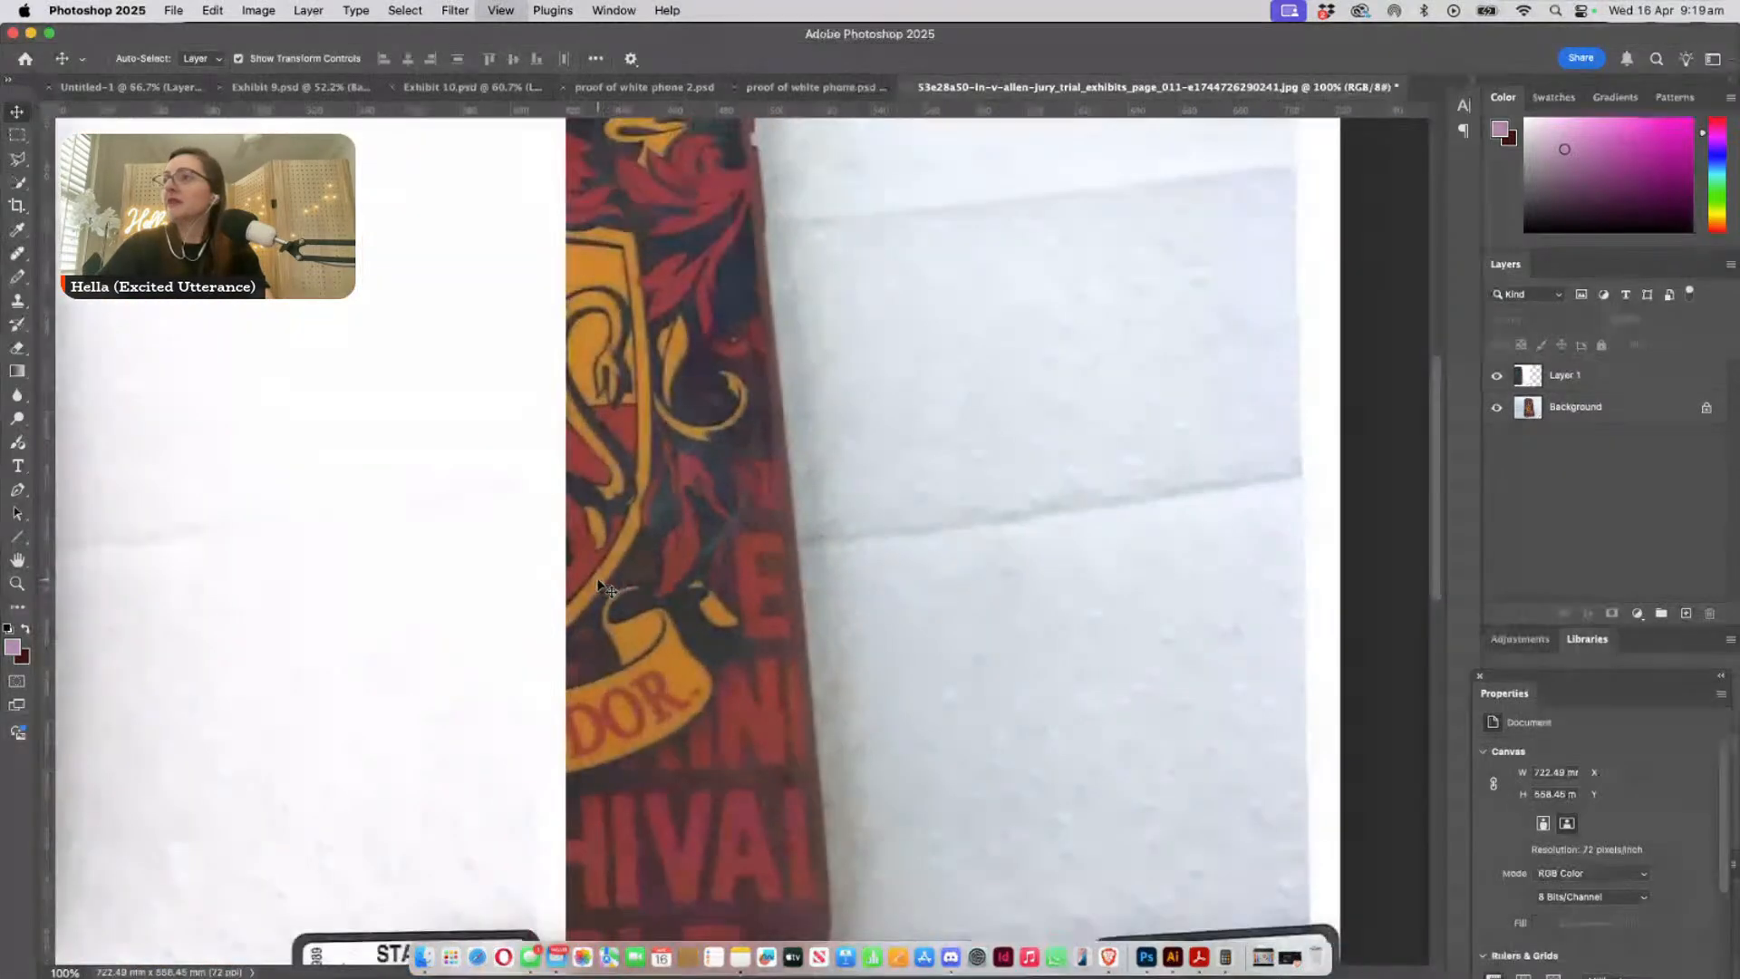
- Move the pasted phone layer to about X -376 mm, Y -18 mm to uncover more of the Gryffindor case
left_click(600, 585, "super")
left_click_drag(601, 588, 903, 627)
left_click_drag(705, 573, 733, 575)
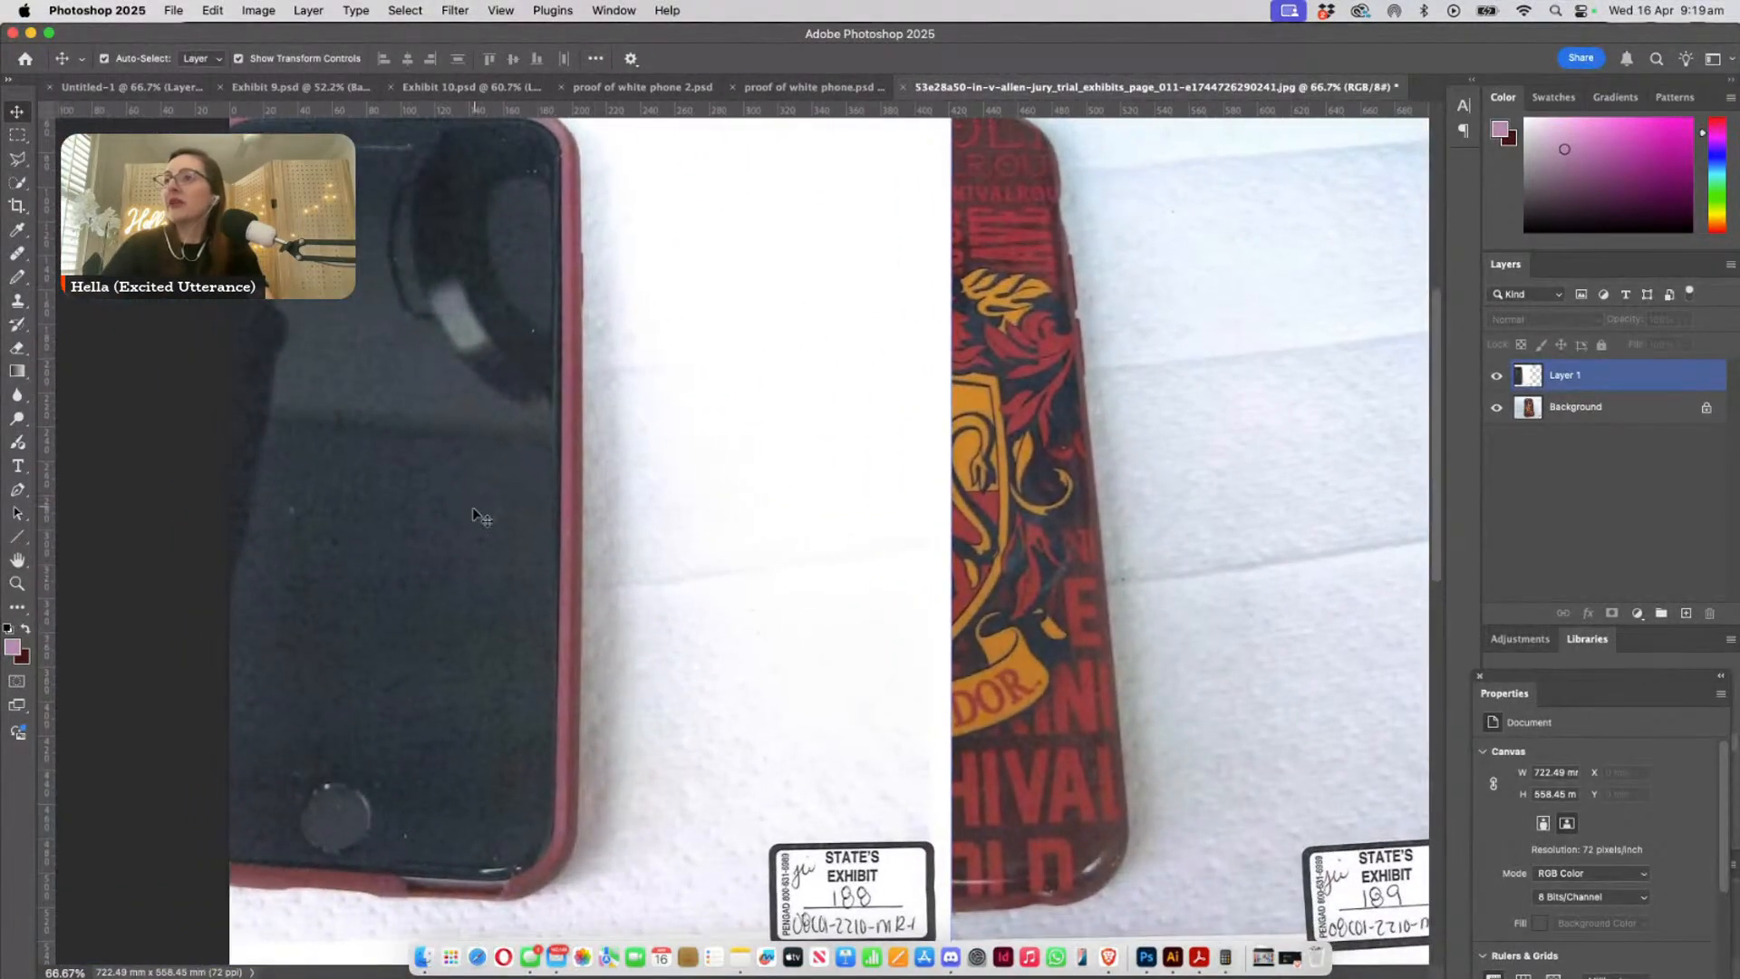
right_click(591, 567)
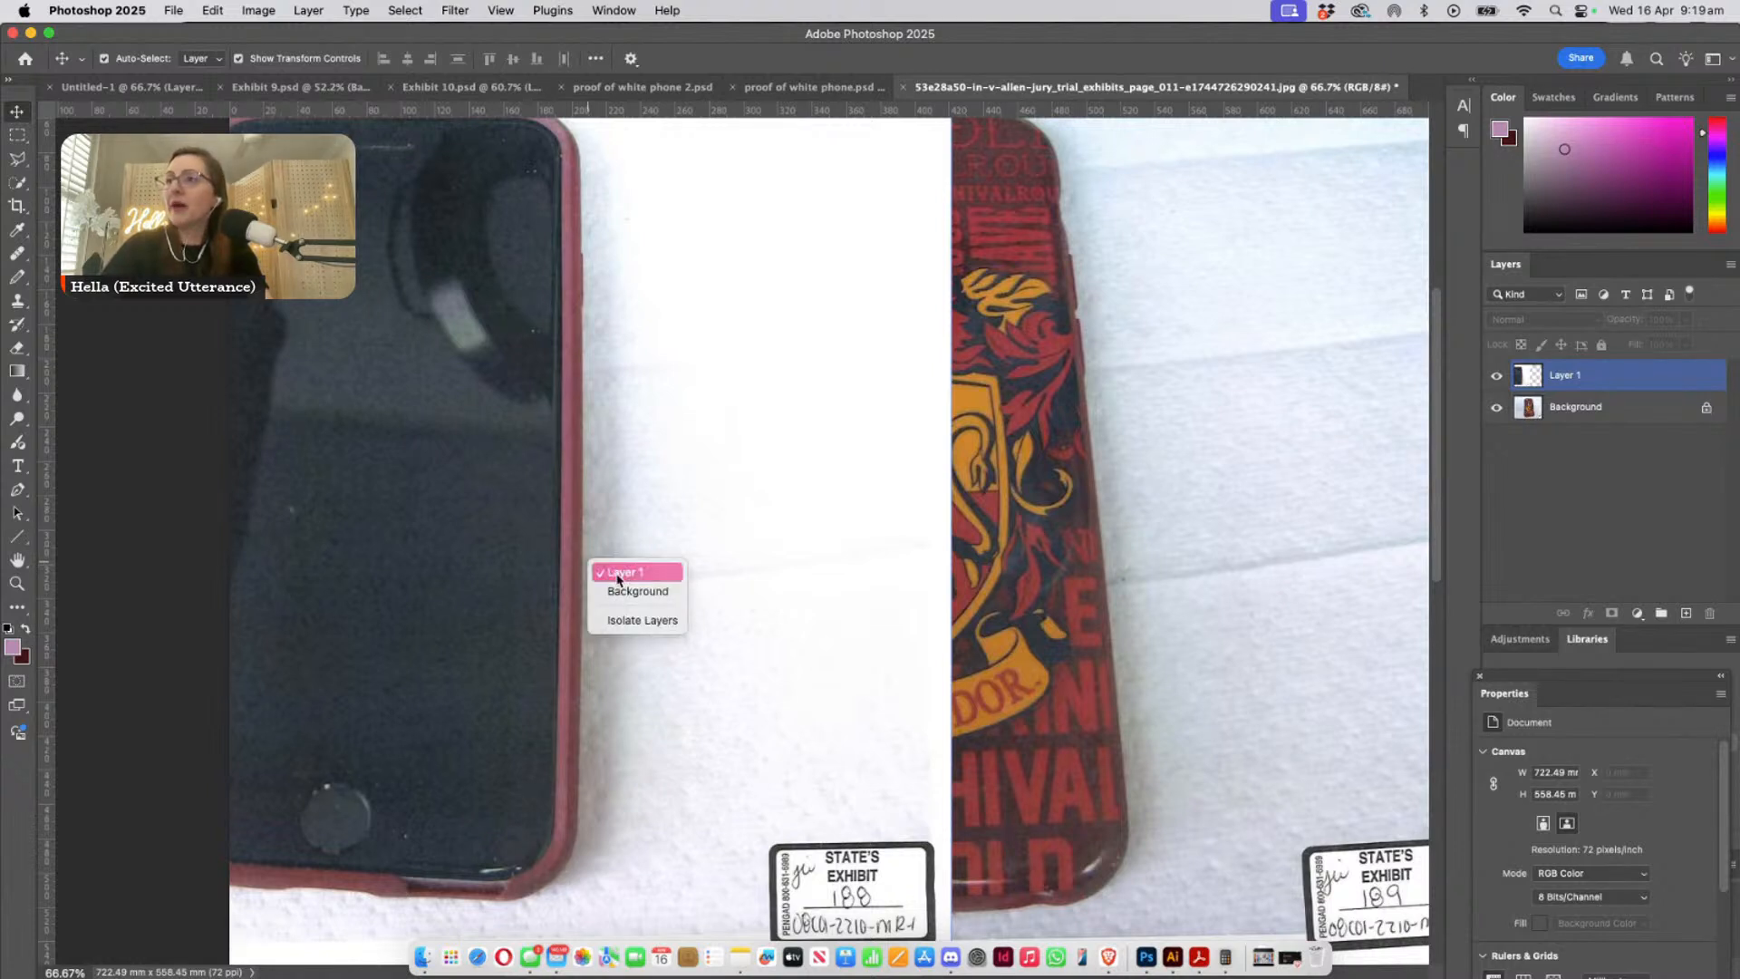
left_click(603, 569)
left_click_drag(543, 581, 439, 549)
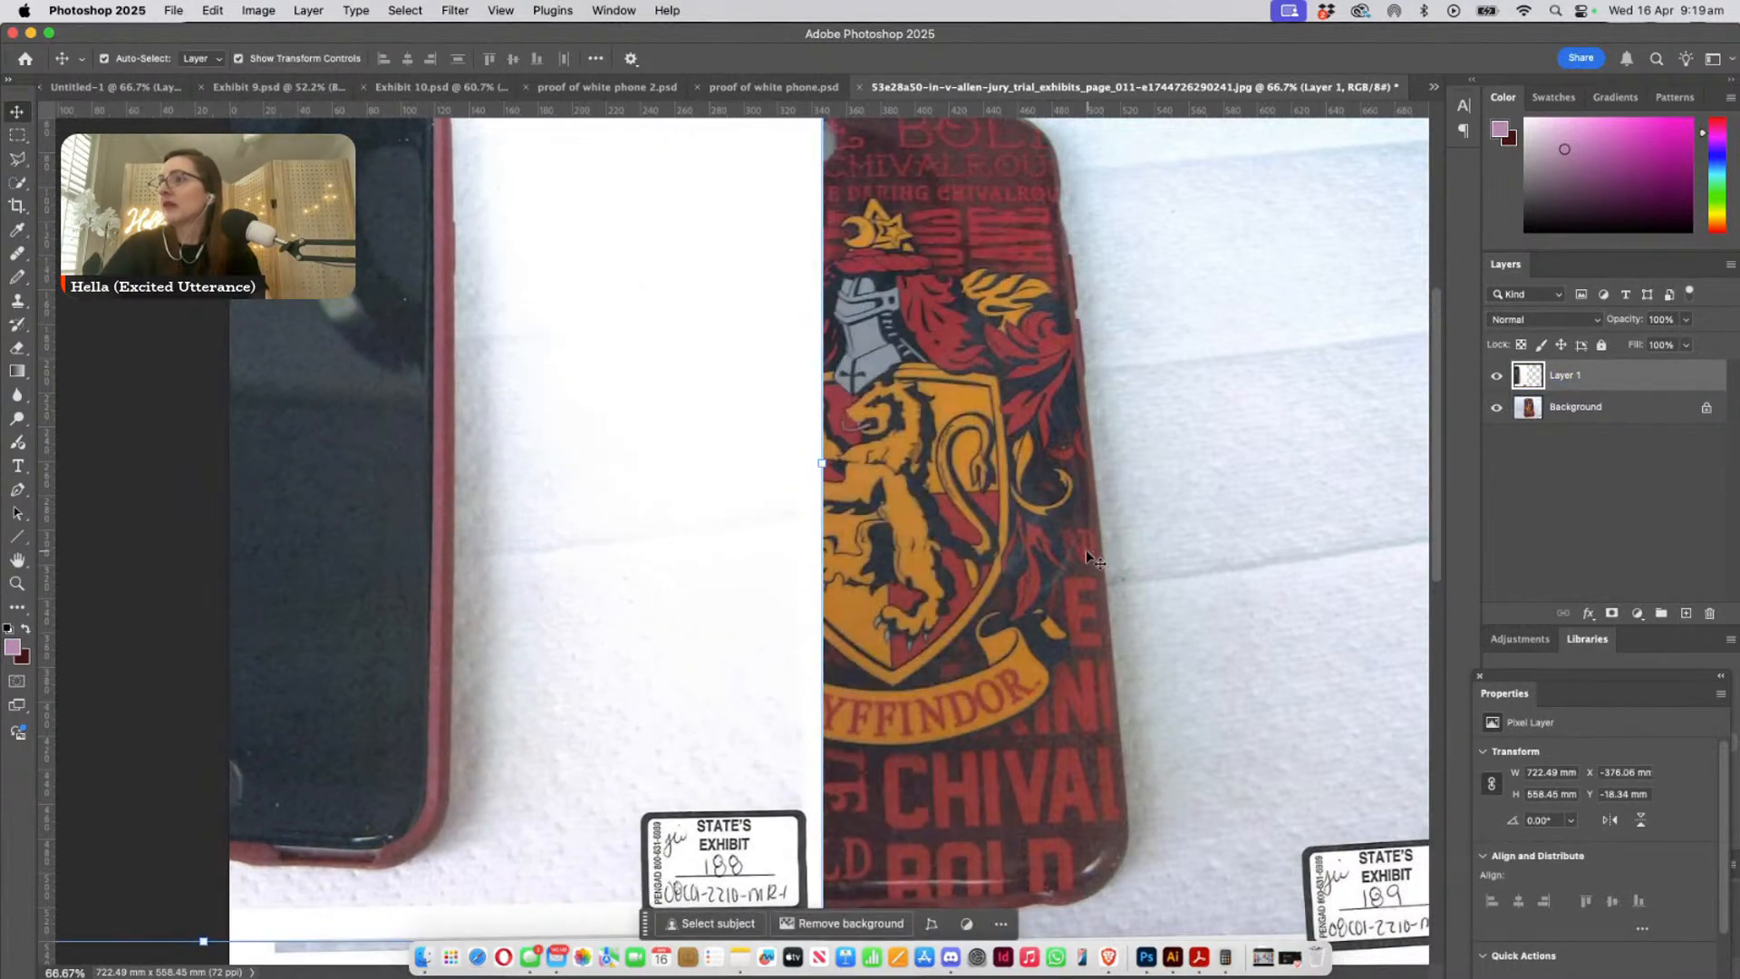
- Move the pasted phone layer over the Gryffindor case to about X -56 mm, Y 12 mm
right_click(449, 532)
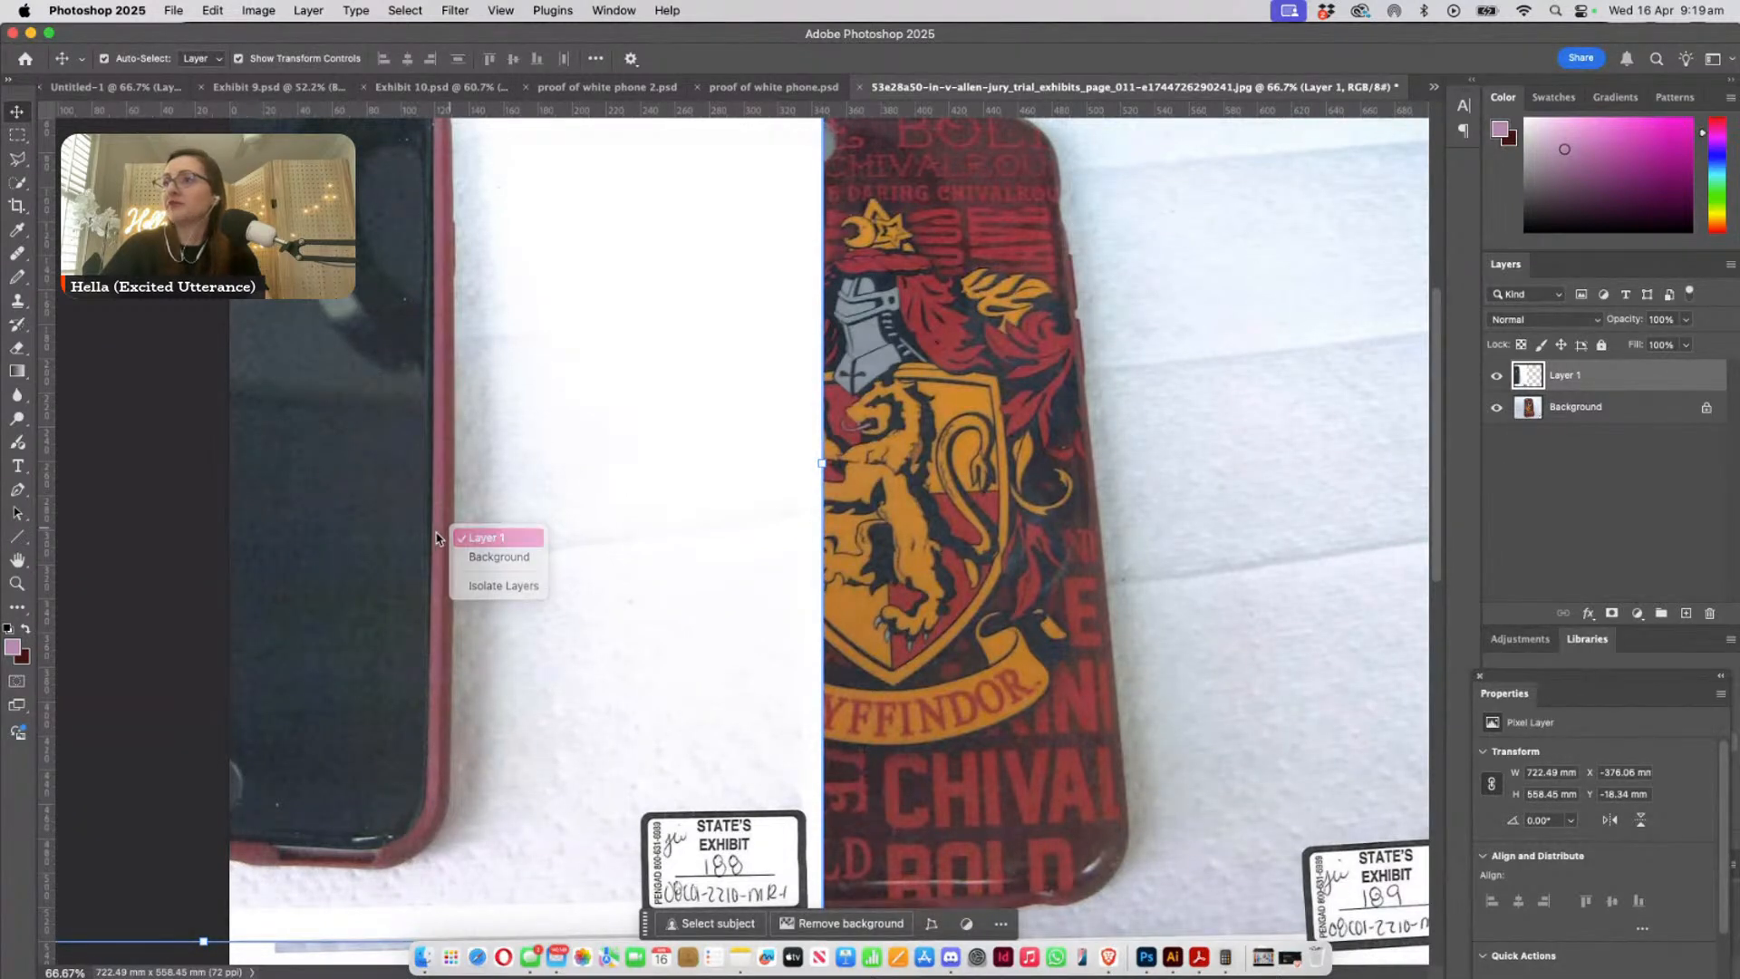
left_click(458, 534)
left_click_drag(435, 533, 981, 584)
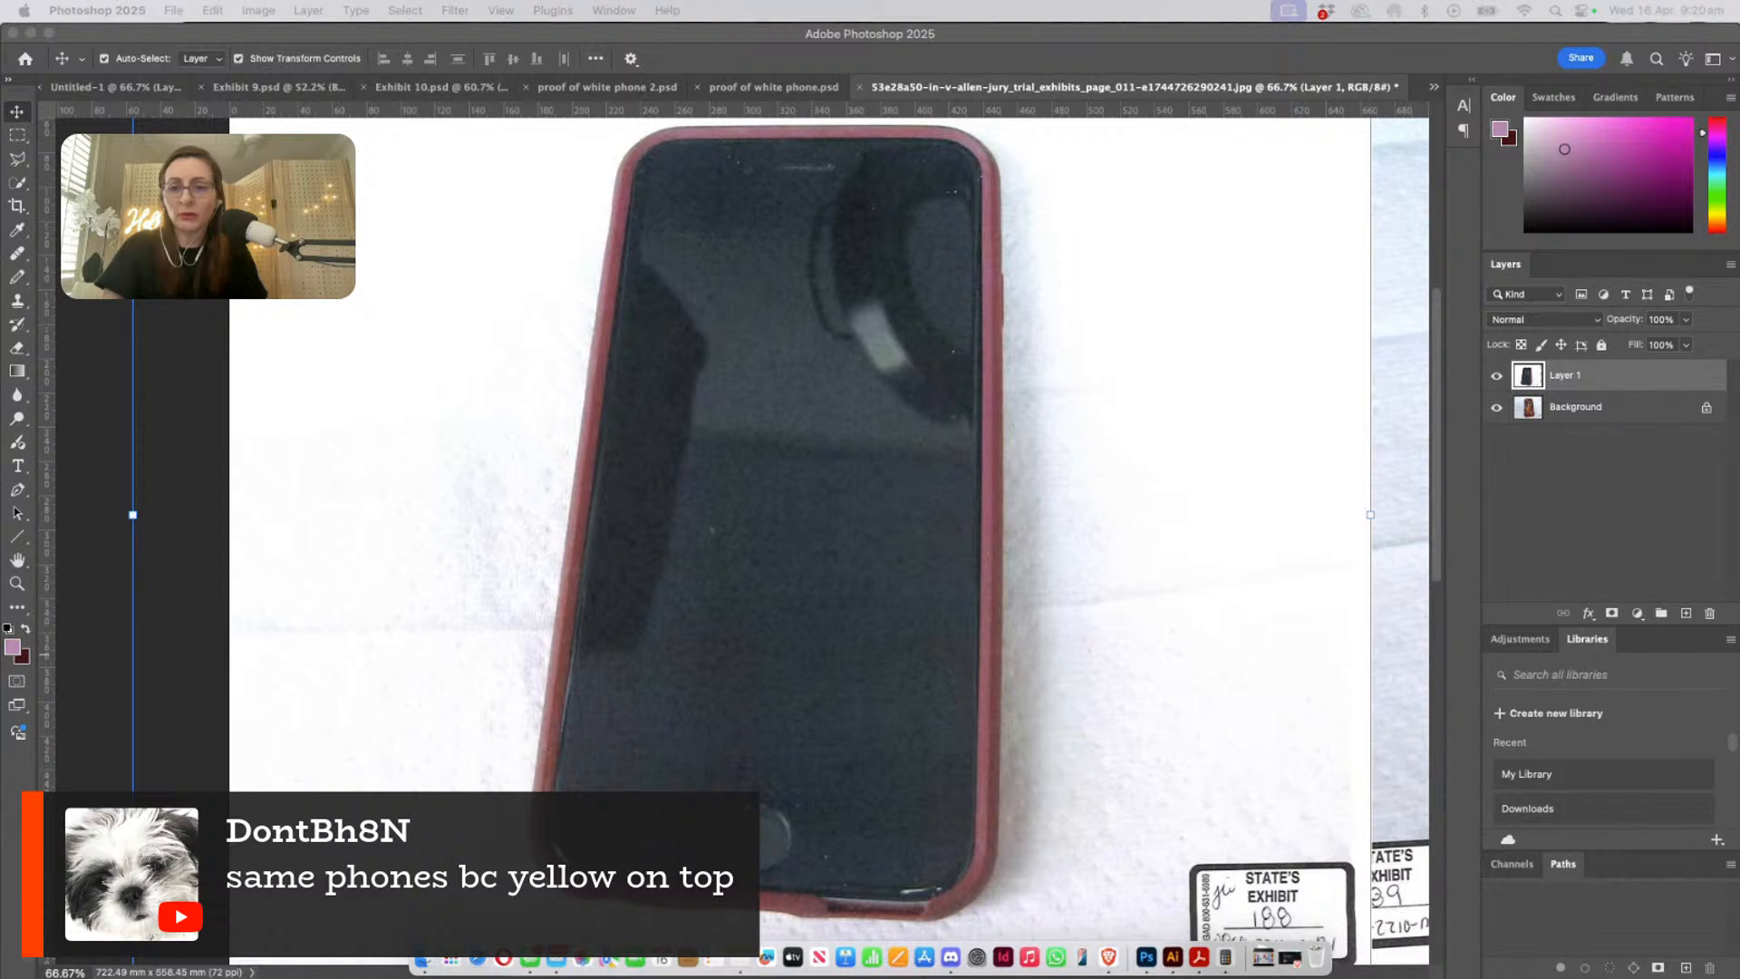
scroll(713, 379, "up", 1)
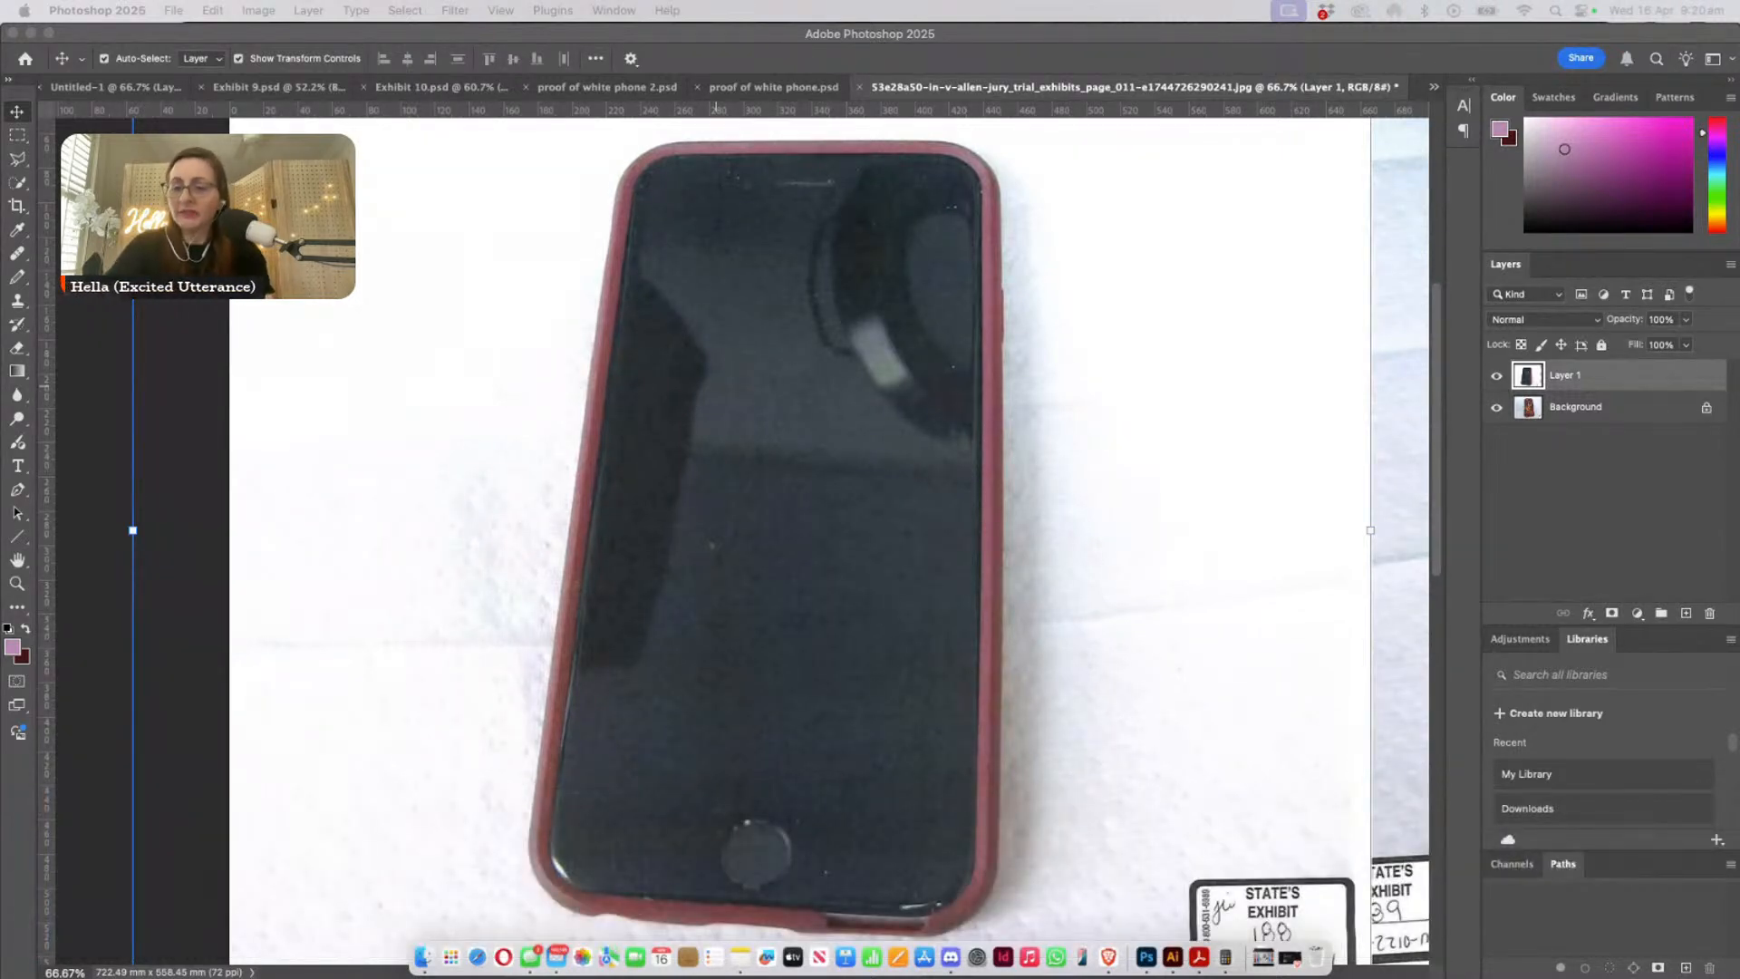
- Examine the phone's purple edge and the bright strip along its screen close up in Exhibit 9.psd
left_click(207, 108)
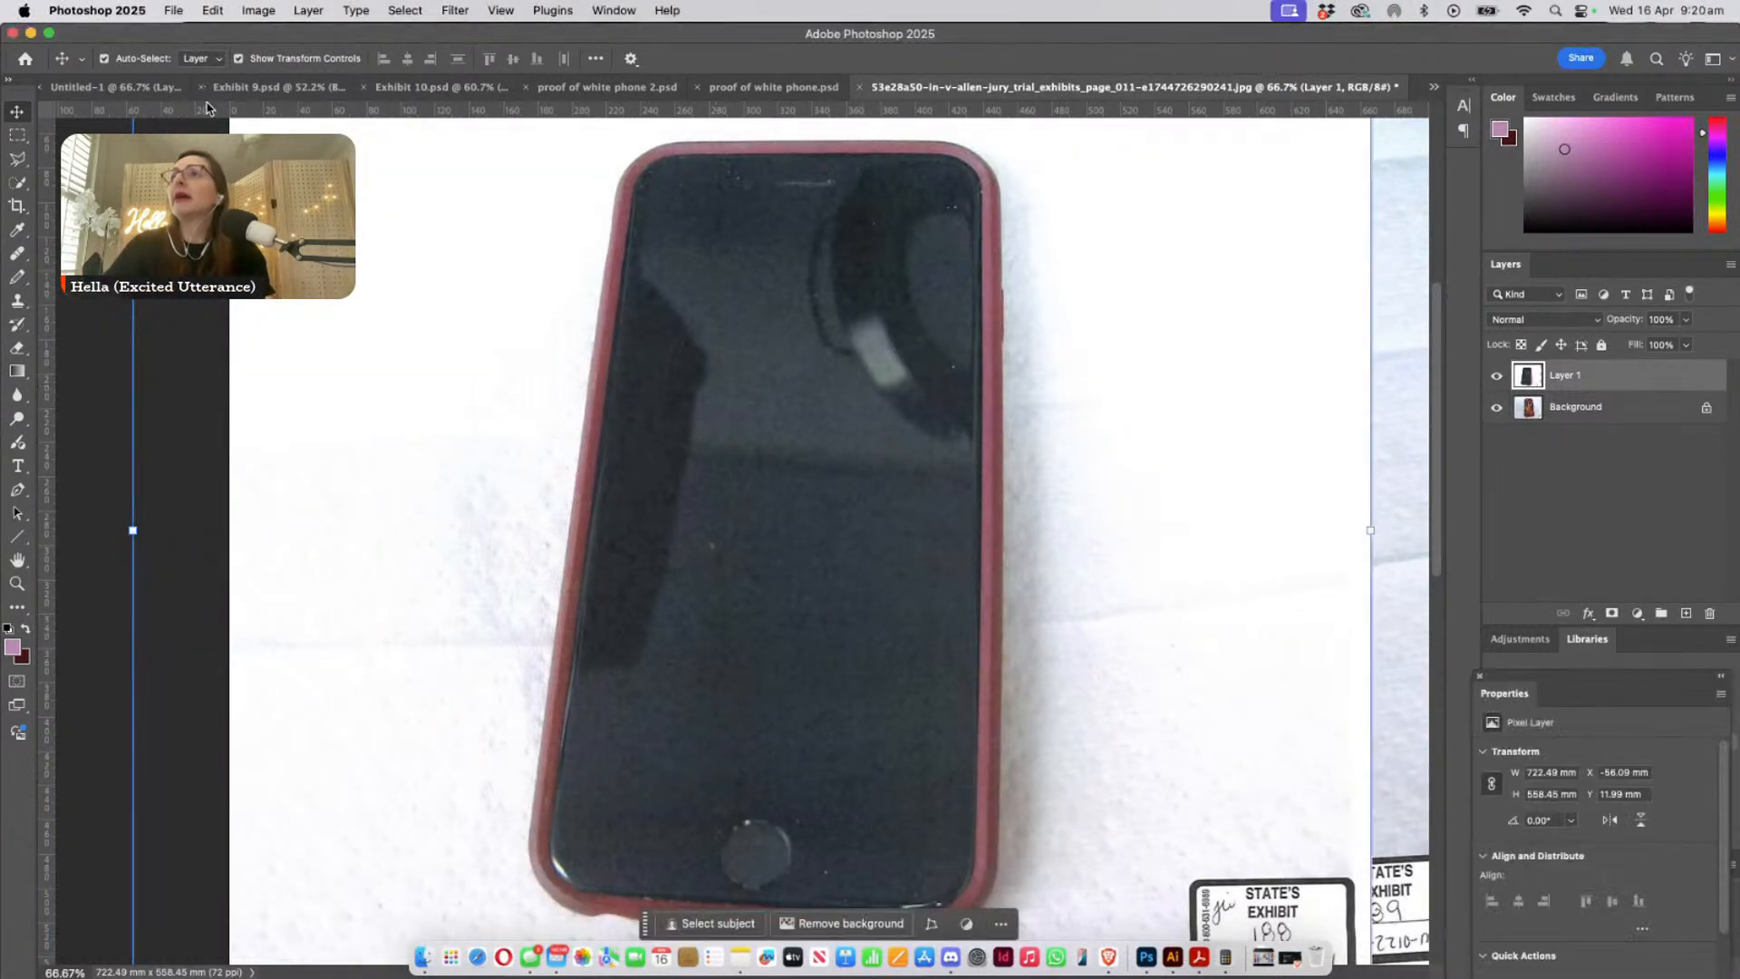
left_click(245, 87)
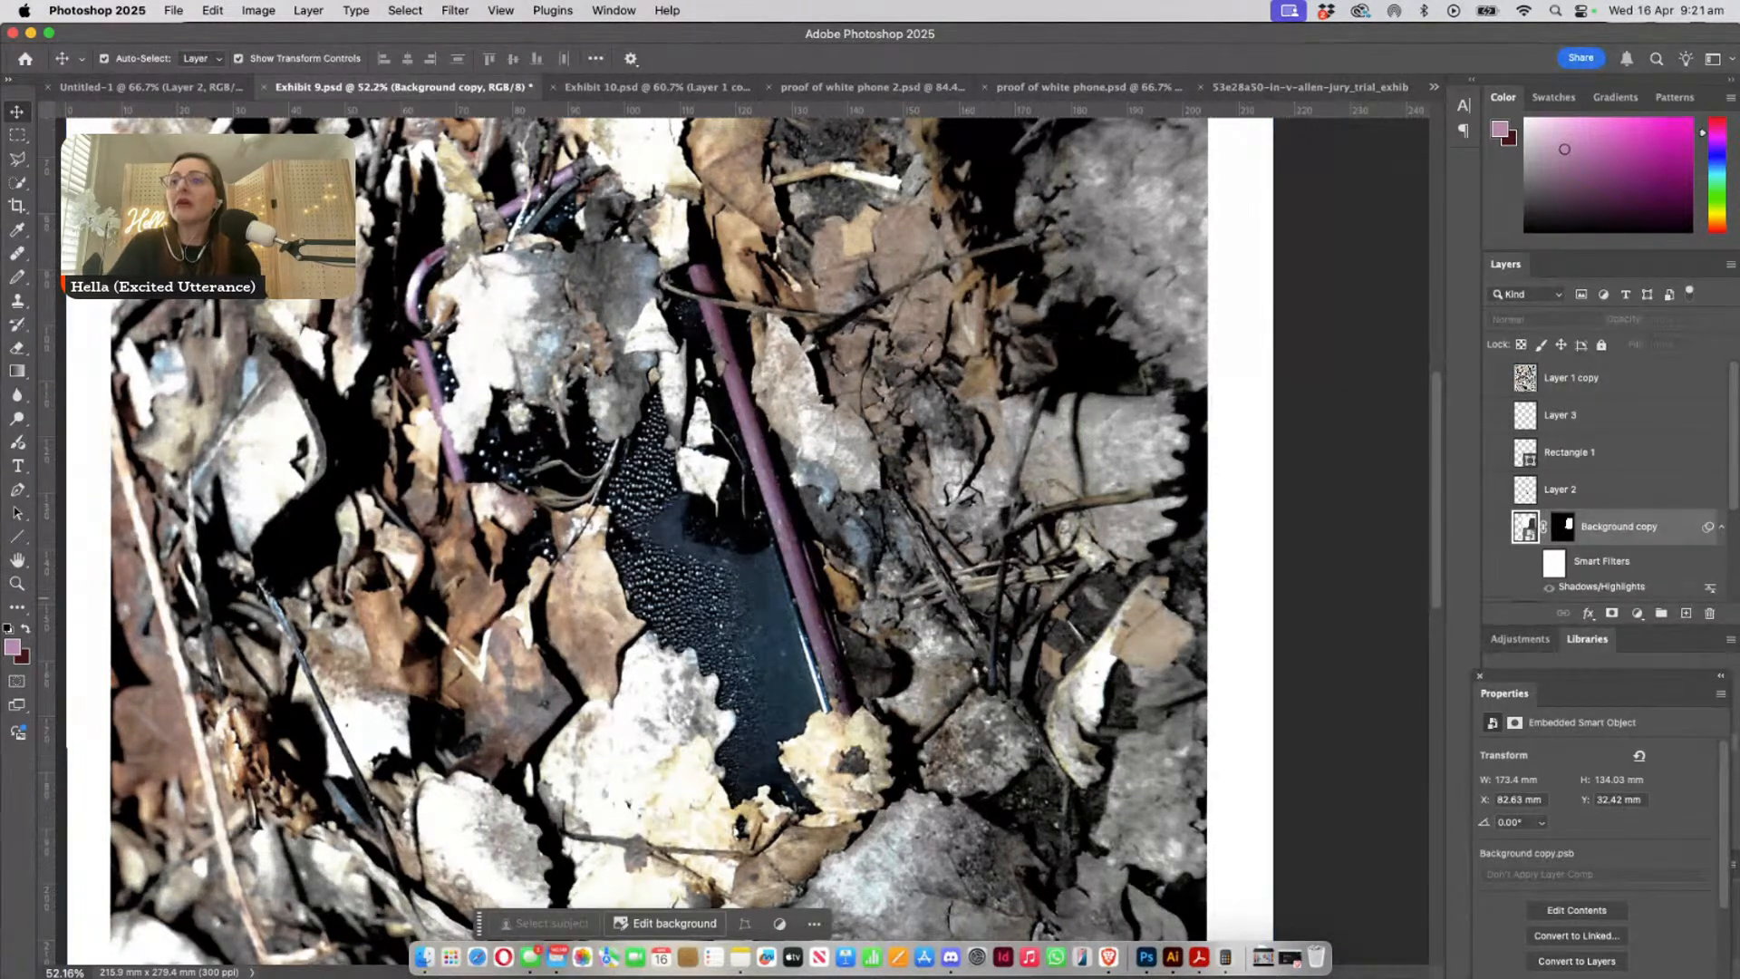
left_click(16, 583)
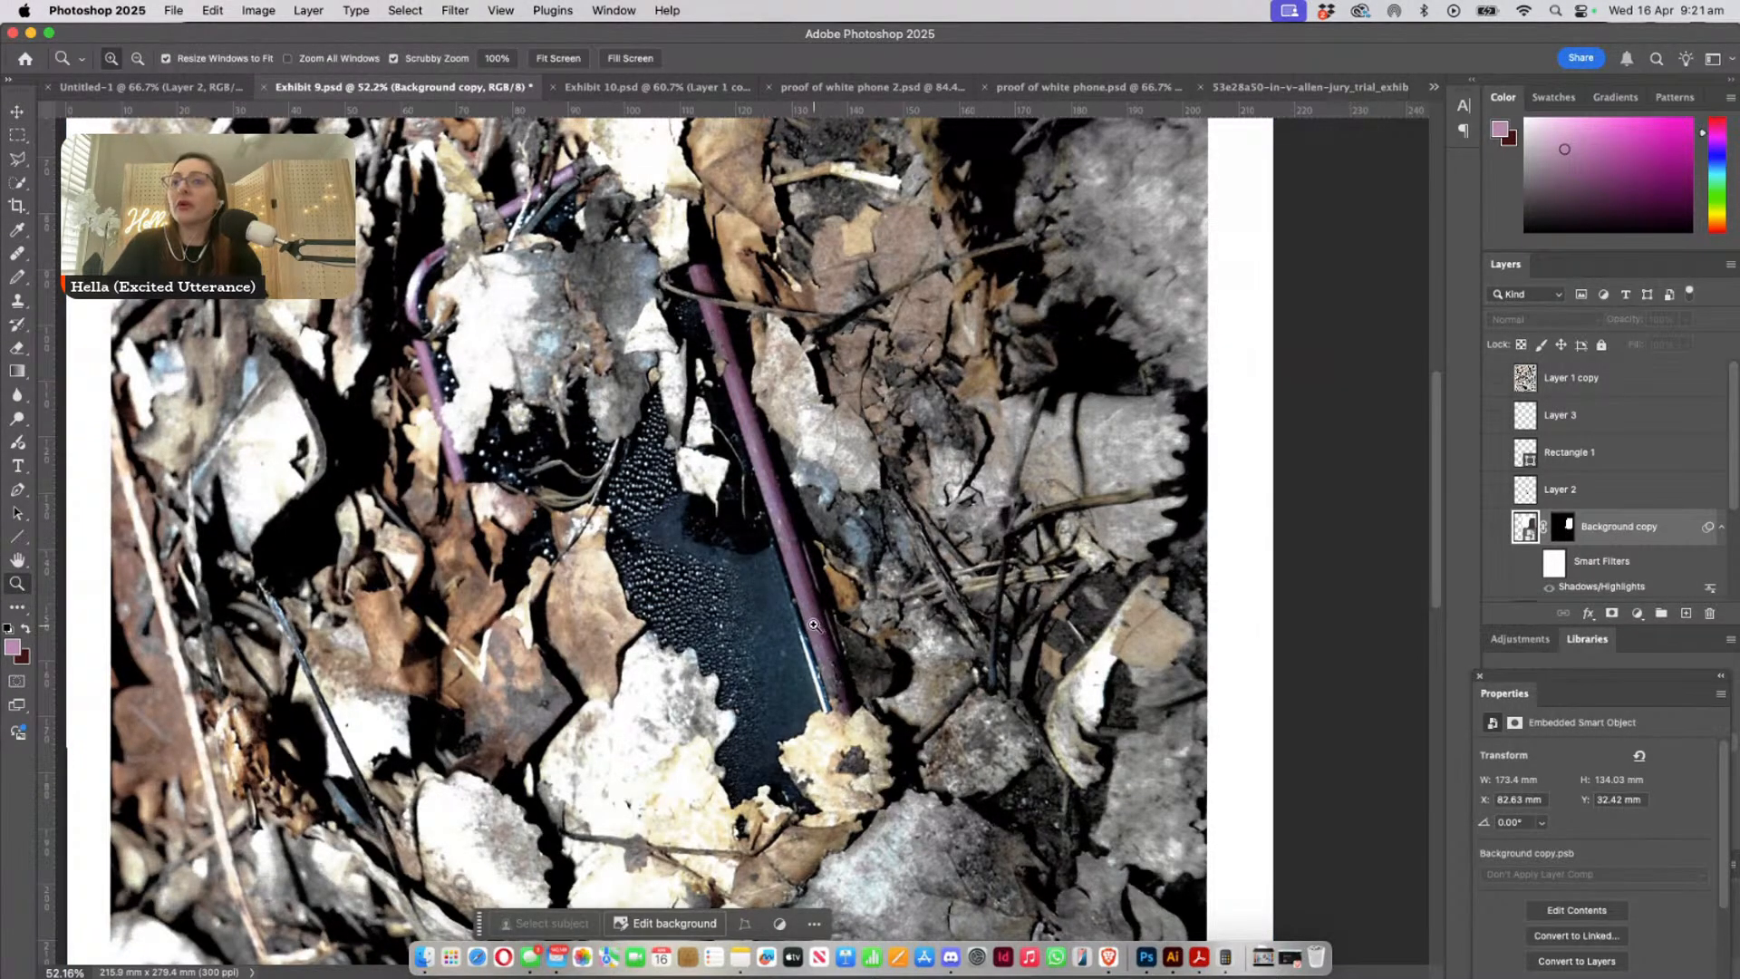
left_click_drag(725, 597, 890, 650)
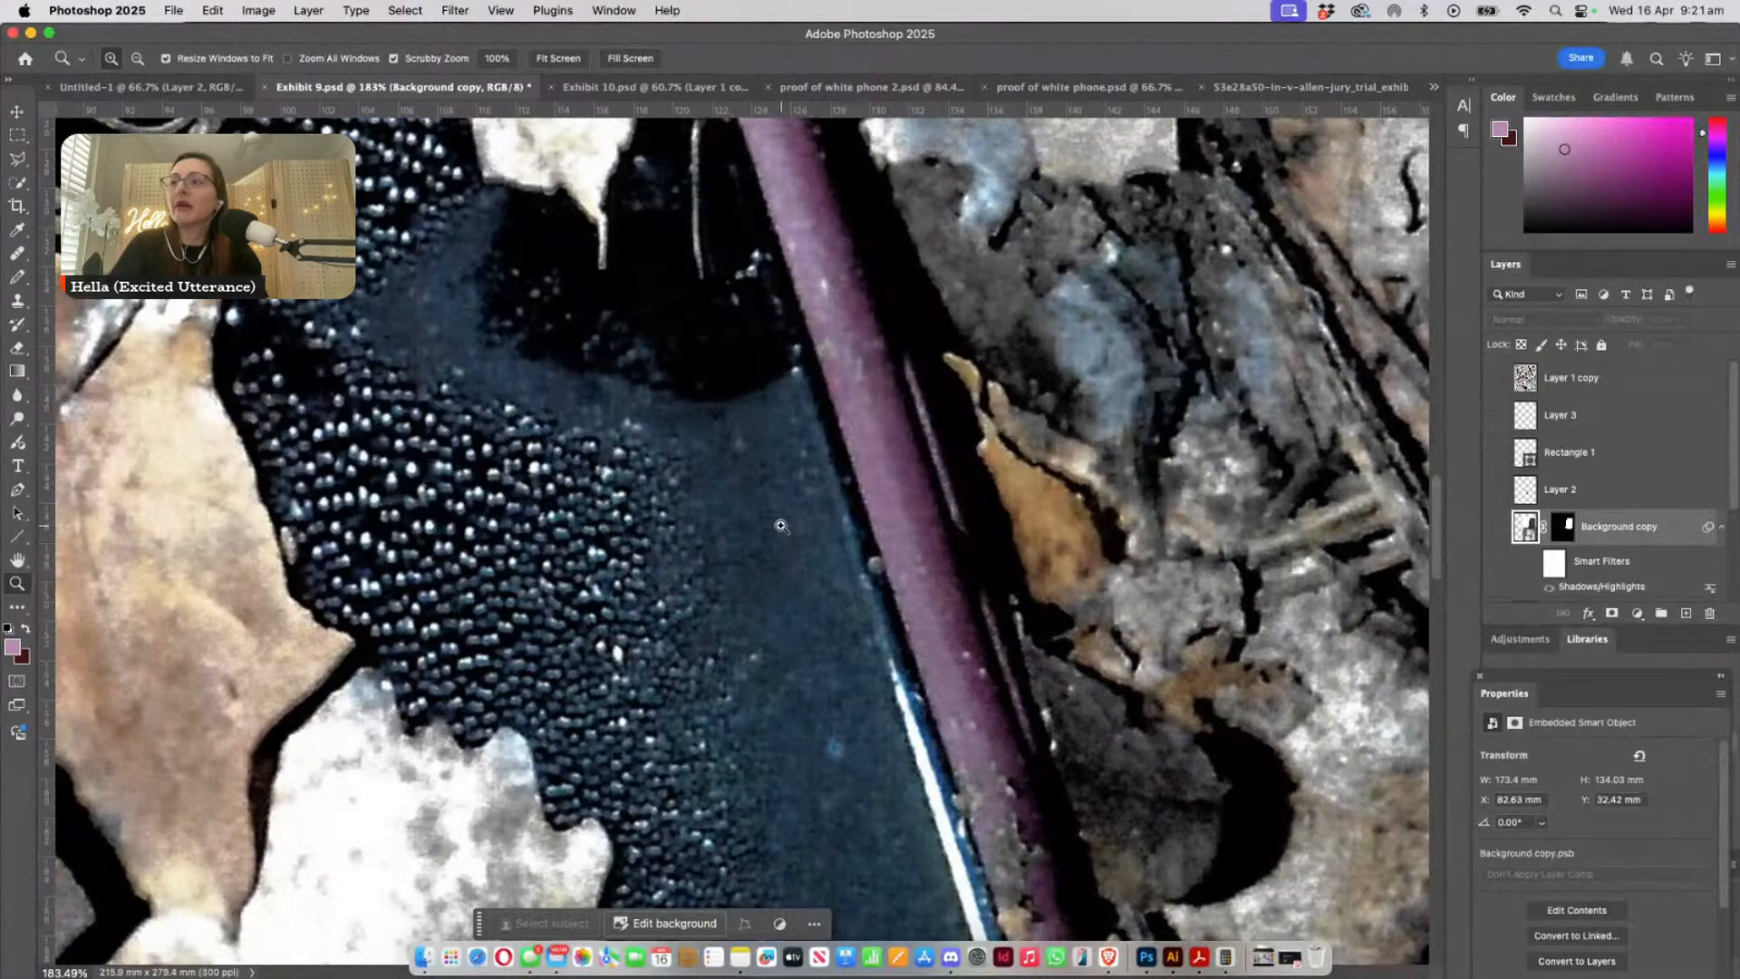
scroll(836, 700, "down", 3)
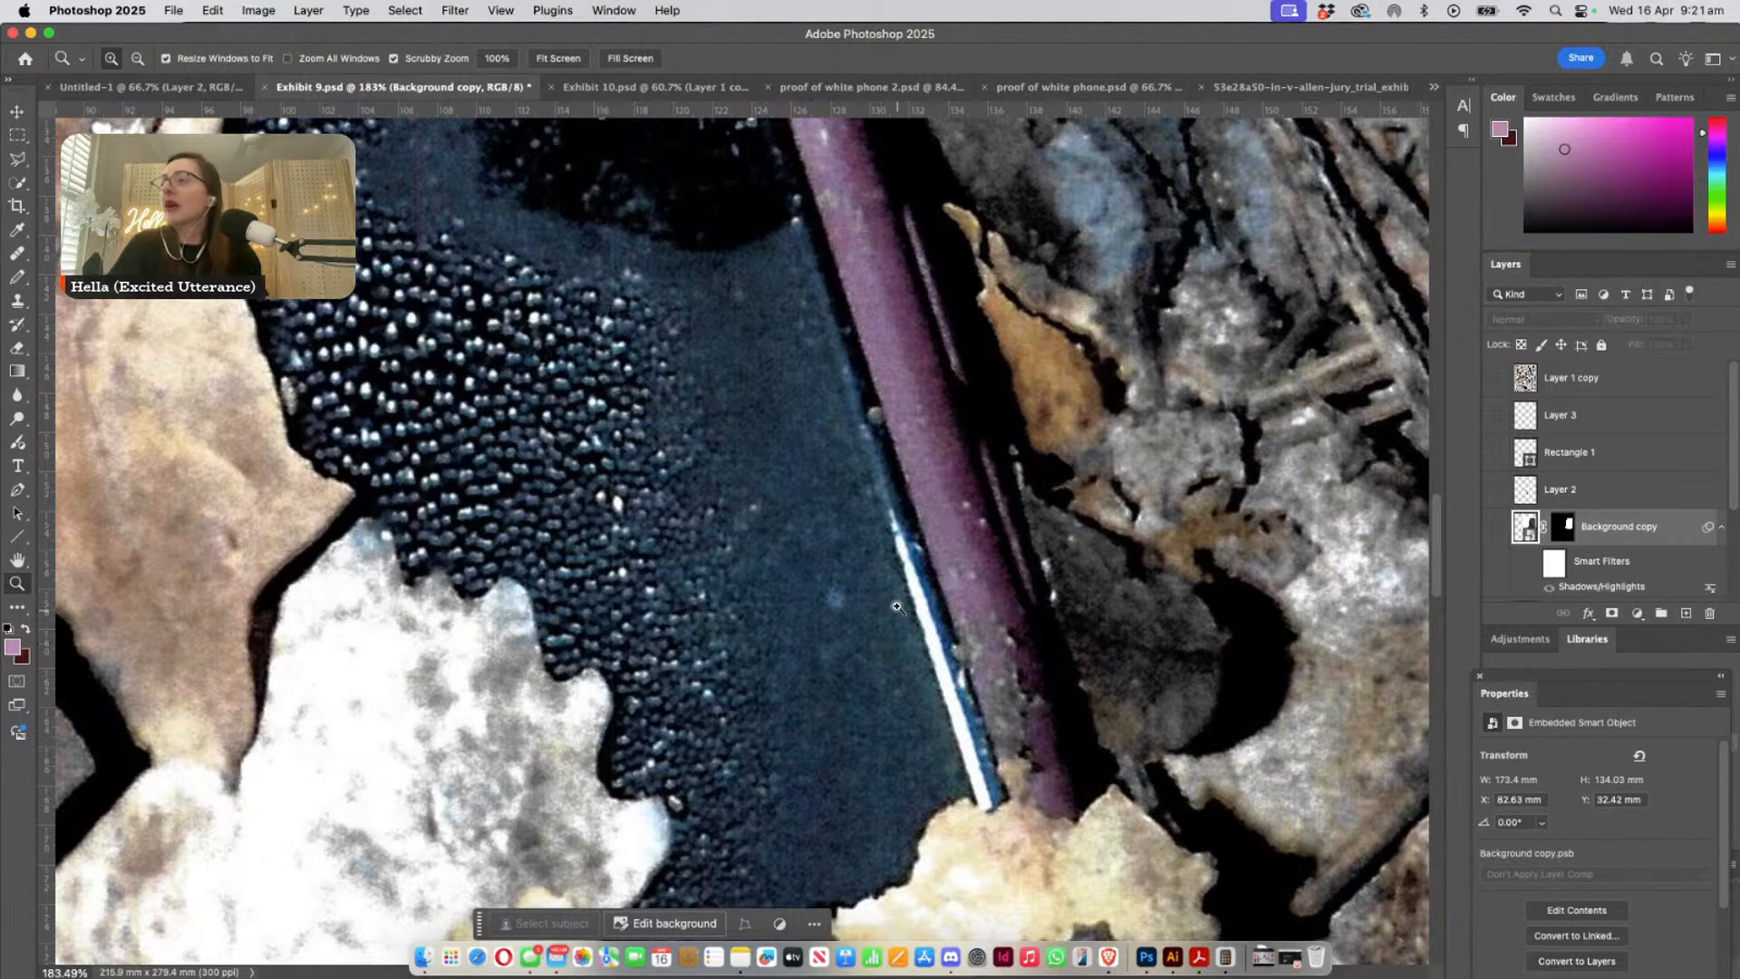
- Examine the phone's purple edge close up along its length, from the lower end to the leaf-covered upper corners in the Exhibit 9 photo
scroll(893, 598, "up", 4)
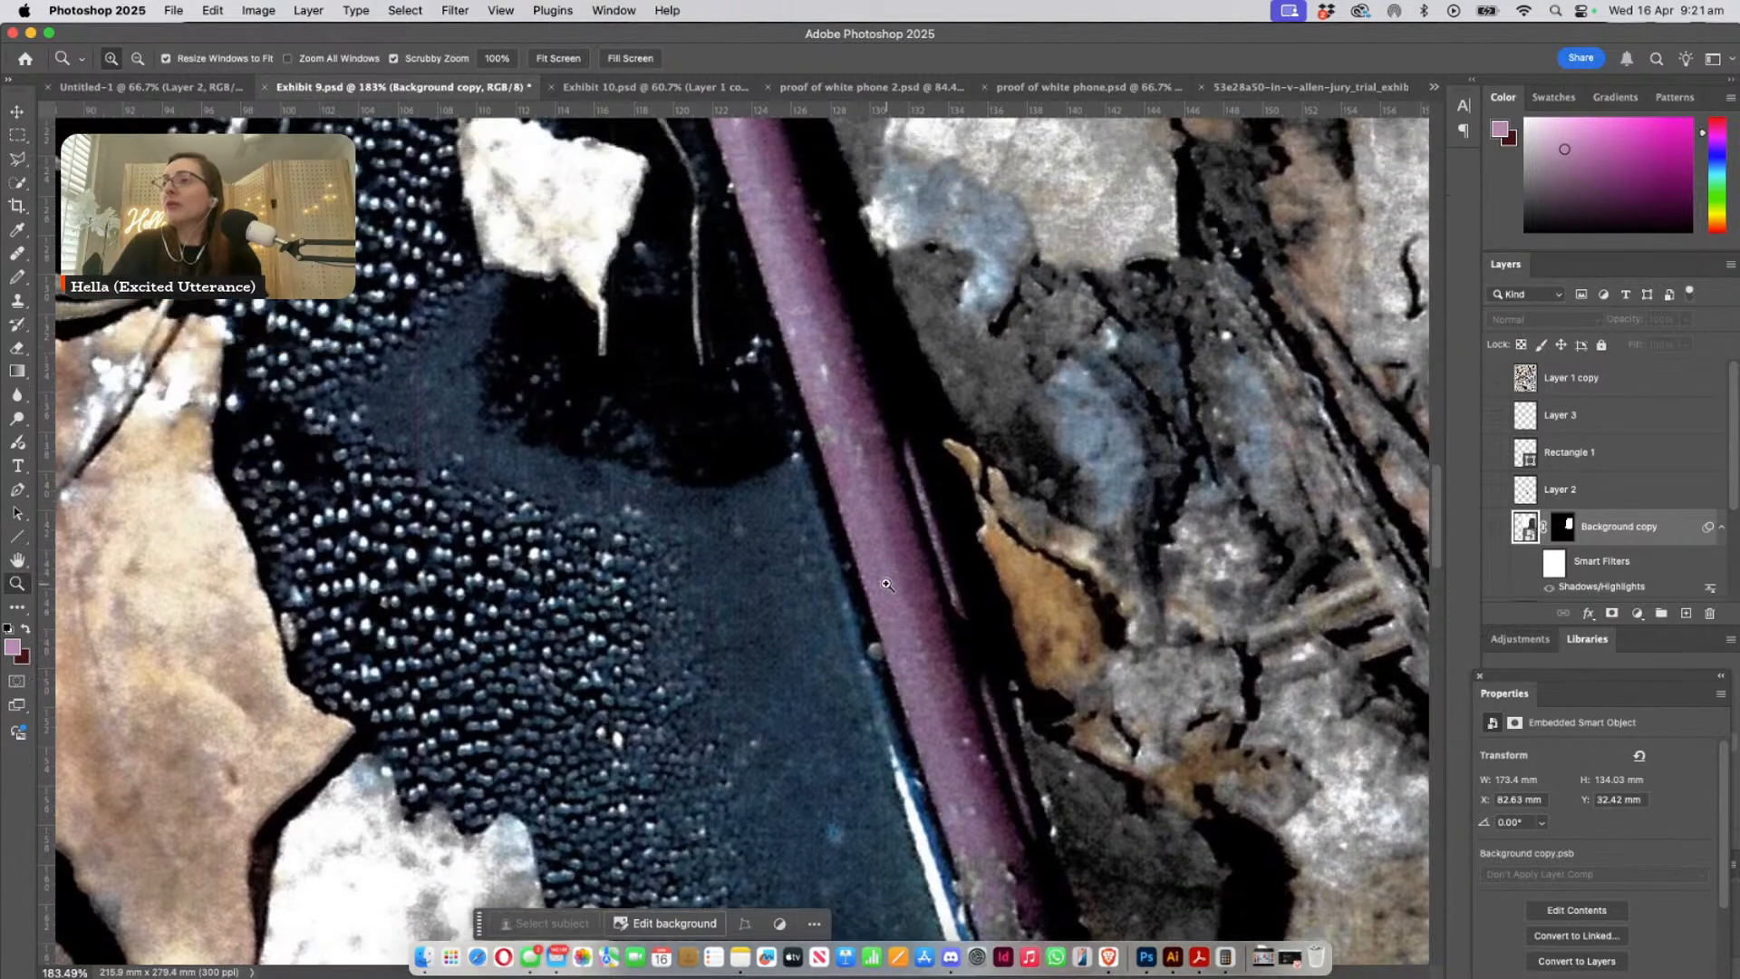
scroll(886, 585, "up", 8)
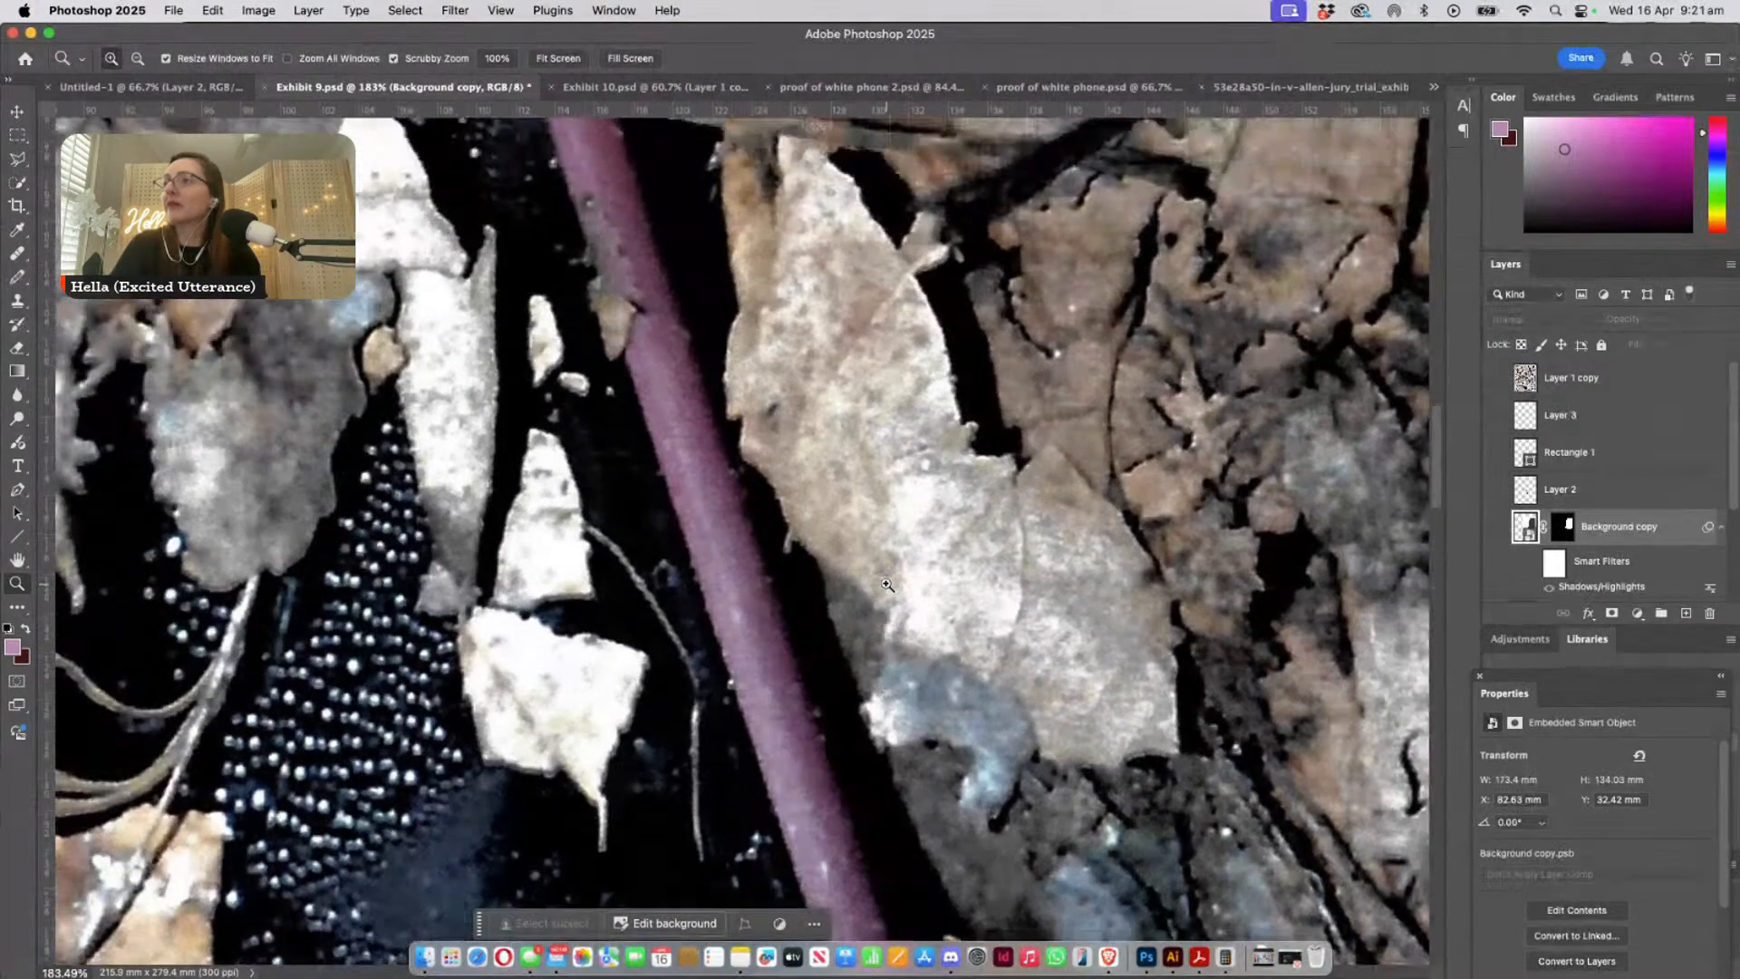
scroll(584, 611, "down", 12)
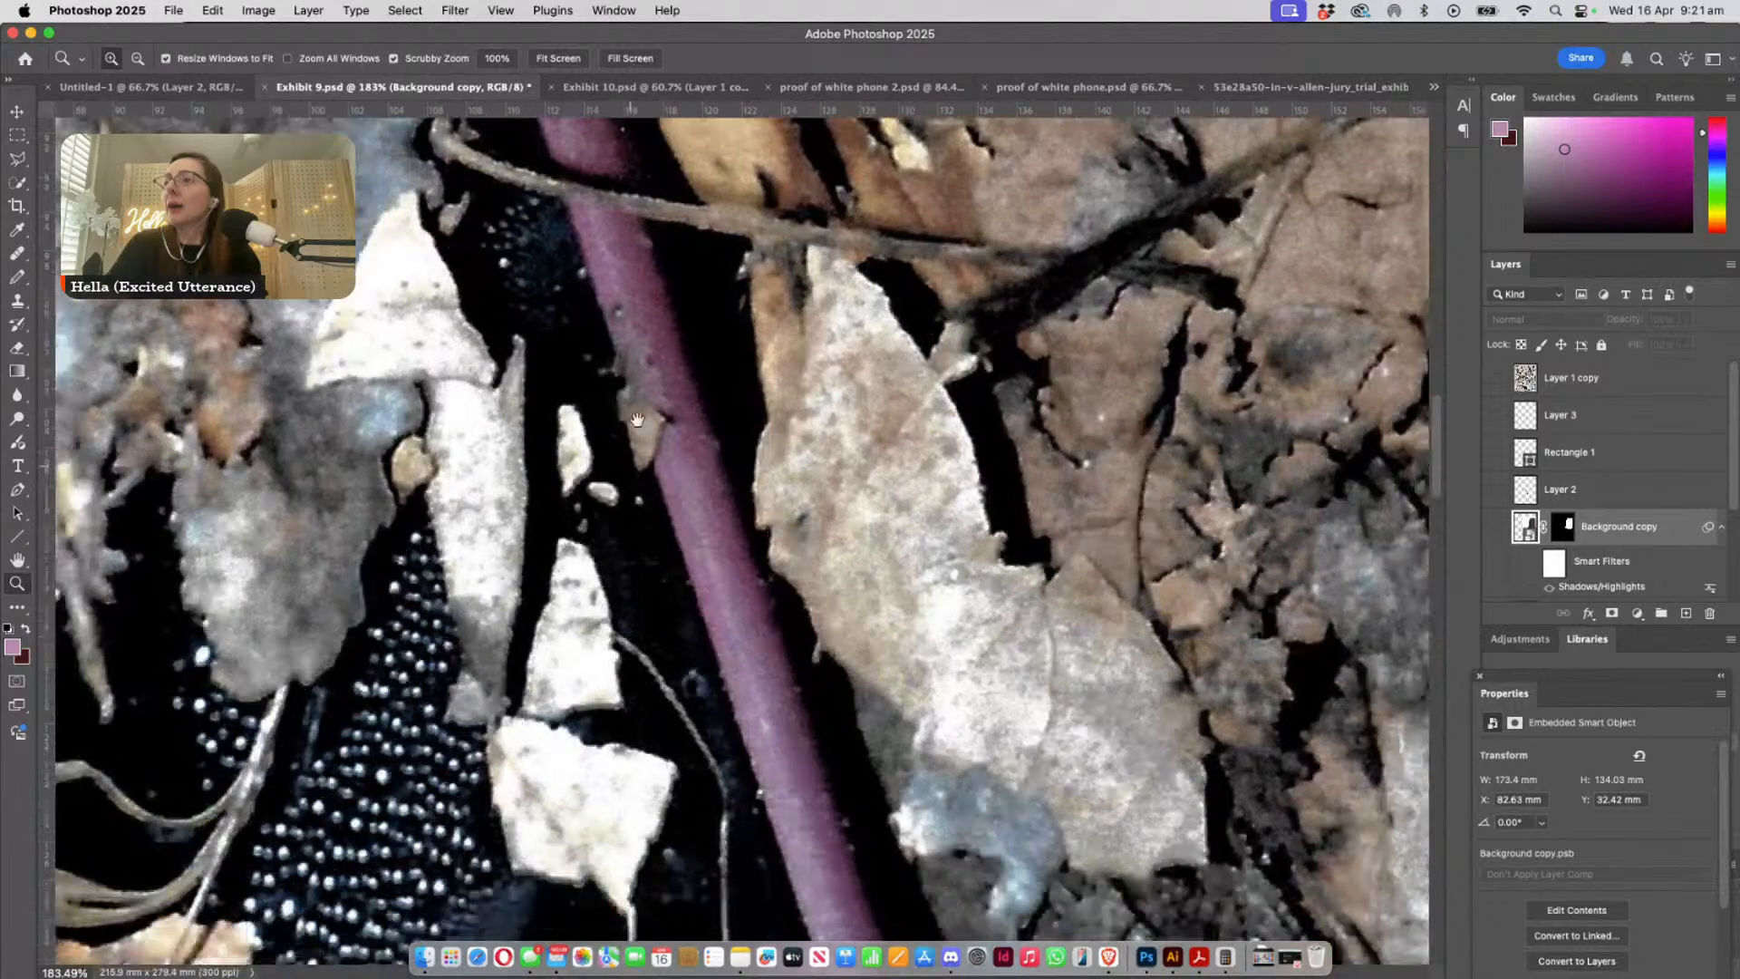
scroll(645, 702, "down", 12)
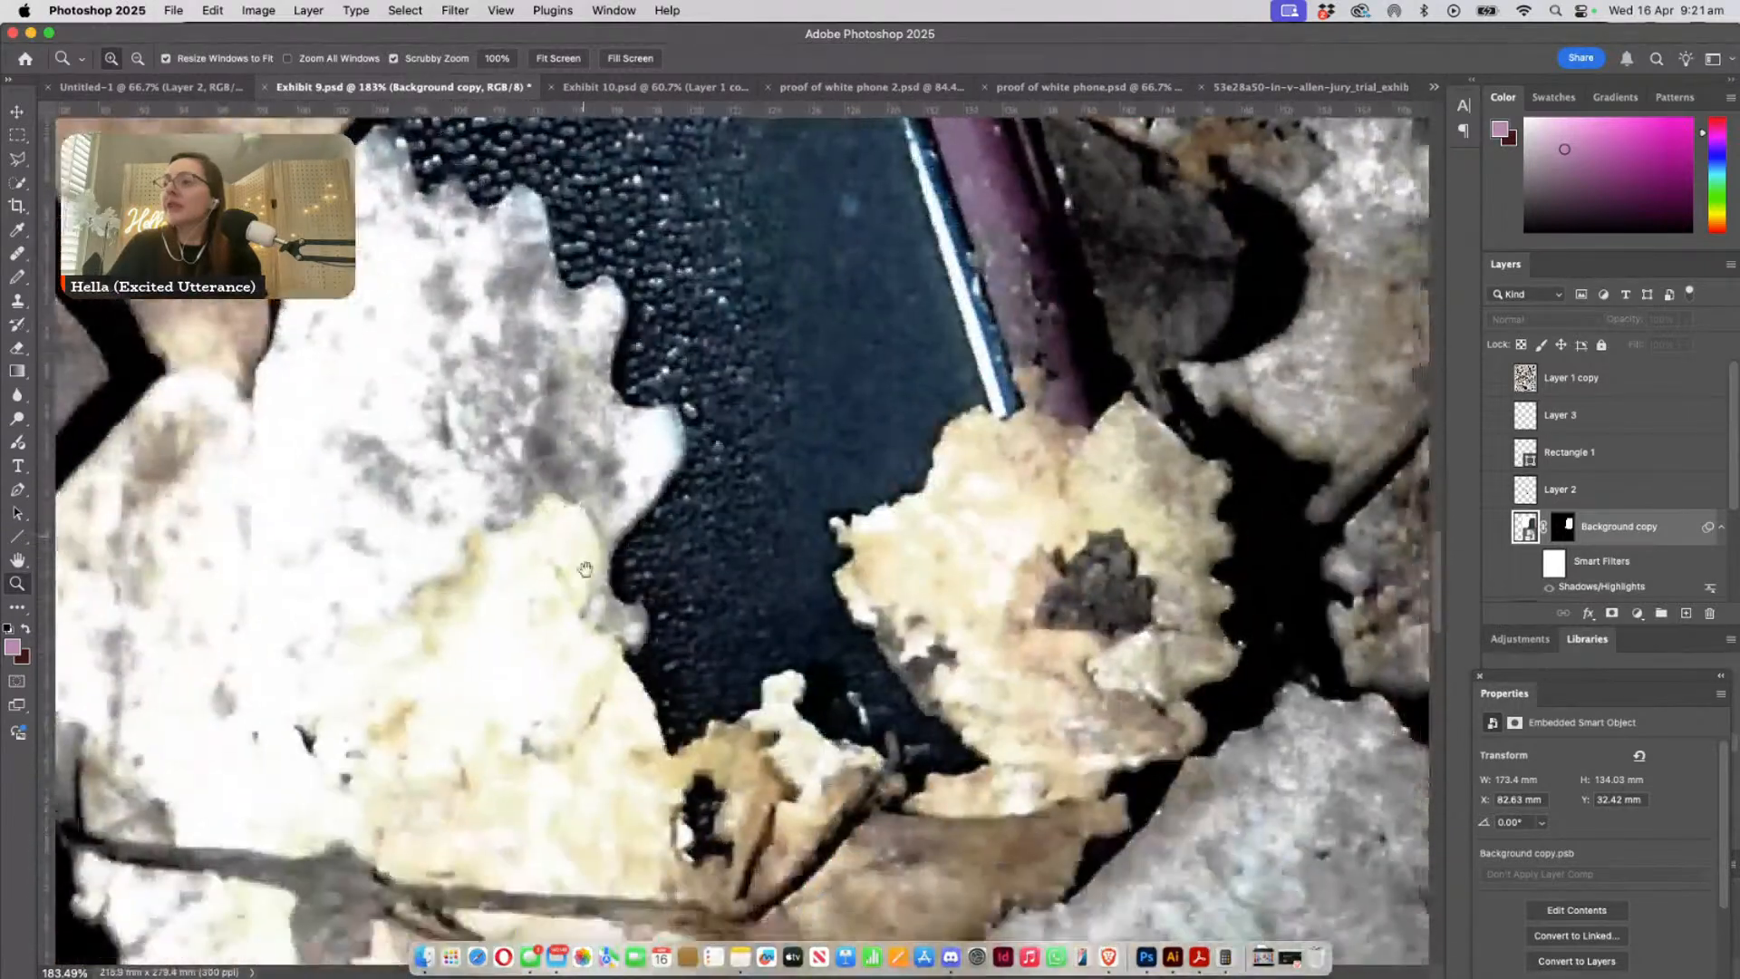
scroll(678, 635, "up", 15)
scroll(678, 635, "up", 18)
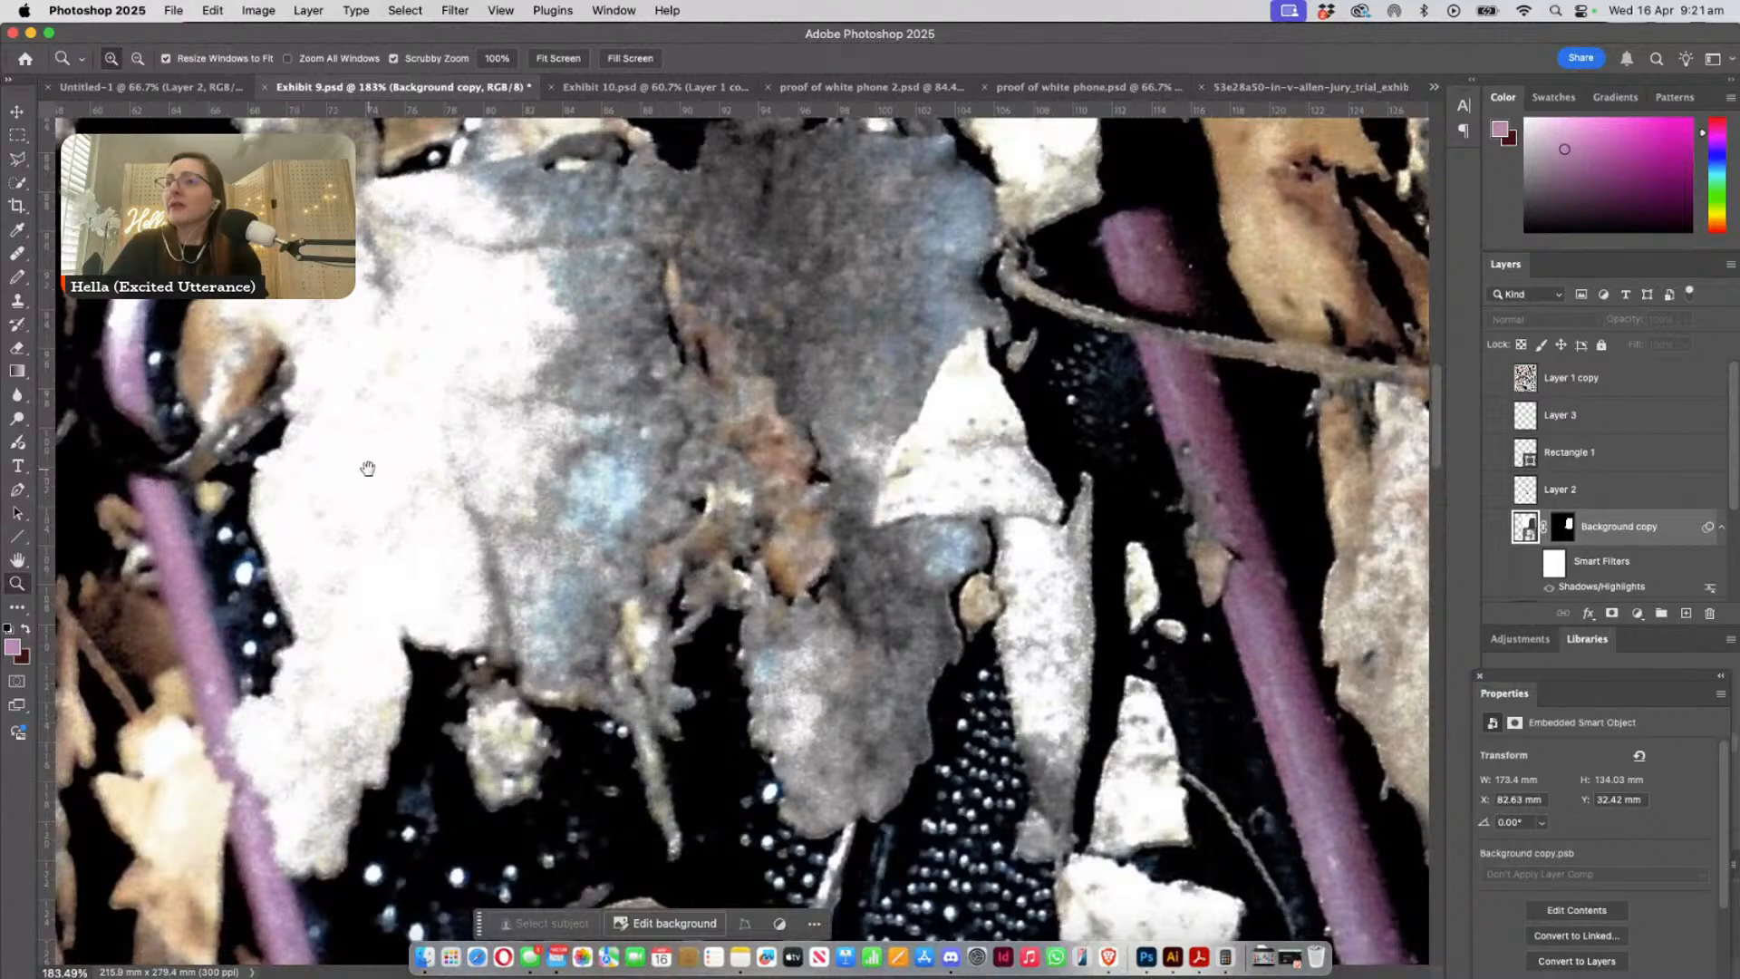
left_click_drag(368, 469, 381, 599)
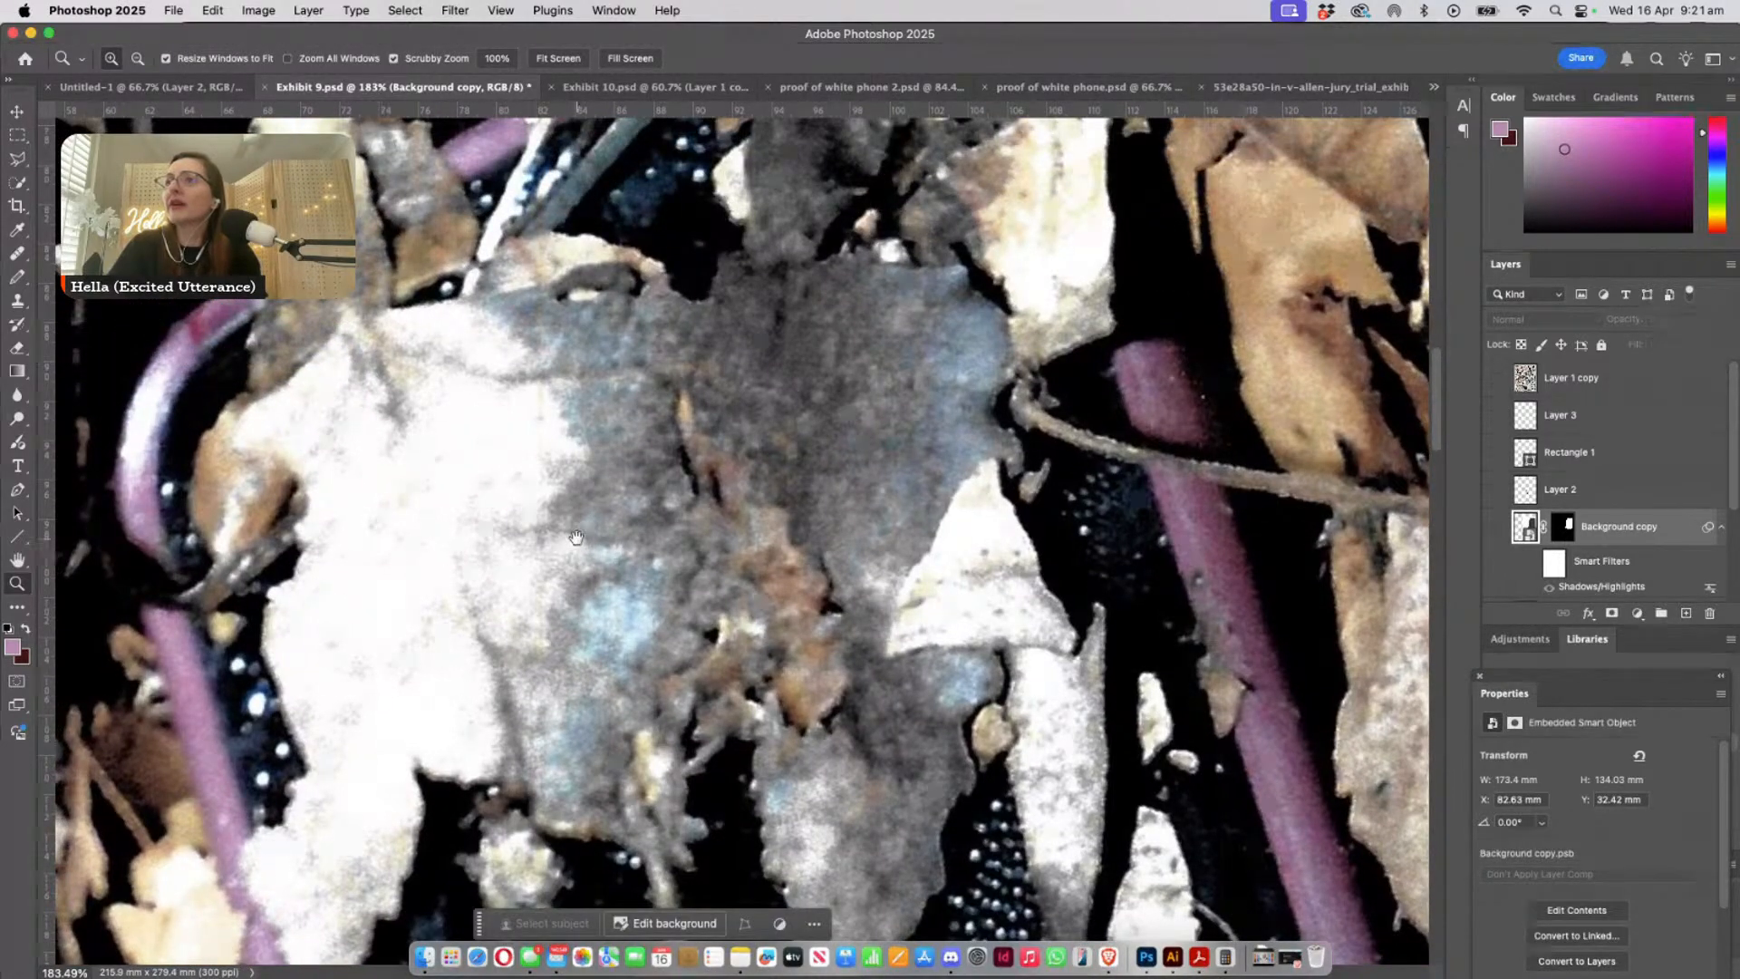
left_click_drag(580, 513, 701, 629)
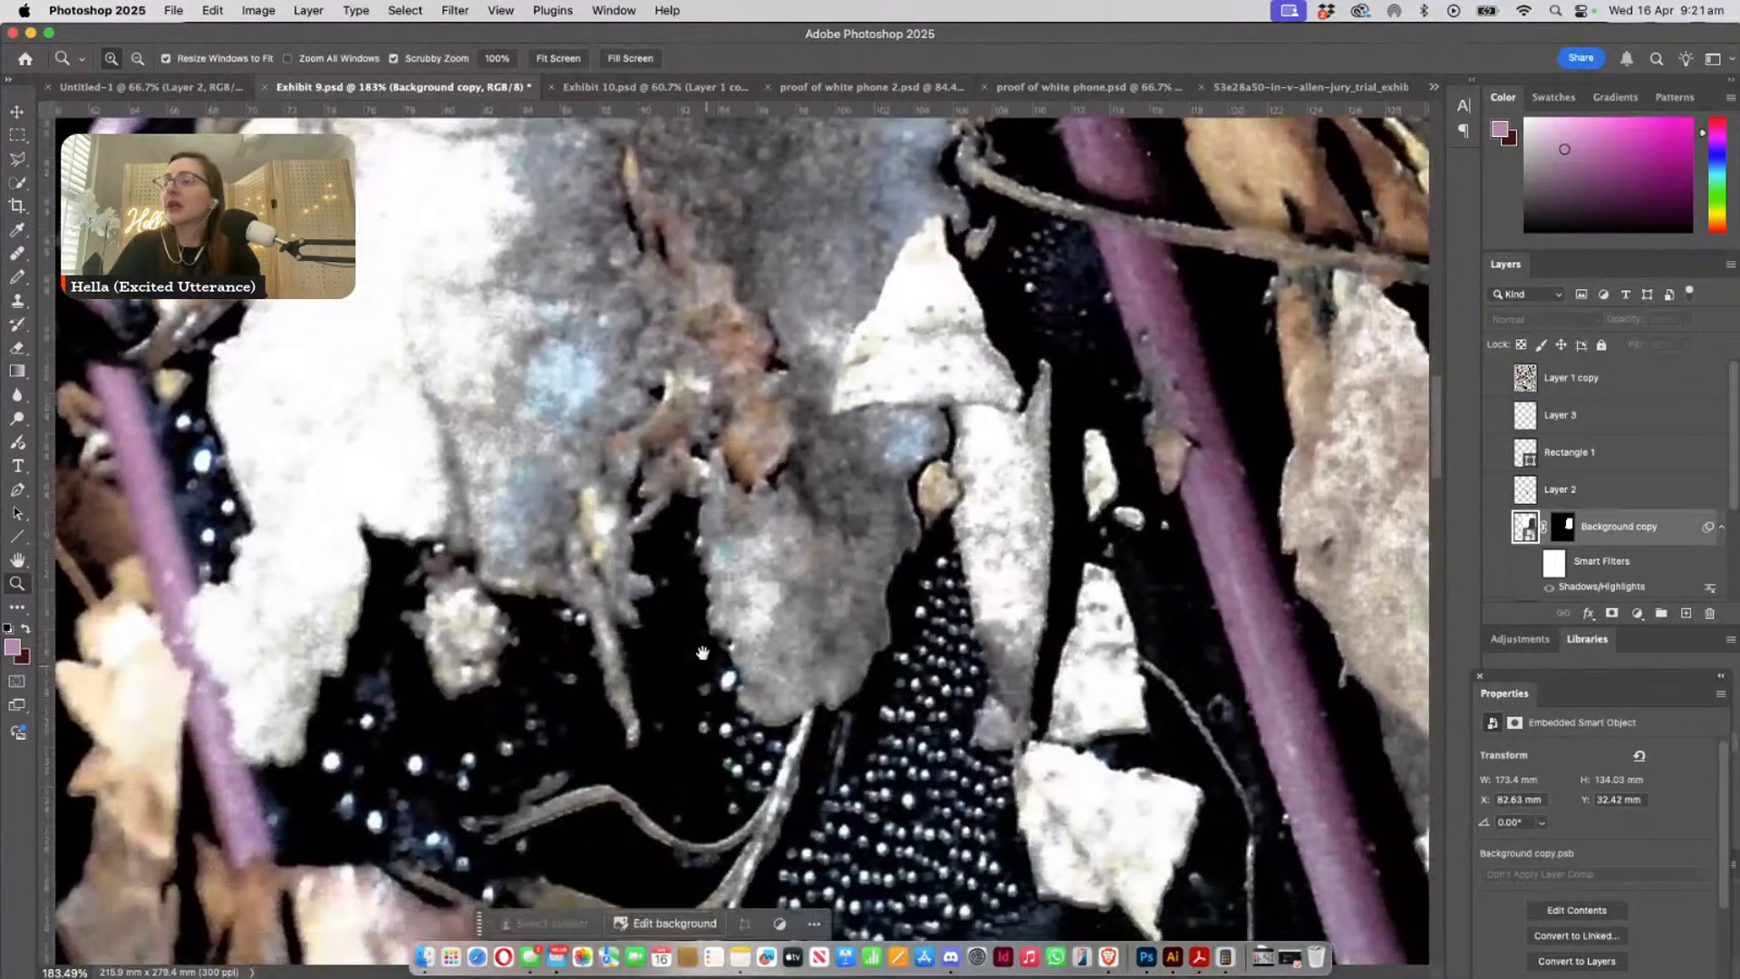
key("super+minus")
key("super+minus")
key("super+minus")
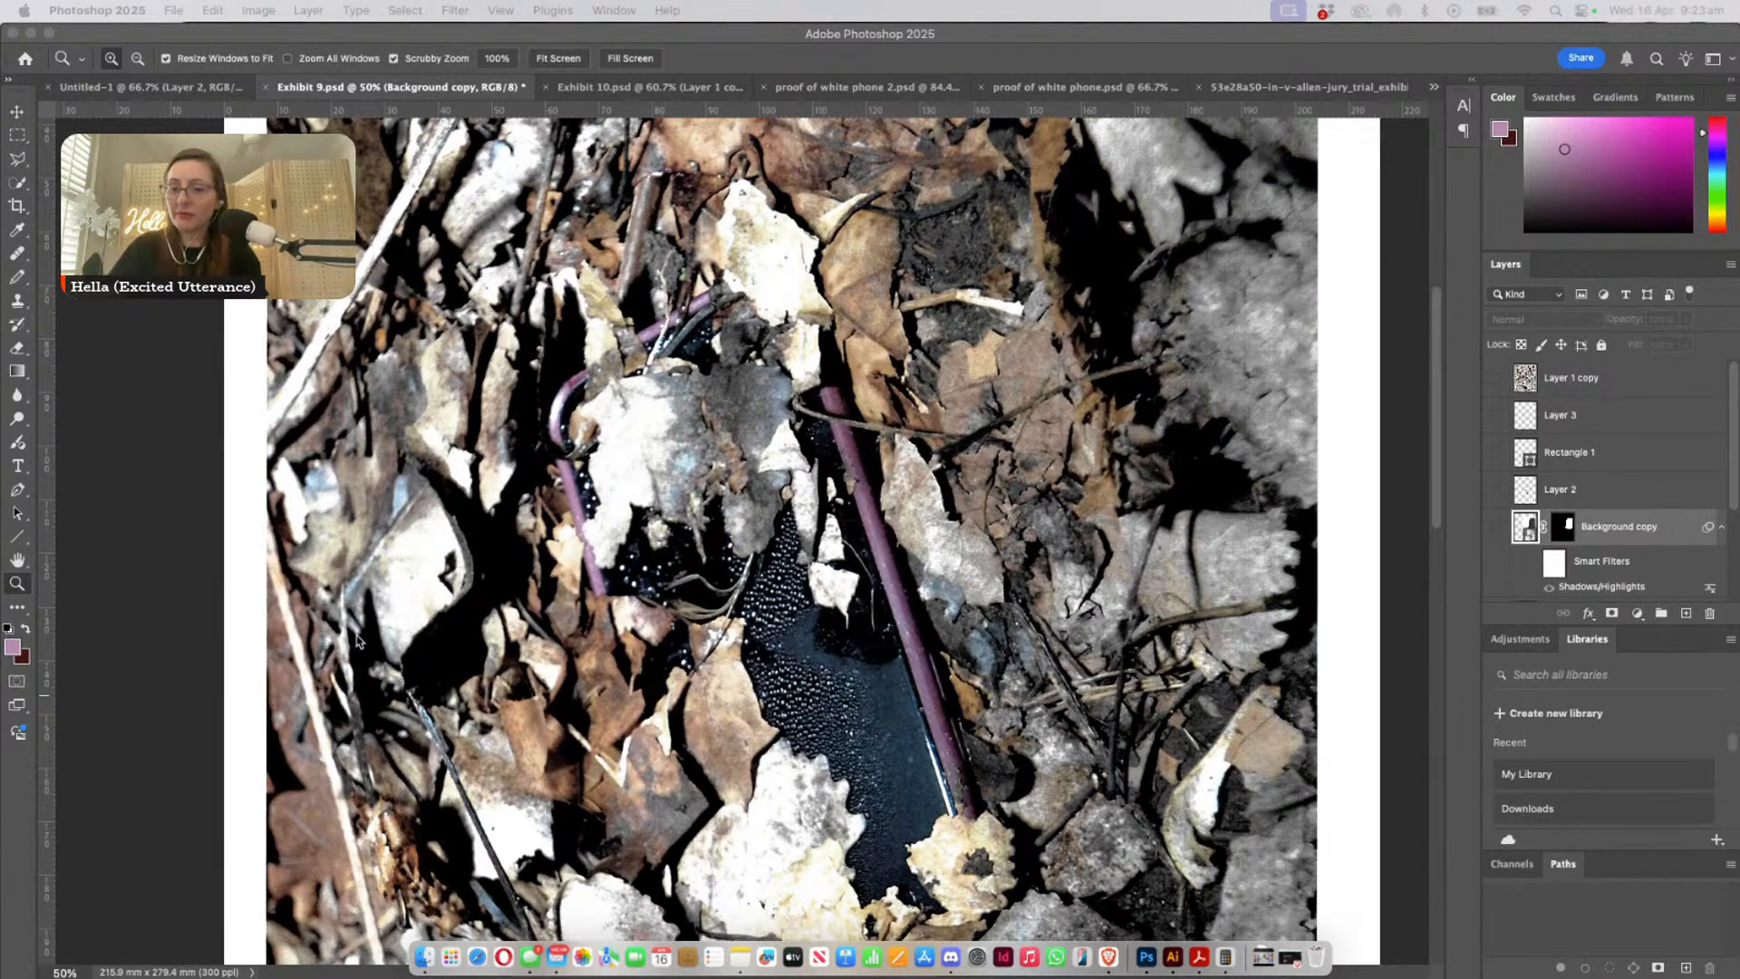
- Show the Background copy layer and move the pasted phone beside the leaf-covered phone, to about X 65 mm, Y 64 mm
left_click(1147, 627)
scroll(1203, 619, "down", 3)
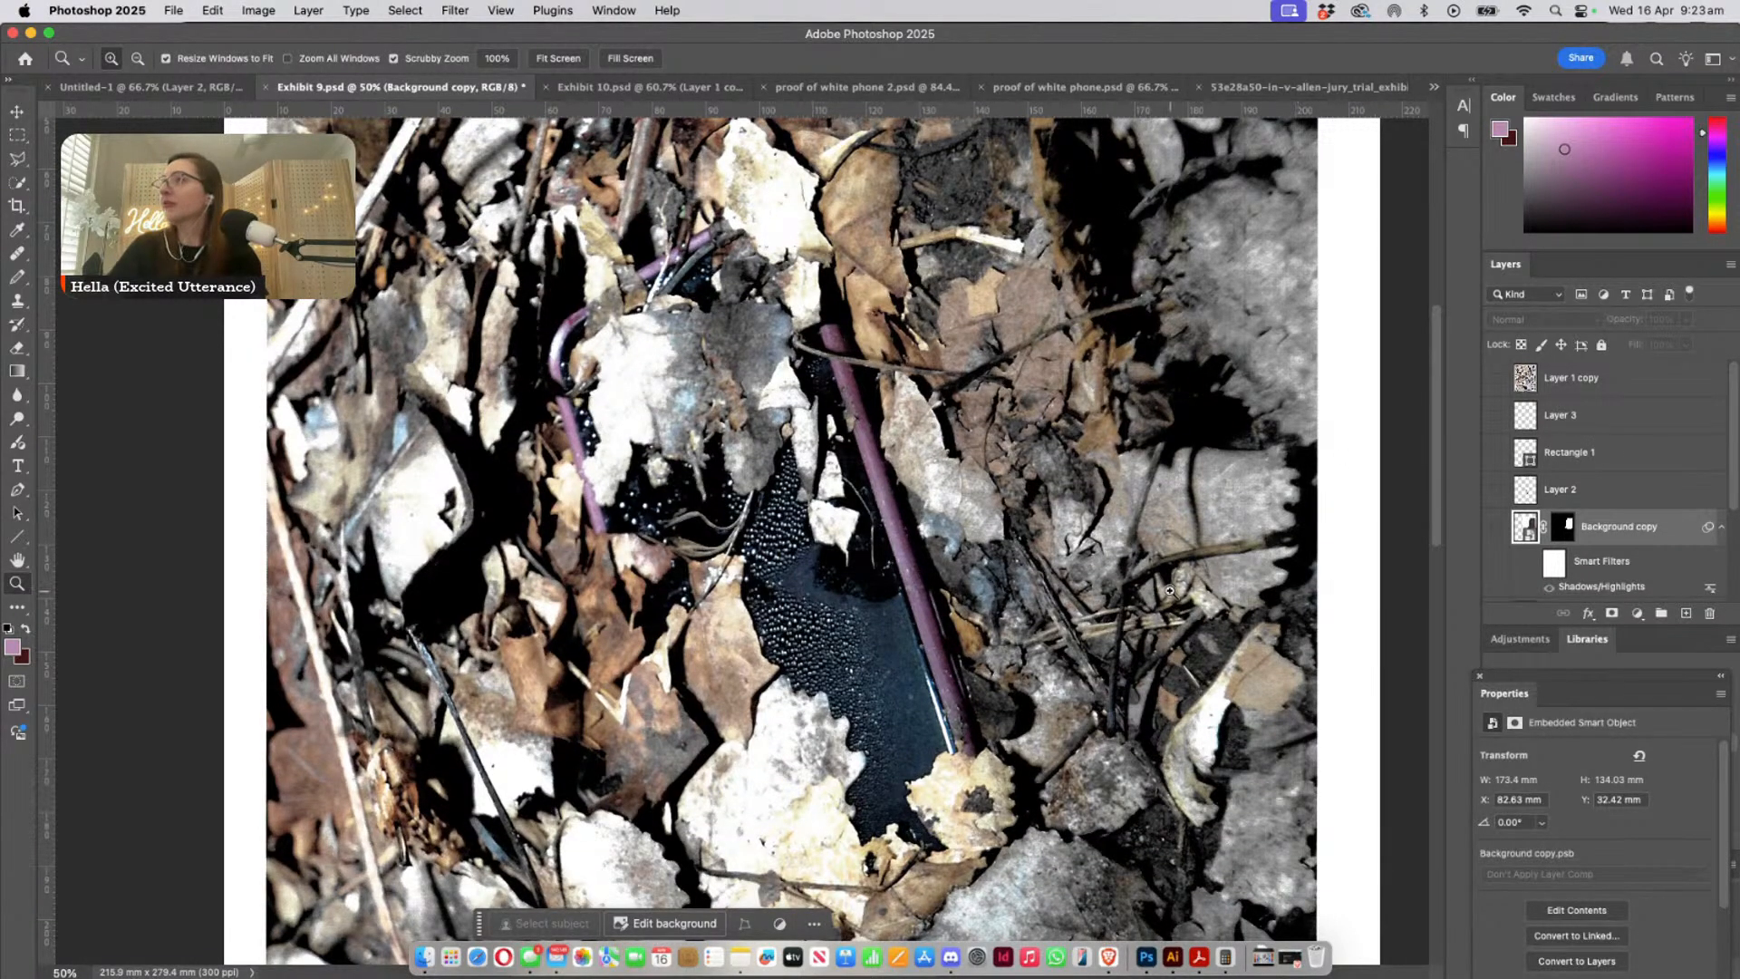
left_click(20, 113)
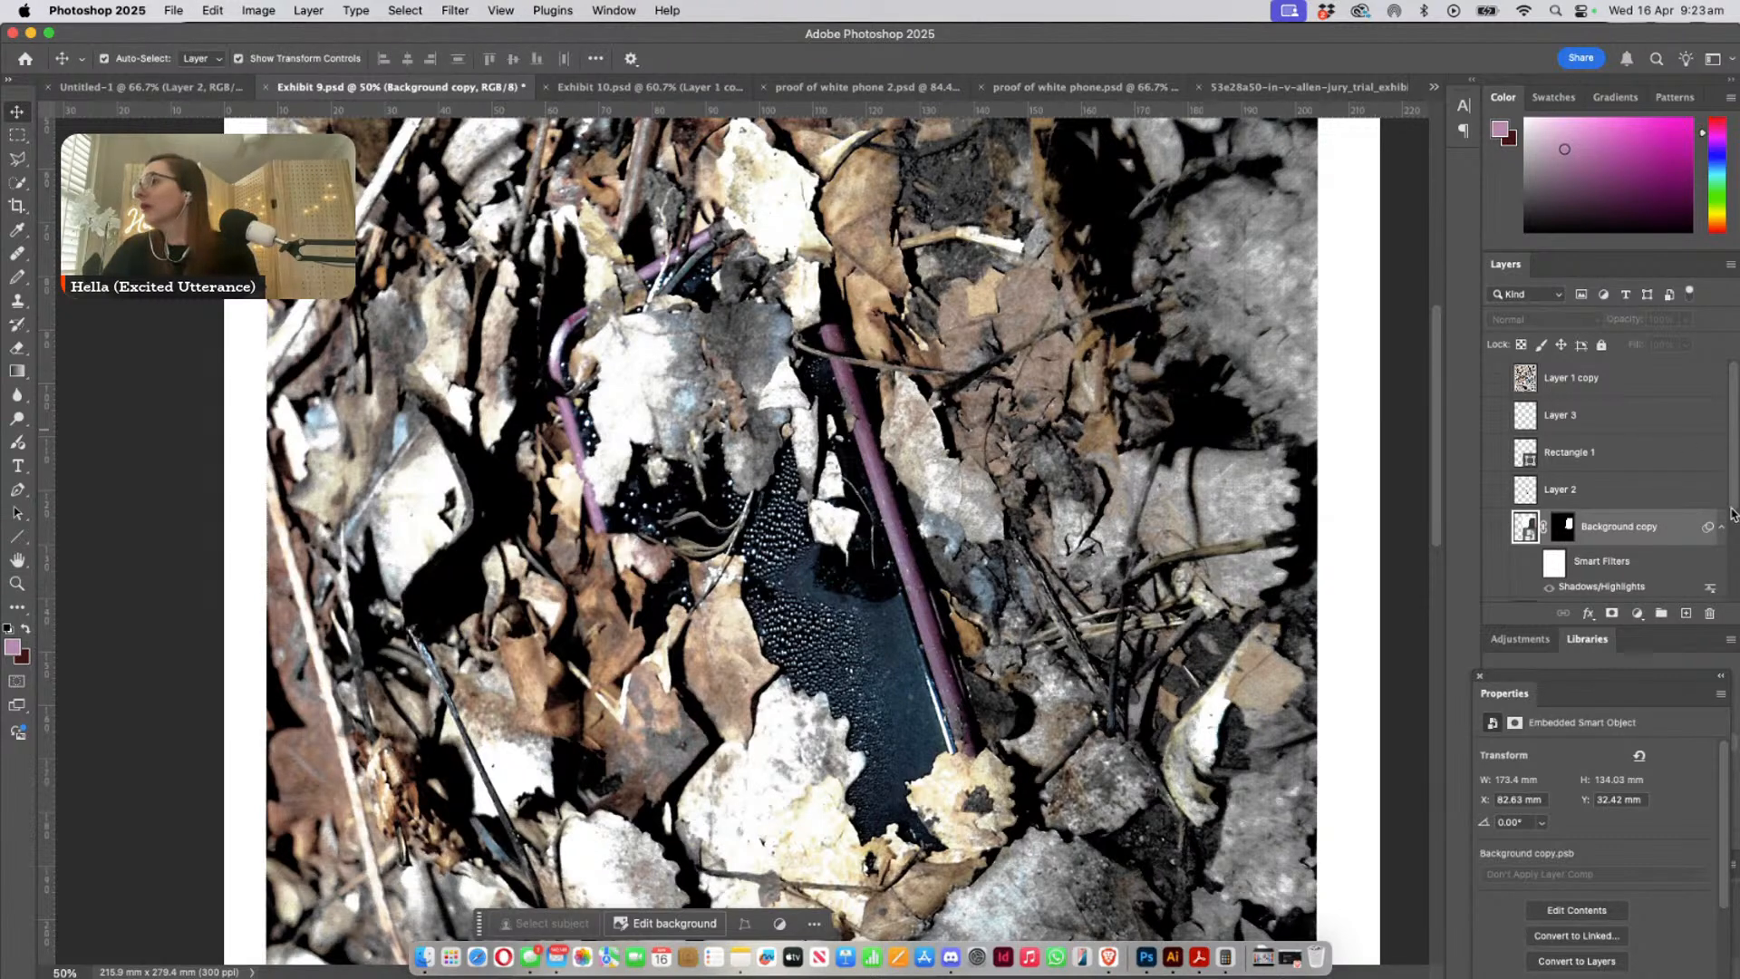
left_click(1498, 531)
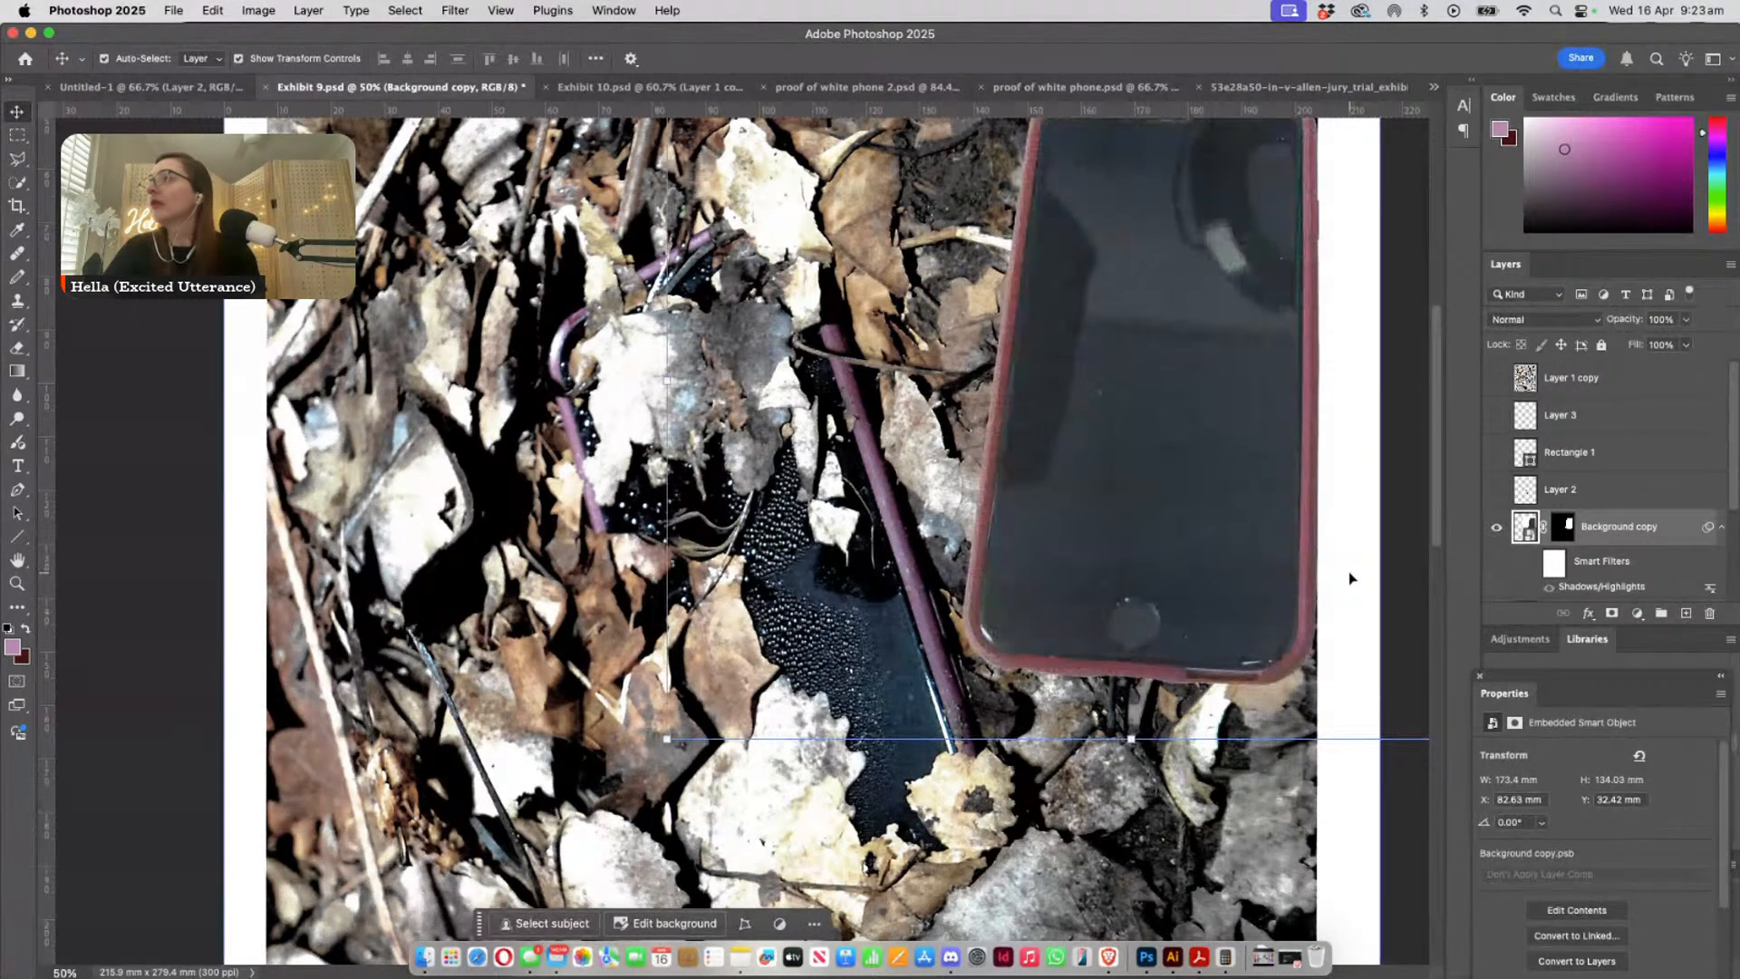
right_click(1125, 427)
left_click(1172, 408)
left_click_drag(1173, 337, 1075, 518)
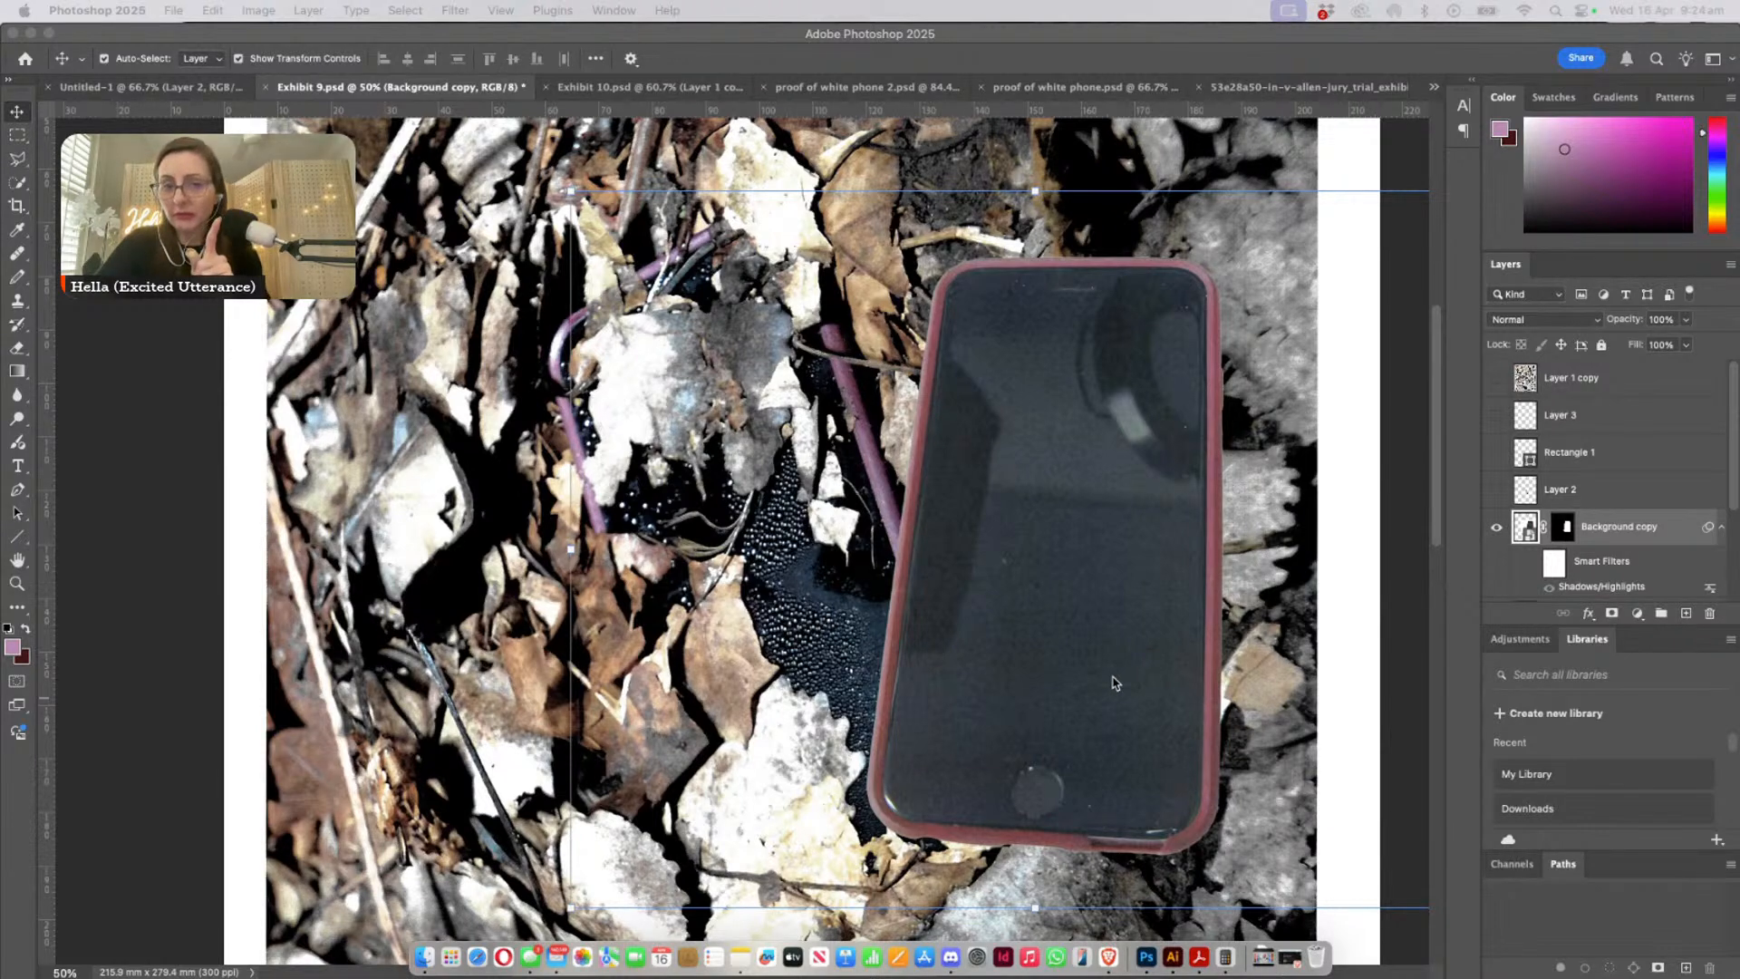
- Examine the rounded lower corner and bottom edge of the pasted phone's red case close up
left_click(18, 581)
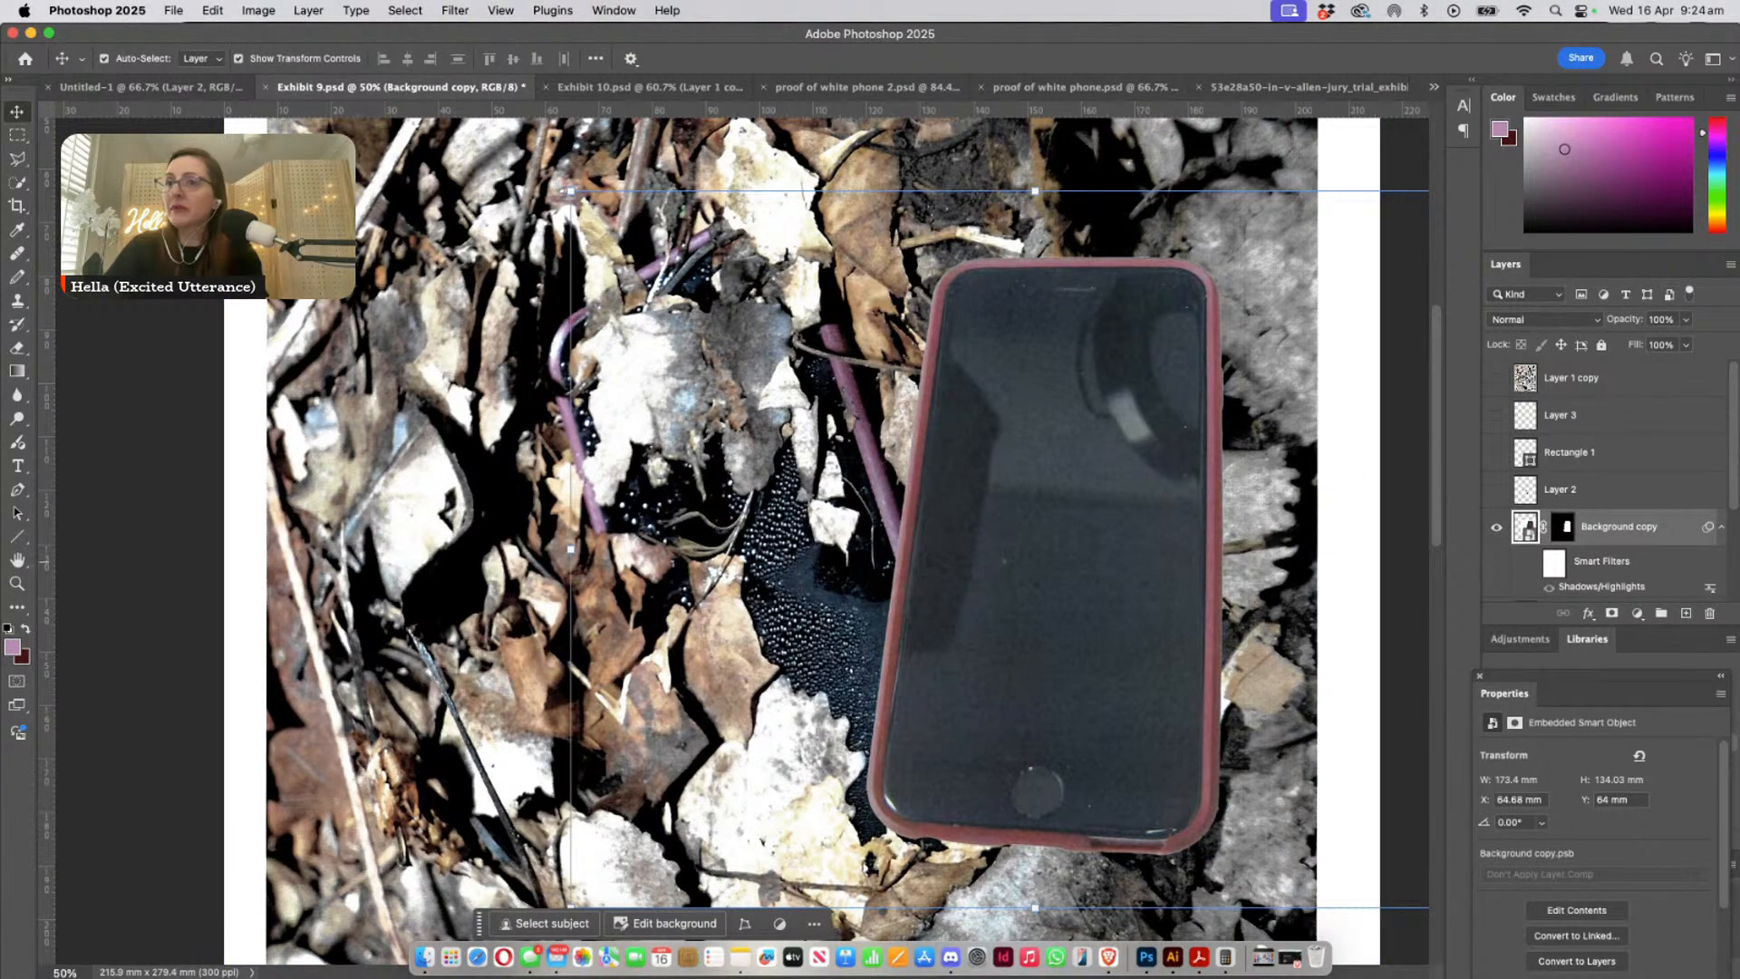
left_click(14, 584)
left_click_drag(914, 826, 946, 660)
left_click_drag(748, 651, 825, 720)
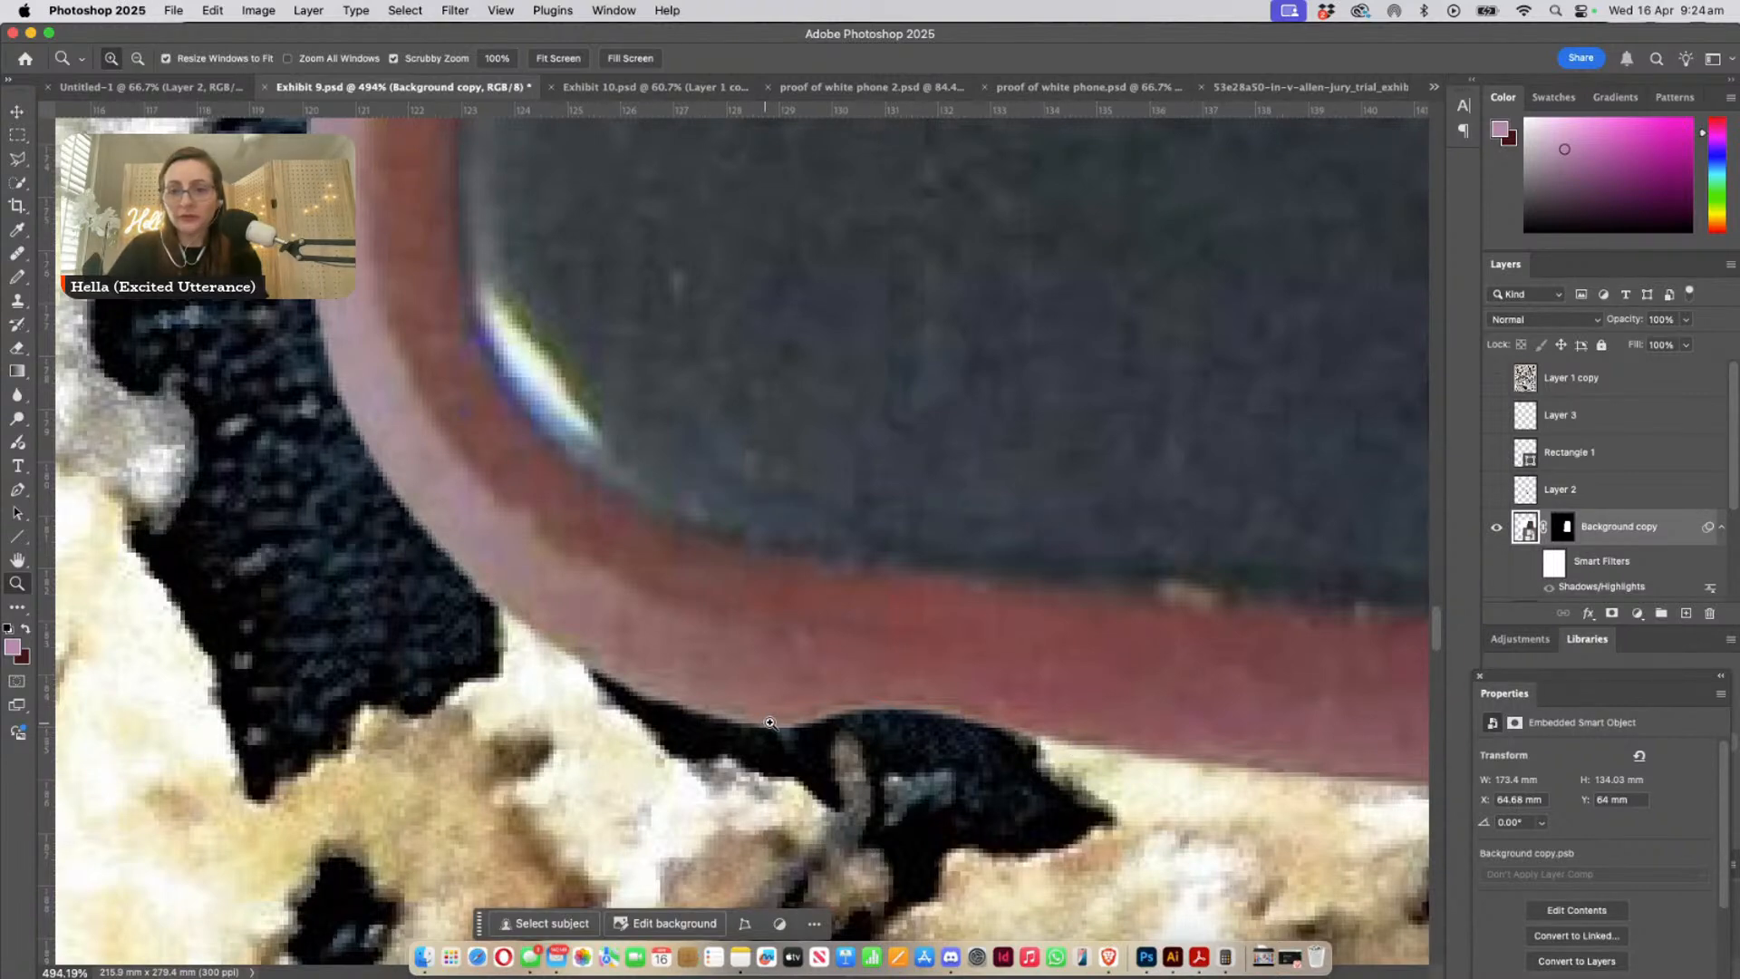
scroll(1078, 748, "right", 8)
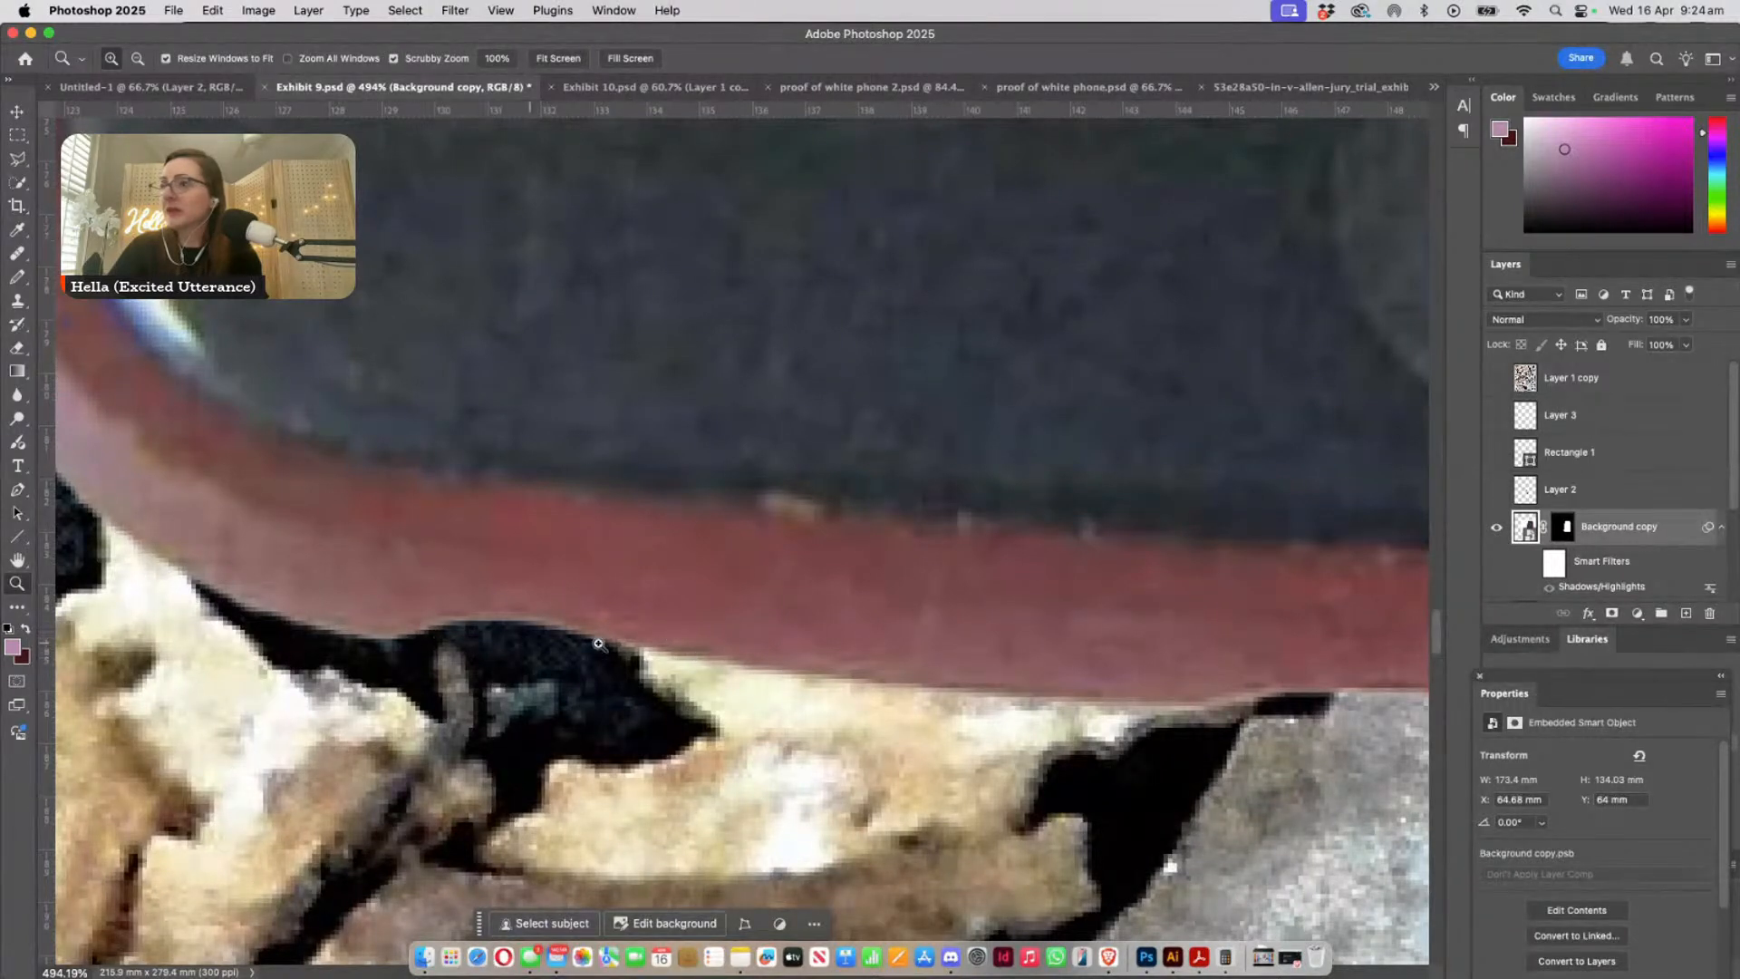
left_click_drag(758, 643, 524, 588)
left_click_drag(632, 608, 960, 638)
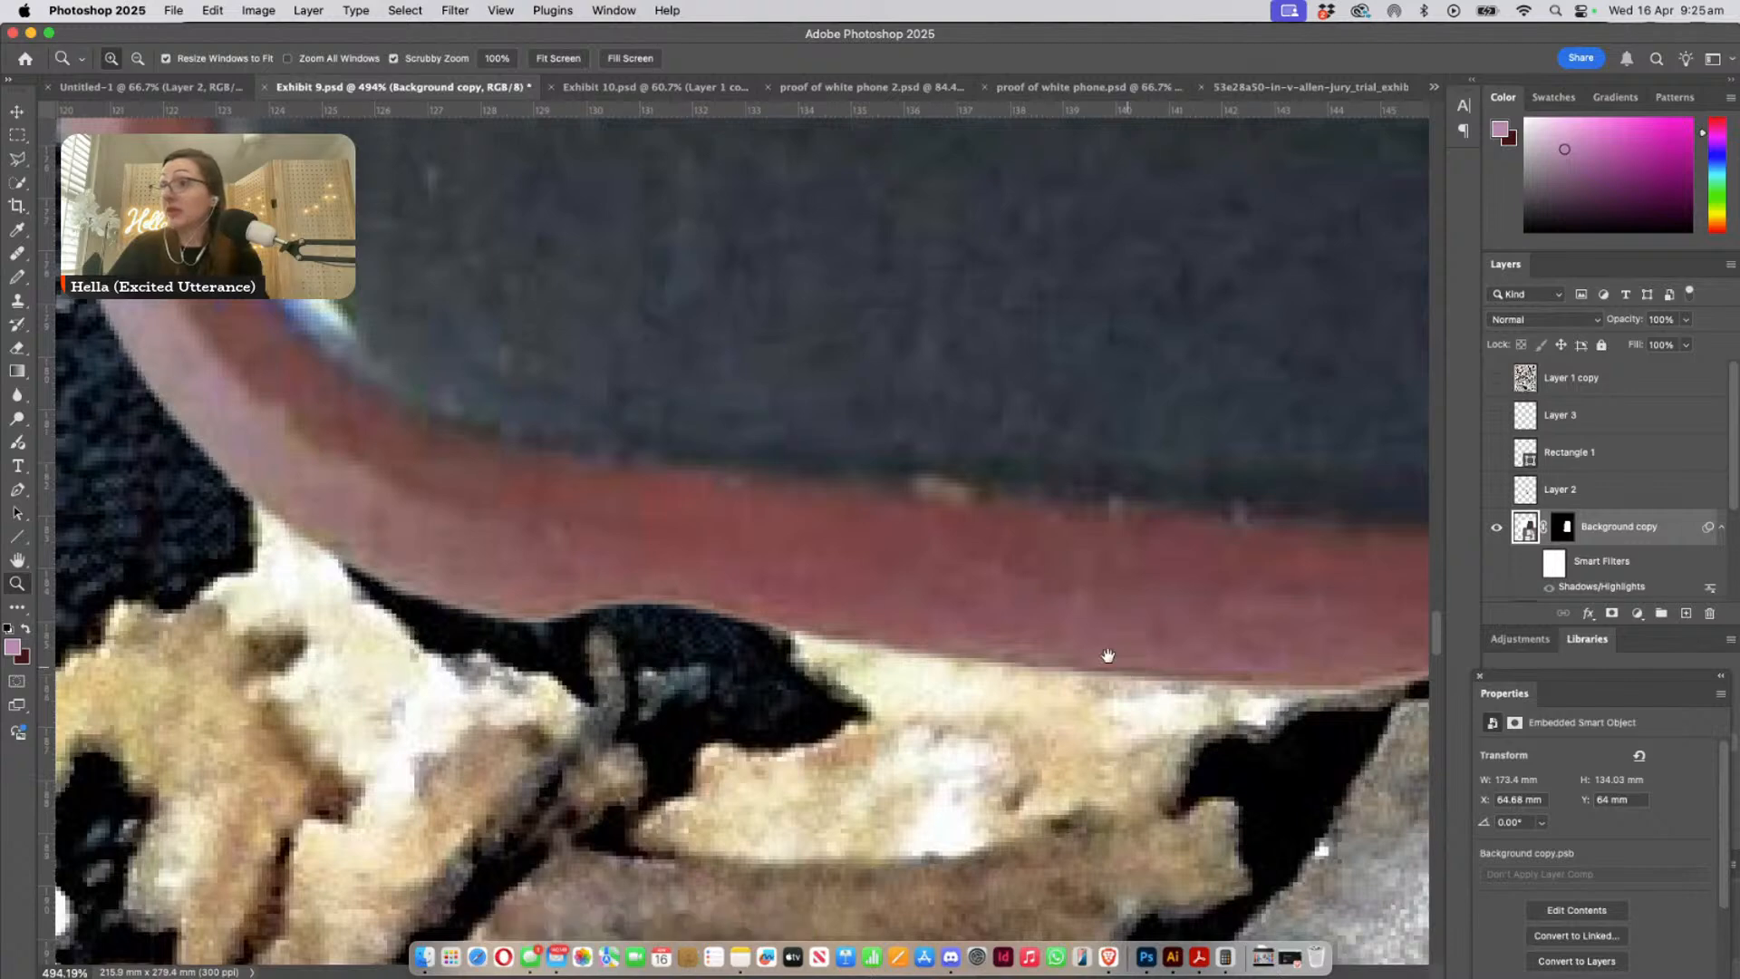
left_click_drag(1111, 652, 1234, 724)
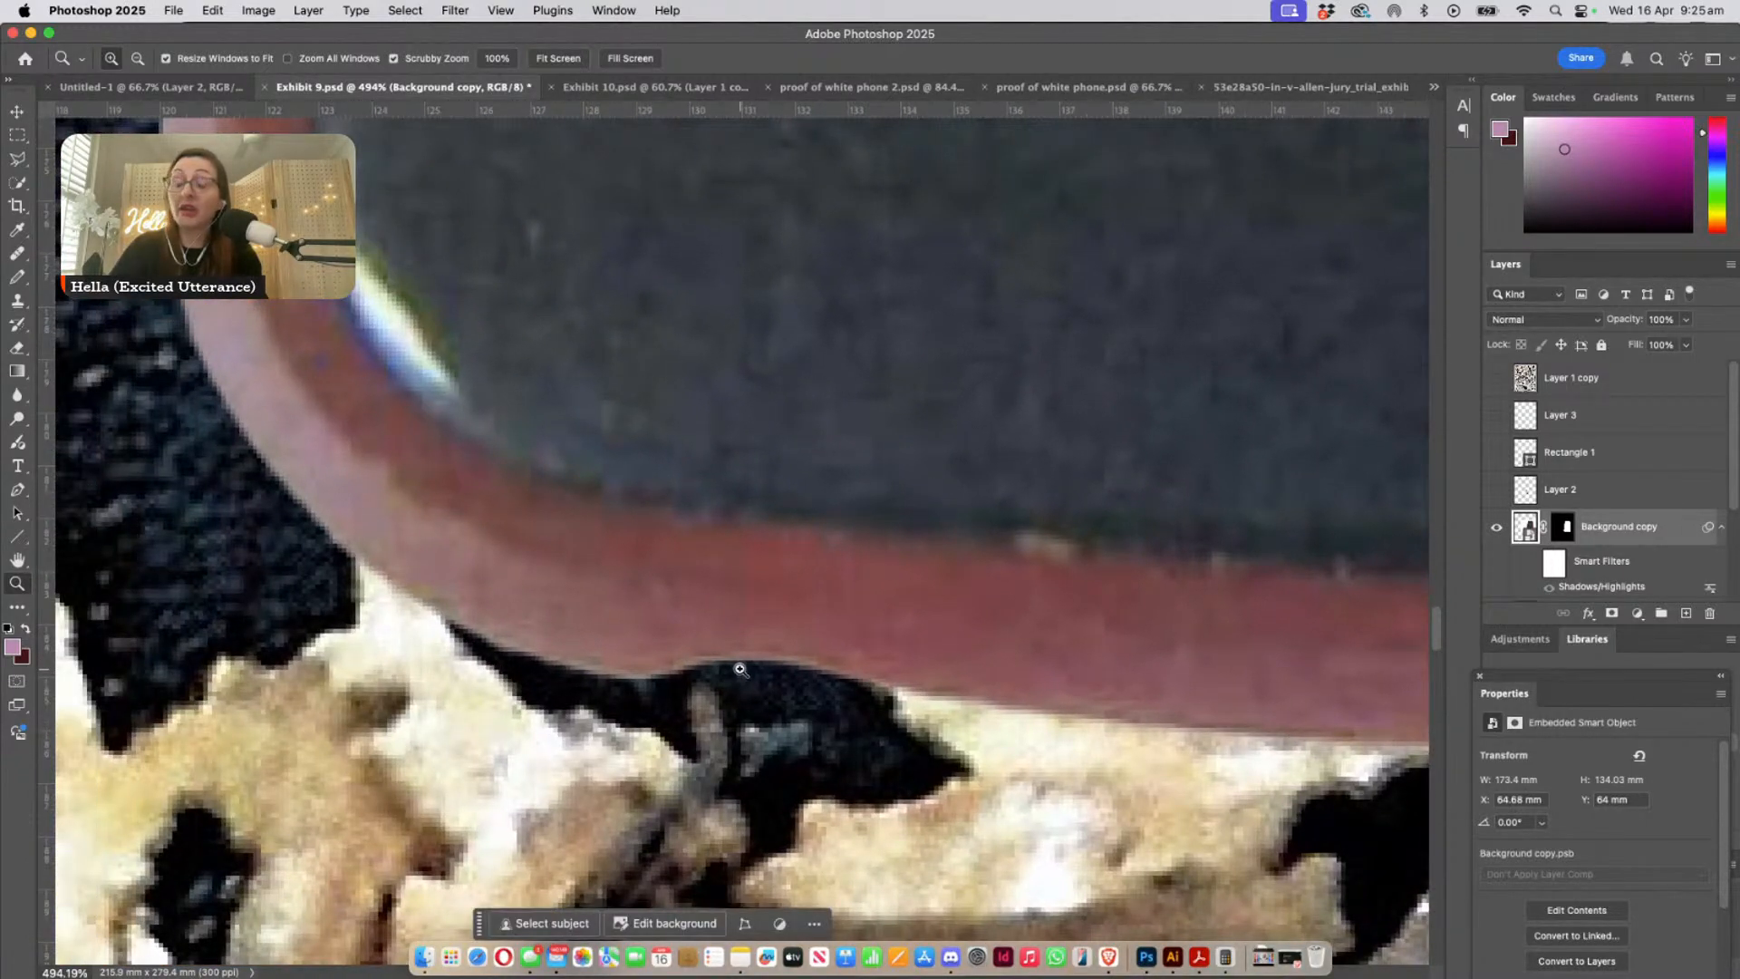
key("super+minus")
key("super+minus")
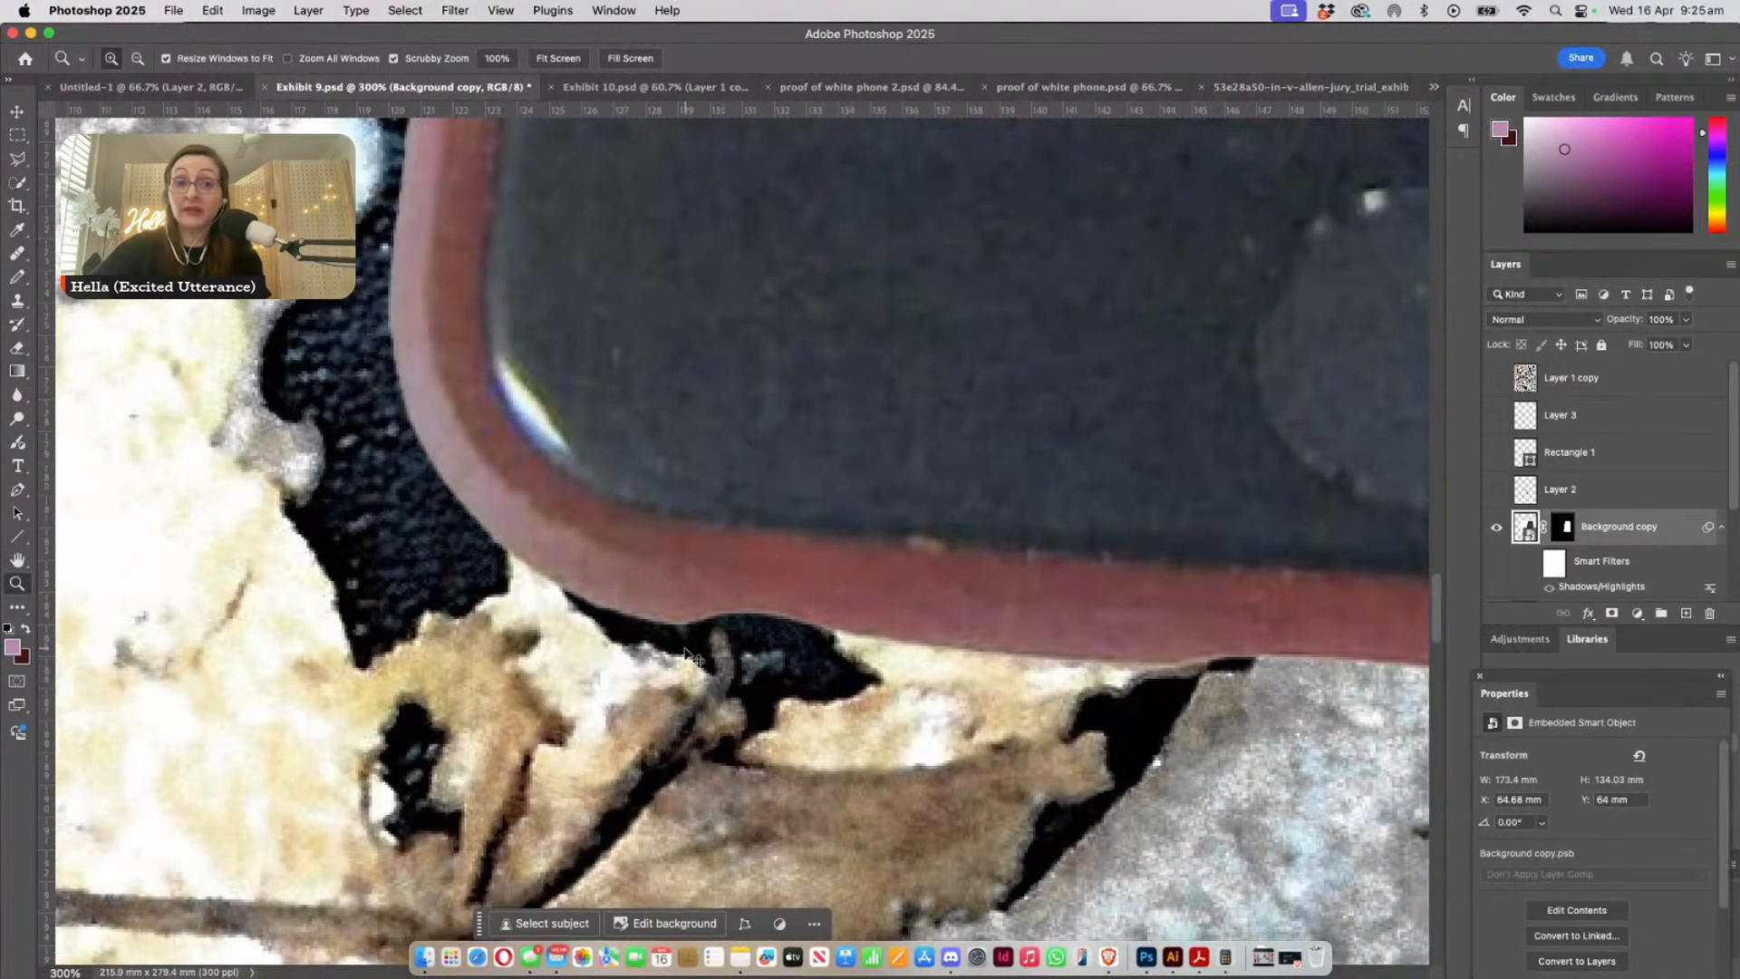
key("super+minus")
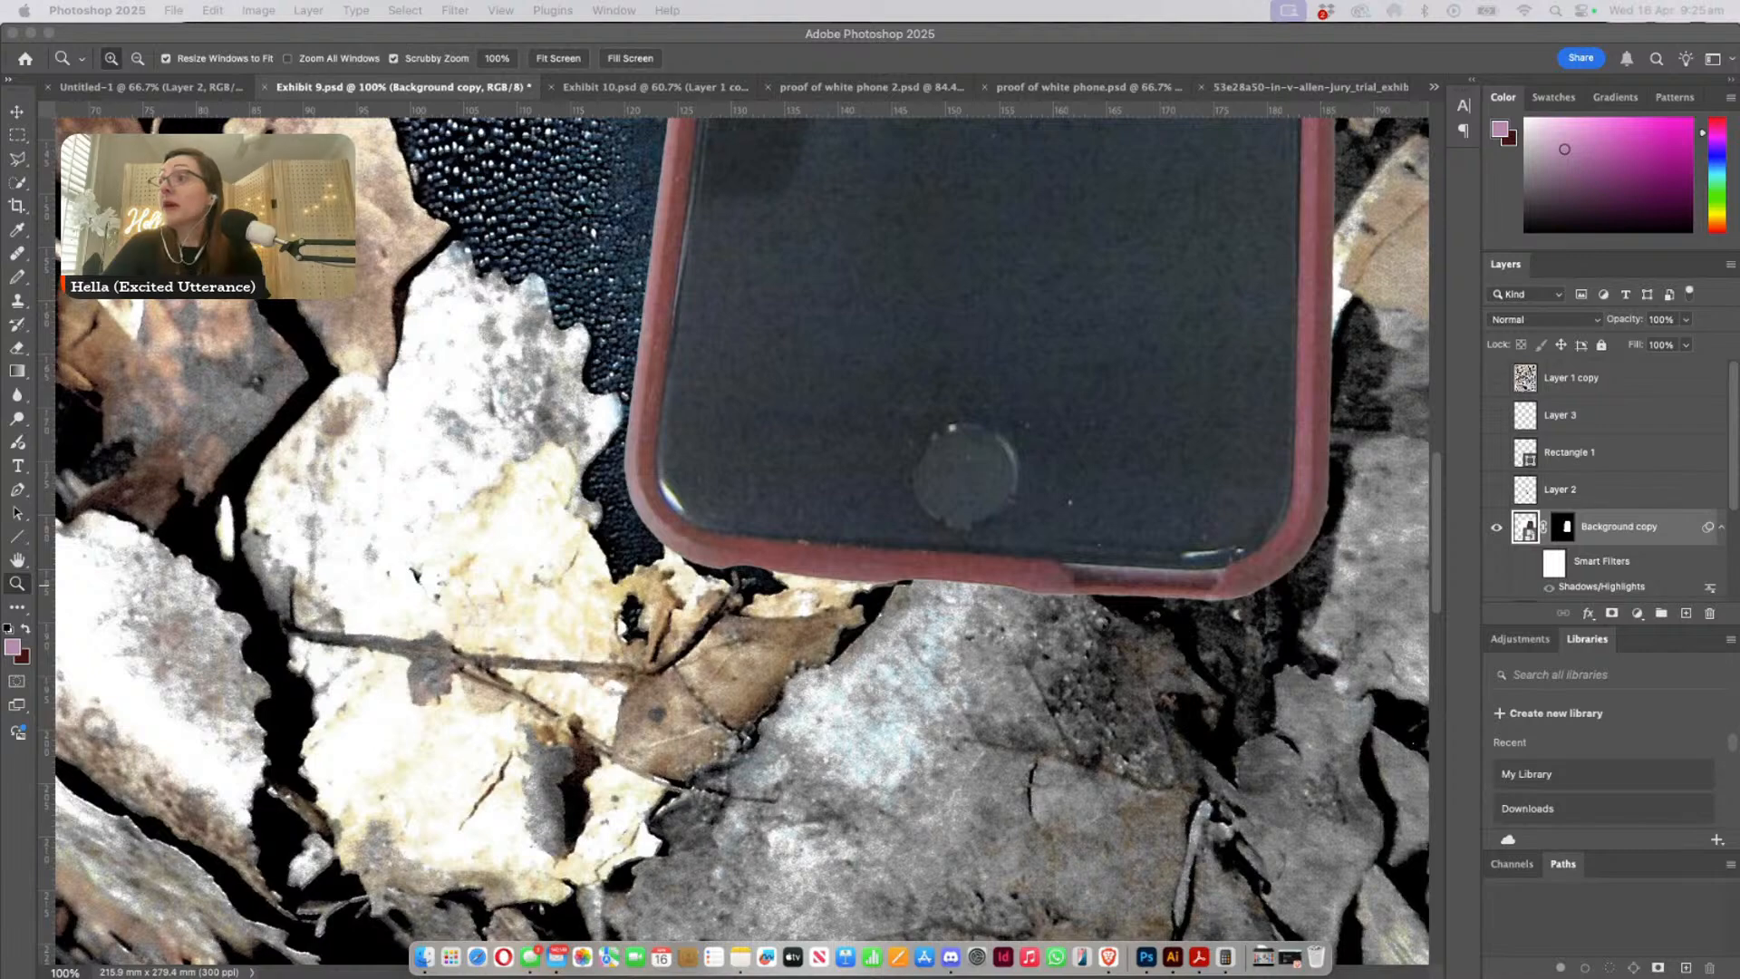
- Recheck the case's bottom edge close up where it meets the leaves, and compare the whole pasted phone with the leaf-covered one
left_click(764, 569)
scroll(743, 546, "up", 3)
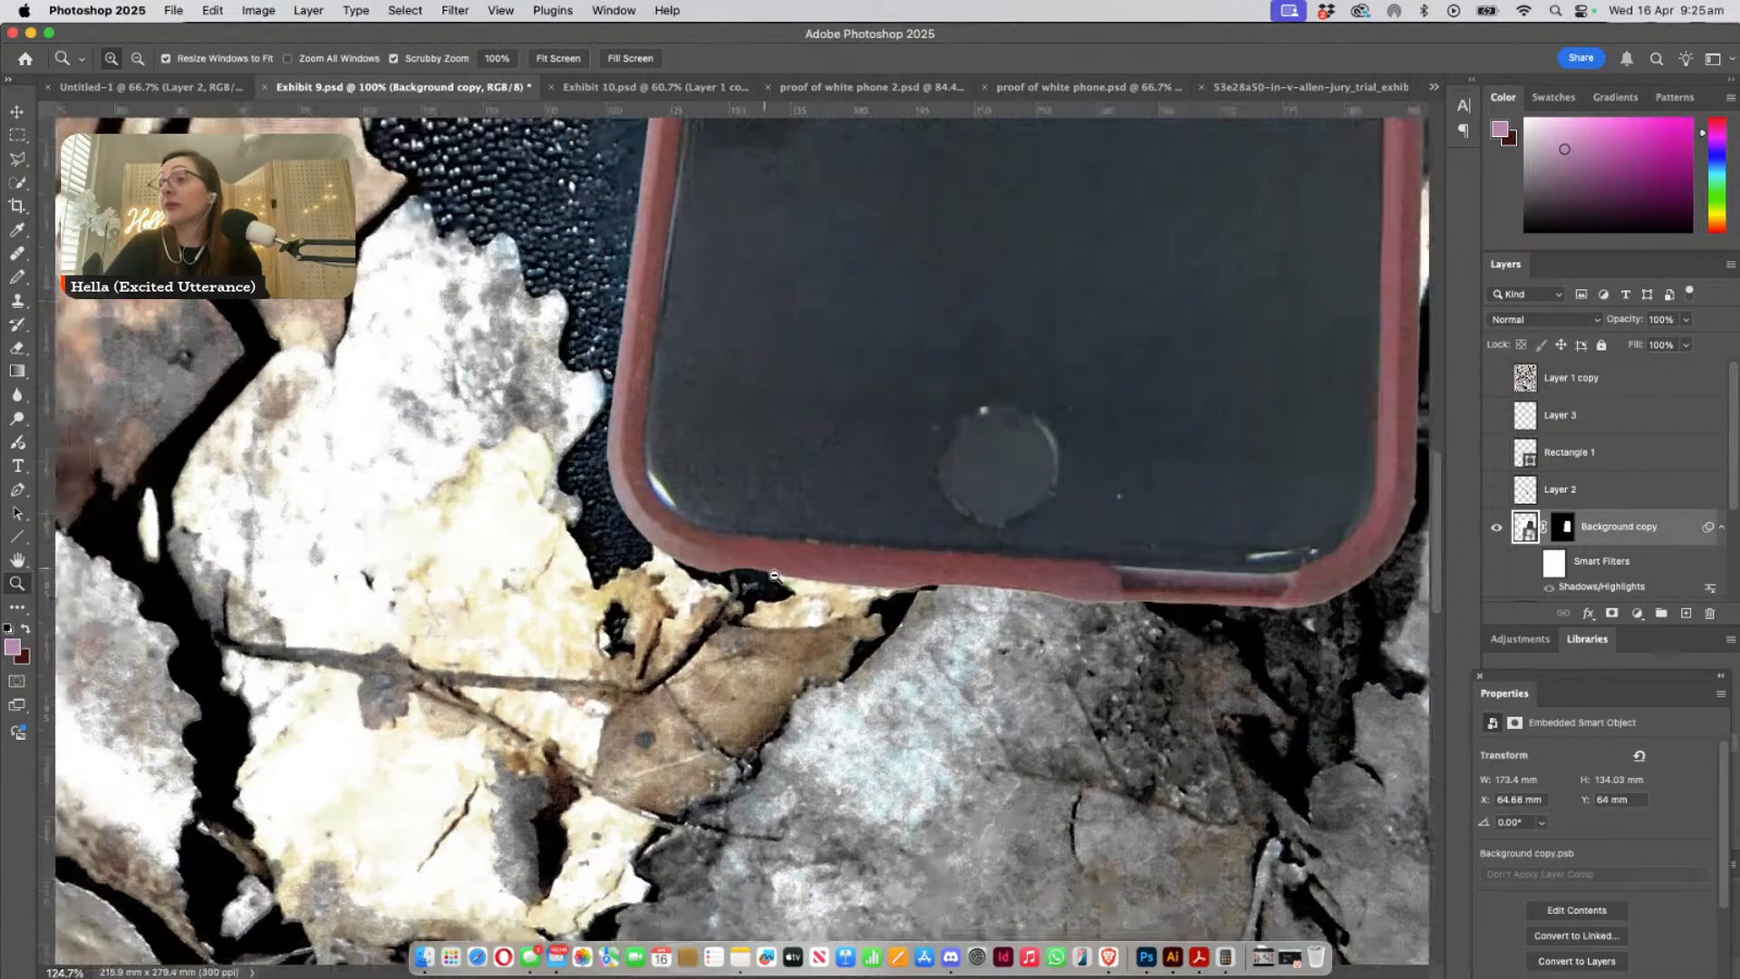
scroll(774, 575, "up", 5)
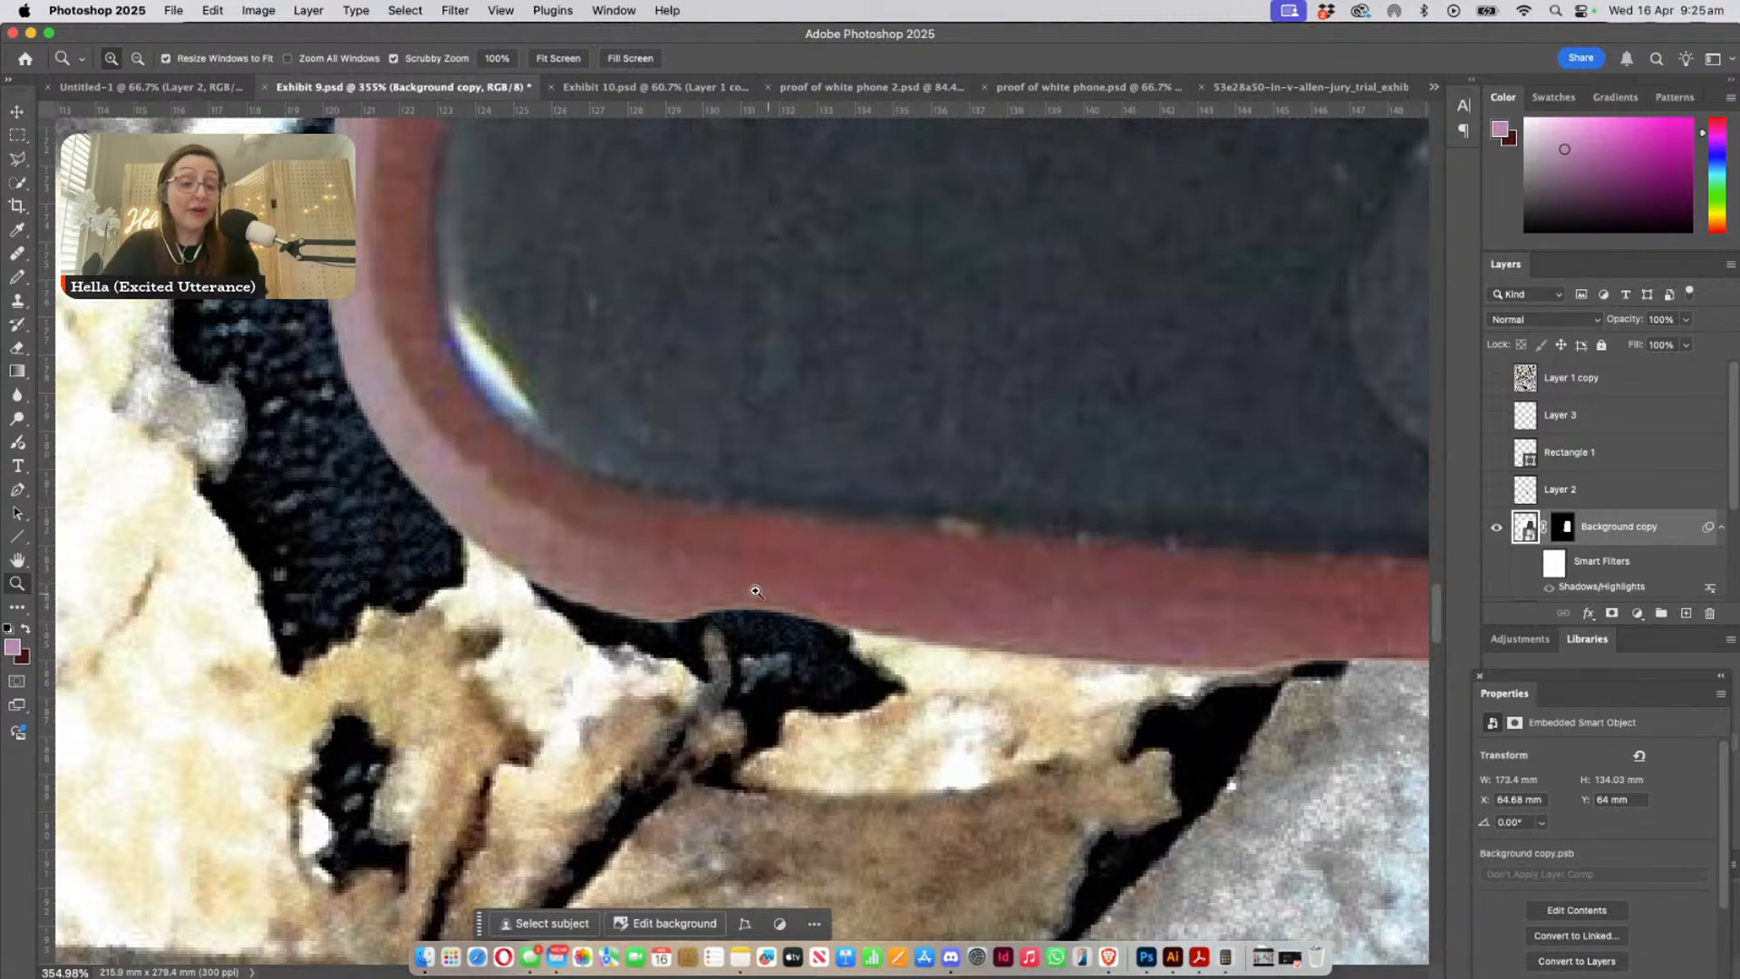
left_click(693, 582, "alt")
left_click(682, 582, "alt")
left_click(659, 579, "alt")
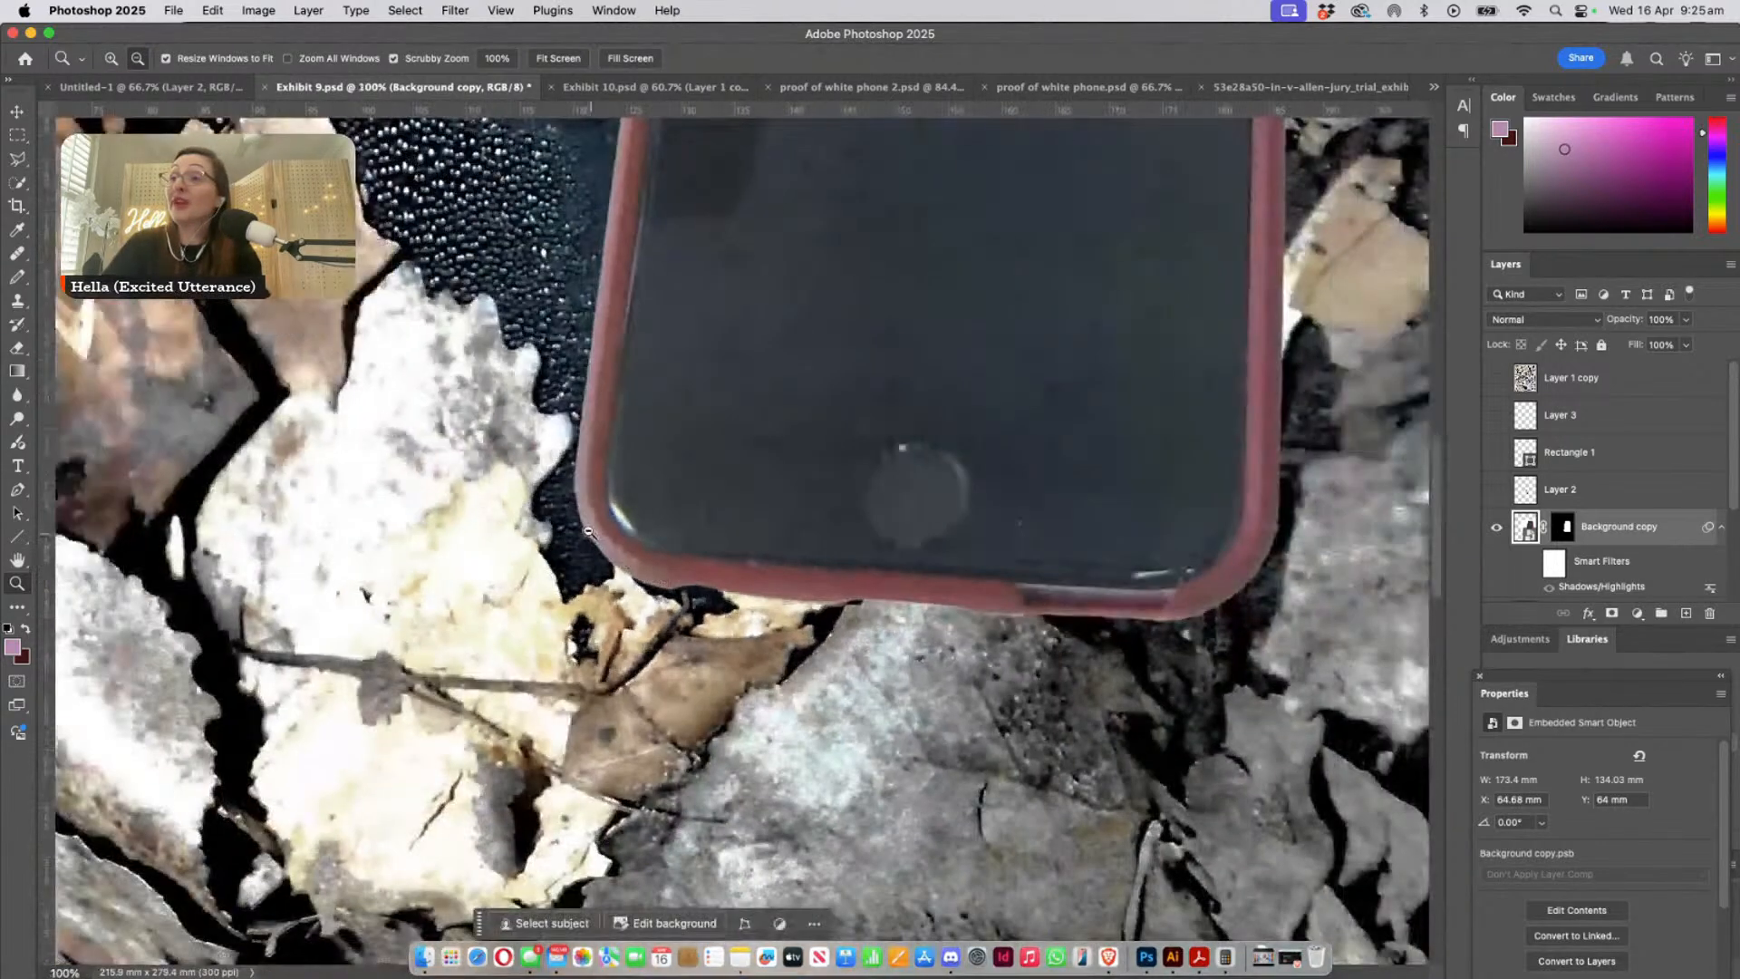
left_click(588, 532, "alt")
left_click(576, 480, "alt")
scroll(491, 319, "up", 2)
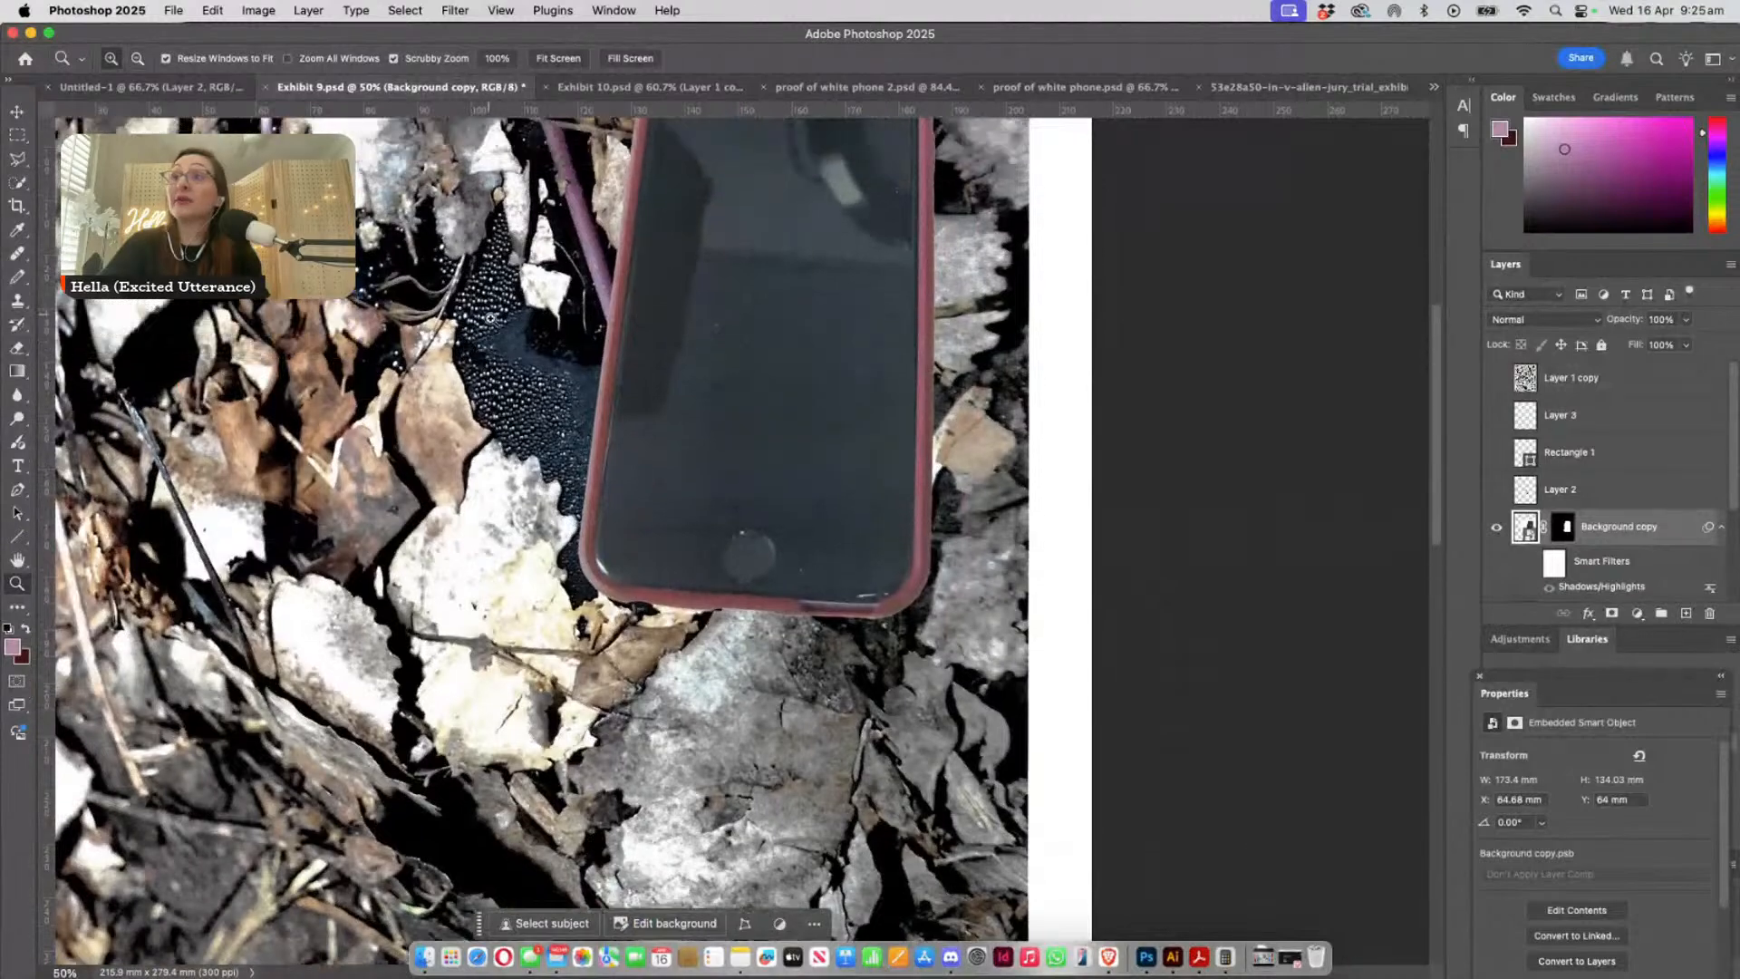
scroll(490, 318, "up", 4)
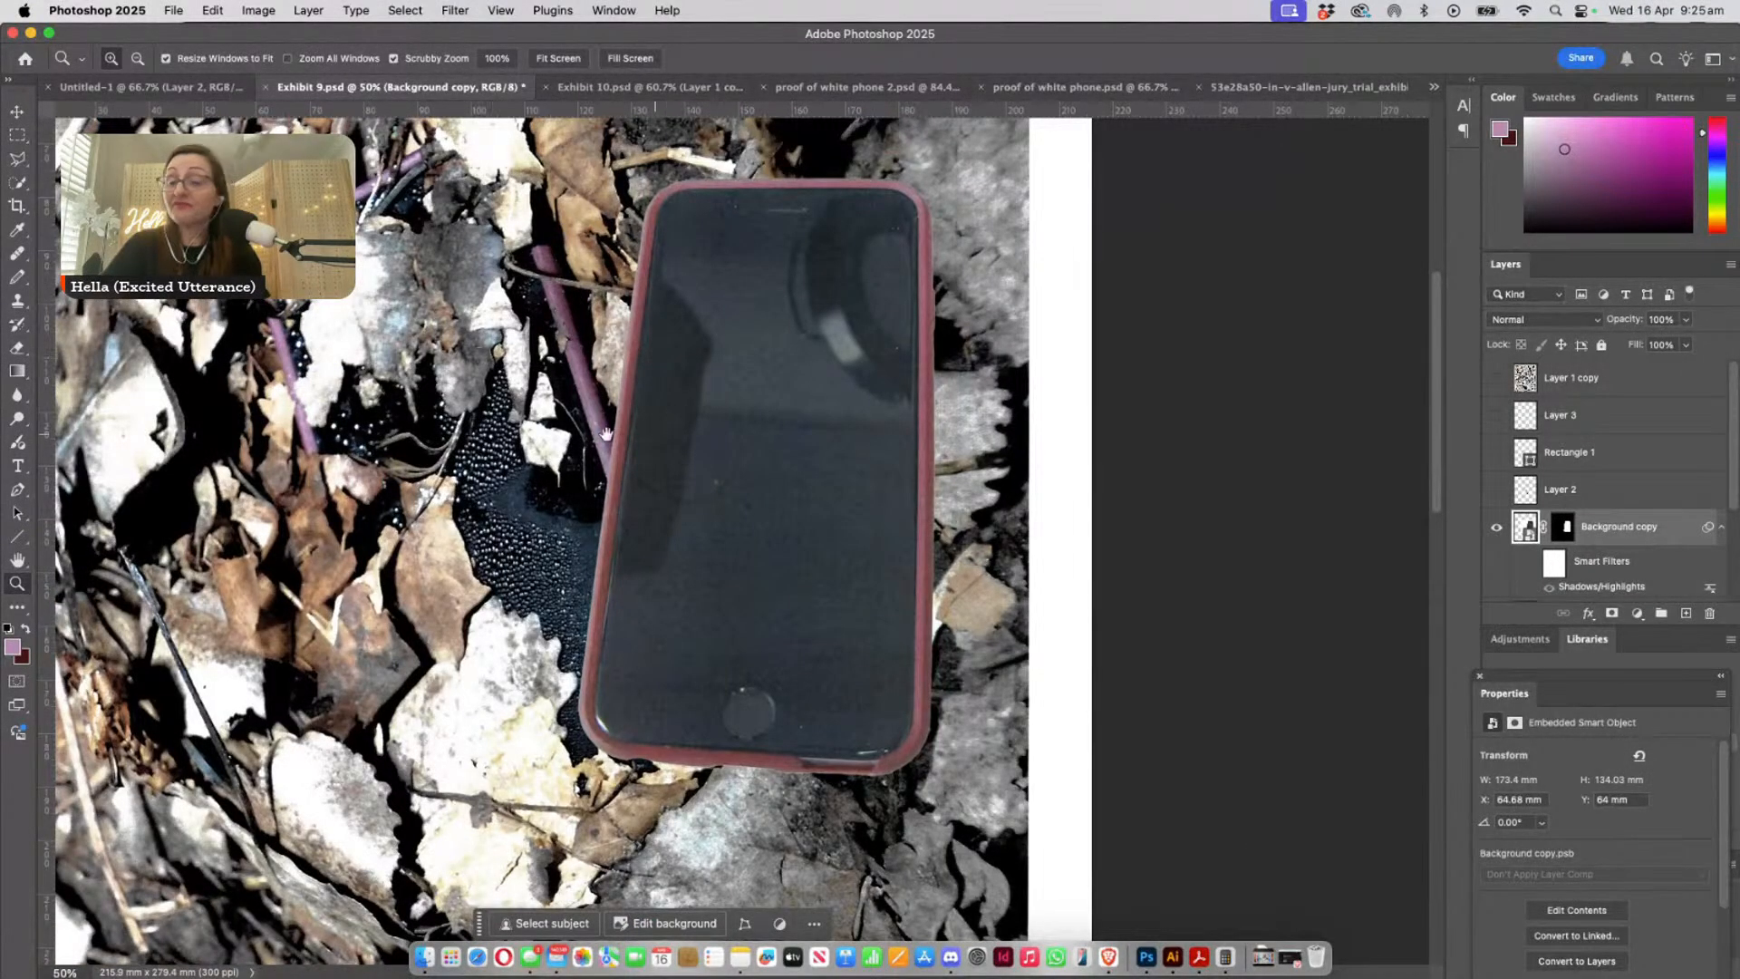
scroll(605, 433, "left", 5)
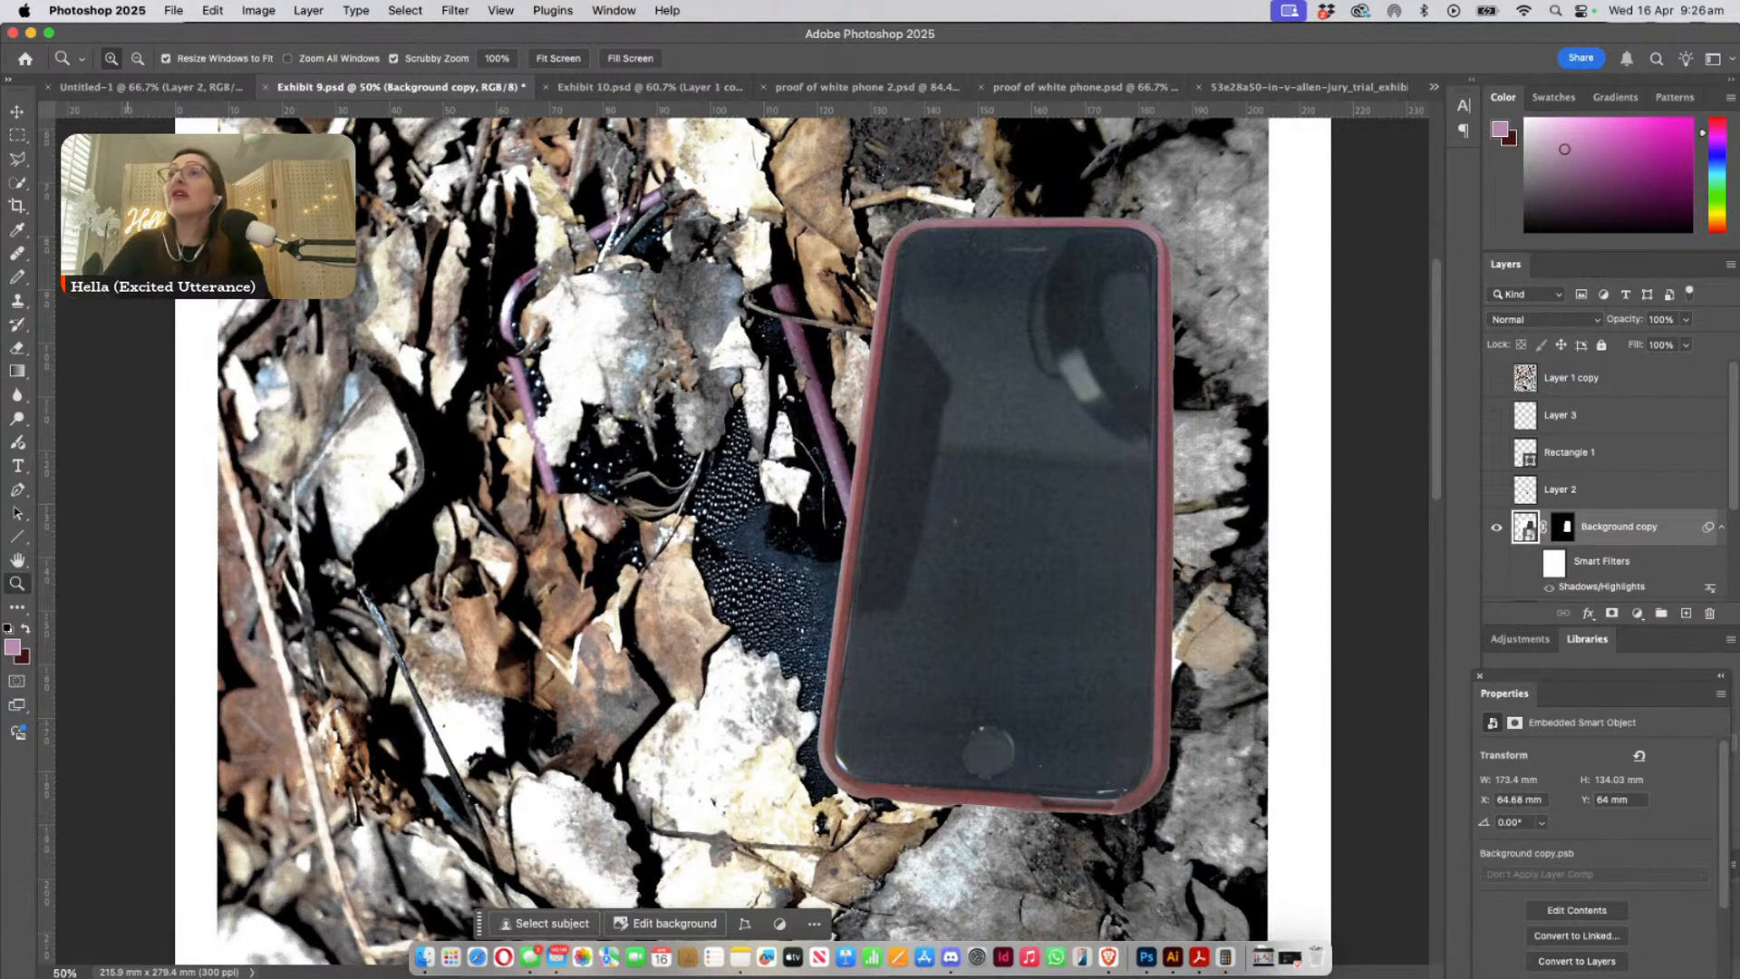
- Move the pasted phone over the leaf-covered phone and rotate it about 155.5° with Free Transform
left_click(16, 112)
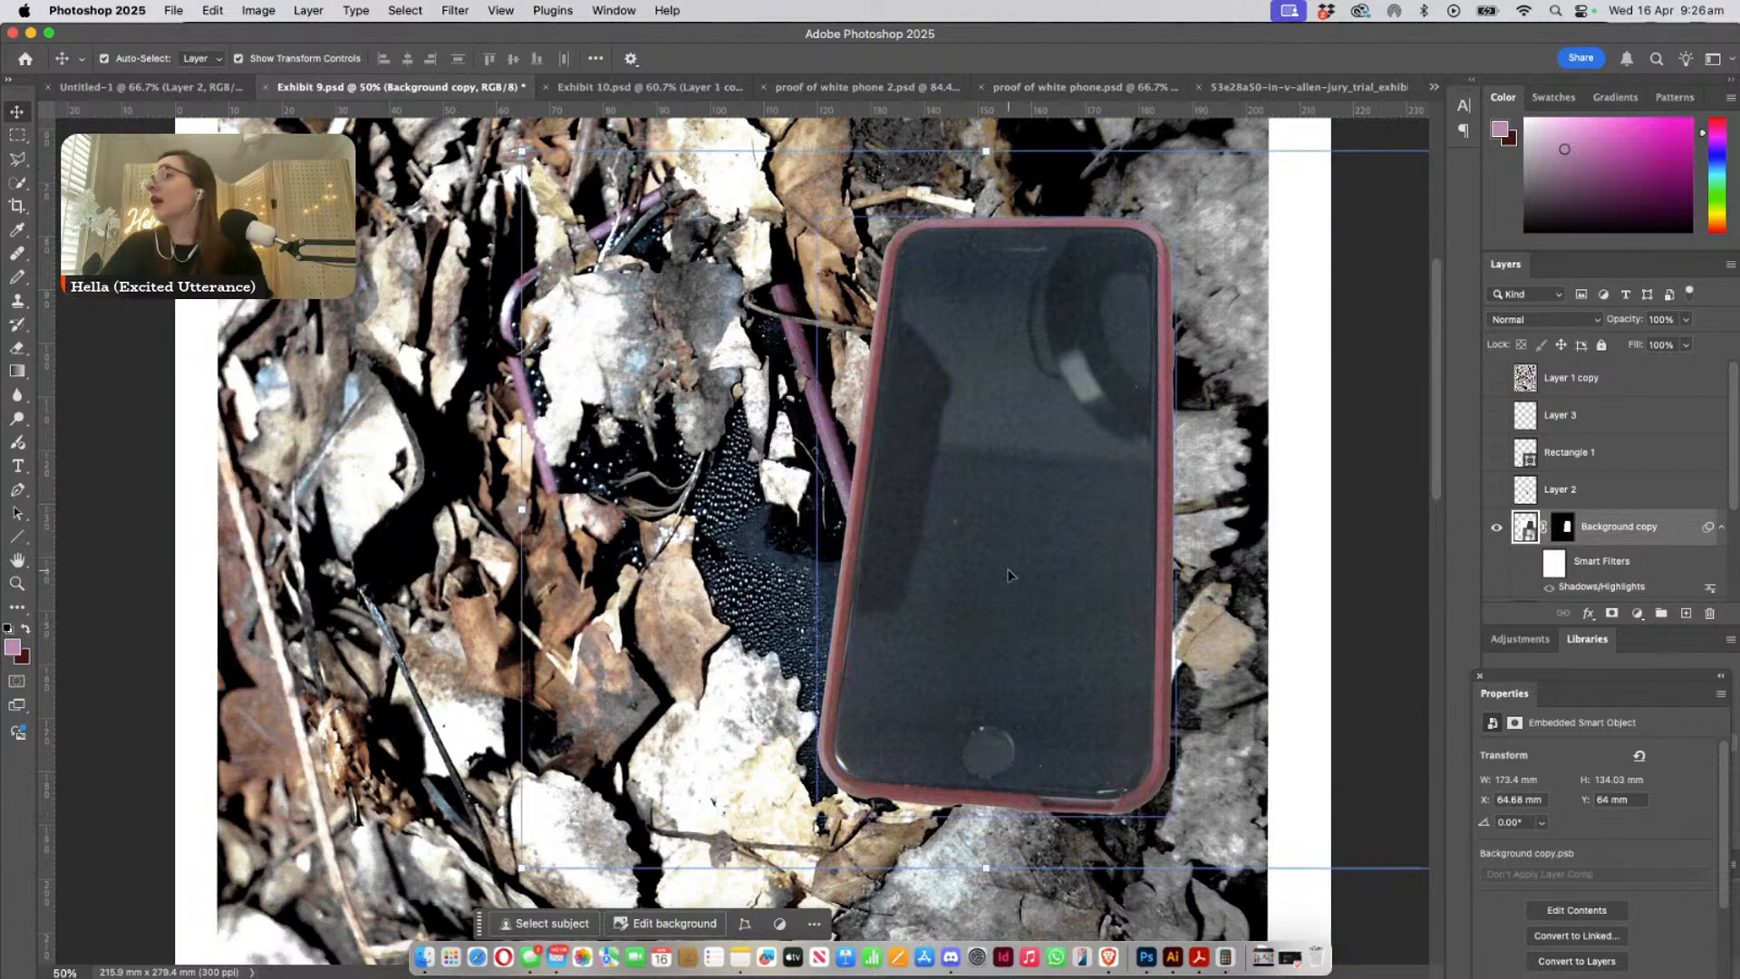
left_click_drag(1056, 615, 863, 618)
key("super+minus")
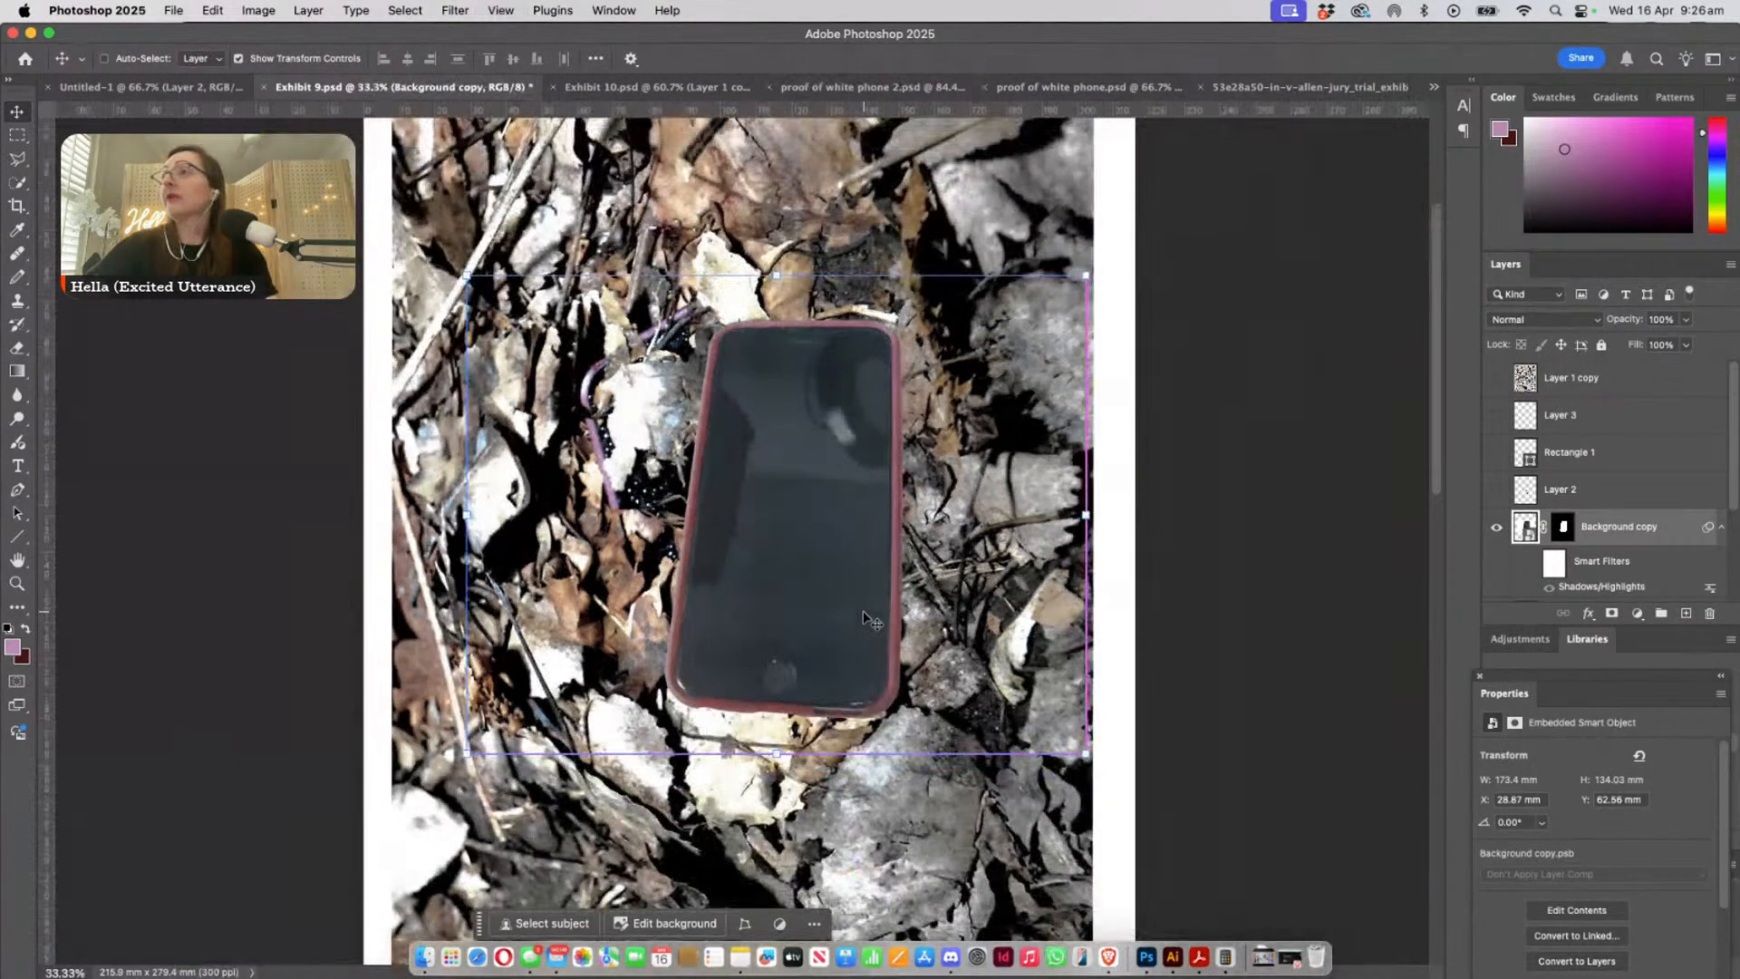
key("super+t")
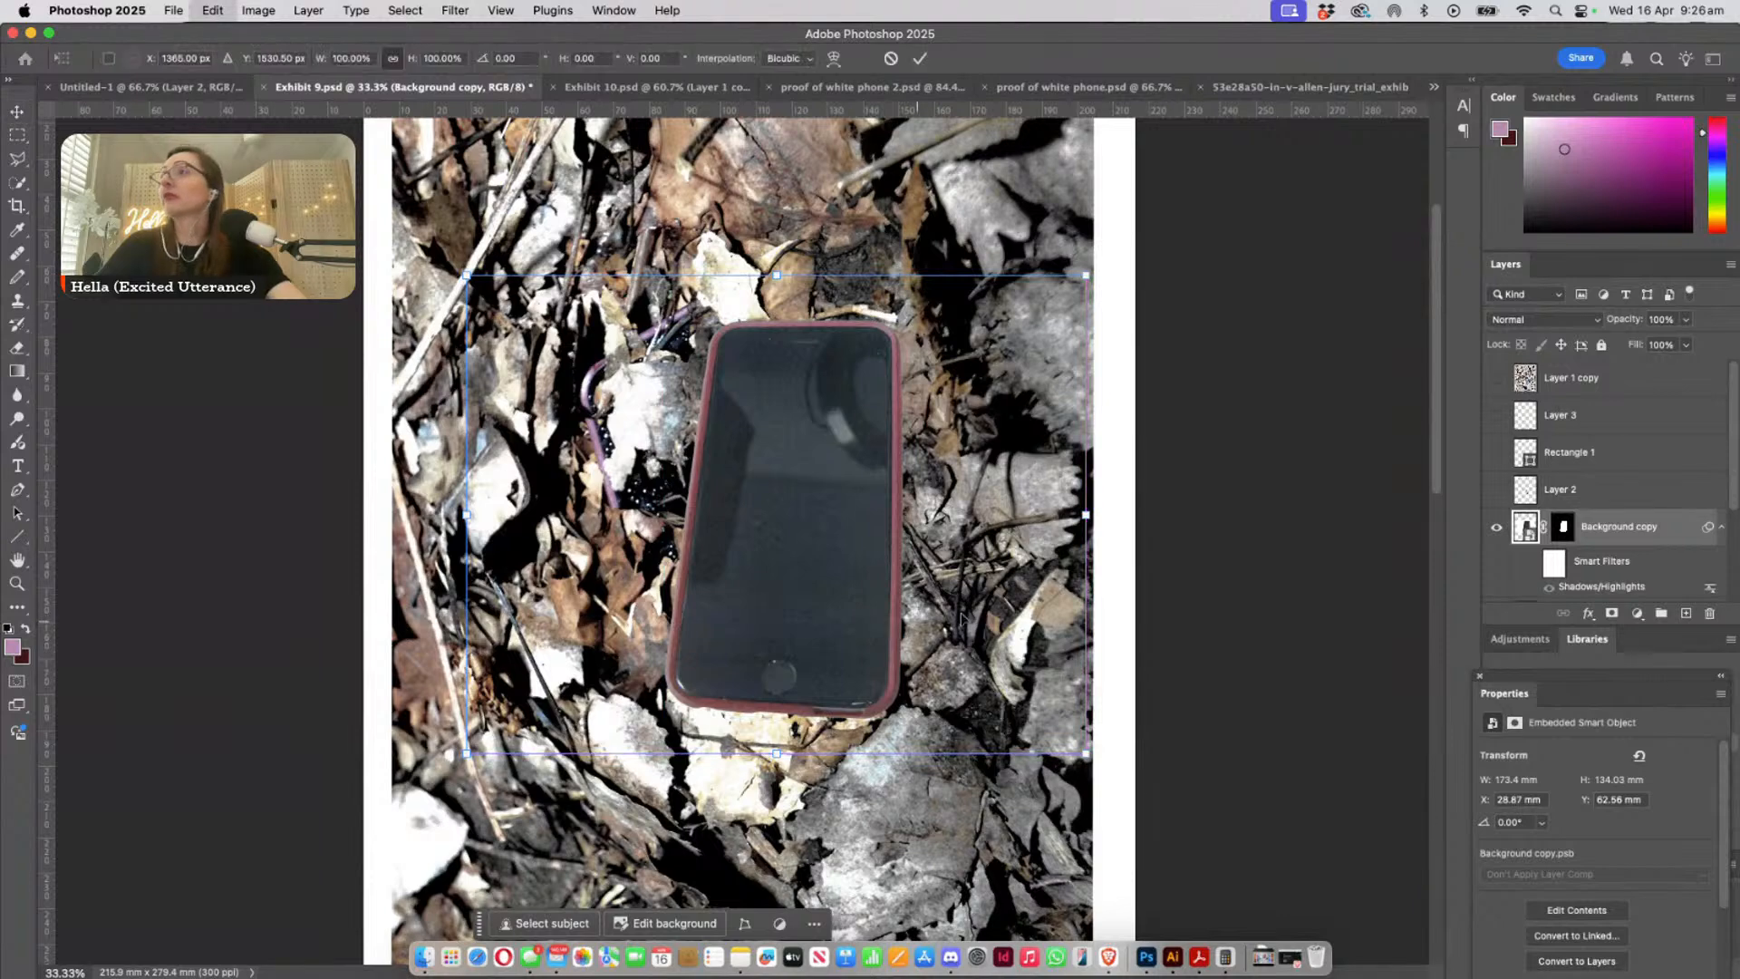
left_click_drag(1100, 761, 535, 464)
left_click_drag(799, 627, 836, 585)
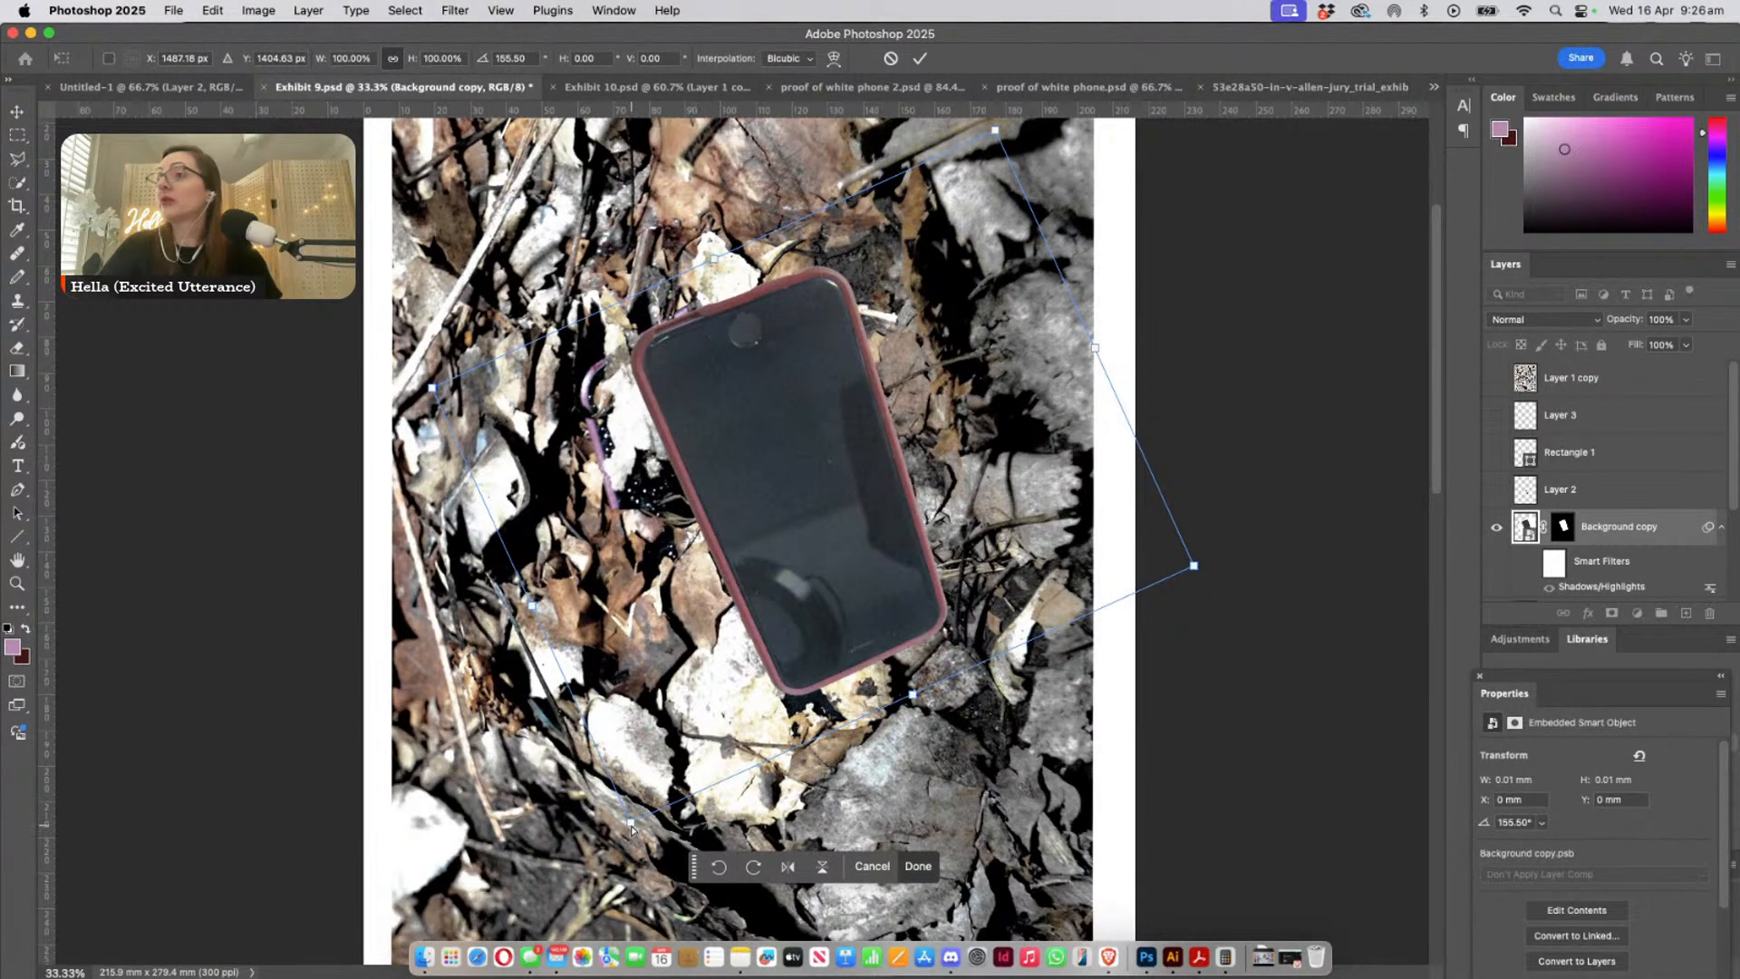
- Stretch the pasted phone to about 116% width and 106% height, and shift it to about X 1645 px, Y 1359 px
left_click_drag(632, 823, 595, 850)
left_click_drag(1198, 573, 1263, 568)
mouse_move(763, 445)
left_mouse_down()
mouse_move(810, 473)
mouse_move(798, 510)
mouse_move(751, 470)
mouse_move(874, 440)
mouse_move(911, 408)
mouse_move(739, 467)
left_mouse_up()
left_click_drag(1070, 361, 1054, 358)
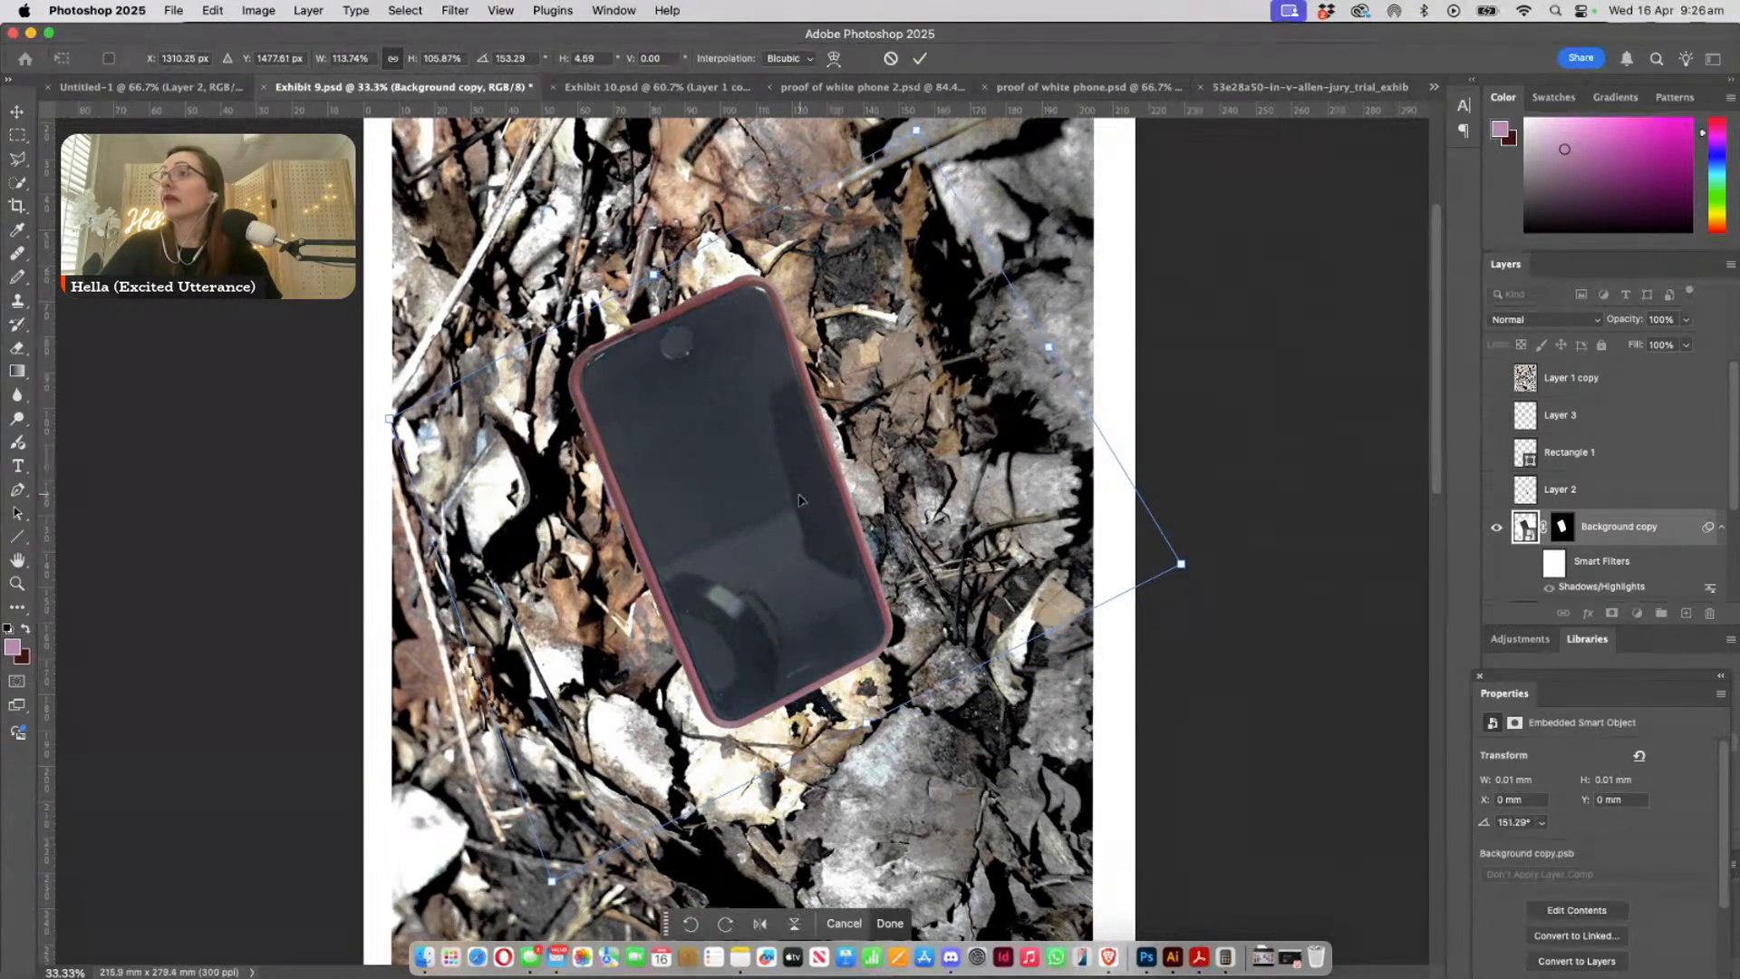
left_click_drag(797, 489, 904, 464)
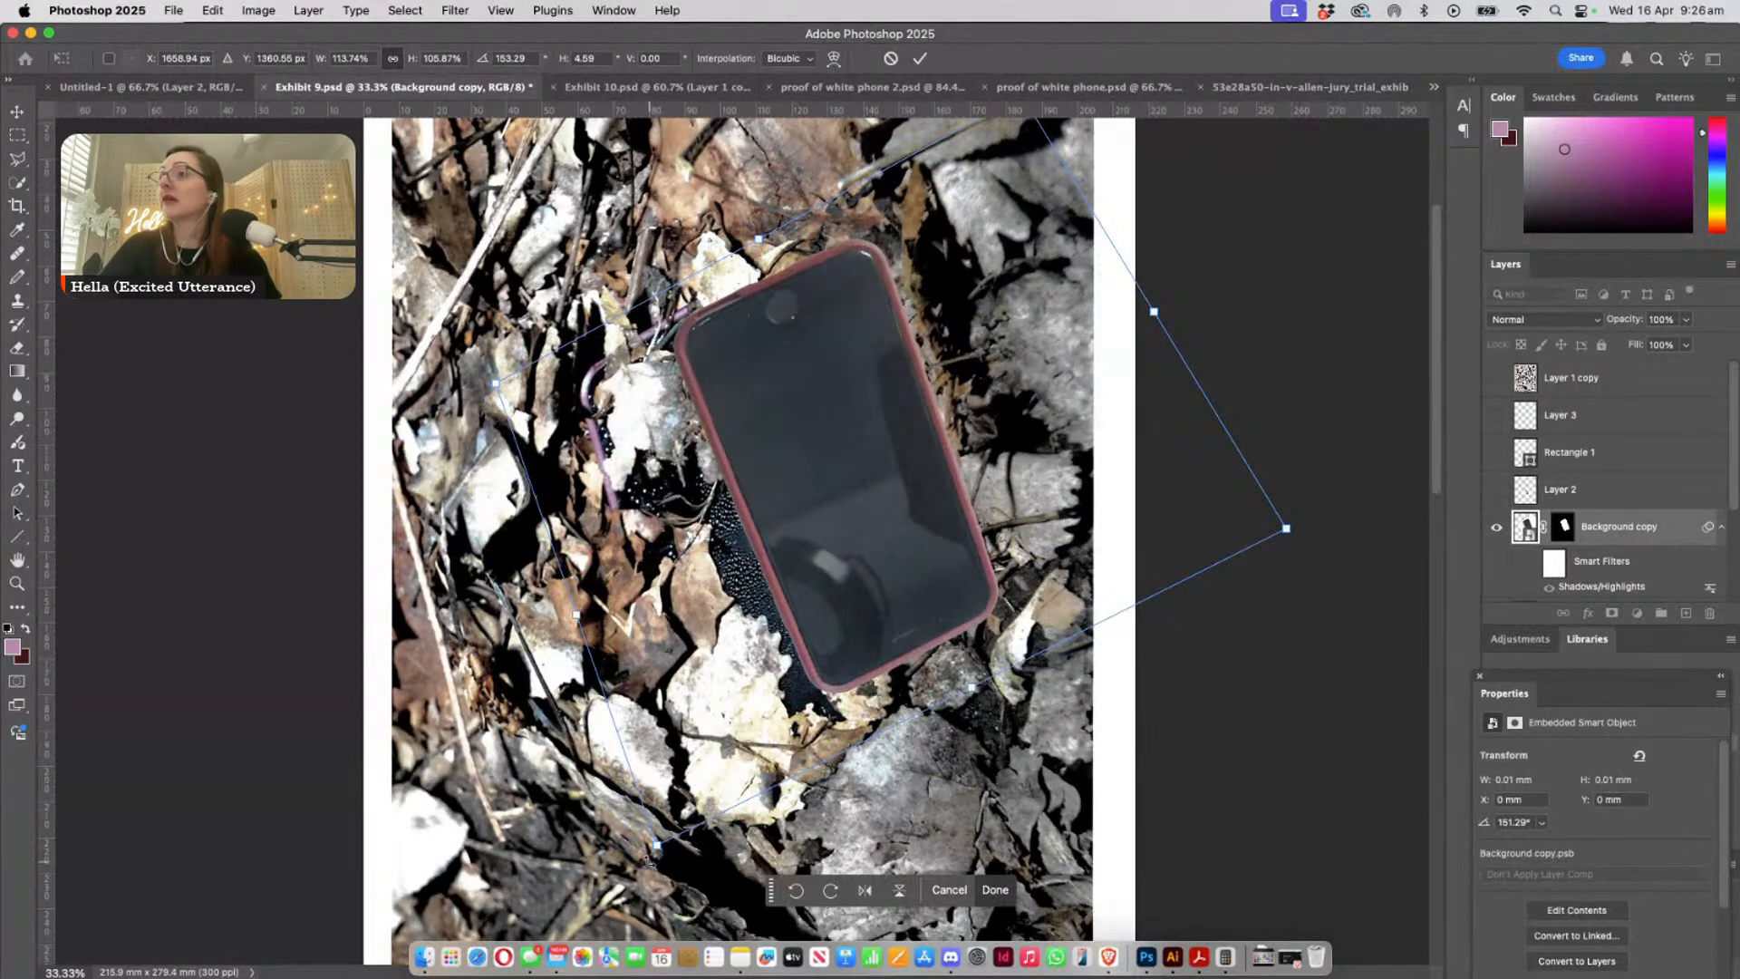
left_click_drag(659, 849, 642, 847)
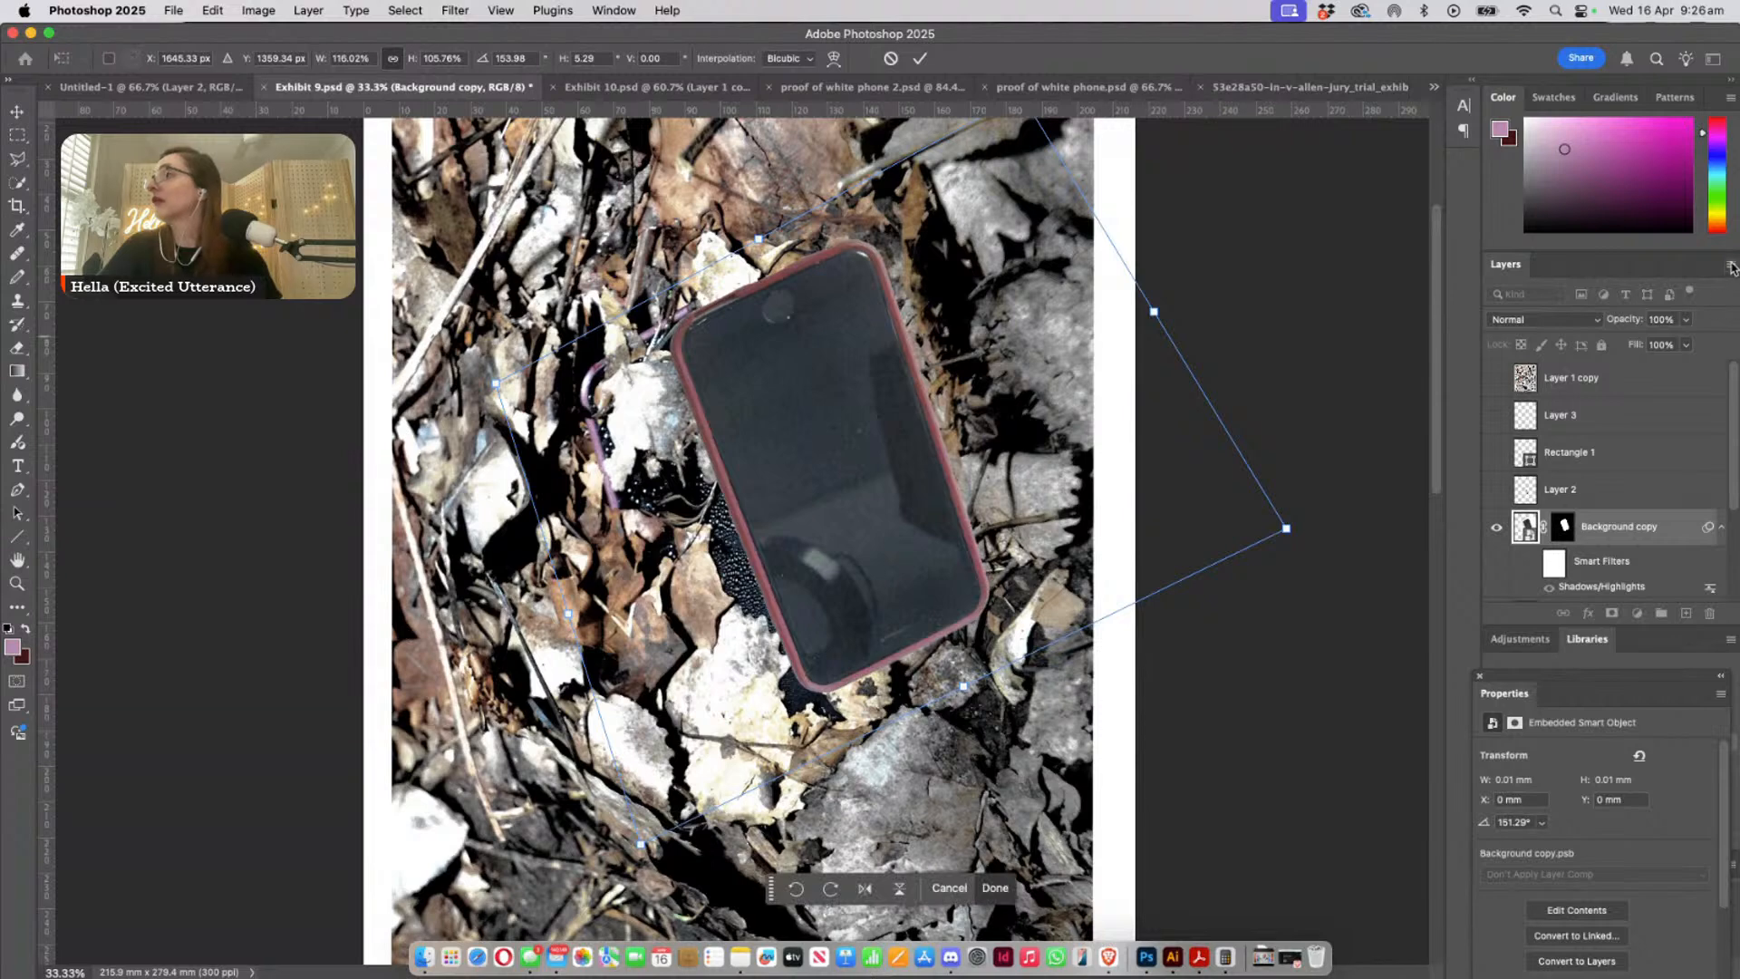
- Lower the pasted phone's opacity to 70% and move it onto the leaf-covered phone, to about X 1333 px, Y 1527 px
left_click(1682, 320)
left_click_drag(1654, 343, 1662, 343)
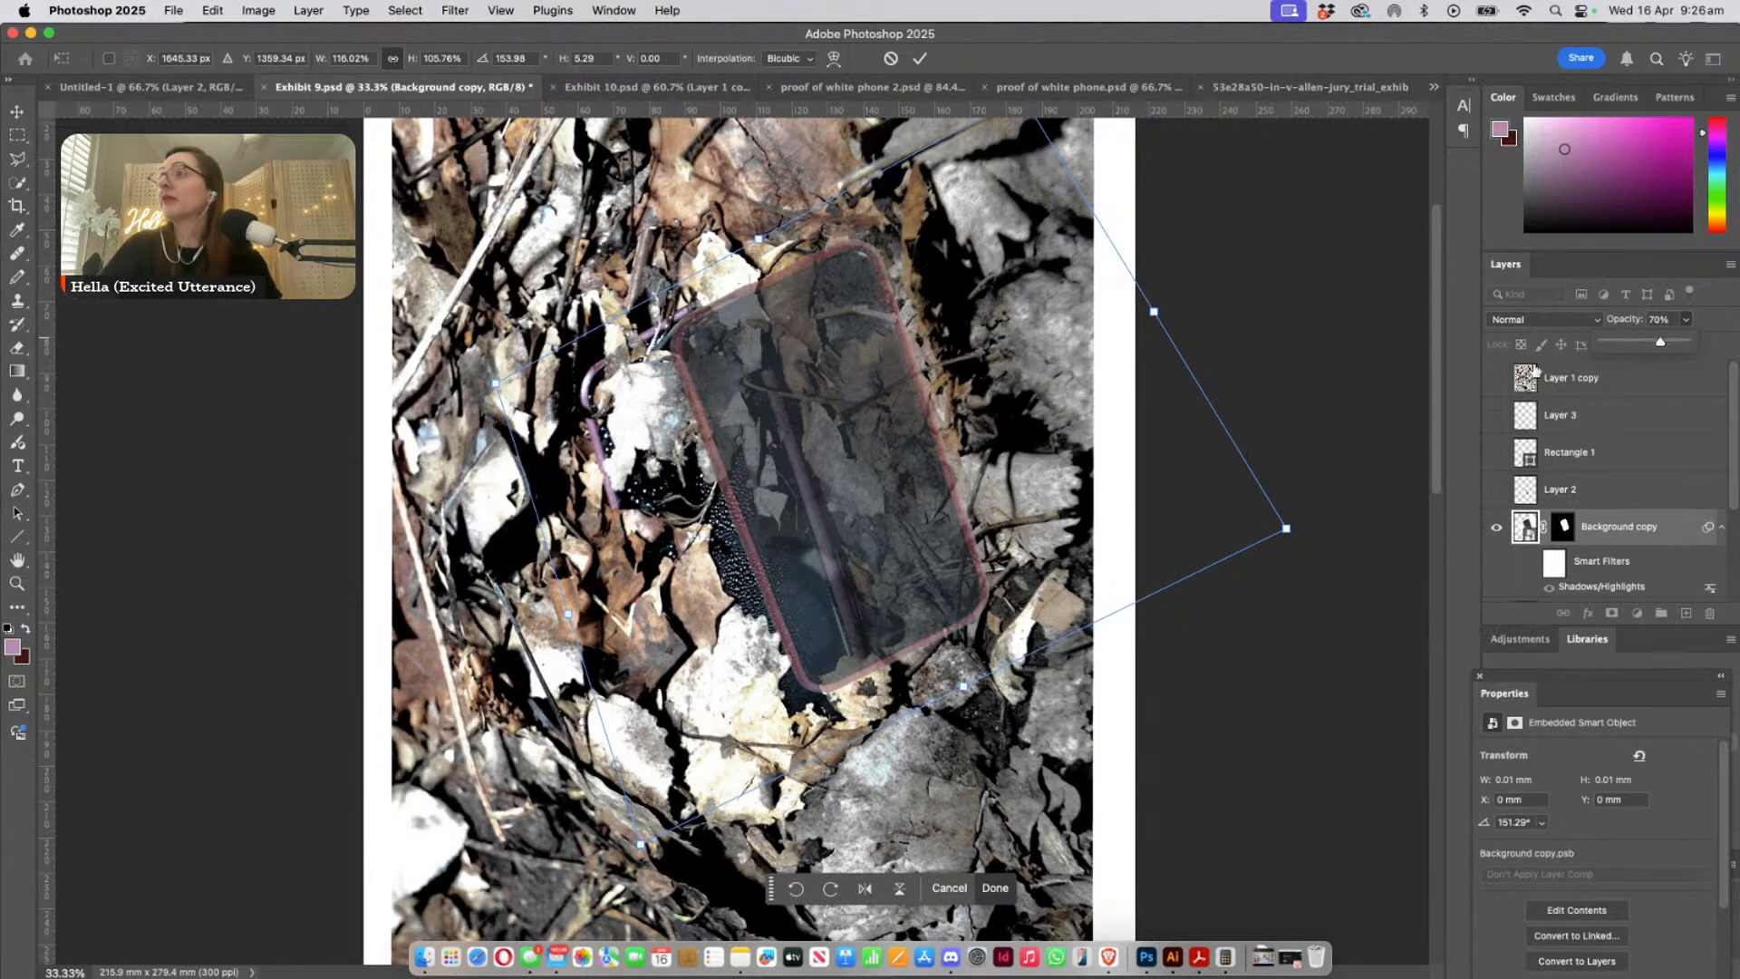
left_click_drag(903, 559, 802, 605)
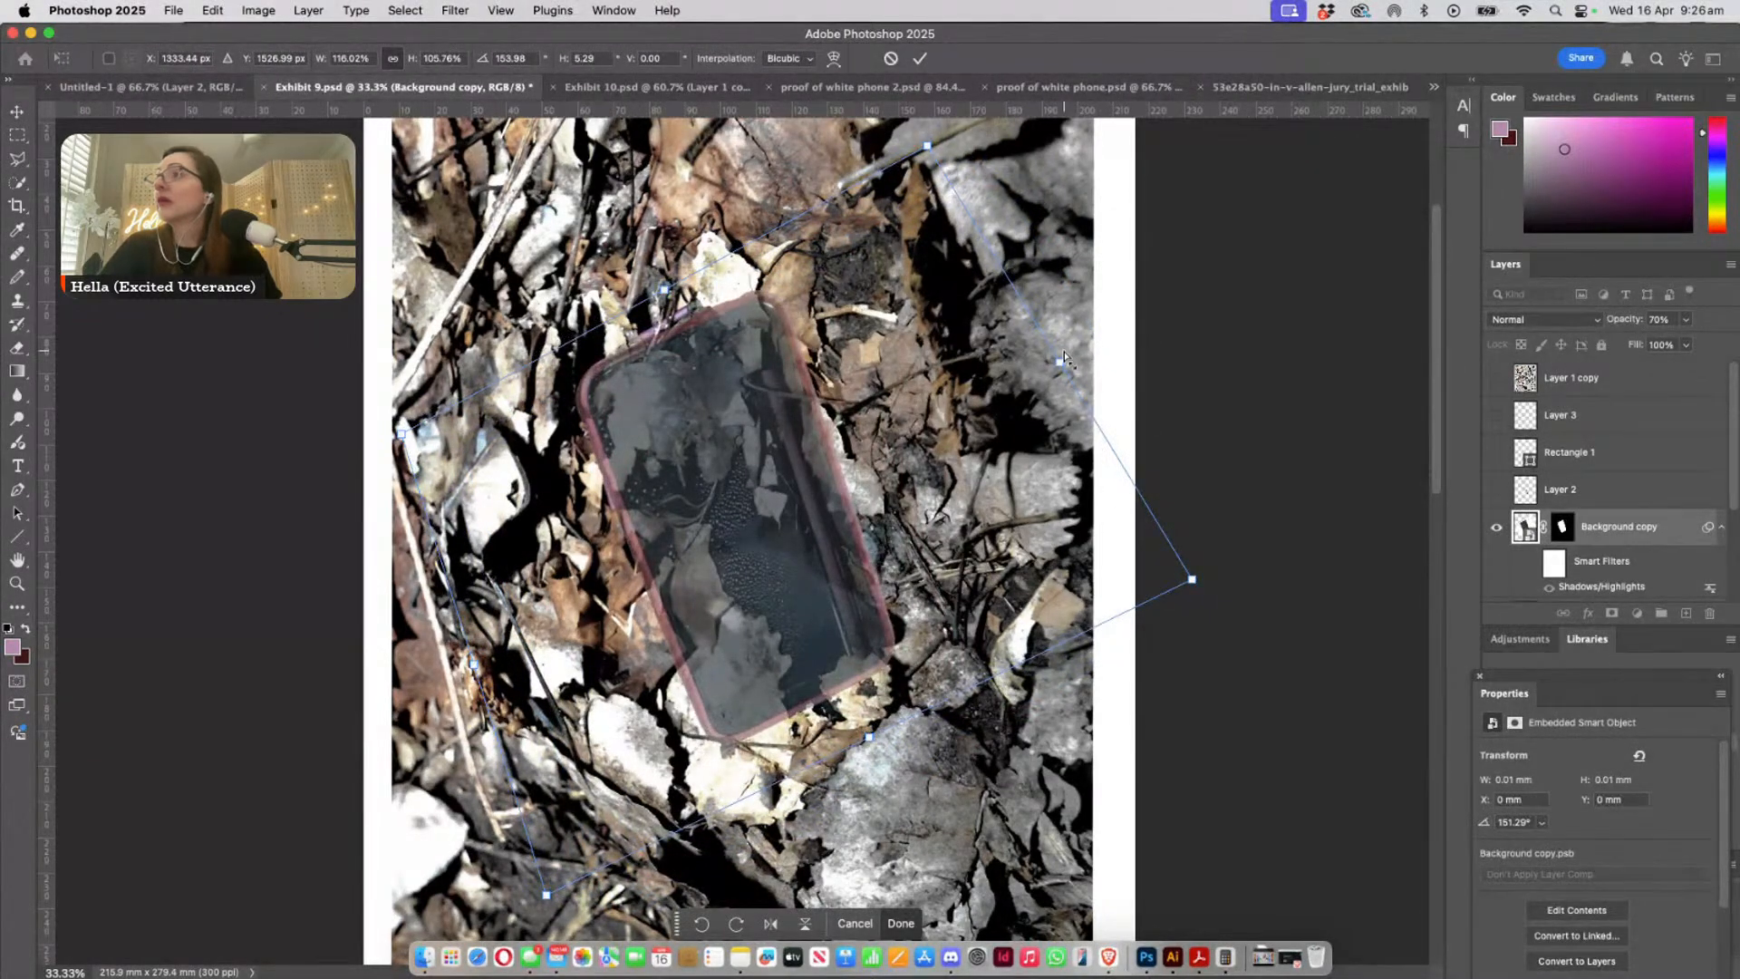
- Narrow and skew the pasted phone to about 104% width and 106% height, matching its sides to the leaf-covered phone's edges
left_click_drag(1061, 365, 1008, 378)
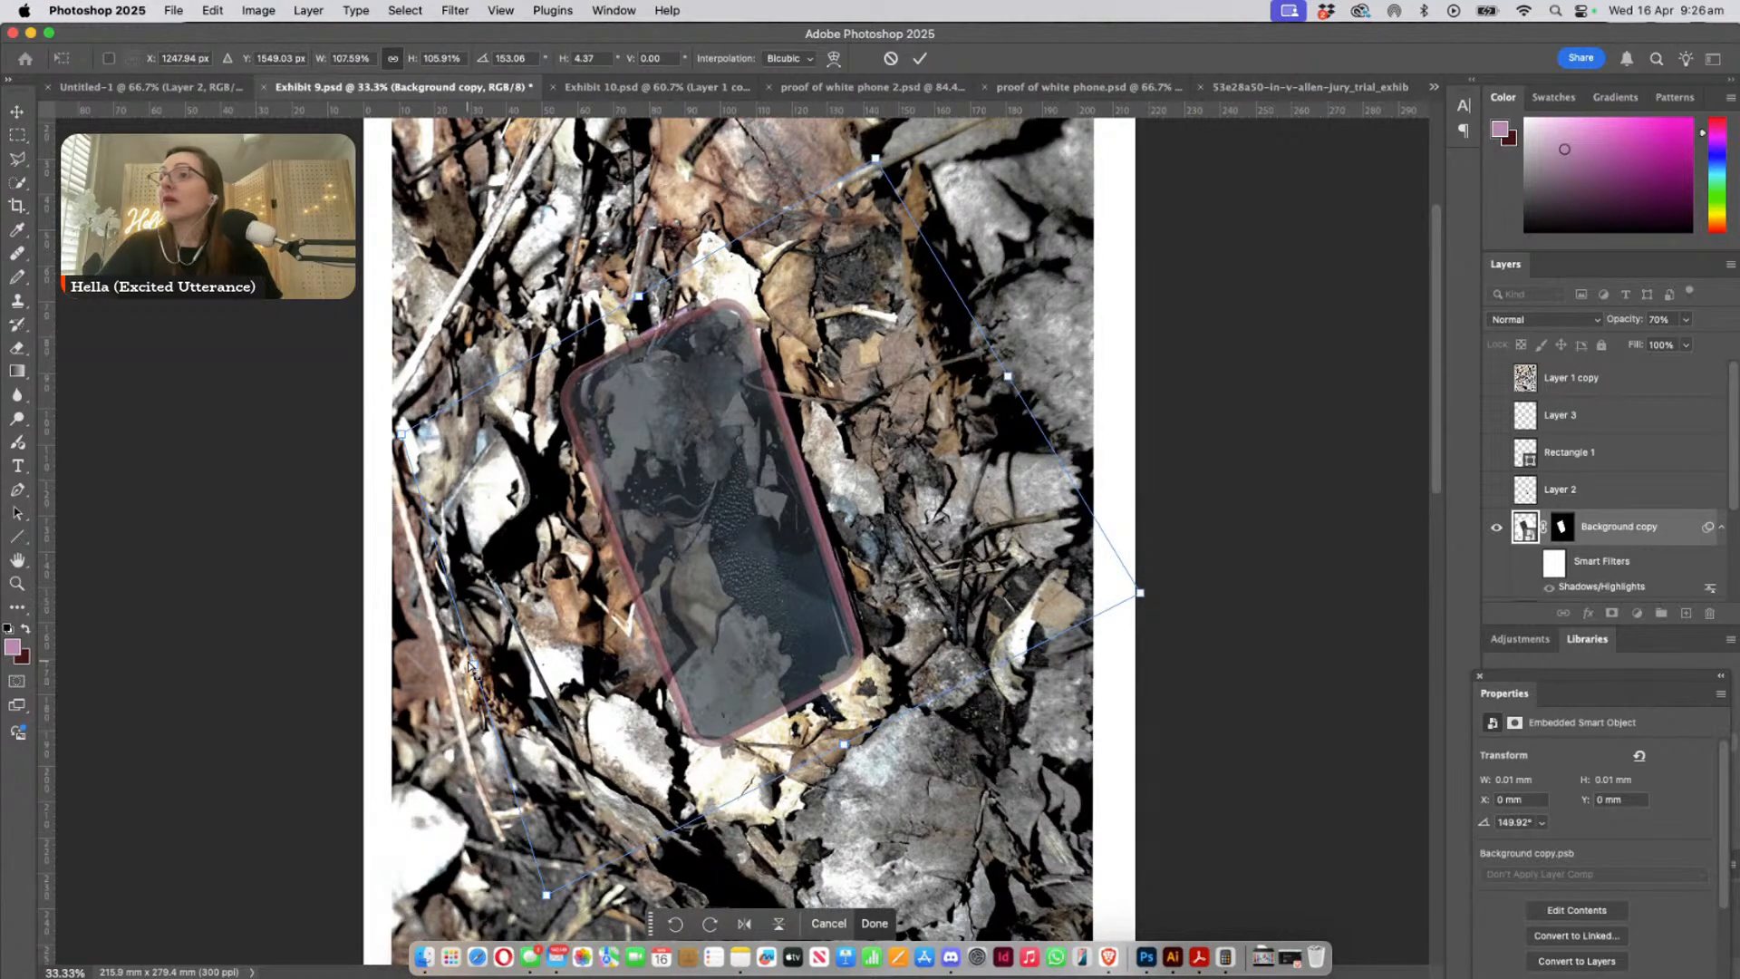
left_click_drag(469, 666, 495, 659)
left_click_drag(1007, 377, 993, 379)
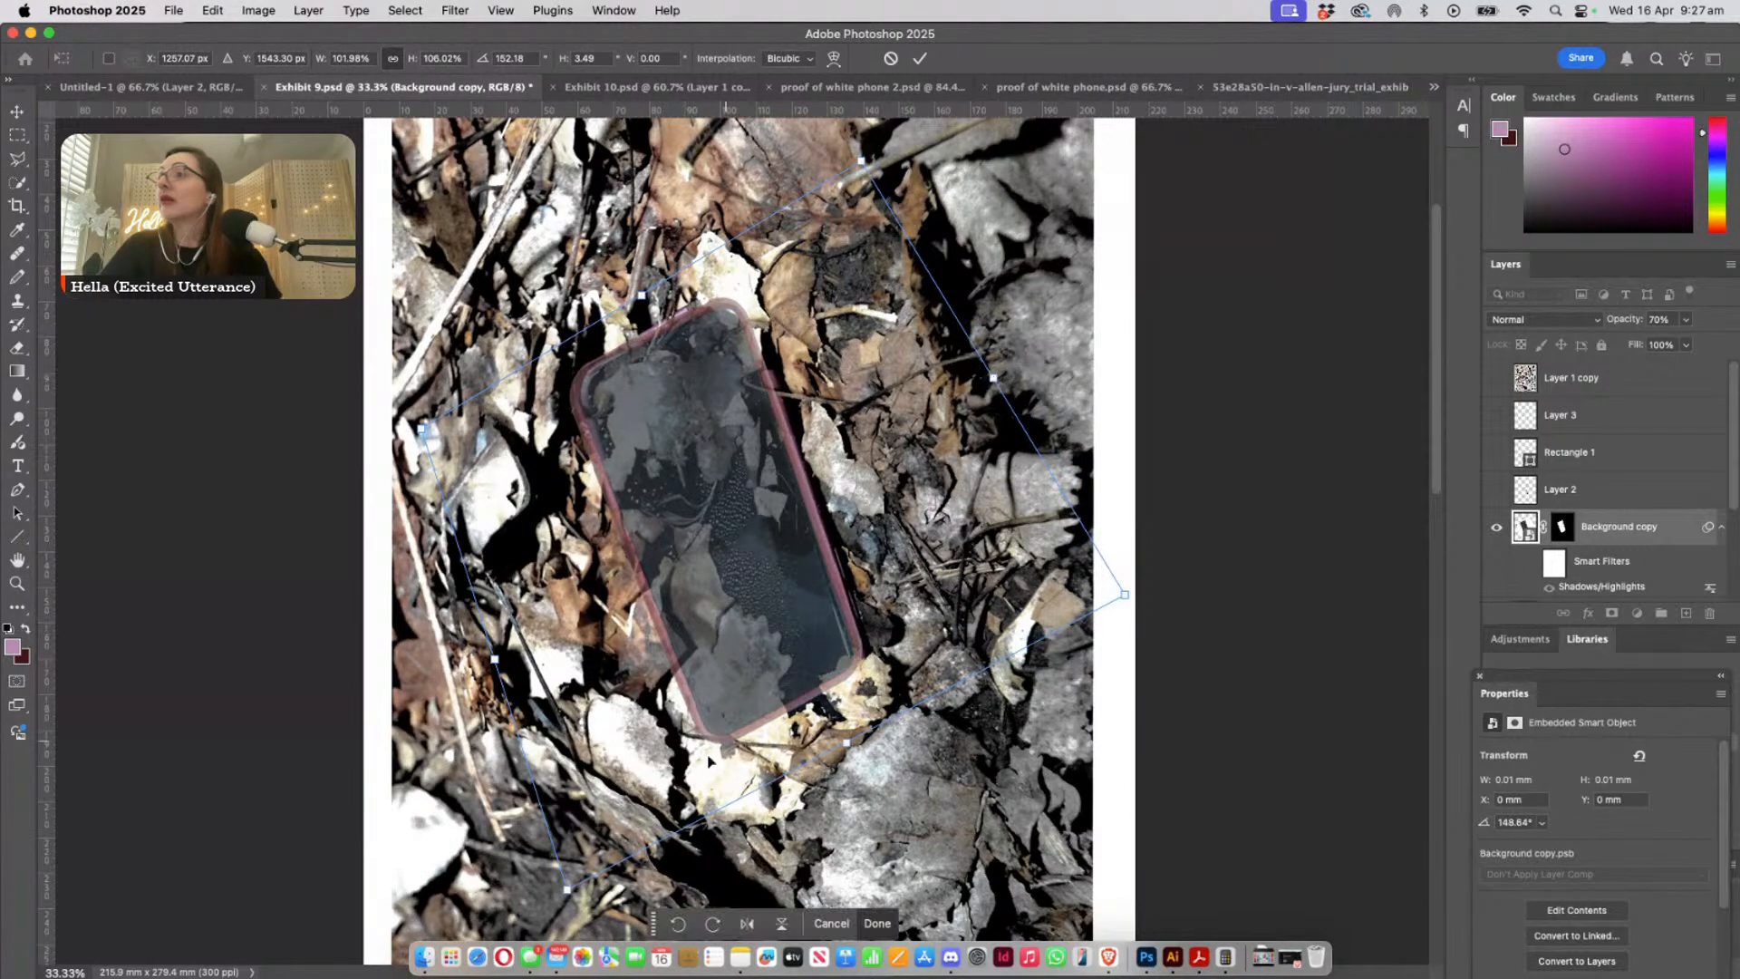
left_click_drag(567, 893, 551, 881)
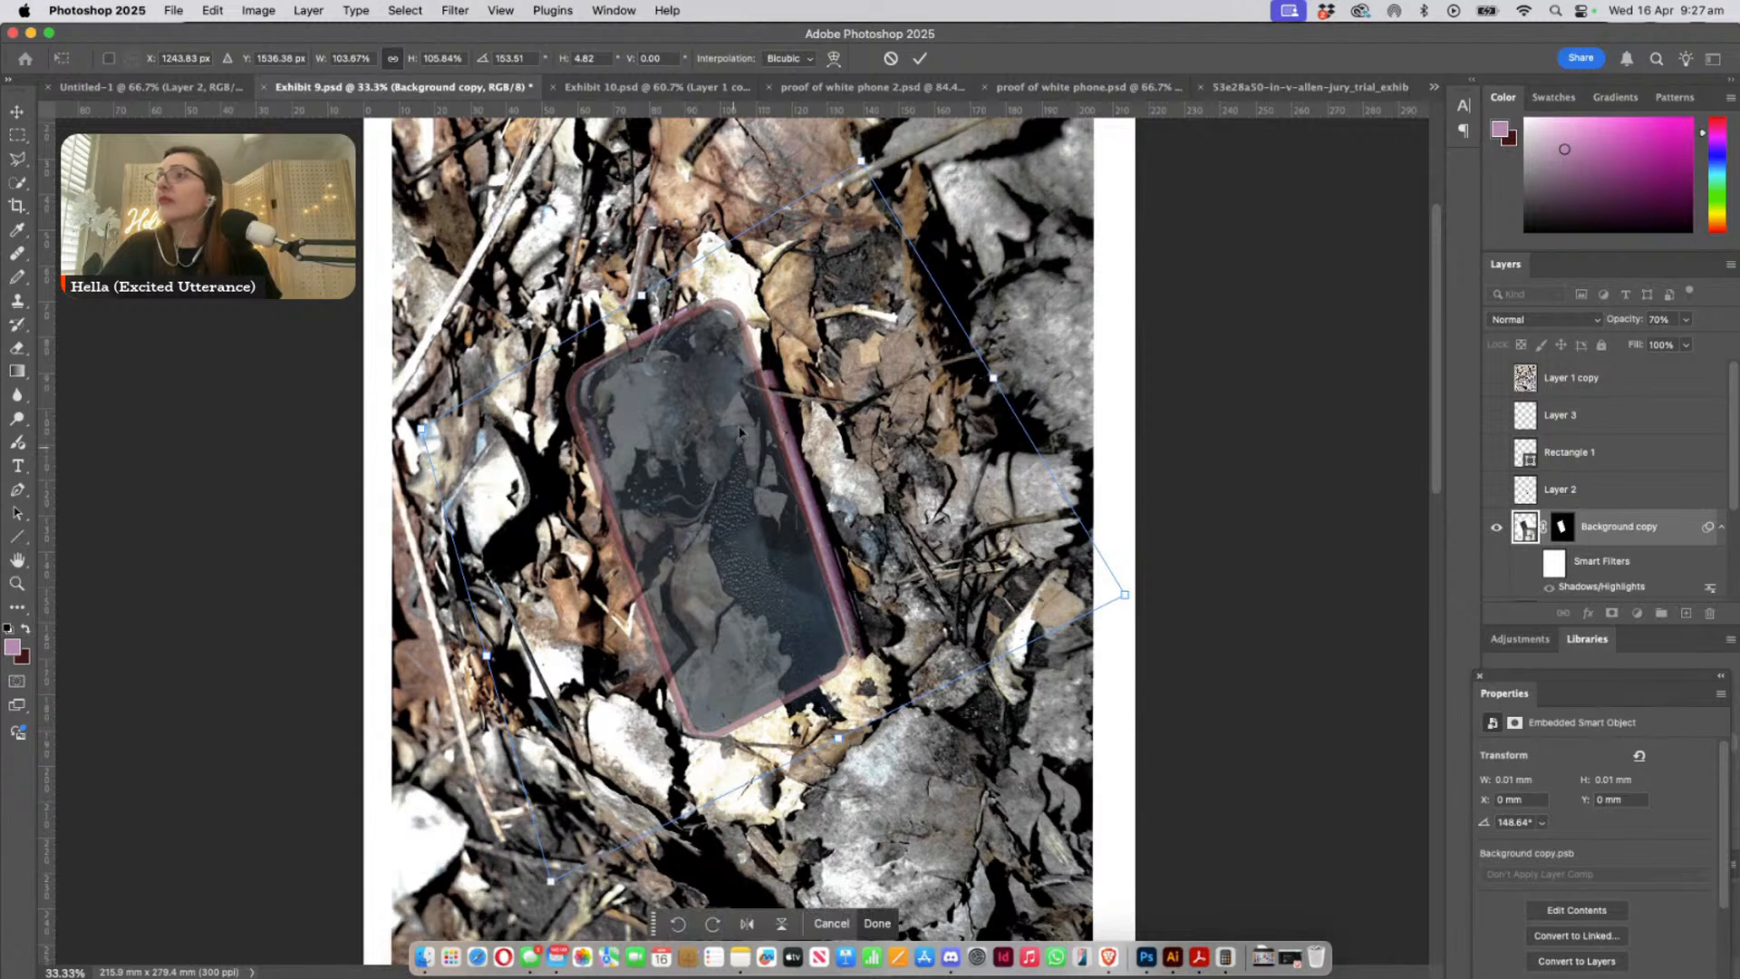
left_click_drag(422, 429, 445, 427)
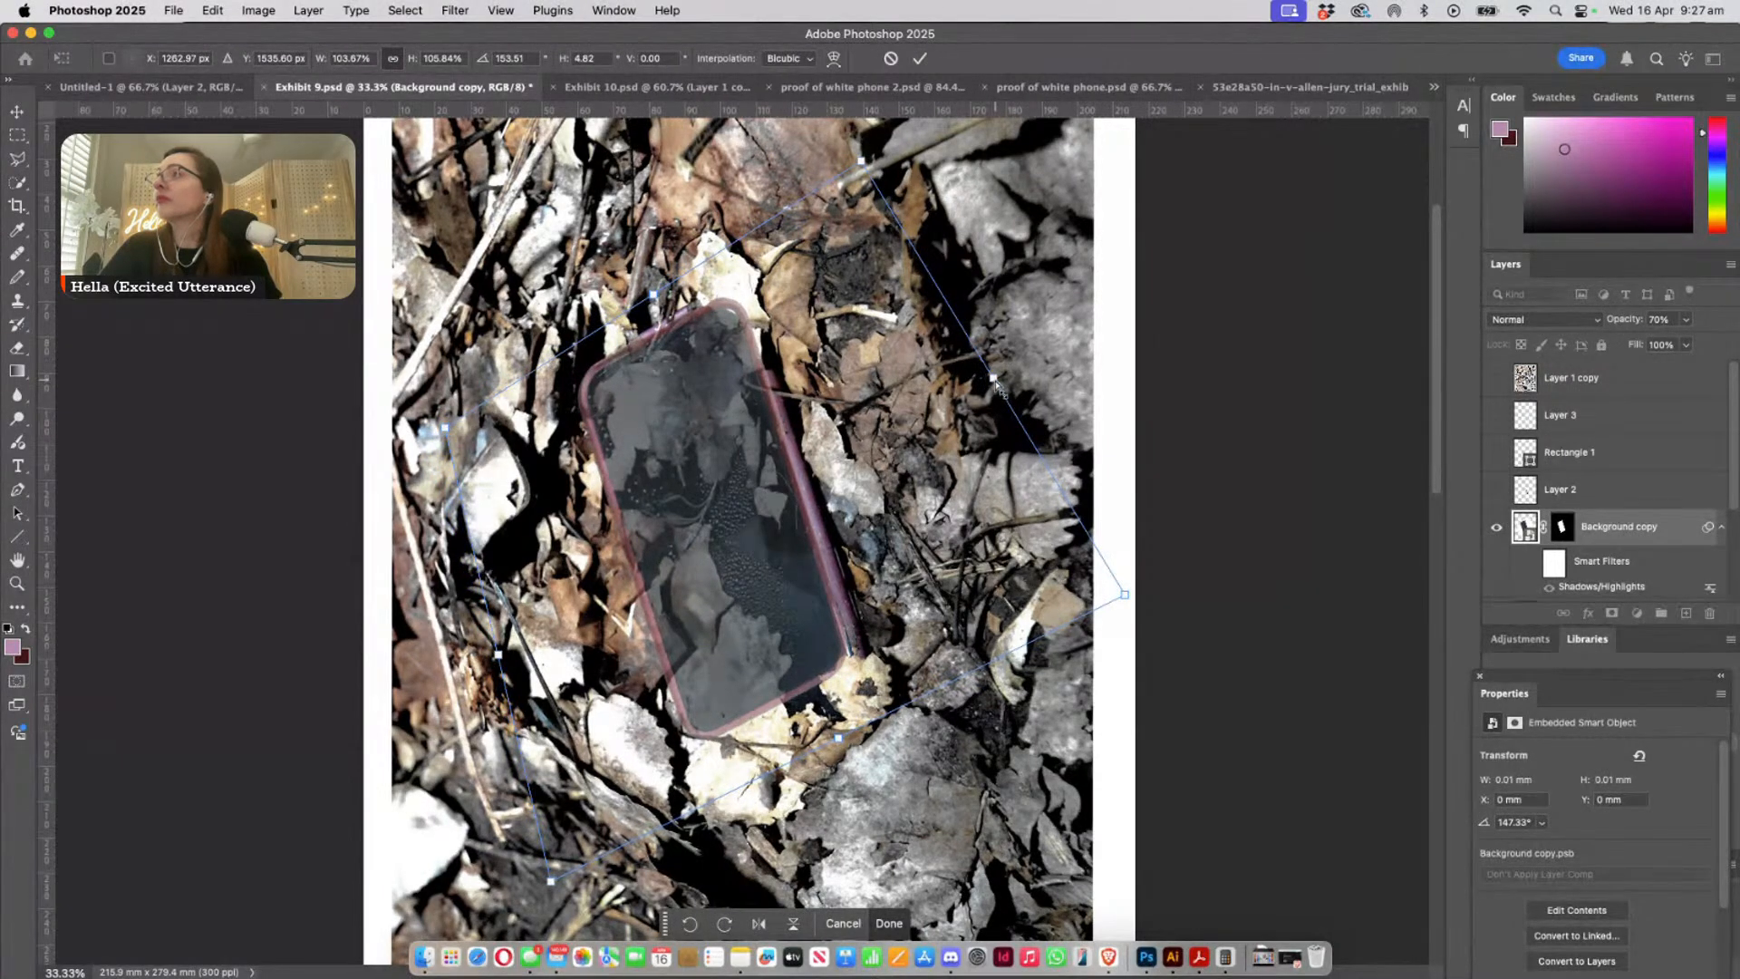
left_click_drag(997, 386, 999, 384)
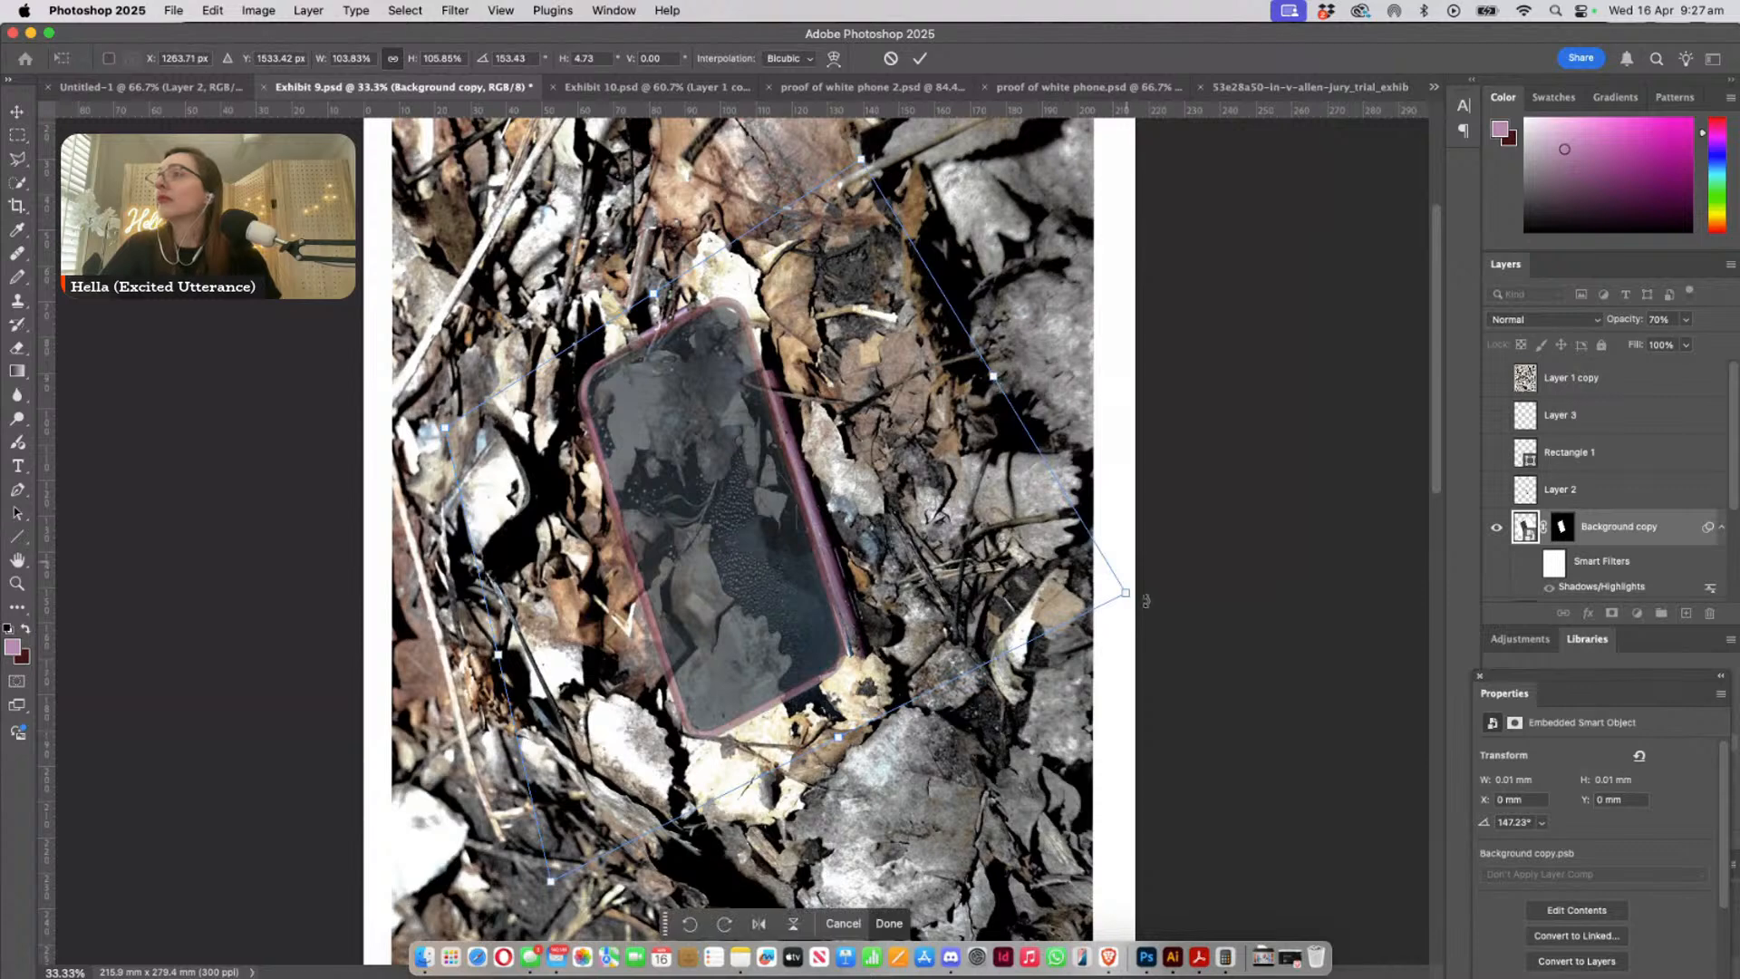
- Refine the pasted phone's corners and ends to about 105.6% width and 108% height, and apply the transform
left_click_drag(1126, 593, 1133, 588)
left_click_drag(660, 292, 651, 290)
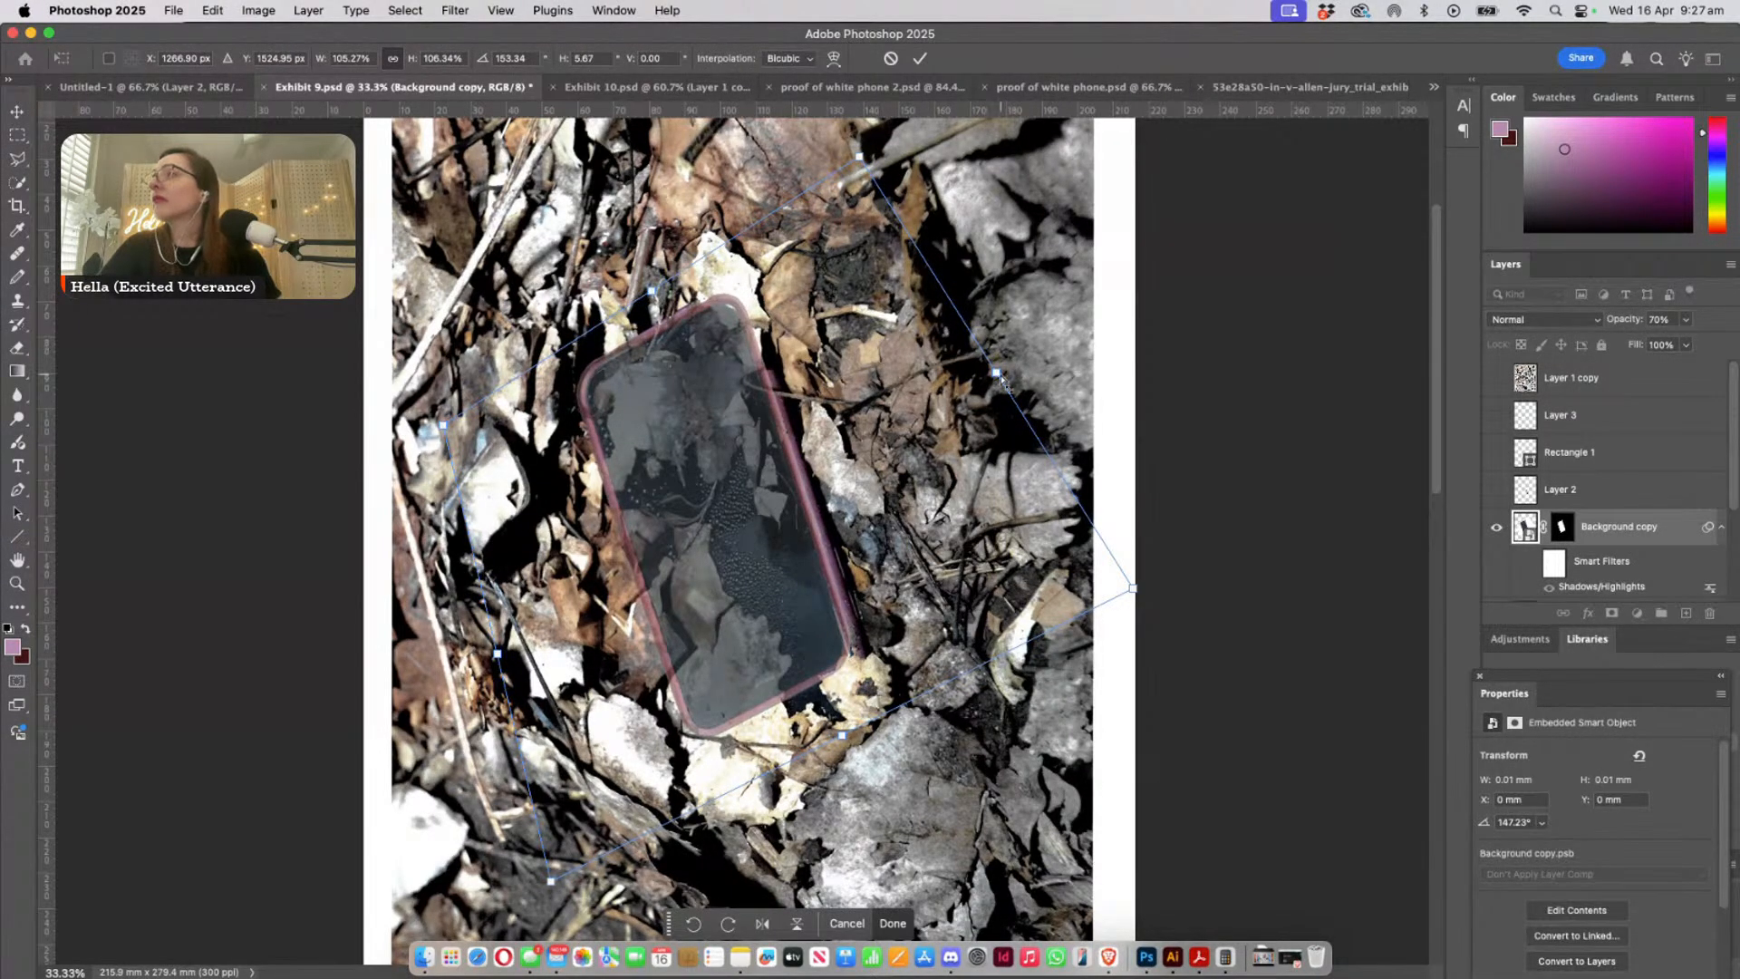
left_click_drag(997, 373, 999, 371)
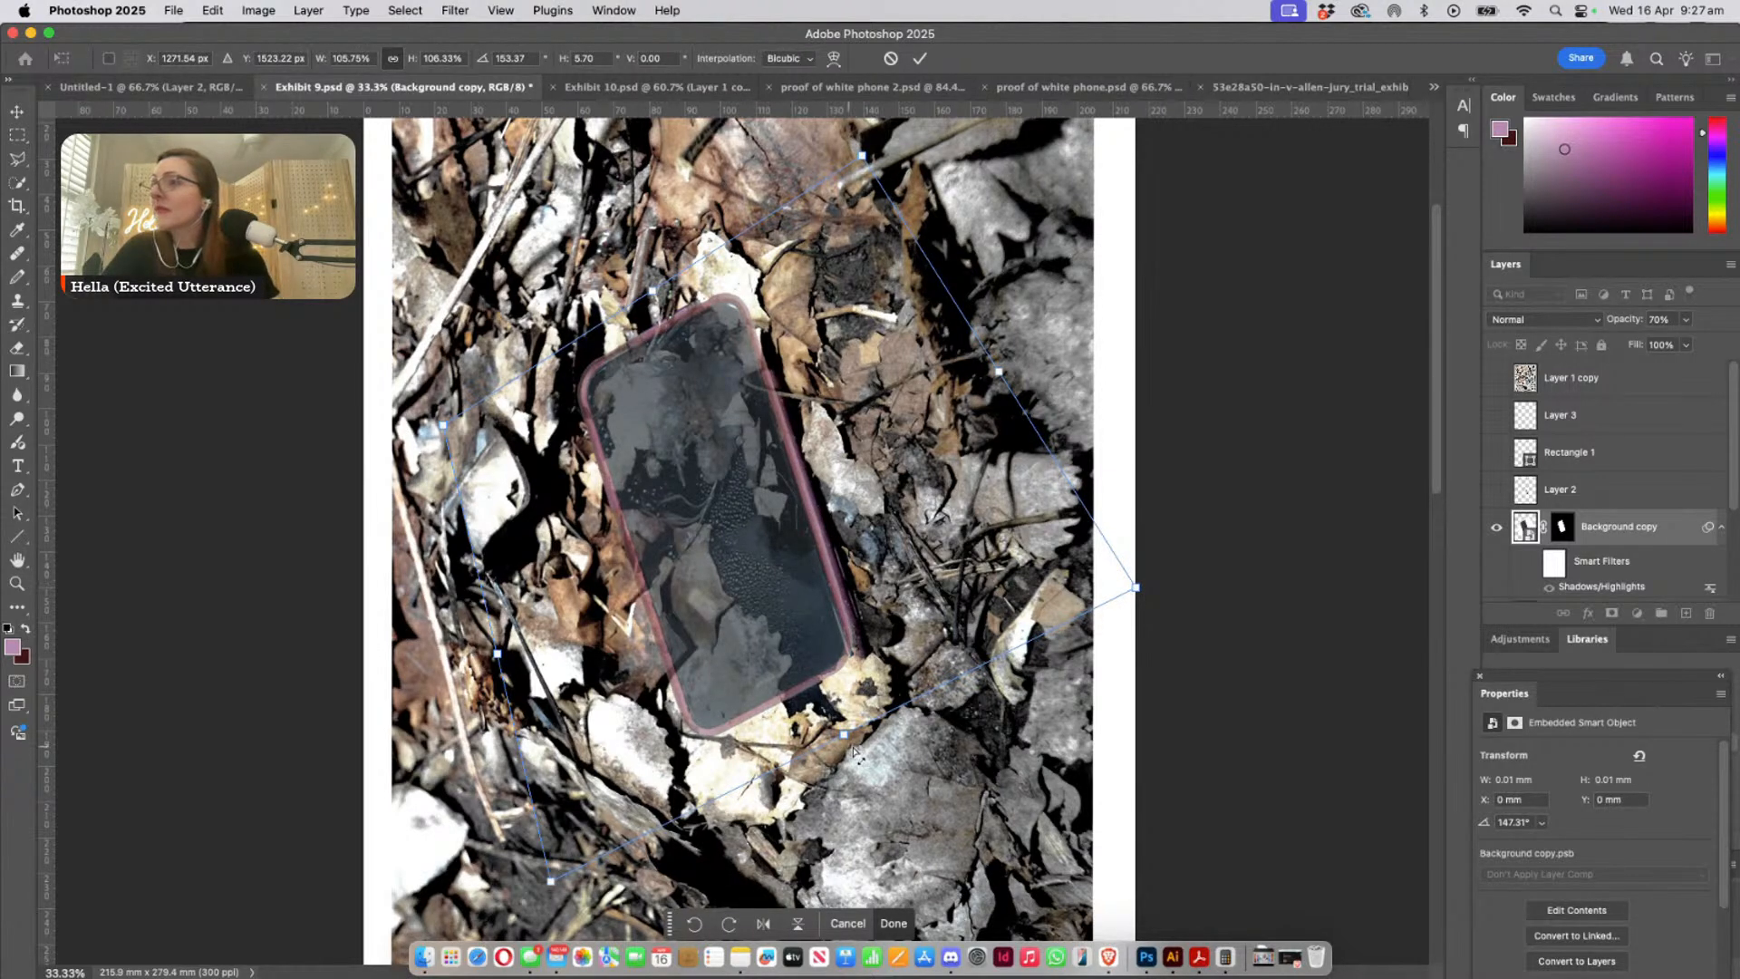
left_click_drag(845, 741, 850, 741)
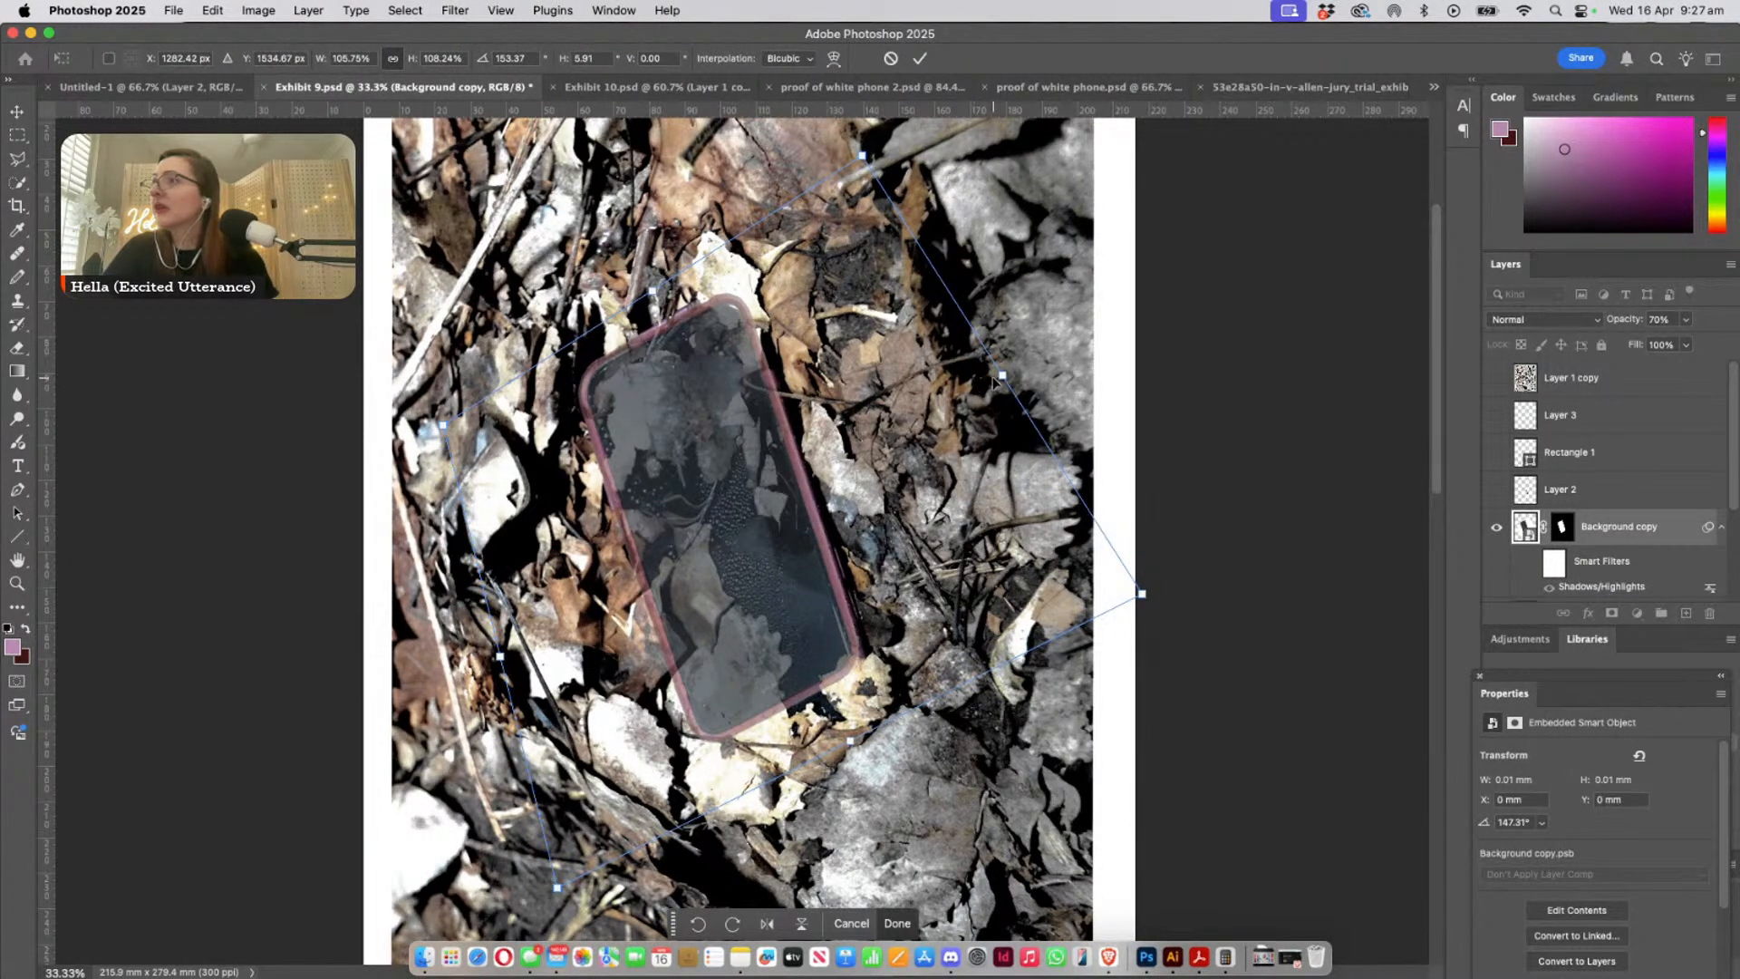
left_click_drag(1004, 379, 1002, 377)
left_click_drag(652, 294, 651, 296)
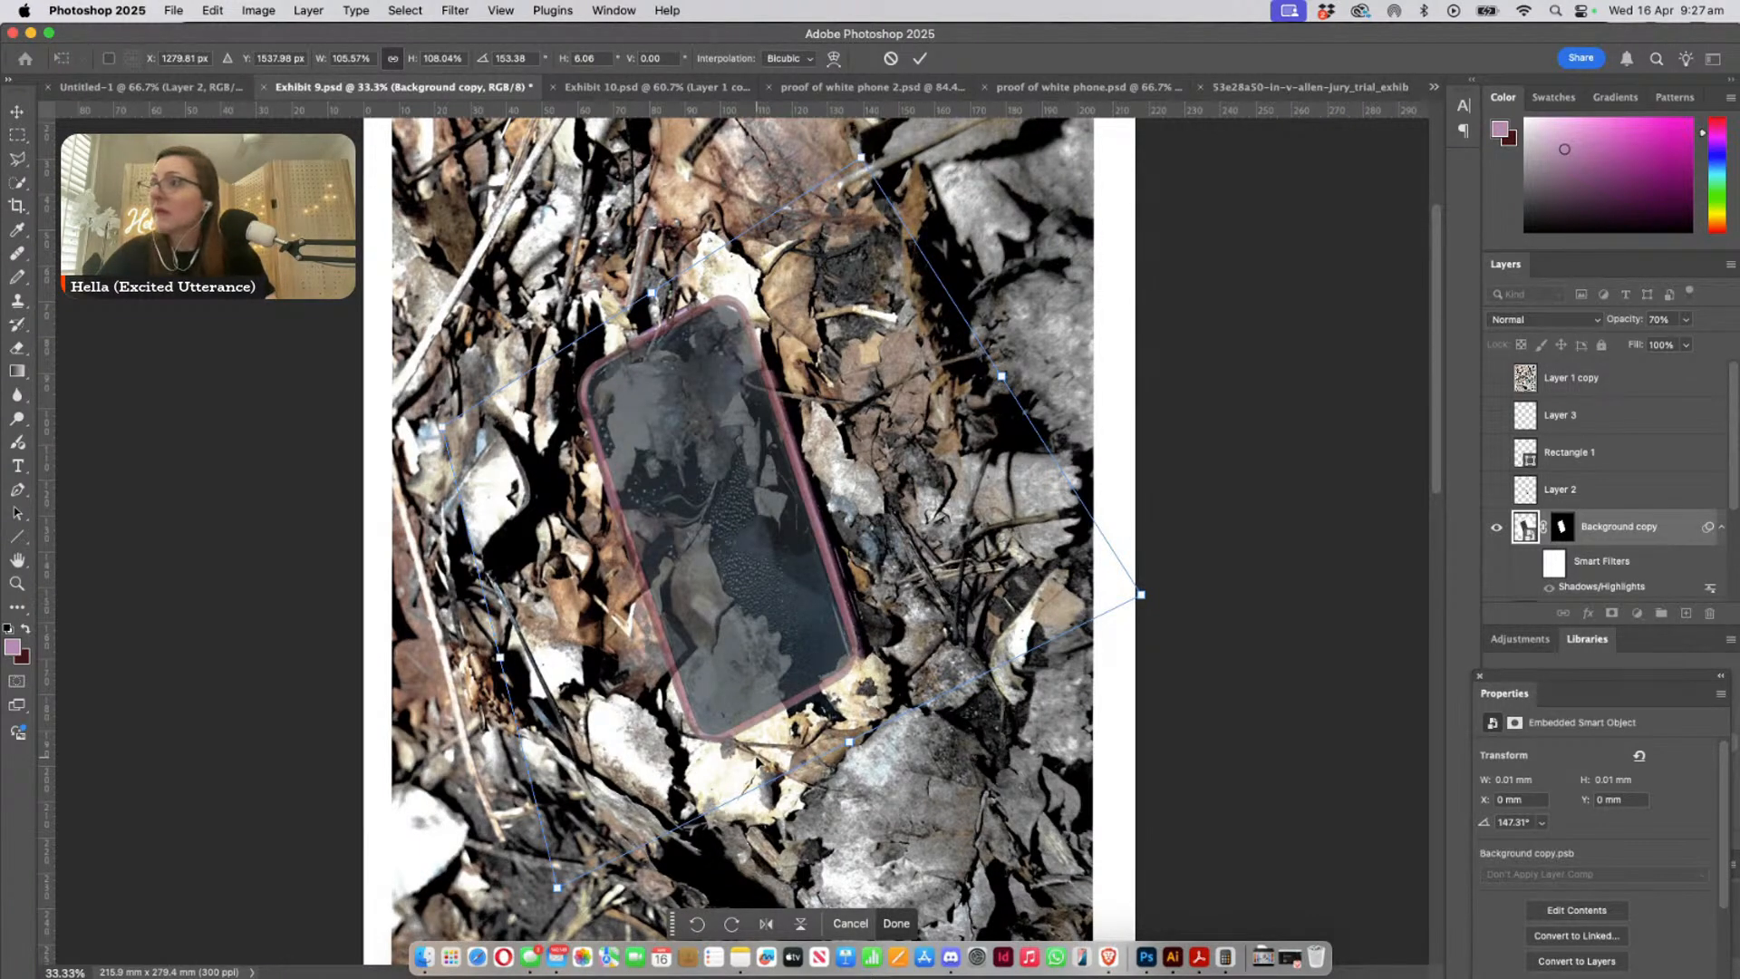
key("Return")
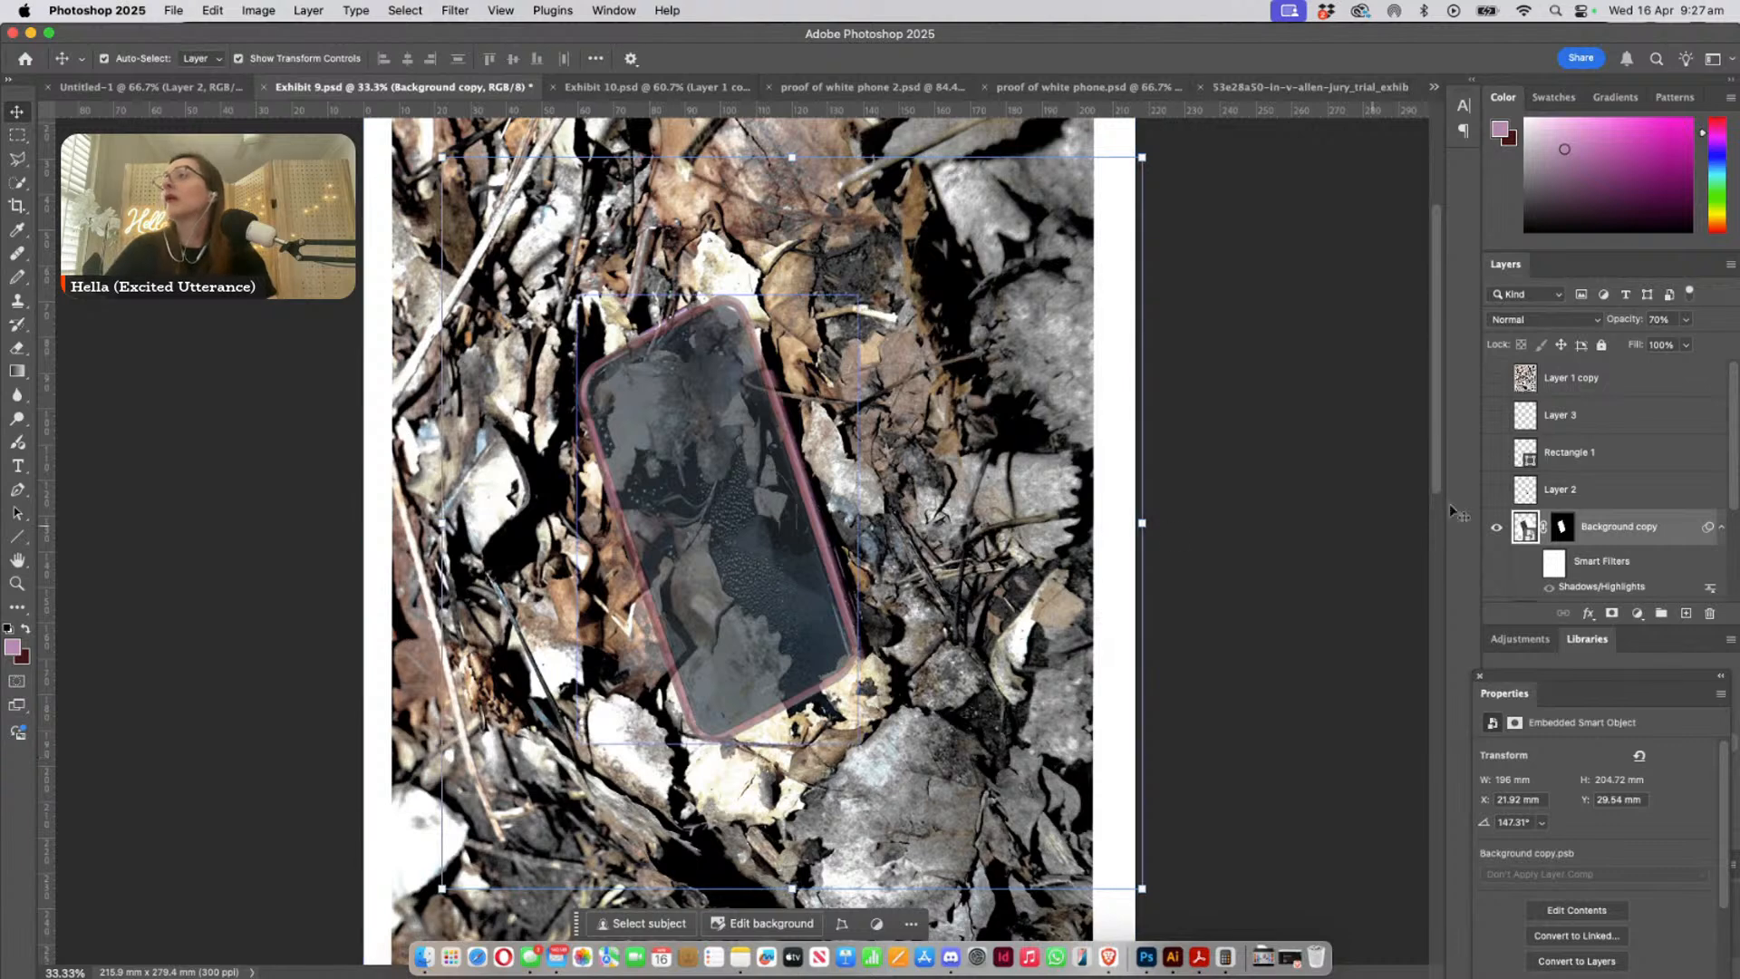
- Restore the pasted phone's opacity to 100% and examine its fit over the leaf-covered phone from end to end
left_click(1684, 319)
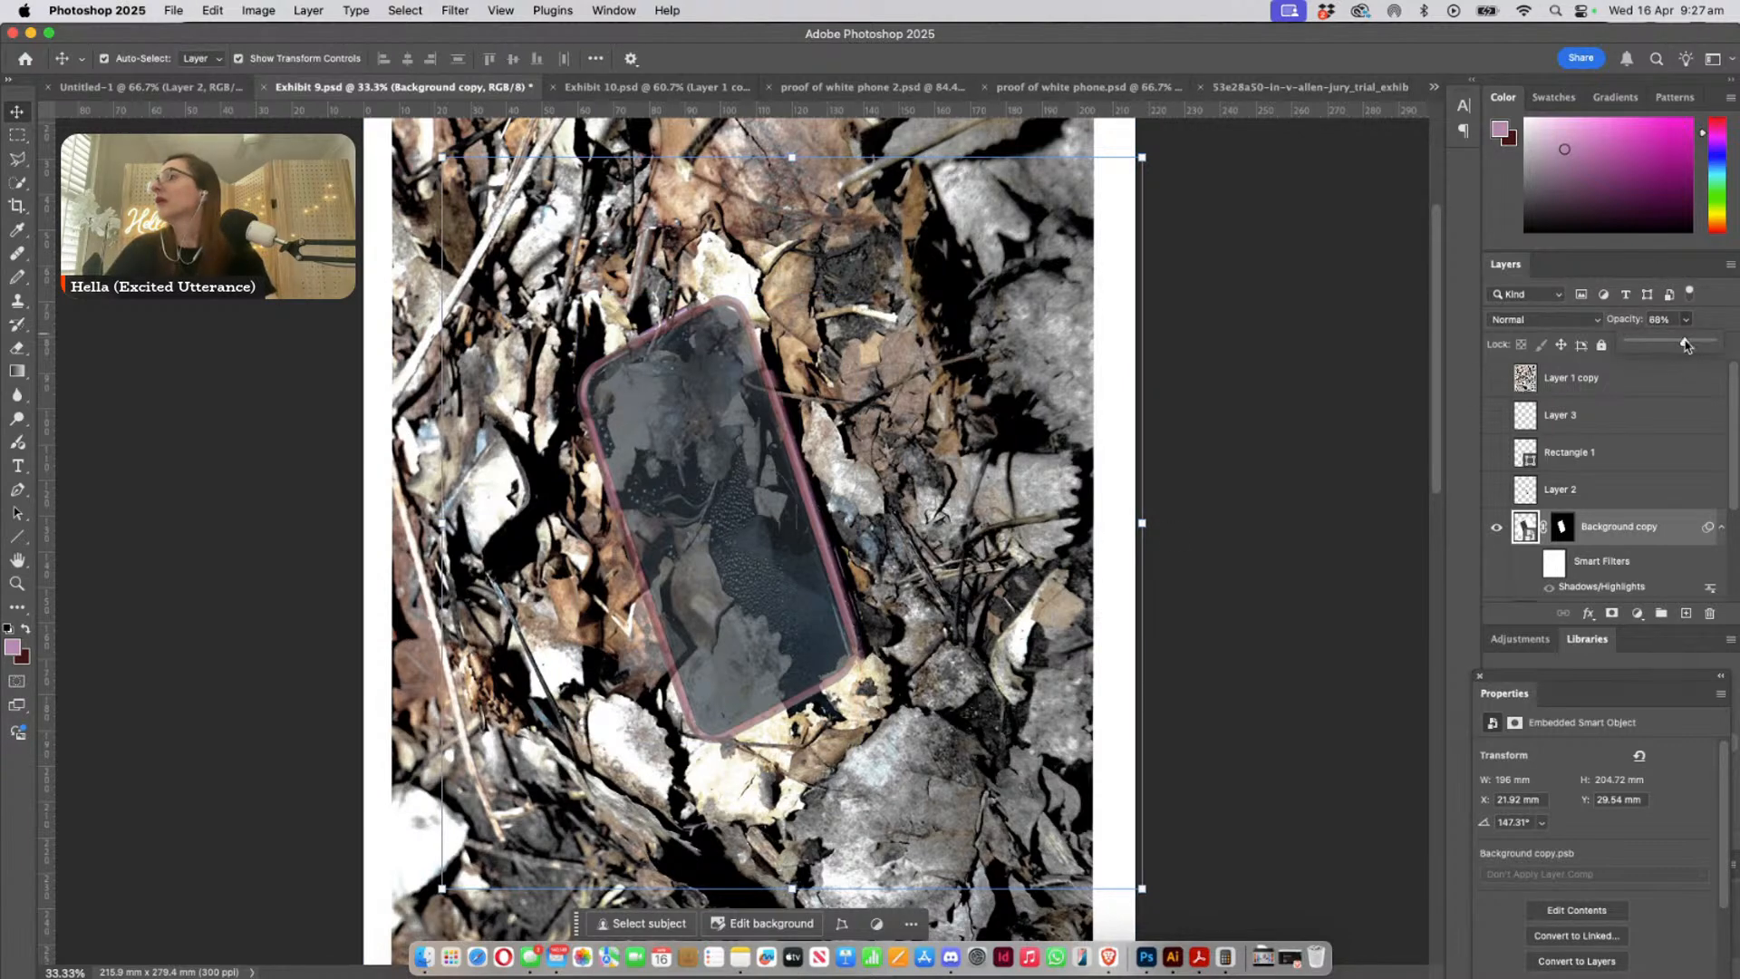
left_click_drag(1685, 345, 1713, 342)
left_click(220, 605)
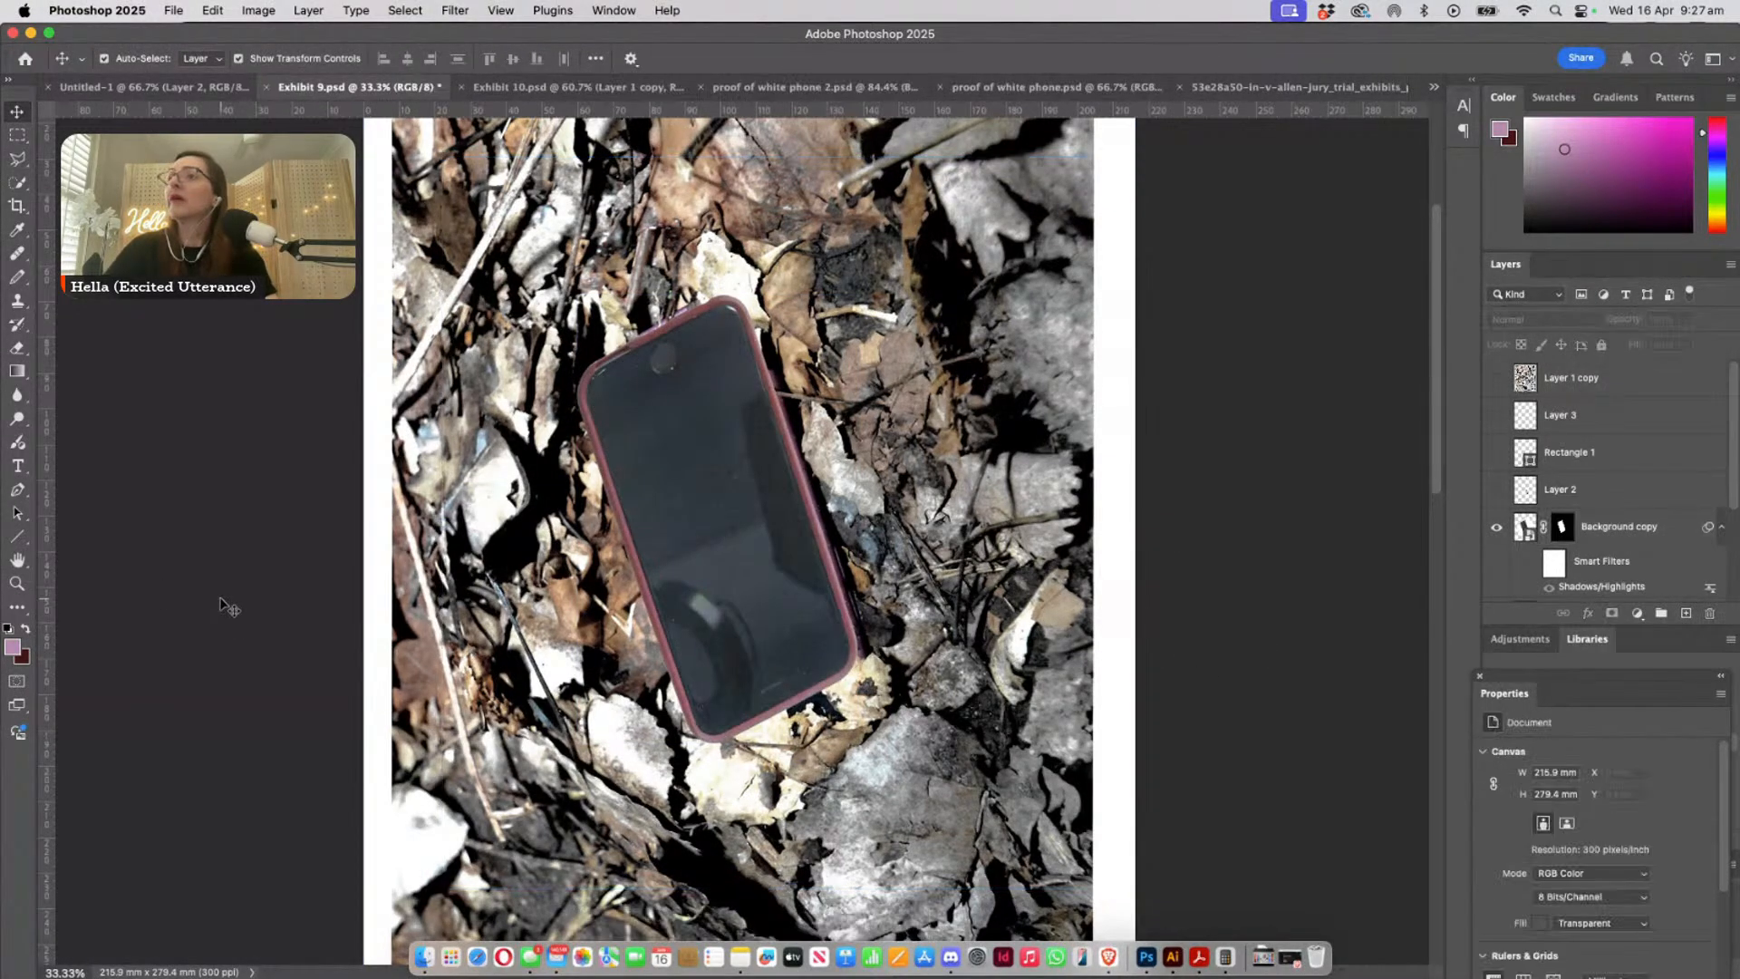
left_click(15, 587)
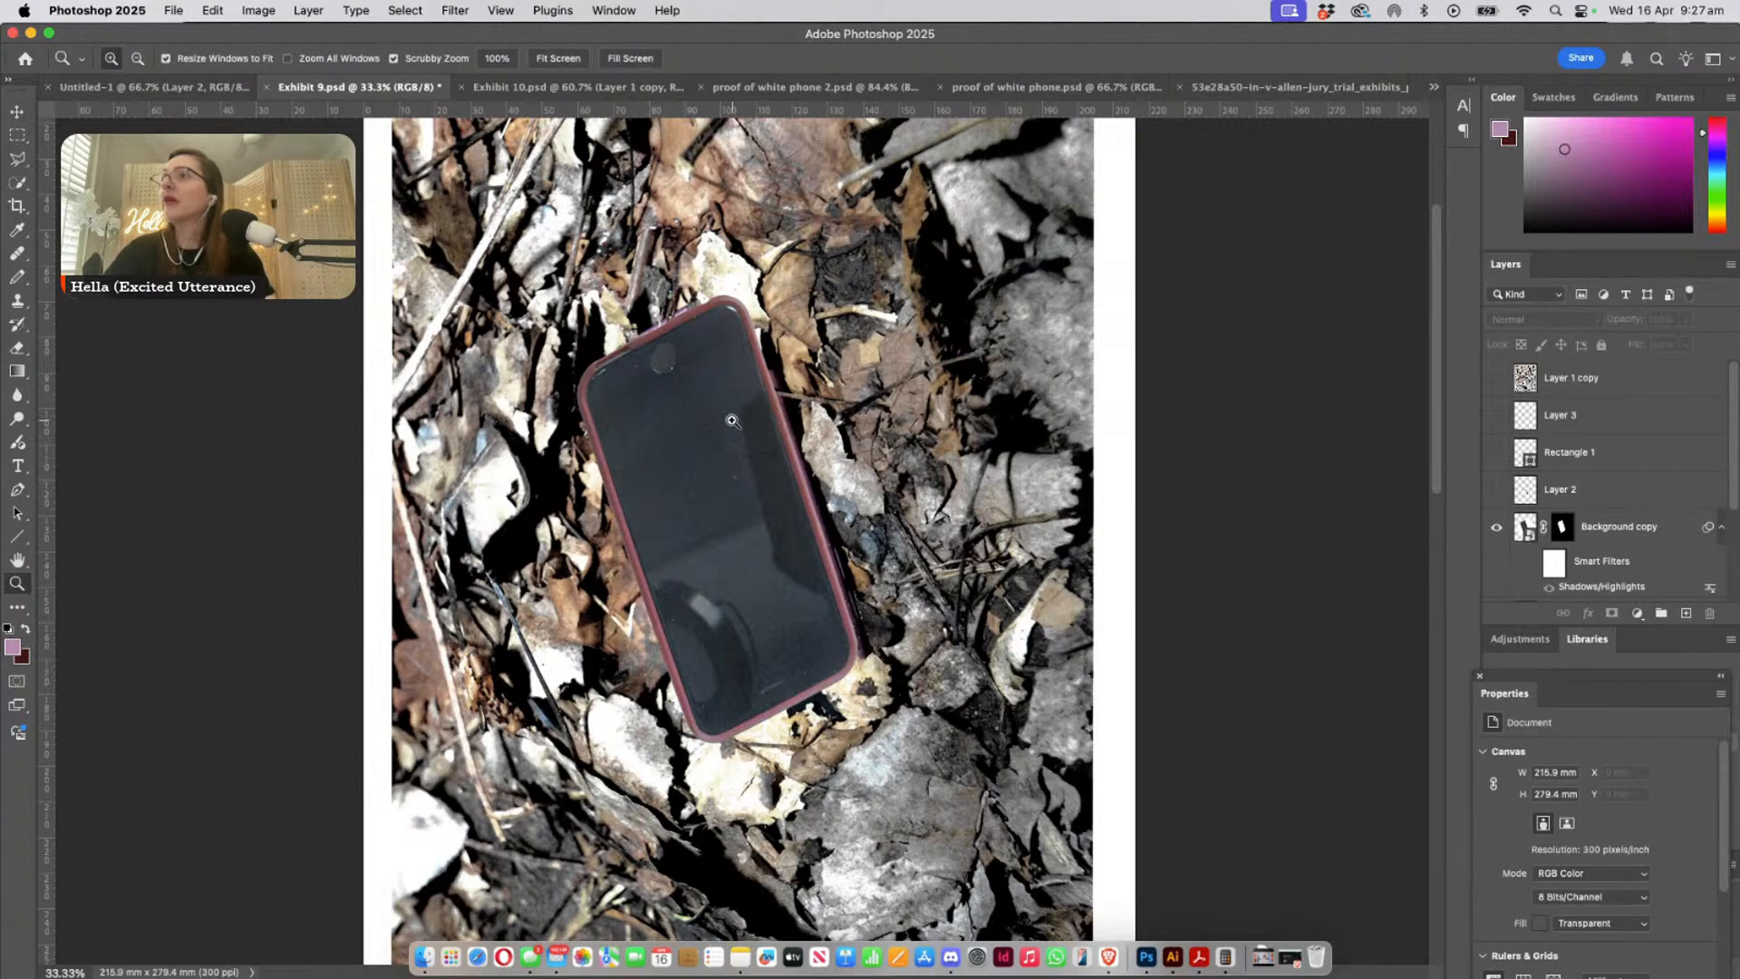
left_click_drag(731, 420, 787, 468)
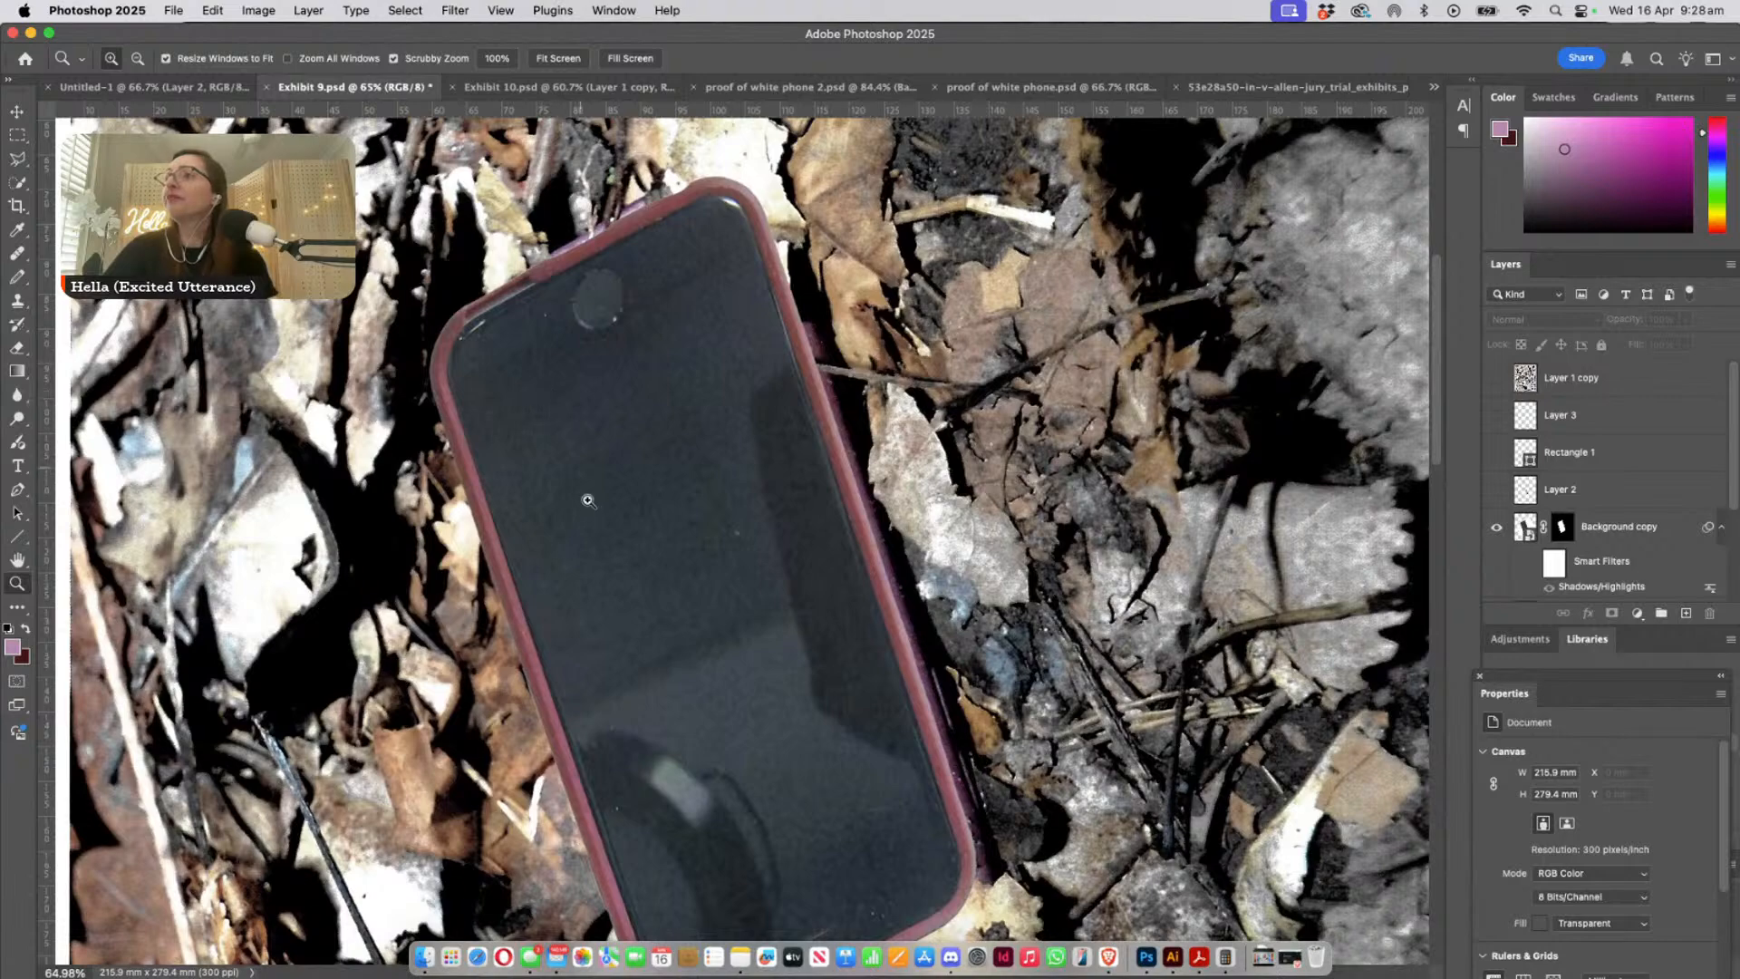
scroll(587, 500, "down", 4)
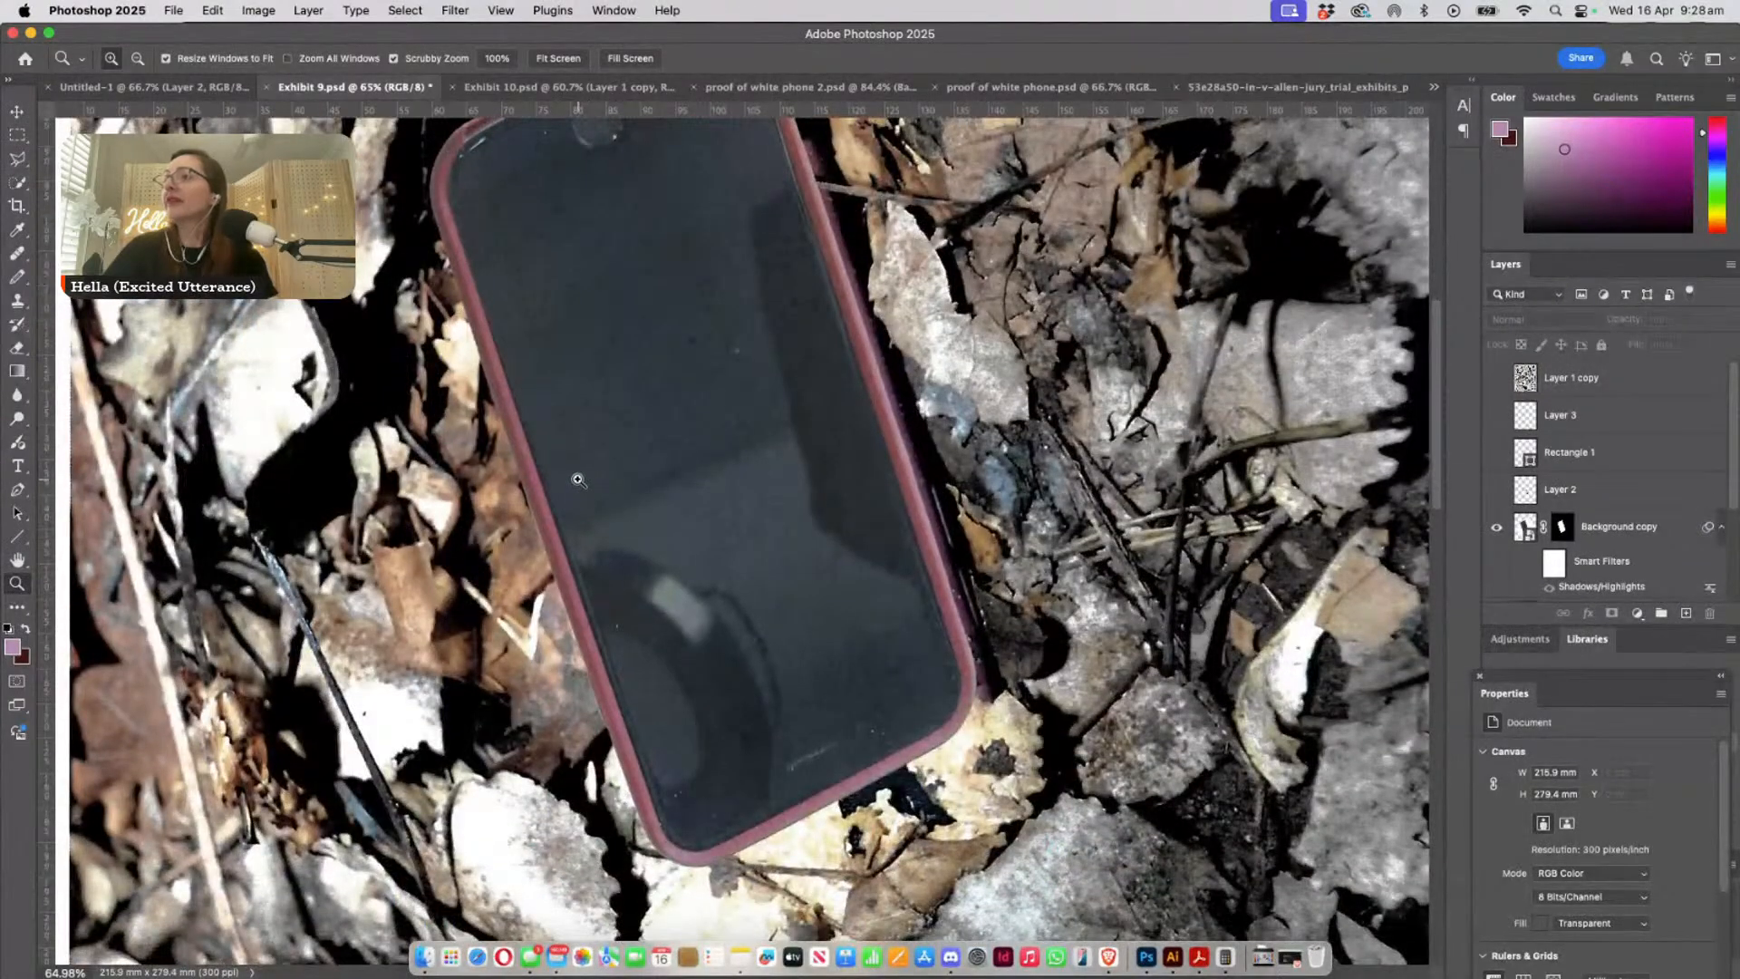
scroll(578, 479, "up", 7)
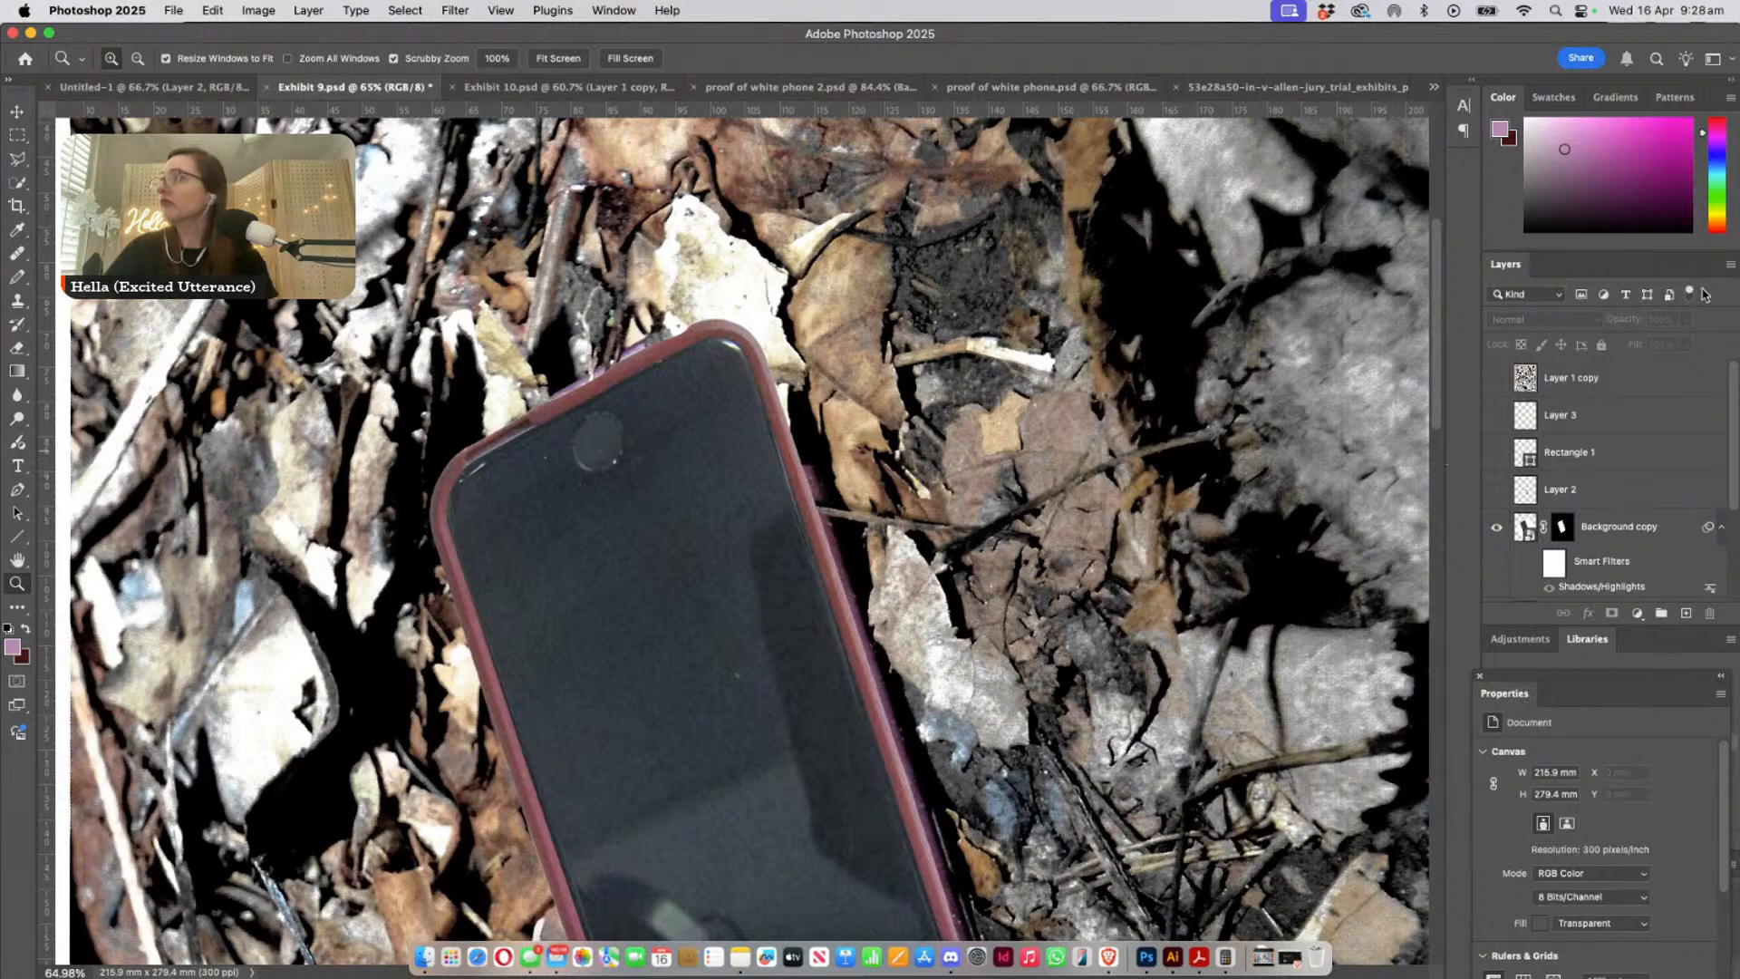
- Set the layer filter to Mode
left_click(1538, 298)
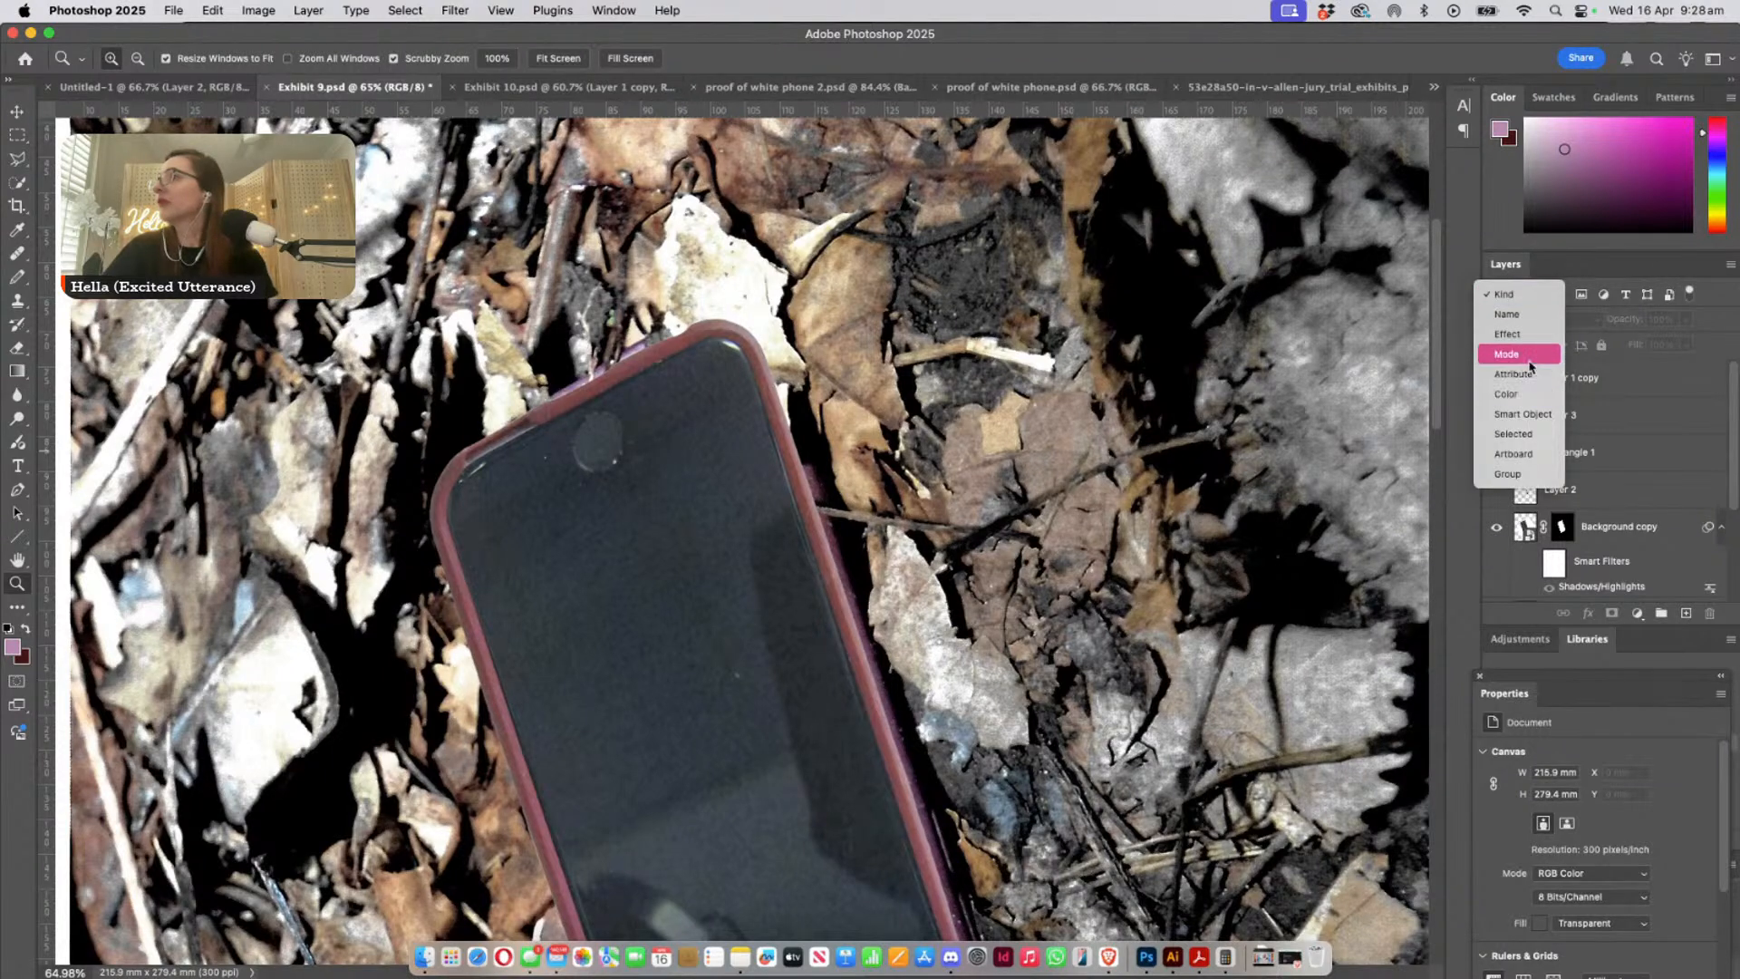
left_click(1637, 528)
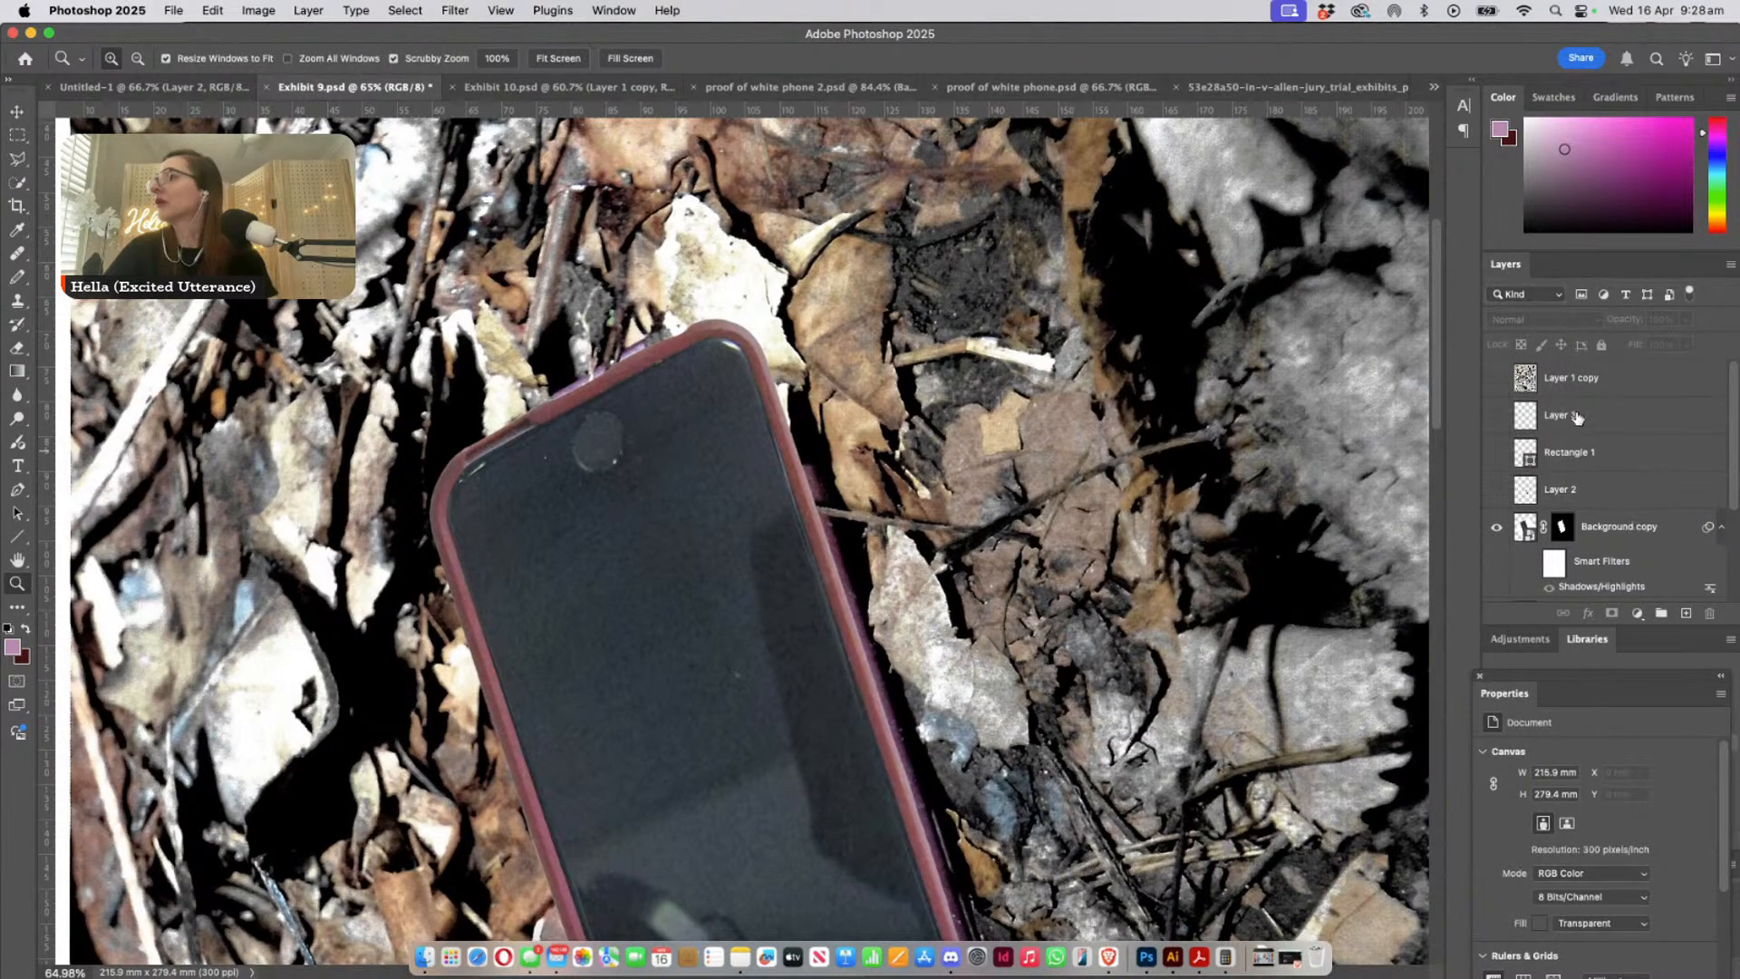
left_click(1504, 295)
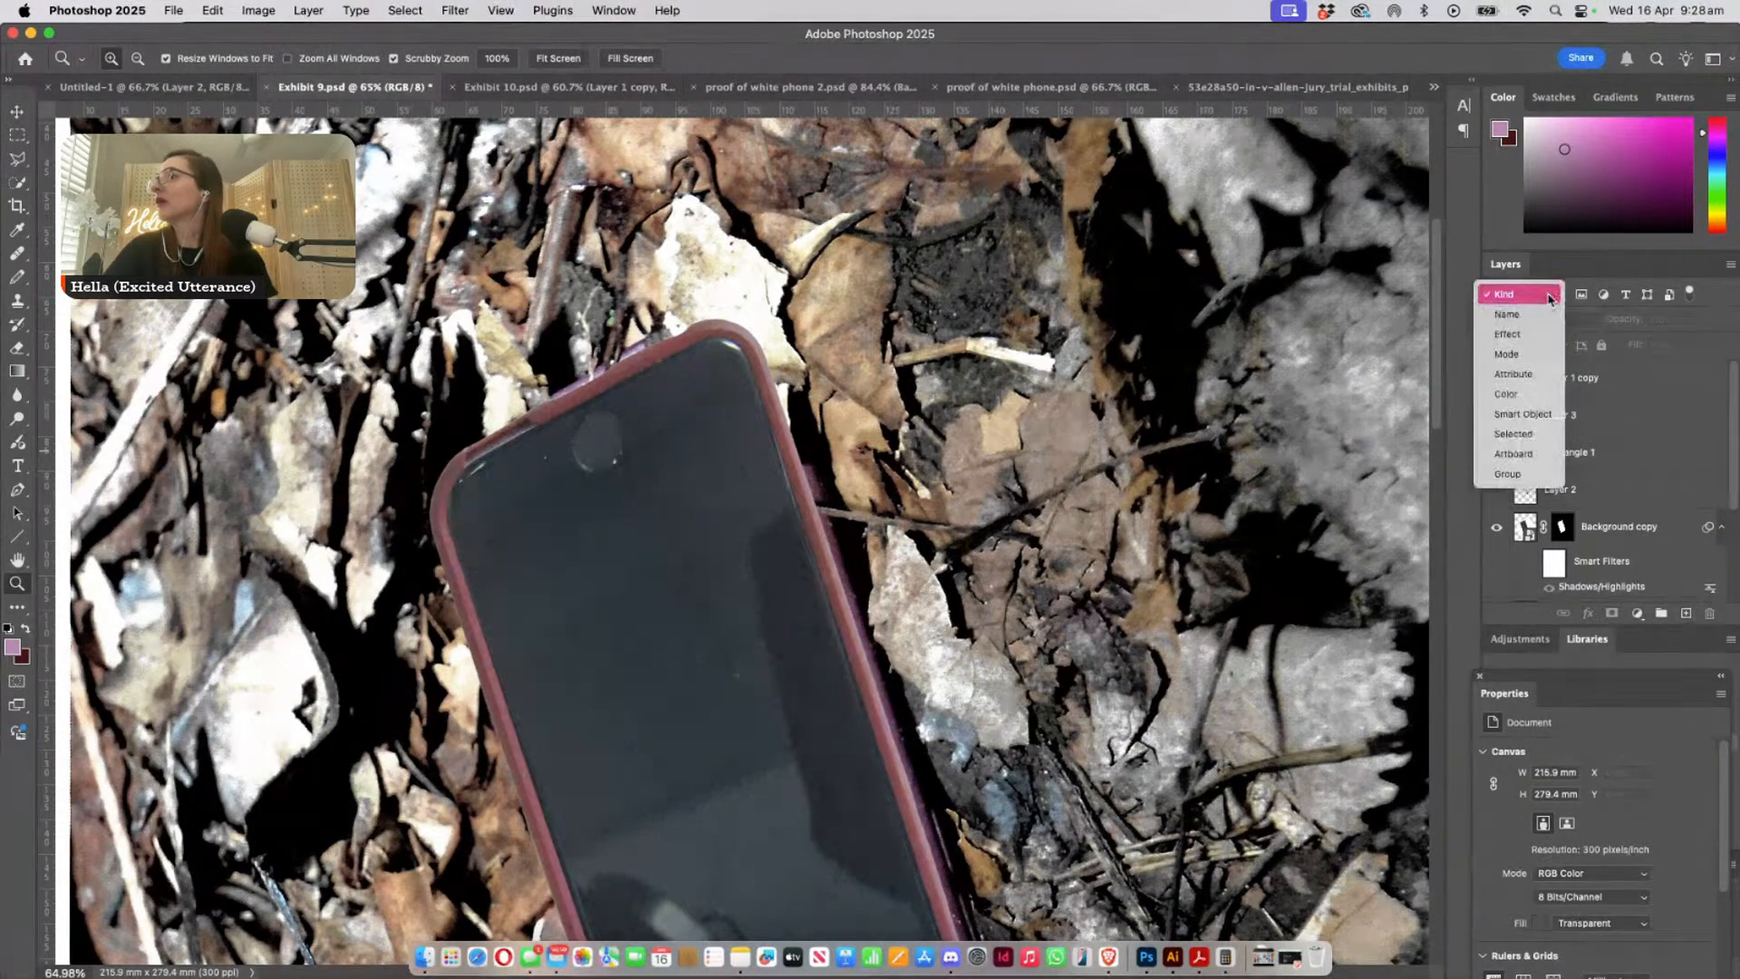
left_click(1536, 355)
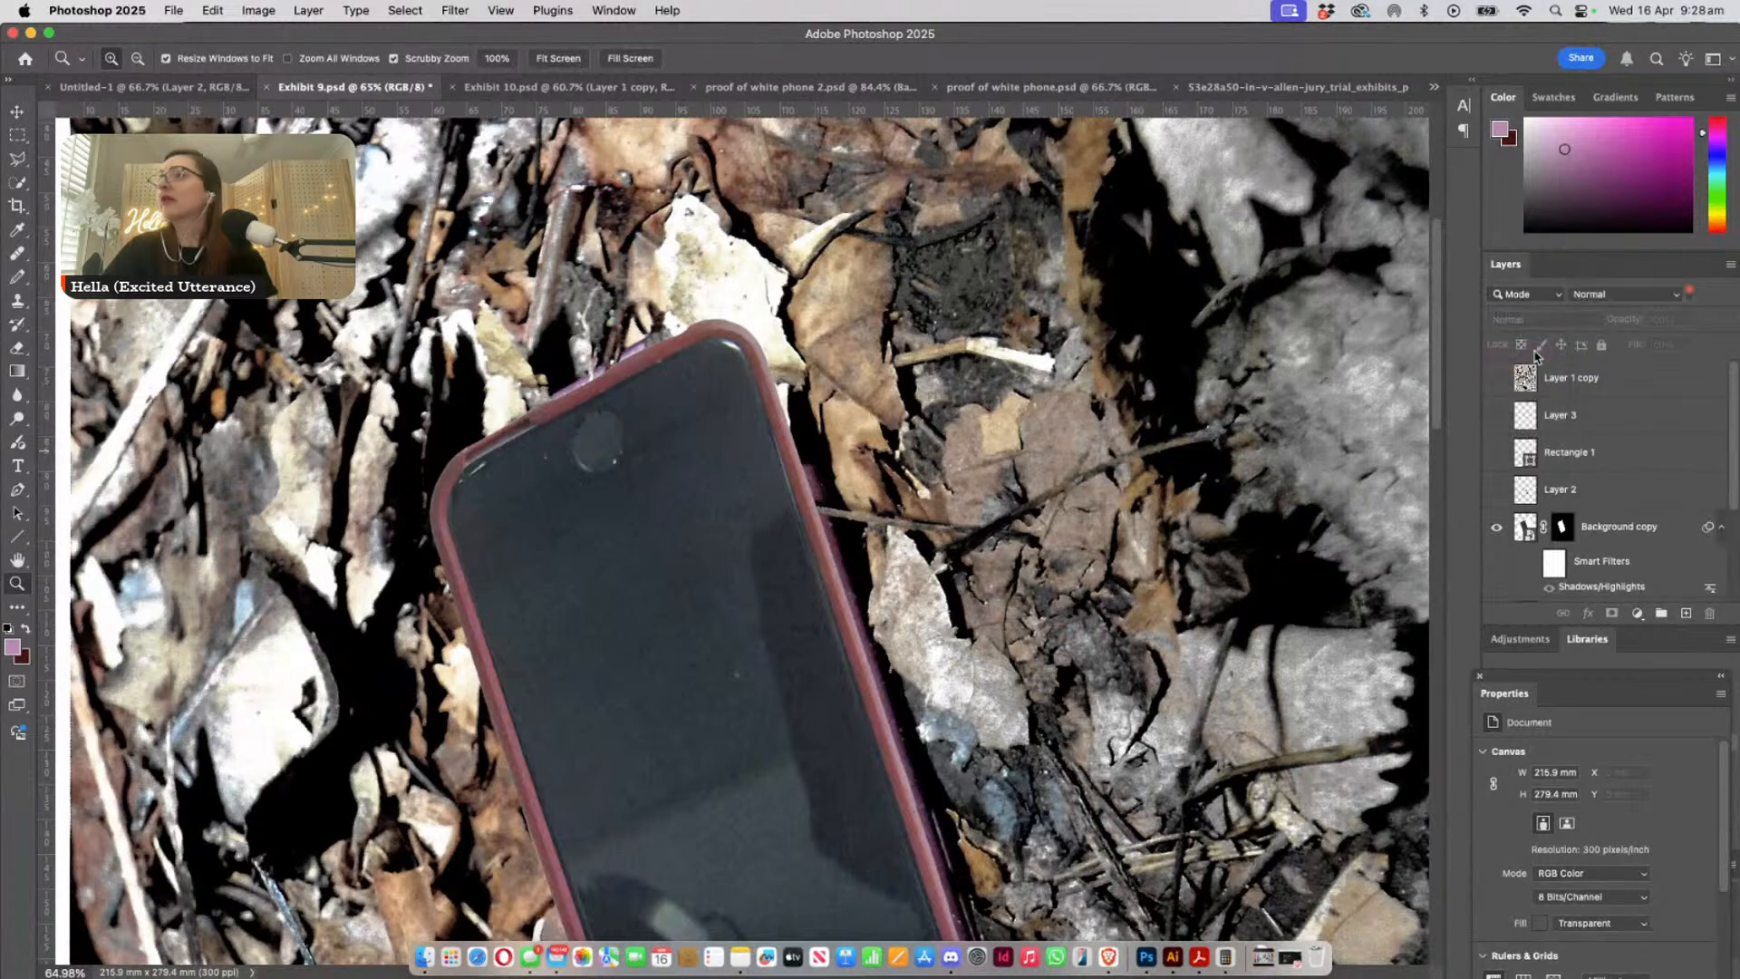
- Select the Background copy layer and preview different blend modes on it, keeping Normal
left_click(1626, 542)
left_click(1527, 295)
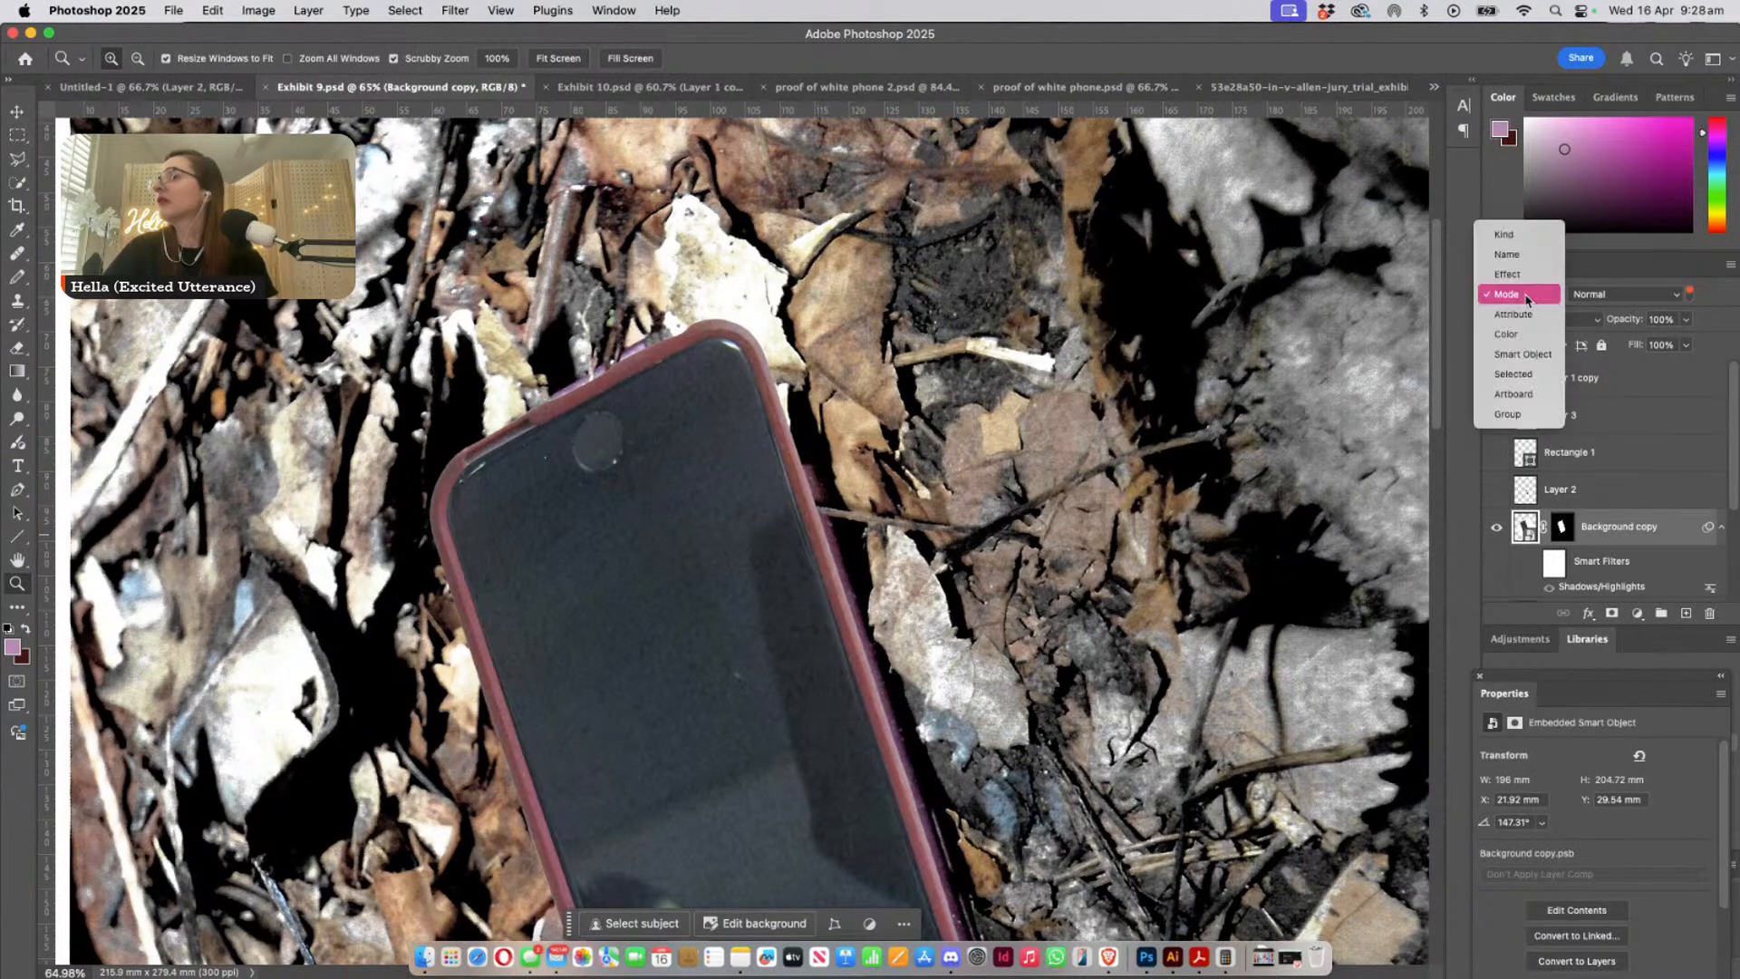
left_click(1681, 381)
left_click(1544, 321)
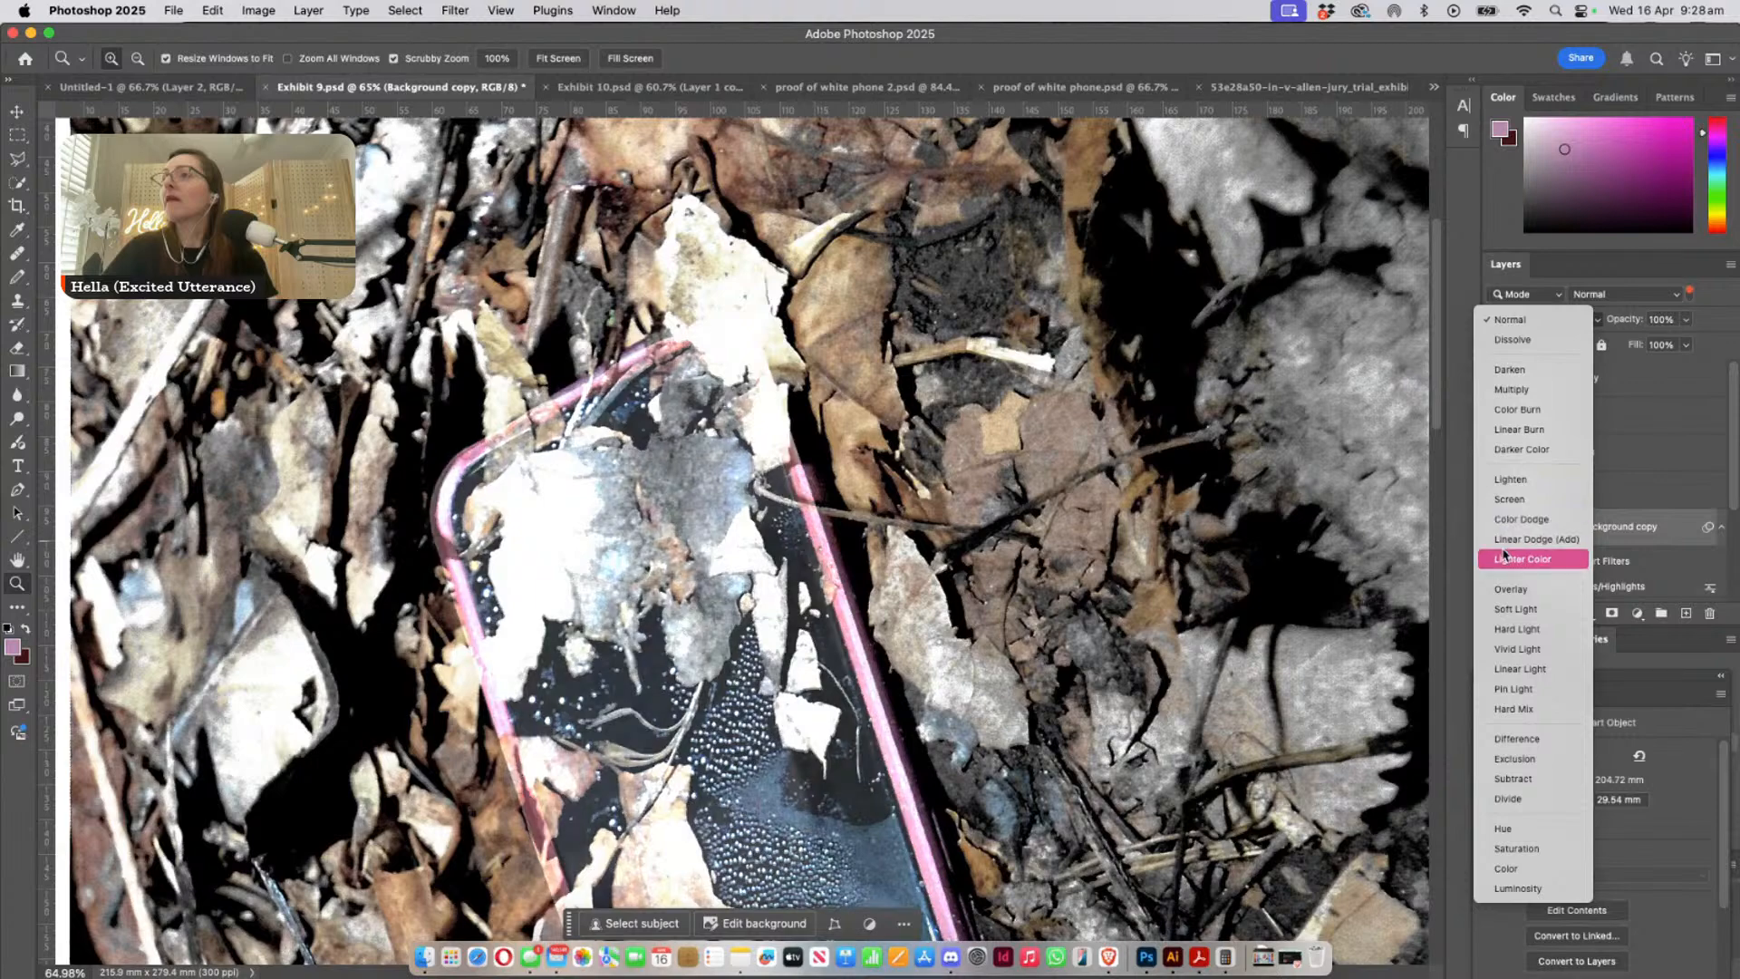
left_click(1497, 324)
- Reduce the Background copy layer's opacity to 64% and inspect how the two cases overlap along the phone's upper edge
left_click(1686, 320)
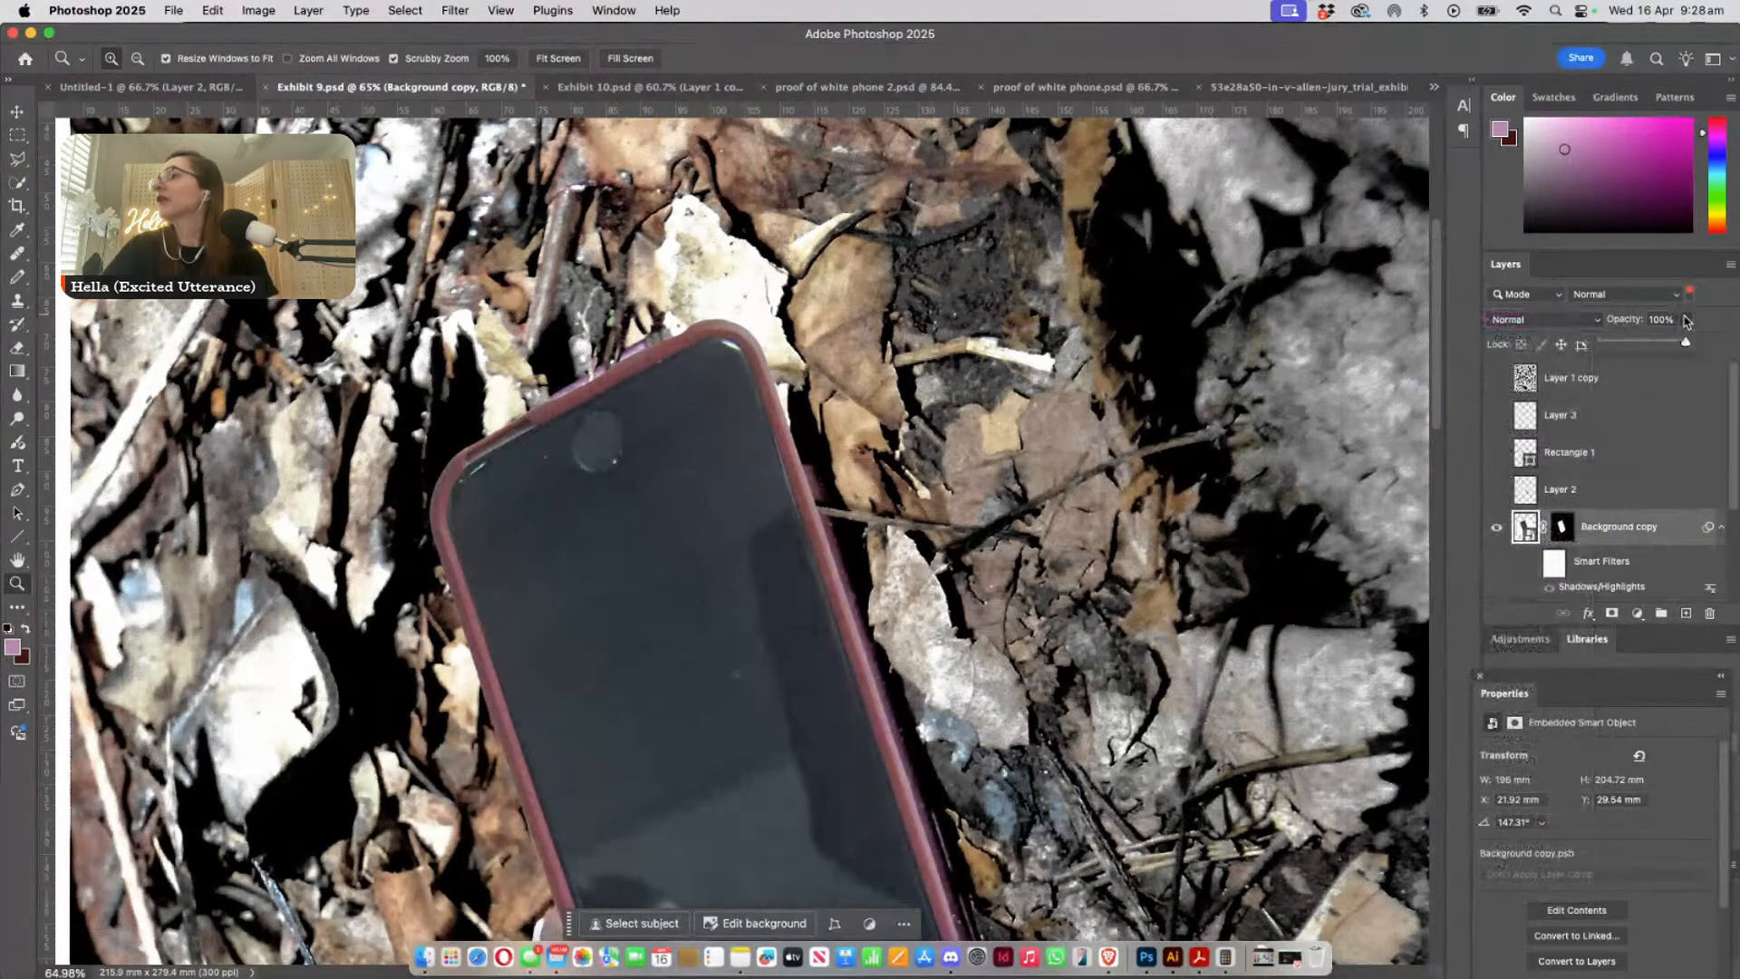
left_click_drag(1661, 345, 1656, 344)
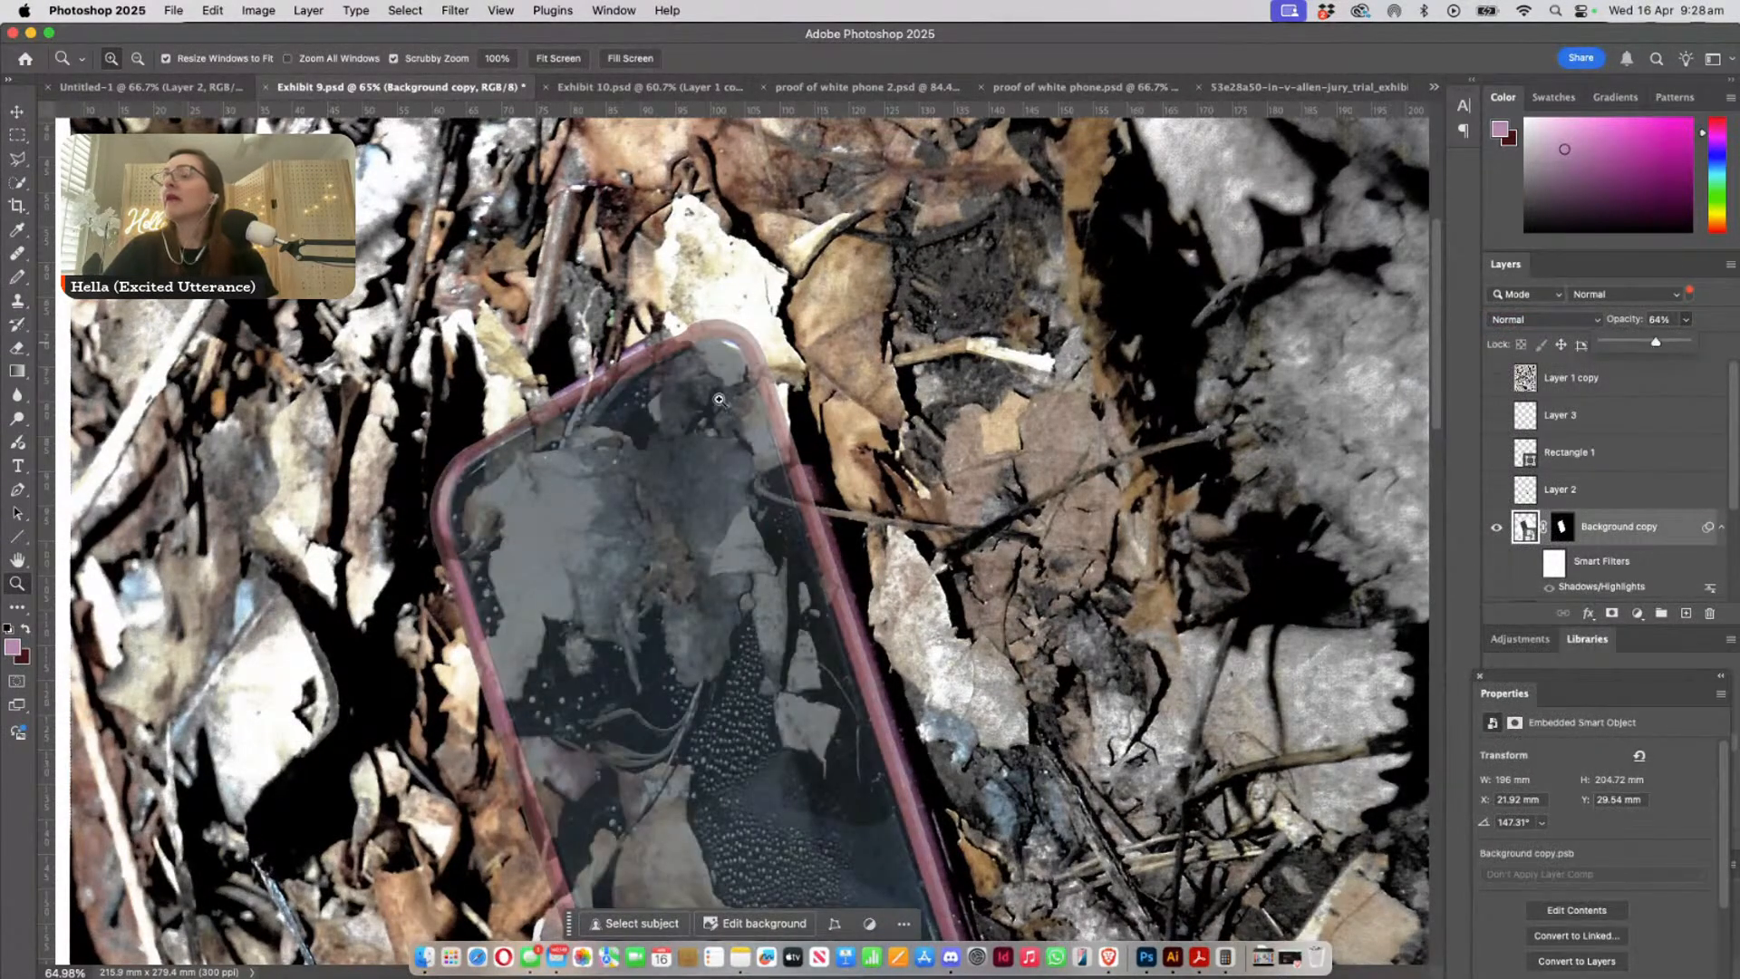
left_click_drag(405, 439, 774, 554)
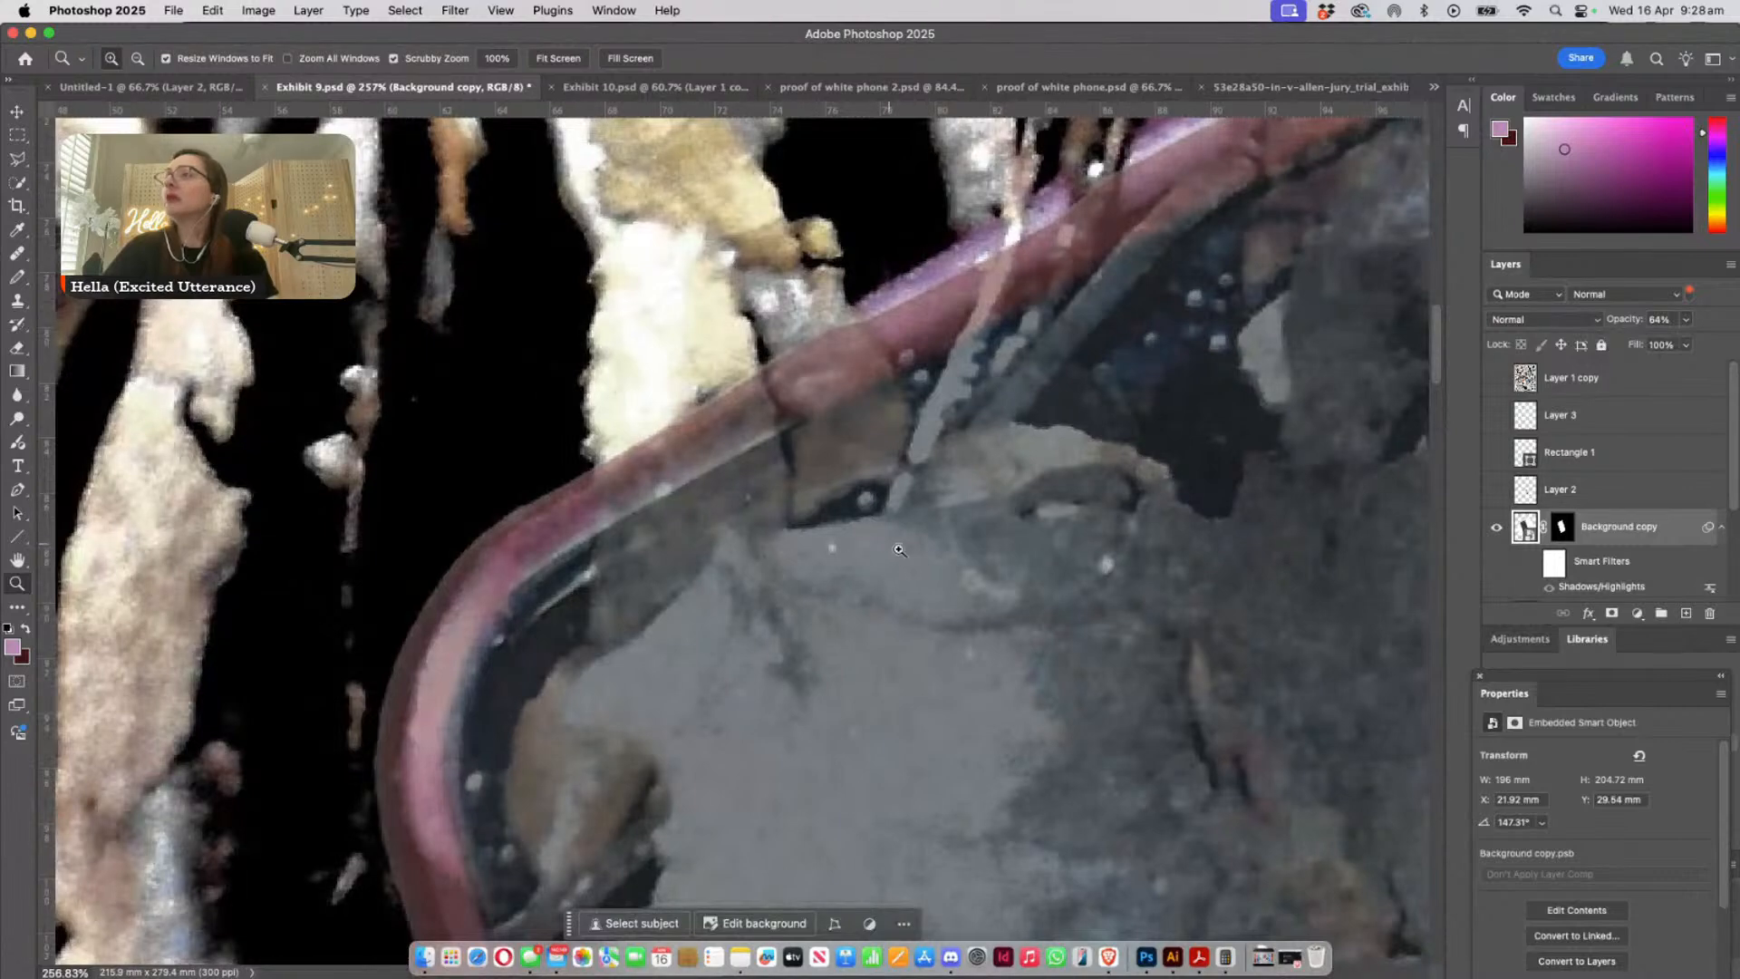
left_click_drag(899, 550, 373, 785)
- Fine-tune the pasted phone's upper corners with Free Transform, bringing the layer to about 192.87 × 209.13 mm at 145.46°
key("ctrl+t")
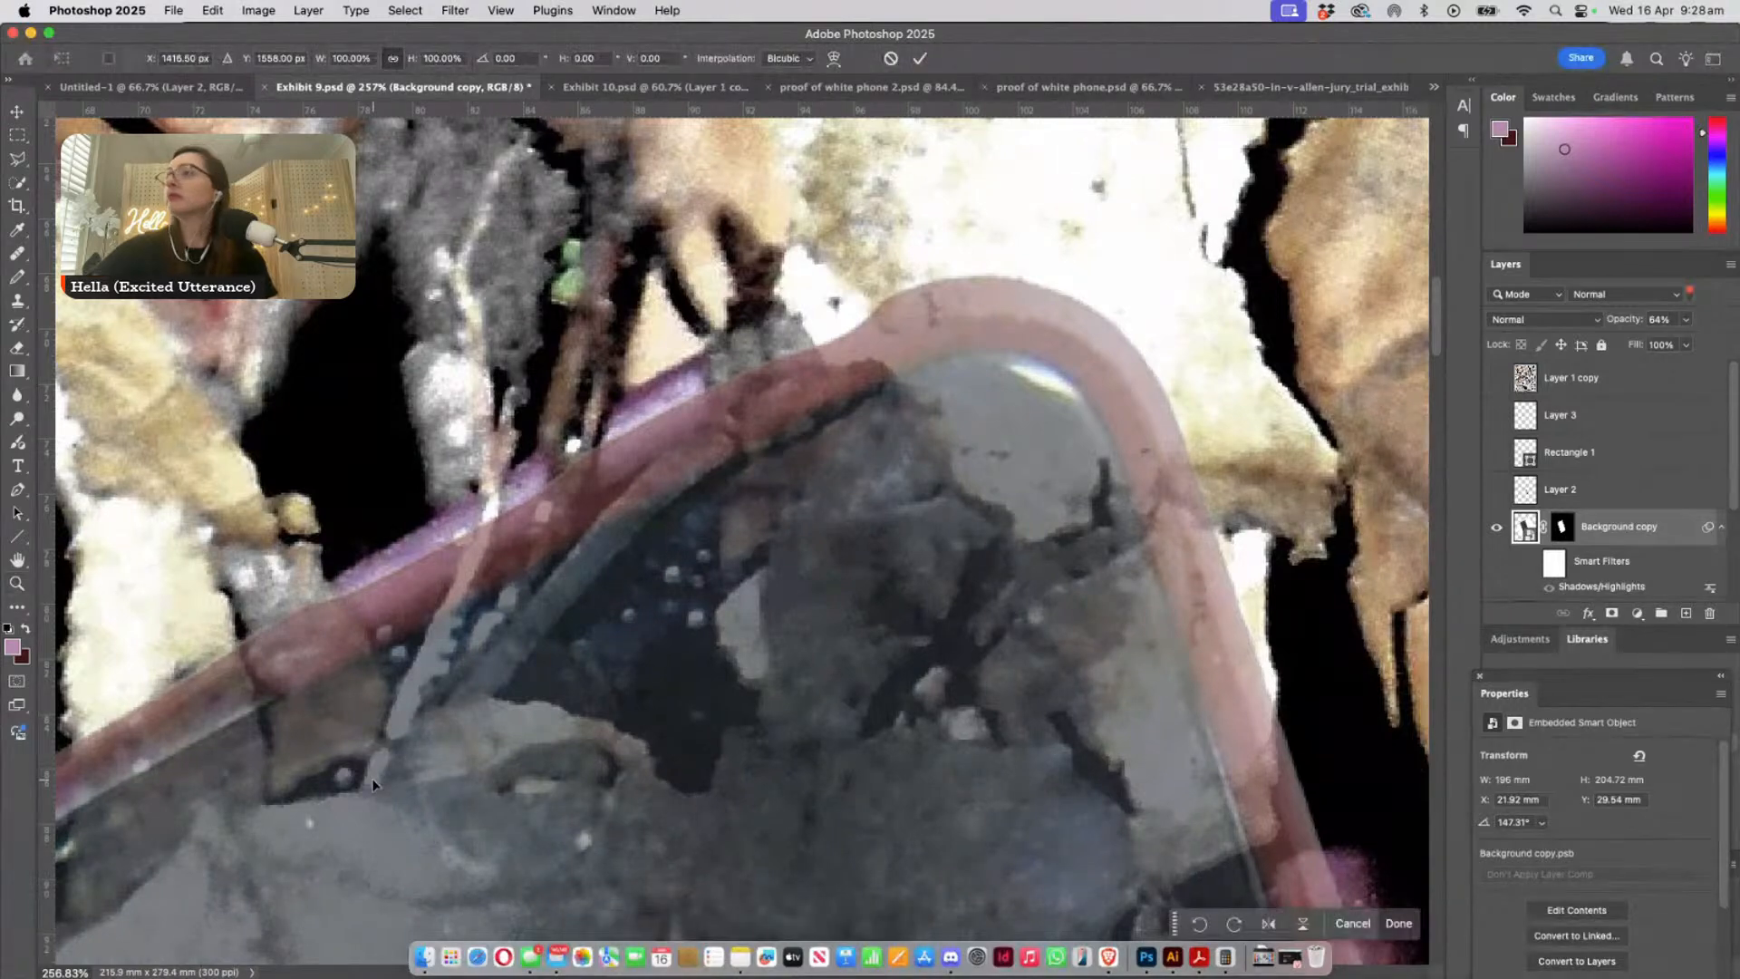
key("ctrl+minus")
key("ctrl+minus")
key("ctrl+minus")
key("ctrl+minus")
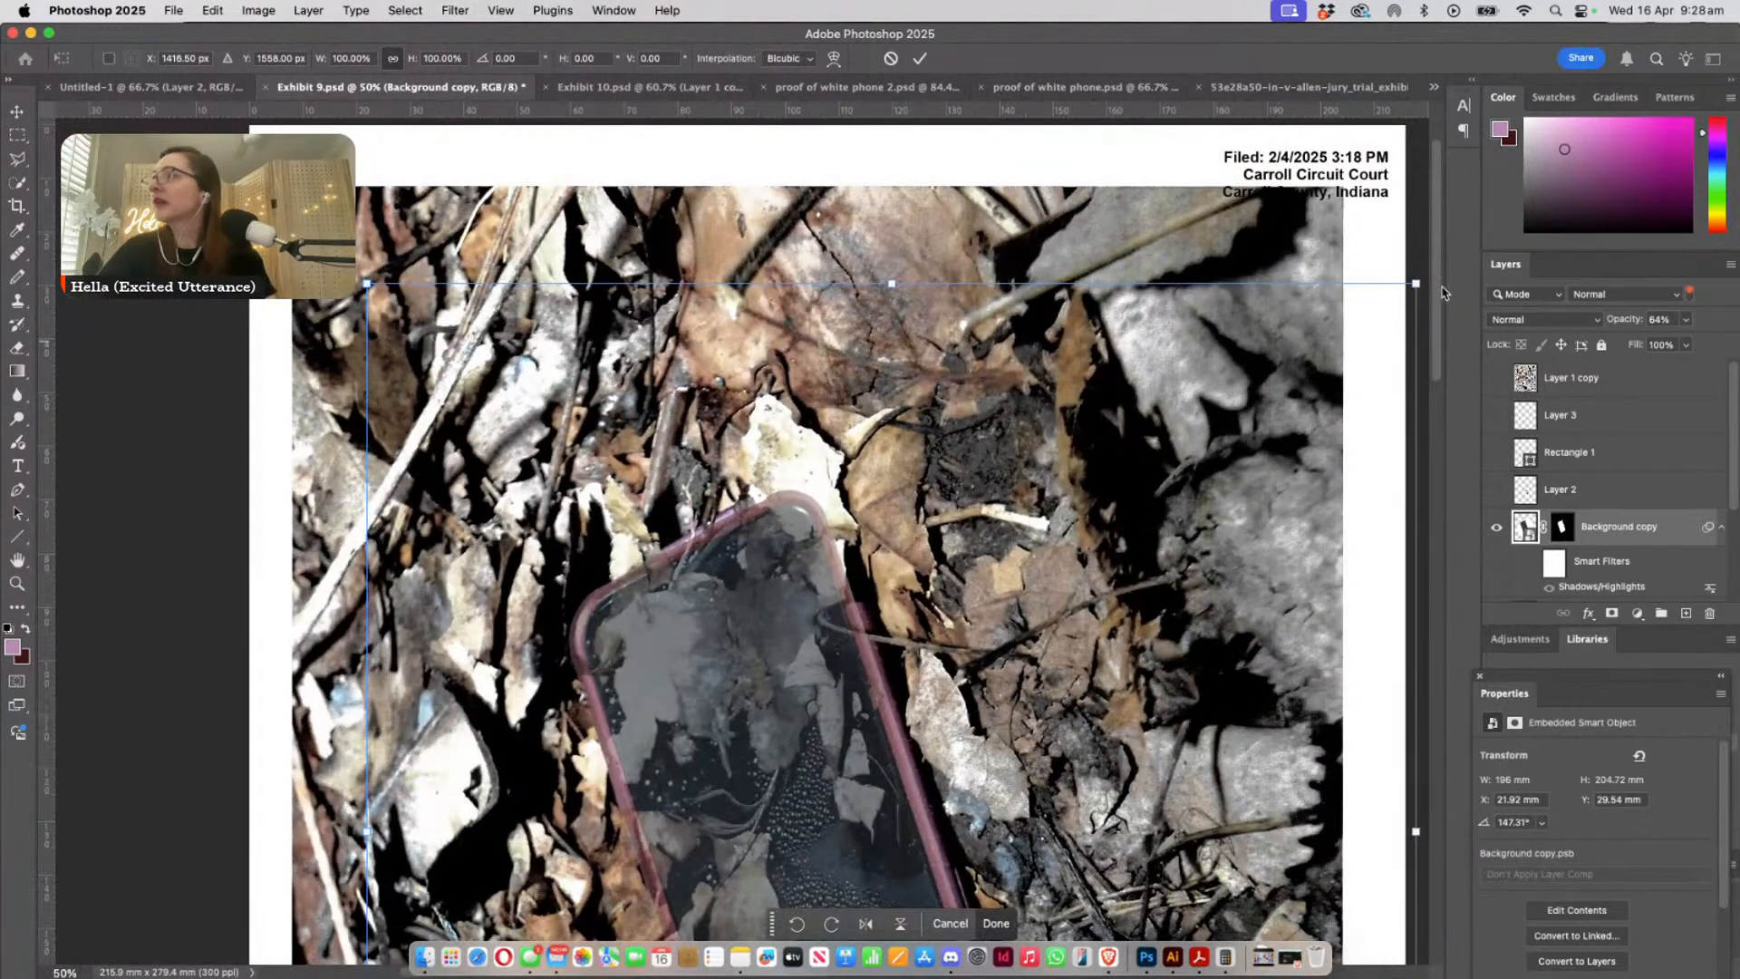
left_click_drag(1416, 284, 1410, 274)
left_click_drag(372, 288, 379, 288)
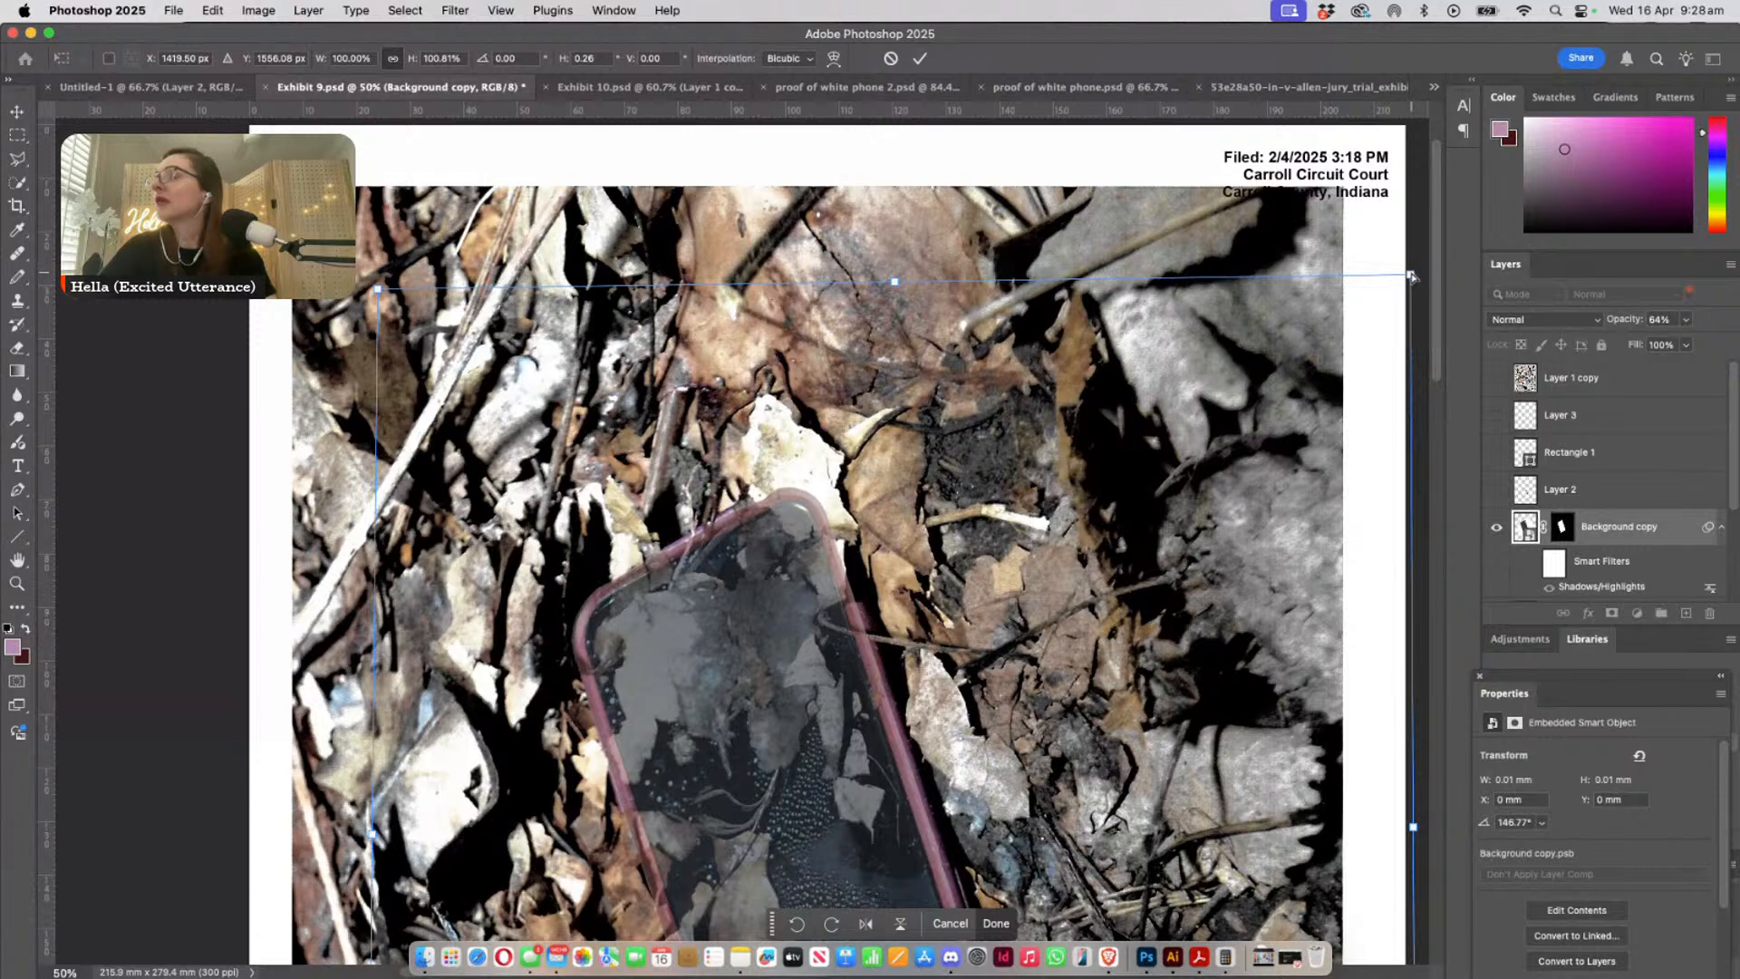
left_click_drag(1412, 276, 1402, 262)
key("Return")
- Compare the case's upper edge close up with the Background copy layer hidden and shown
key("z")
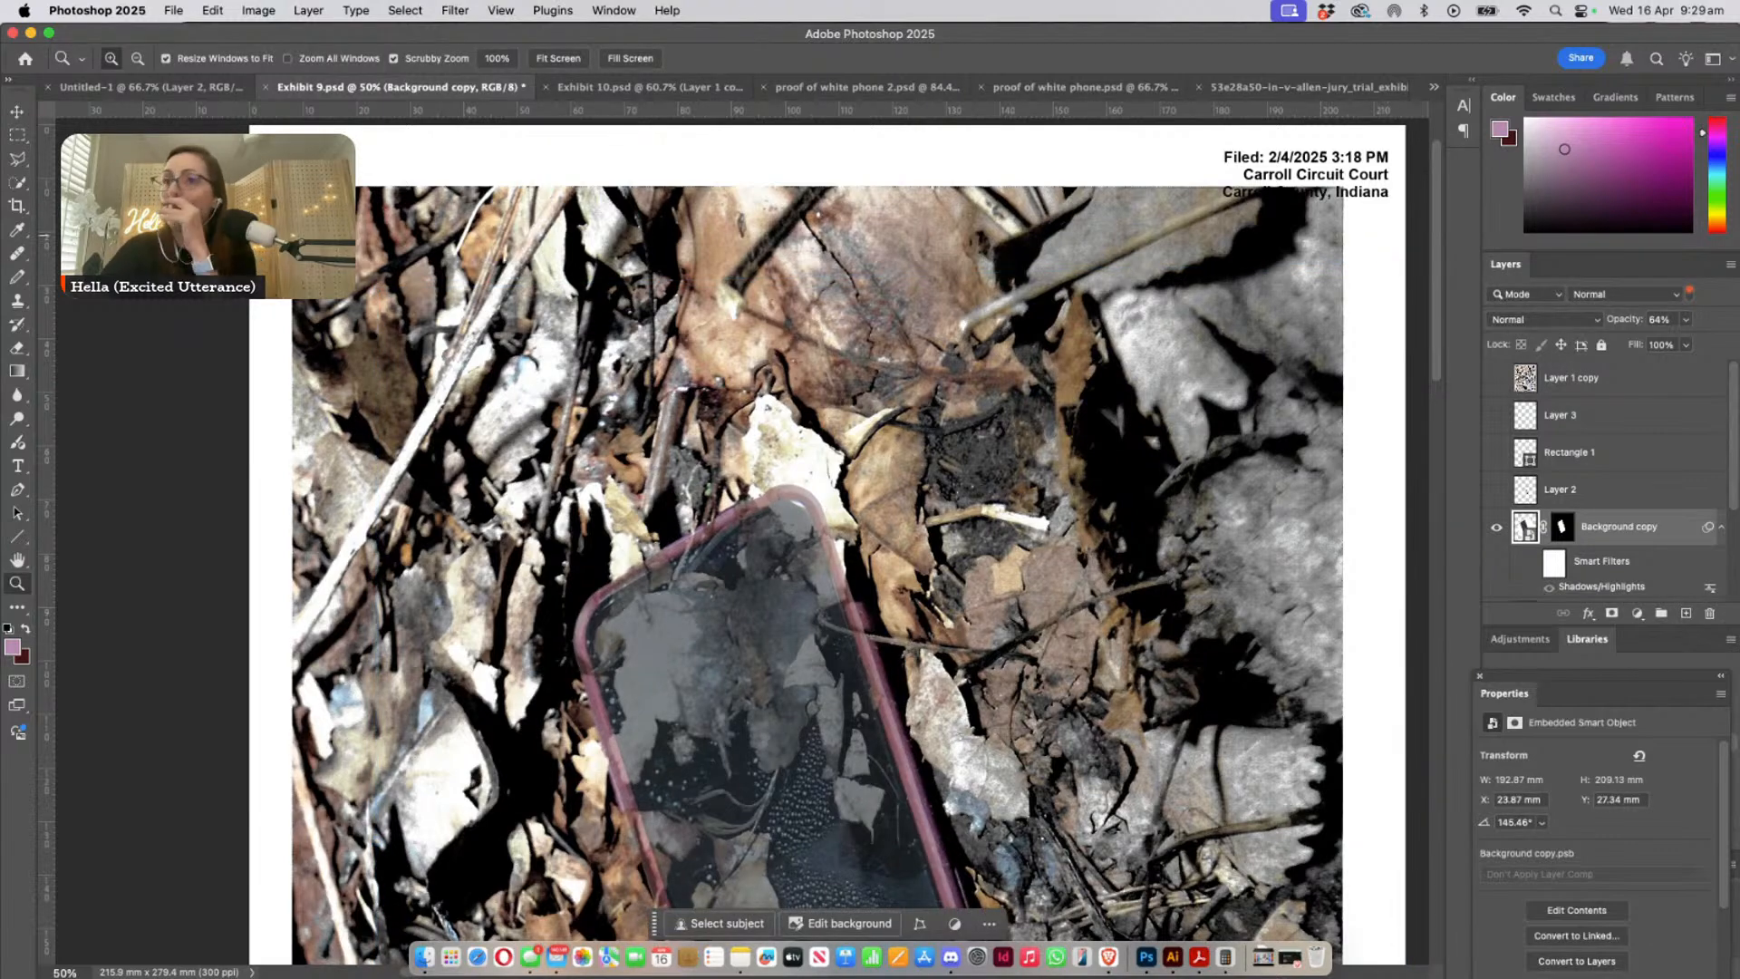
left_click_drag(637, 511, 863, 592)
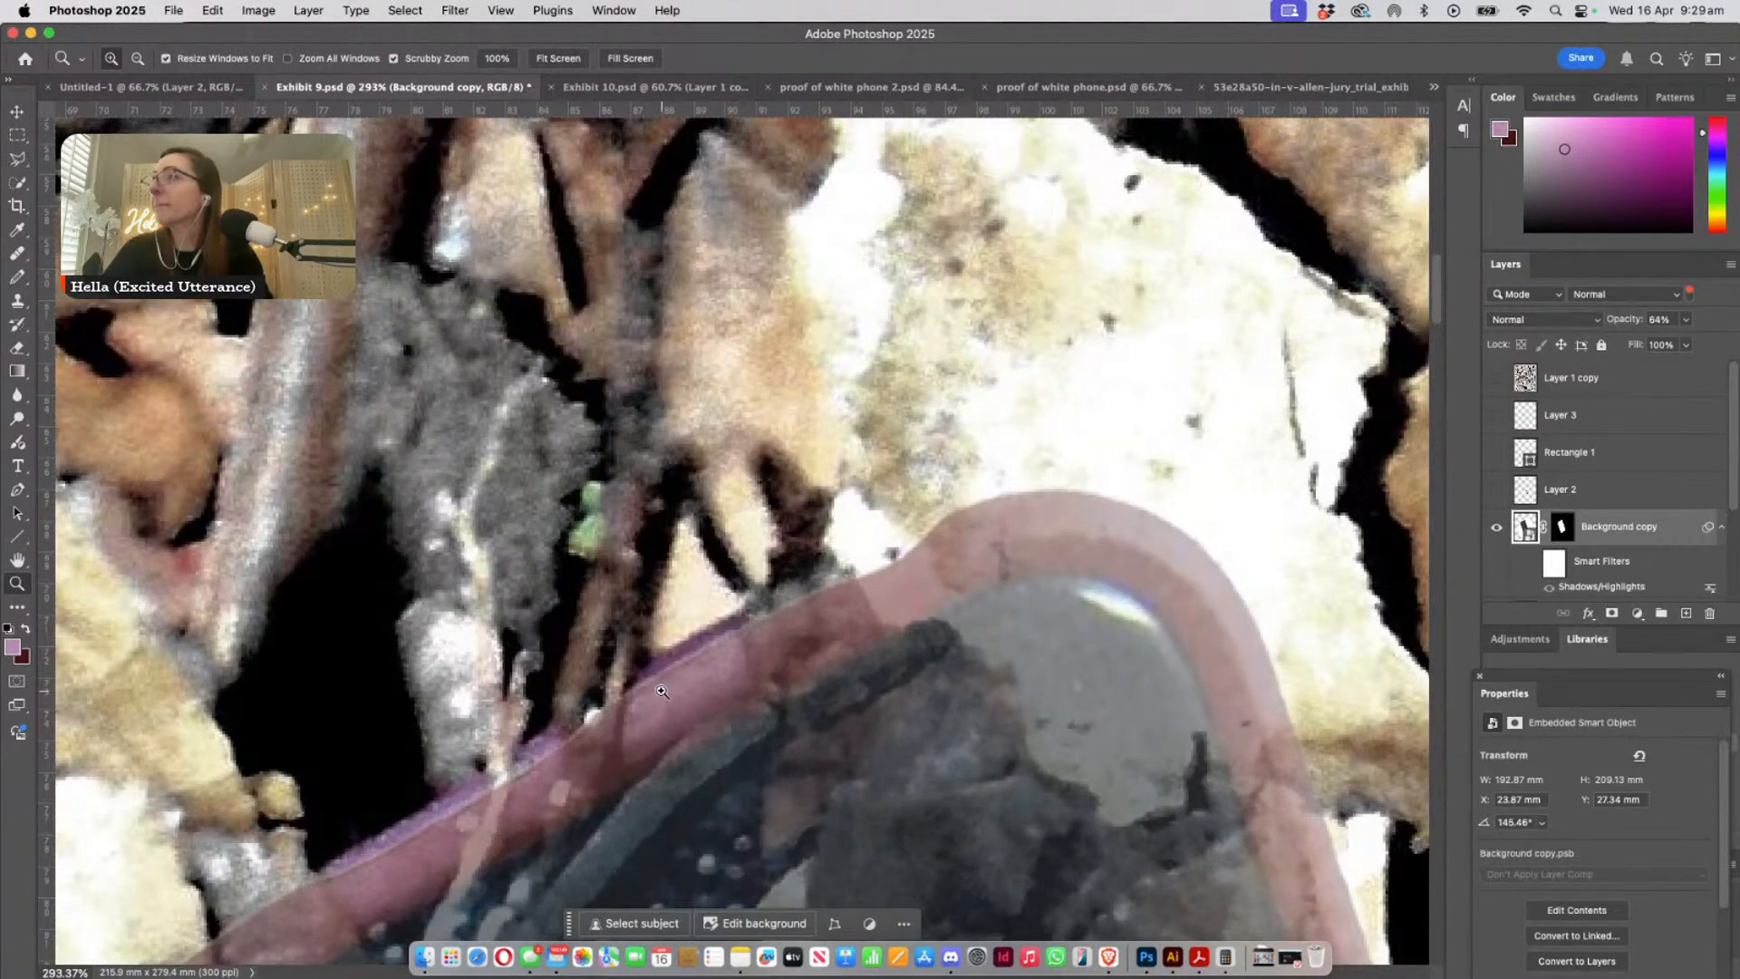
left_click_drag(600, 712, 839, 394)
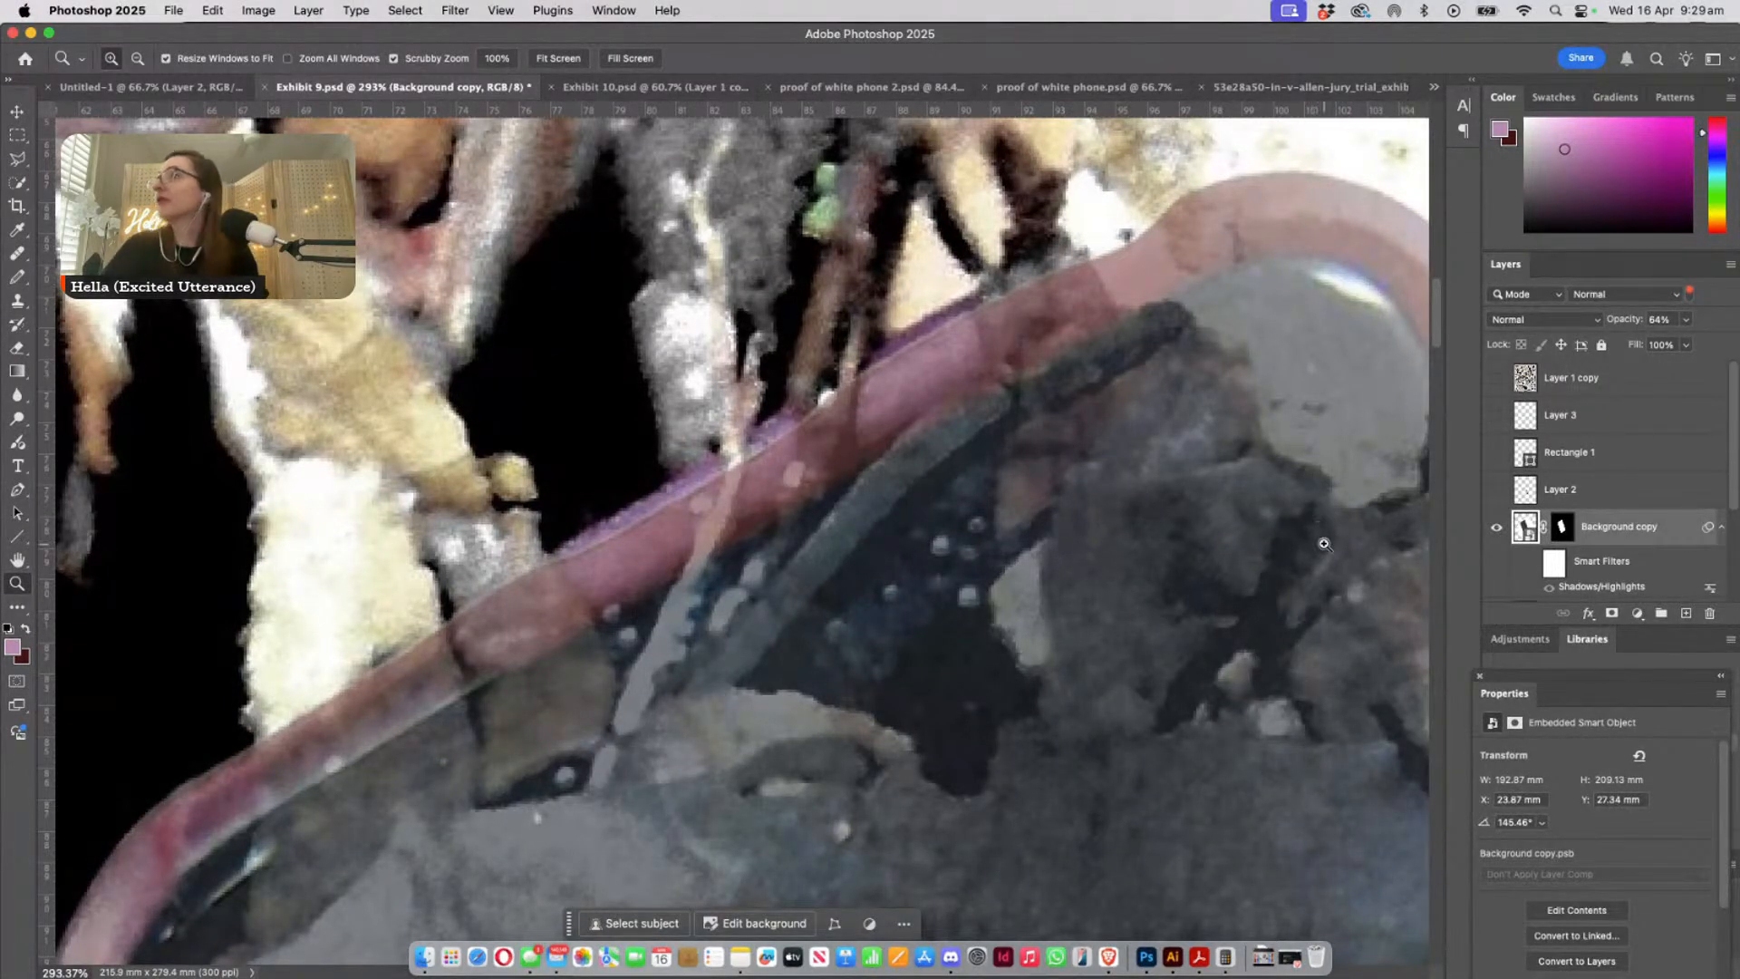
left_click(1498, 527)
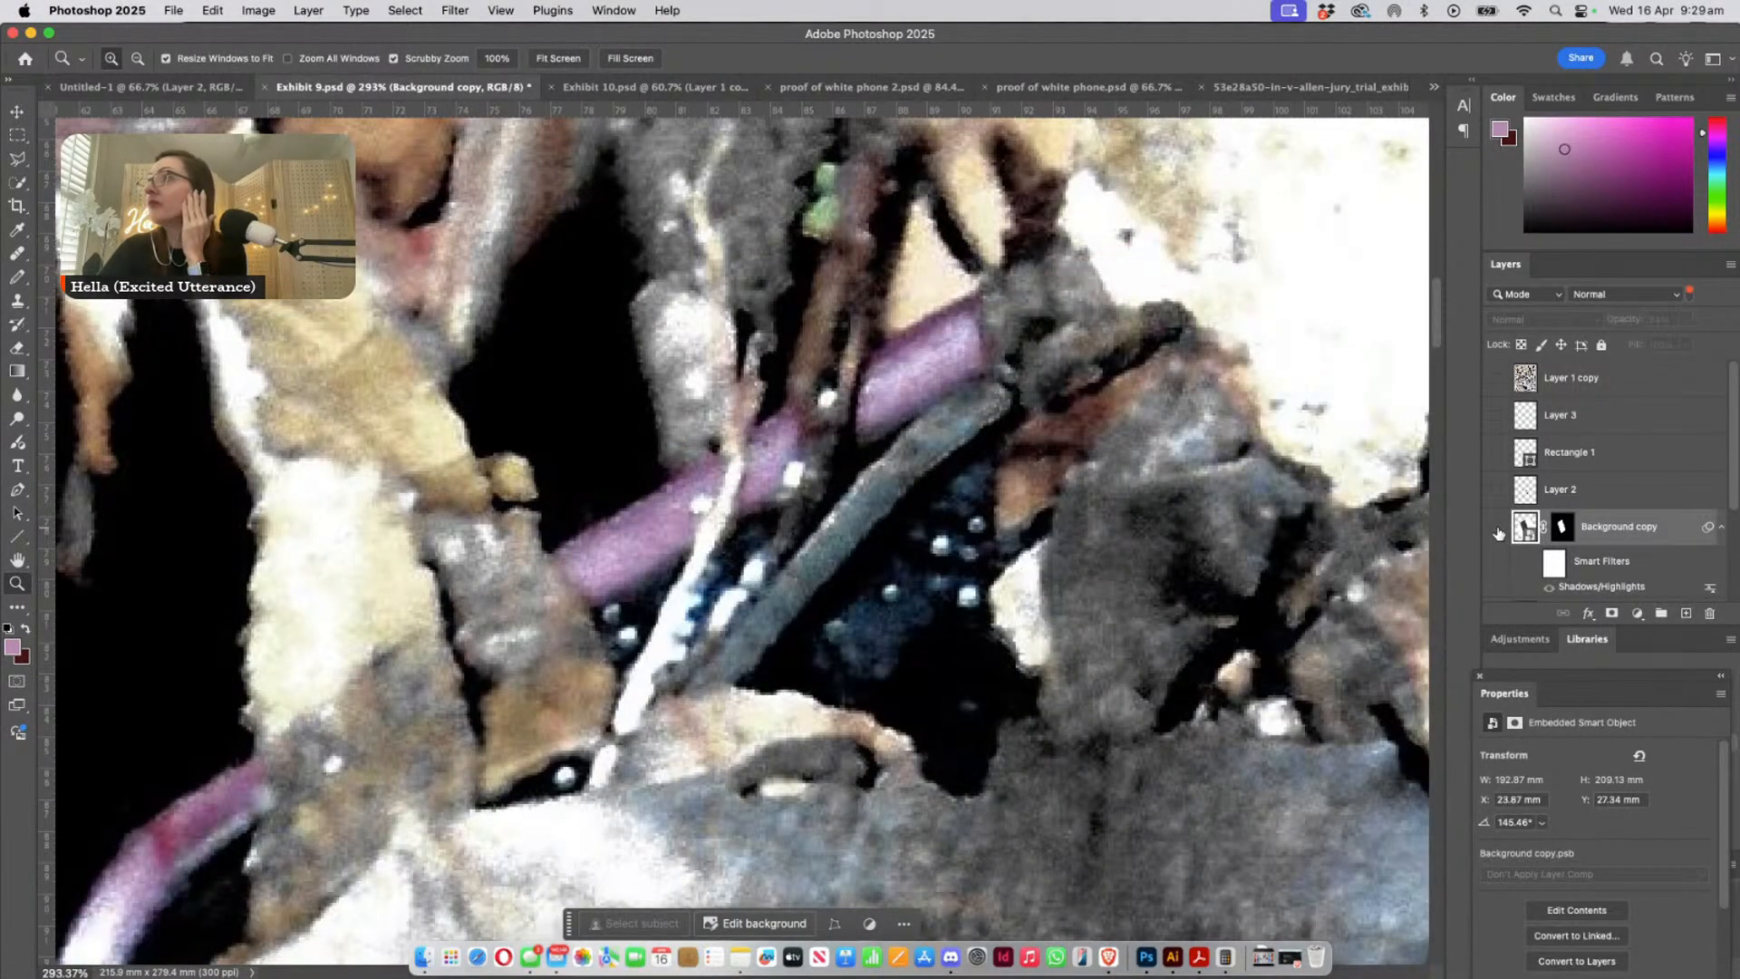
left_click(1497, 531)
left_click(1497, 531)
left_click(1497, 531)
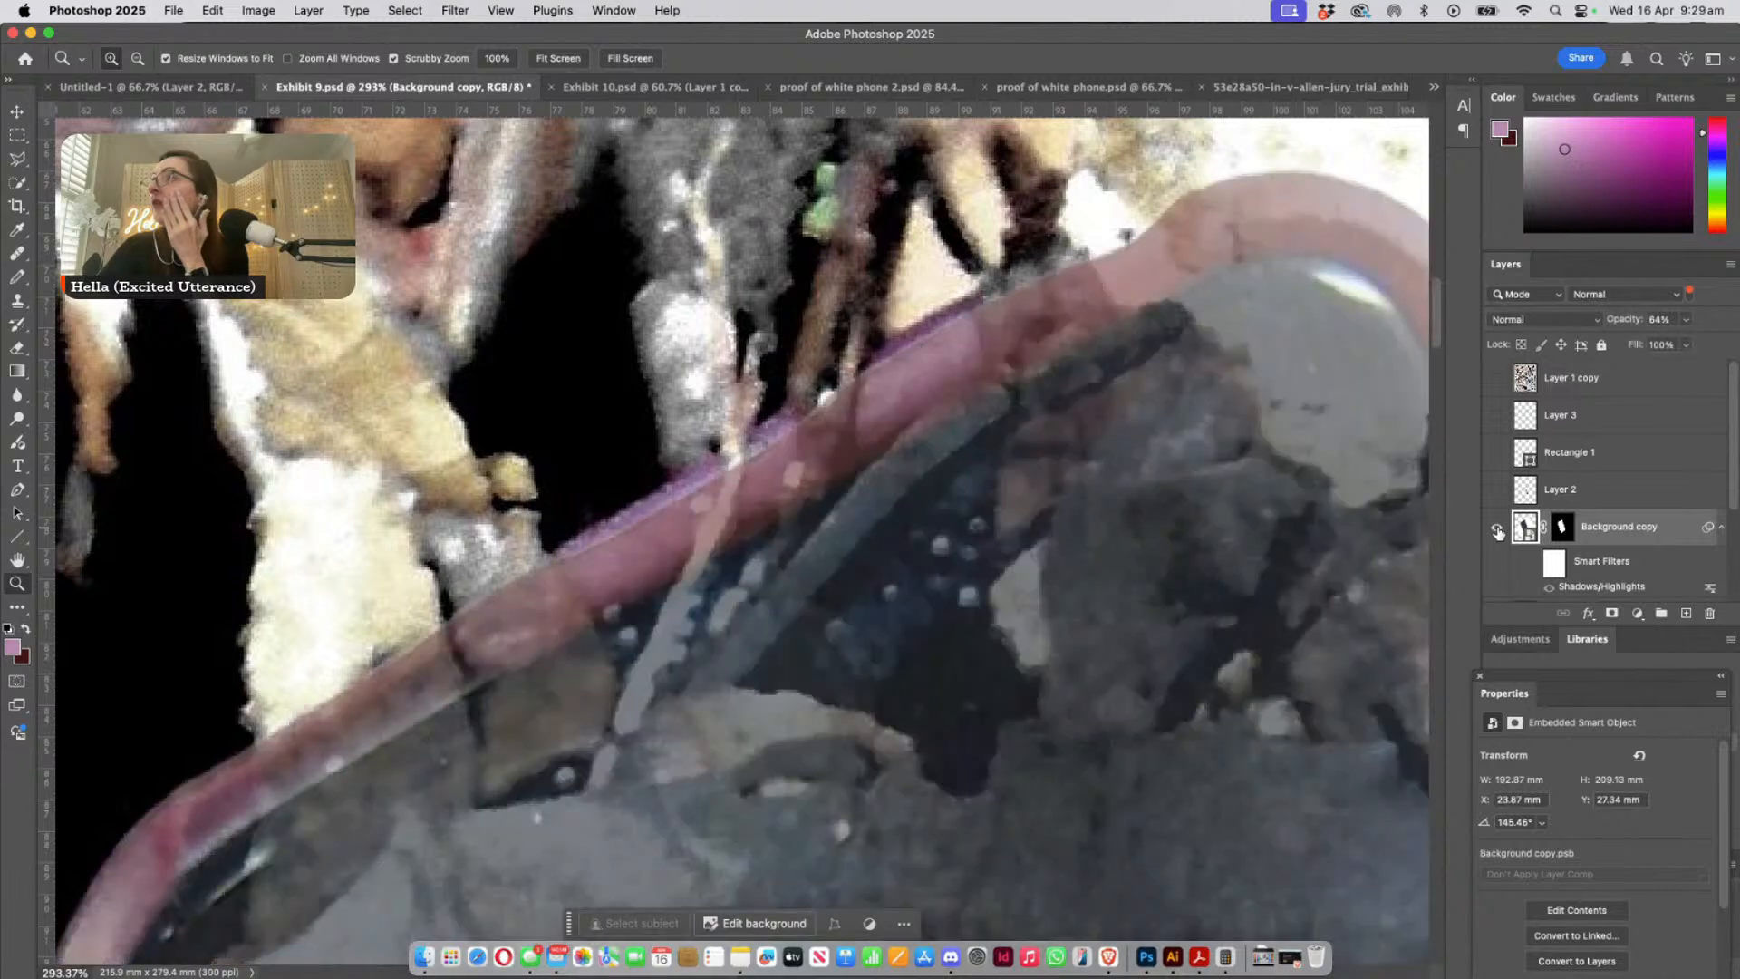
- Add an empty layer directly above the Background copy layer, keeping the pasted phone shown over the photo
left_click(1498, 532)
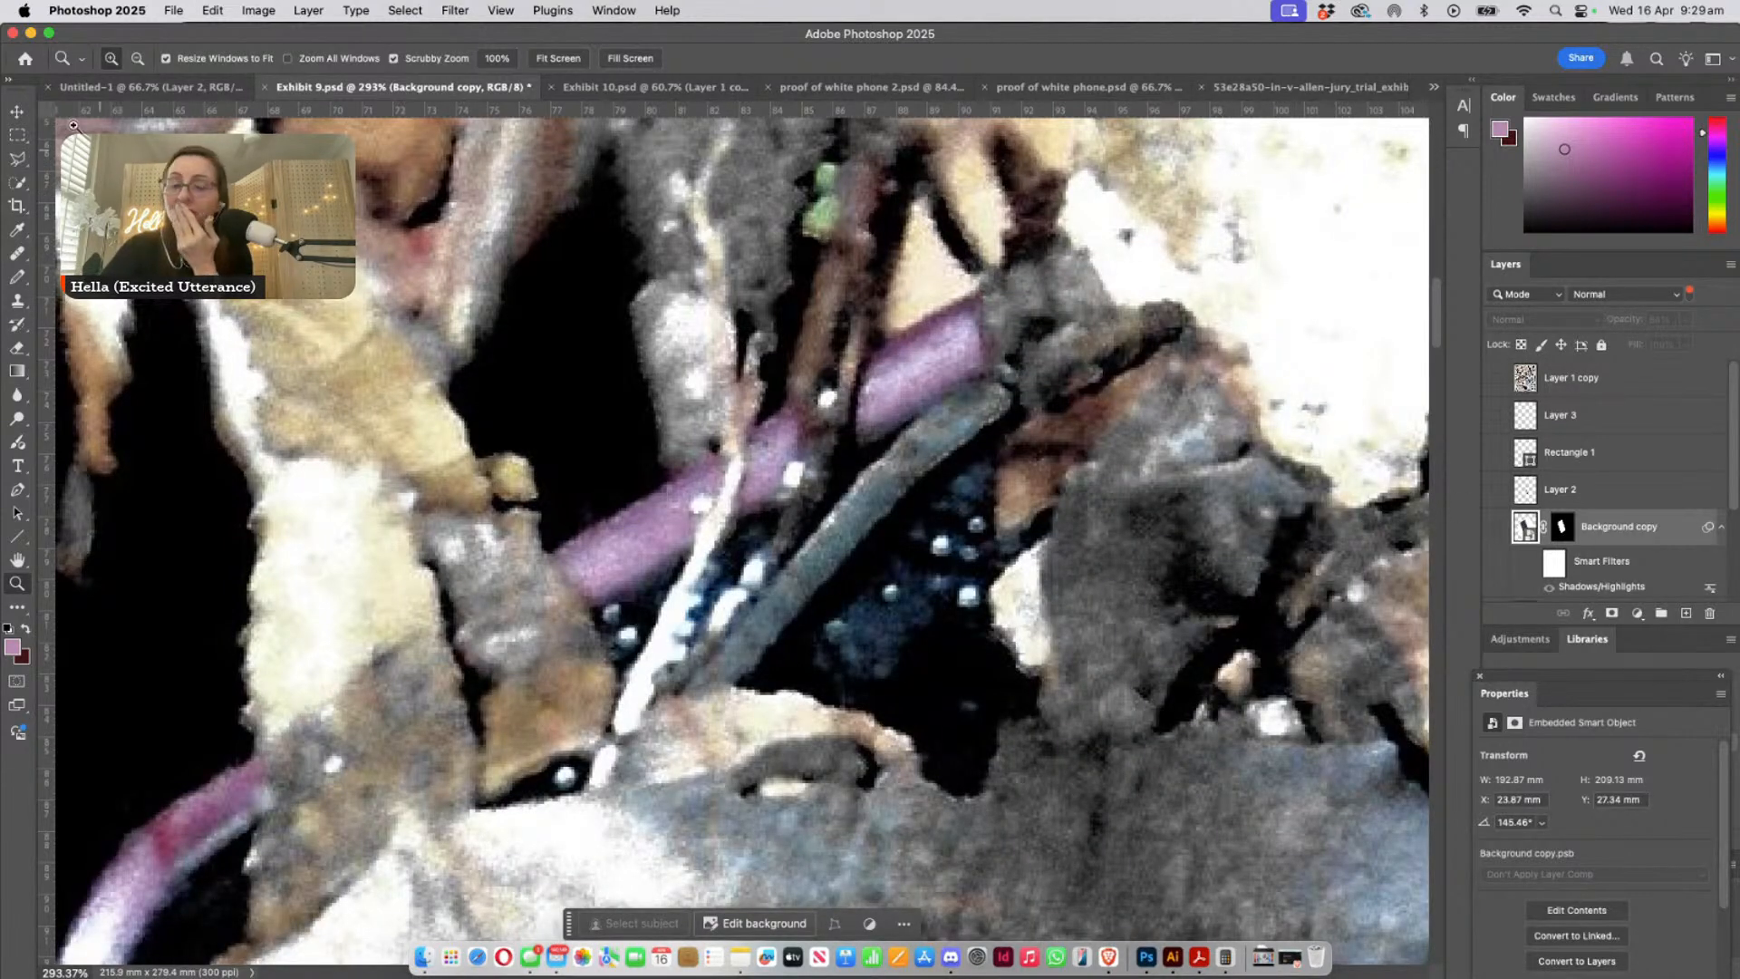
key("v")
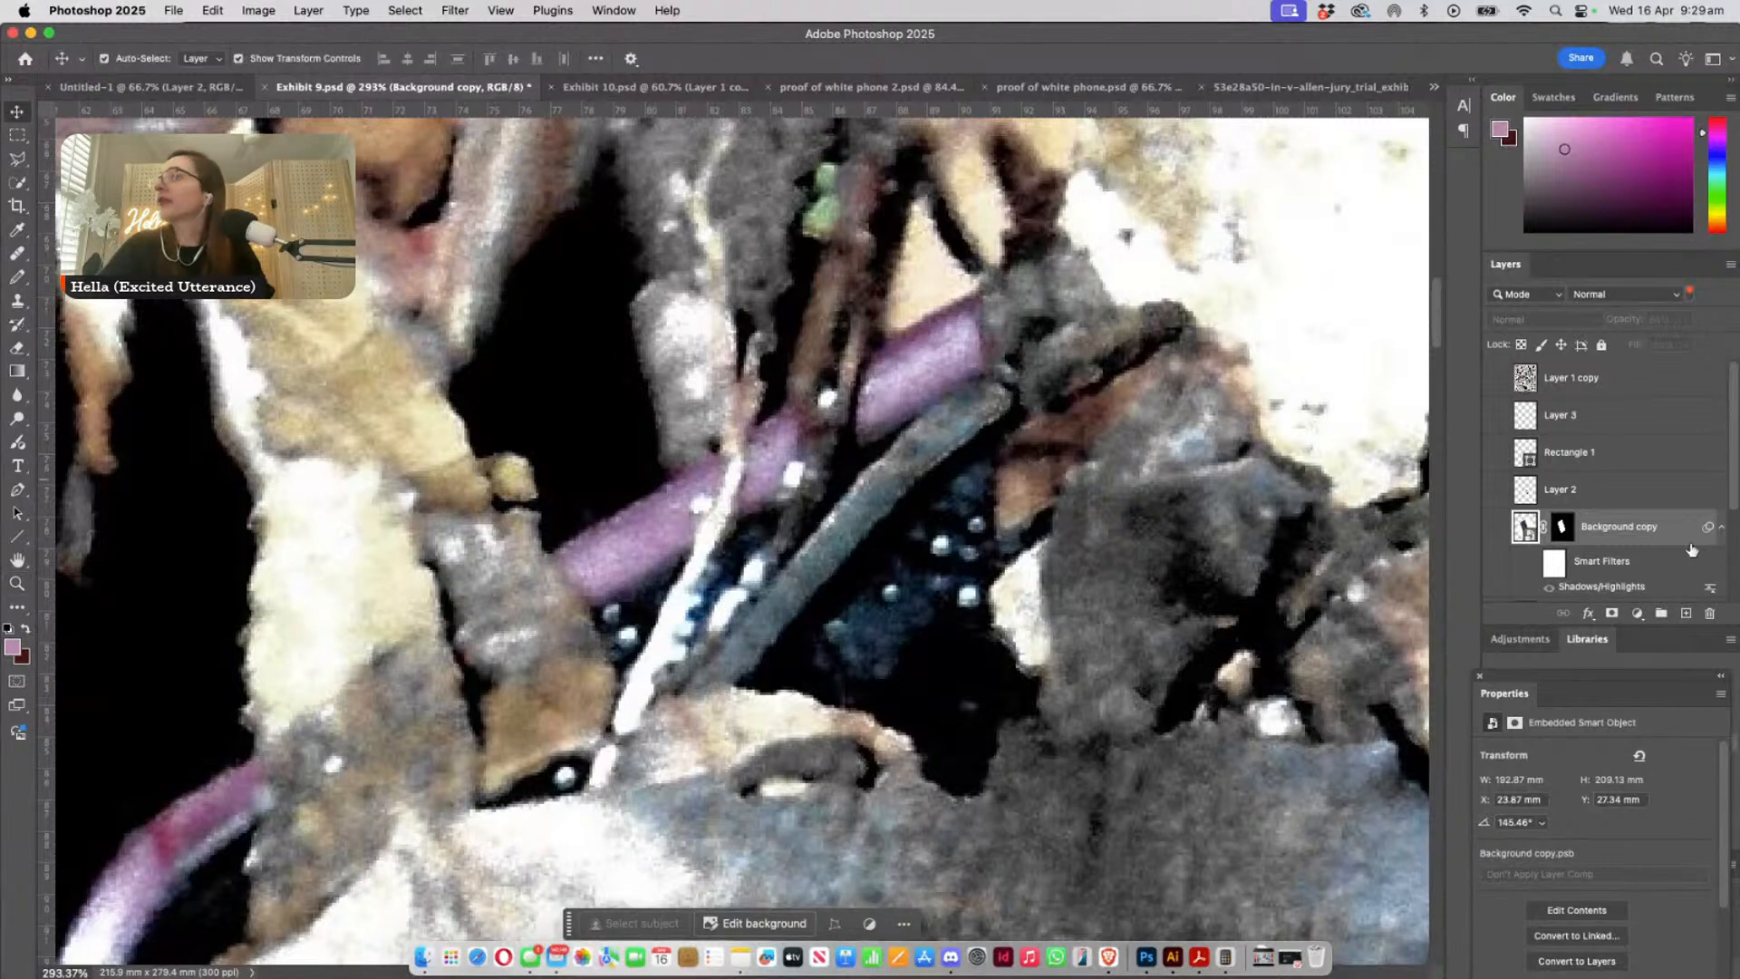
left_click(1688, 615)
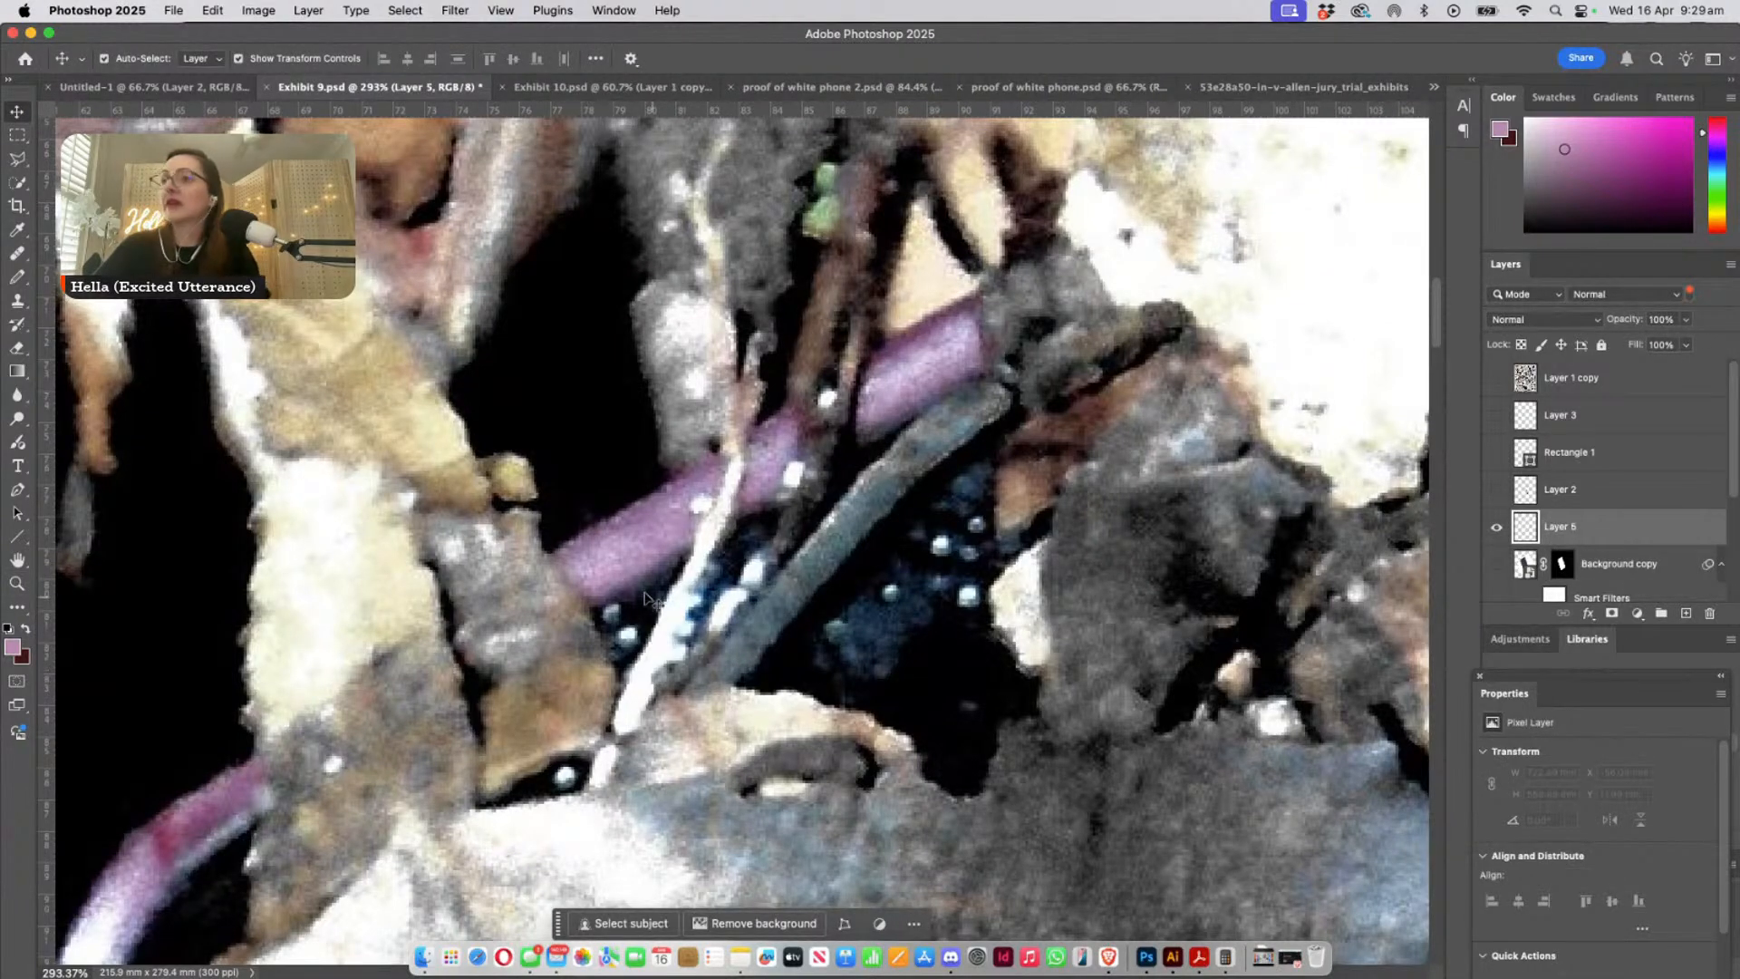
left_click_drag(760, 574, 339, 782)
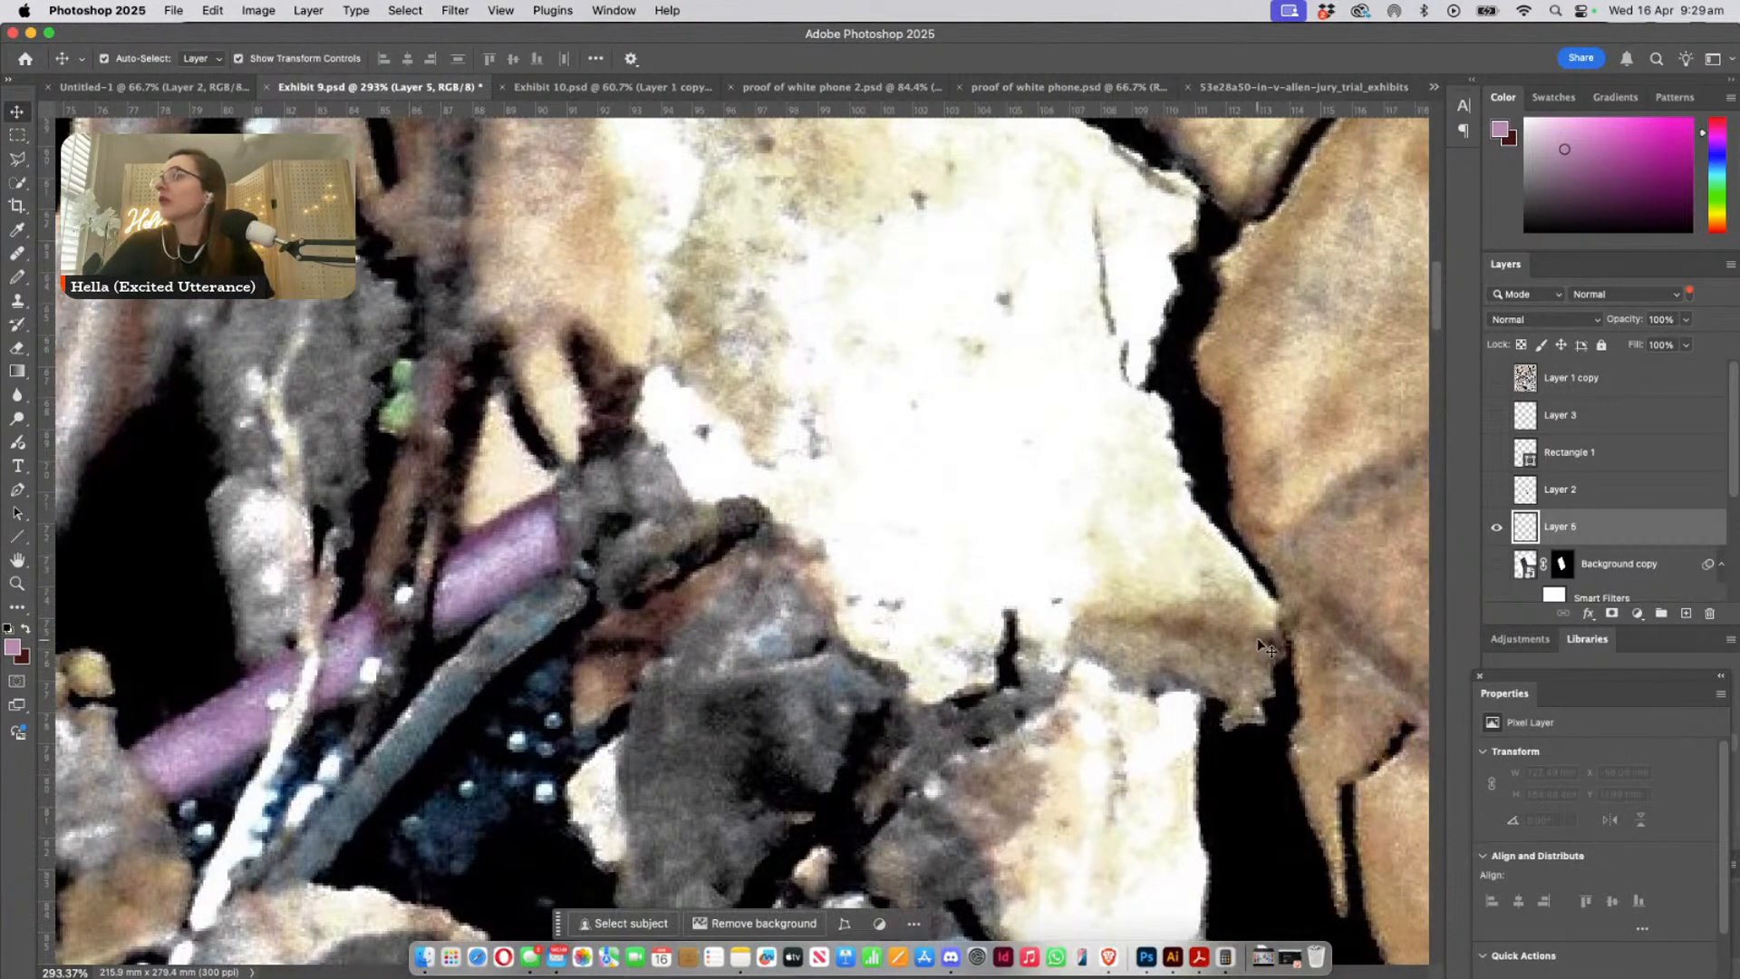
left_click(1496, 564)
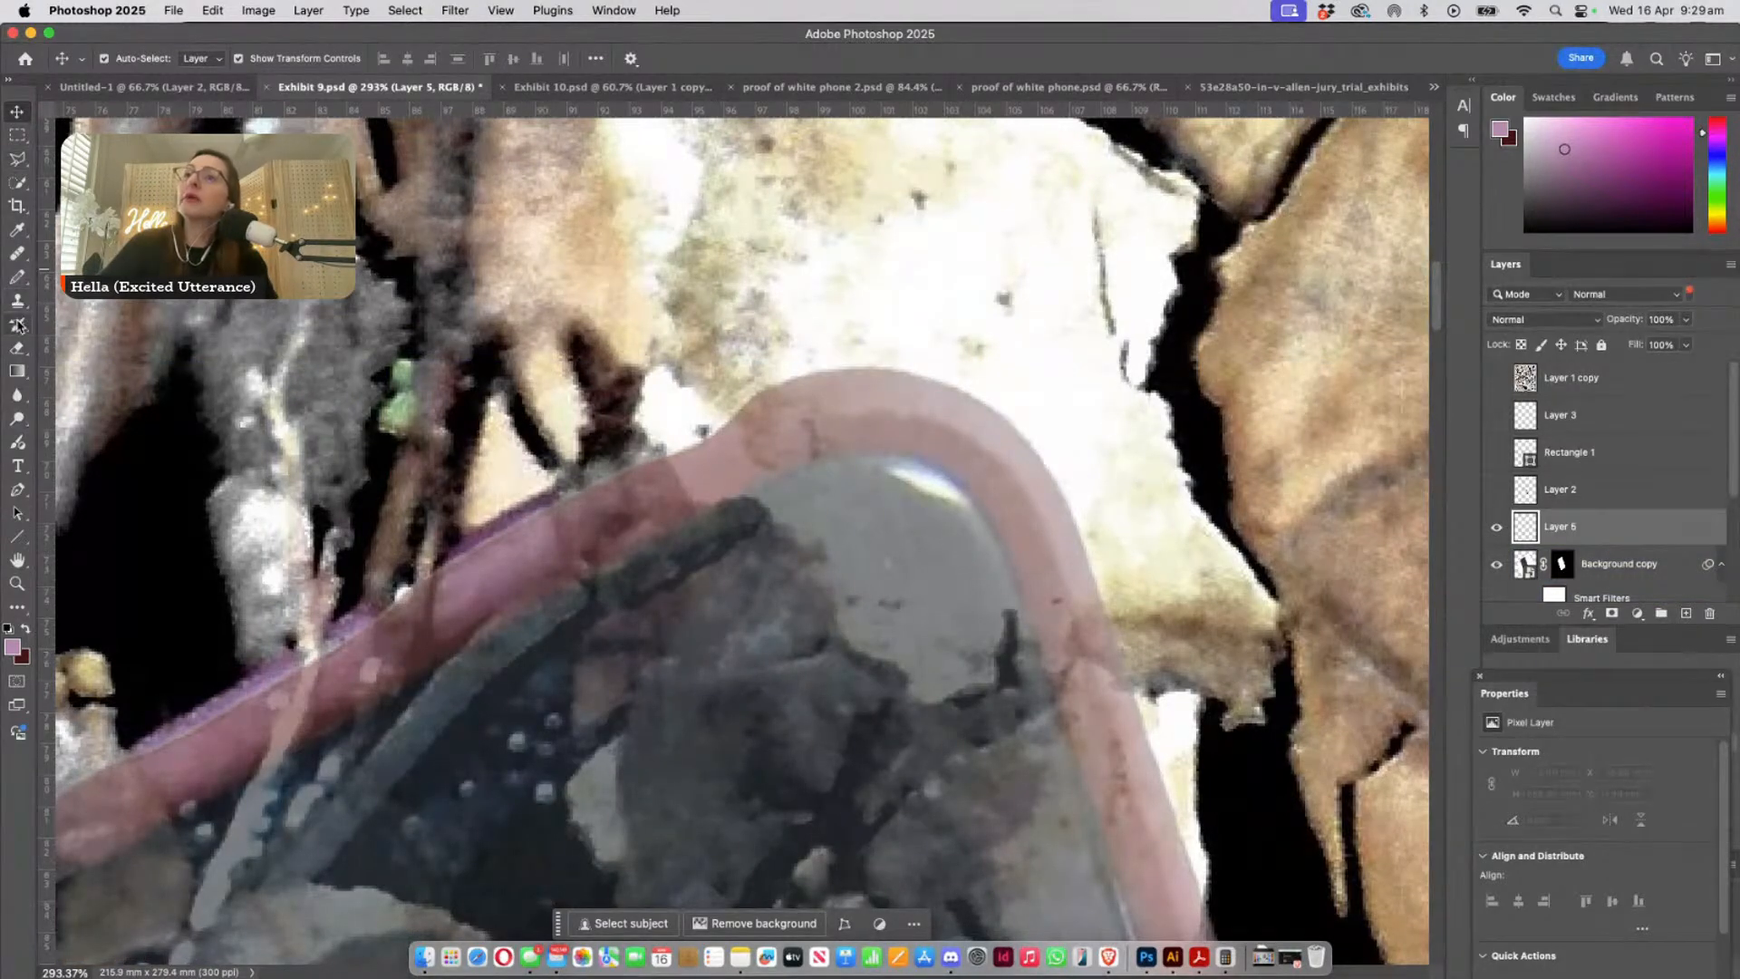
- Choose the Pencil tool with white as the foreground colour
left_click(17, 277)
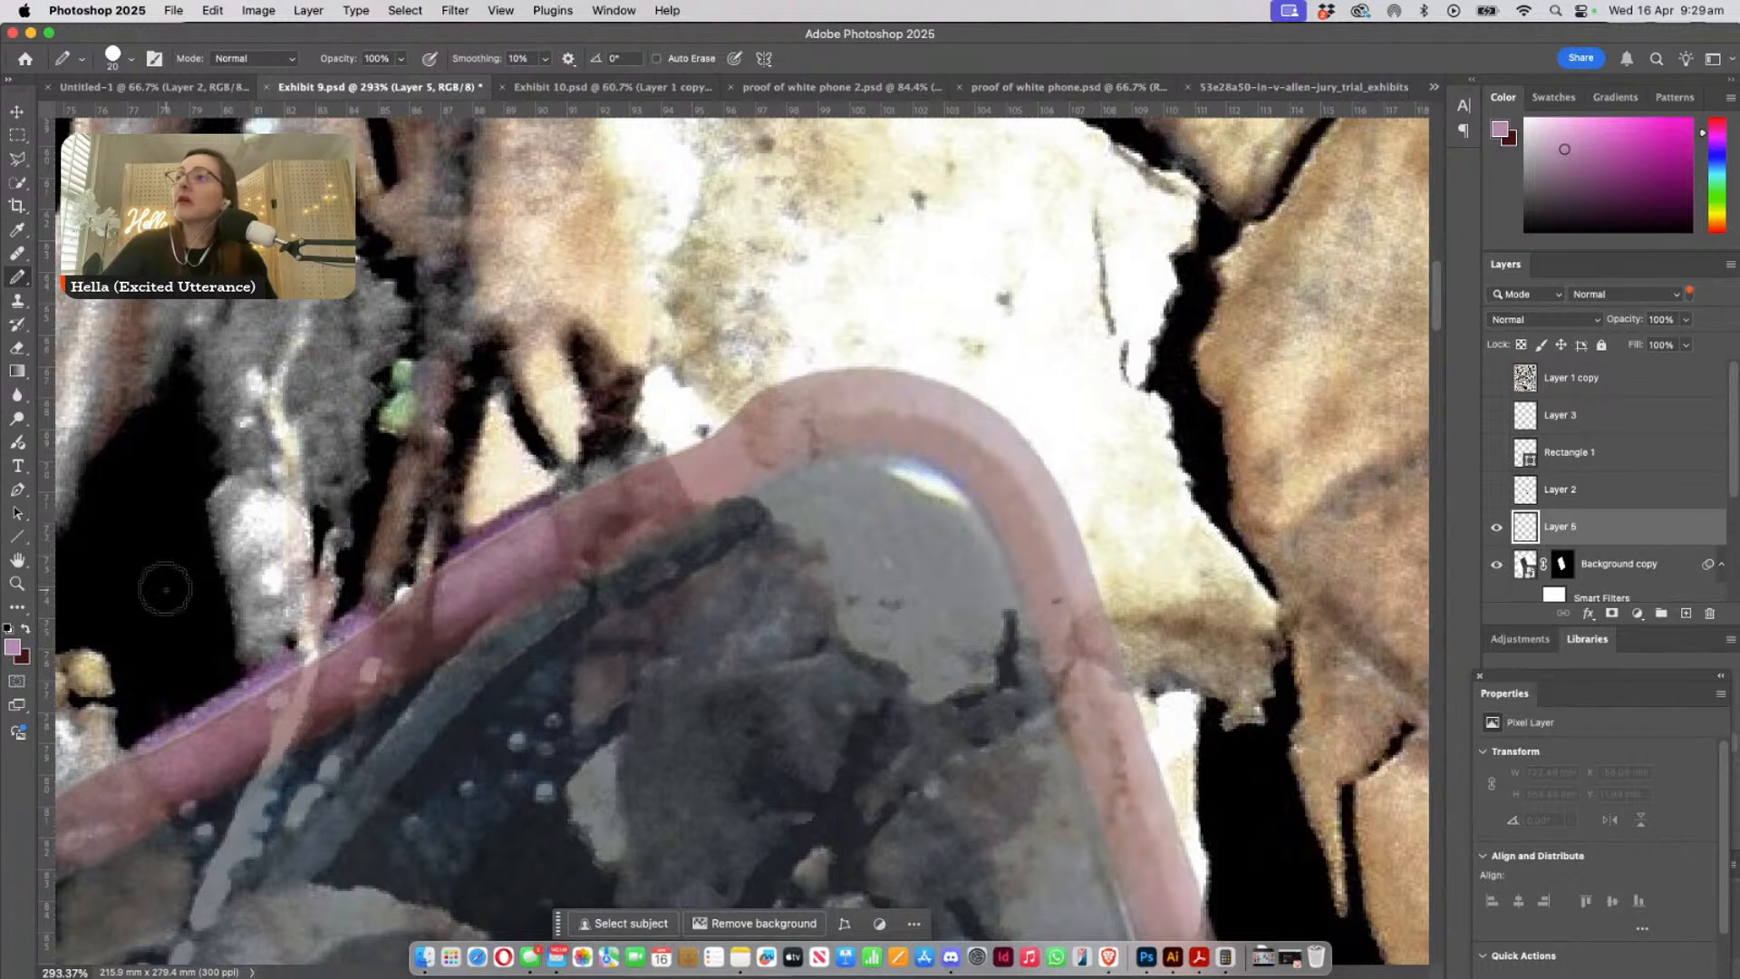
left_click(8, 628)
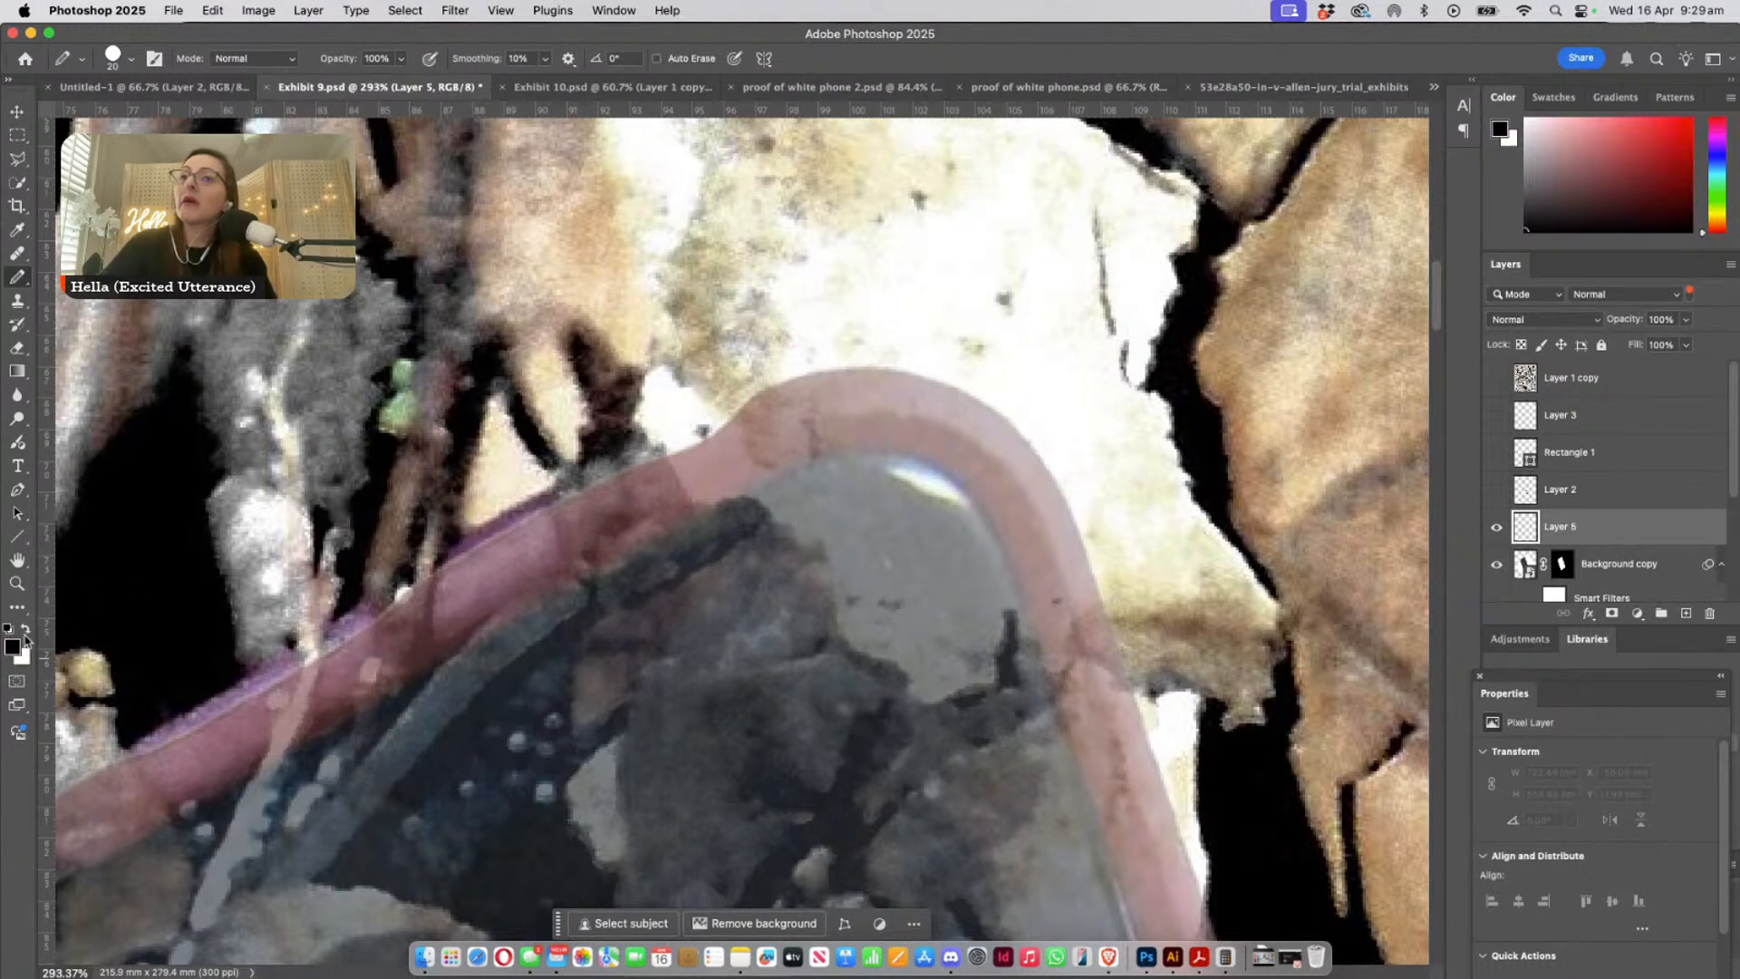
left_click(27, 628)
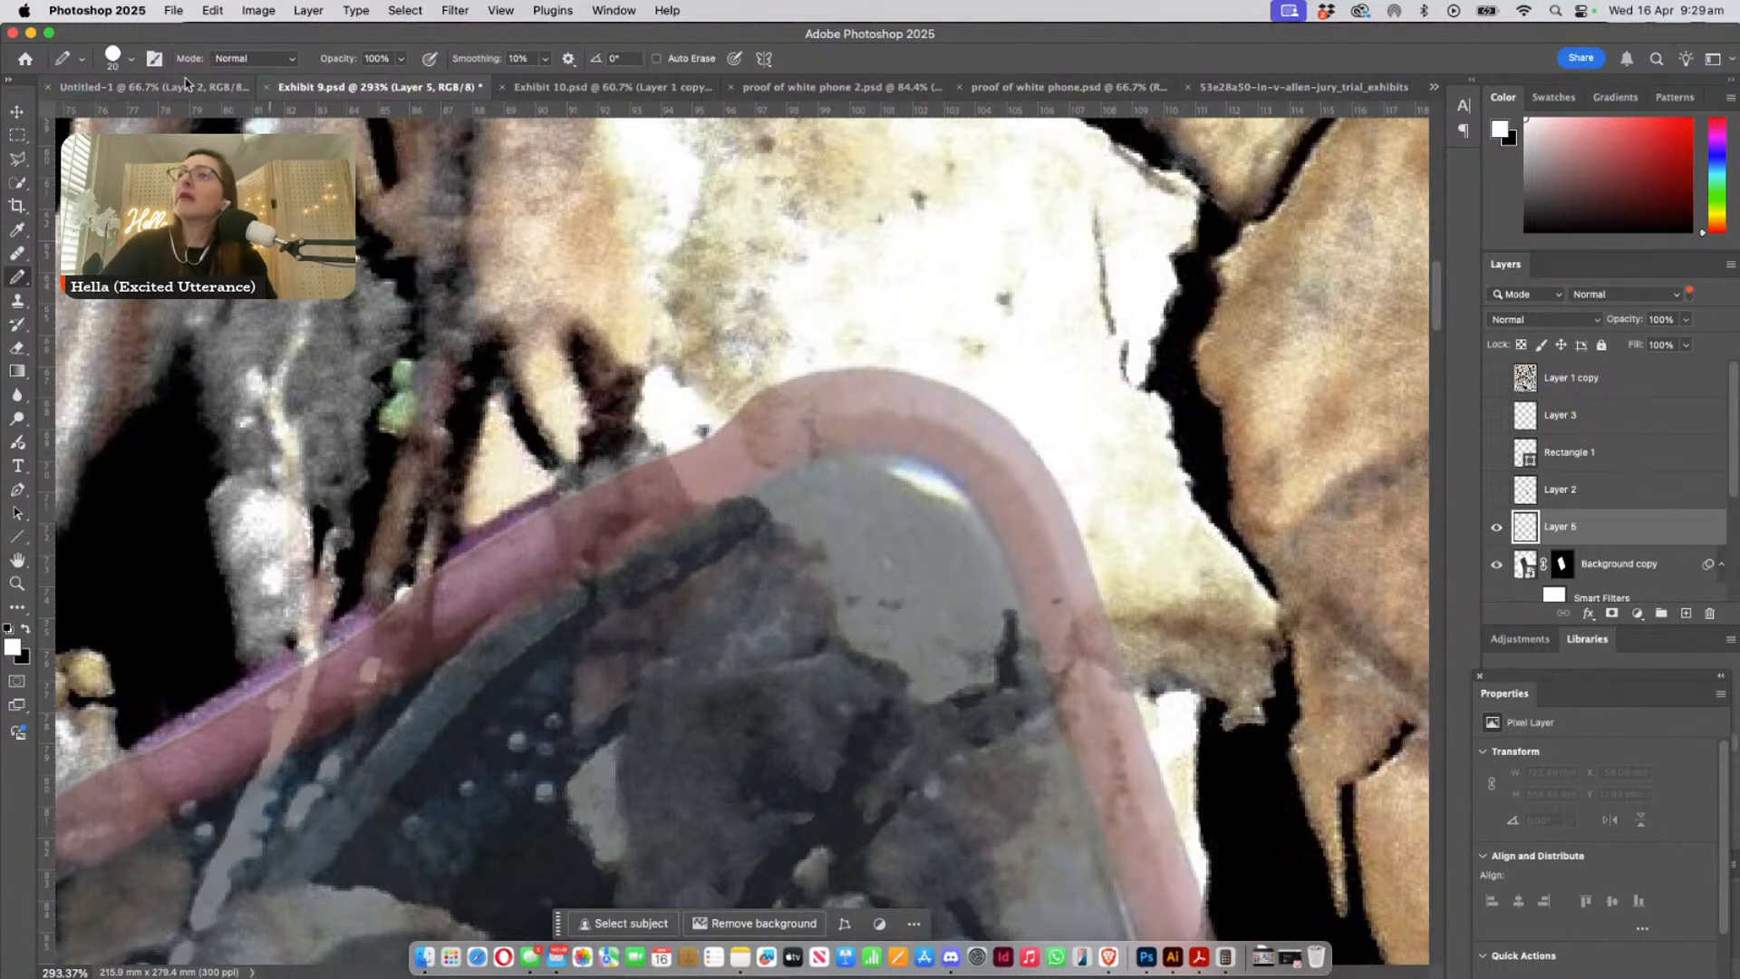
left_click(131, 58)
left_click_drag(109, 116, 111, 116)
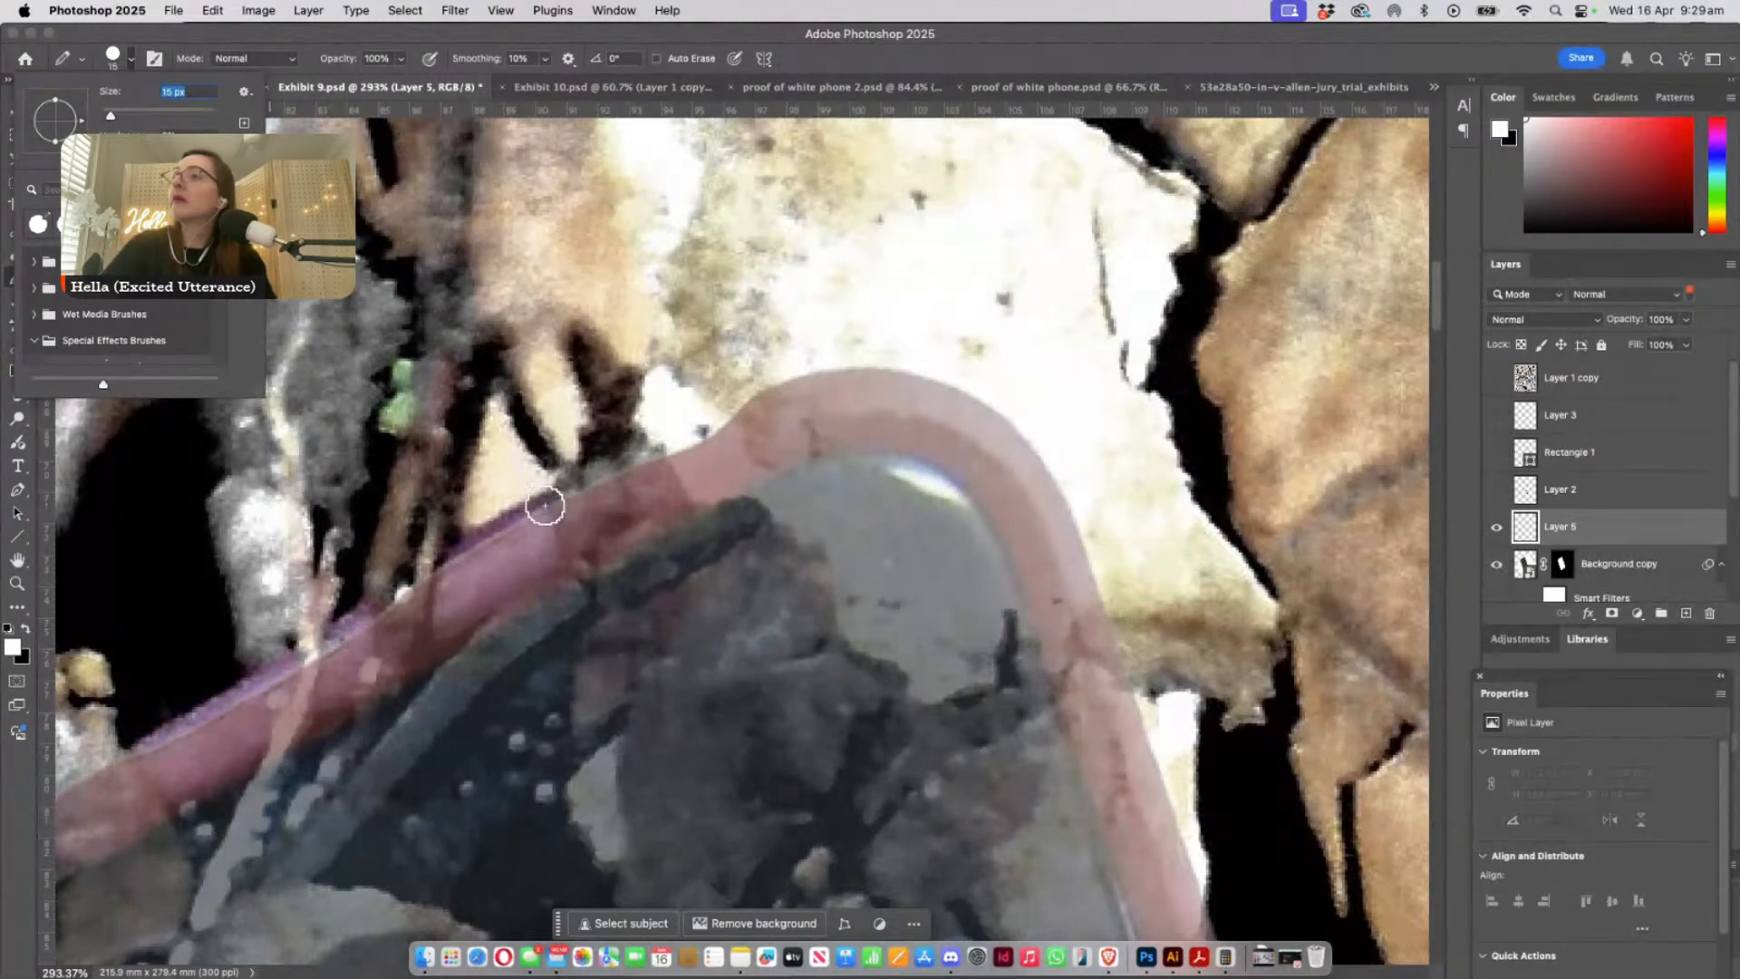
left_click_drag(537, 513, 802, 365)
key("super+z")
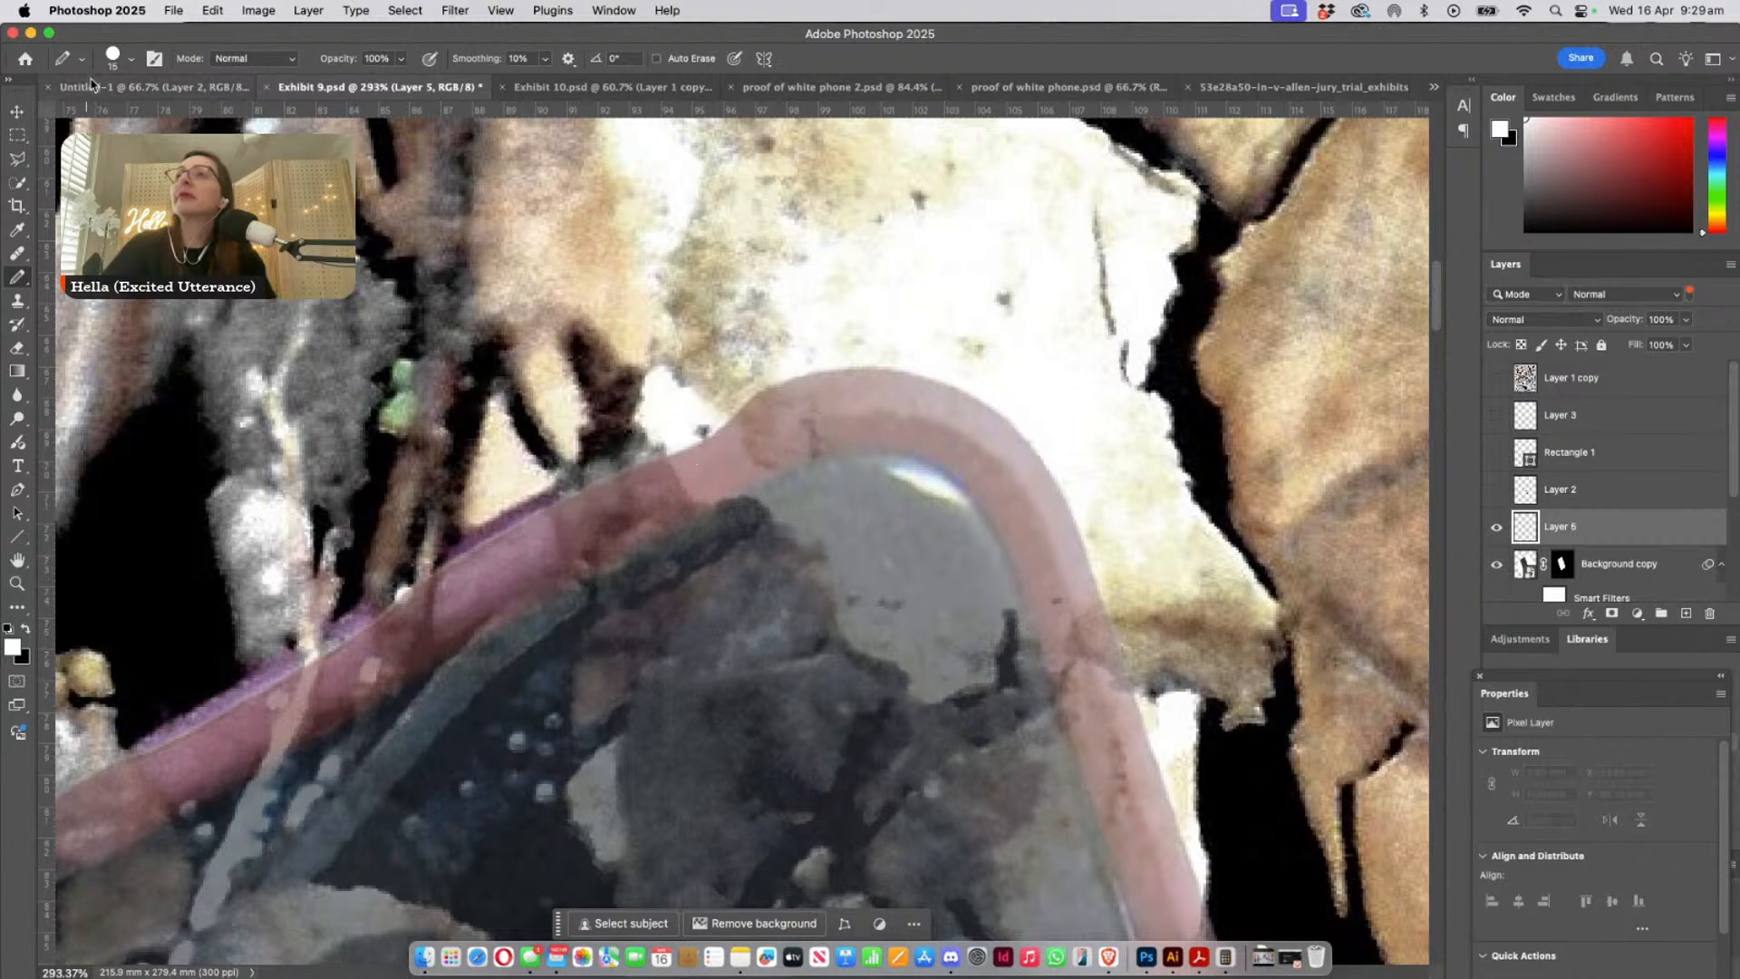
- Trace the pasted case's upper outer edge near its peak with a 3 px pencil line spanning about 7.8 × 3.8 mm
left_click(132, 58)
left_click_drag(110, 116, 104, 118)
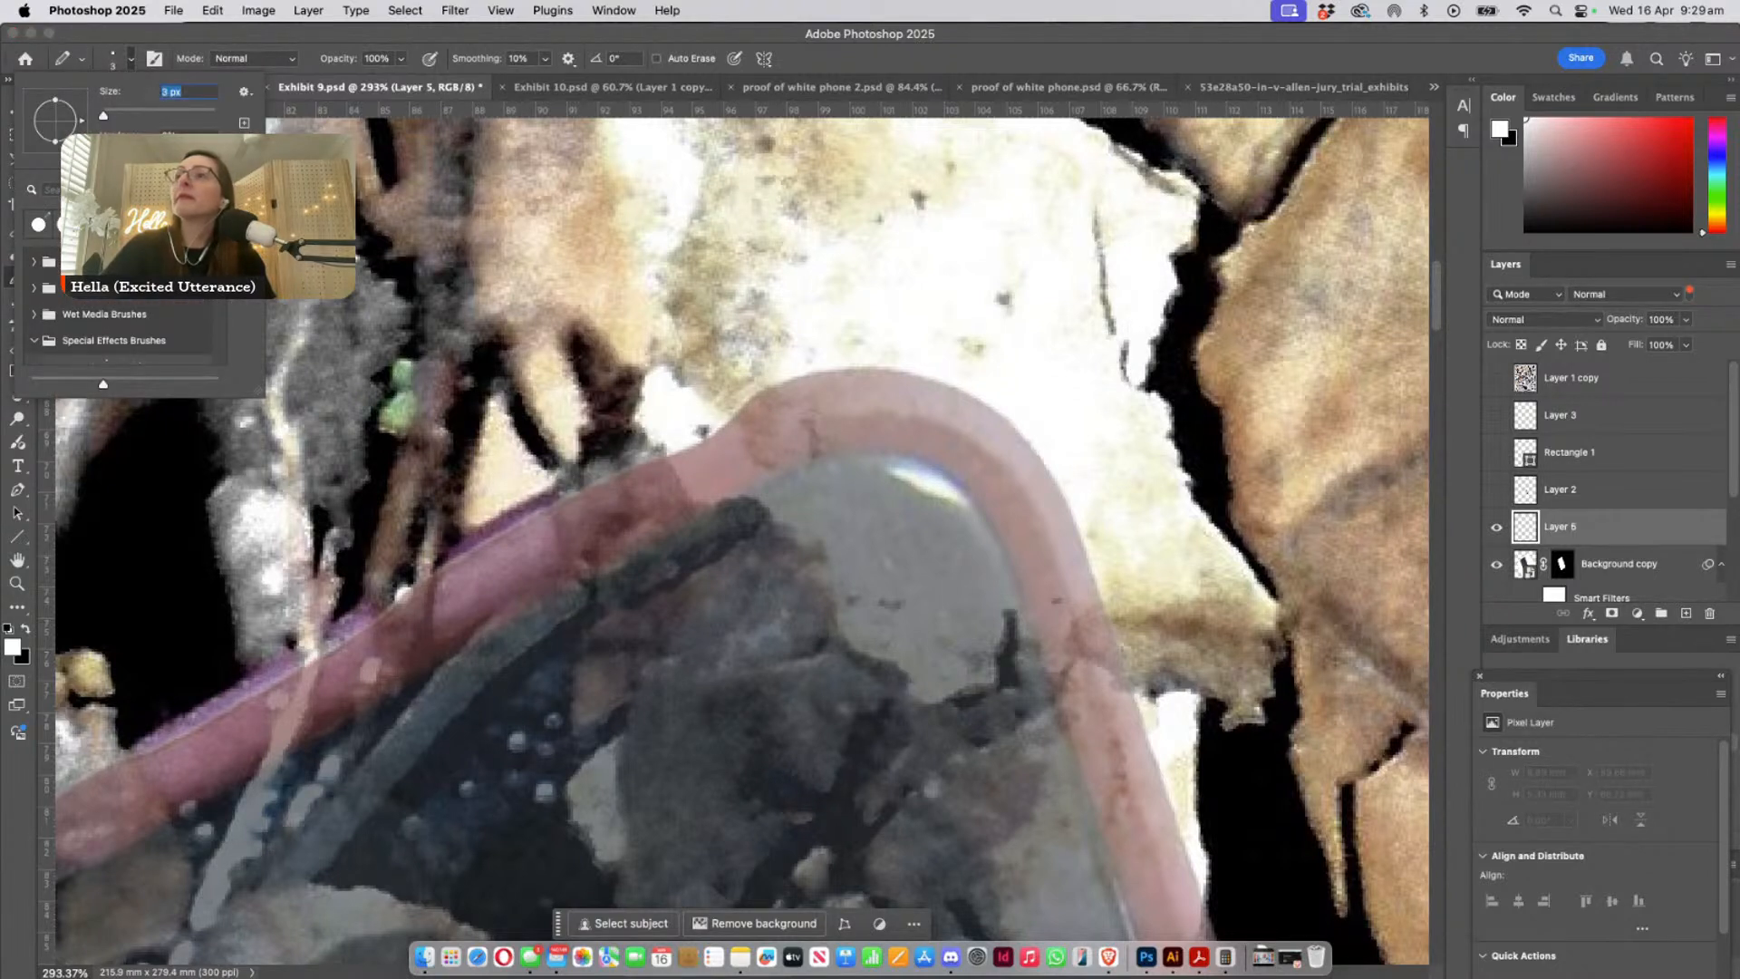
mouse_move(510, 526)
left_mouse_down()
mouse_move(695, 455)
mouse_move(777, 379)
left_mouse_up()
key("ctrl+z")
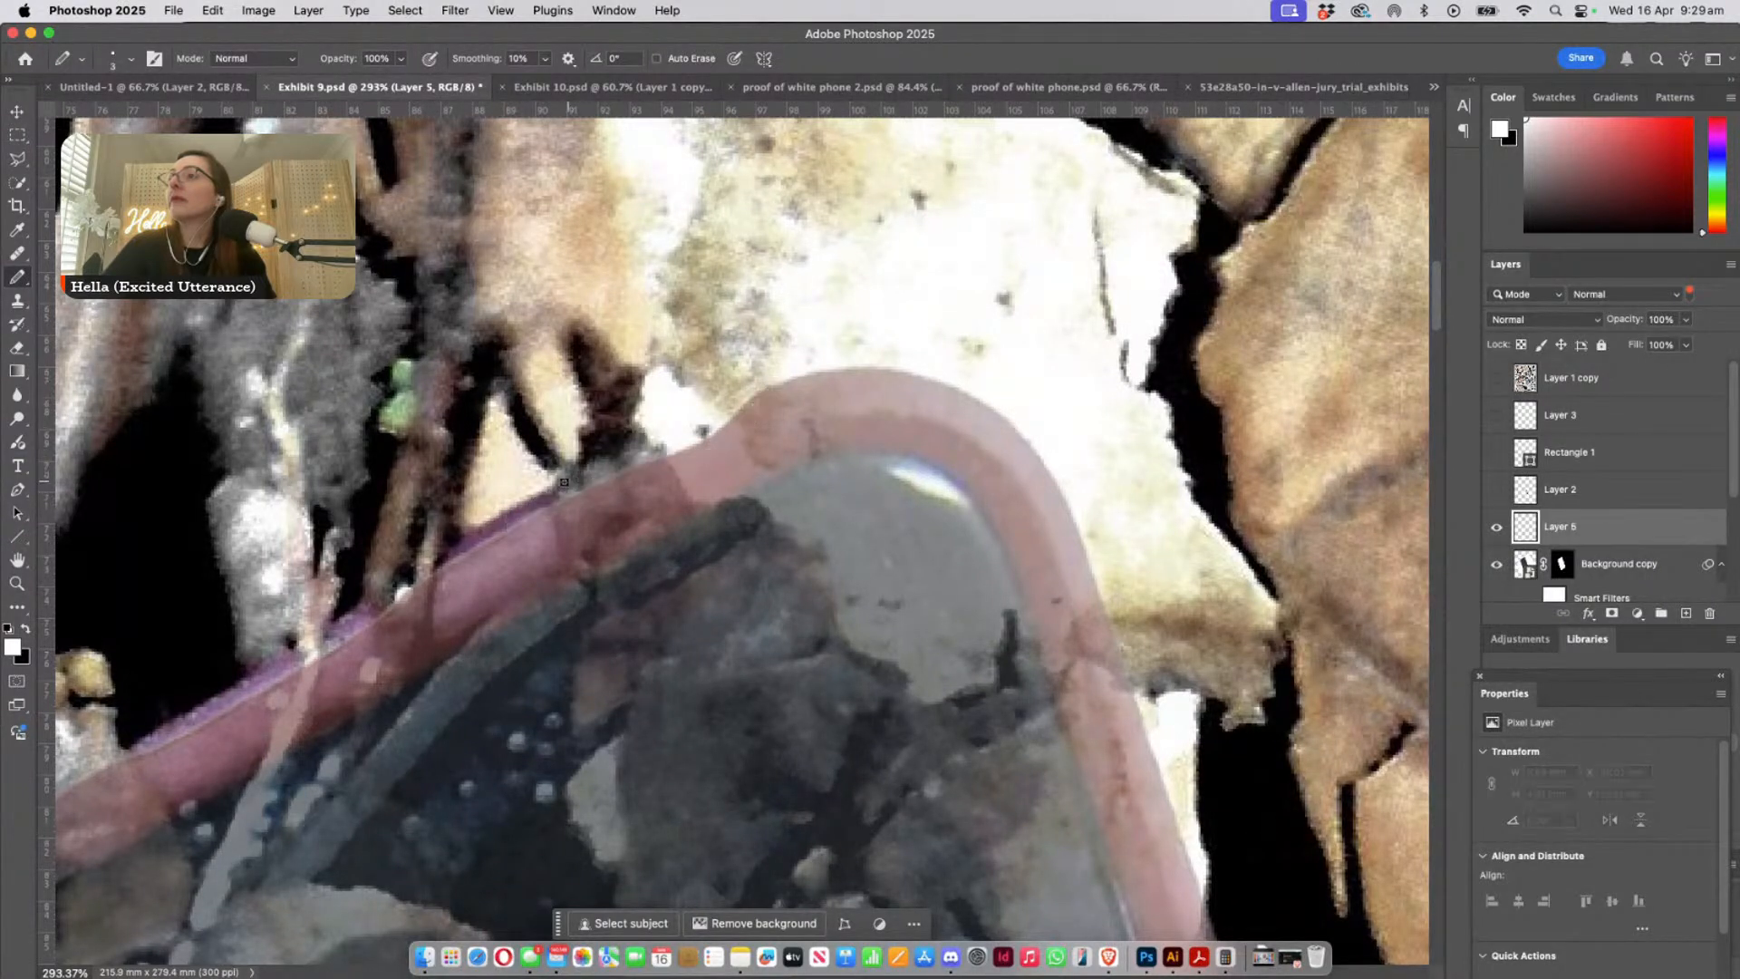
left_click_drag(563, 486, 801, 375)
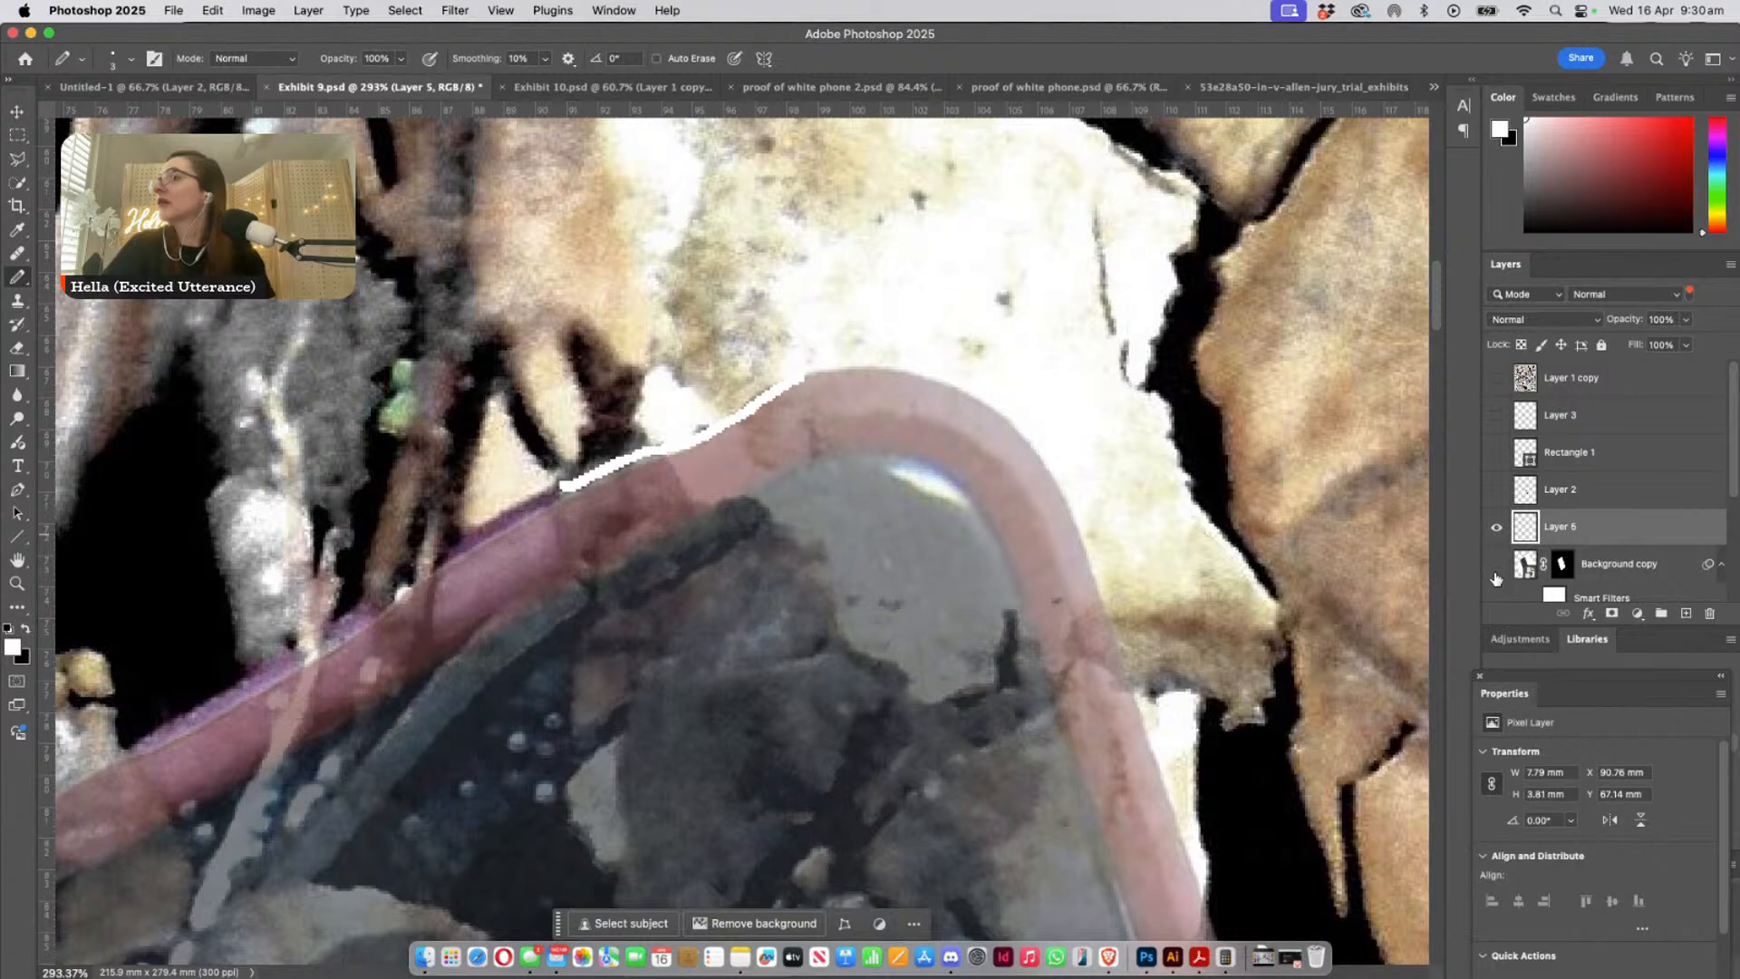
- Hide the pasted phone and give the traced line a bright pink Color Overlay to contrast with the leaves
left_click(1496, 564)
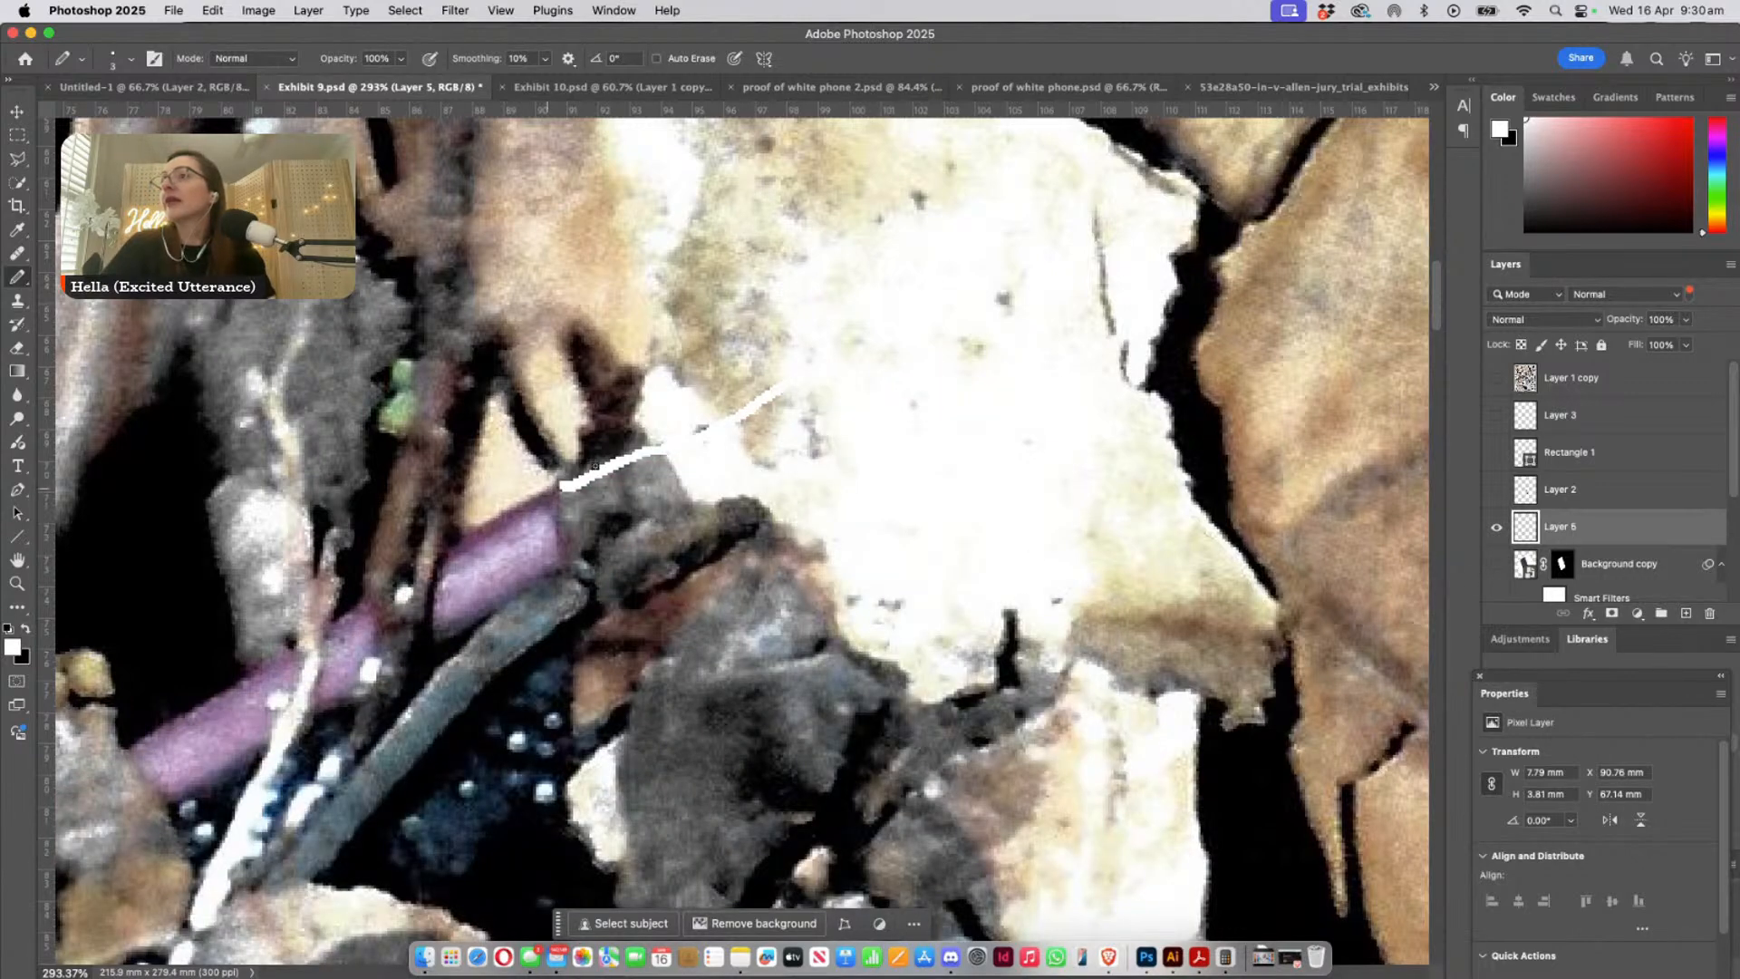
key("space")
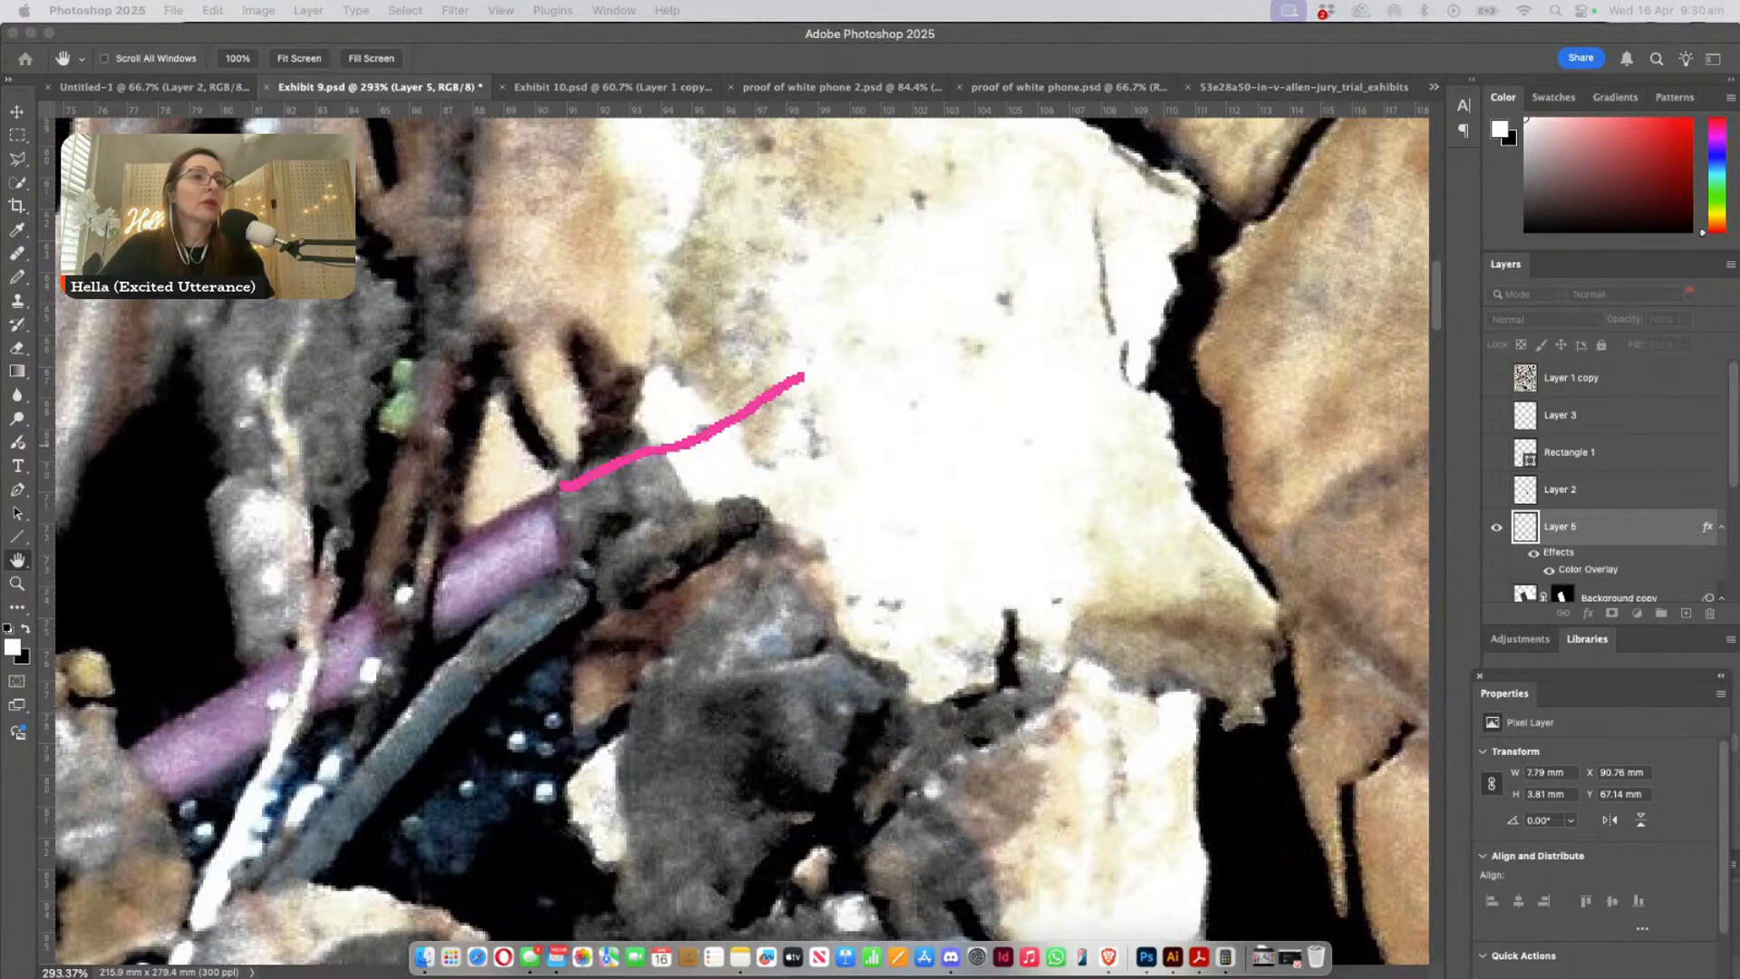
key("Return")
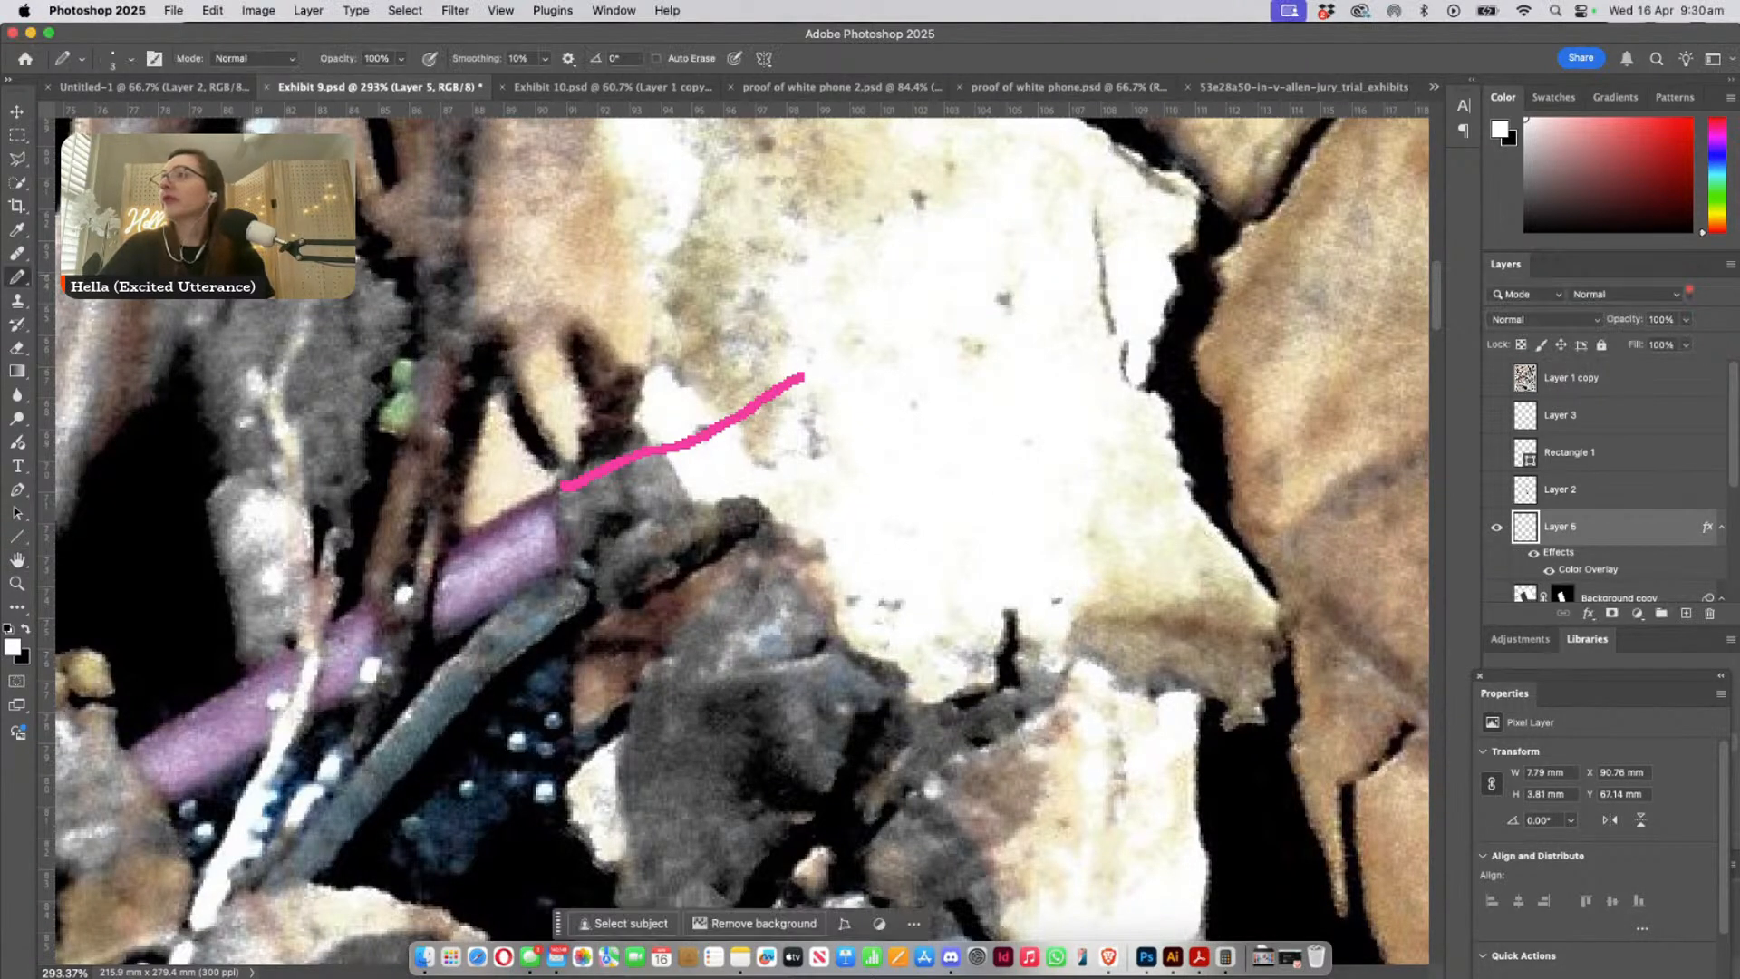
key("super+minus")
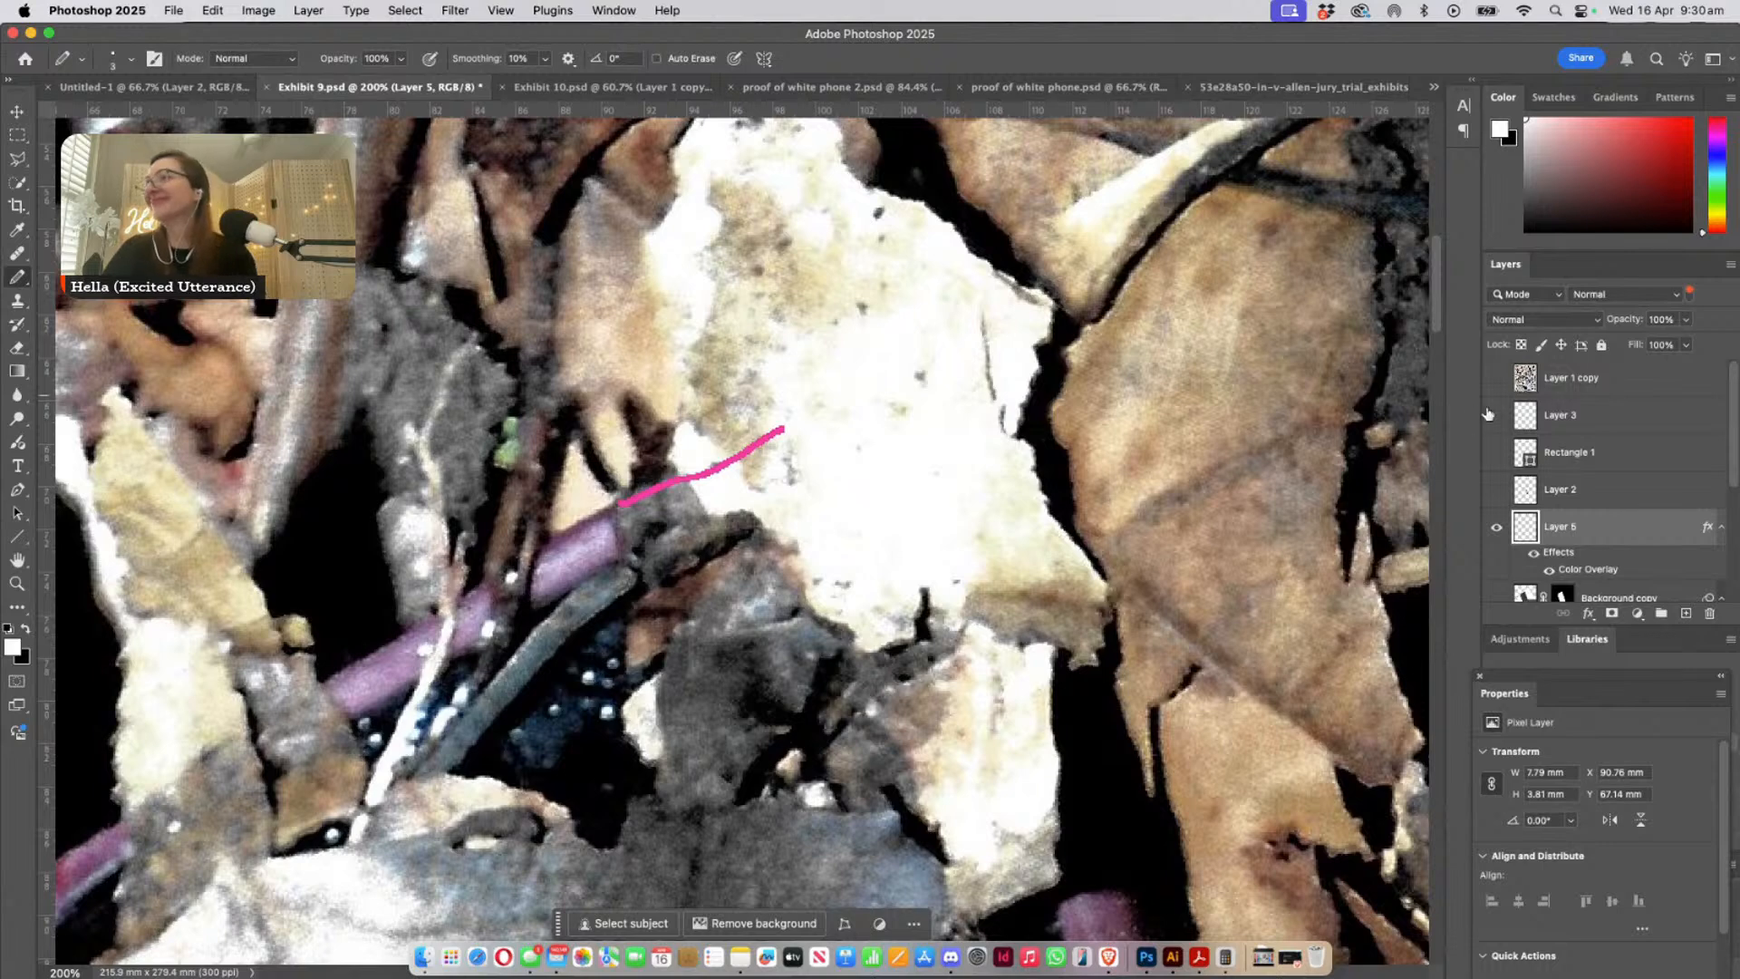
mouse_move(718, 553)
left_mouse_down()
mouse_move(831, 382)
mouse_move(919, 339)
mouse_move(884, 336)
left_mouse_up()
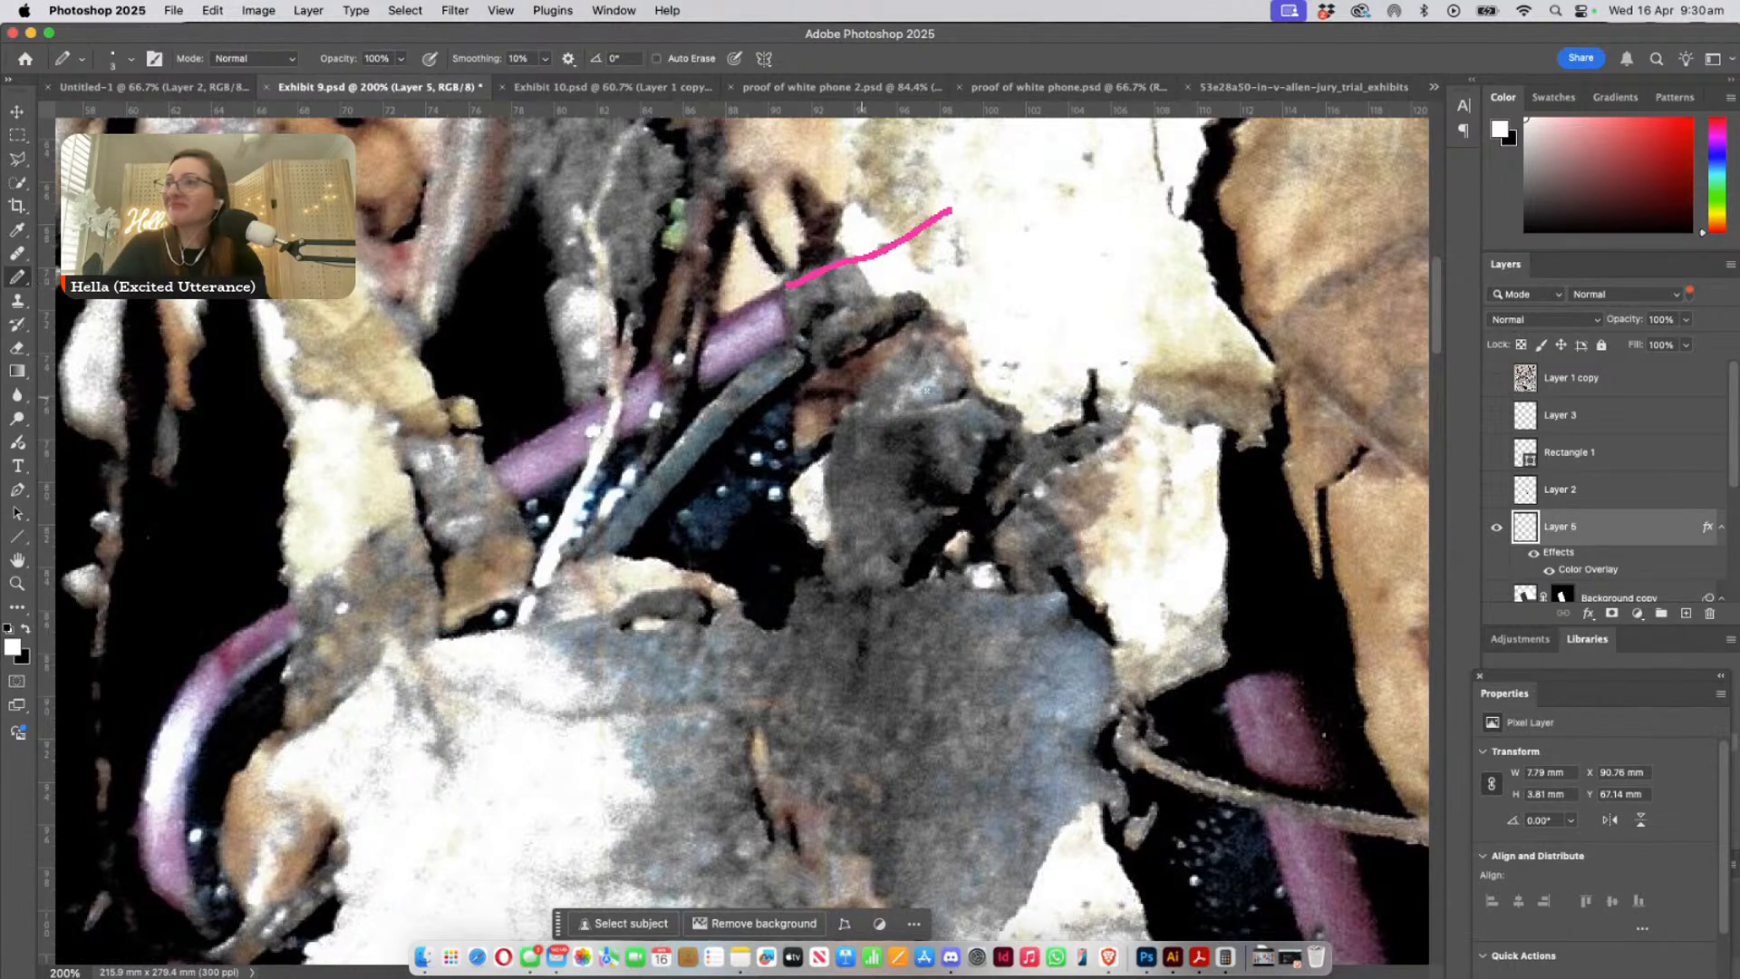
- Show the pasted phone again and examine how its case aligns with the photographed phone around the whole outline
left_click(1497, 597)
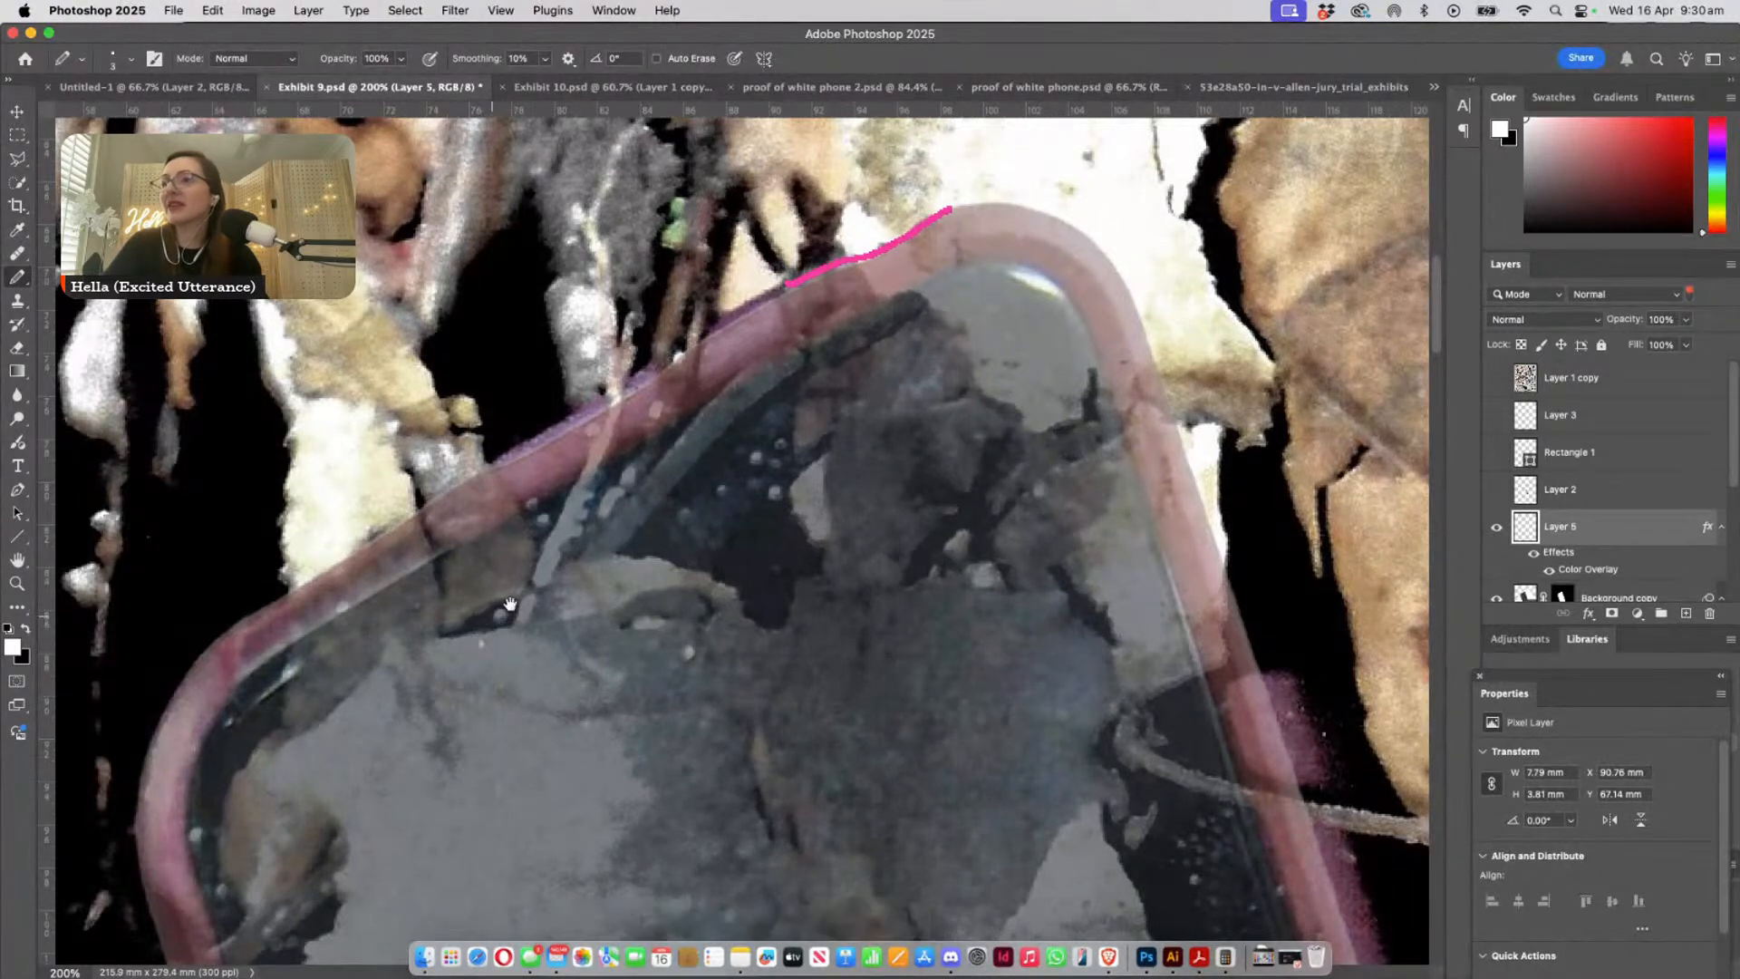
mouse_move(481, 623)
left_mouse_down()
mouse_move(567, 555)
mouse_move(718, 310)
left_mouse_up()
left_click_drag(860, 764, 839, 638)
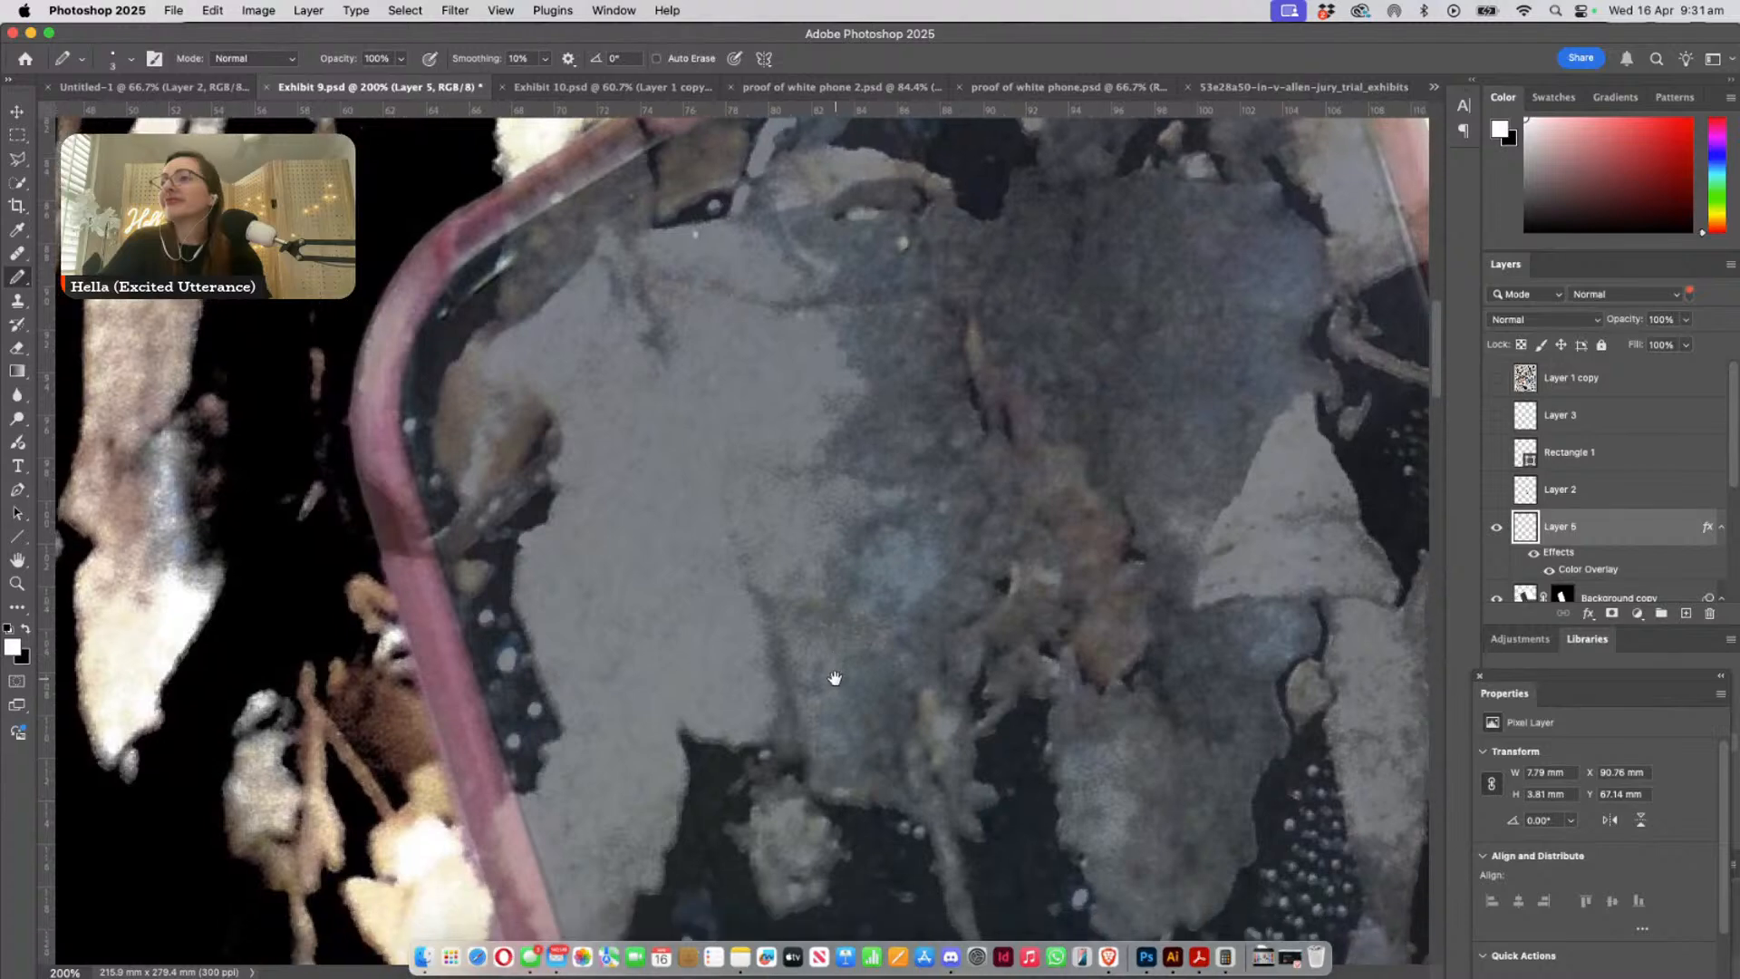
left_click_drag(862, 820, 580, 340)
left_click_drag(740, 870, 644, 399)
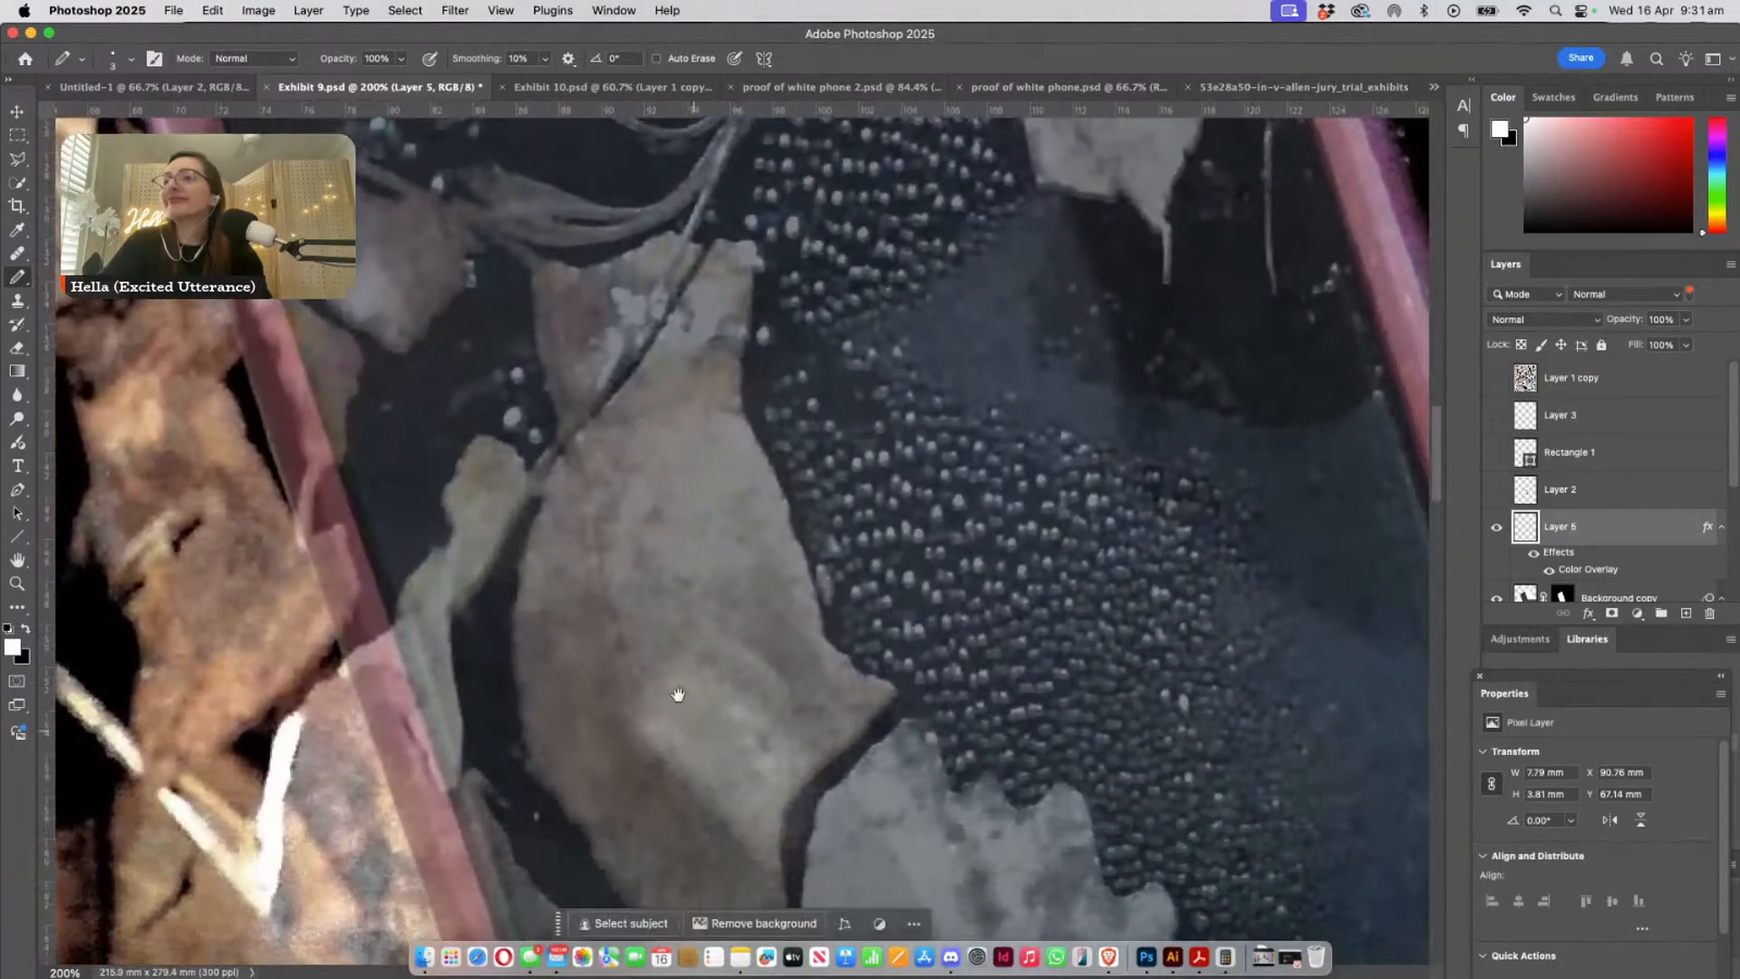
left_click_drag(707, 780, 619, 619)
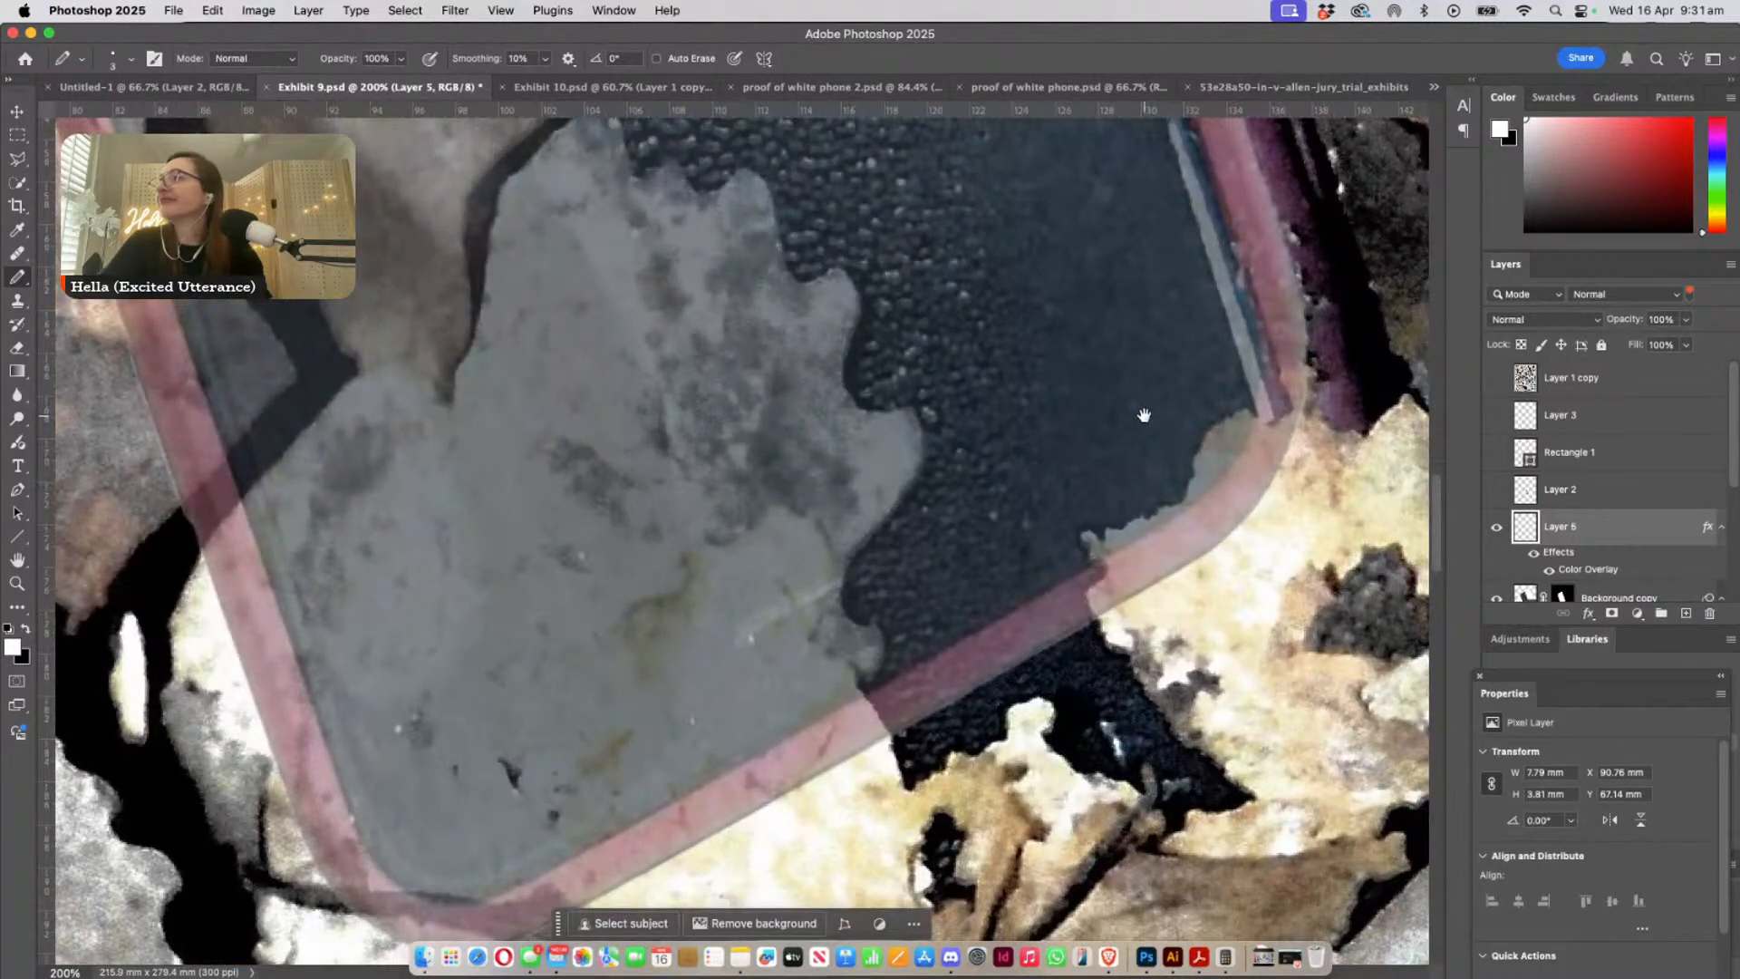
left_click_drag(1074, 462, 985, 748)
left_click_drag(1112, 419, 911, 648)
left_click_drag(786, 232, 951, 820)
left_click_drag(666, 213, 765, 567)
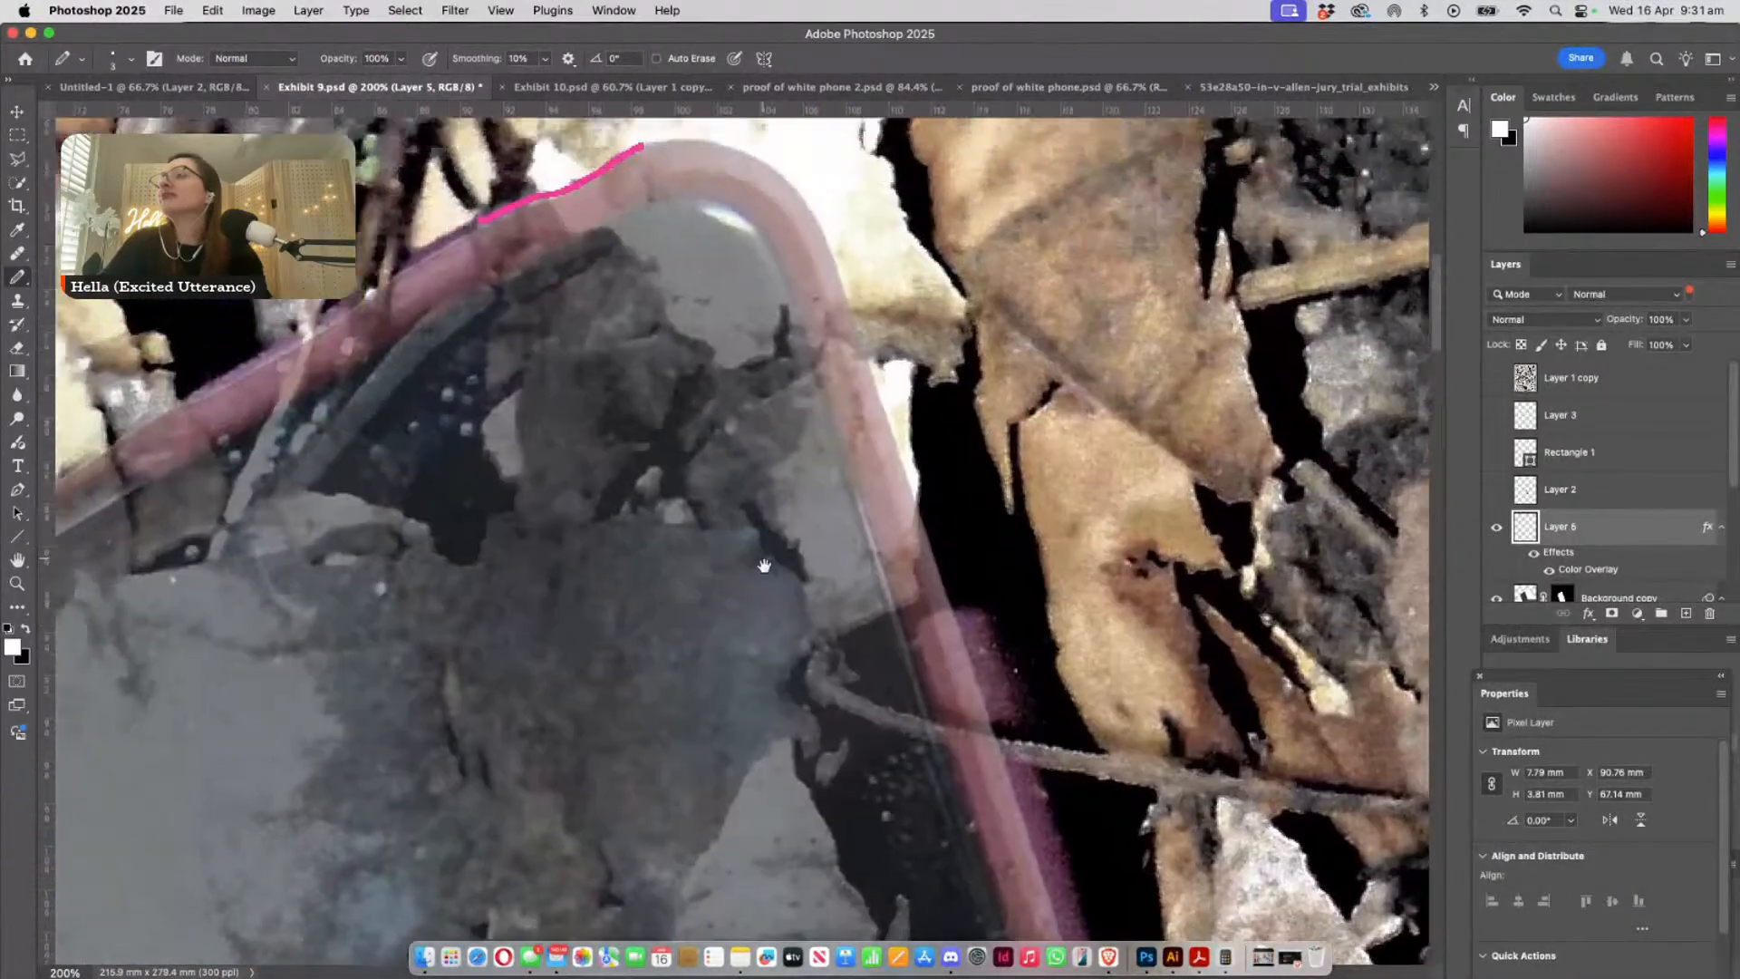
left_click_drag(615, 399, 761, 574)
key("super+minus")
key("super+minus")
key("super+minus")
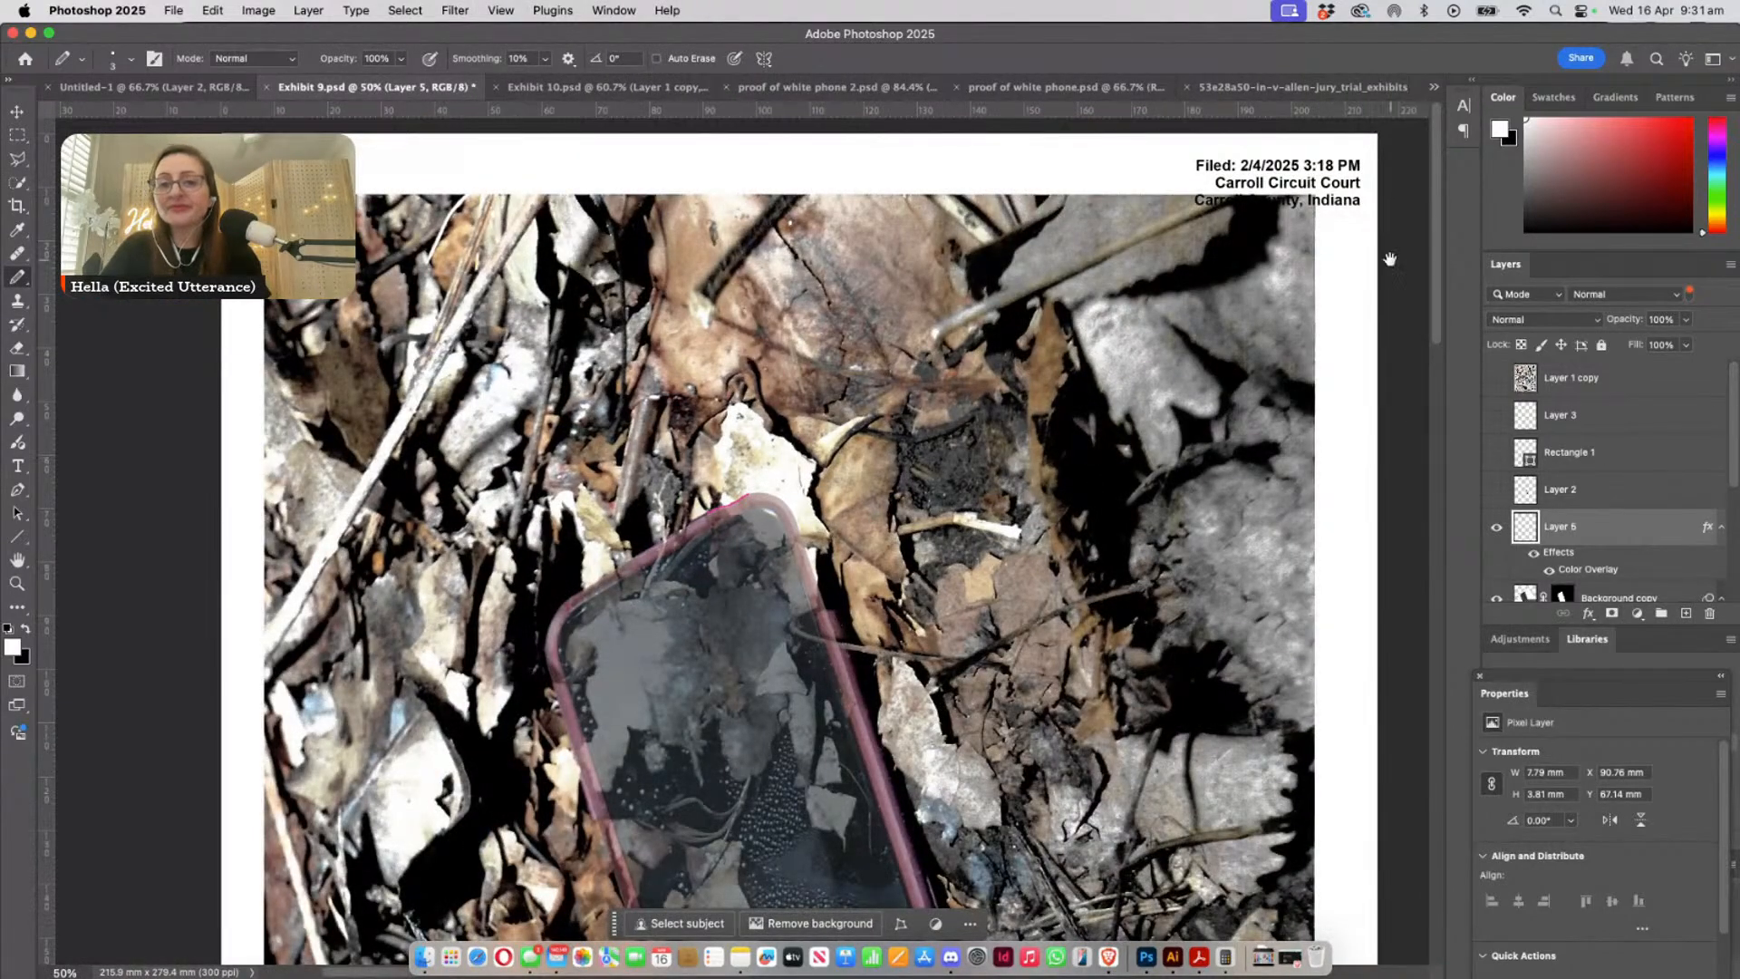
scroll(998, 405, "down", 5)
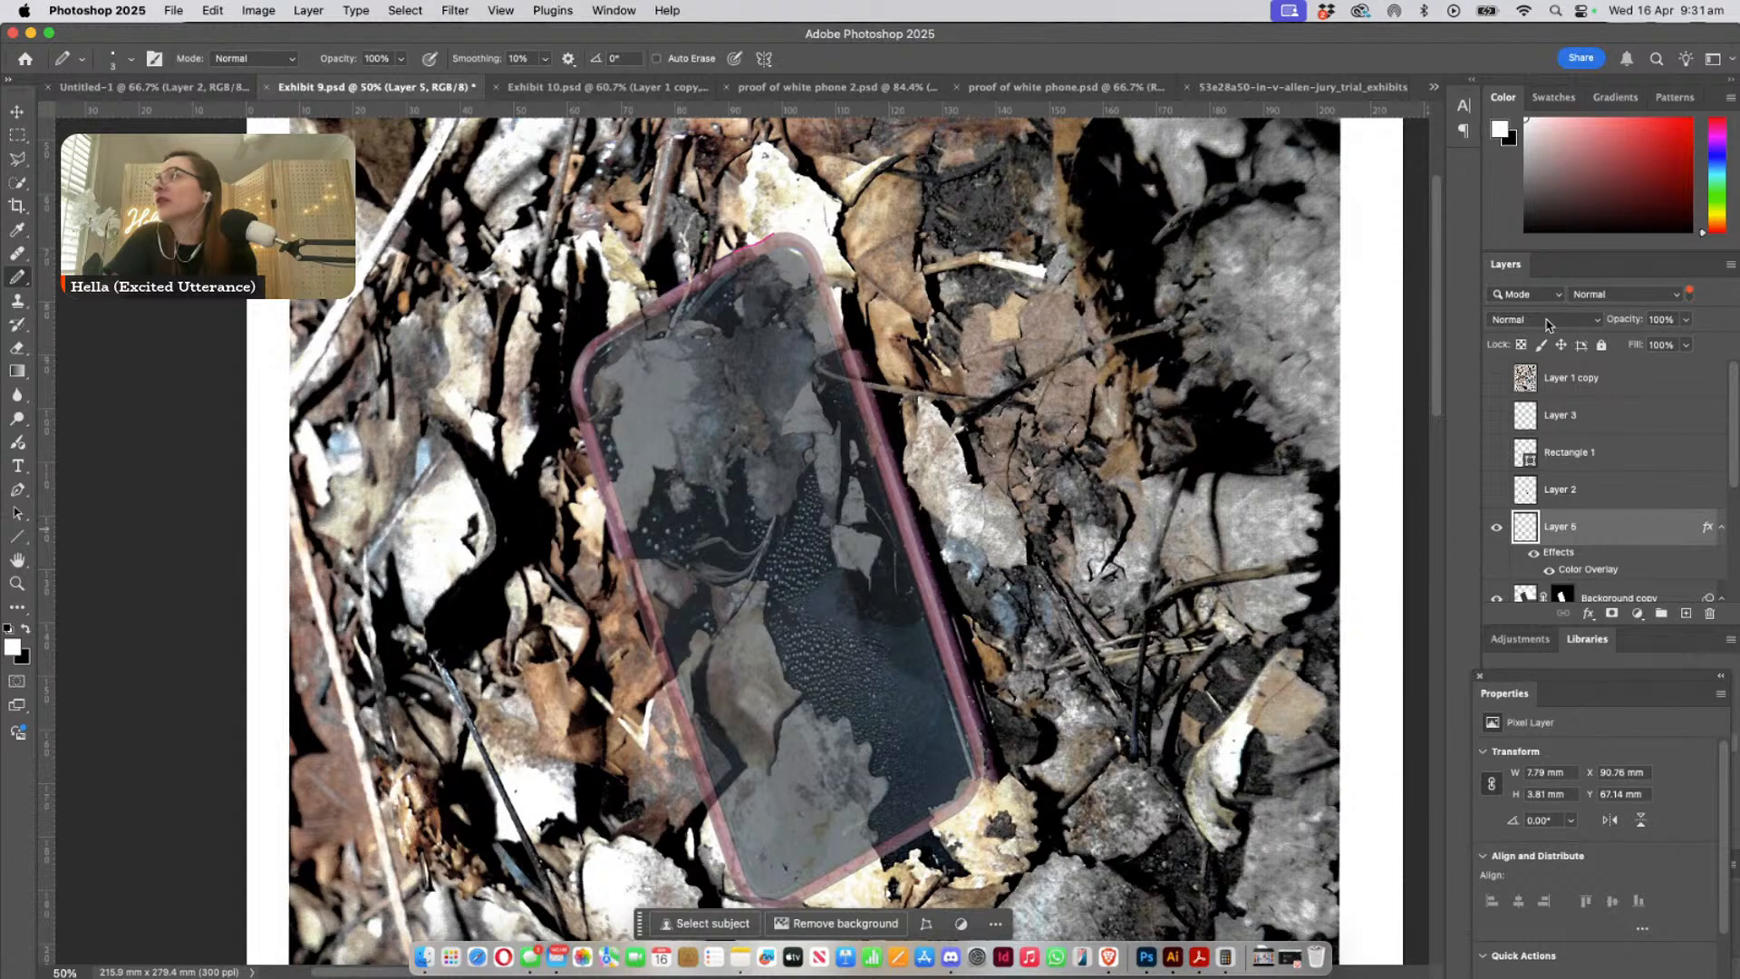
- Set the Background copy layer to 100% opacity and move the pasted phone to the right of the leaf-covered phone
left_click(1652, 597)
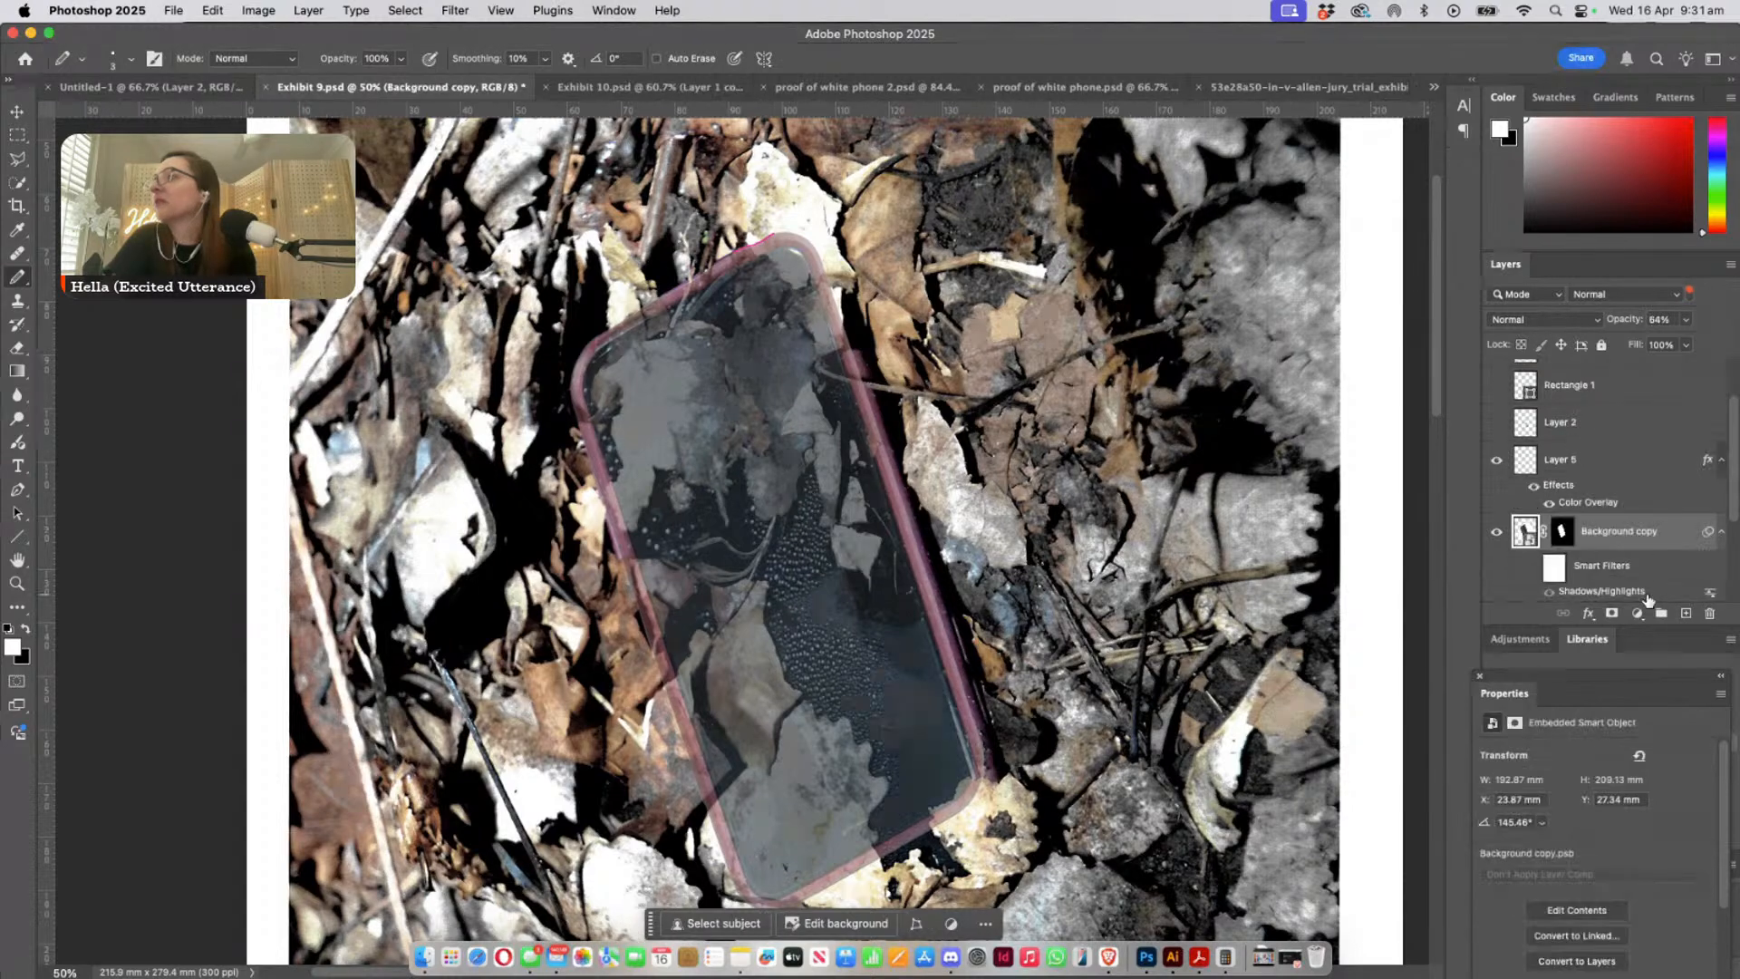
left_click(1685, 319)
left_click_drag(1684, 343, 1715, 343)
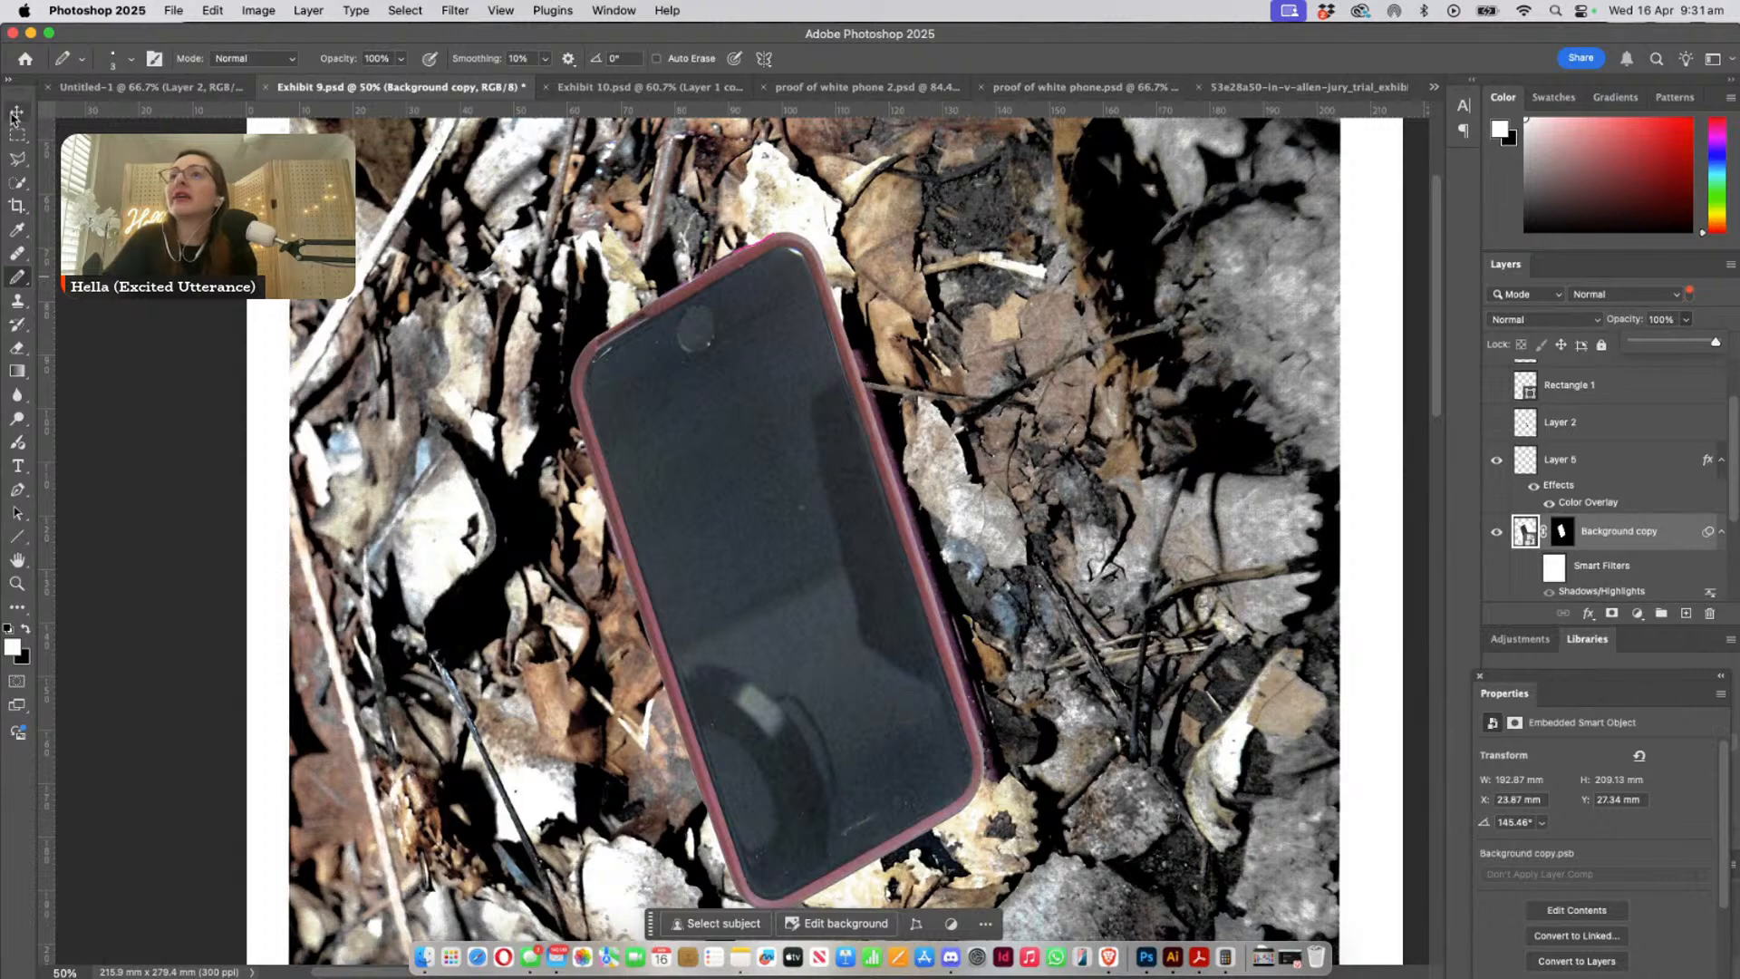
key("v")
left_click_drag(757, 577, 1064, 463)
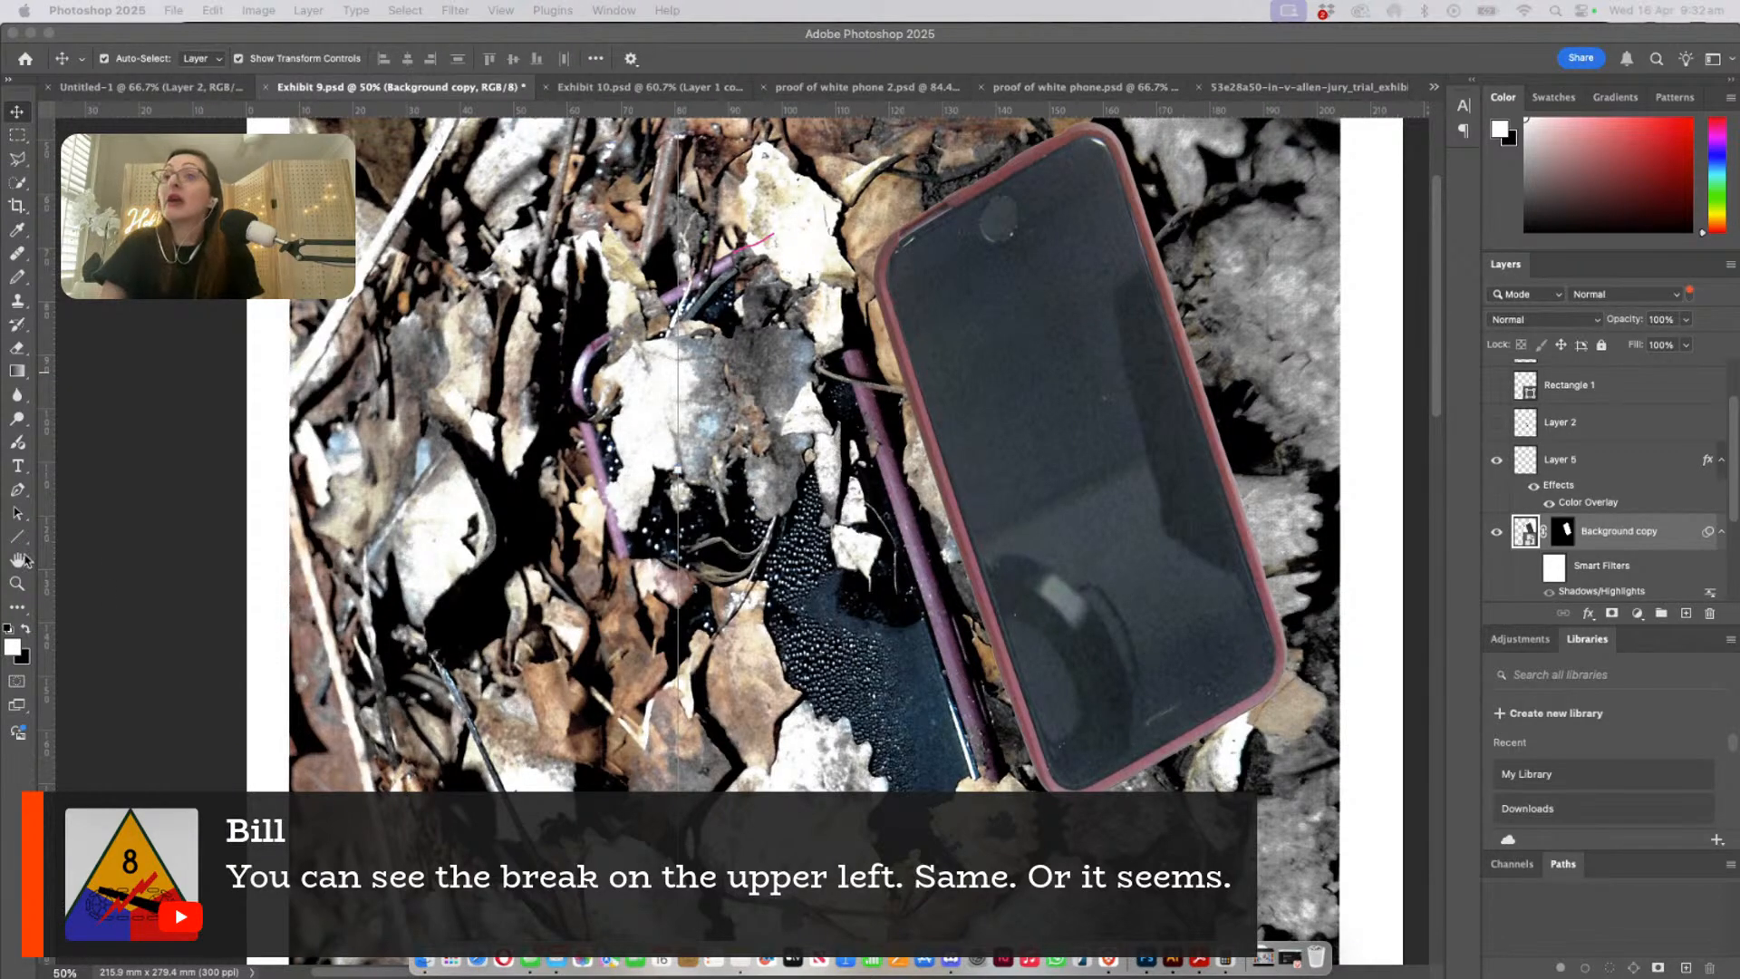
- Compare the upper corners of the two phones side by side close up and undo the pasted phone's move
left_click(17, 583)
left_click_drag(833, 206, 966, 254)
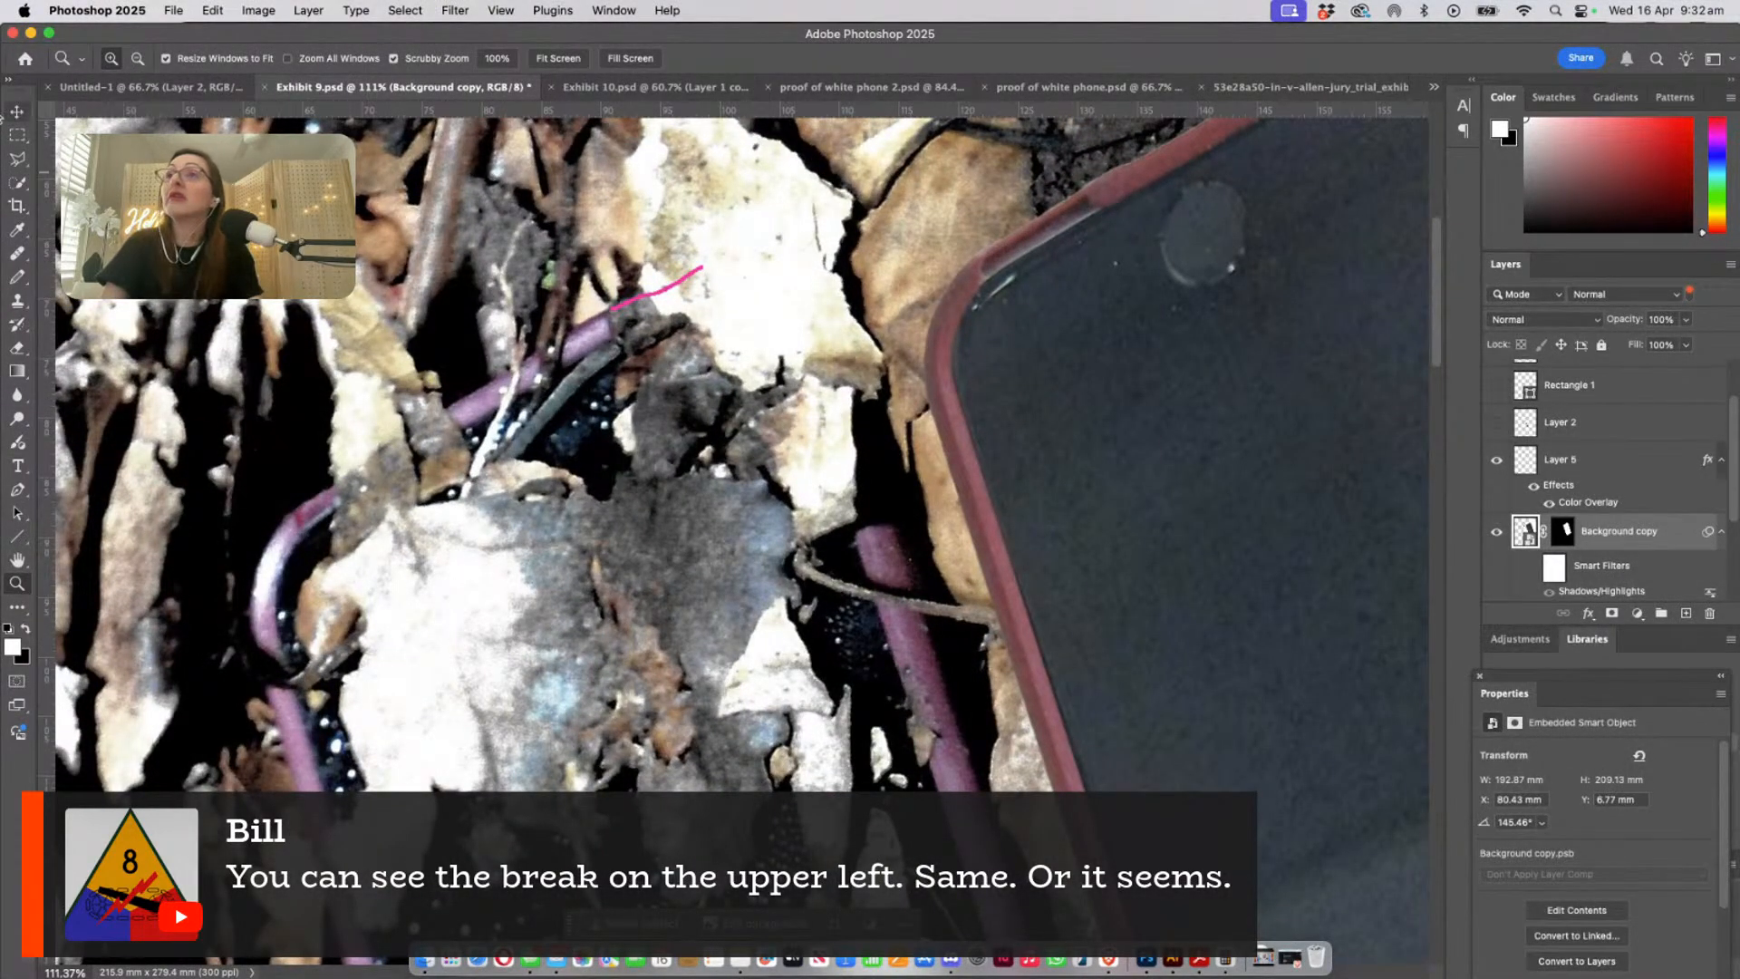
left_click(17, 110)
right_click(1146, 352)
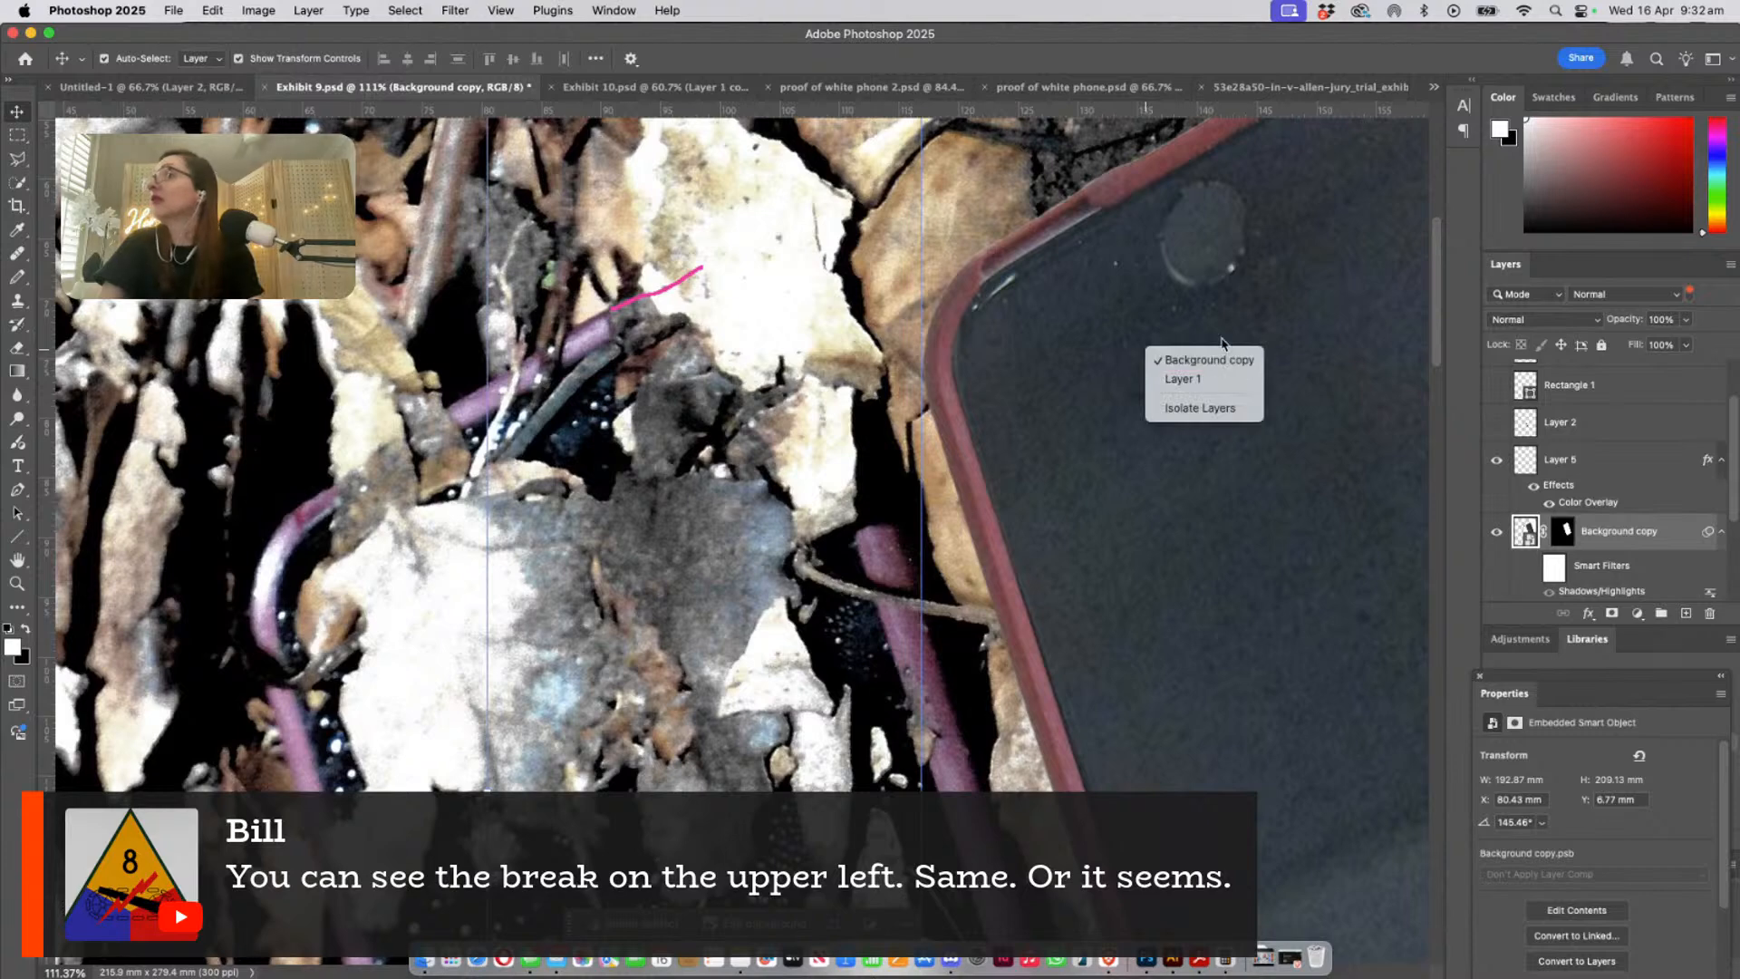
left_click(1195, 333)
key("super+z")
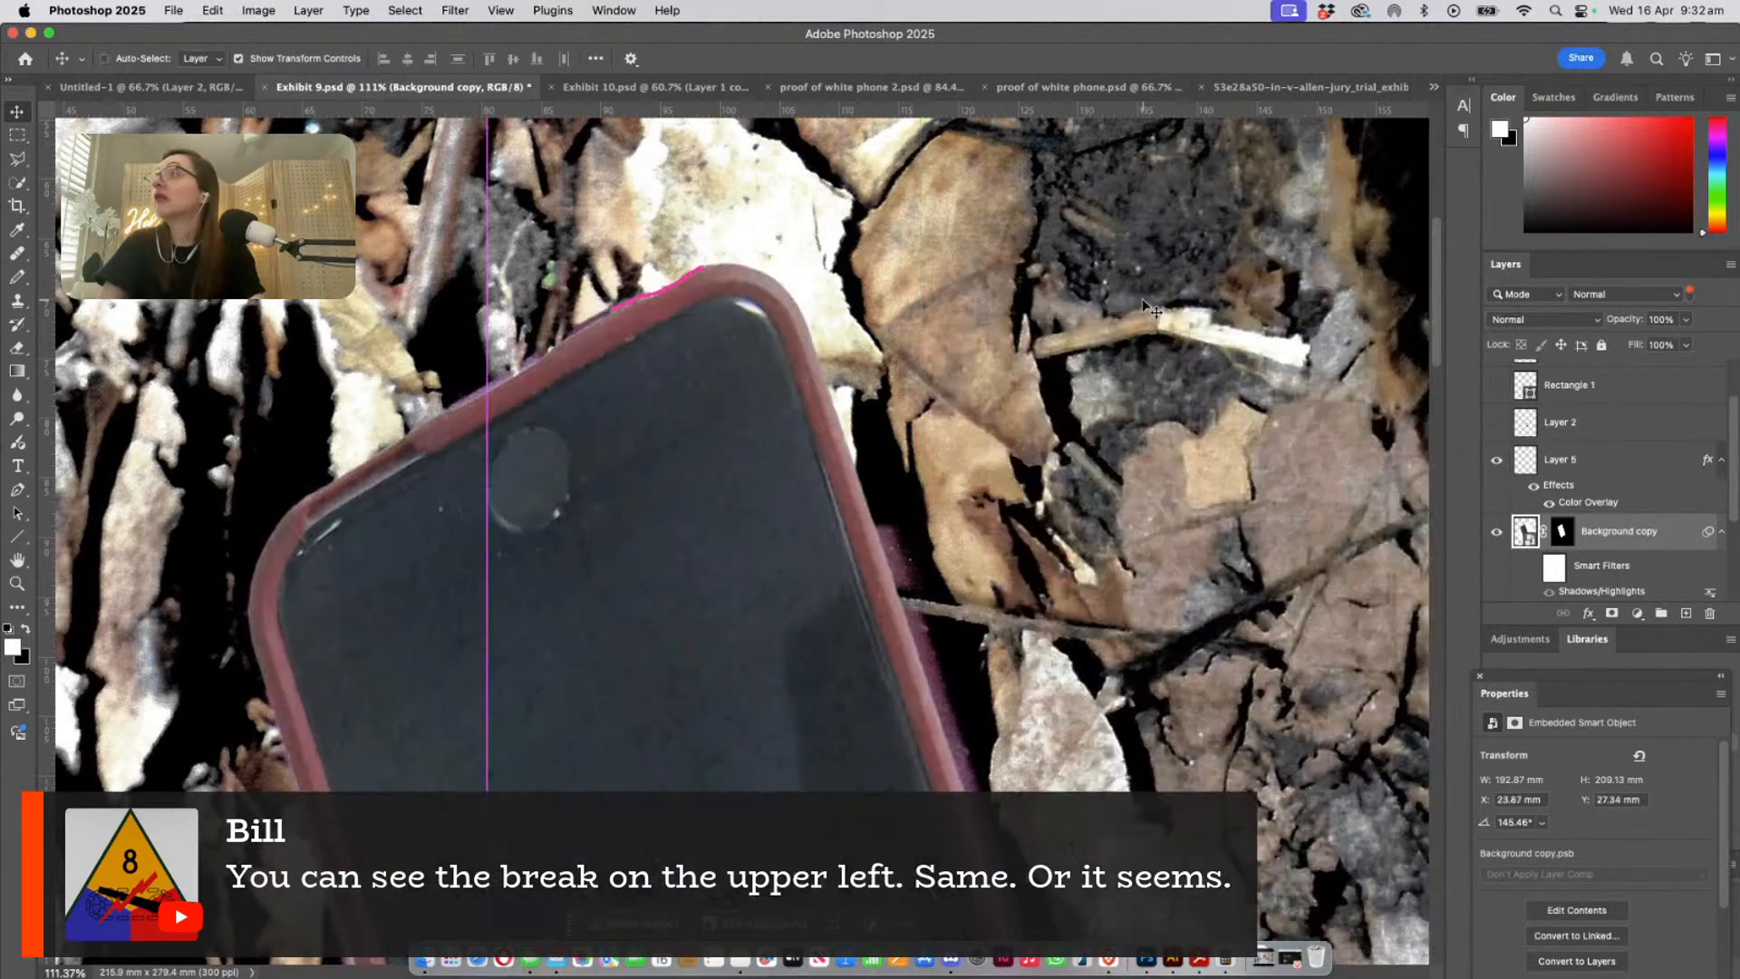
- Reduce the Background copy layer's opacity to 53% and inspect the overlapping cases at the phone's upper-left corner
left_click(1685, 320)
left_click_drag(1657, 340, 1629, 347)
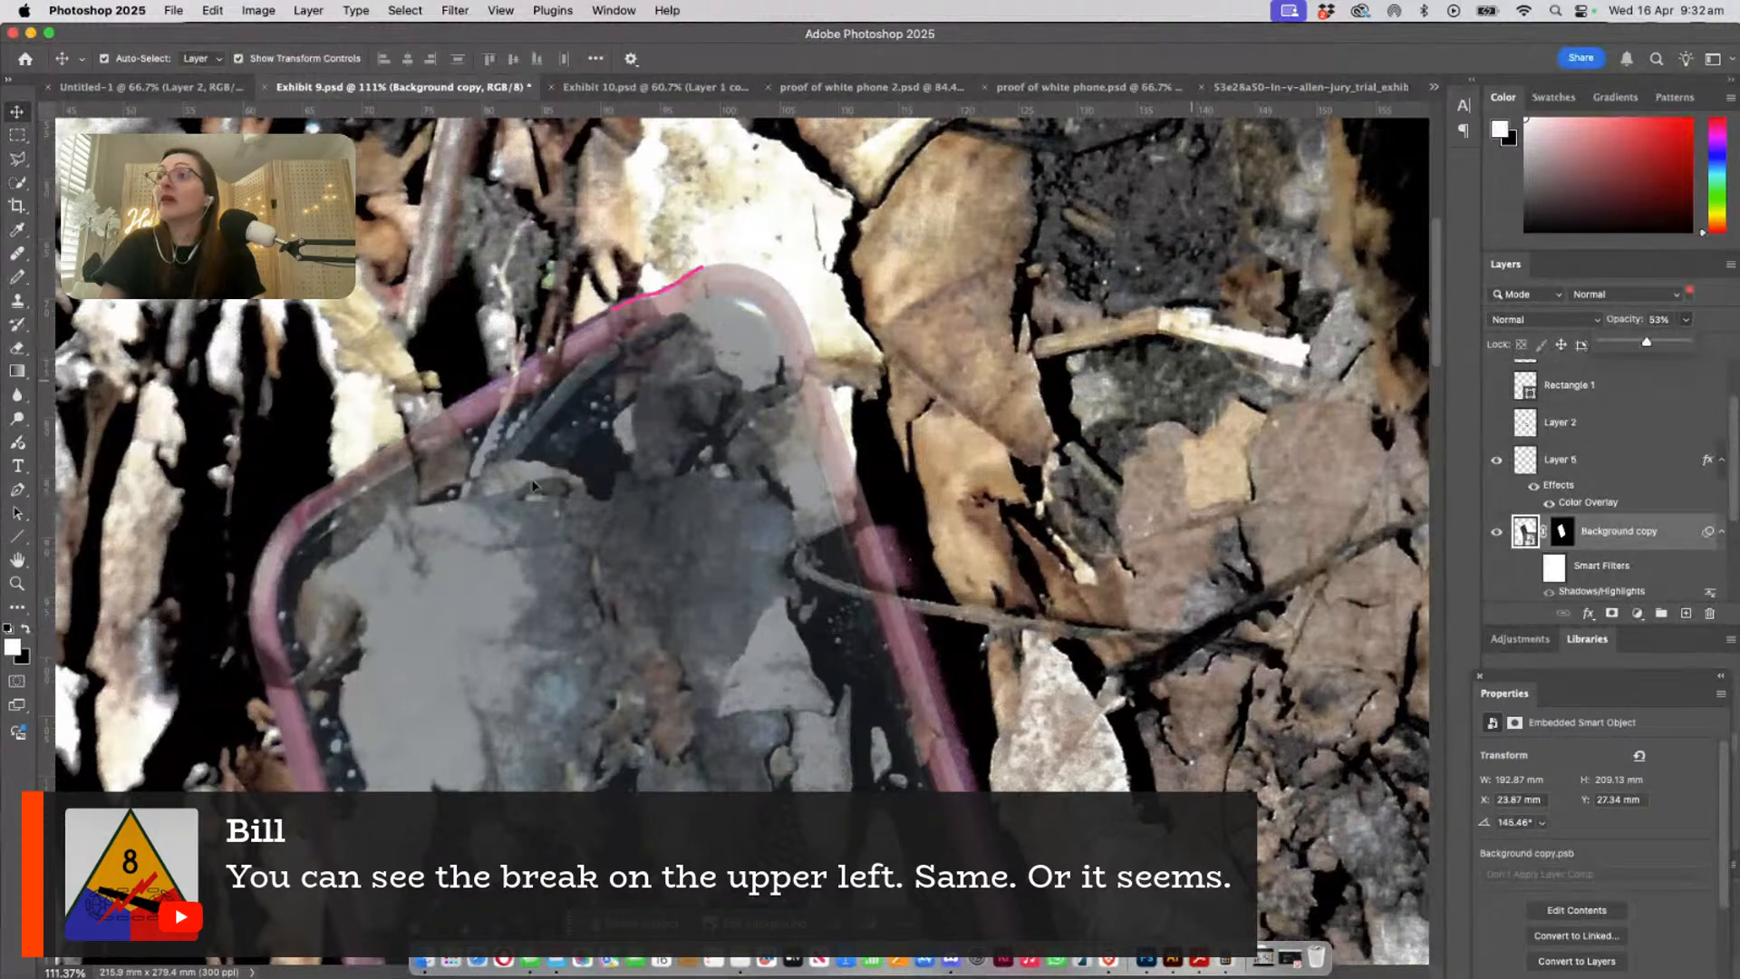
left_click(17, 584)
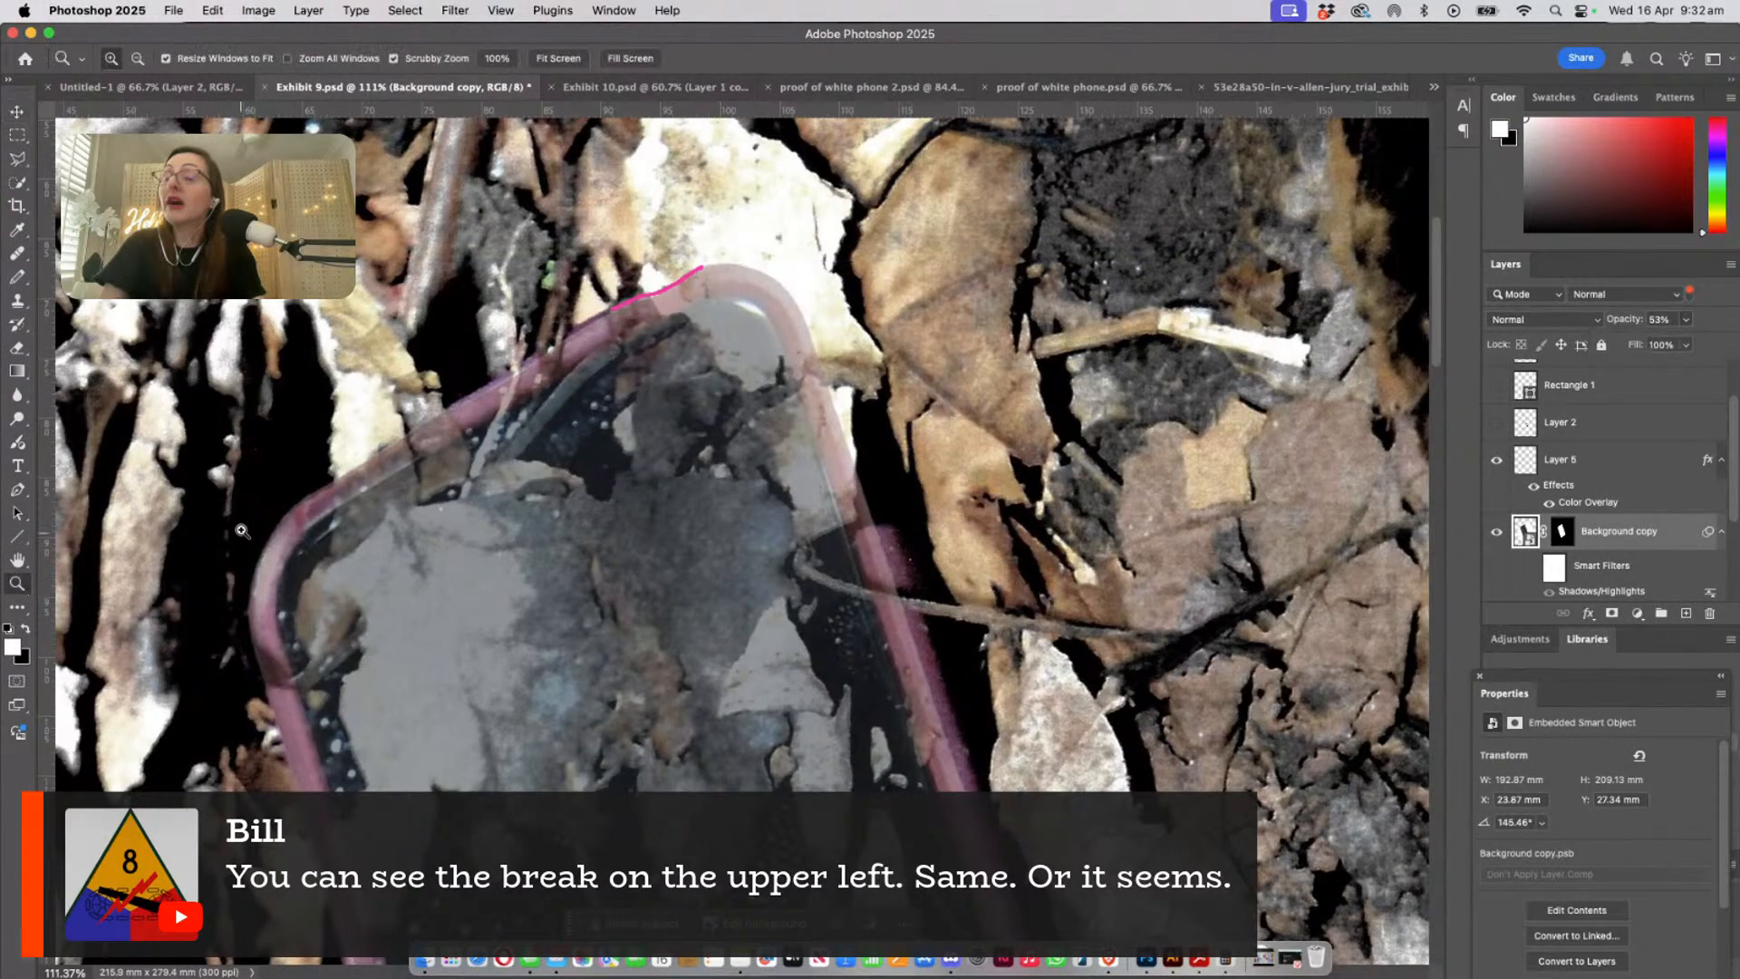
left_click_drag(242, 529, 337, 576)
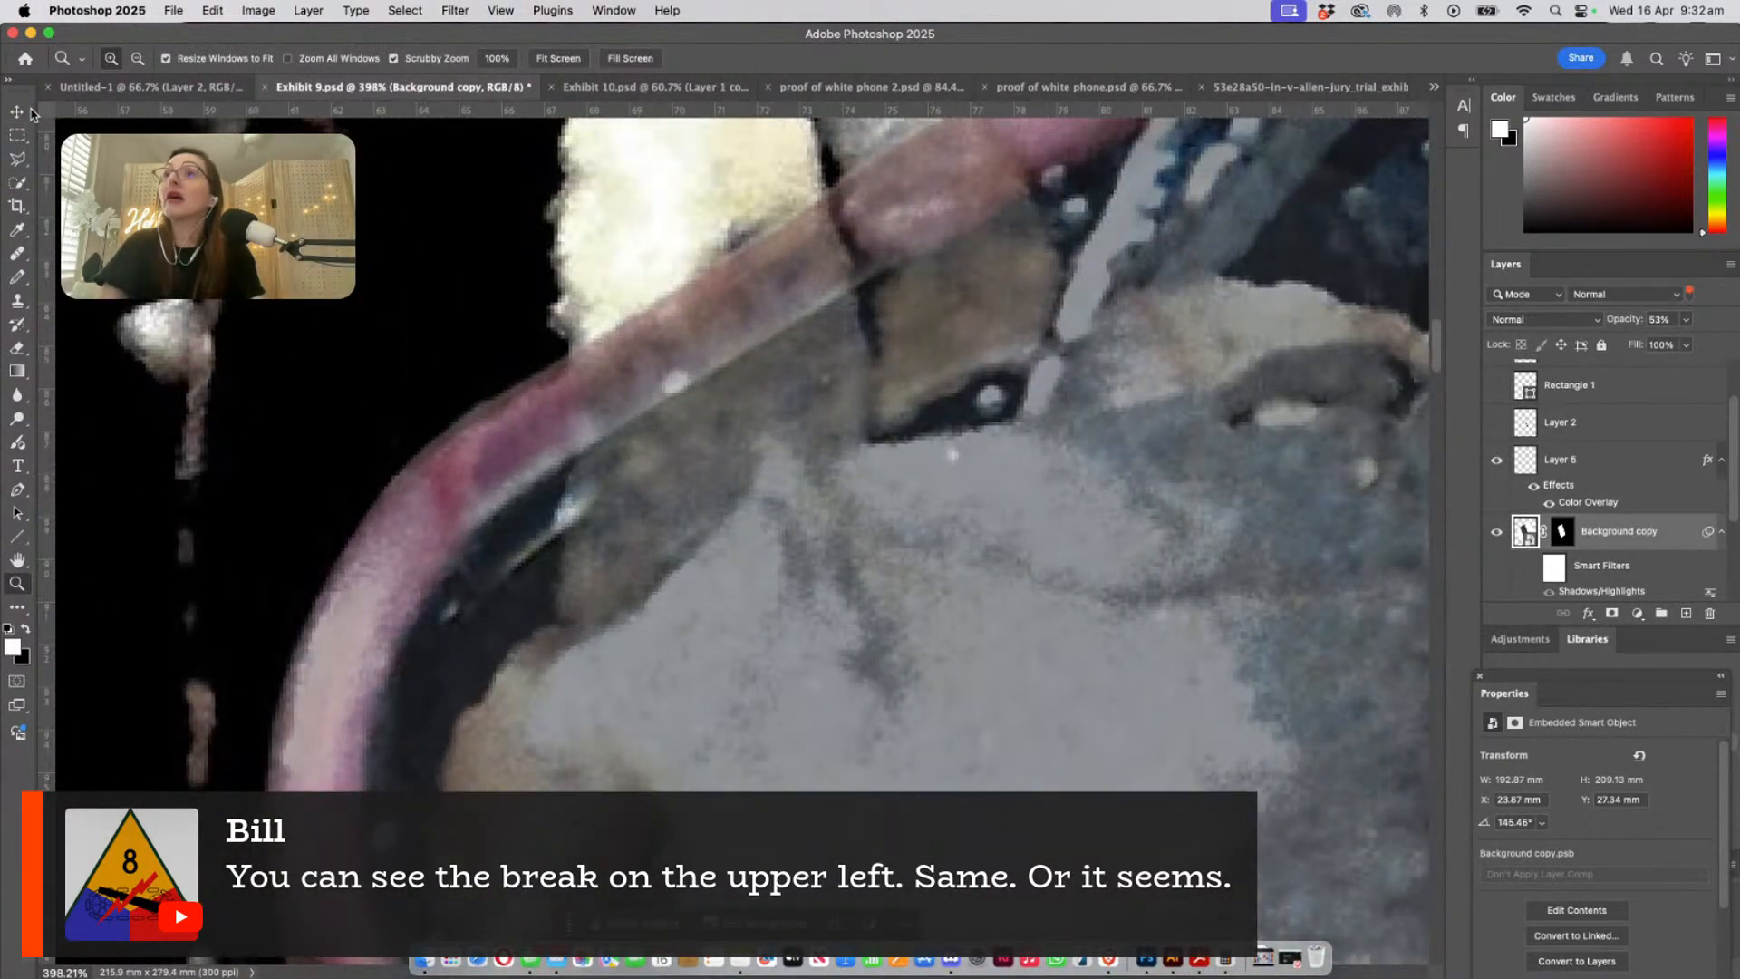
- Set the Background copy layer's opacity to 100% and offset the pasted phone slightly down and right from the photographed case's corner
left_click(30, 112)
left_click(1673, 319)
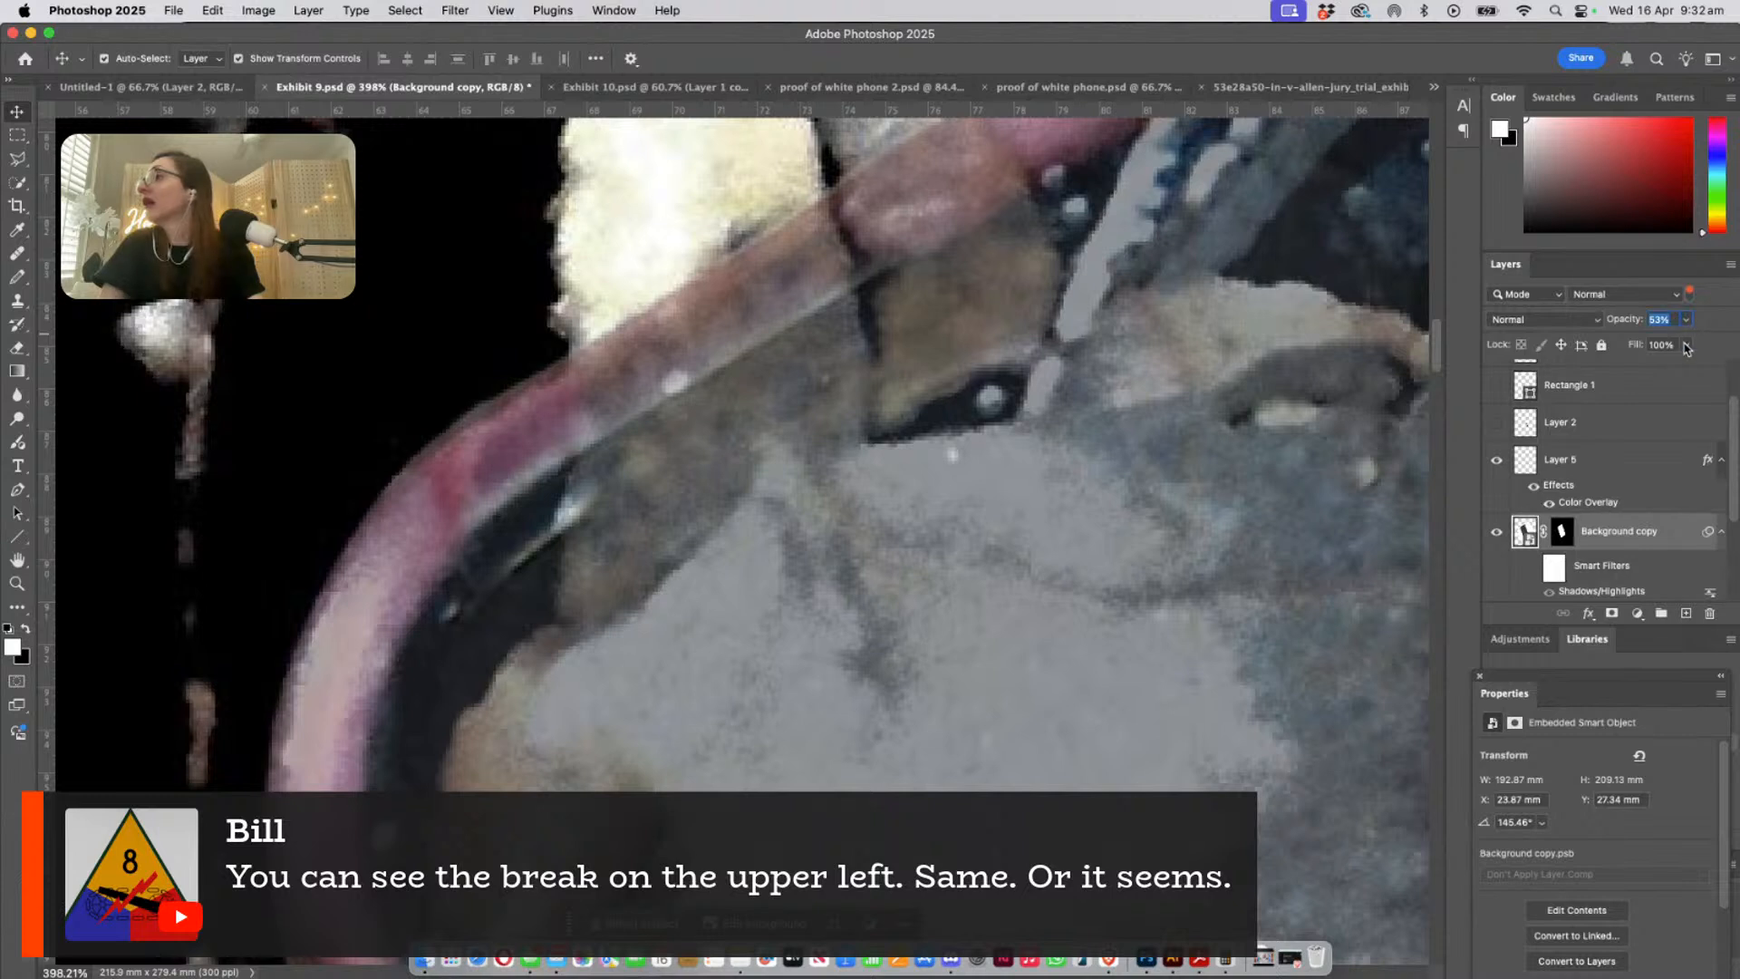
left_click(1687, 321)
left_click_drag(1684, 343, 1727, 344)
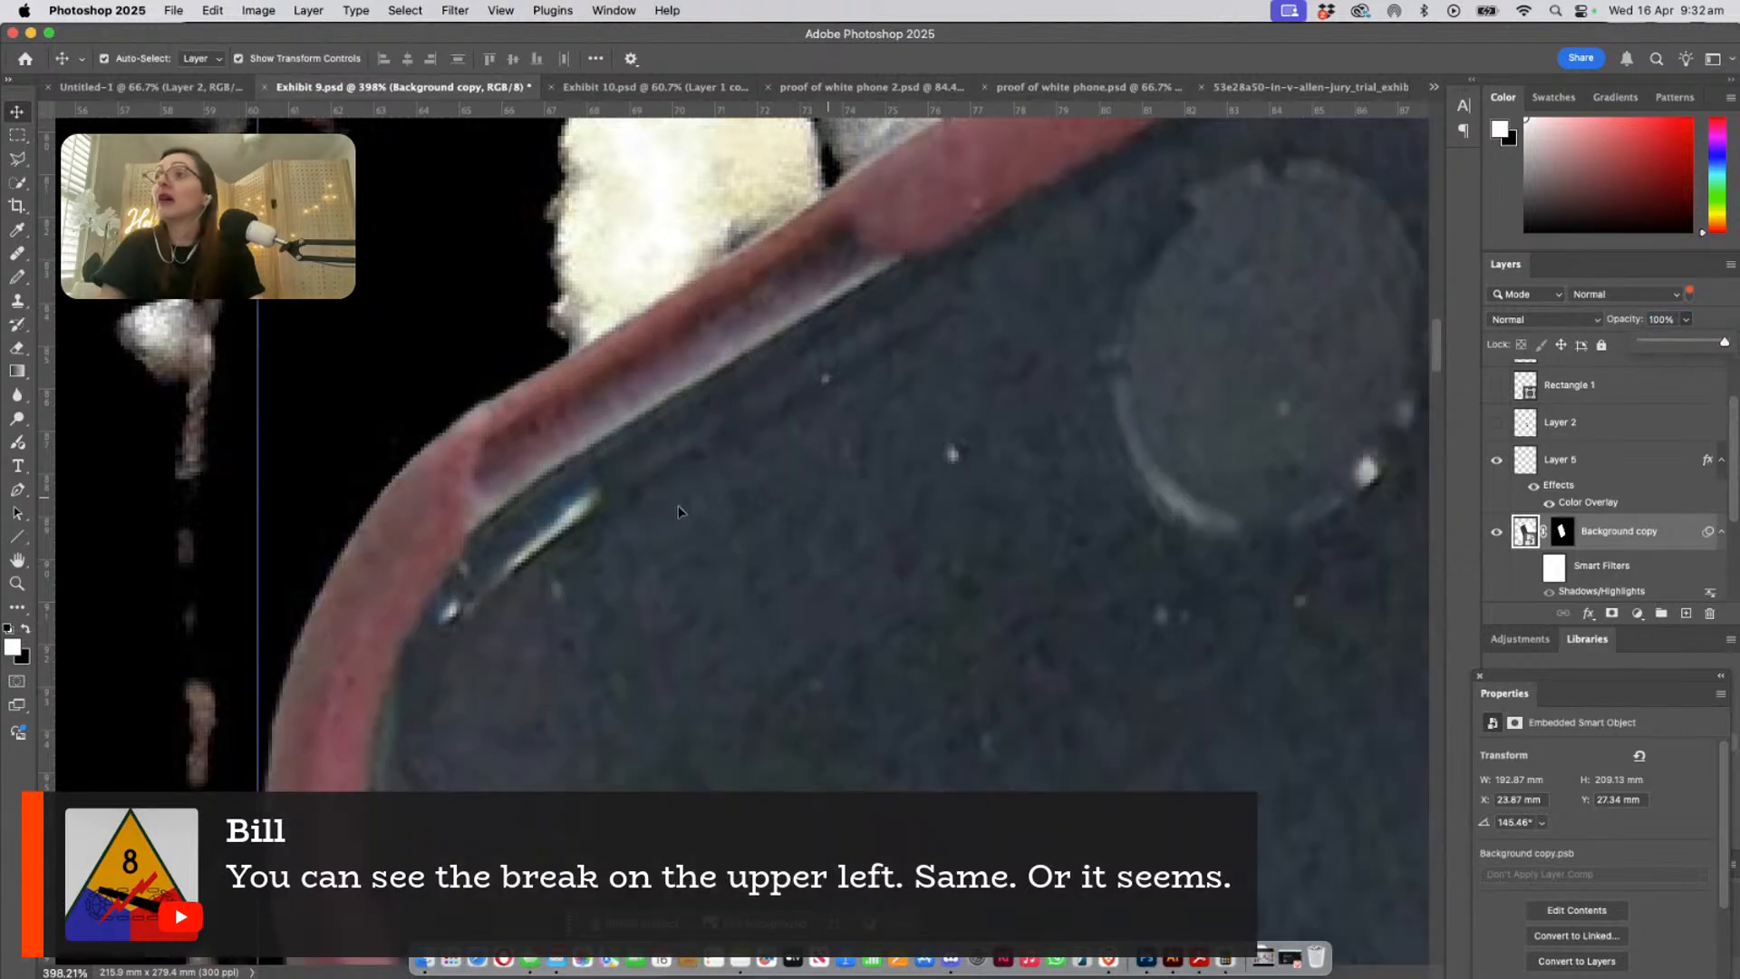
left_click_drag(682, 511, 633, 525)
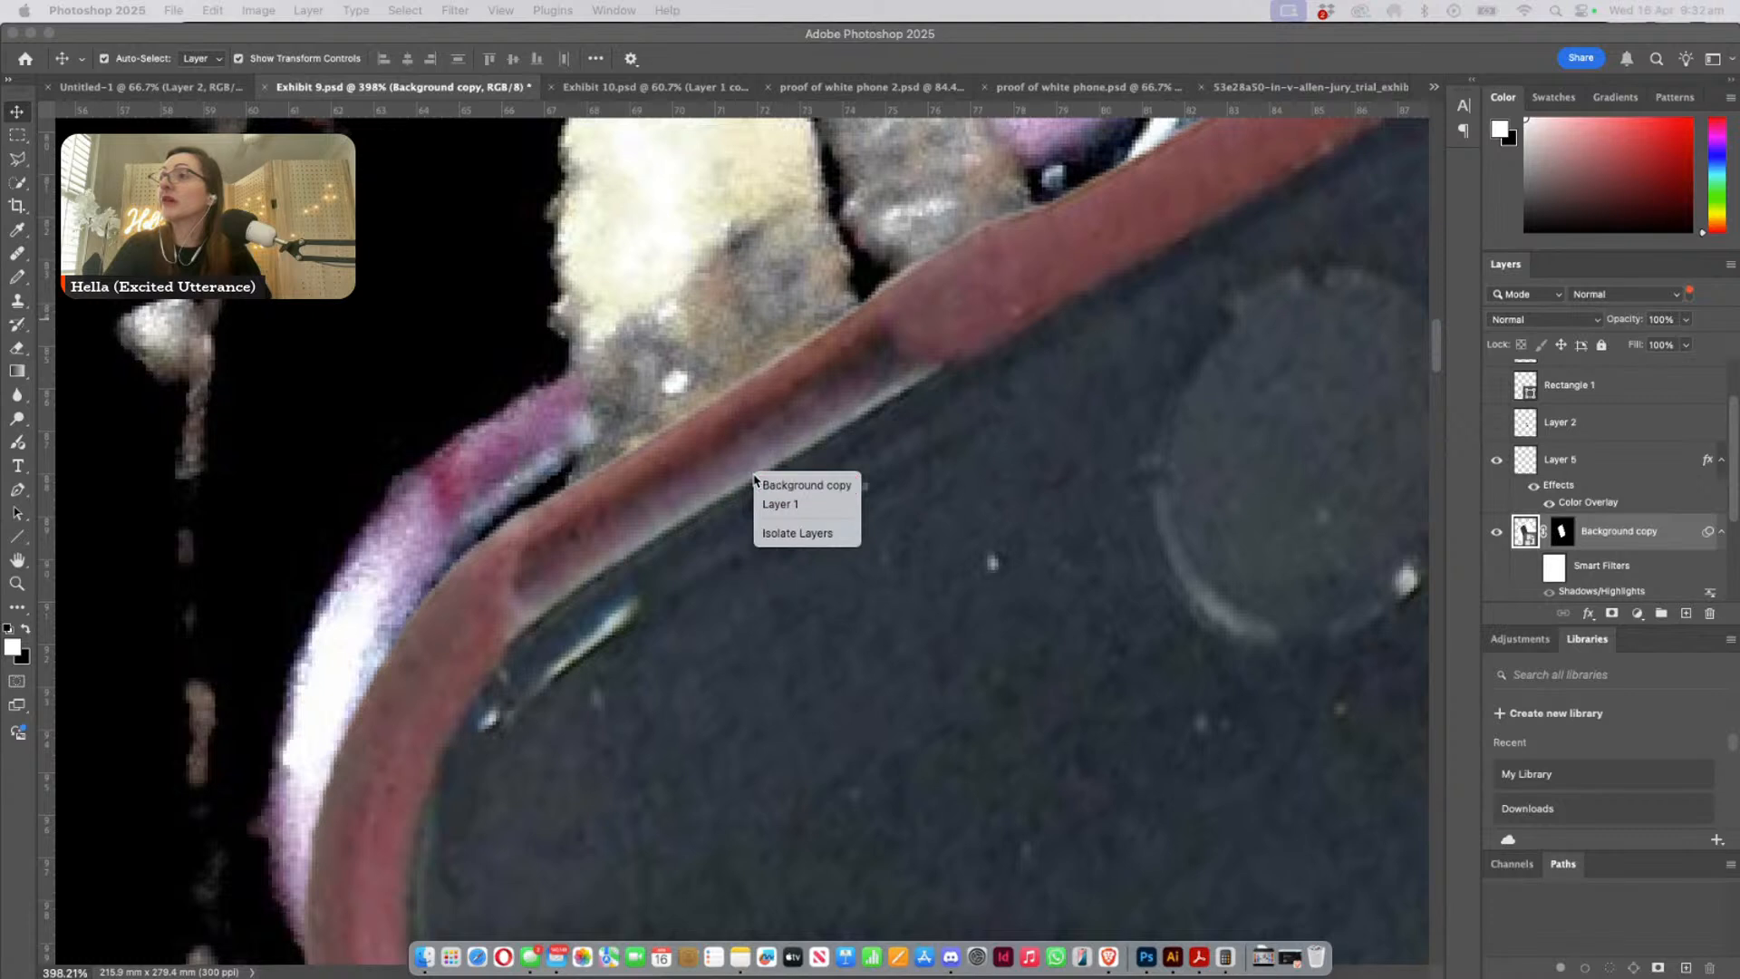
left_click(697, 516)
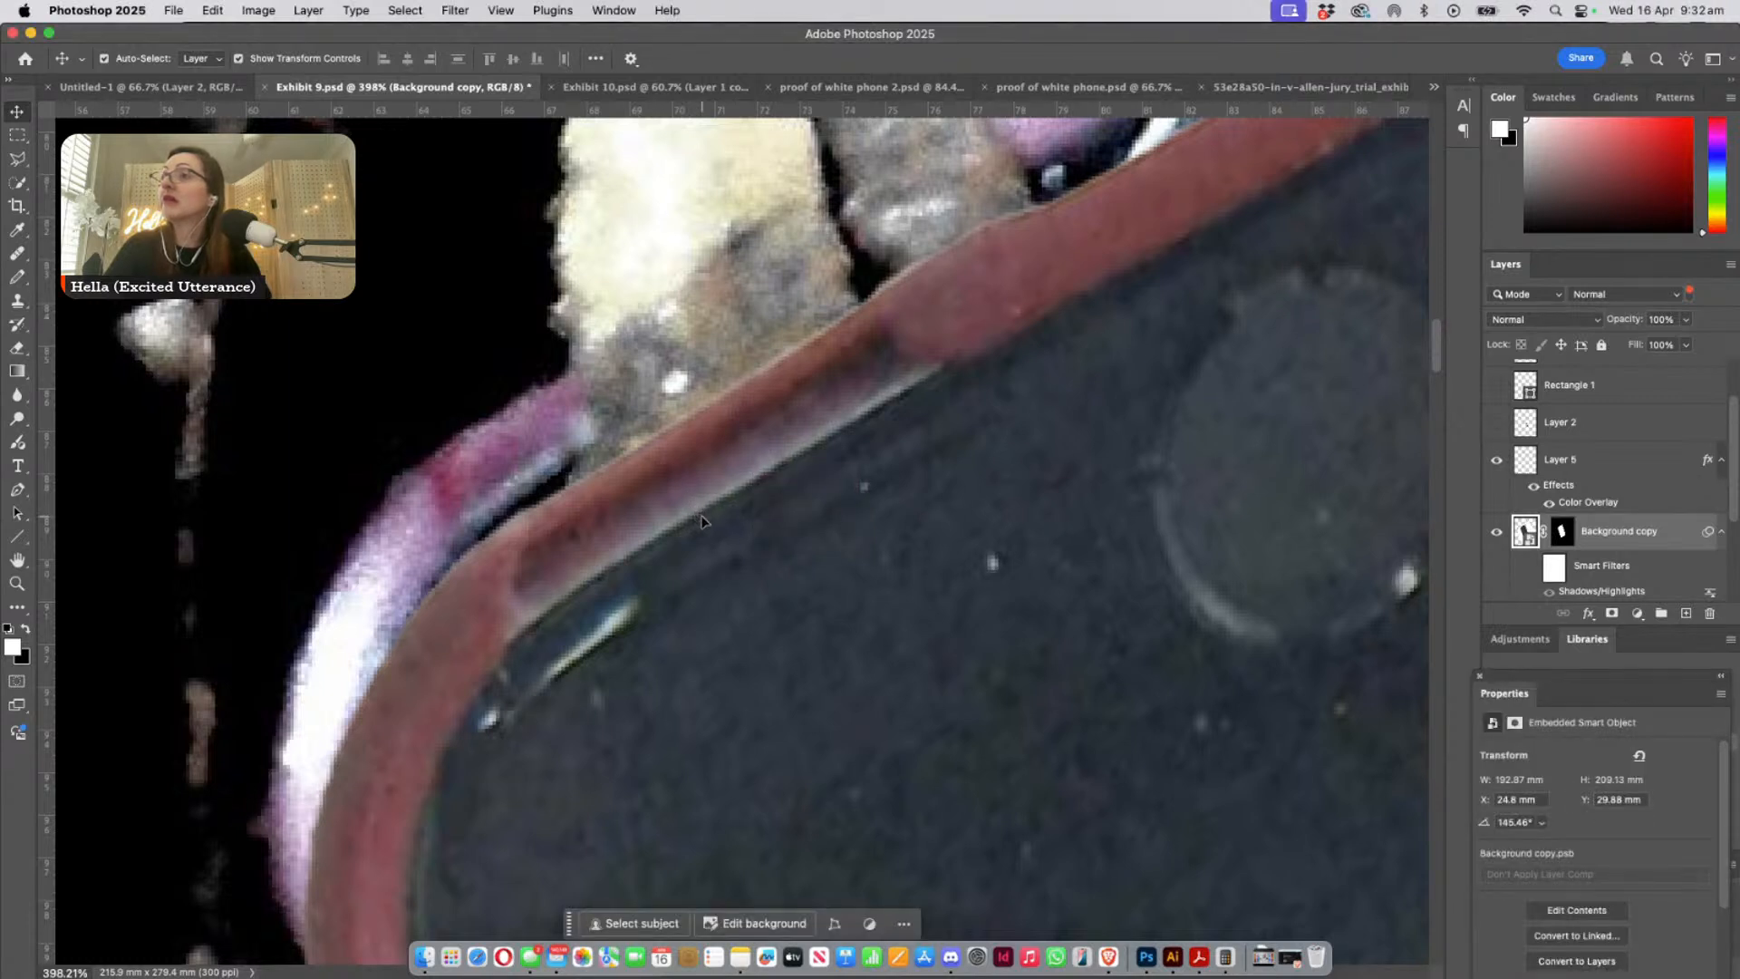
left_click_drag(673, 481, 687, 502)
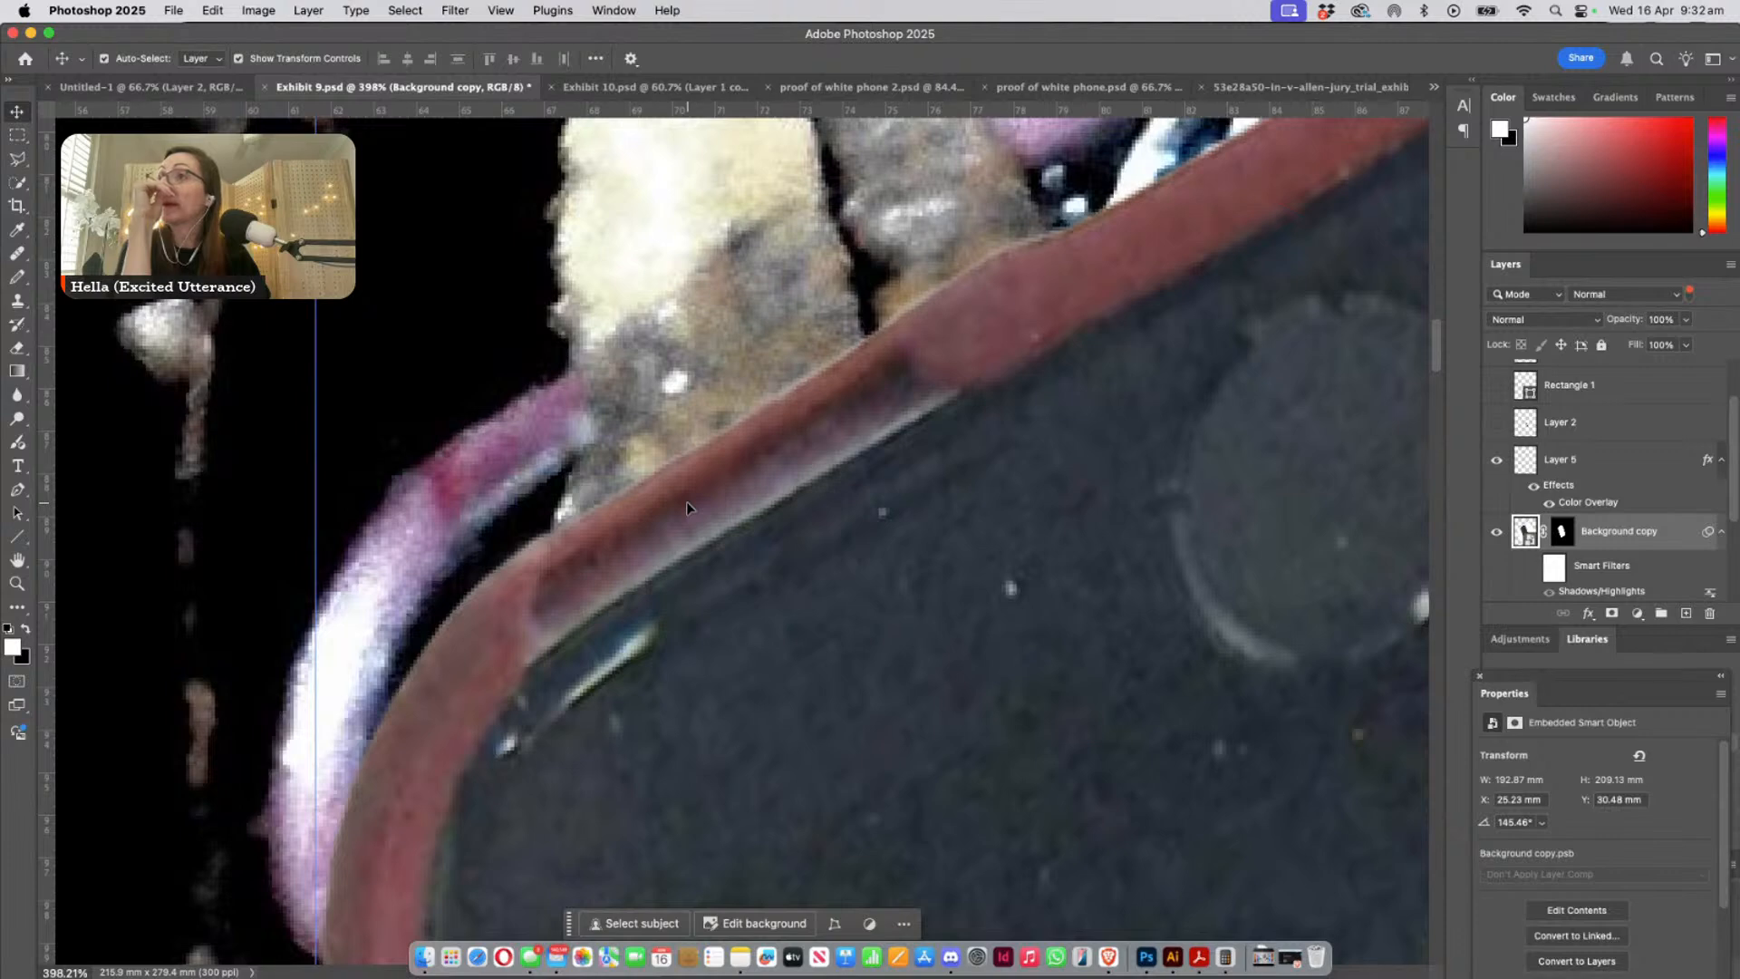
- Move the pasted phone up and to the right of the leaf-covered phone, to about X 54.69 mm, Y 14.39 mm
key("super+minus")
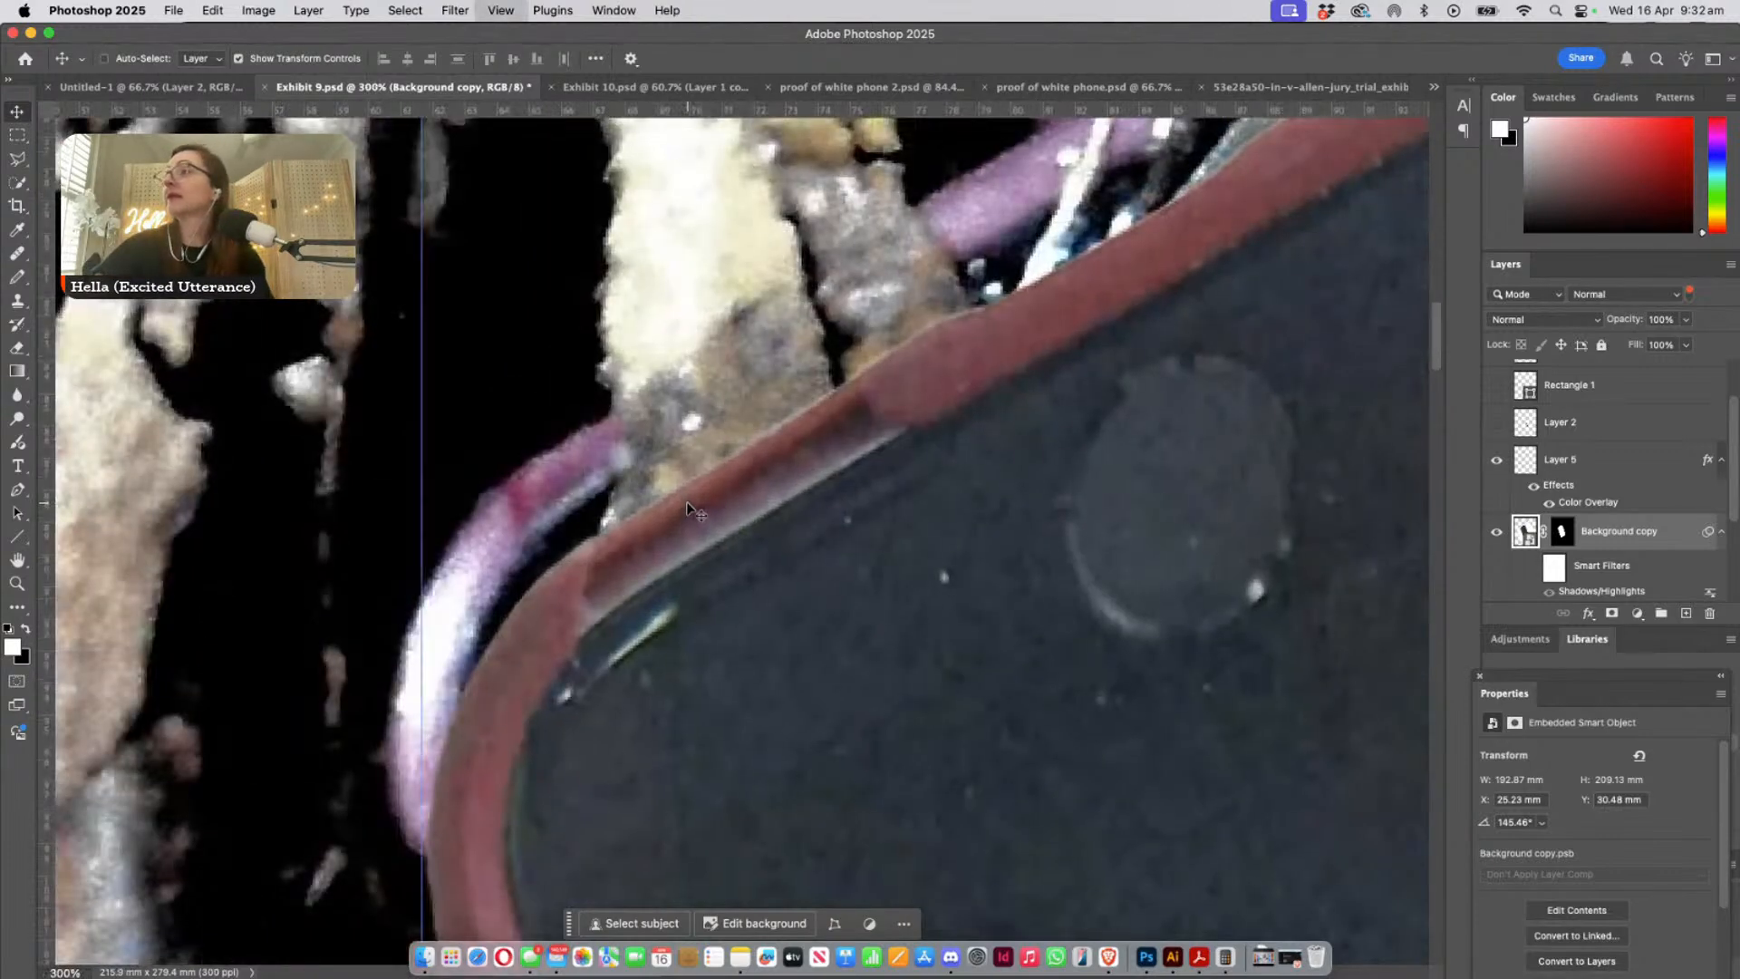
key("super+minus")
key("super+minus")
key("super+minus")
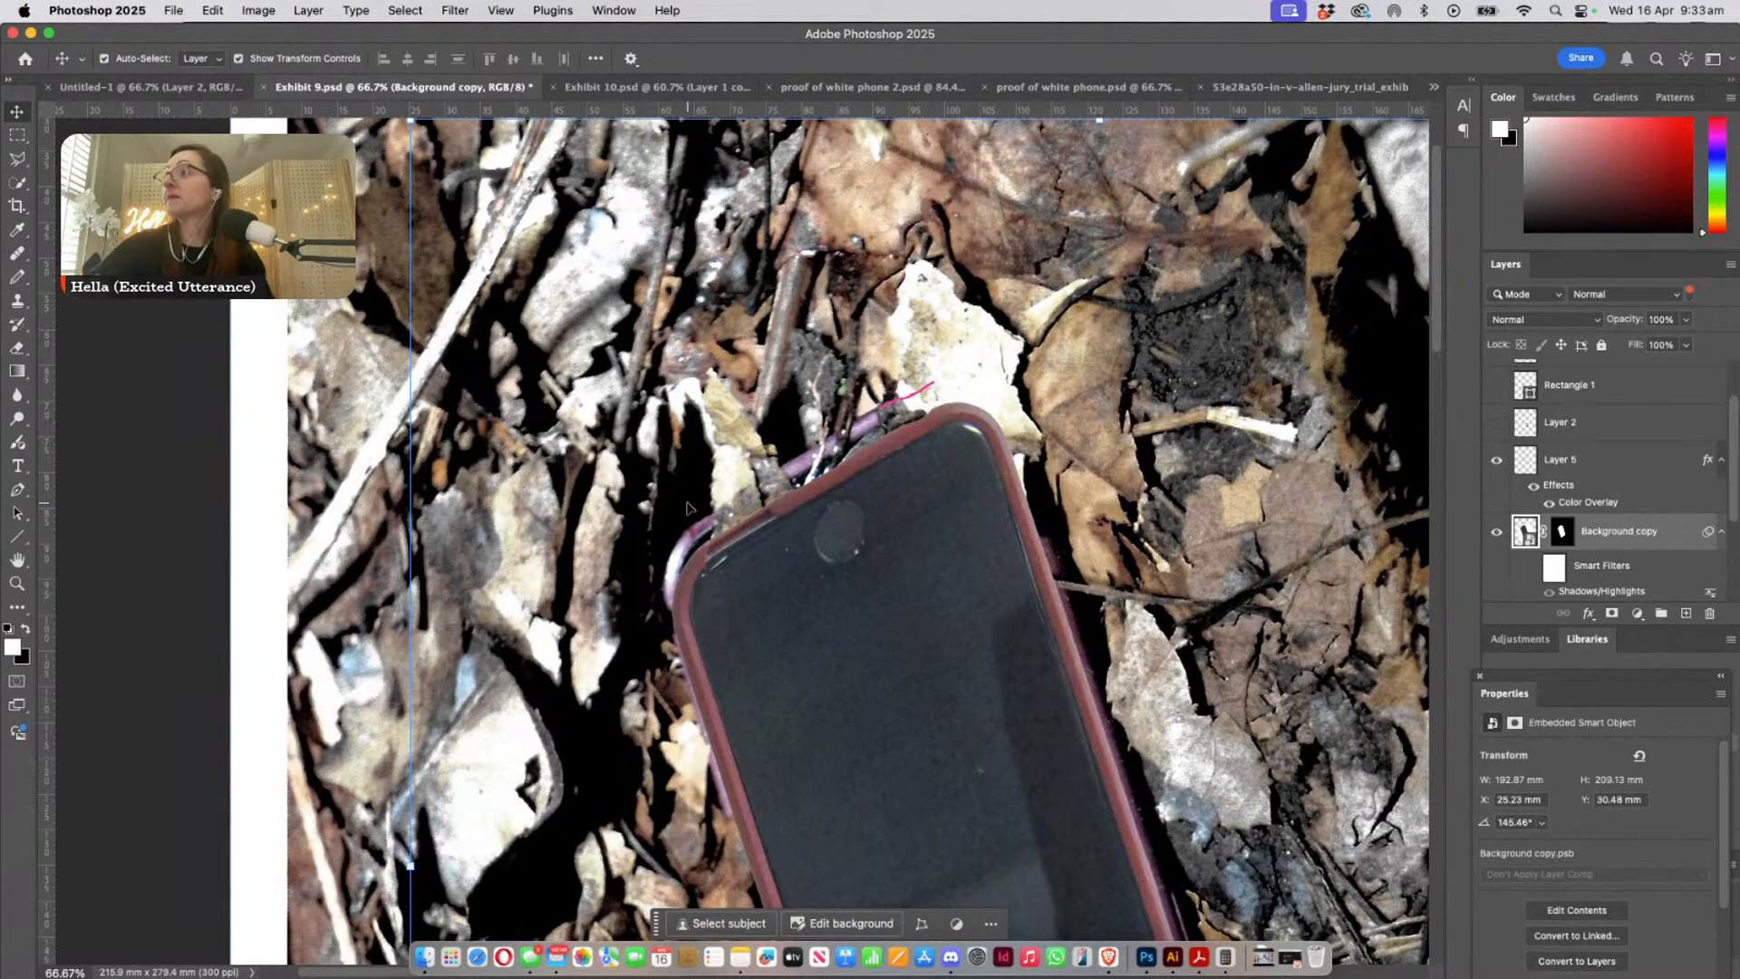
scroll(1573, 512, "down", 5)
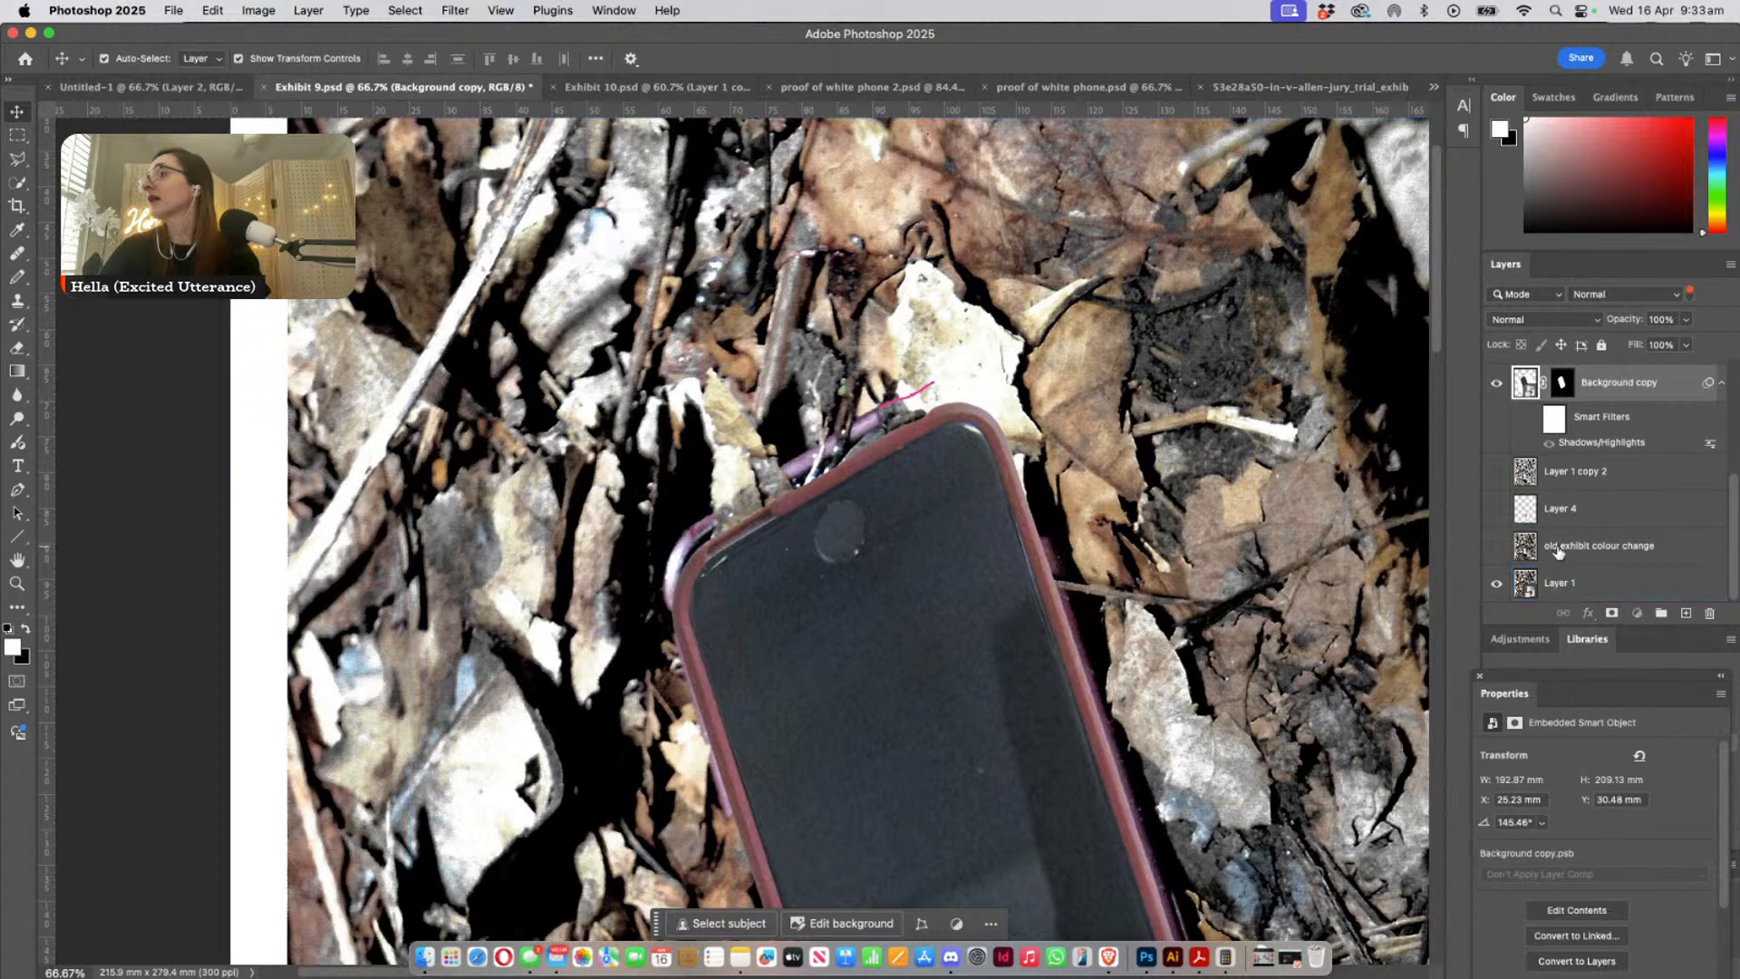
left_click(1559, 548)
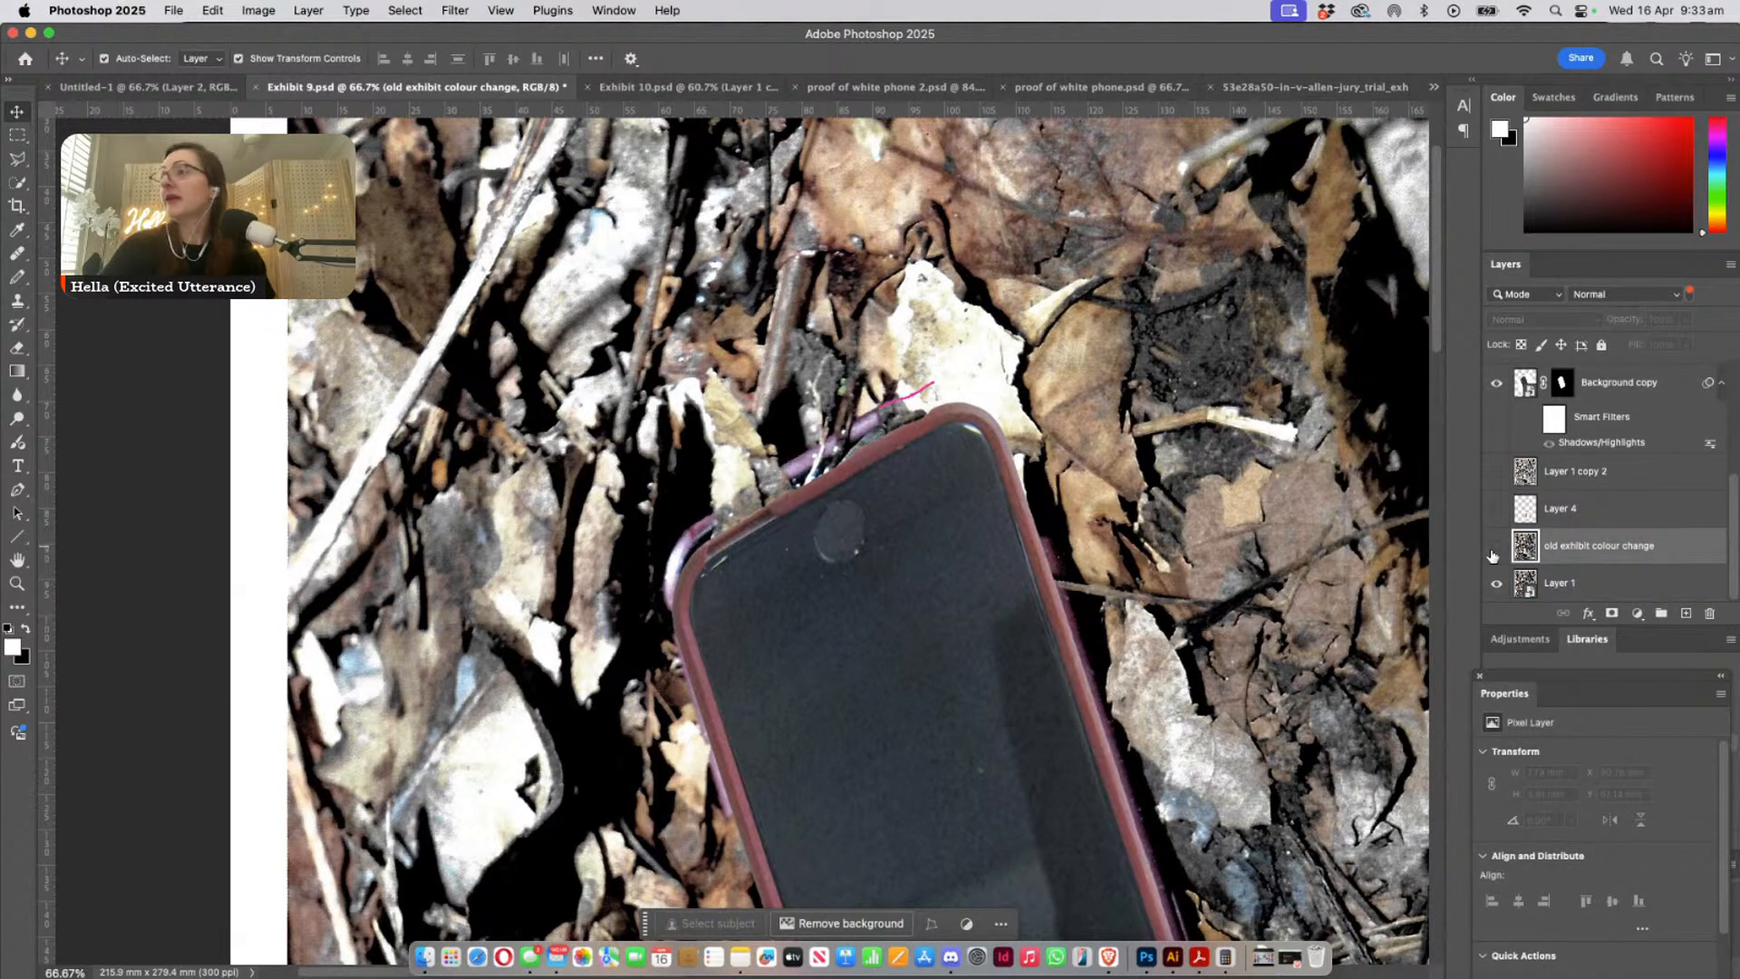
left_click(1646, 386)
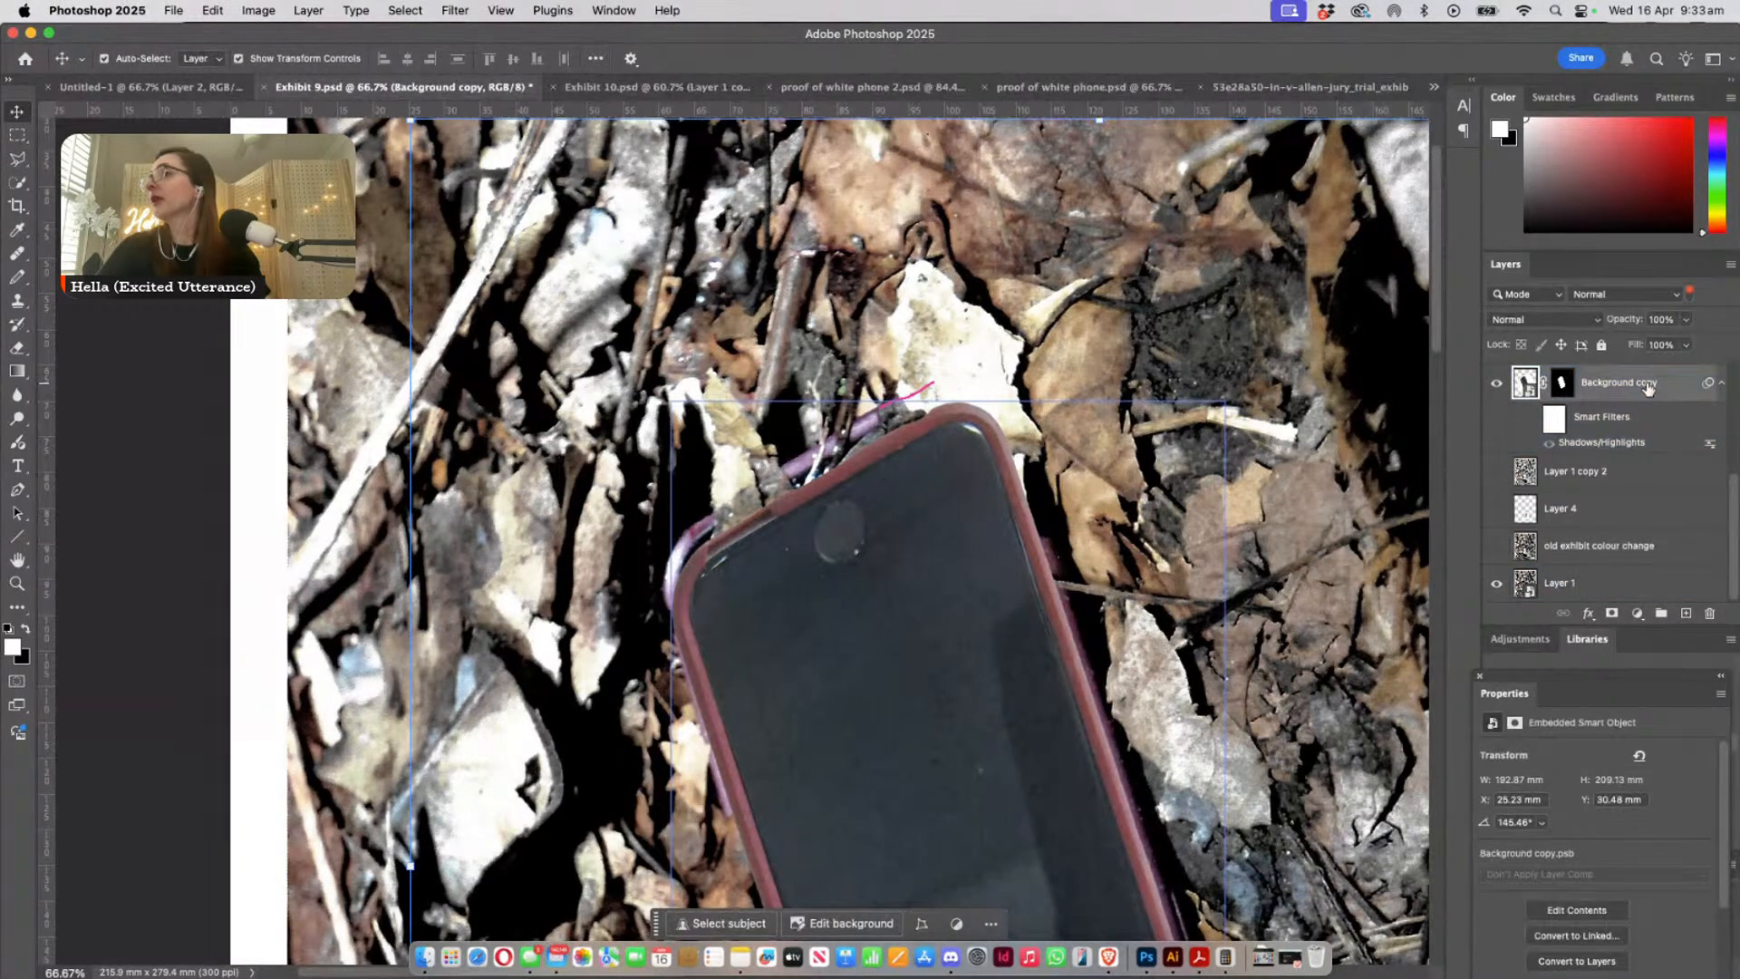
left_click(1048, 518)
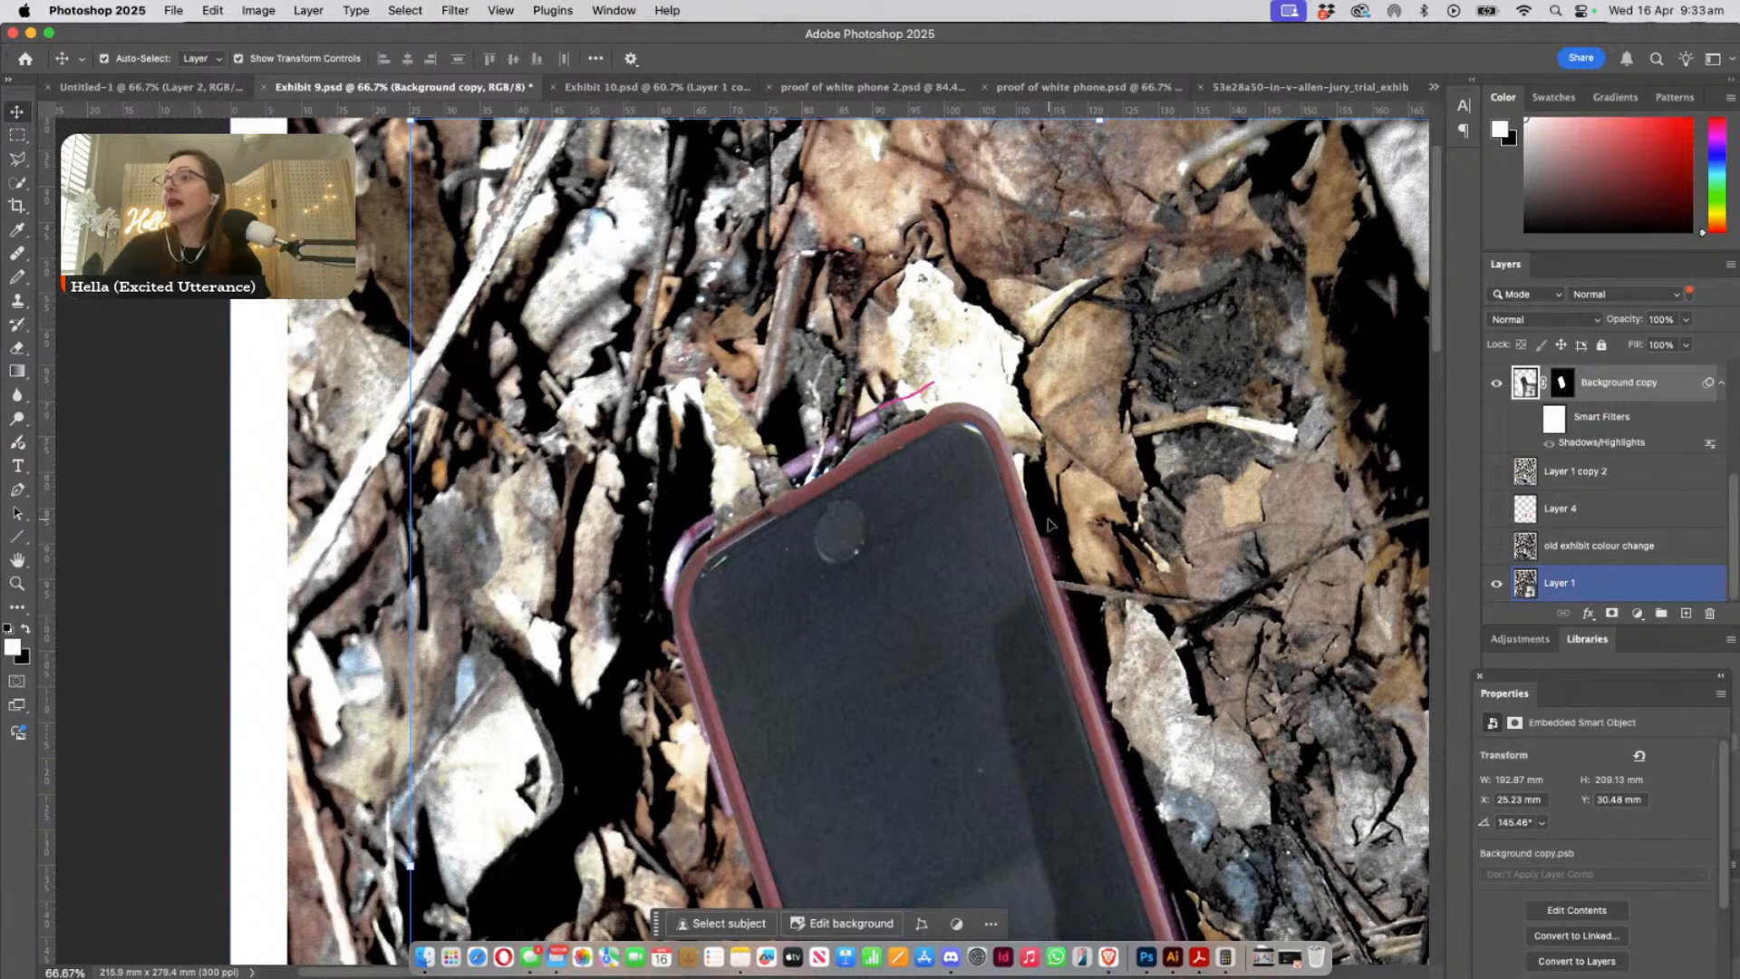
right_click(852, 615)
left_click(787, 646)
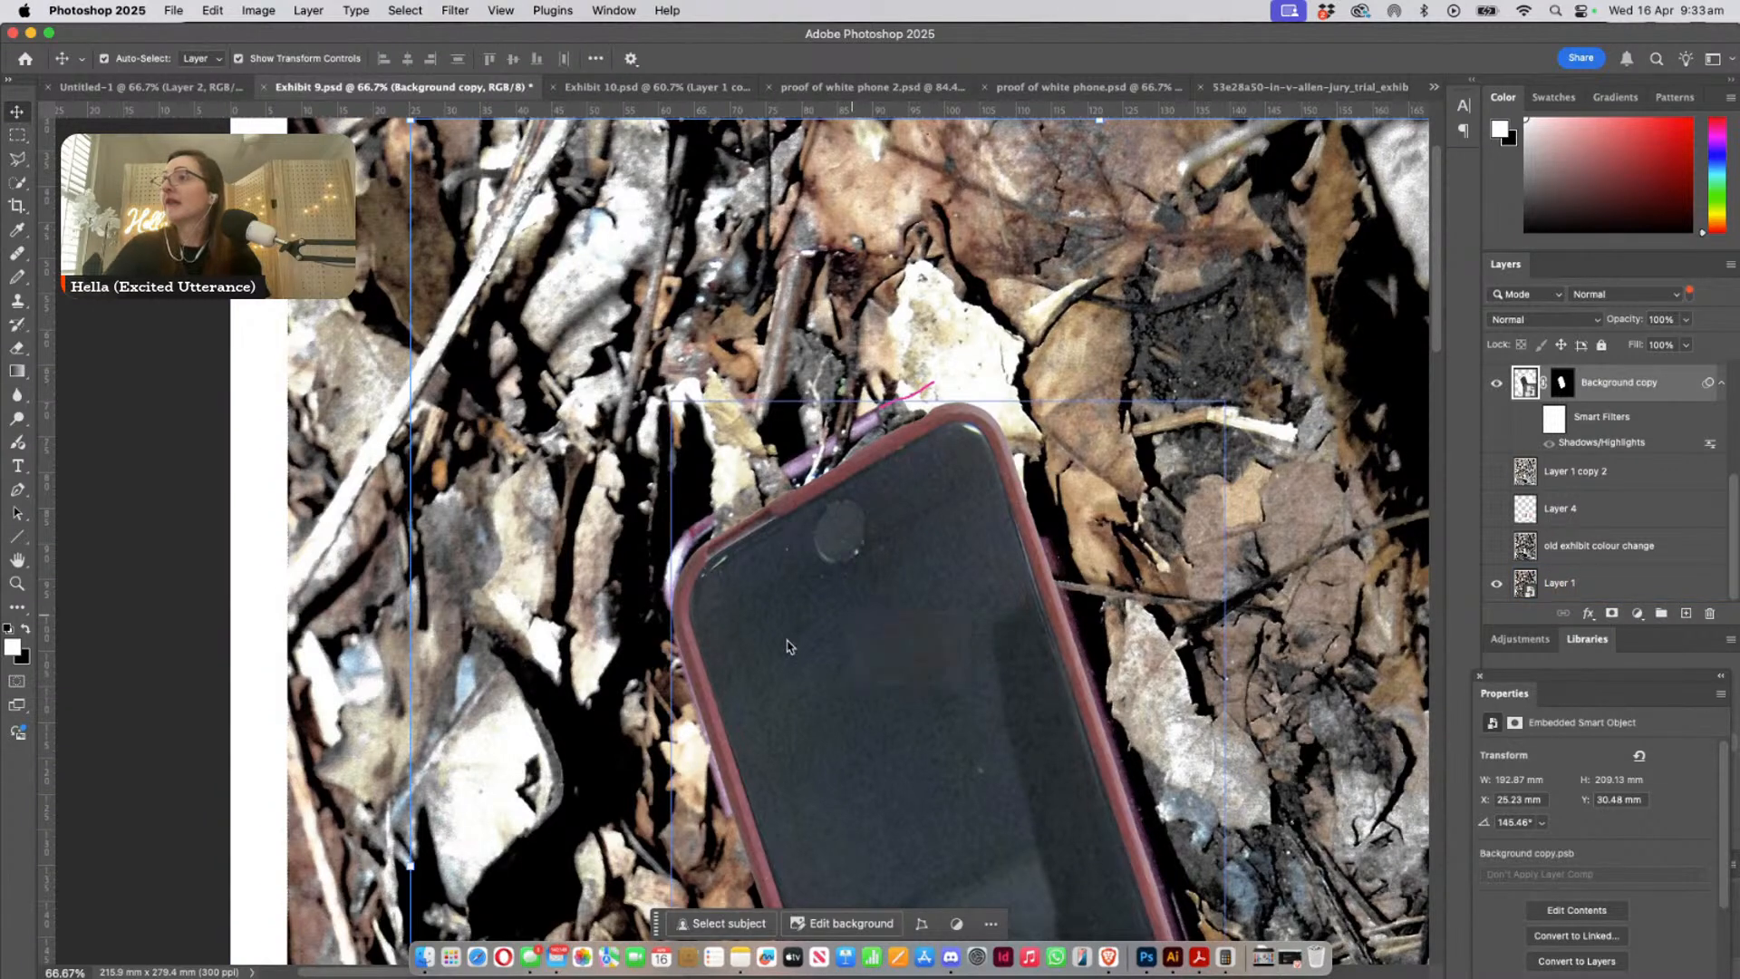
left_click_drag(787, 646, 997, 533)
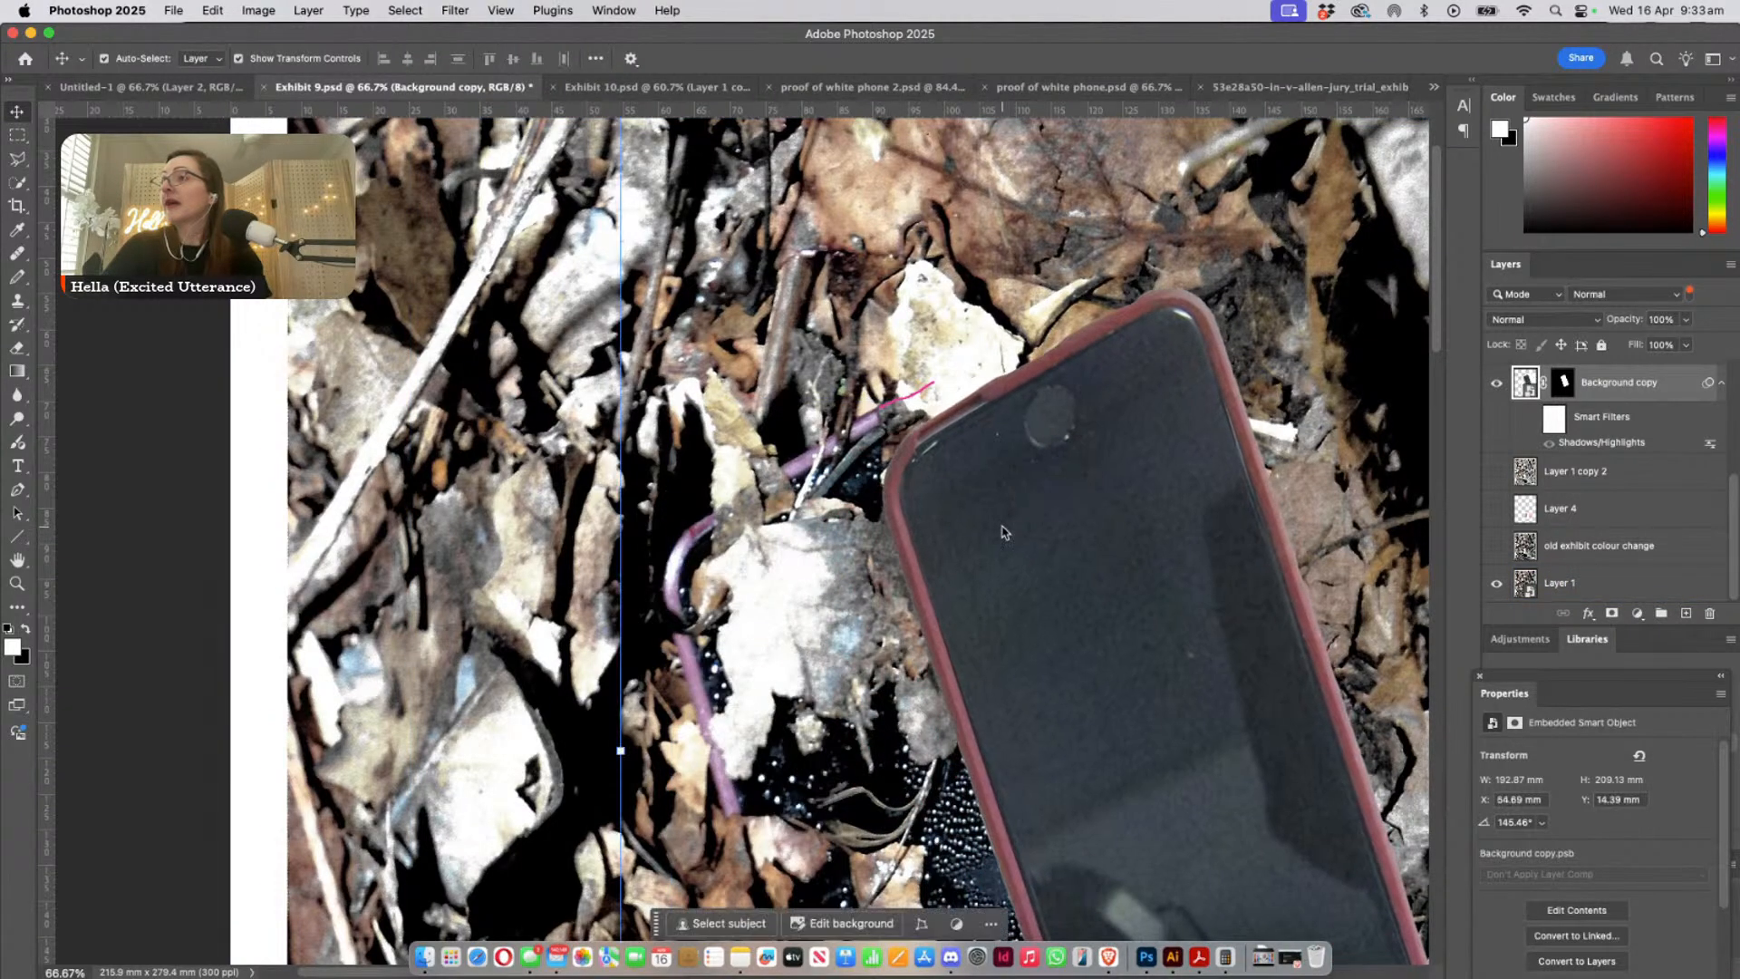
left_click(873, 530)
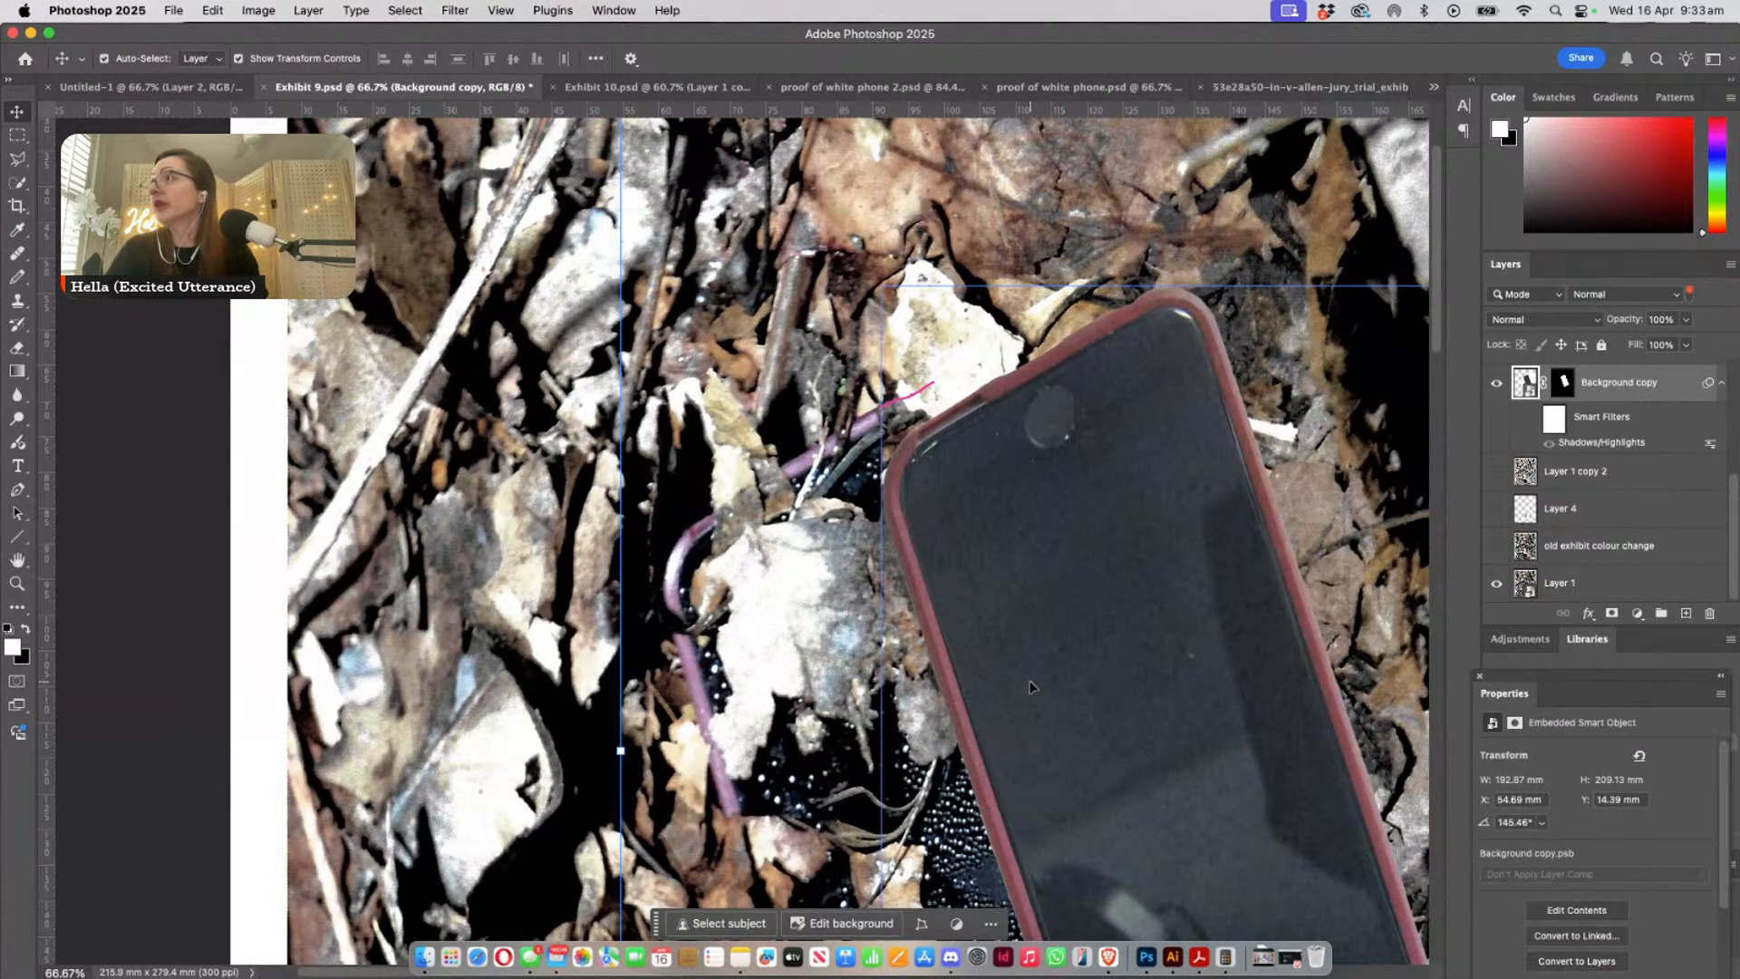
left_click(256, 9)
mouse_move(265, 70)
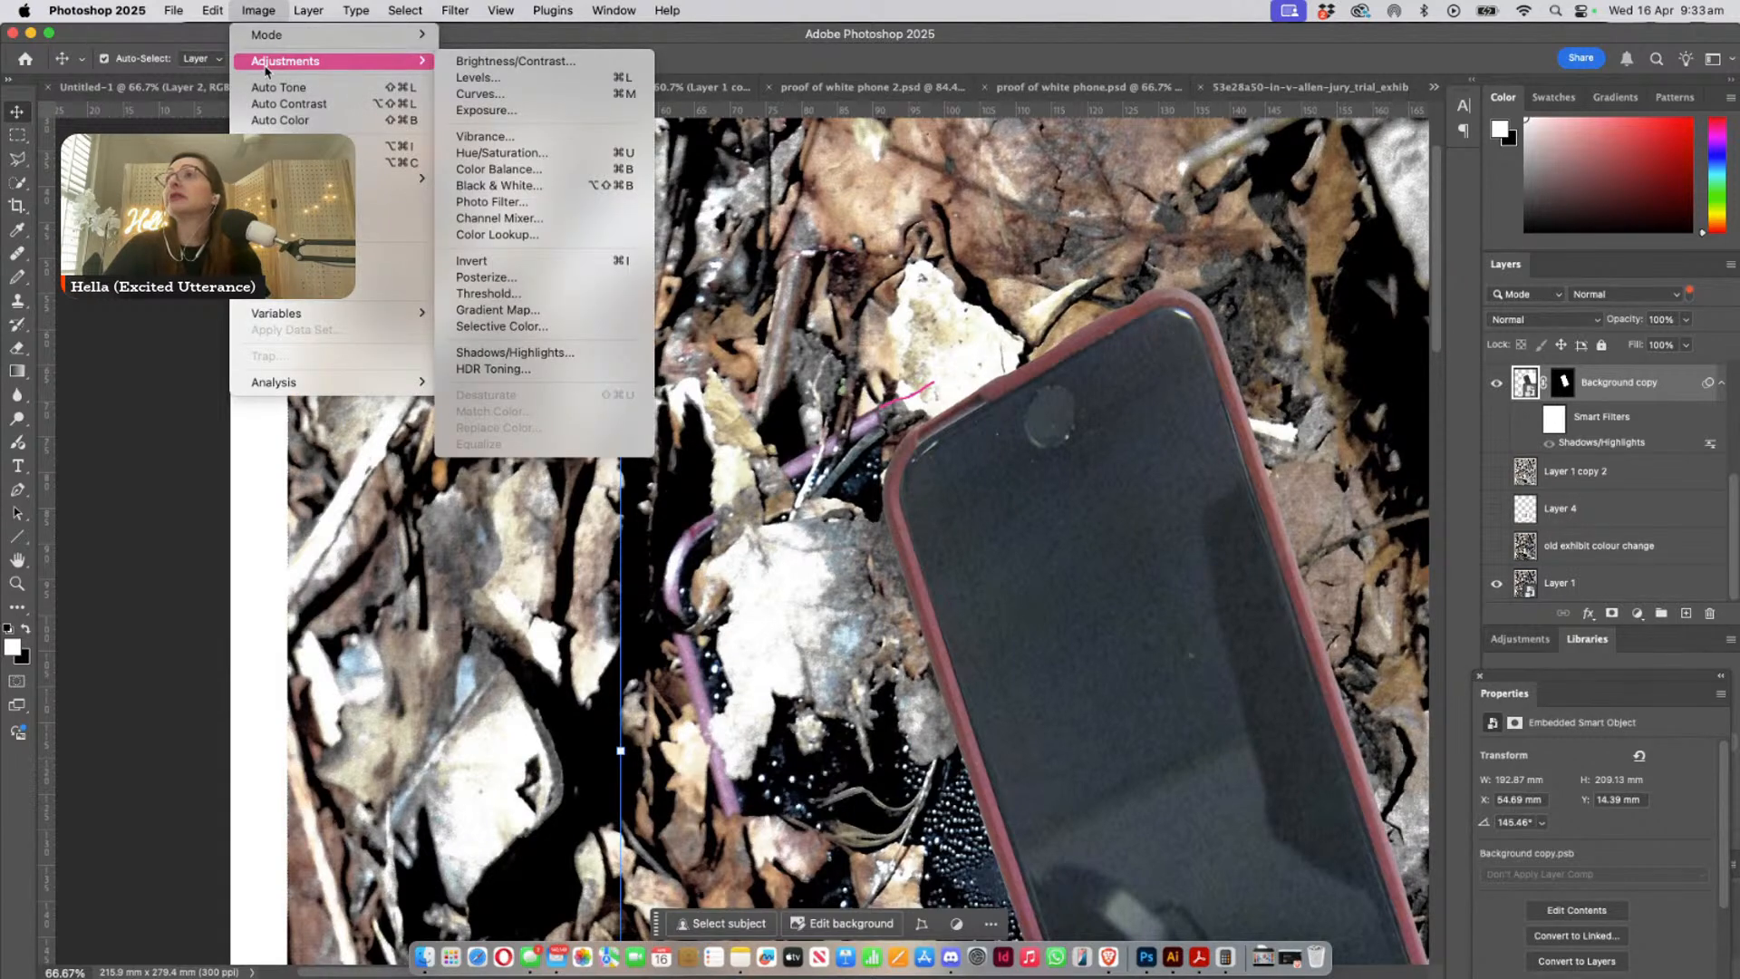
left_click(992, 63)
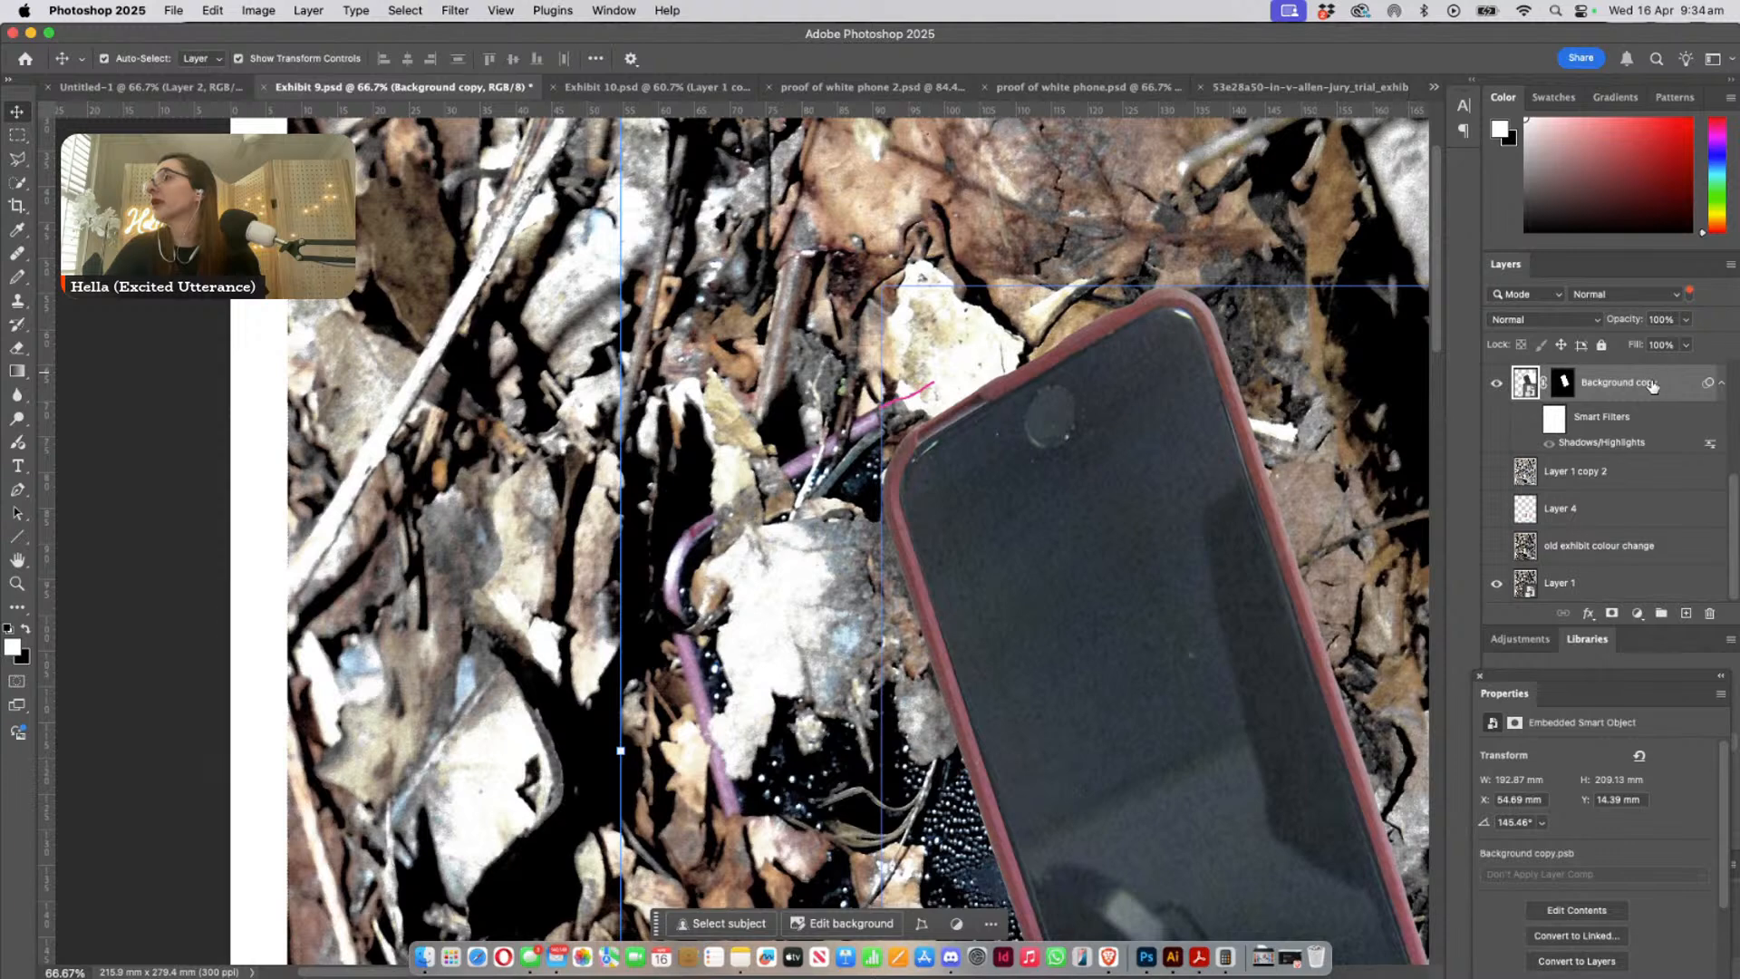
- Duplicate the Background copy layer and rasterize the duplicate
left_click_drag(1663, 382, 1688, 613)
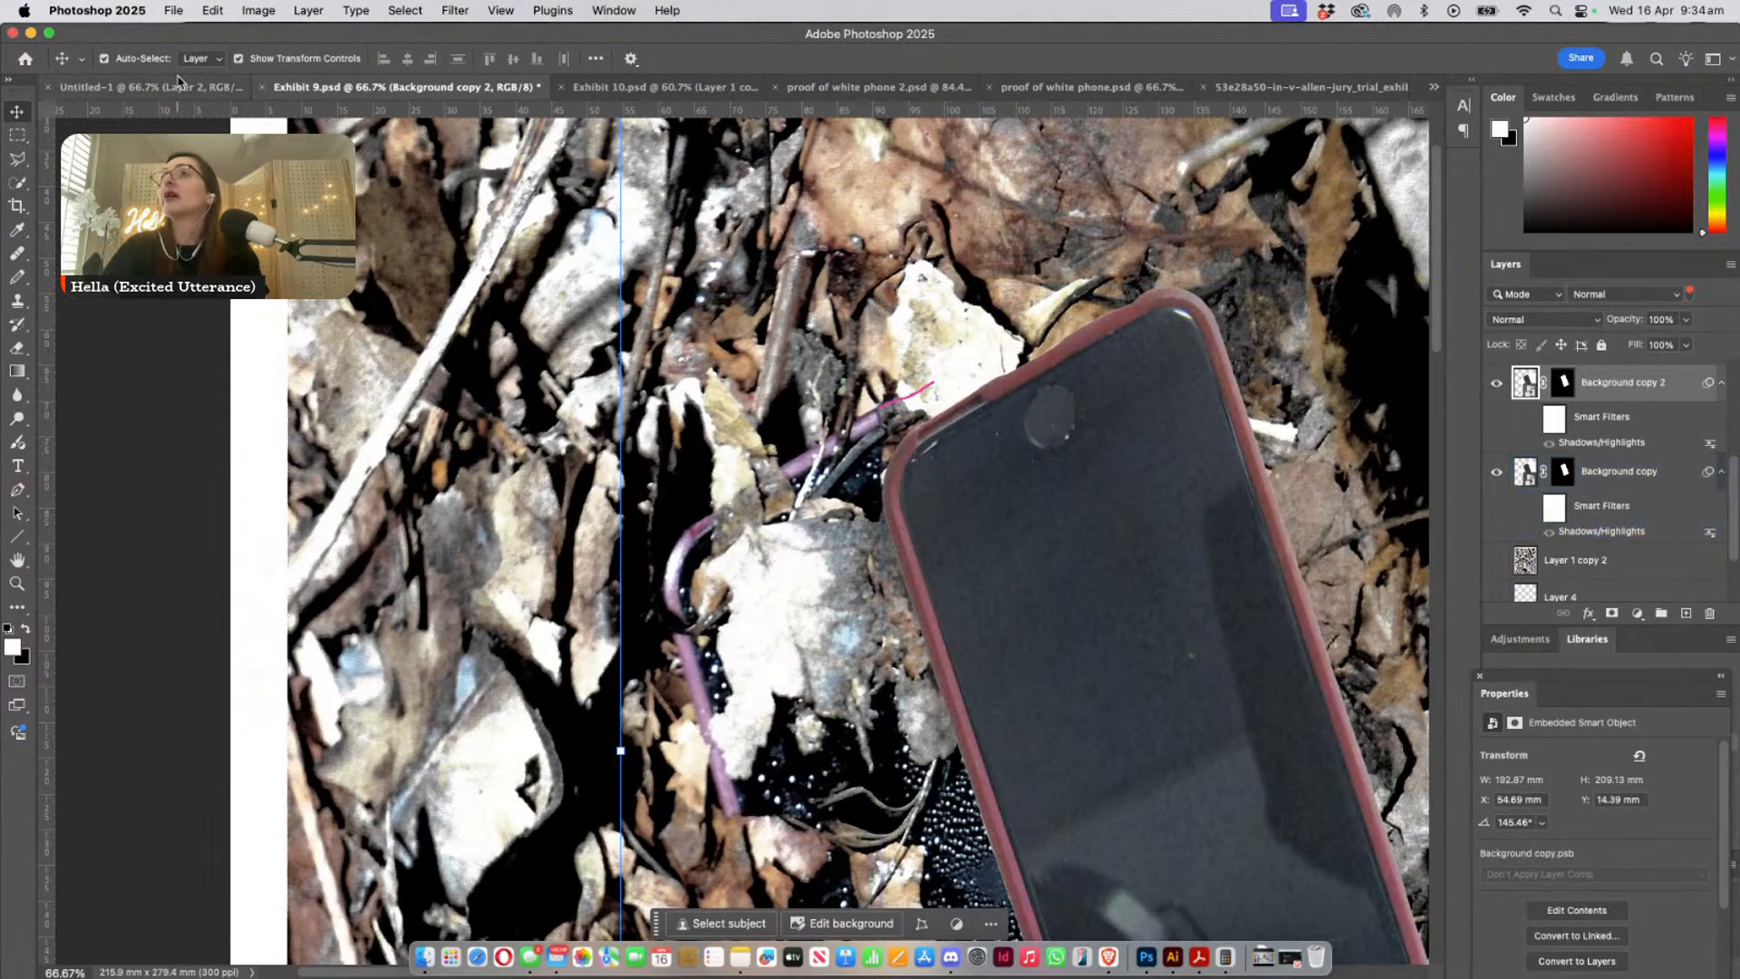
left_click(1727, 267)
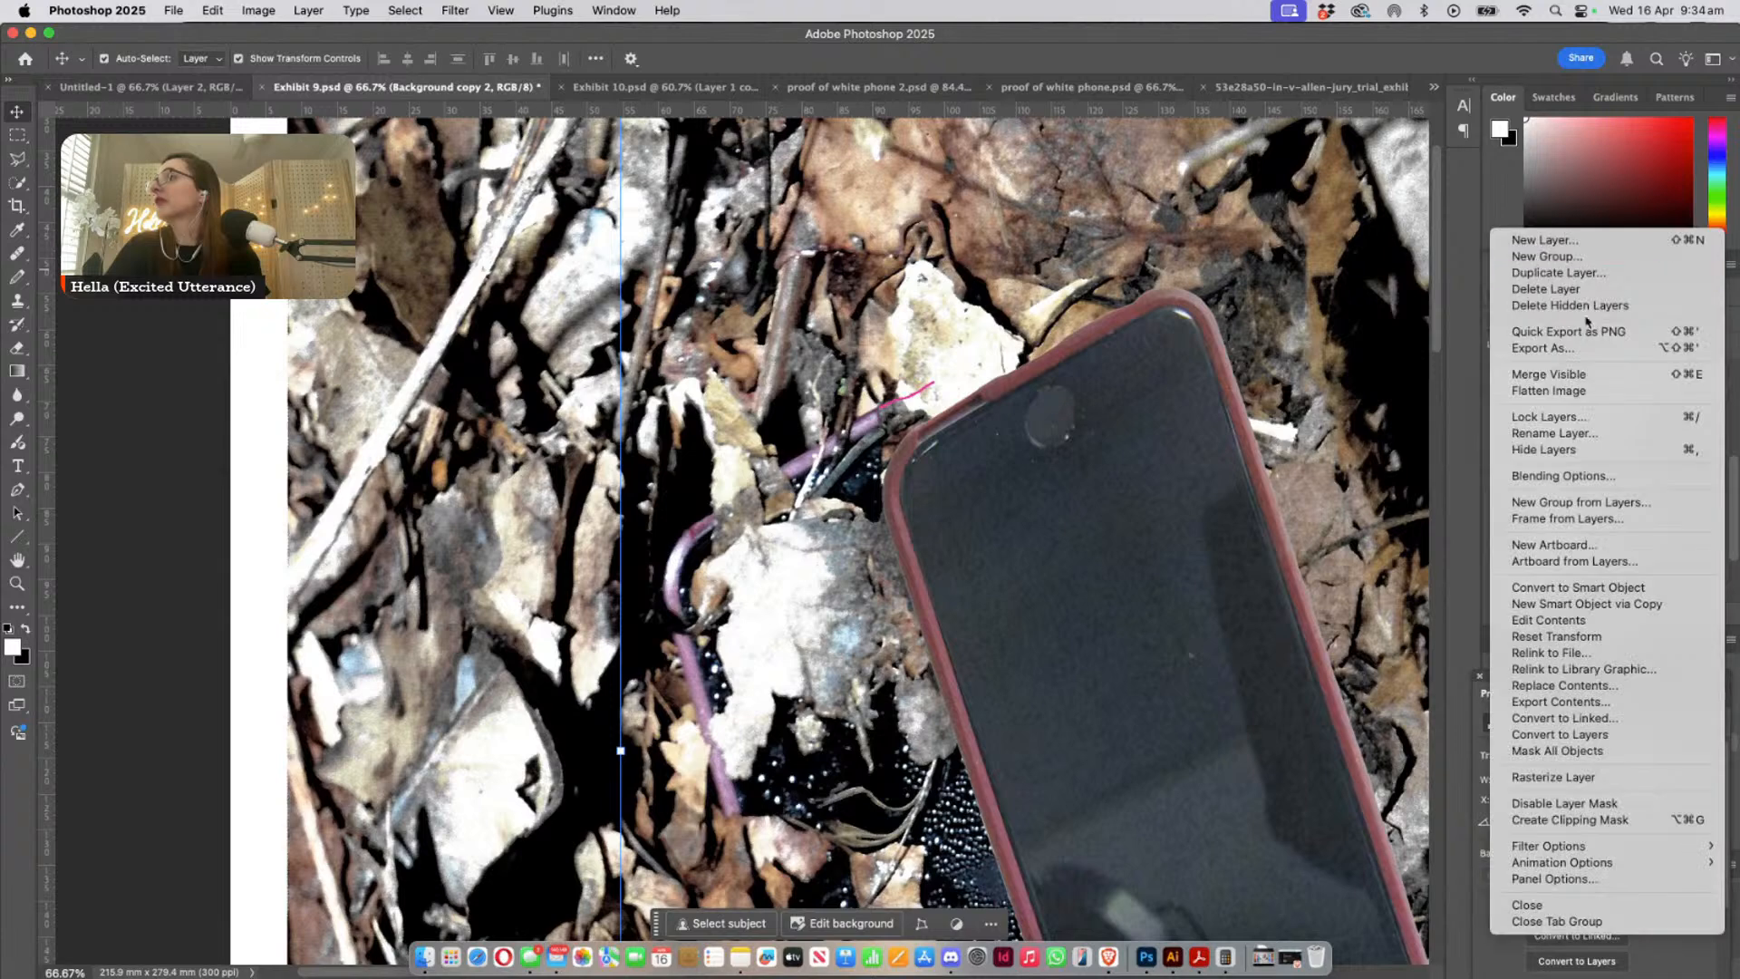
left_click(1595, 776)
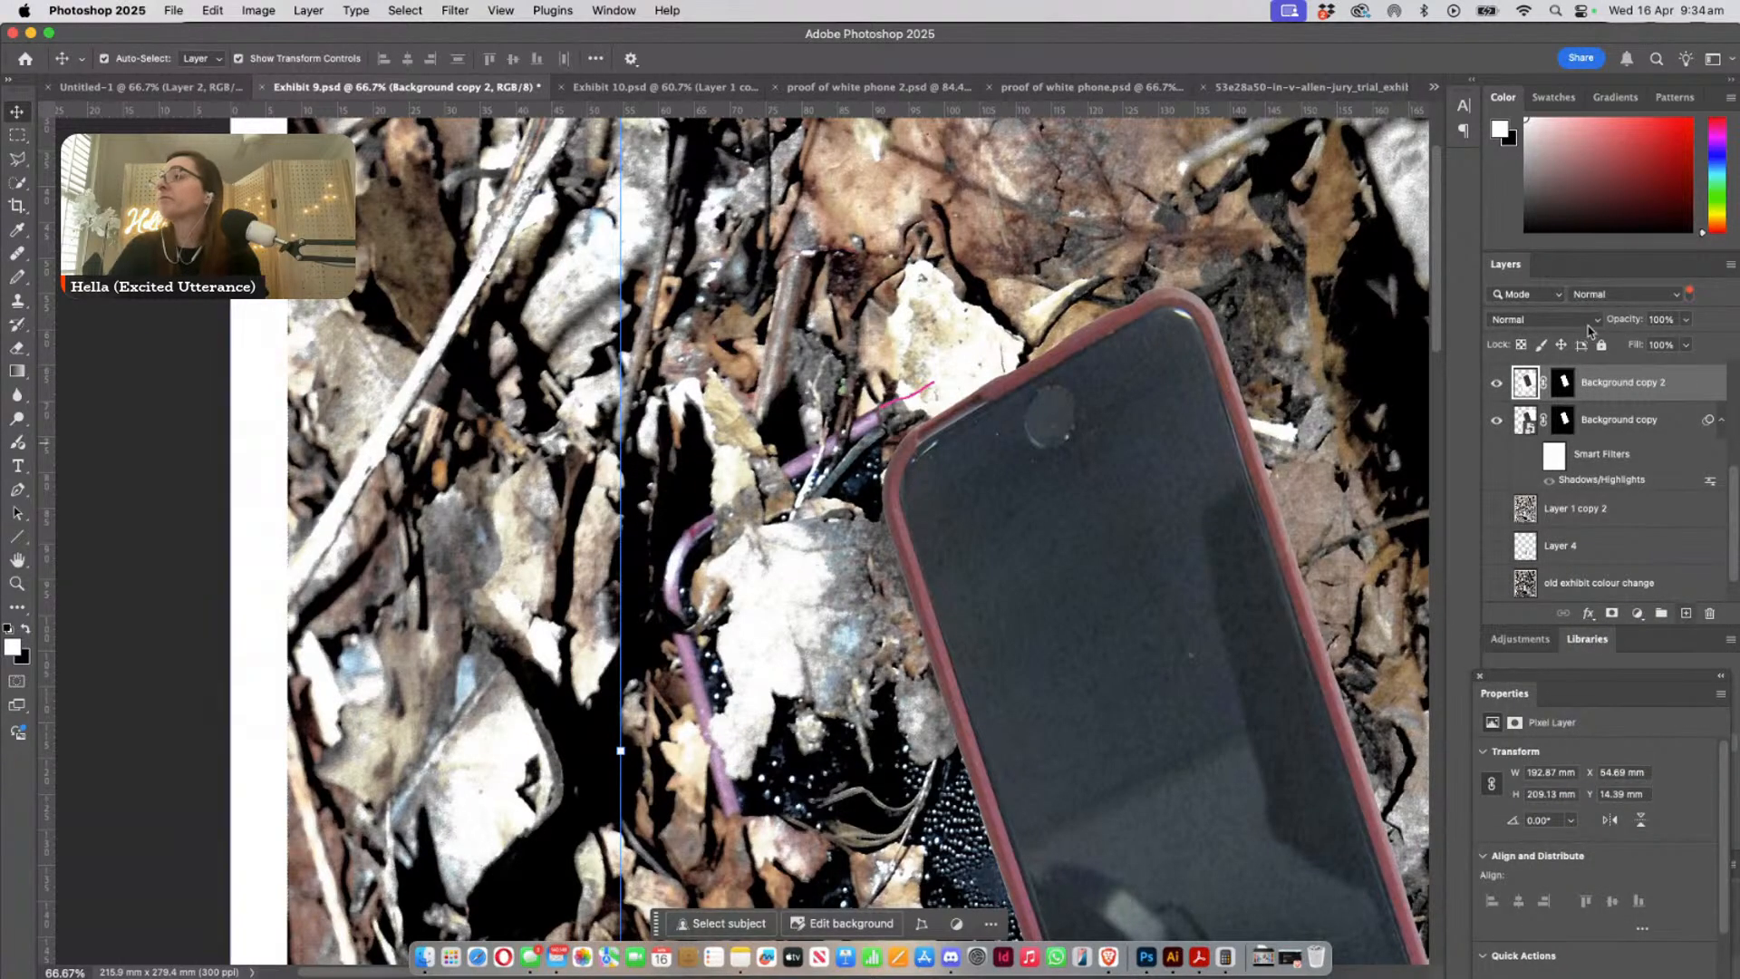
- Start a Replace Color adjustment on Background copy 2, sample two spots on the pasted phone's pink case and set the fuzziness to 17
left_click(247, 10)
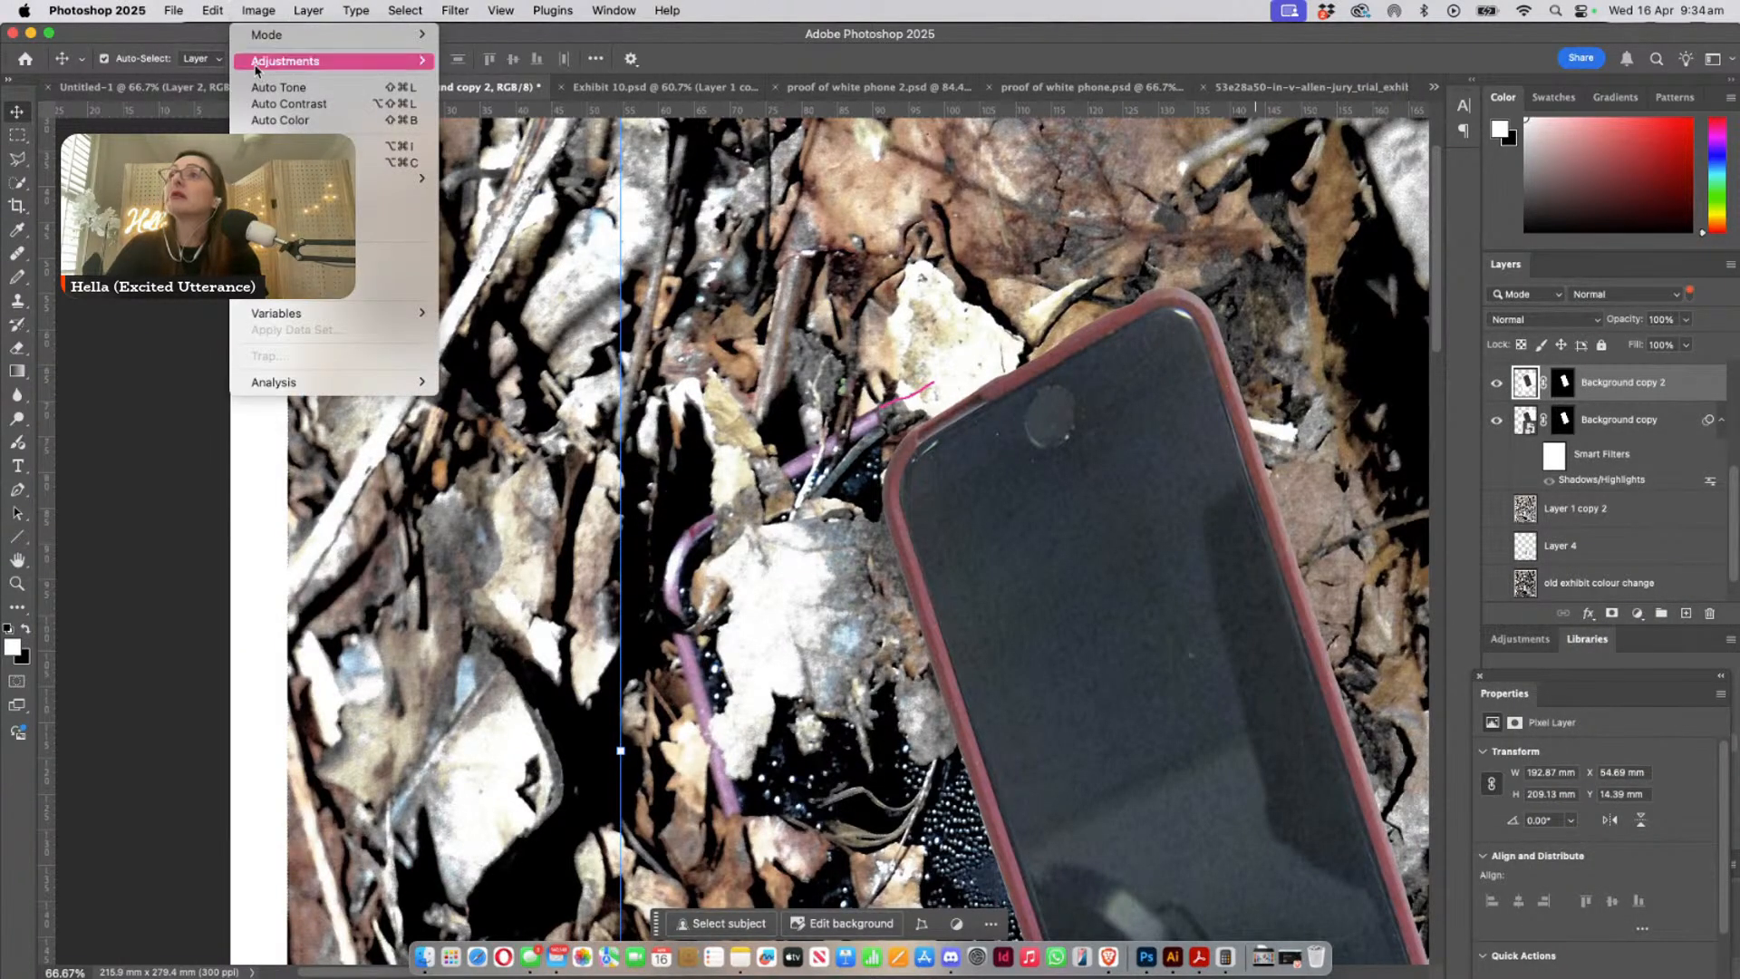
mouse_move(279, 71)
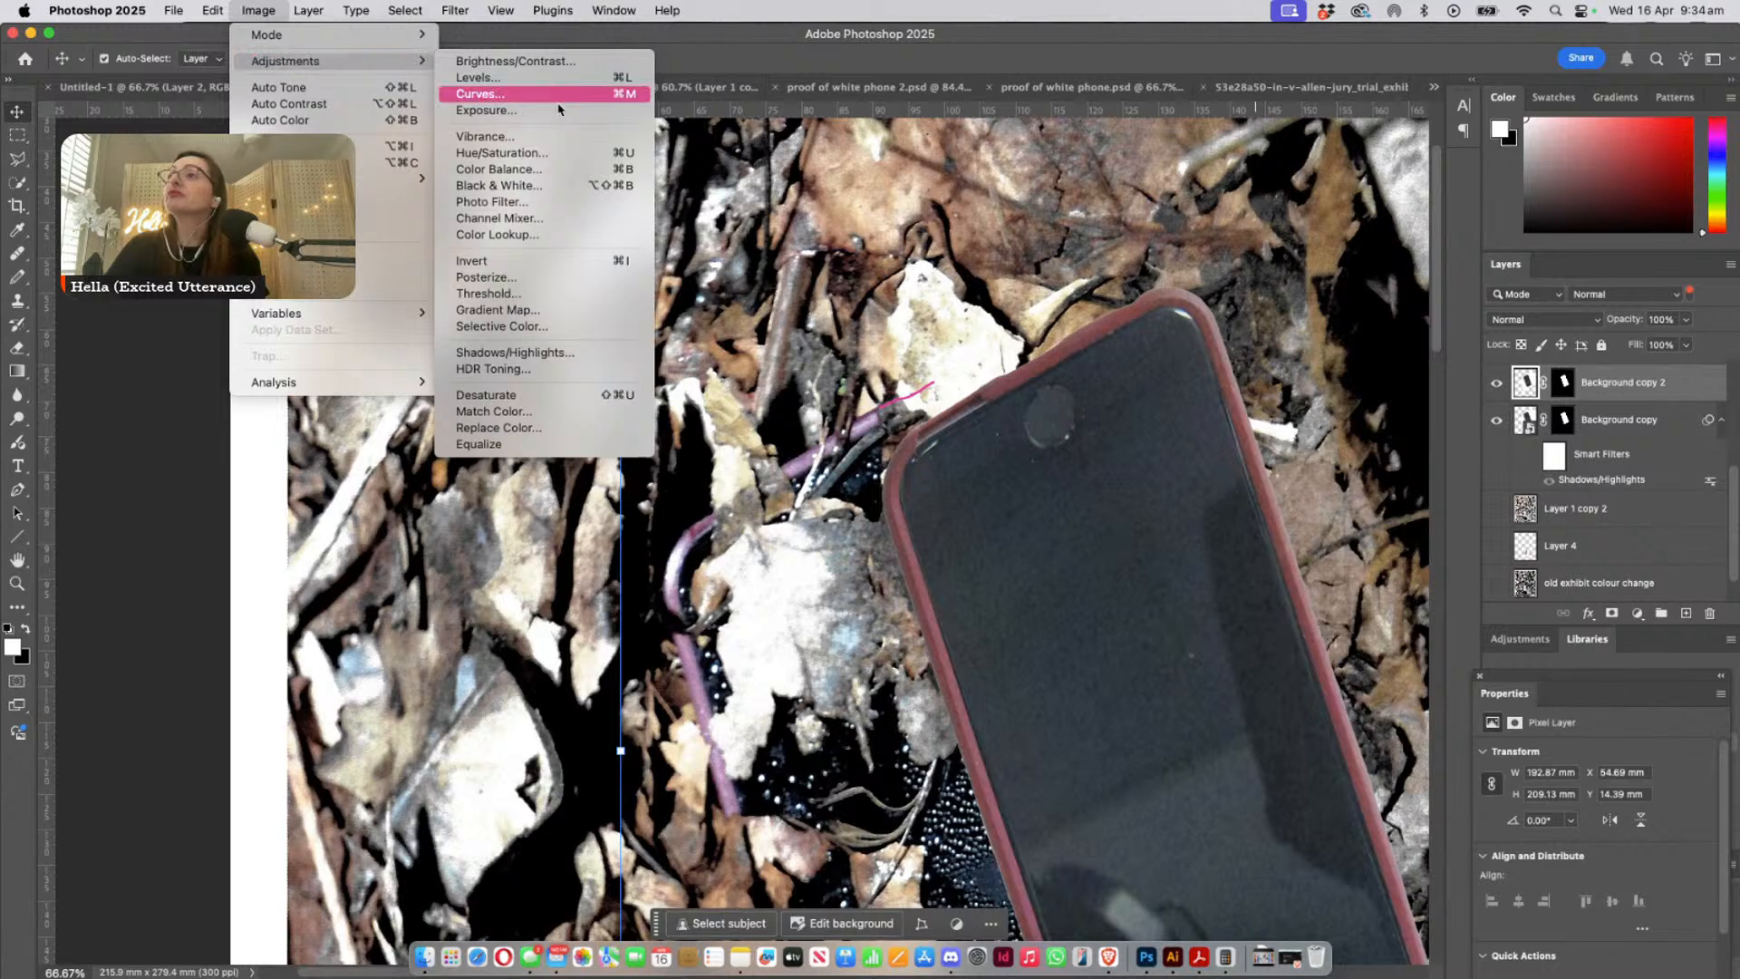
left_click(561, 428)
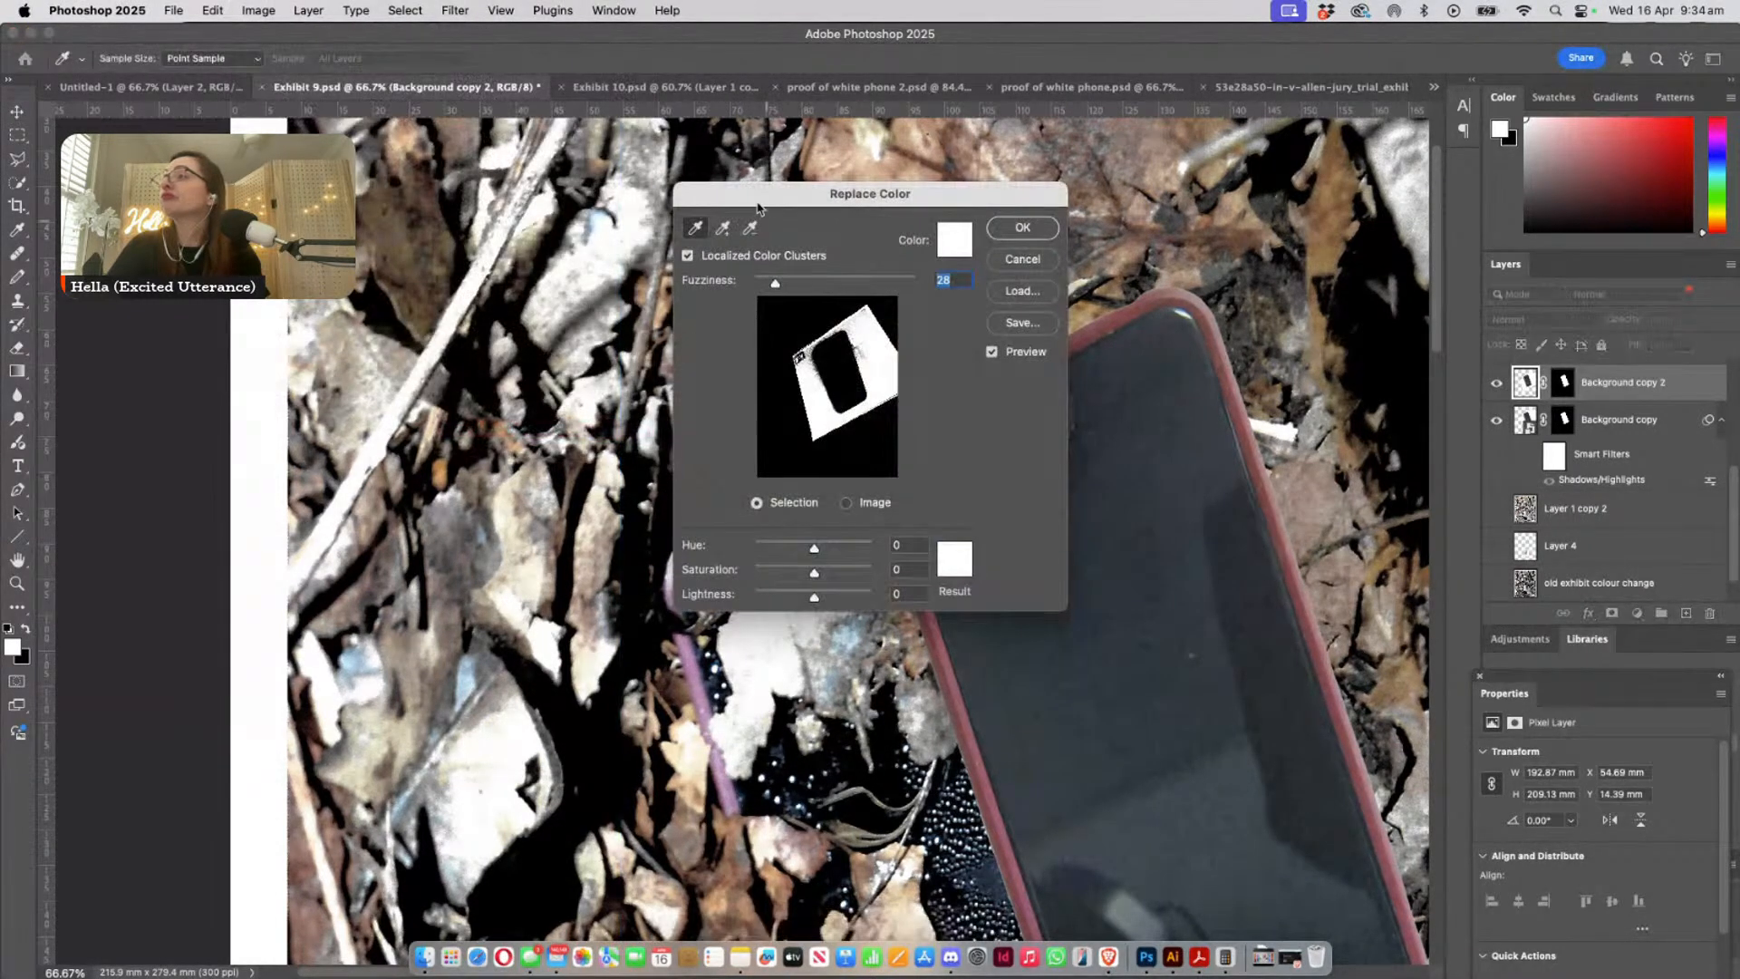
left_click_drag(769, 203, 1189, 156)
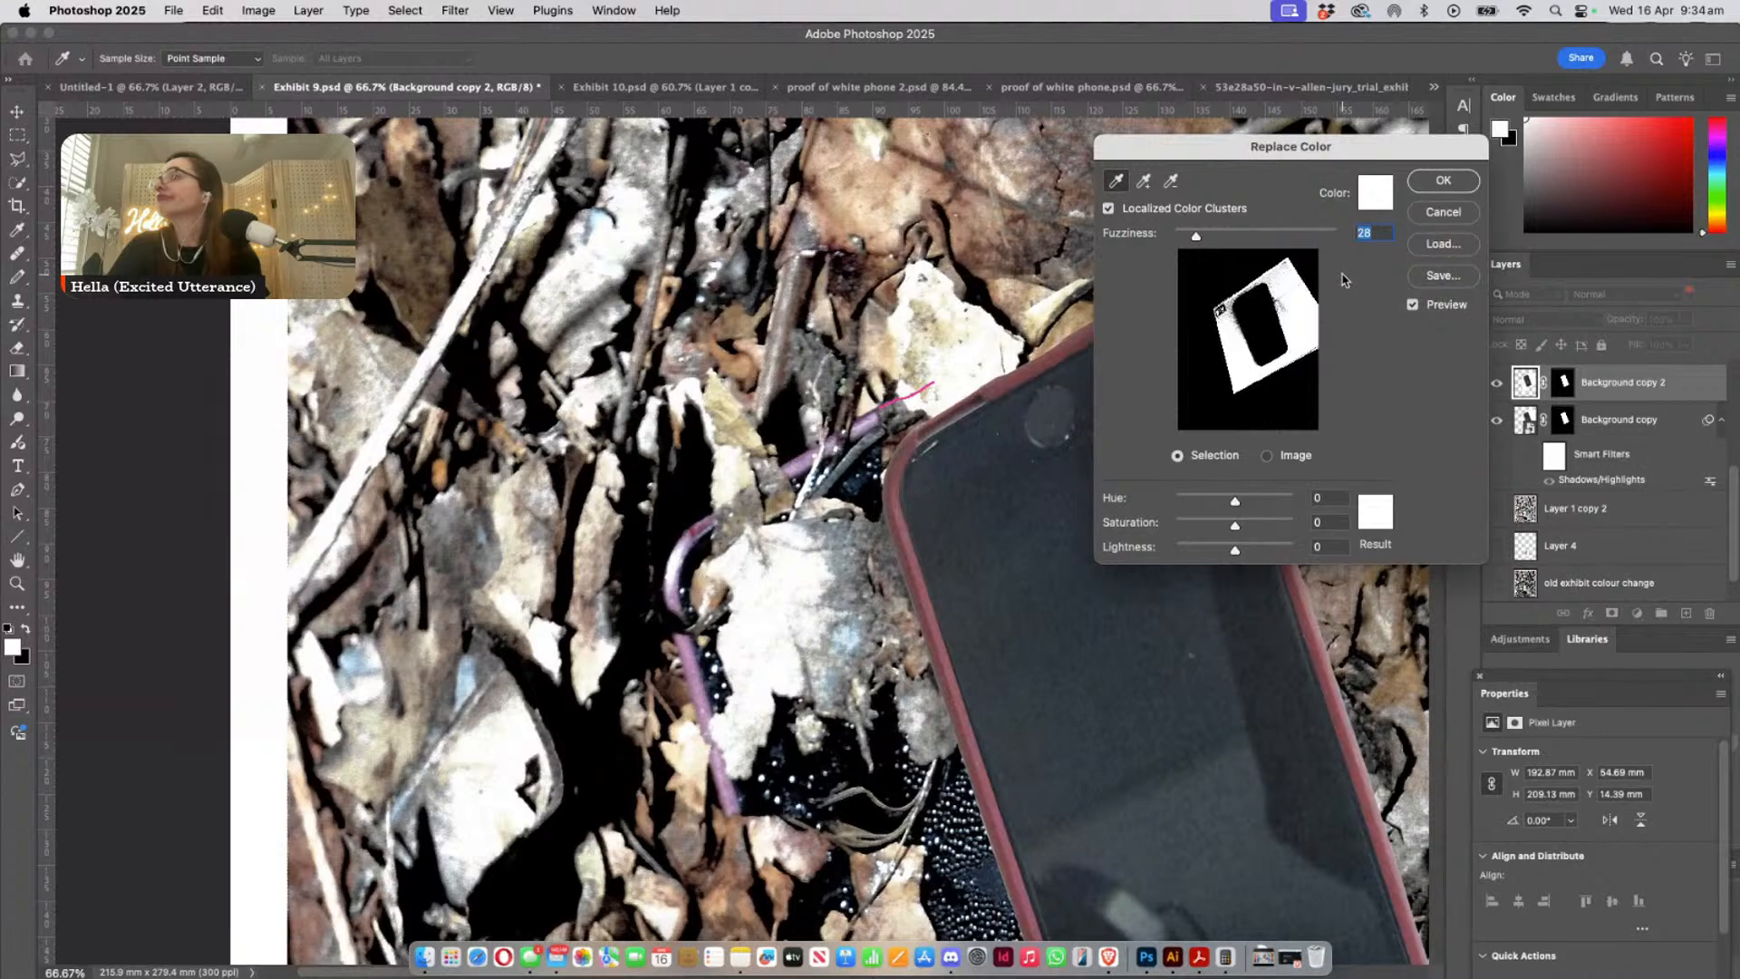
left_click(928, 575)
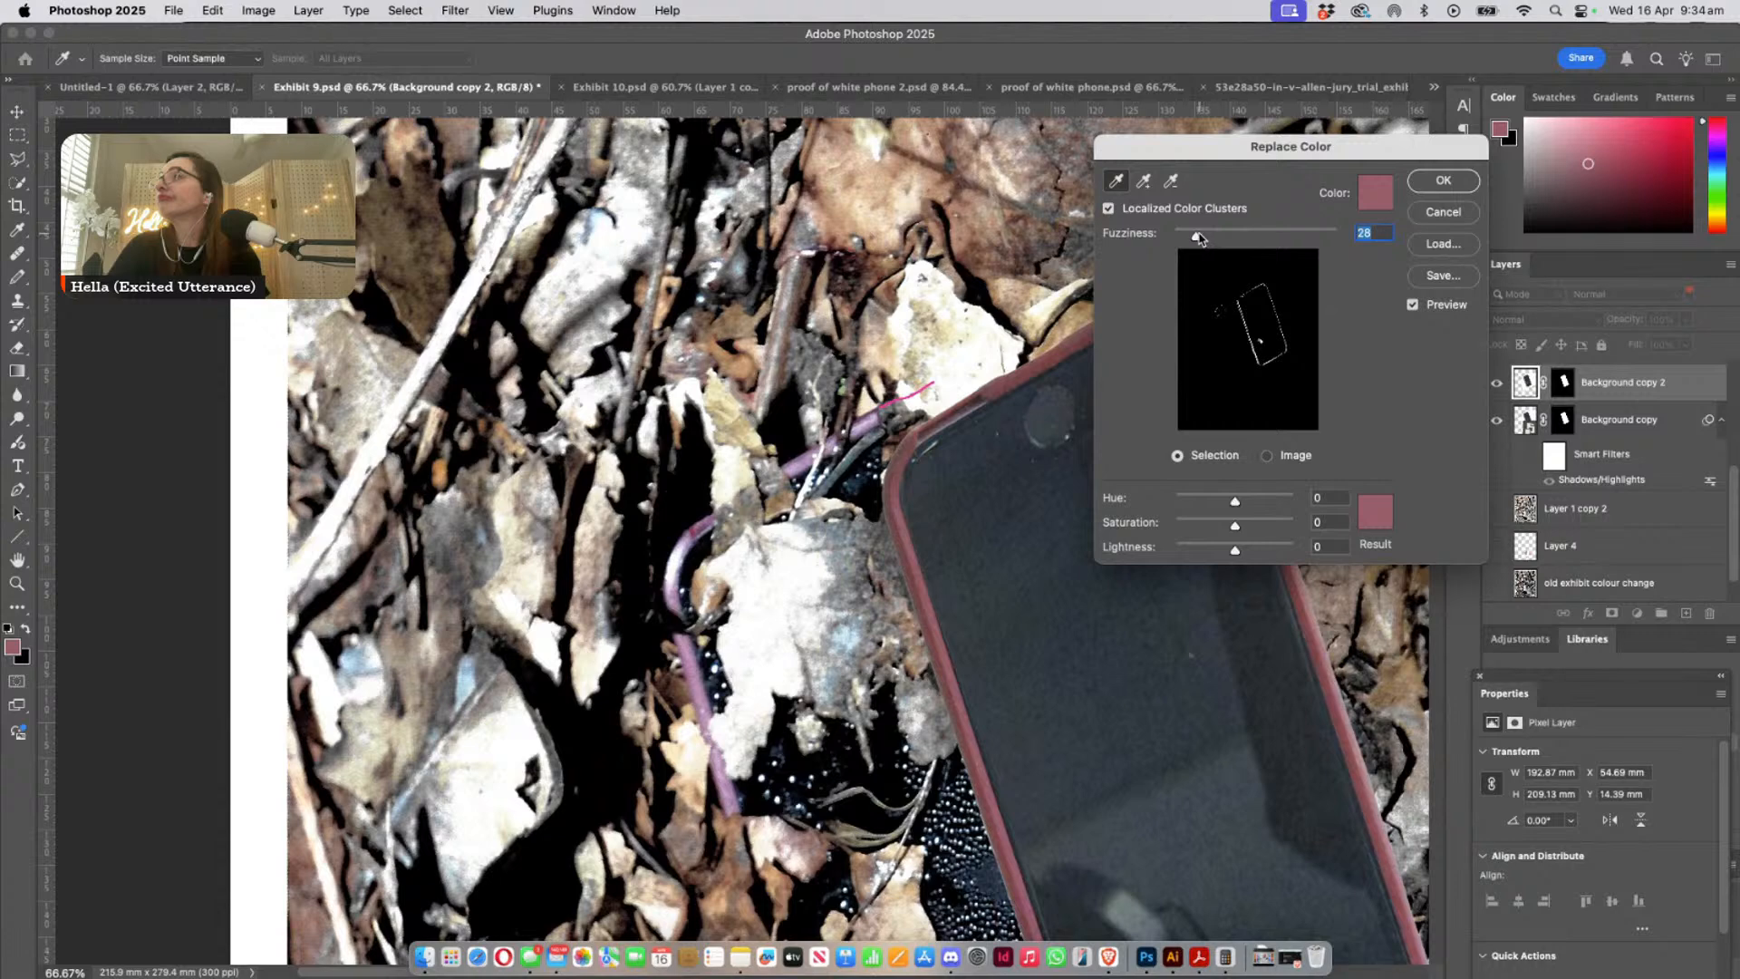
left_click_drag(1198, 237, 1206, 235)
left_click(1144, 180)
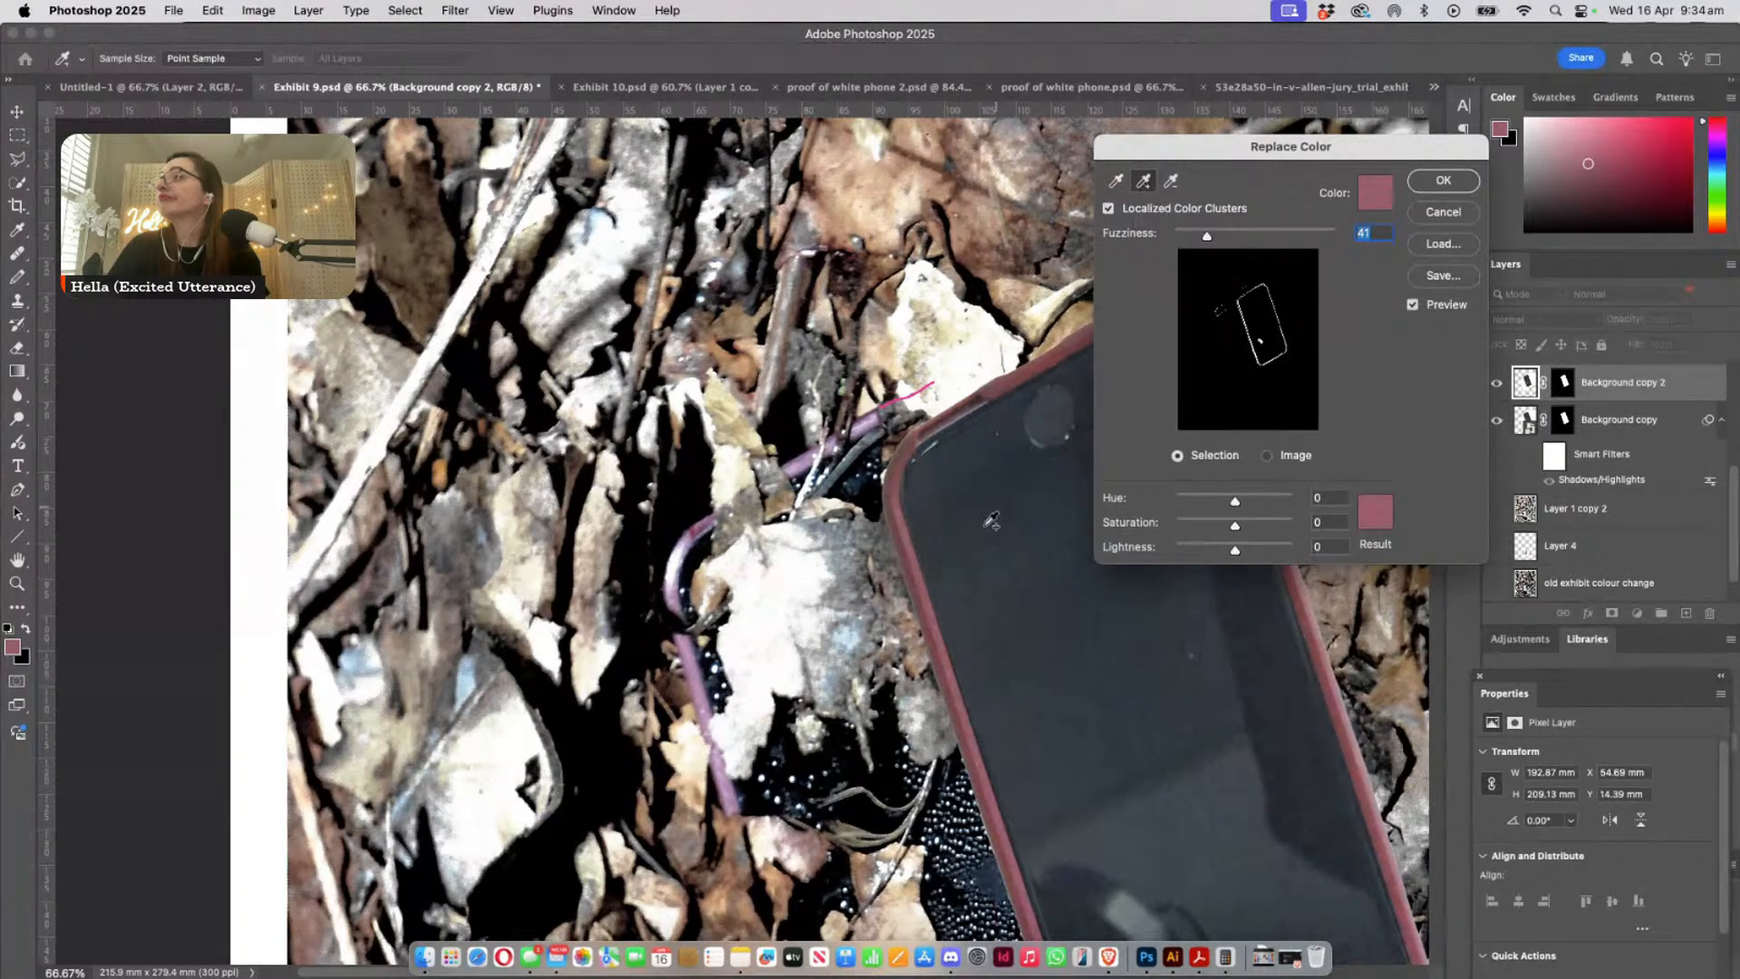
left_click(912, 550)
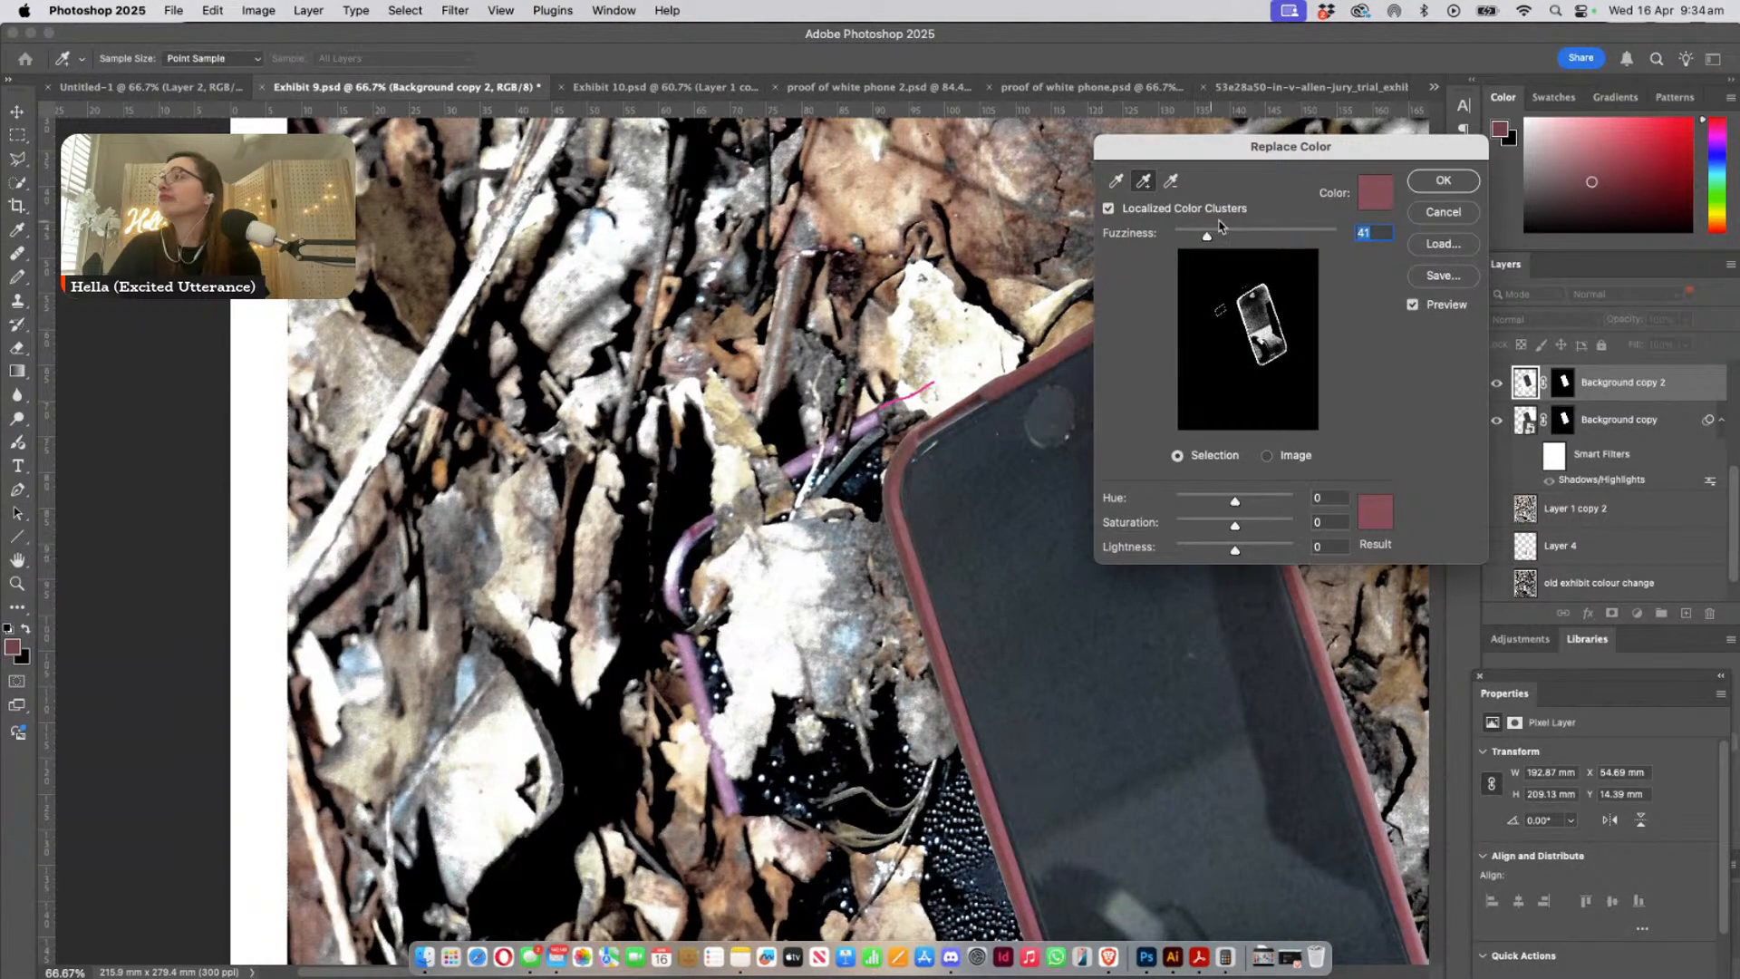
left_click_drag(1206, 236, 1186, 236)
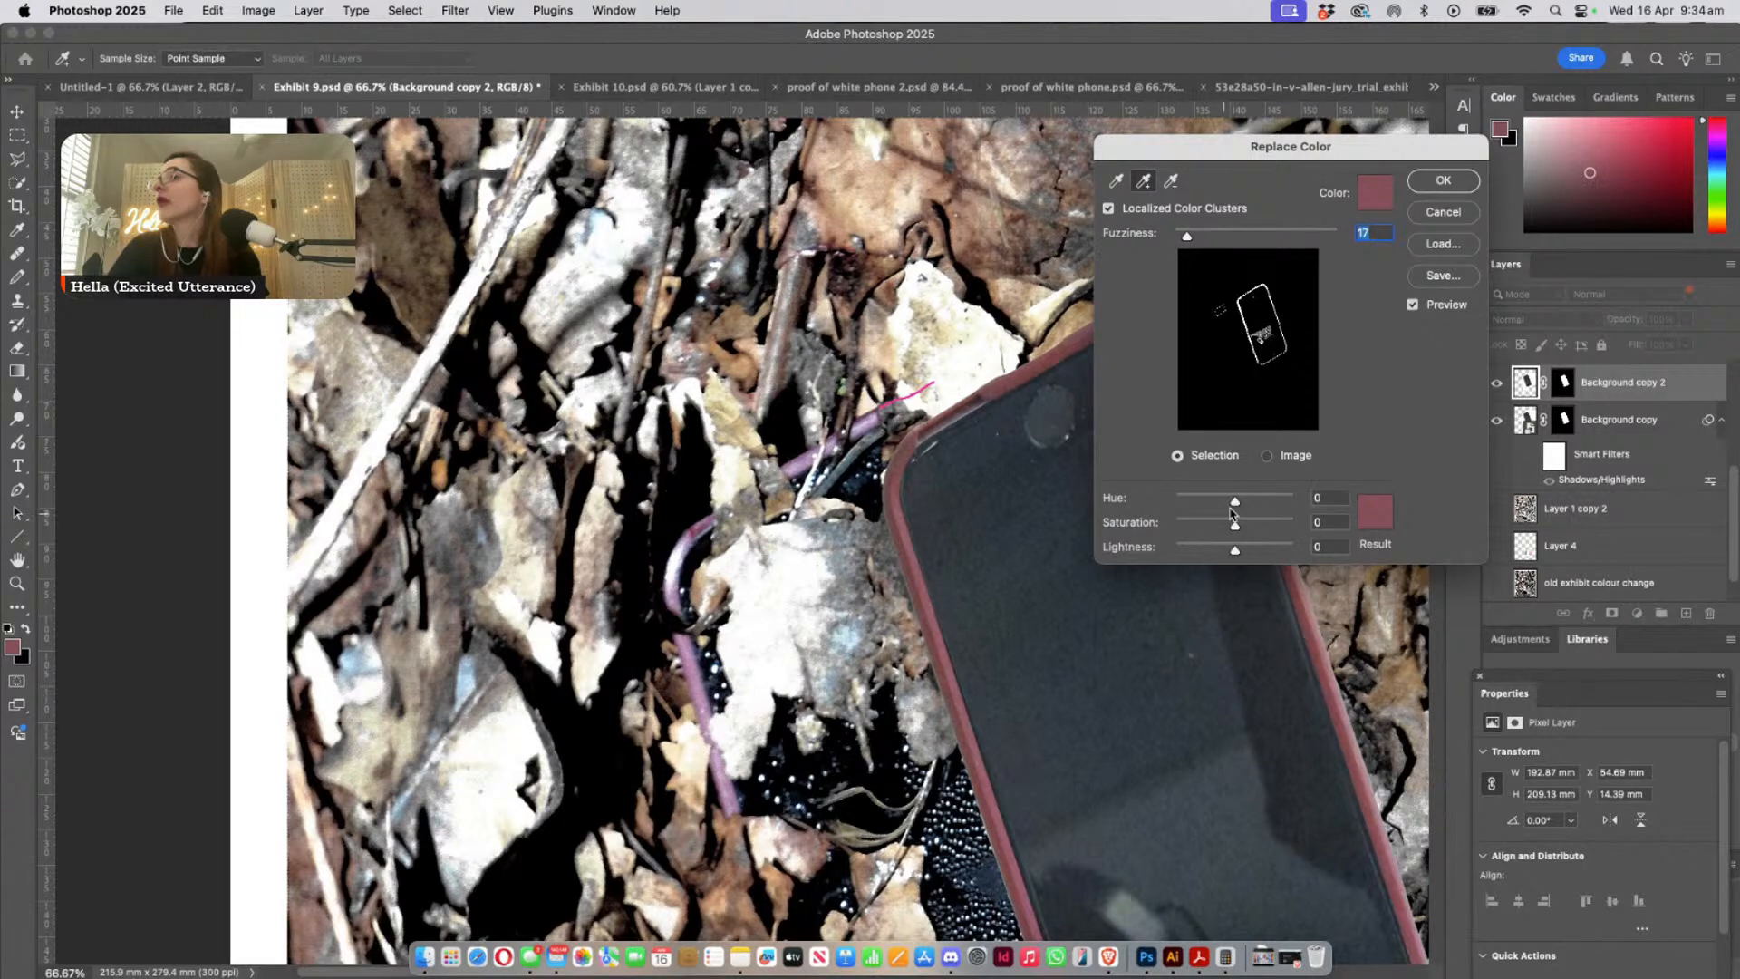
- Shift the case's replacement hue to -117, add a case sample, and set the result colour to #f8f7fd sampled from the photographed phone
left_click_drag(1236, 504, 1197, 504)
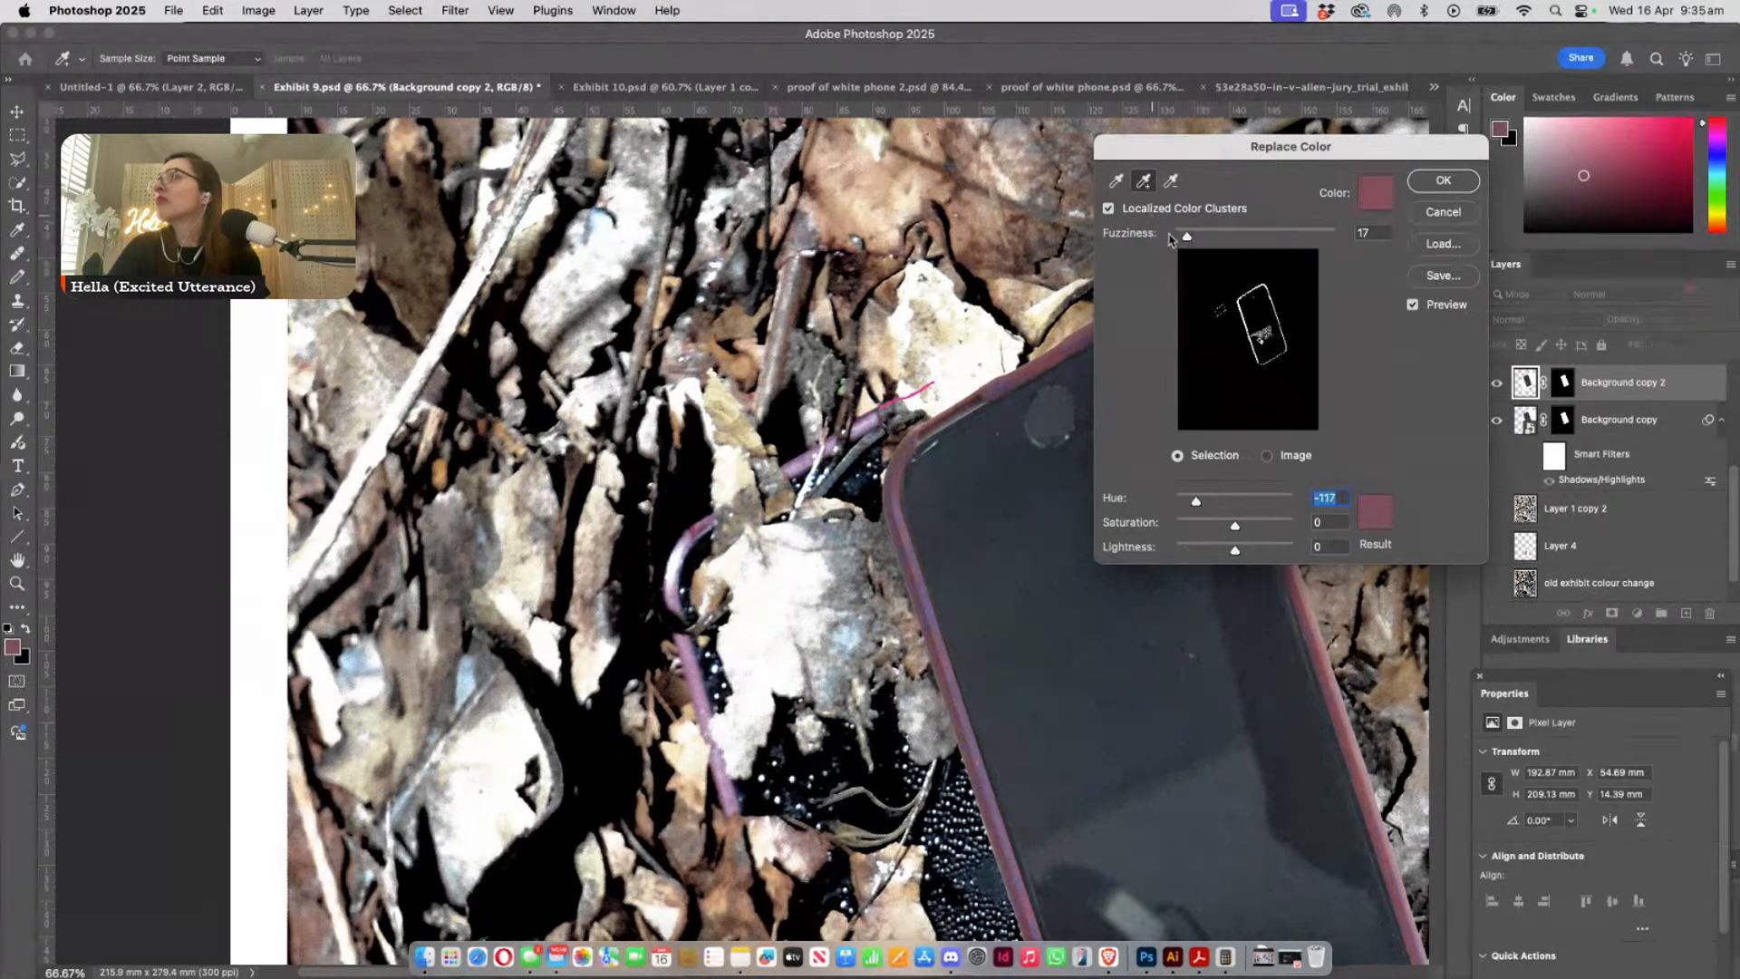
left_click(1322, 653)
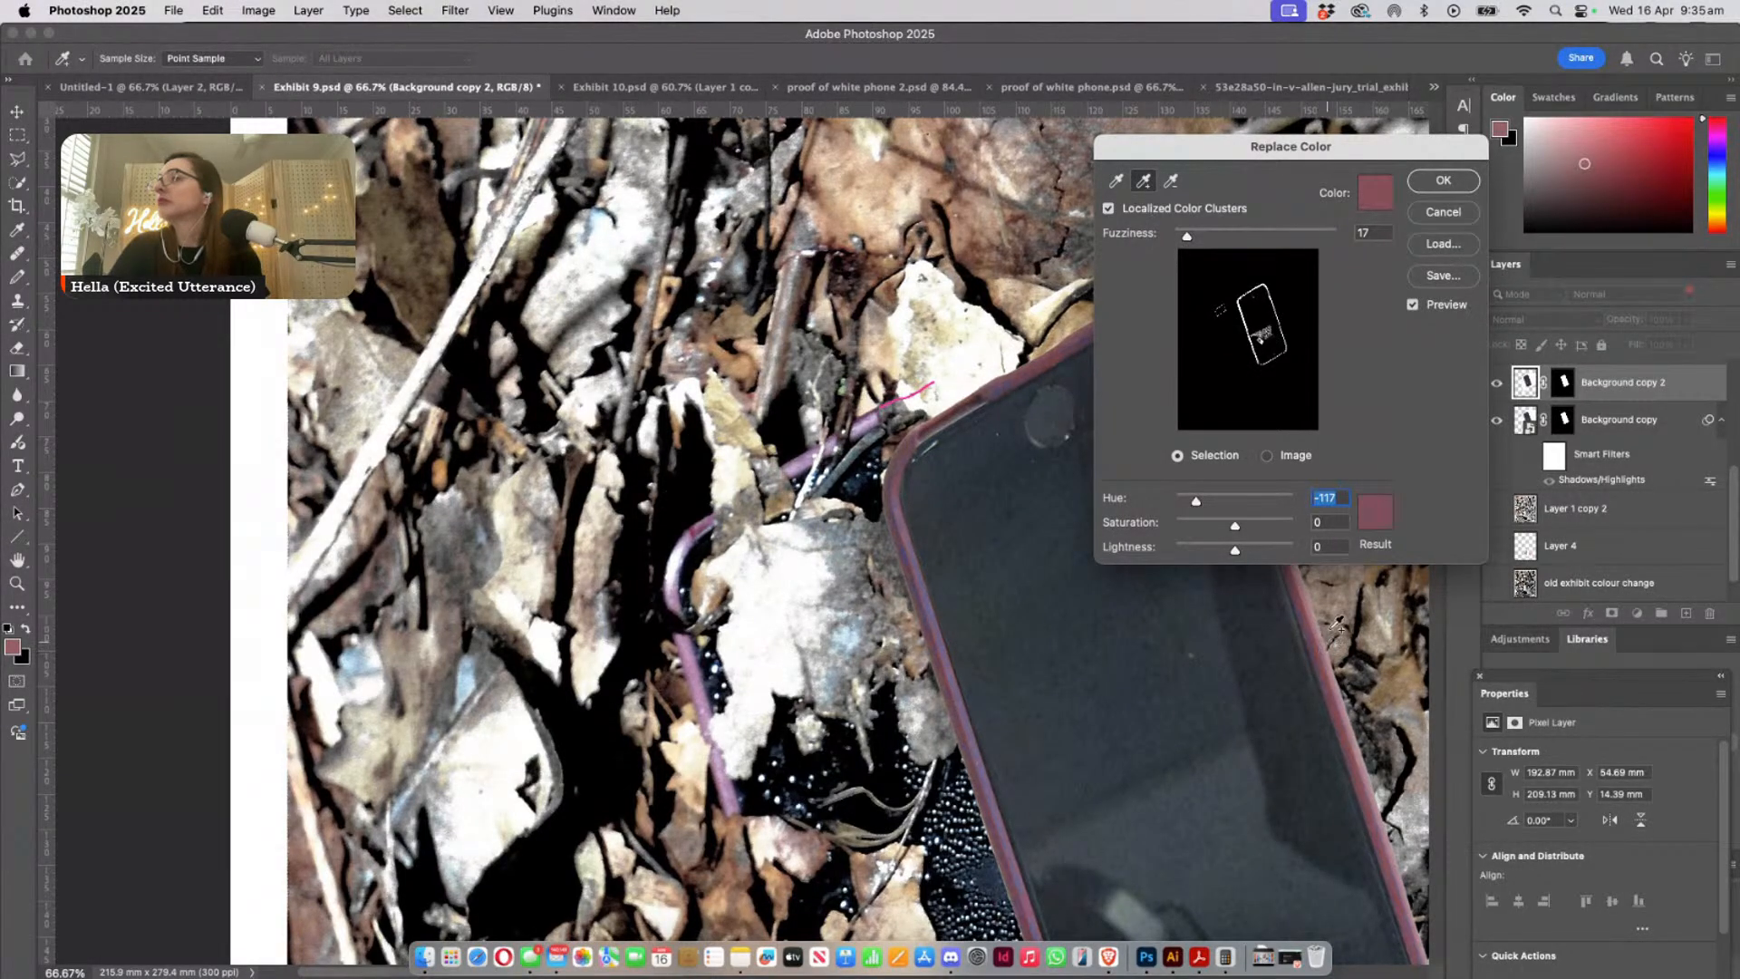
left_click(1378, 516)
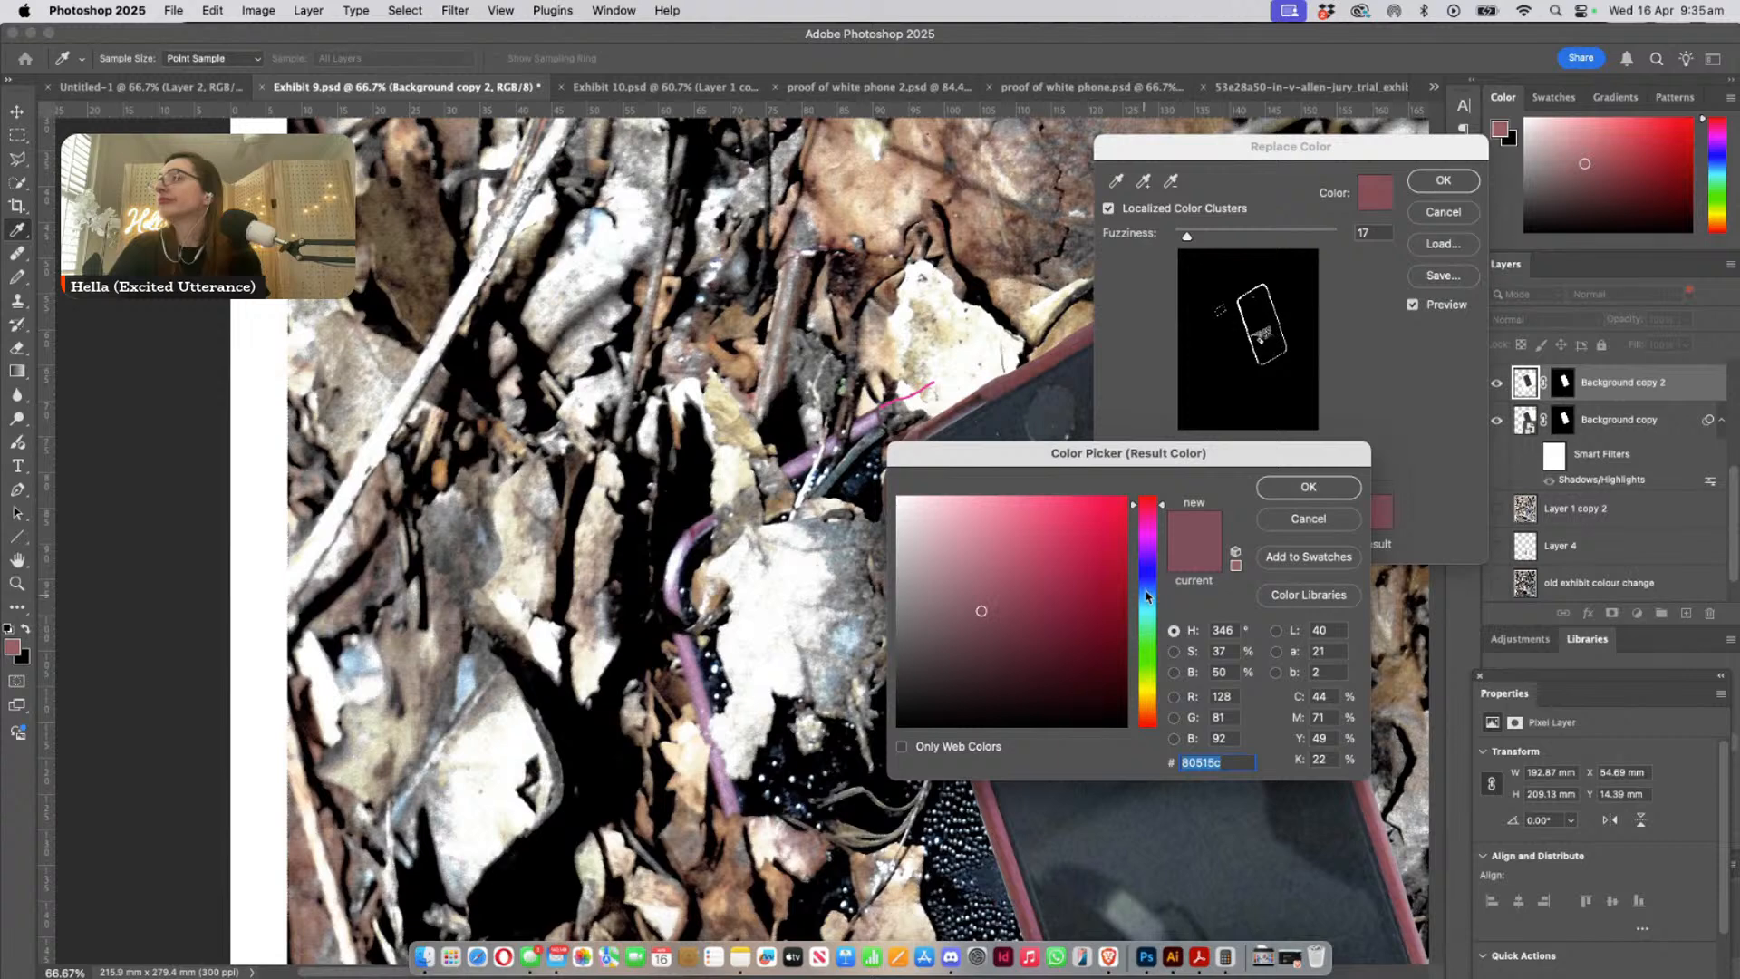
left_click(694, 655)
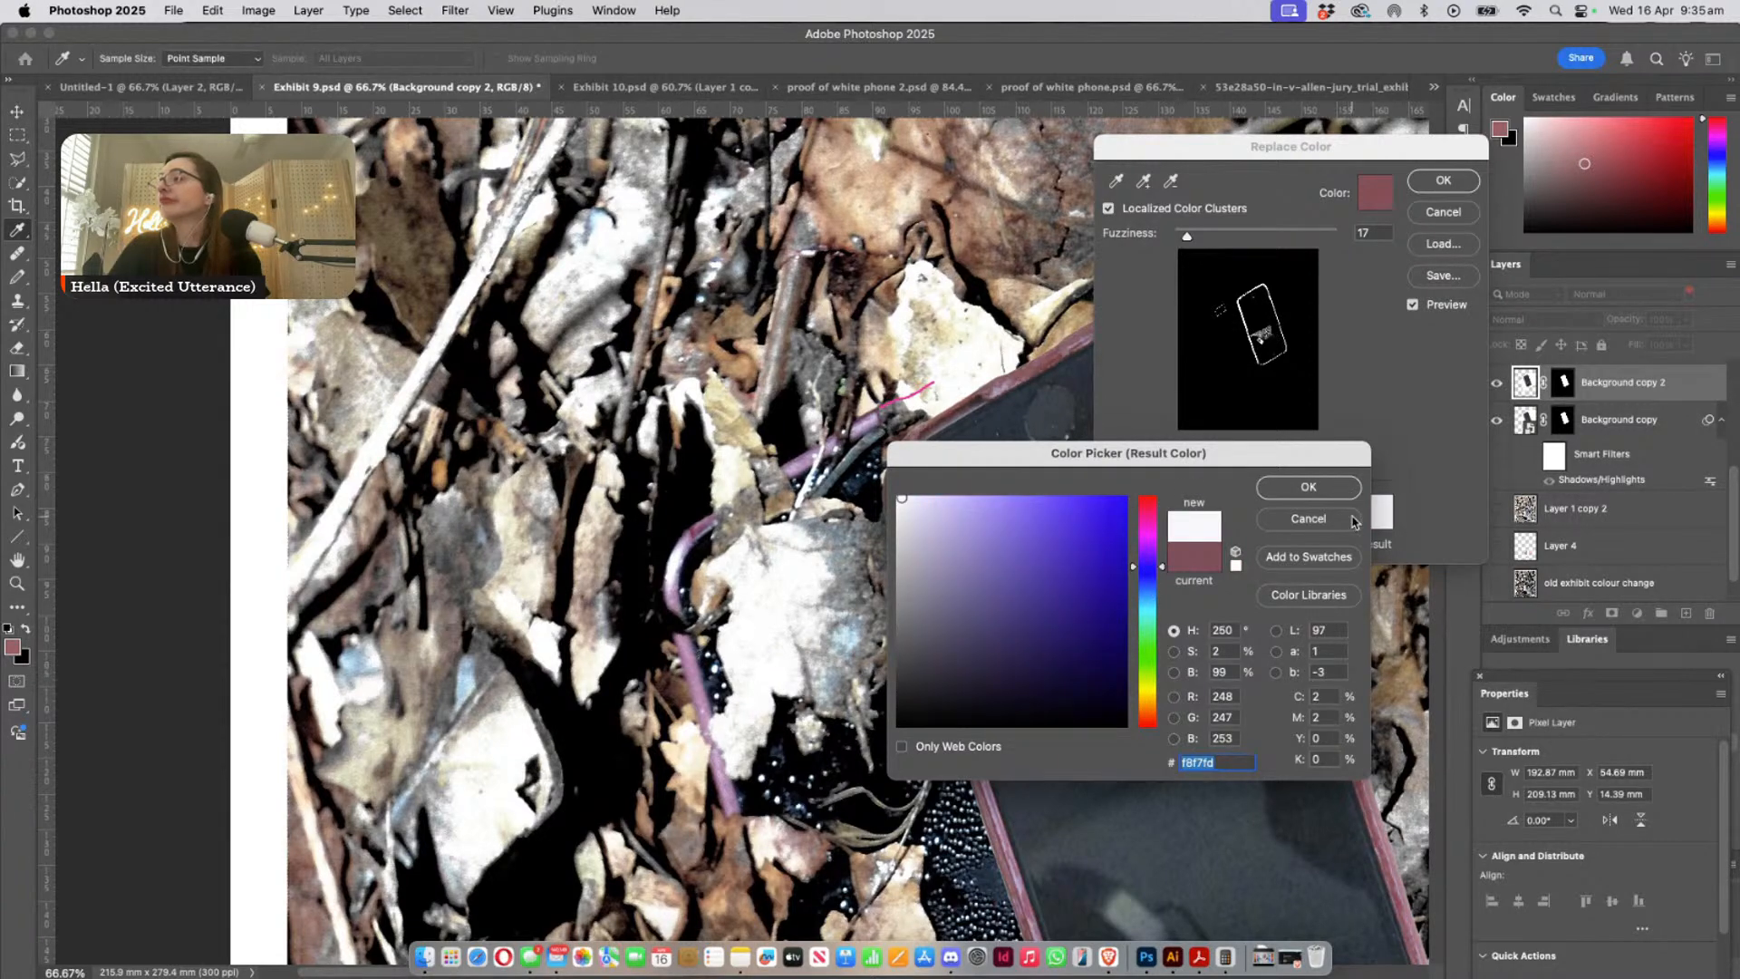
left_click(1312, 487)
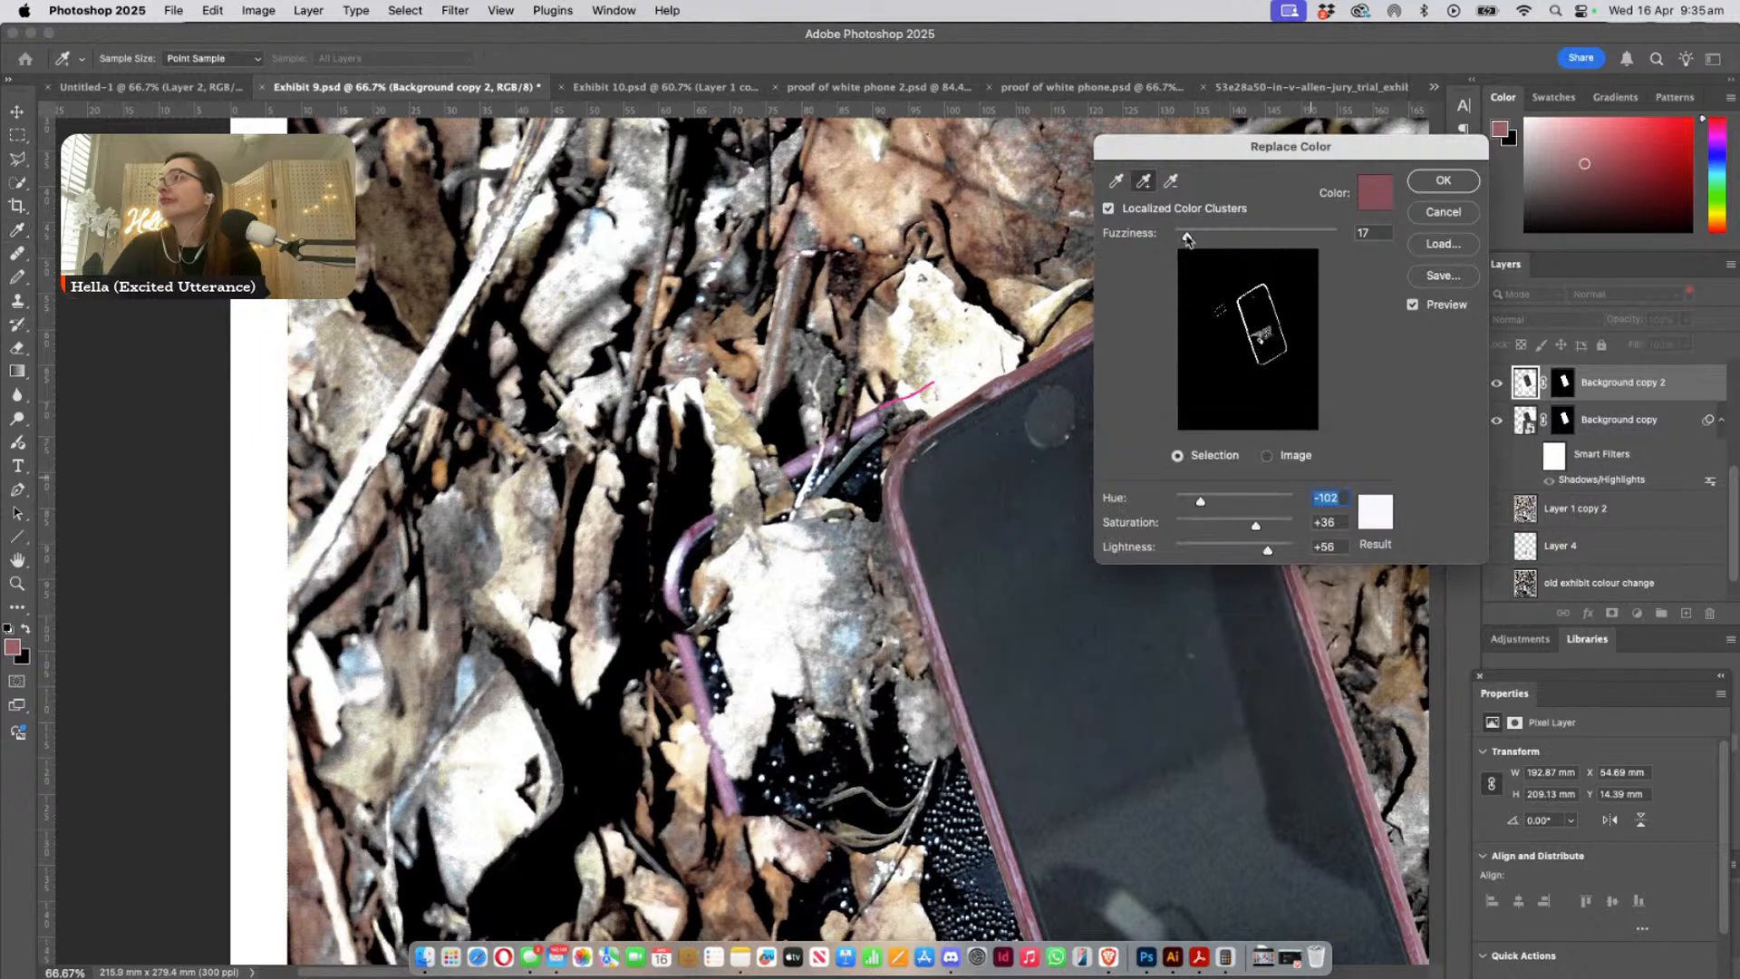
- Set the Replace Color fuzziness to 22 and add more colour samples from the pasted phone's case edge and the photographed phone's case
left_click_drag(1186, 236, 1192, 237)
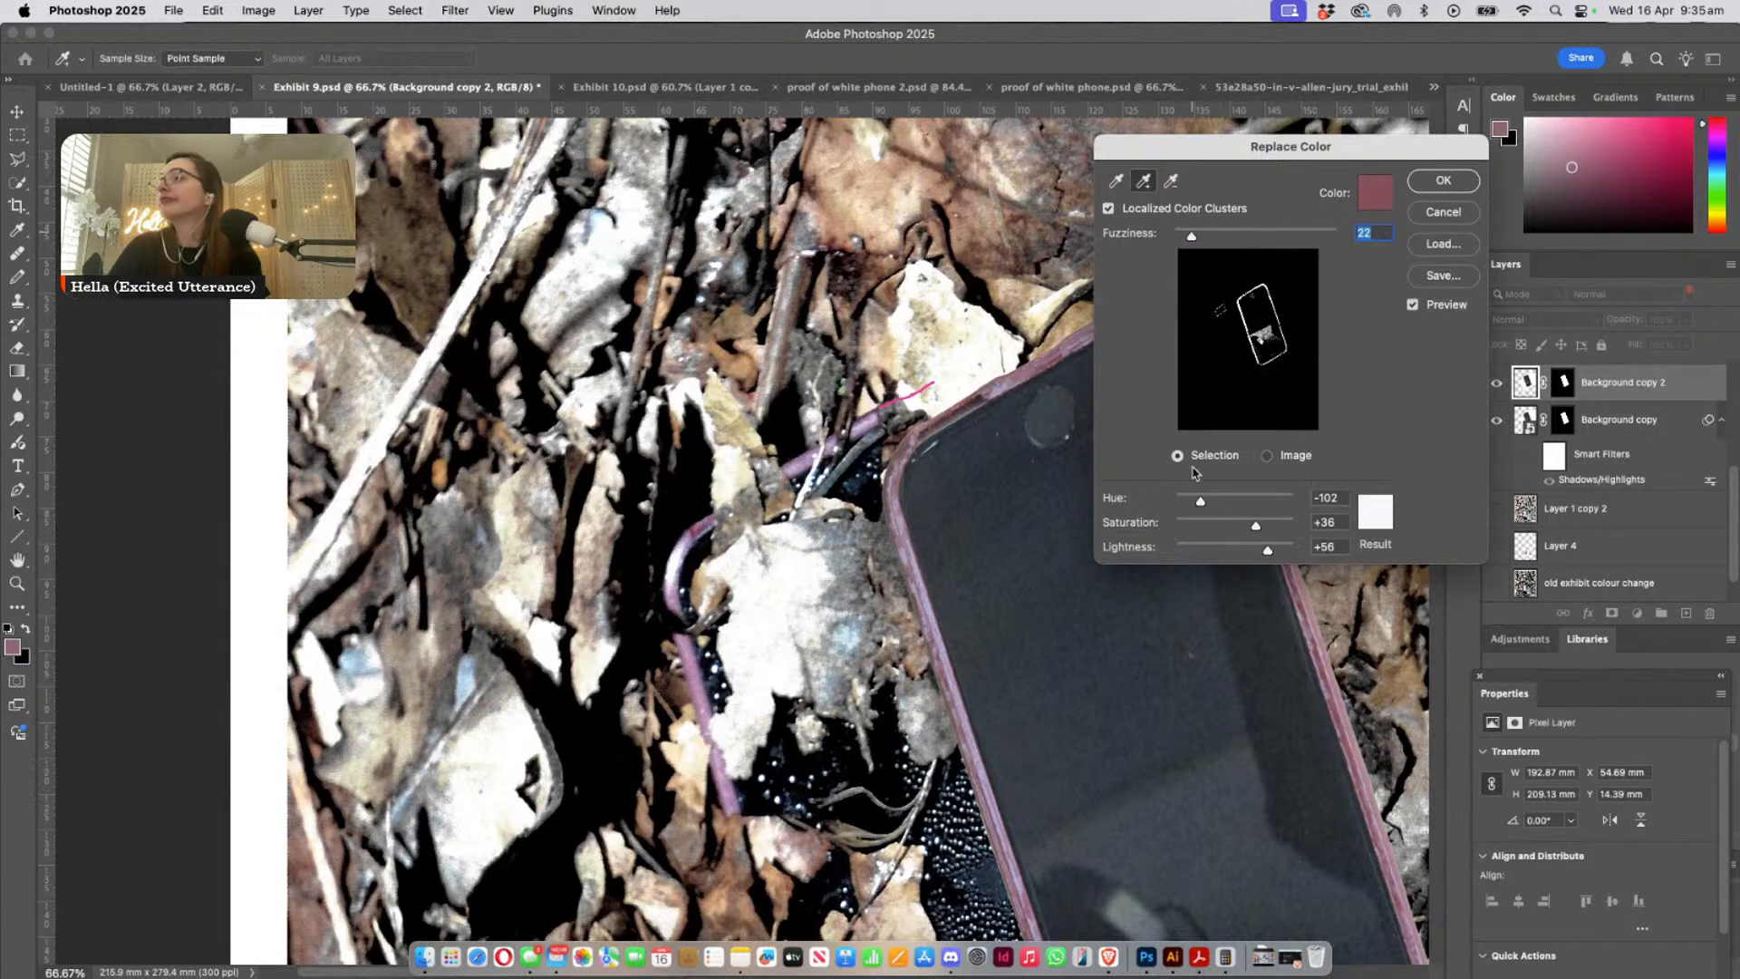
left_click(1316, 624)
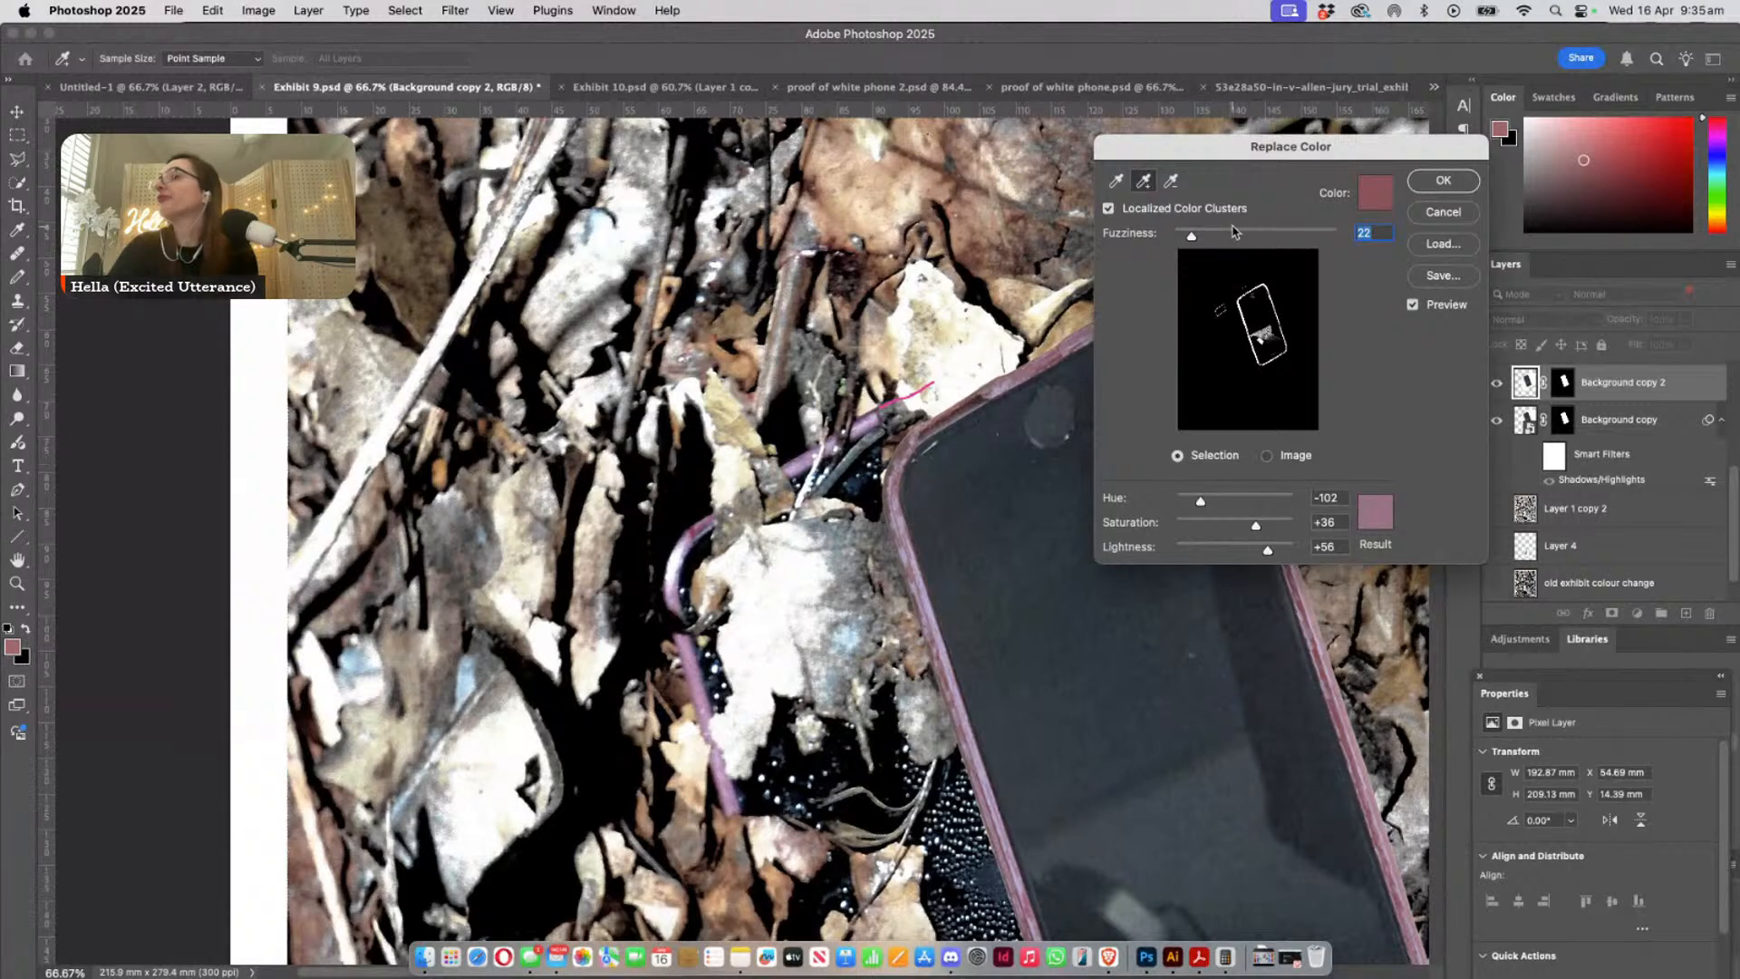
left_click(1119, 182)
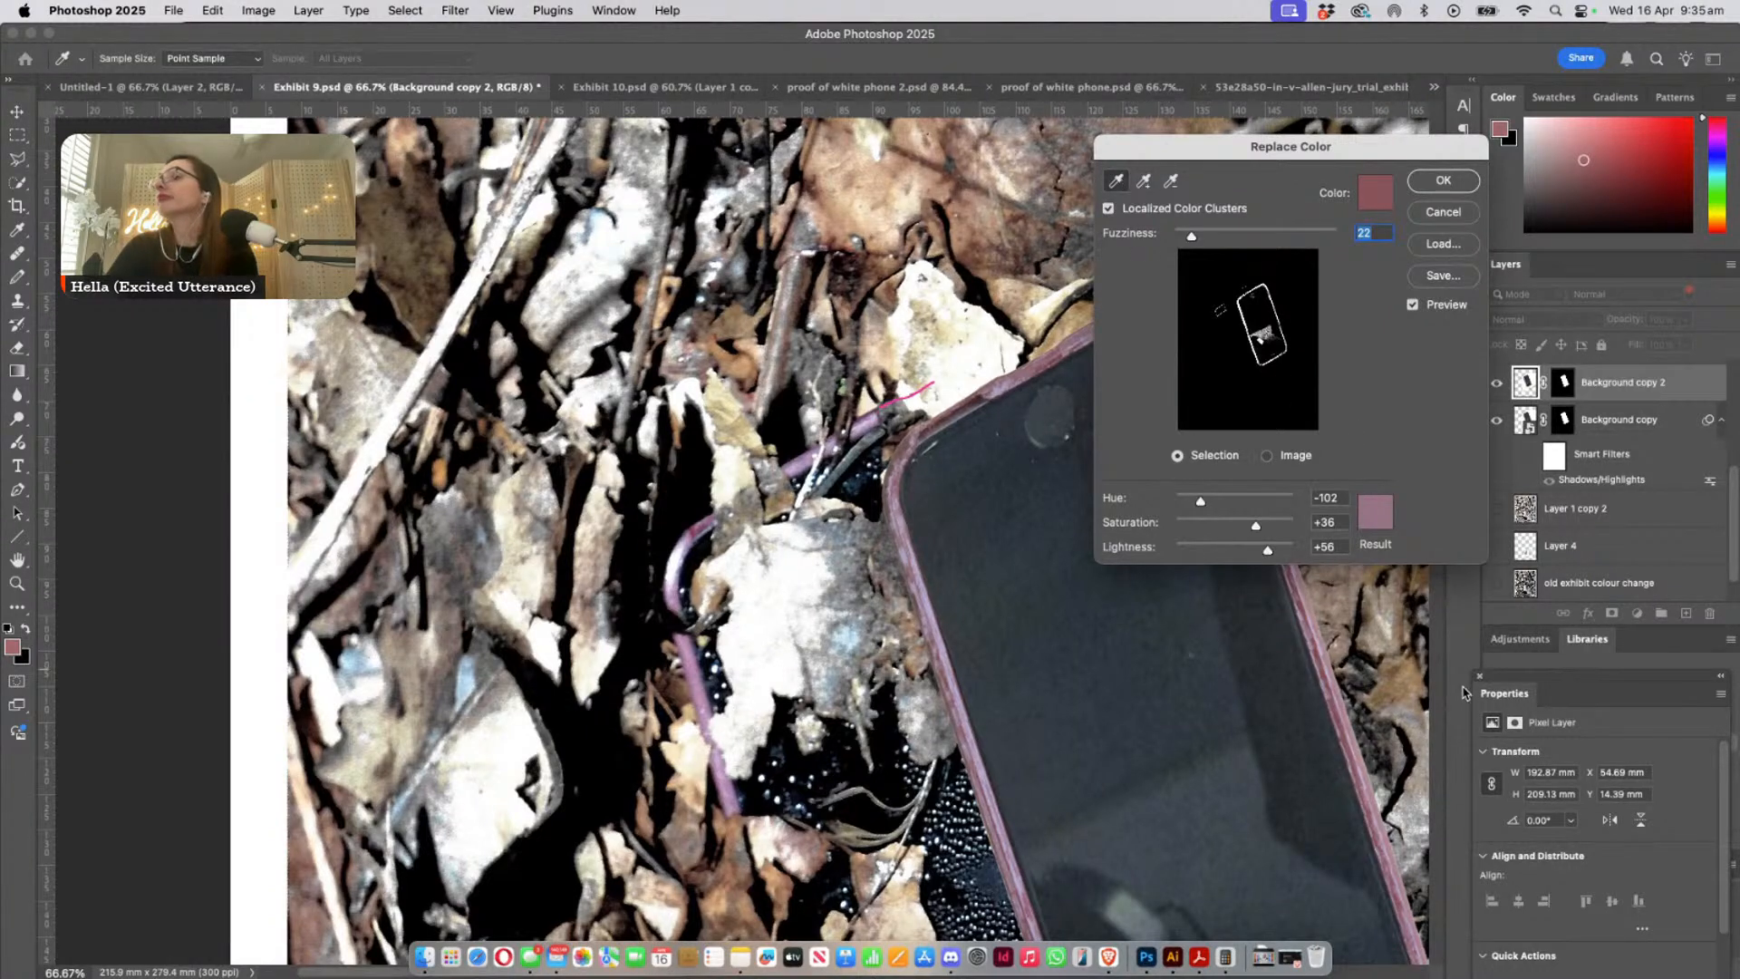
left_click(1144, 181)
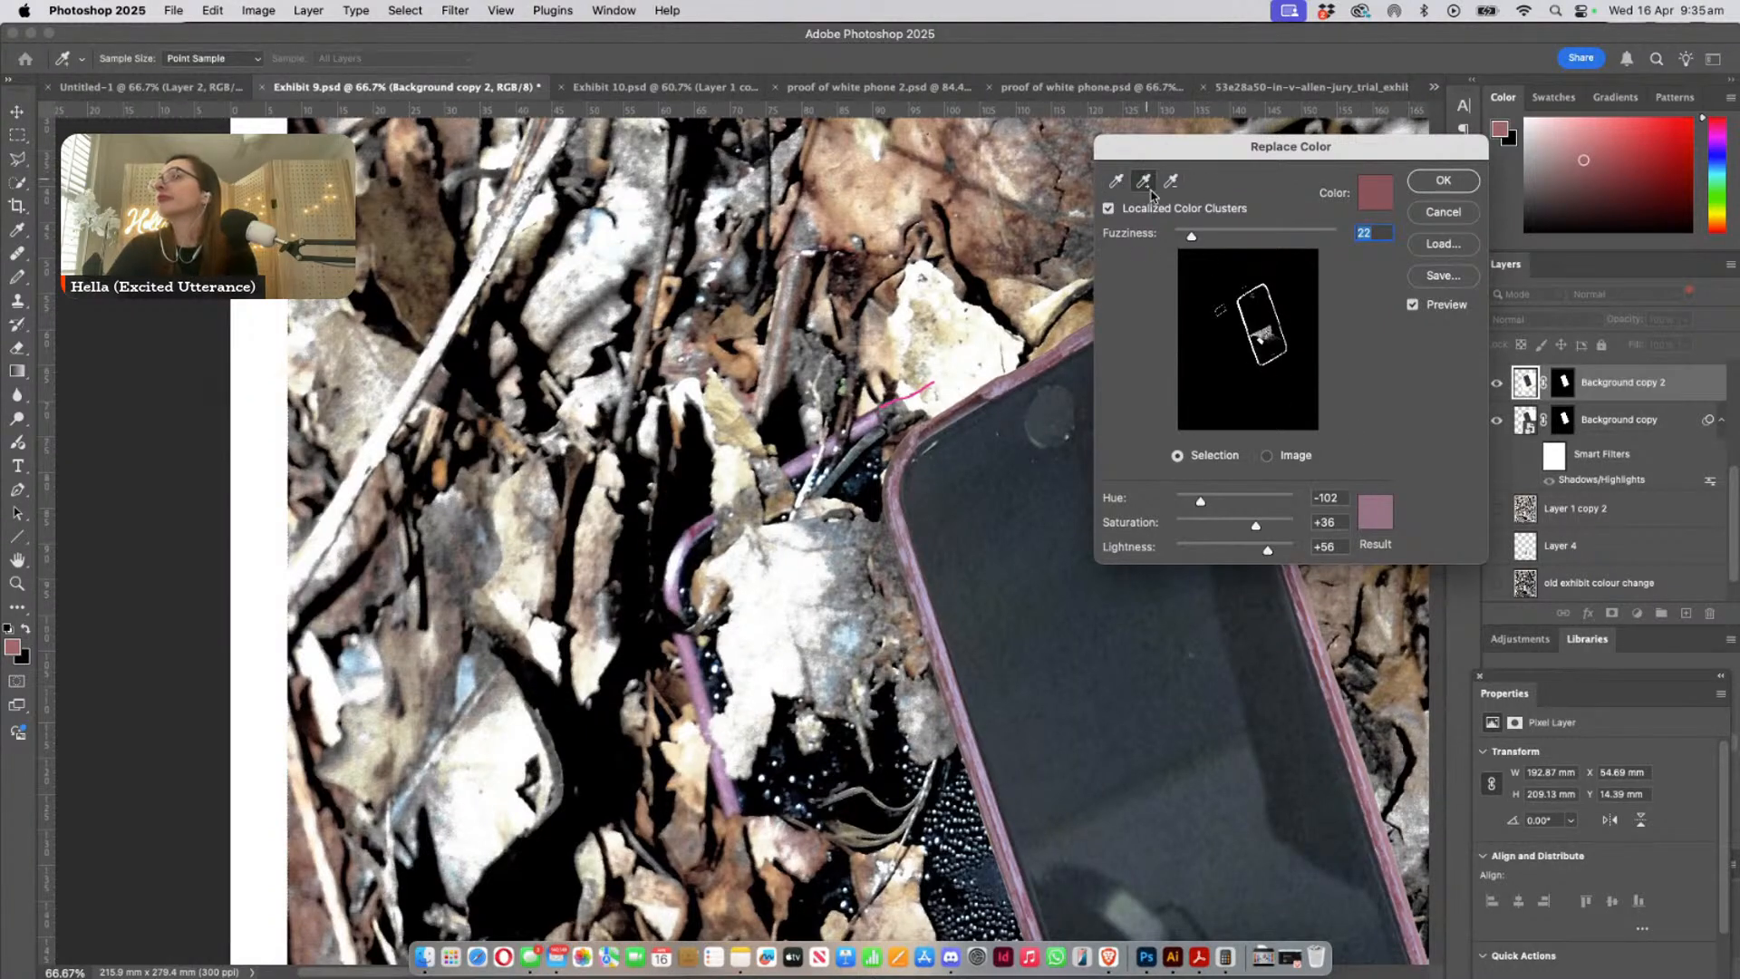
left_click(1333, 665)
left_click(1333, 665)
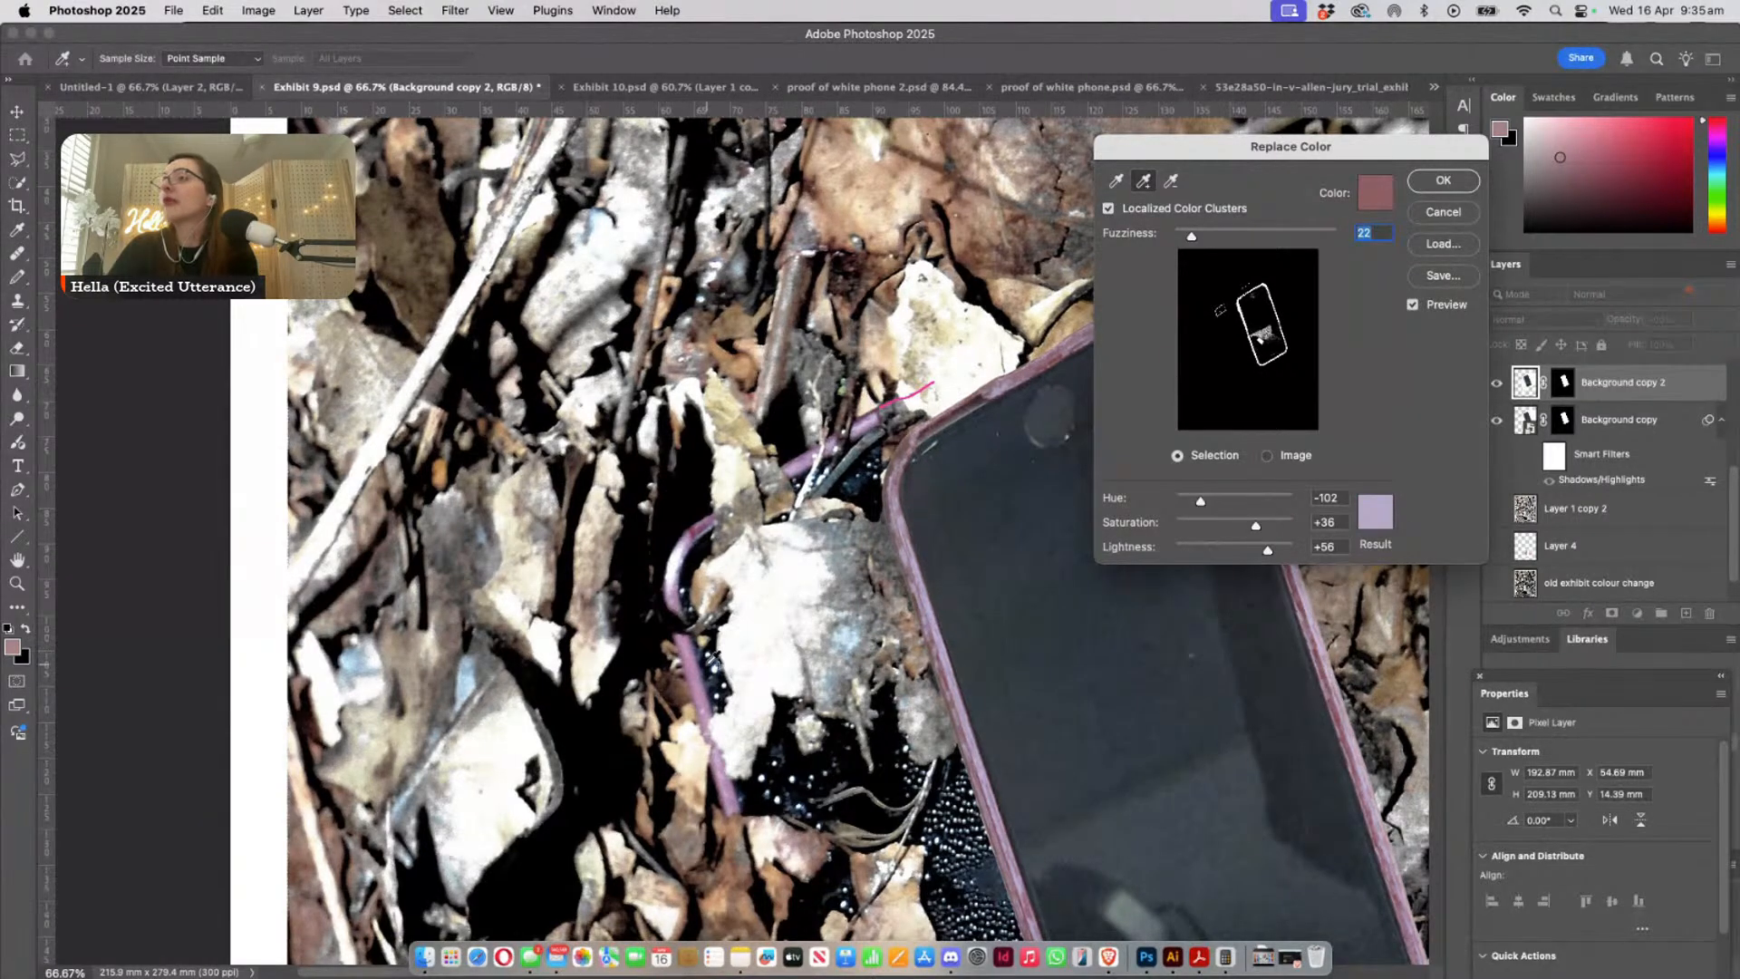
left_click(702, 661)
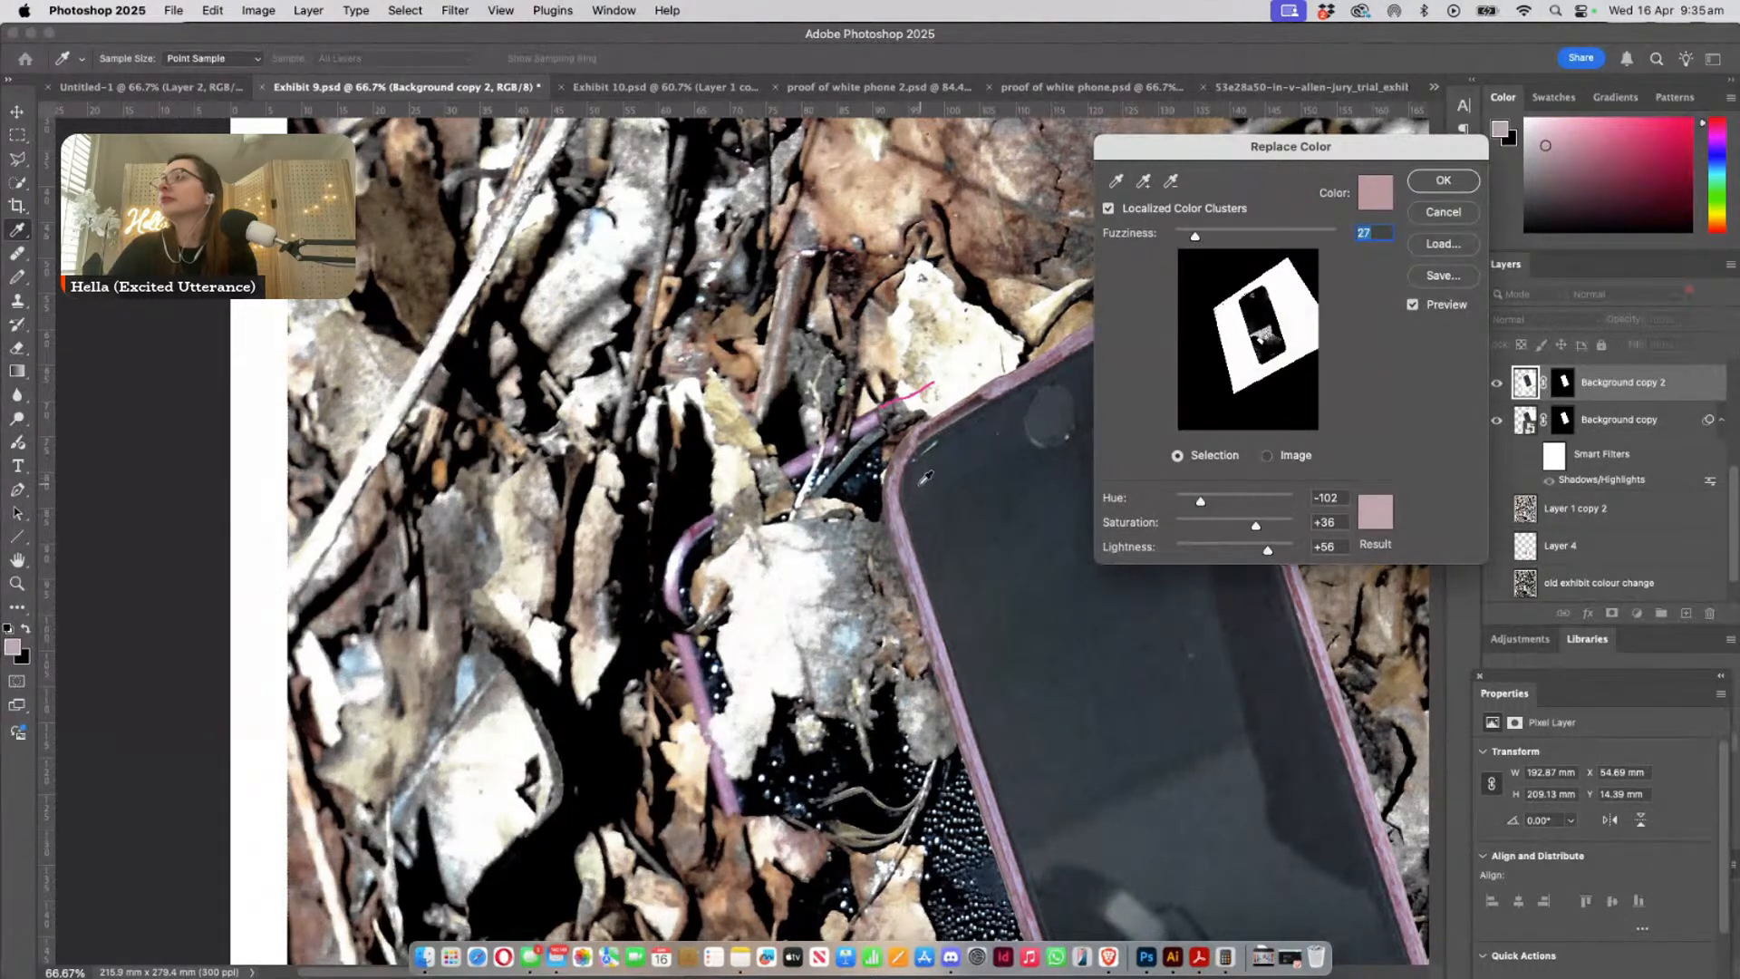
- Resample the pink case near the pasted phone's upper-left corner, add a second sample just below it and set the fuzziness to 30
left_click(901, 481)
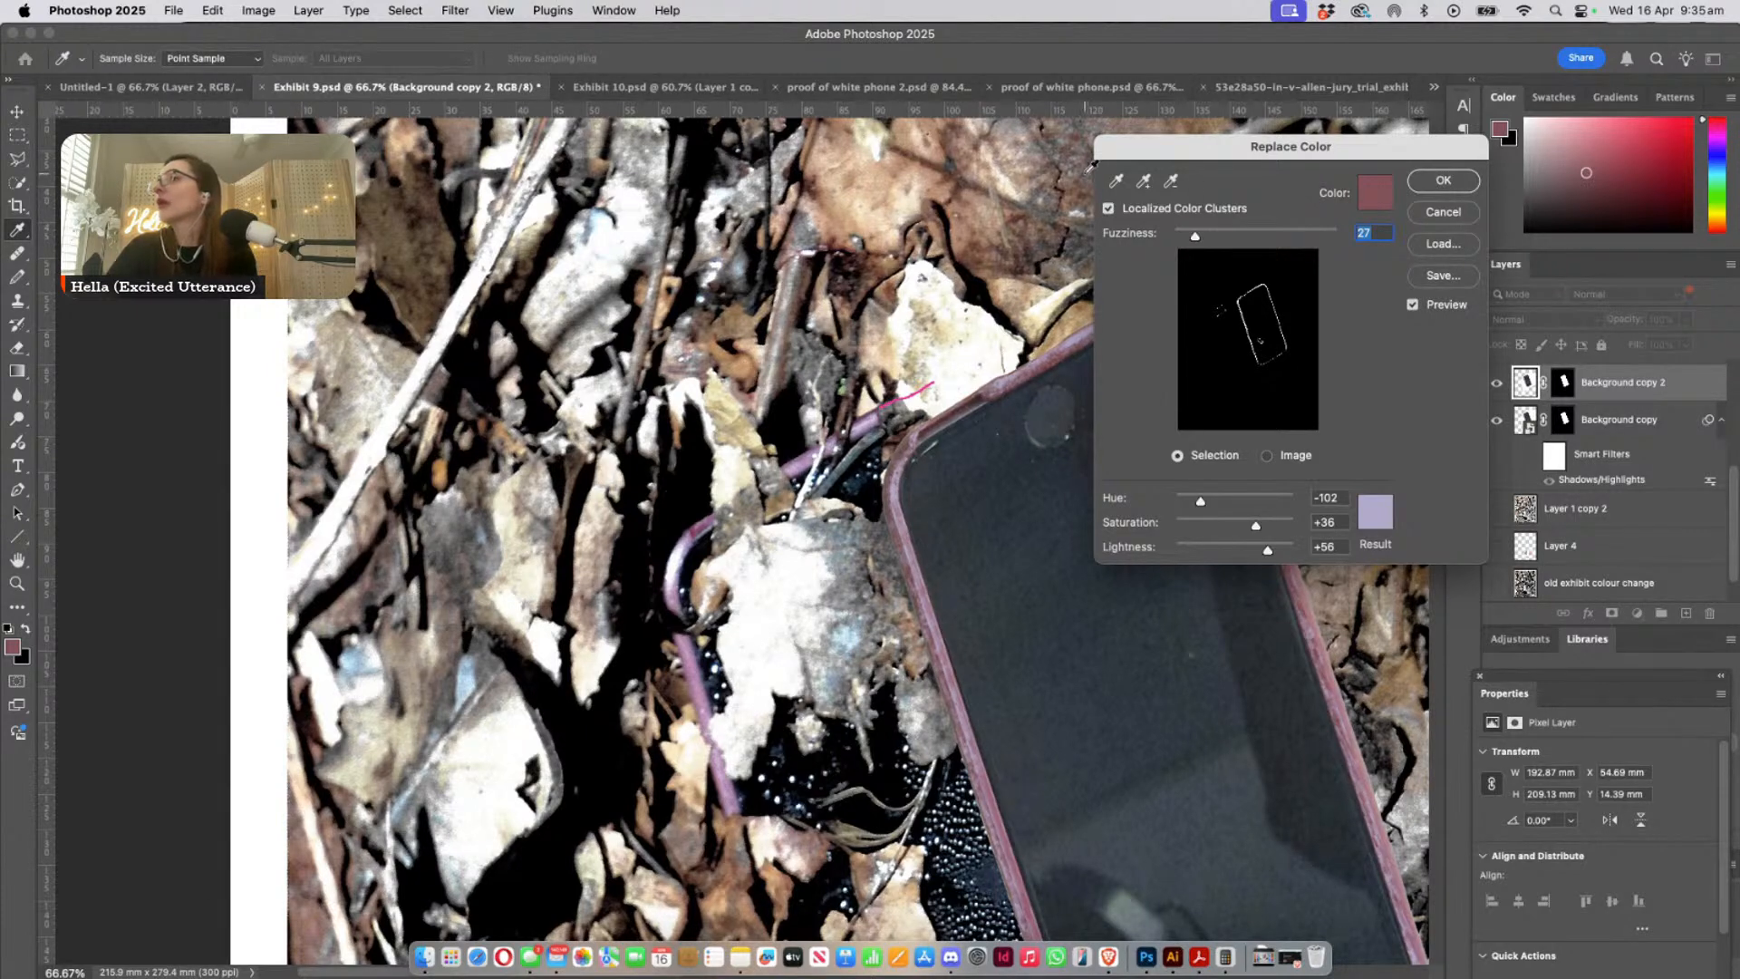
left_click(1143, 181)
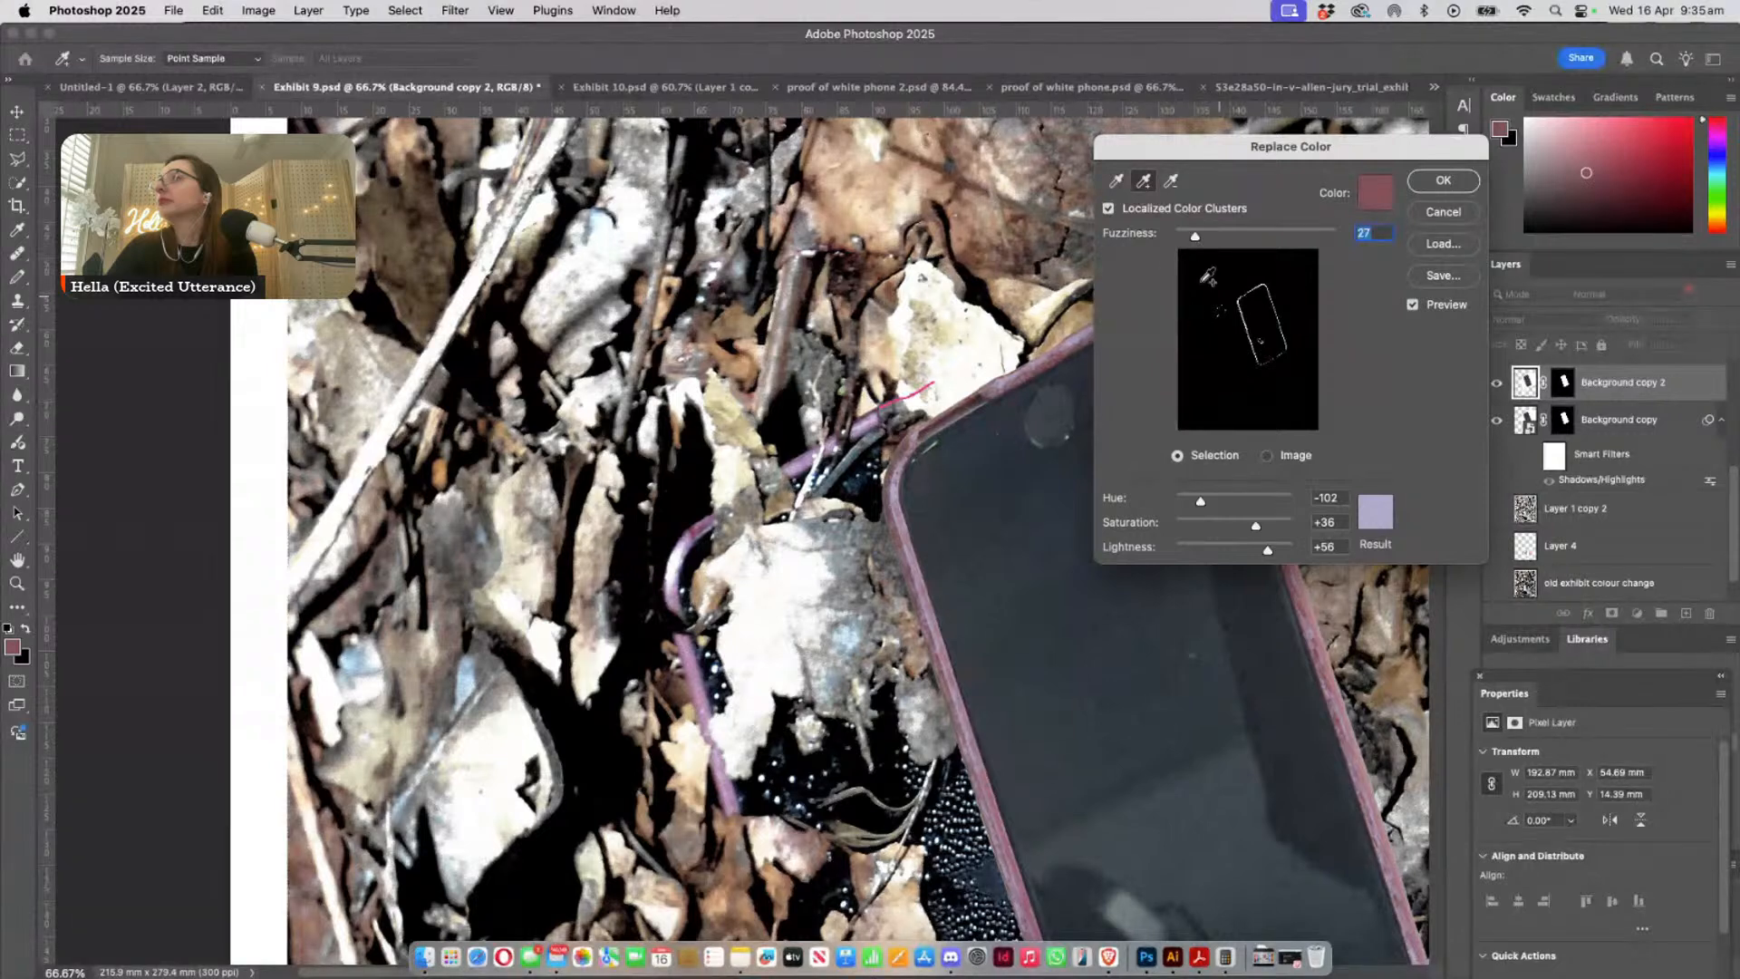
left_click(902, 513)
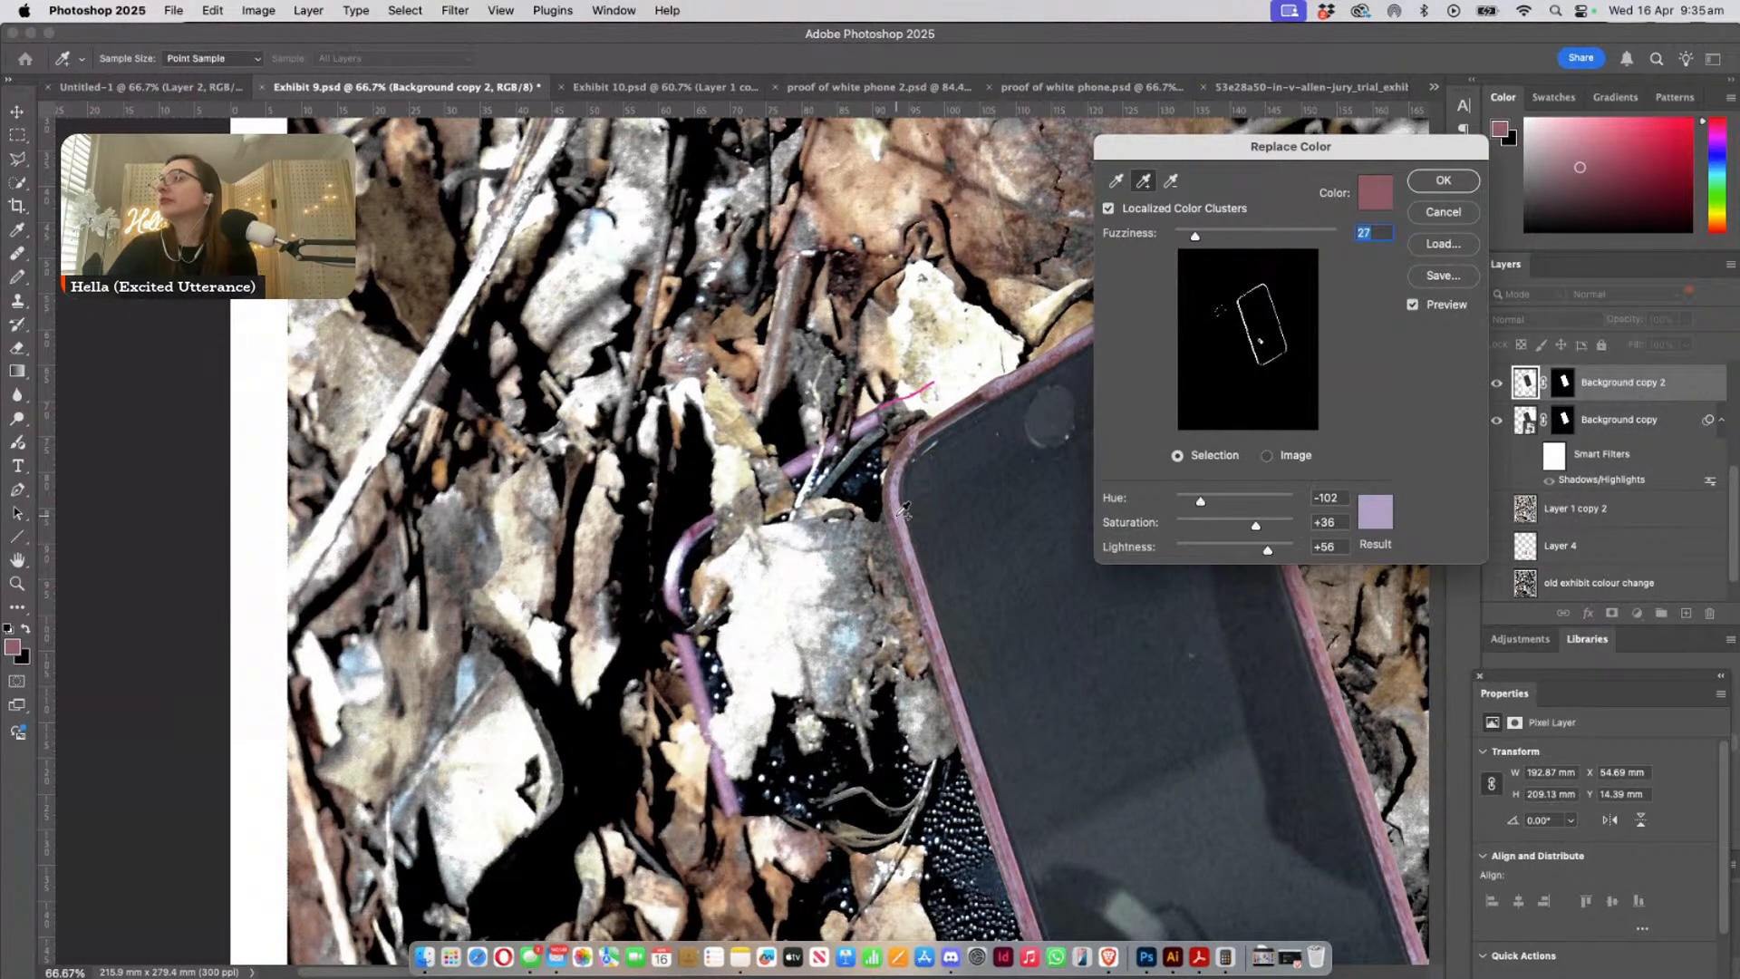
left_click(1196, 236)
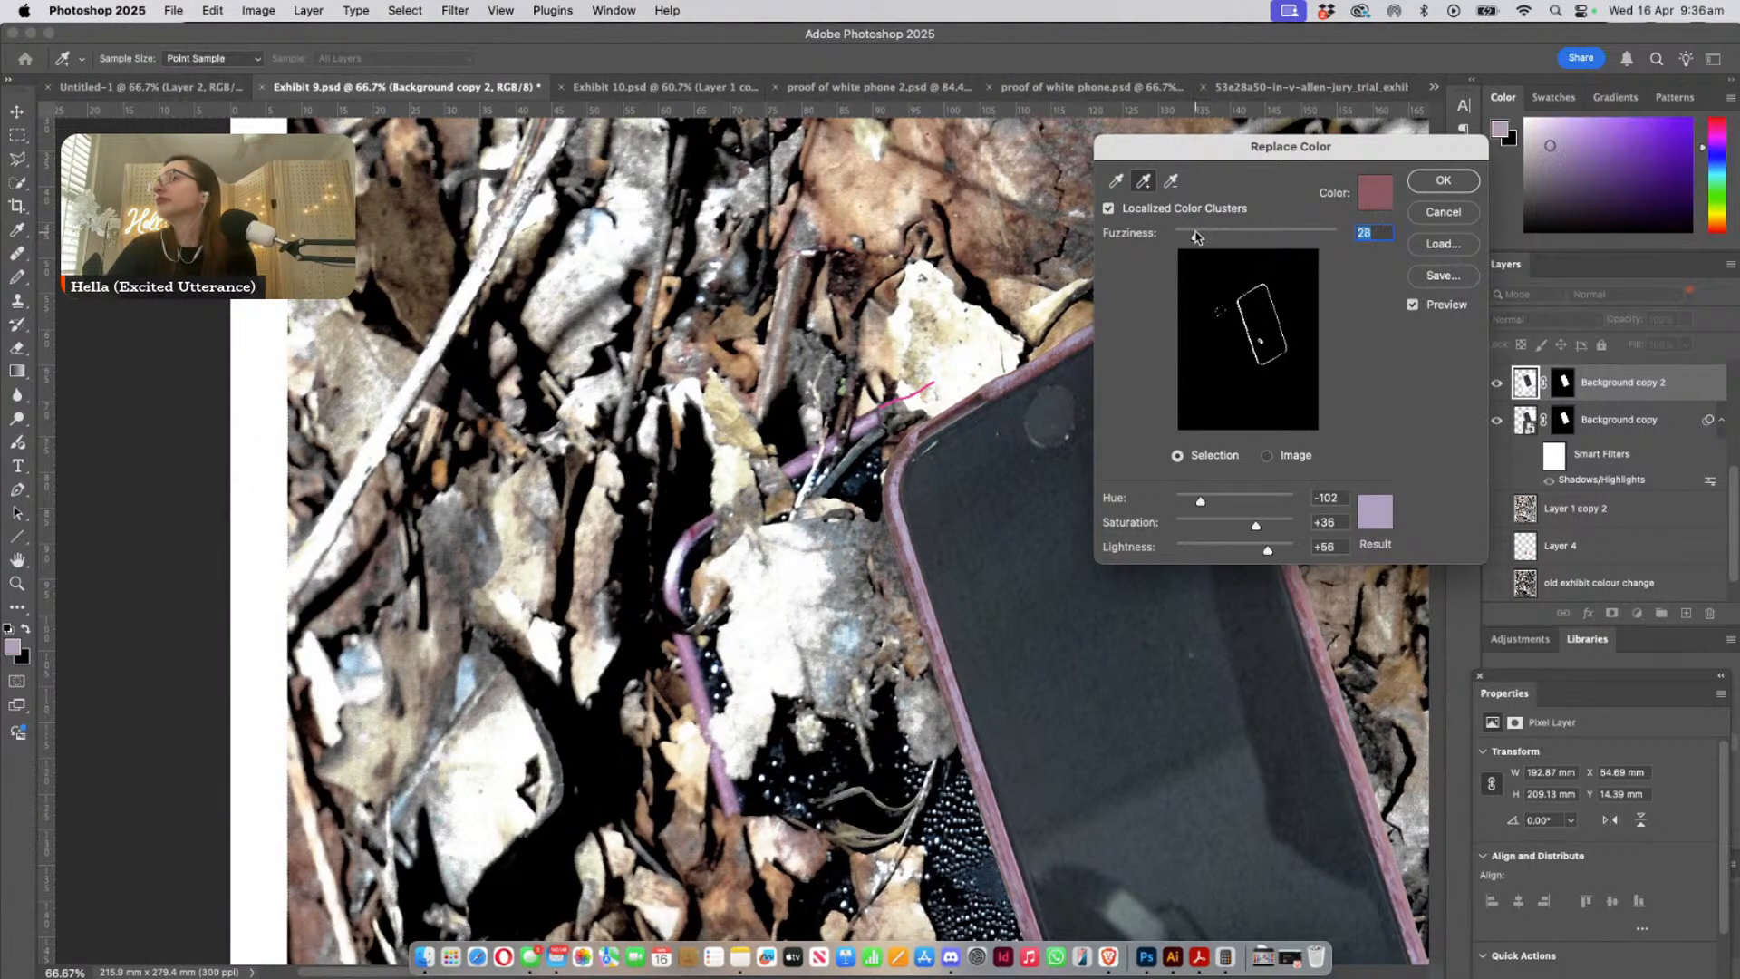
left_click_drag(1196, 233, 1198, 234)
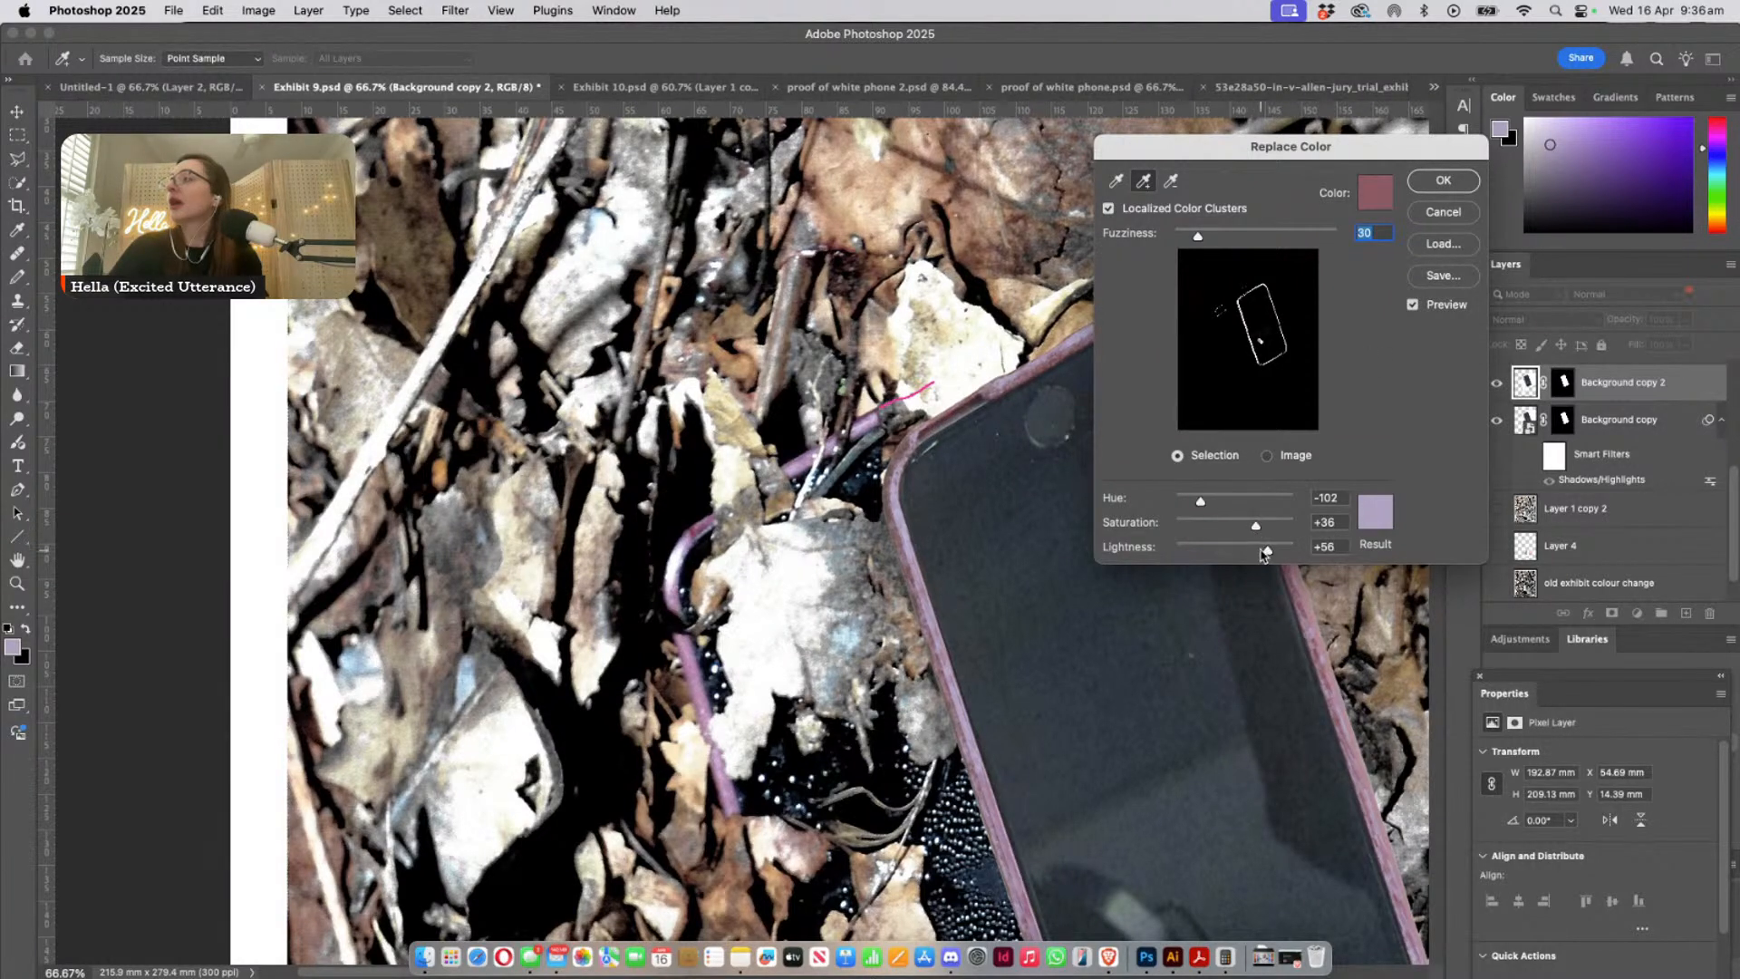
- Set the replacement colour to hue -92, saturation +31 and lightness +30, and apply the Replace Color adjustment
left_click_drag(1264, 554, 1253, 529)
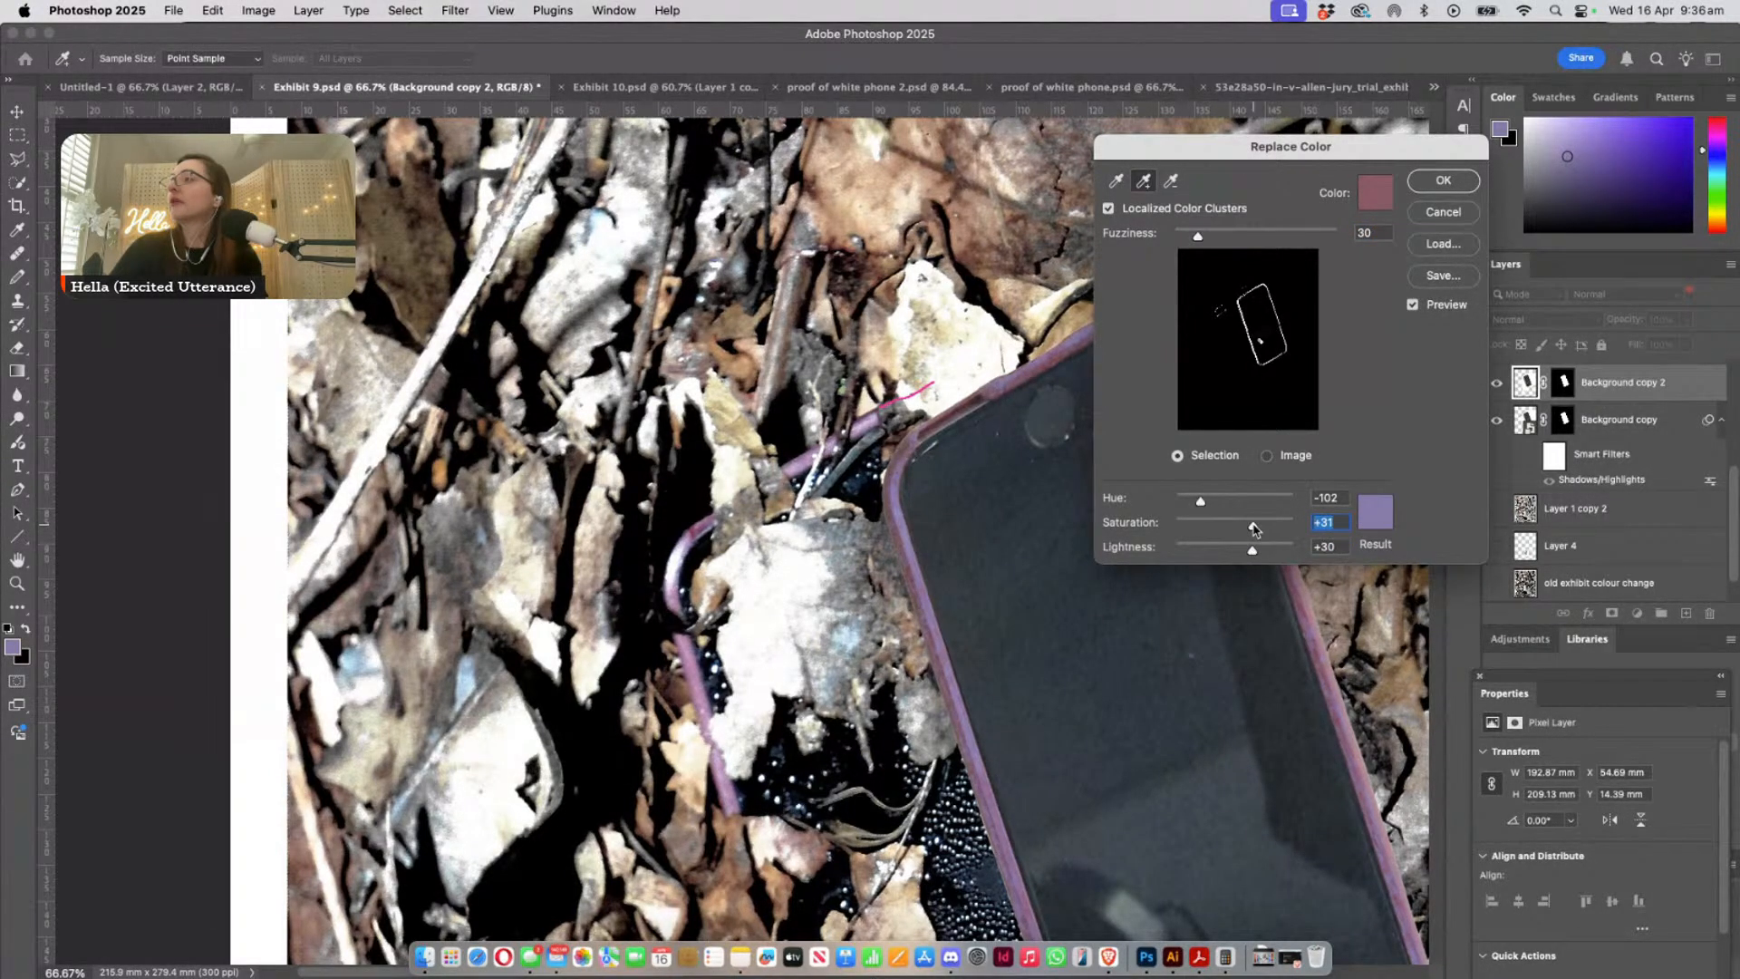
left_click_drag(1201, 502, 1204, 504)
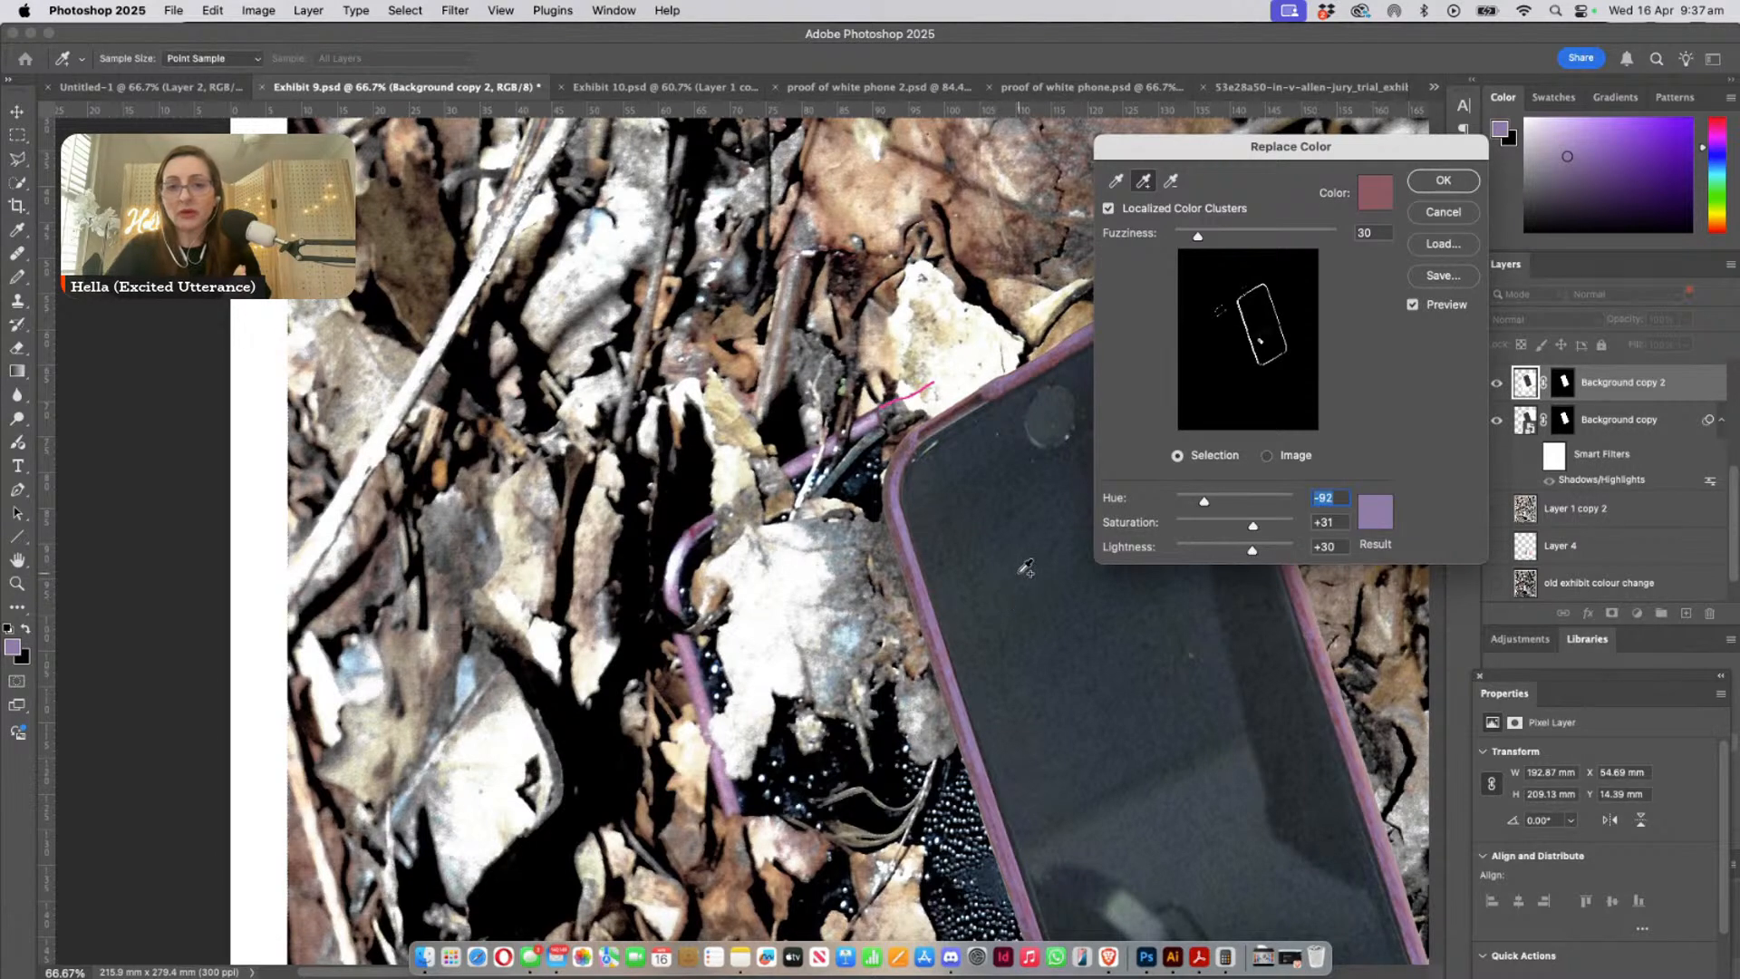
left_click(1441, 181)
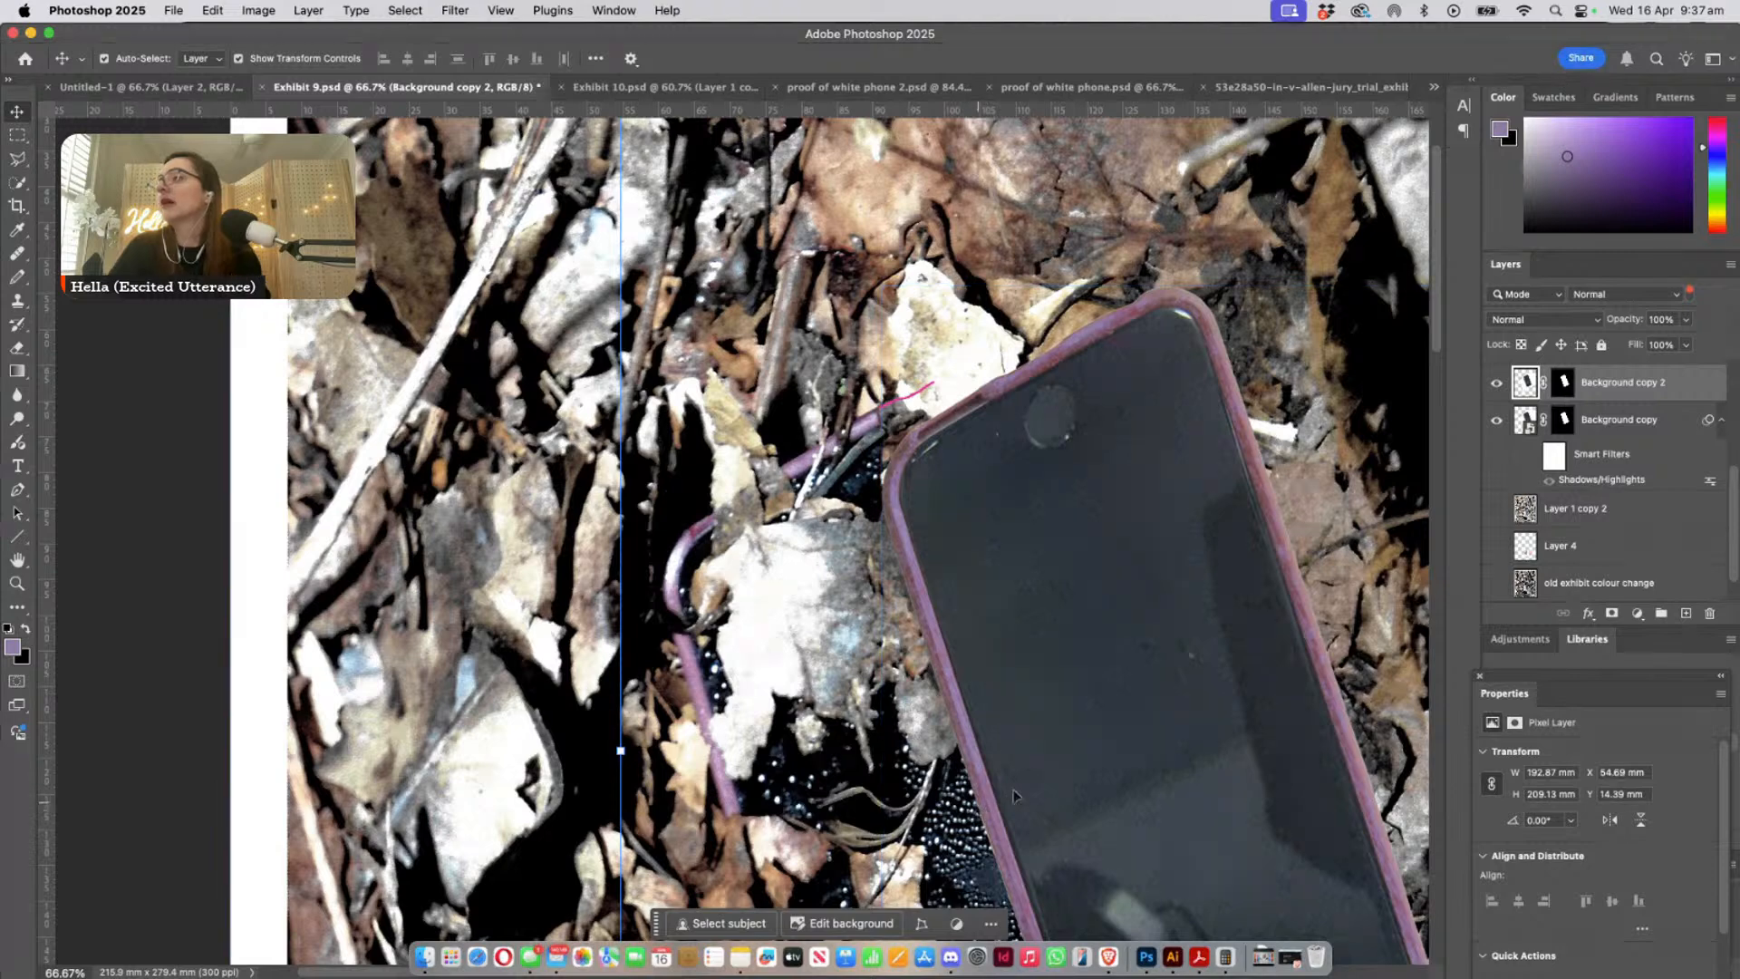
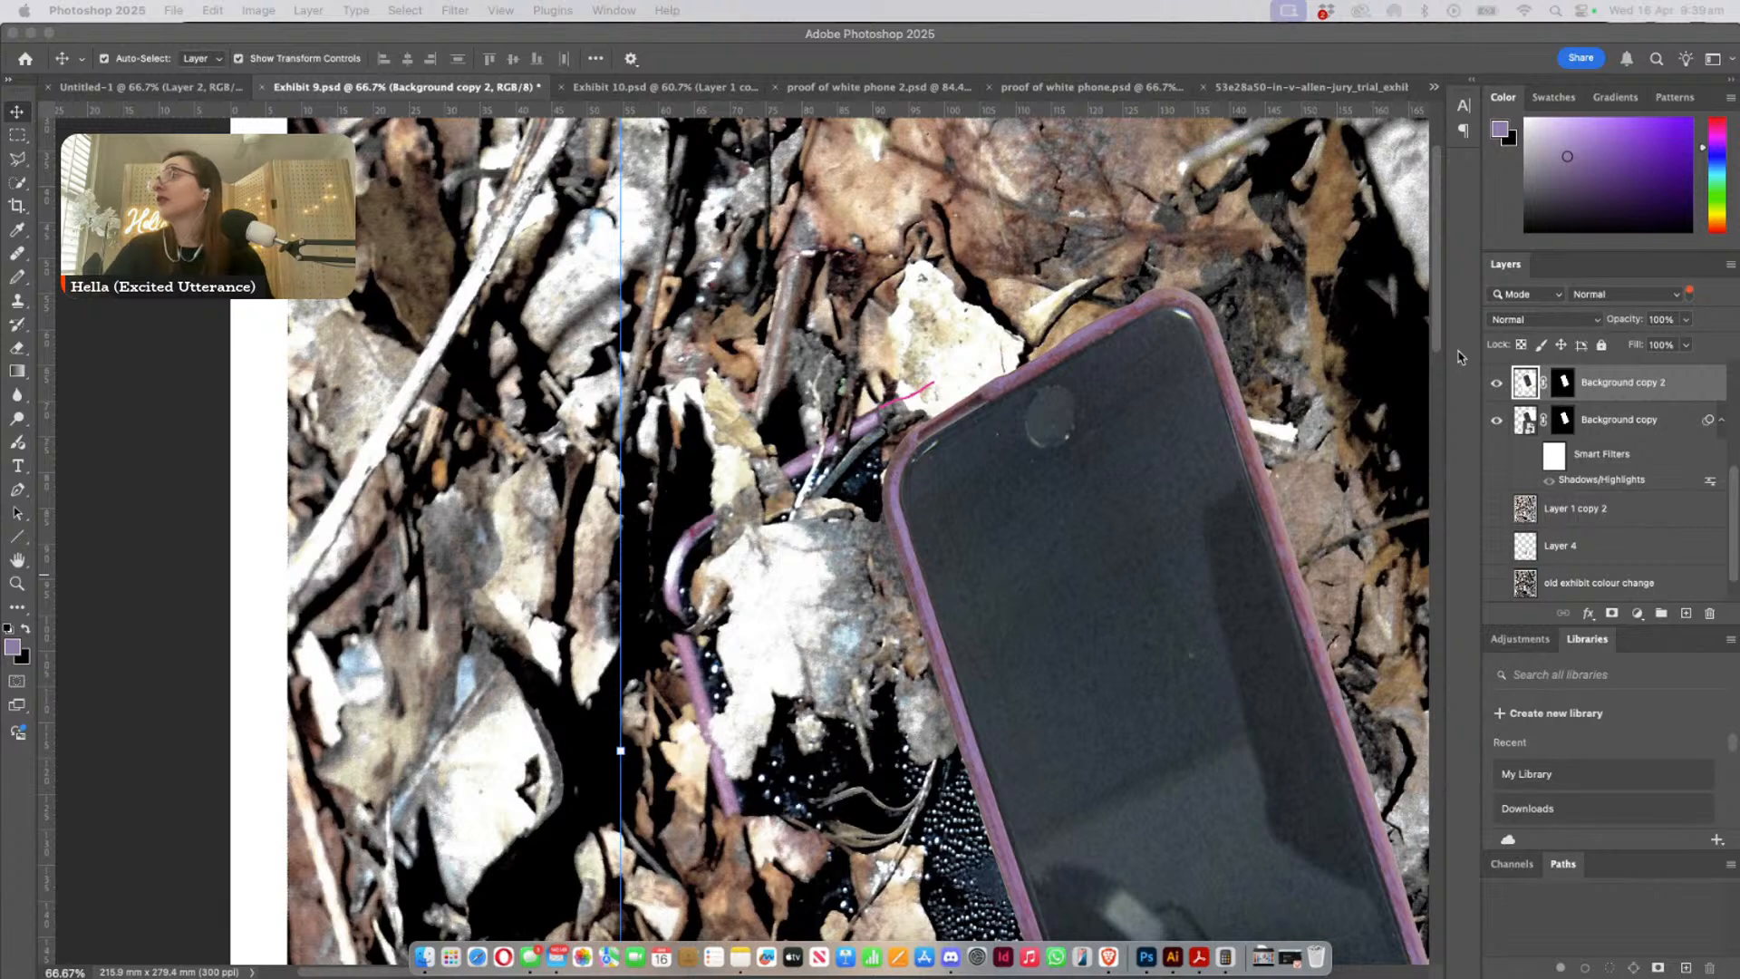
- Hide the recoloured phone layer (Background copy 2) and select the original pink-cased phone layer beneath it
left_click(1497, 388)
left_click(1497, 388)
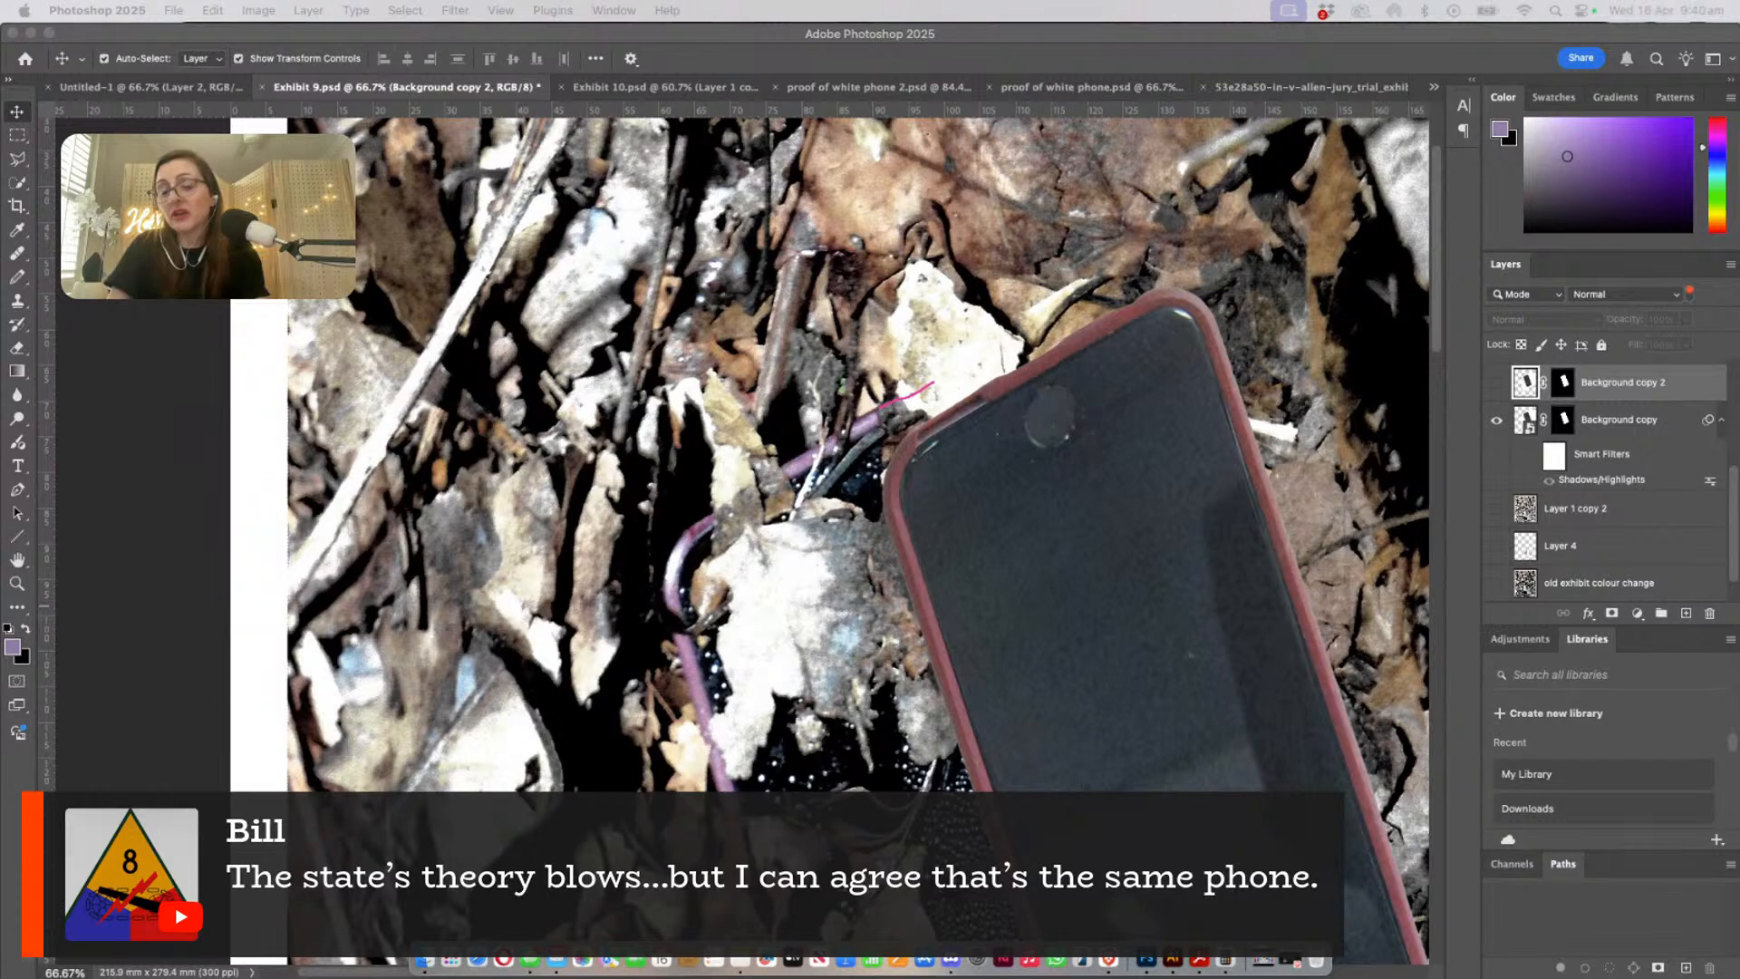
left_click(1247, 568)
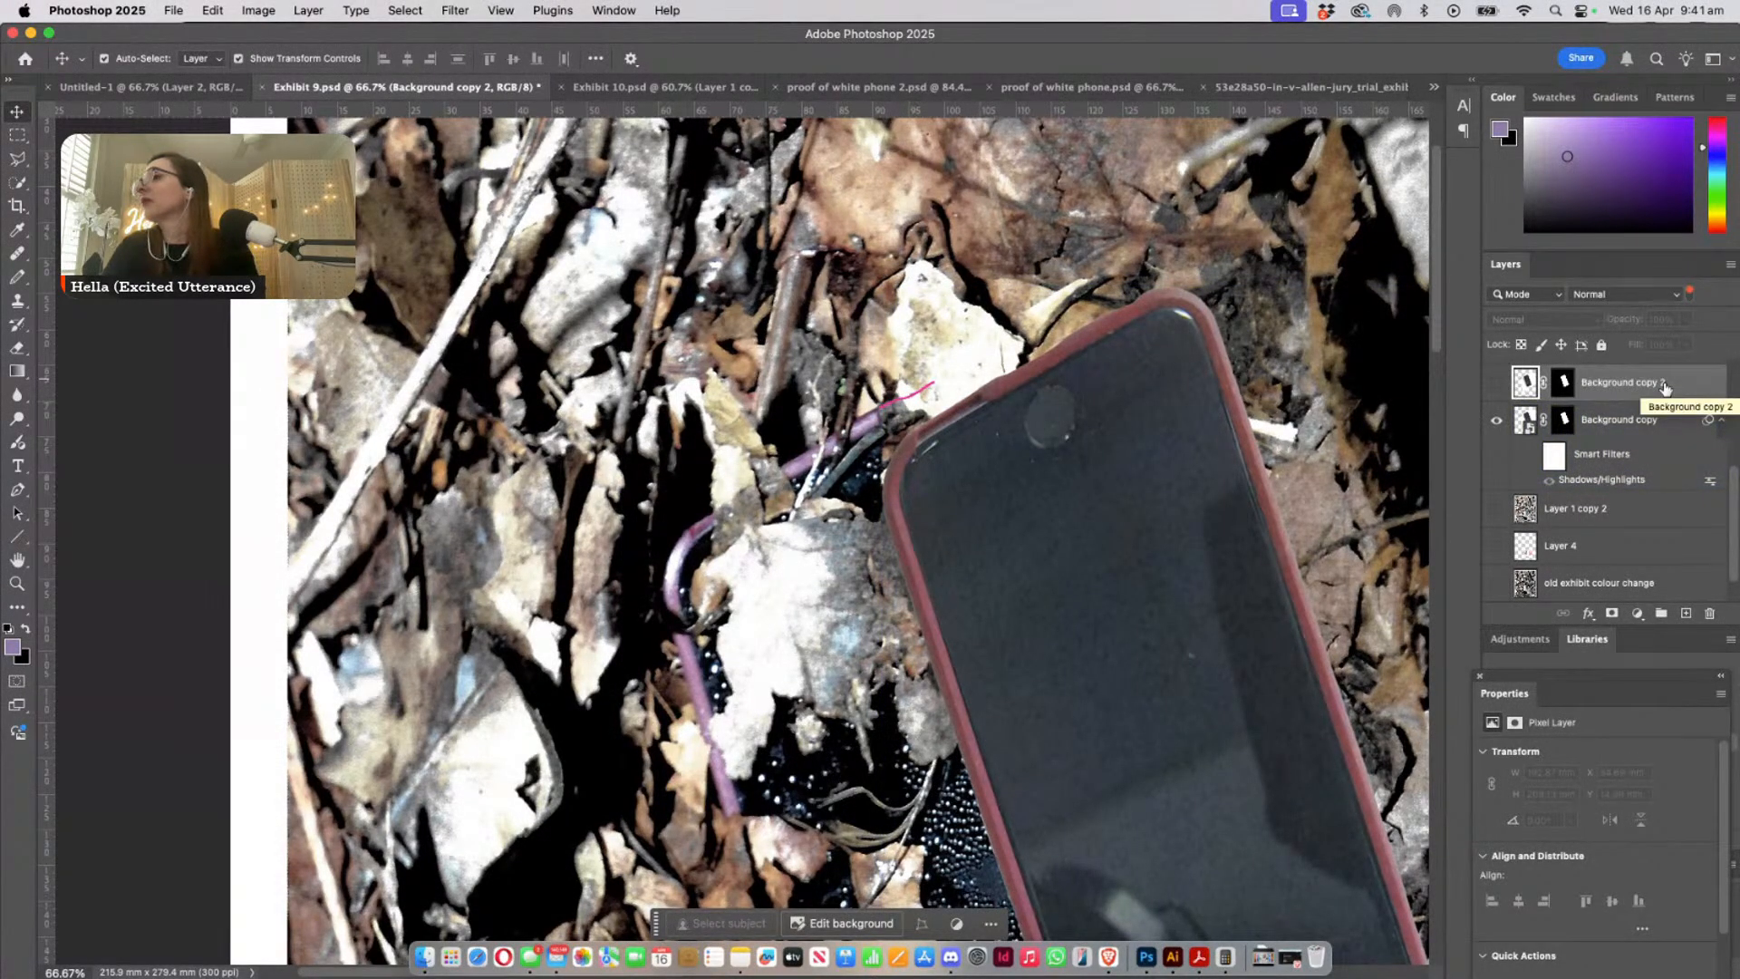
left_click(1641, 420)
right_click(1198, 530)
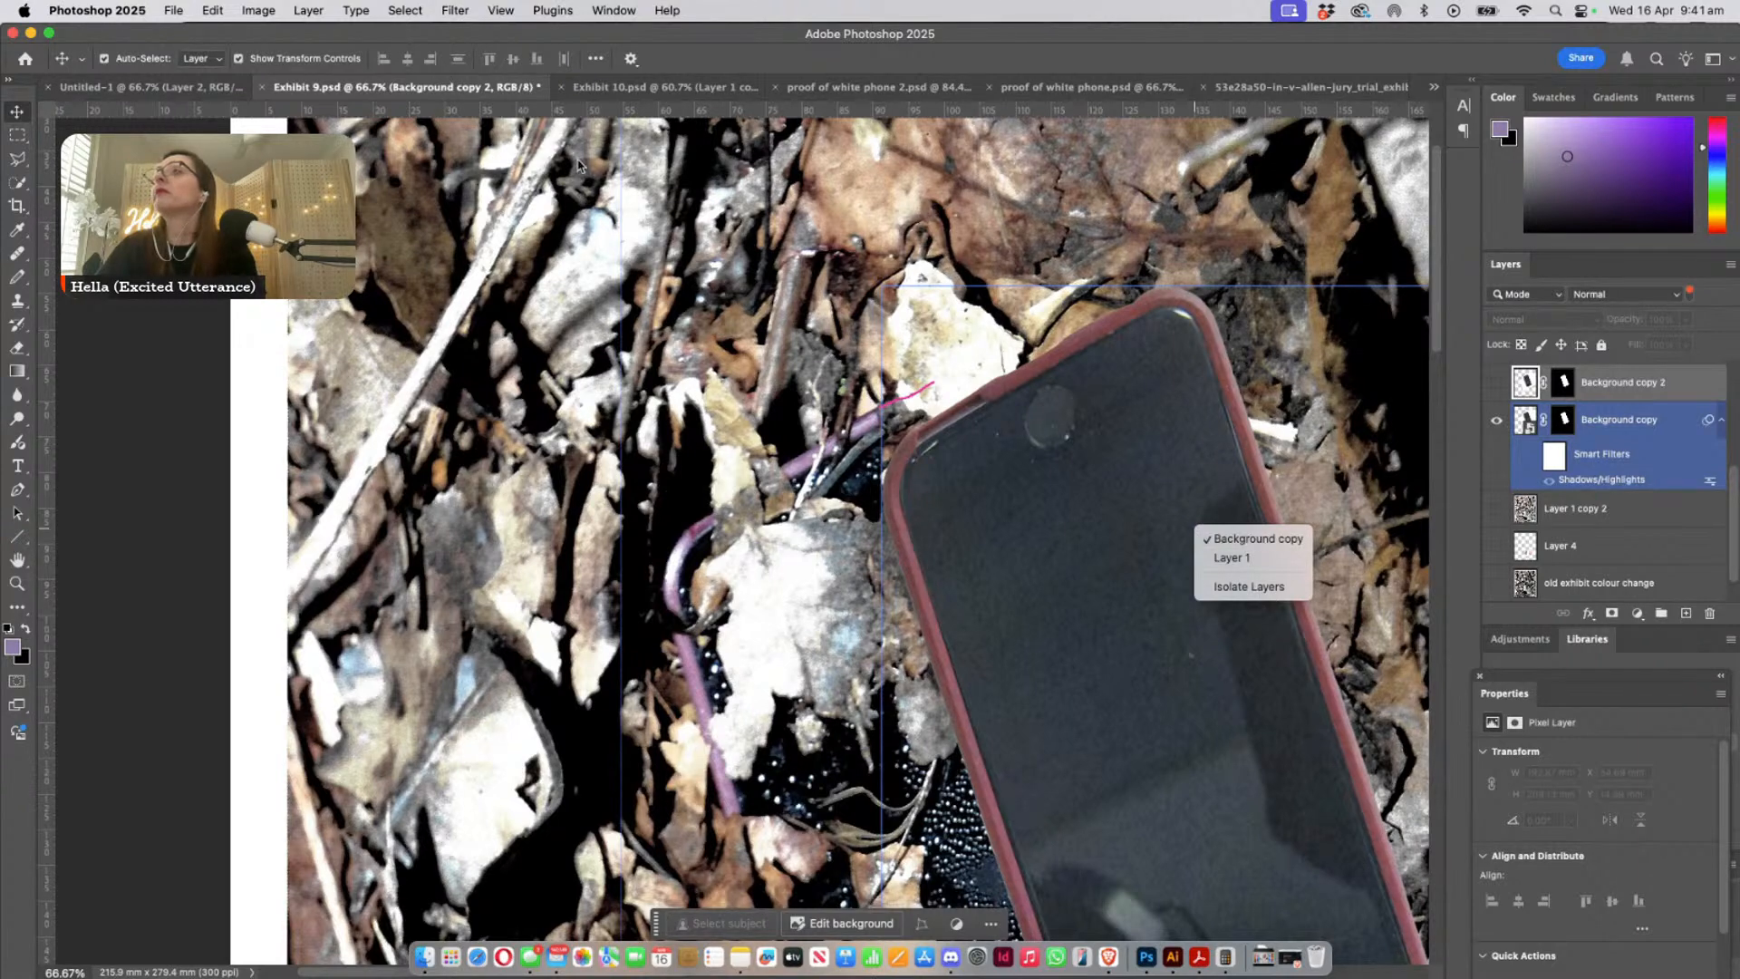
- Detach the Exhibit 9 document into its own floating window and select the pink-cased phone layer in it
left_click(442, 86)
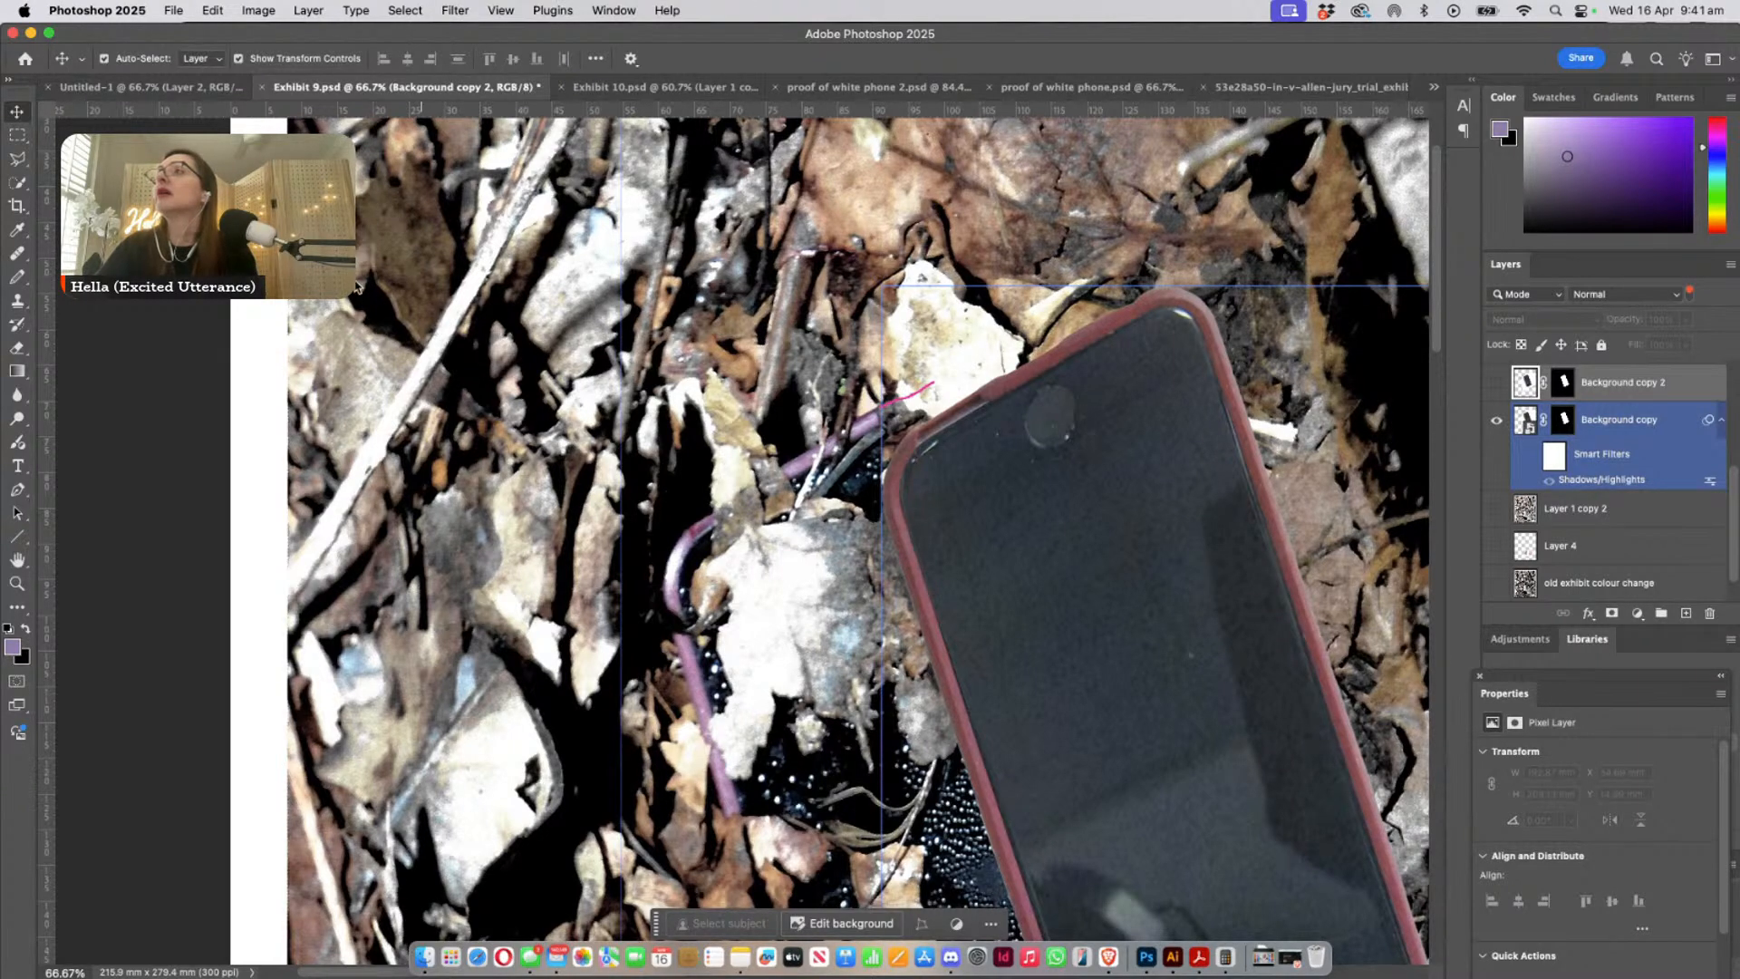
left_click_drag(417, 86, 299, 361)
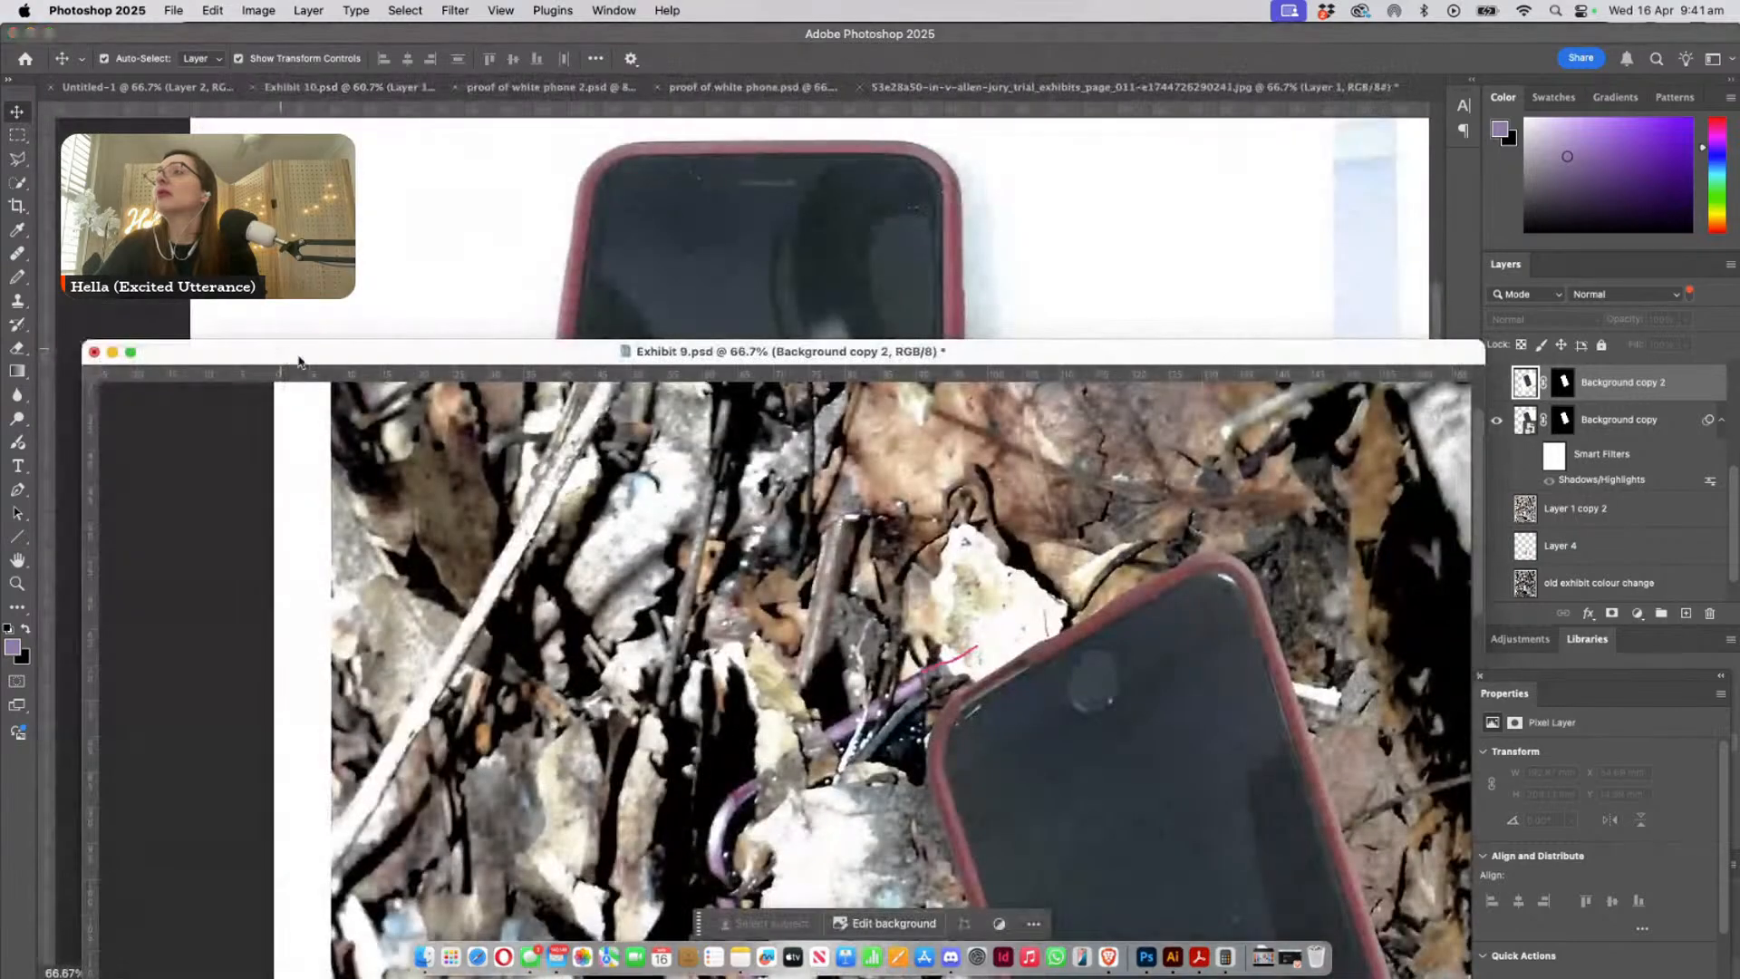
left_click(1137, 786)
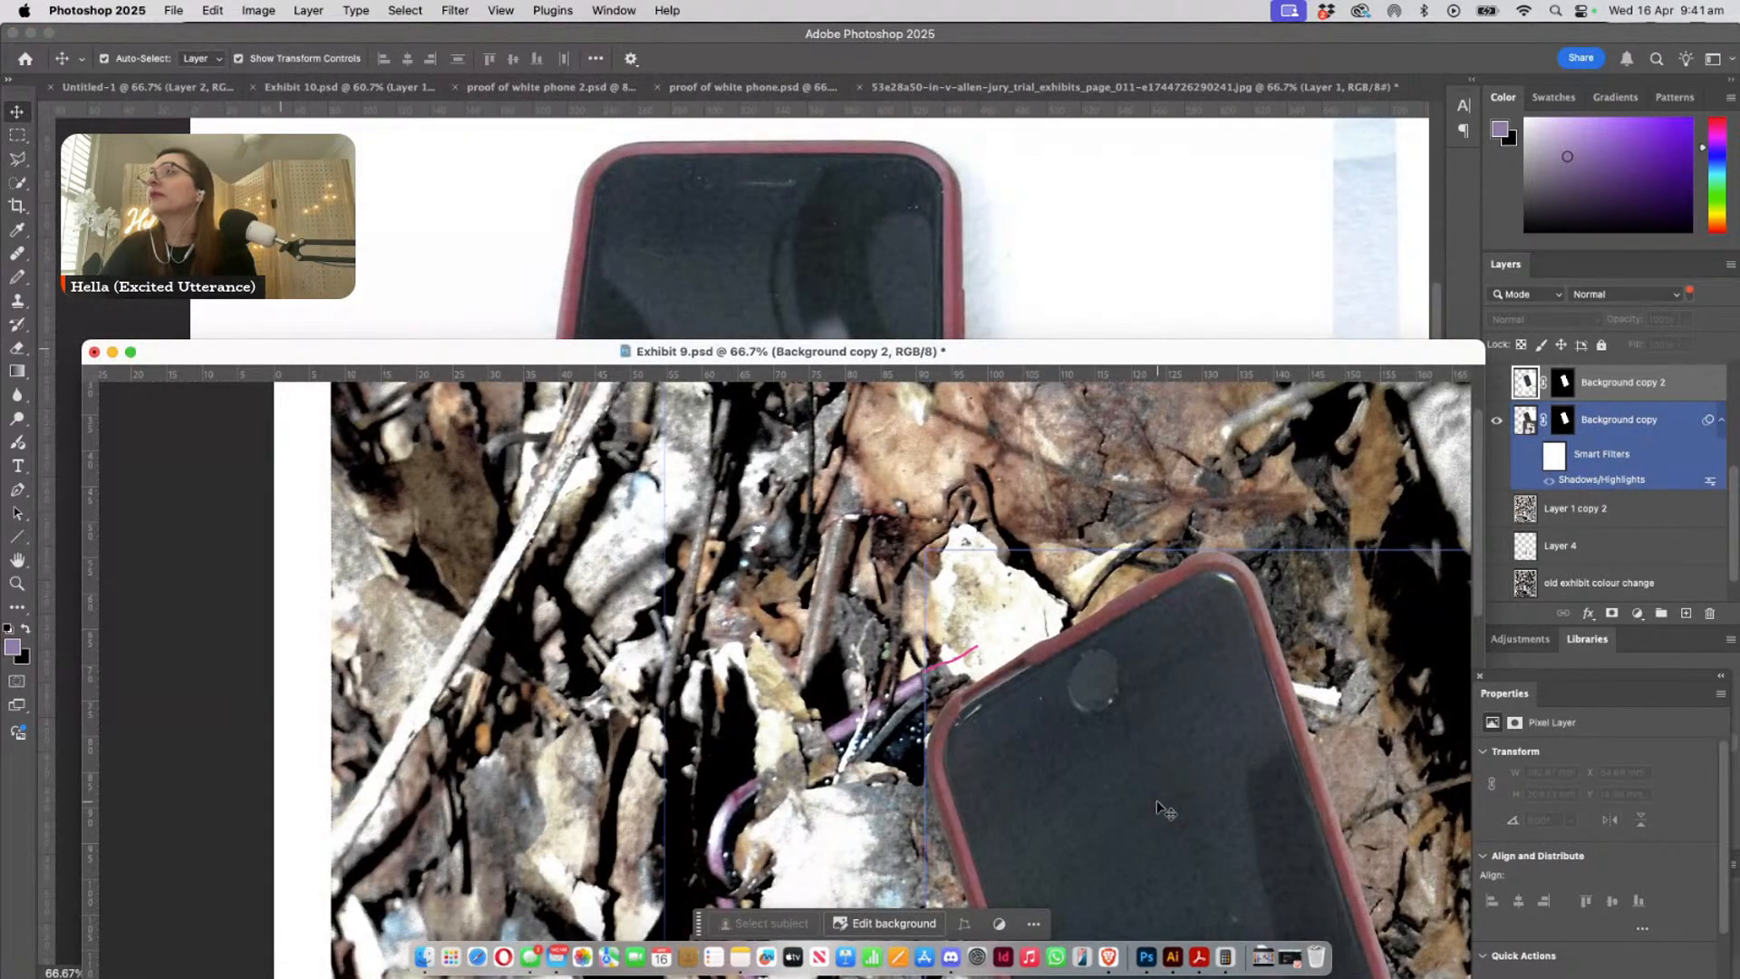
left_click(1156, 801)
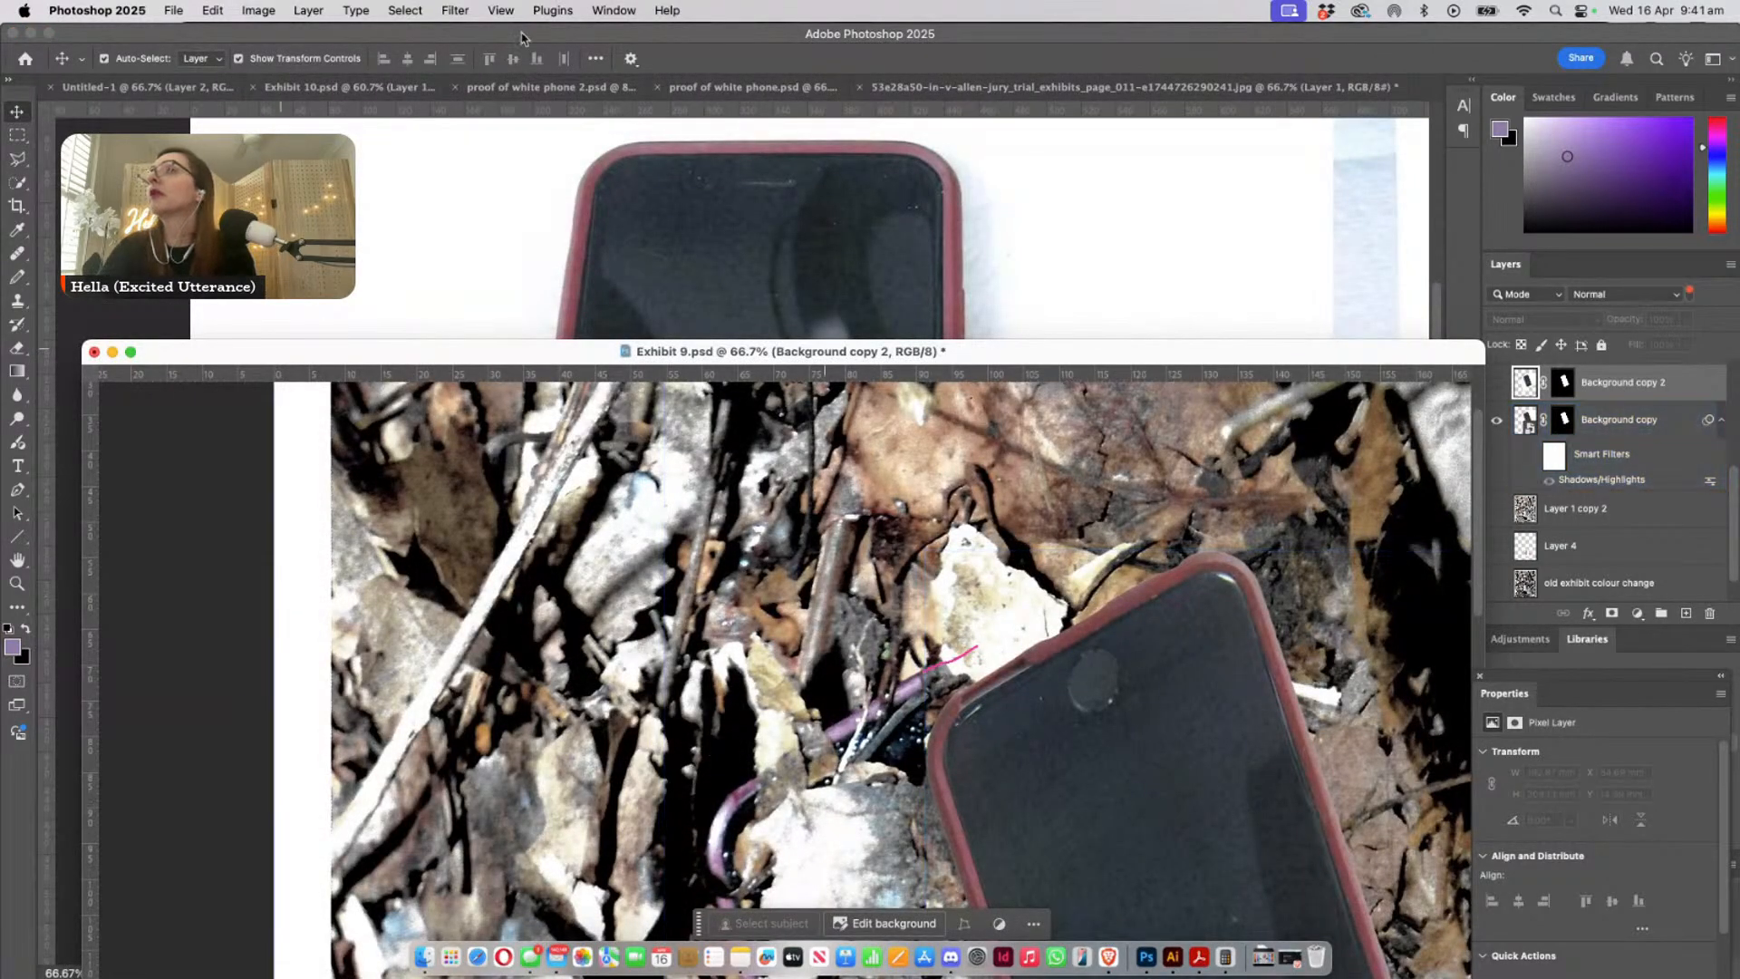
- Copy the pink-cased phone from Exhibit 9 into Exhibit 10.psd and place it to the right of the leaf-covered phone
left_click(379, 87)
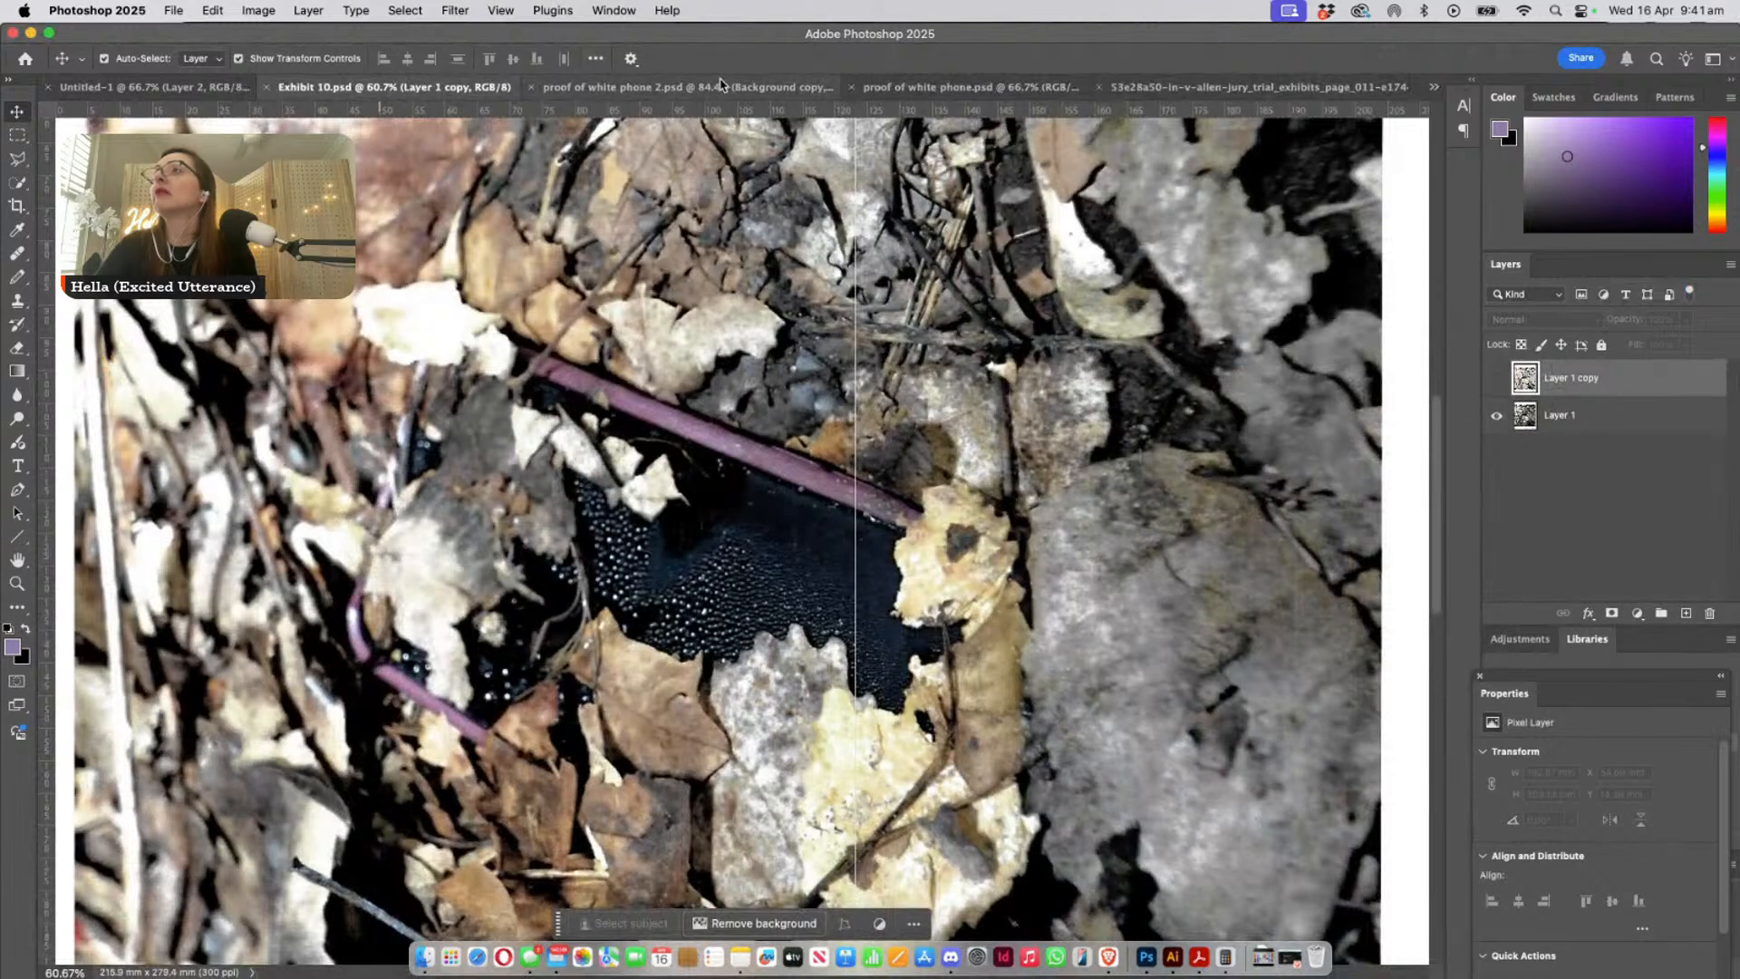
left_click(614, 10)
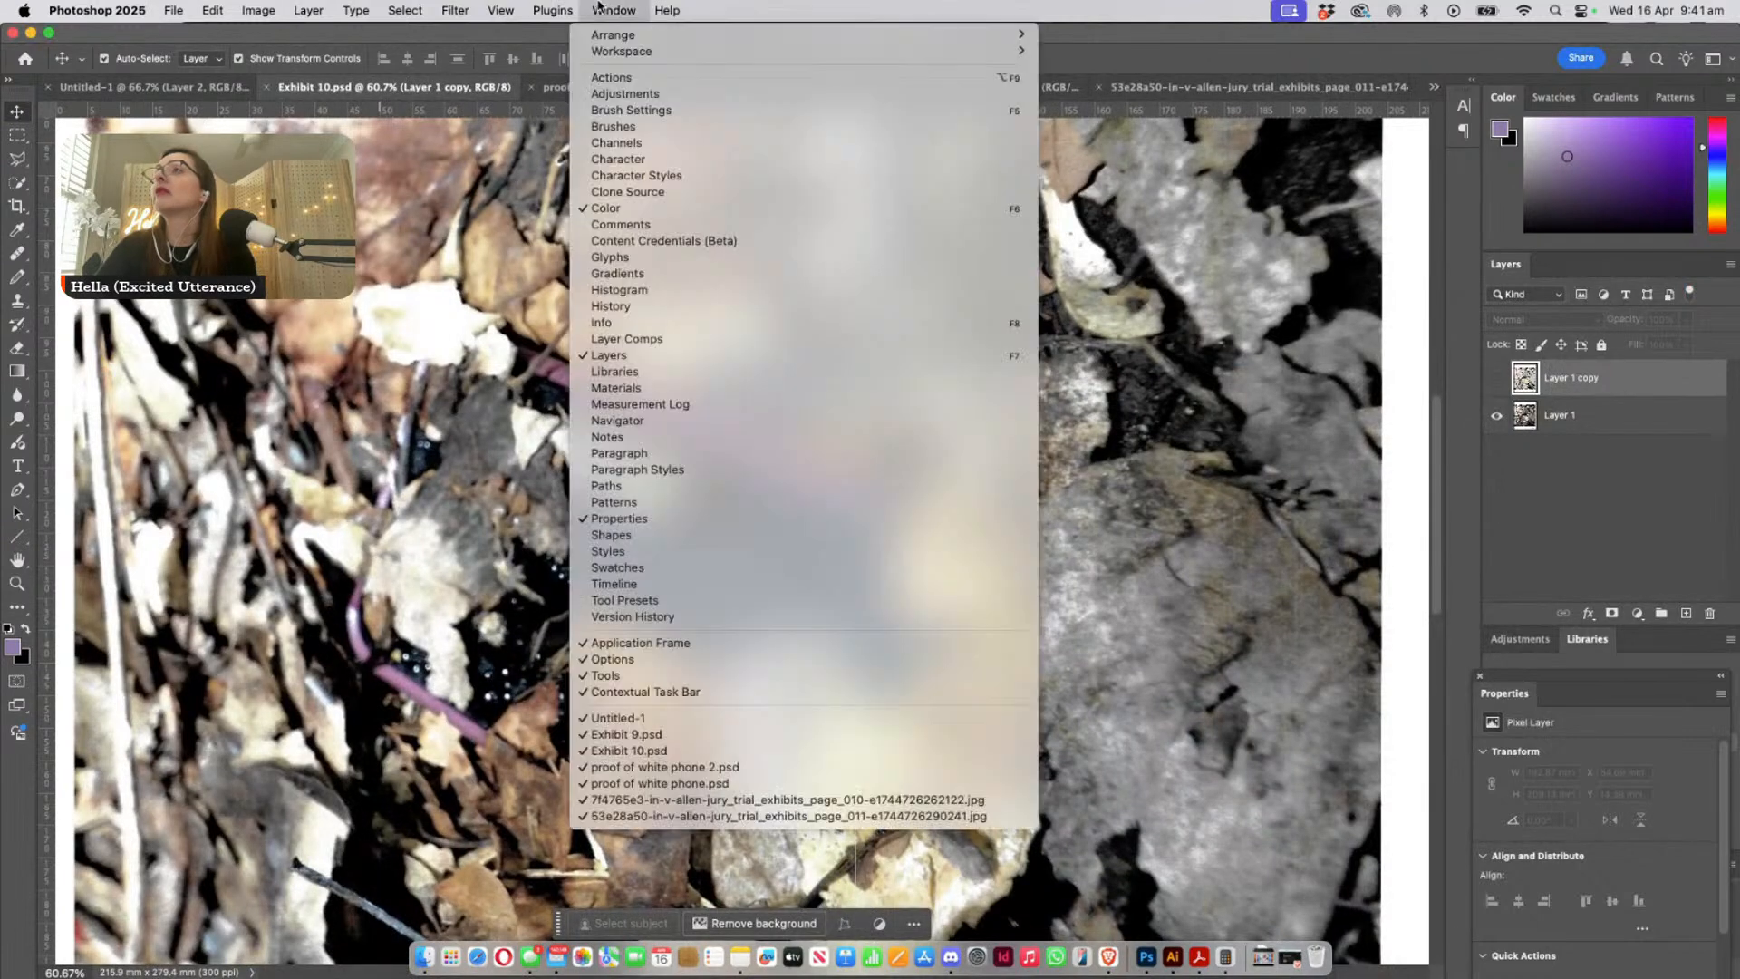
left_click(700, 740)
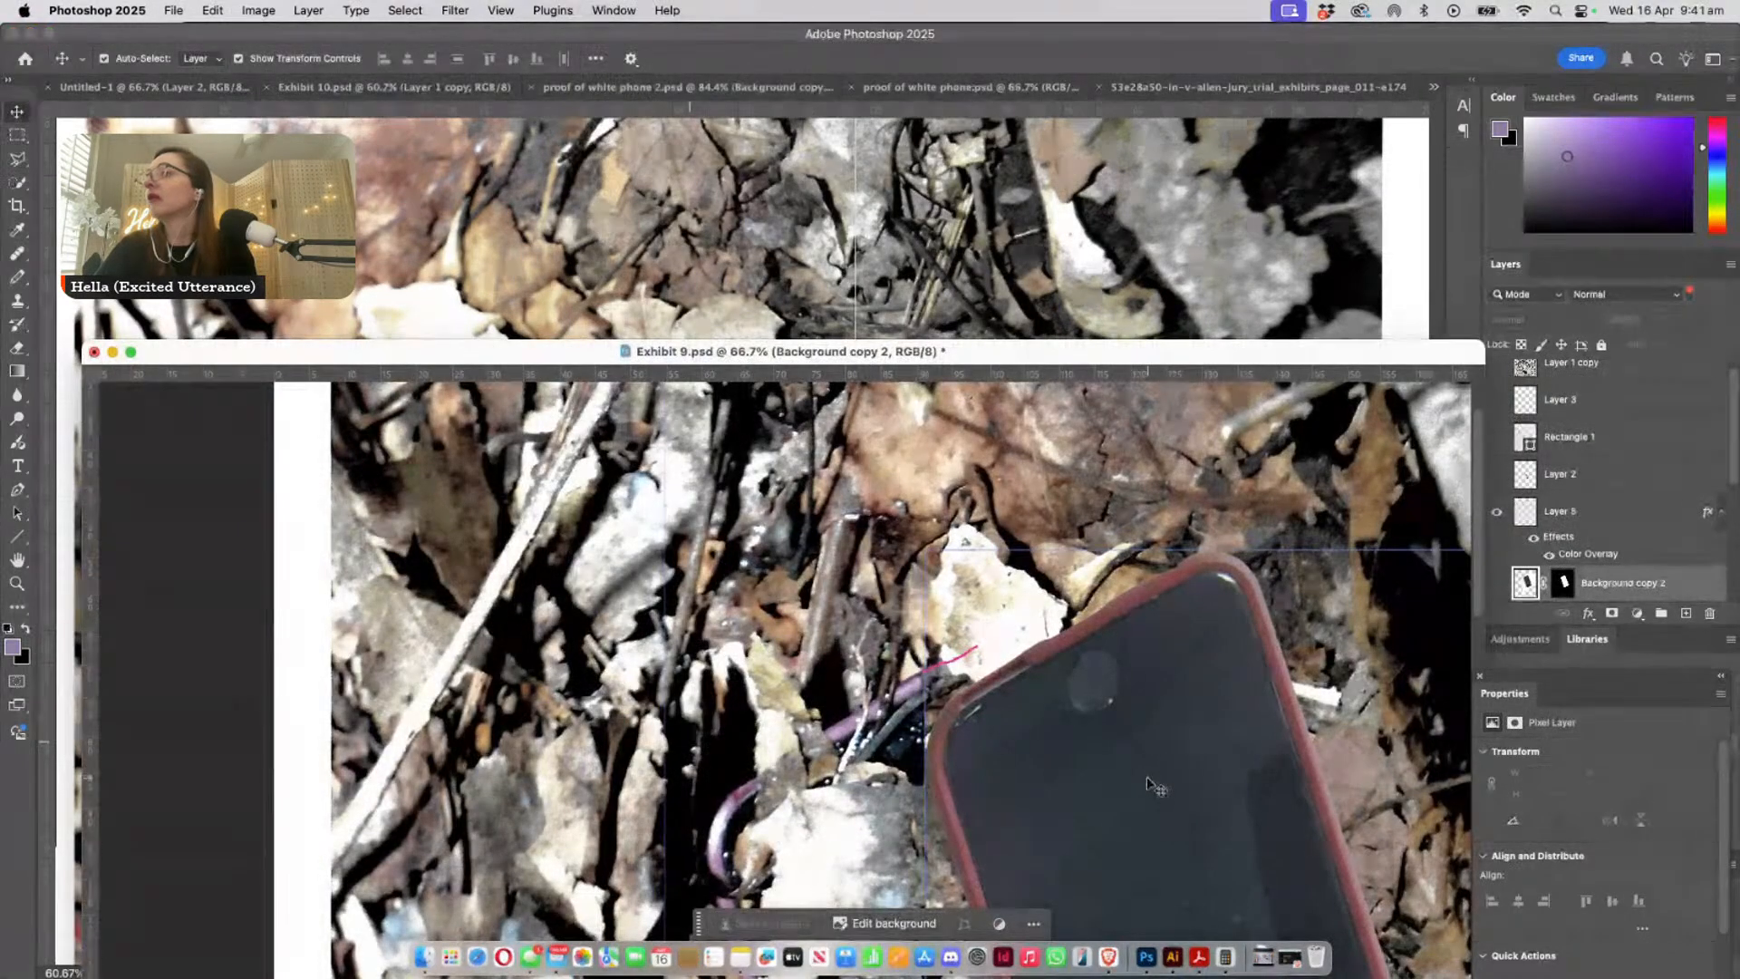
left_click_drag(1160, 736, 818, 309)
left_click_drag(724, 463, 1124, 548)
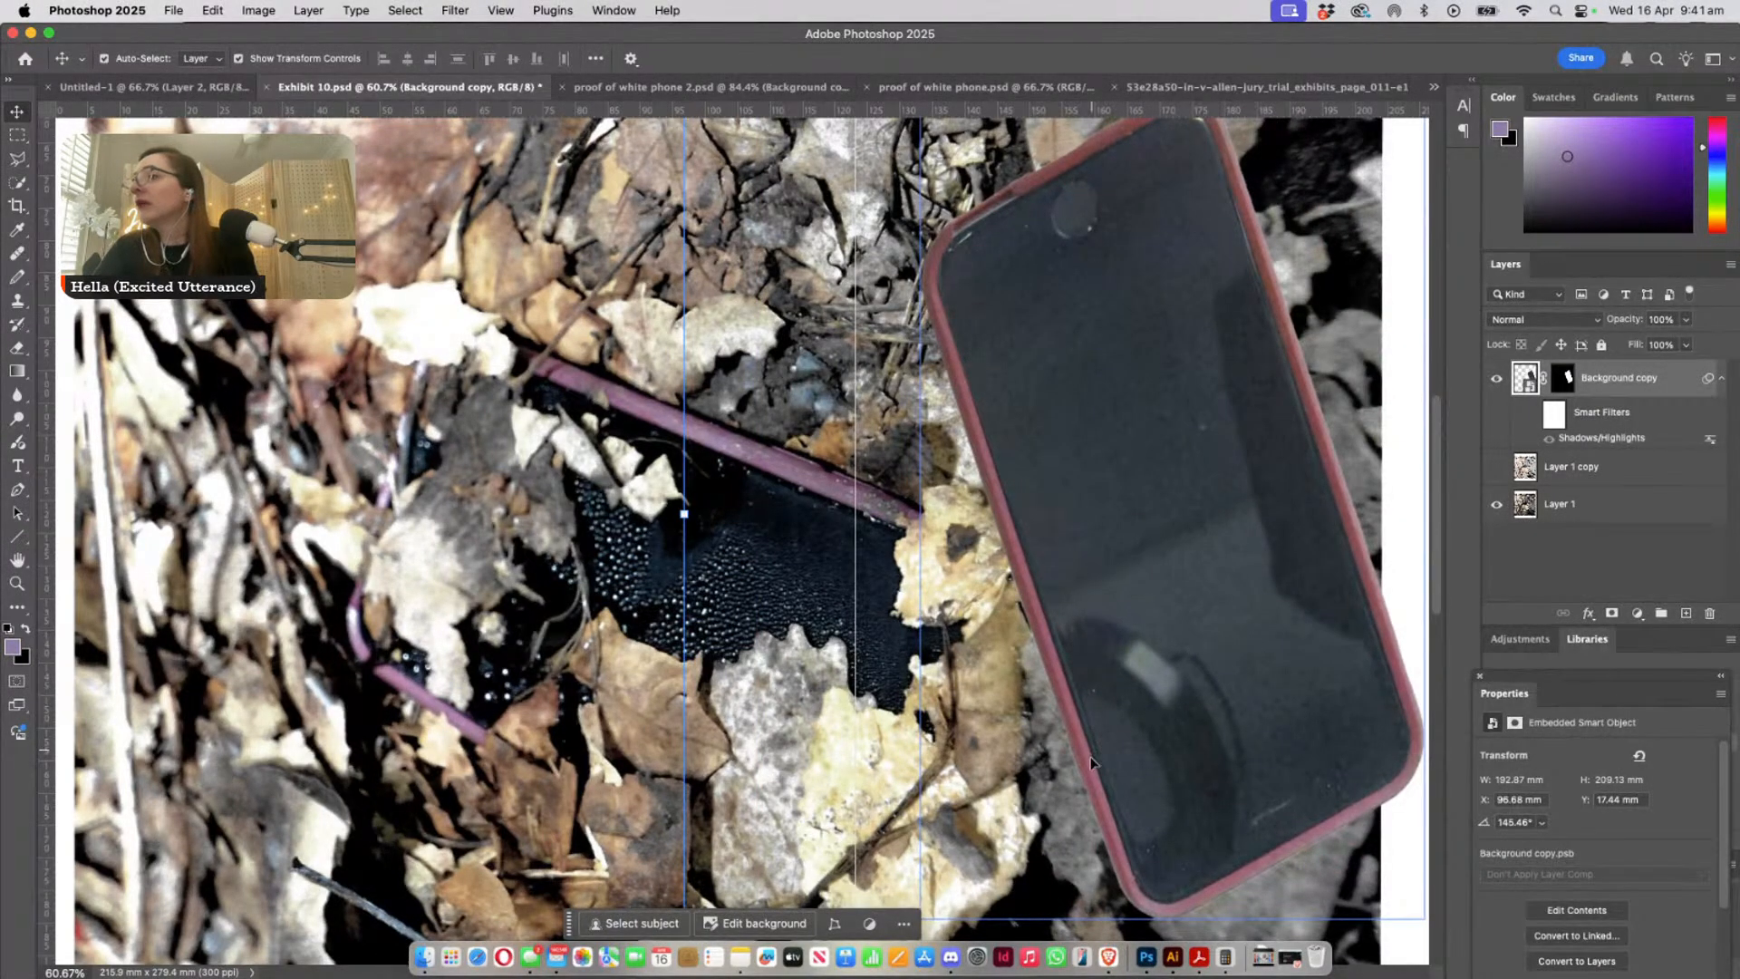
- Rotate the copied phone by about 139° and move it over the lower-left part of the leaf-covered phone in Exhibit 10
left_click(1086, 809)
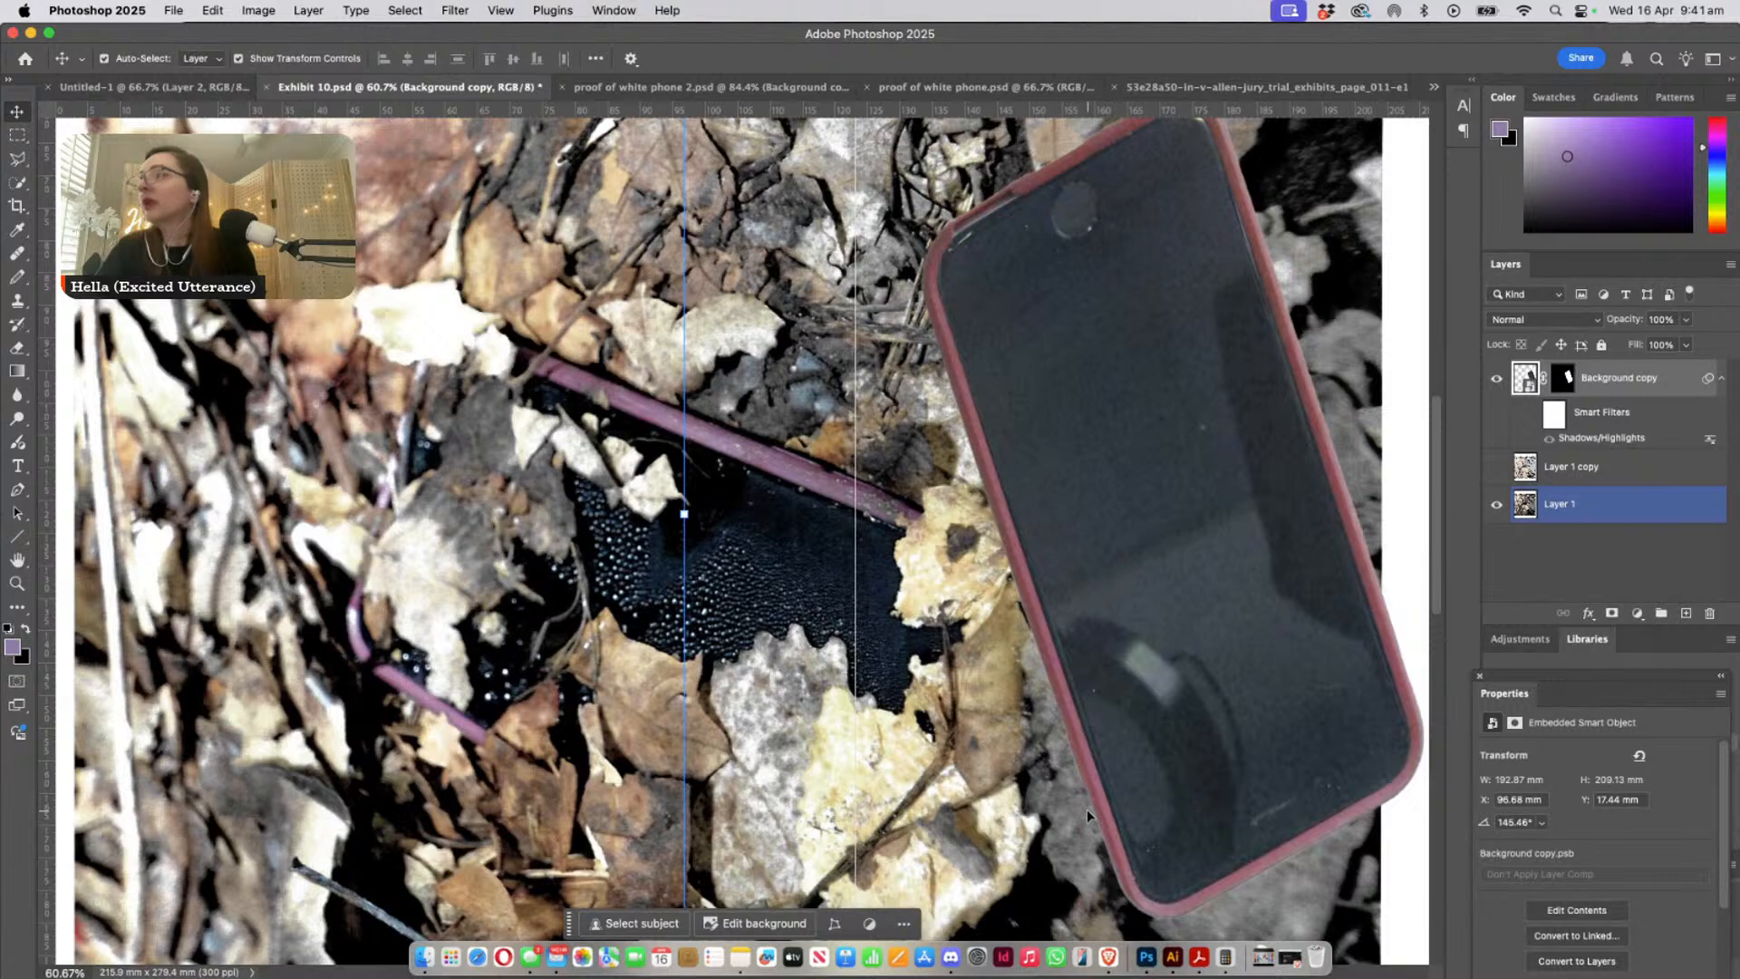
left_click(1135, 808)
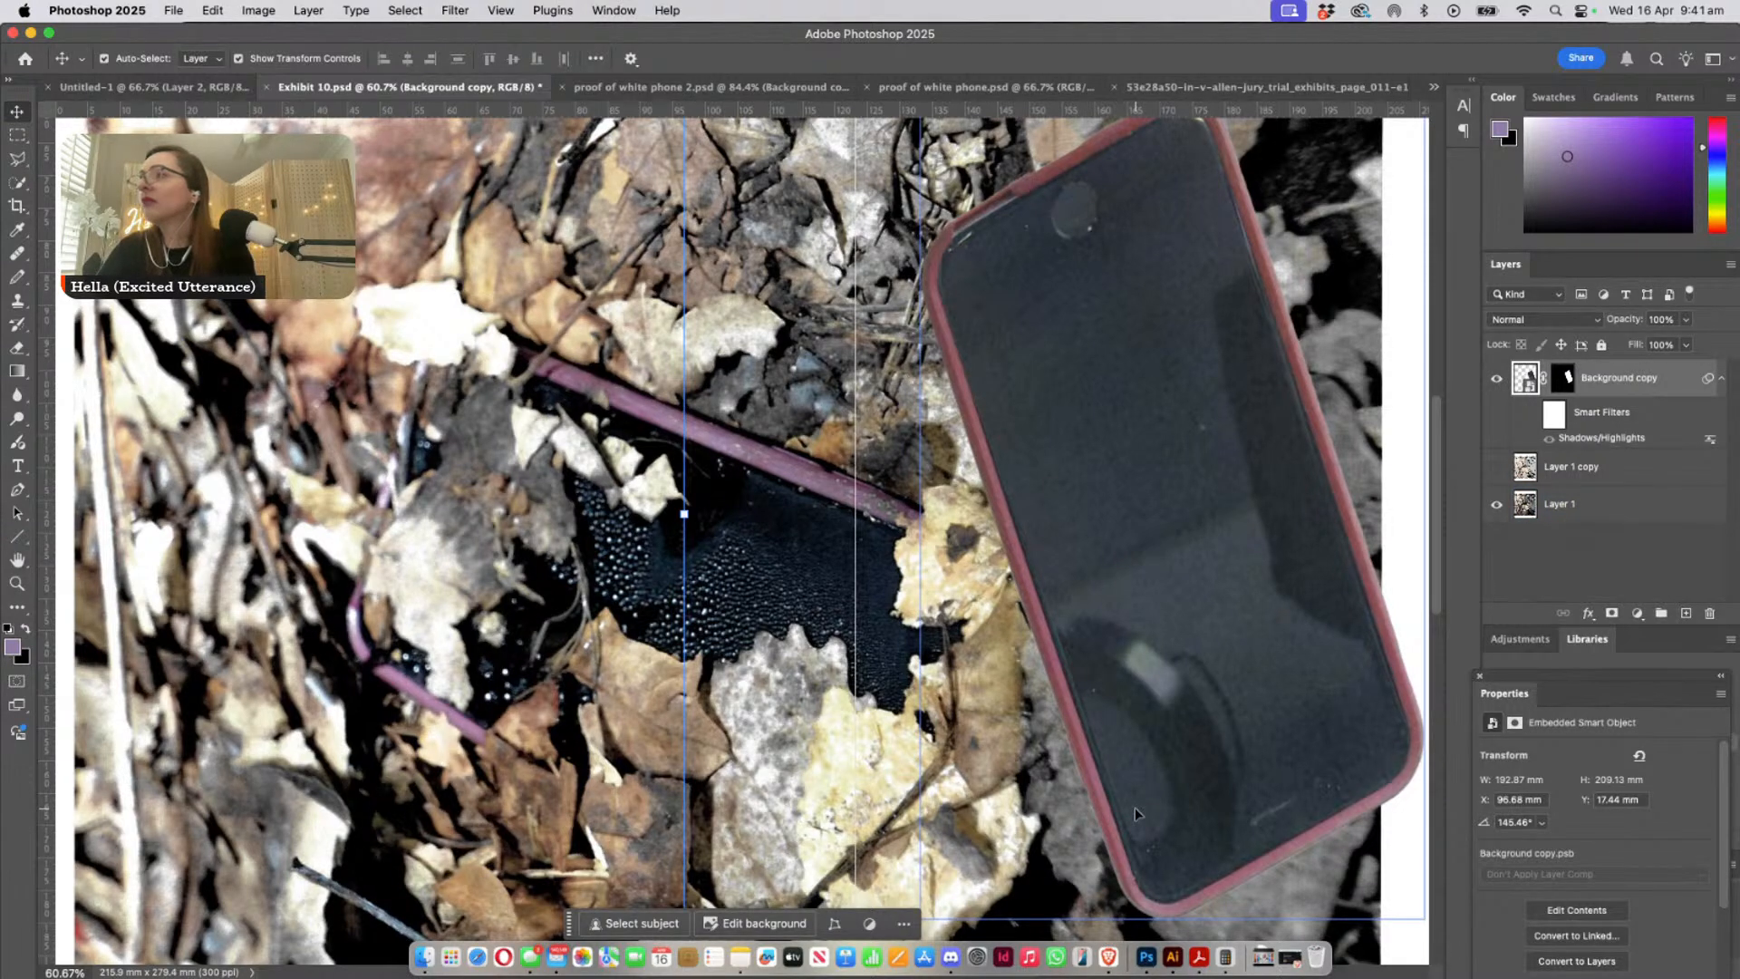
left_click(1135, 807)
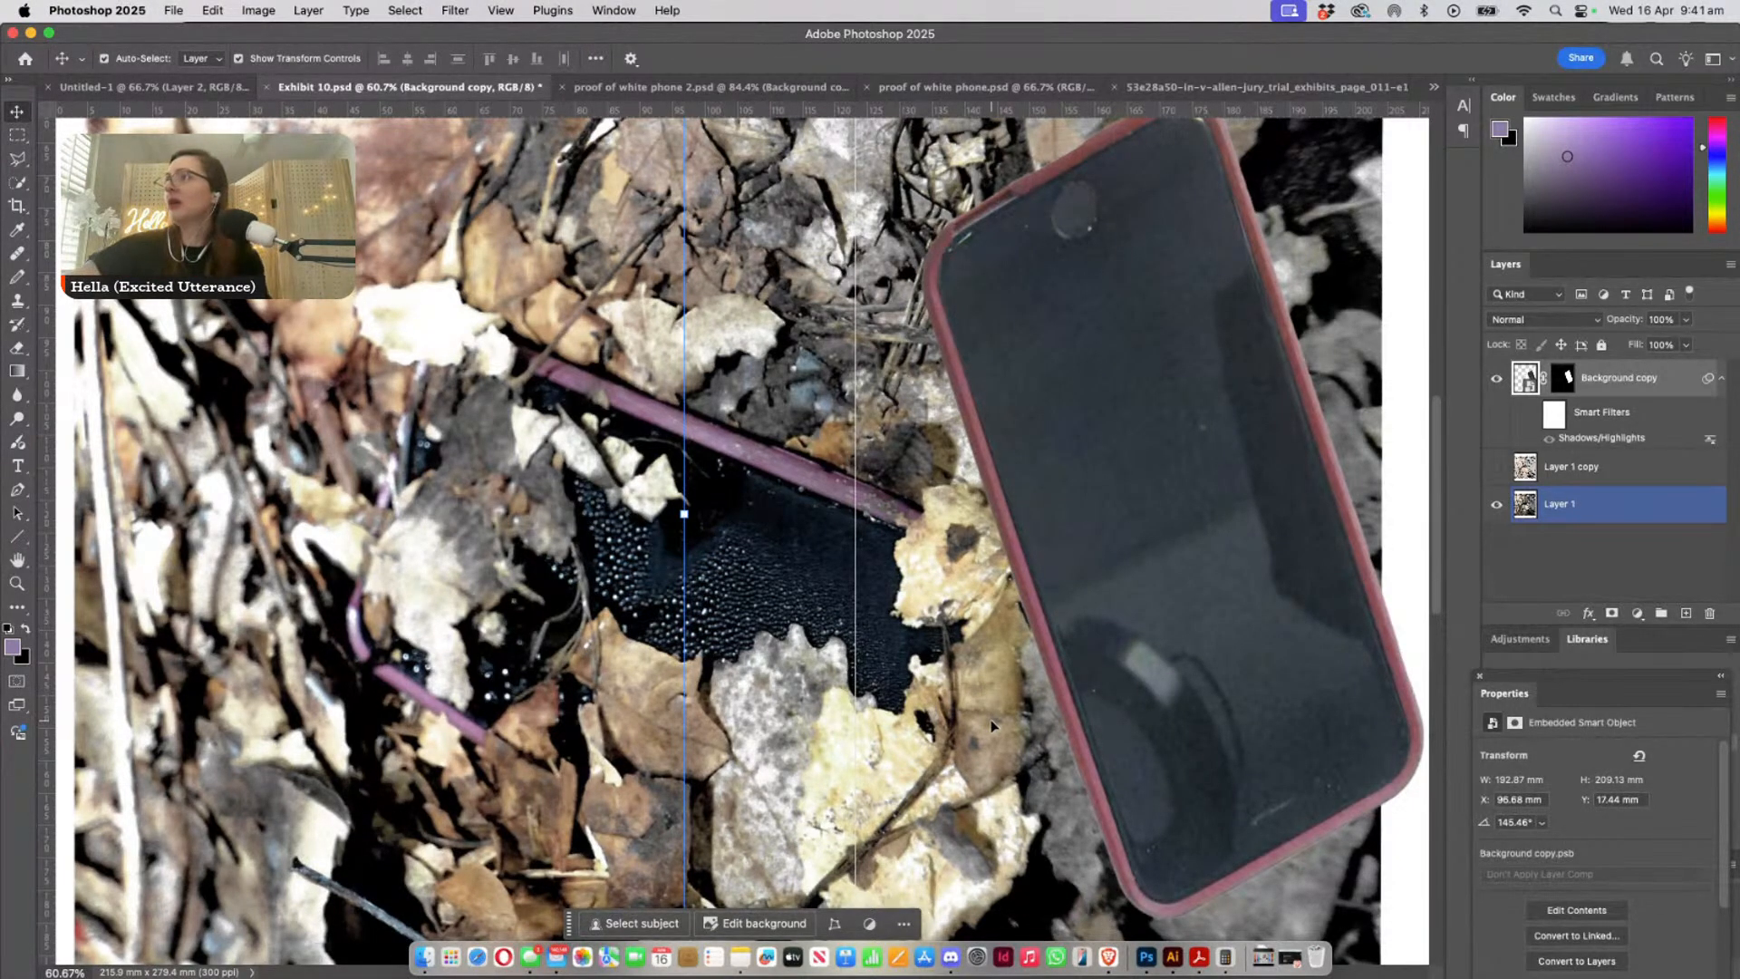
left_click(17, 583)
left_click(905, 531)
left_click_drag(904, 531, 841, 598)
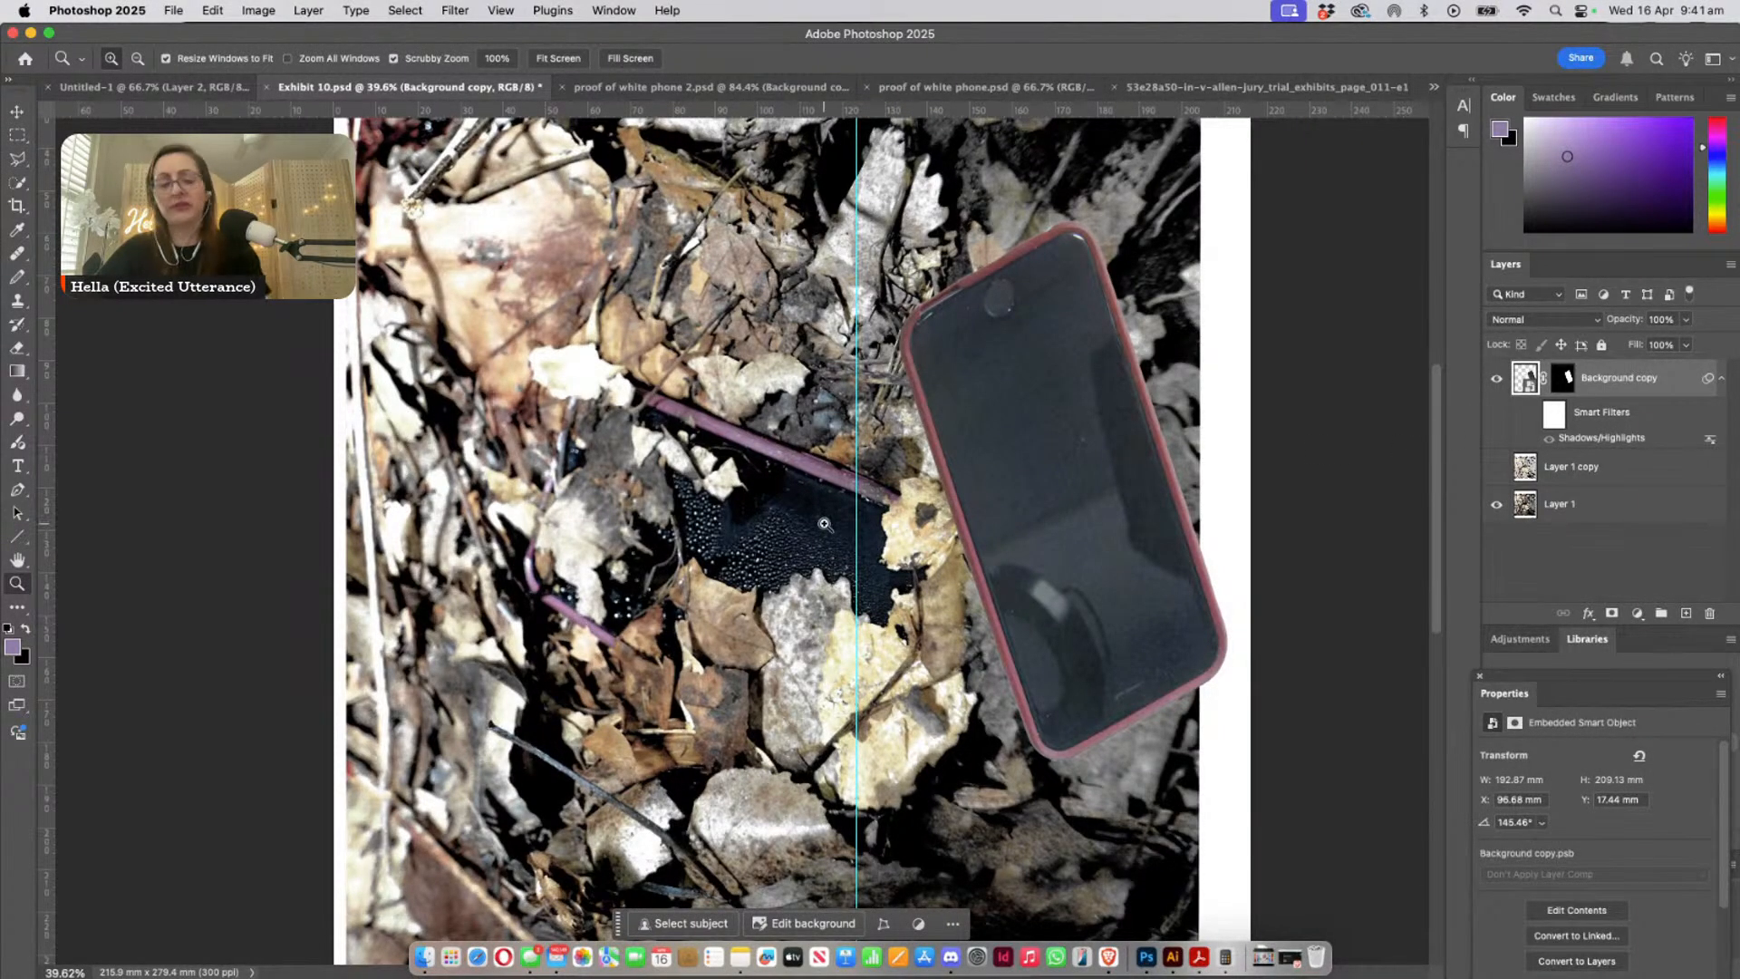
key("ctrl+t")
left_click_drag(1087, 597, 861, 539)
left_click_drag(1368, 911, 519, 412)
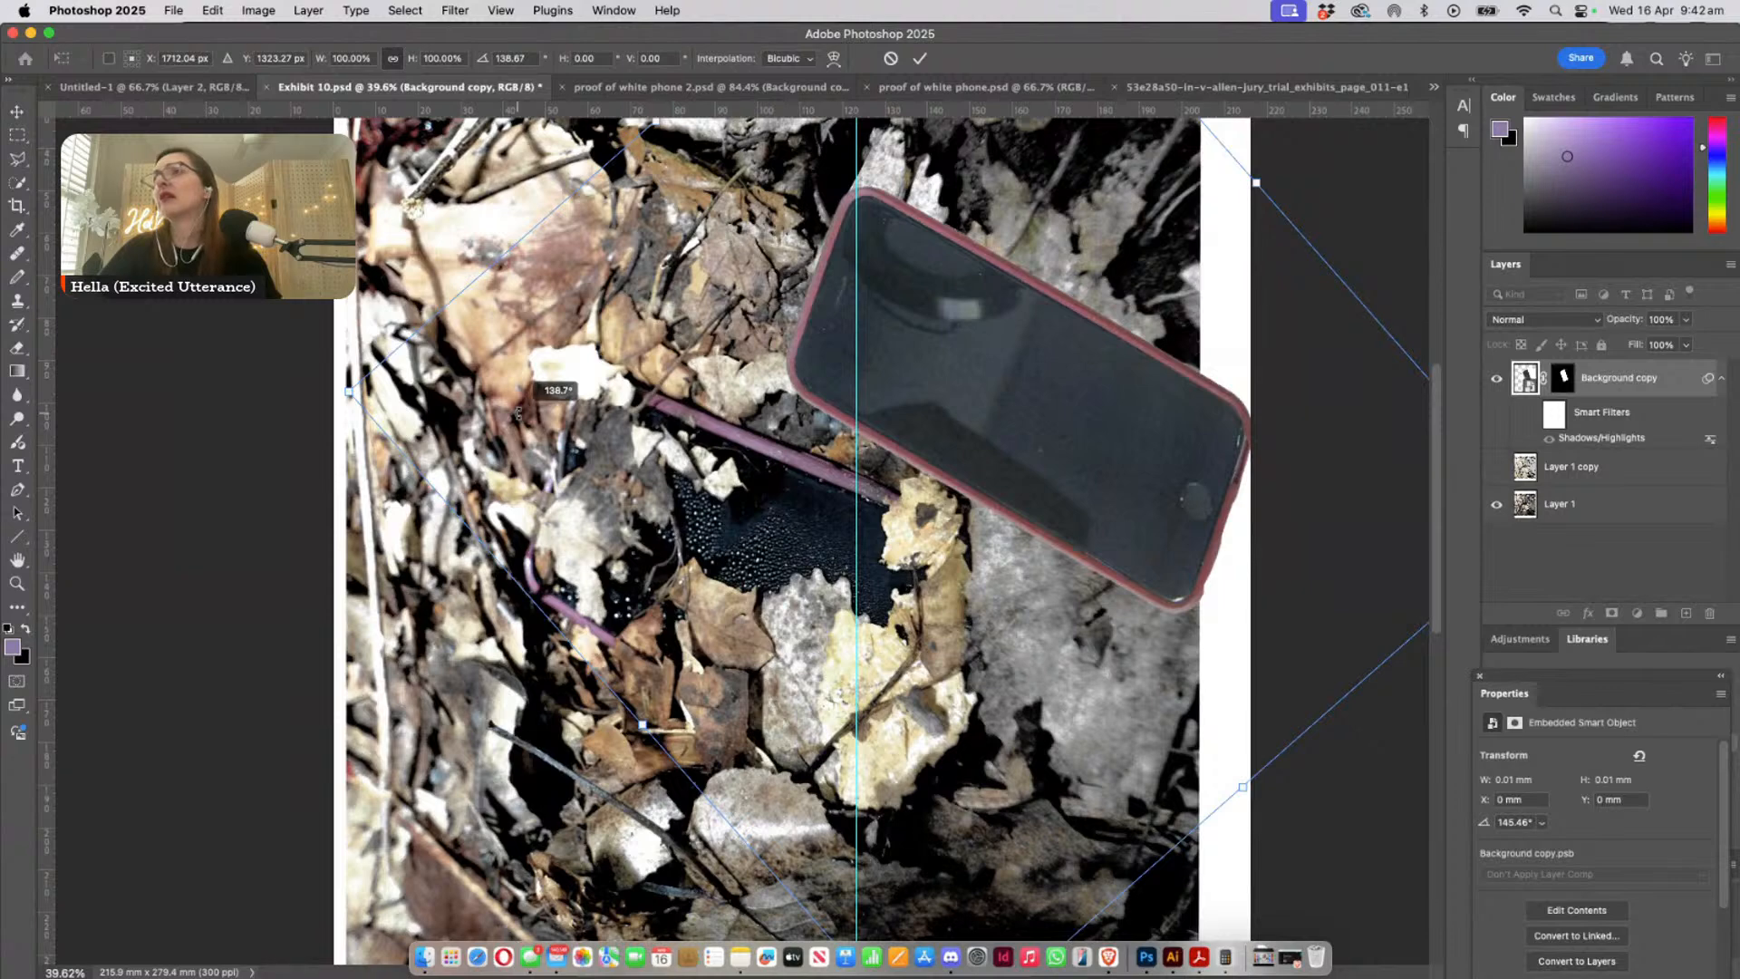
left_click_drag(1096, 364, 687, 609)
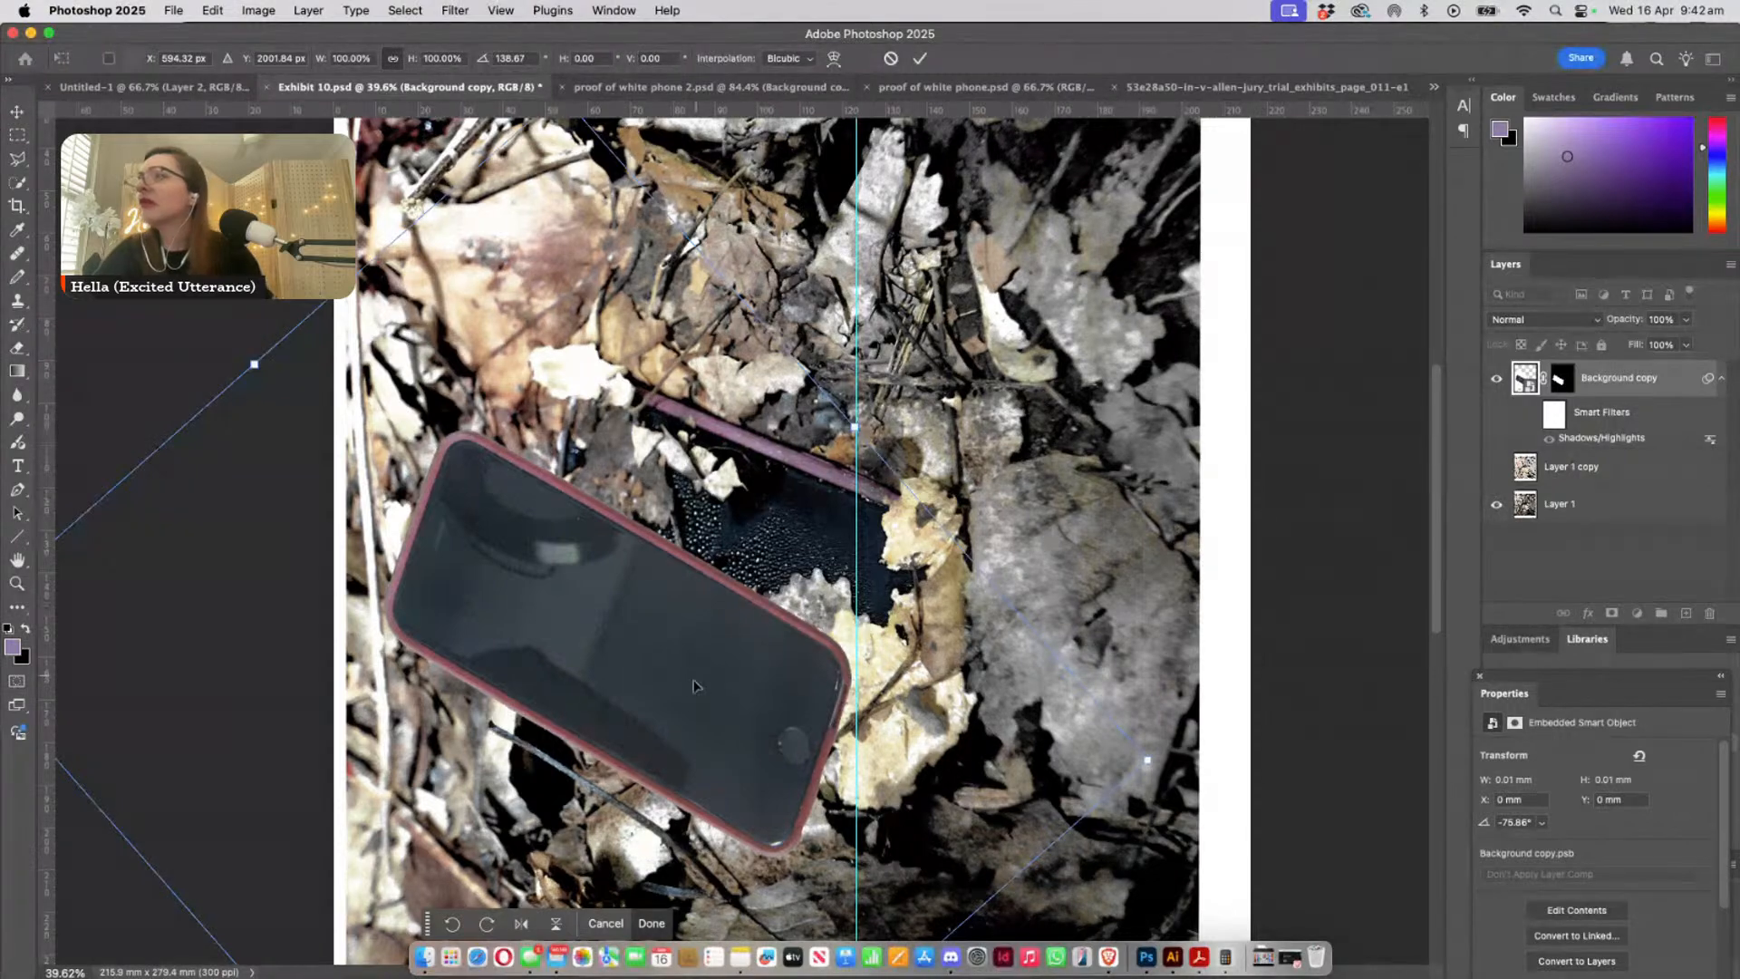
- Turn the copied phone to a rotation of -42.47°, home button at the left, and place it above and right of the leaf-covered phone
left_click_drag(675, 711, 947, 442)
left_click_drag(1335, 705, 561, 312)
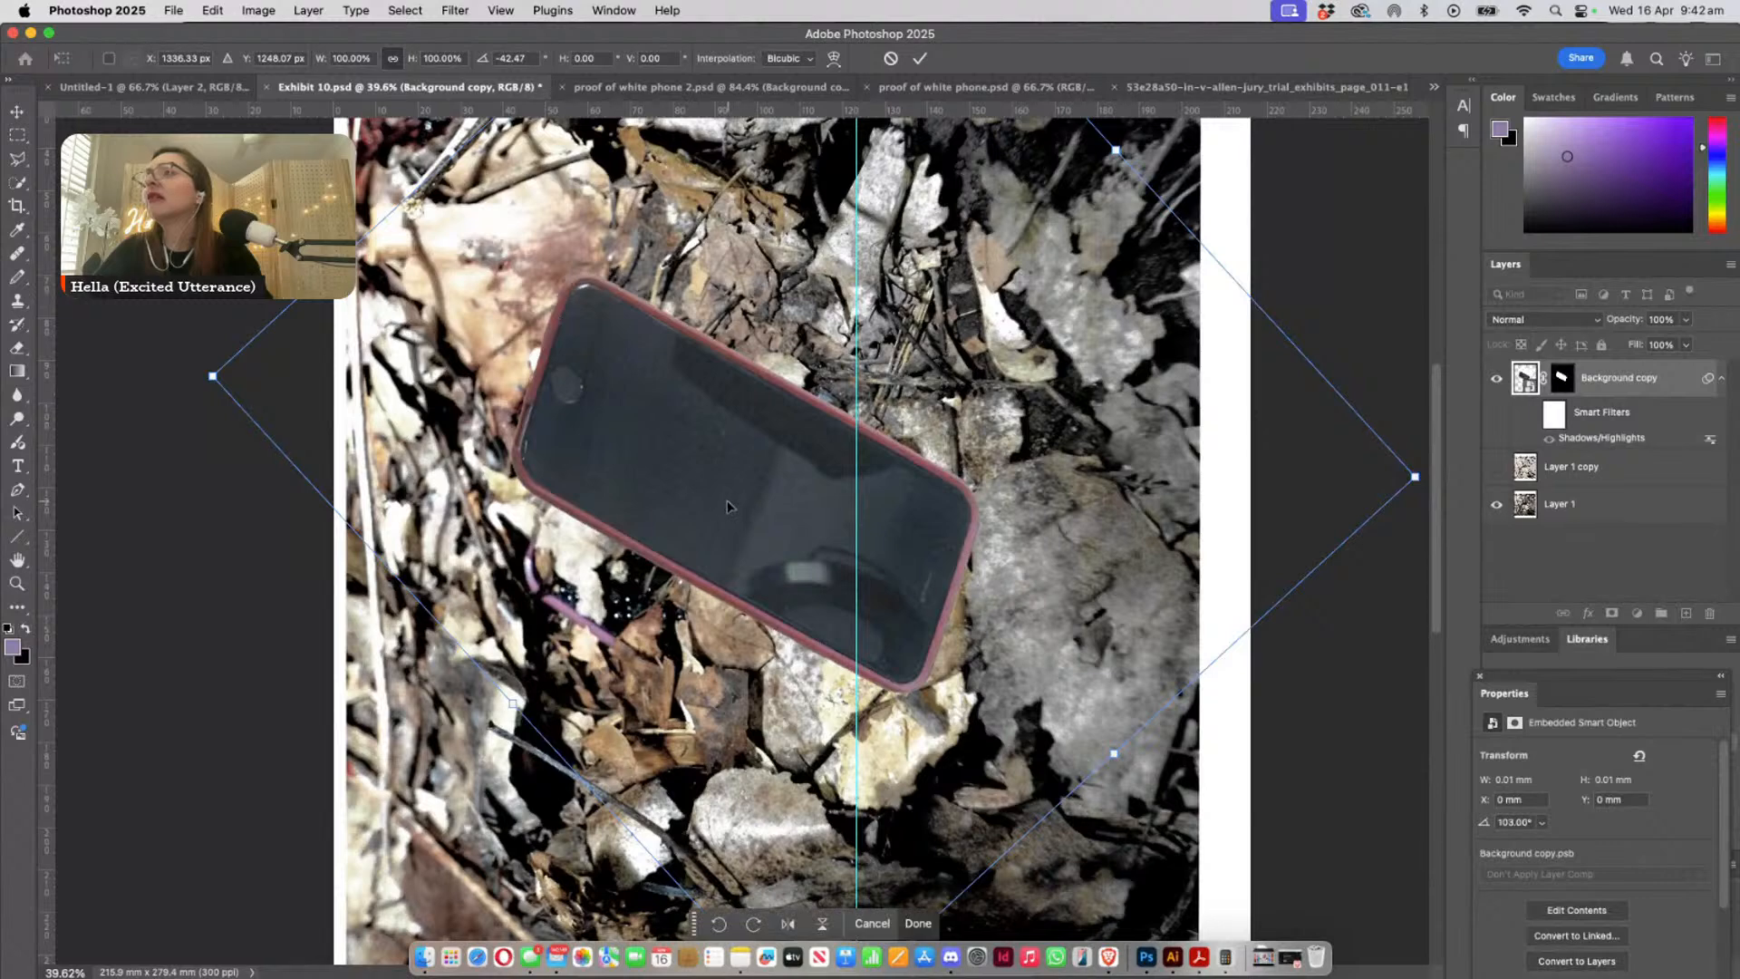
left_click_drag(735, 503, 964, 413)
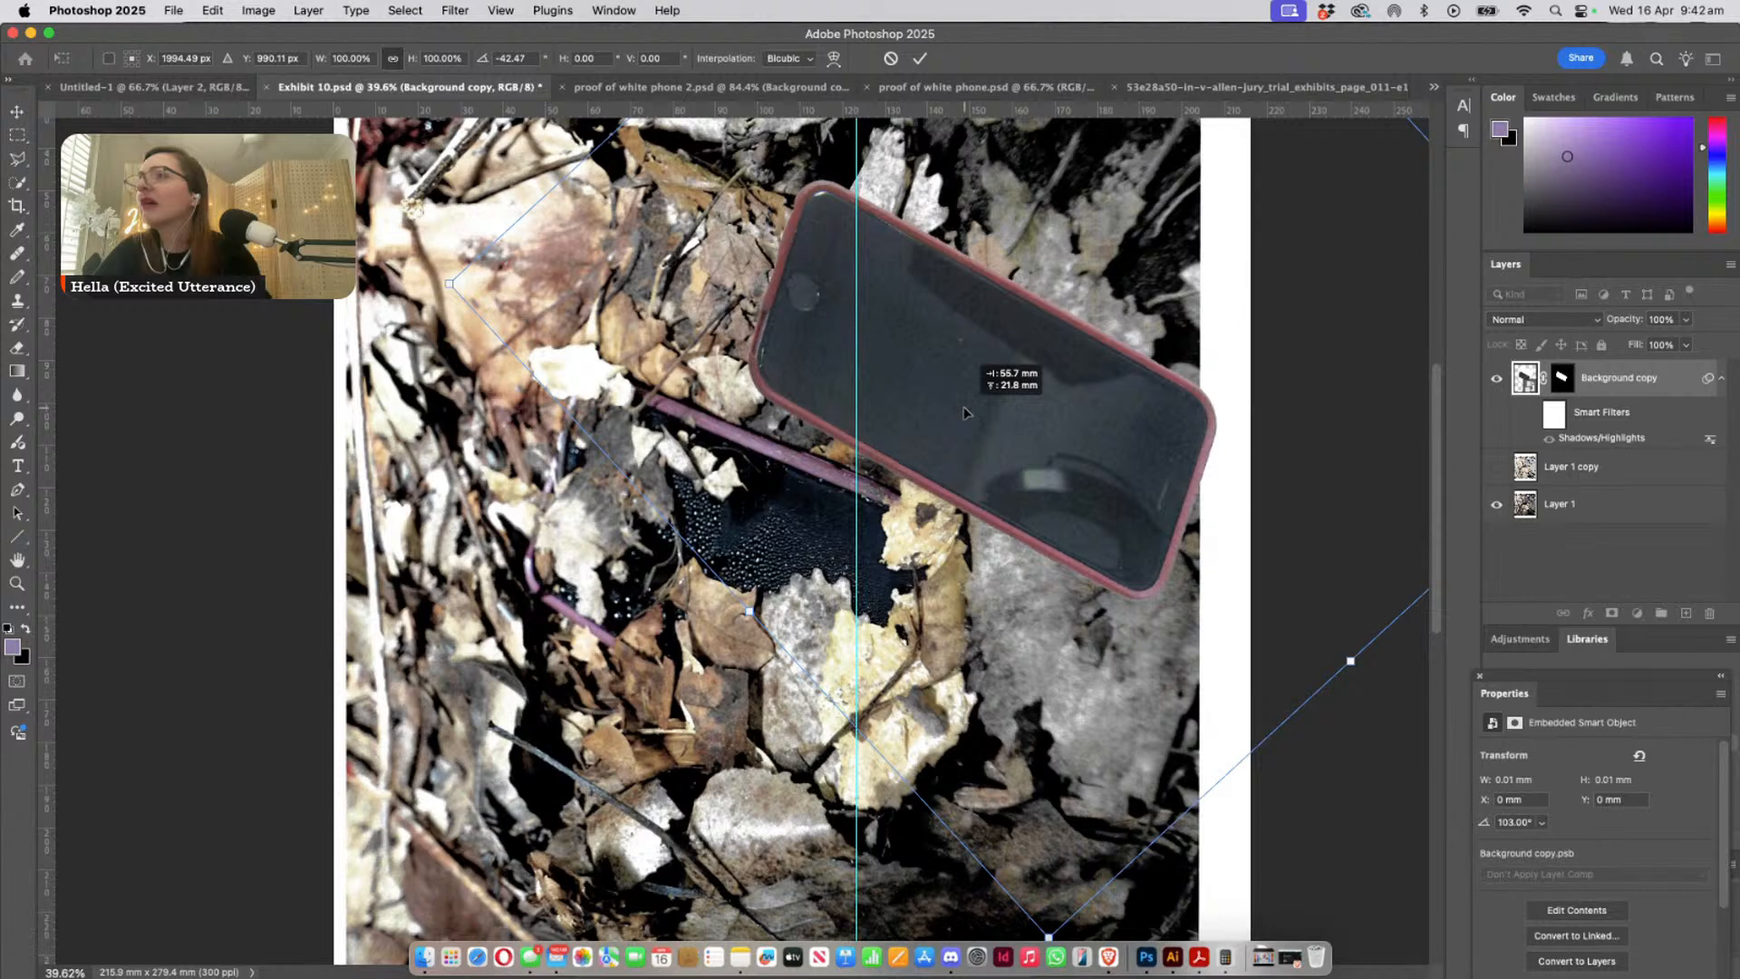
left_click_drag(964, 413, 964, 413)
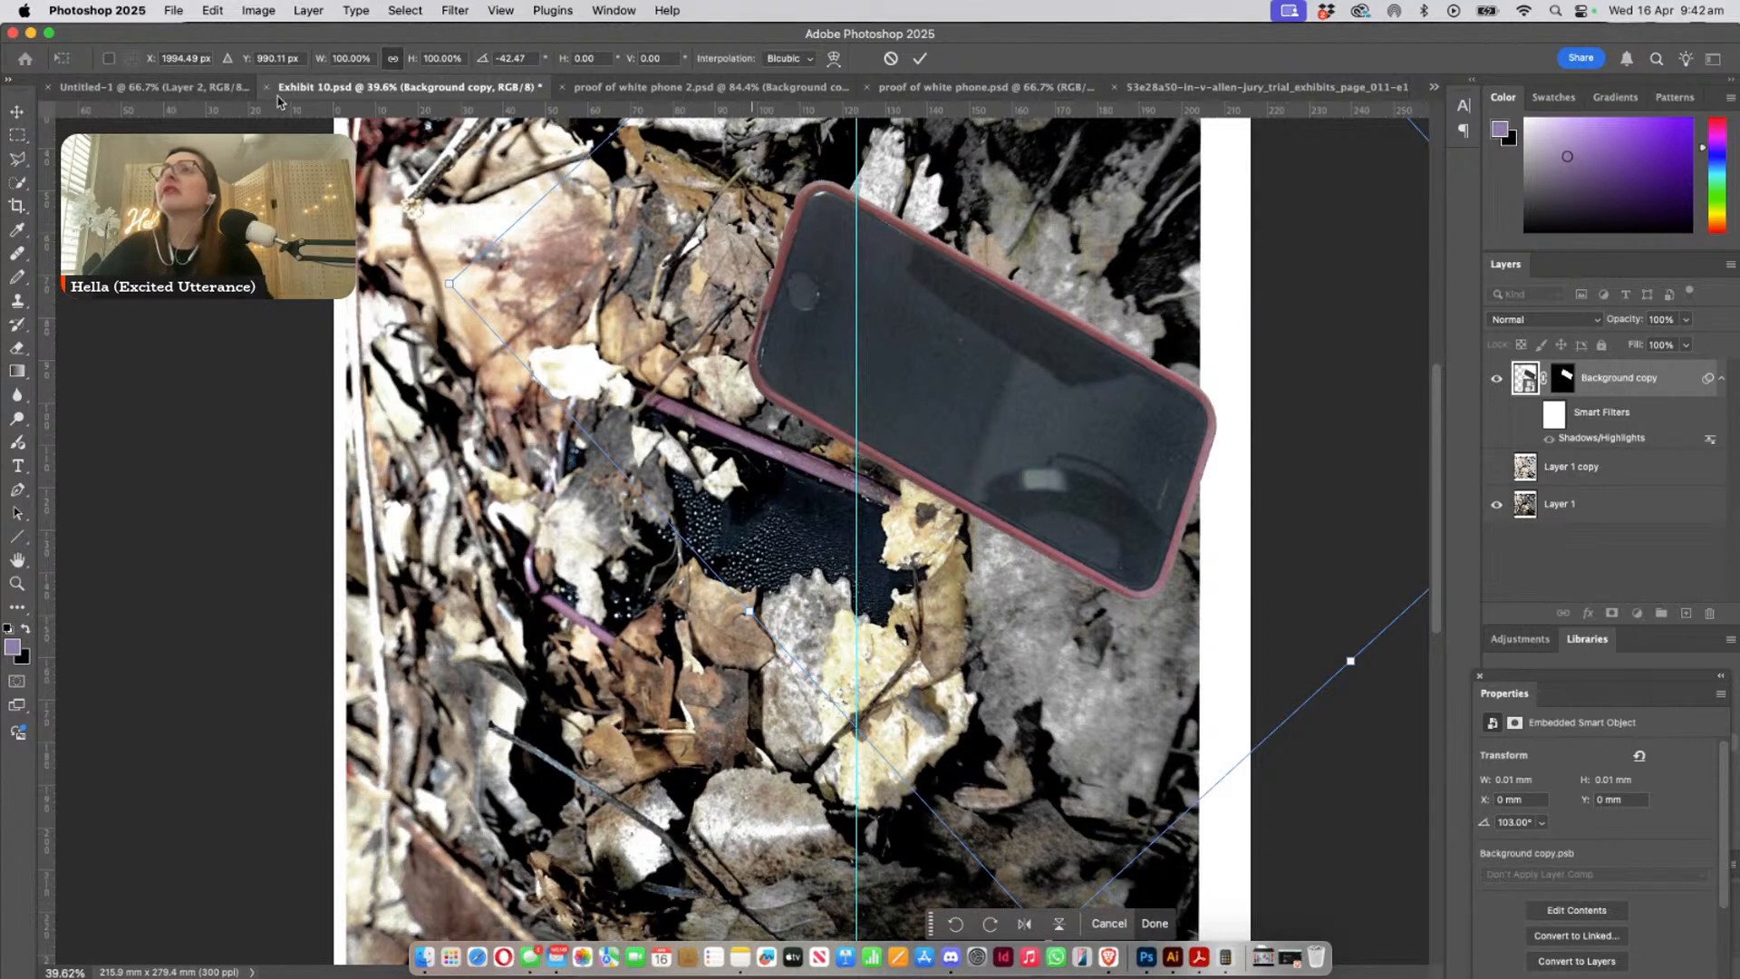
left_click(625, 10)
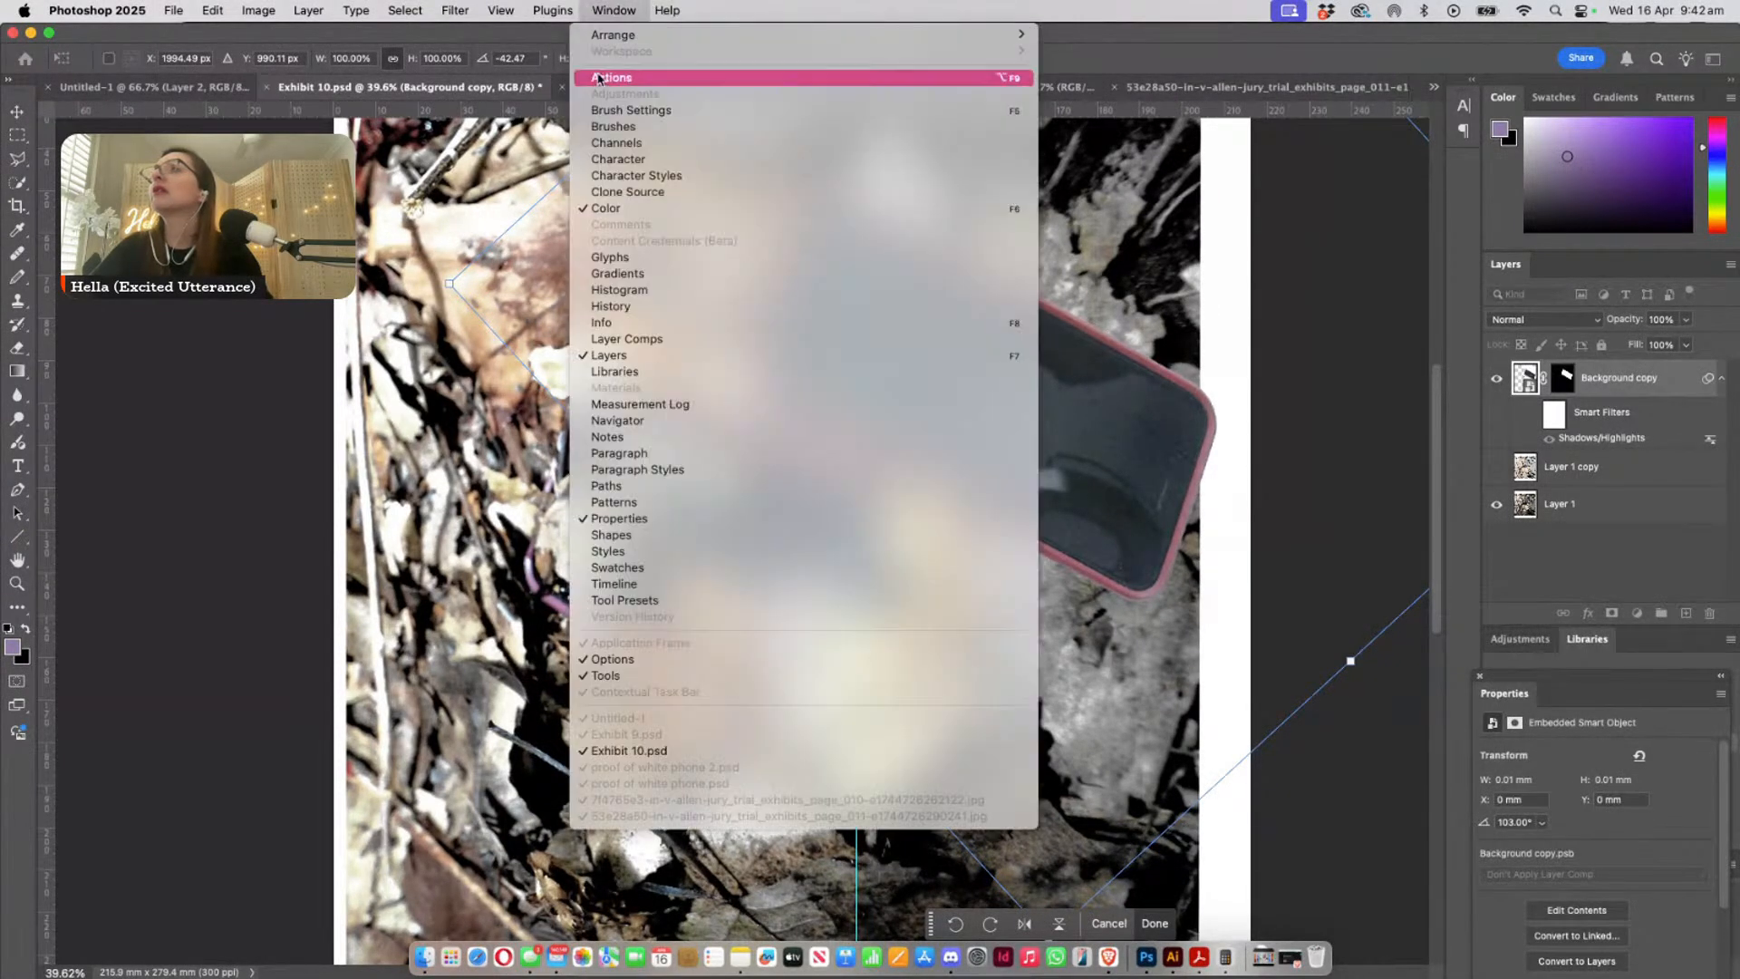
left_click(2, 772)
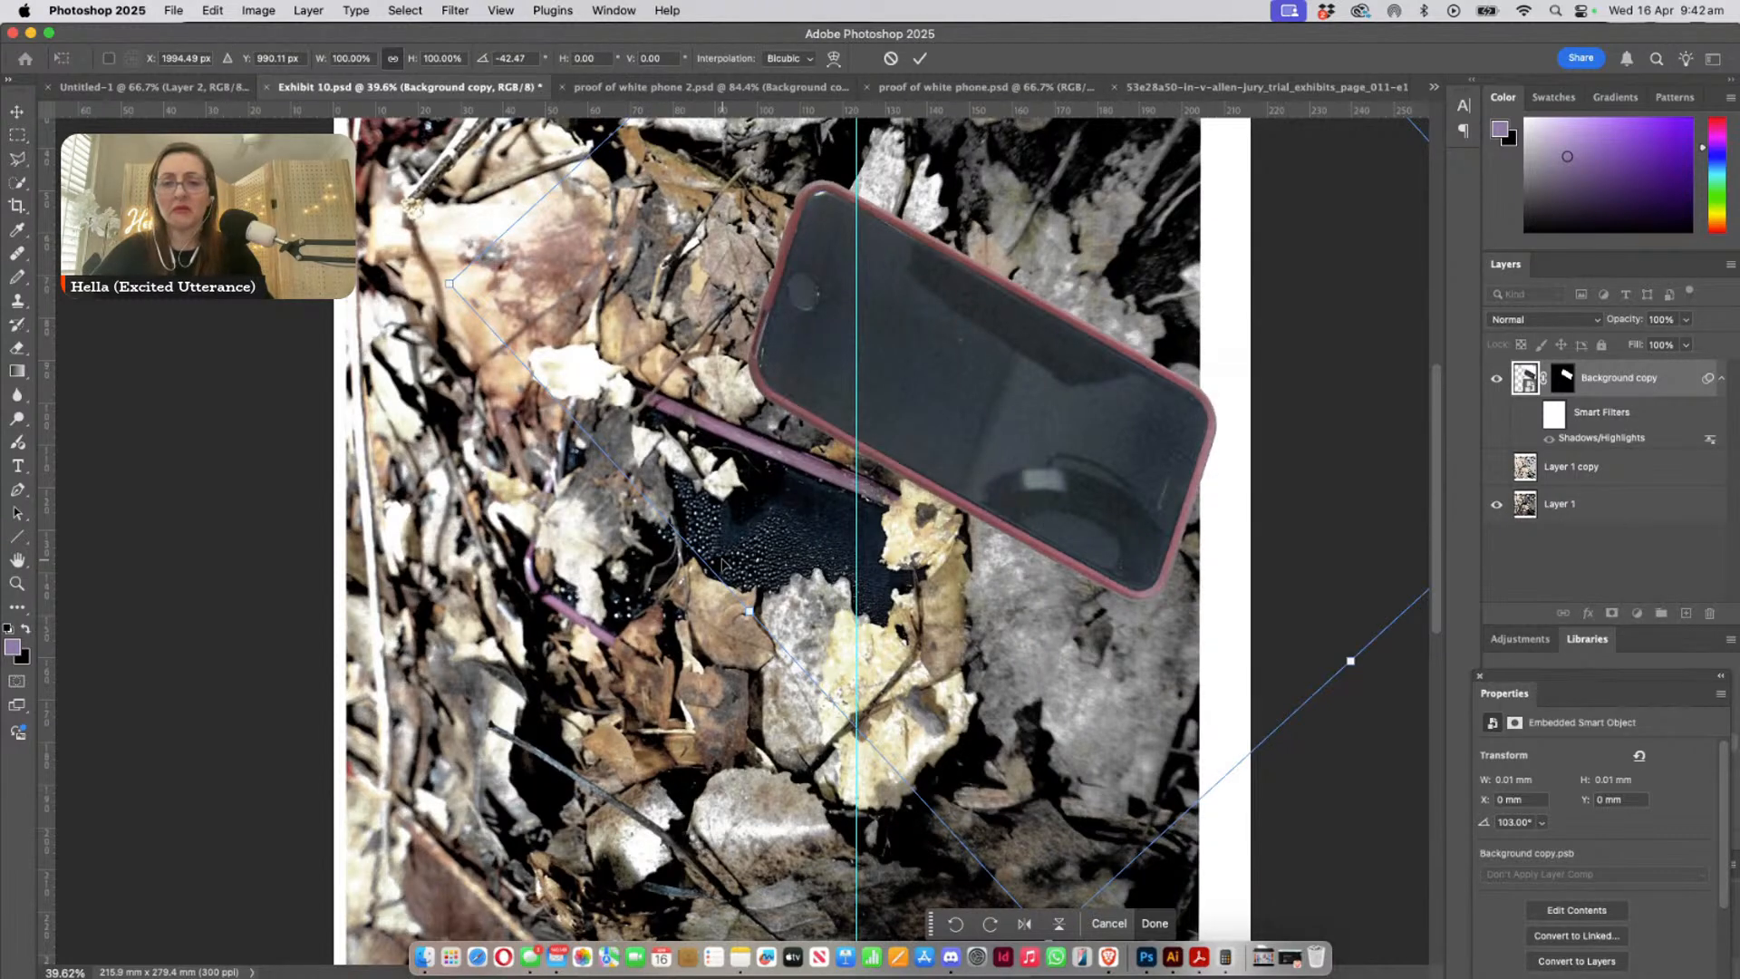
key("Escape")
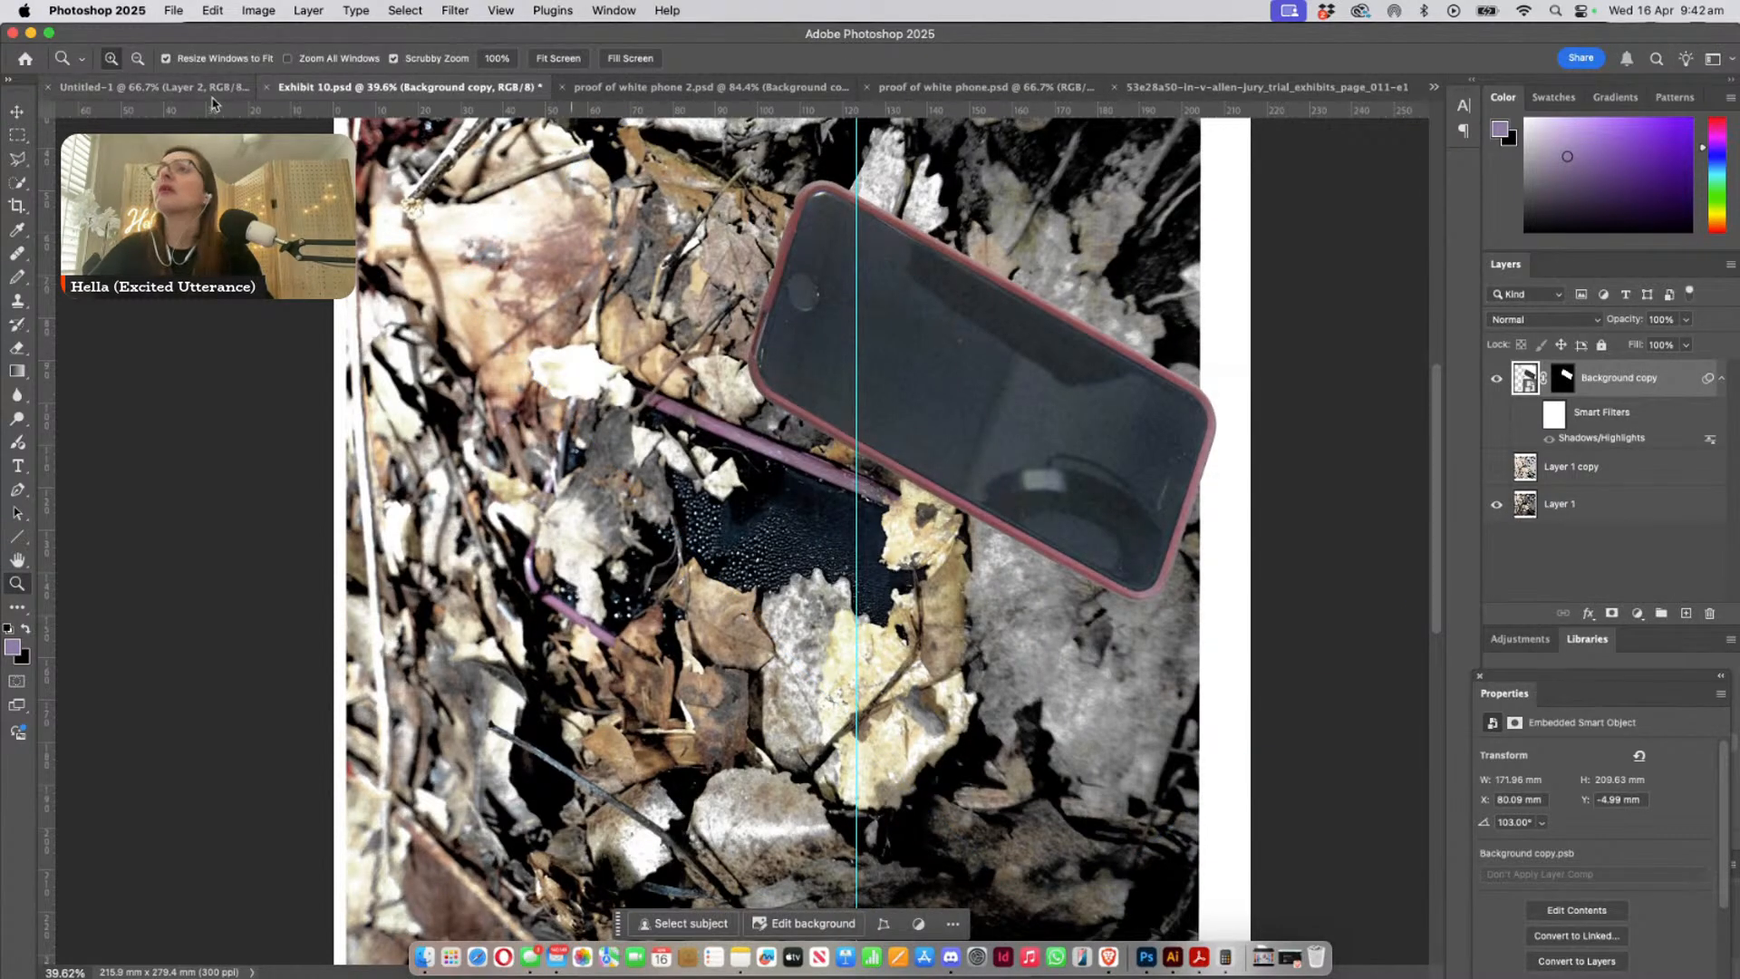
- Bring the Exhibit 9 document forward to compare its phone placement, and return to Exhibit 10
left_click(552, 10)
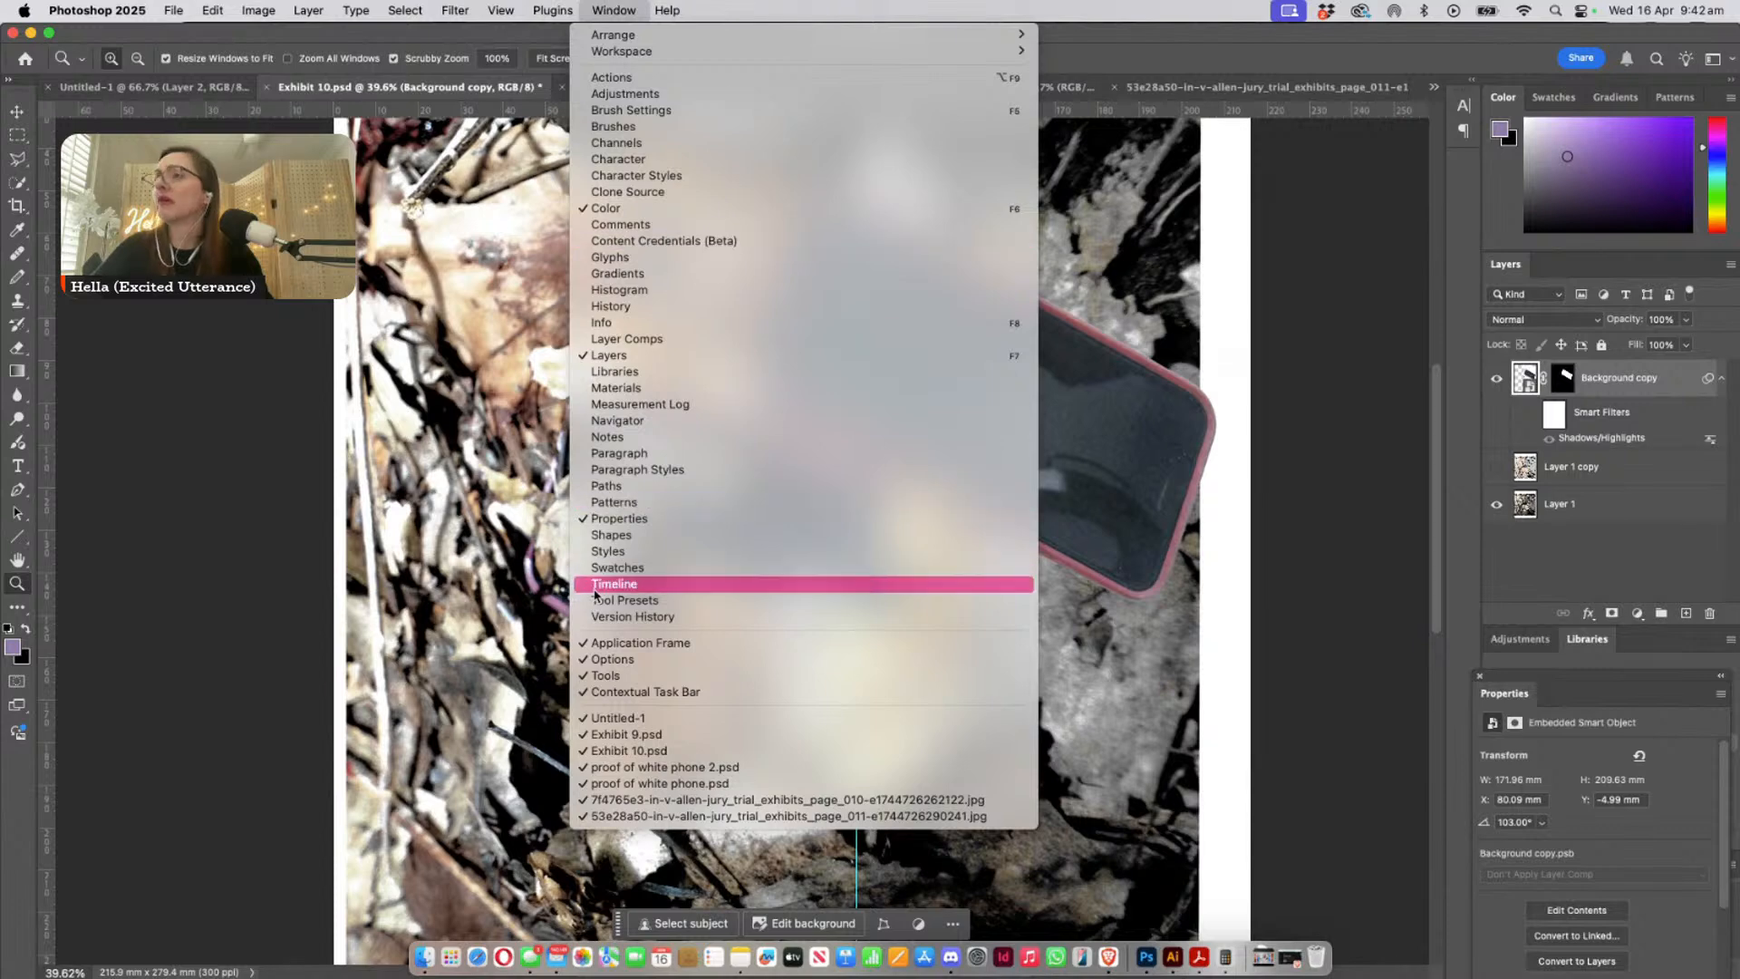
left_click(188, 712)
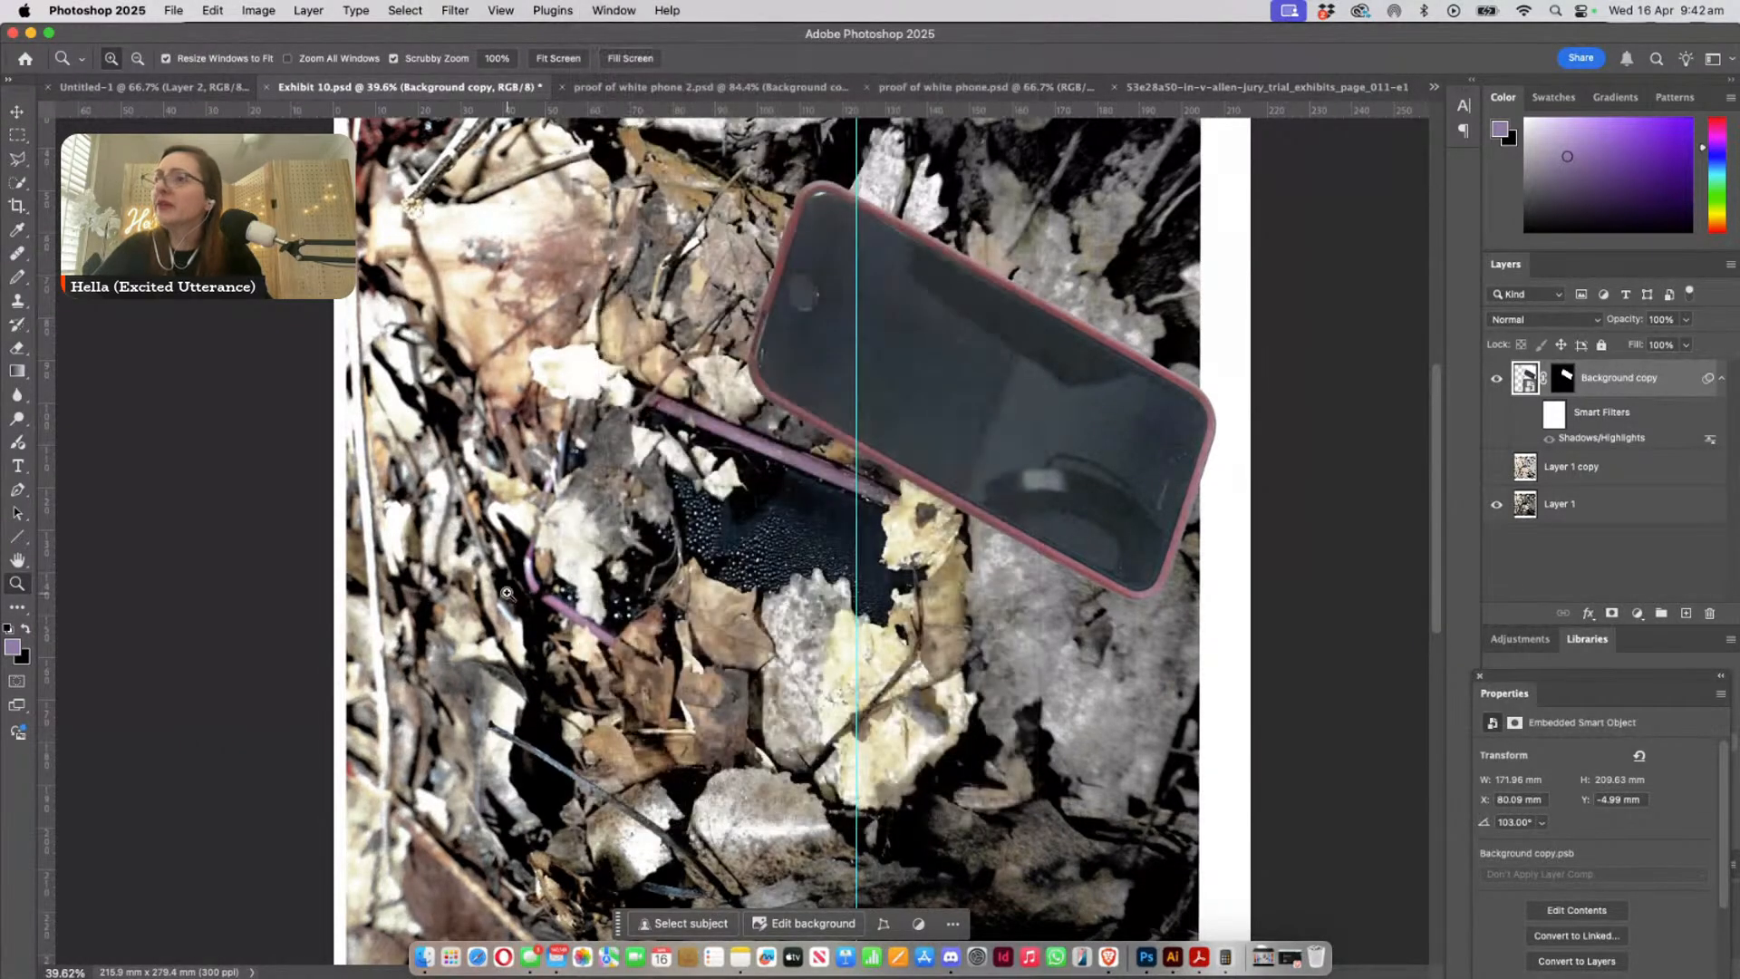
left_click(548, 594)
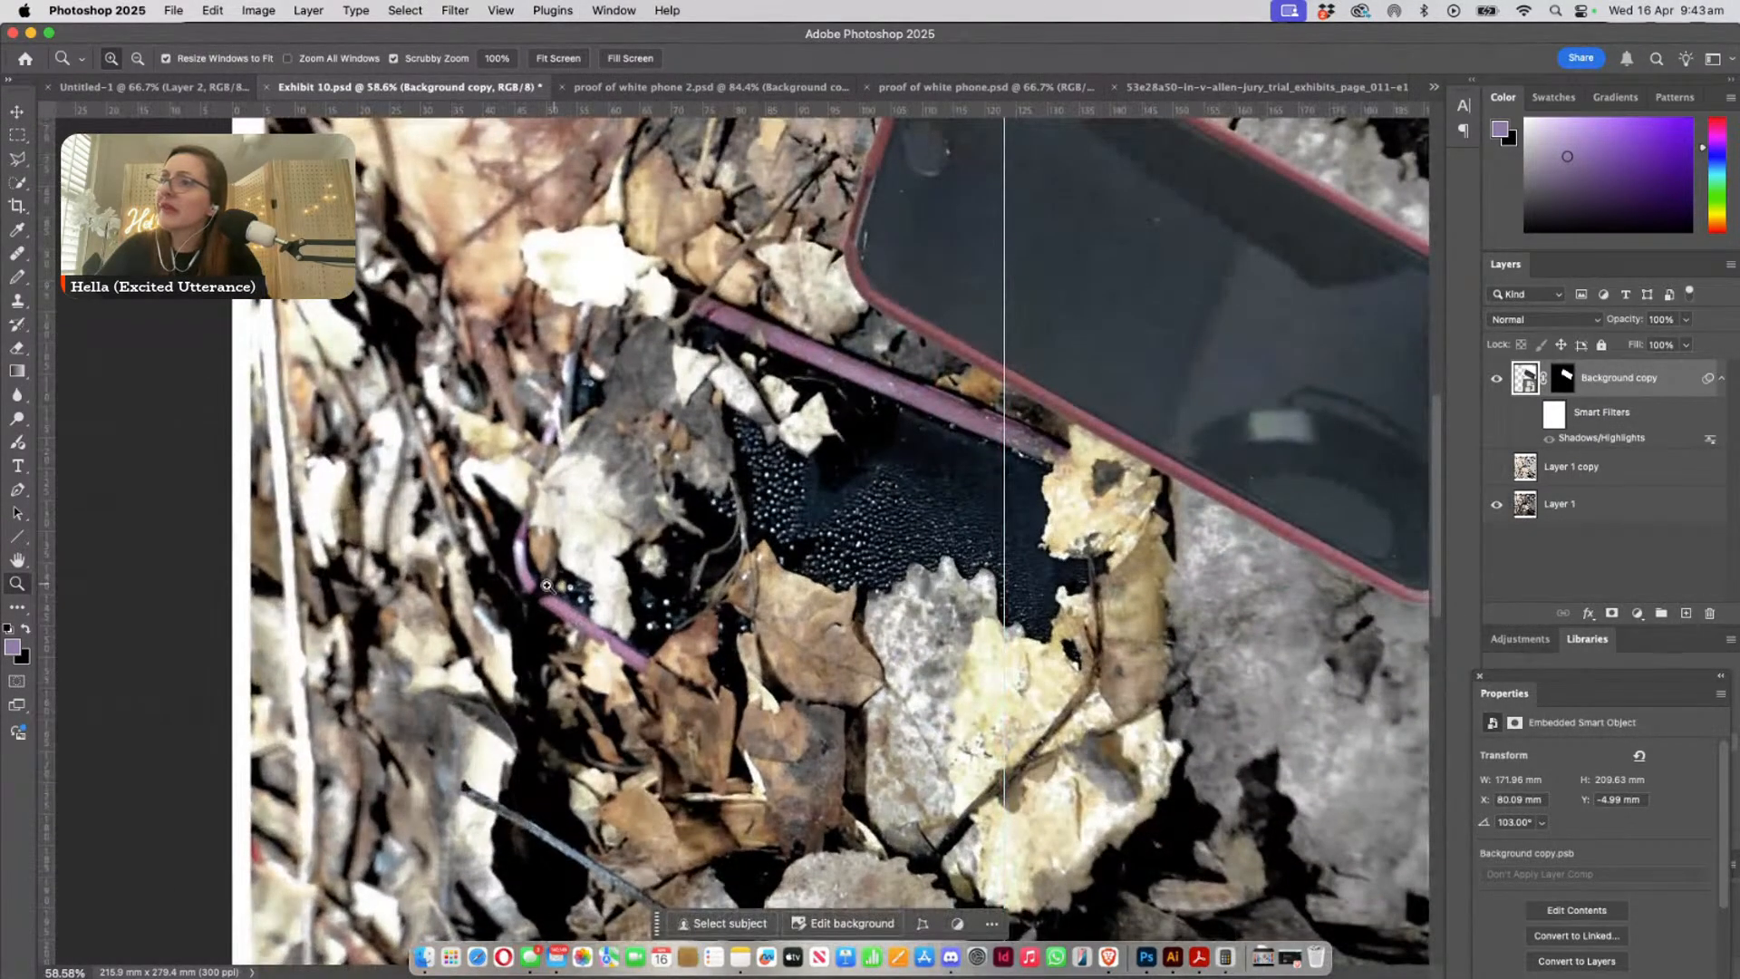
left_click(613, 10)
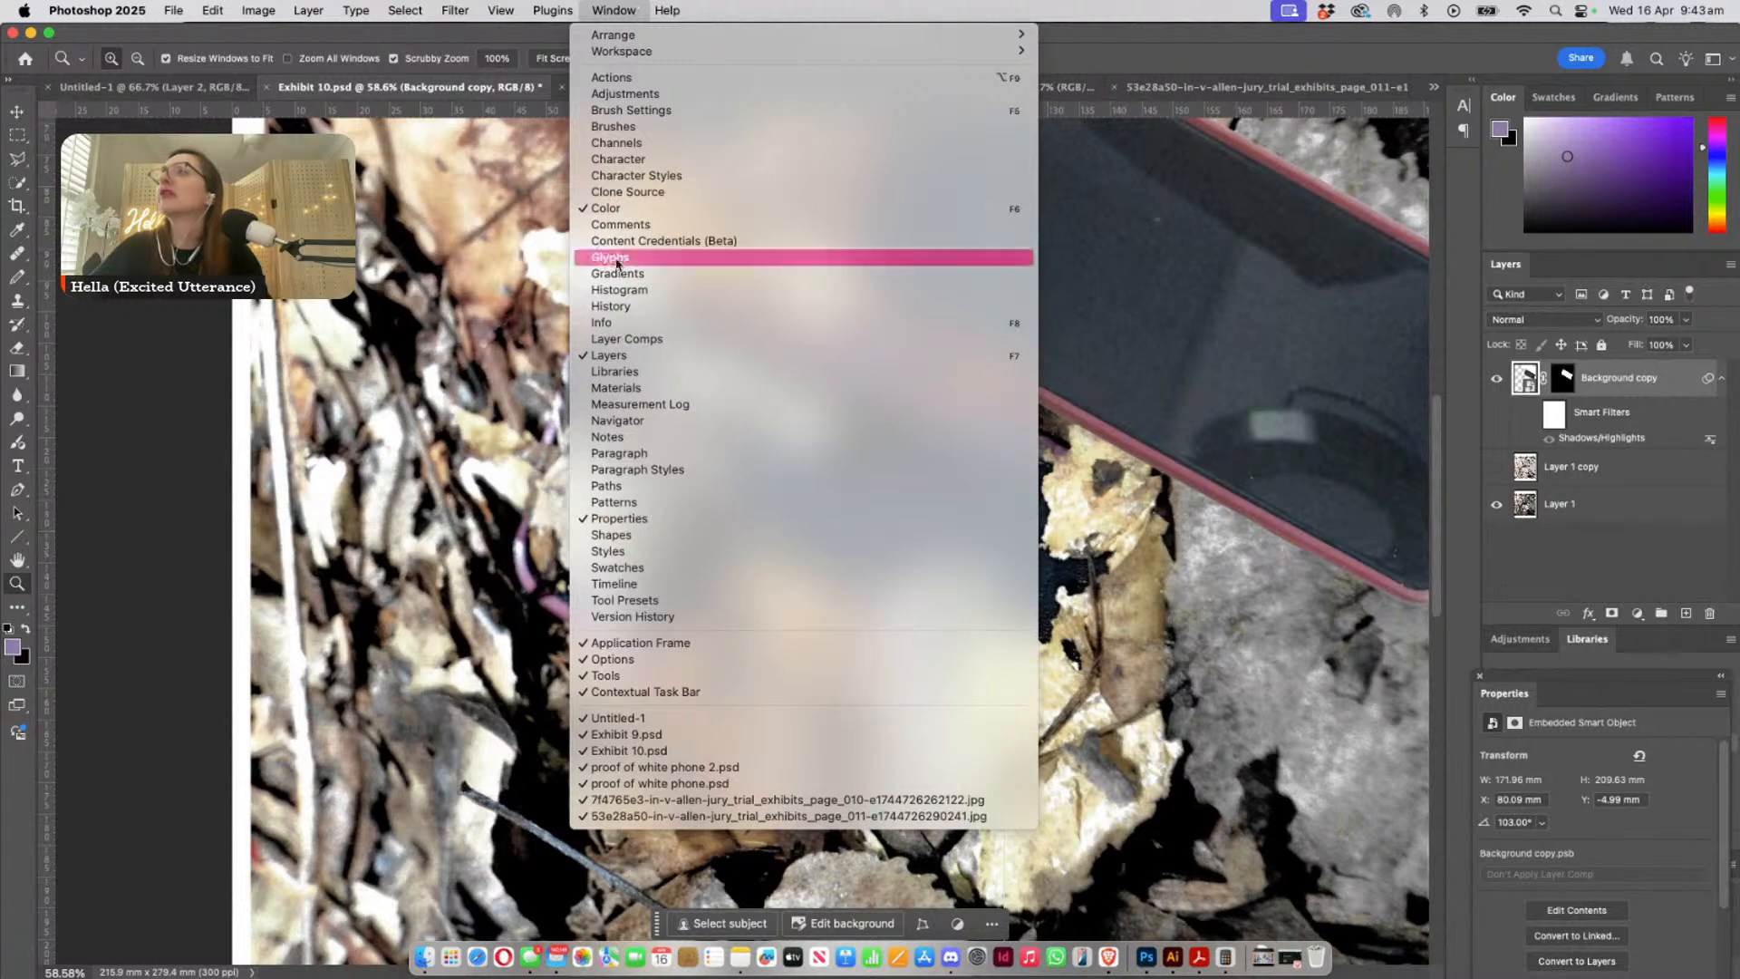
left_click(621, 736)
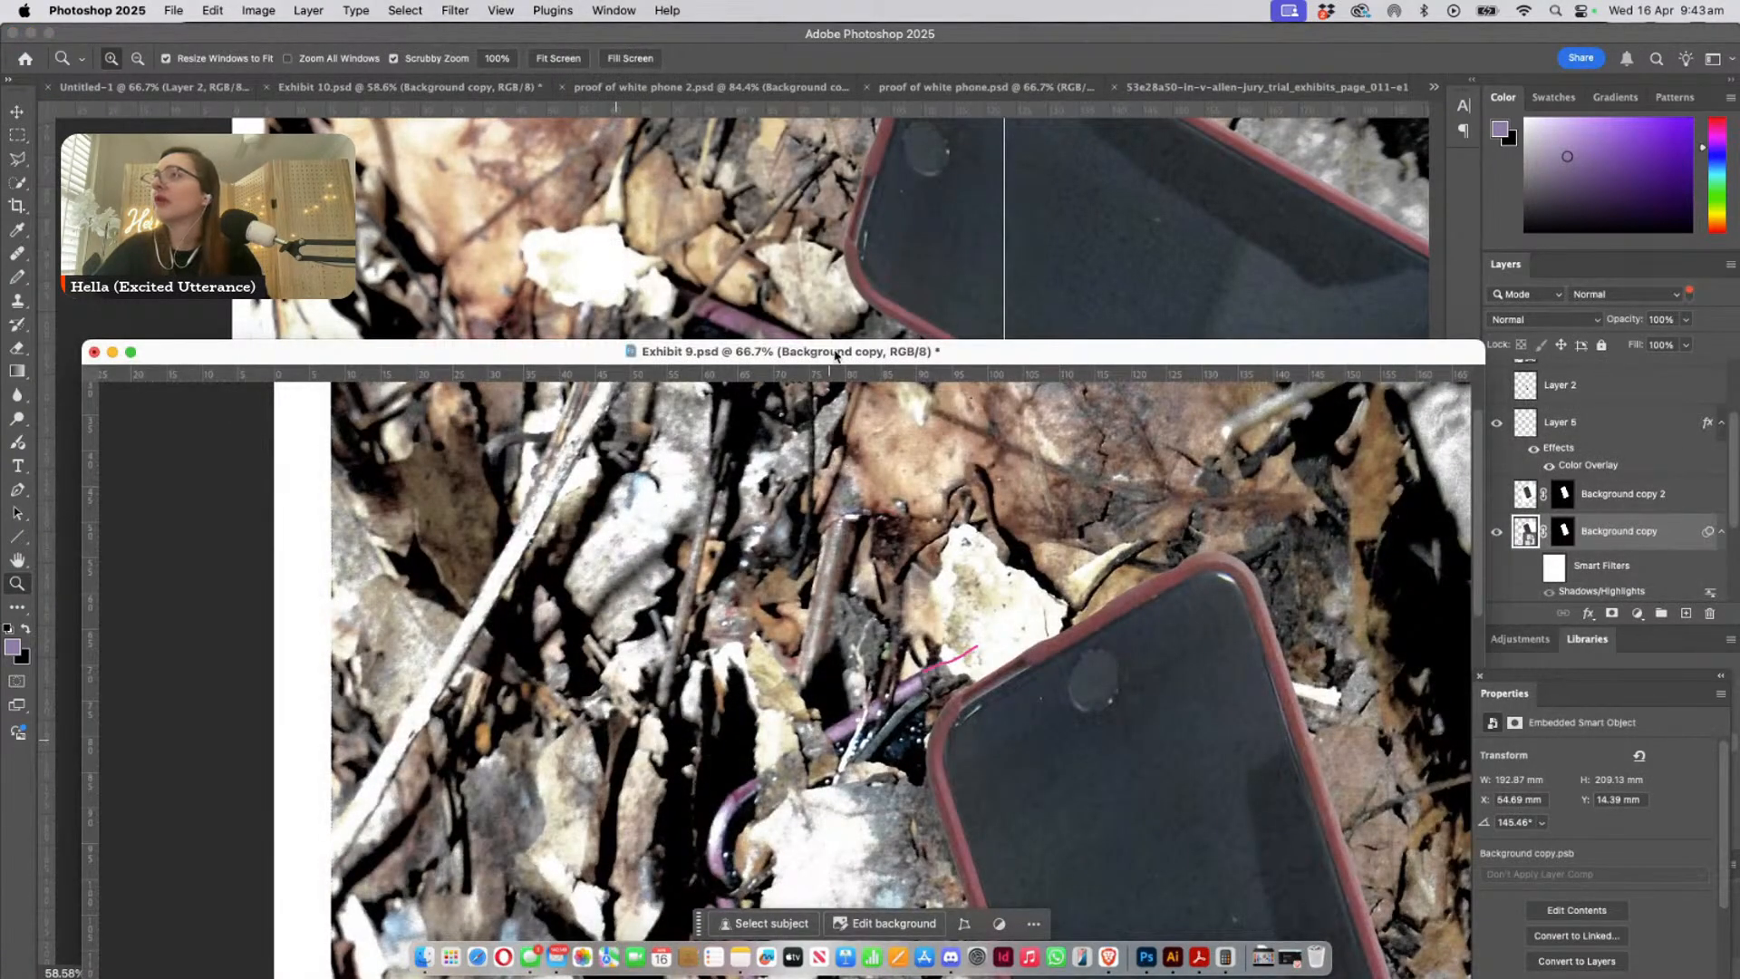
left_click_drag(836, 354, 824, 193)
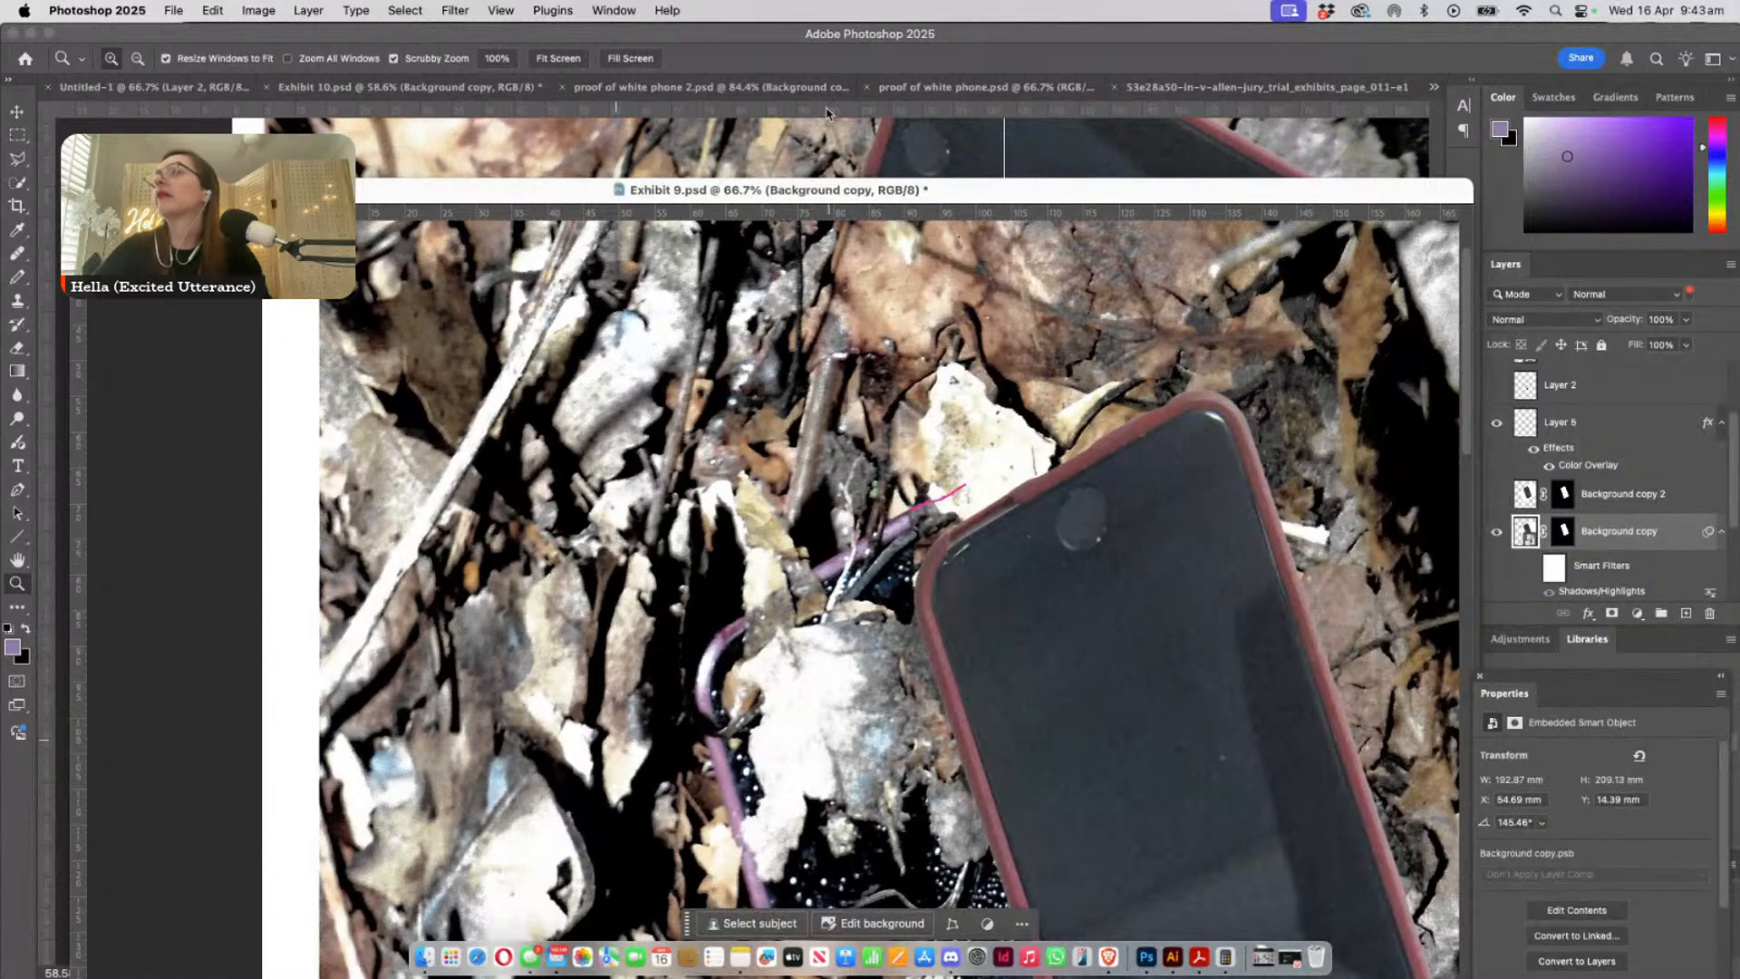
left_click(817, 149)
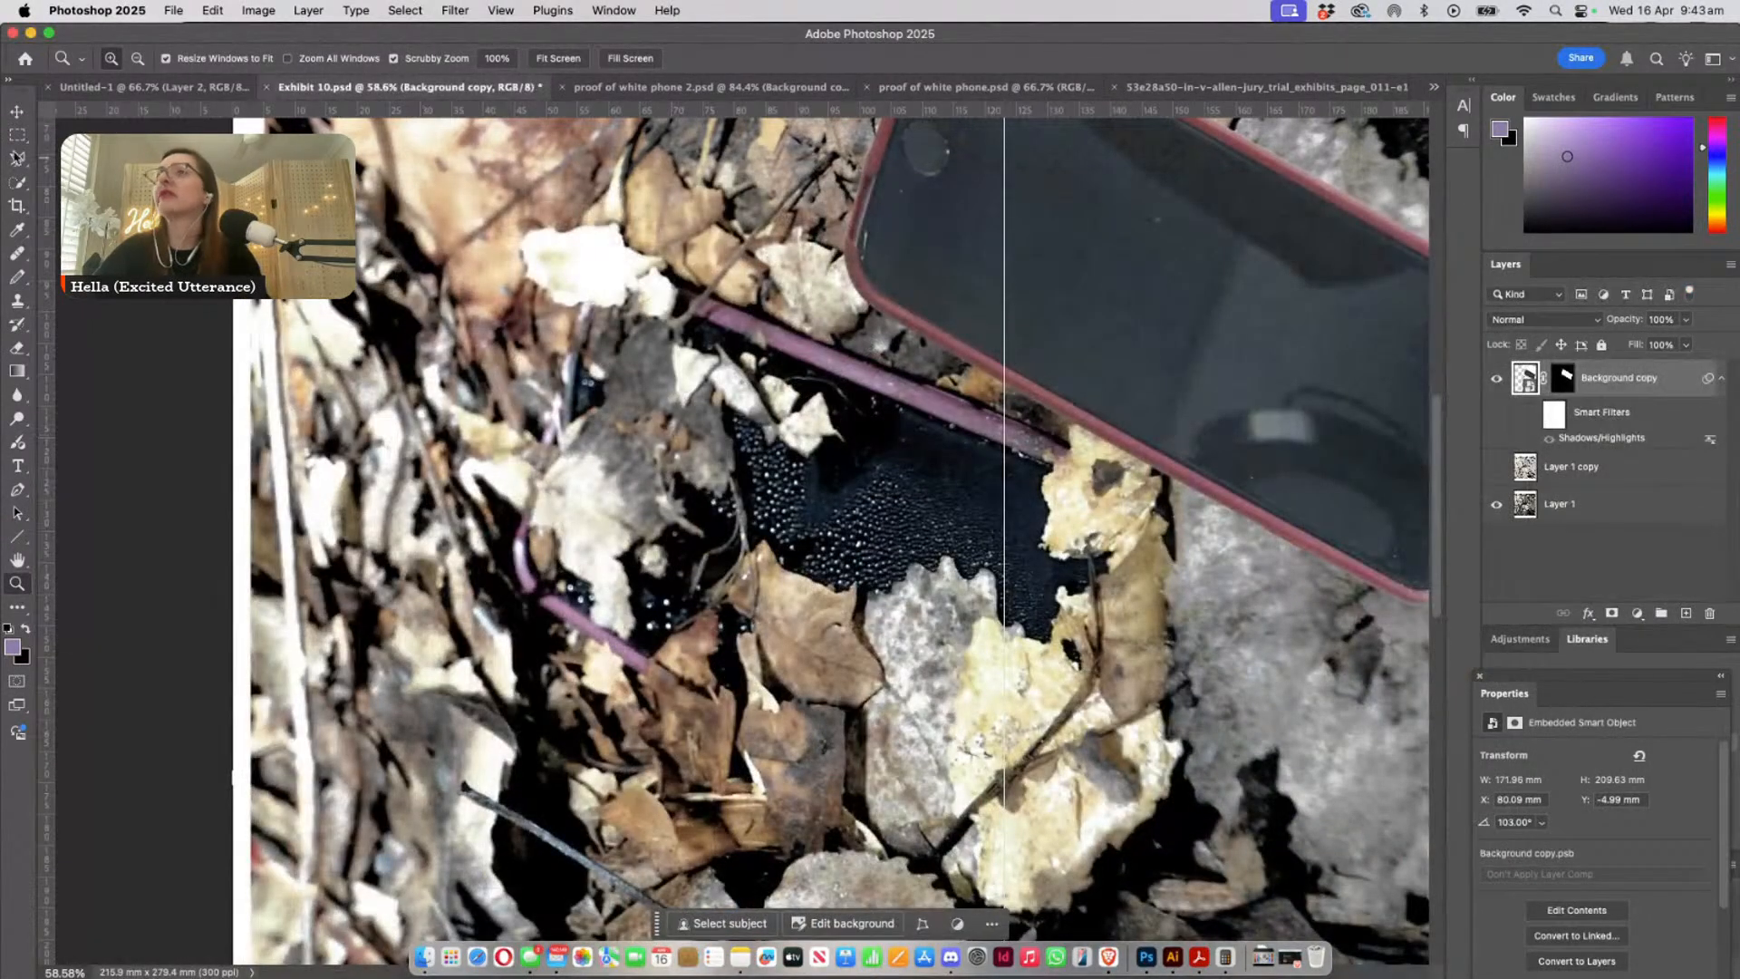
- Move the copied phone over the leaf-covered phone in Exhibit 10, with its left end near the purple case corner
left_click(19, 110)
left_click_drag(980, 209, 673, 507)
key("super+minus")
key("super+minus")
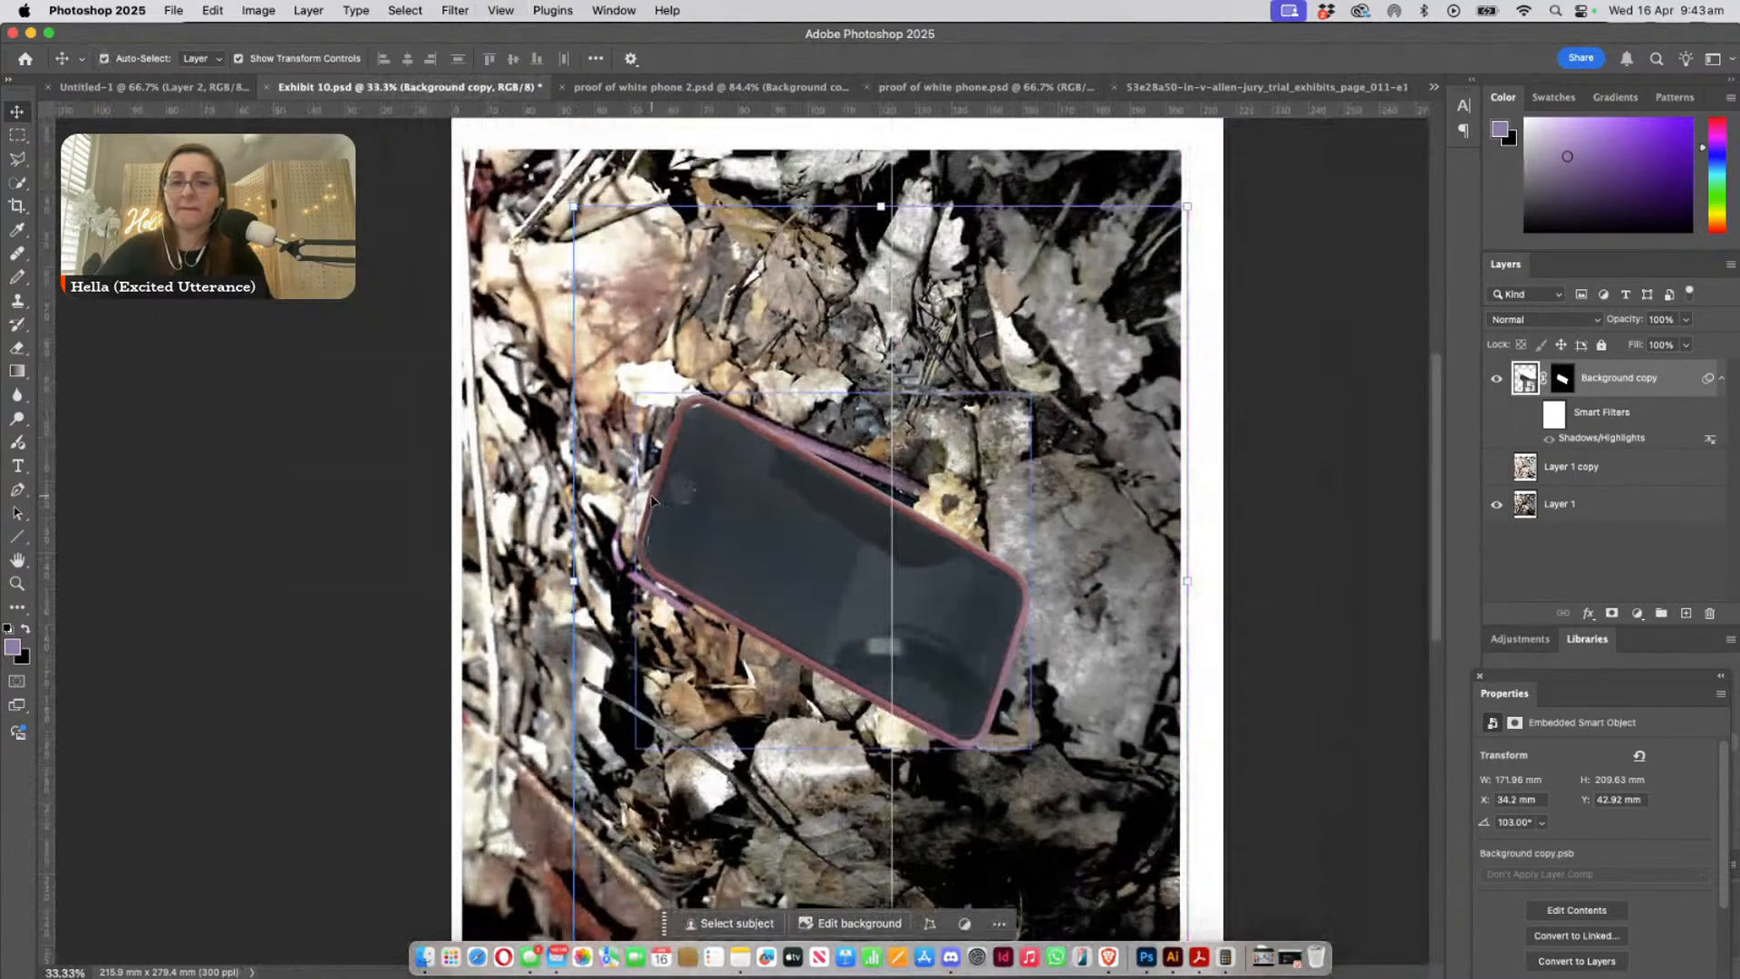
left_click(629, 528)
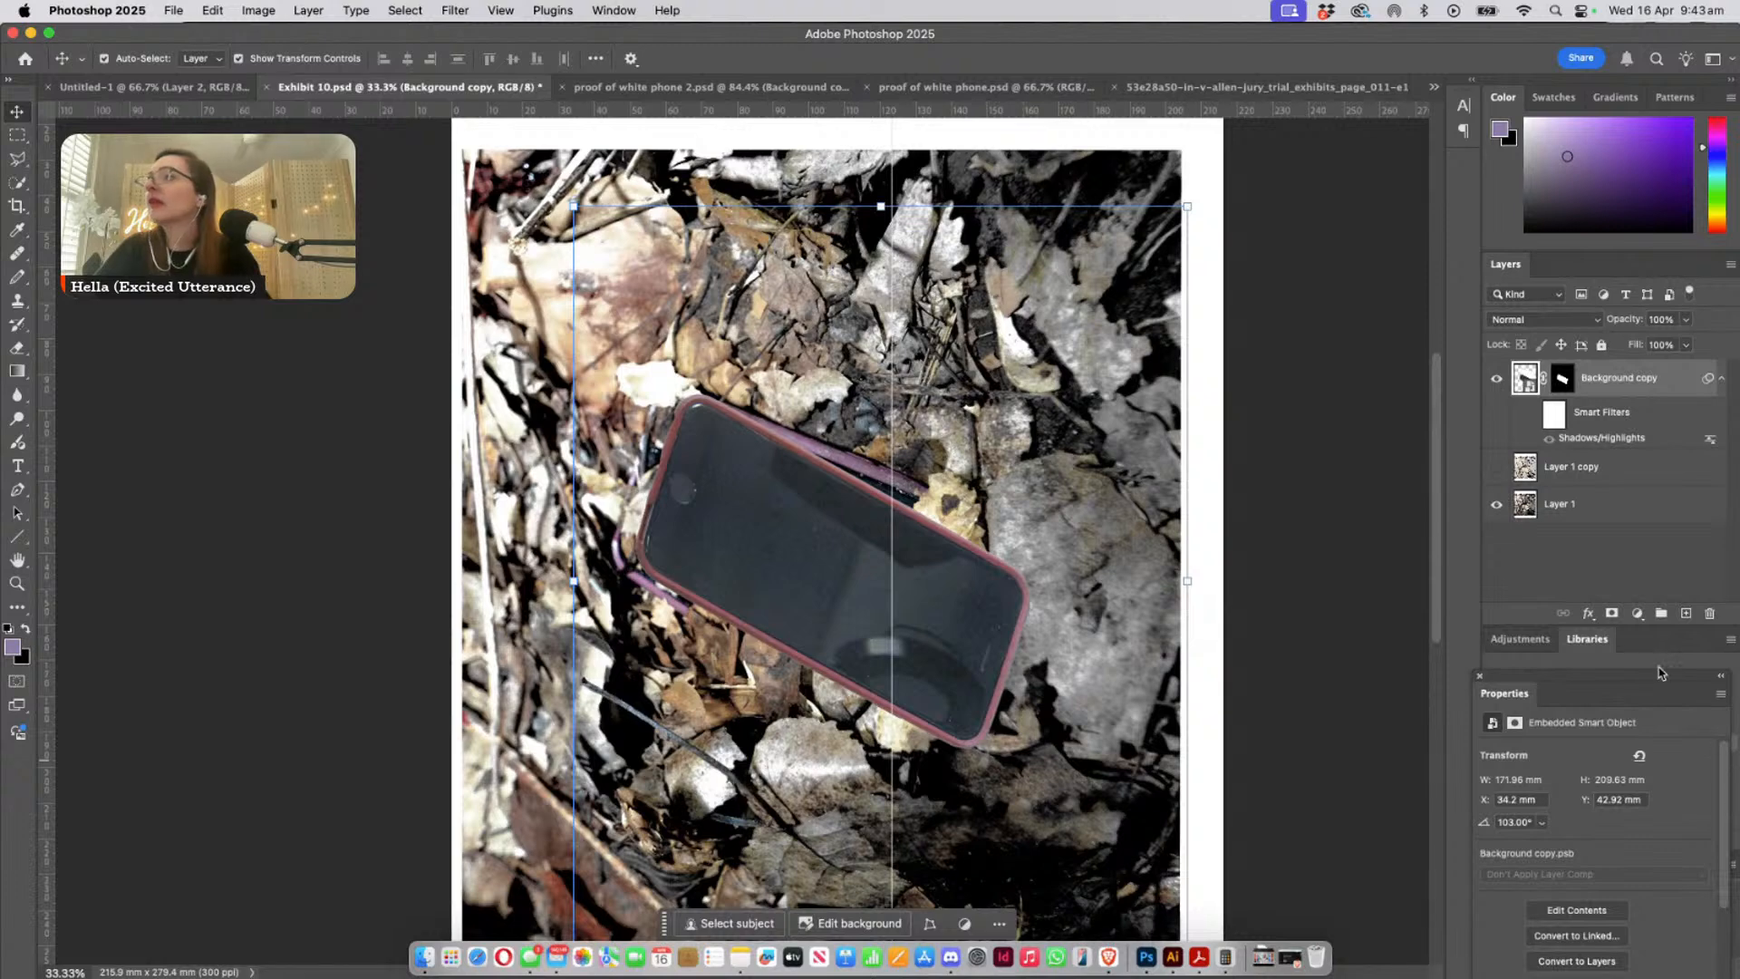
mouse_move(953, 625)
left_mouse_down()
mouse_move(970, 587)
mouse_move(947, 629)
left_mouse_up()
- Rotate the copied phone by -4.37°, align it with the leaf-covered phone's upper case edge and lower its layer opacity to 49%
key("ctrl+t")
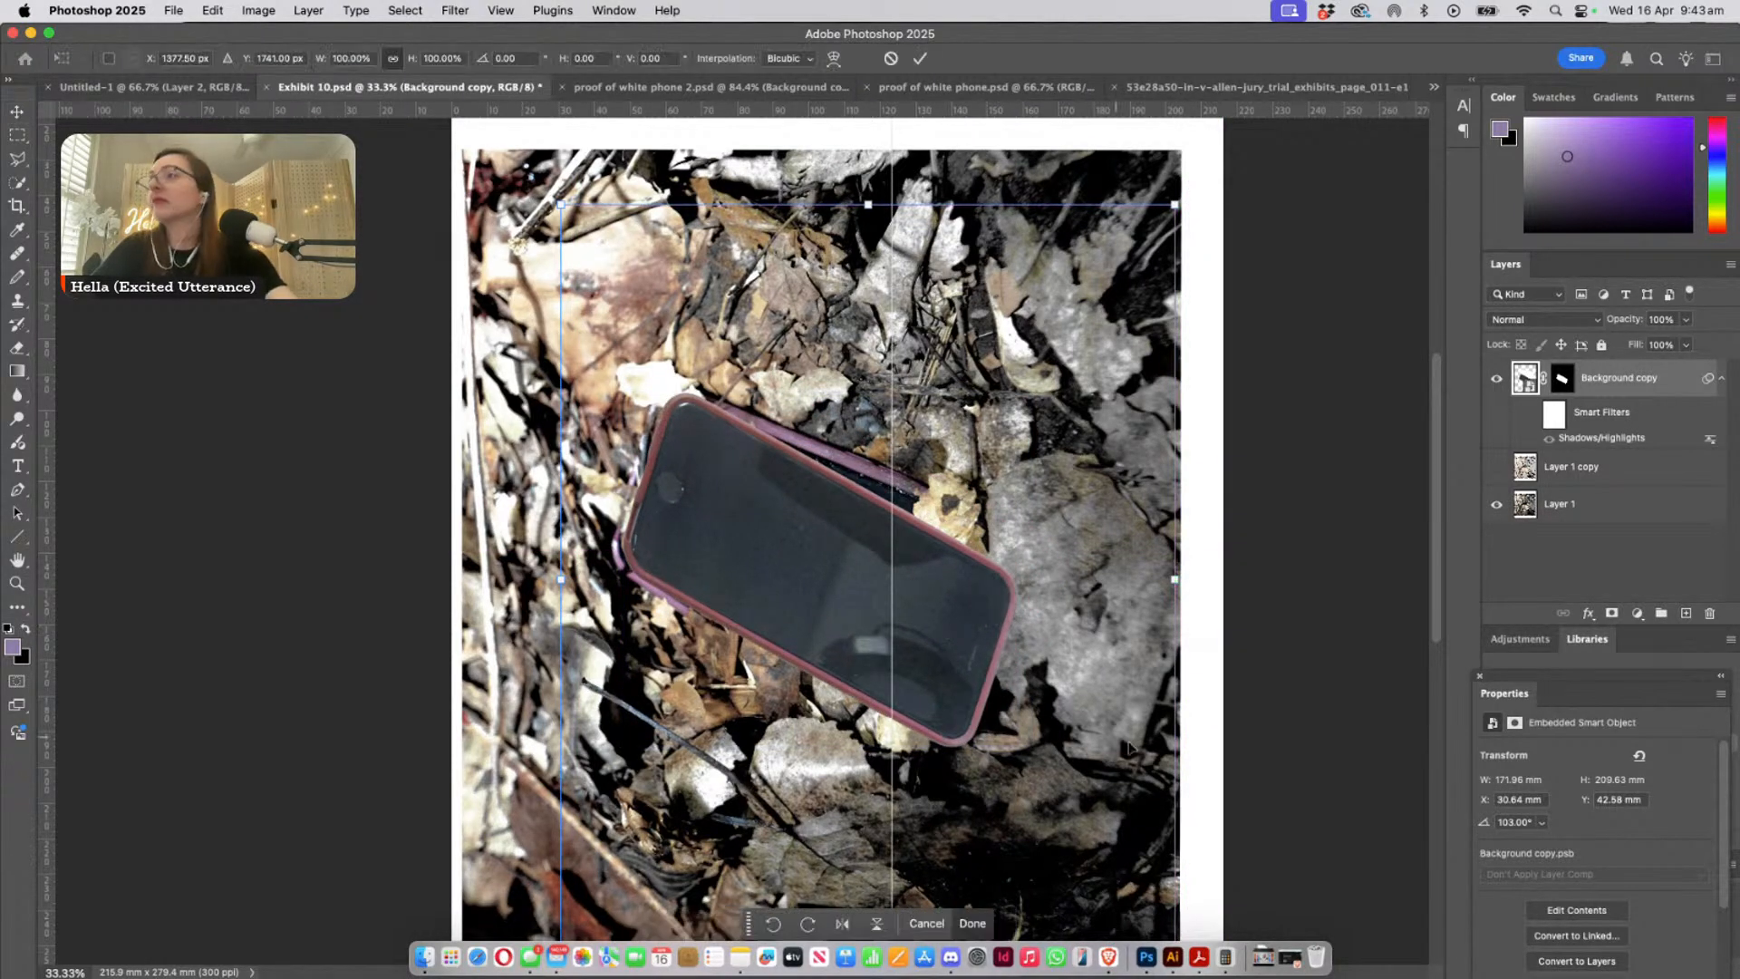
left_click_drag(1205, 622, 1207, 596)
left_click_drag(918, 649, 915, 623)
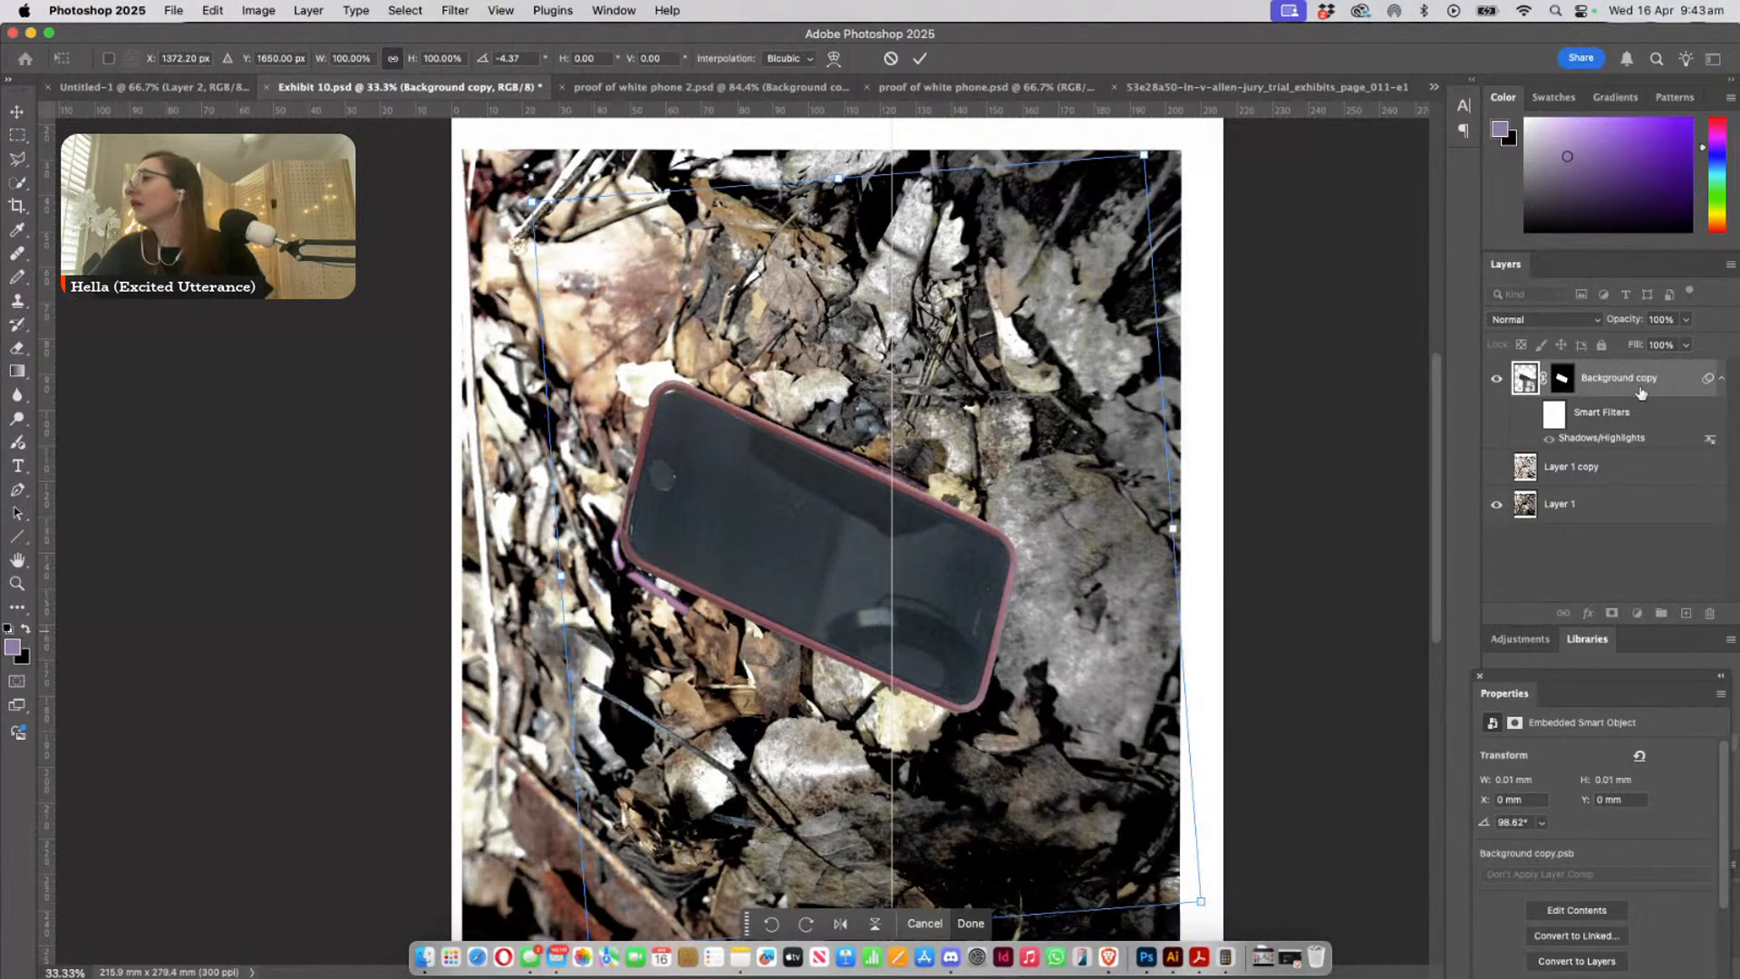
left_click_drag(1638, 348, 1645, 344)
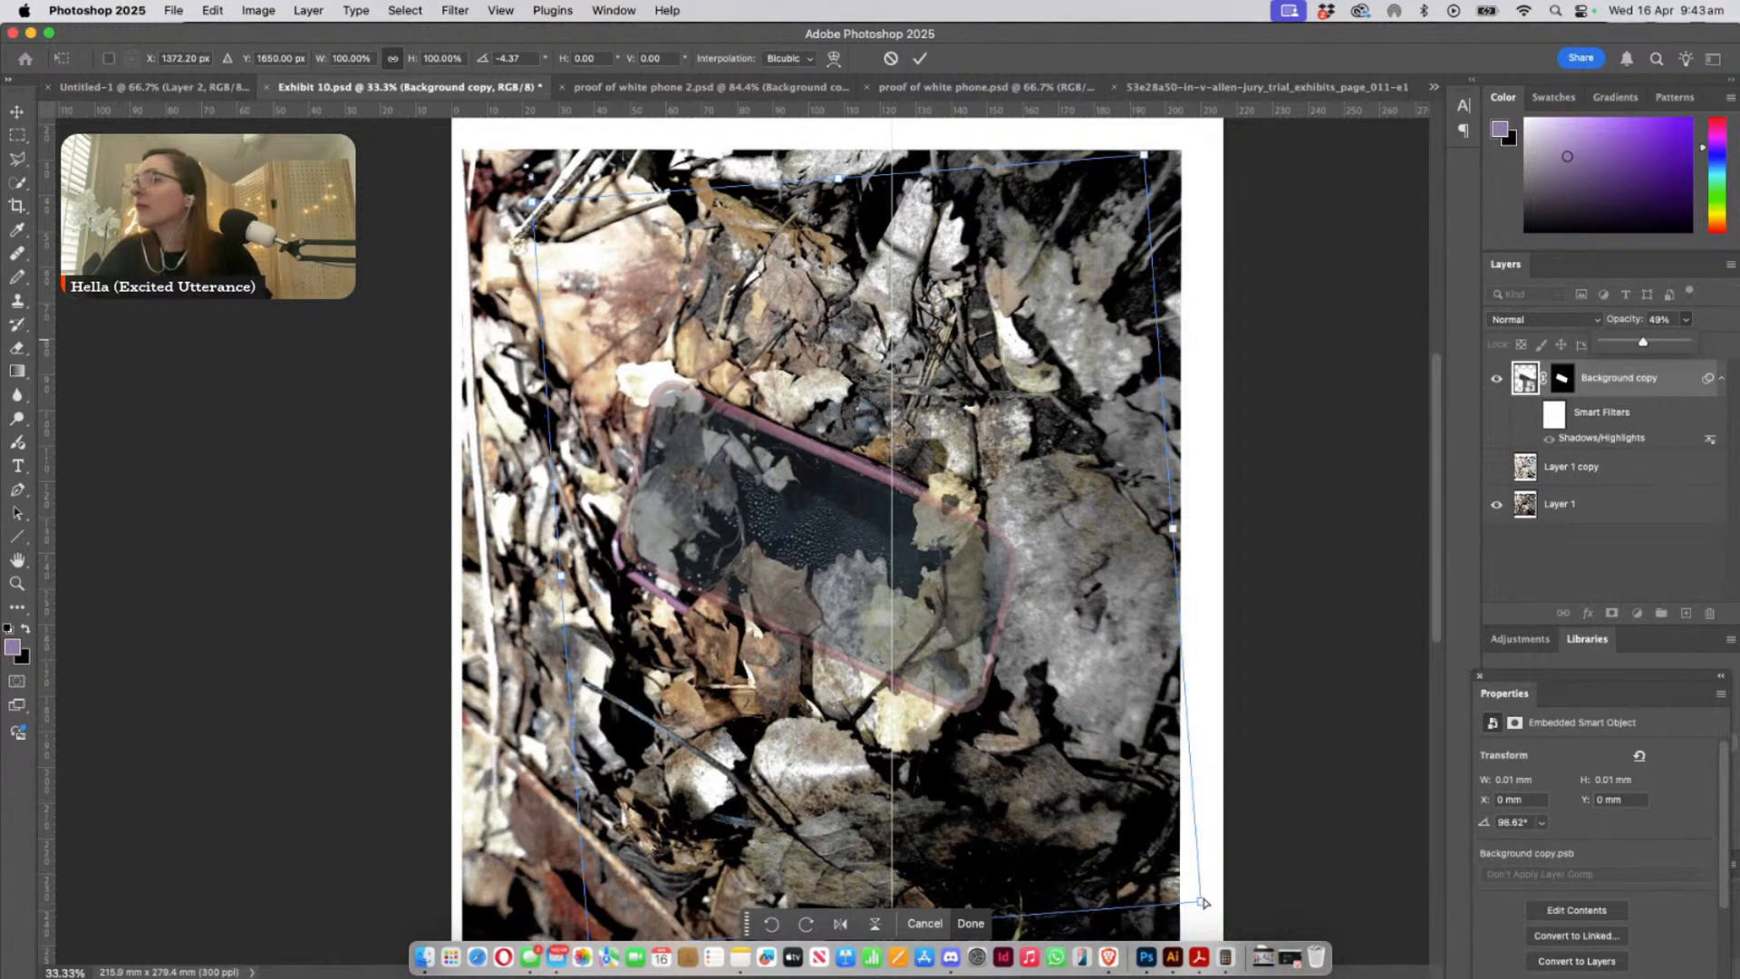
- Distort the phone copy by pulling both lower bounding-box corners outward, to 115.06% width and 104.82% height
left_click_drag(1203, 902, 1268, 928)
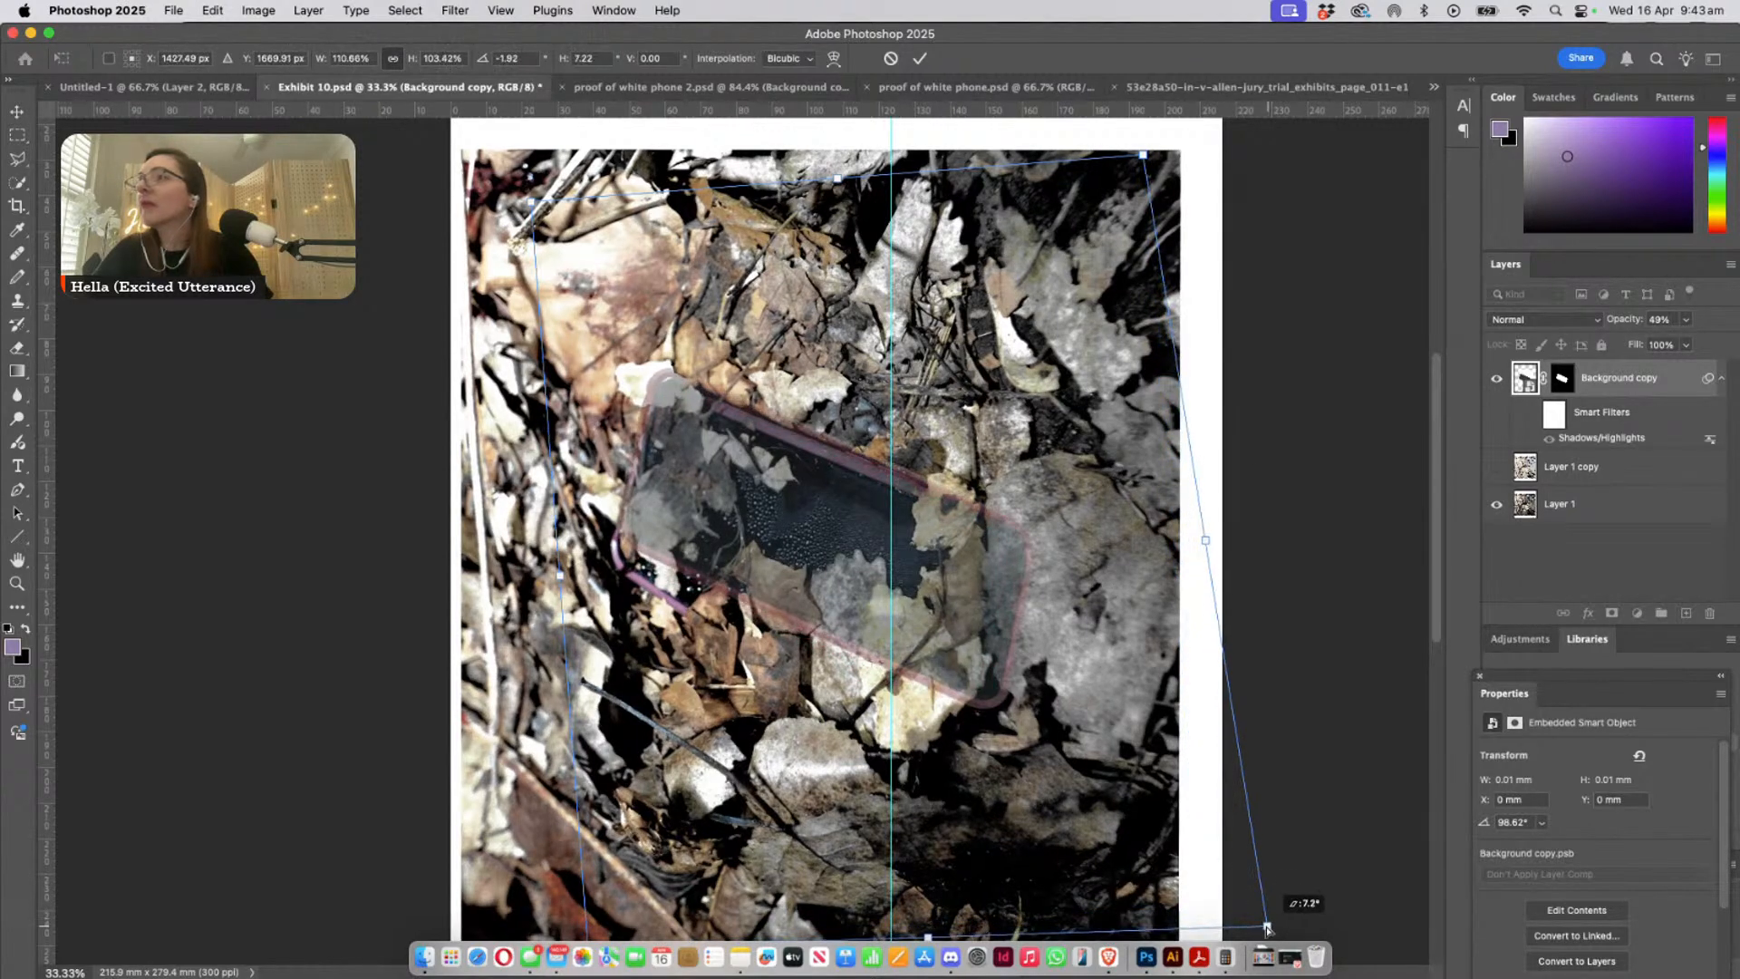
left_click_drag(773, 545, 770, 563)
scroll(632, 547, "down", 3)
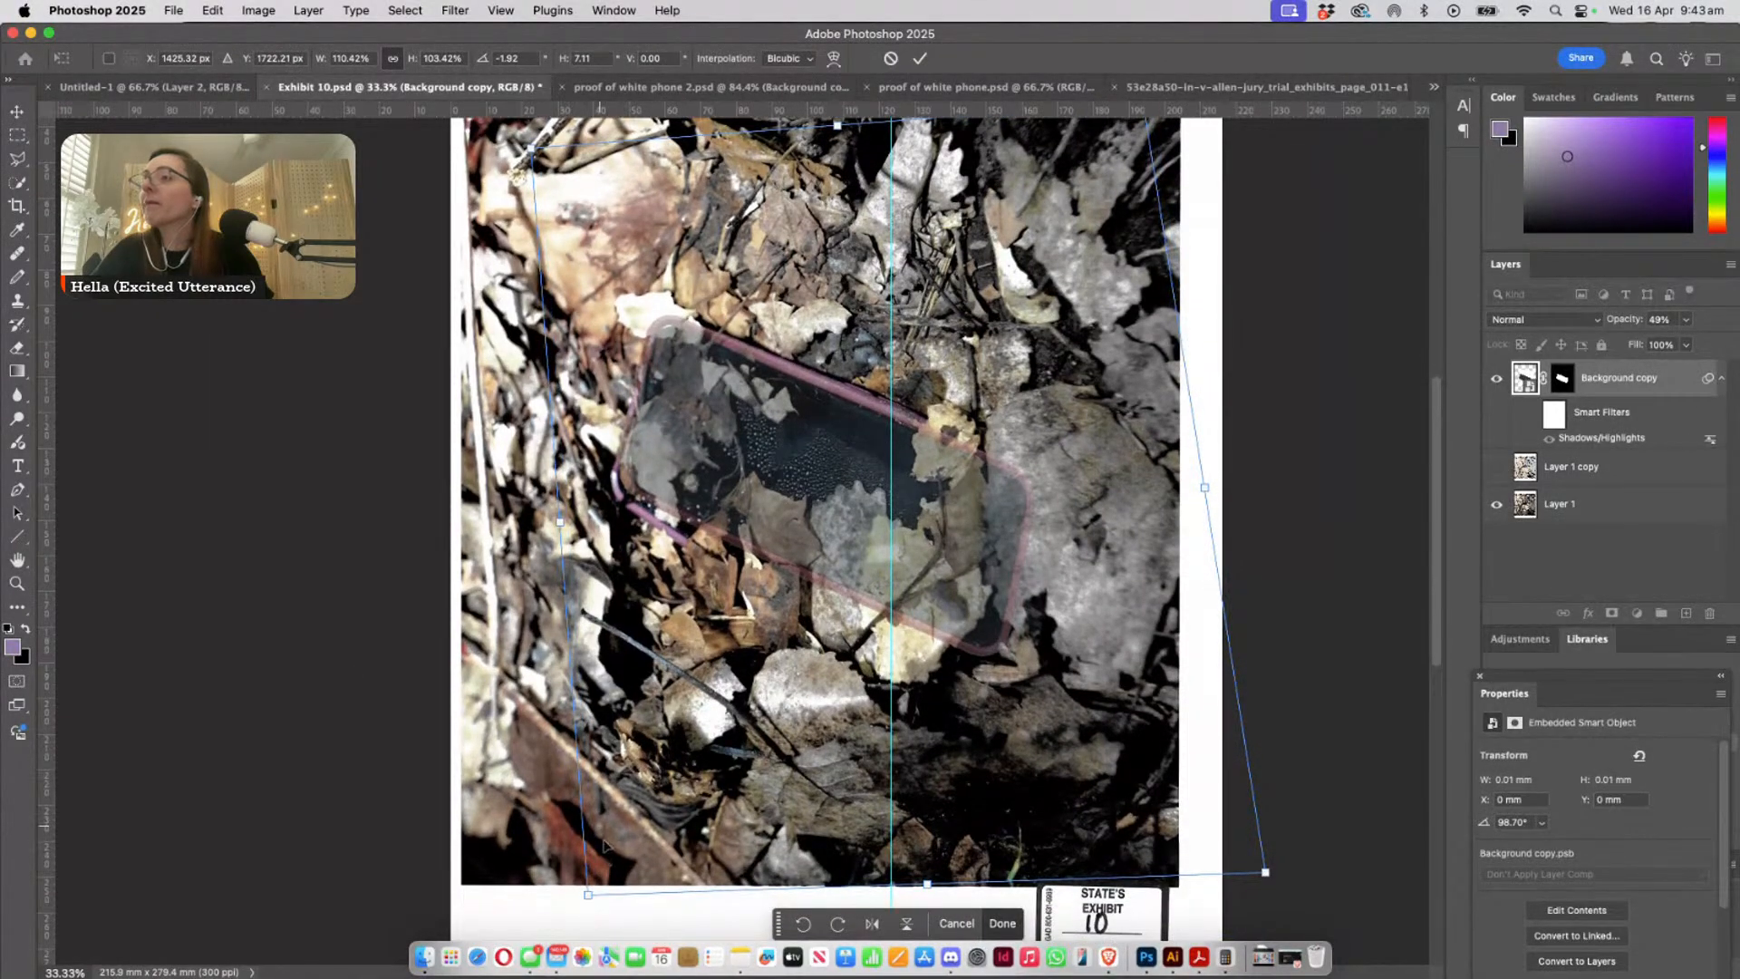
left_click_drag(587, 896, 561, 935)
scroll(745, 614, "down", 1)
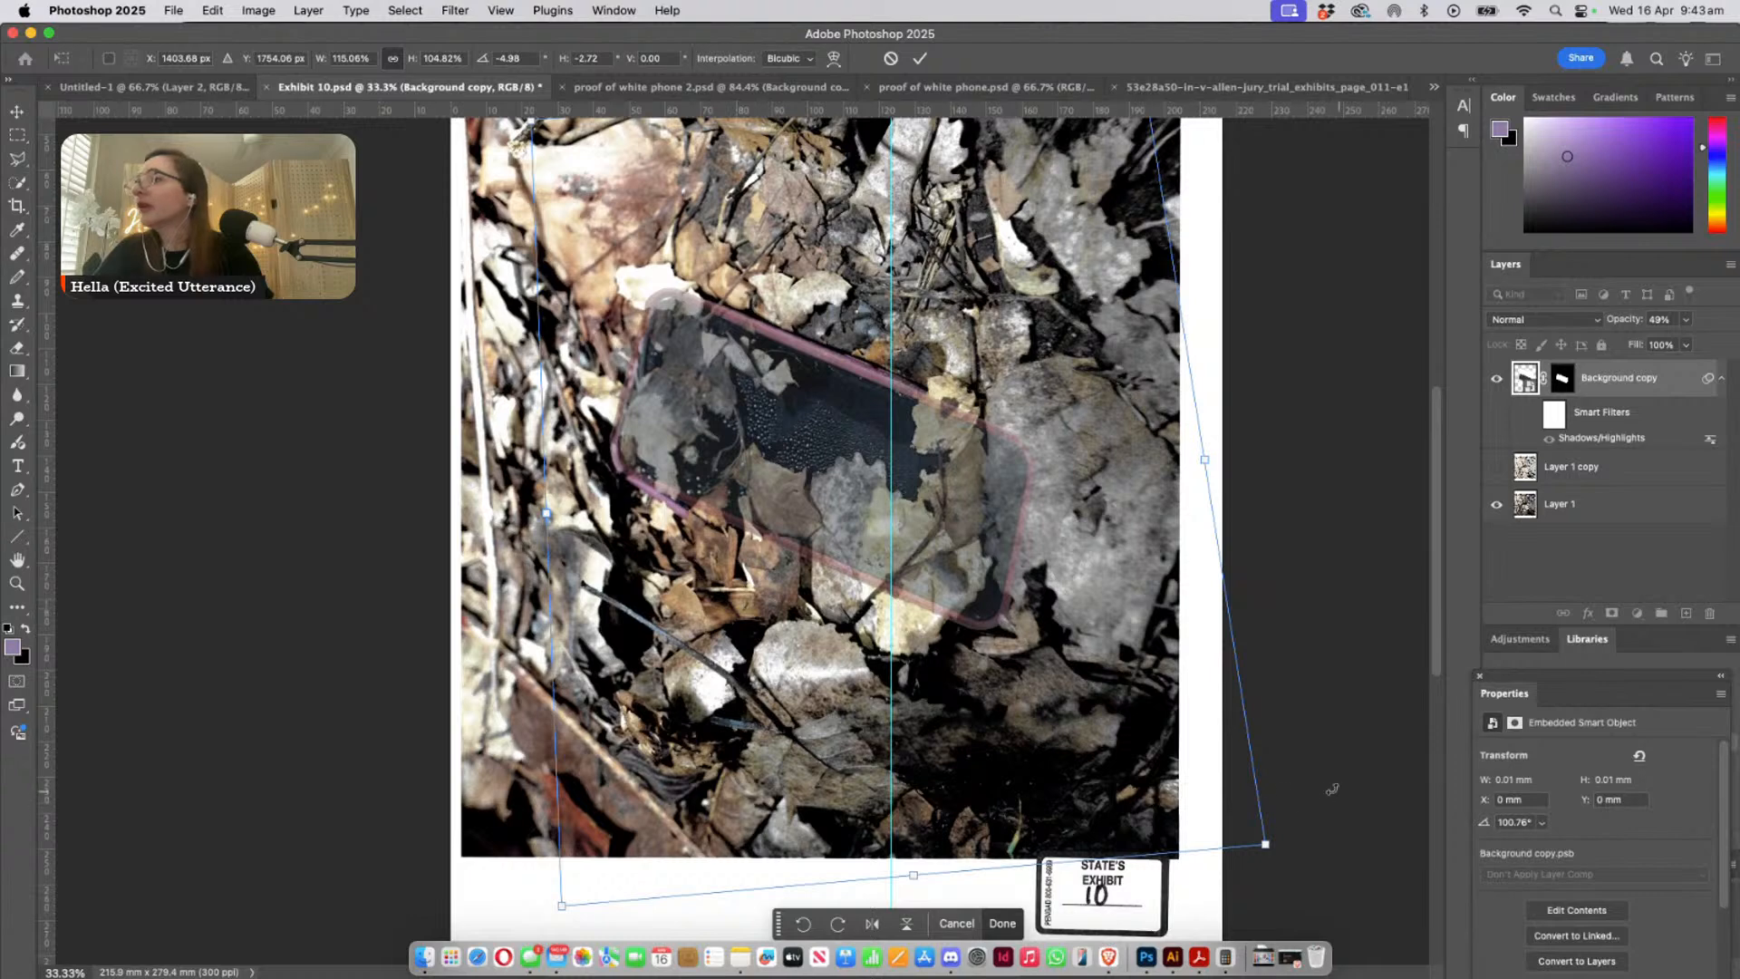
- Pull the lower corners of the phone copy's bounding box further out, to 118.97% width and 109.47% height
left_click_drag(1267, 848, 1292, 877)
scroll(600, 651, "up", 1)
scroll(580, 711, "down", 1)
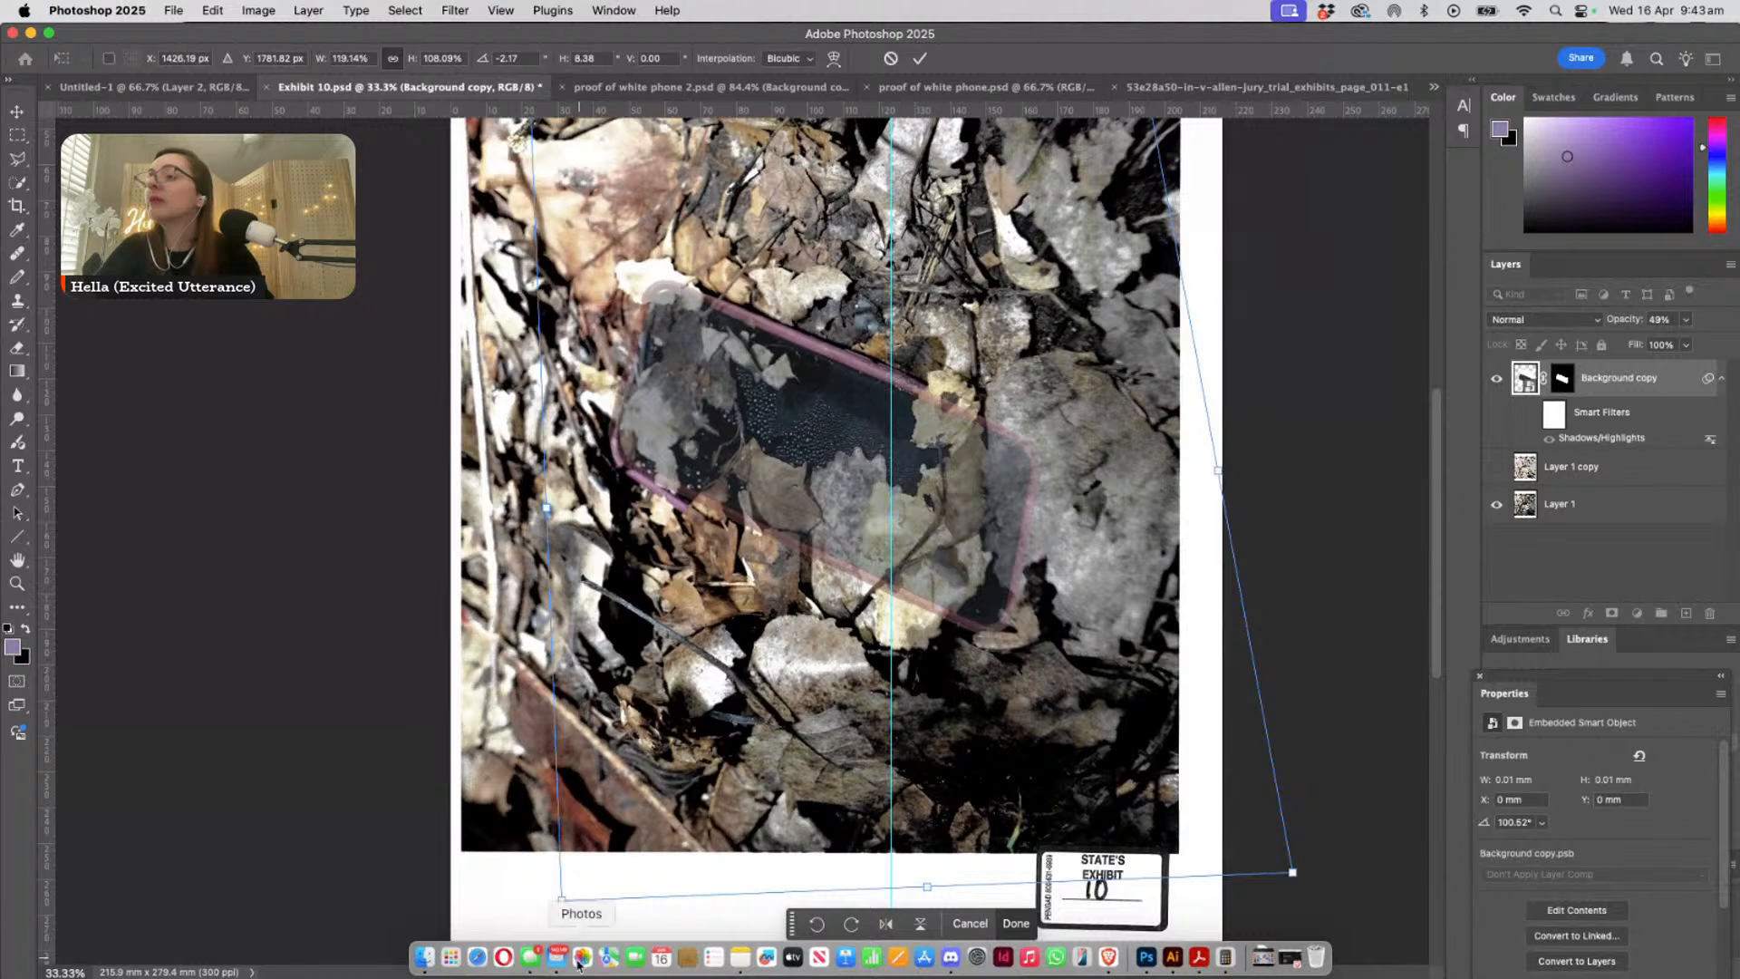
left_click_drag(559, 907, 564, 932)
scroll(673, 745, "down", 2)
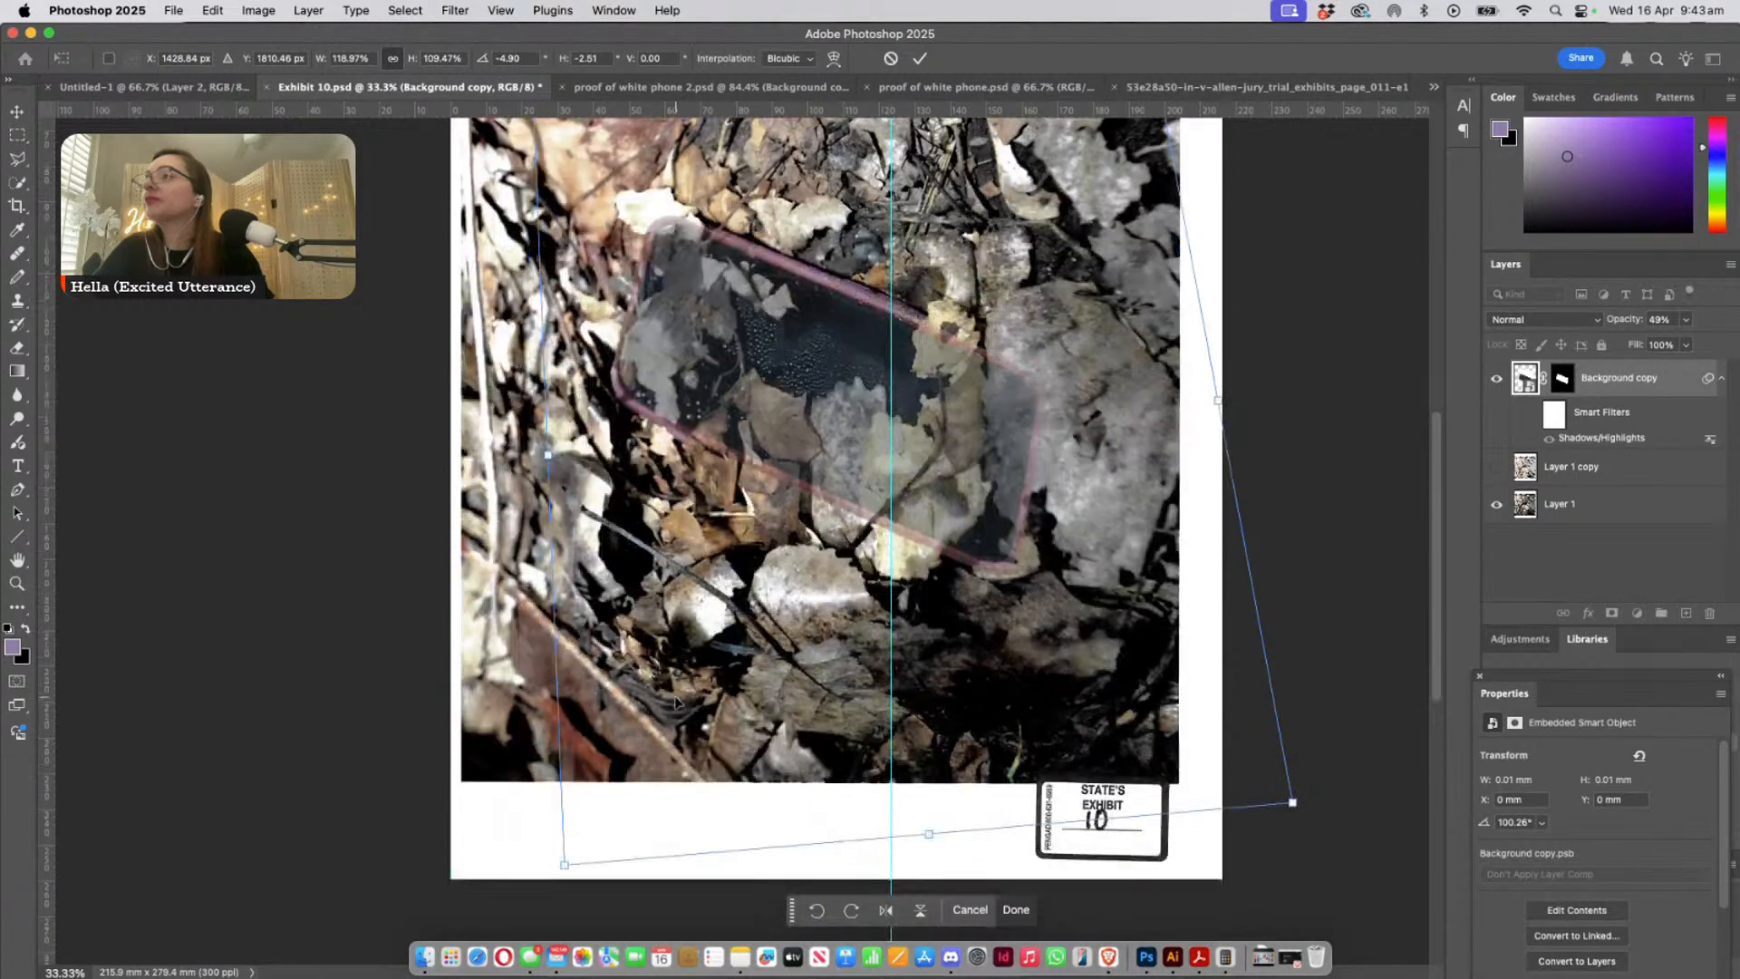
- Adjust the lower and upper edges of the phone copy's bounding box to 112.26% height and -5.01 horizontal skew
left_click_drag(931, 841, 918, 861)
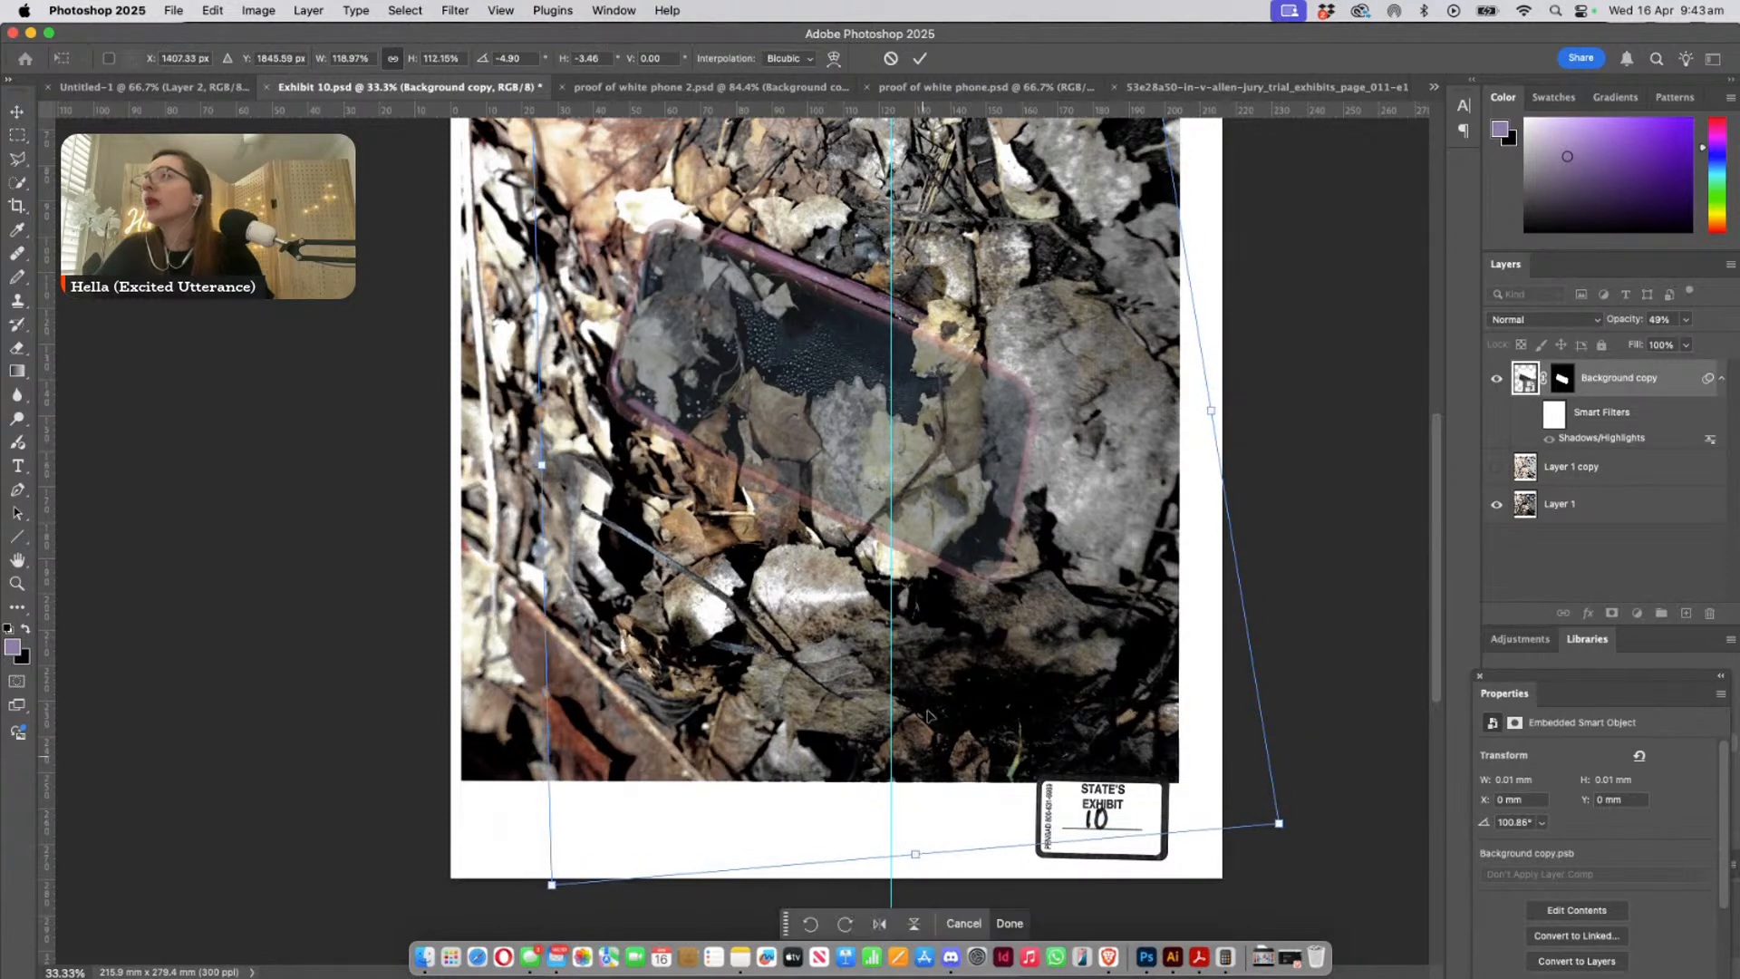
scroll(956, 574, "up", 4)
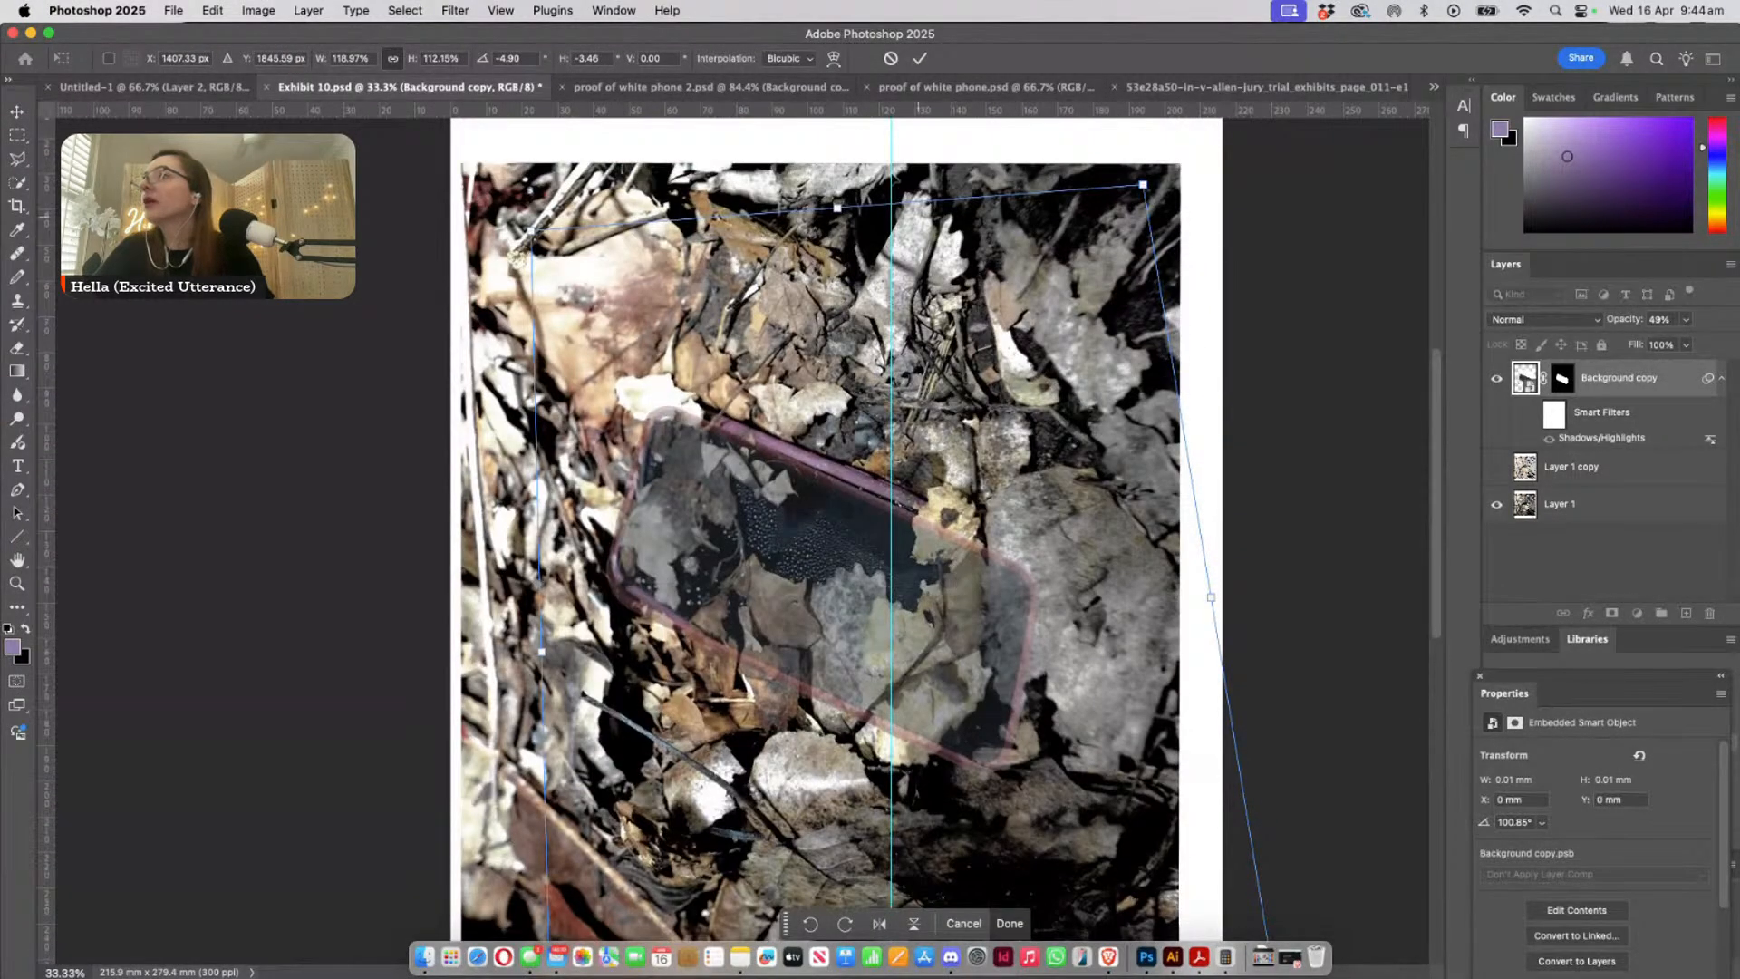
left_click_drag(839, 211, 863, 203)
scroll(814, 381, "down", 3)
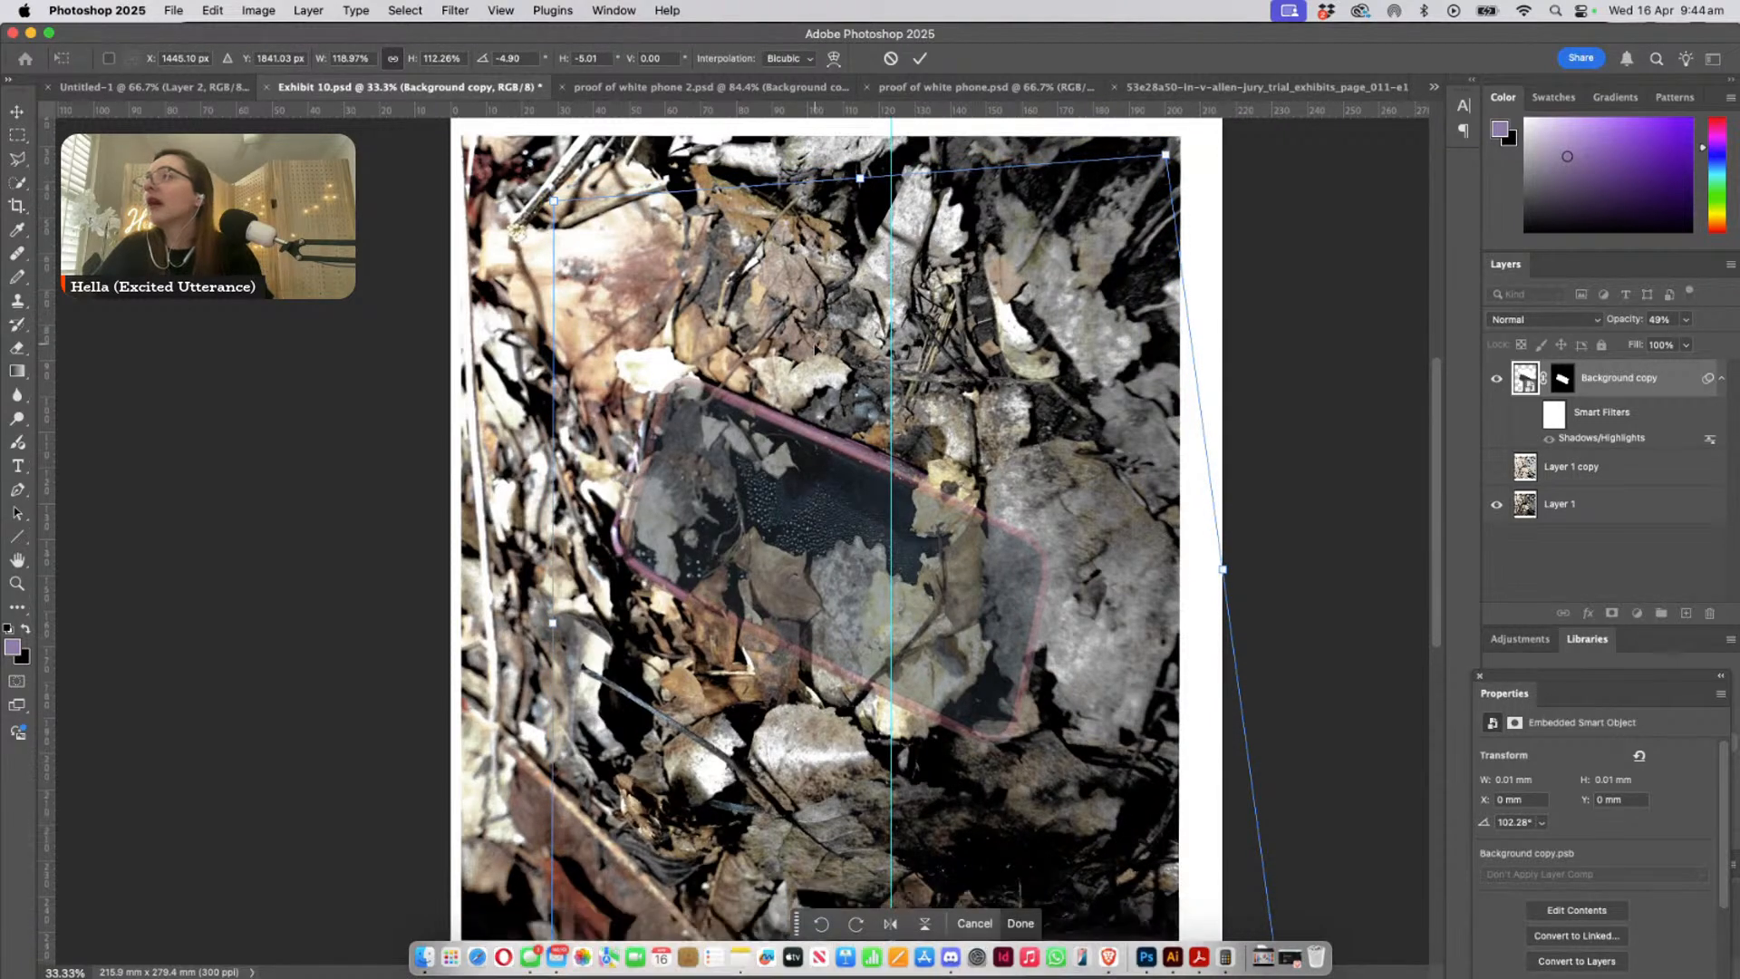
scroll(811, 322, "down", 3)
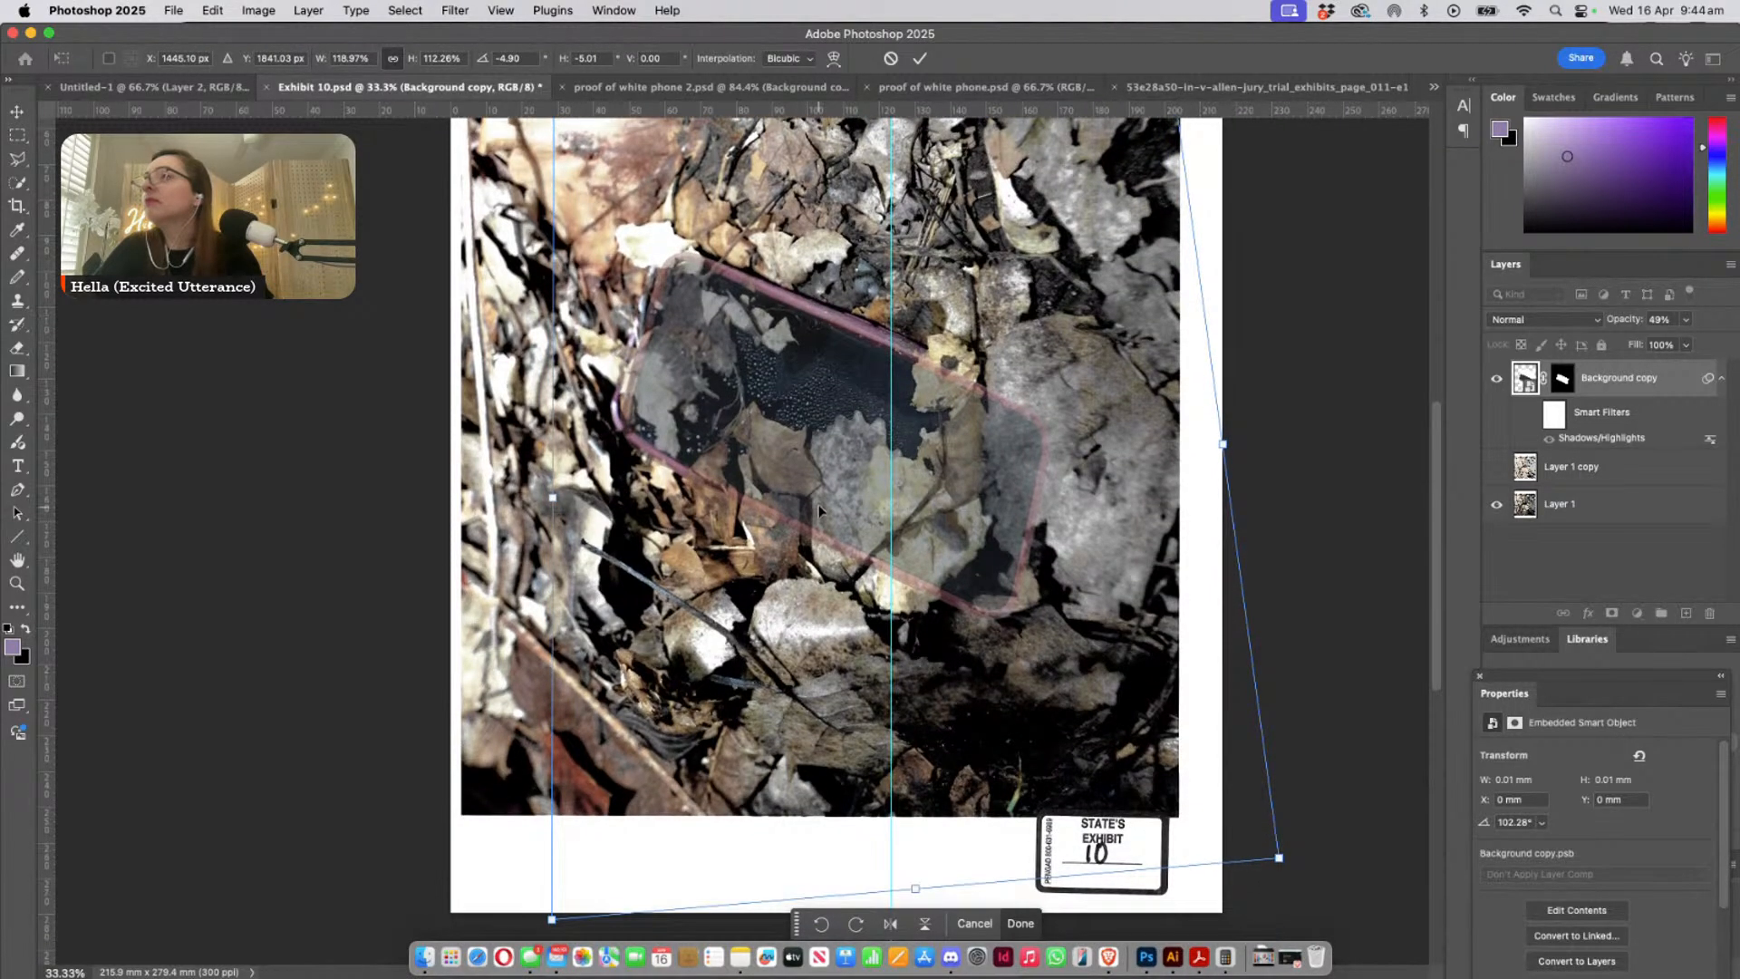
- Shorten the phone copy to 108.81% height with -7.05 horizontal skew and nudge it right over the leaf-covered phone
left_click_drag(914, 832, 896, 804)
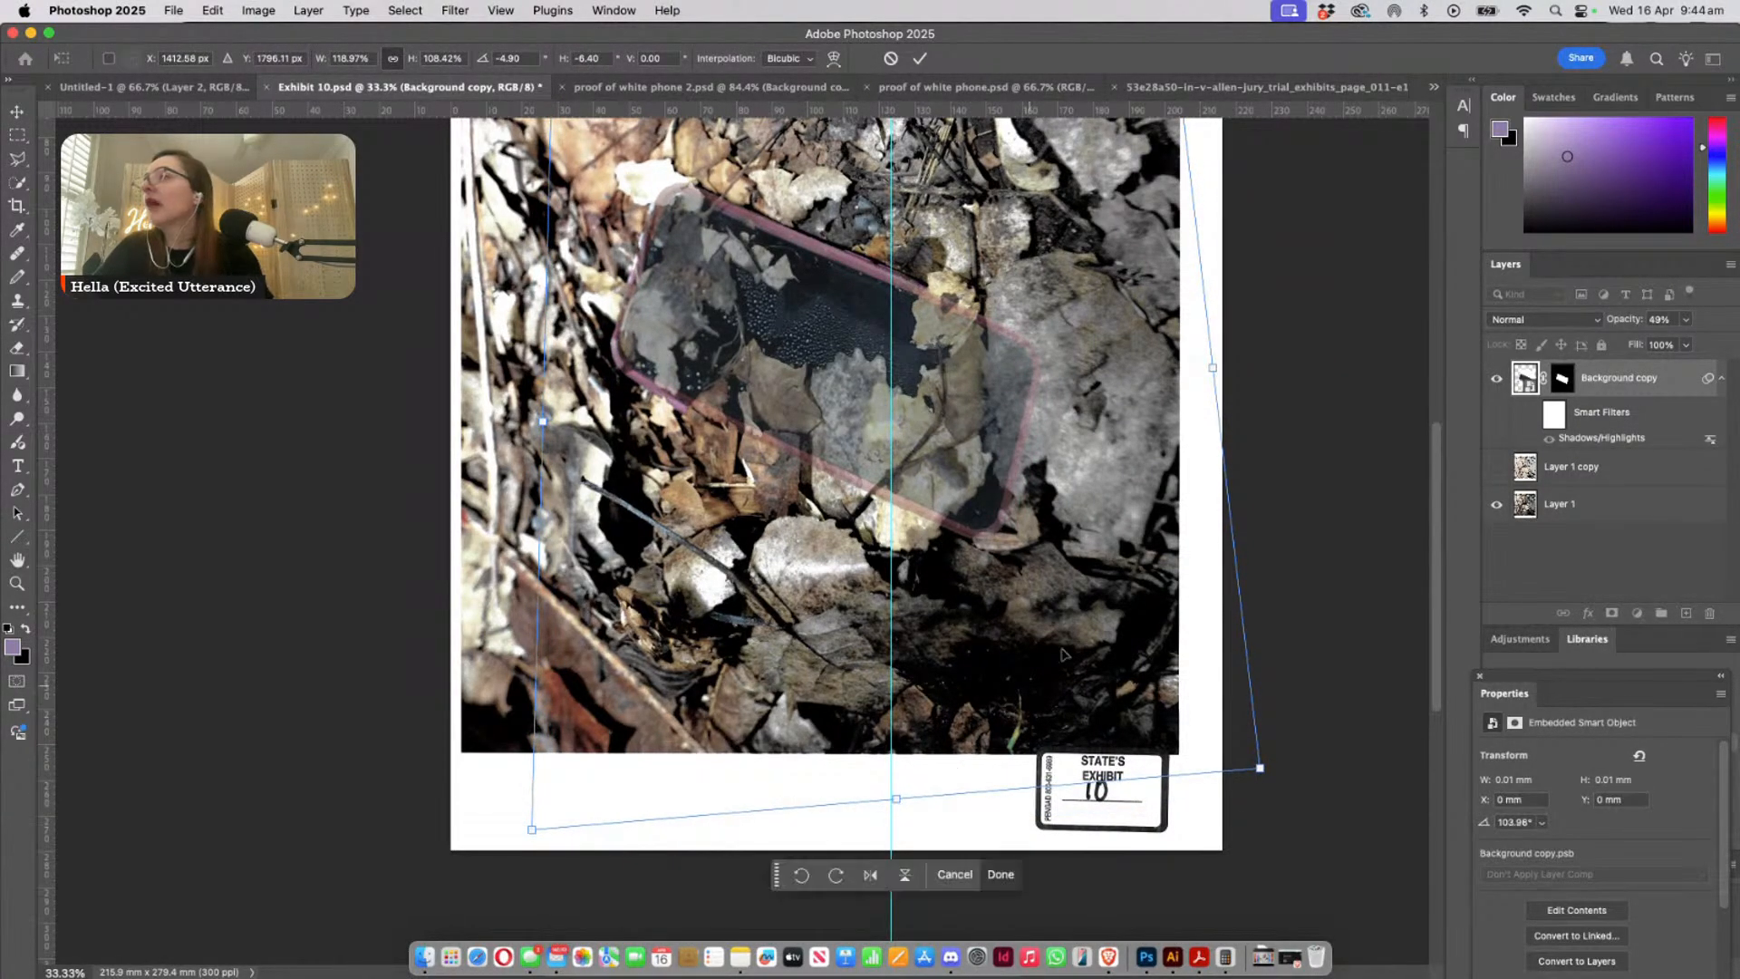
scroll(1020, 712, "up", 1)
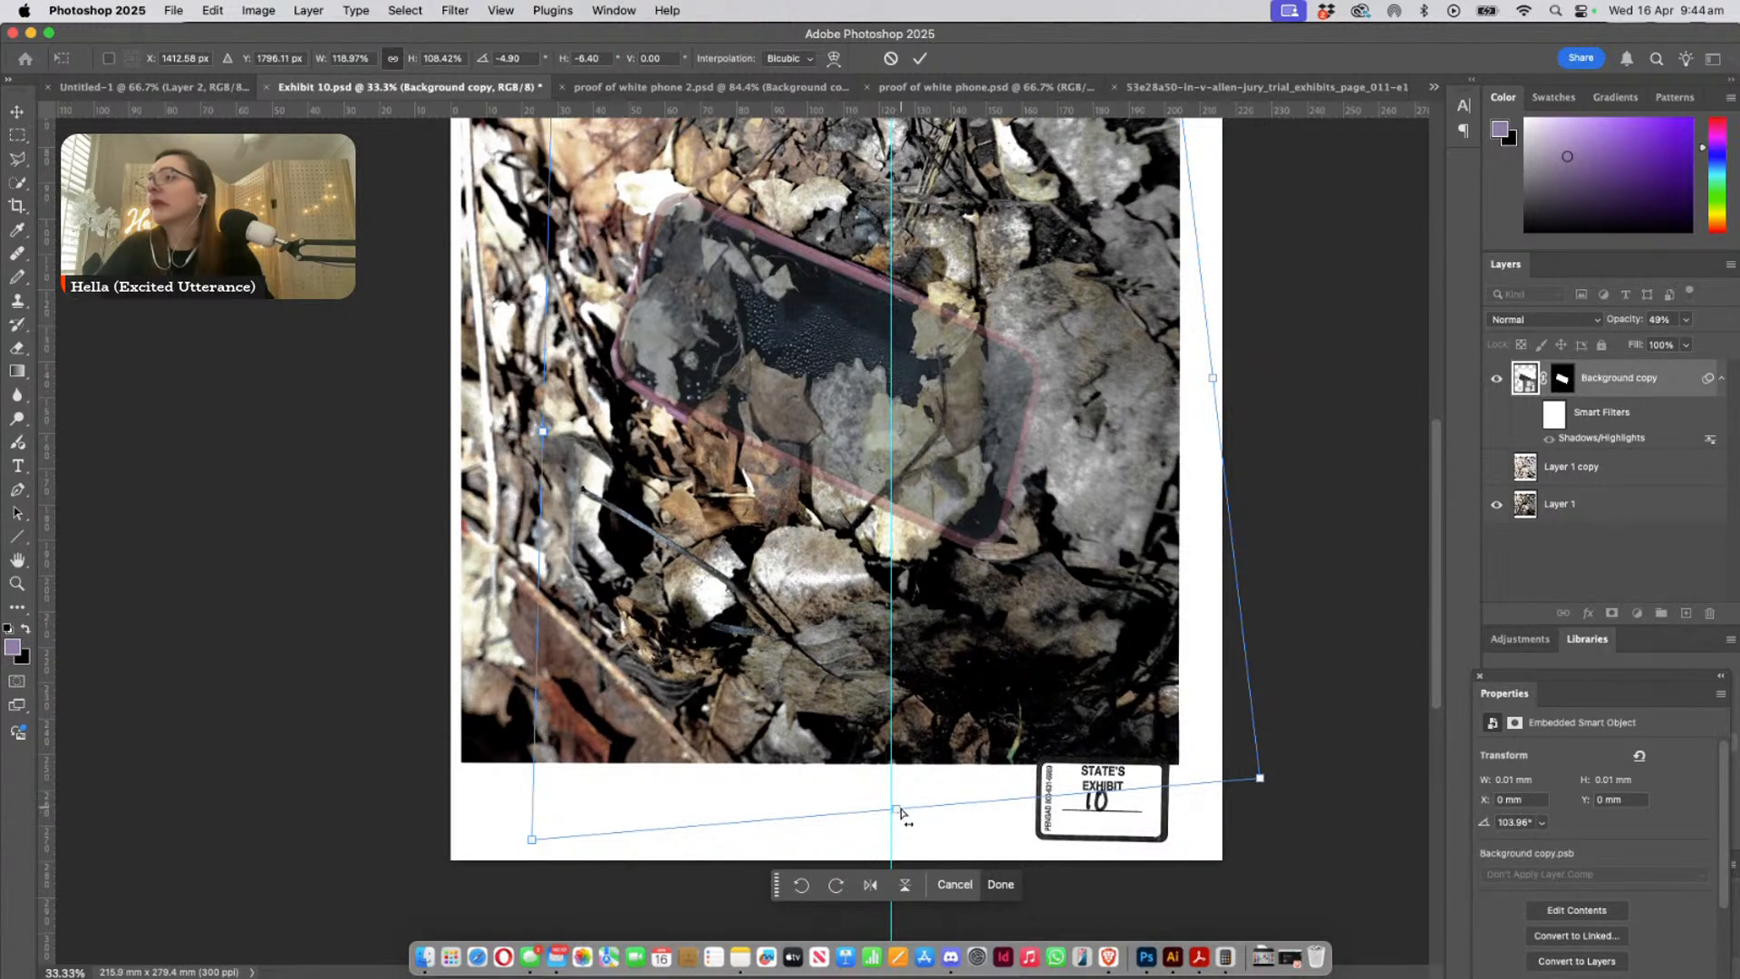
mouse_move(902, 813)
left_mouse_down()
mouse_move(798, 763)
mouse_move(932, 836)
mouse_move(926, 852)
mouse_move(887, 834)
mouse_move(913, 823)
mouse_move(886, 821)
mouse_move(875, 787)
mouse_move(889, 814)
left_mouse_up()
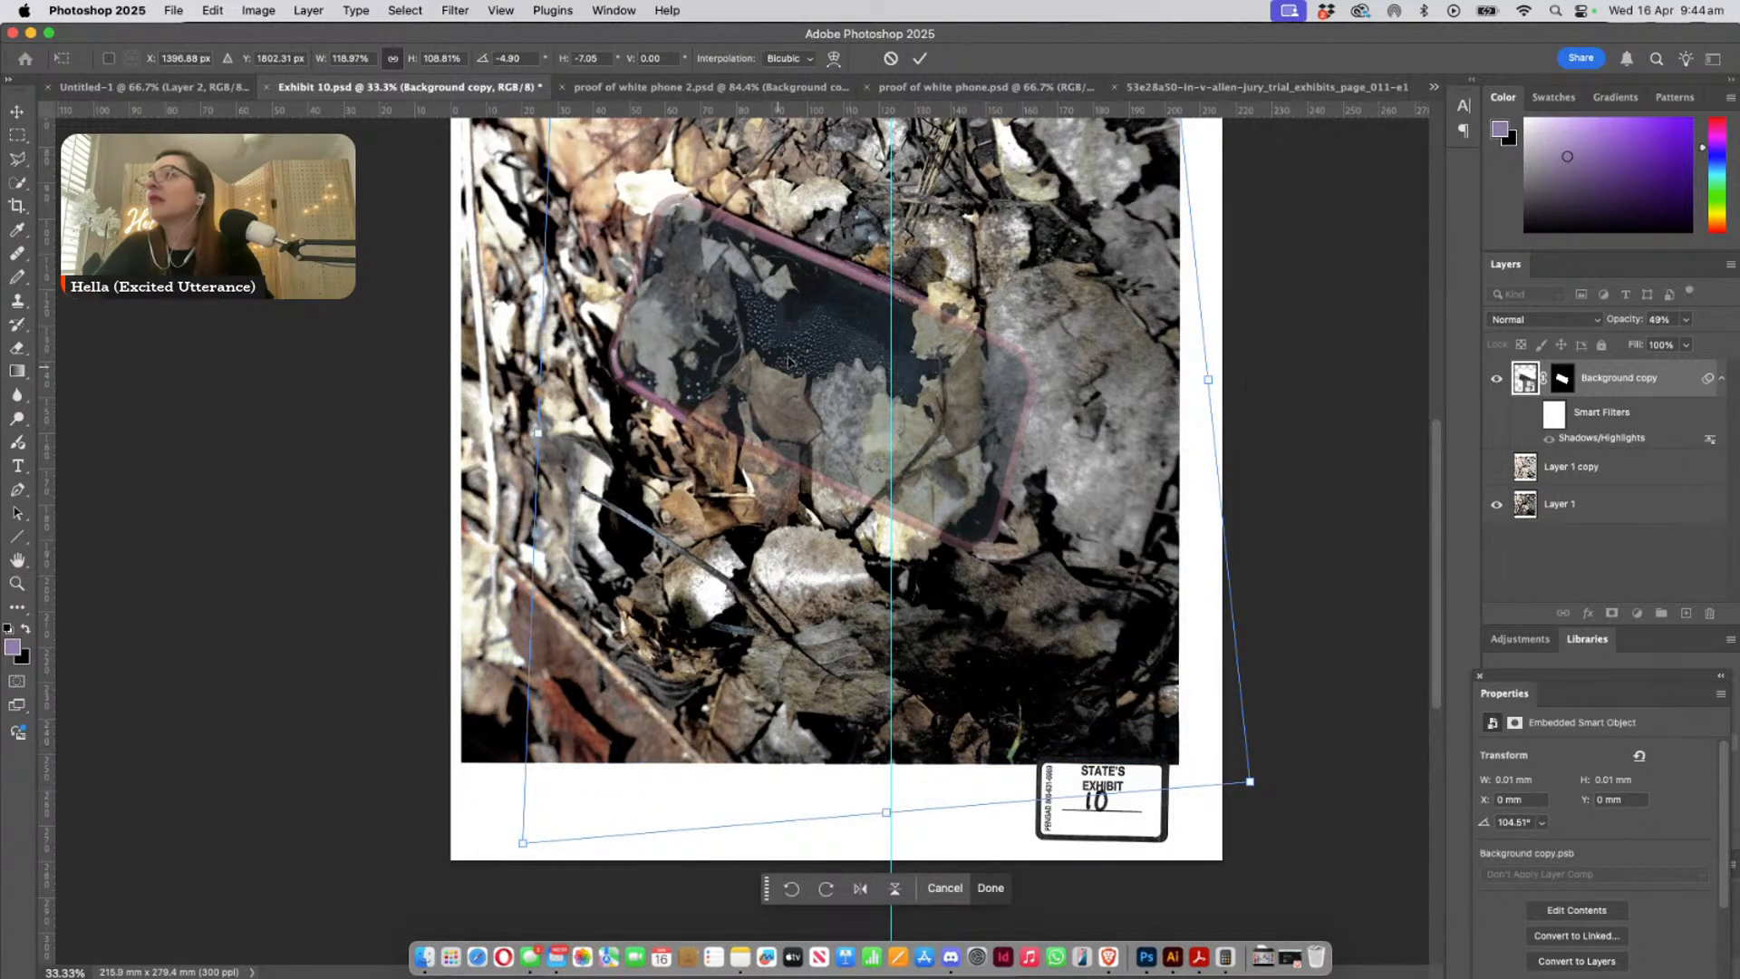
mouse_move(787, 362)
left_mouse_down()
mouse_move(834, 405)
mouse_move(806, 361)
left_mouse_up()
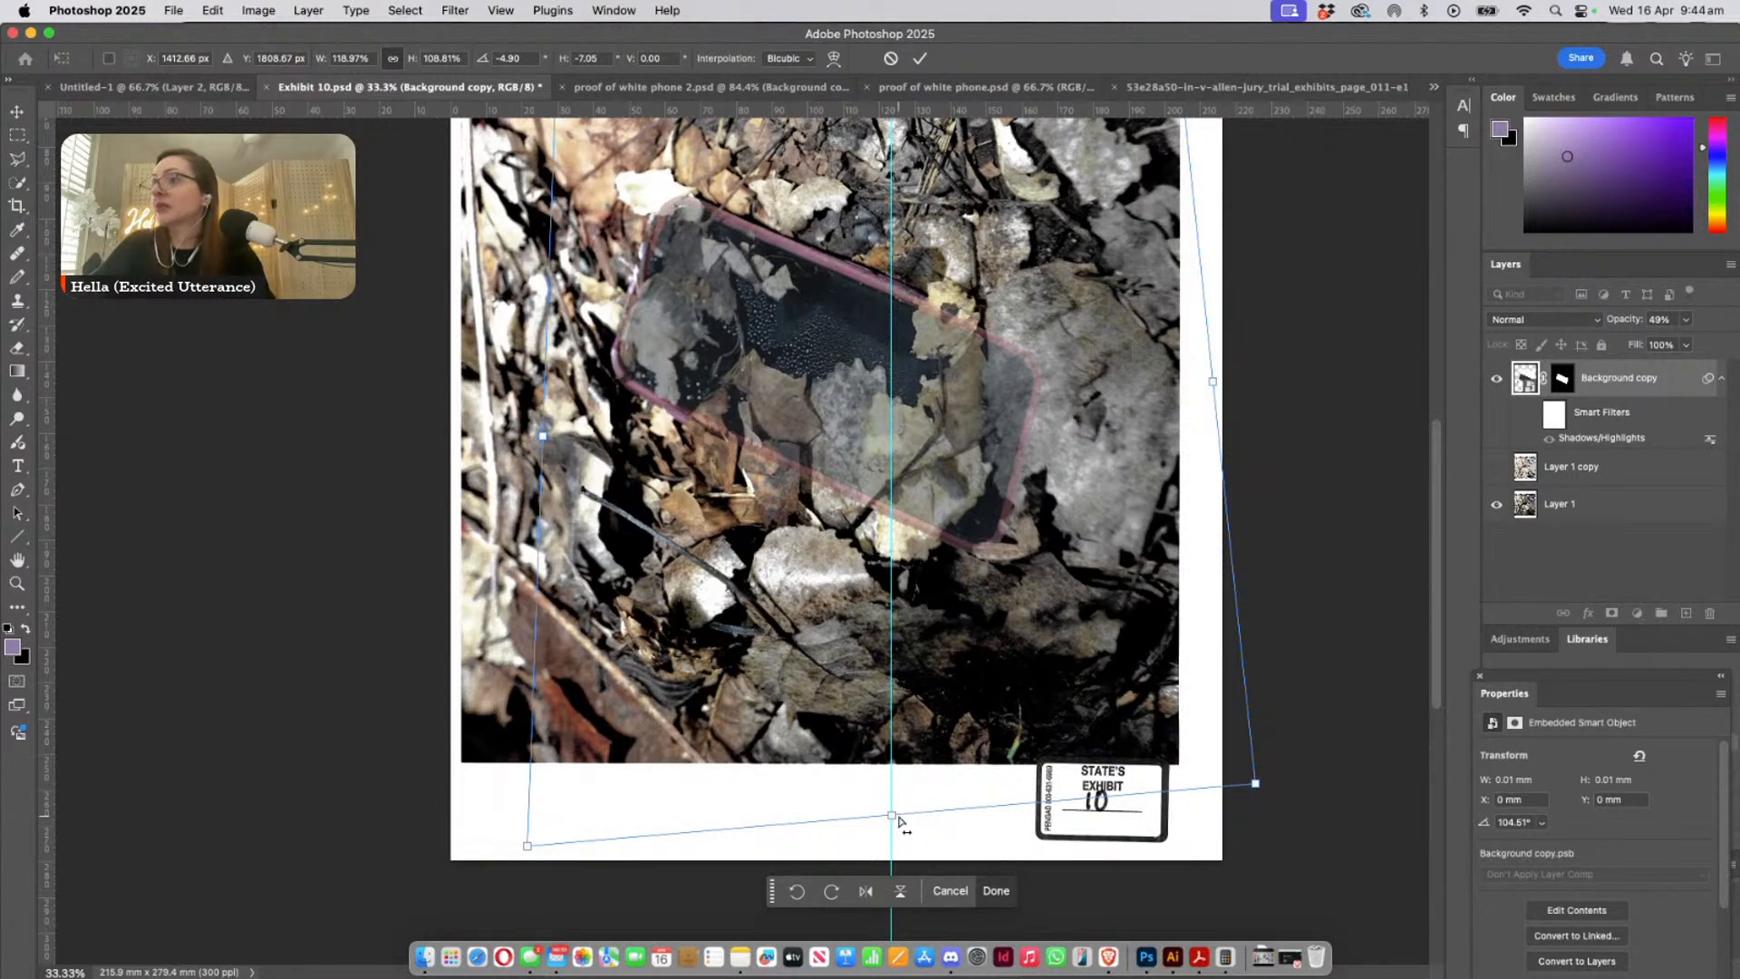
- Skew the phone copy horizontally to -14.11 and resize it to 115.07% width and 103.92% height over the leaf-covered phone
left_click_drag(897, 820, 777, 799)
mouse_move(725, 263)
left_mouse_down()
mouse_move(768, 299)
mouse_move(758, 260)
left_mouse_up()
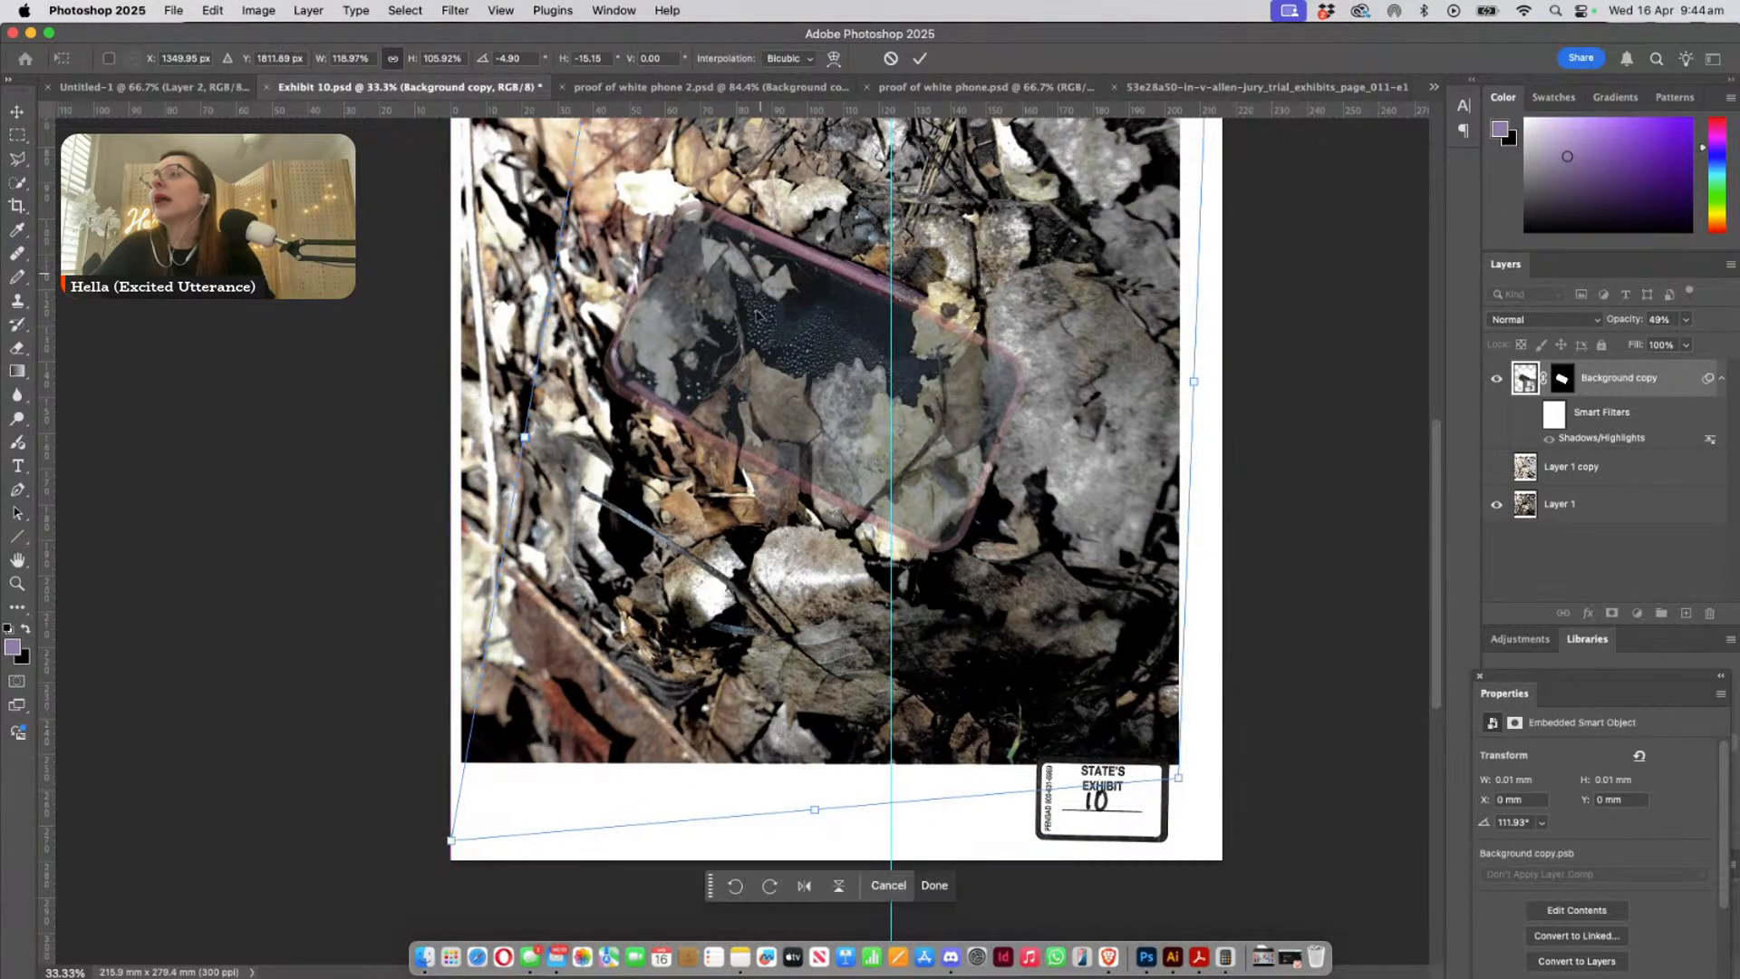
mouse_move(813, 816)
left_mouse_down()
mouse_move(812, 790)
mouse_move(839, 781)
mouse_move(831, 794)
left_mouse_up()
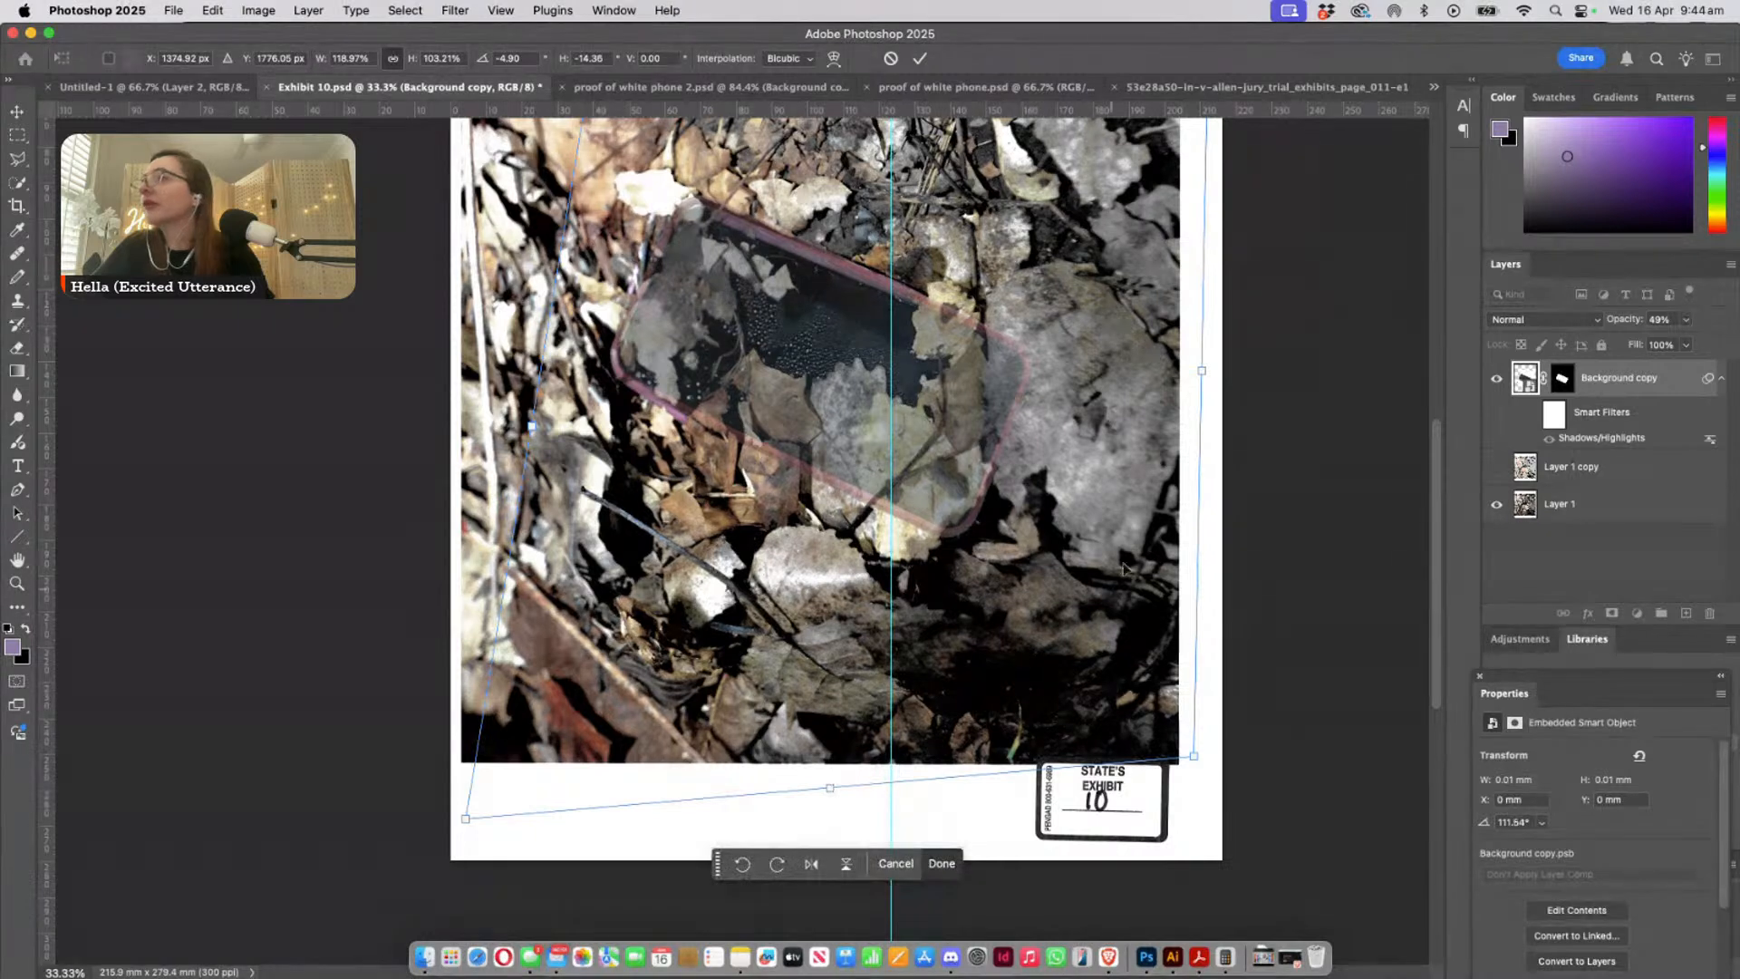
mouse_move(1201, 374)
left_mouse_down()
mouse_move(1221, 378)
mouse_move(1122, 348)
mouse_move(1076, 403)
mouse_move(1187, 353)
mouse_move(1177, 375)
left_mouse_up()
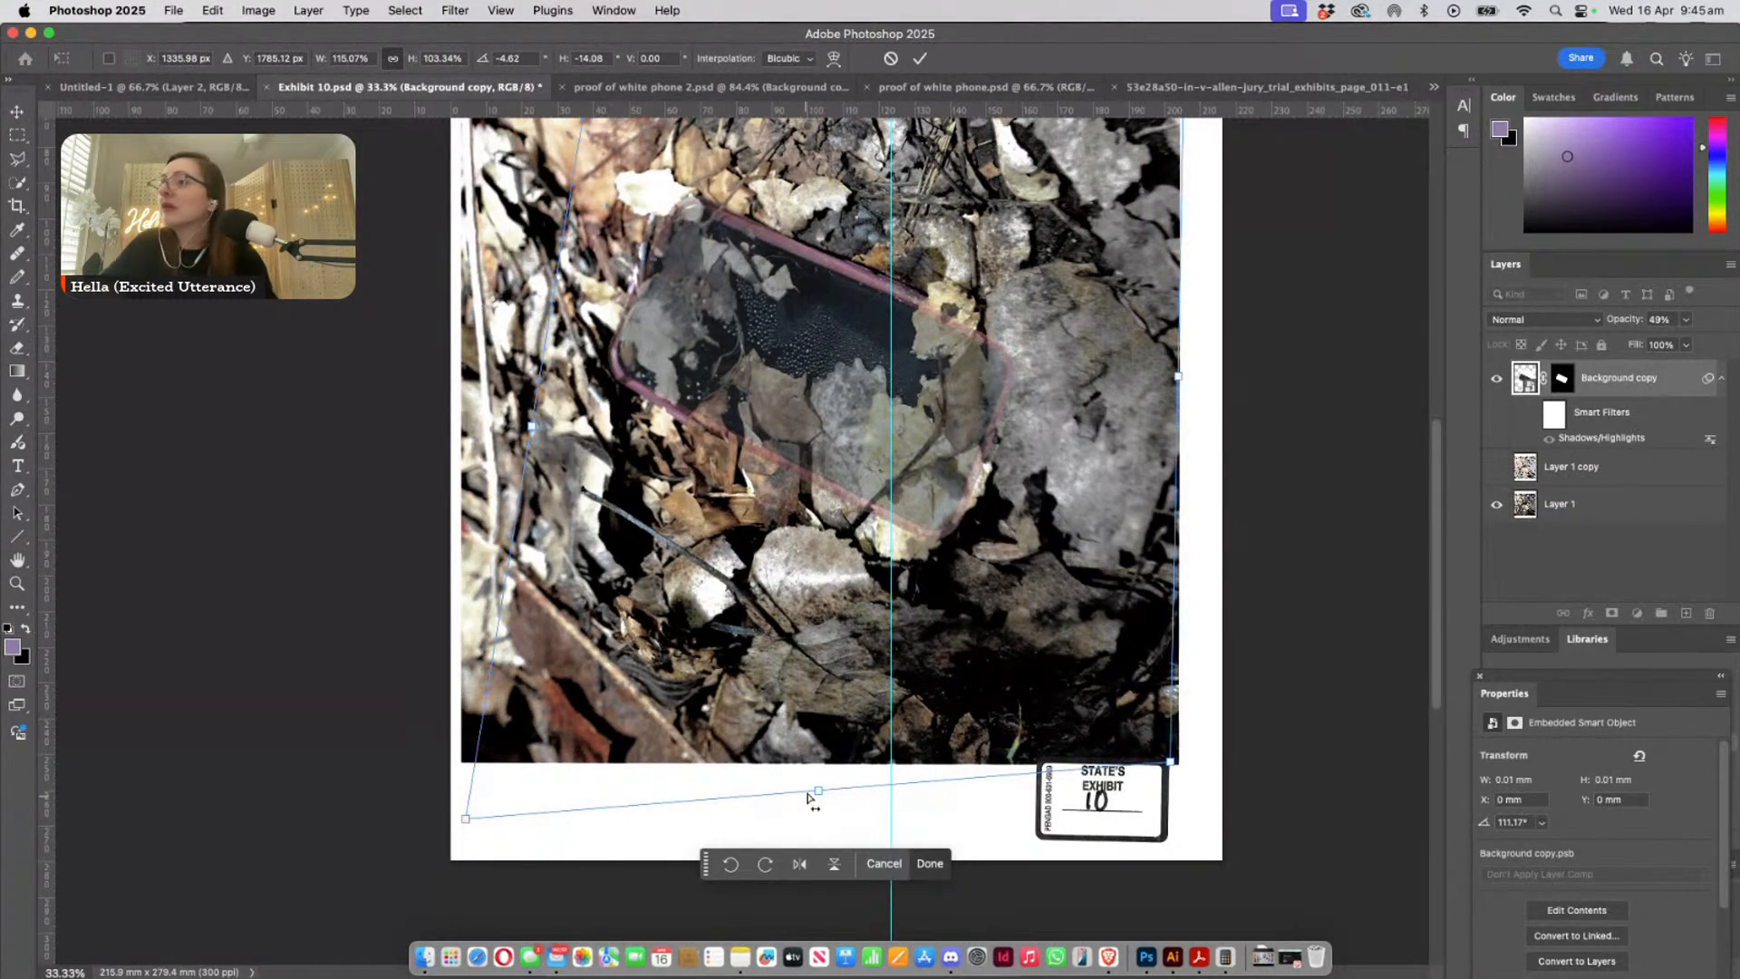
left_click_drag(817, 796, 816, 797)
- Nudge the phone copy upward, rotate it slightly to 110.20° and apply the transformation
key("super+plus")
key("super+plus")
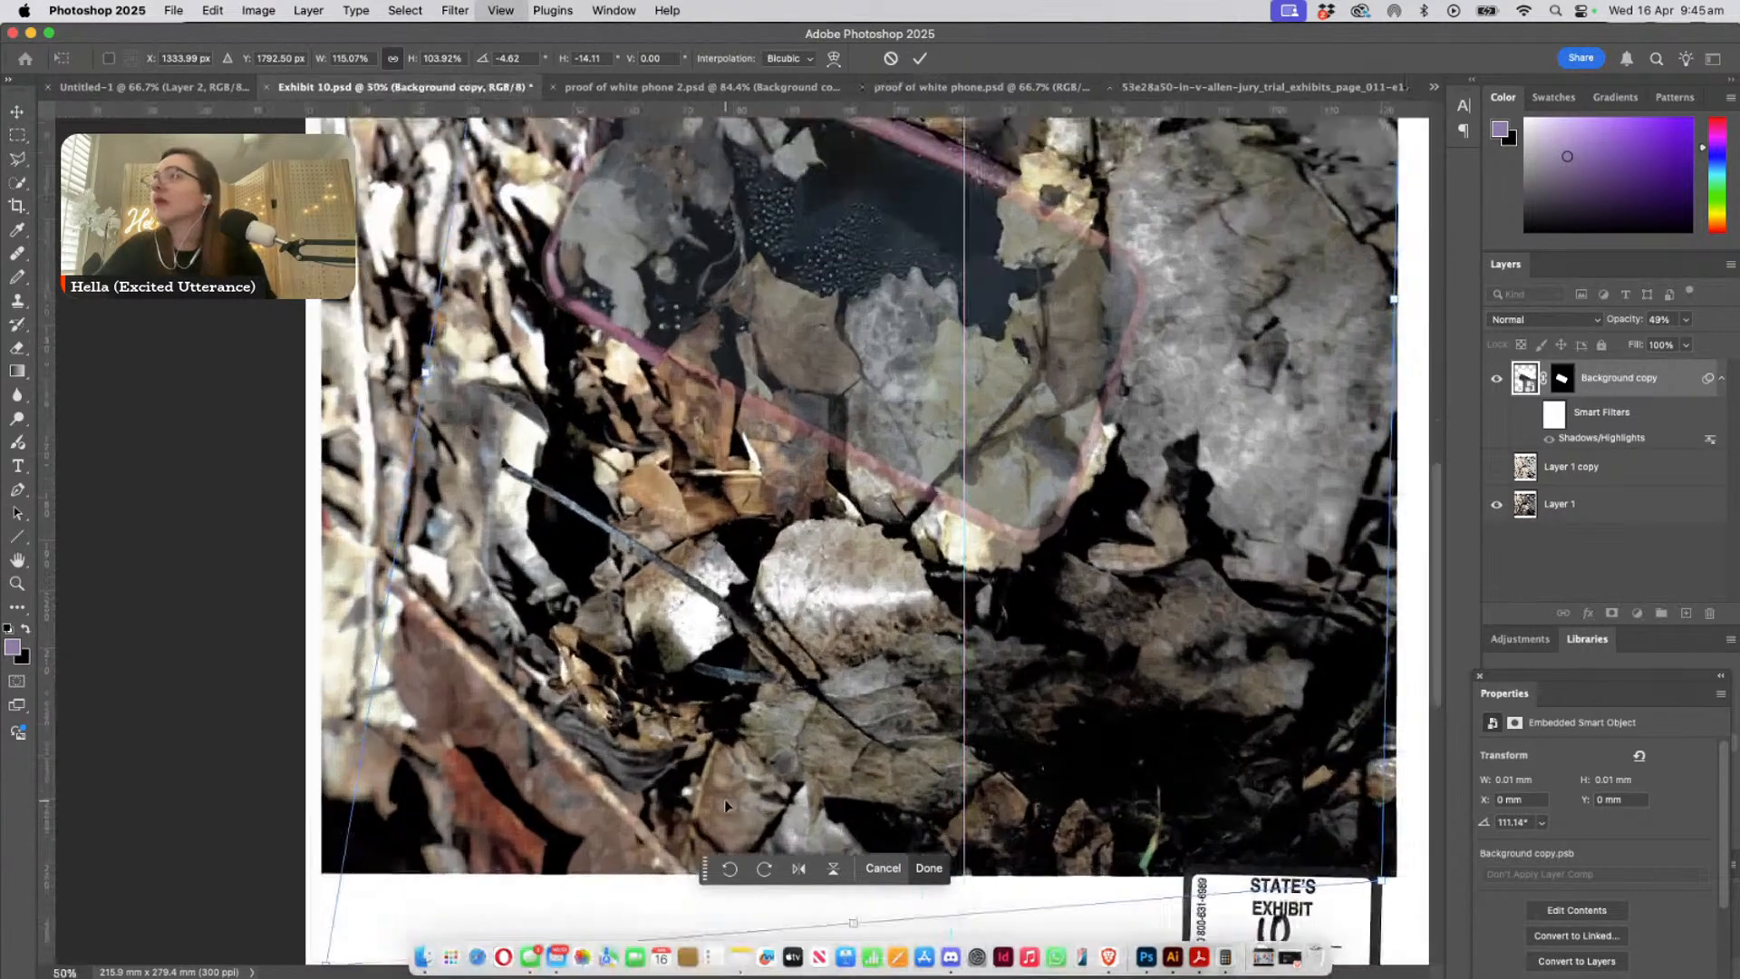
scroll(843, 571, "up", 5)
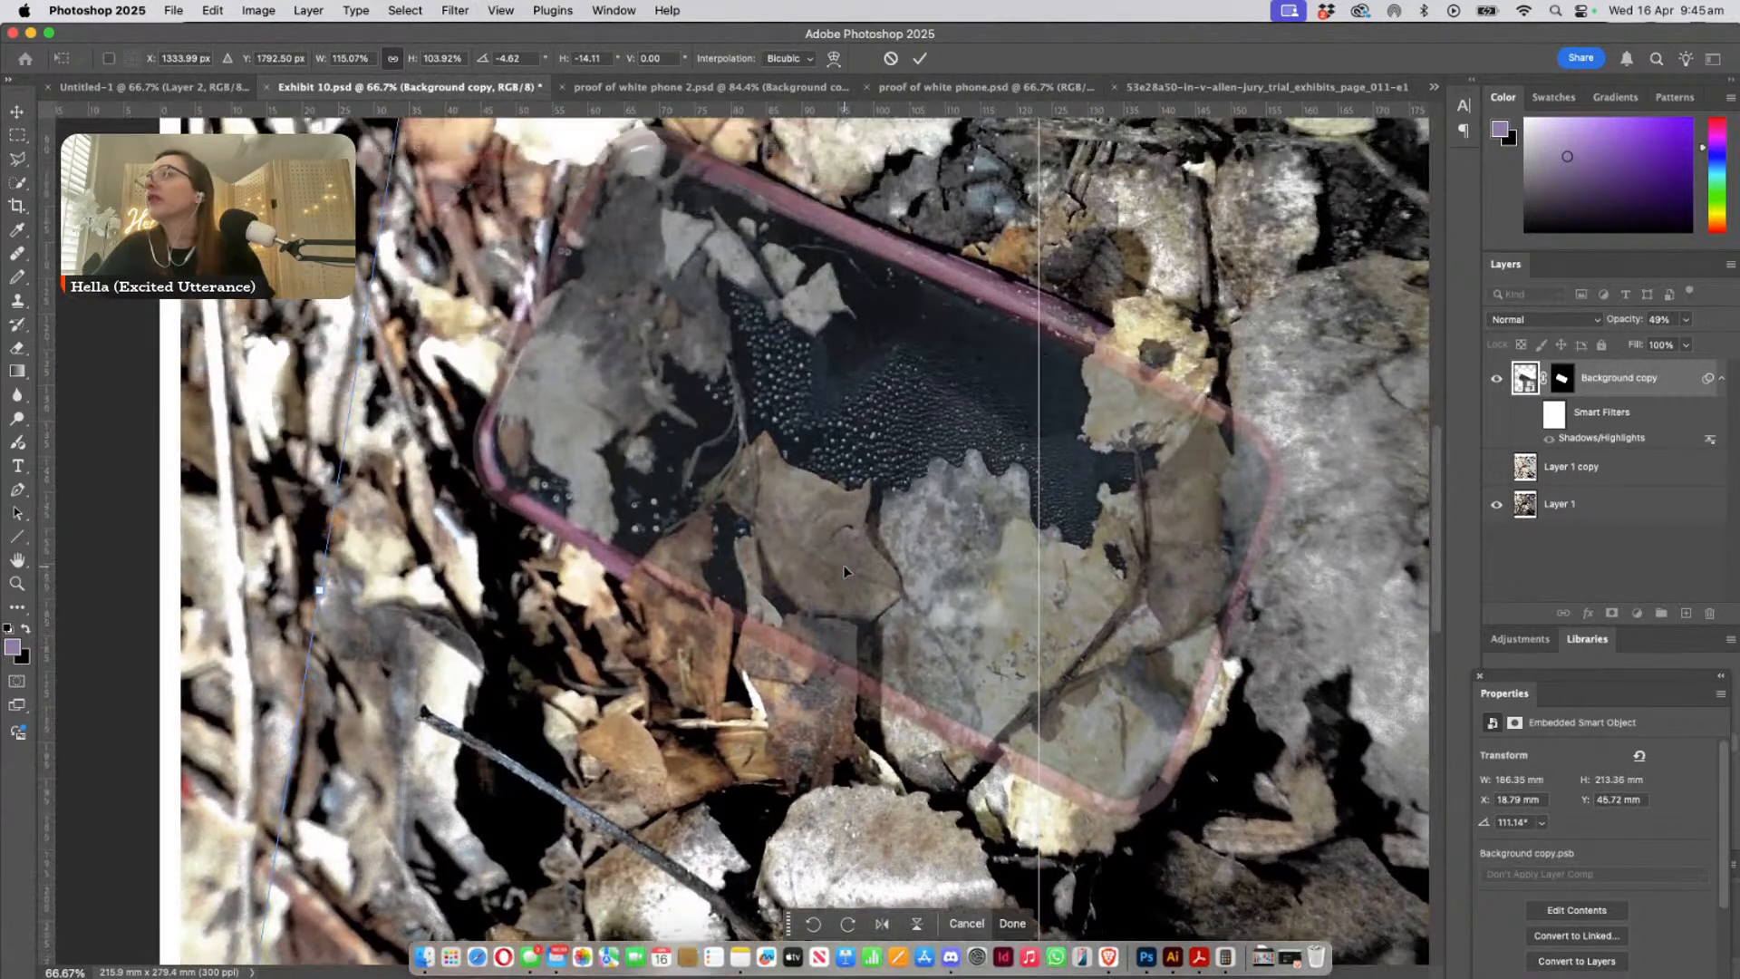
left_click_drag(1191, 559, 1192, 547)
scroll(777, 581, "down", 4)
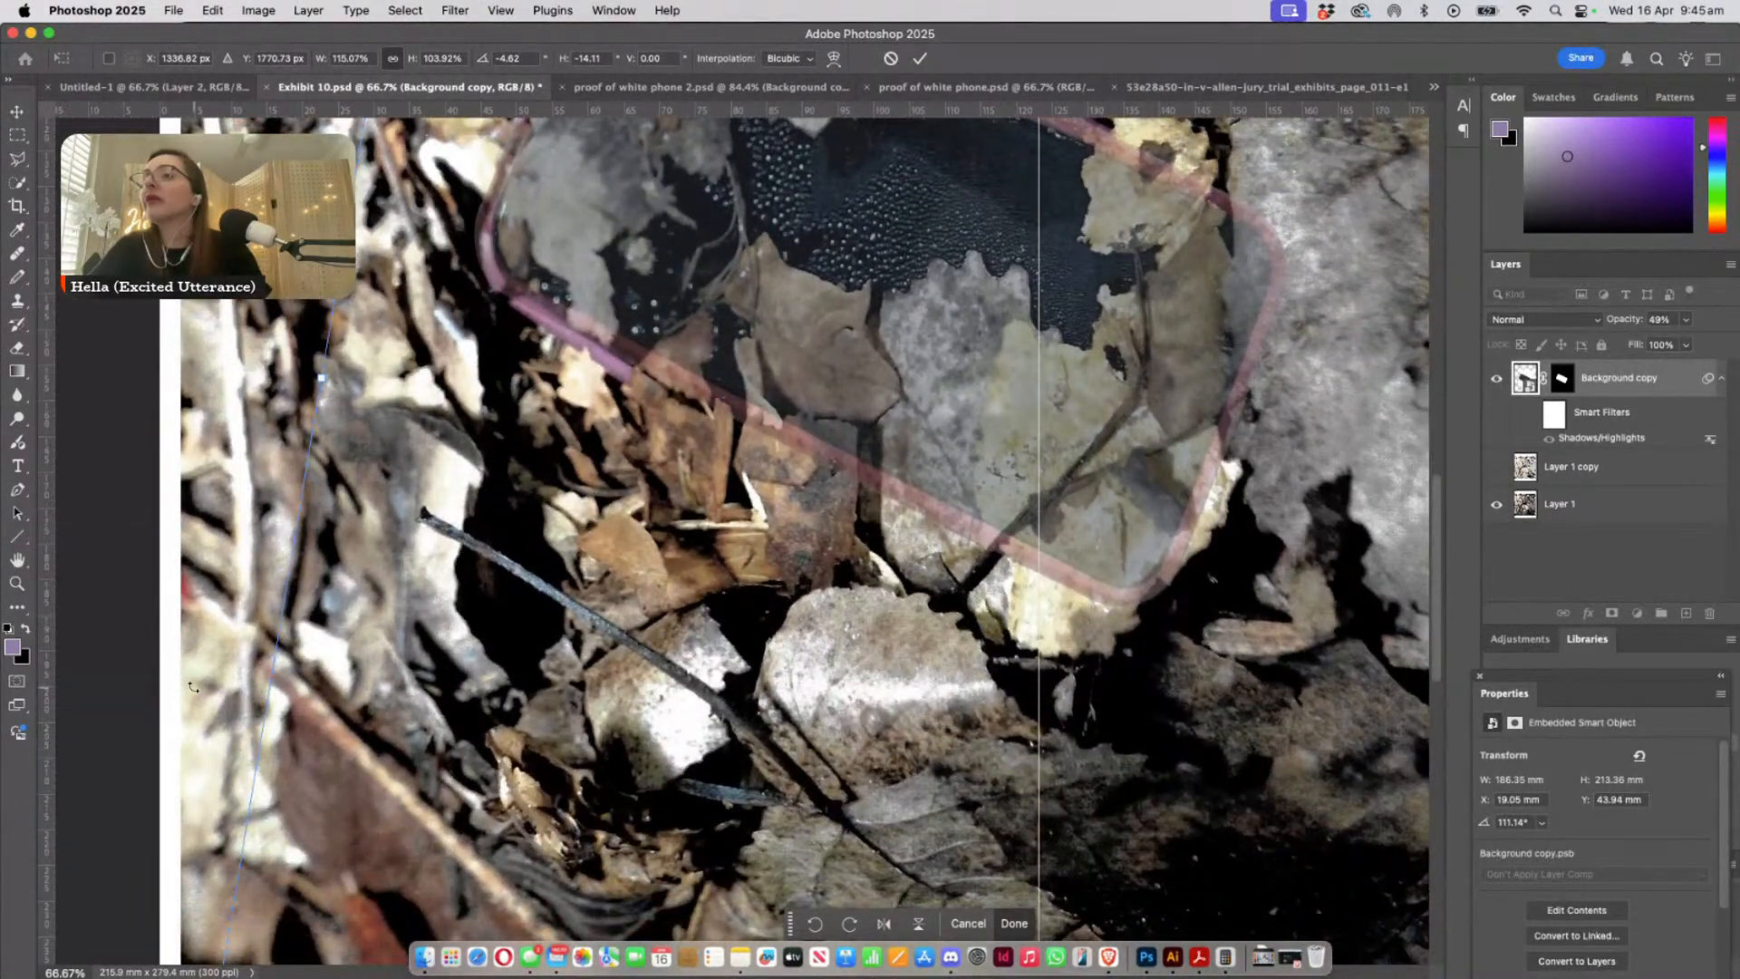
mouse_move(192, 687)
left_mouse_down()
mouse_move(194, 705)
mouse_move(171, 694)
left_mouse_up()
key("Return")
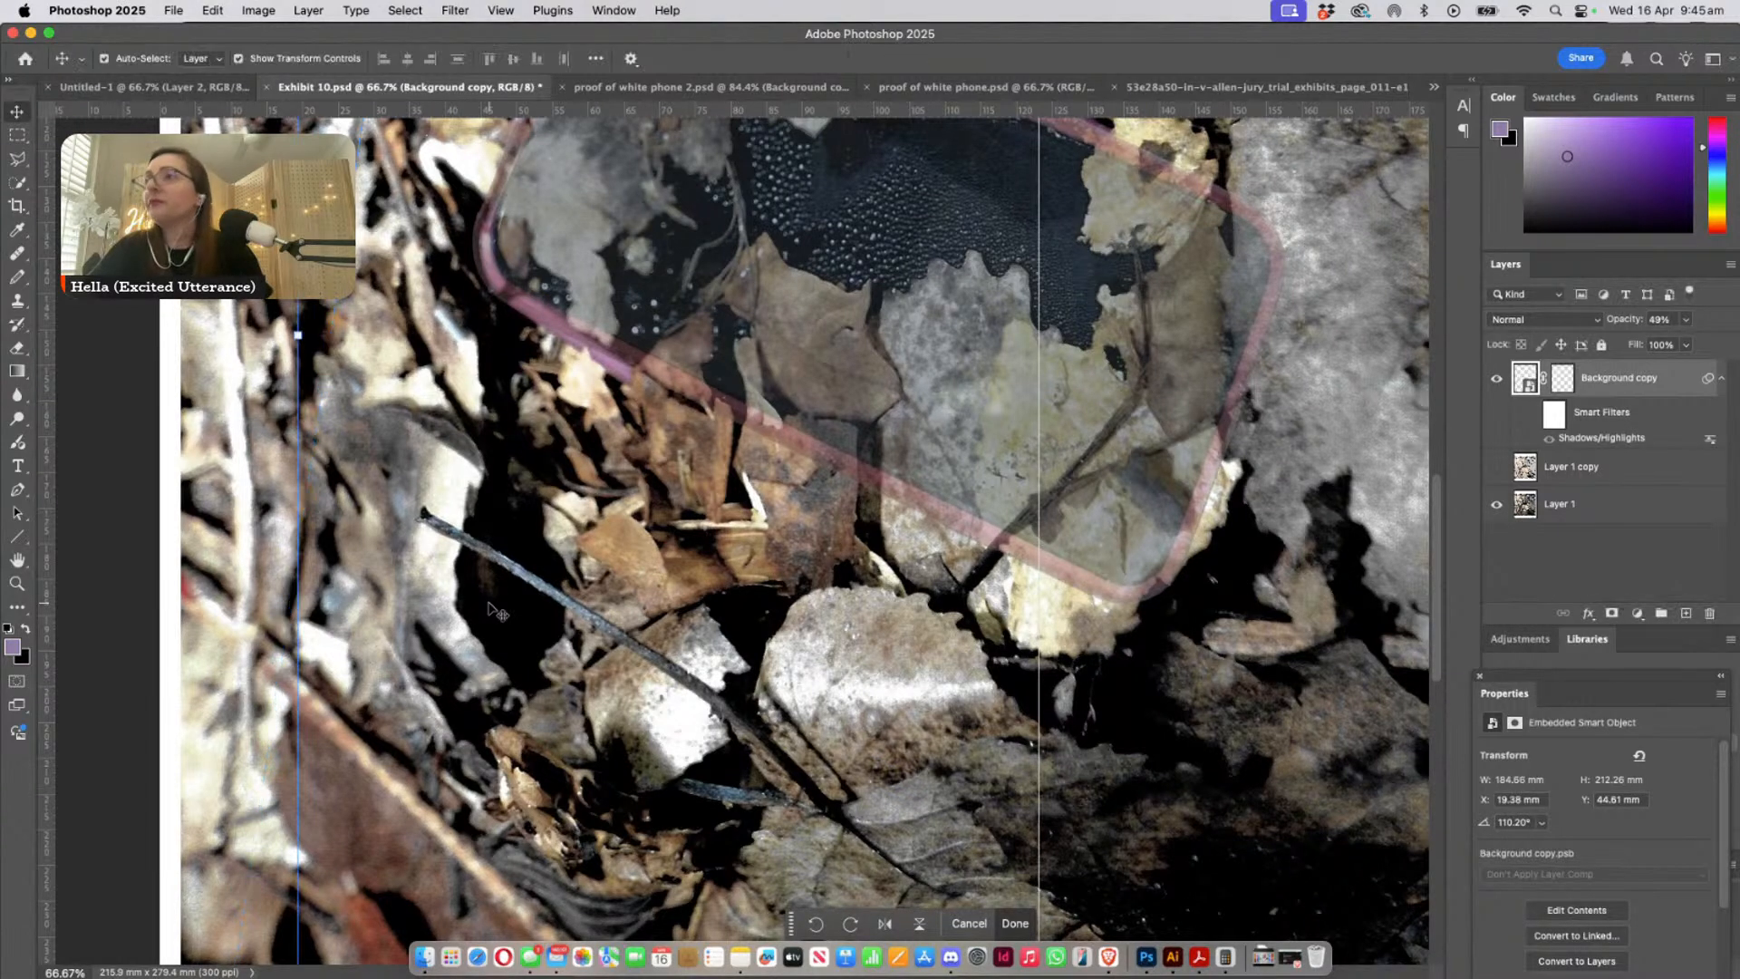
- Shift the phone copy slightly down inside the visible purple case edge and inspect the overlay's alignment along the lower edge
scroll(697, 490, "up", 5)
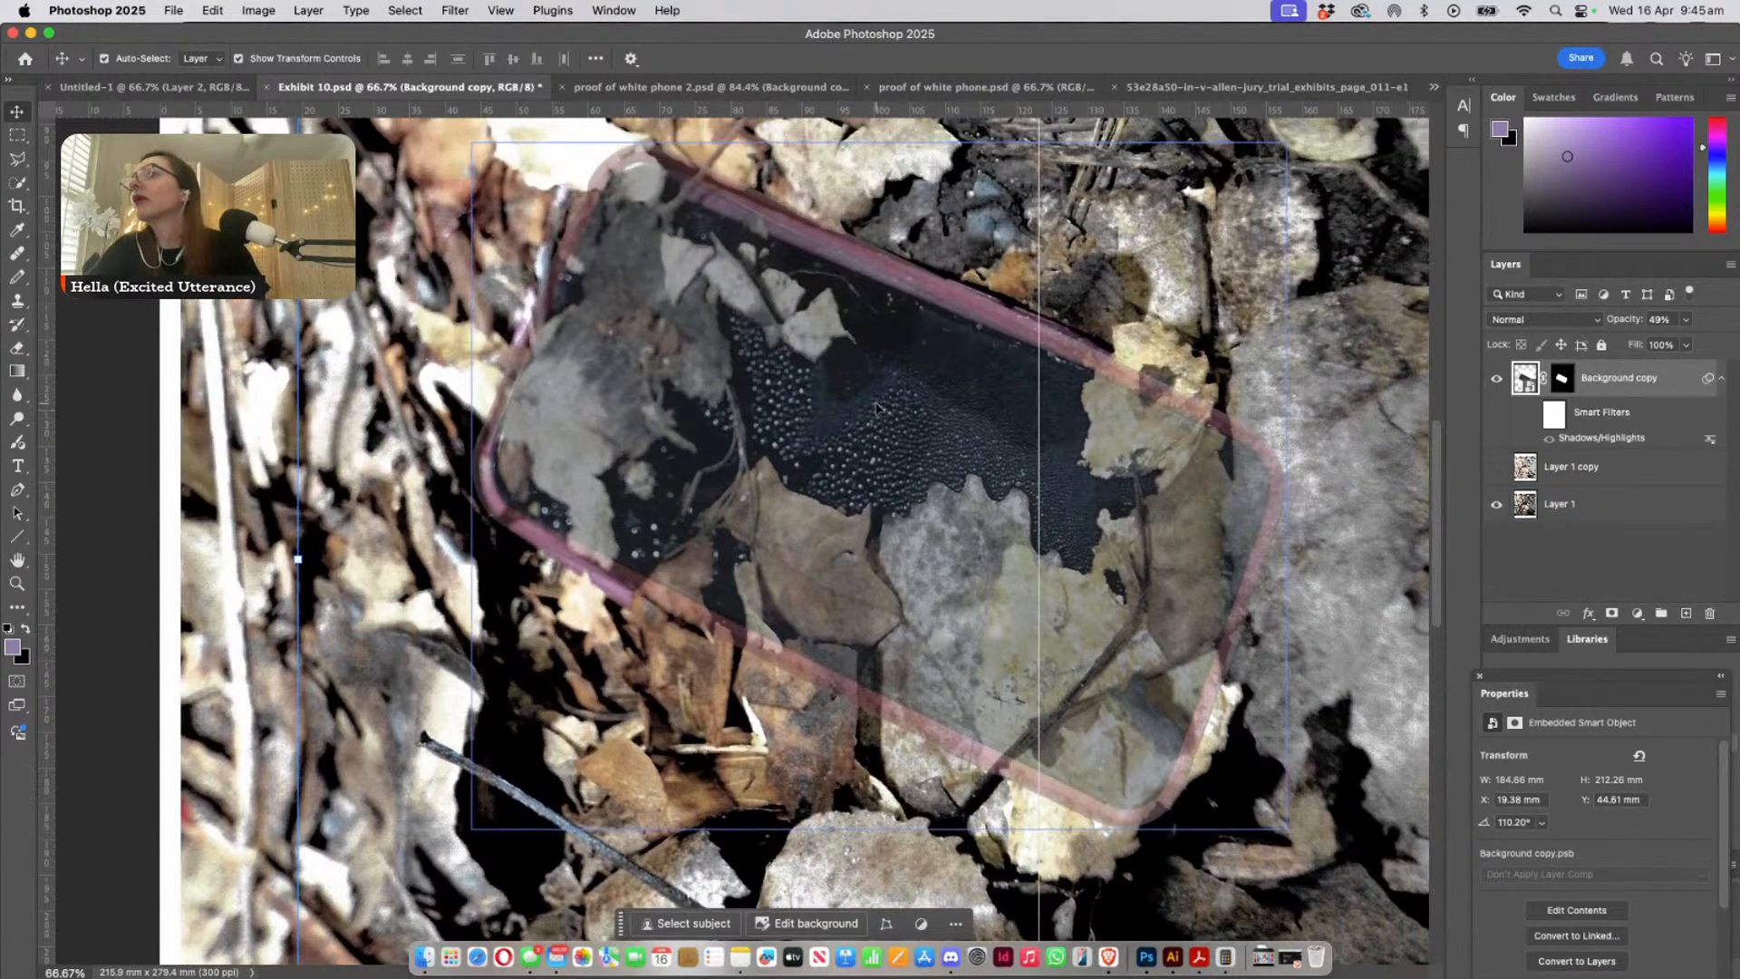
left_click_drag(876, 408, 879, 428)
scroll(808, 466, "down", 7)
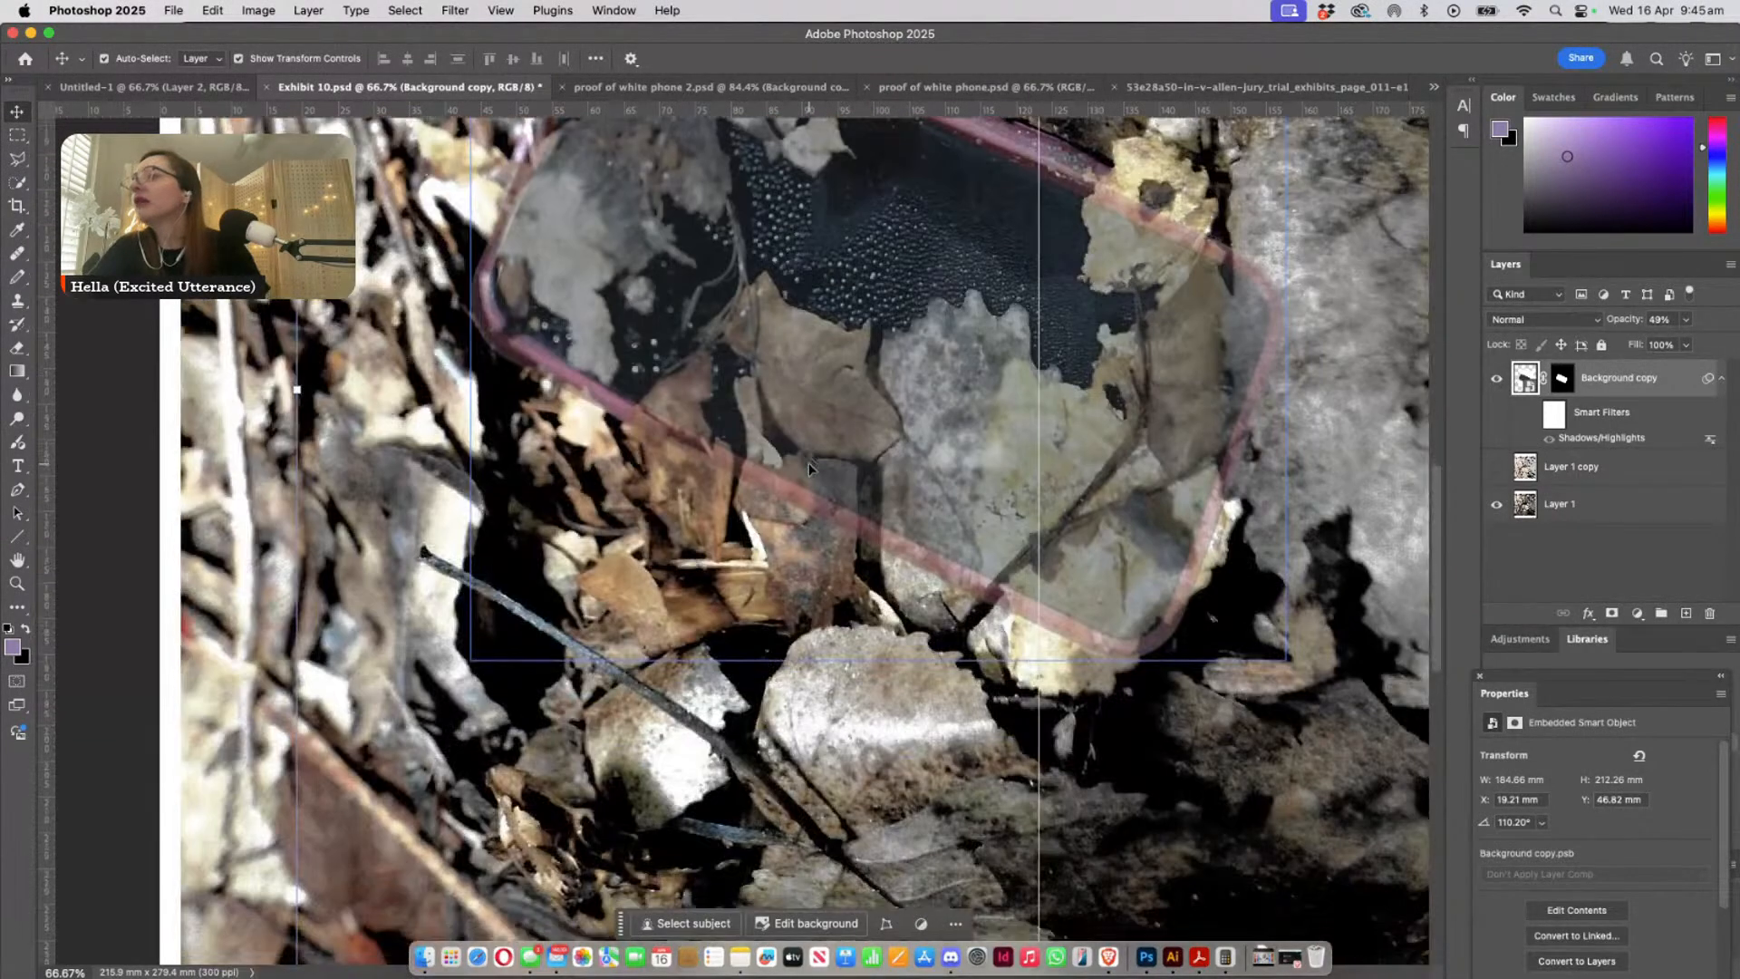
scroll(809, 468, "down", 3)
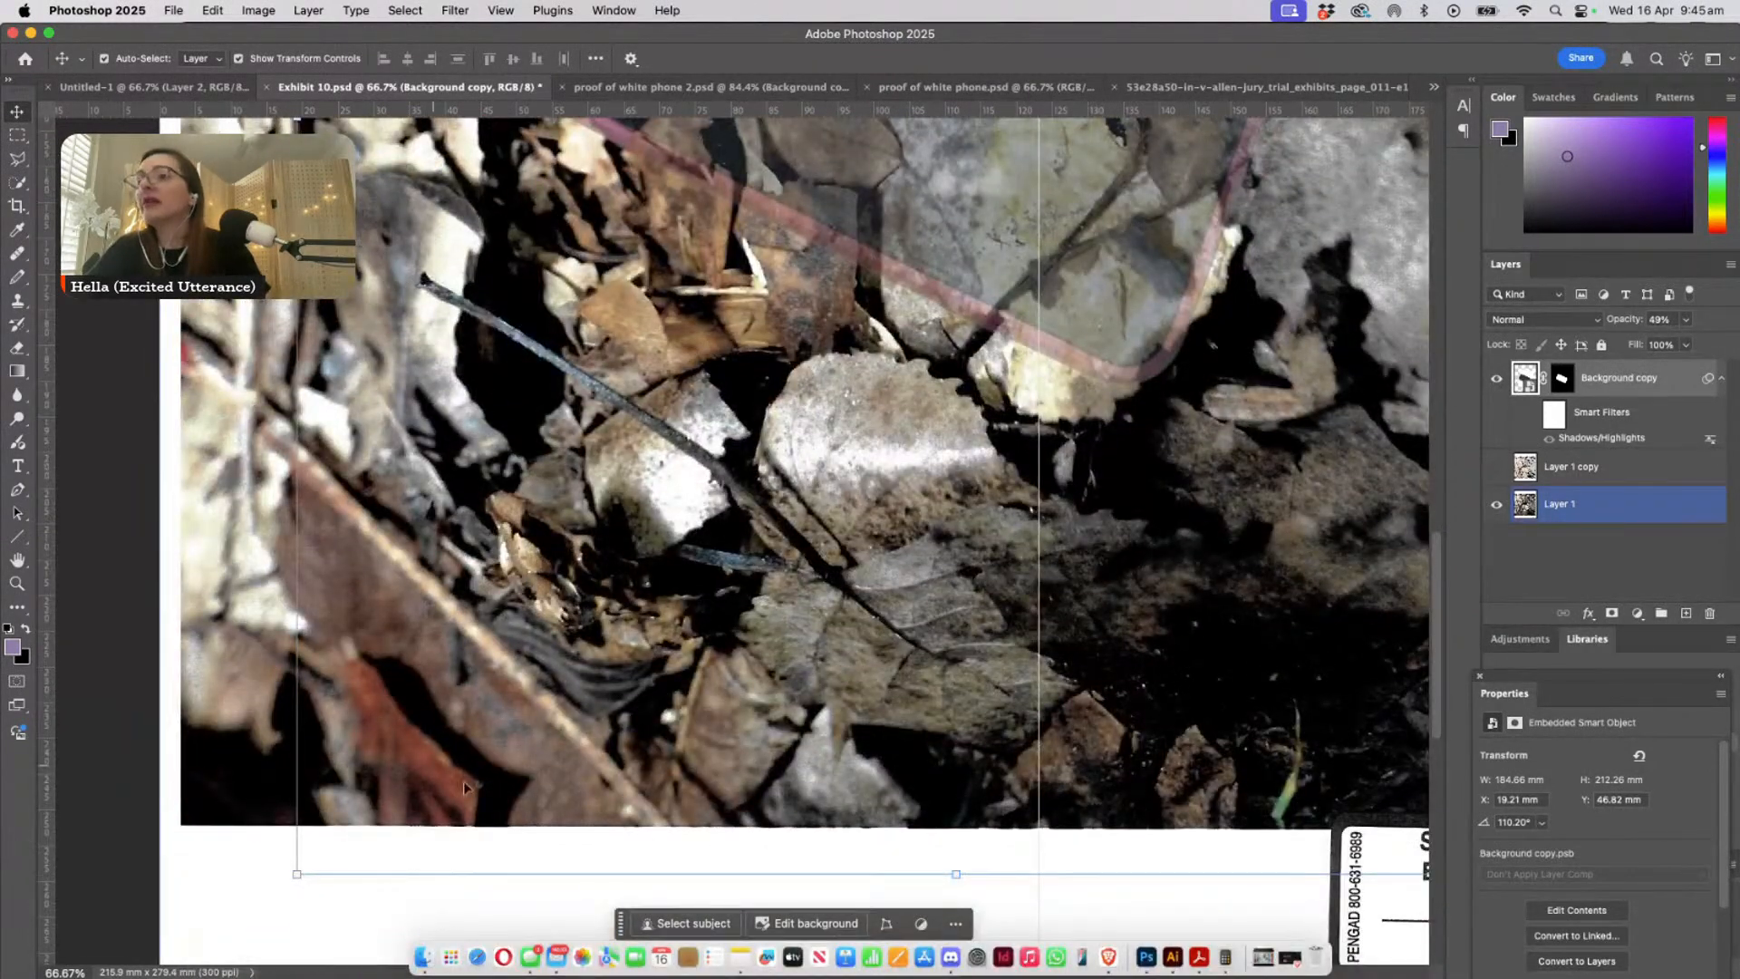
scroll(807, 635, "up", 10)
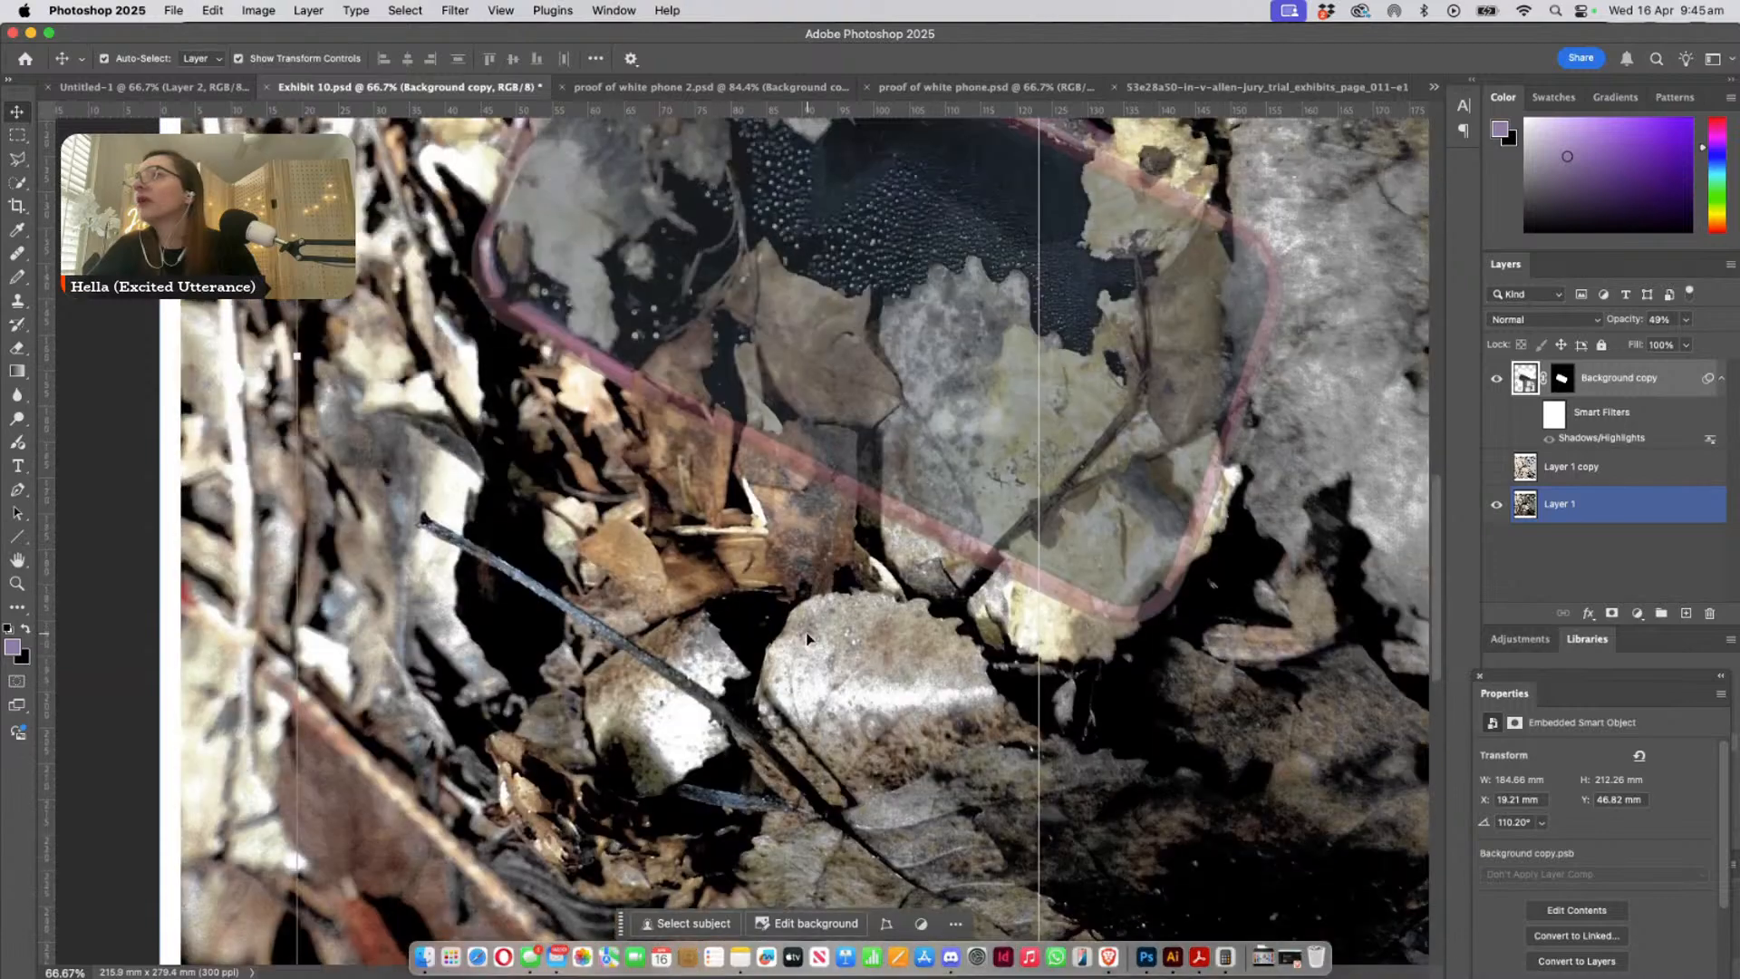
scroll(807, 634, "up", 1)
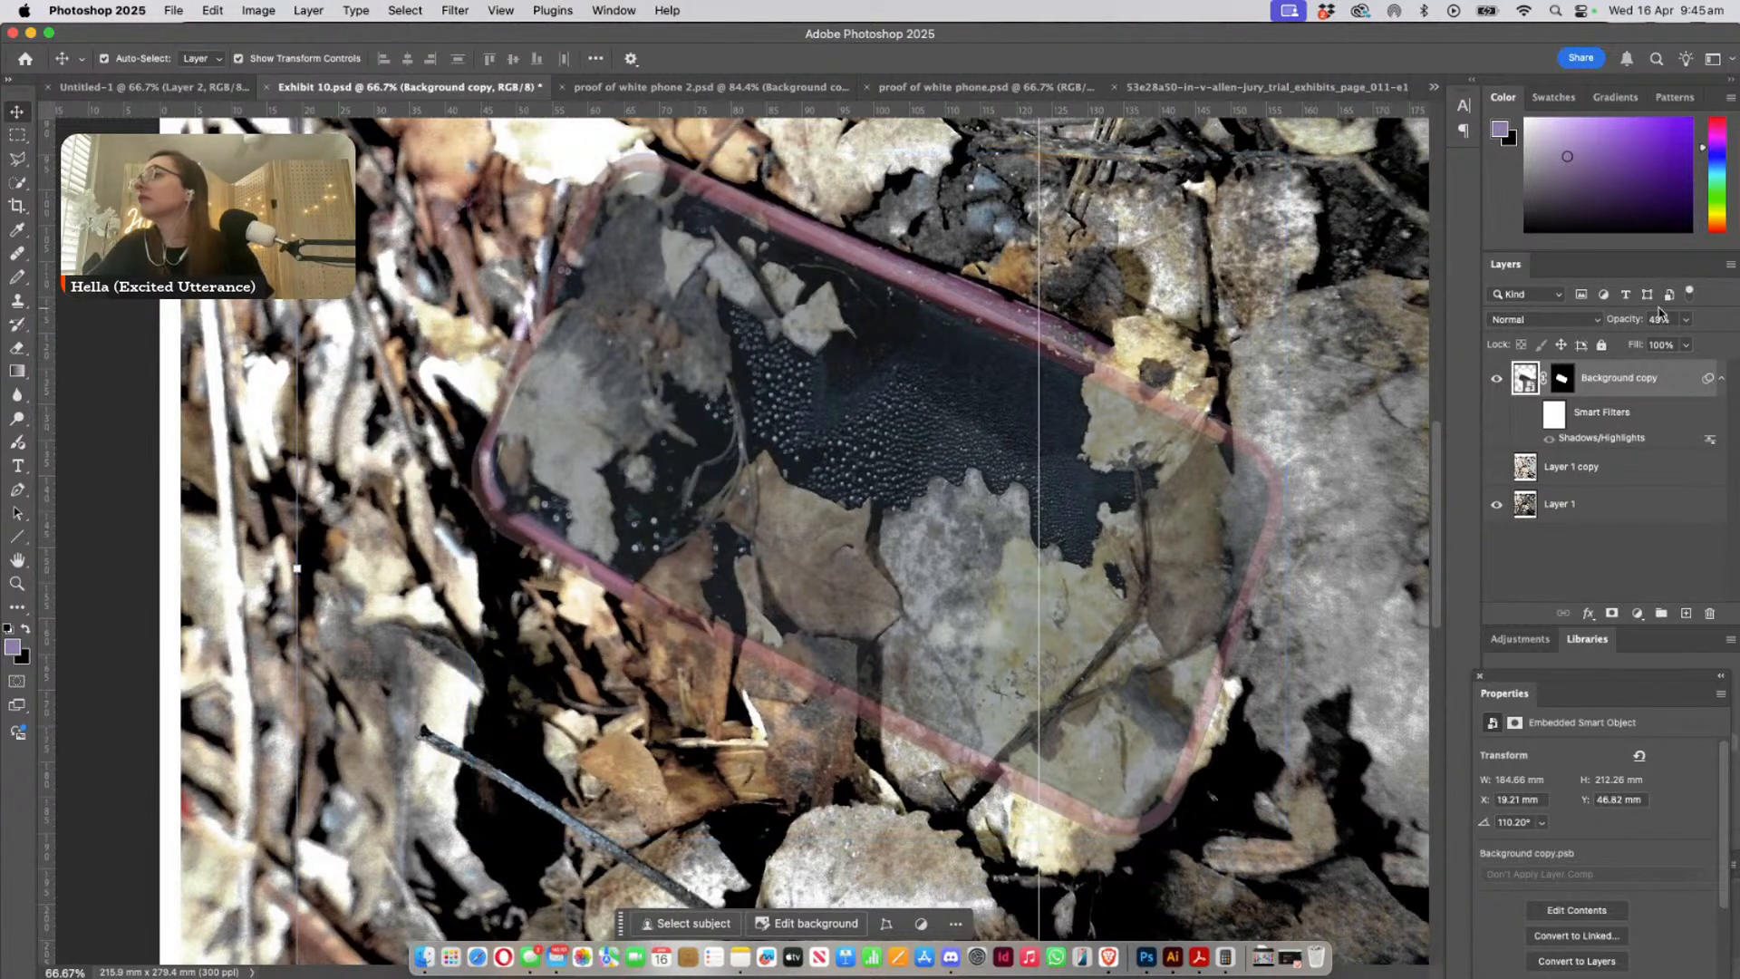
- Raise the phone copy's layer opacity to 100% and keep the Background copy layer selected
left_click(1686, 318)
left_click_drag(1683, 341, 1705, 343)
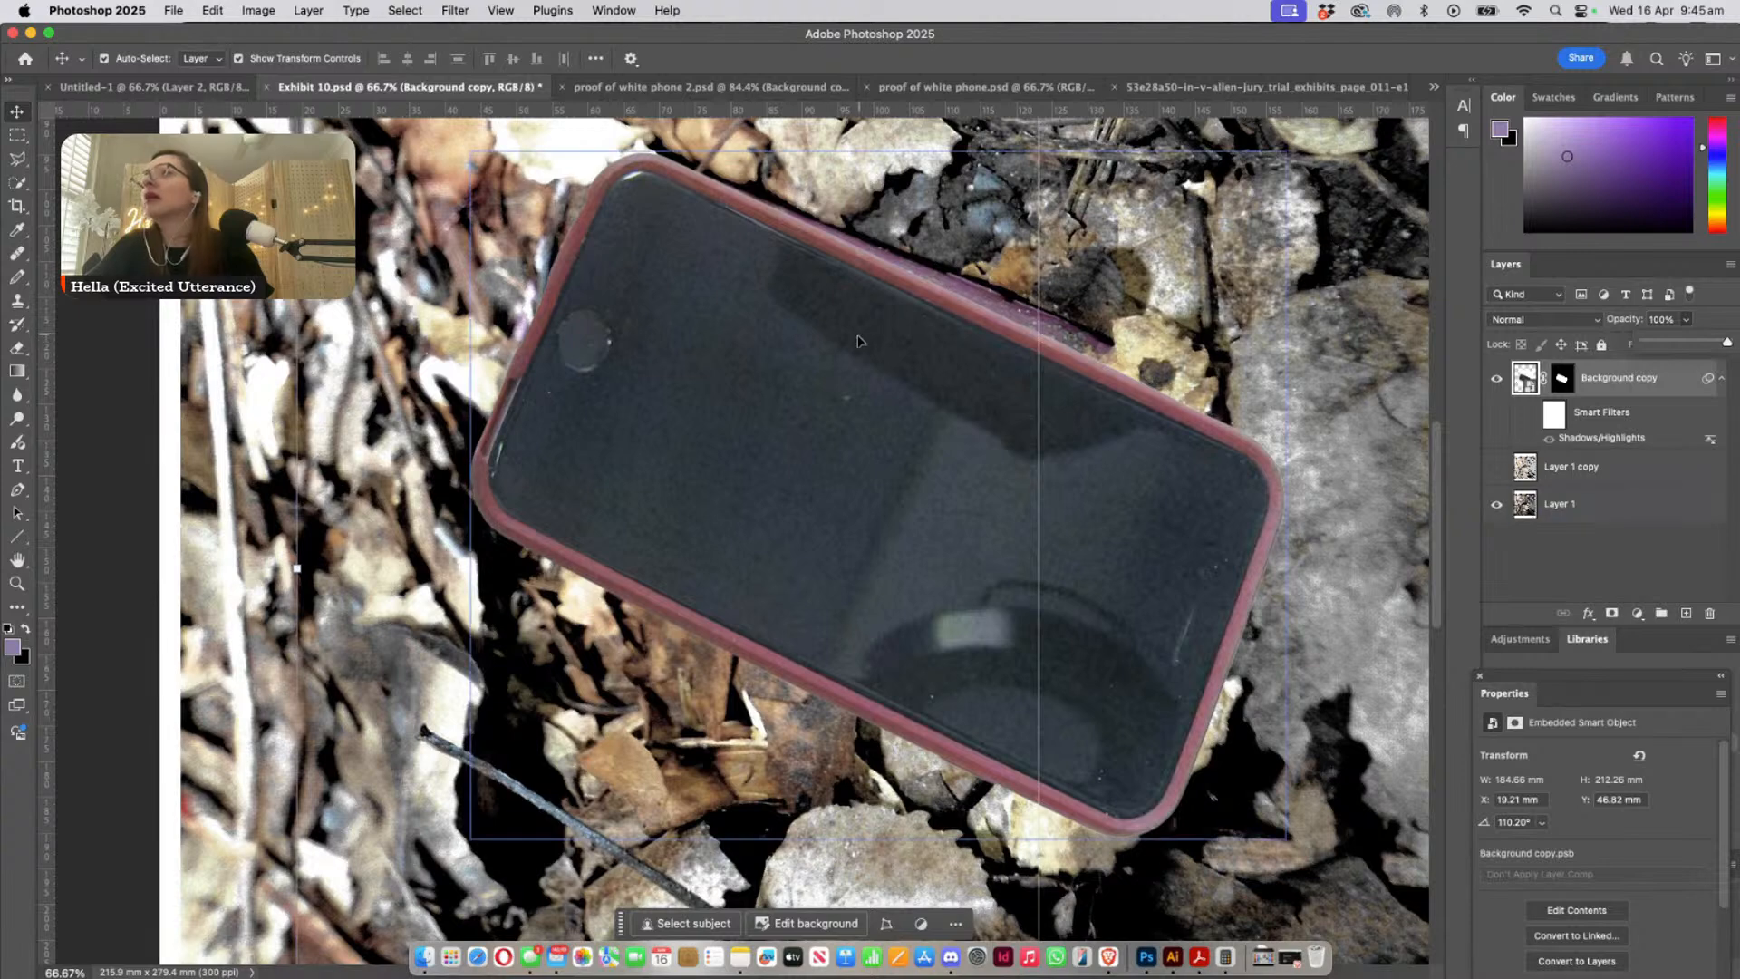
left_click(489, 367)
scroll(343, 523, "up", 3)
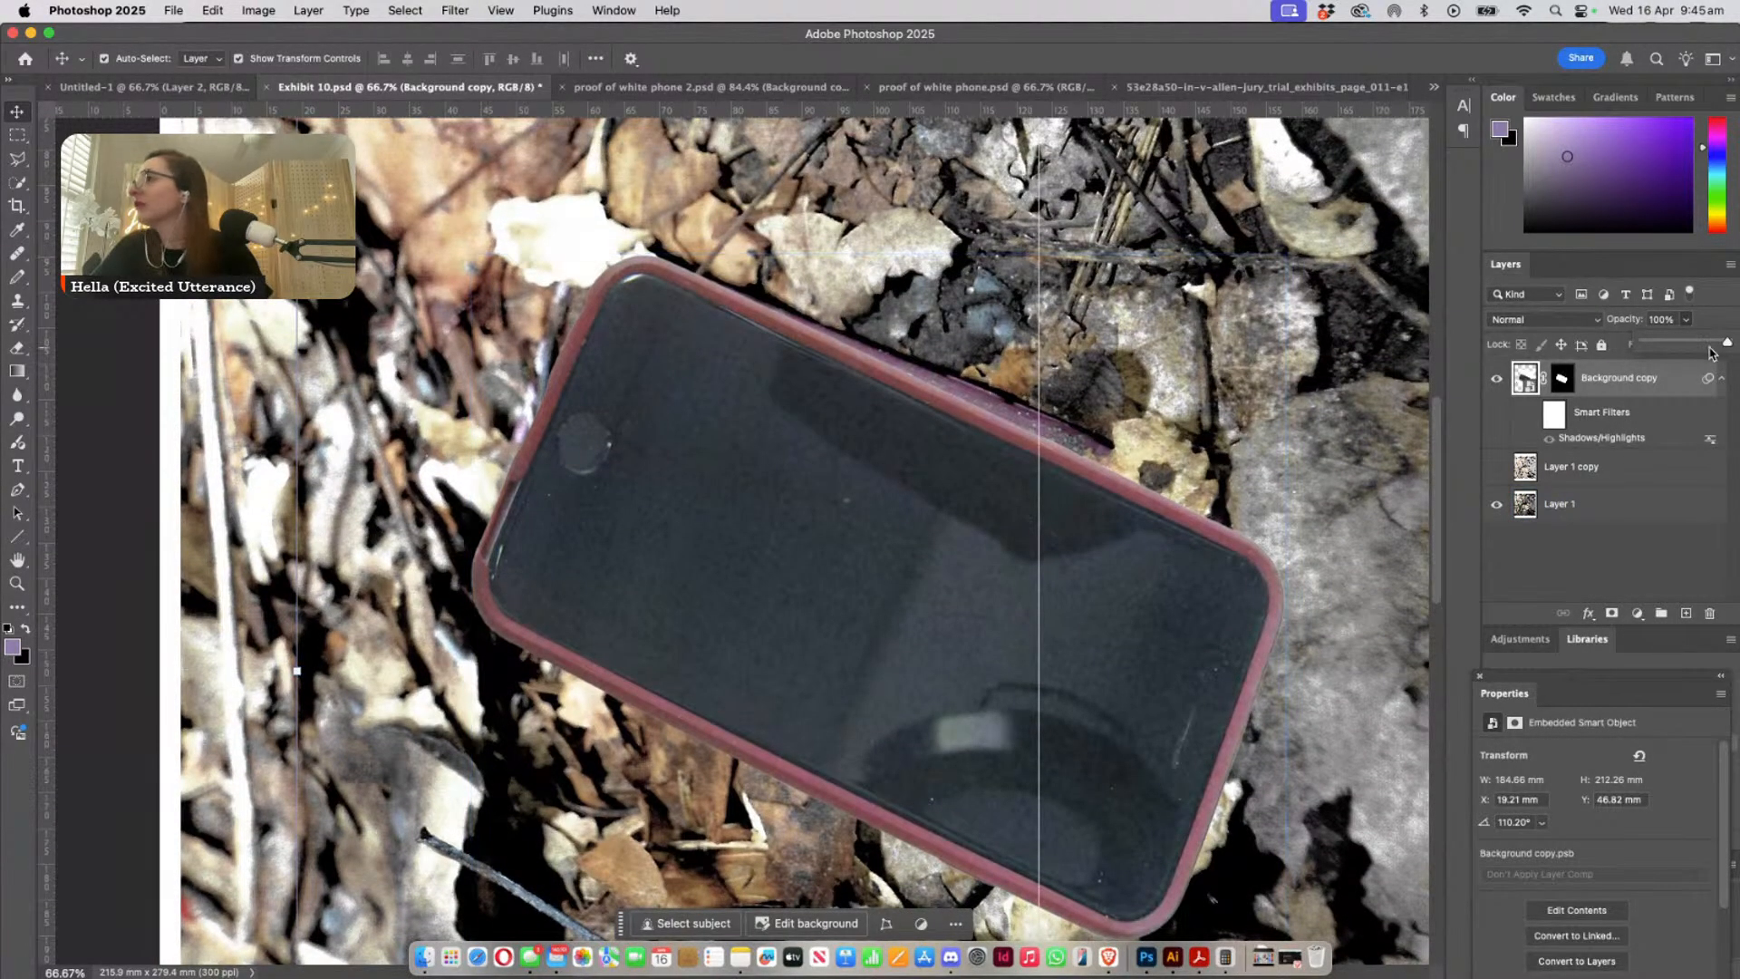
left_click(1642, 380)
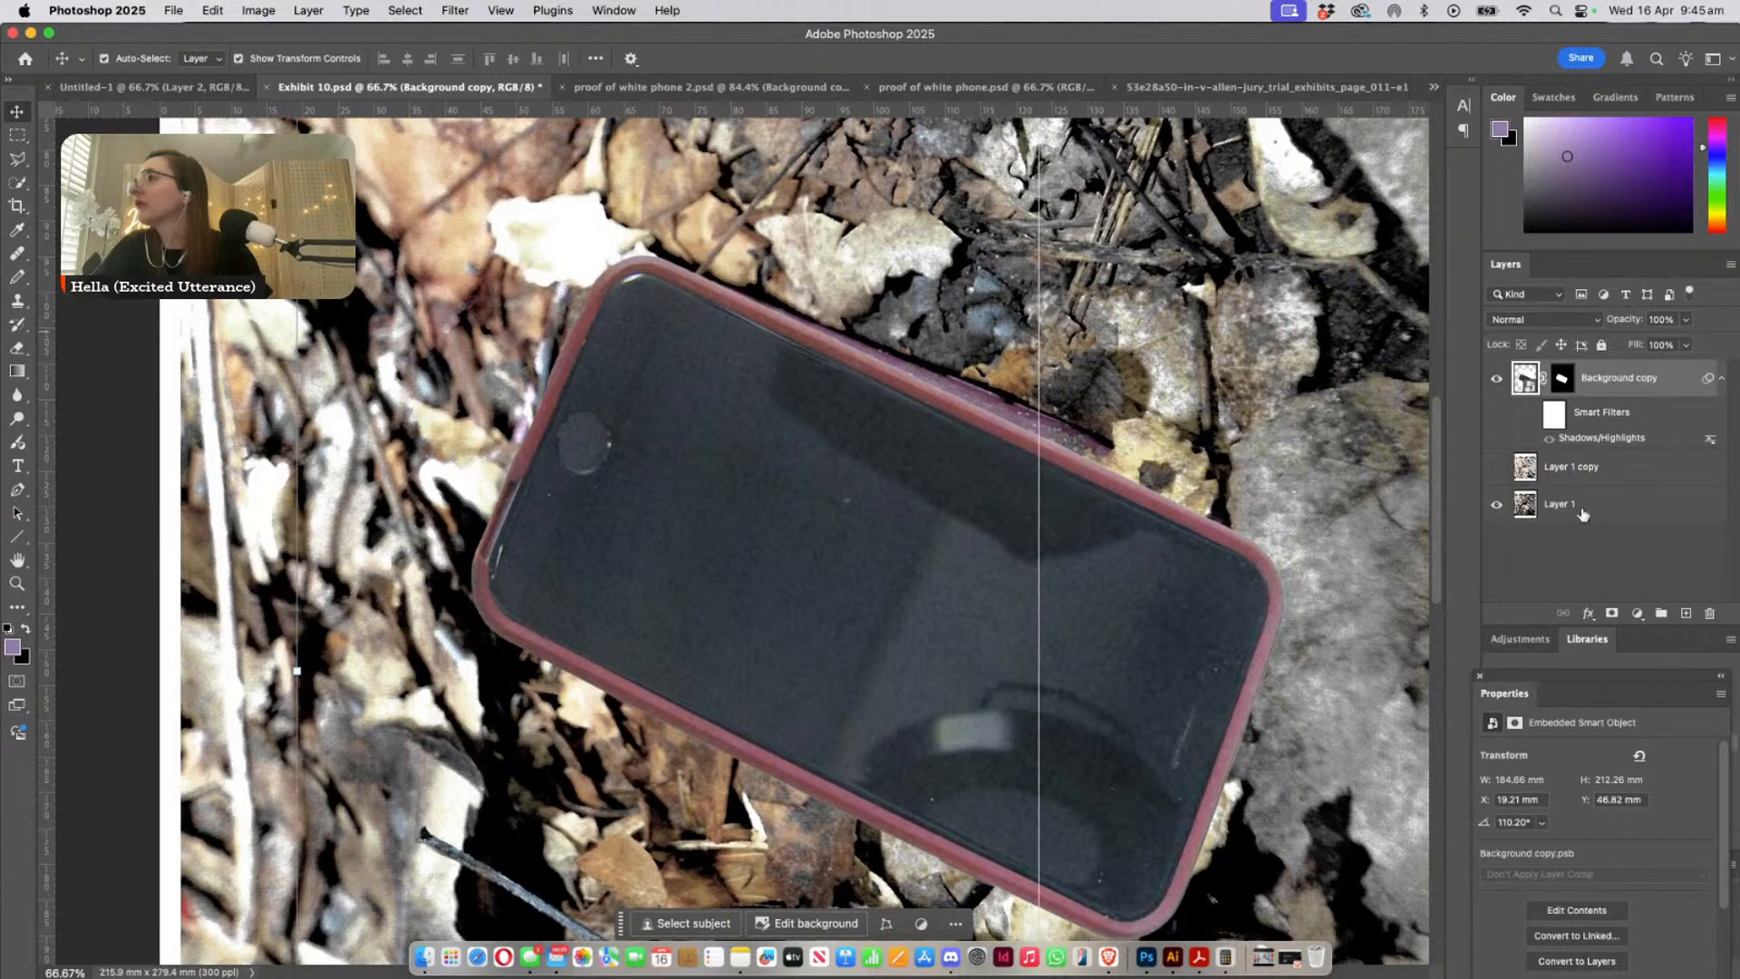
left_click(1567, 582)
left_click_drag(1091, 456, 1107, 388)
key("super+z")
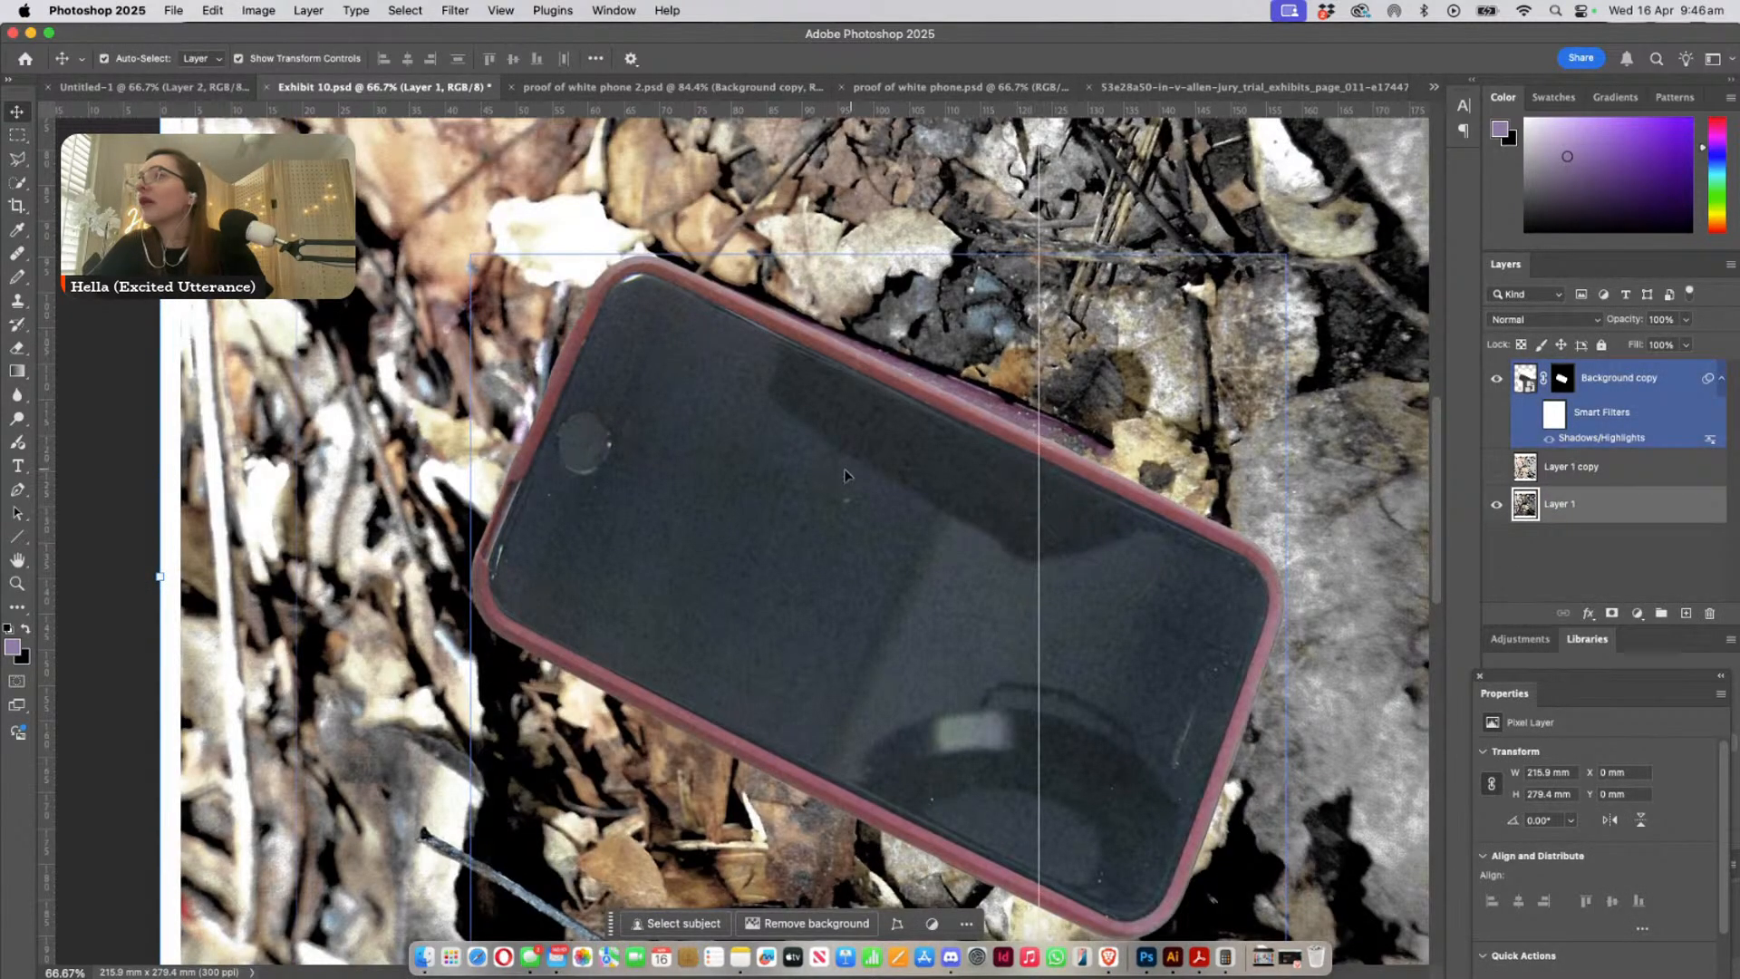
- Move the opaque phone copy down and left off the leaf-covered phone, to X 1.1 mm and Y 59.77 mm, for case colour comparison
left_click_drag(852, 471, 822, 561)
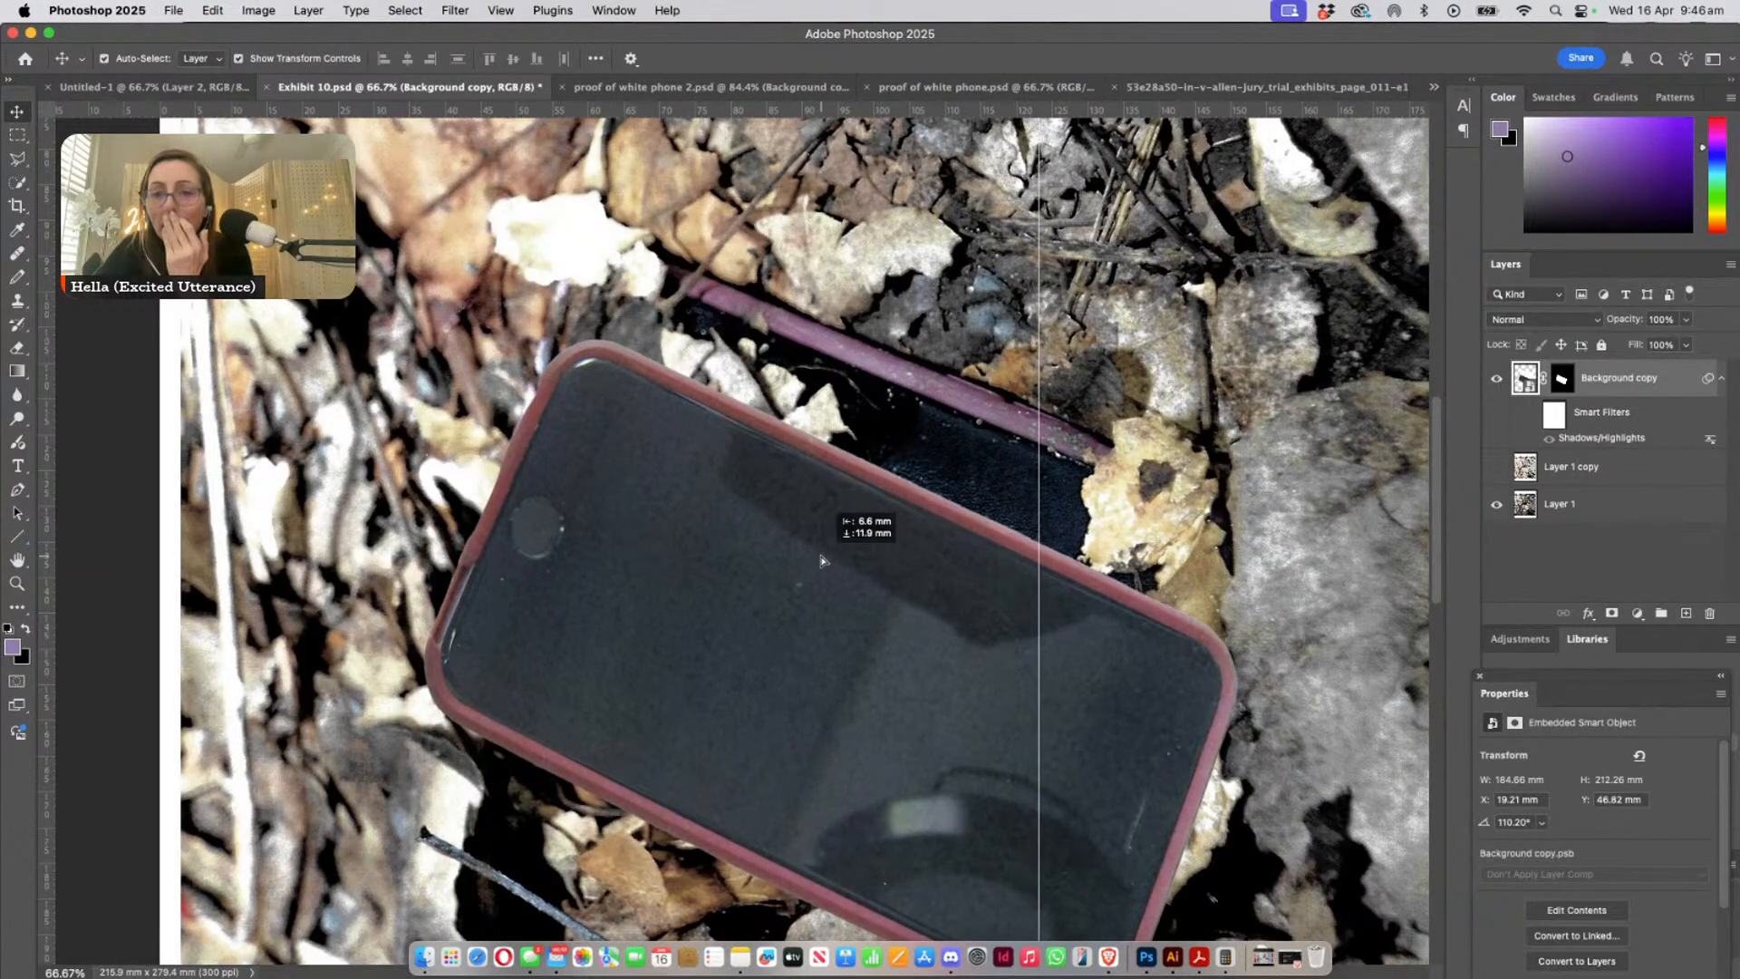
left_click_drag(822, 561, 820, 553)
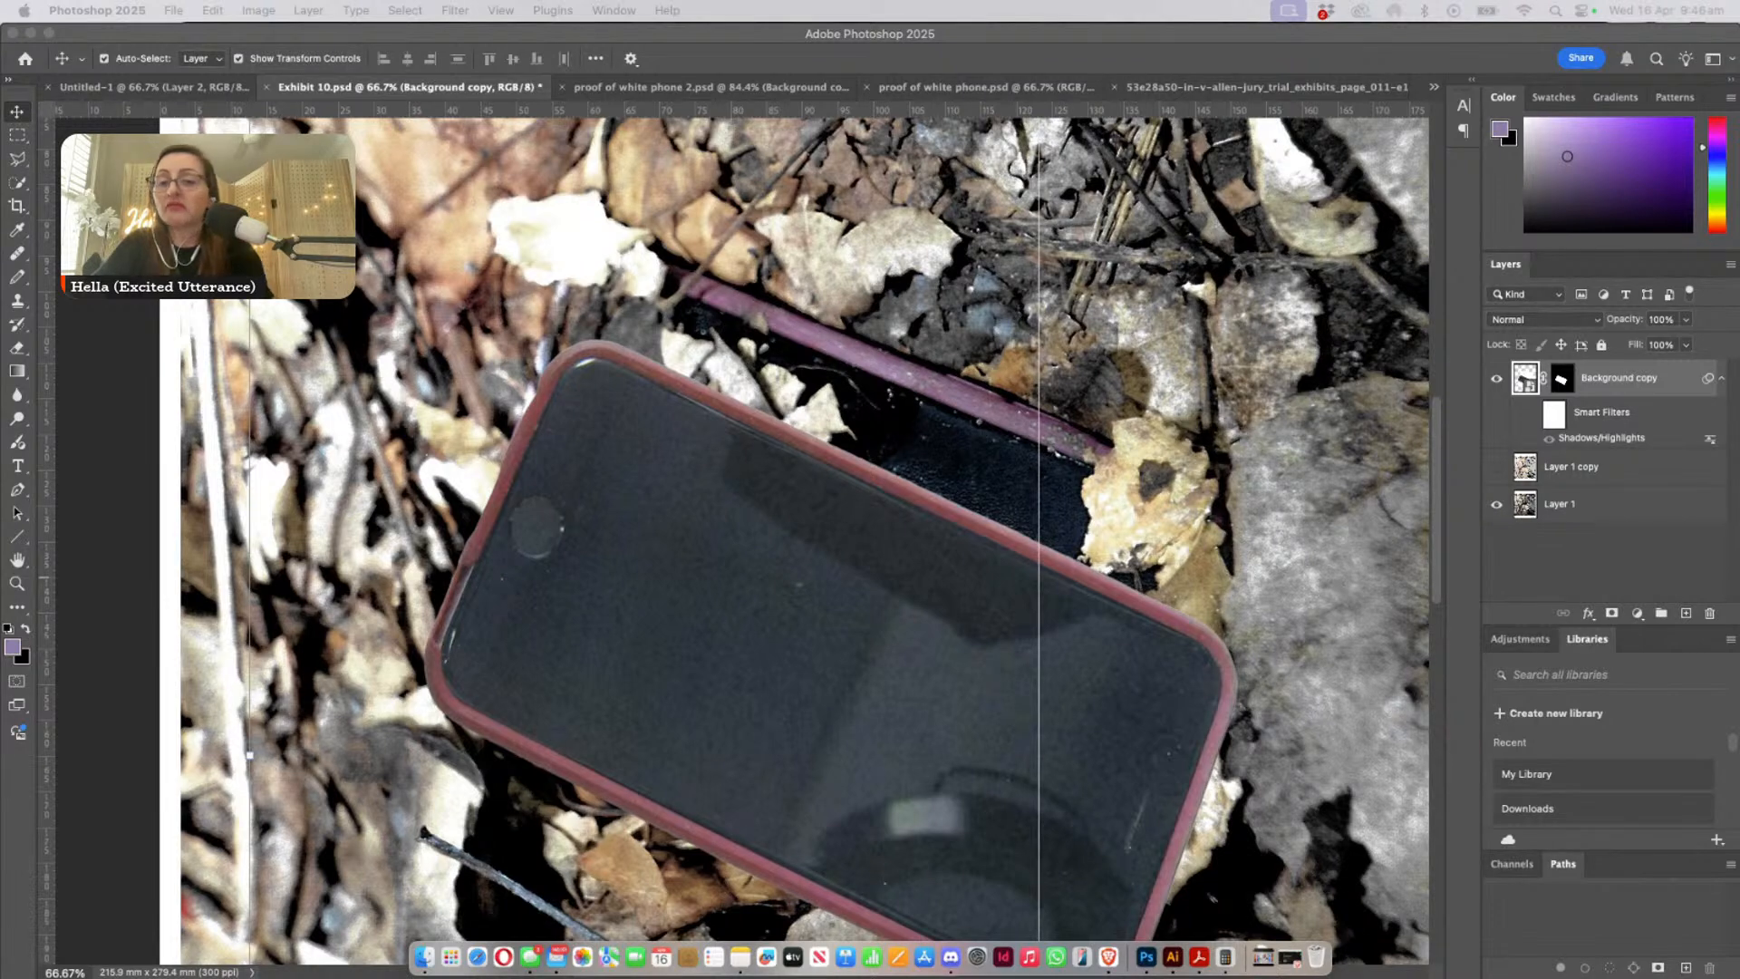
left_click(902, 657)
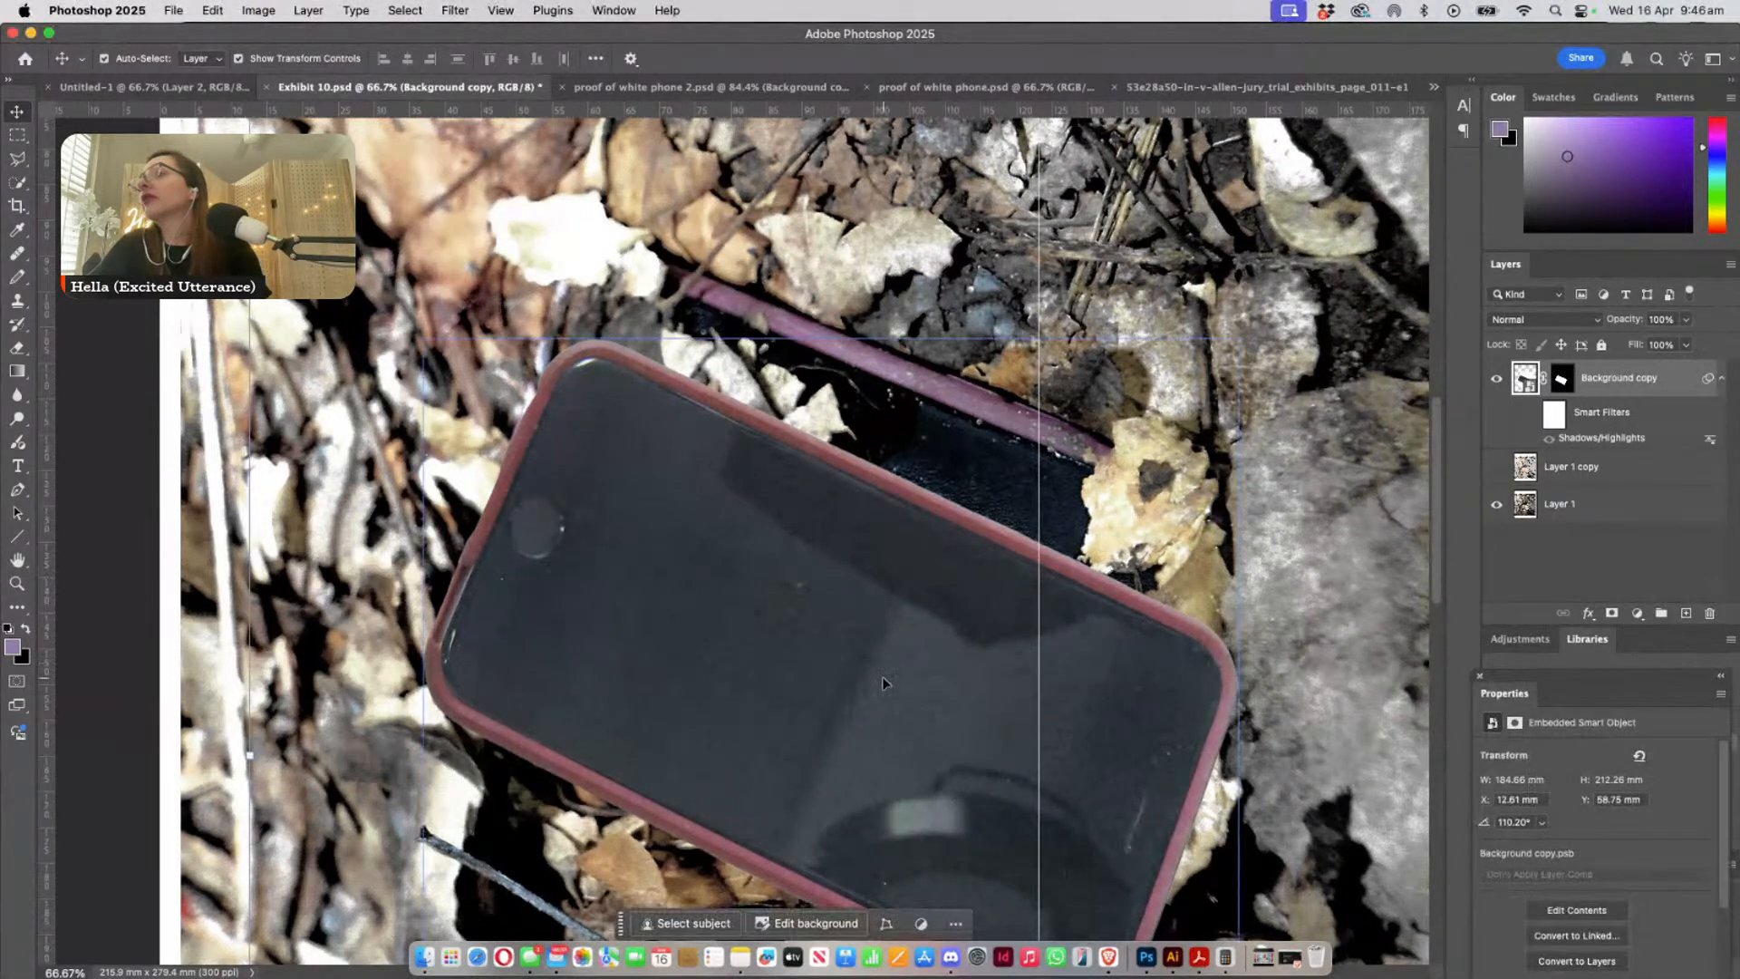
right_click(855, 564)
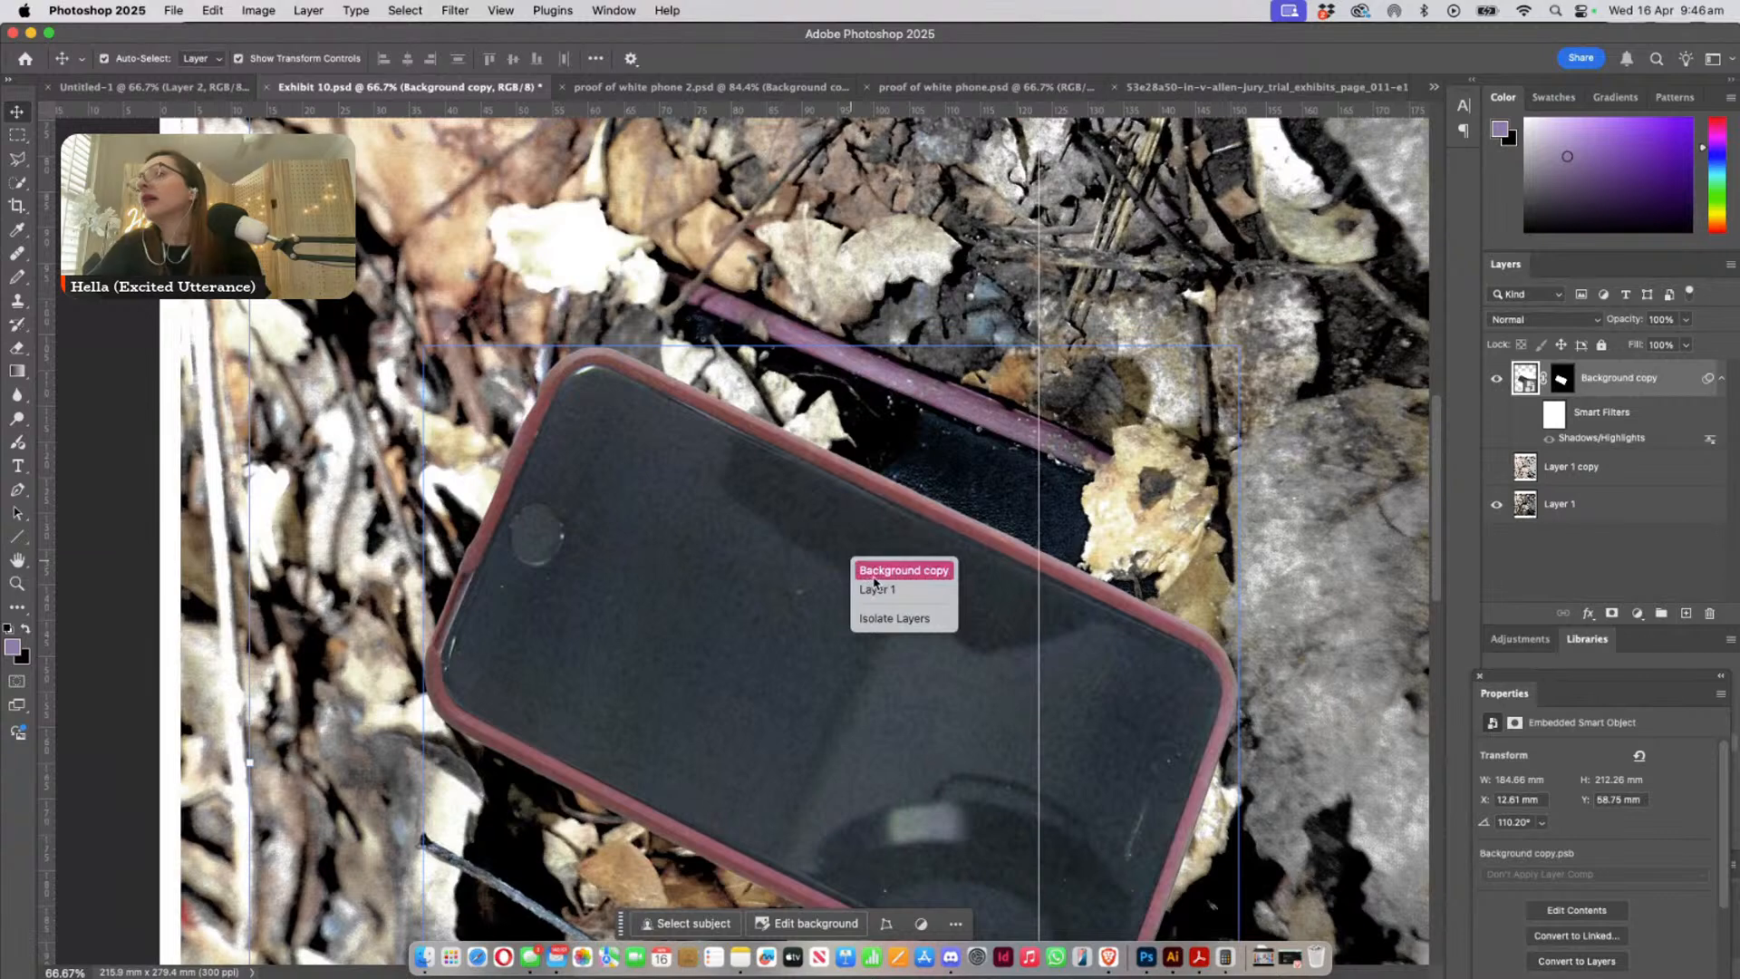
left_click(873, 573)
left_click_drag(809, 591, 716, 575)
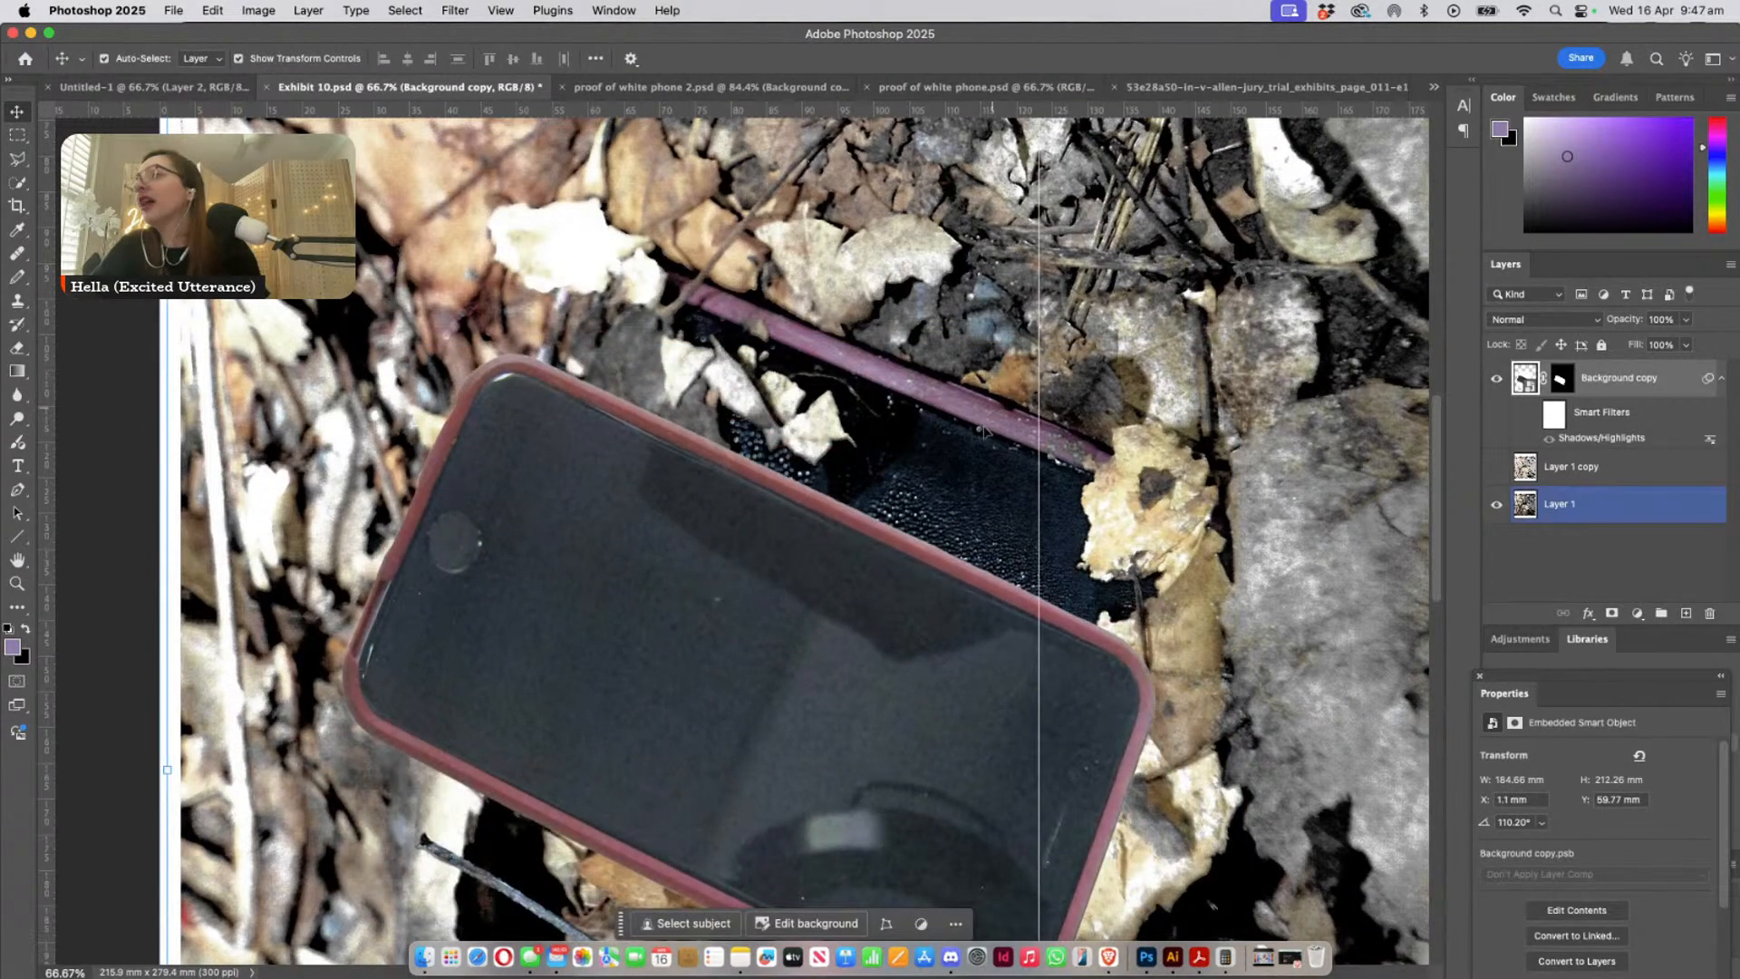
- Move the phone copy back over the leaf-covered phone, to X 24.21 mm and Y 47.66 mm
left_click(825, 692)
left_click_drag(846, 638, 1013, 548)
key("super+minus")
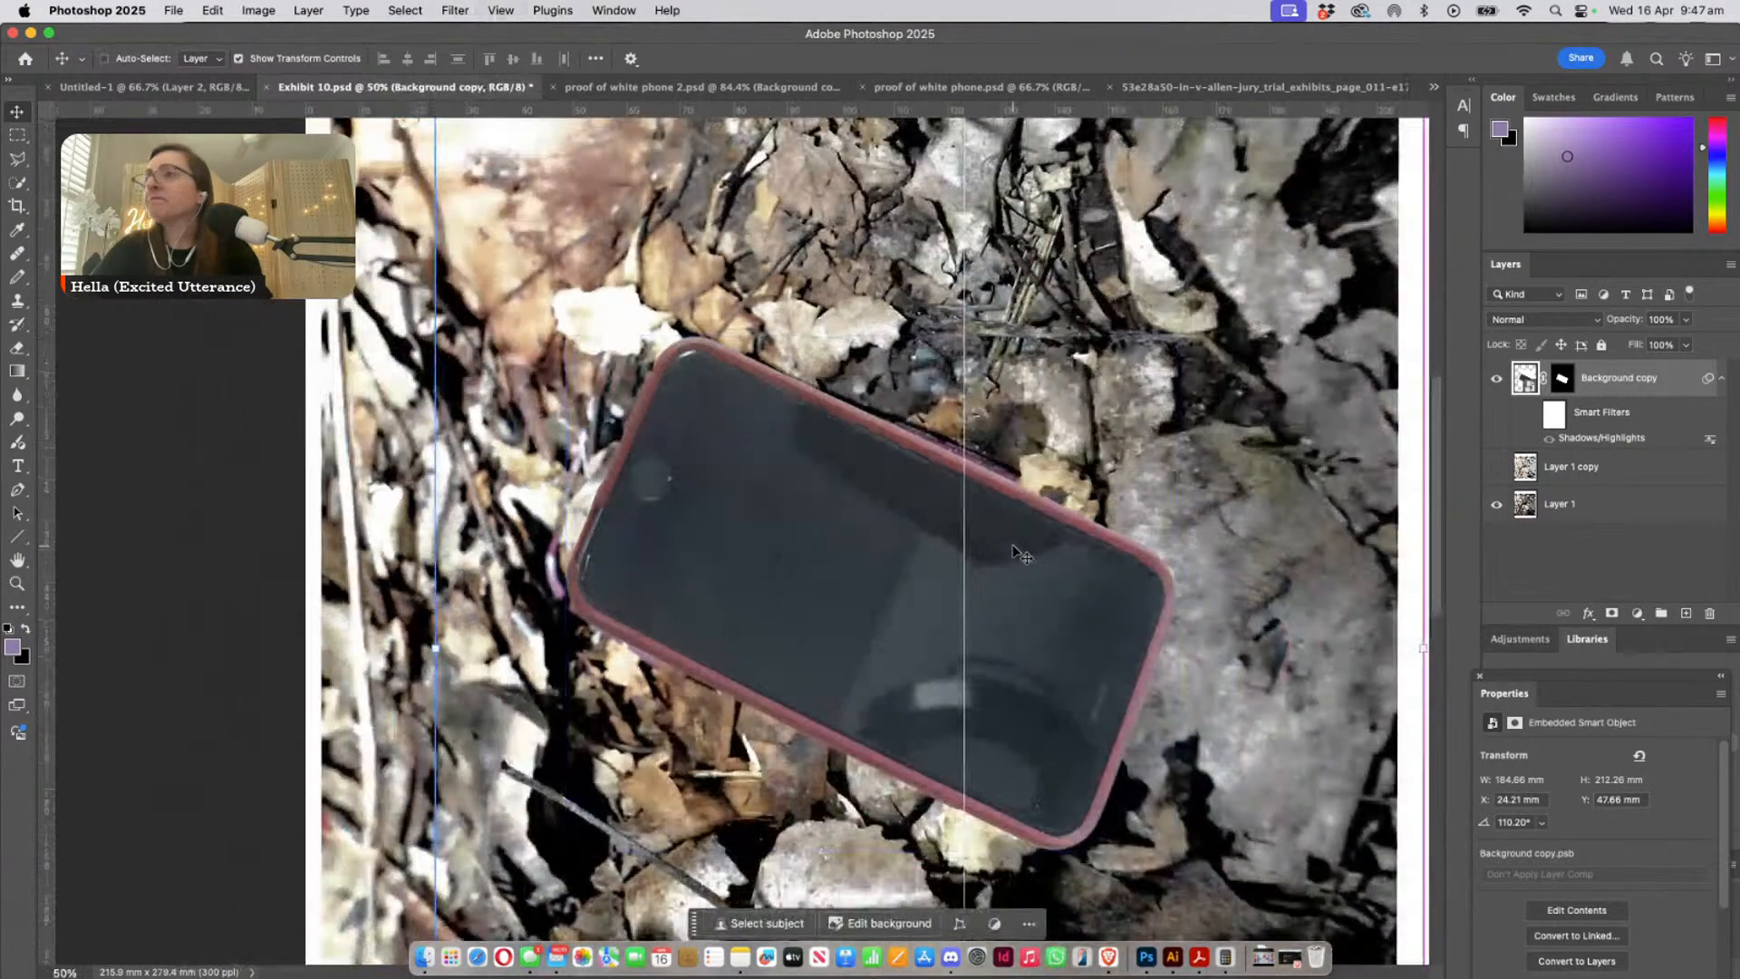
- Load the Background copy's layer mask as a selection around the phone and delete the layer mask
left_click(1563, 379, "super")
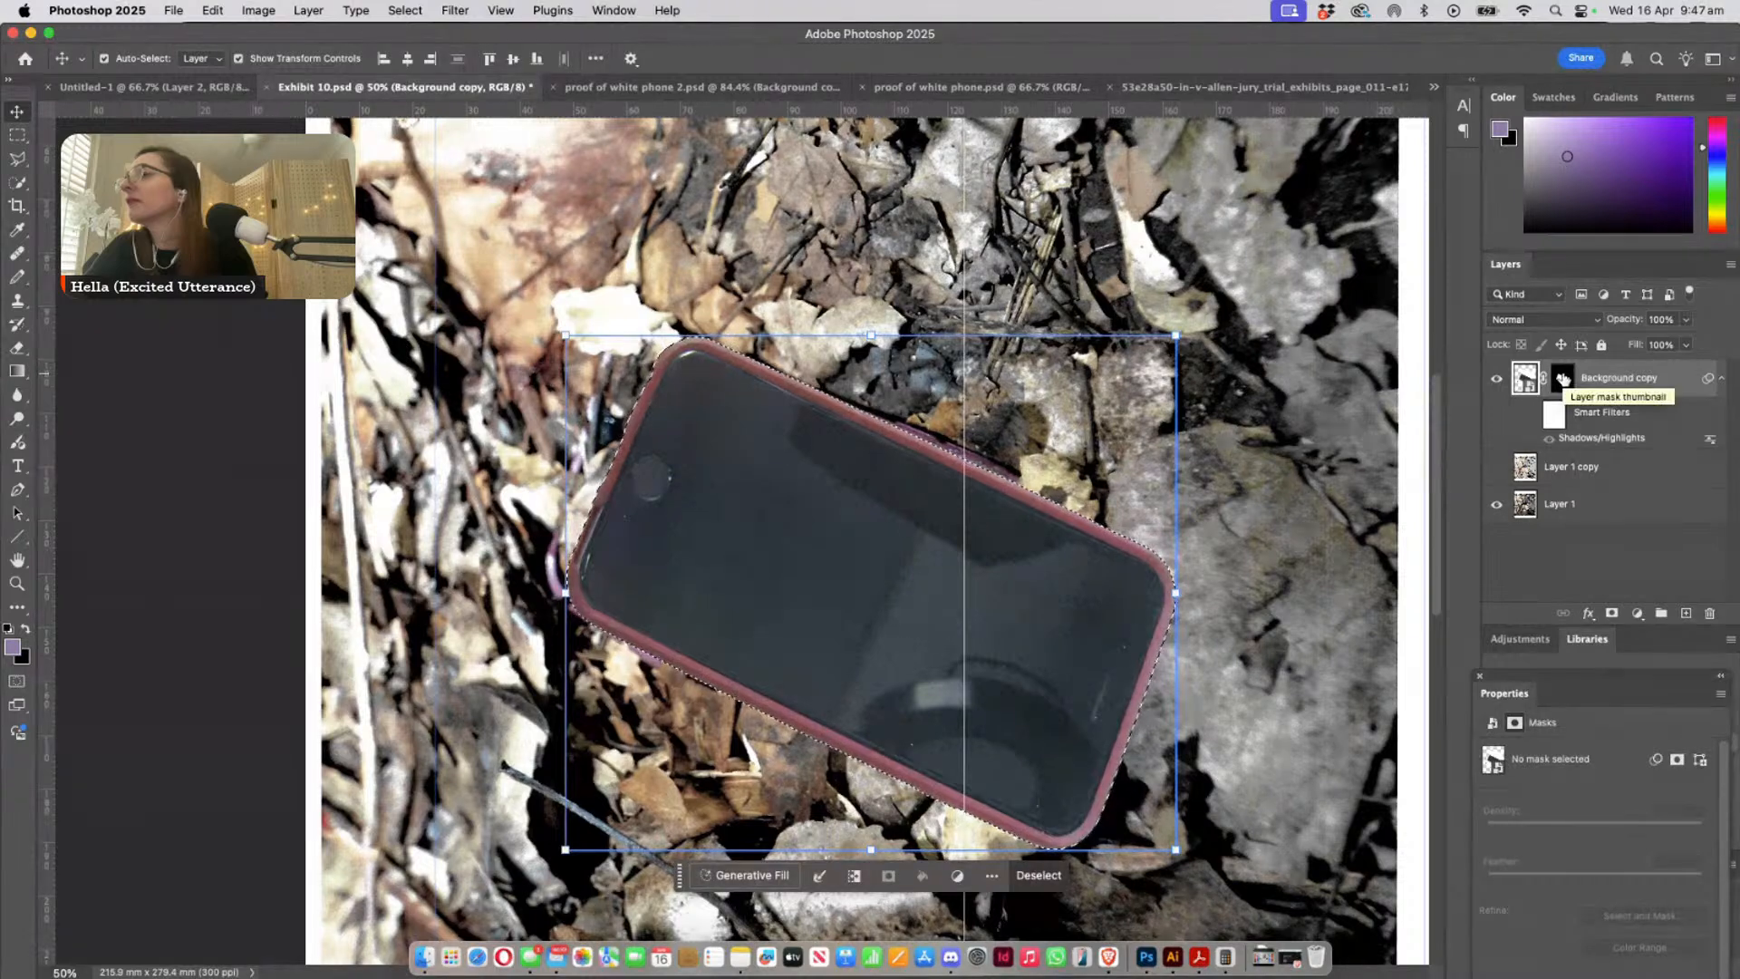
left_click(1525, 380)
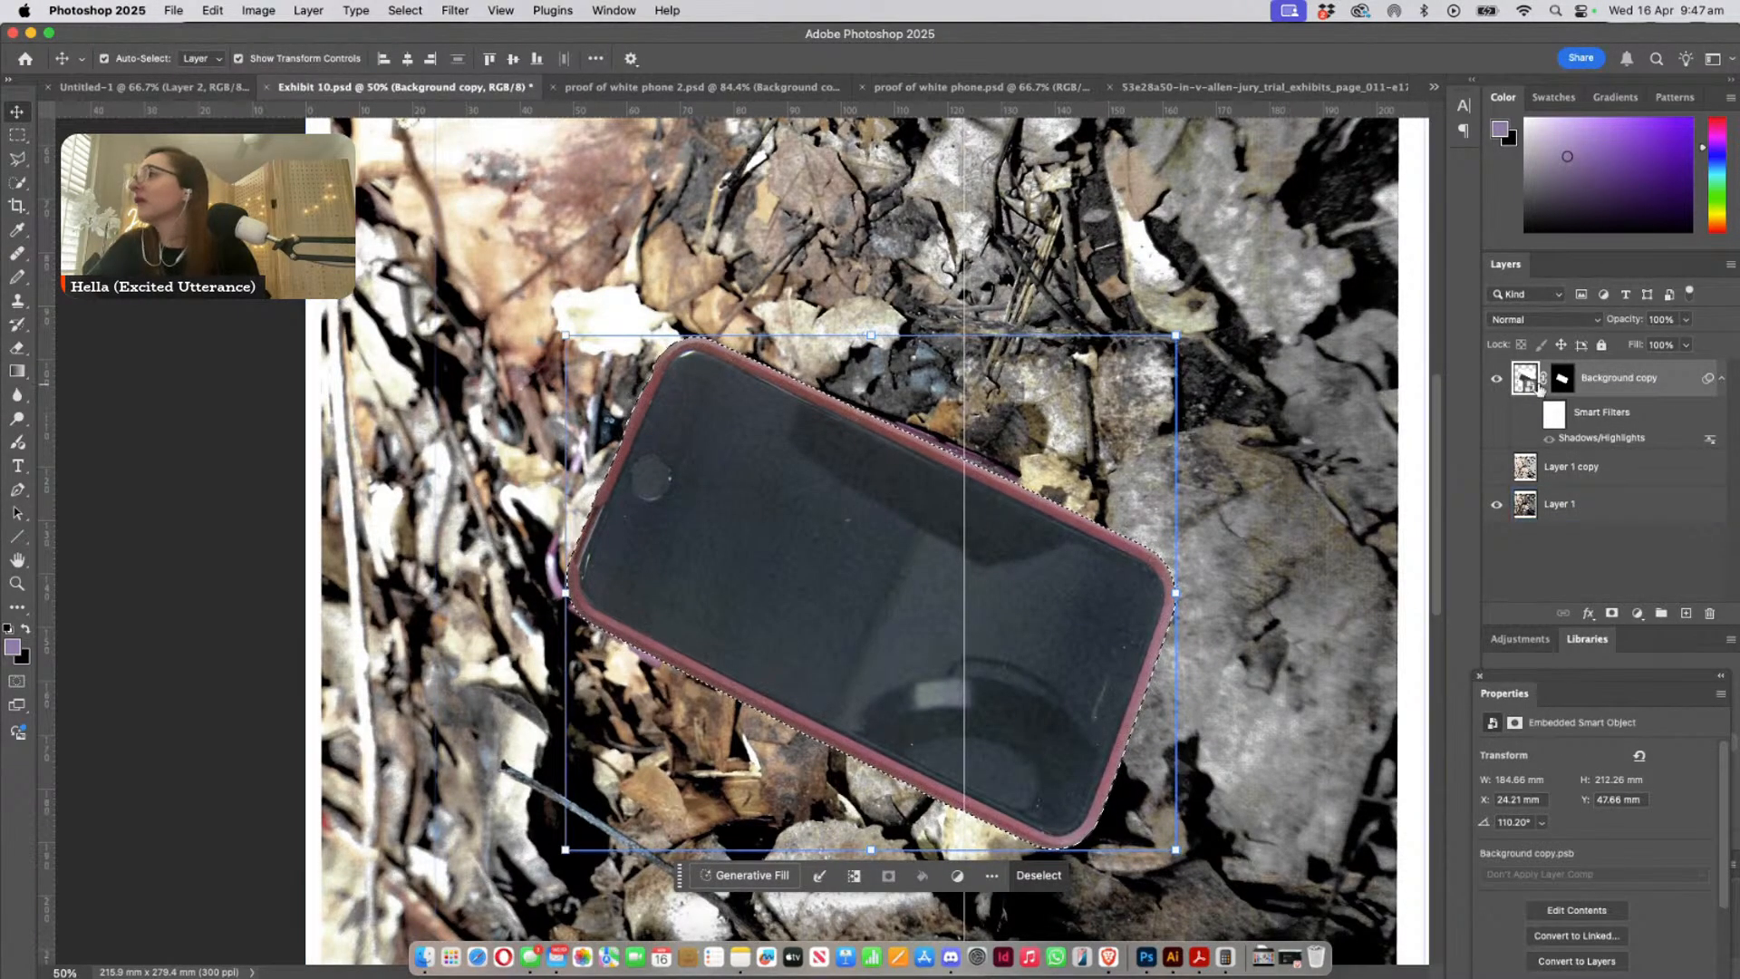
right_click(1563, 381)
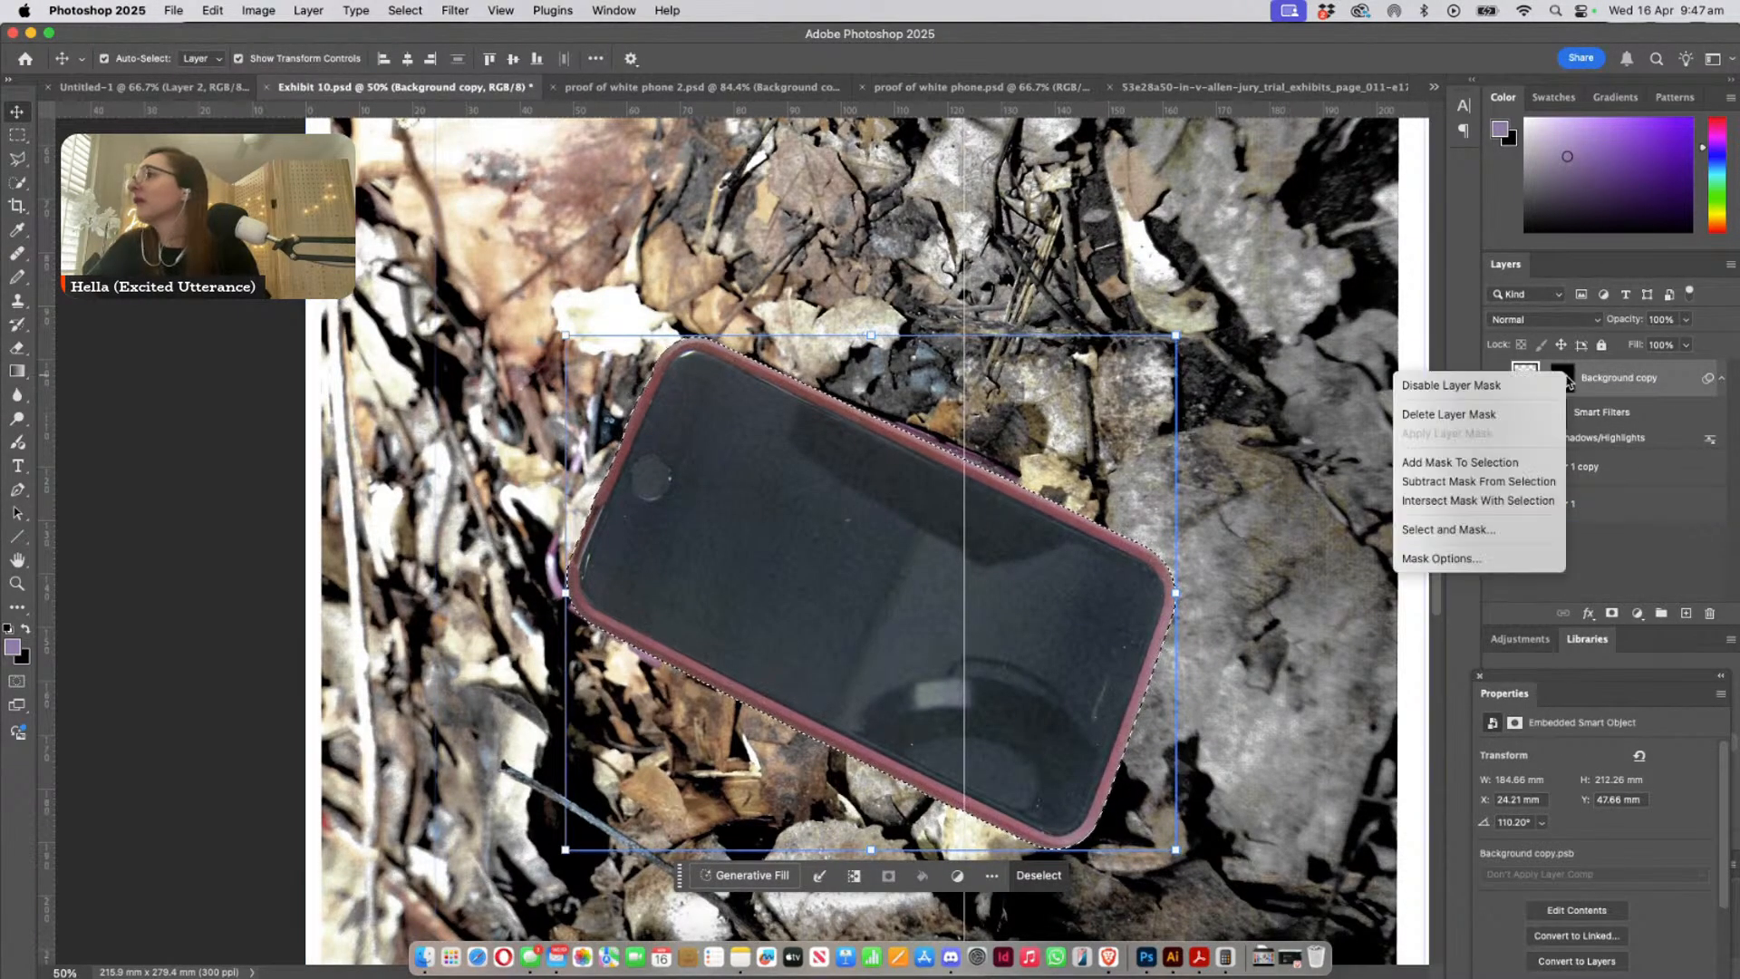
left_click(1516, 415)
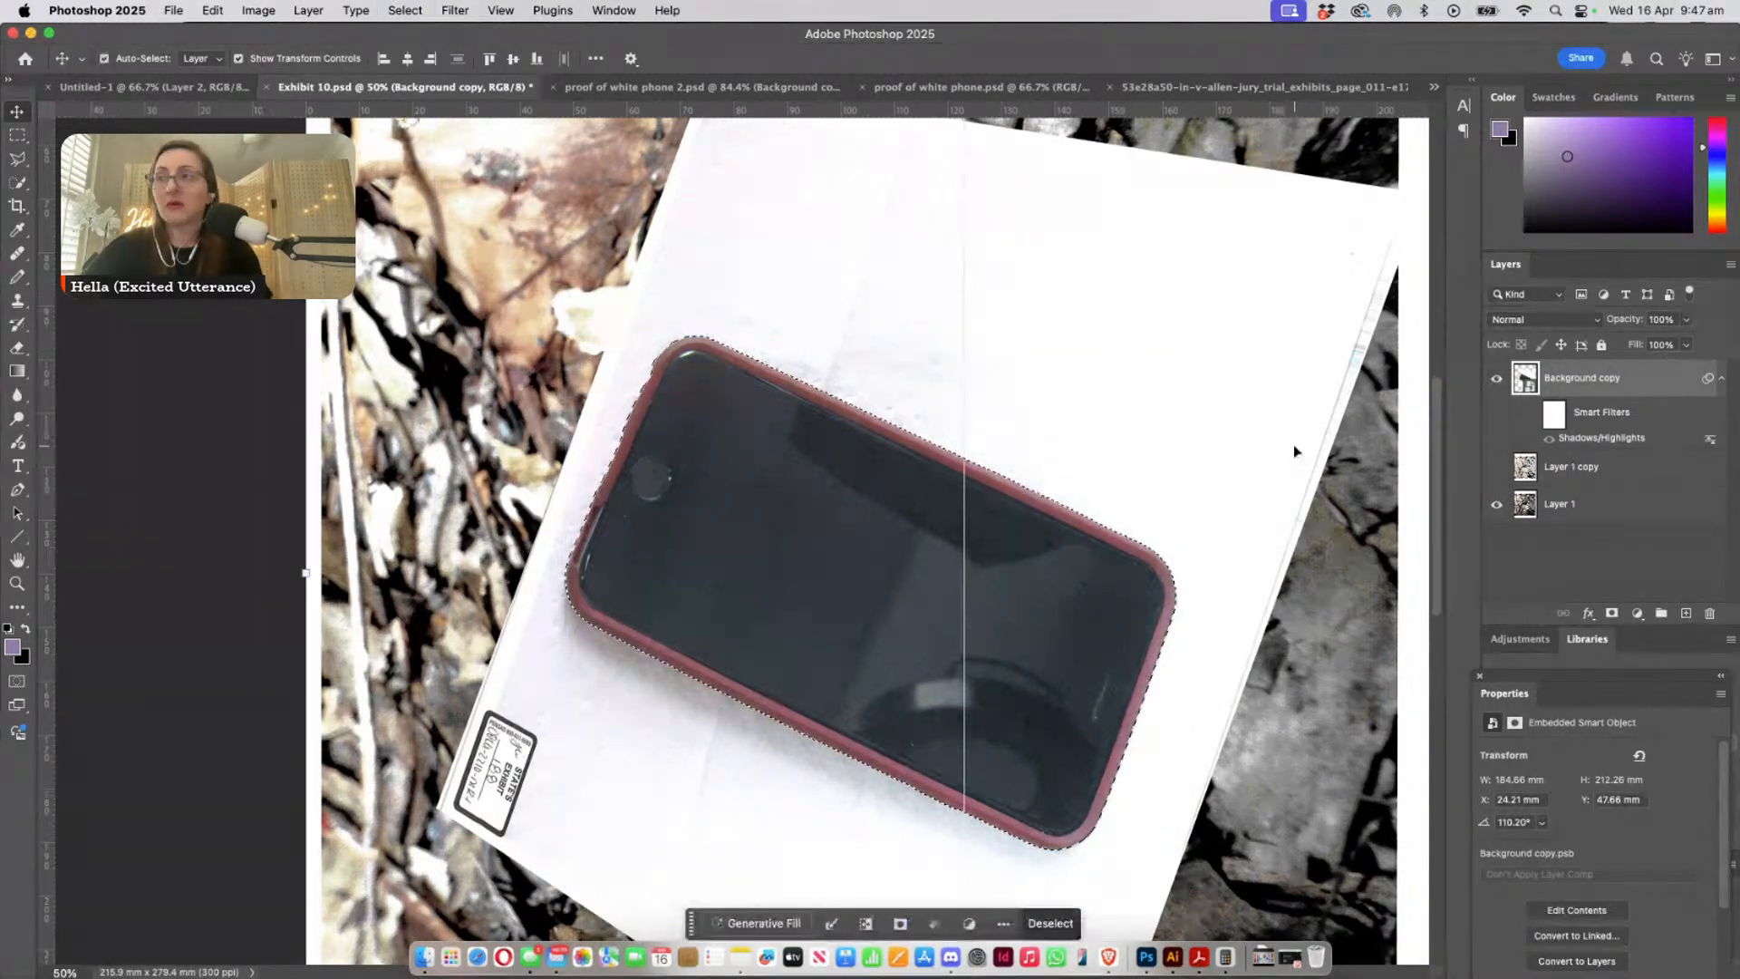
left_click(1295, 446)
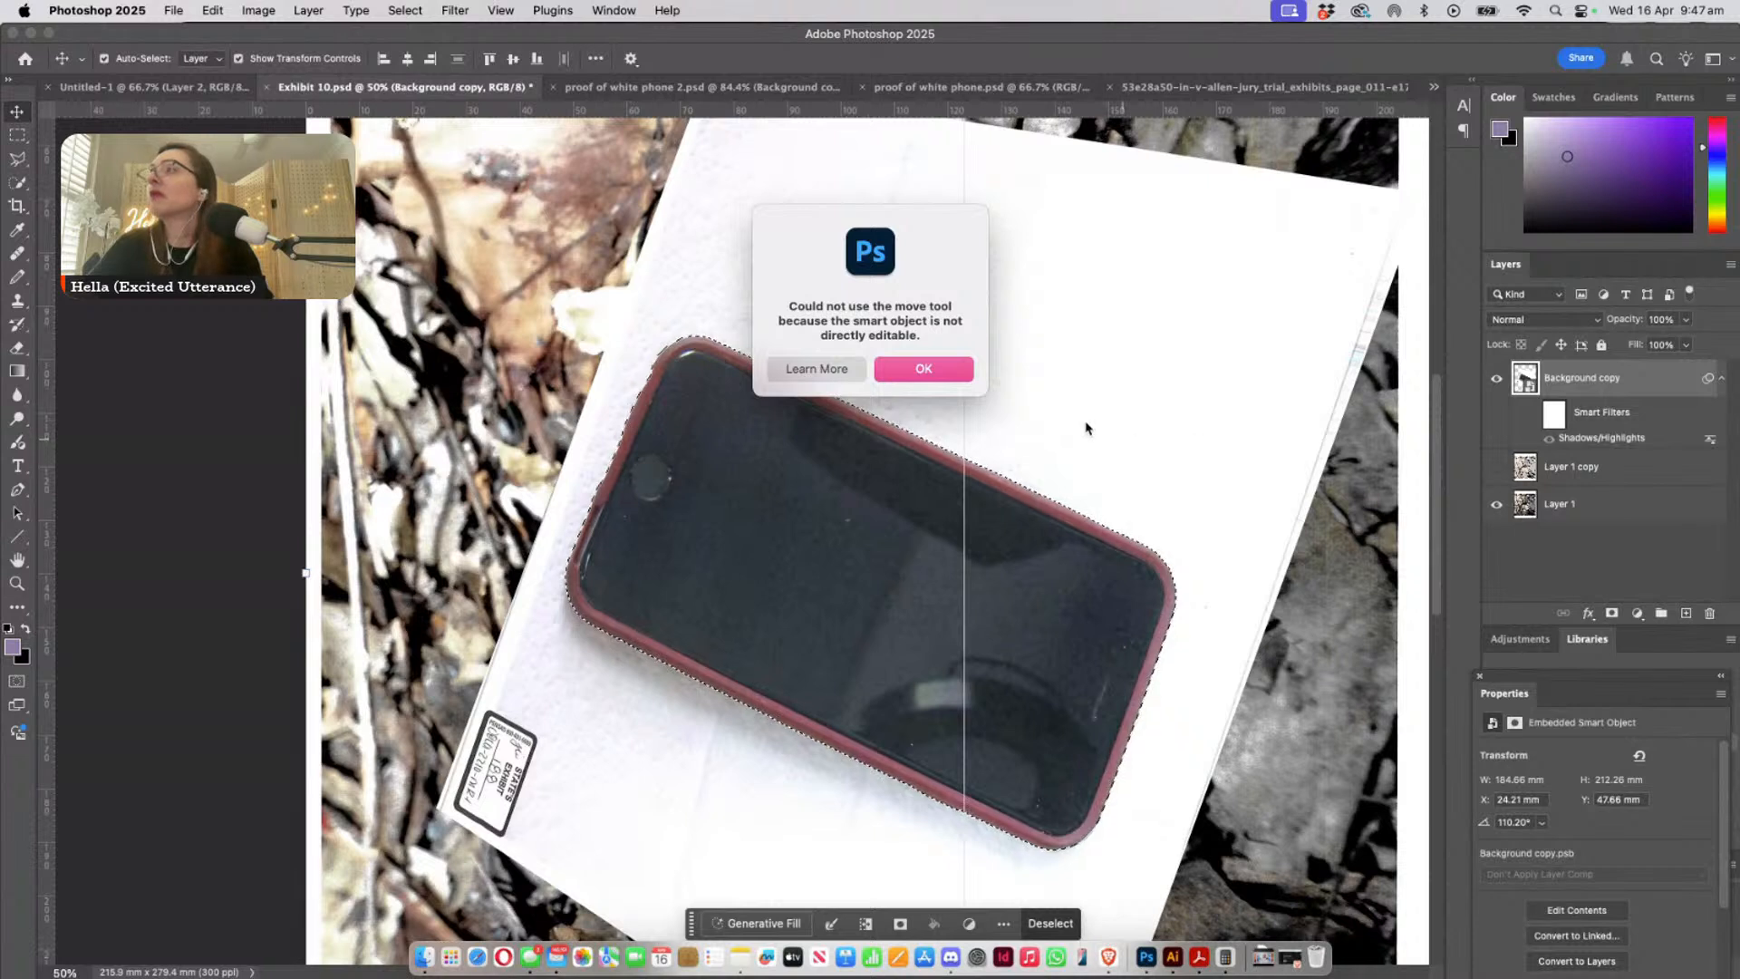
left_click(924, 370)
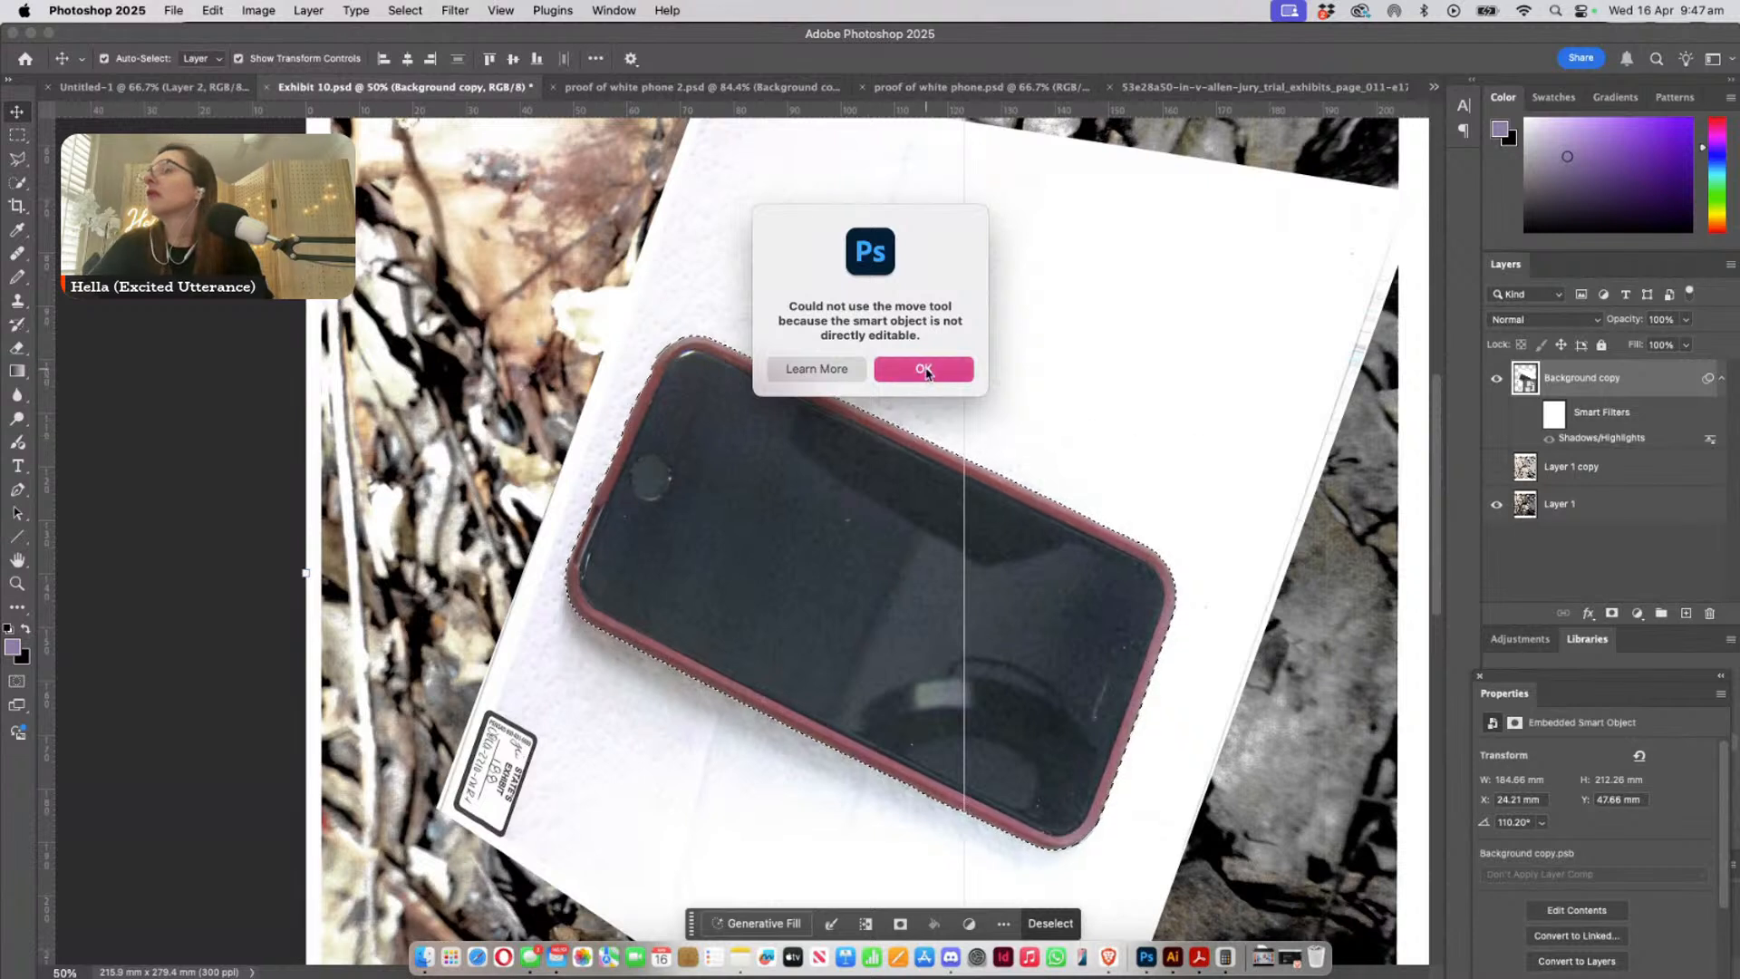
- Rasterize the Background copy layer, then delete the white paper outside the phone selection and deselect
right_click(1537, 376)
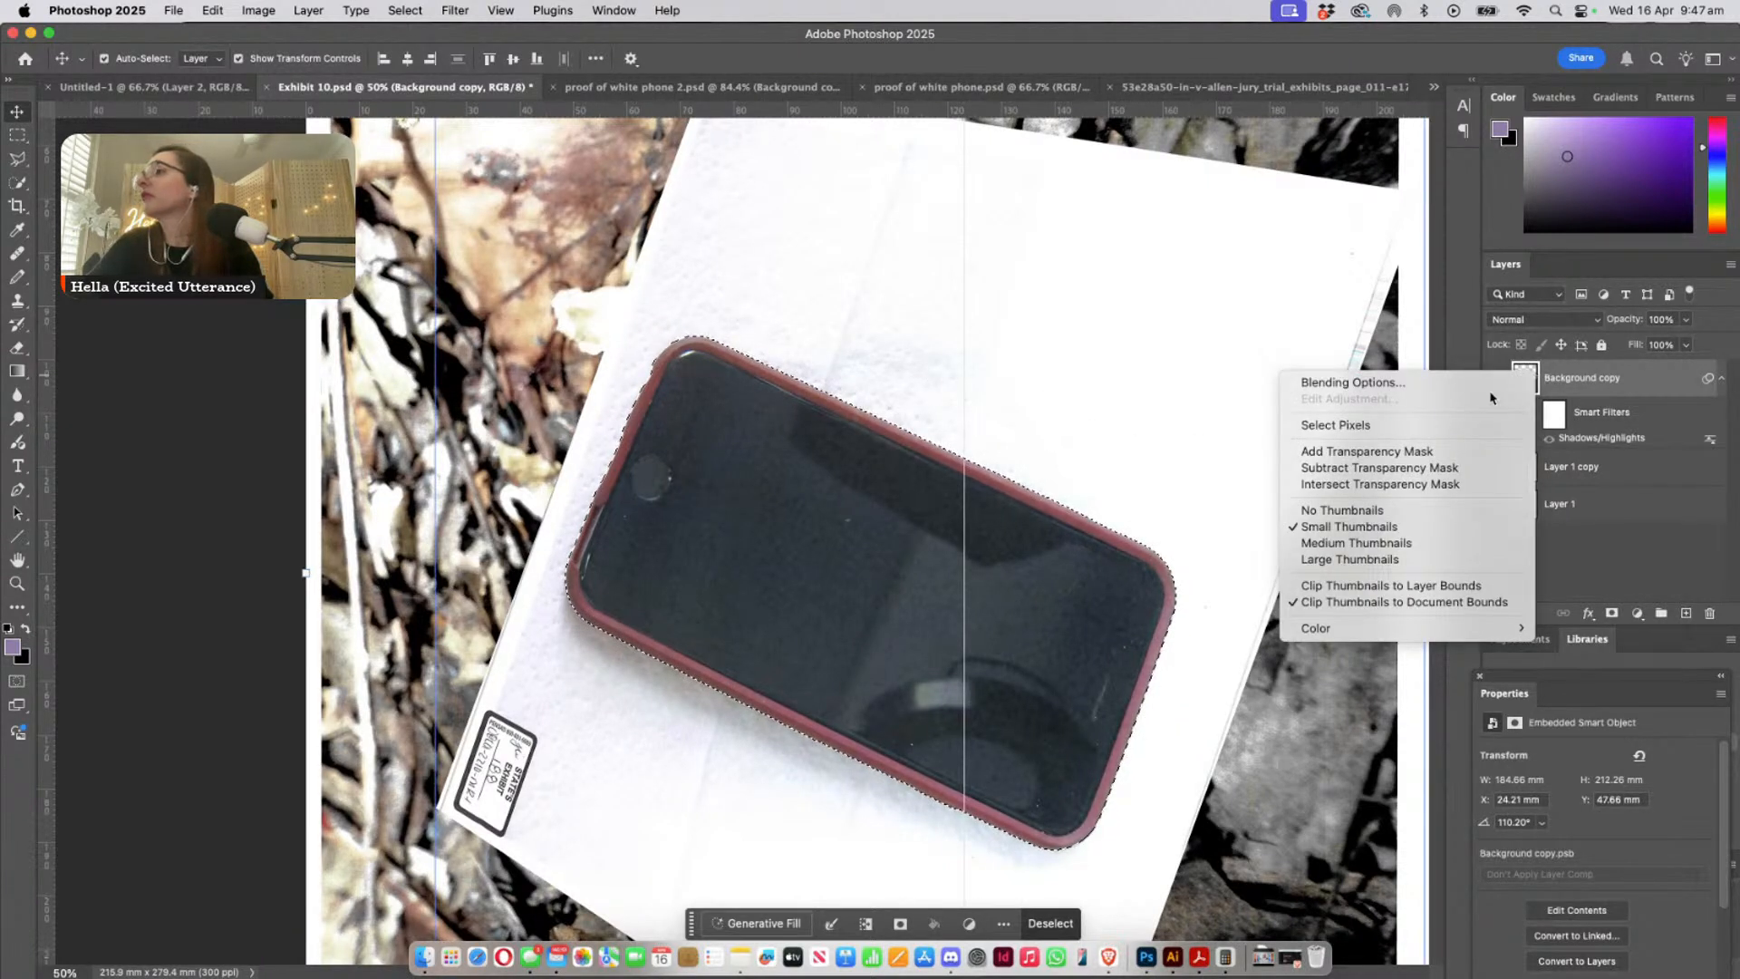
left_click(1641, 380)
left_click(1730, 265)
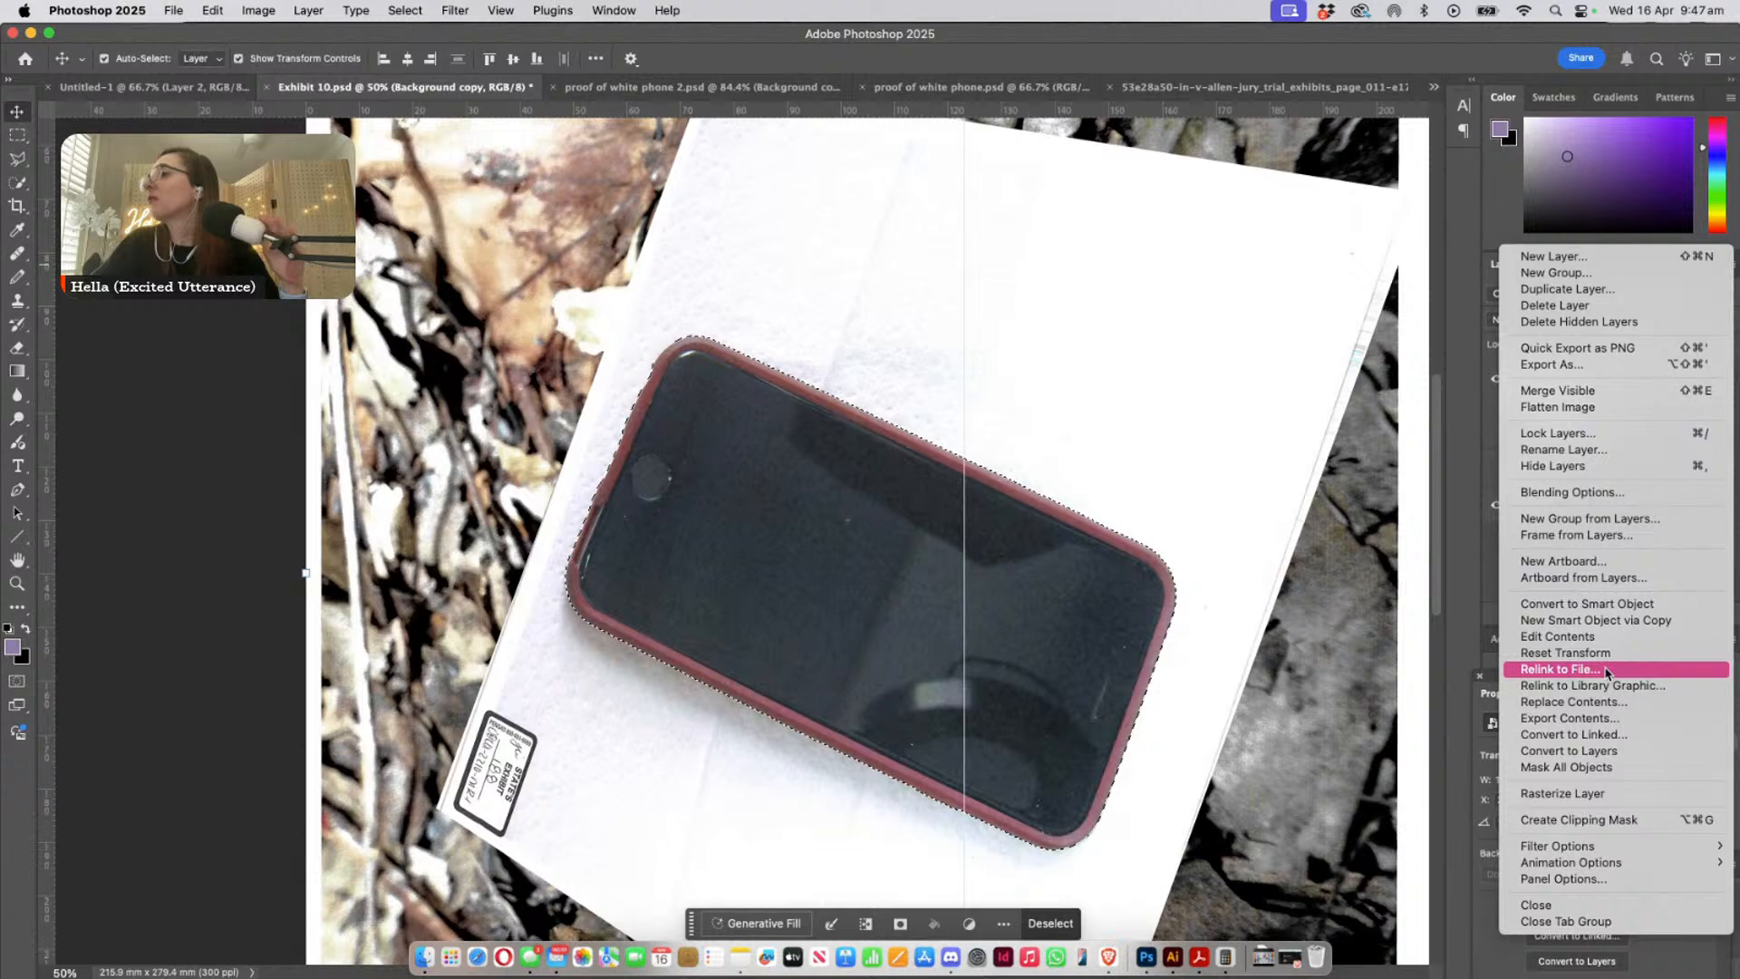
left_click(1592, 797)
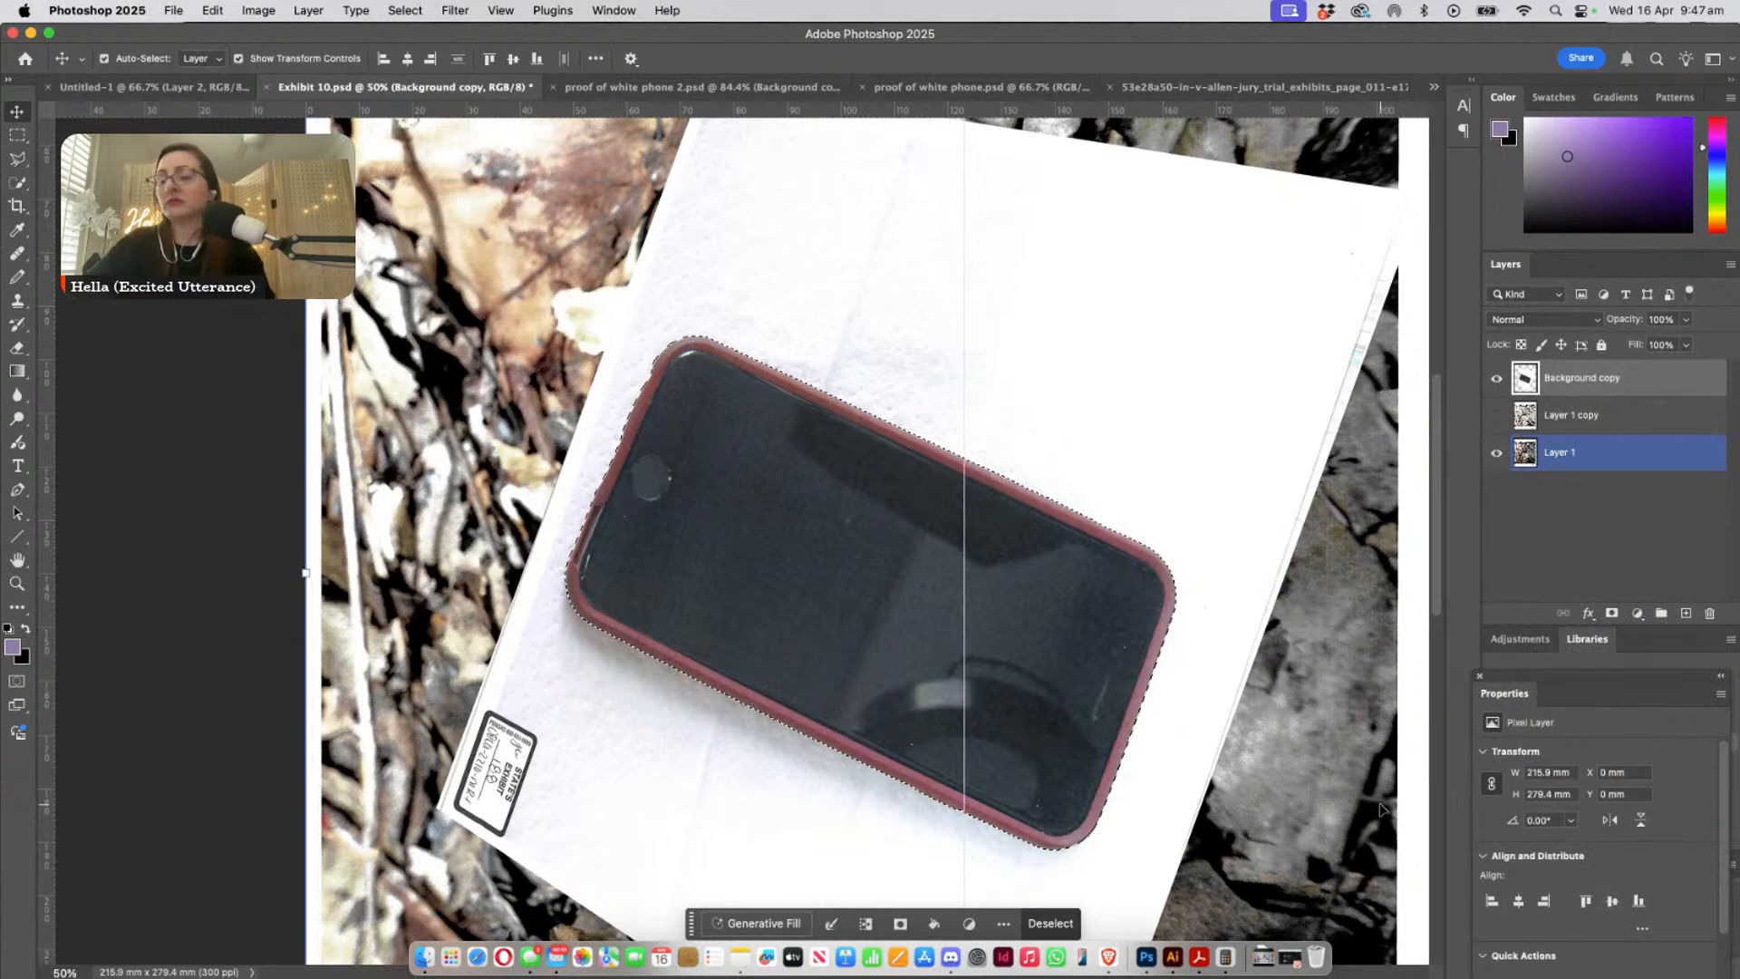
key("Delete")
key("super+d")
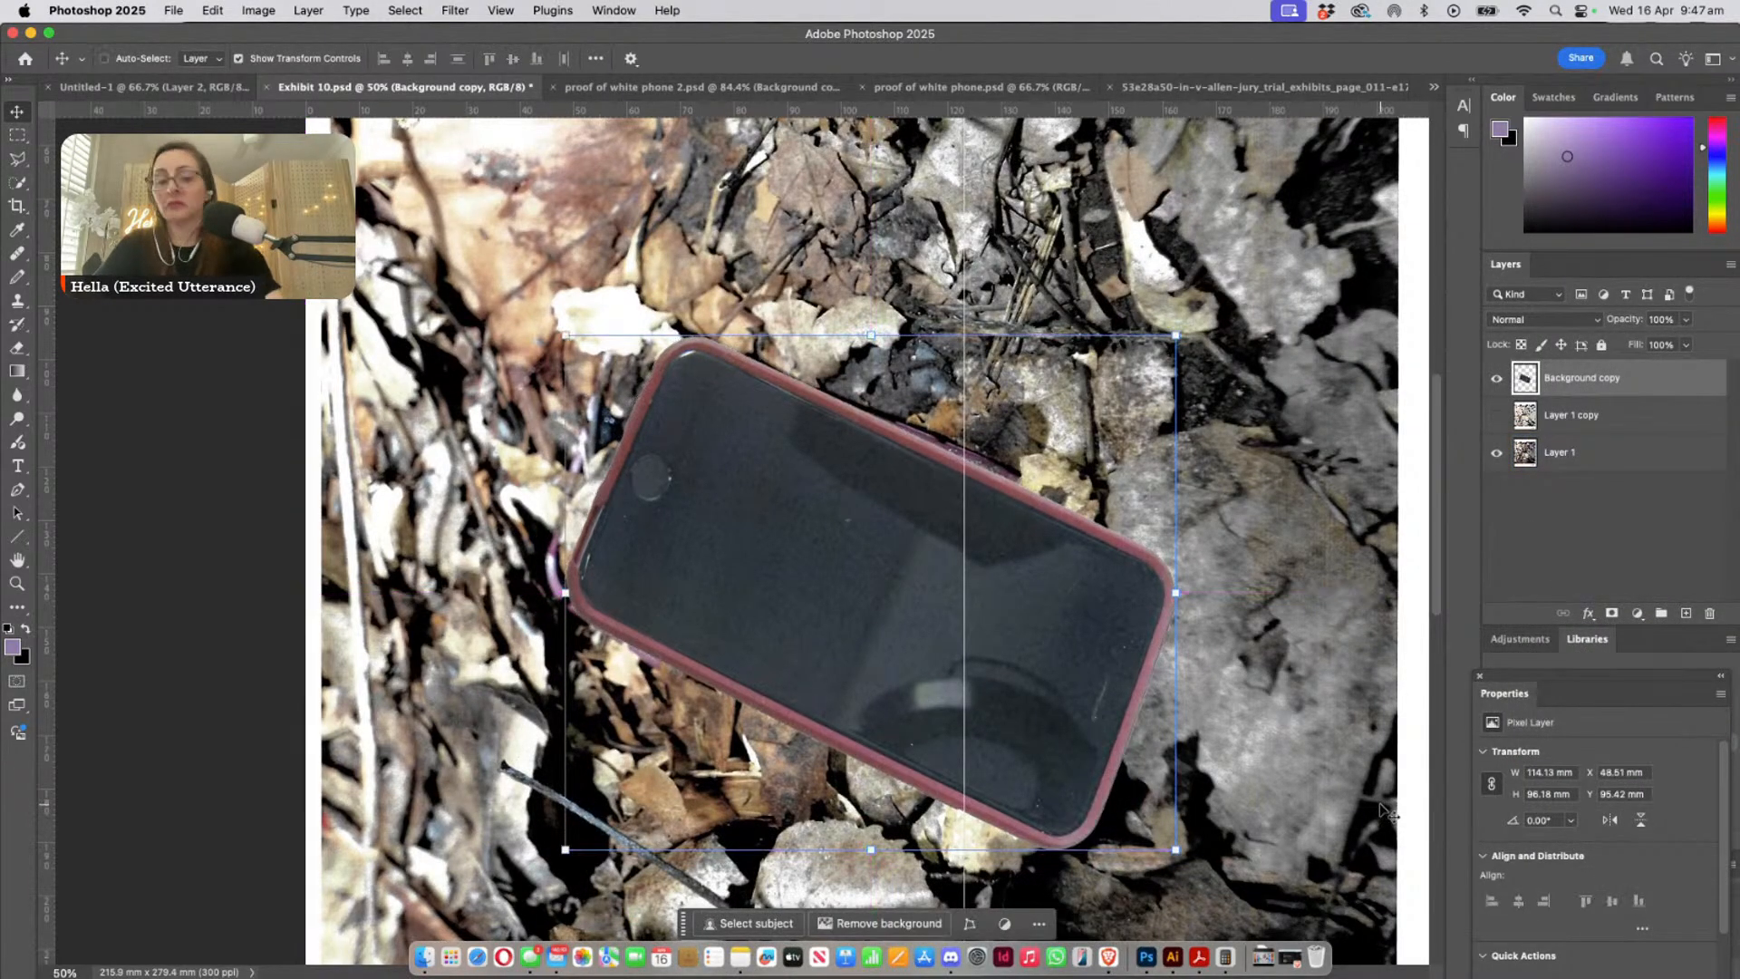
- Lower the phone copy's opacity to 61% and distort its two left corners outward to fit the purple case outline beneath
key("super+t")
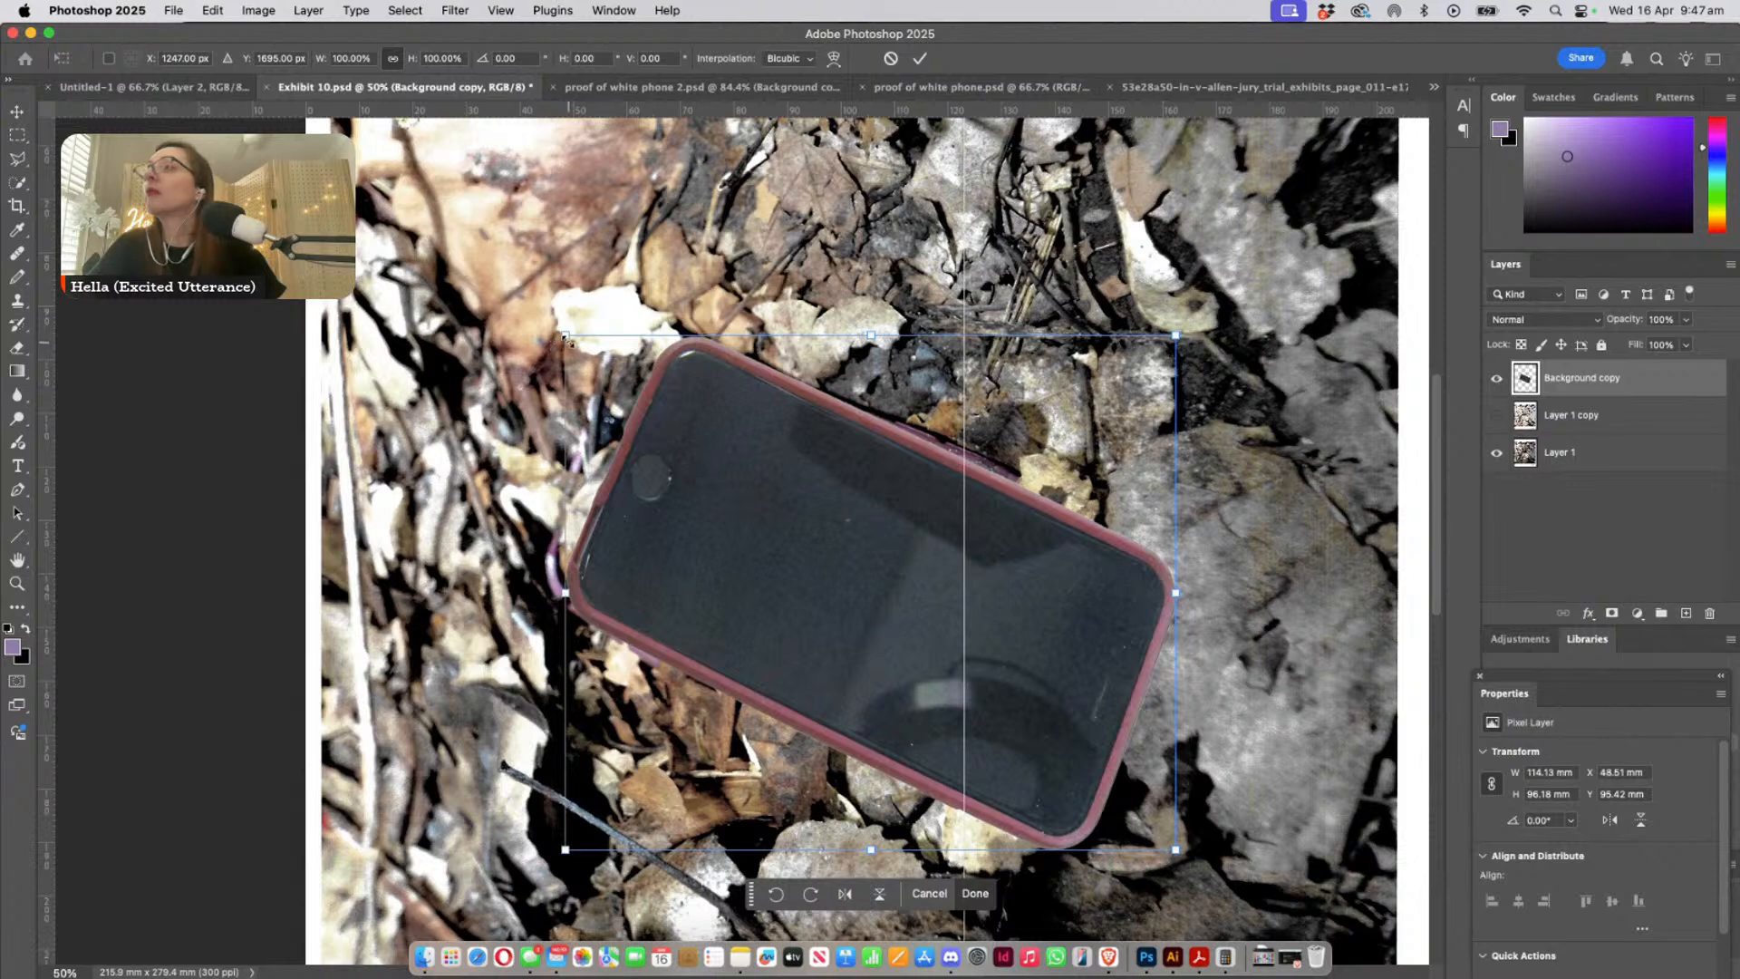
left_click(1684, 321)
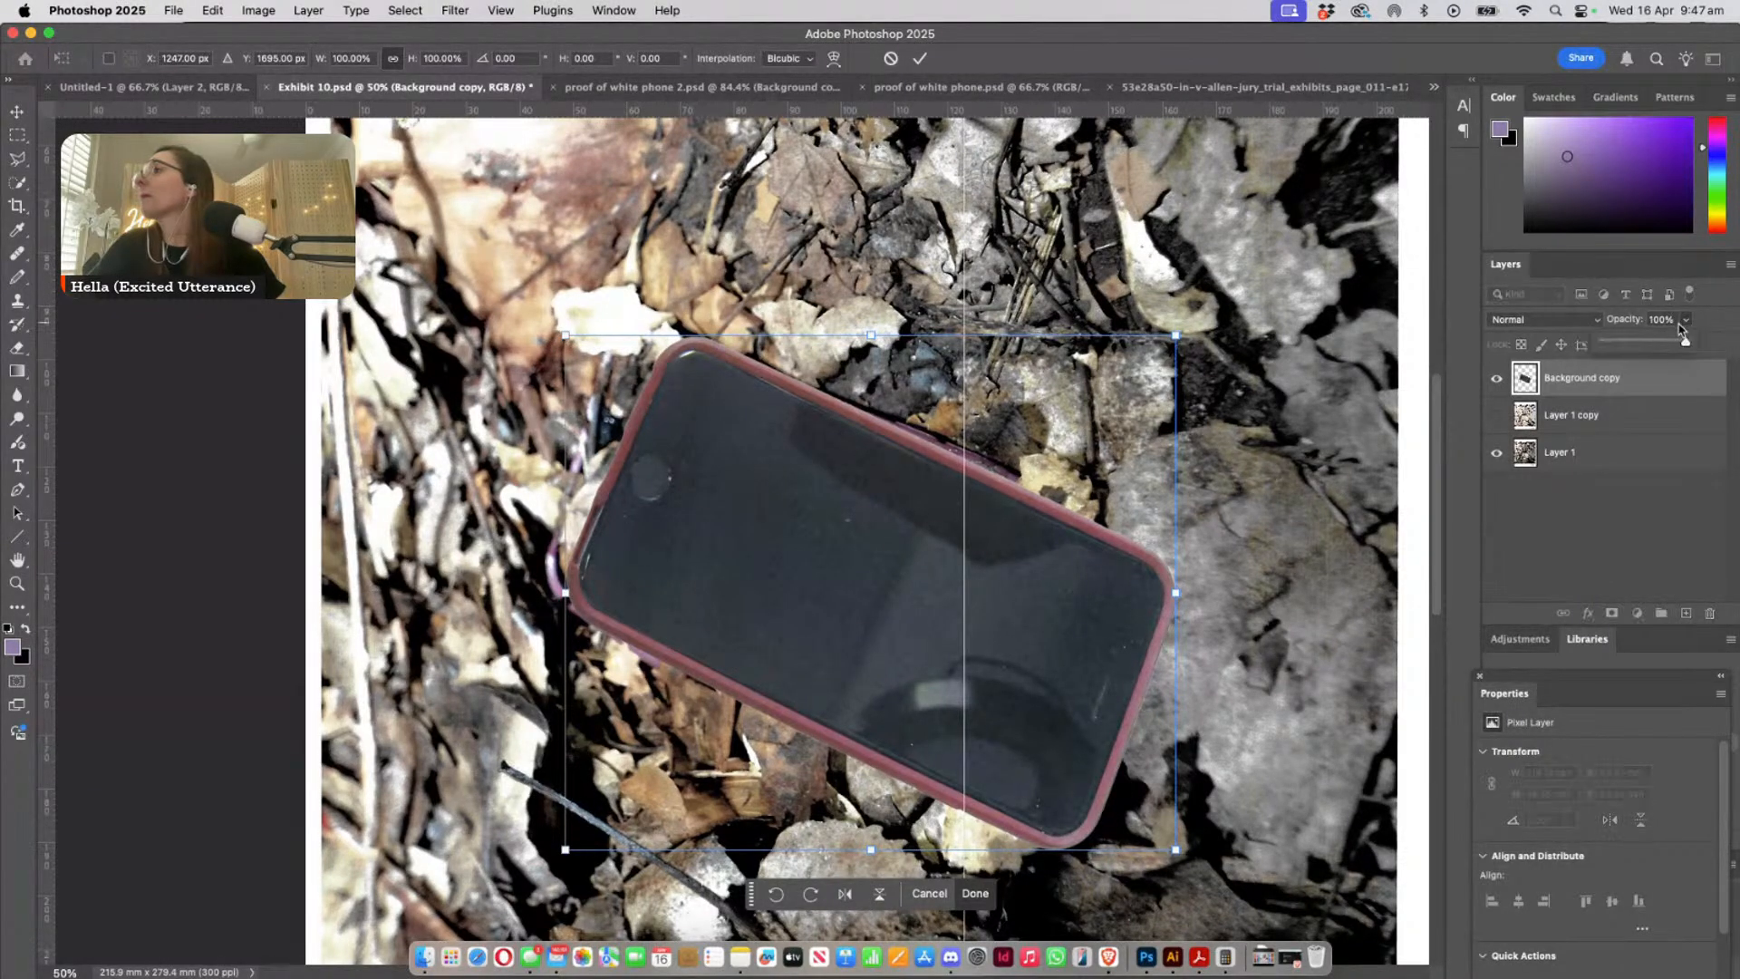
left_click(1655, 344)
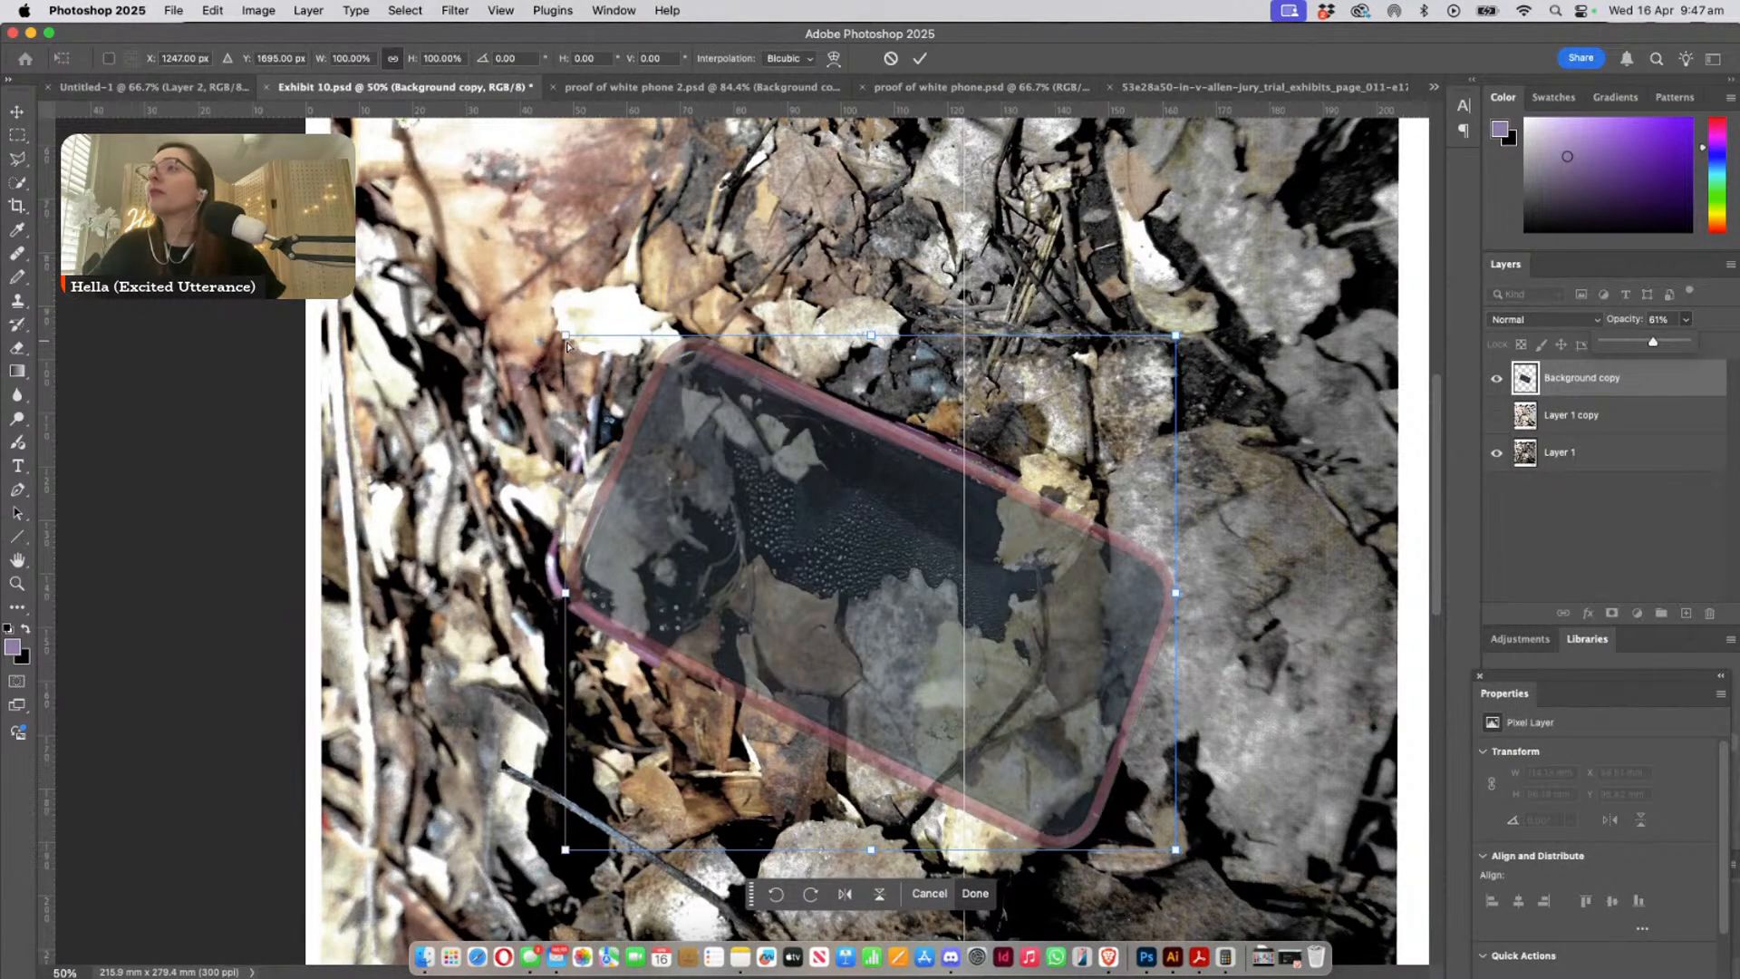
left_click_drag(568, 345, 548, 338)
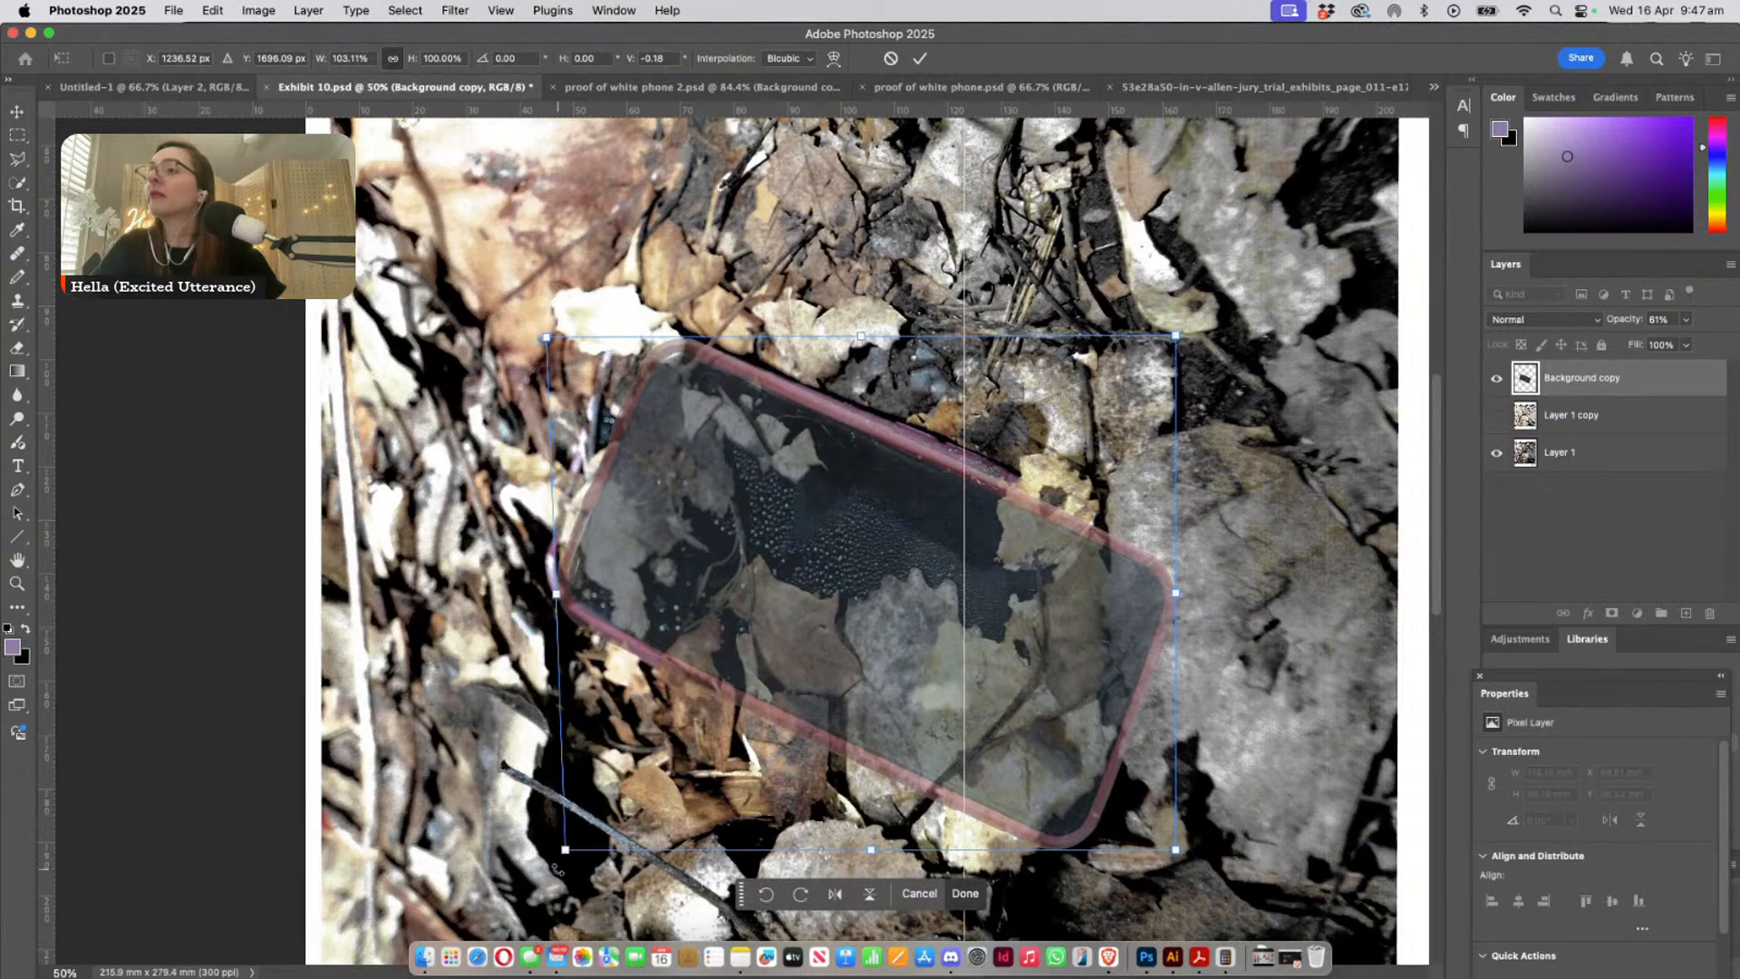
left_click_drag(564, 850, 539, 823)
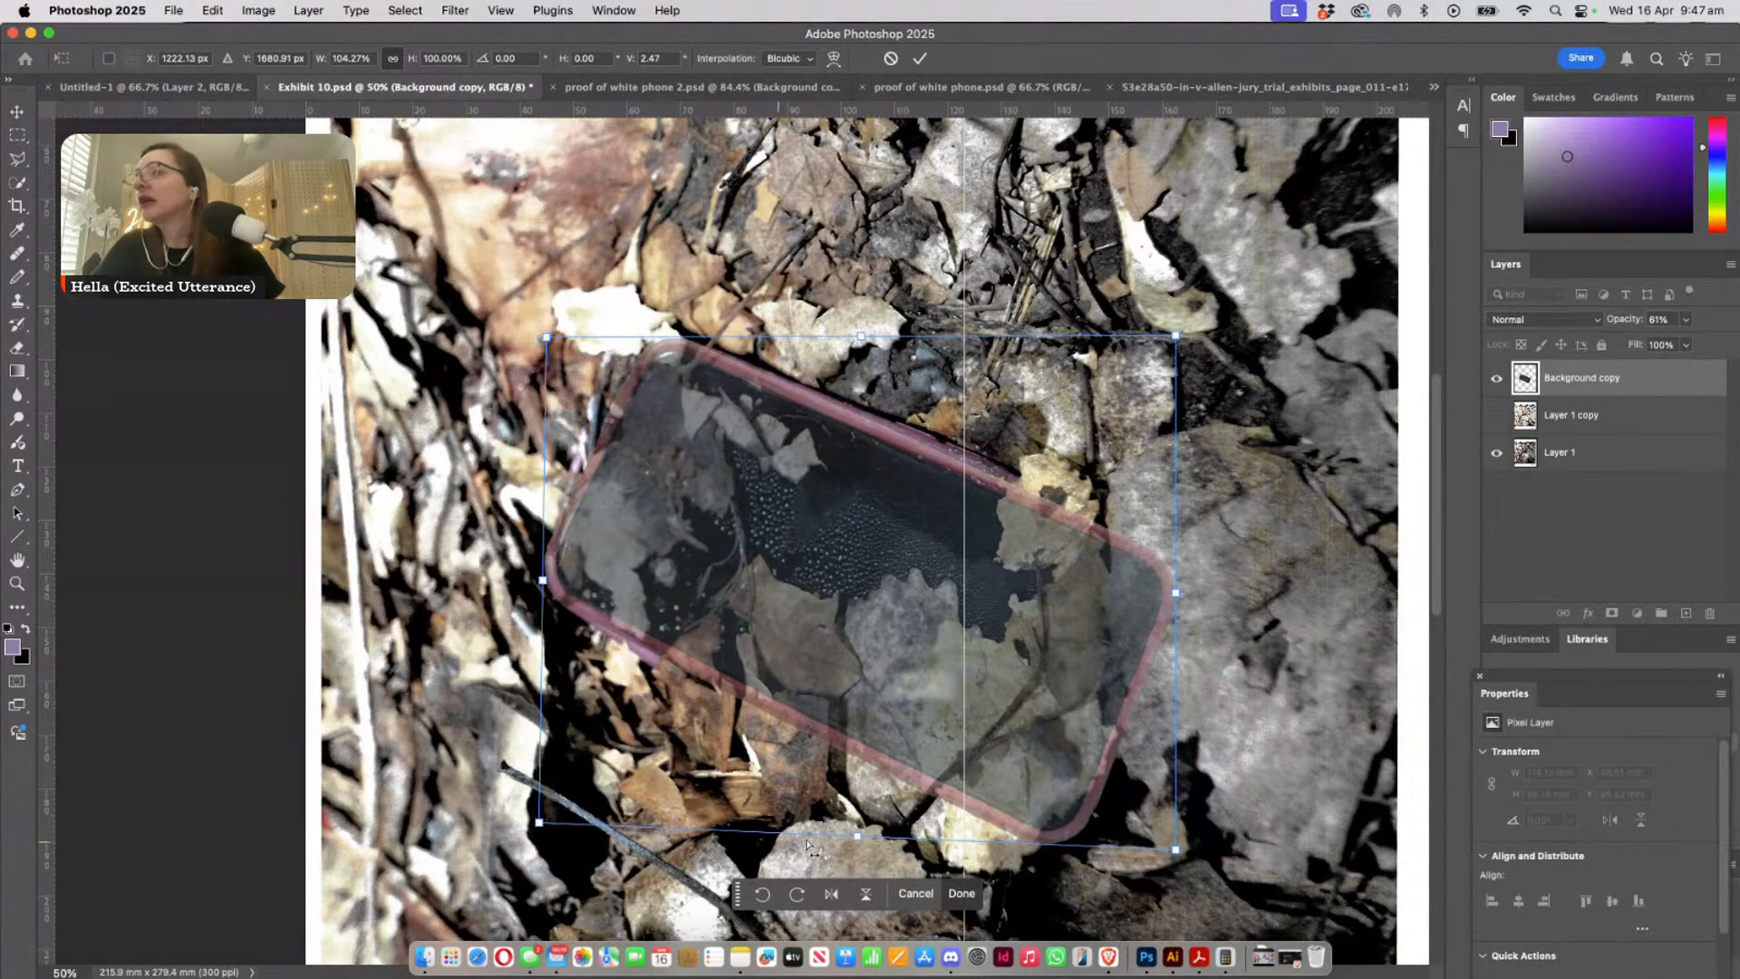
left_click_drag(867, 841, 866, 841)
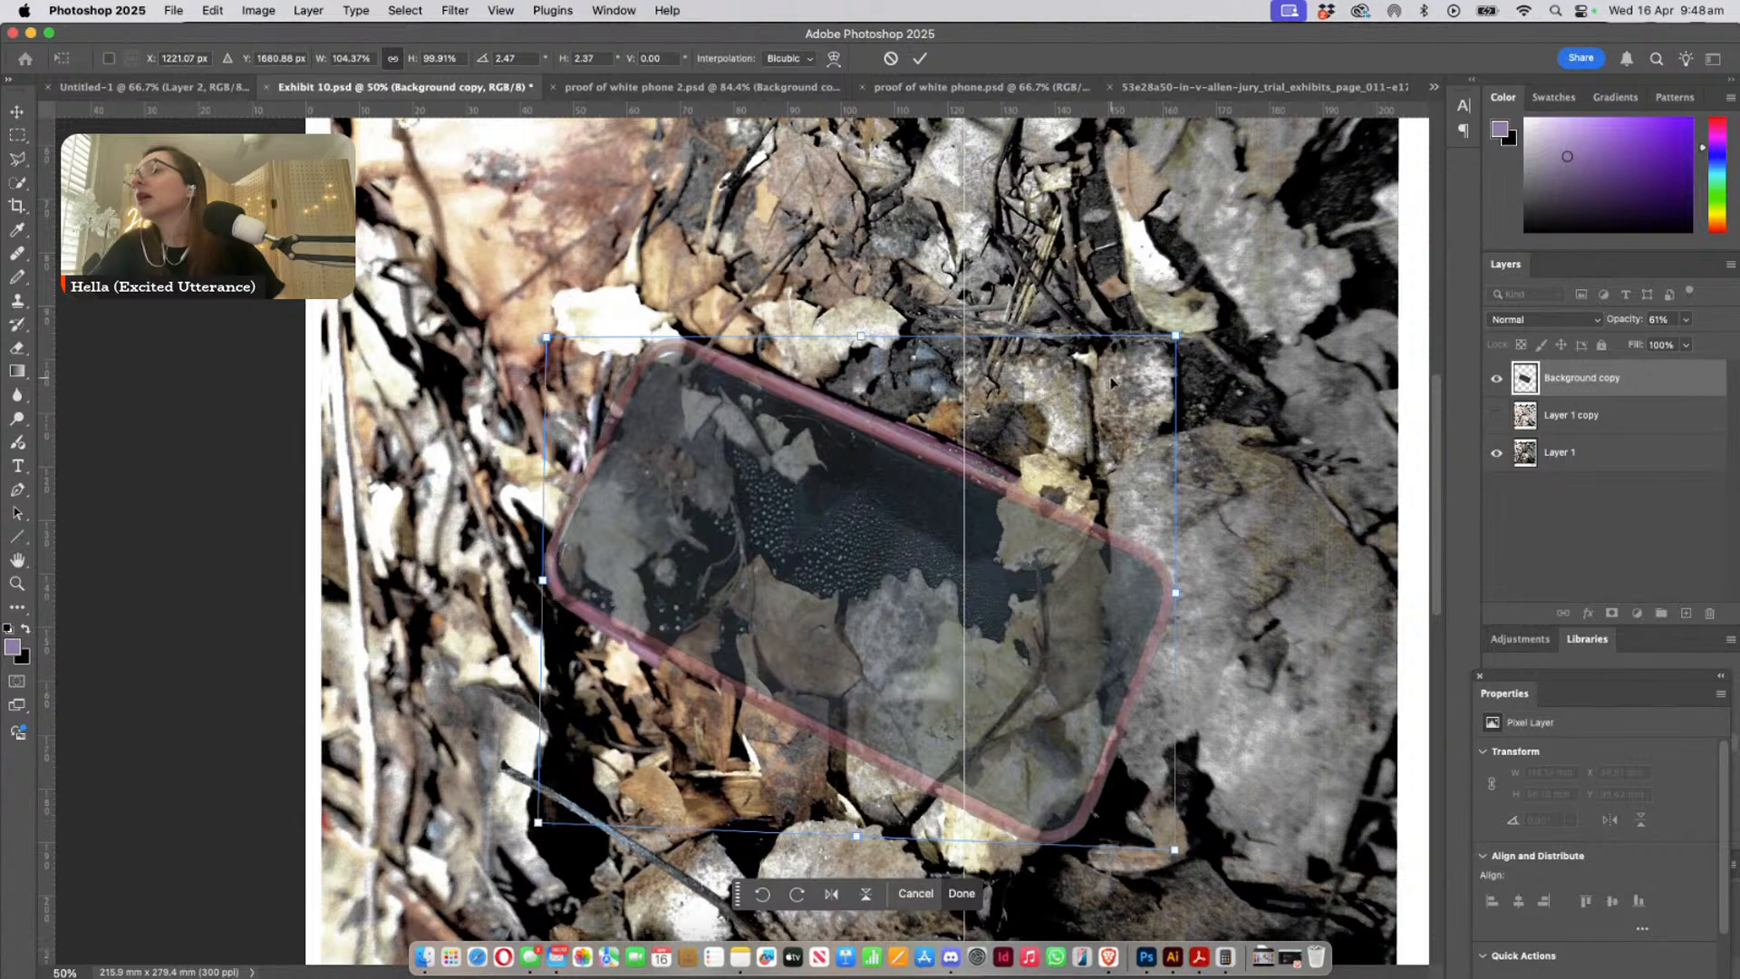
key("Return")
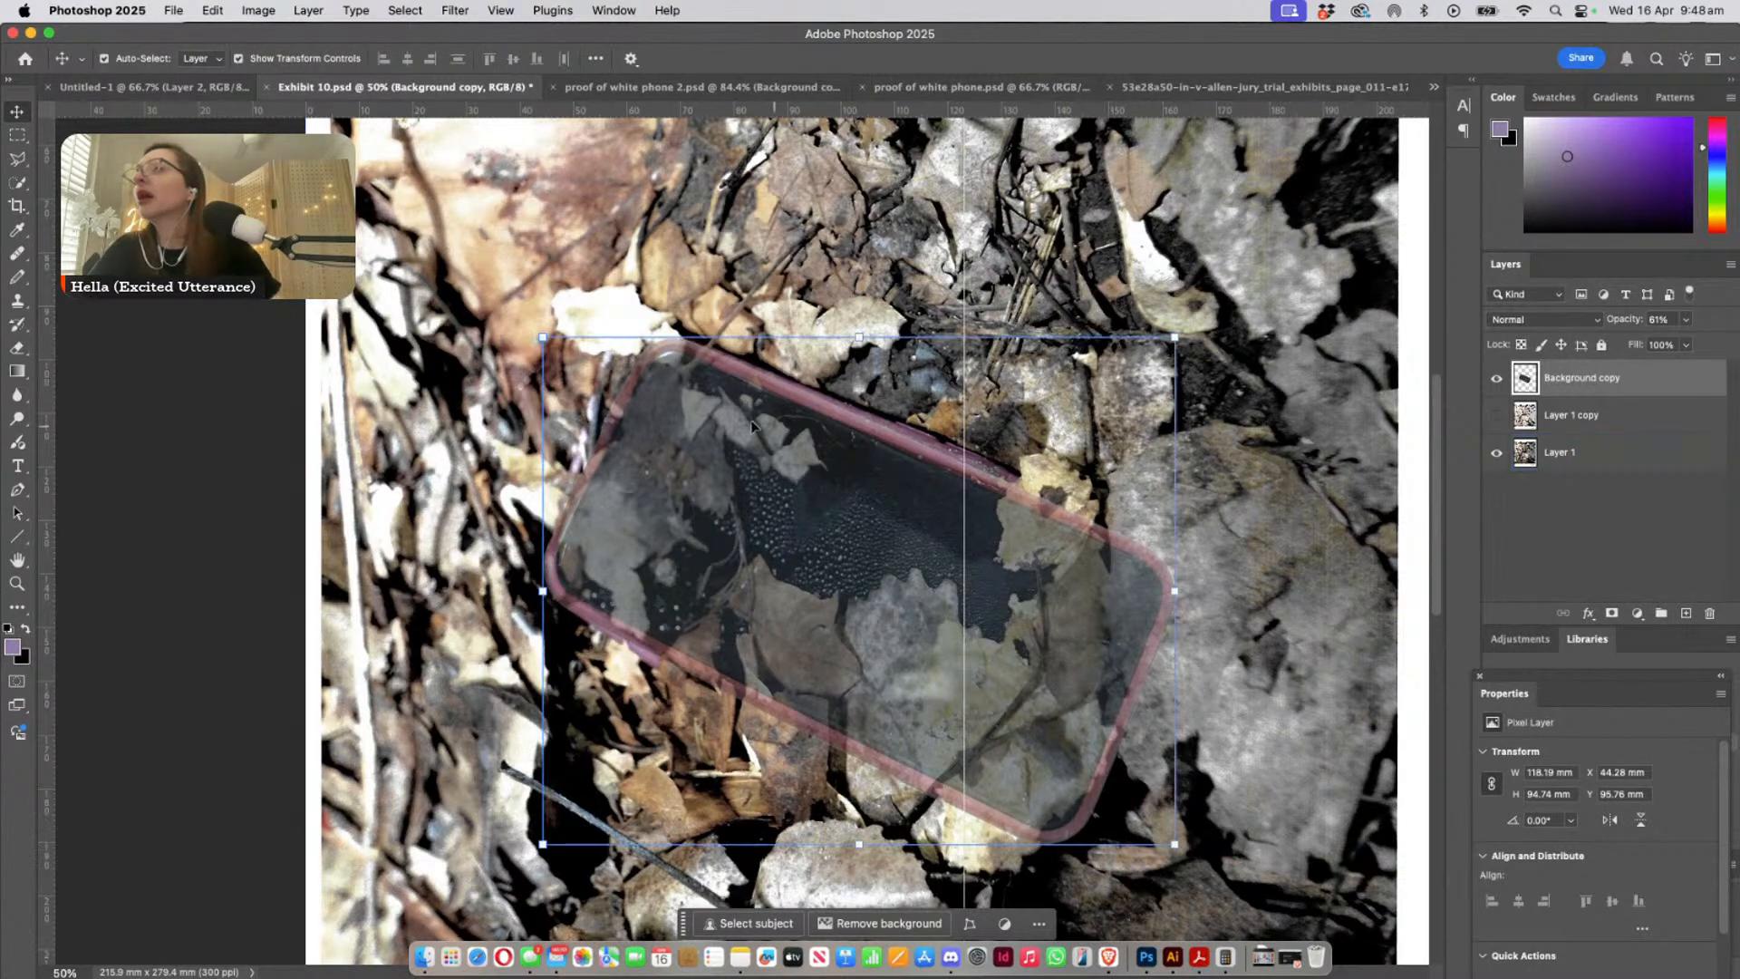
- Raise the phone copy's layer opacity to 100% and select Layer 1
left_click(1686, 319)
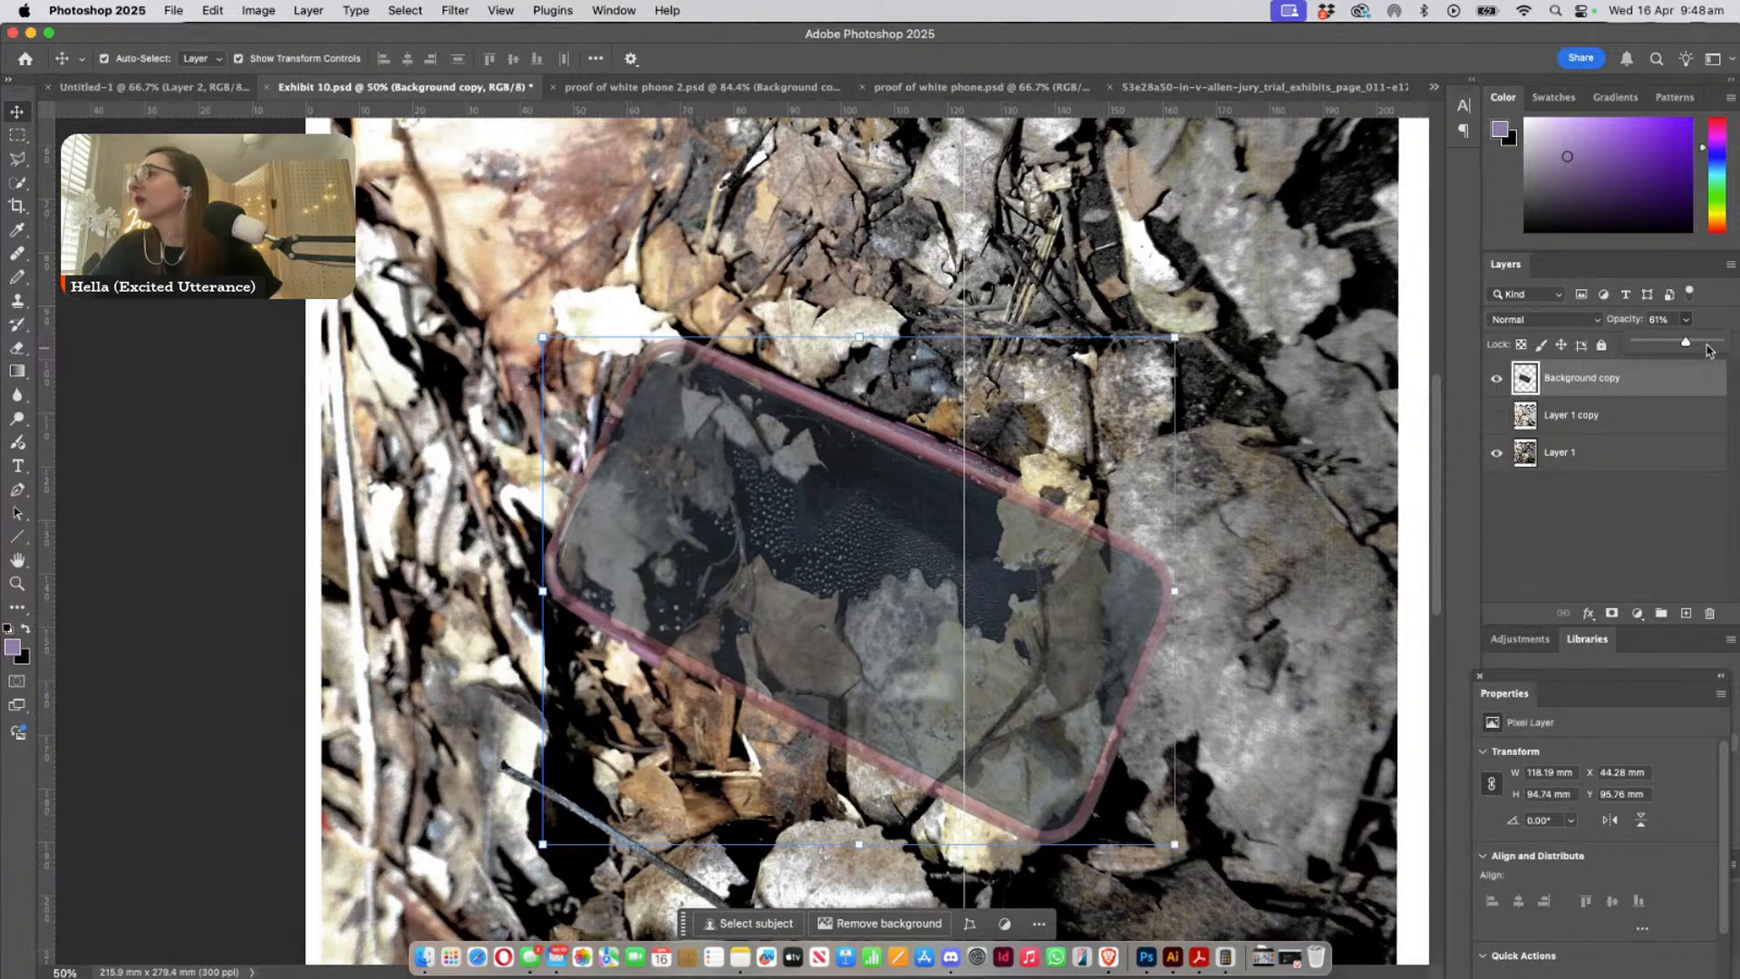
left_click_drag(1687, 345, 1722, 345)
left_click(1595, 453)
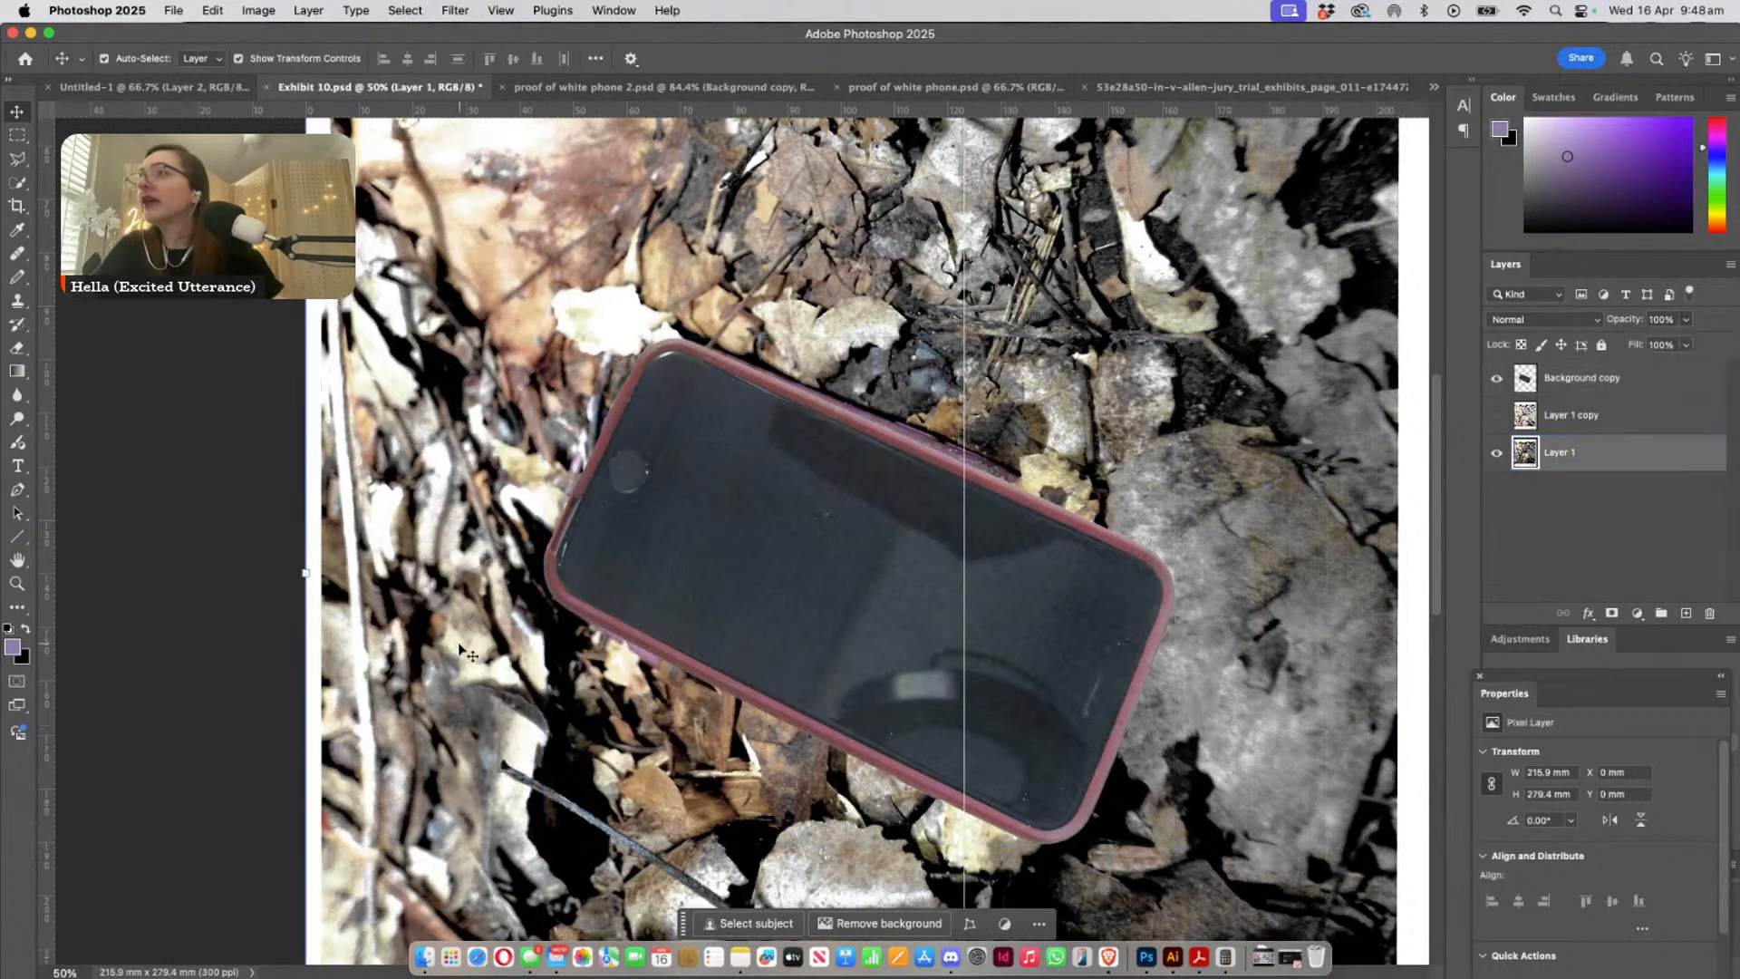
- Zoom to about 100% on the phone's upper edge and toggle the Background copy's visibility to compare case position and colour
left_click(16, 583)
left_click_drag(950, 376, 1001, 456)
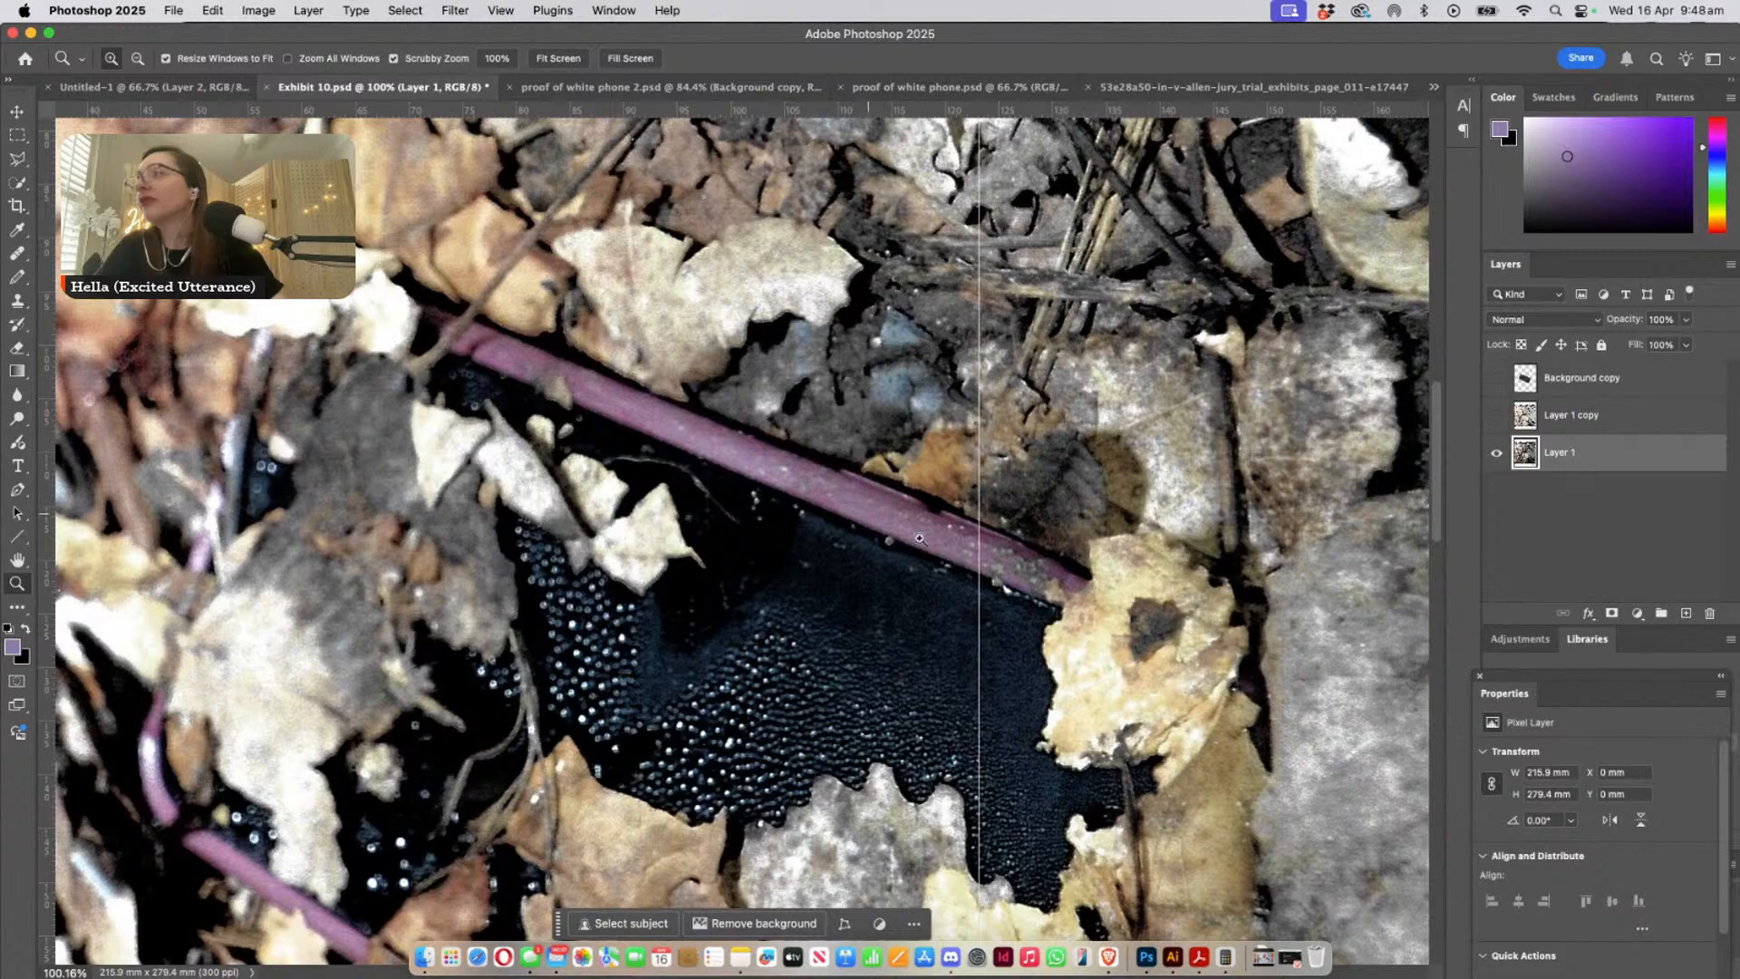
left_click_drag(780, 630, 934, 508)
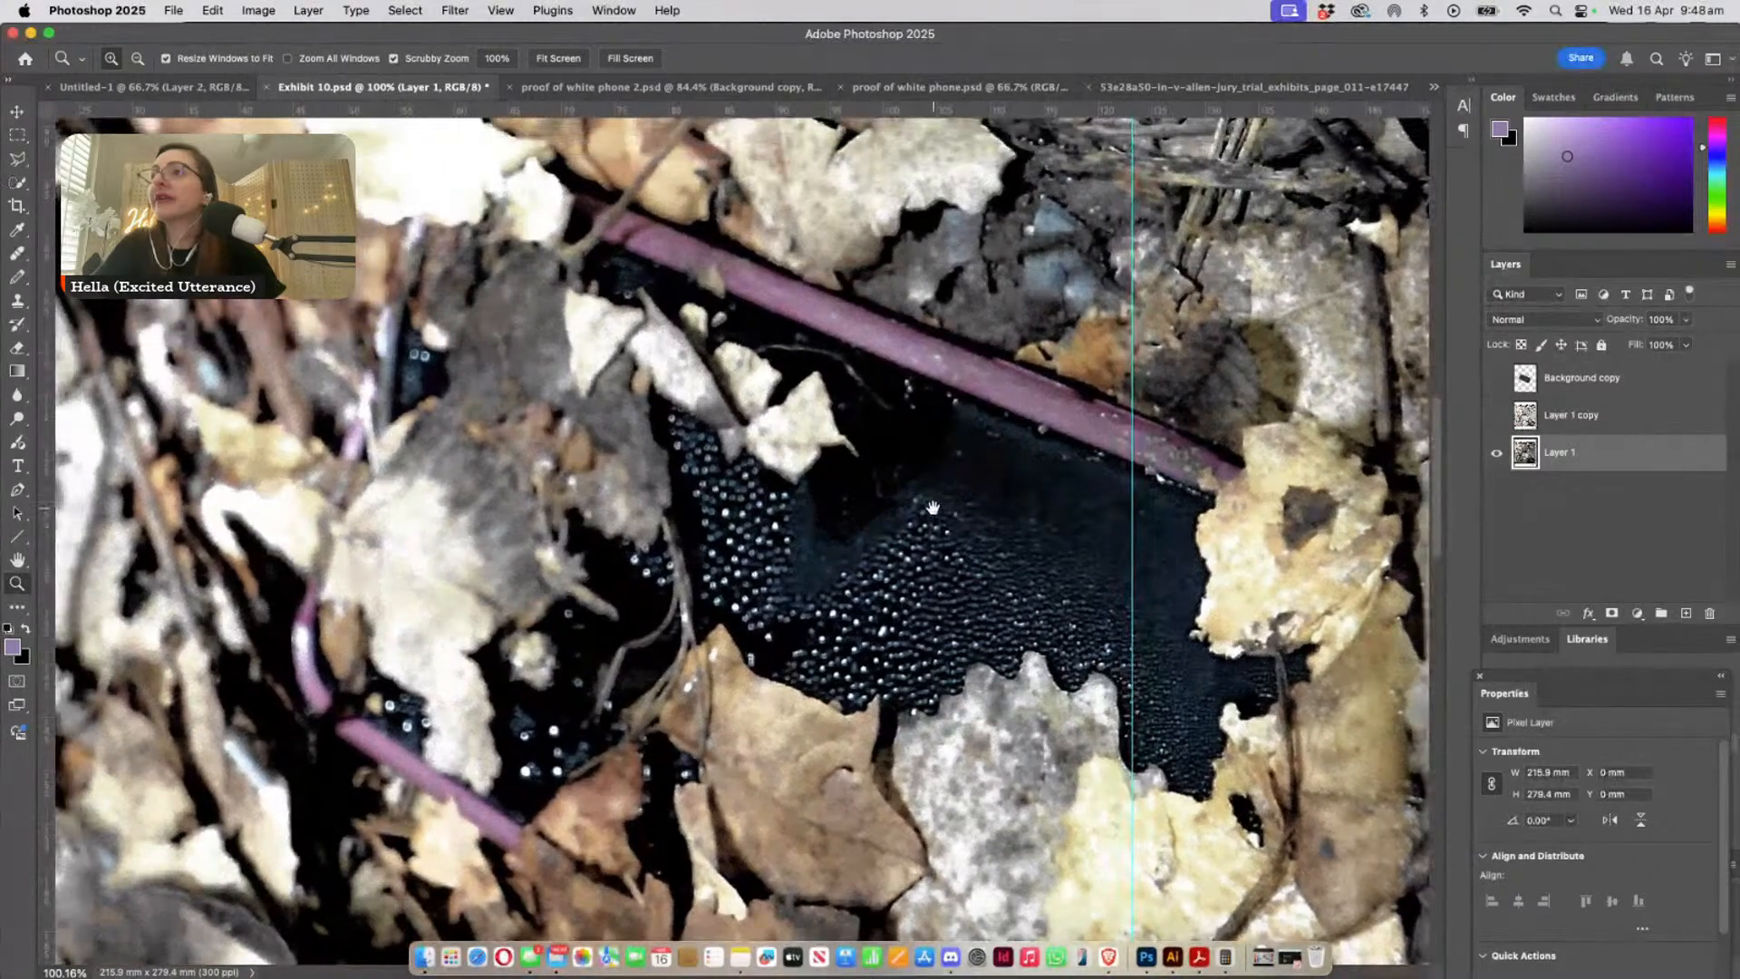
left_click(1496, 379)
left_click(1495, 379)
left_click(1496, 378)
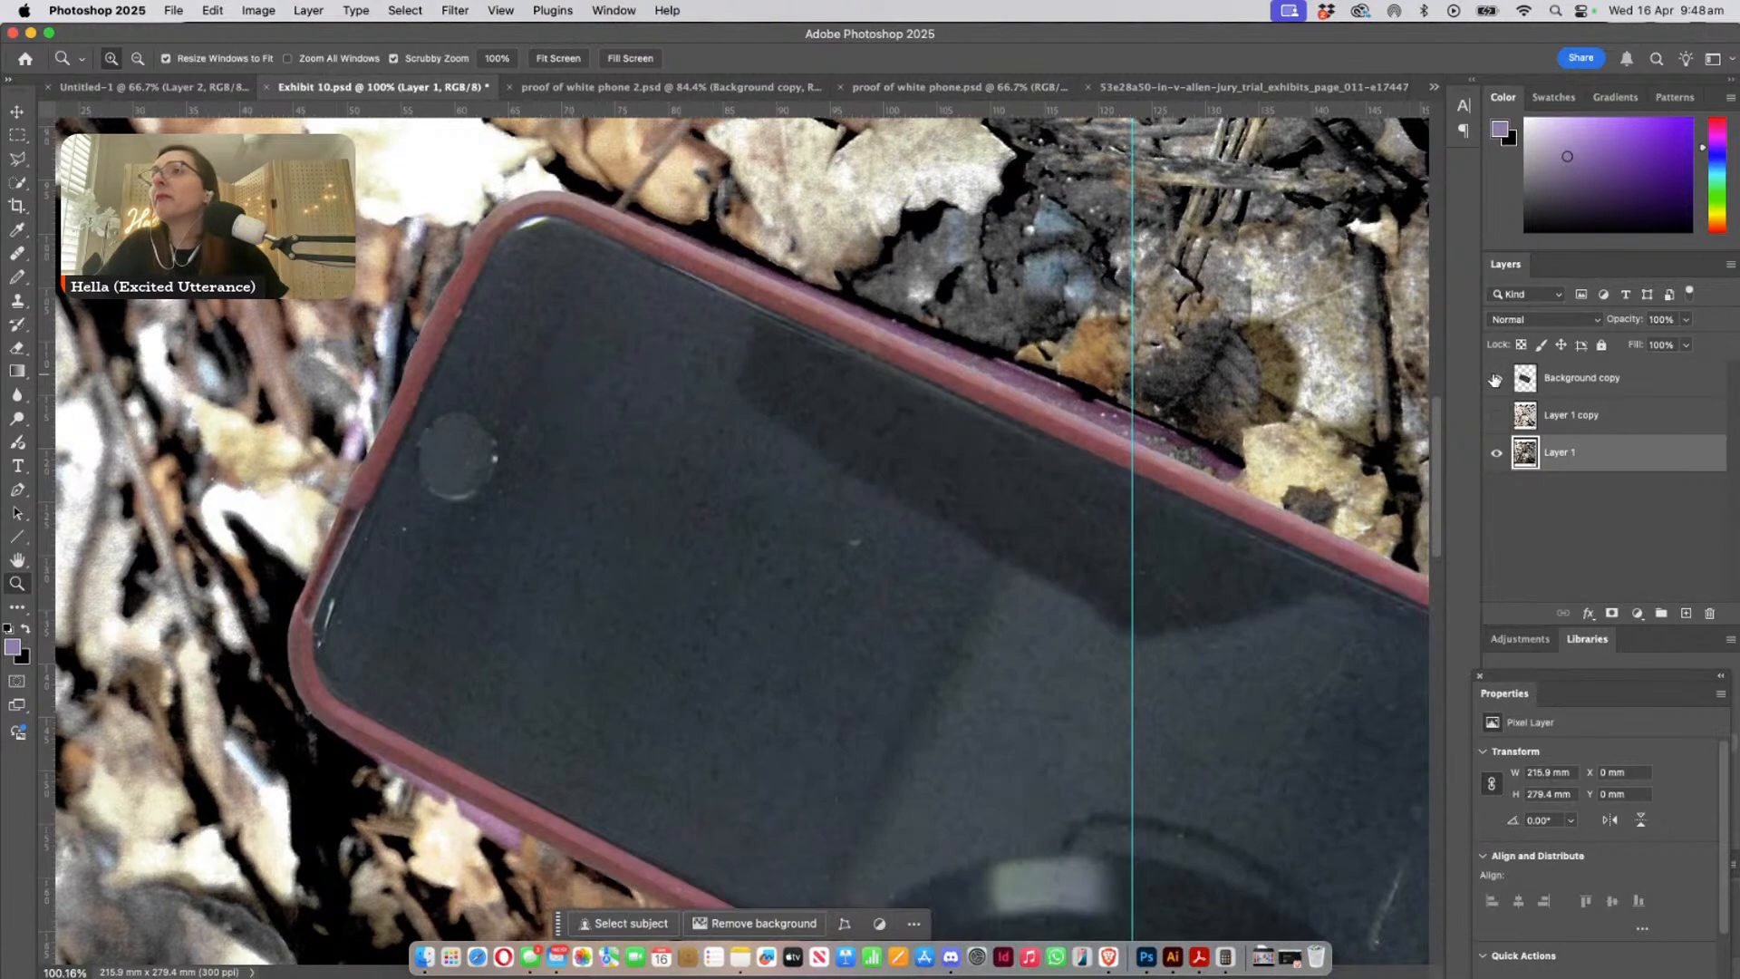
left_click(1495, 379)
left_click(1495, 379)
left_click(1495, 379)
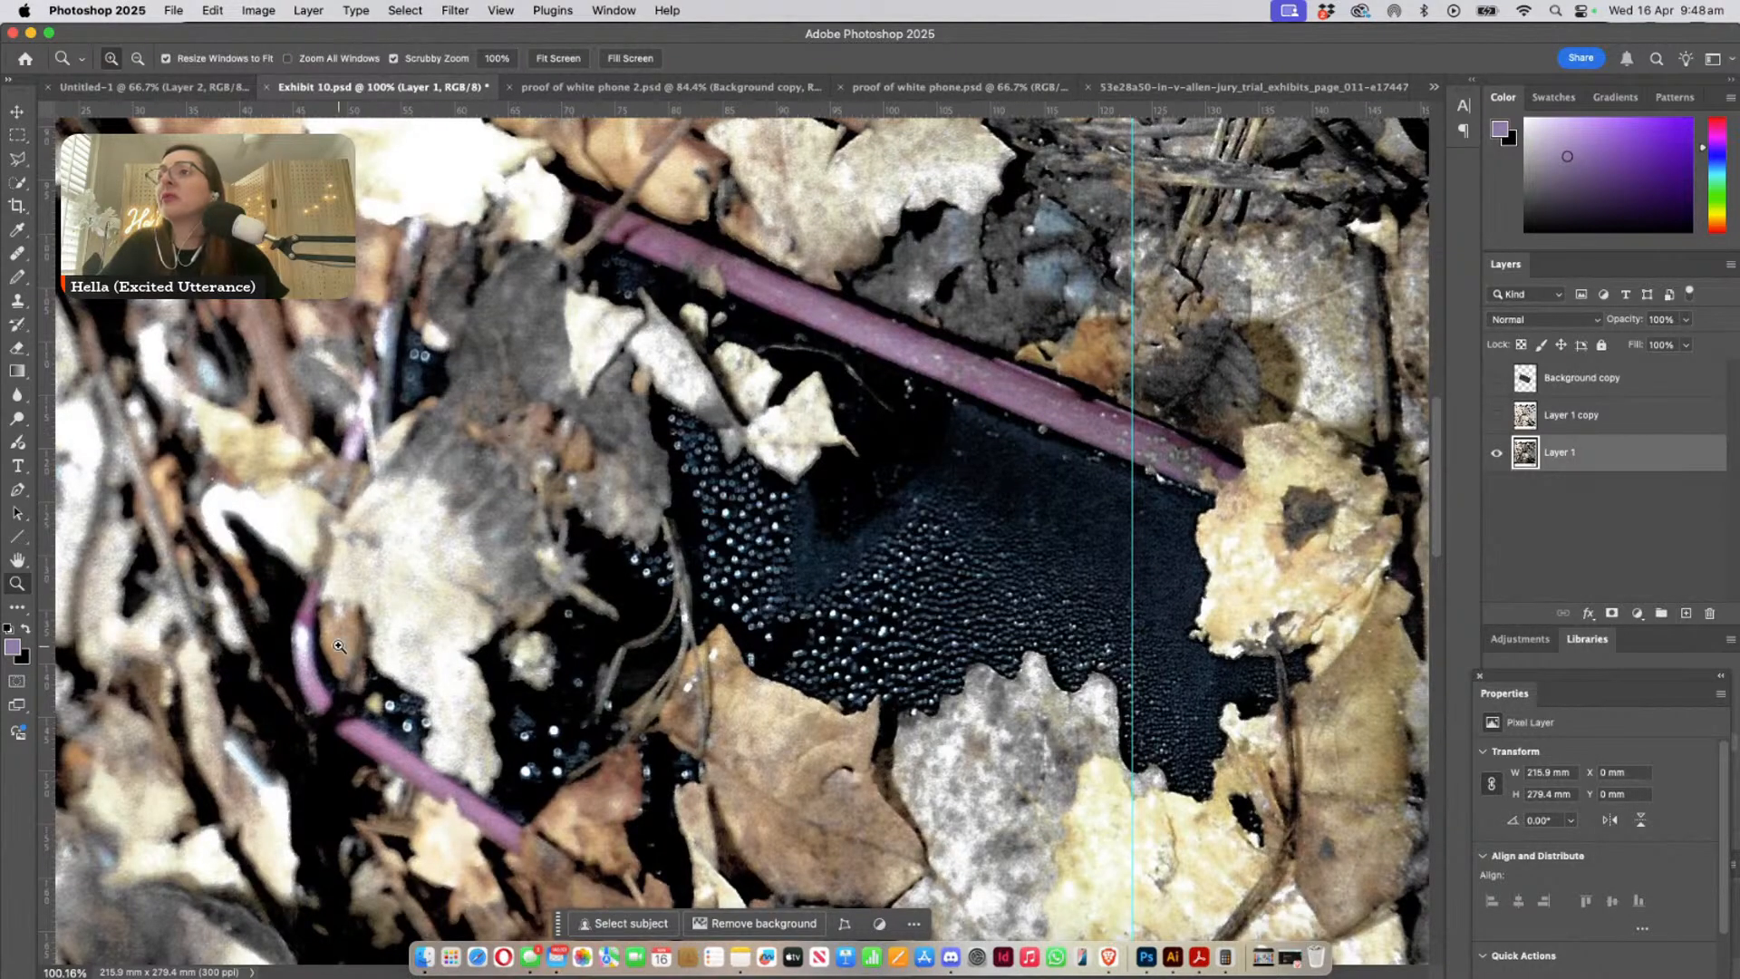
- Magnify the phone's left edge to about 227% and toggle the Background copy's visibility to compare the two cases there
left_click_drag(276, 567, 389, 560)
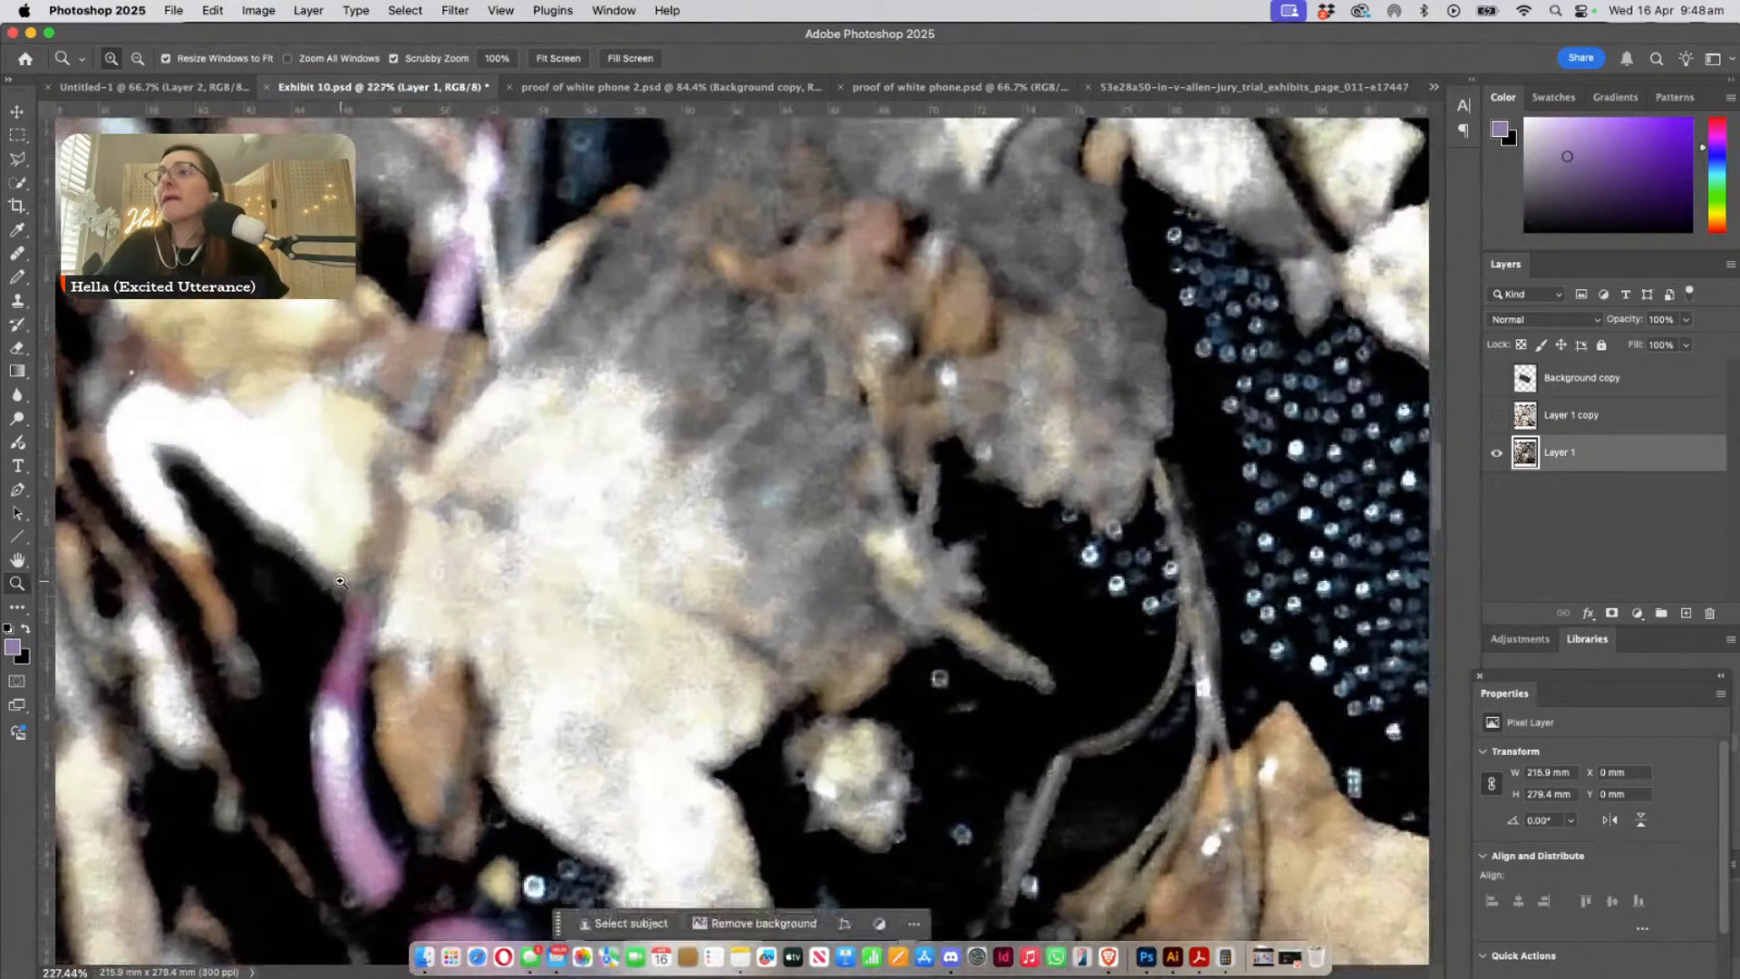
left_click(1496, 380)
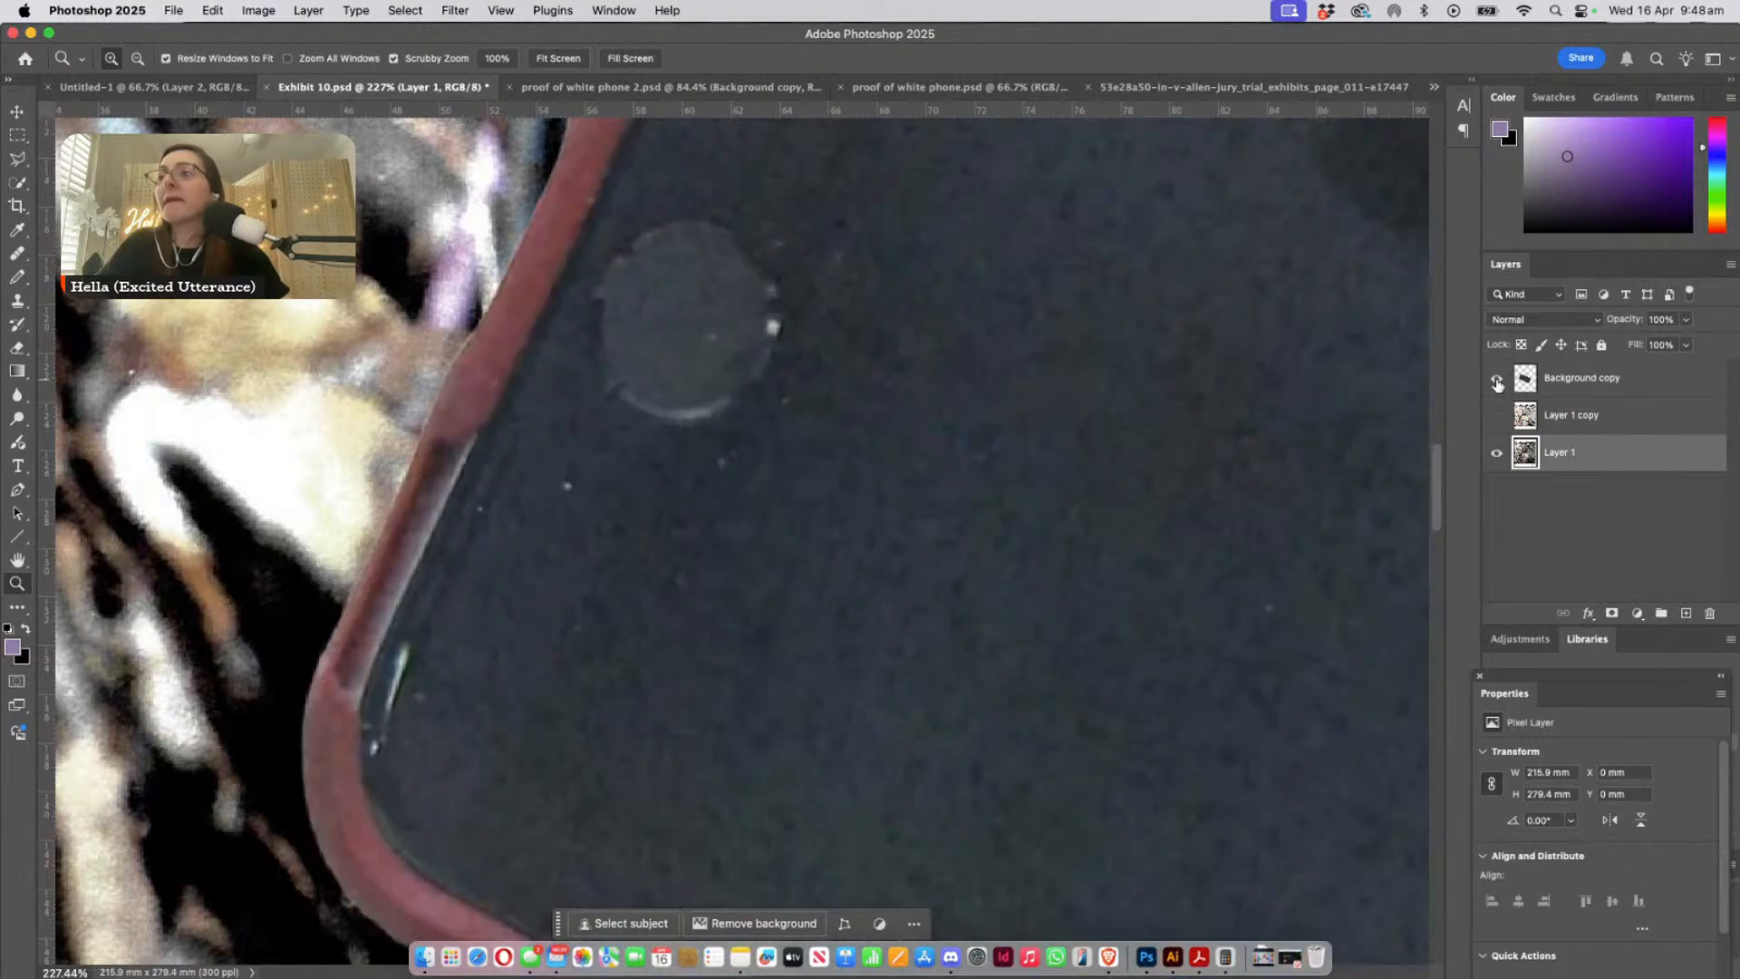
left_click(1497, 381)
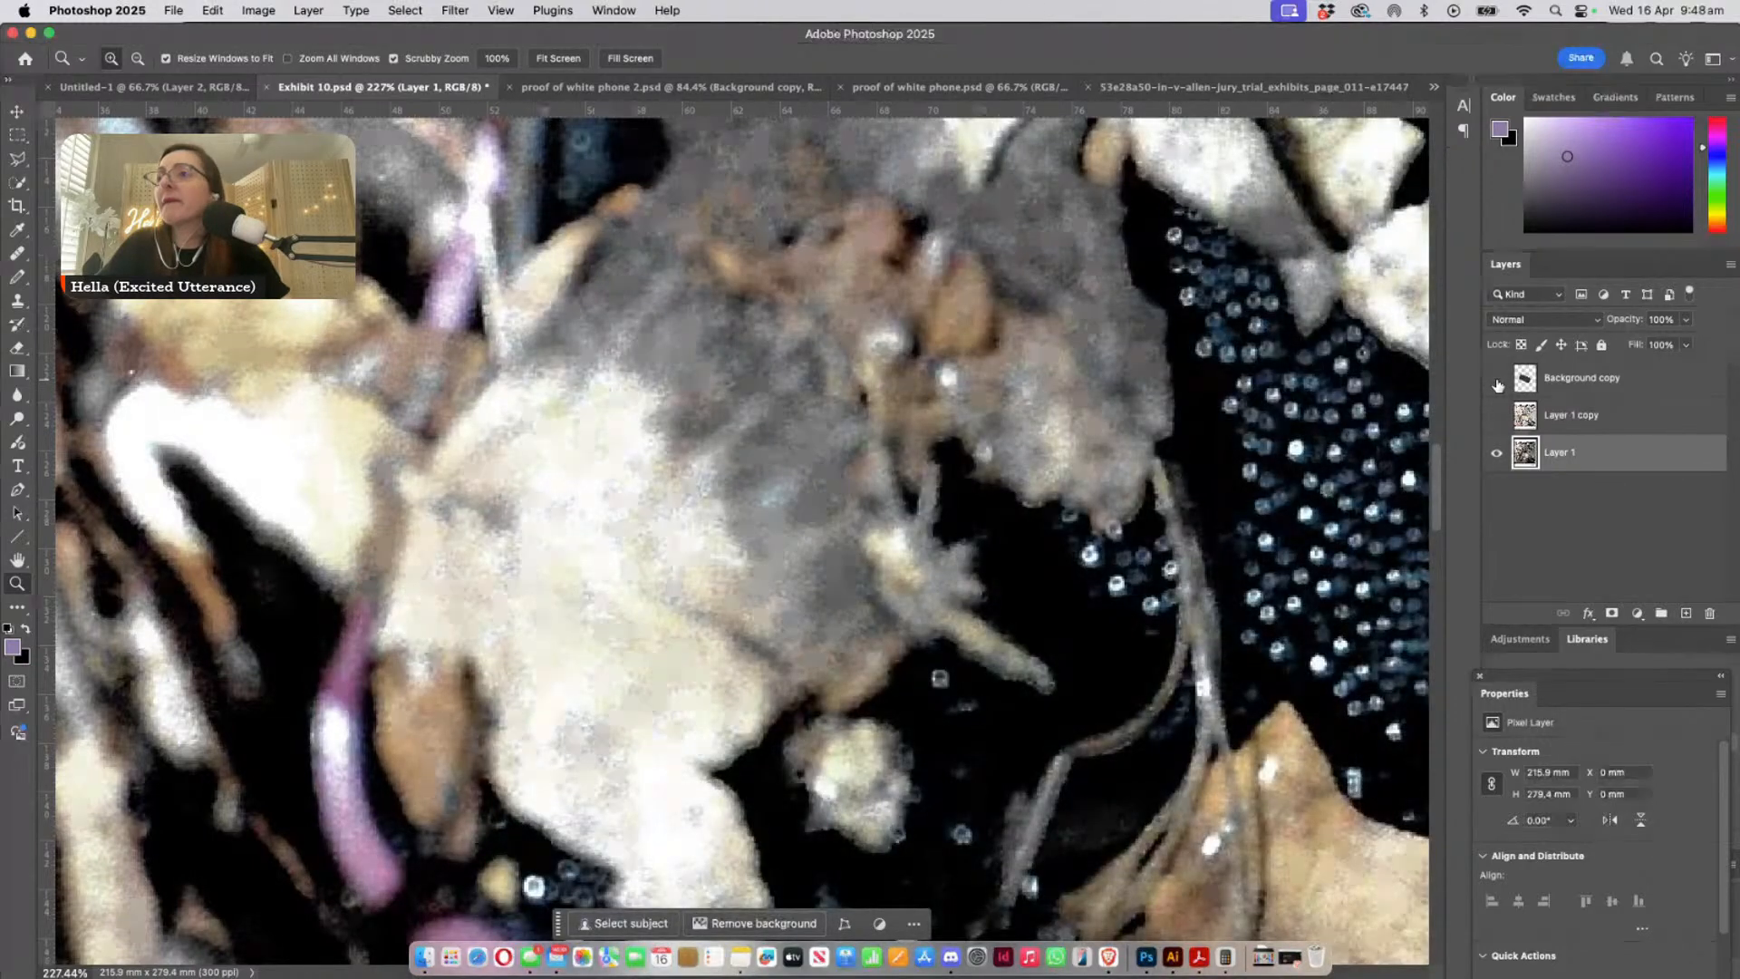
left_click(1497, 380)
left_click(1497, 382)
- Compare the case's lower-left corner and adjoining lower edge with the Background copy alternately shown and hidden
scroll(396, 688, "down", 5)
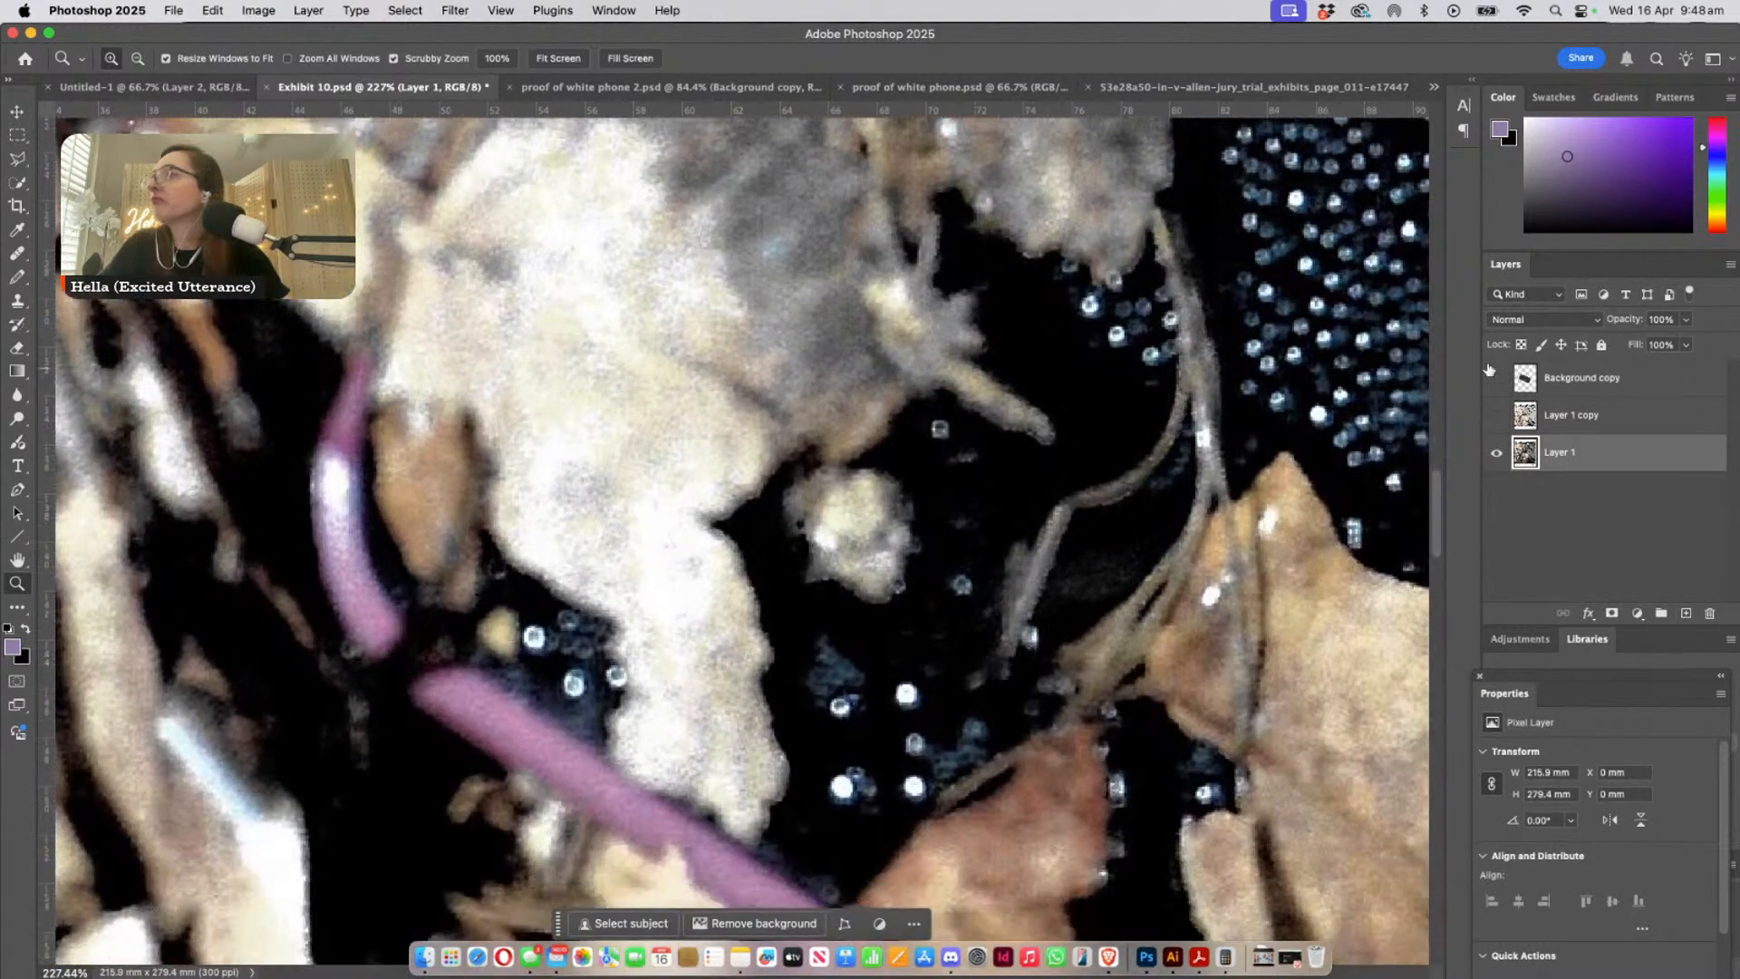
left_click(1497, 380)
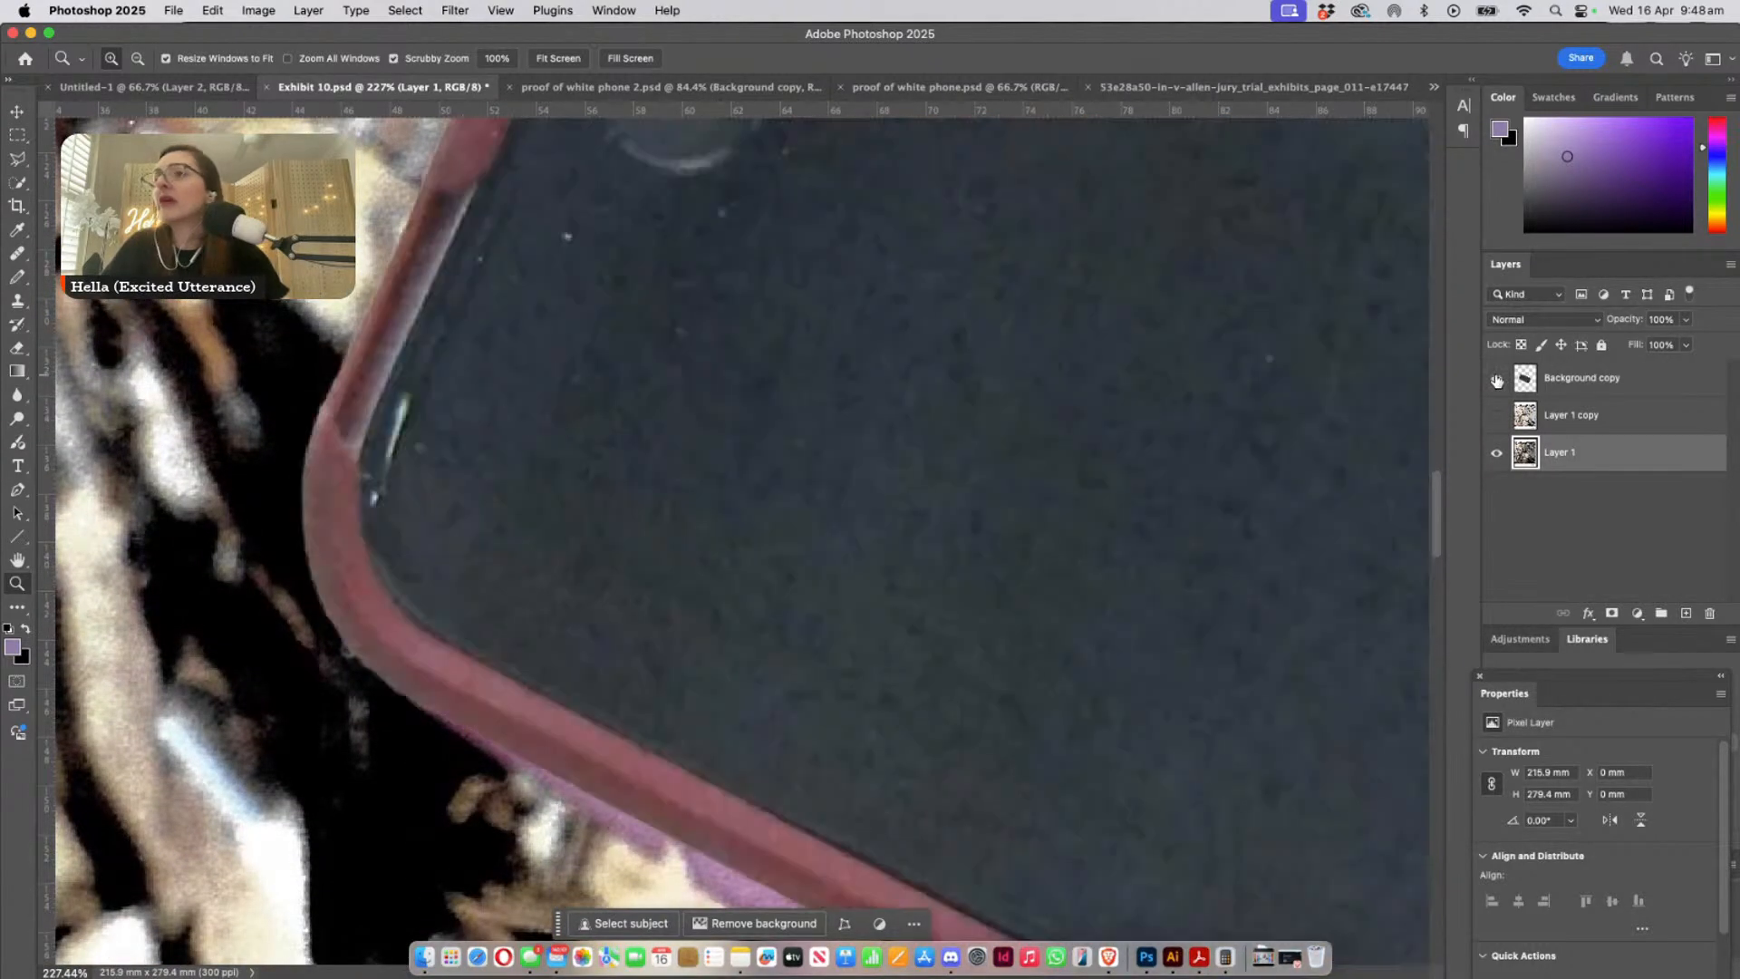
left_click(1498, 379)
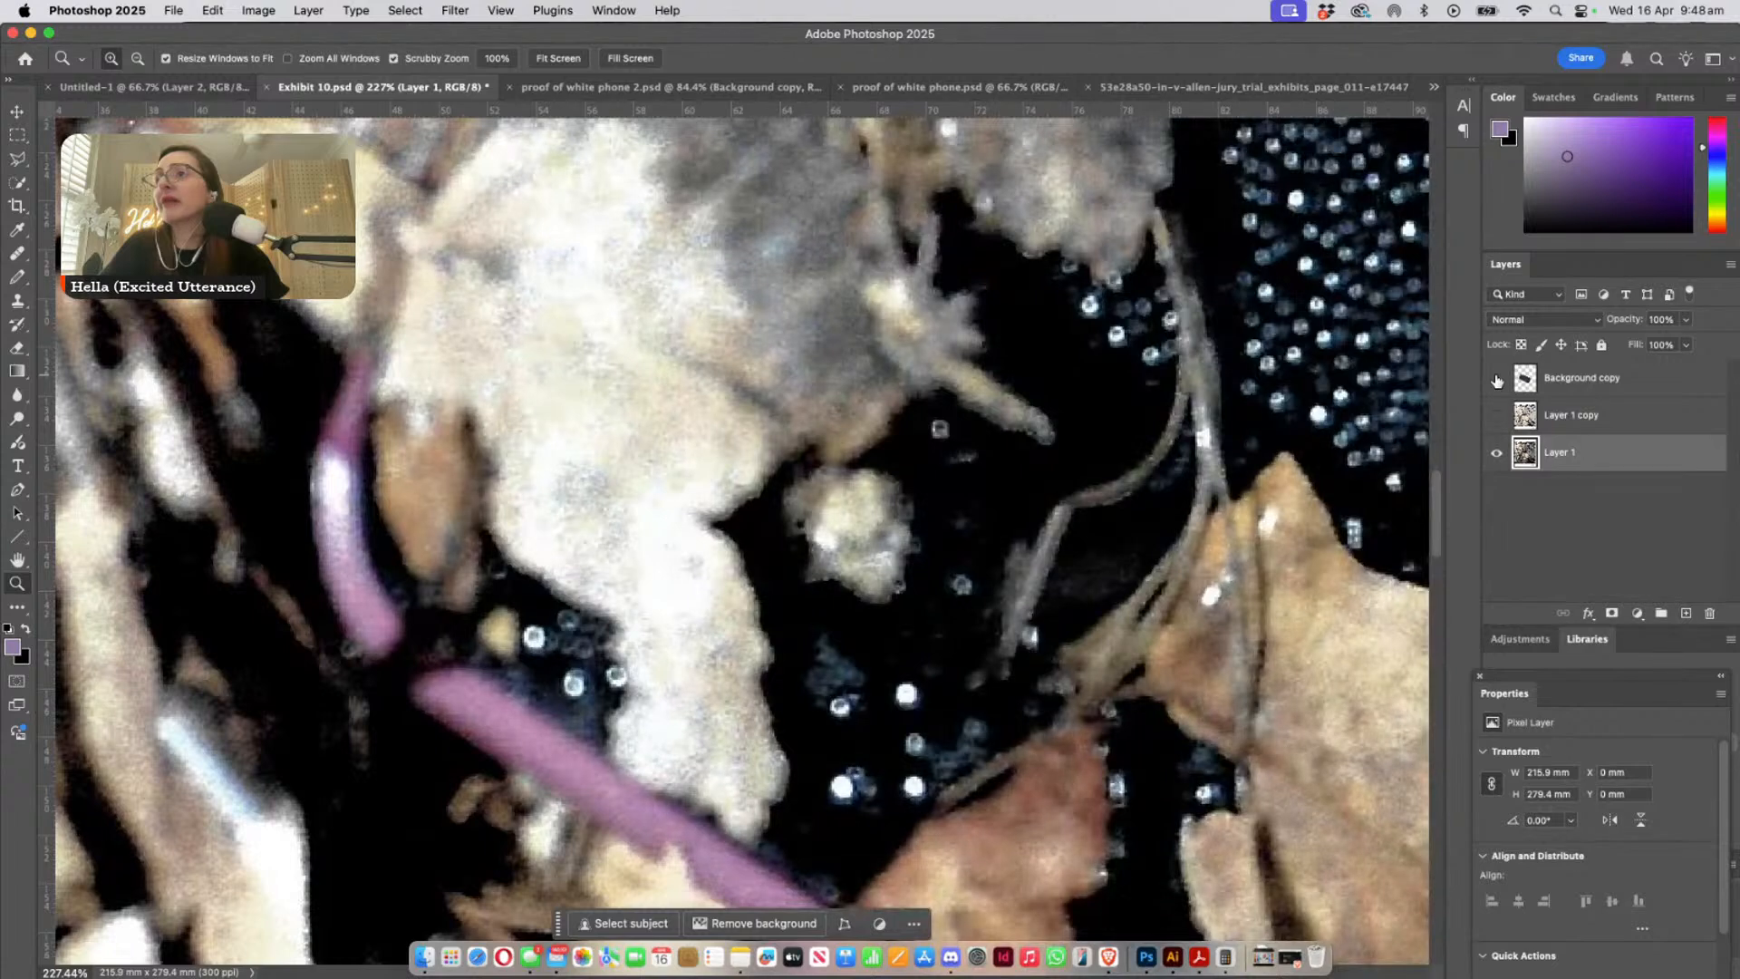
left_click(1497, 379)
left_click(1497, 379)
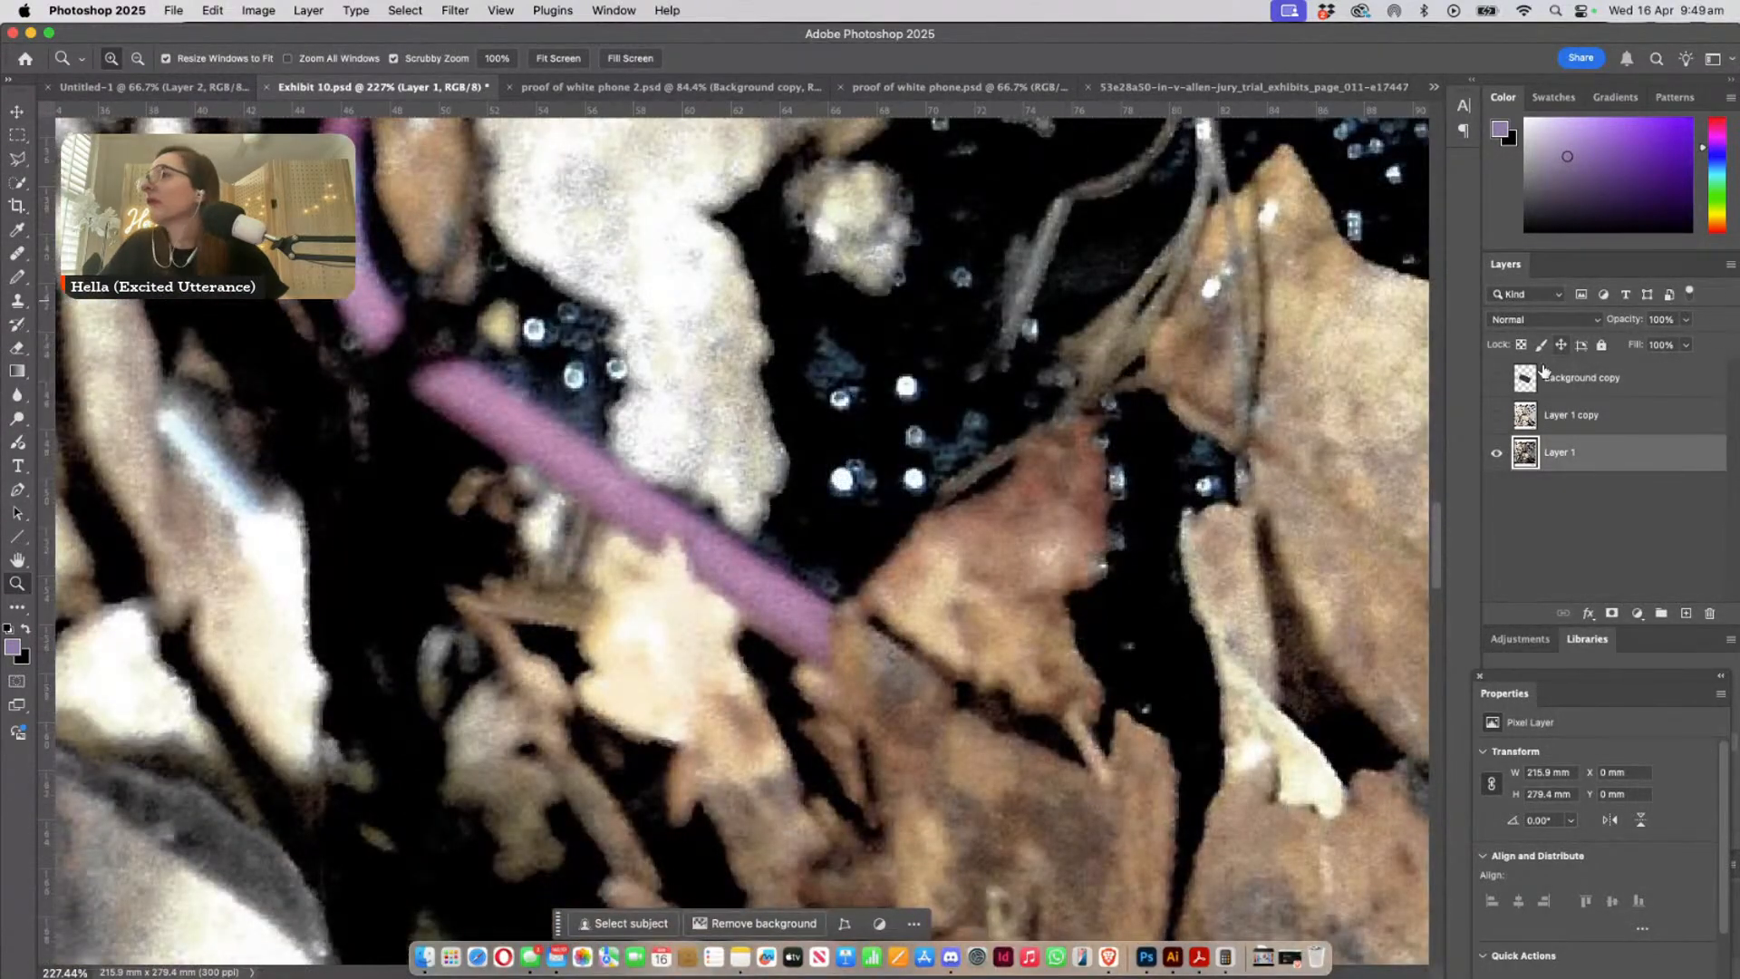
left_click(1497, 382)
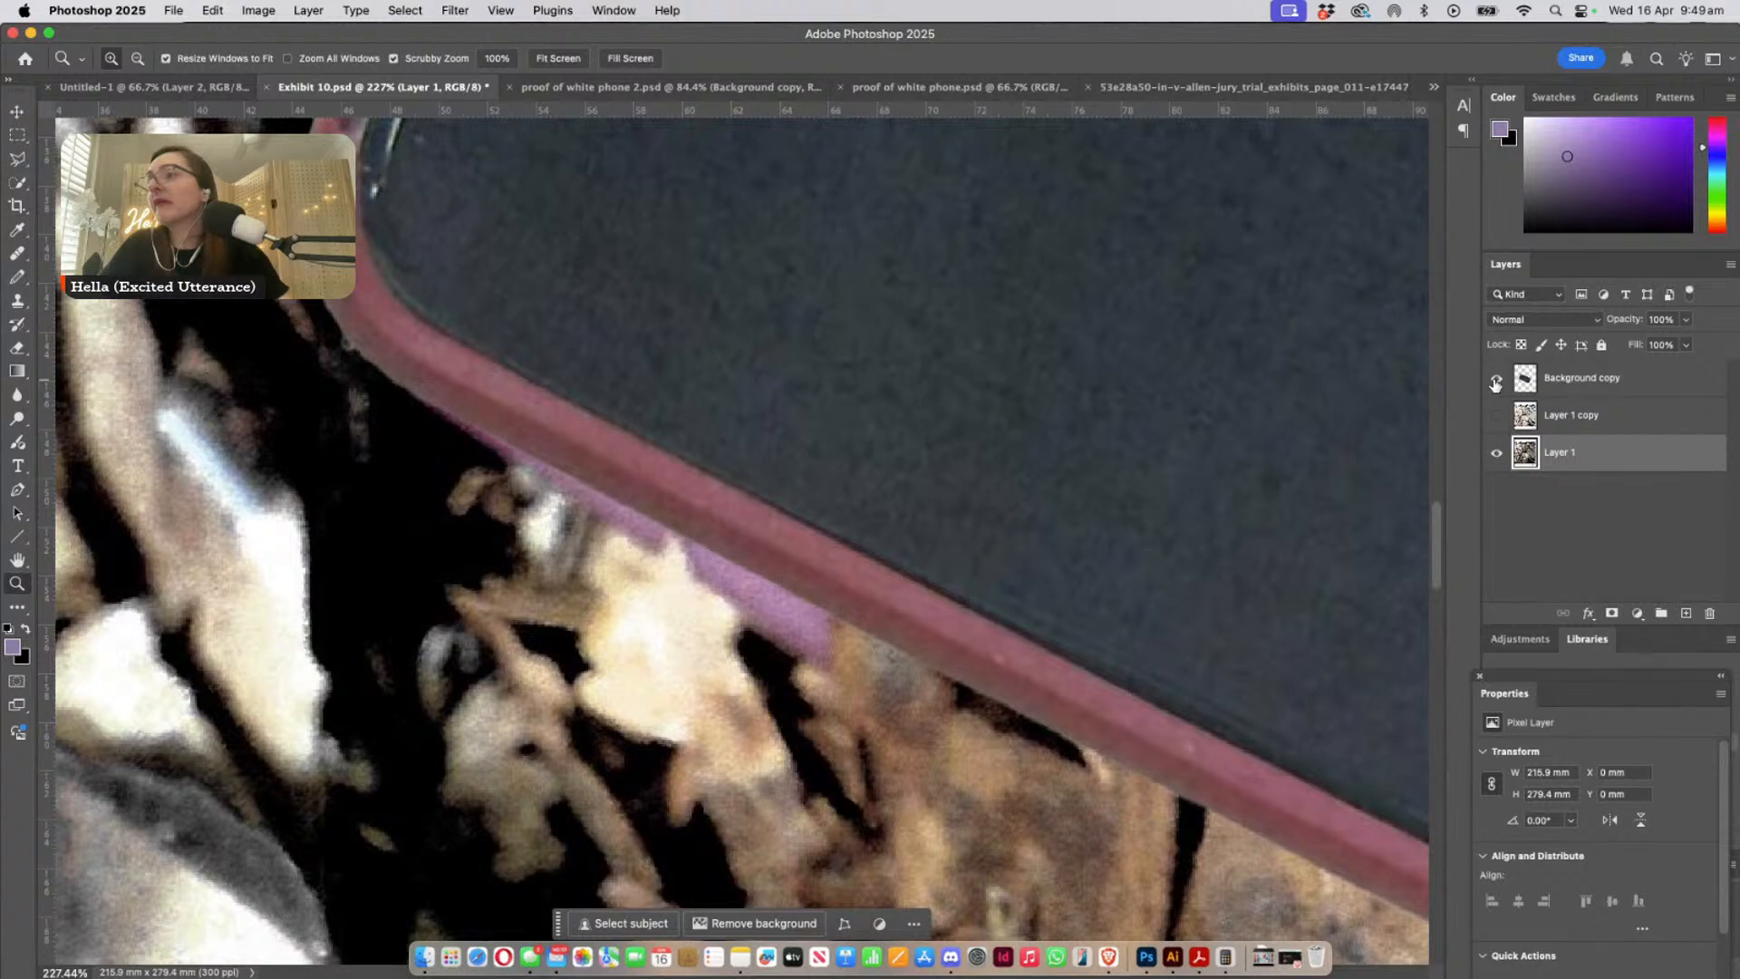
- Select the Background copy layer and toggle its visibility while checking the phone's lower edge towards its lower-right corner
key("super+t")
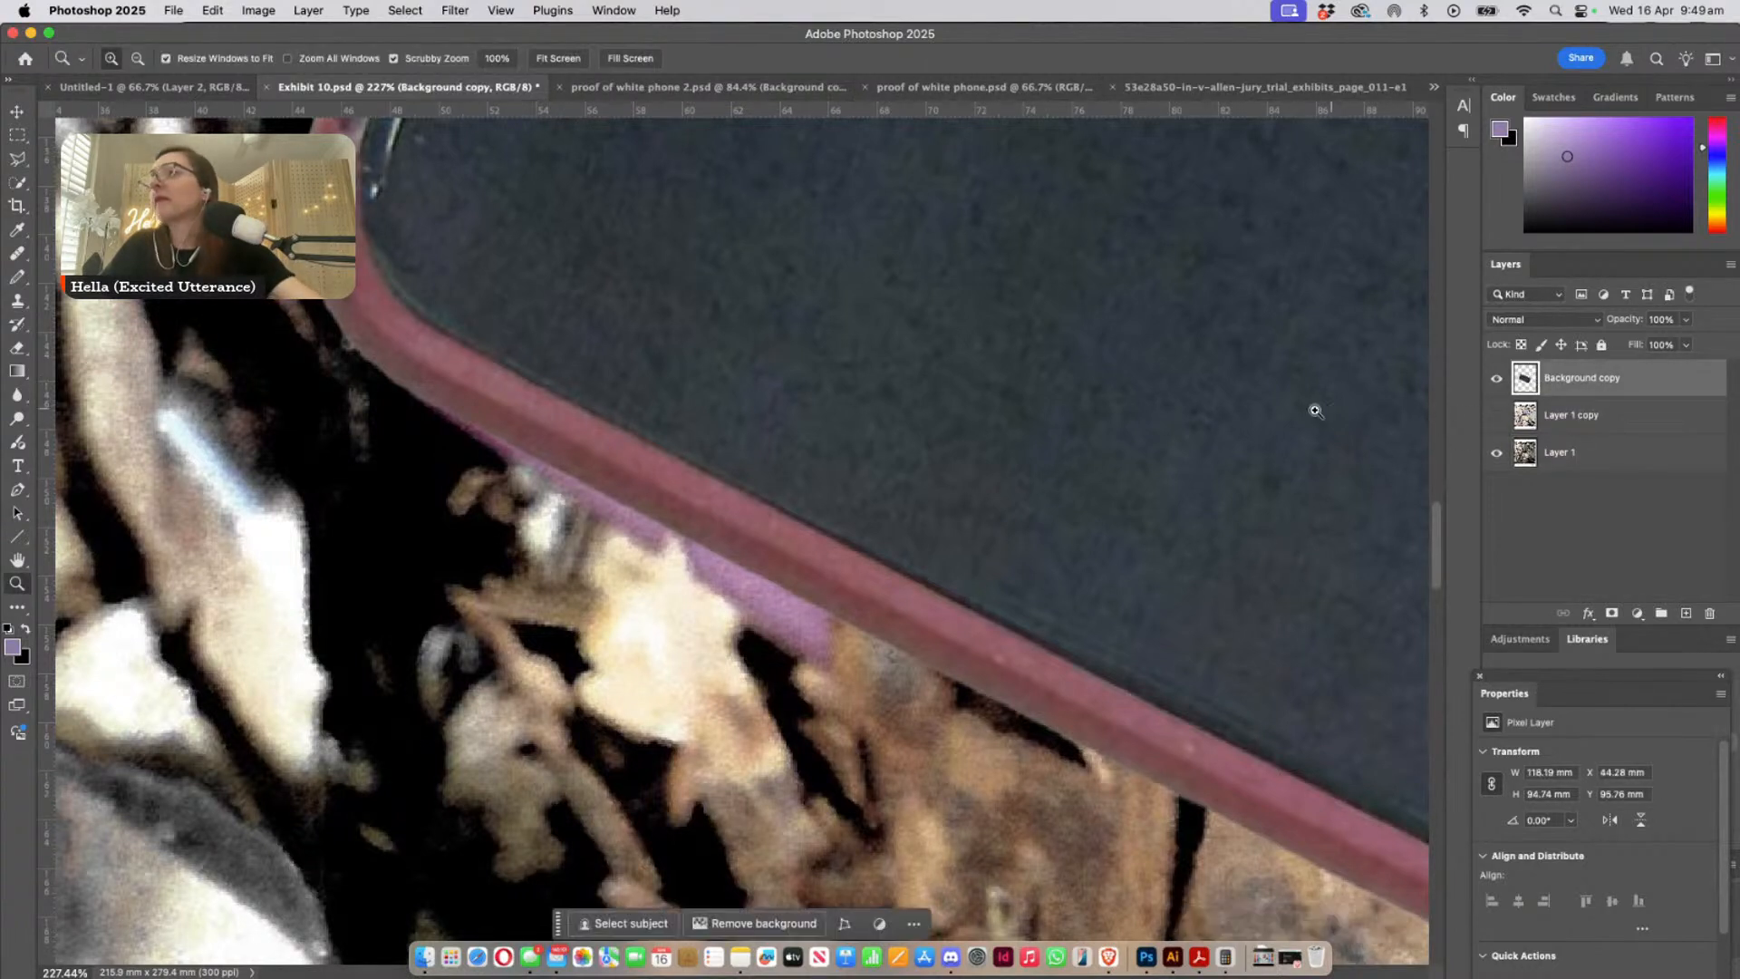
left_click_drag(1013, 623, 254, 285)
left_click_drag(1278, 804, 801, 606)
left_click(1496, 379)
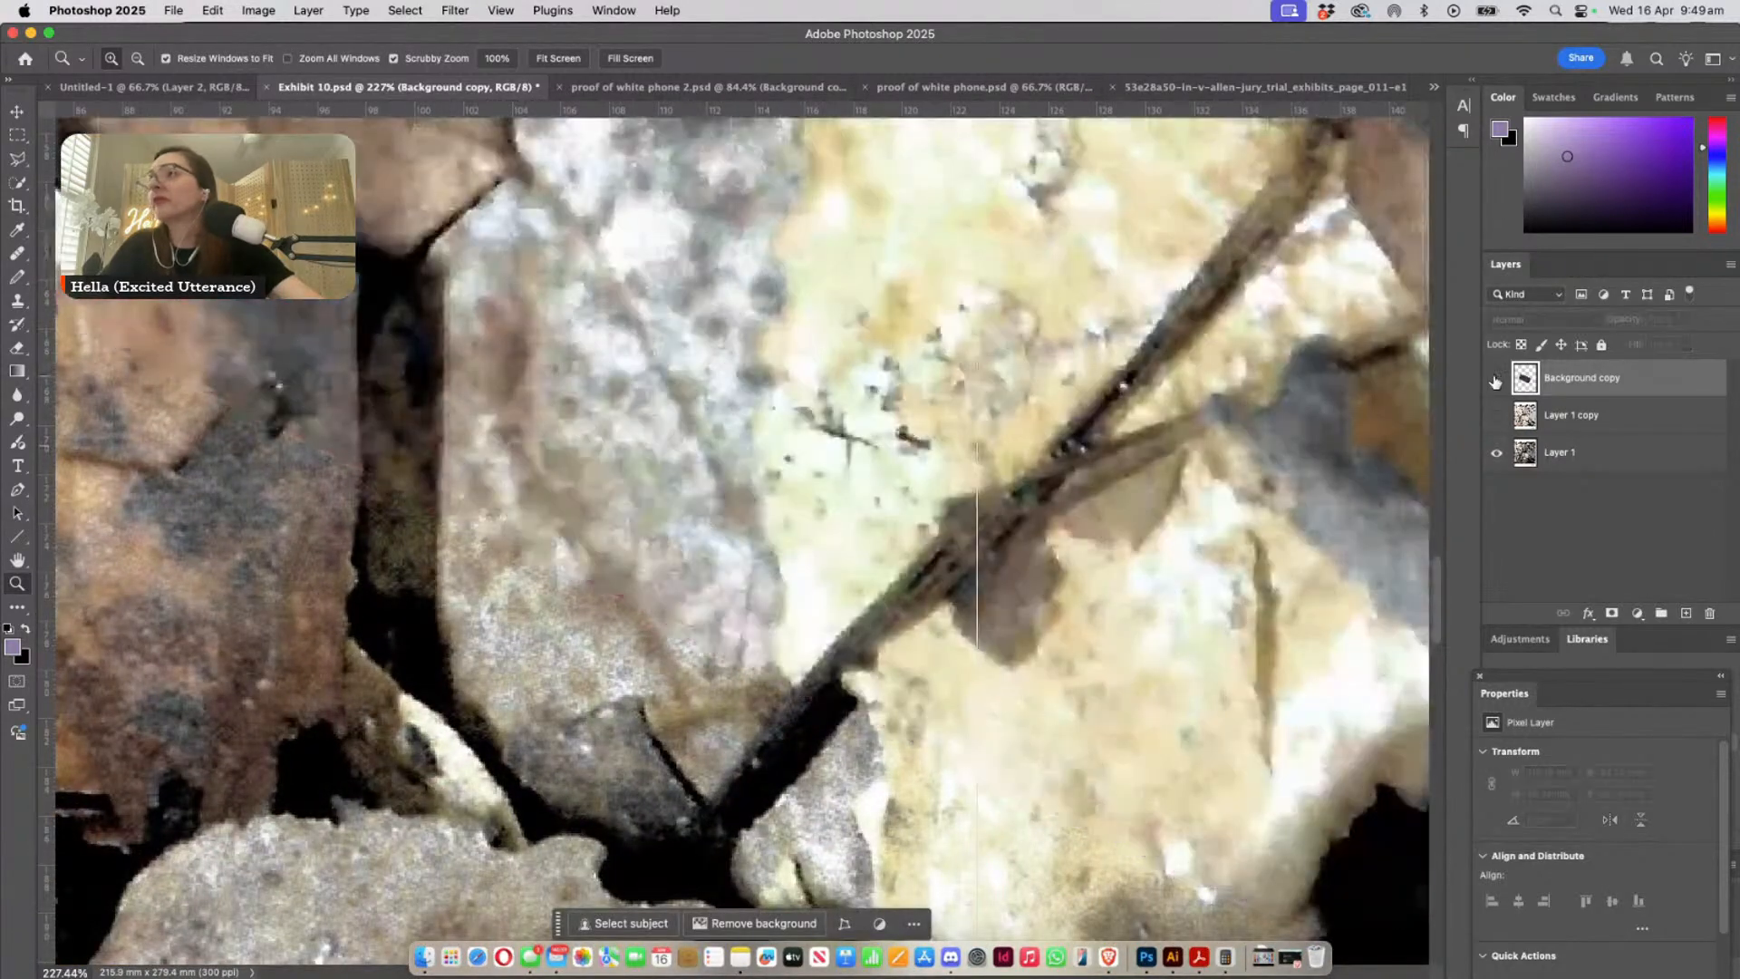
left_click(1496, 380)
left_click_drag(994, 532, 490, 519)
left_click(1497, 388)
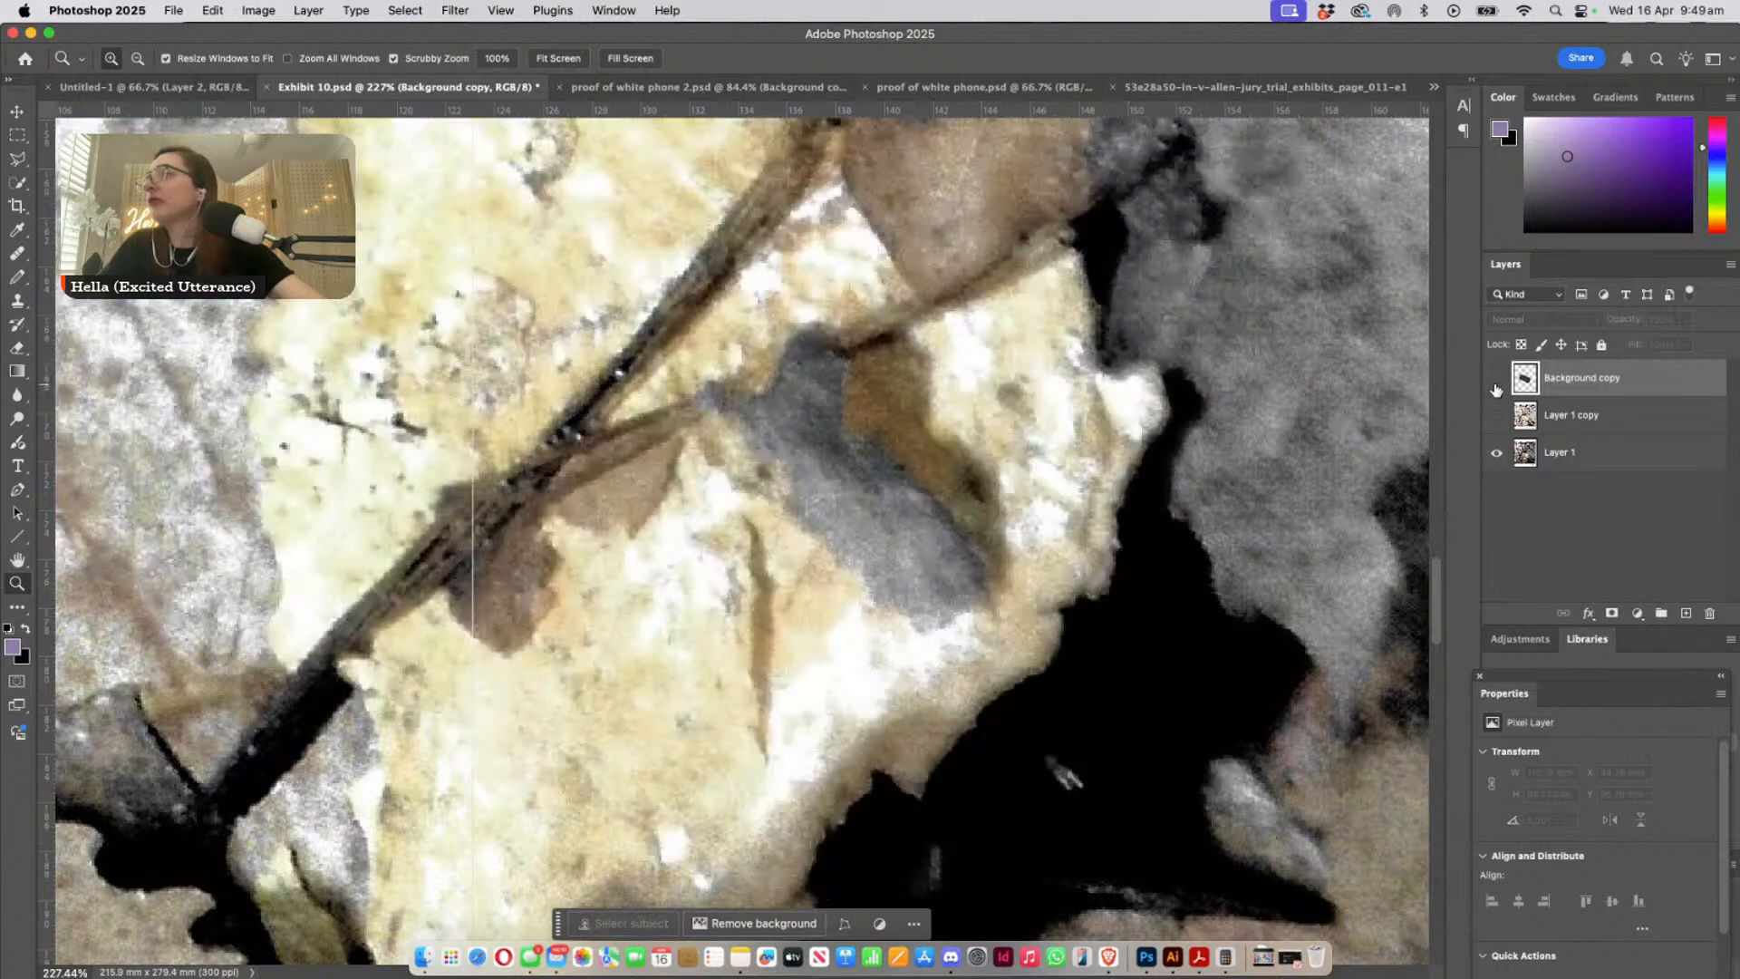
left_click(1496, 389)
- Compare the overlaid phone's upper-right corner and adjoining edge with the Background copy alternately shown and hidden
mouse_move(1017, 476)
left_mouse_down()
mouse_move(909, 508)
mouse_move(807, 752)
left_mouse_up()
mouse_move(1083, 204)
left_mouse_down()
mouse_move(901, 463)
mouse_move(830, 614)
left_mouse_up()
left_click_drag(957, 426, 1168, 599)
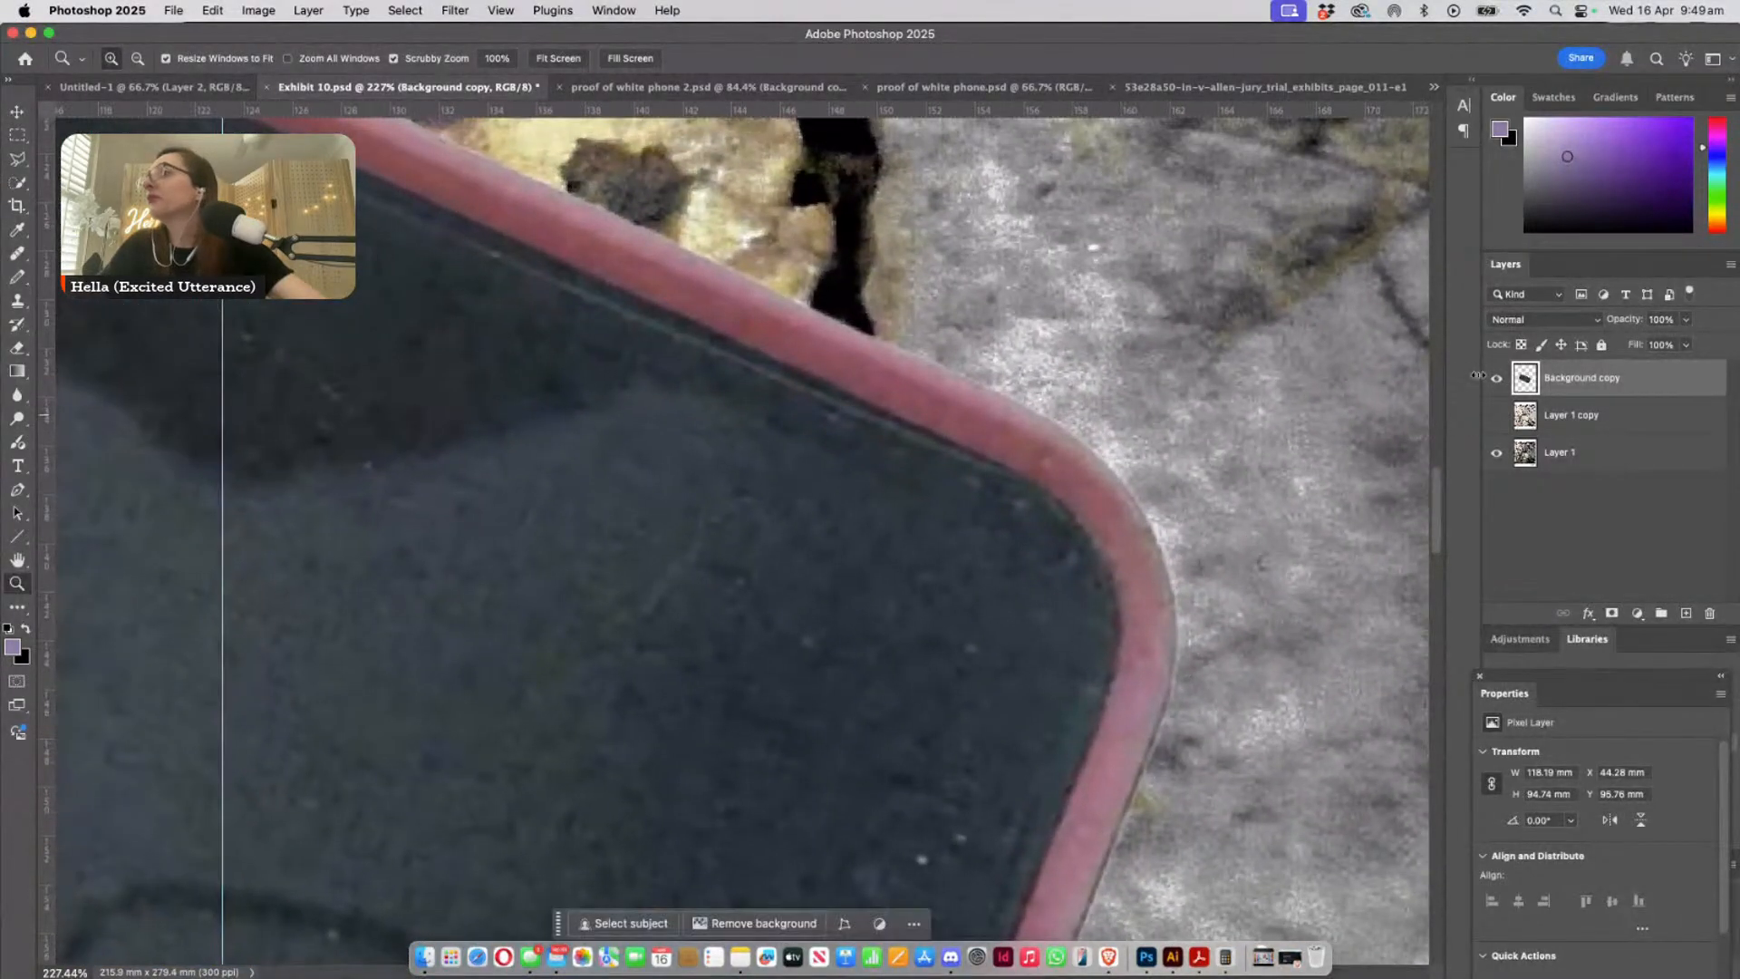
left_click(1496, 378)
left_click_drag(600, 420, 919, 719)
left_click(1496, 378)
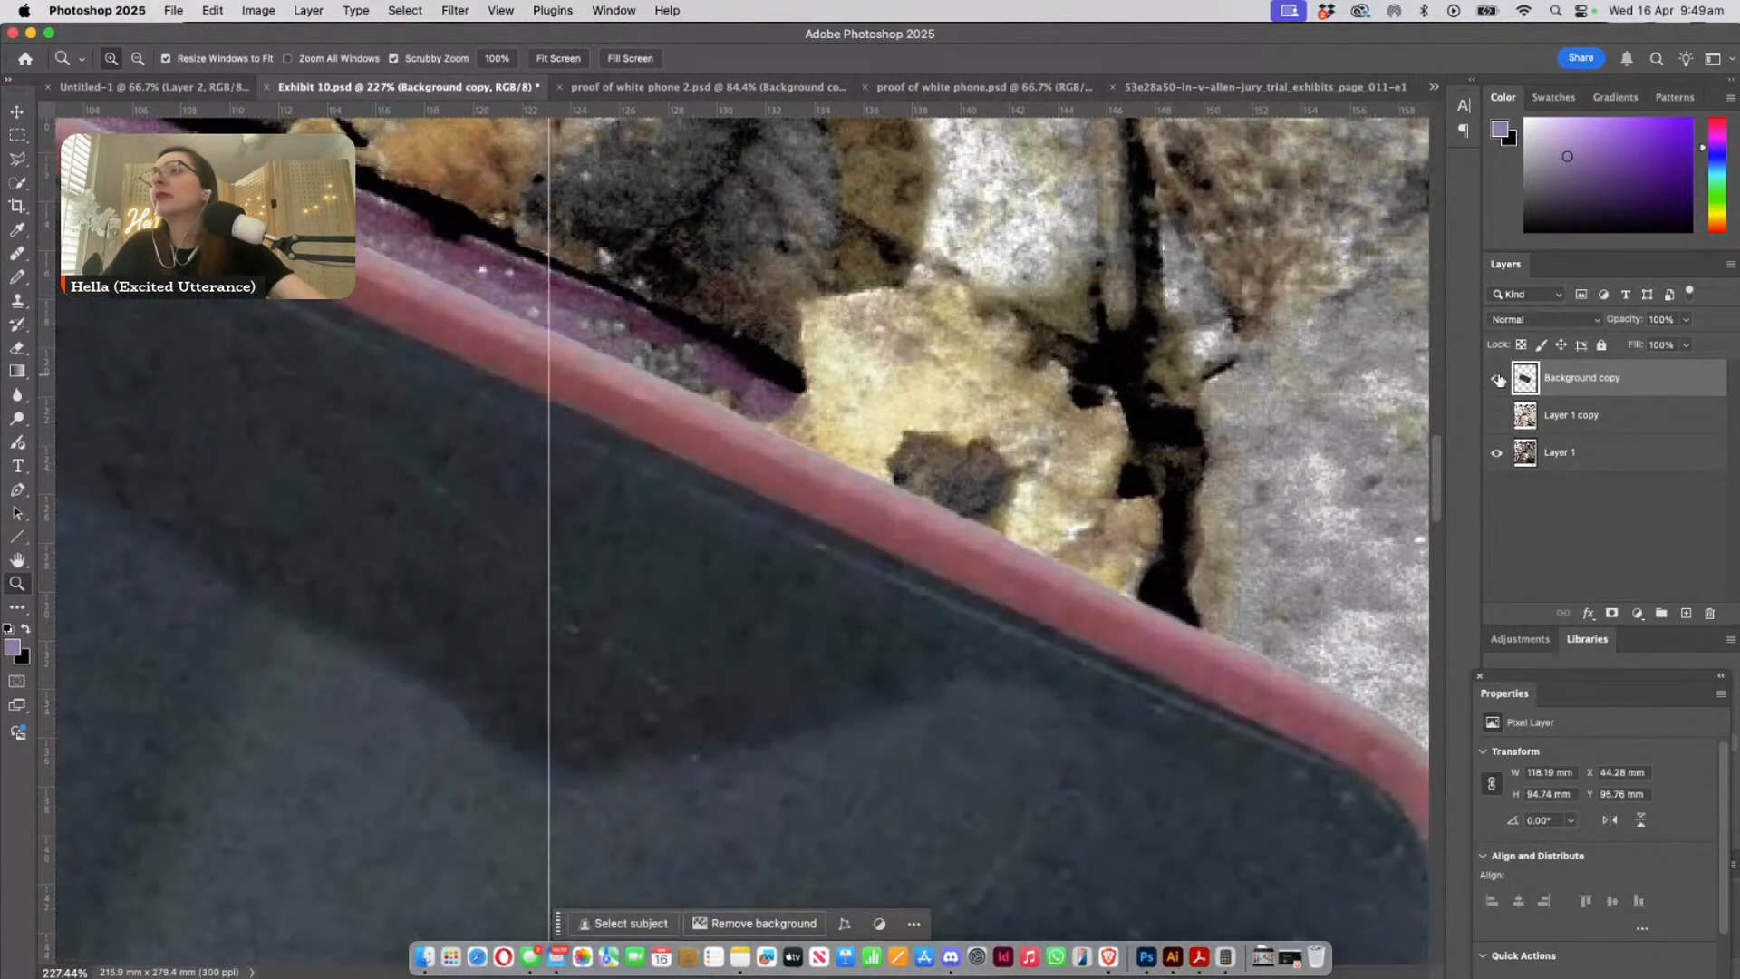
- Follow the phone's upper edge along the purple strip and toggle the Background copy's visibility to compare case colour and alignment
left_click_drag(335, 340, 829, 680)
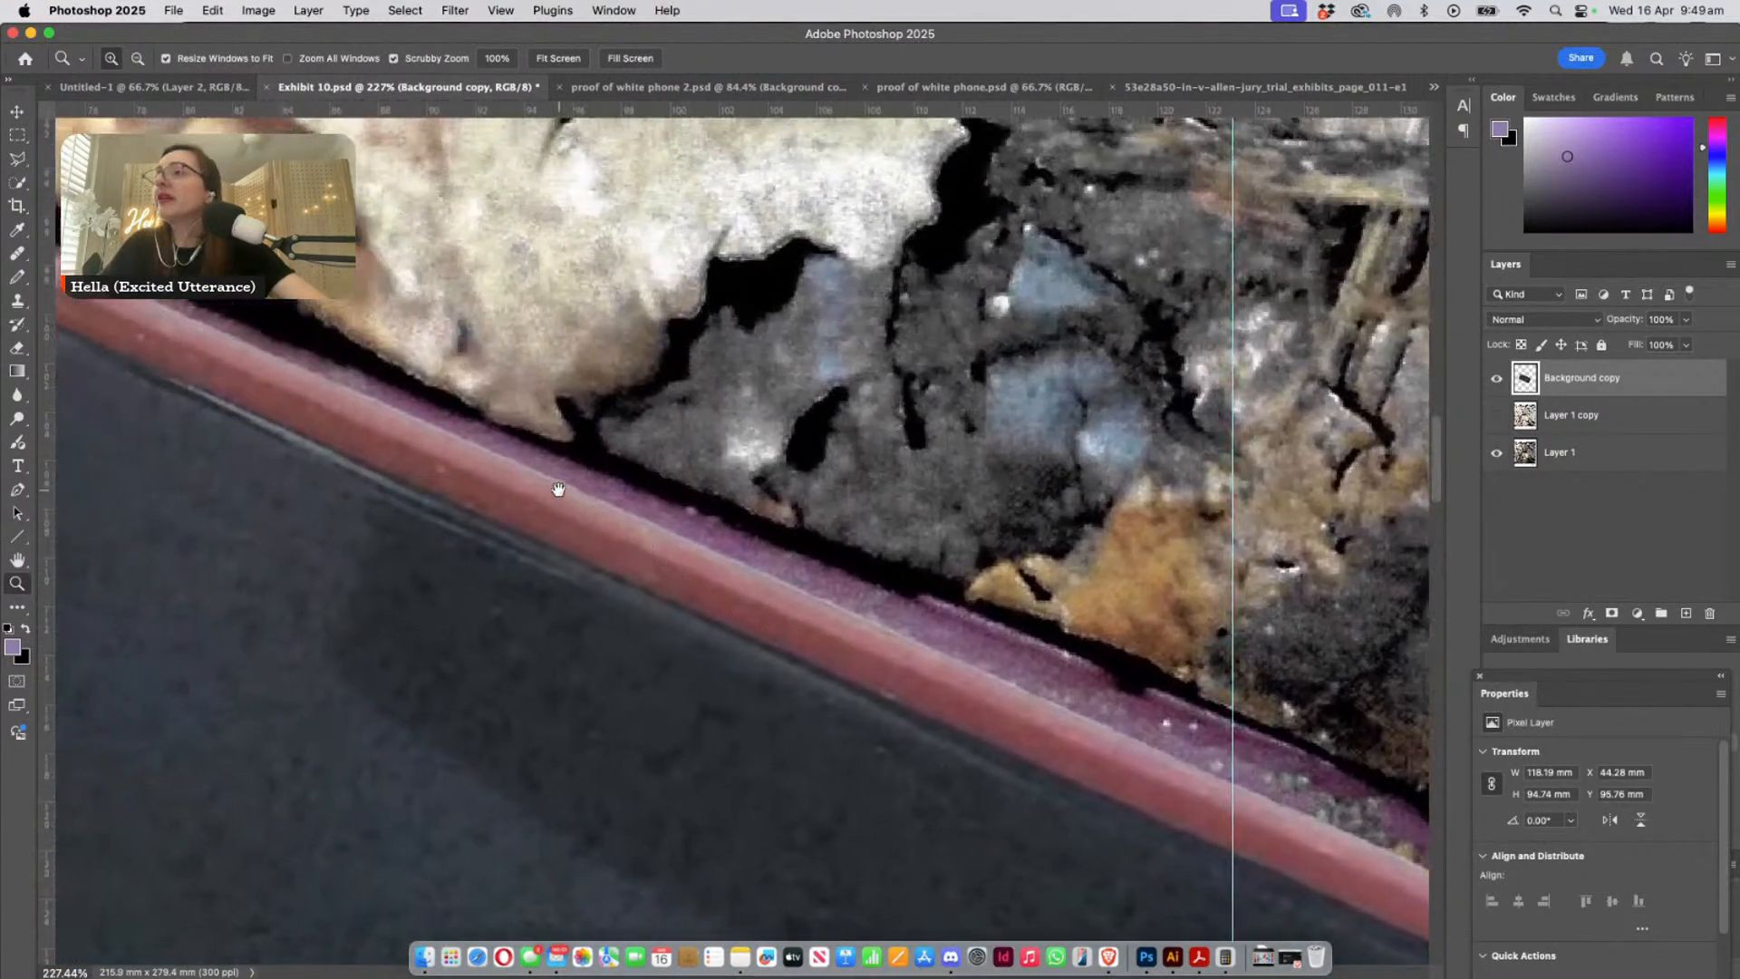
left_click_drag(399, 447, 770, 620)
left_click_drag(444, 481, 602, 552)
left_click_drag(800, 680, 279, 304)
left_click_drag(1110, 665, 828, 505)
left_click_drag(1139, 543, 1002, 668)
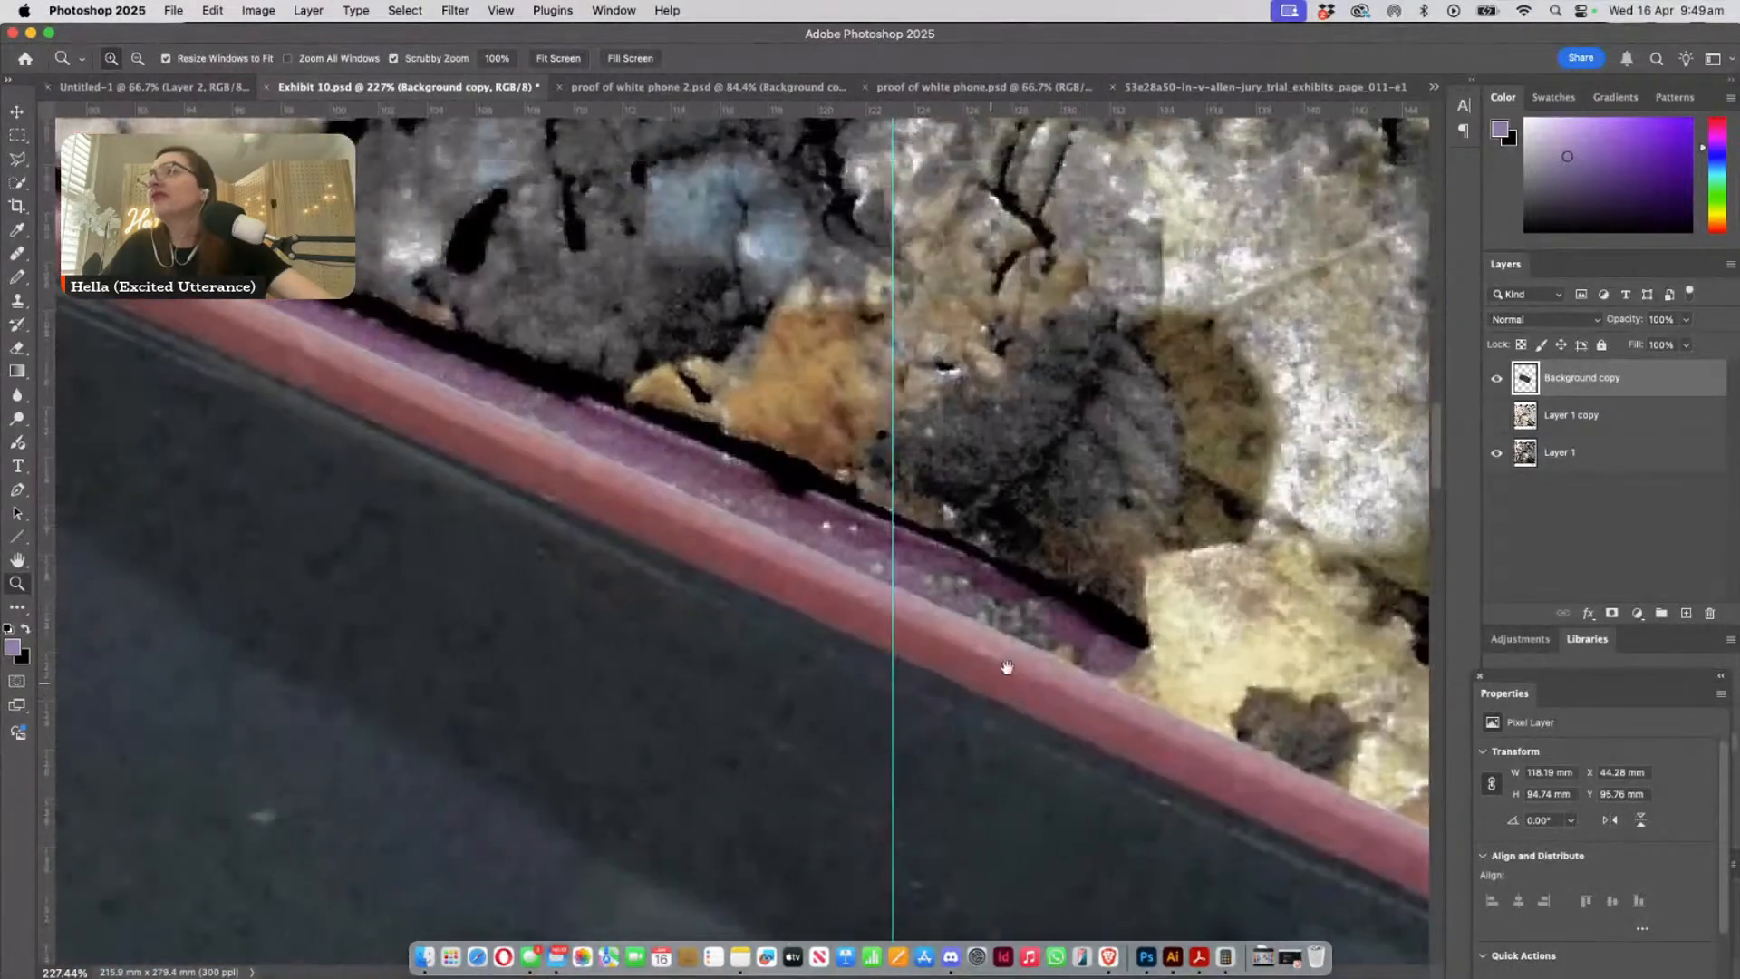
left_click(1498, 379)
left_click(1497, 379)
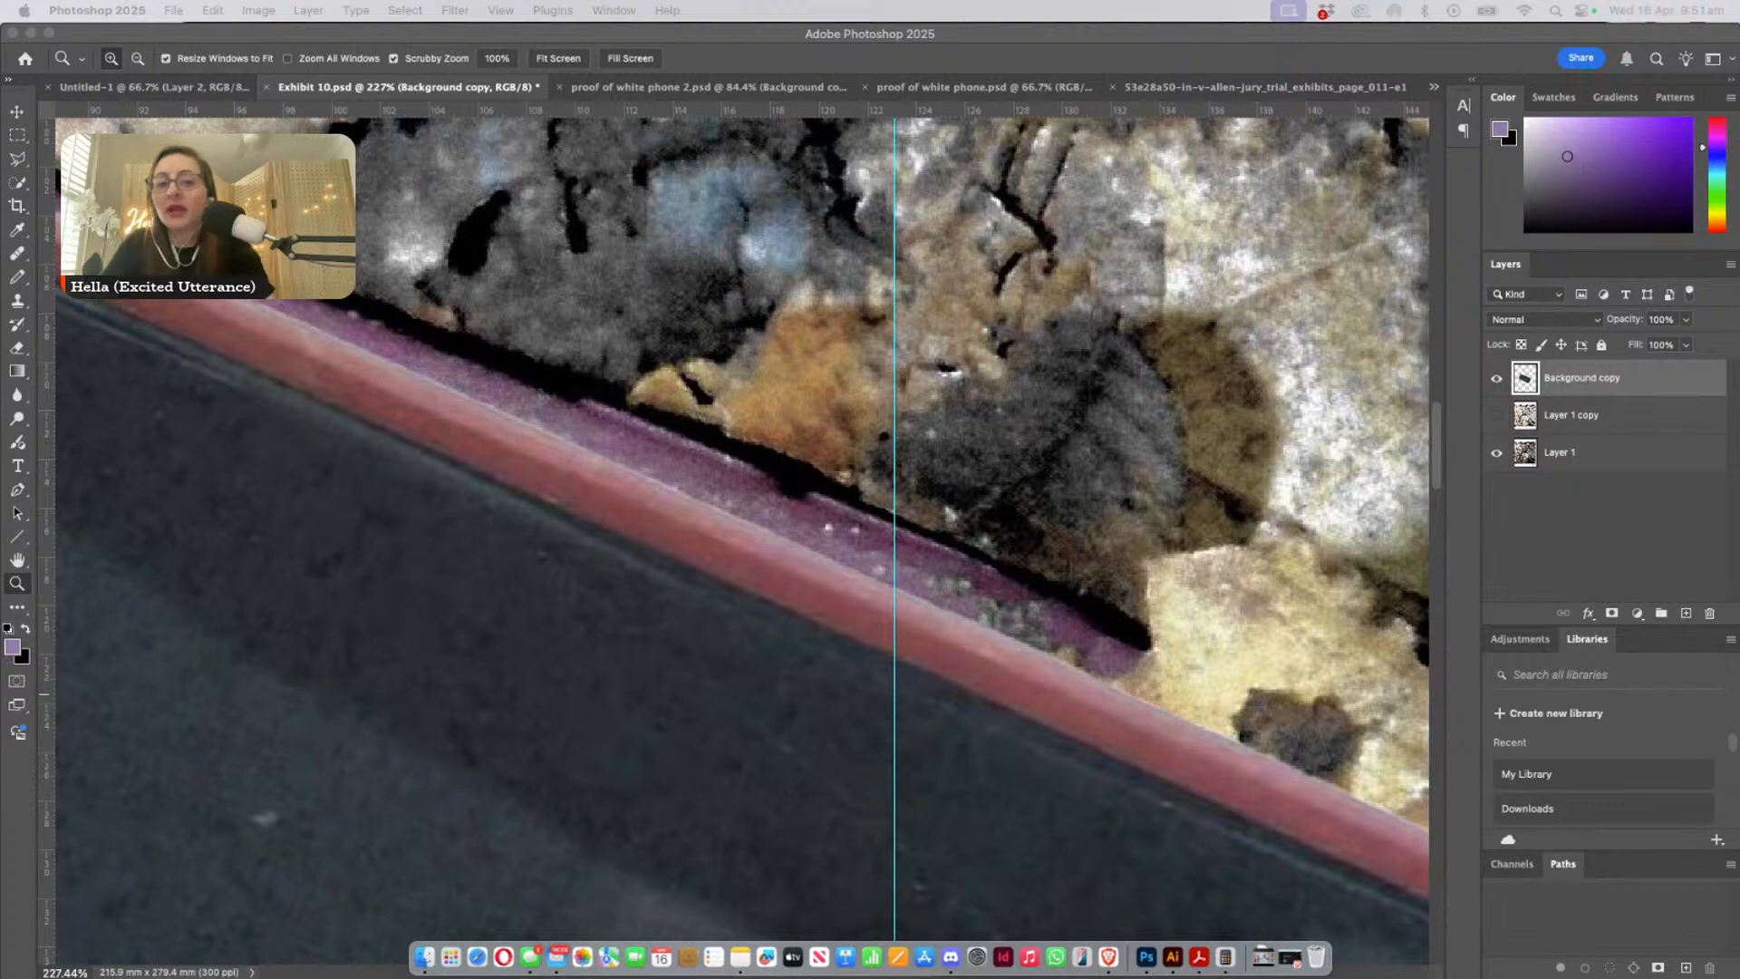
- Zoom out to 50% to take in the whole phone and hide the Background copy layer
left_click(872, 715)
key("alt")
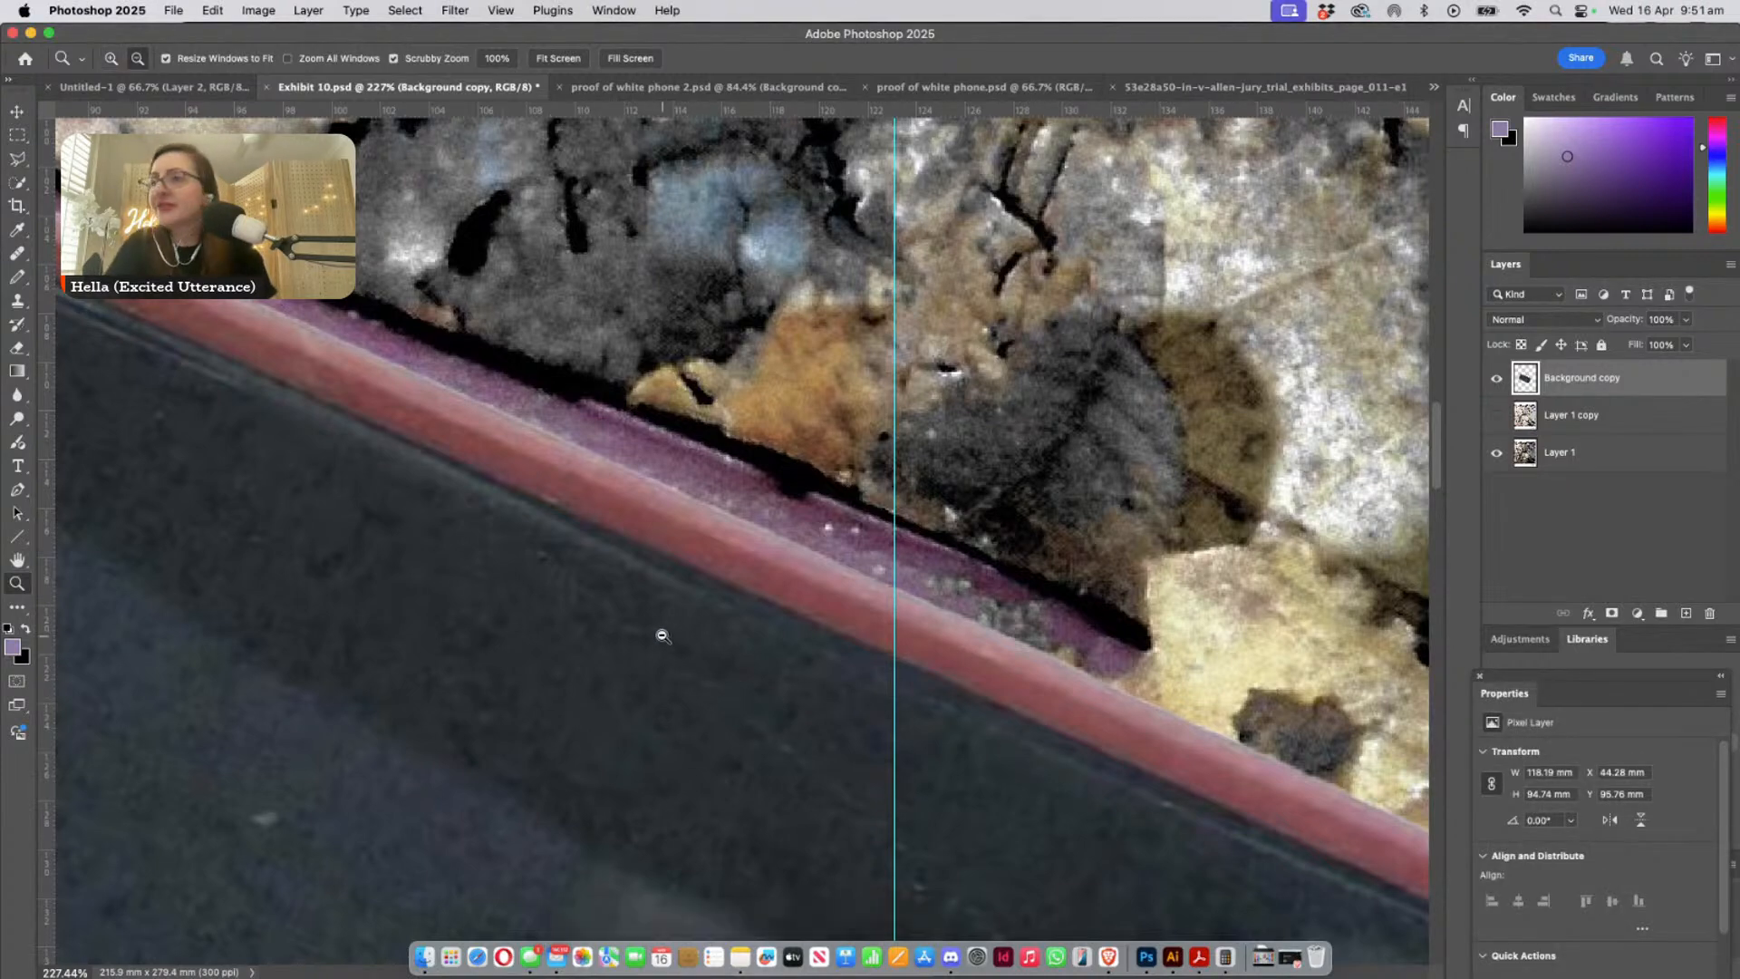
left_click(662, 636, "alt")
left_click(663, 637, "alt")
left_click(662, 637, "alt")
scroll(586, 776, "down", 2)
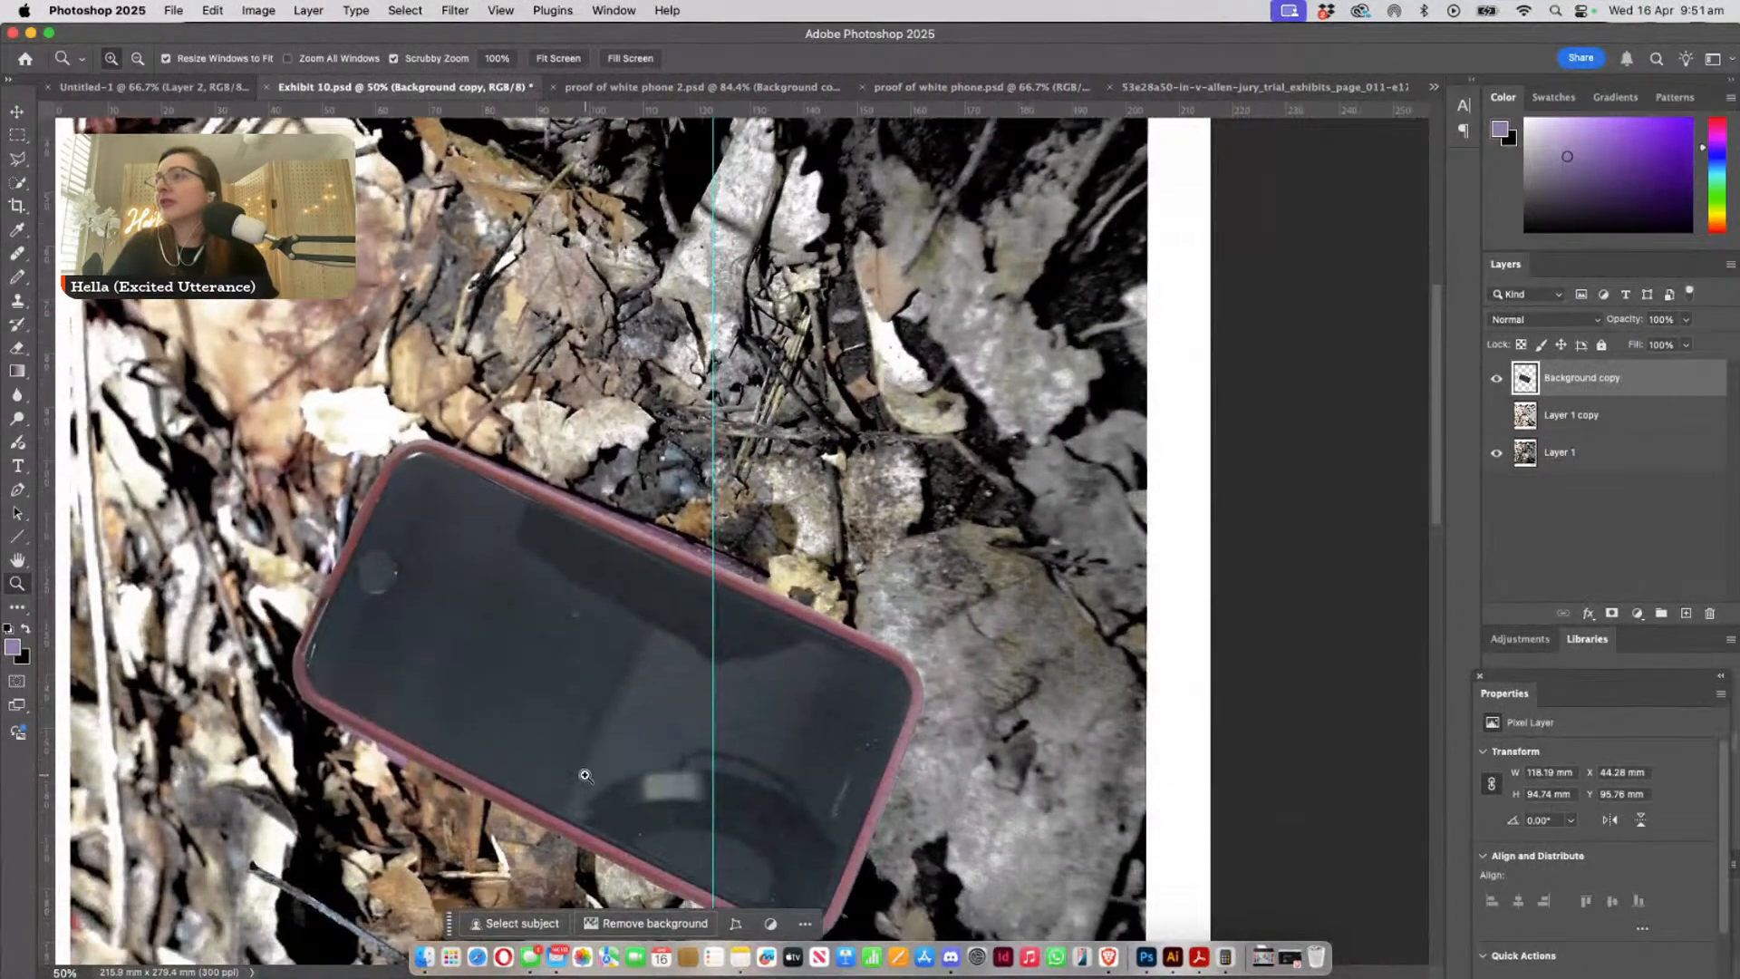
scroll(585, 776, "down", 2)
left_click(1493, 383)
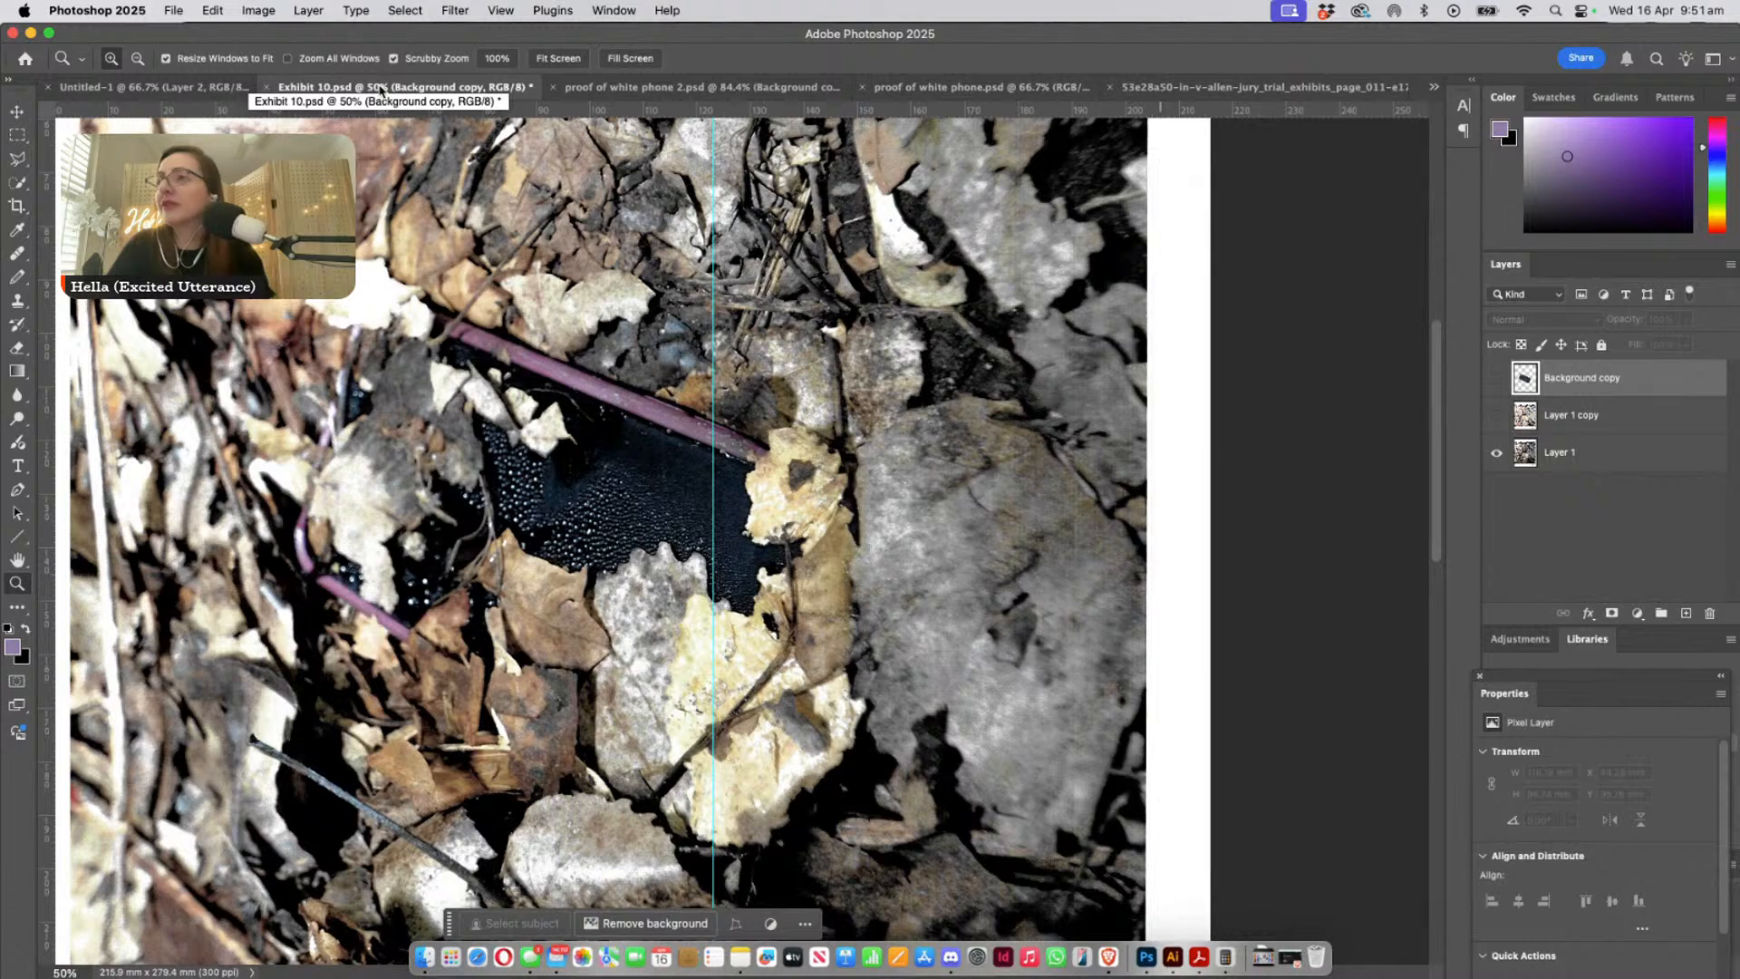
- Switch to the jury trial exhibits page_011 image and examine the pink-cased phone on the white cloth
left_click(616, 88)
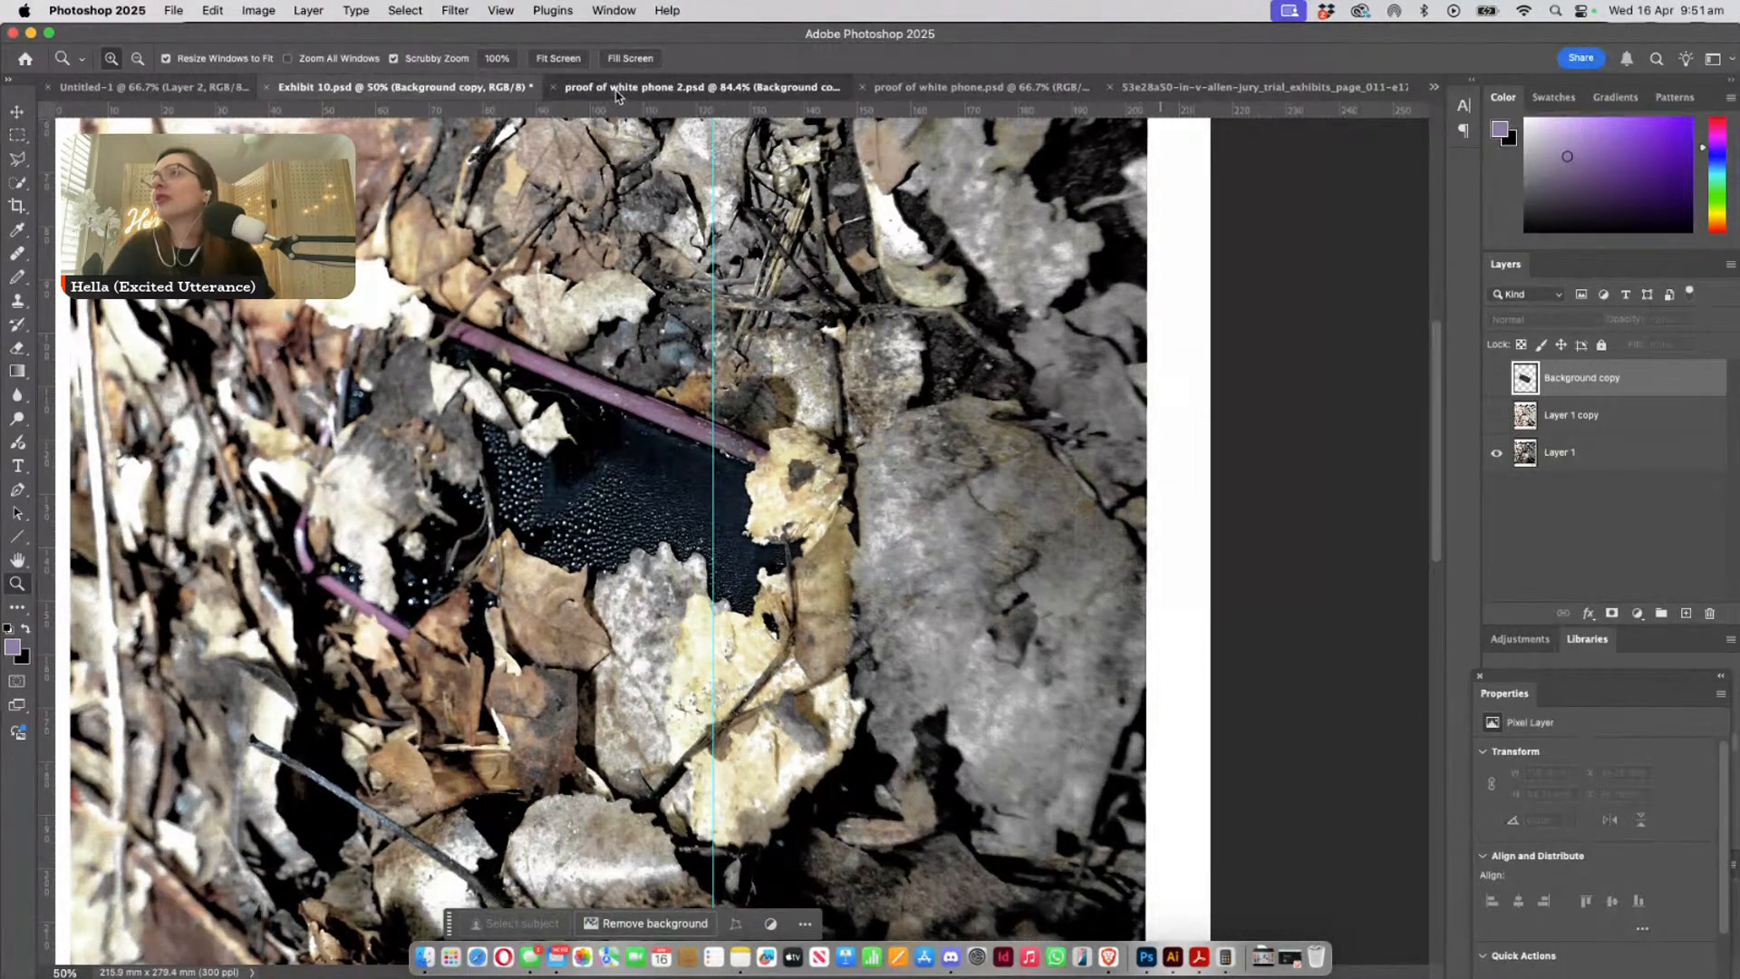
left_click(1015, 87)
left_click(1260, 87)
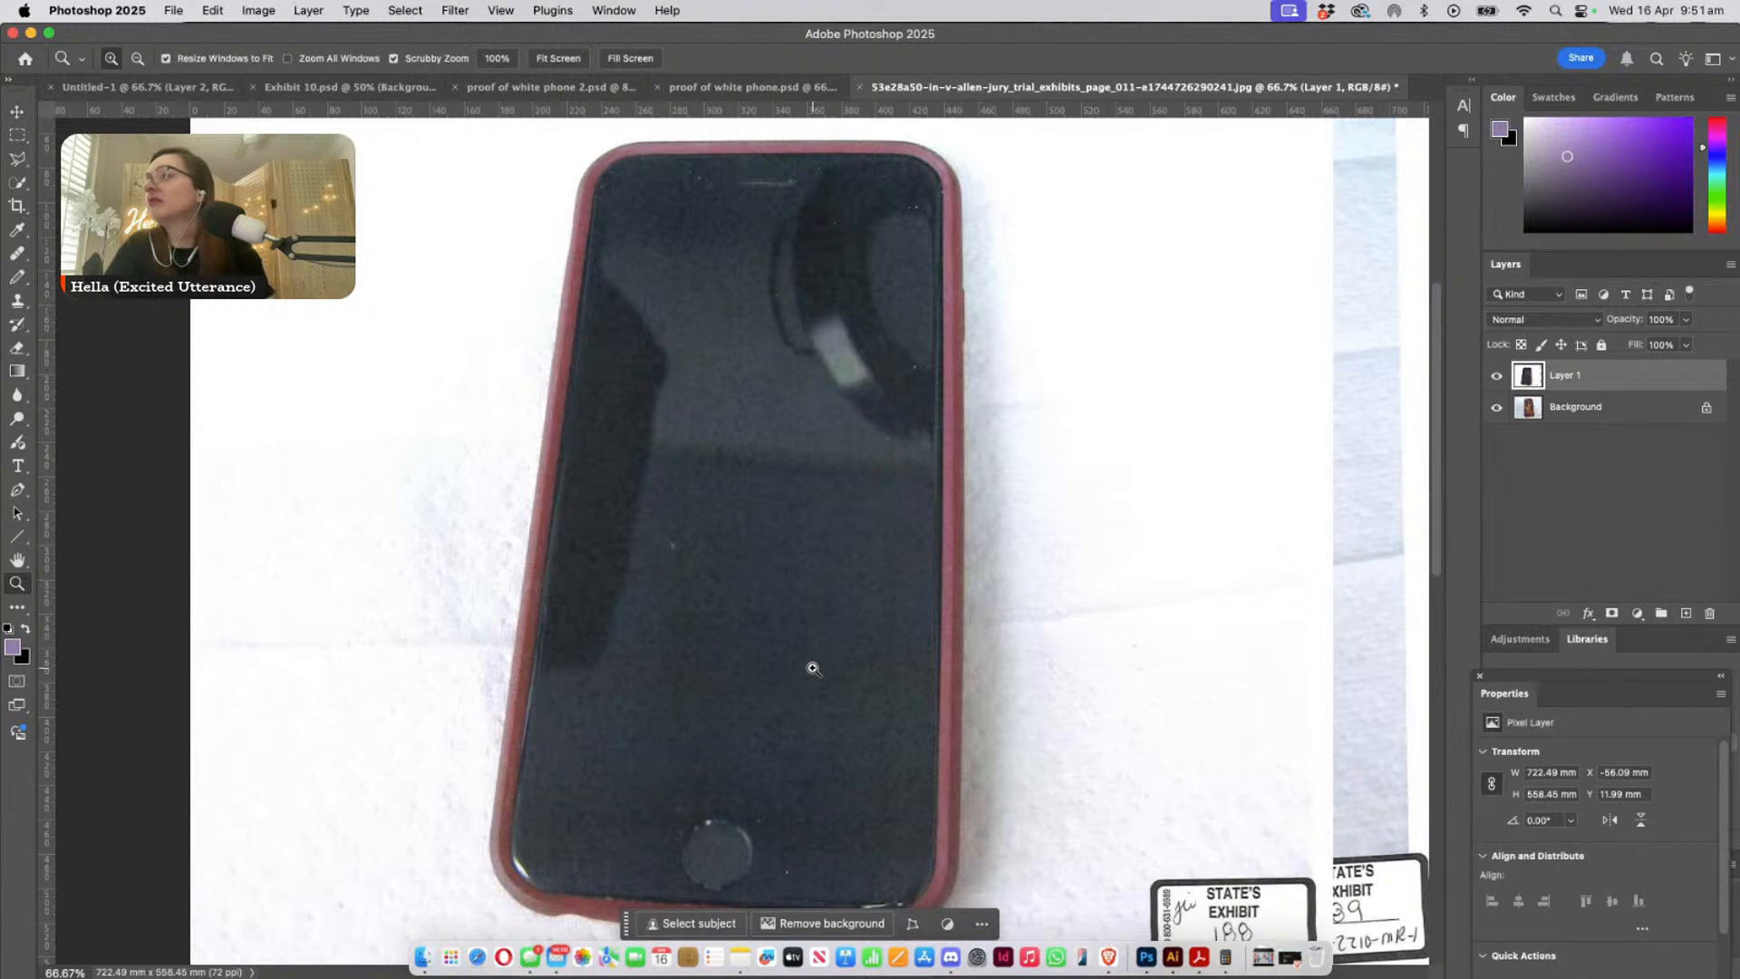
left_click_drag(808, 668, 955, 661)
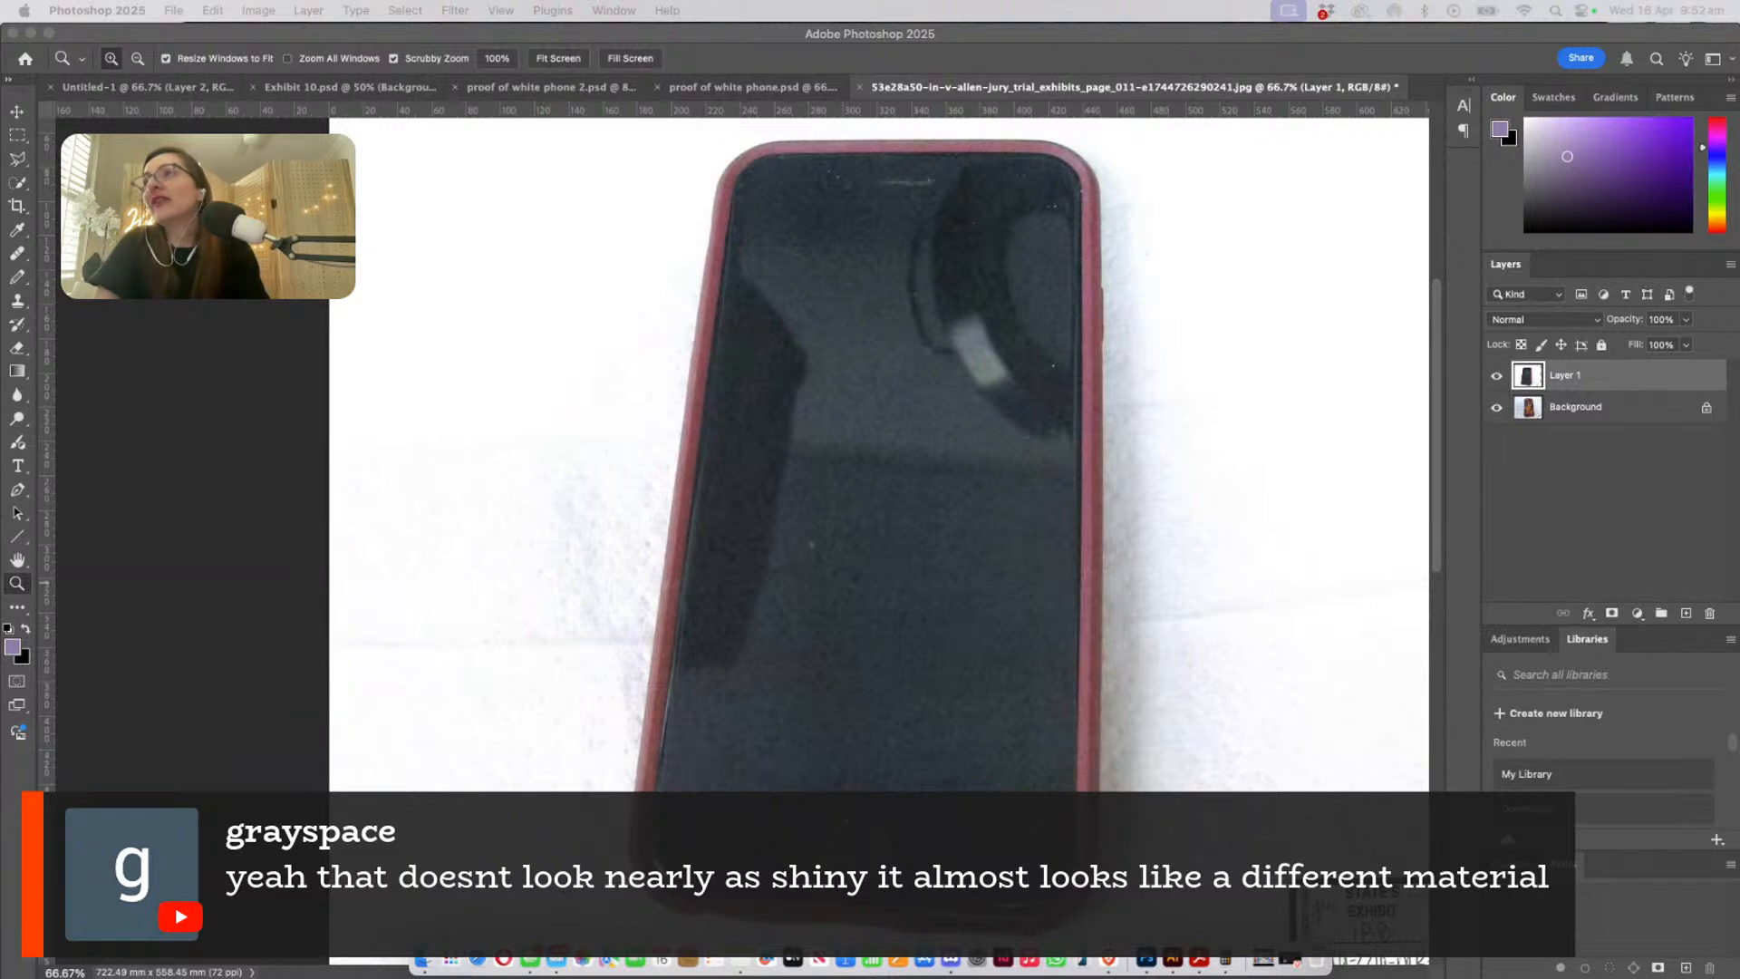
left_click(1133, 634)
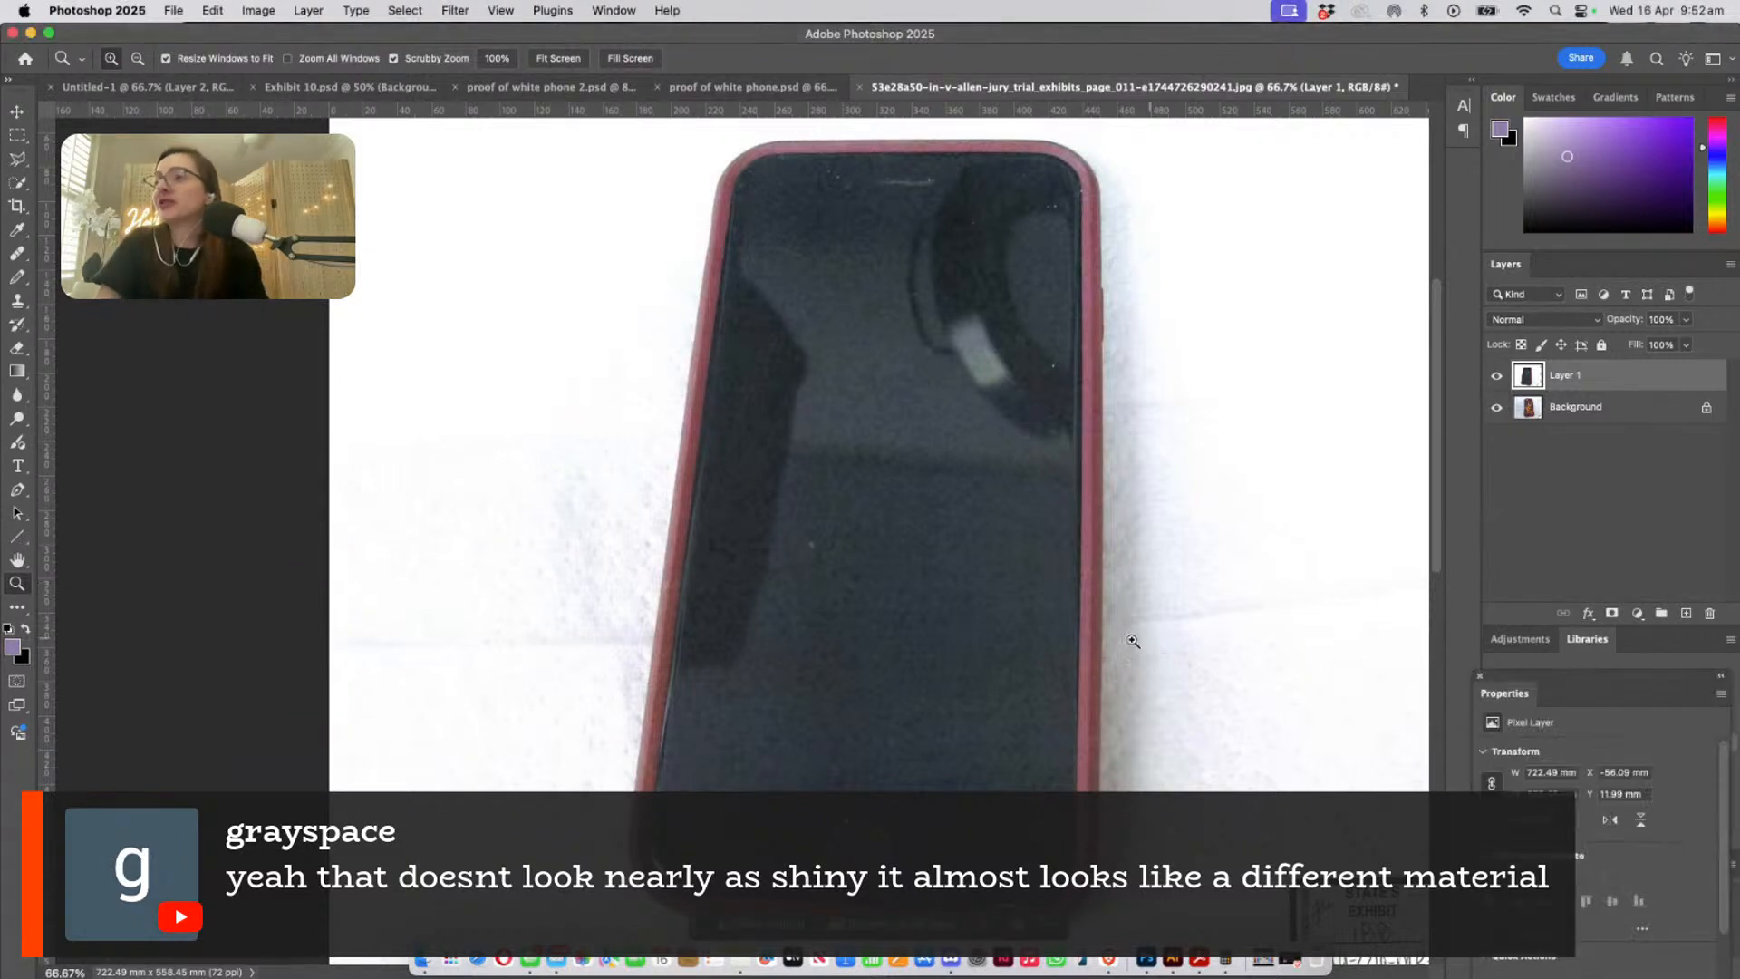
scroll(1004, 662, "down", 1)
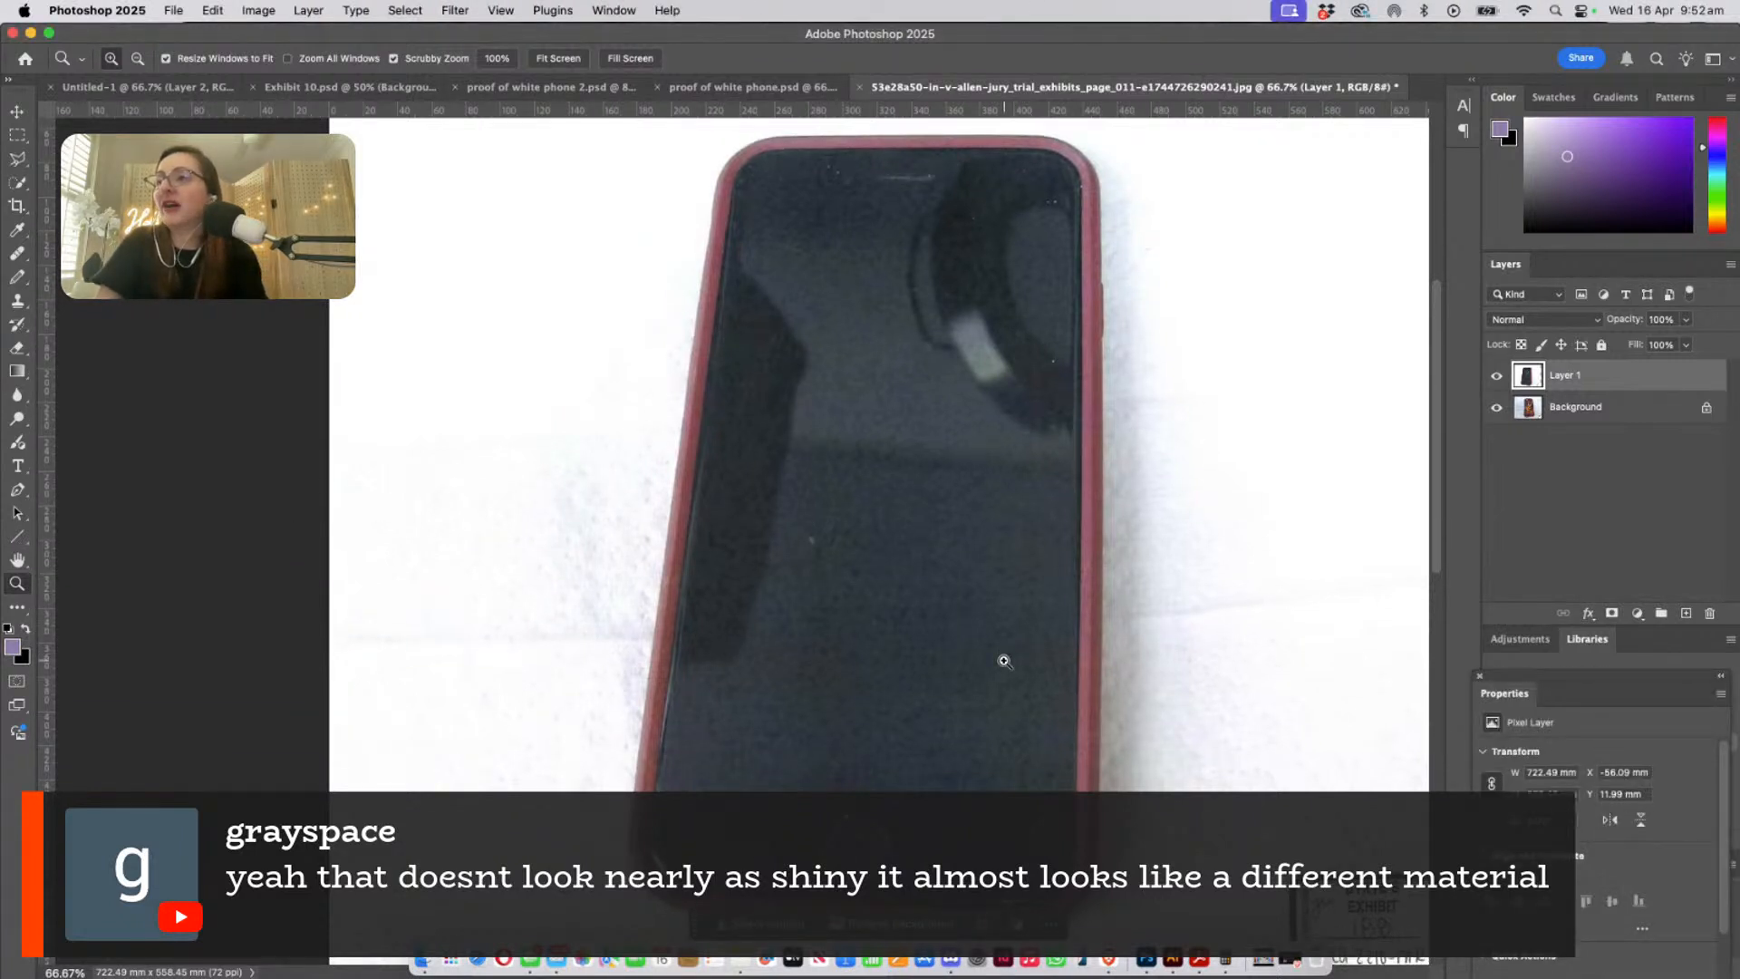
scroll(1004, 662, "down", 2)
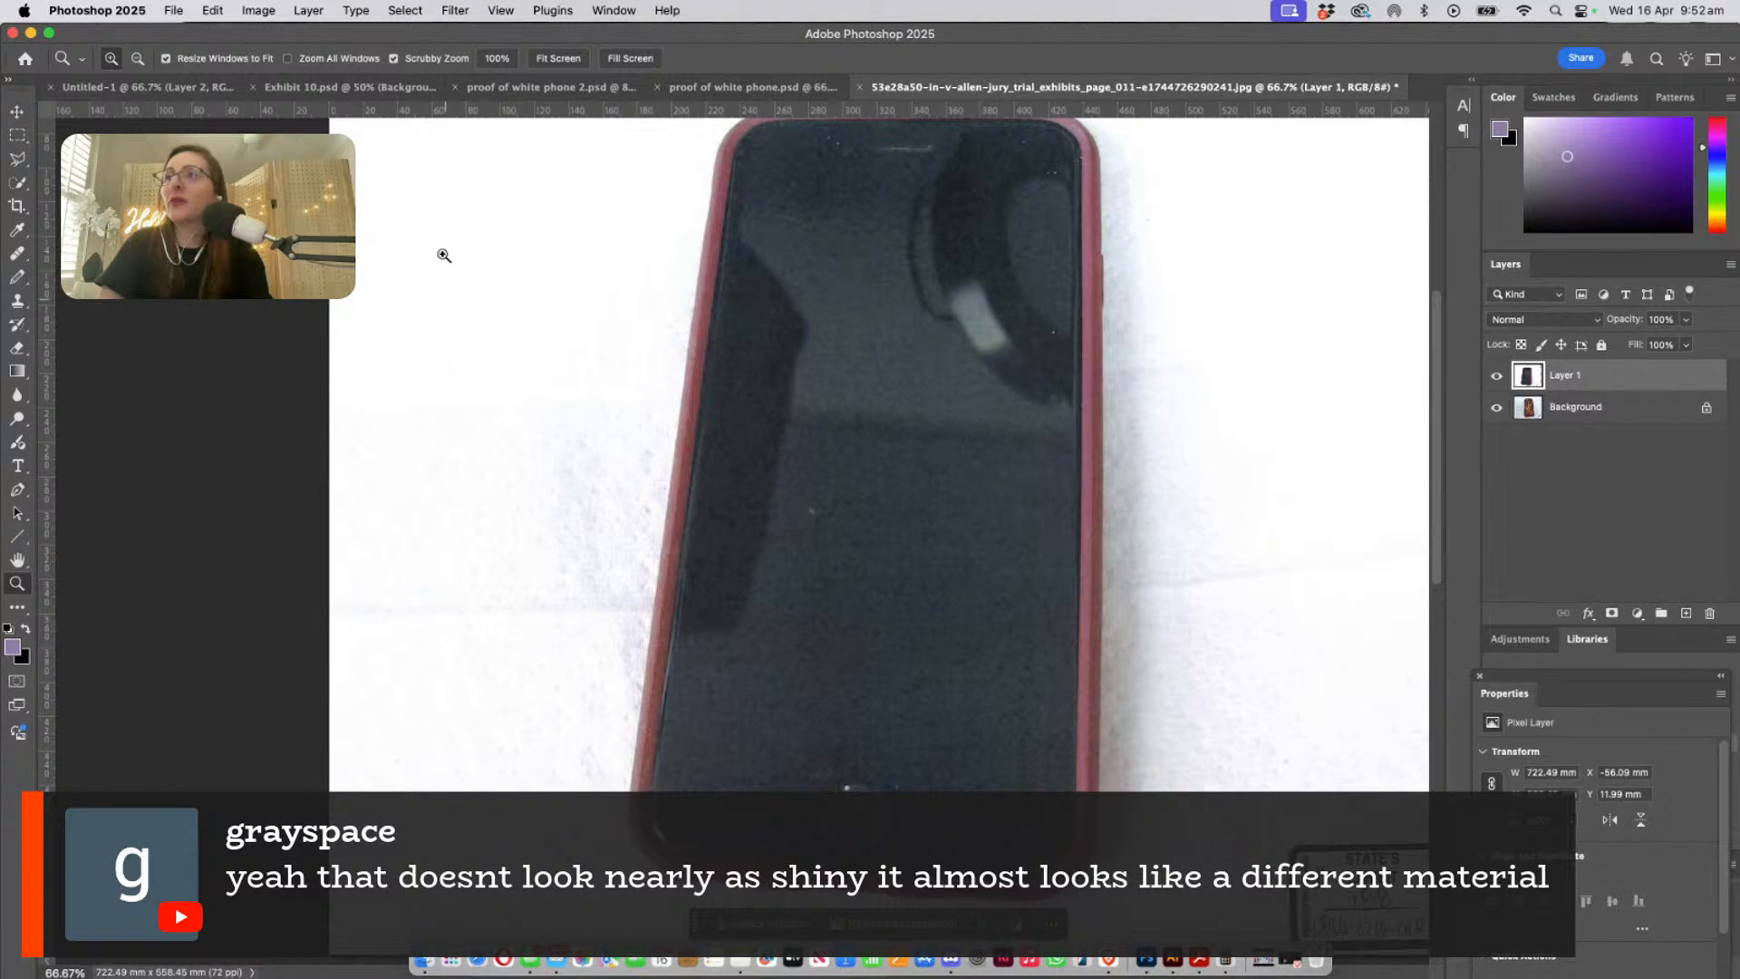
- Magnify the pink case's left and right edges to examine their colour and shine, finishing at 200% on the right edge
left_click_drag(520, 454, 567, 497)
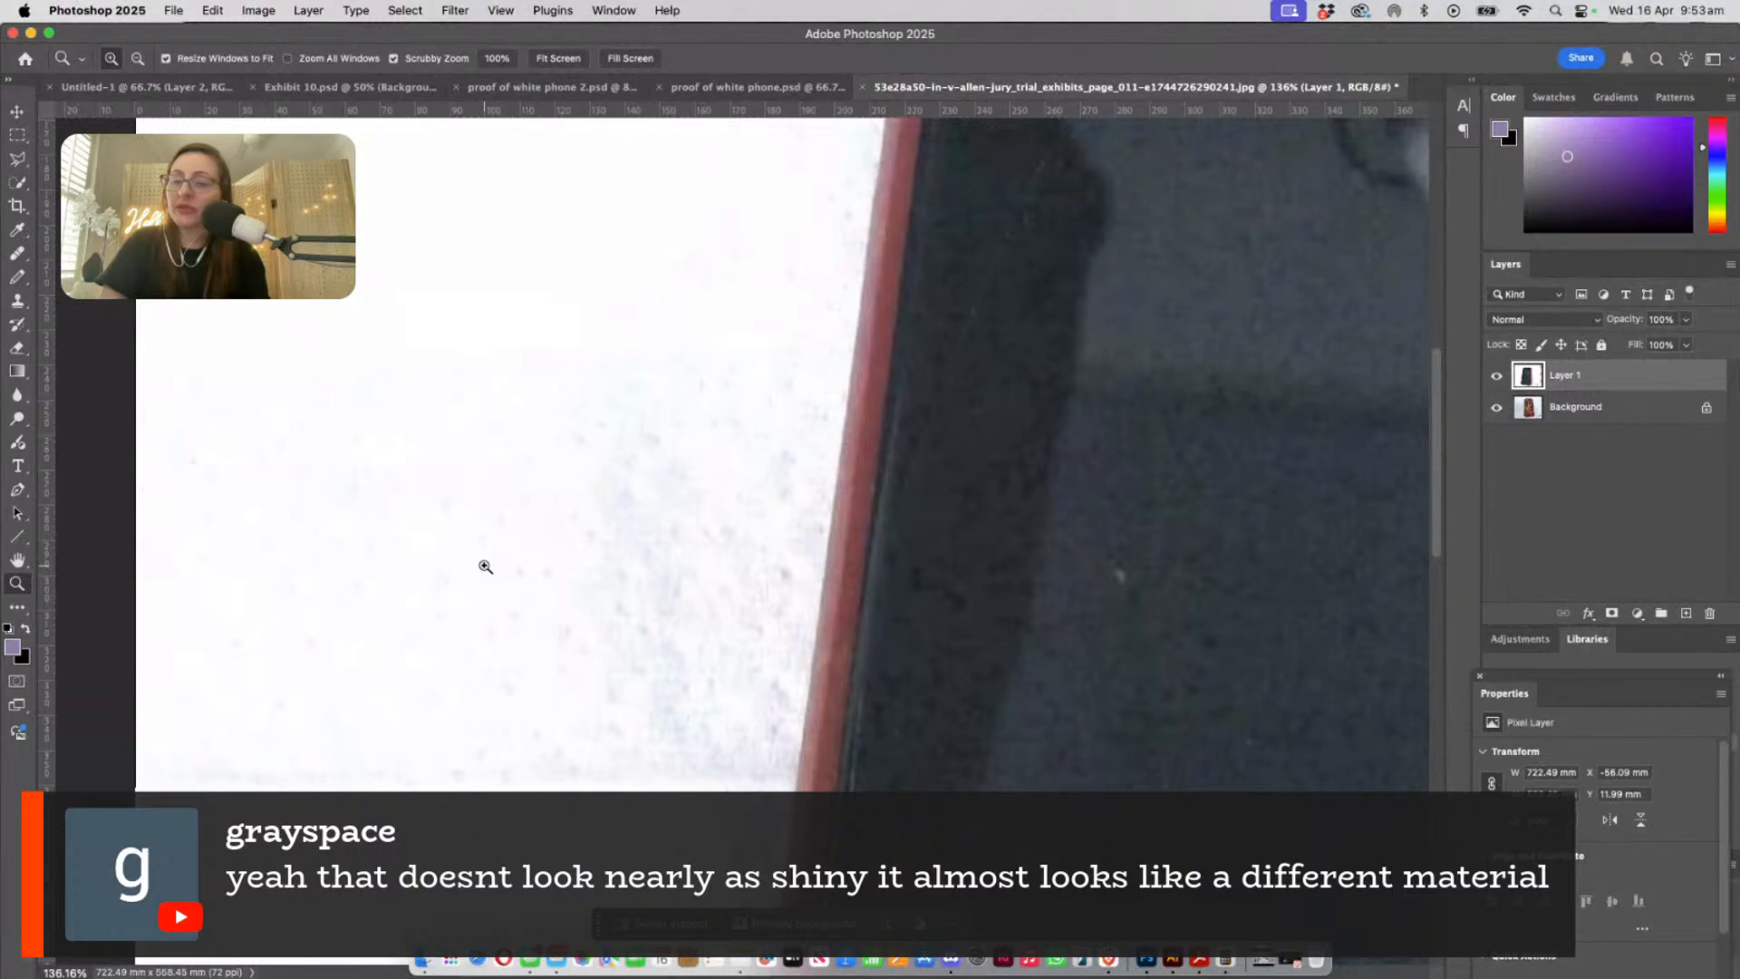
left_click_drag(998, 610, 606, 423)
left_click_drag(866, 599, 625, 547)
left_click_drag(856, 471, 925, 509)
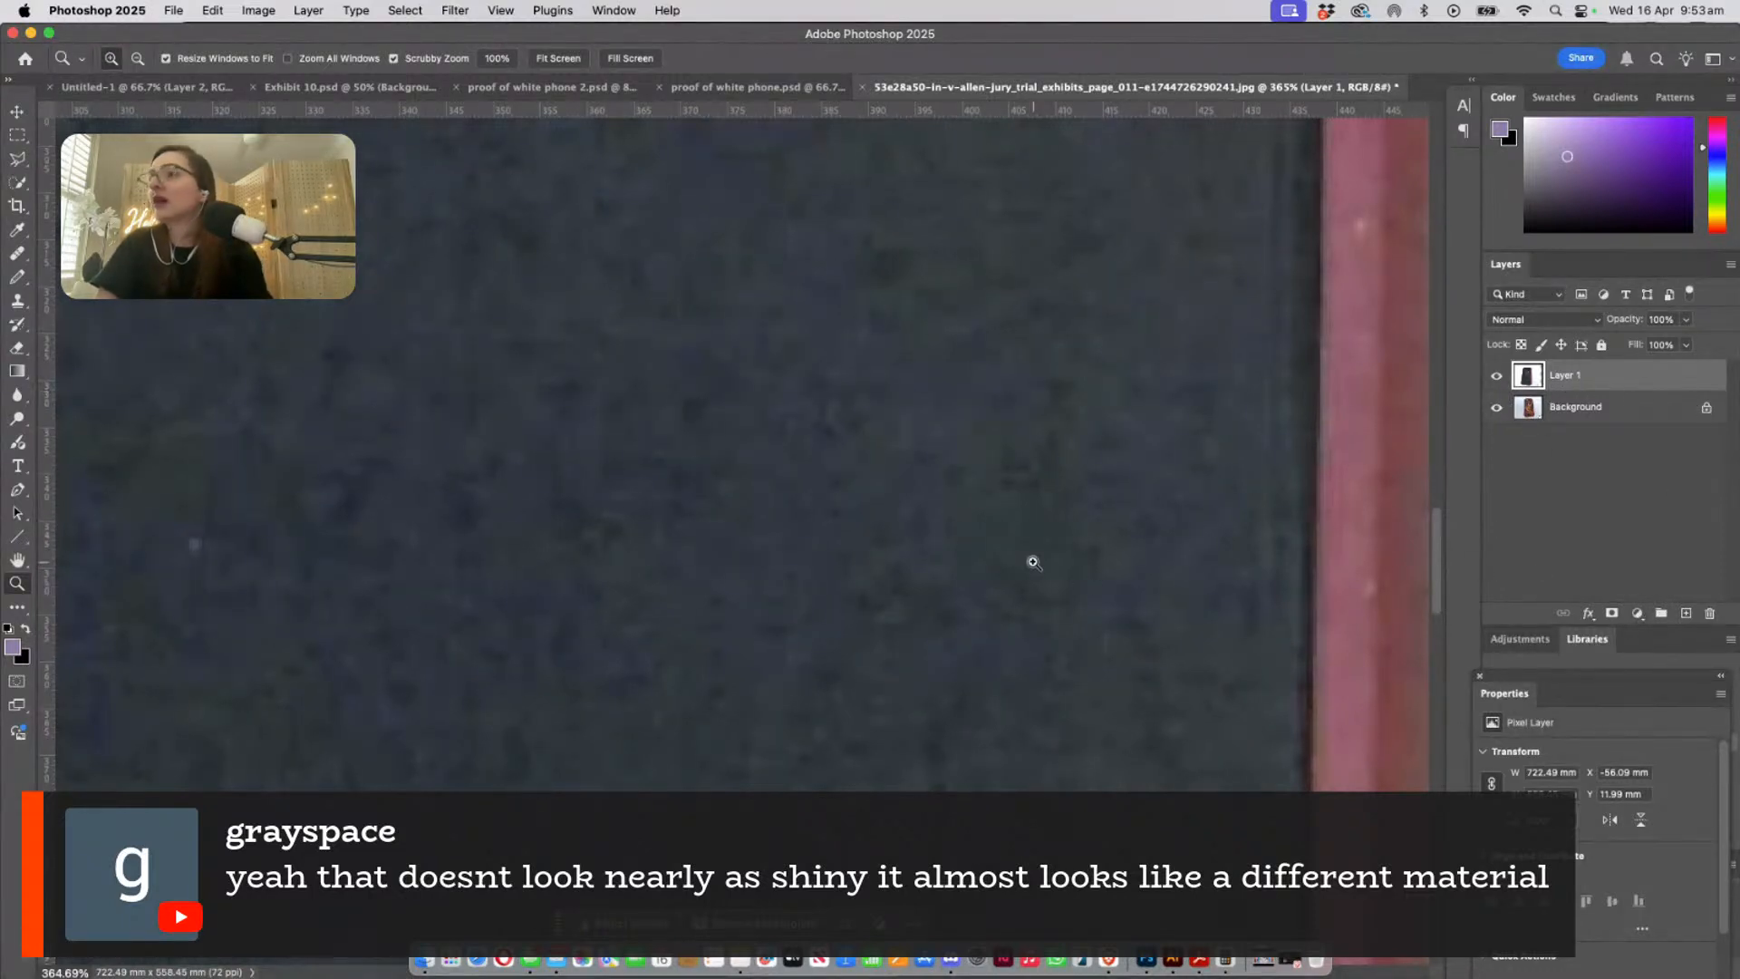
key("super+minus")
key("super+minus")
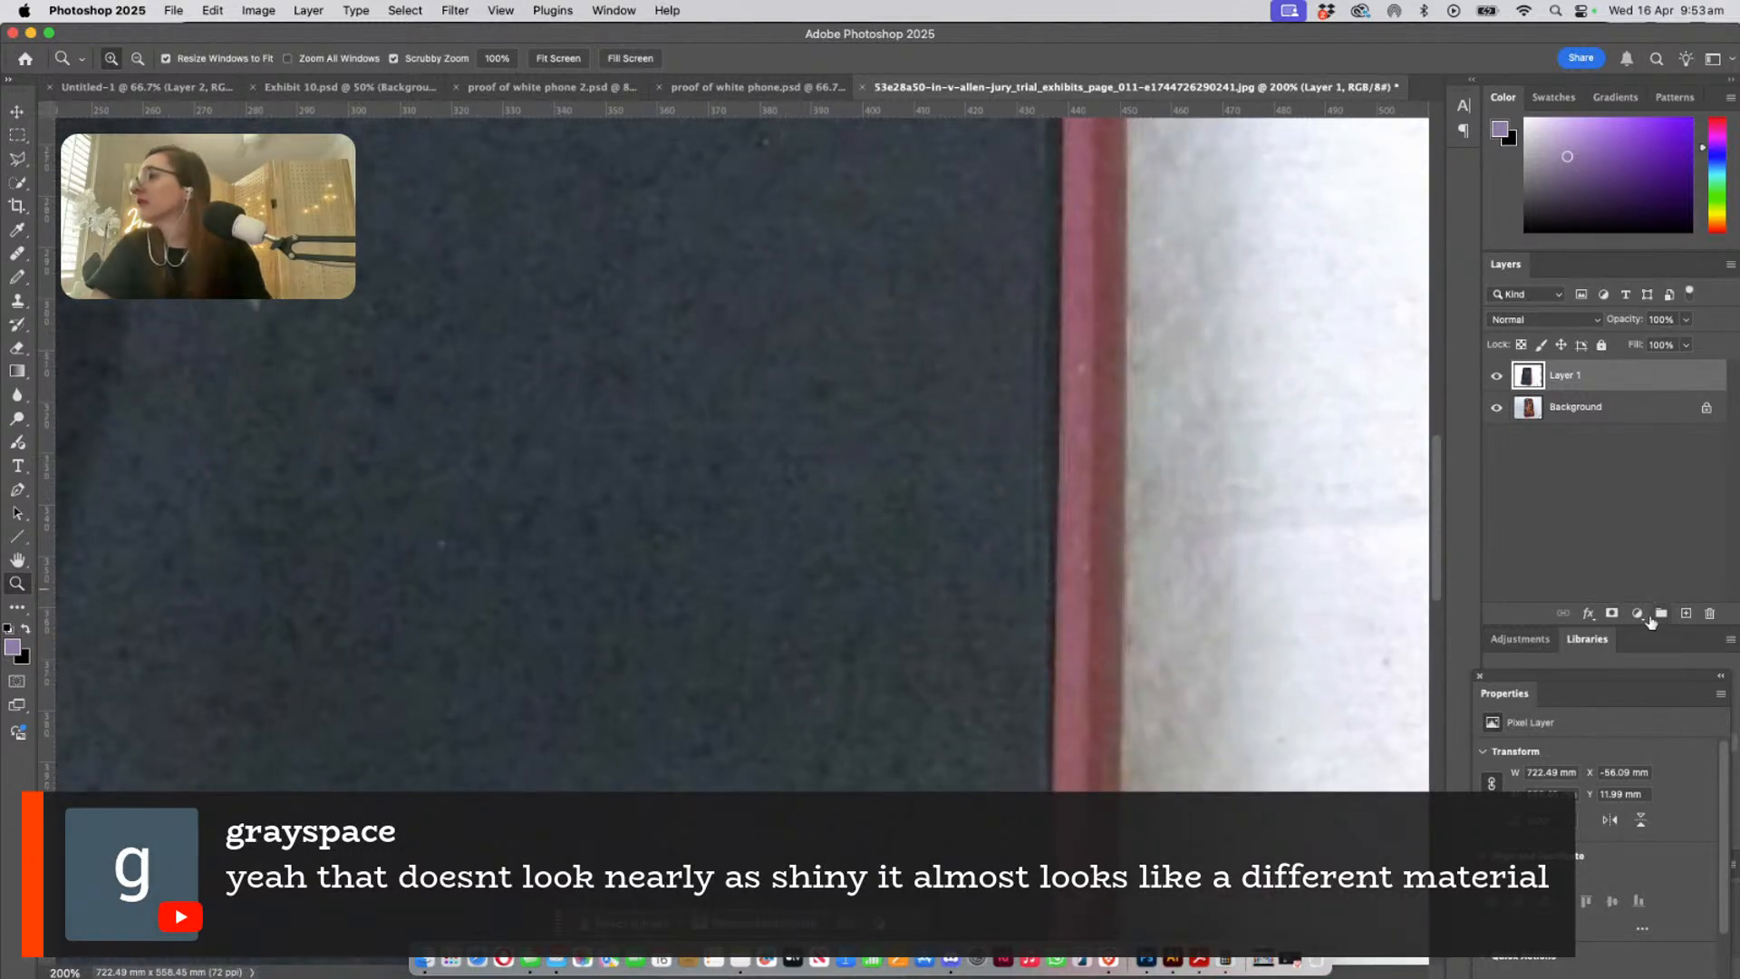
- Lighten Layer 1 with Shadows/Highlights at a 55% shadows amount and view the whole phone at 66.7%
left_click(1639, 614)
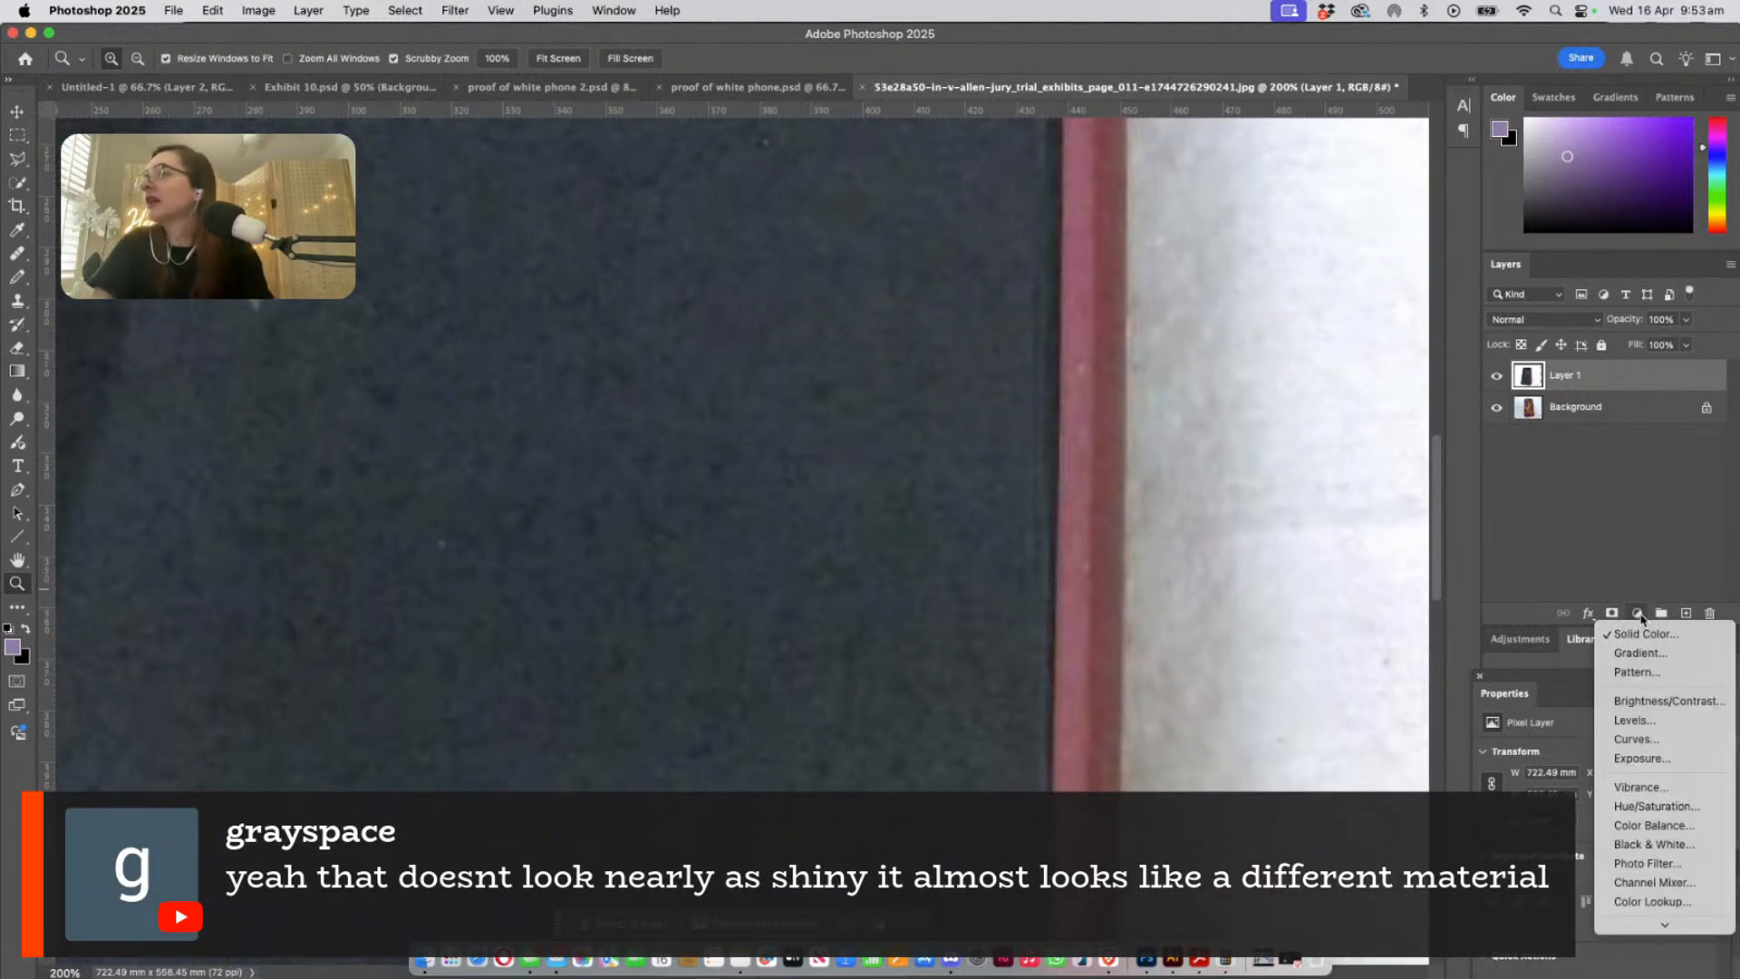
left_click(712, 255)
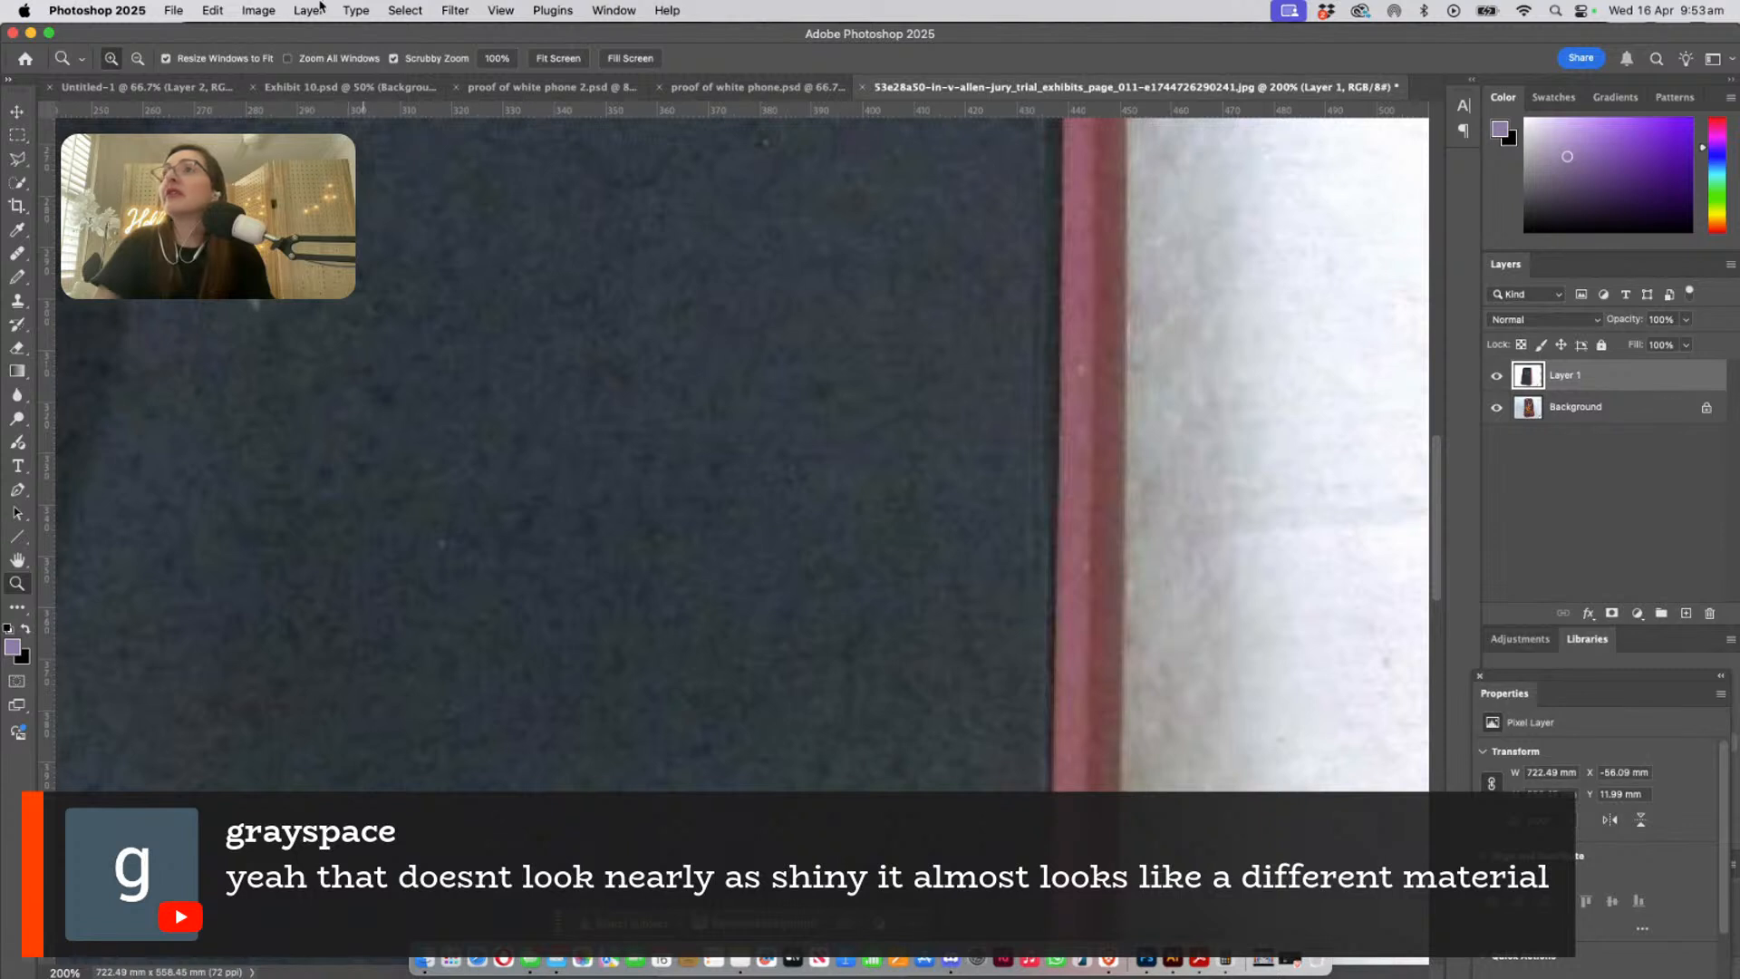
left_click(257, 10)
mouse_move(281, 42)
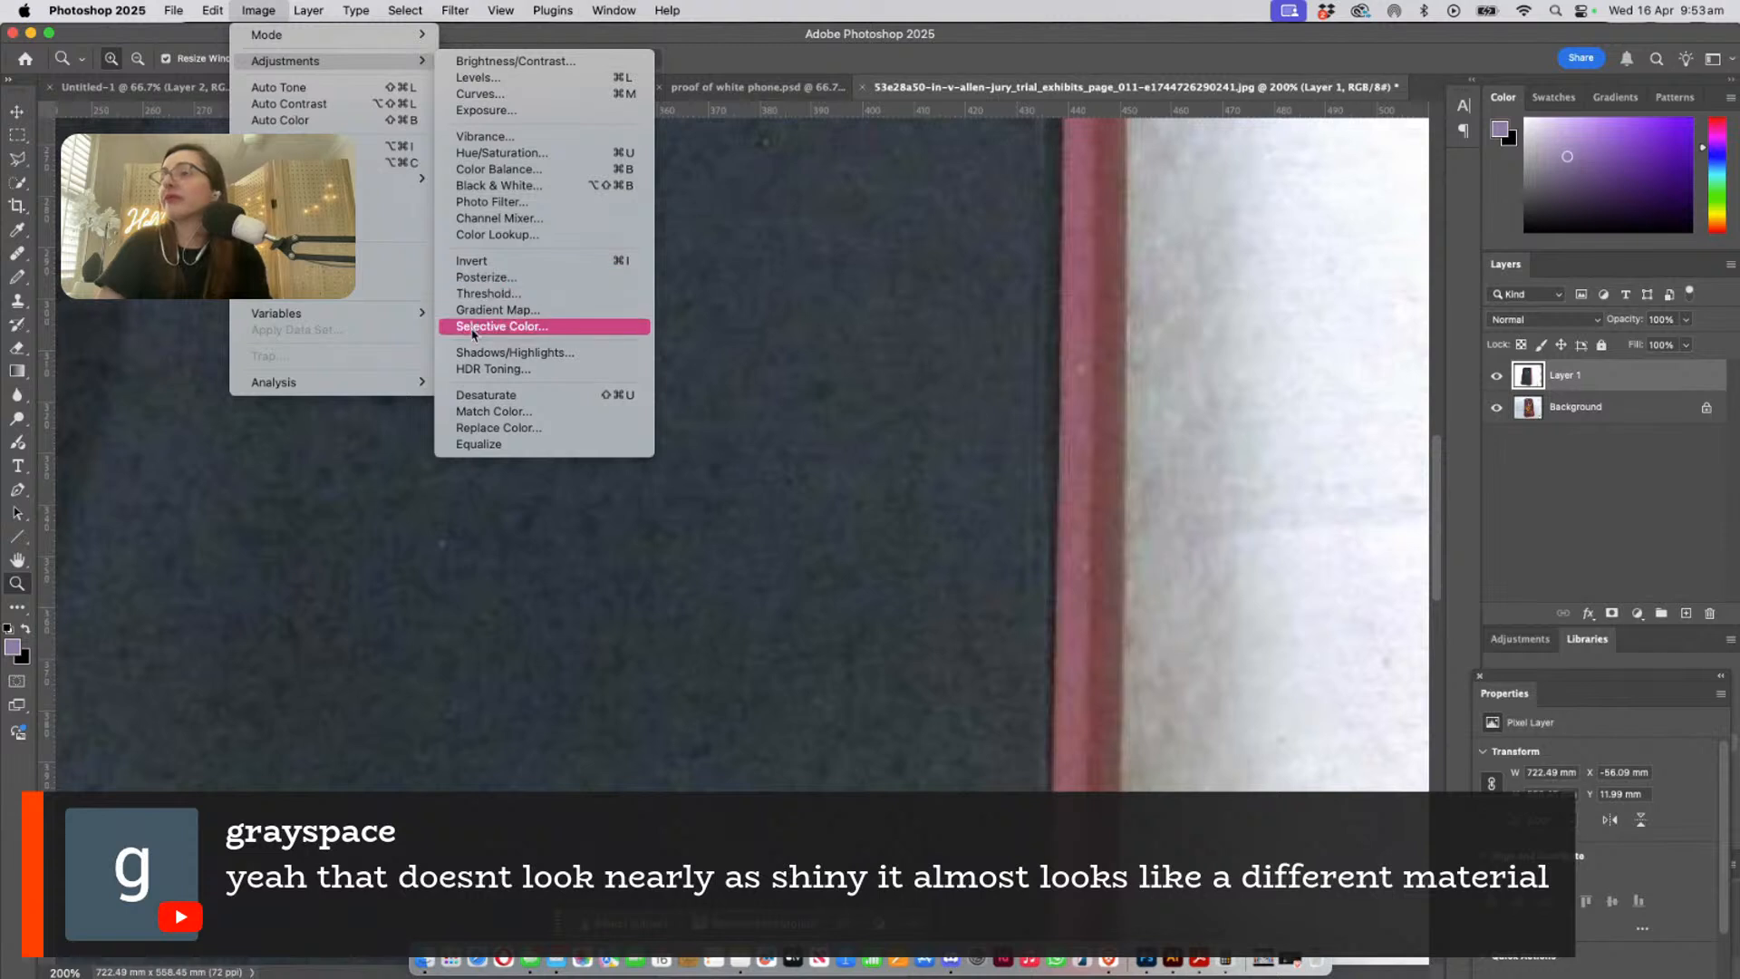
left_click(508, 352)
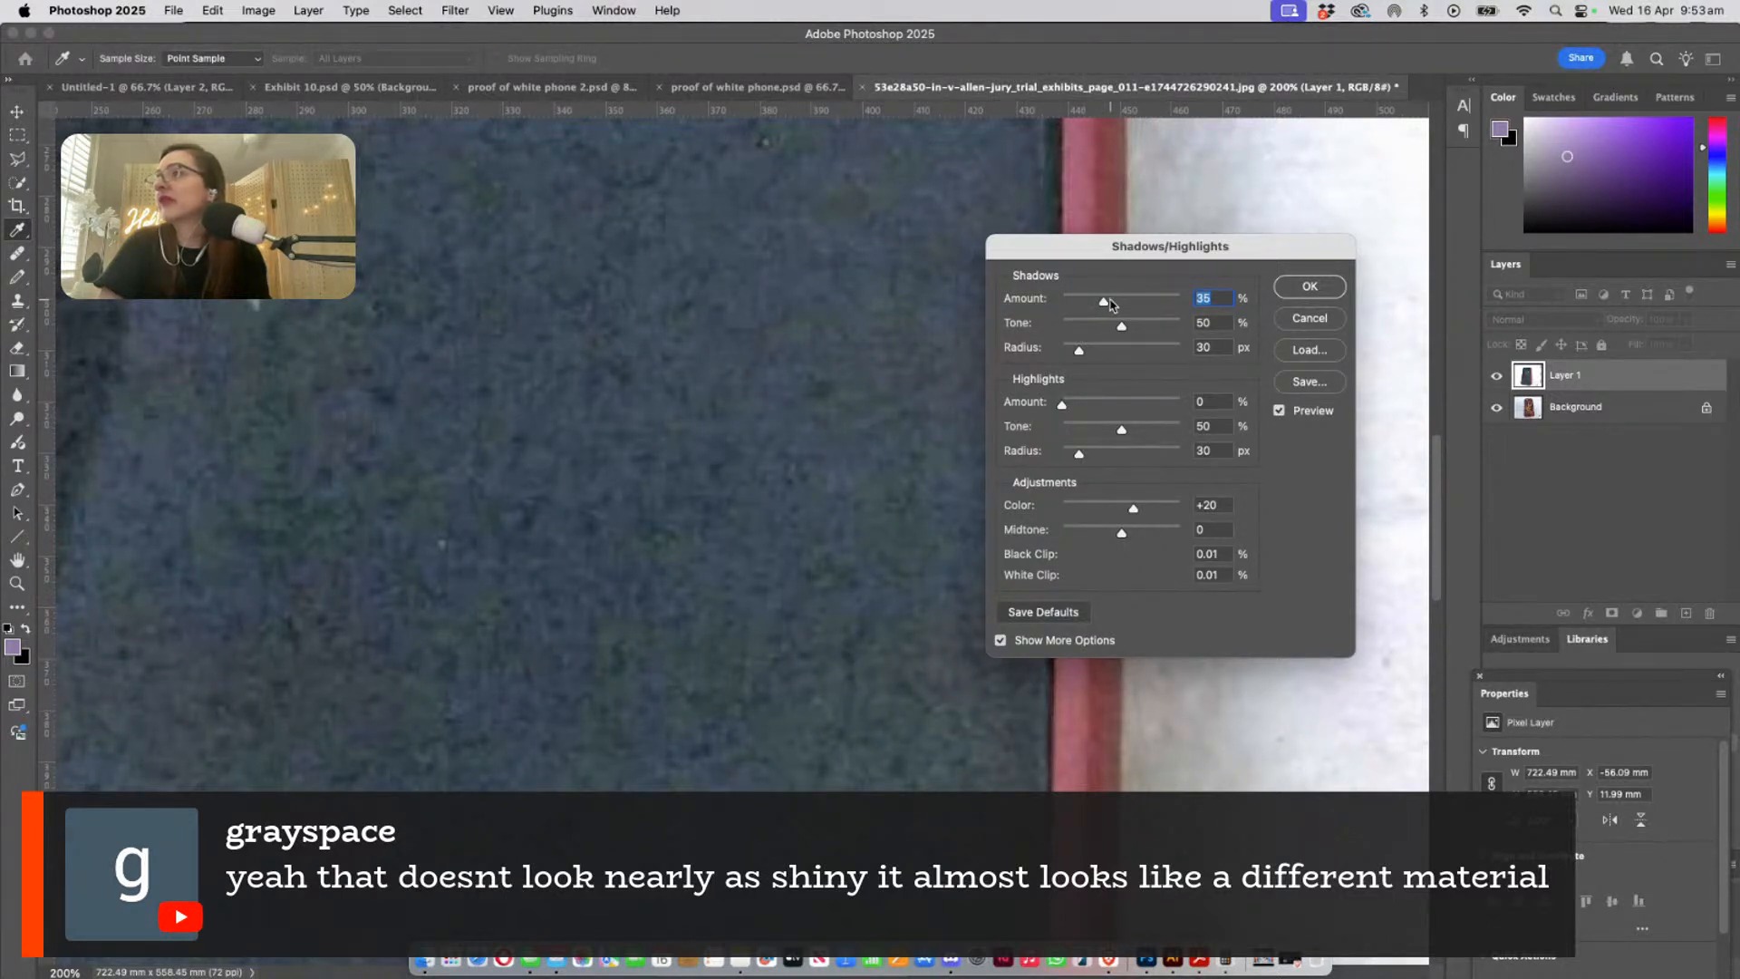
left_click_drag(1110, 300, 1128, 305)
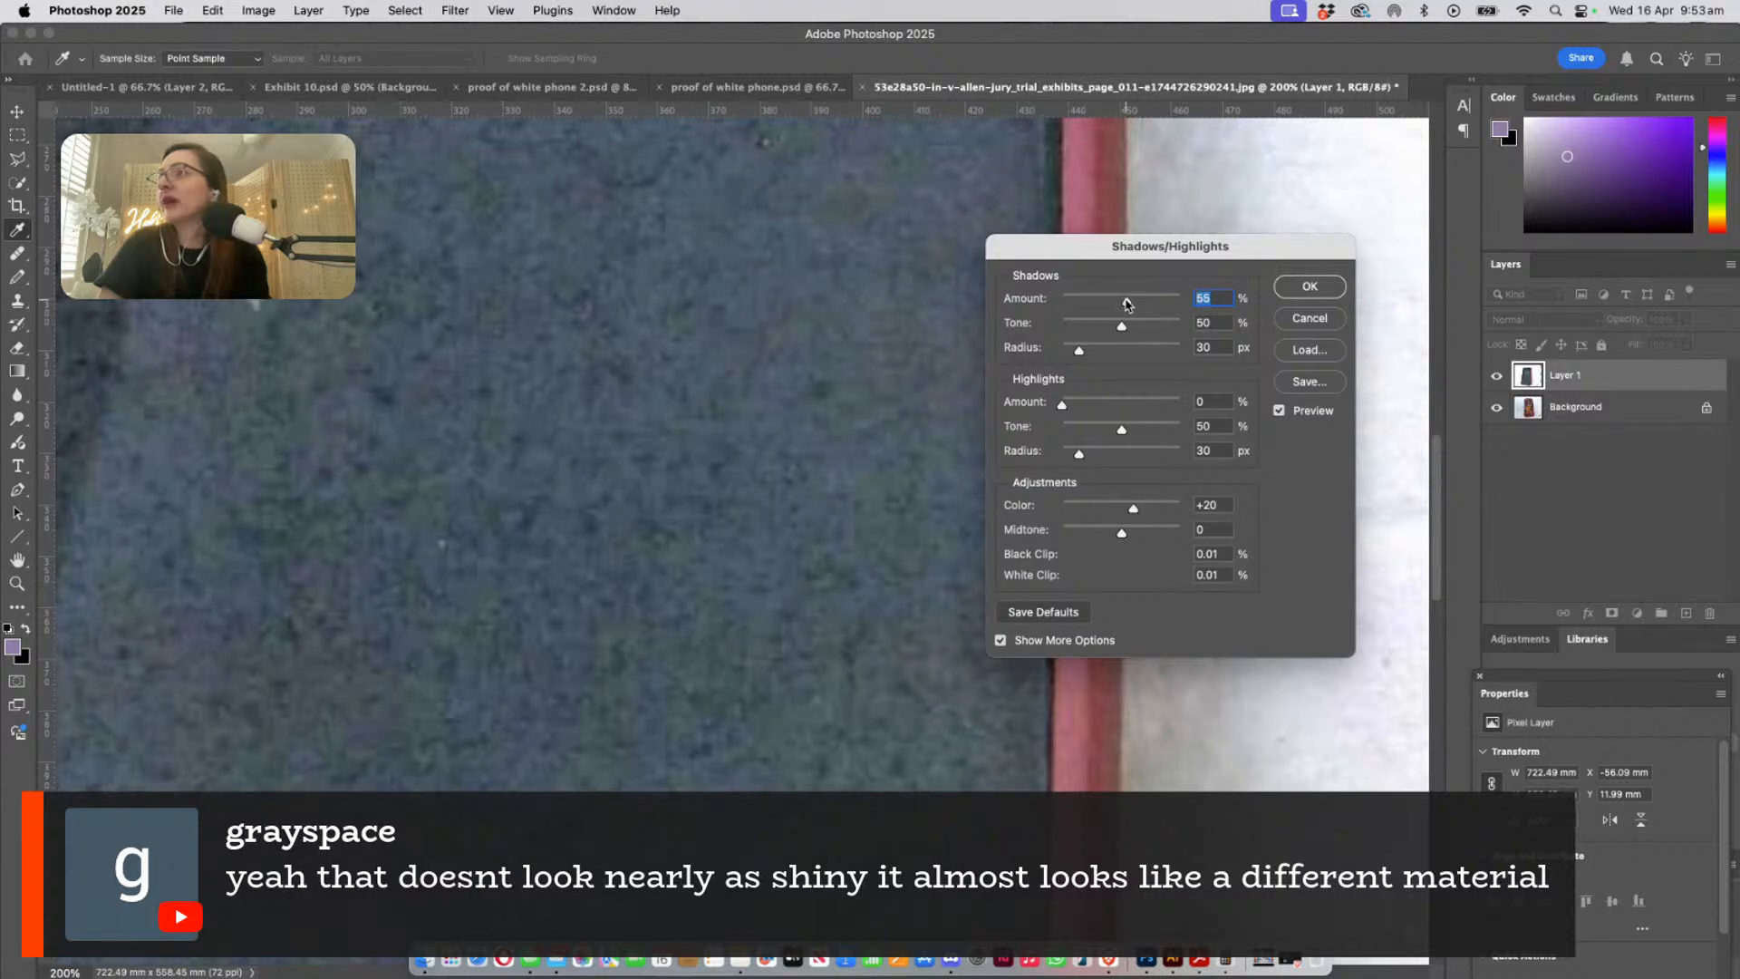
left_click(1310, 286)
key("z")
left_click(787, 551, "alt")
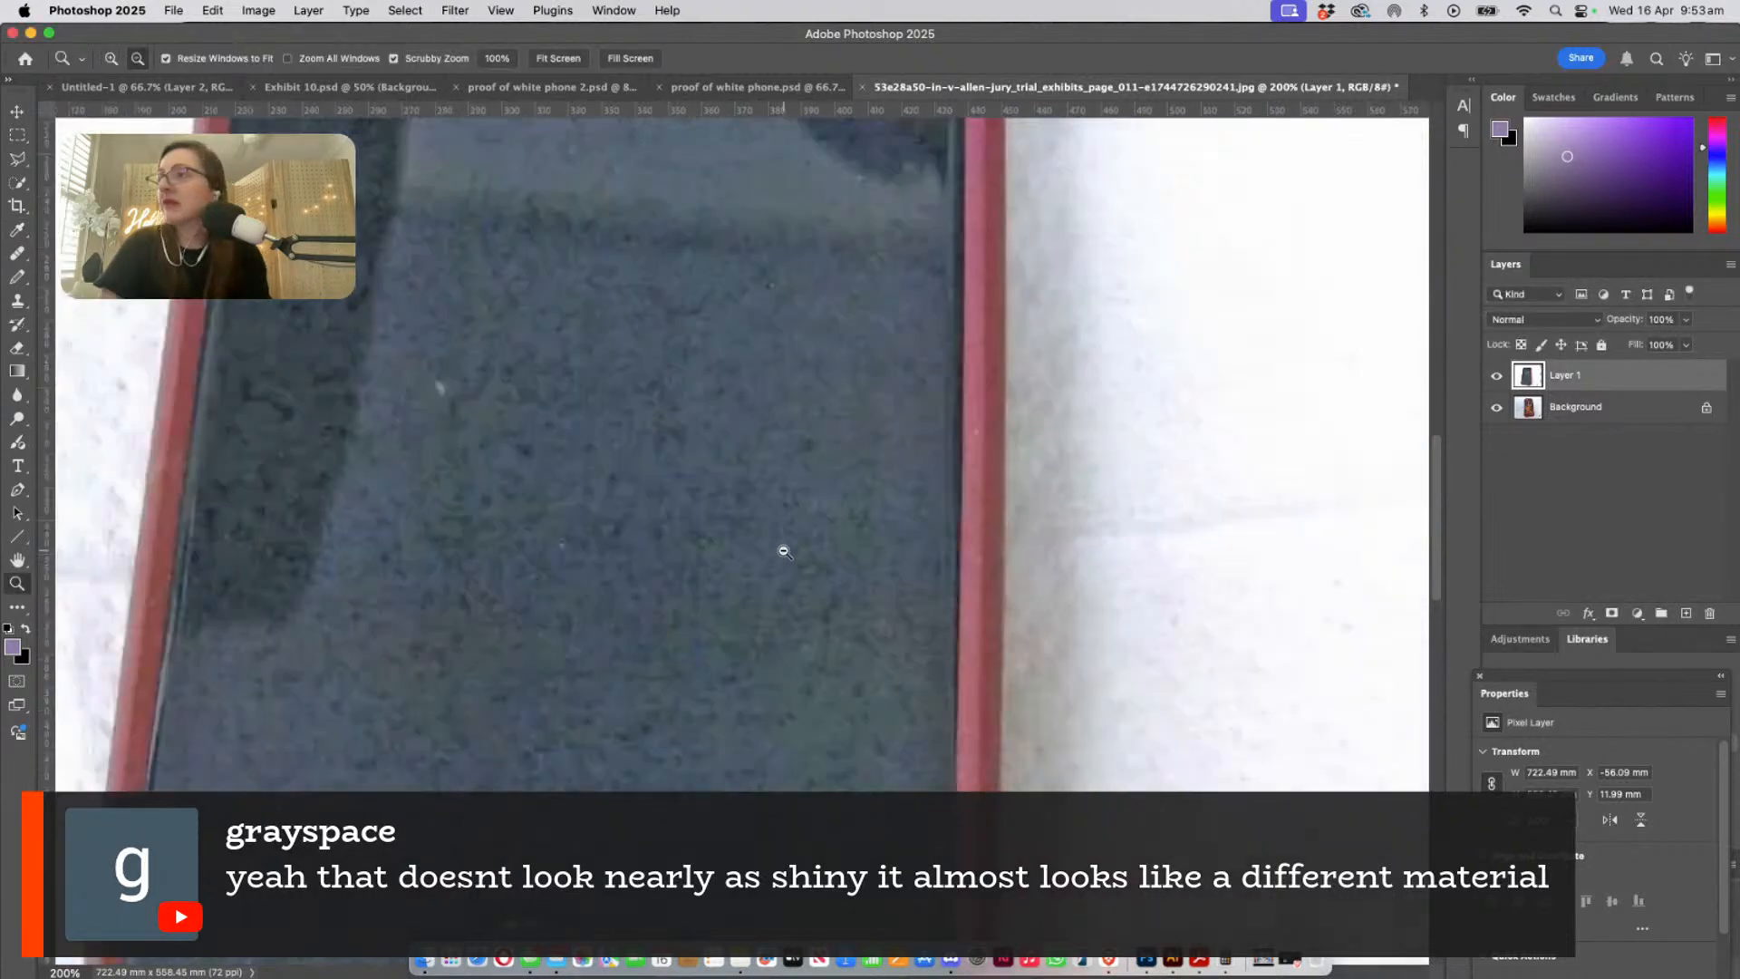
left_click(785, 550, "alt")
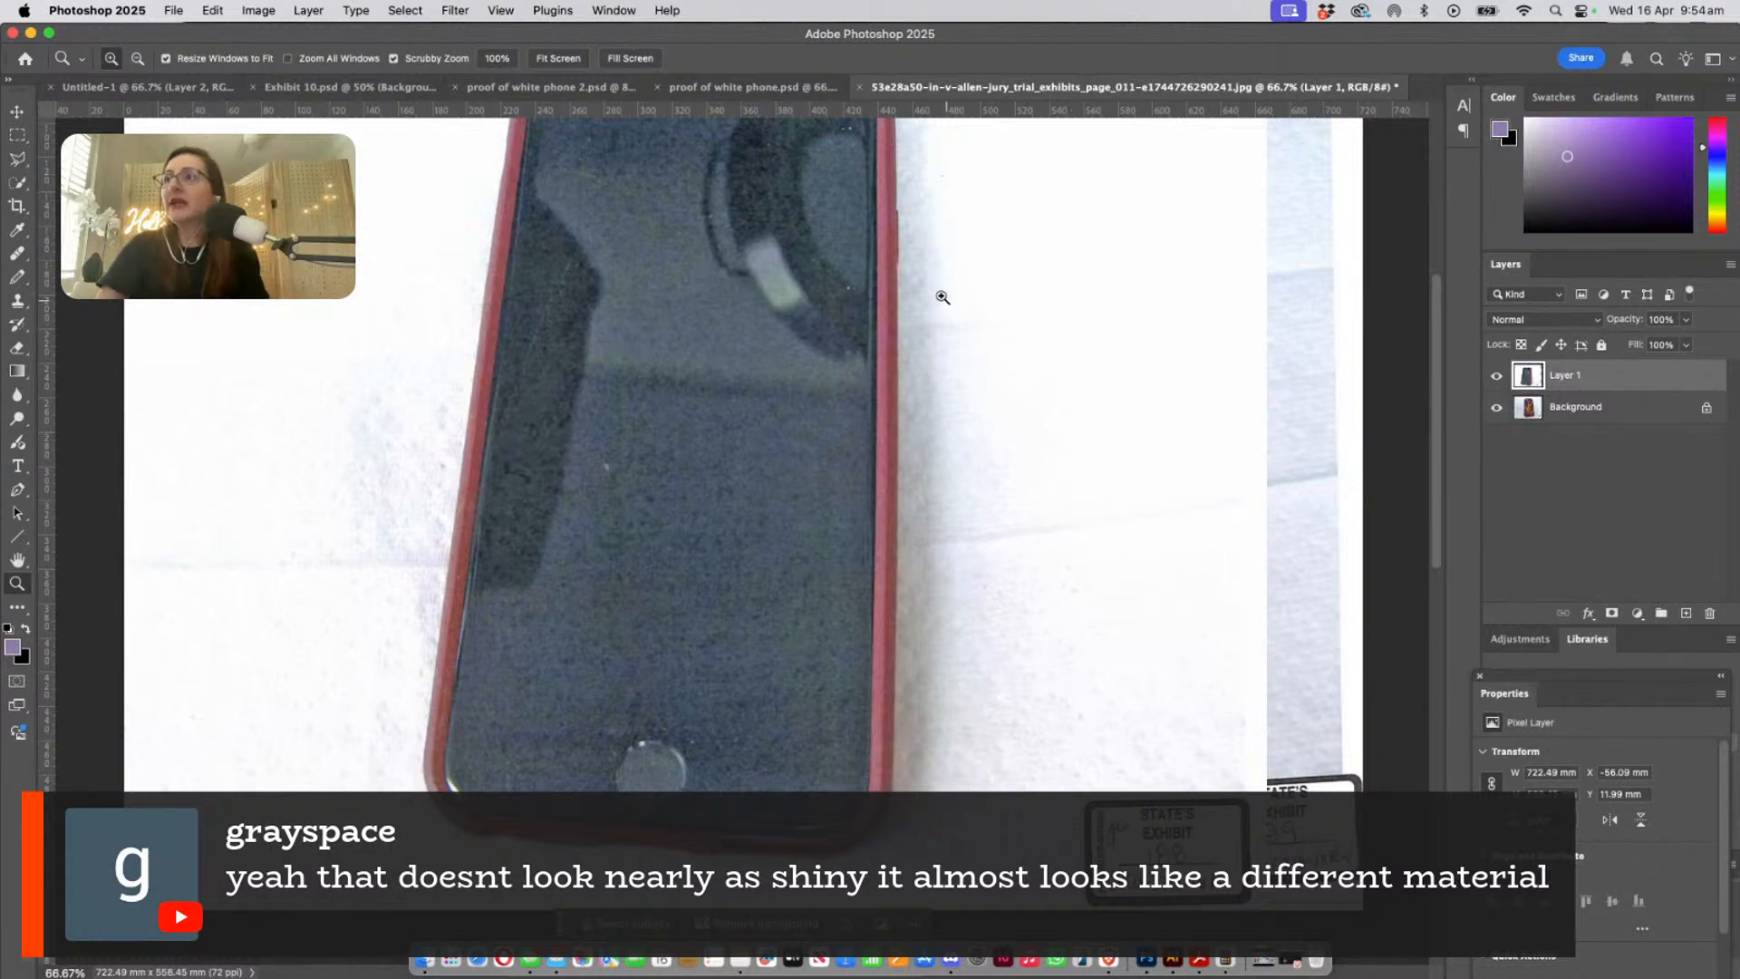
scroll(938, 294, "up", 4)
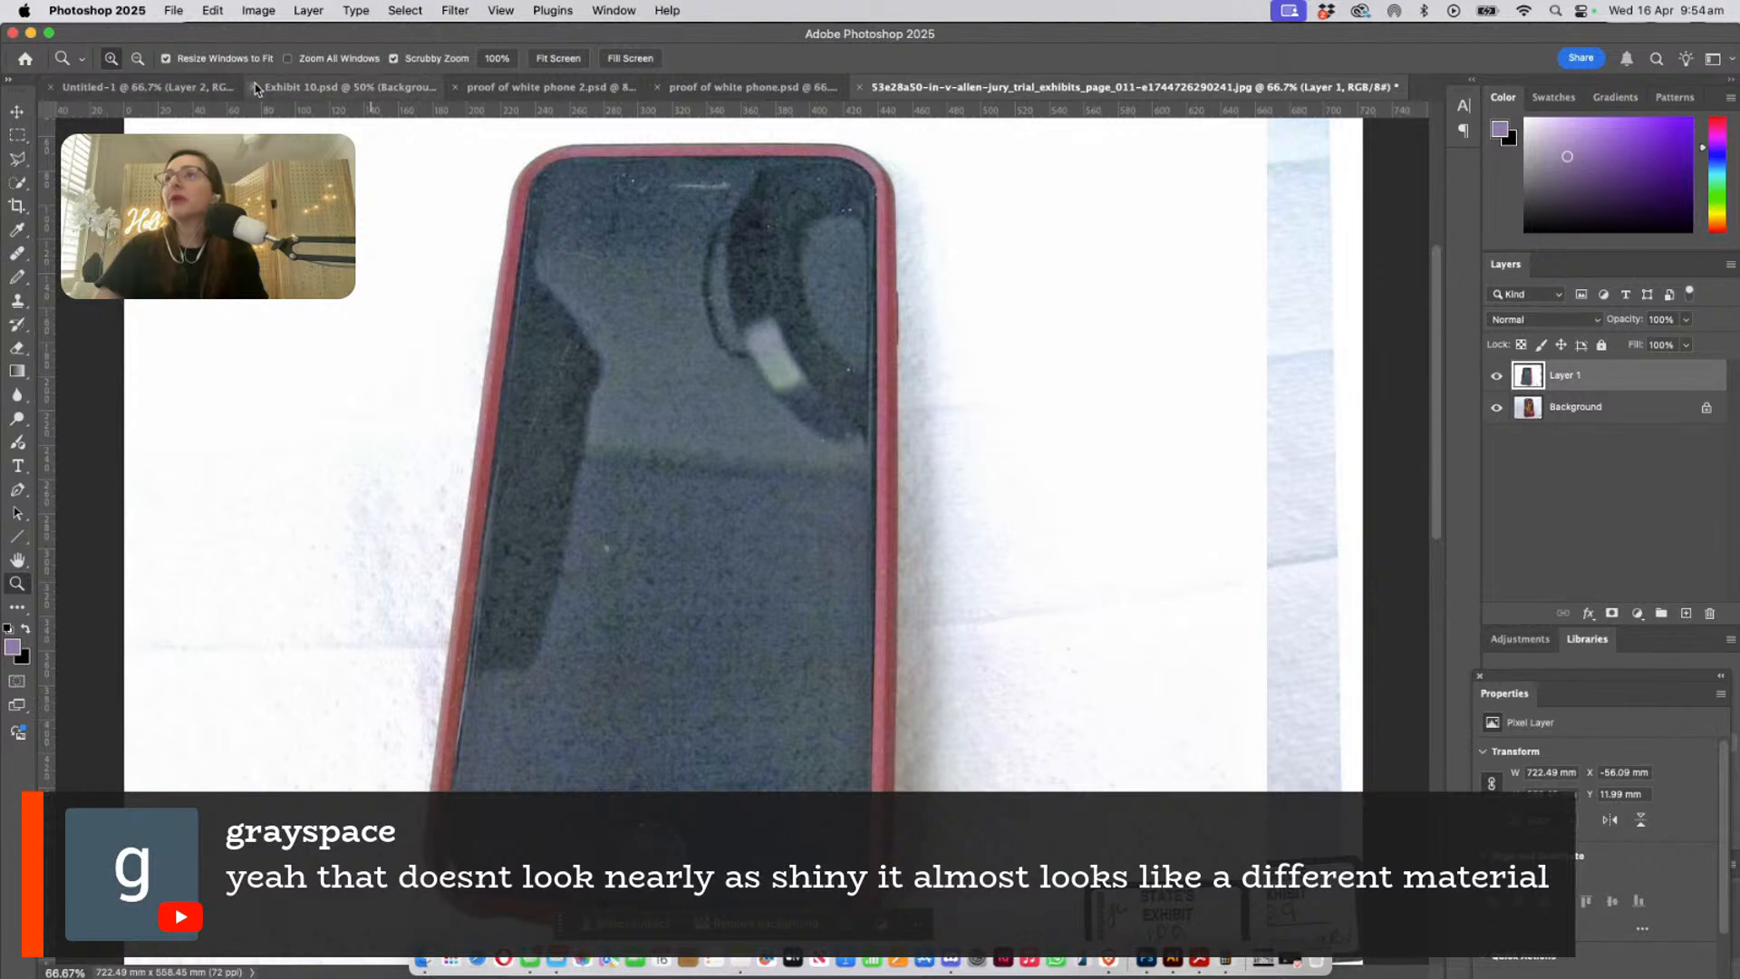
- Switch to Exhibit 9.psd and magnify the shiny purple case edge among the leaves to 300%
left_click(617, 10)
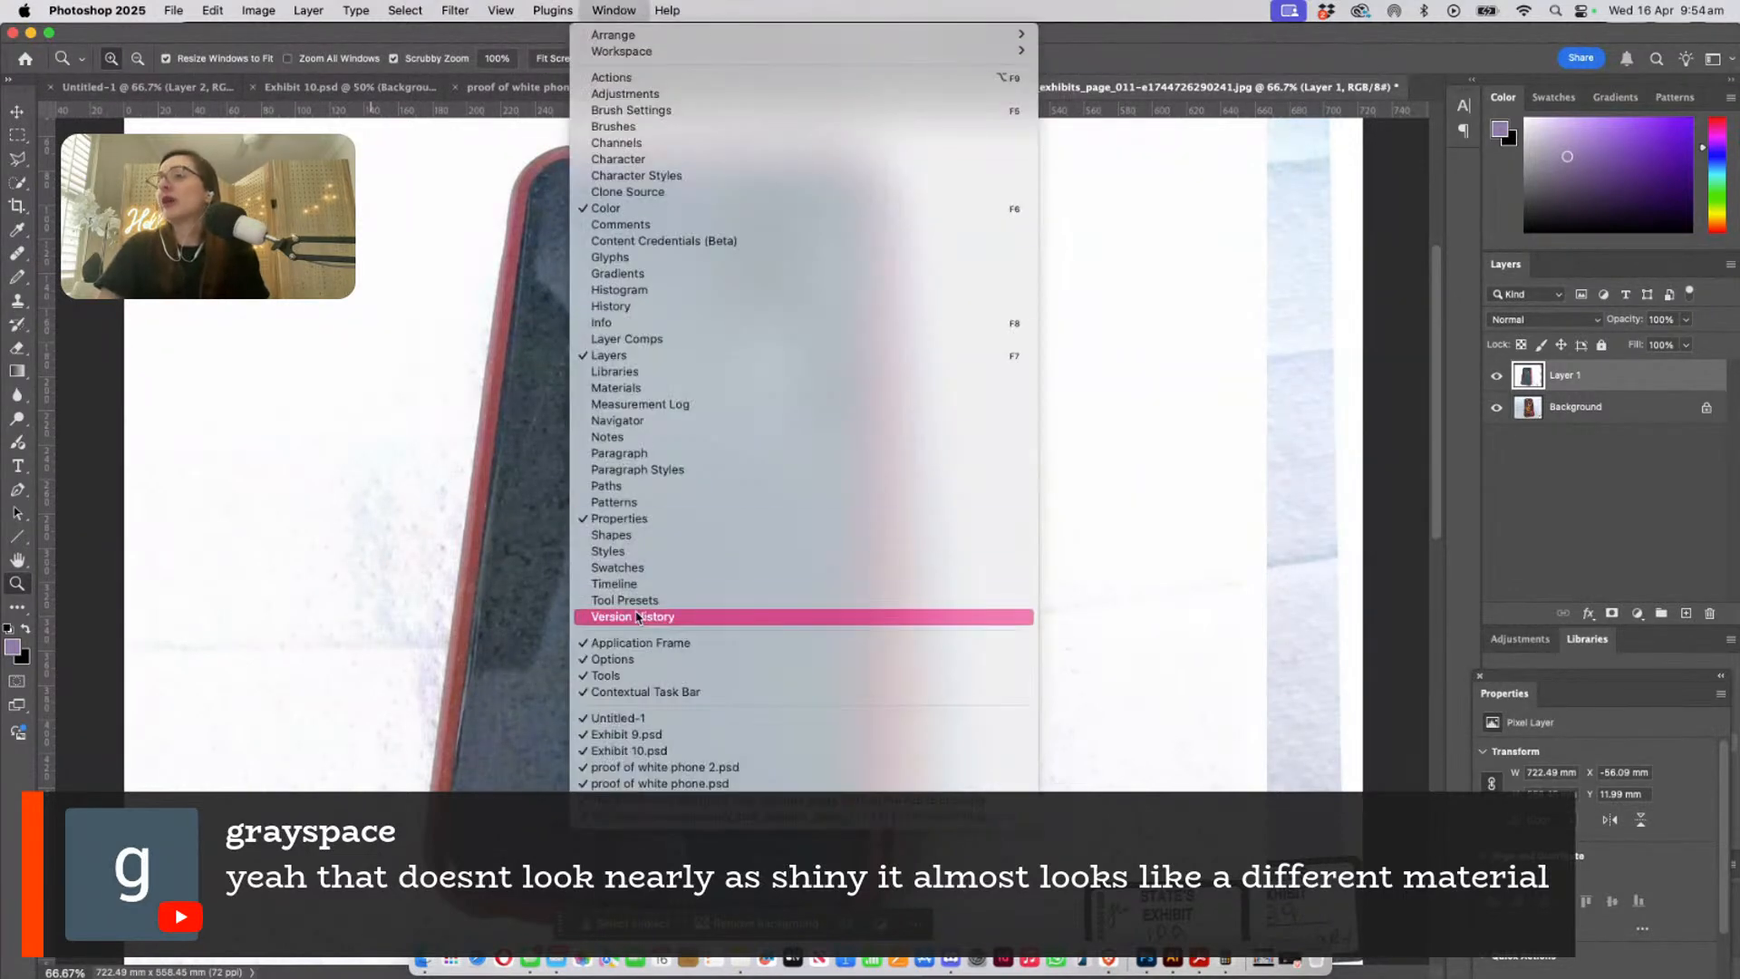
left_click(602, 735)
scroll(799, 680, "down", 3)
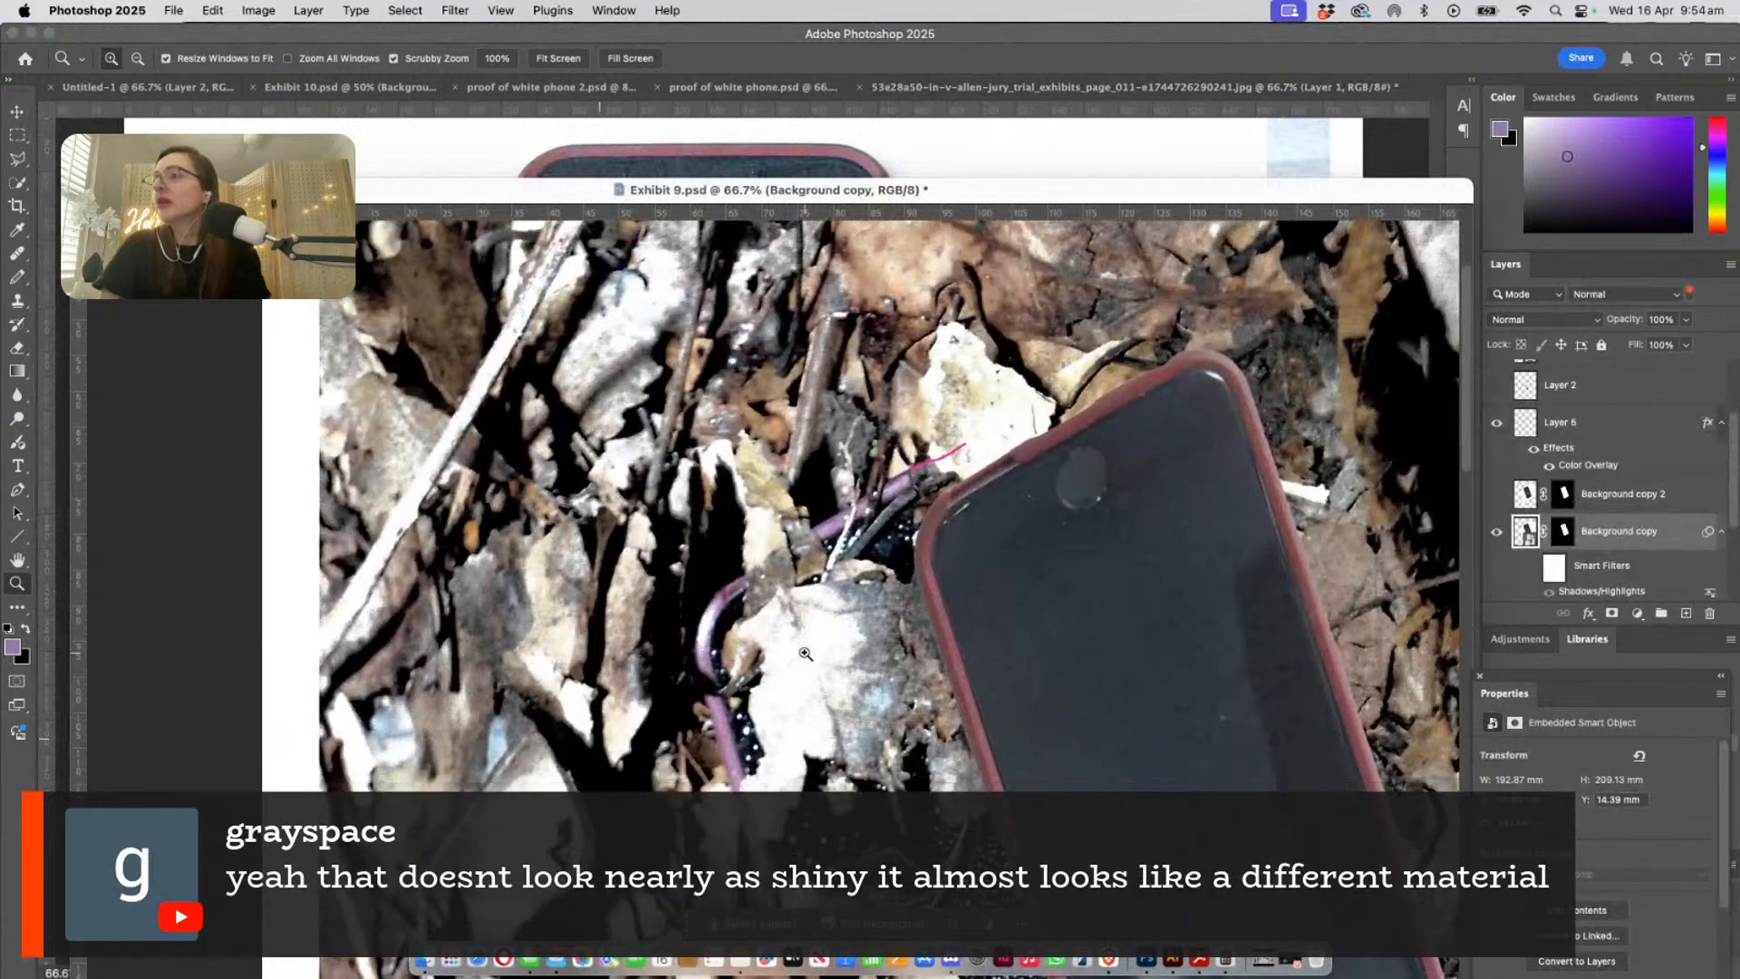
scroll(795, 595, "up", 2)
scroll(795, 595, "up", 5)
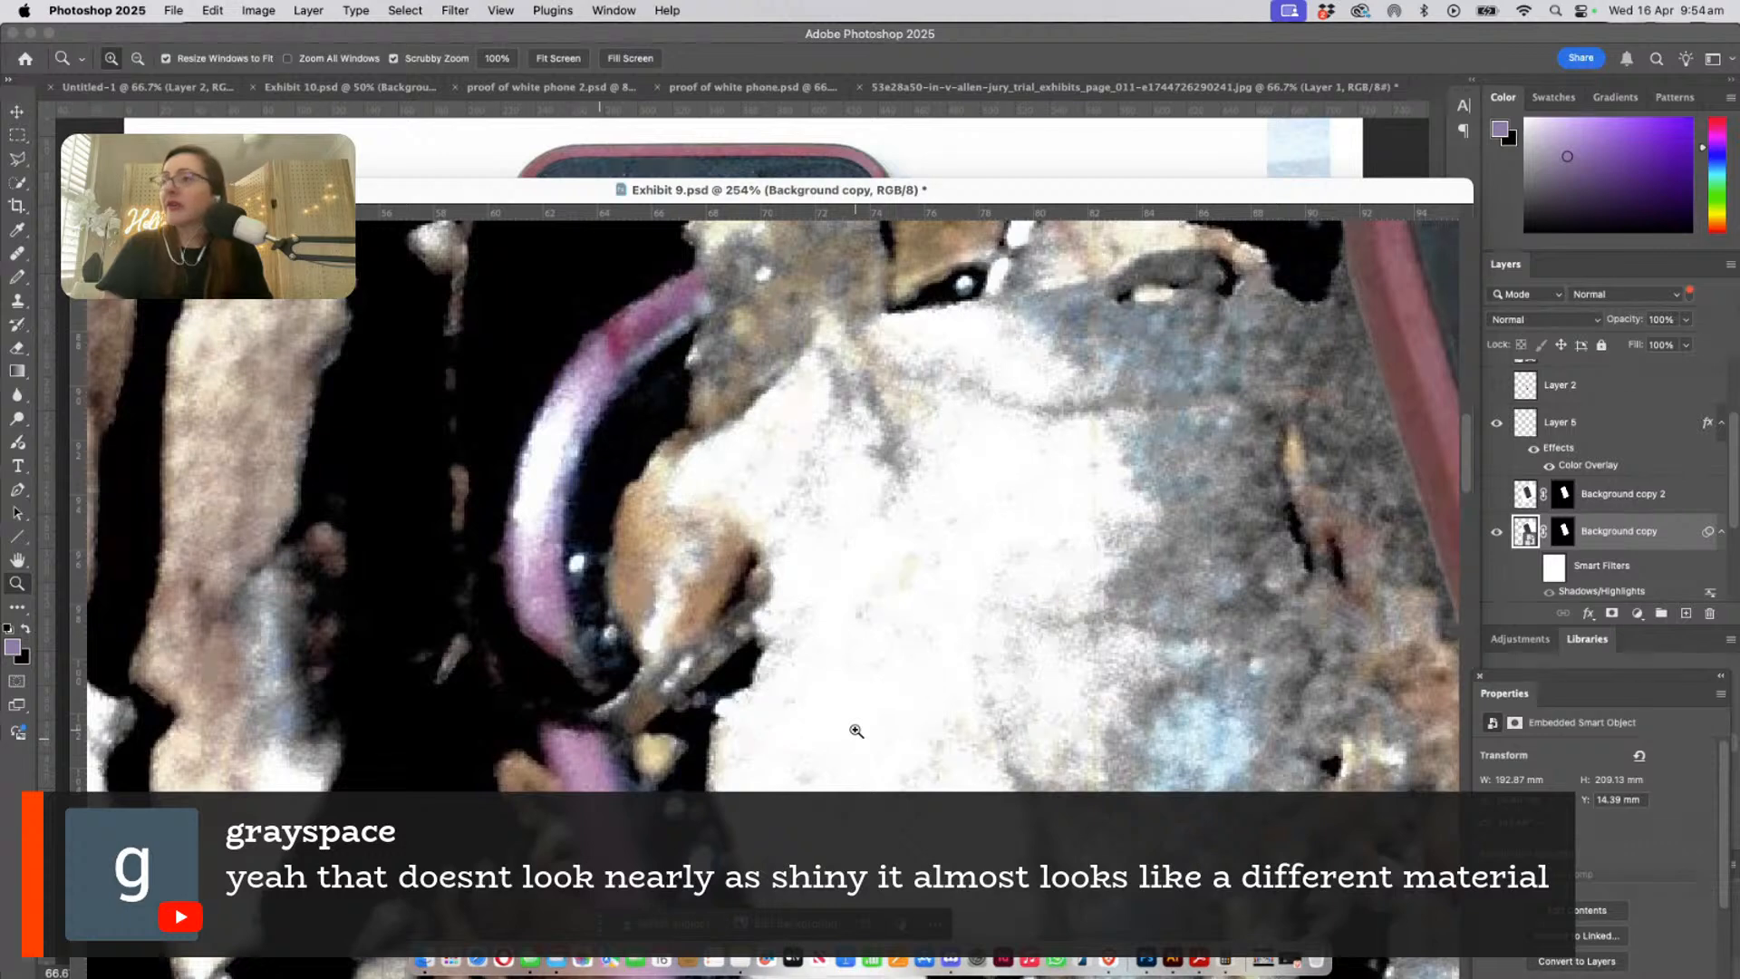
scroll(856, 730, "down", 2)
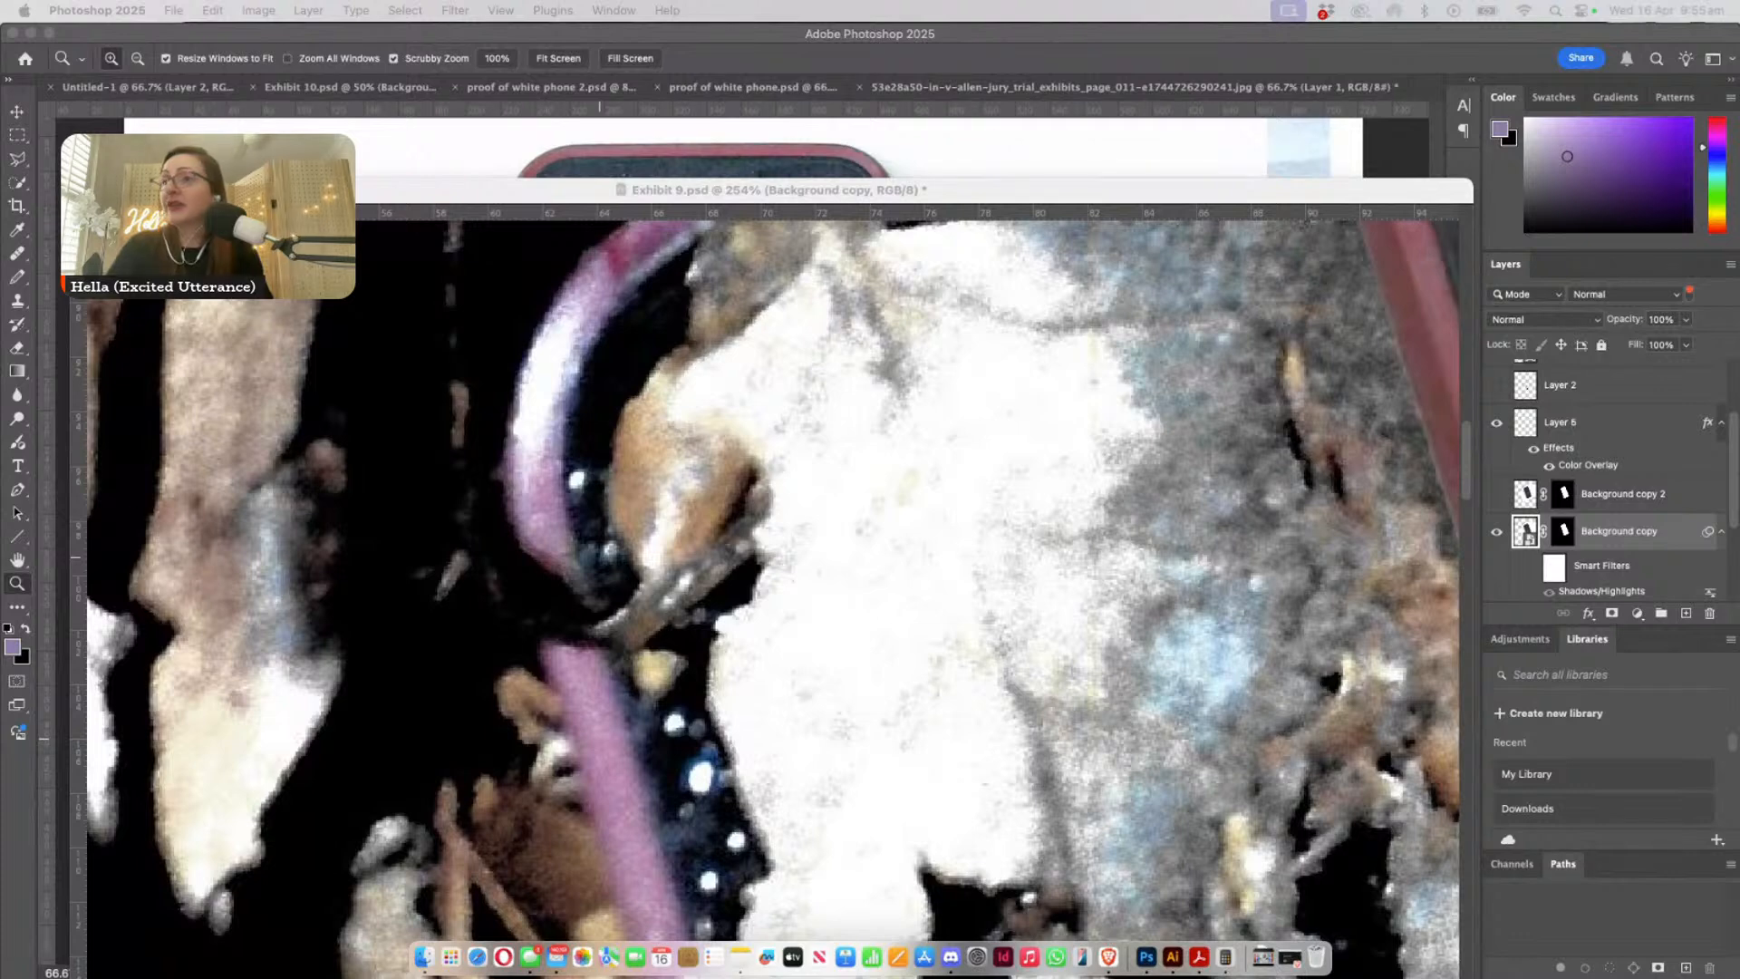
left_click(806, 585)
key("super+minus")
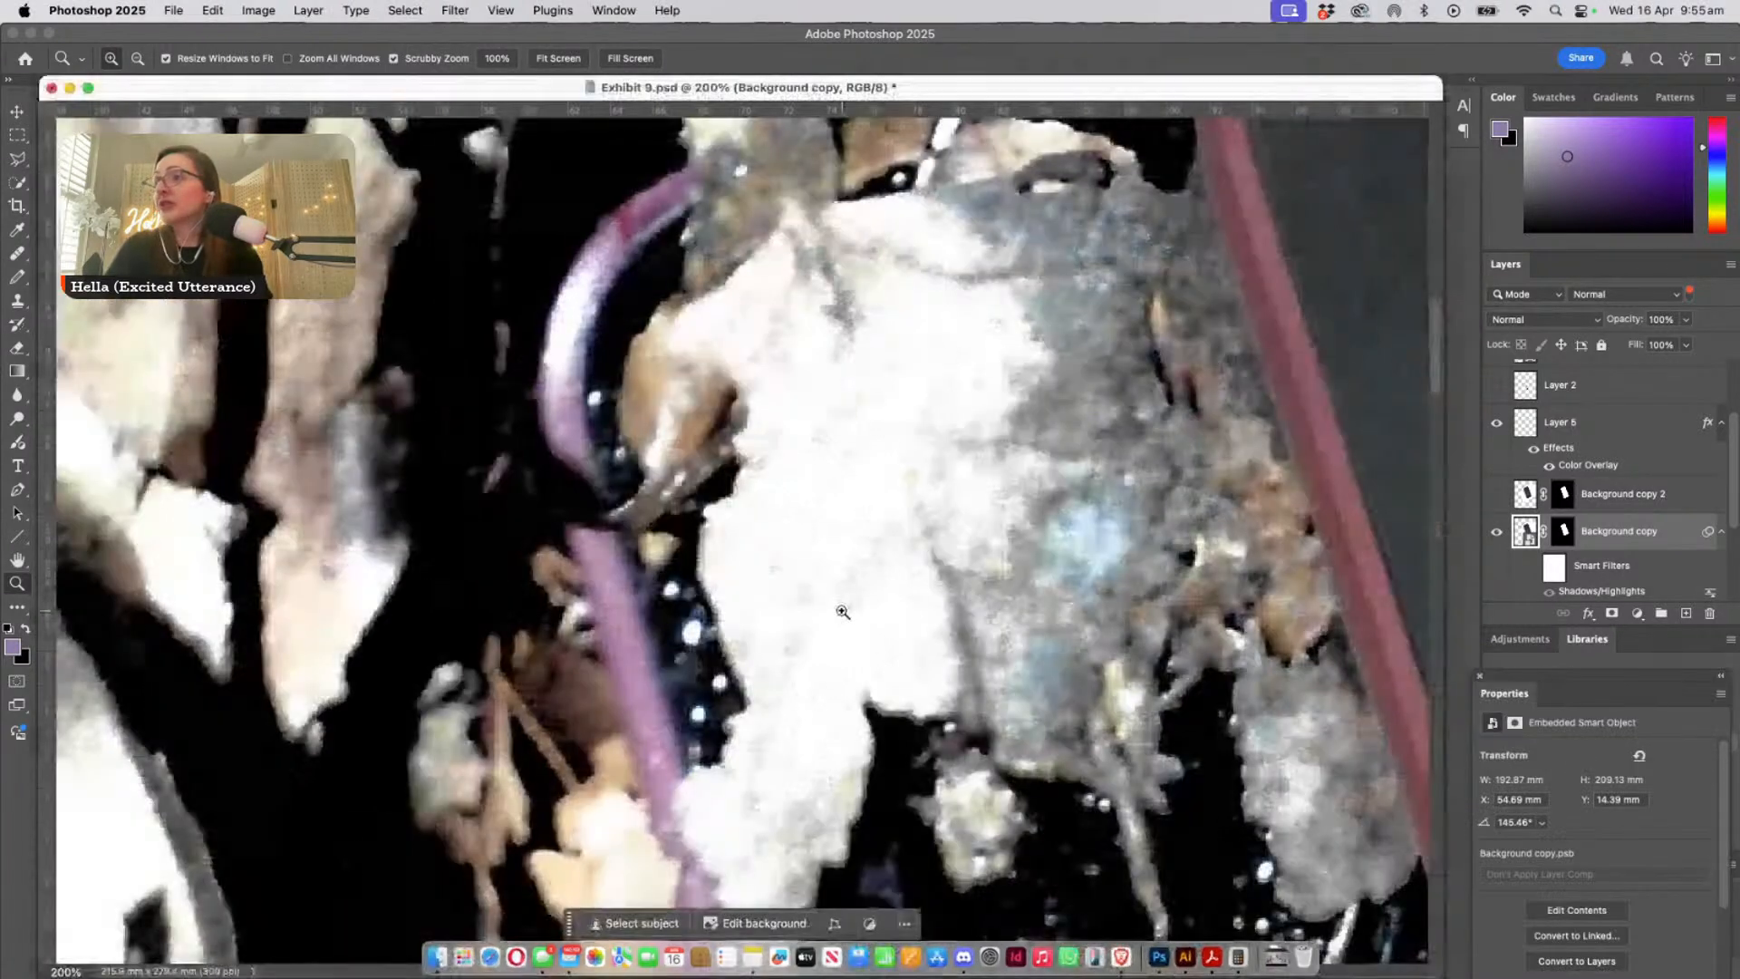
left_click(843, 611)
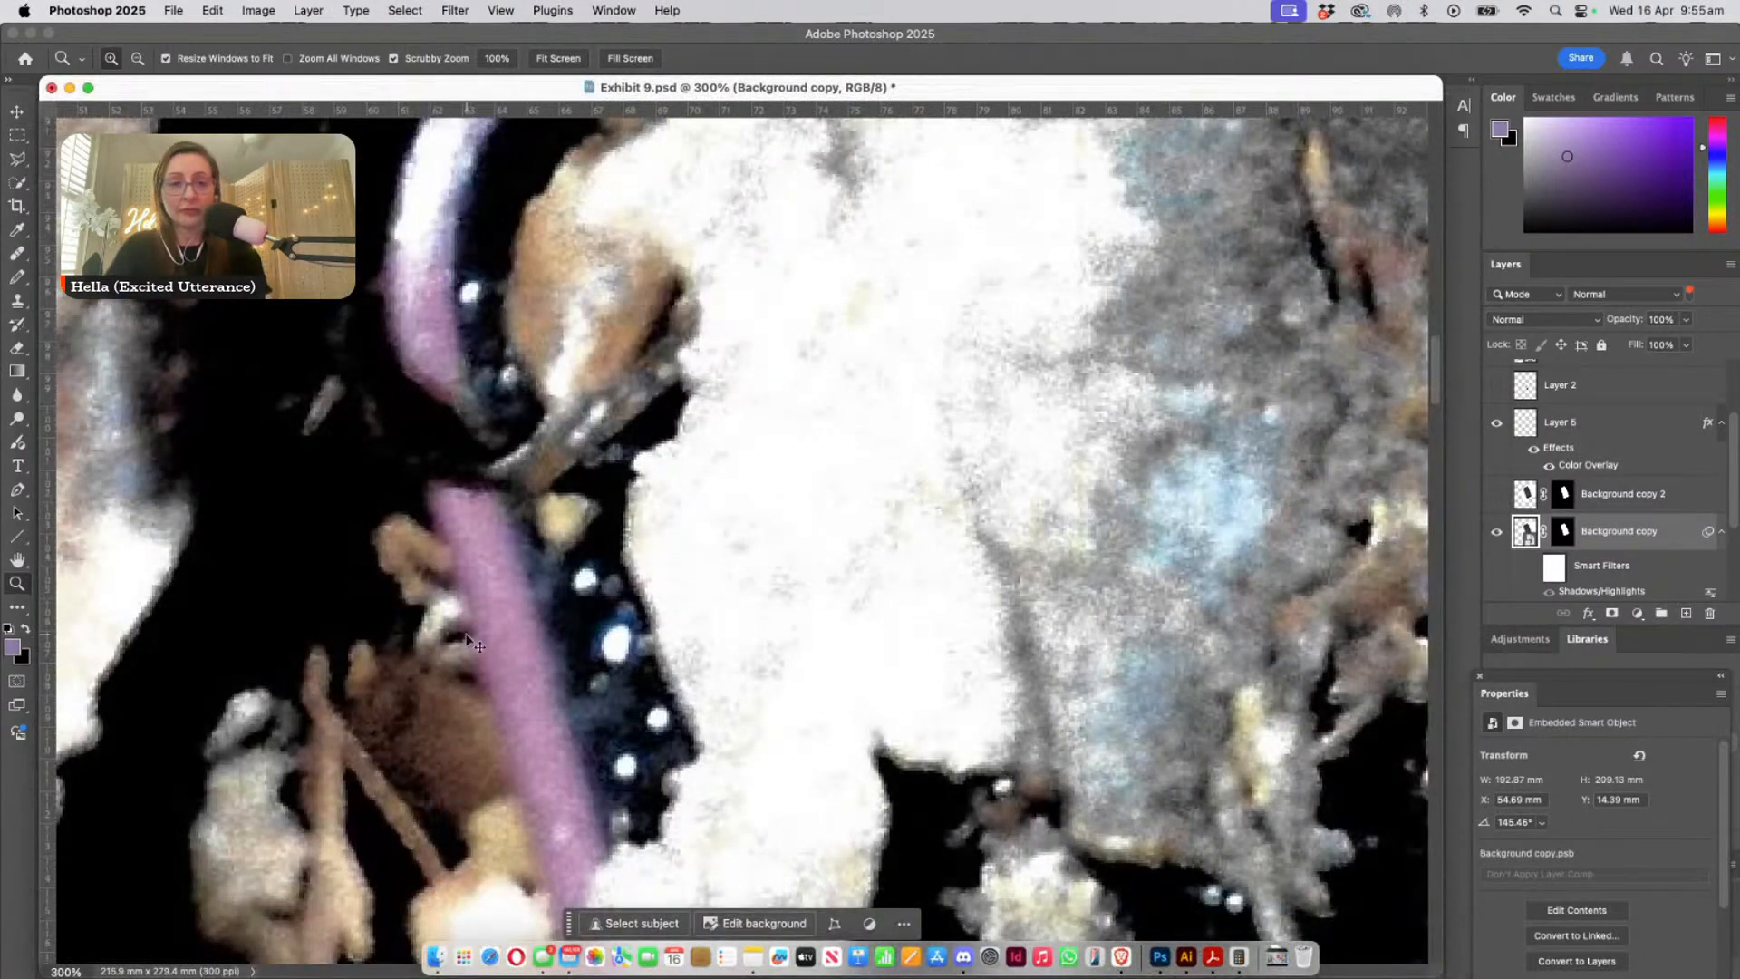
key("super+Tab")
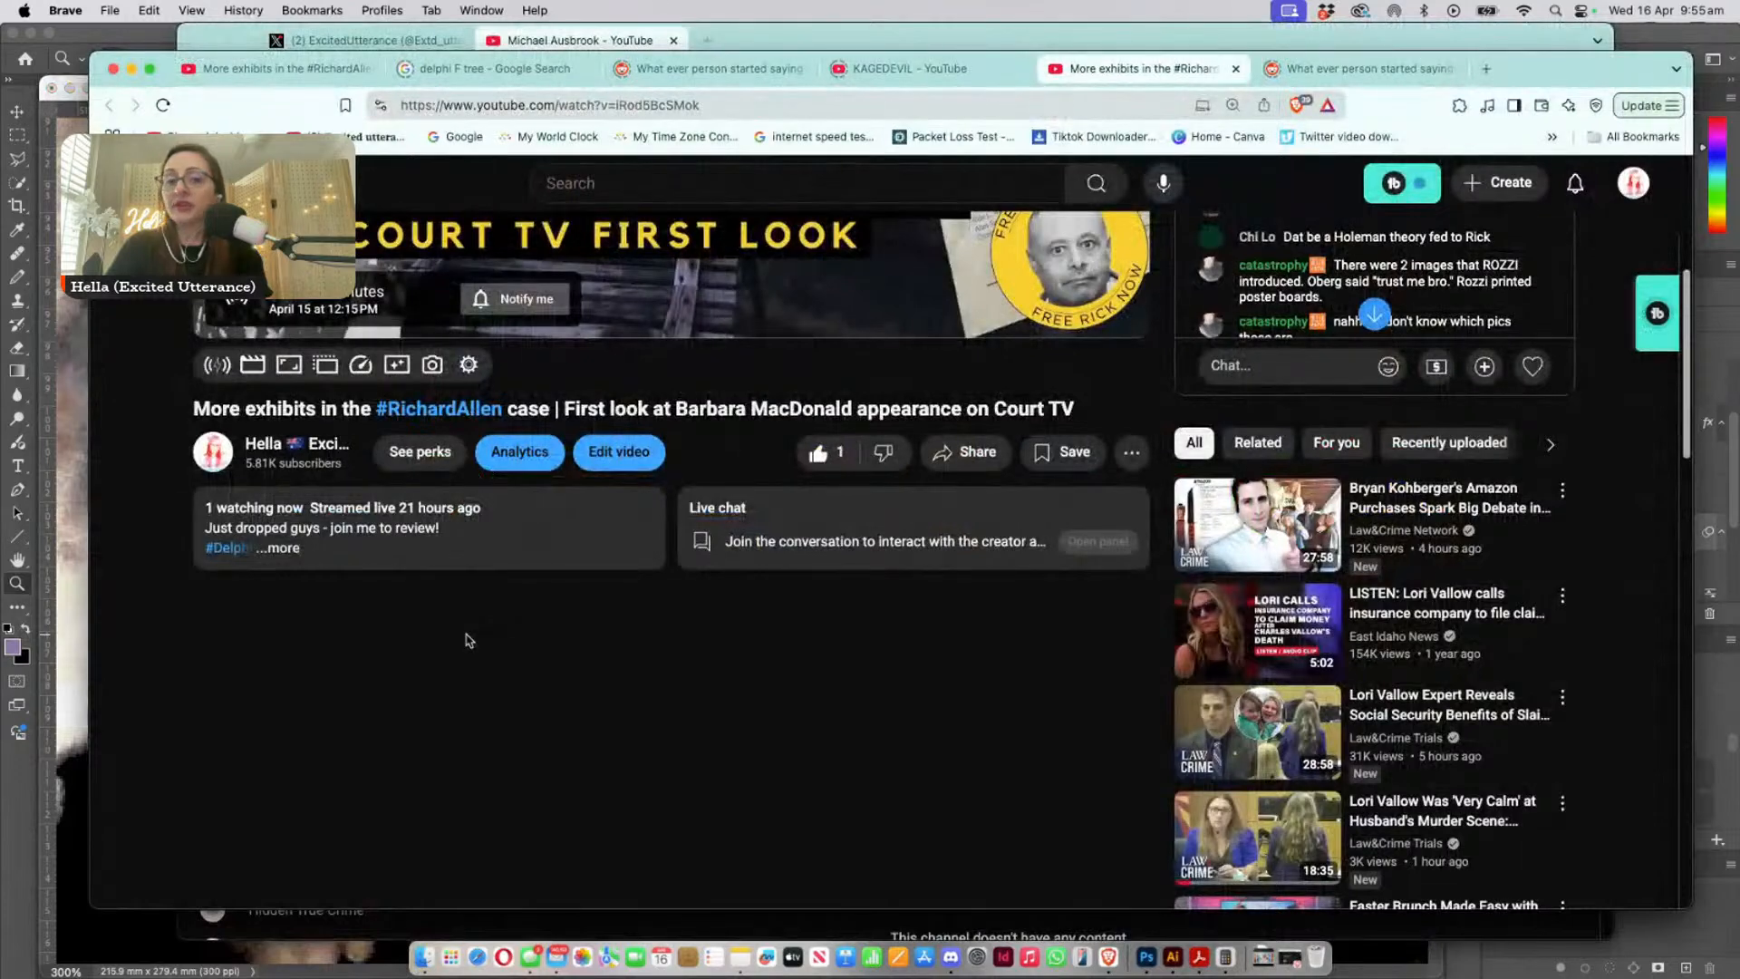
left_click(51, 294)
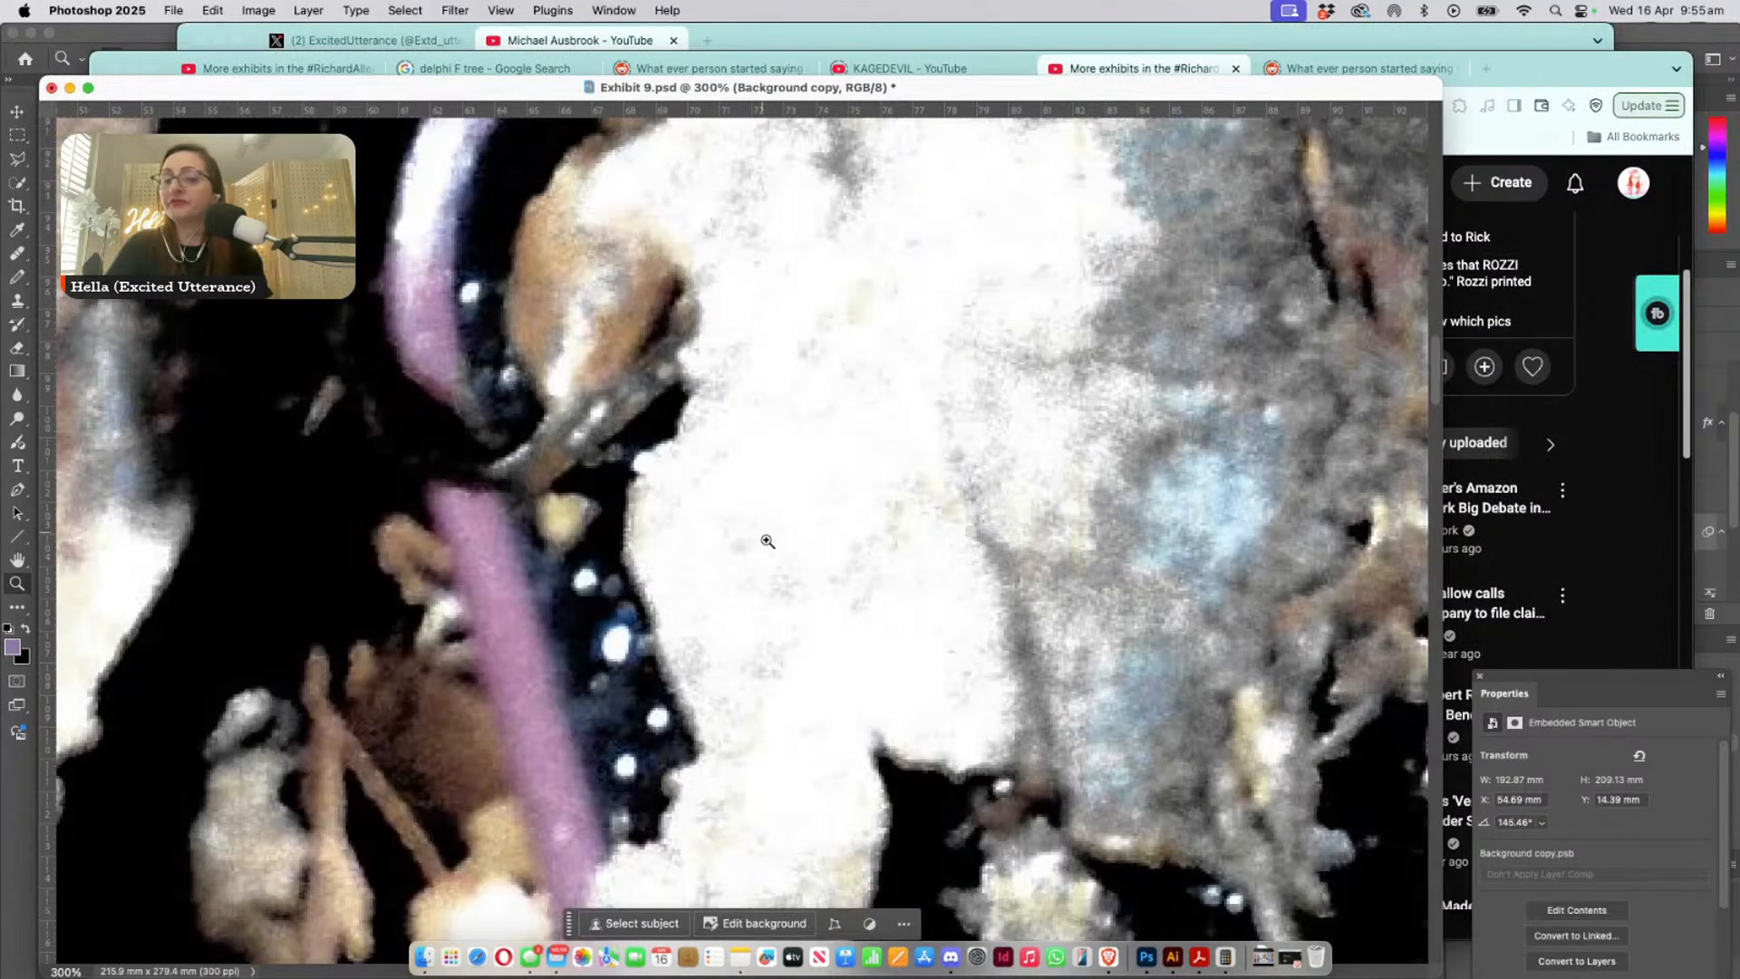
- Examine the droplet-covered screen in Exhibit 9 beside the overlaid phone's pink case edge at 300%
scroll(886, 587, "down", 2)
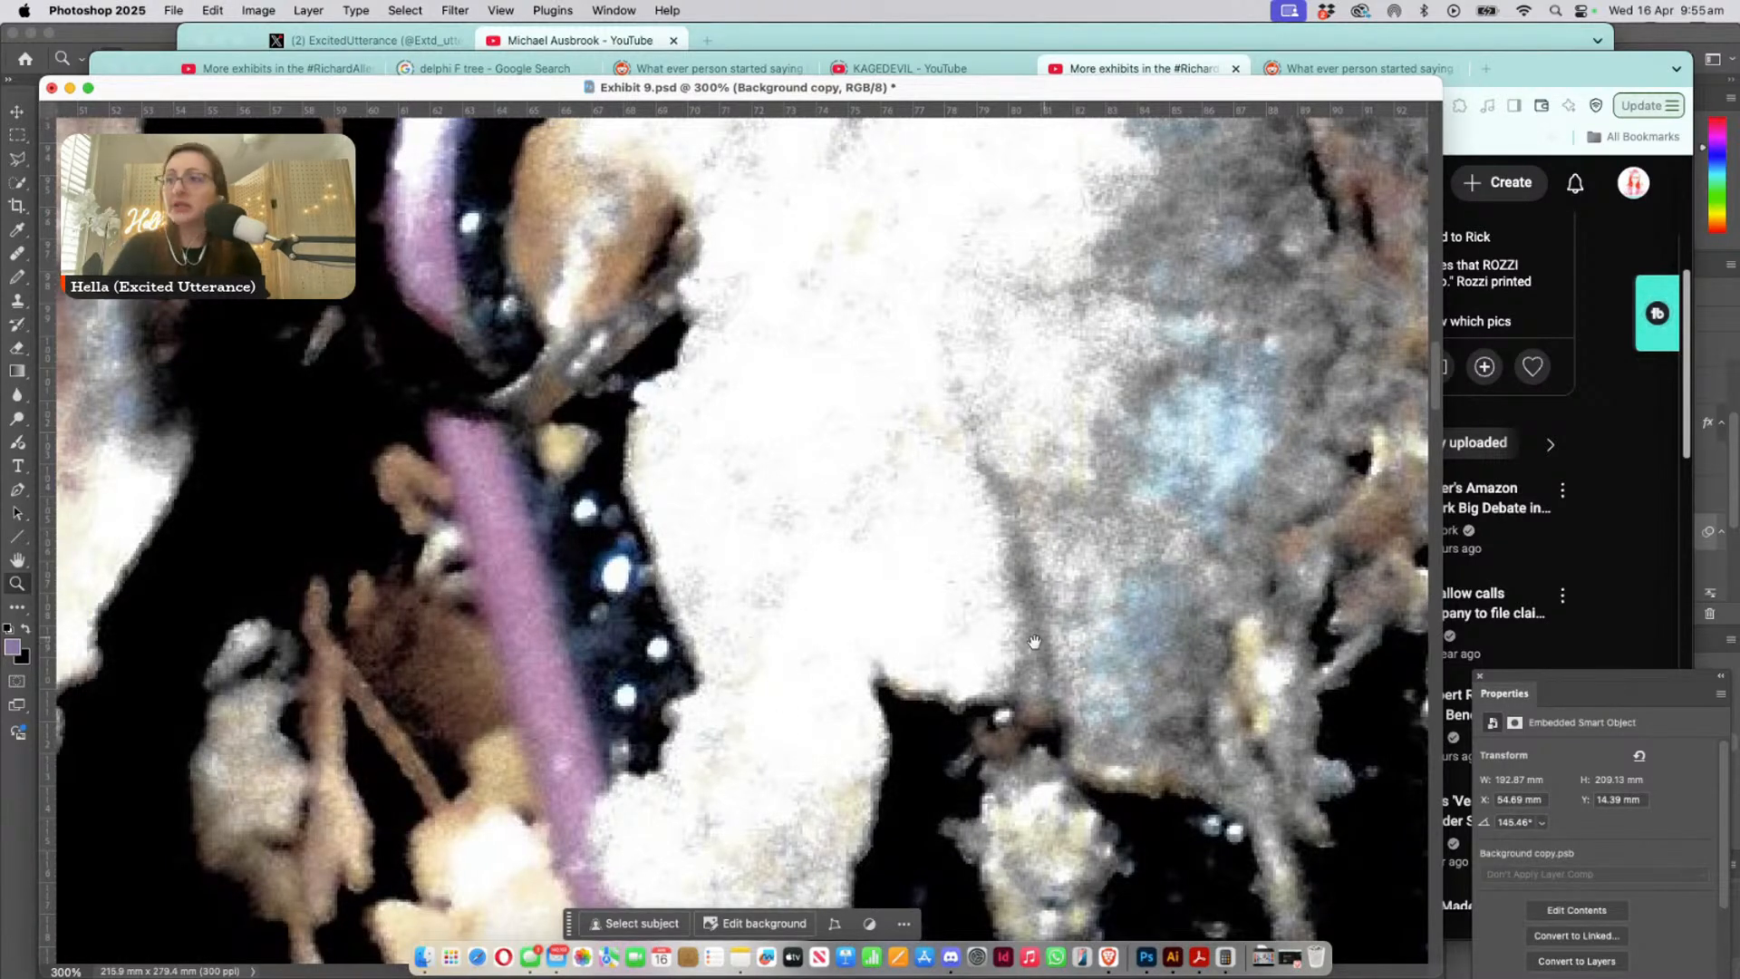
left_click_drag(1034, 643, 362, 318)
left_click_drag(756, 482, 882, 306)
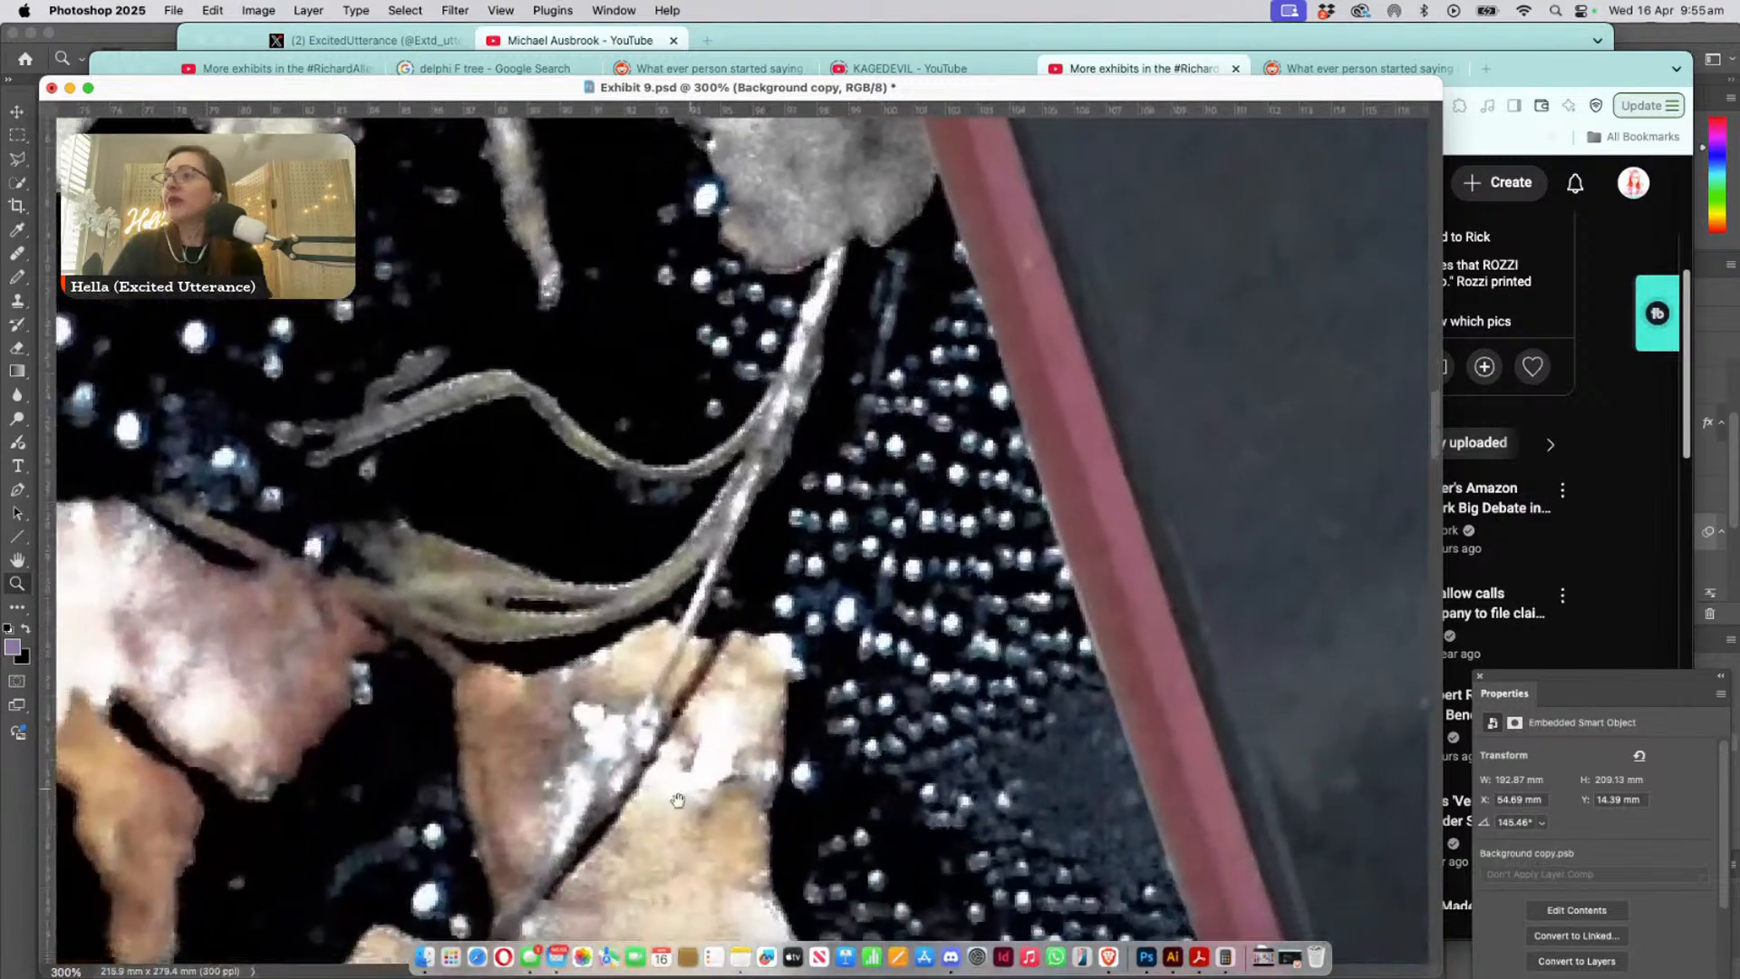
- Examine the leaves beside the droplet-covered screen and overlaid pink case edge in Exhibit 9 at 300%
left_click_drag(675, 789, 770, 358)
left_click_drag(696, 753, 630, 484)
left_click_drag(467, 610, 485, 391)
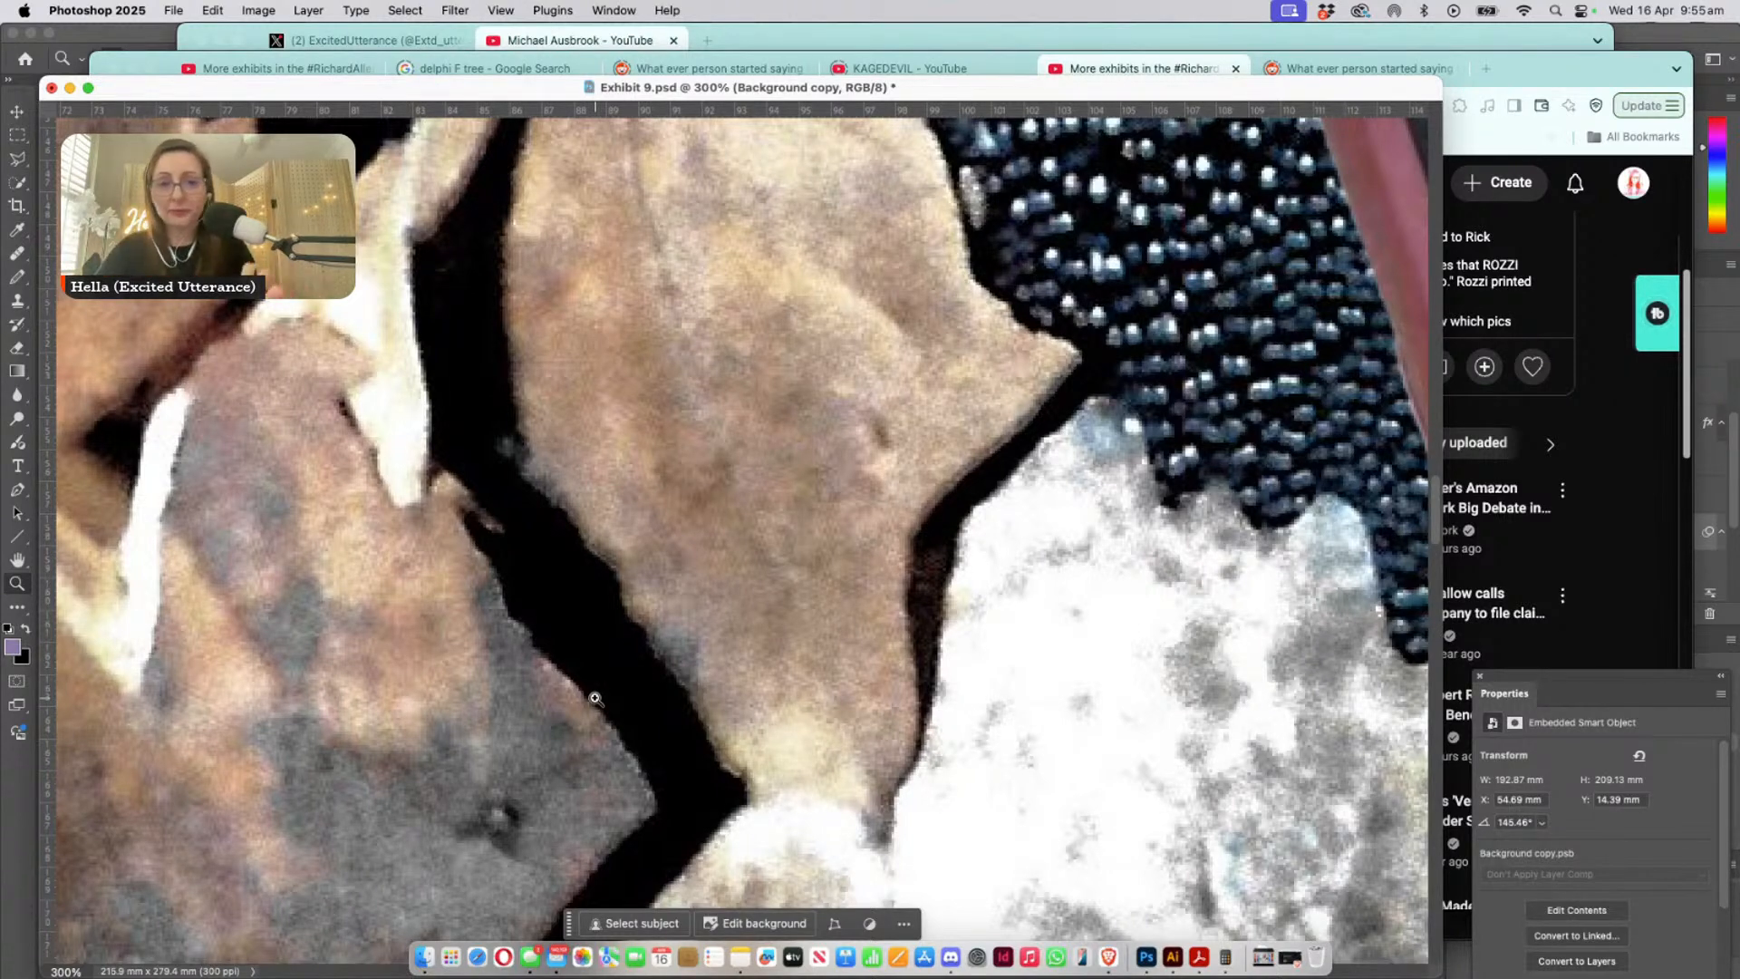
left_click_drag(1085, 628, 1177, 541)
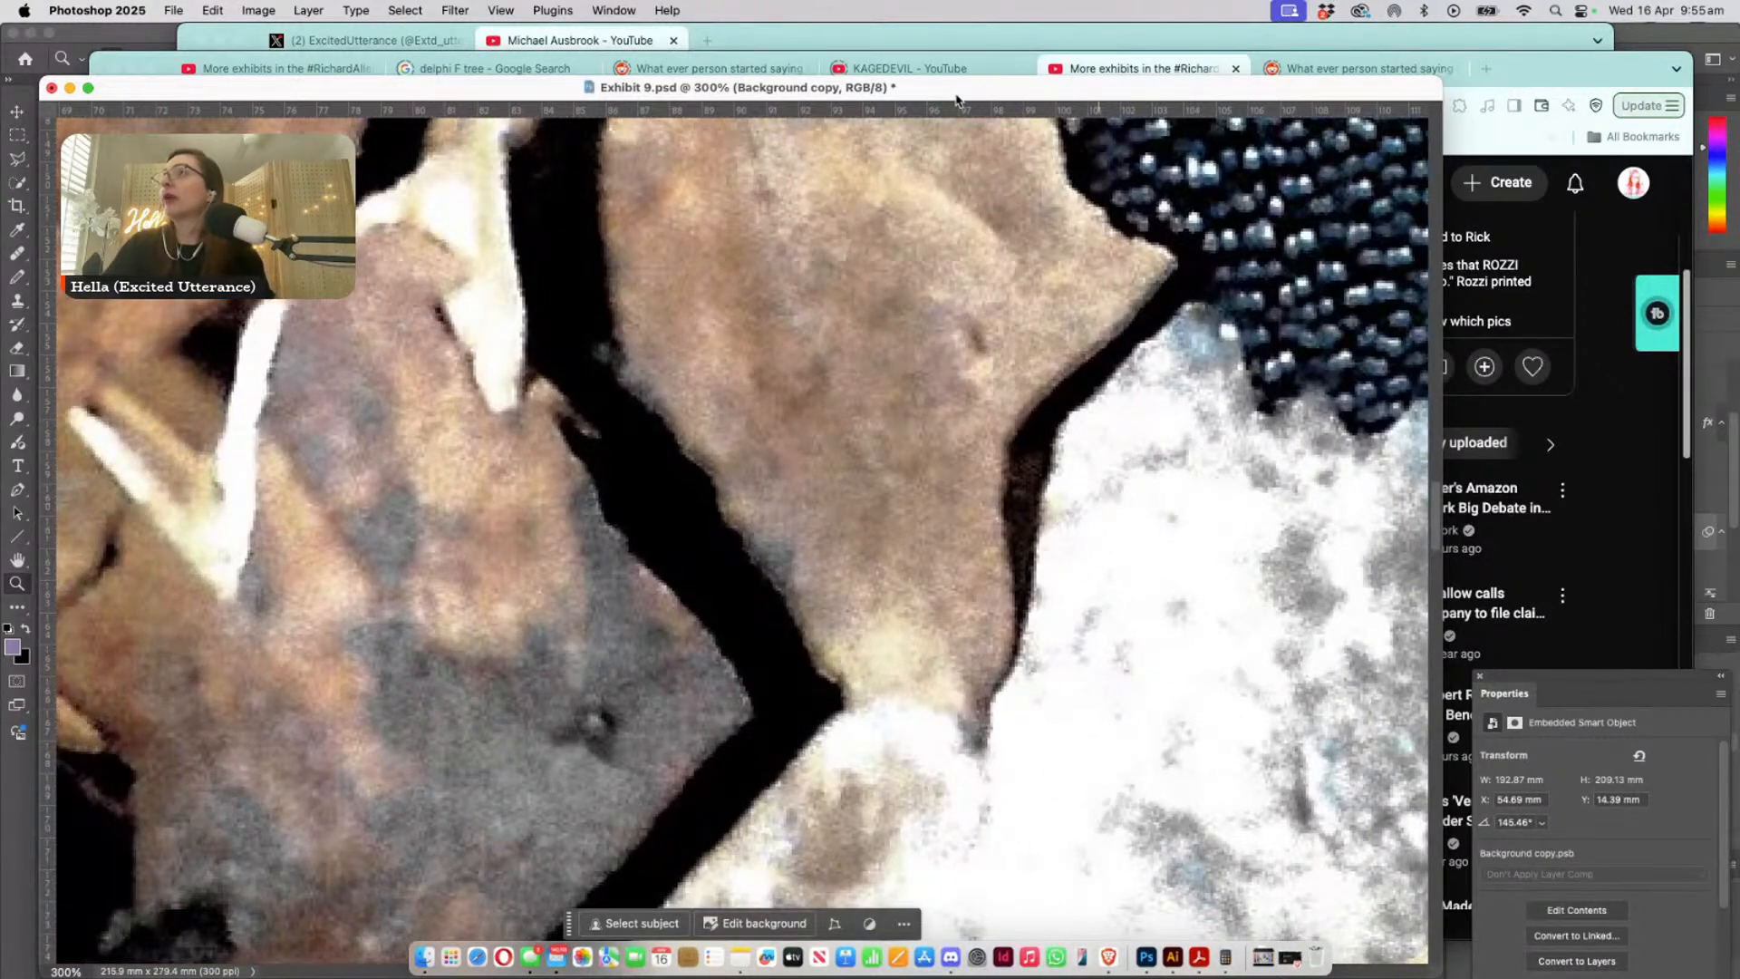
- Bring the full Photoshop workspace forward and reposition the floating Exhibit 9.psd window and Properties panel to uncover the layer list
left_click_drag(956, 93, 1050, 39)
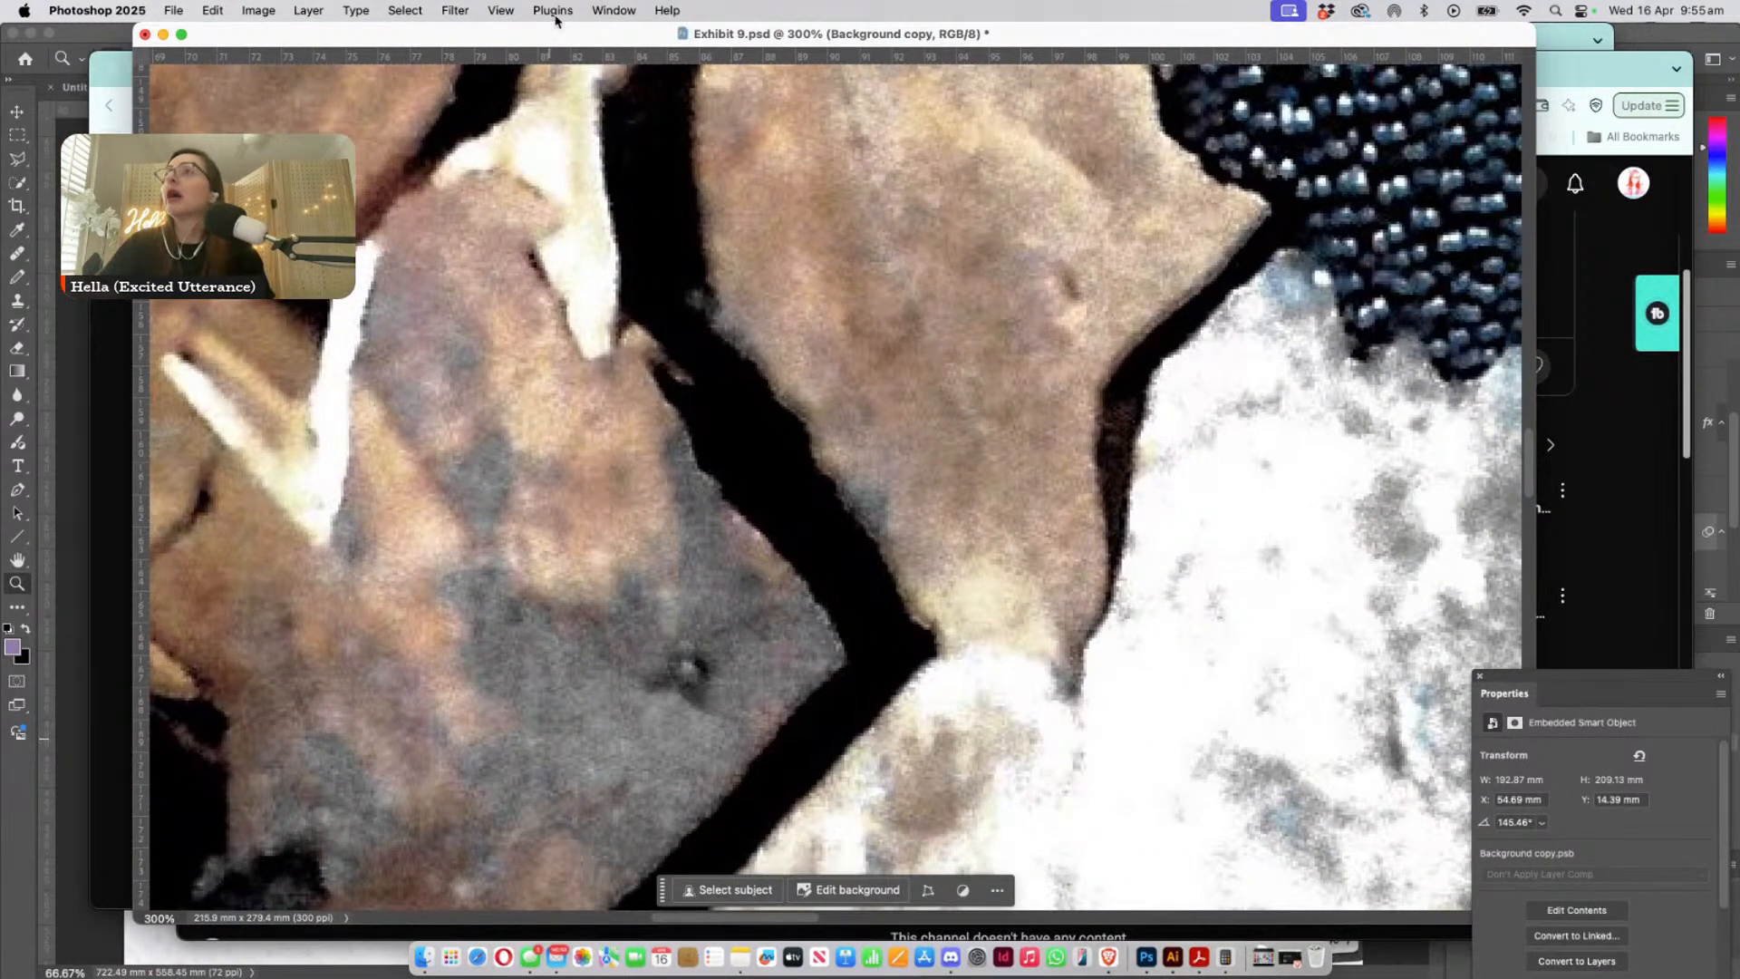
left_click(121, 10)
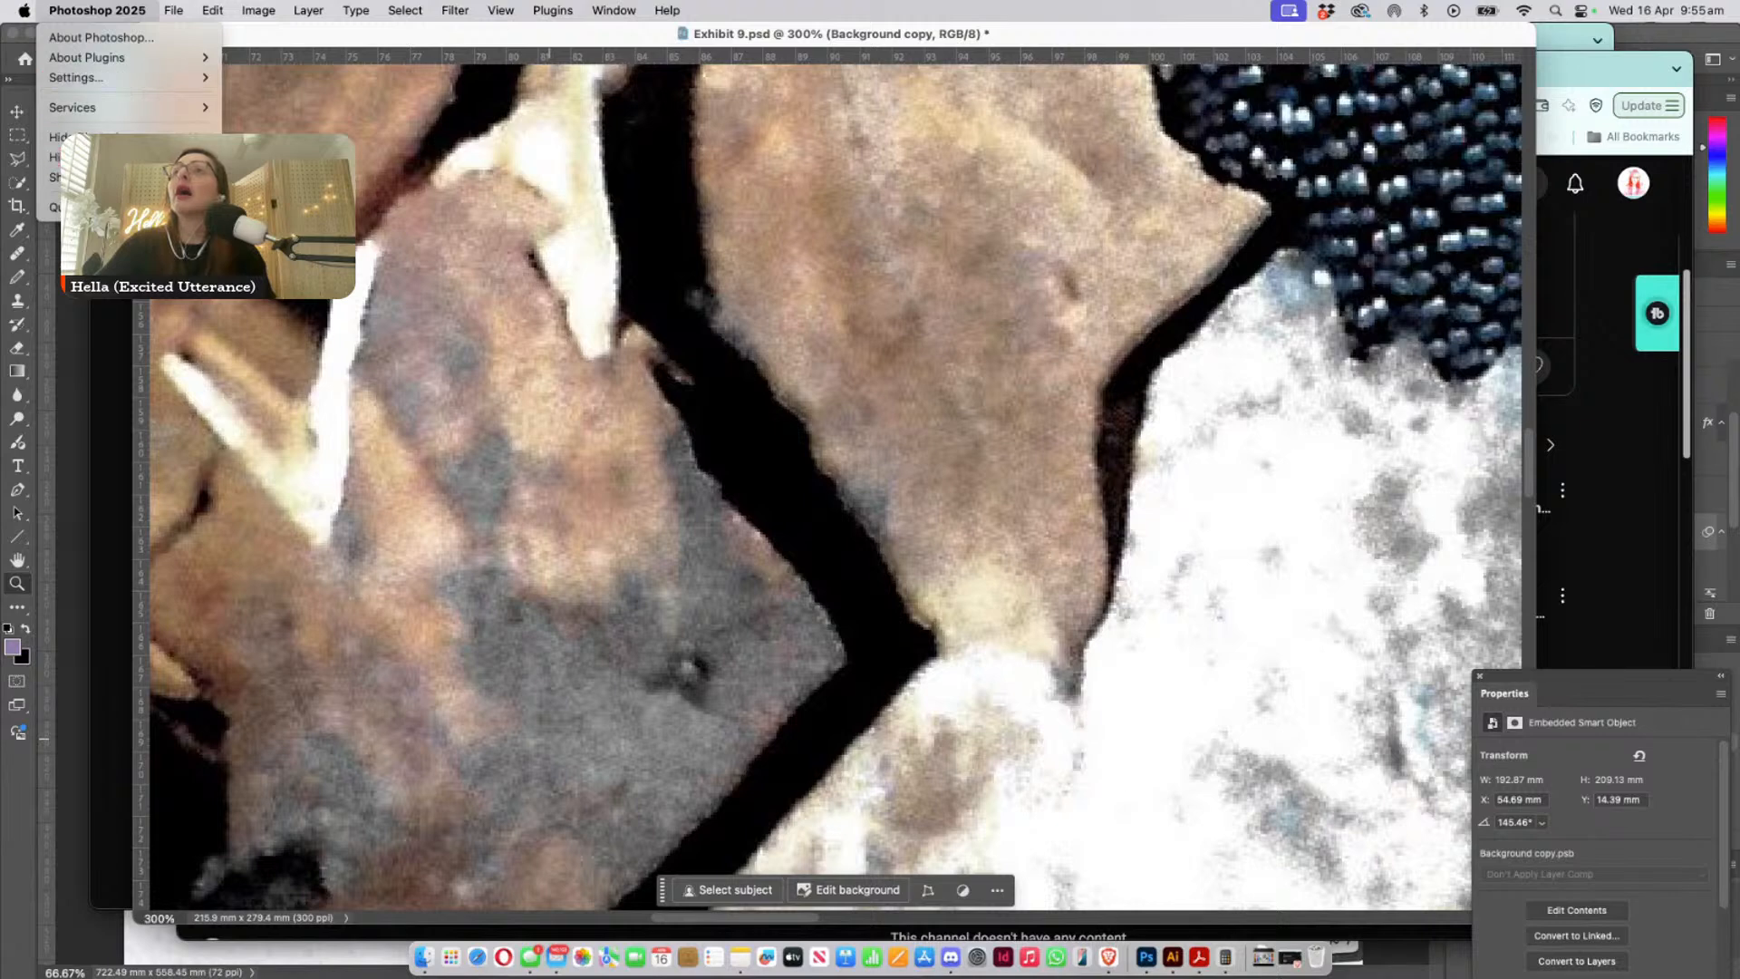
left_click(121, 10)
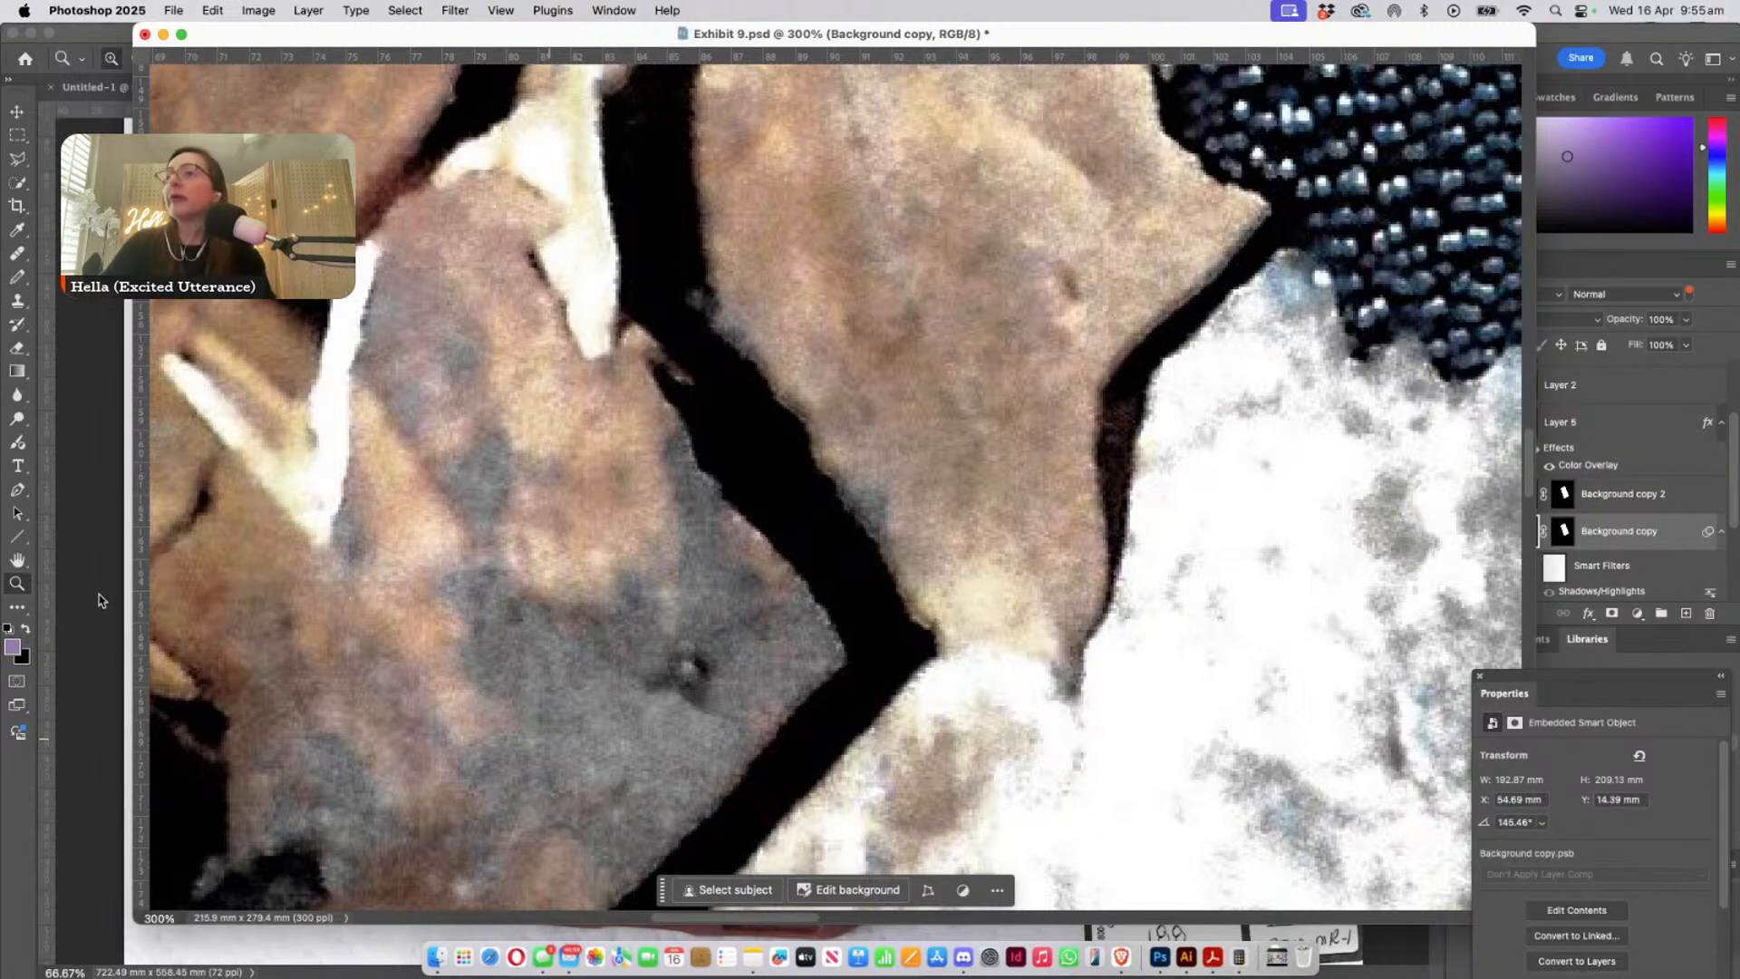
left_click_drag(1582, 676, 1592, 820)
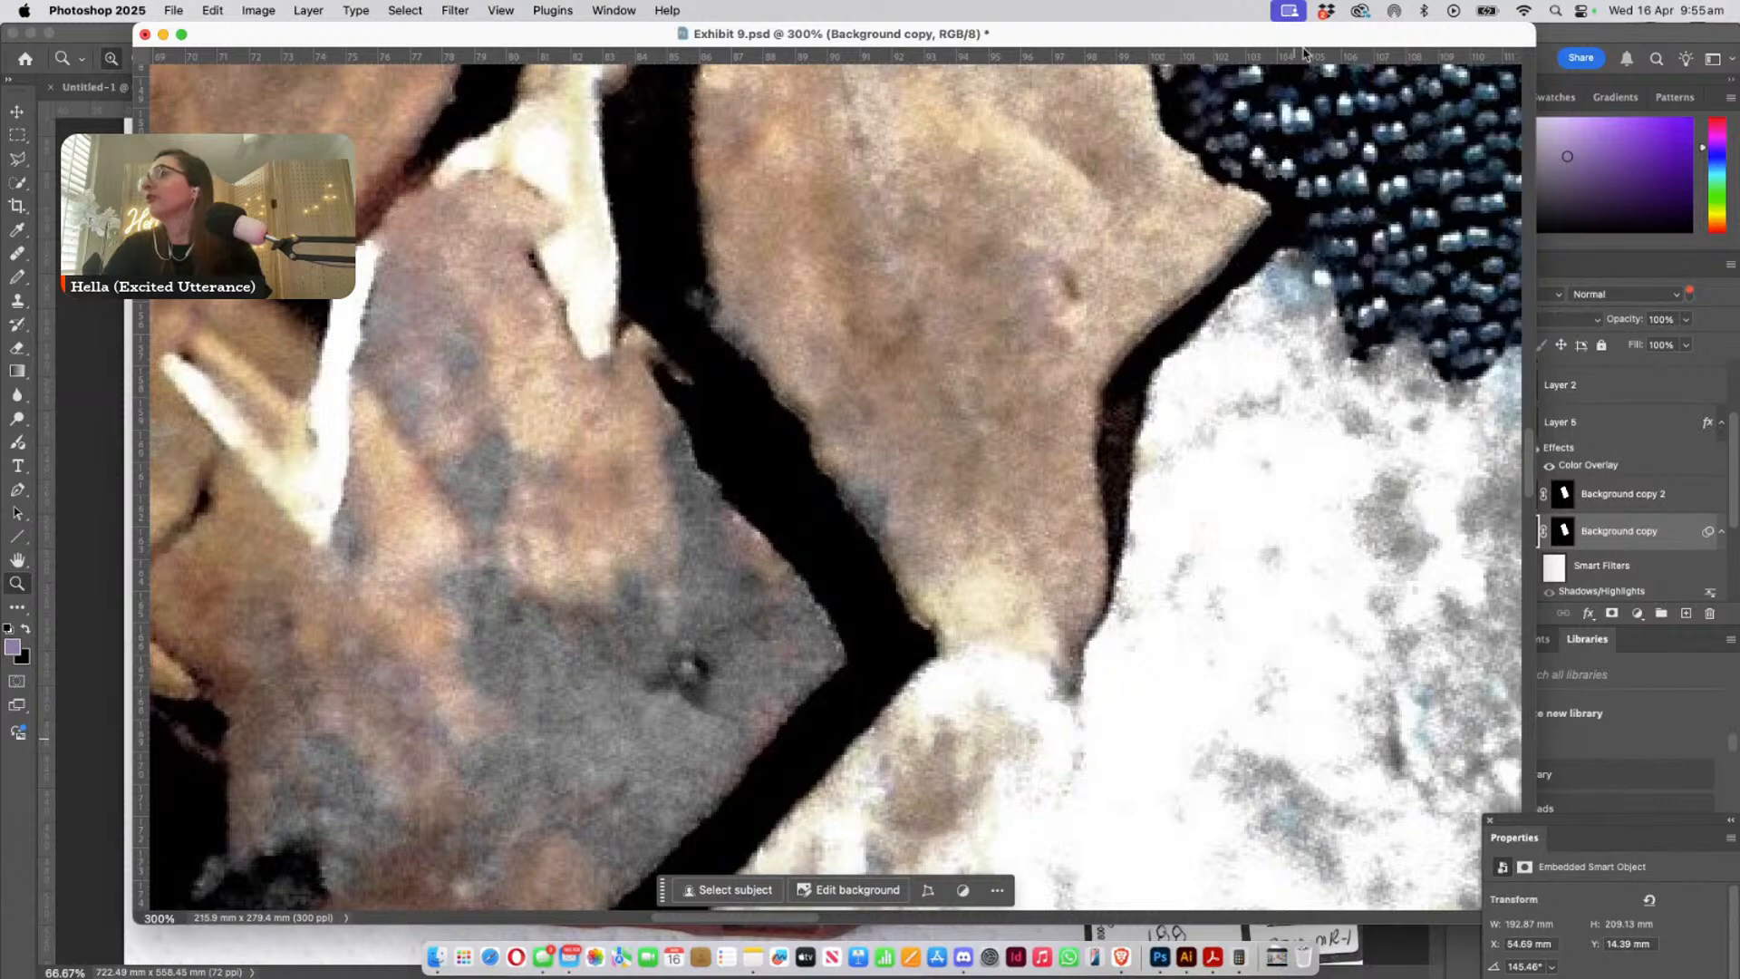
left_click_drag(1316, 38, 1219, 106)
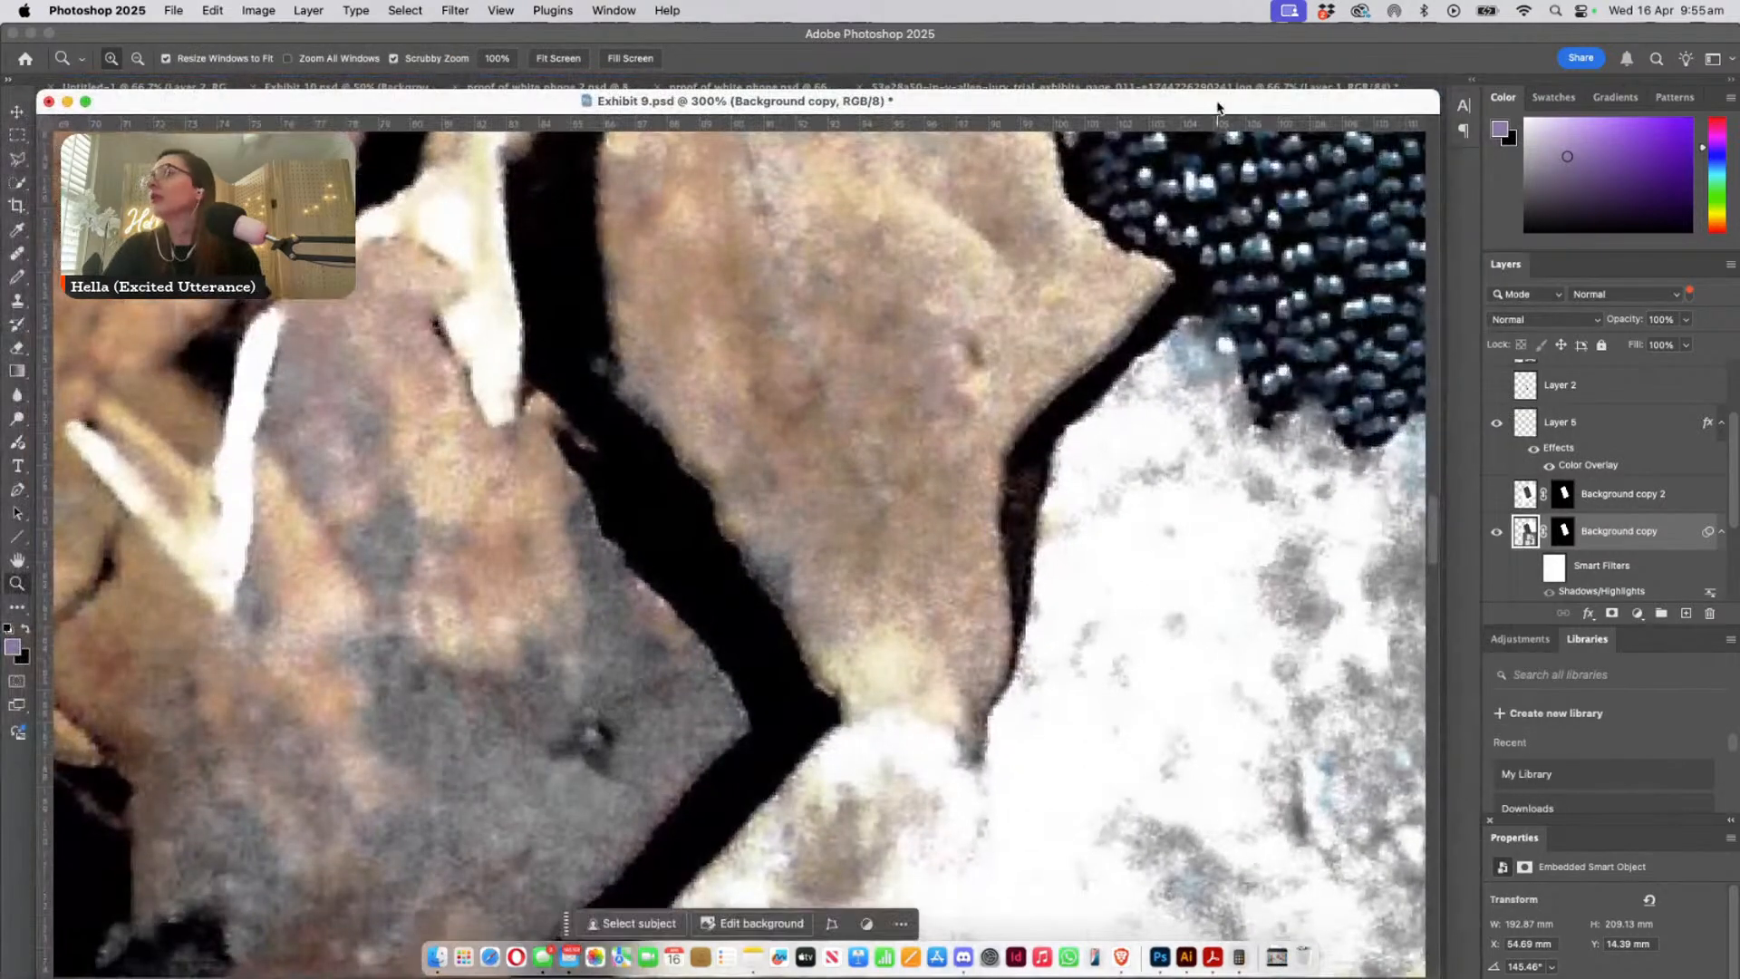
- Hide the Background copy overlay, show Layer 1 copy 2 instead and view the leaf-covered phone at 66.7%
scroll(1594, 501, "down", 3)
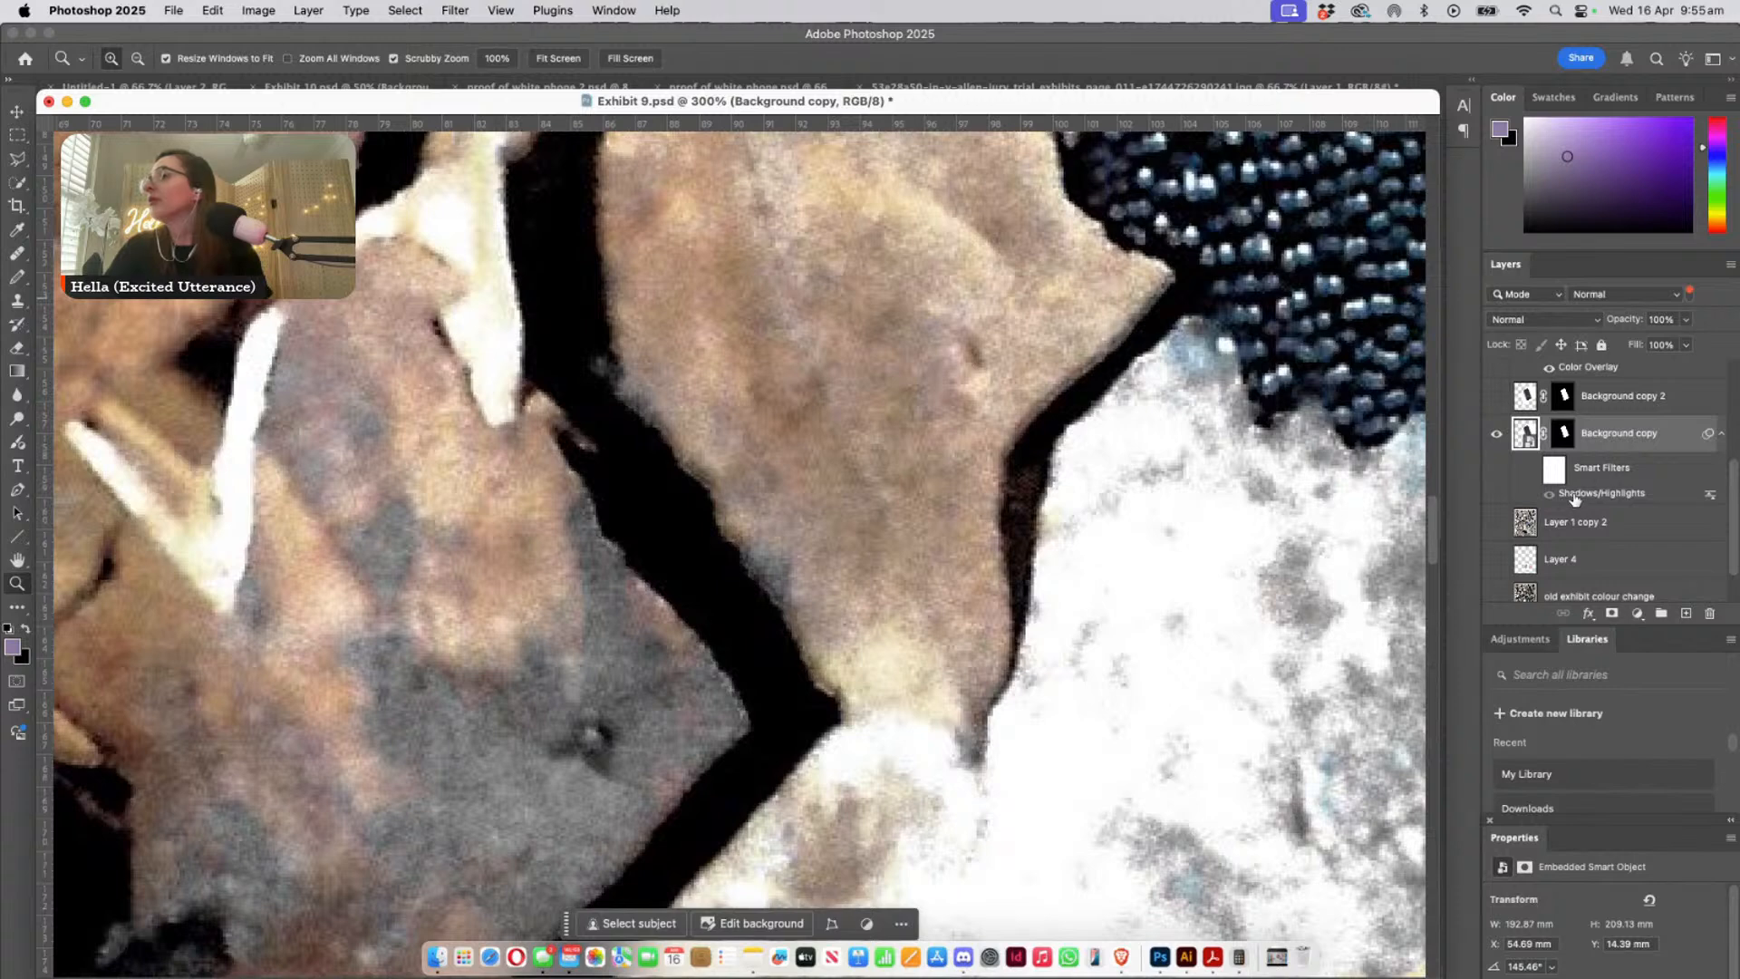
left_click(1496, 434)
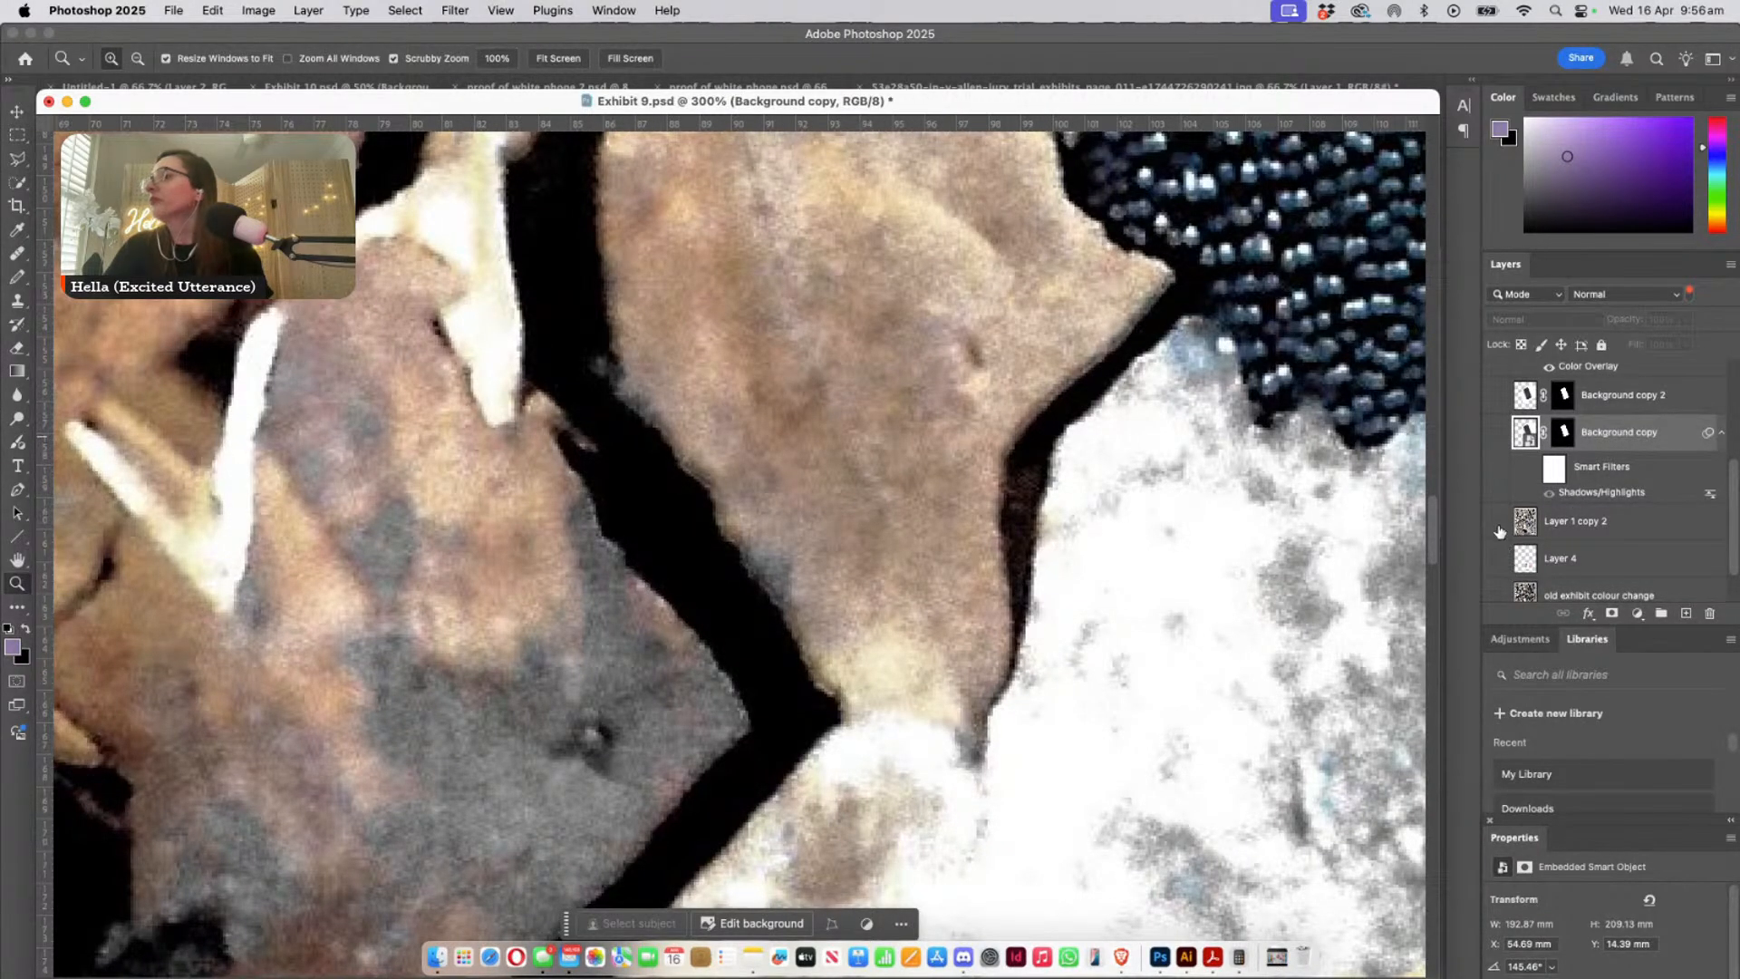
left_click(1498, 527)
left_click_drag(925, 483, 766, 694)
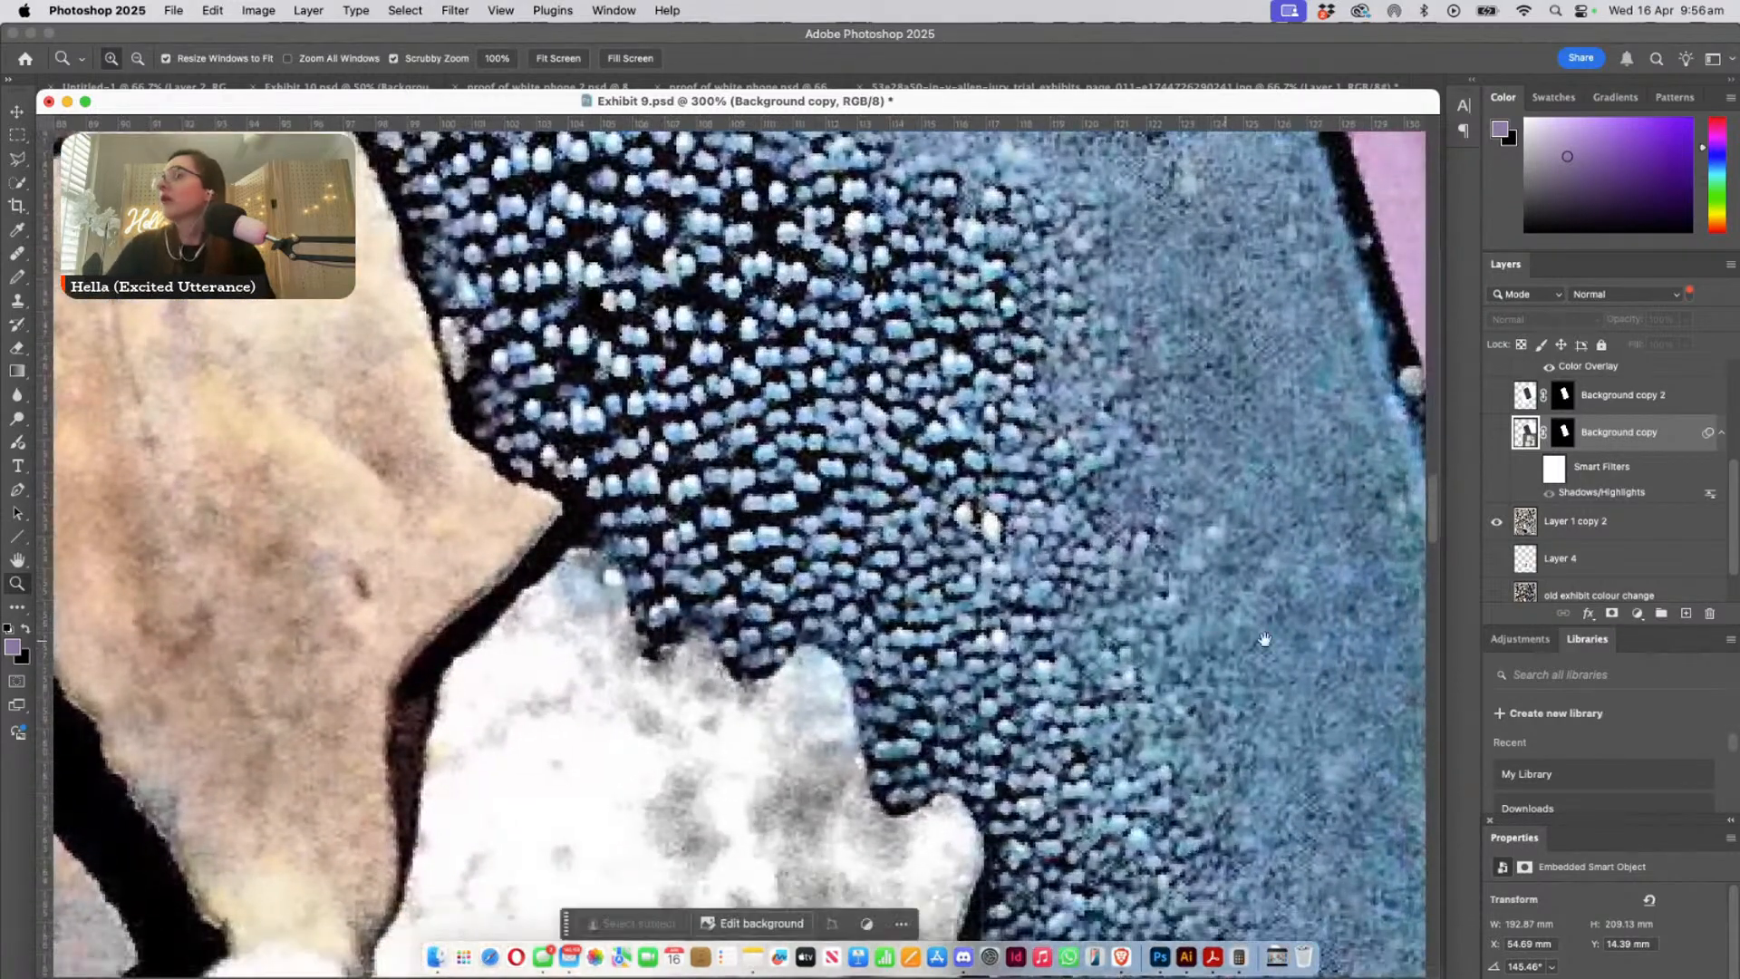
key("super+1")
key("super+minus")
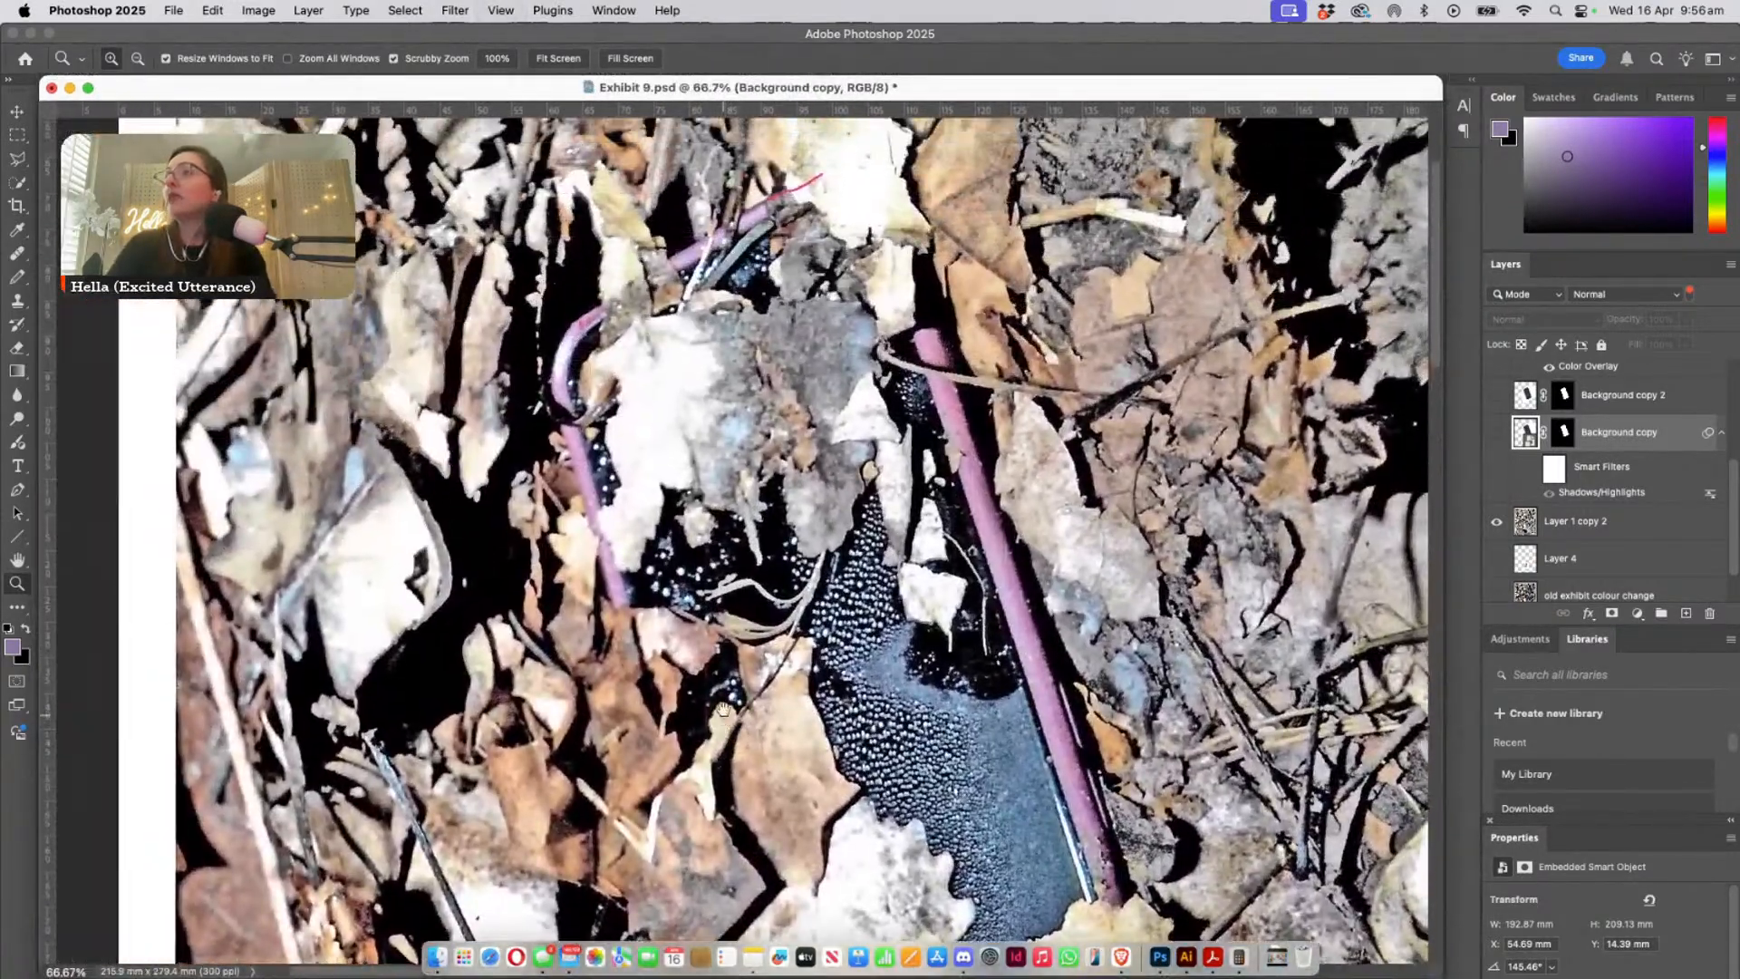
left_click_drag(723, 710, 644, 560)
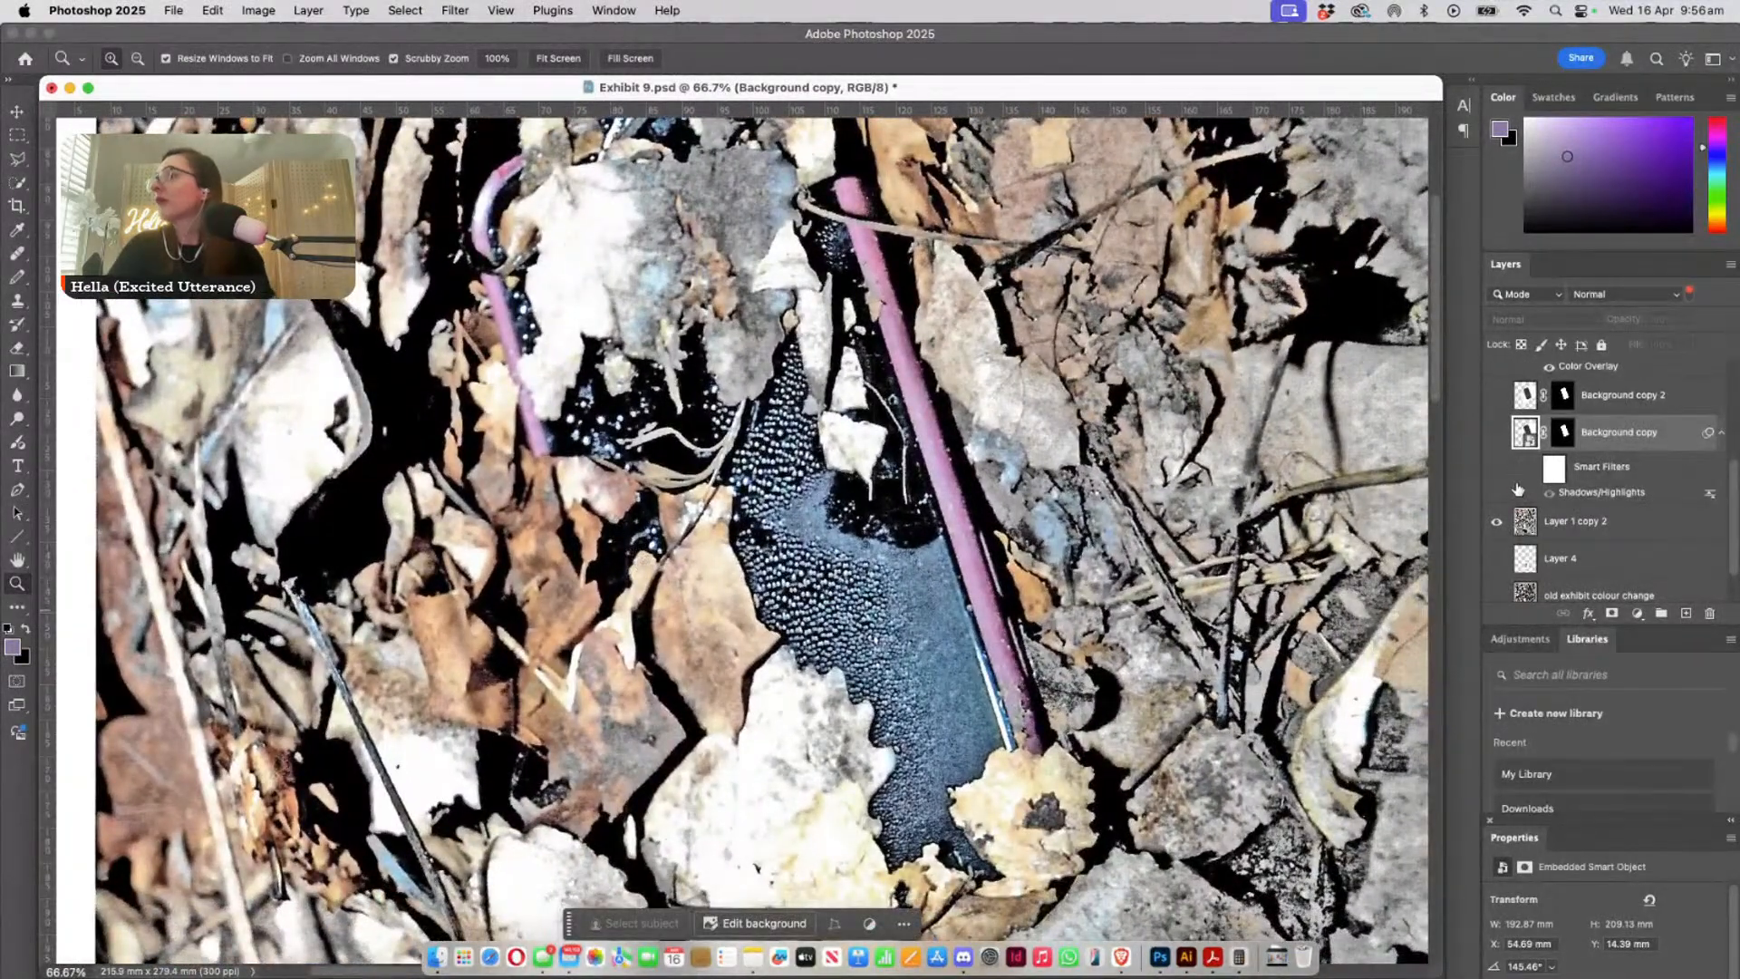
- Compare Layer 1 copy 2 with the old exhibit colour change layer by repeatedly hiding and showing it, leaving it visible
left_click(1580, 530)
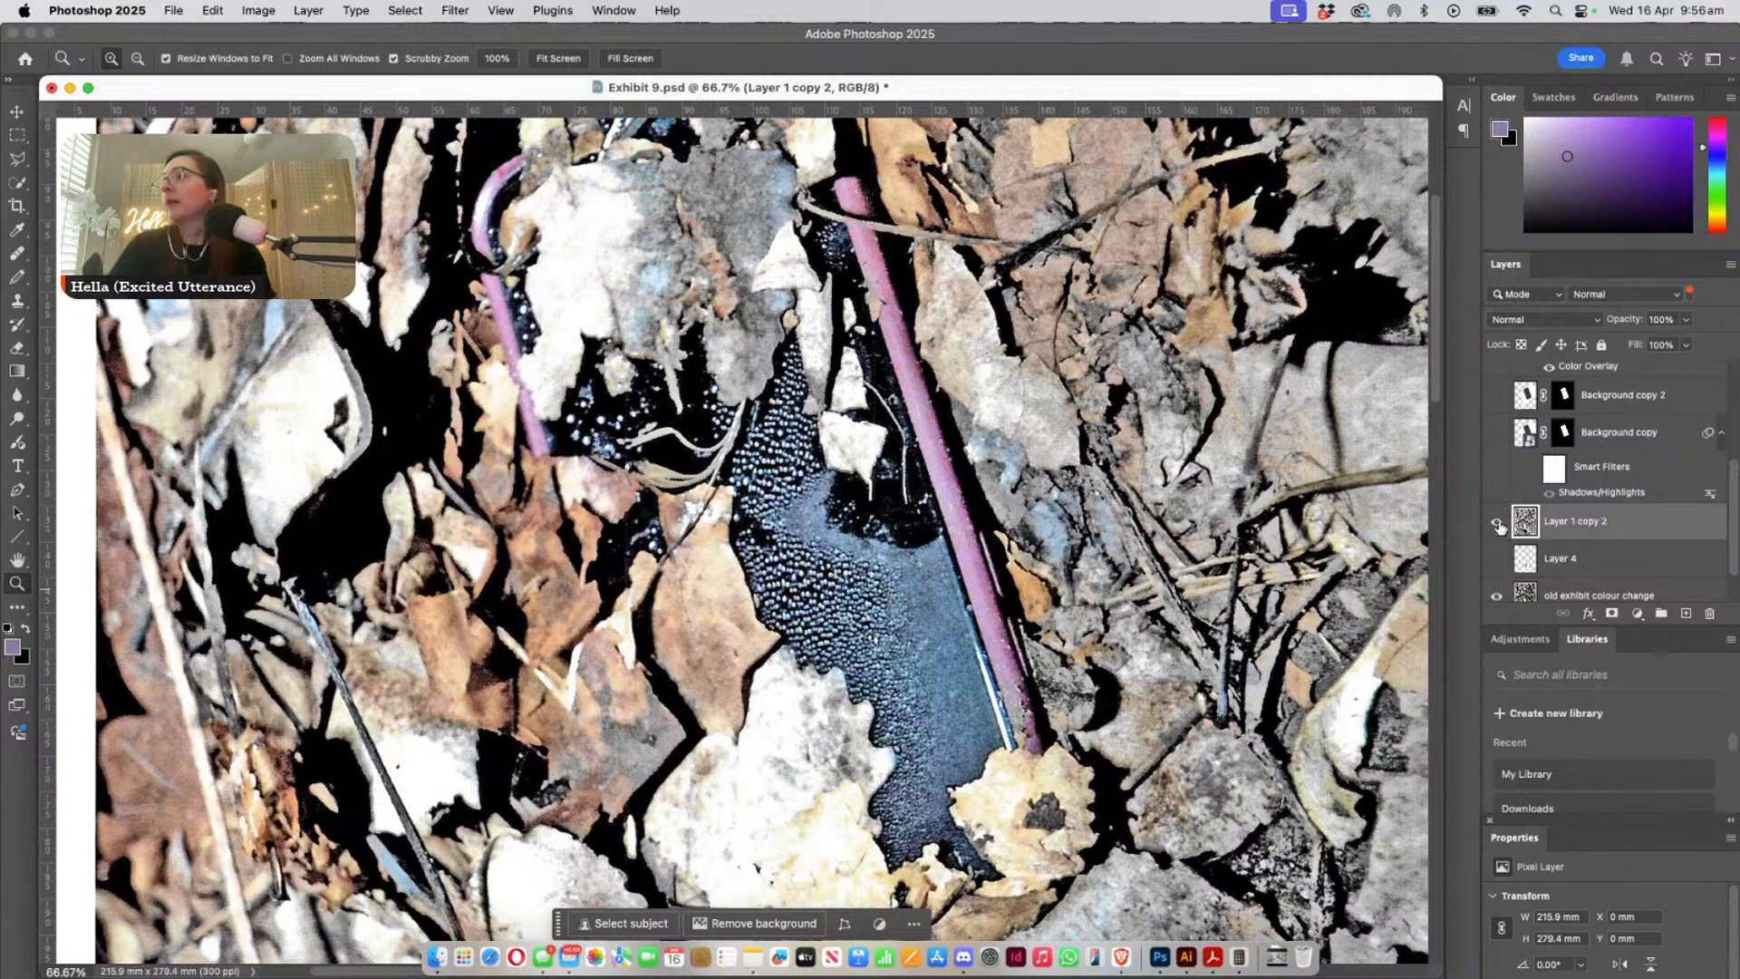
left_click(1497, 524)
left_click(1497, 524)
left_click(1498, 524)
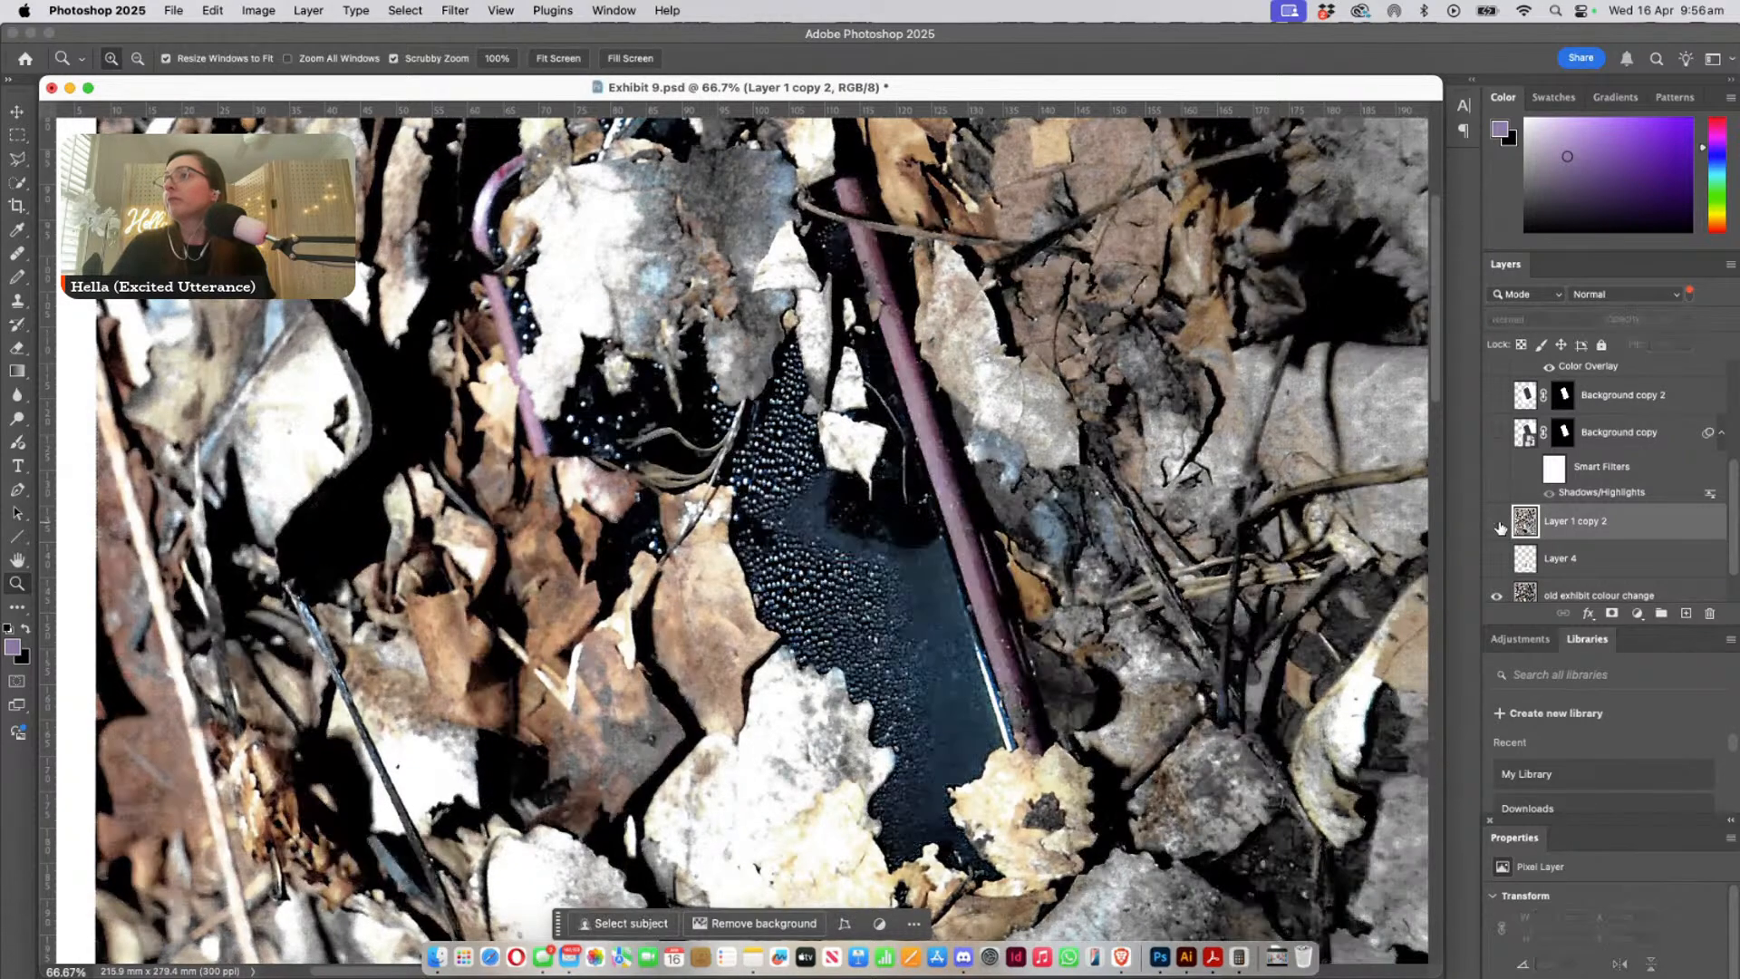
left_click(1497, 524)
left_click(1497, 524)
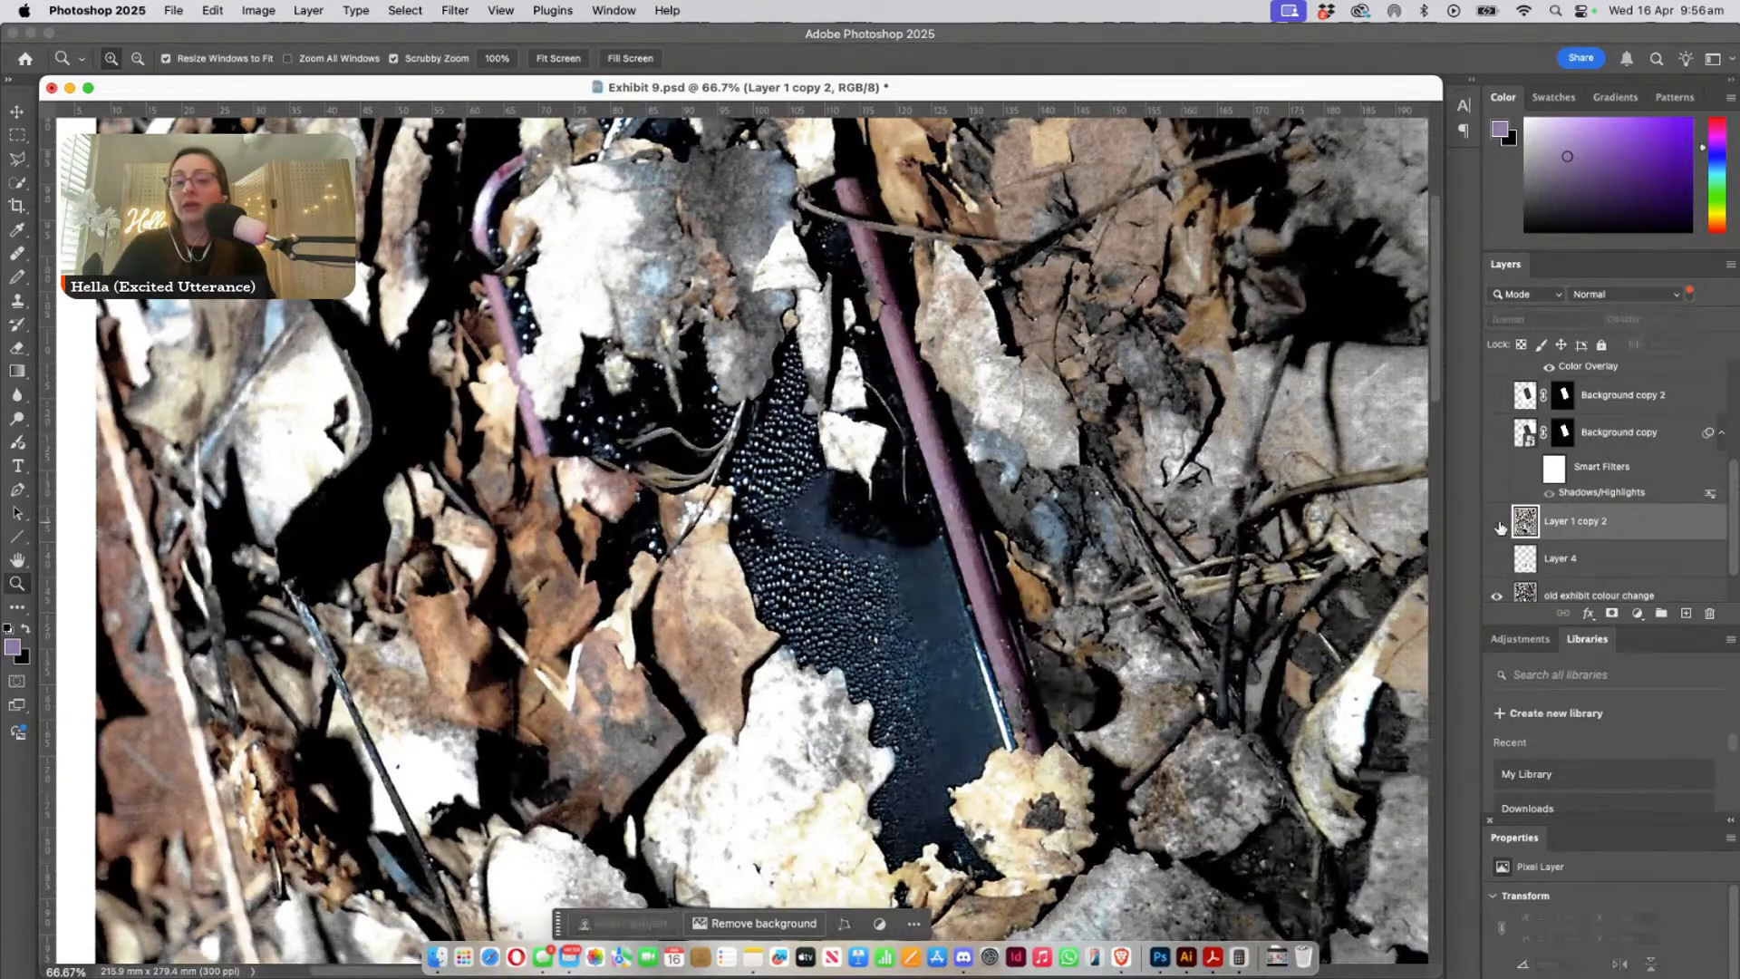
left_click(1497, 524)
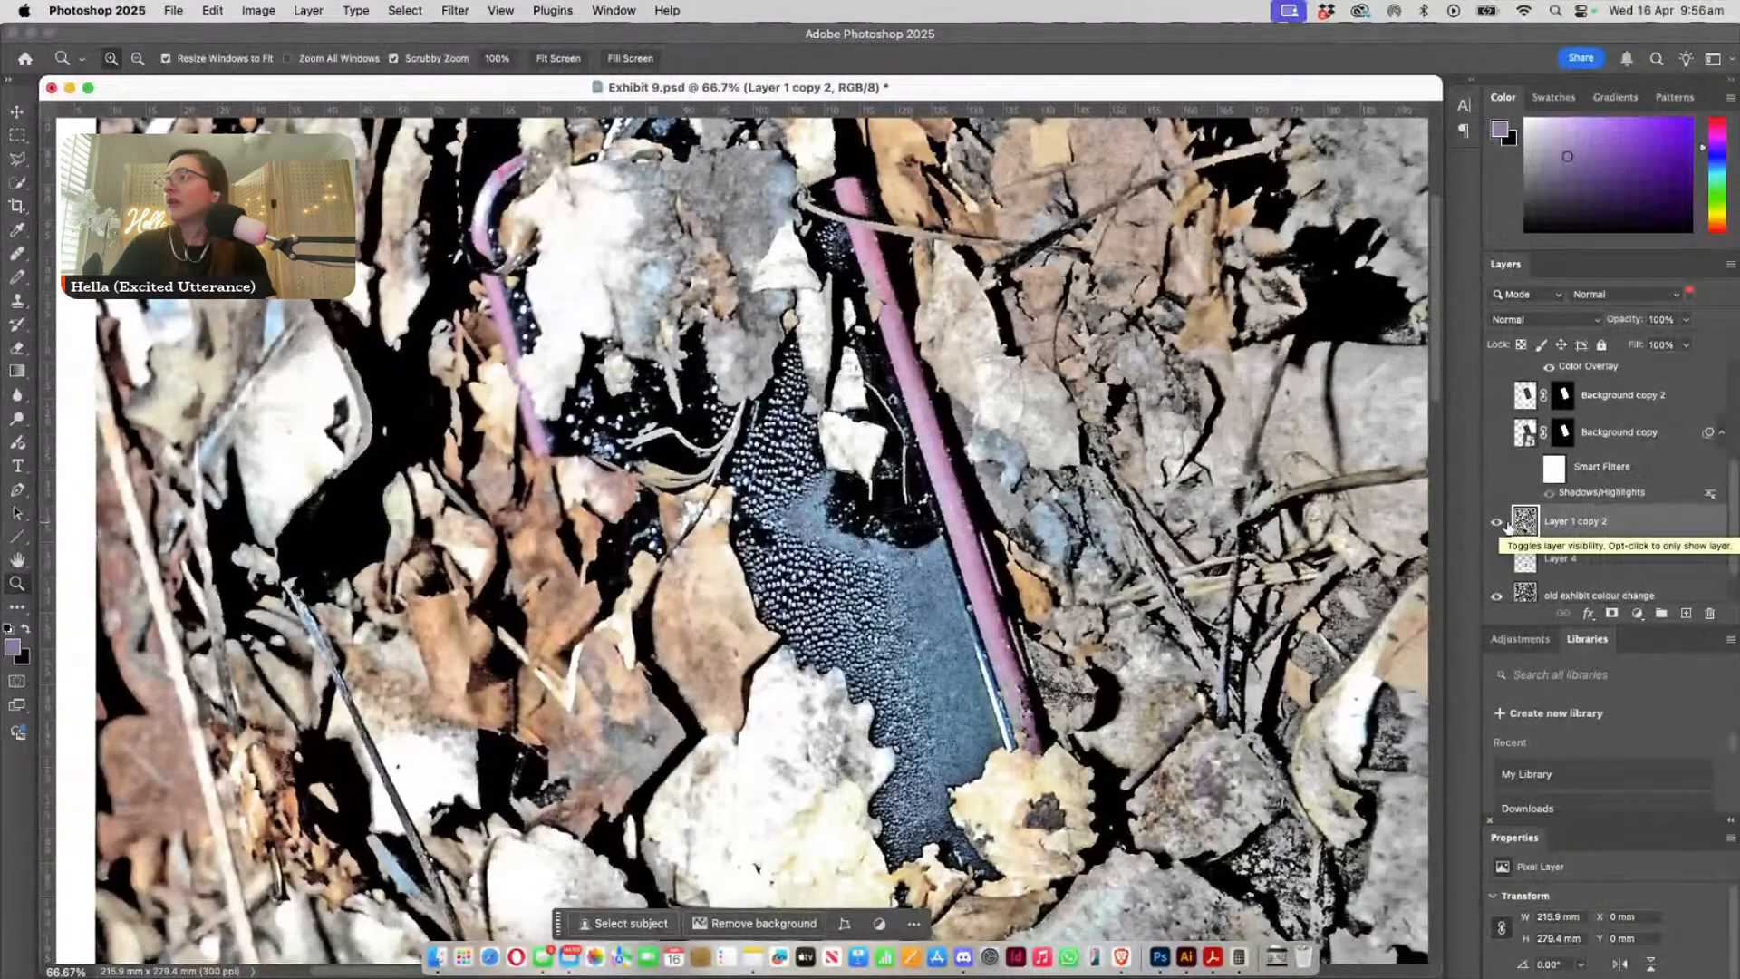
left_click(1498, 523)
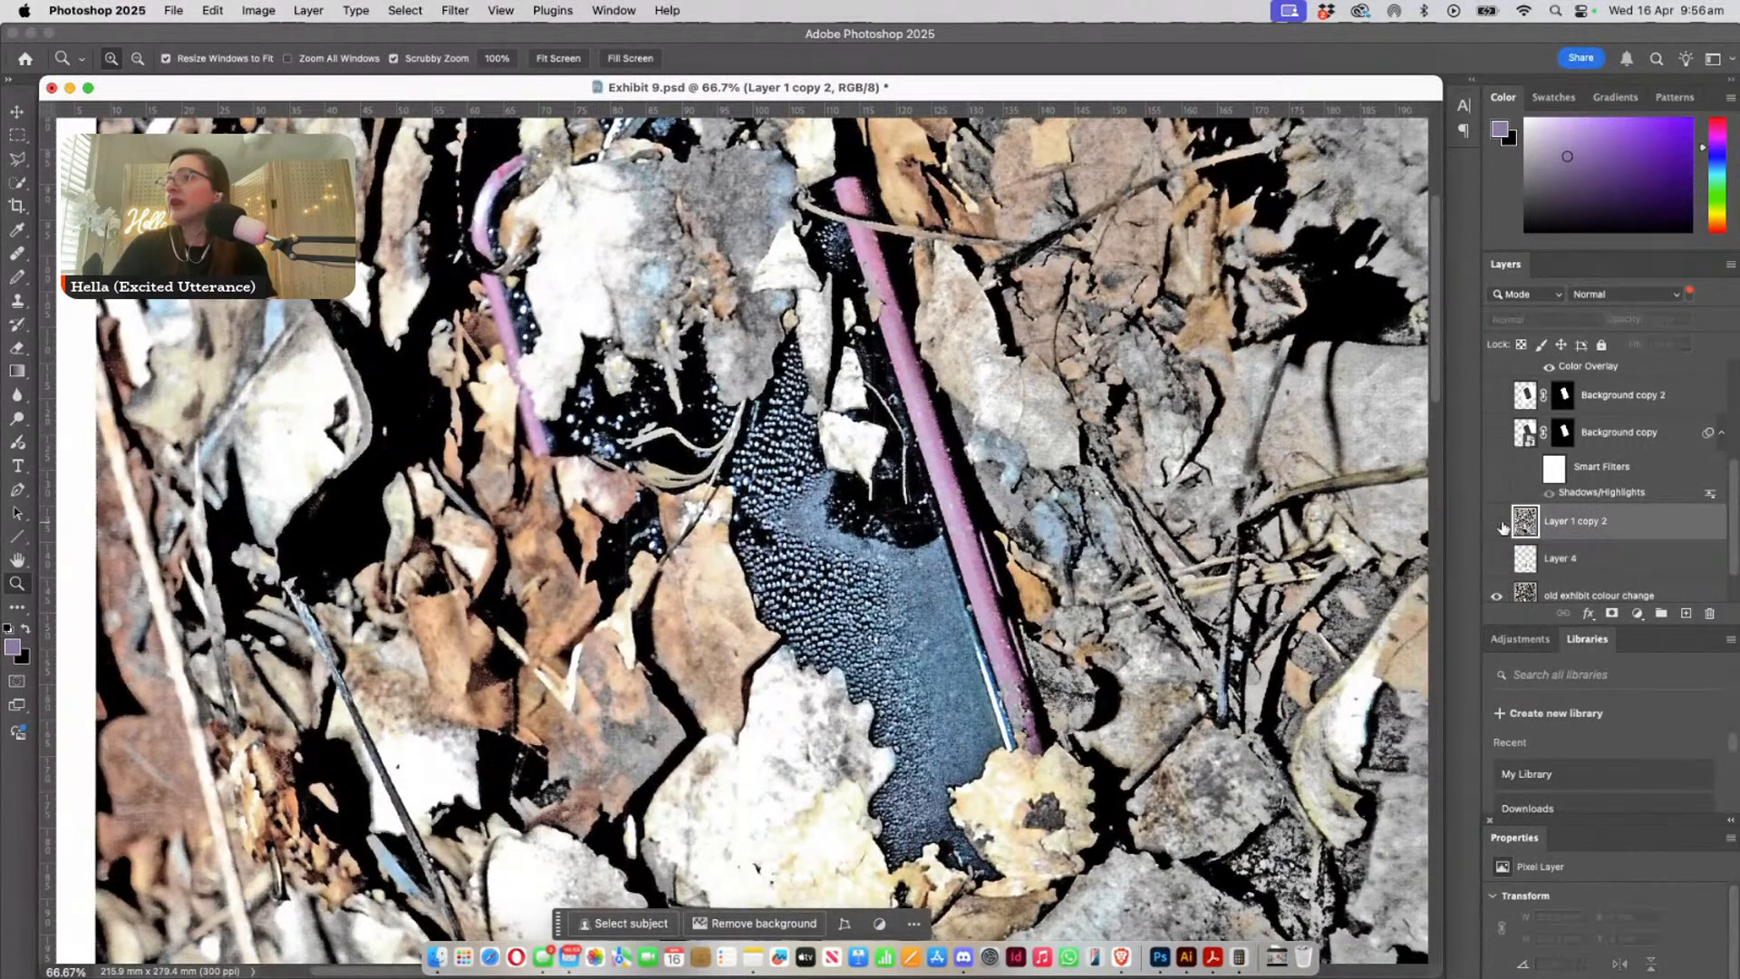
left_click(1500, 523)
left_click(1500, 523)
left_click(1500, 523)
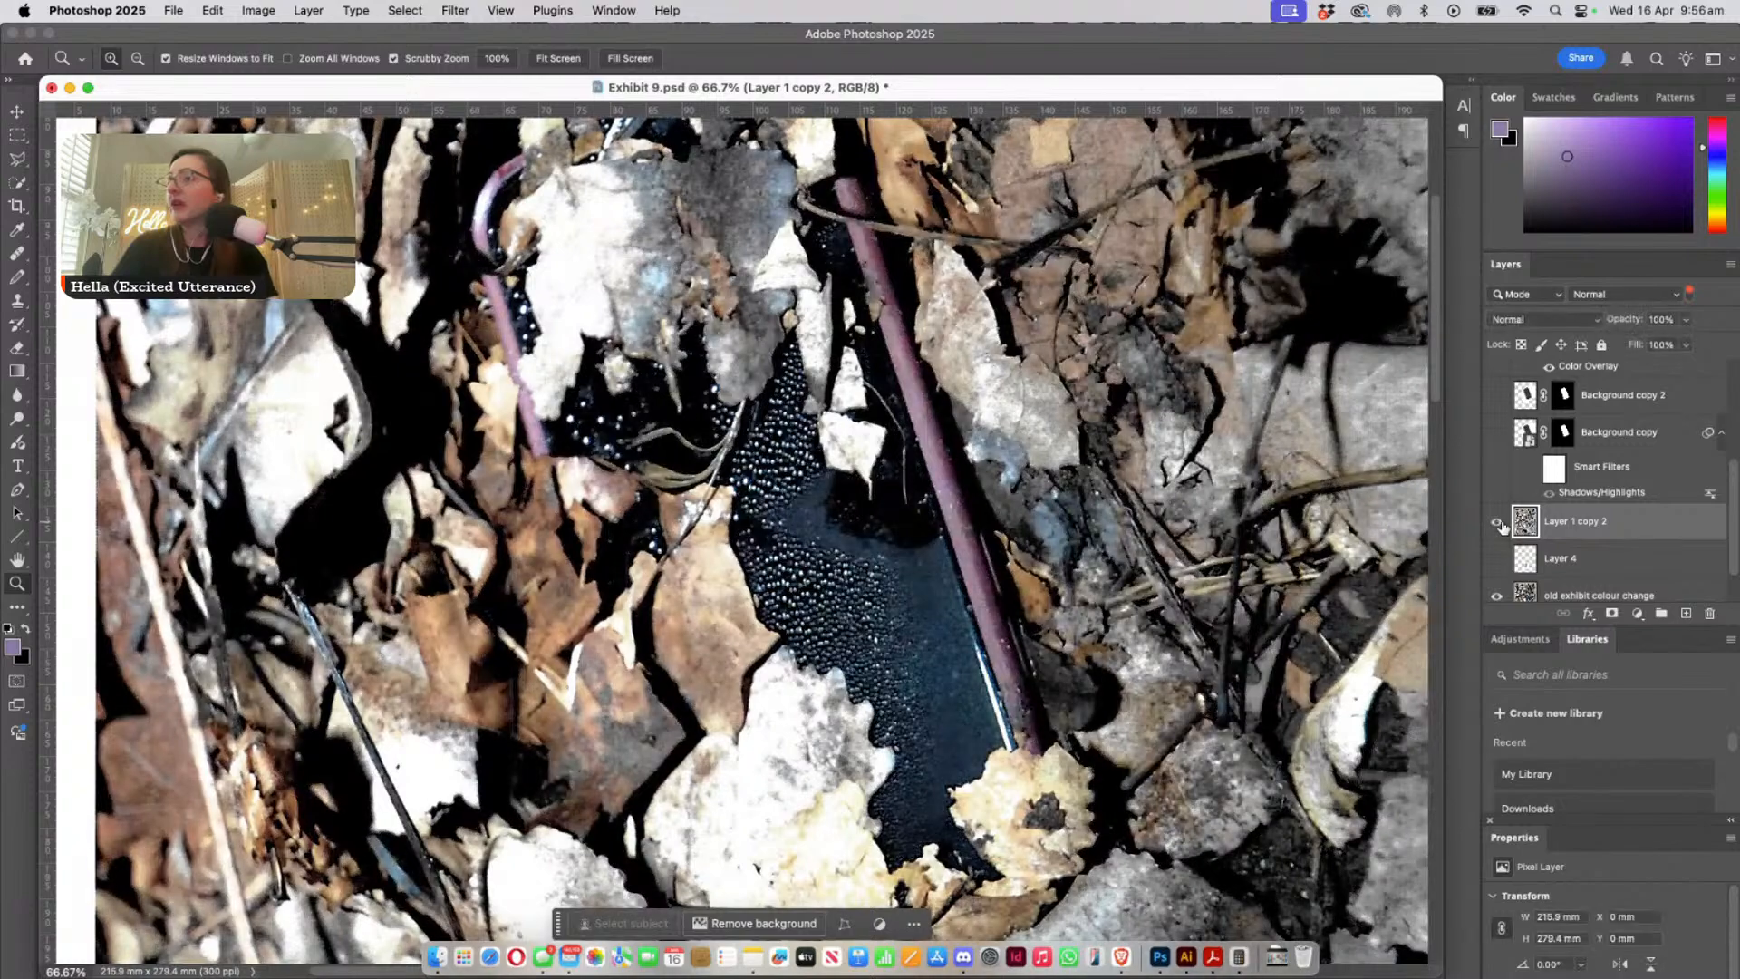
left_click(1500, 524)
left_click(1499, 523)
left_click(1500, 524)
left_click(1500, 524)
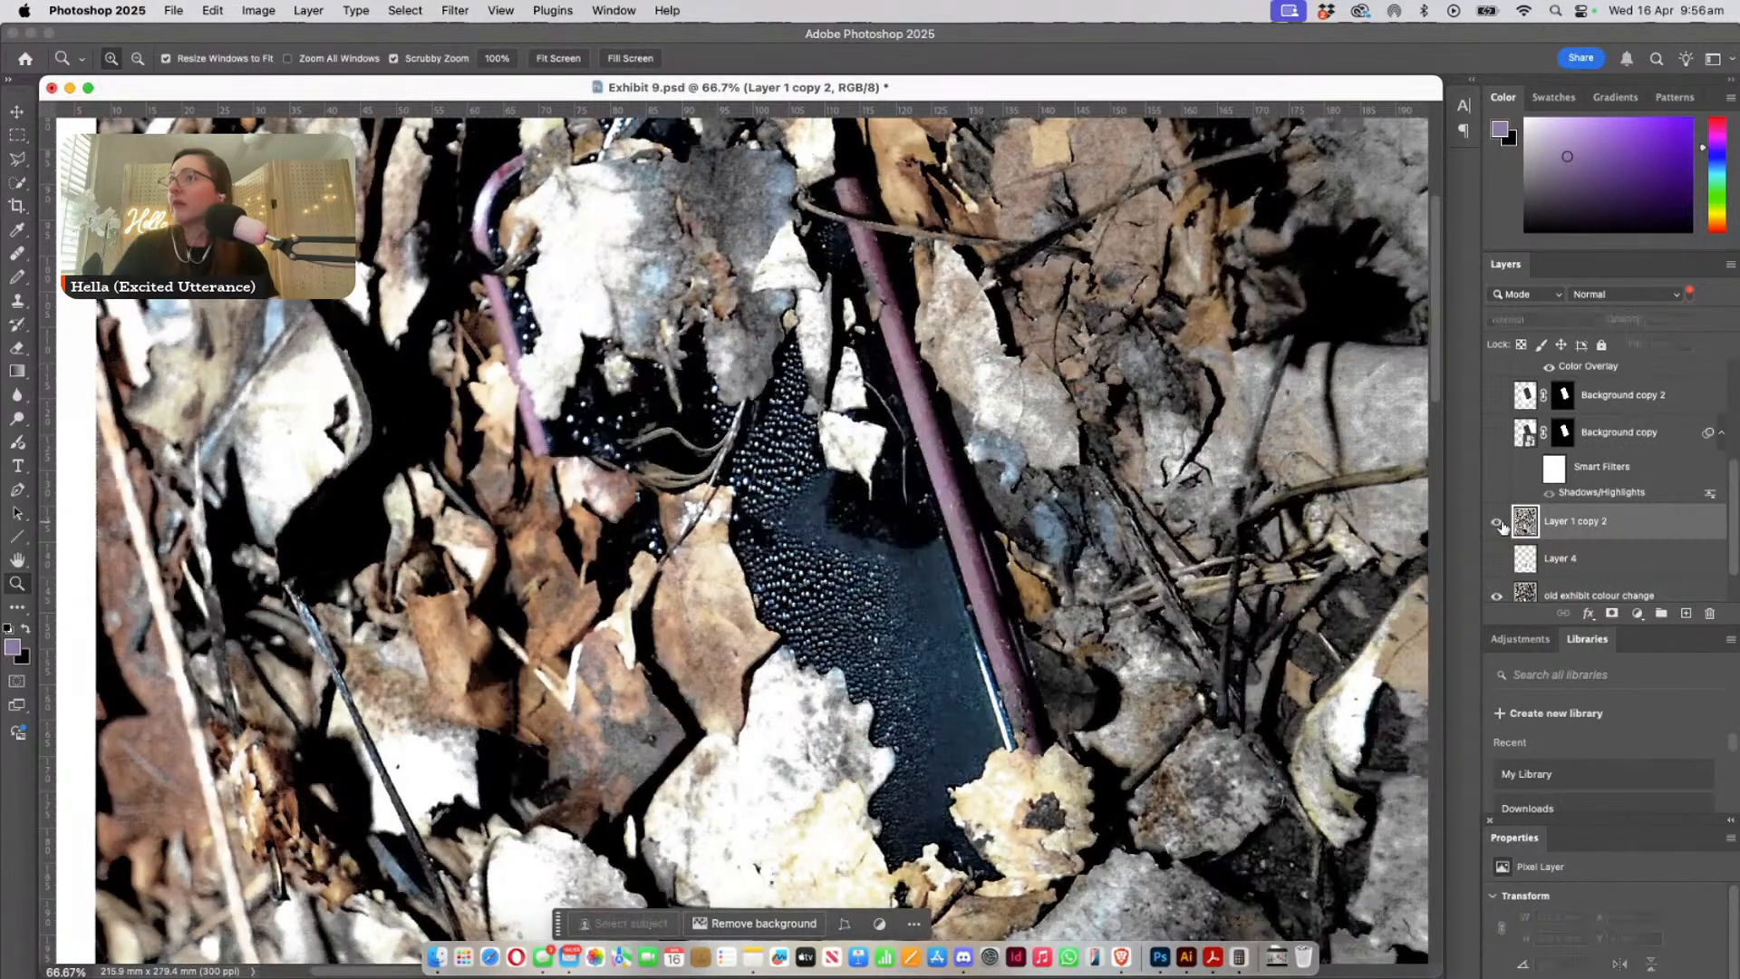
left_click(1500, 524)
- Magnify the leaves and dark gaps beside the phone's purple case edge to about 343%
left_click_drag(390, 435, 635, 419)
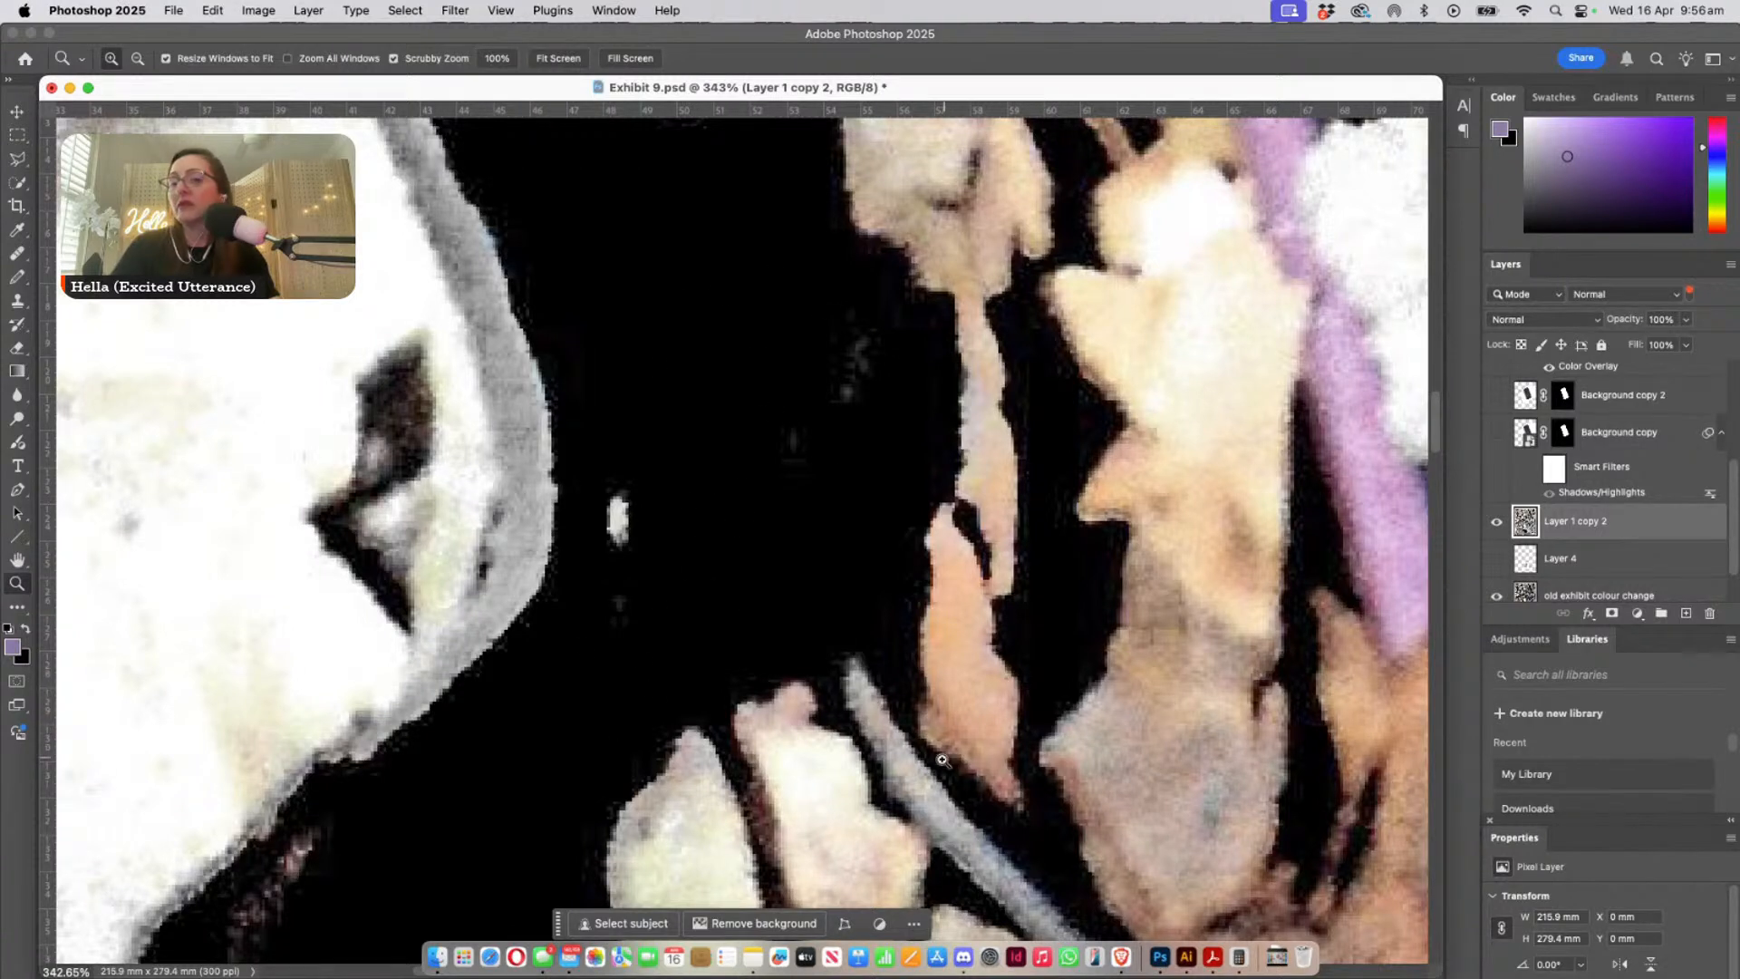
left_click_drag(941, 754, 915, 609)
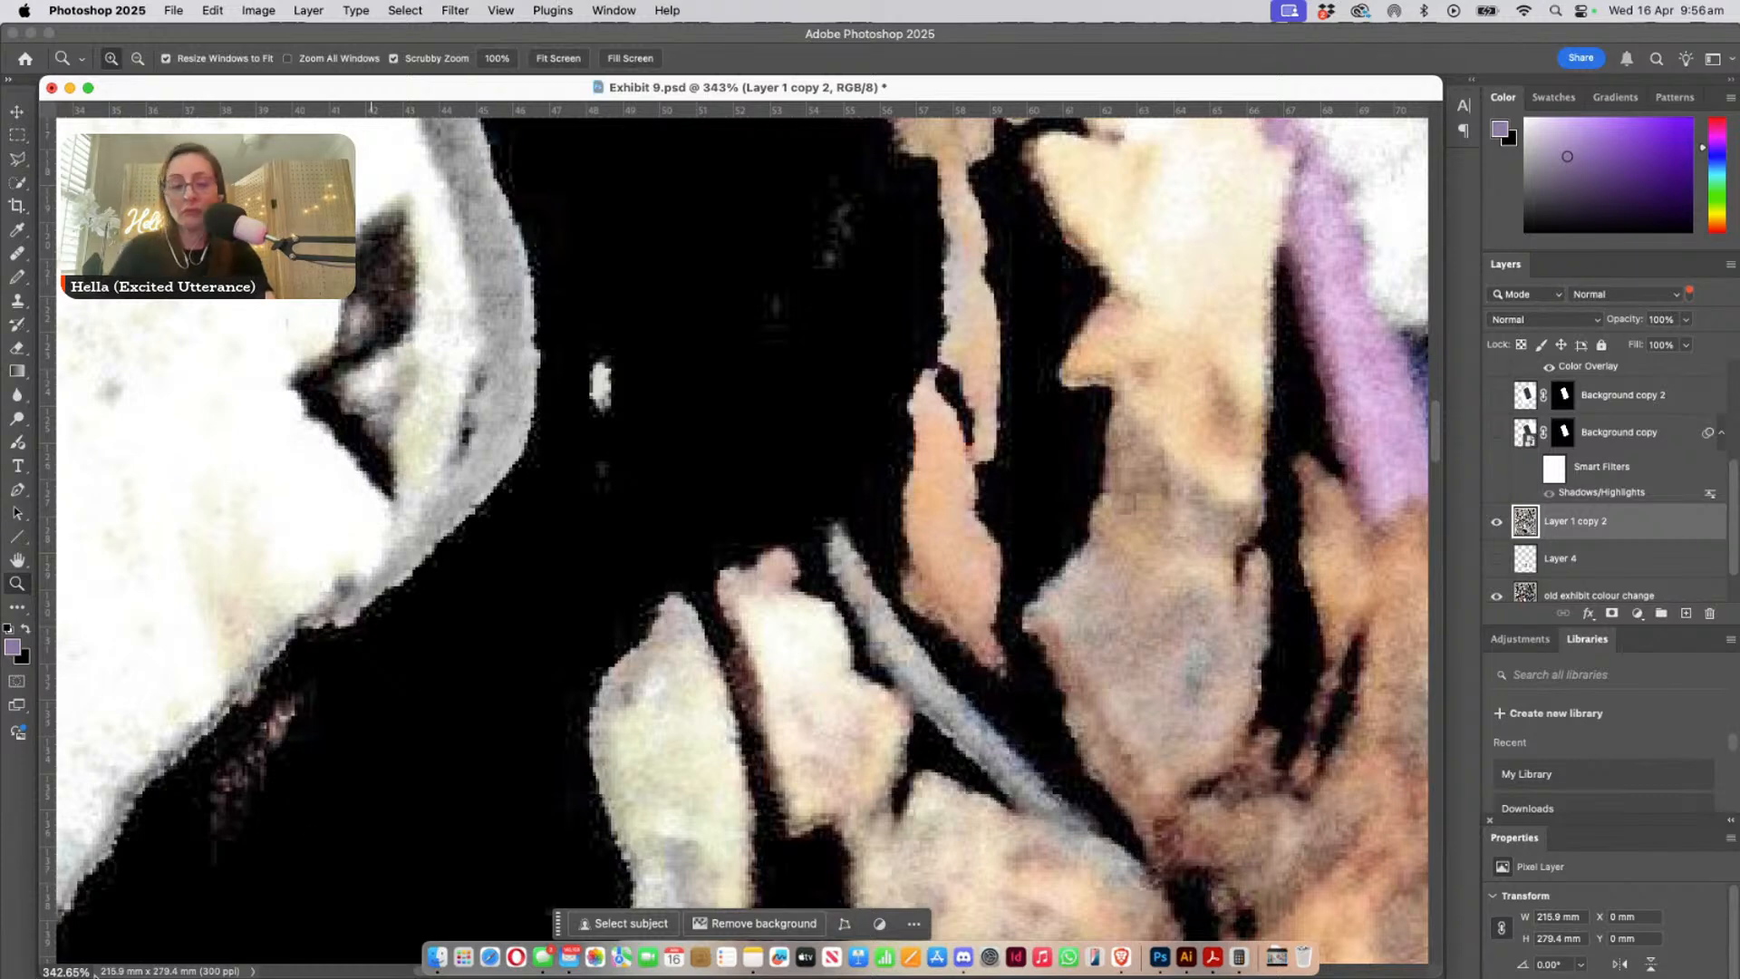
key("super+Tab")
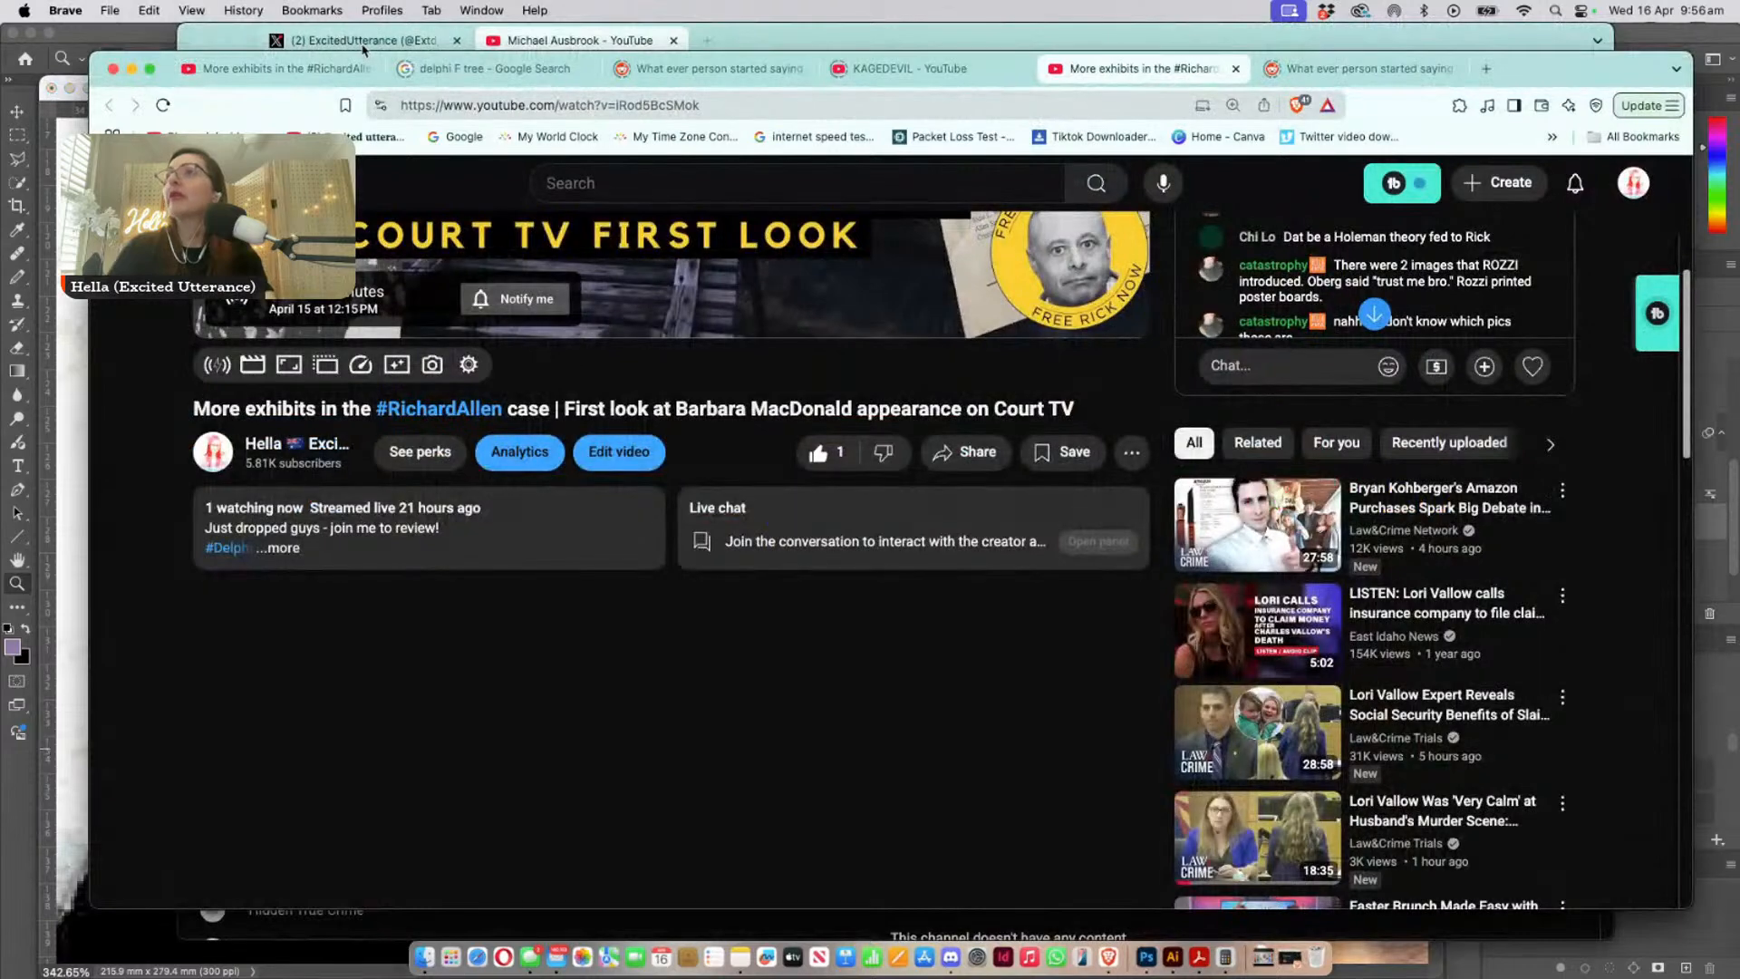
left_click(73, 108)
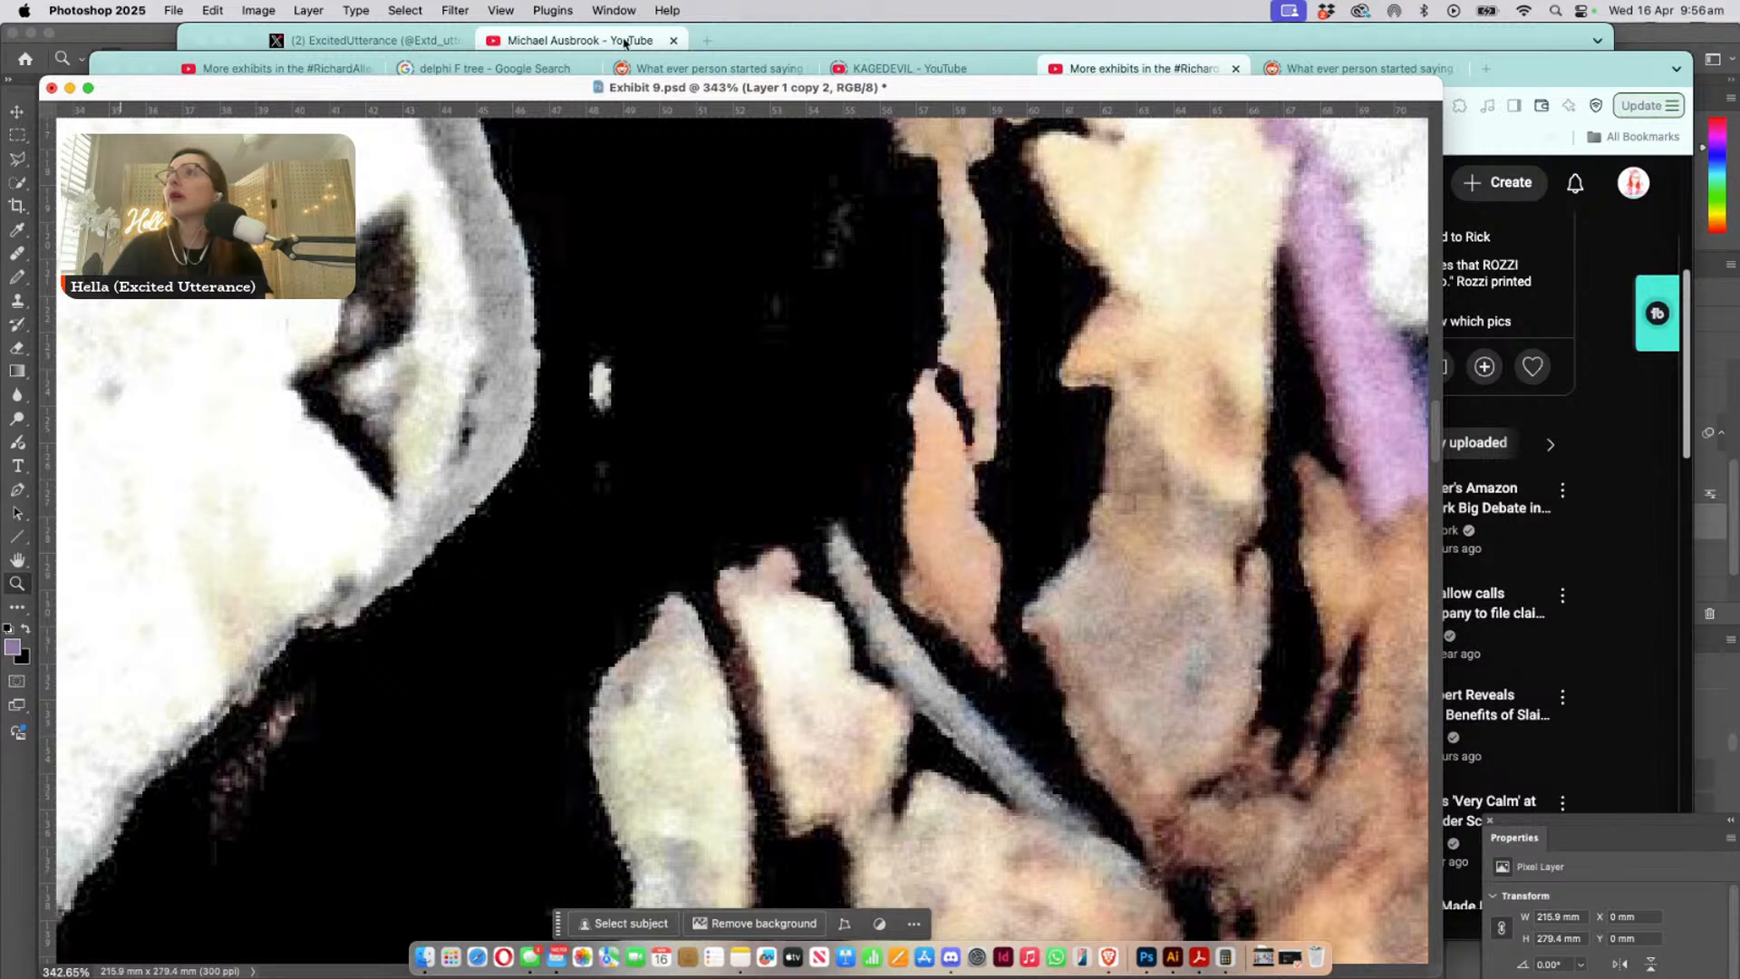
left_click_drag(1576, 74, 3, 977)
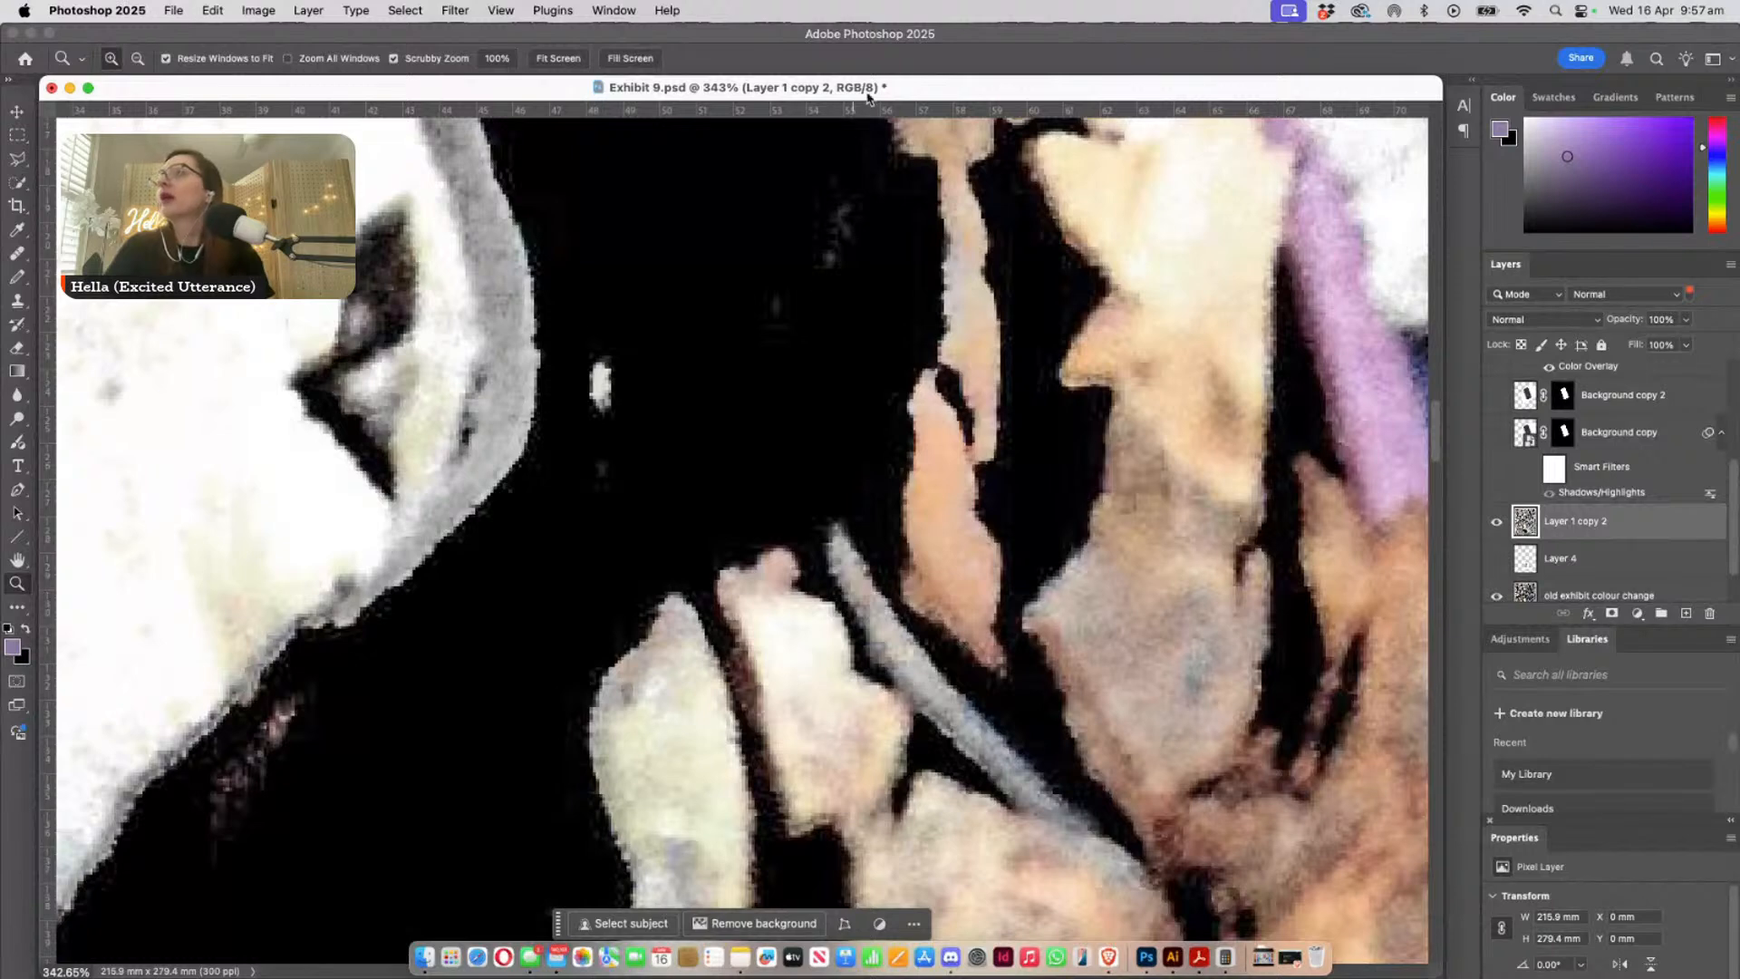
mouse_move(883, 78)
left_mouse_down()
mouse_move(897, 166)
mouse_move(870, 104)
left_mouse_up()
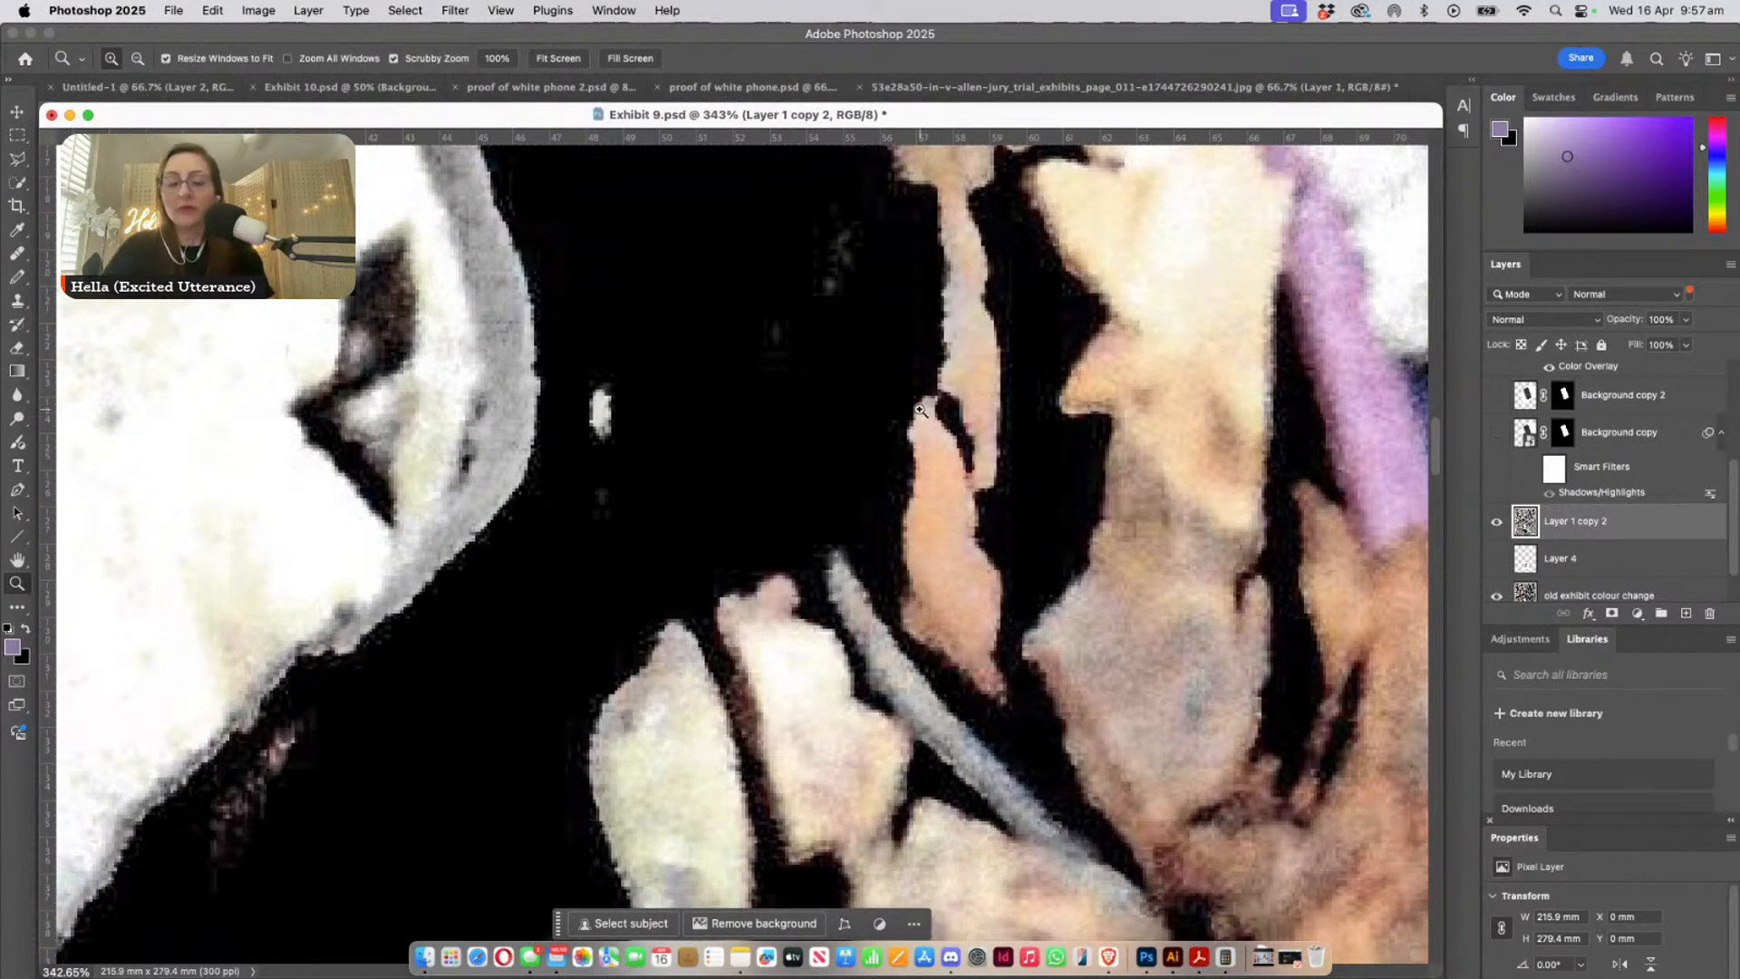
- Examine the droplet-covered screen and purple case edge at 100% and 200%, then view the wider scene at 33.3%
key("super+1")
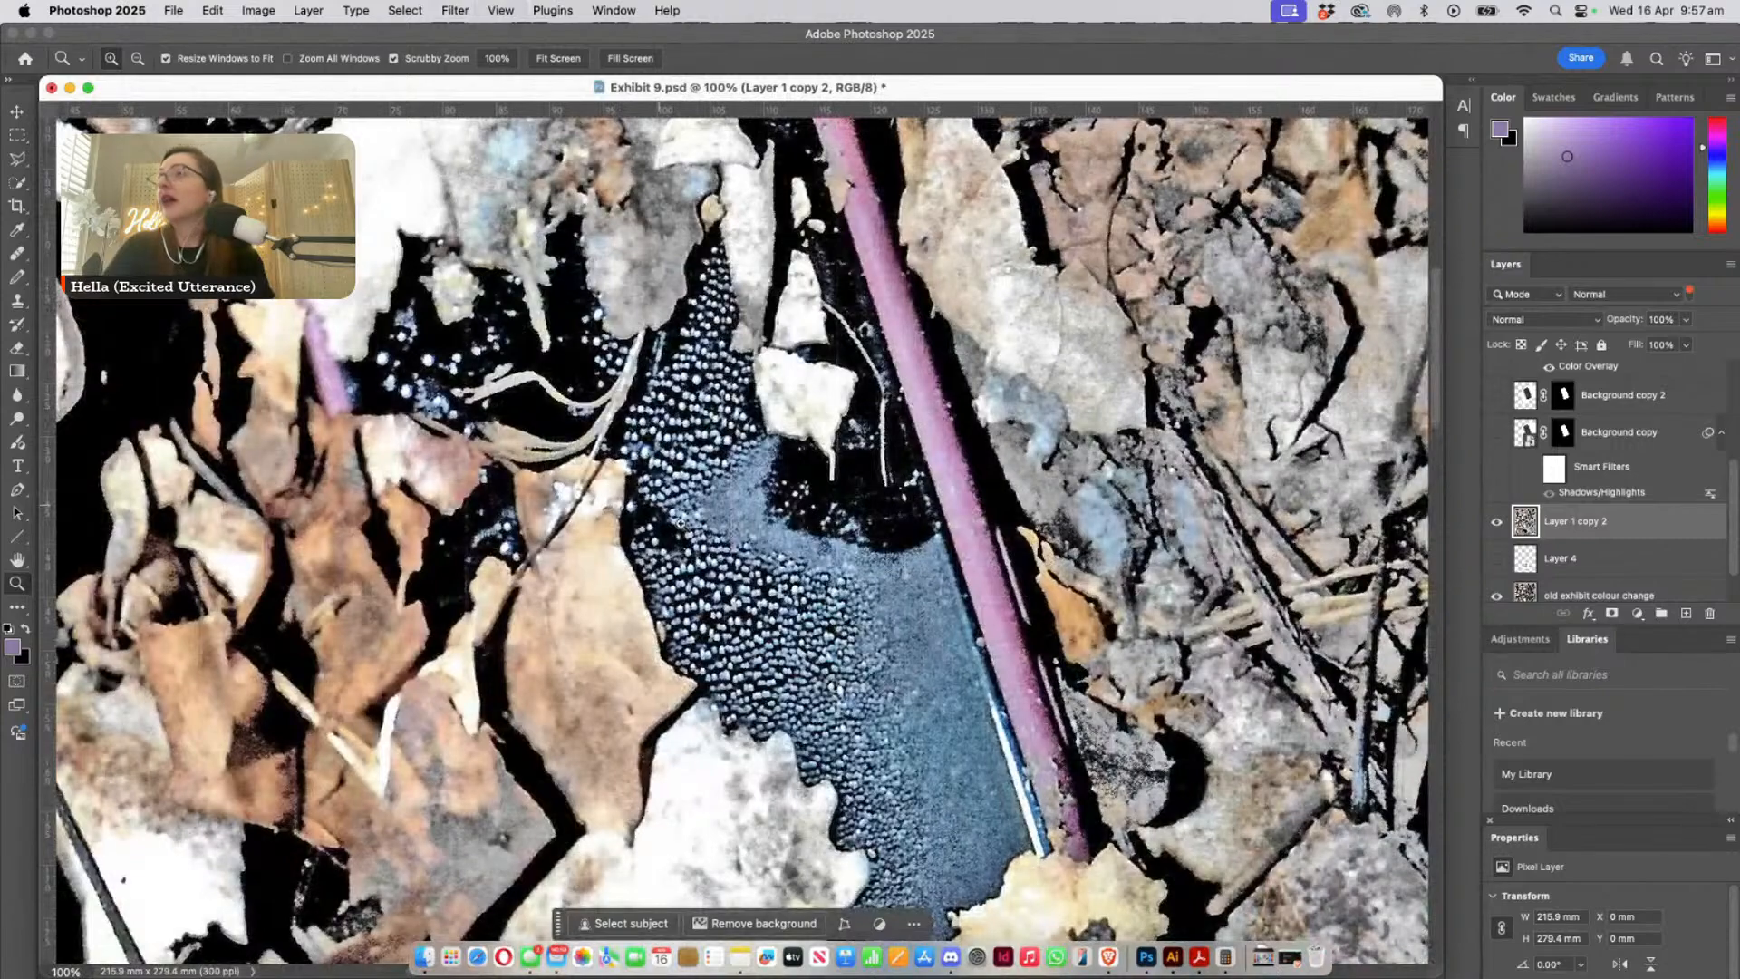
left_click(726, 501)
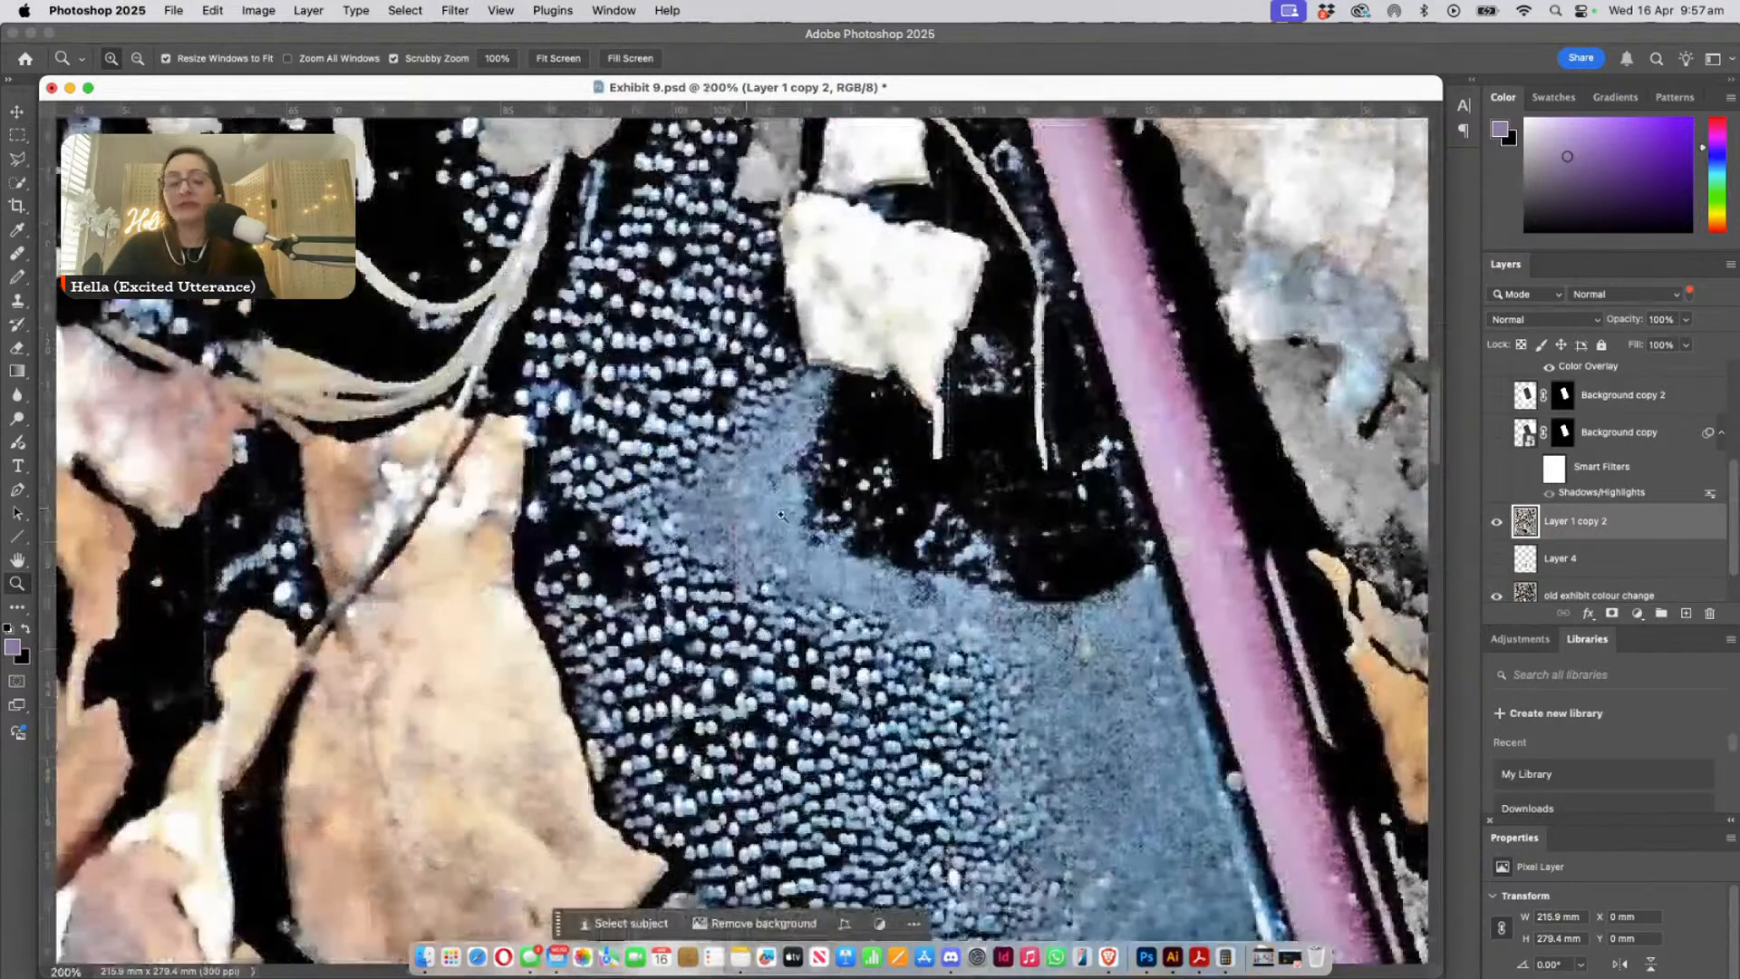
left_click(816, 531, "alt")
left_click(816, 531, "alt")
left_click(816, 532, "alt")
left_click(816, 531, "alt")
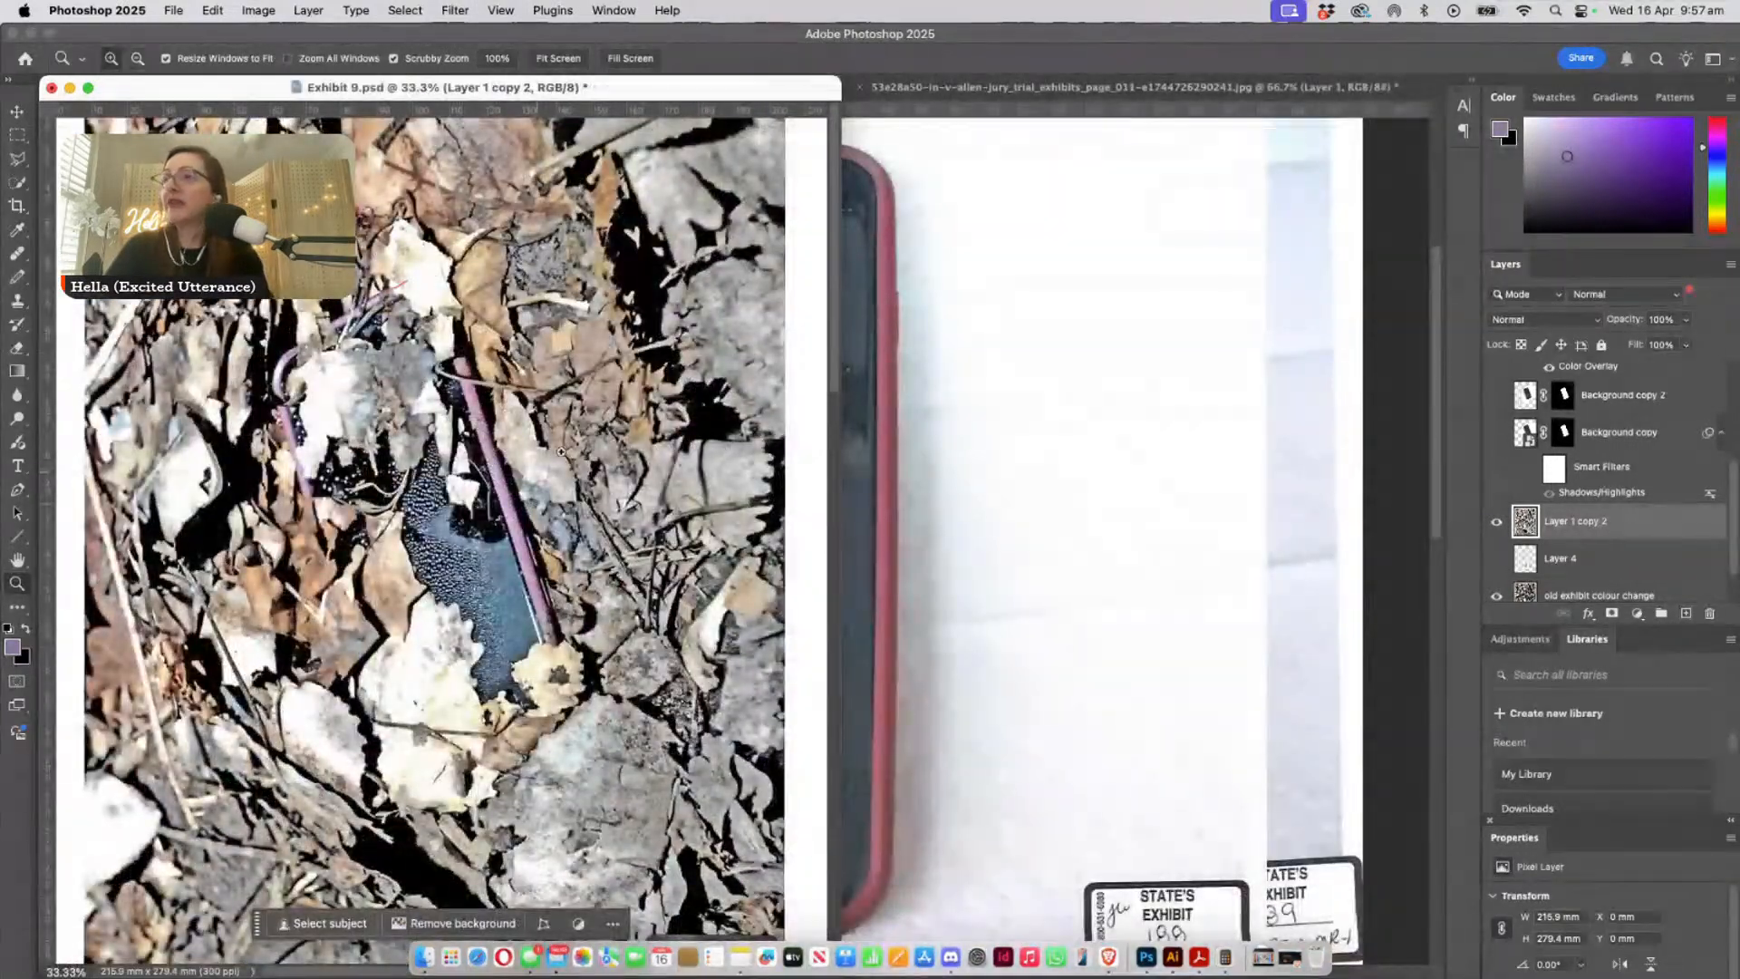
- Switch to the State's Exhibit 188 phone photo and examine the pink case on Layer 1 at 50% and about 73.4%
left_click(1087, 476)
left_click(764, 544, "alt")
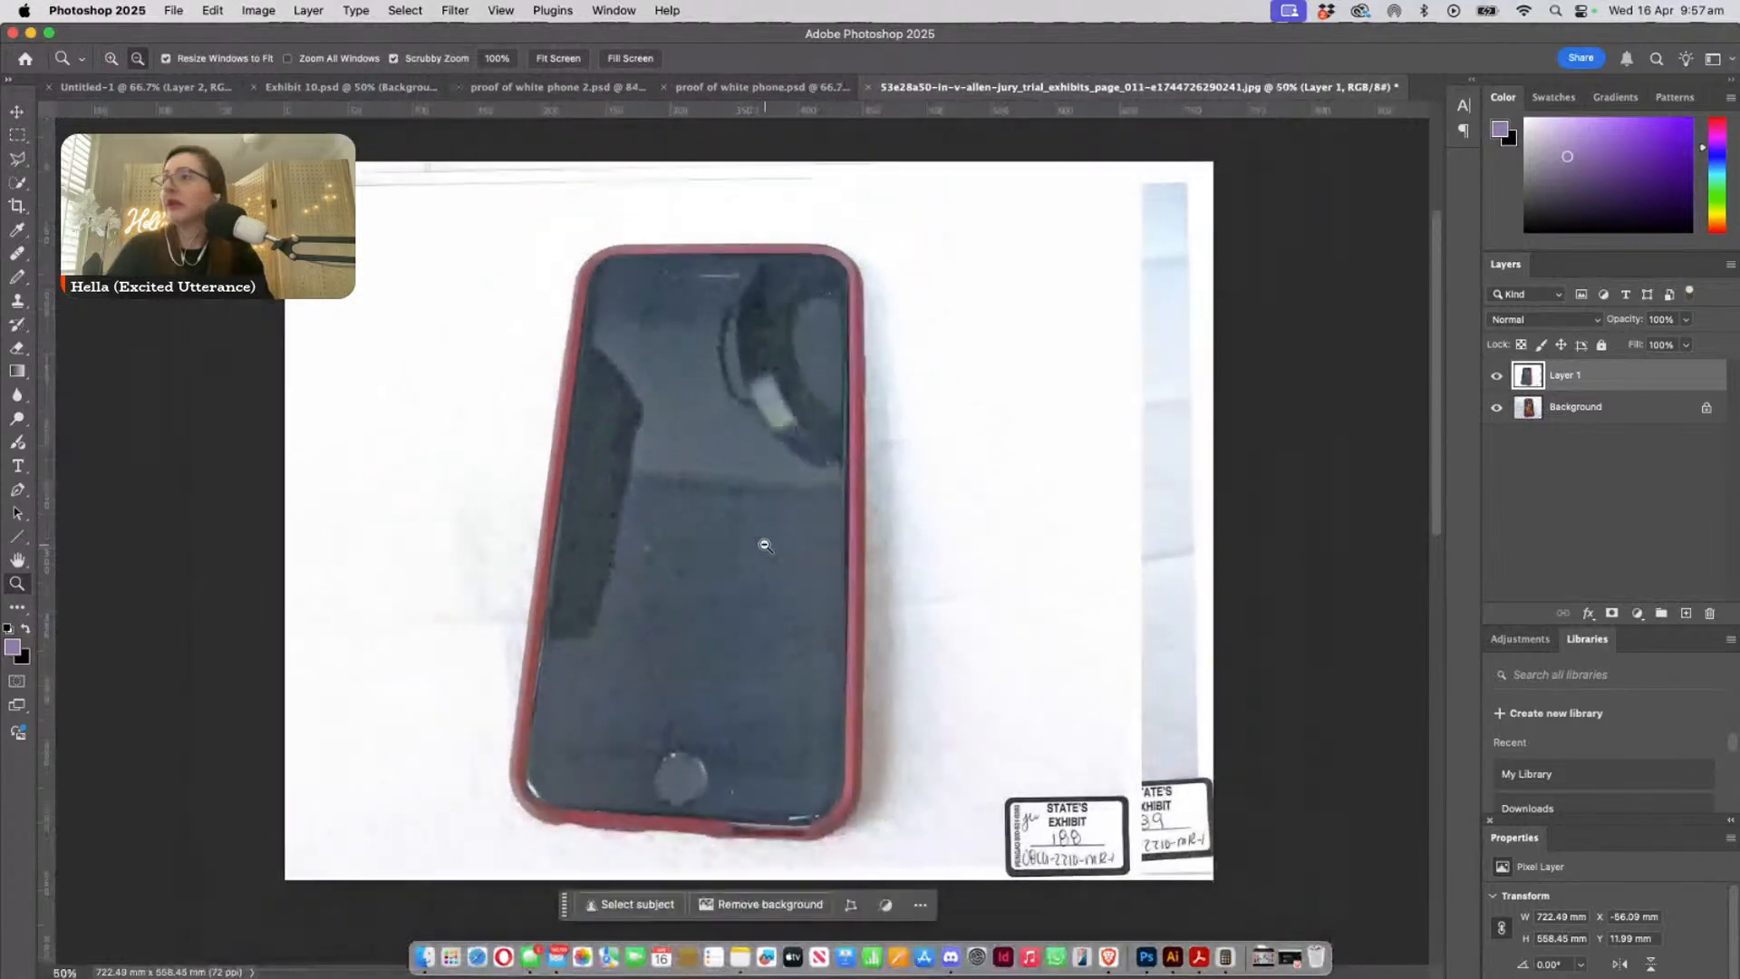
left_click(1552, 450)
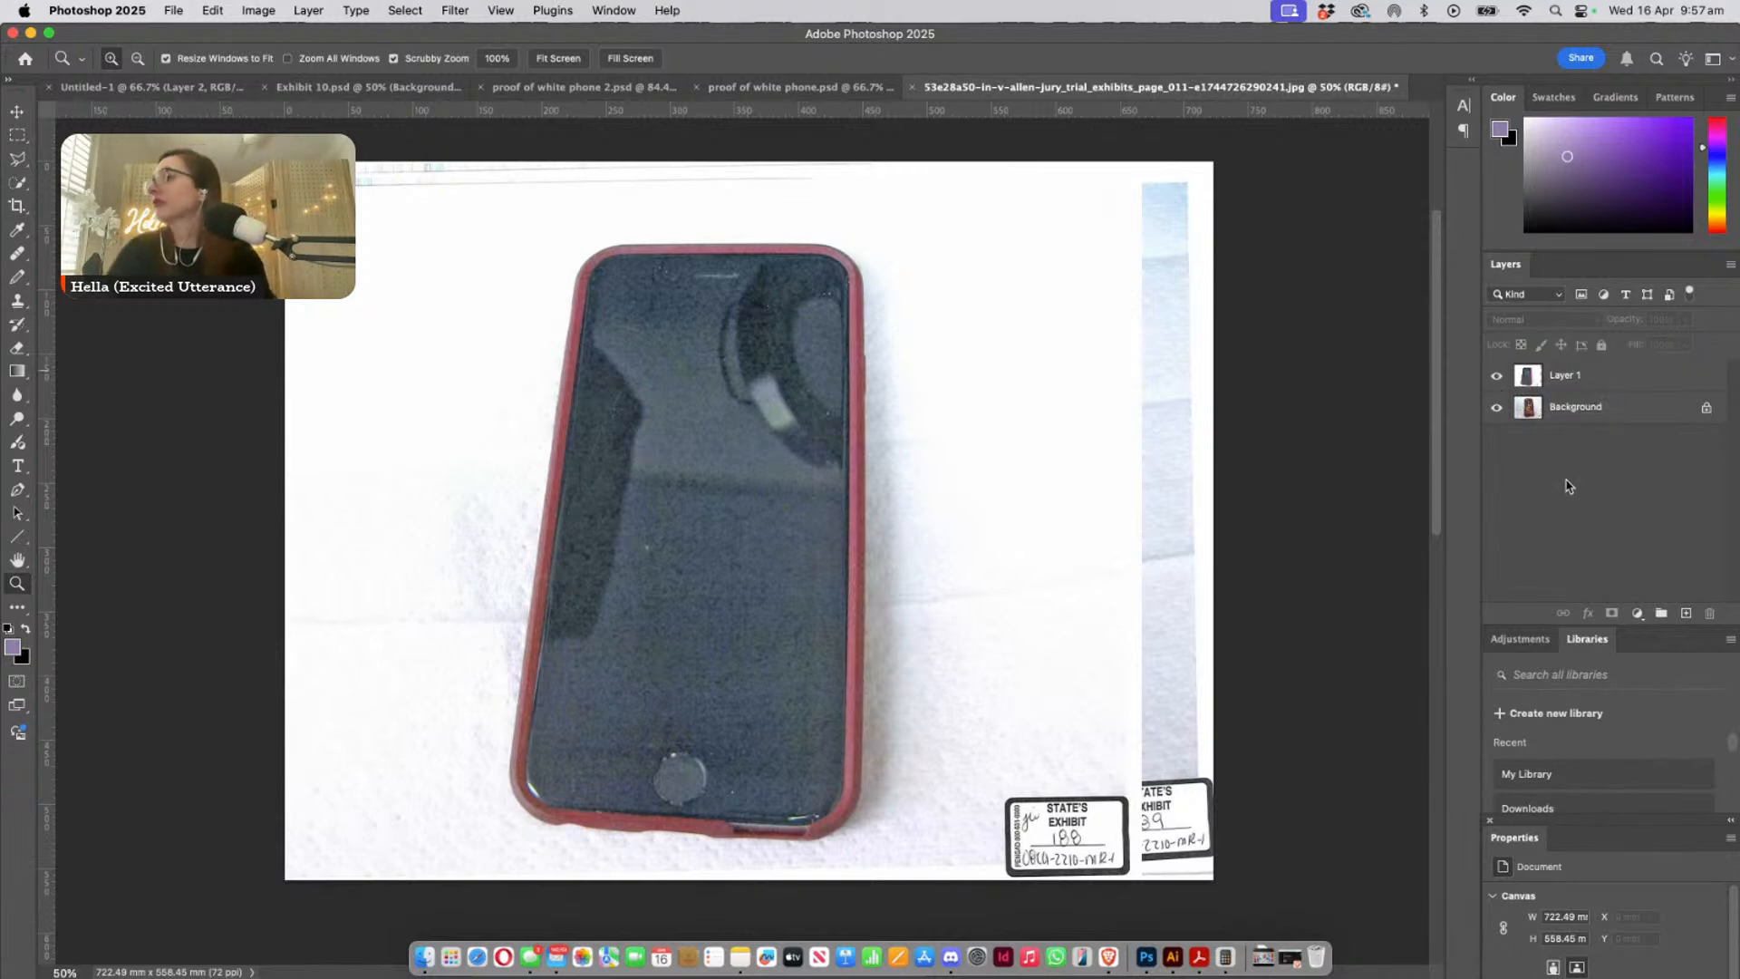
left_click(1539, 379)
left_click_drag(577, 644, 636, 647)
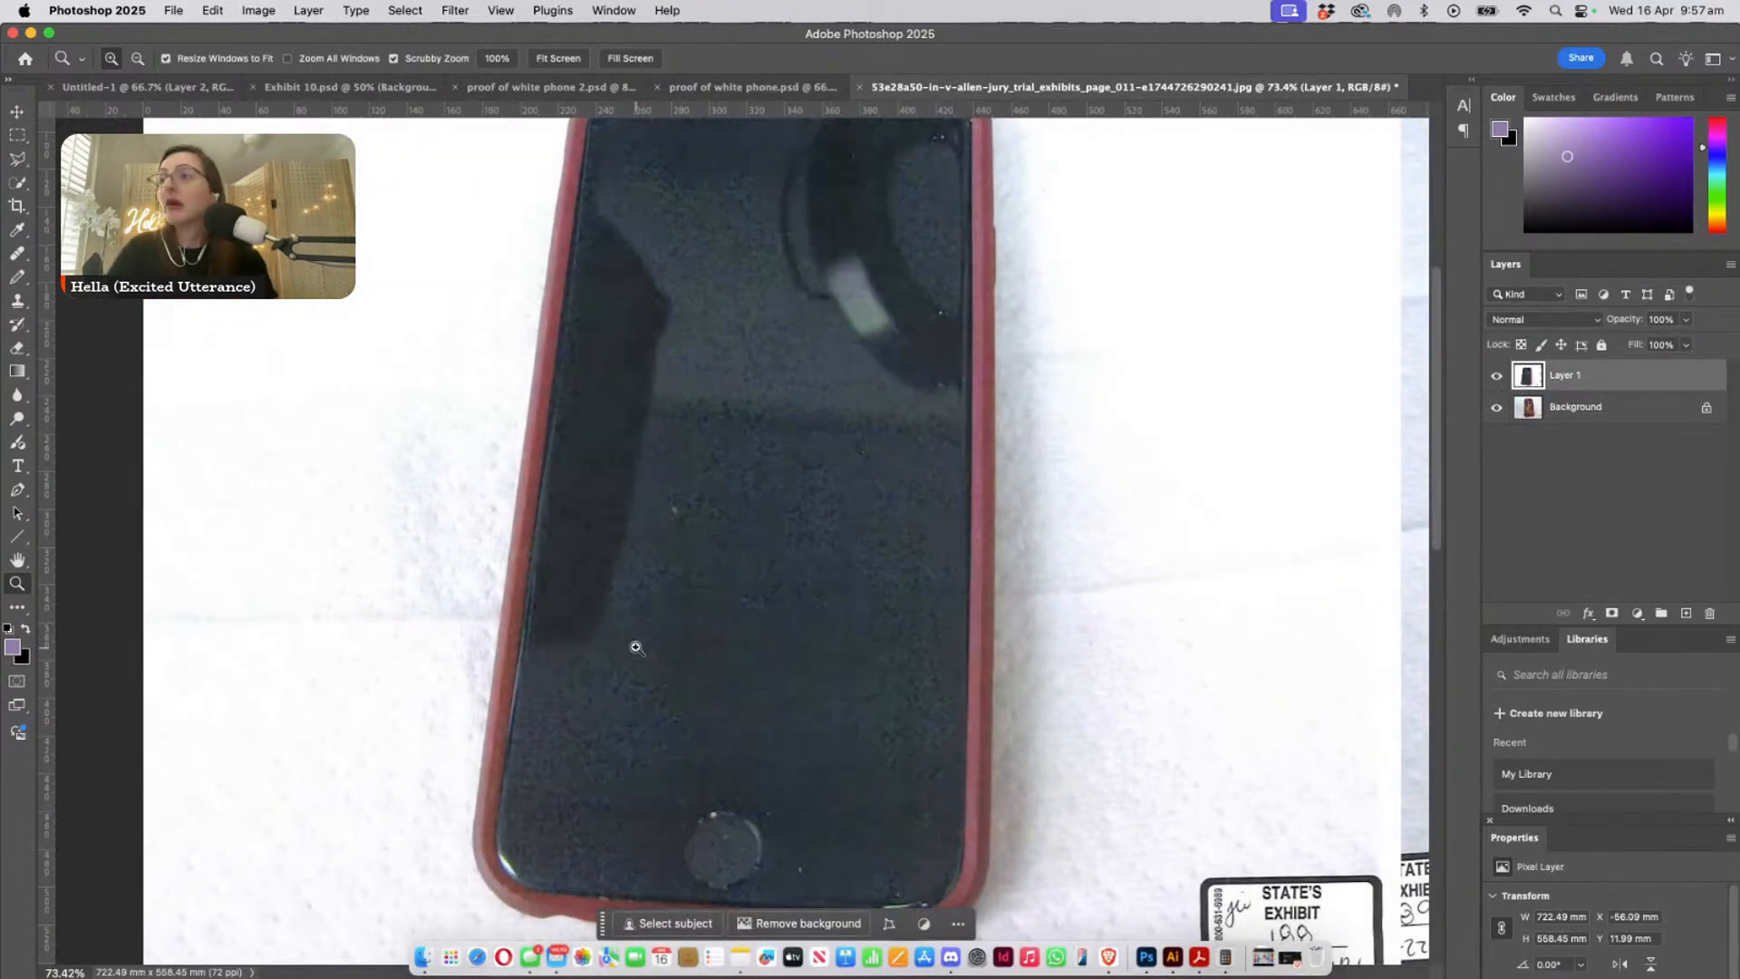
scroll(725, 598, "up", 3)
scroll(725, 598, "left", 2)
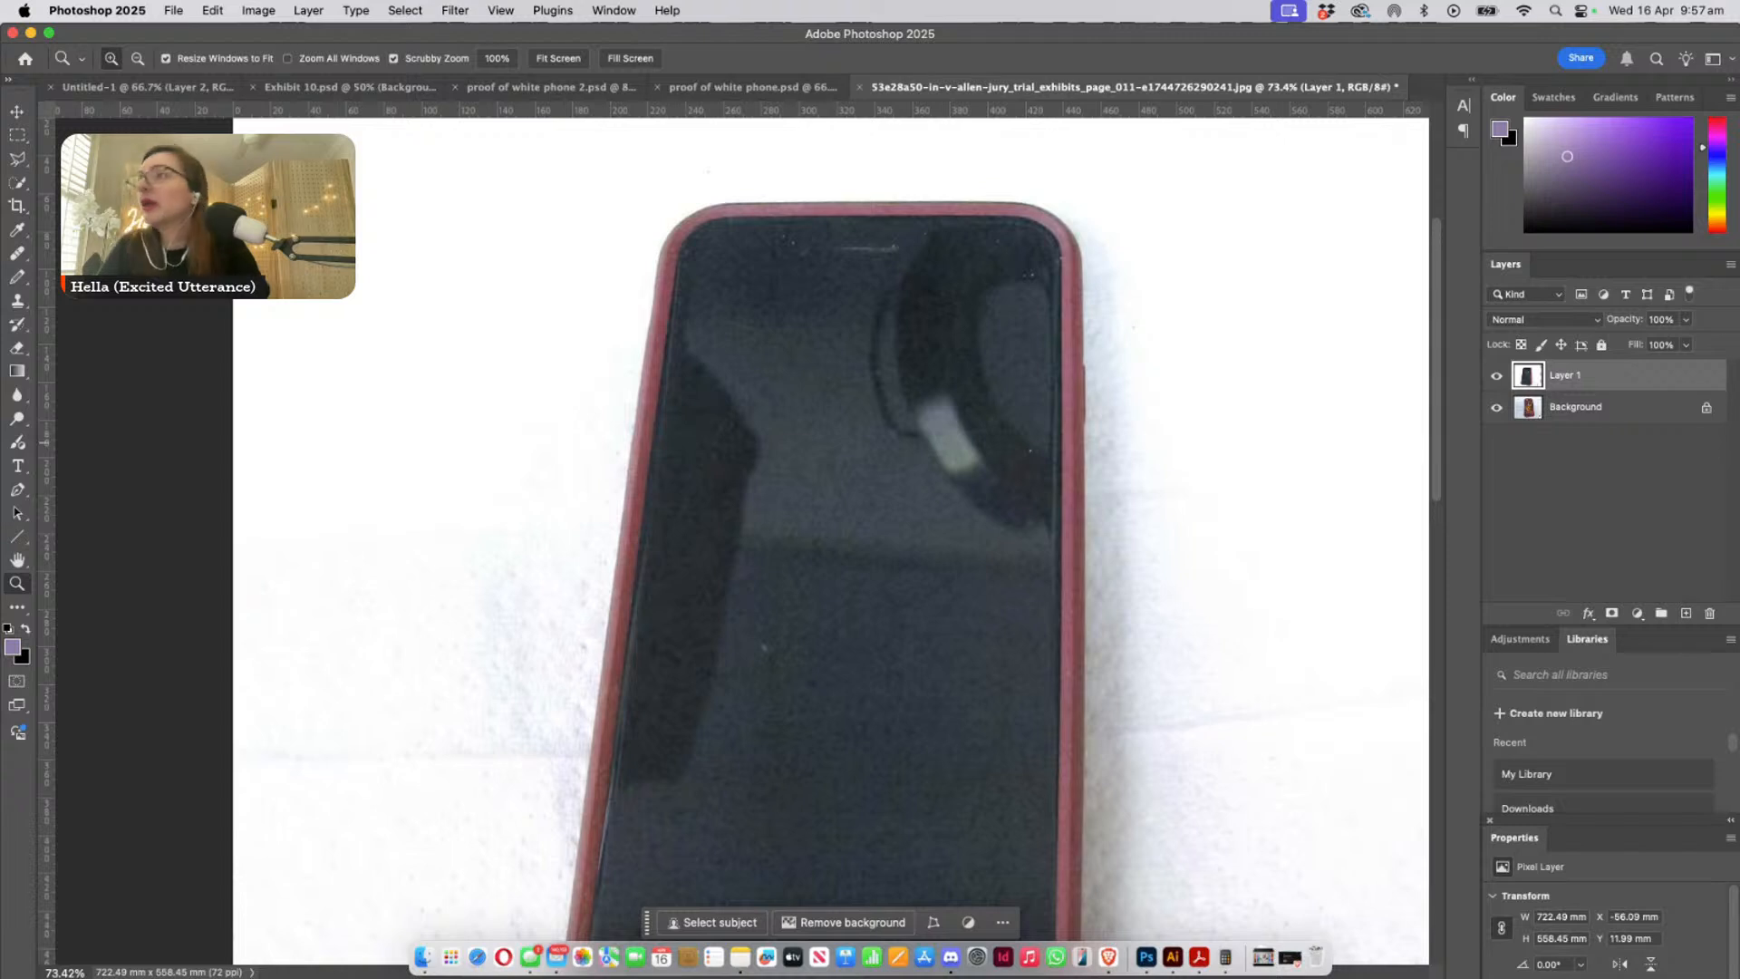
- View the phone in proof of white phone 2.psd, then examine the leaf-covered phone's purple edge in Exhibit 10.psd at 50% and about 129%
left_click(614, 10)
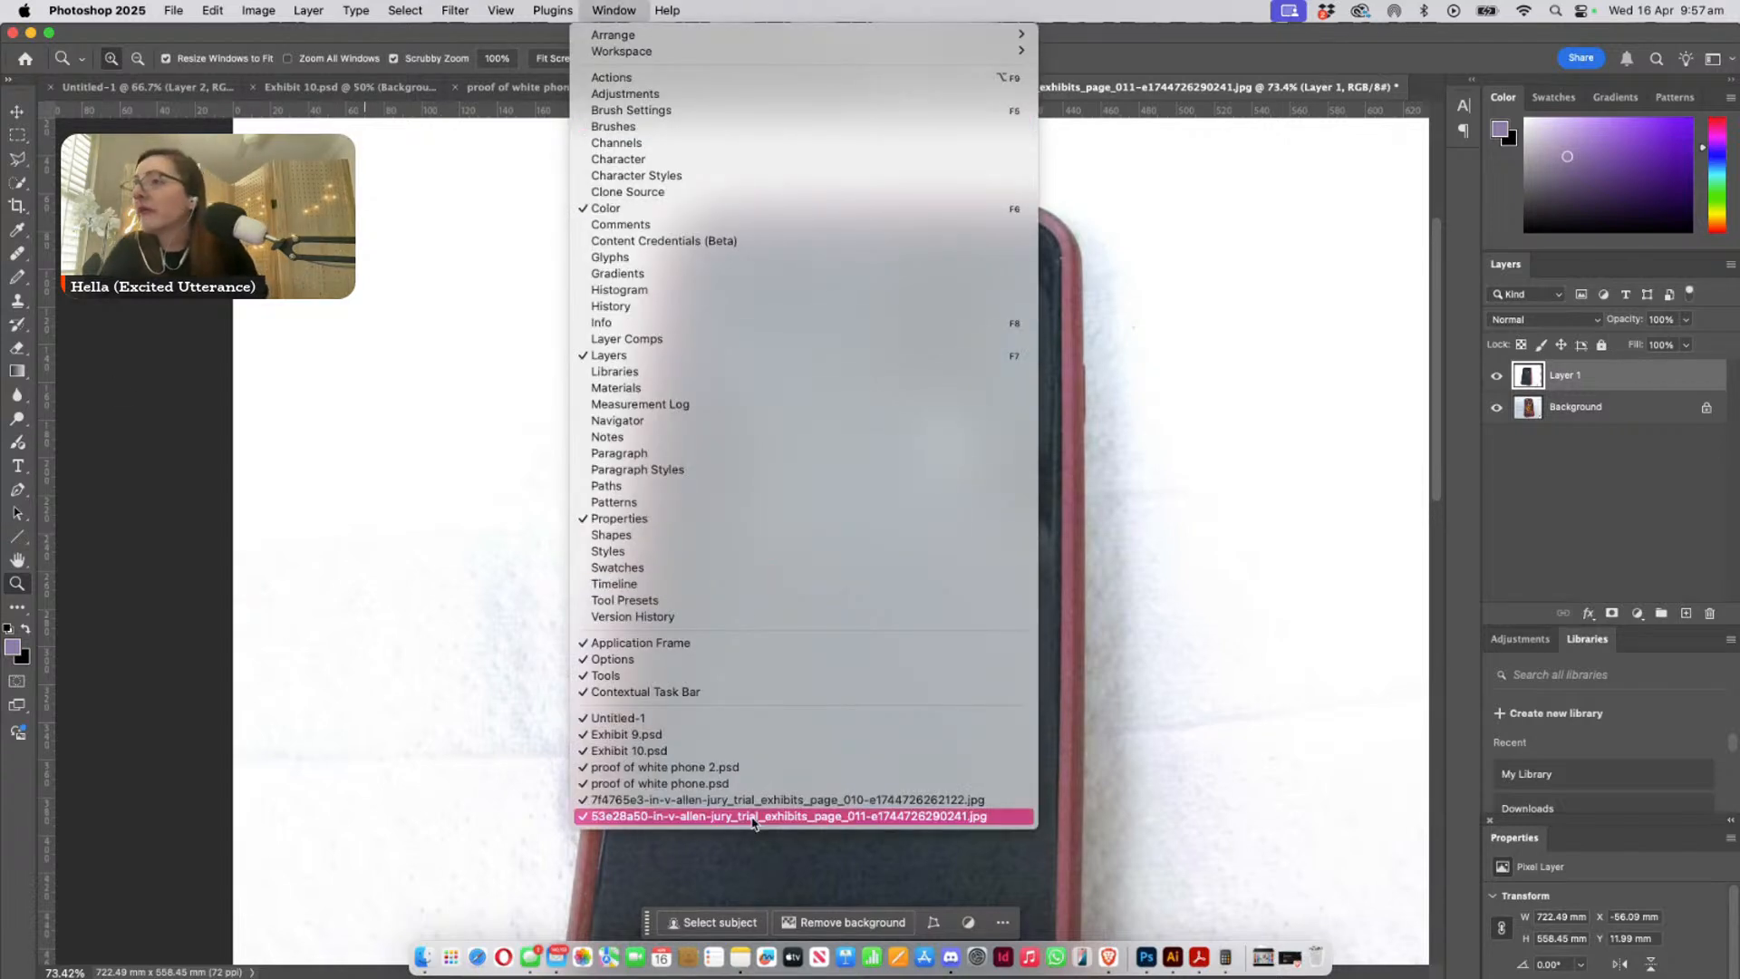
left_click(736, 767)
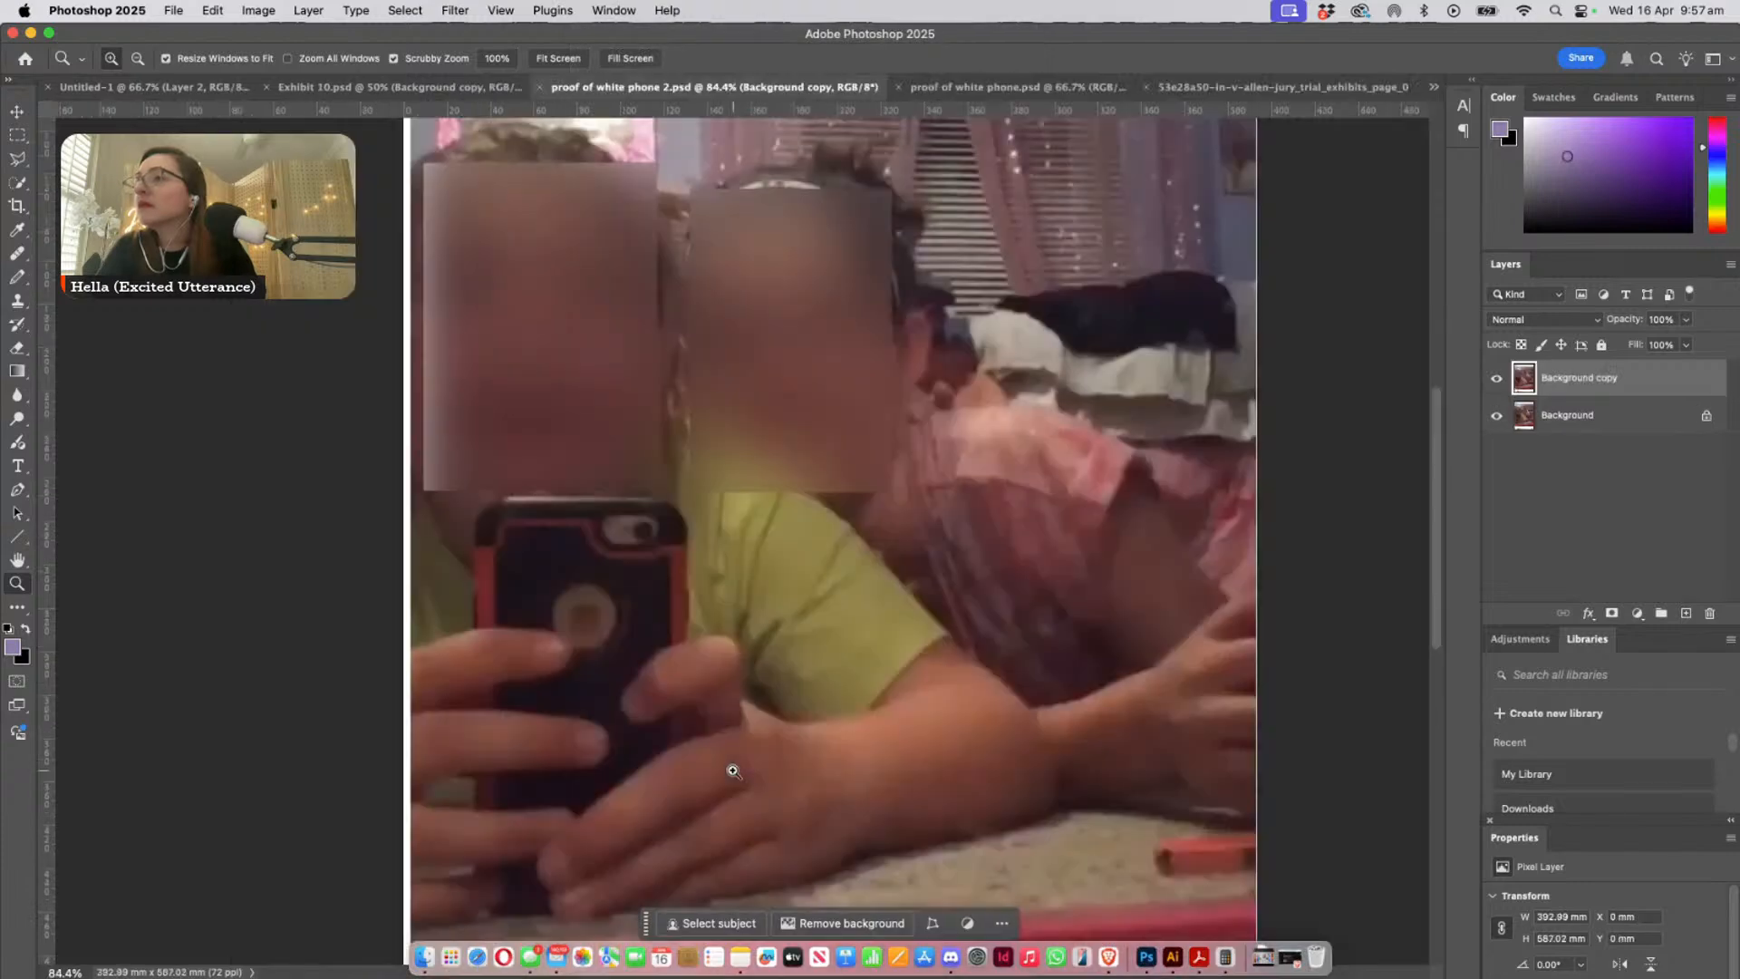
left_click(602, 10)
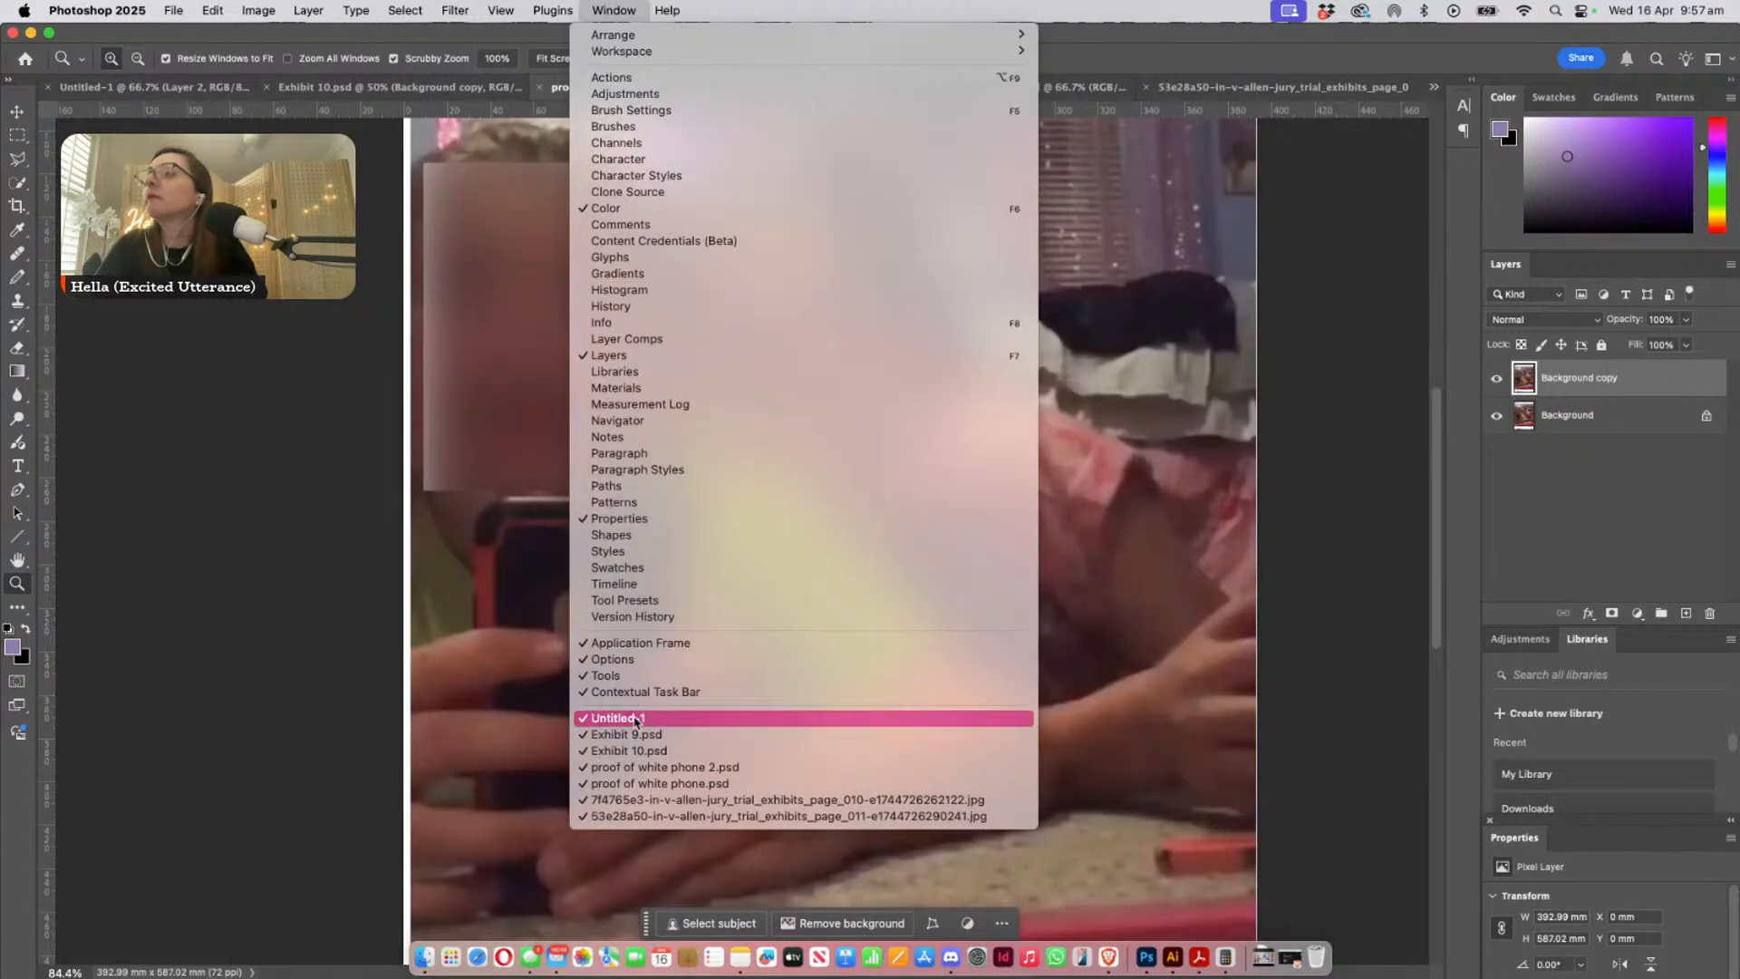
left_click(626, 750)
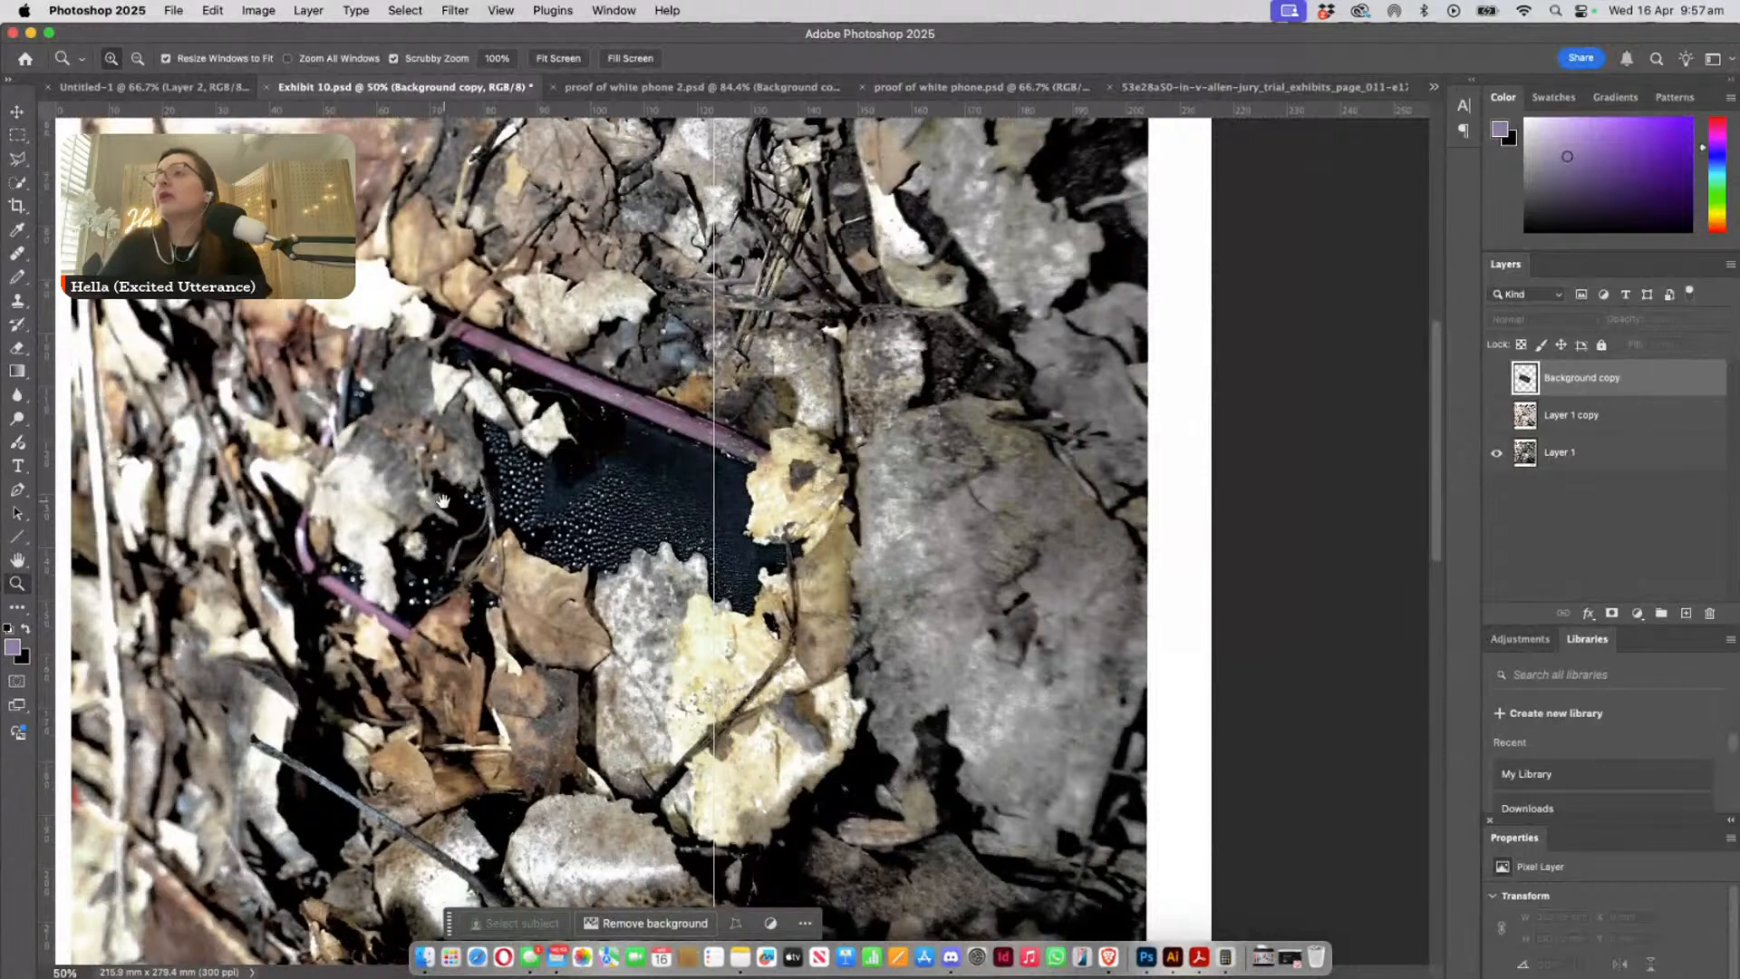
left_click_drag(487, 504, 737, 558)
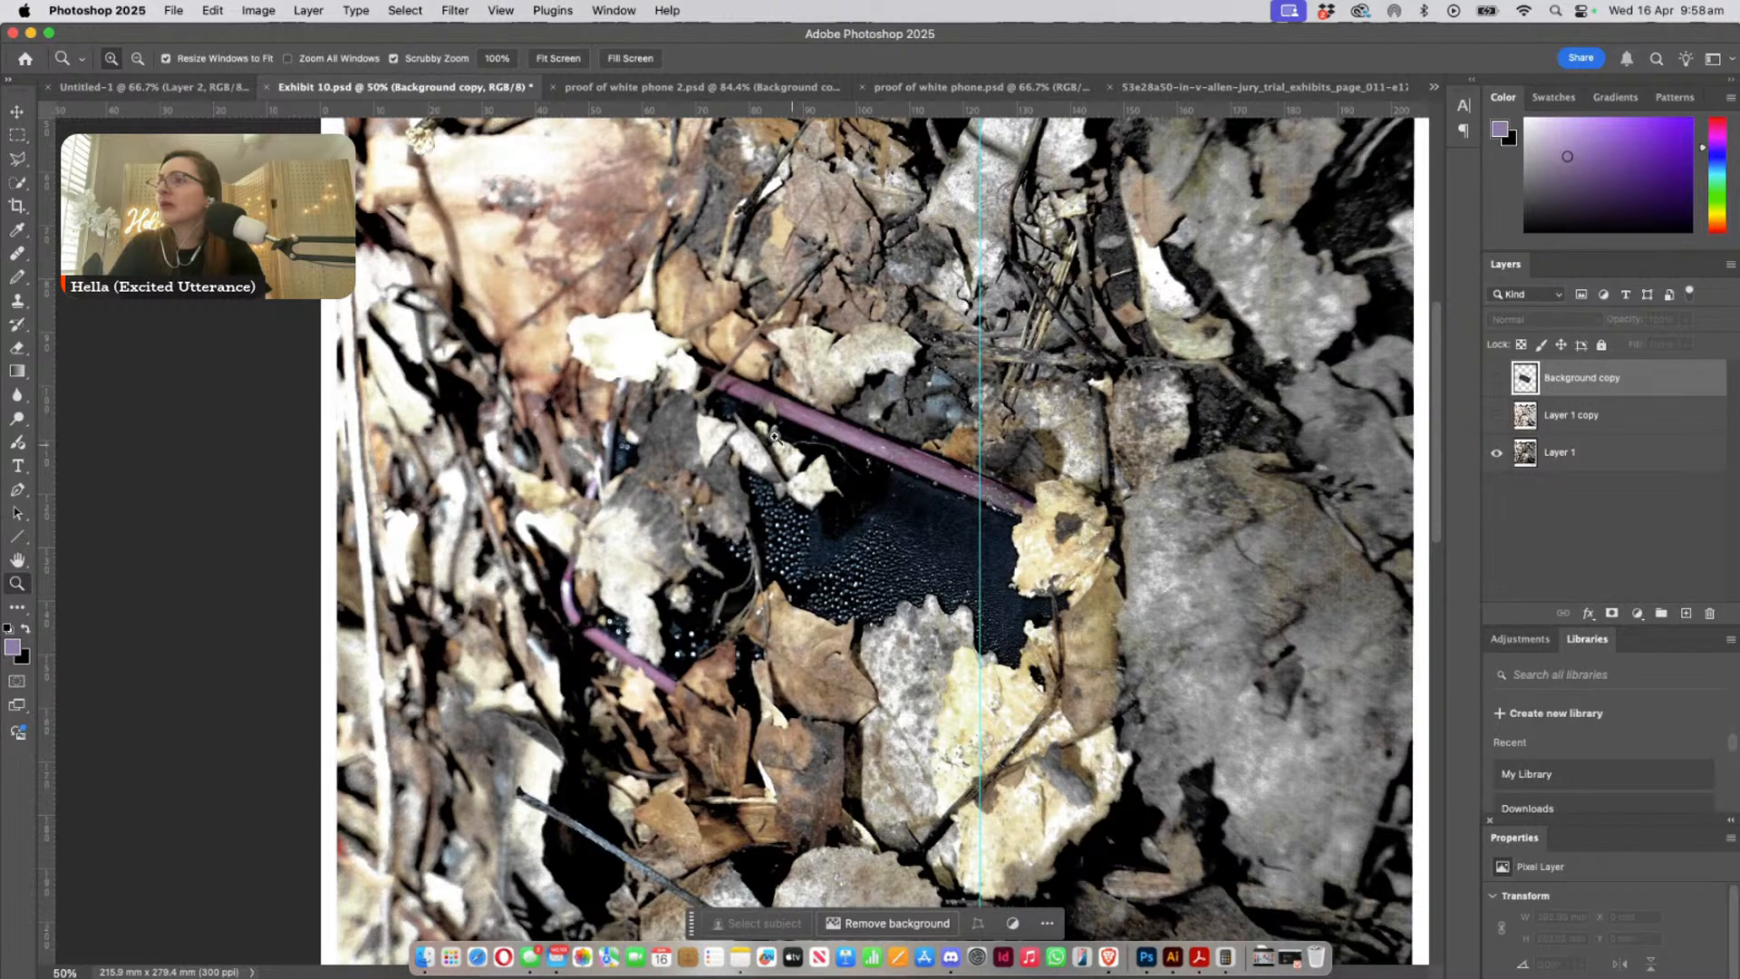
left_click_drag(616, 460, 685, 492)
left_click_drag(611, 411, 625, 421)
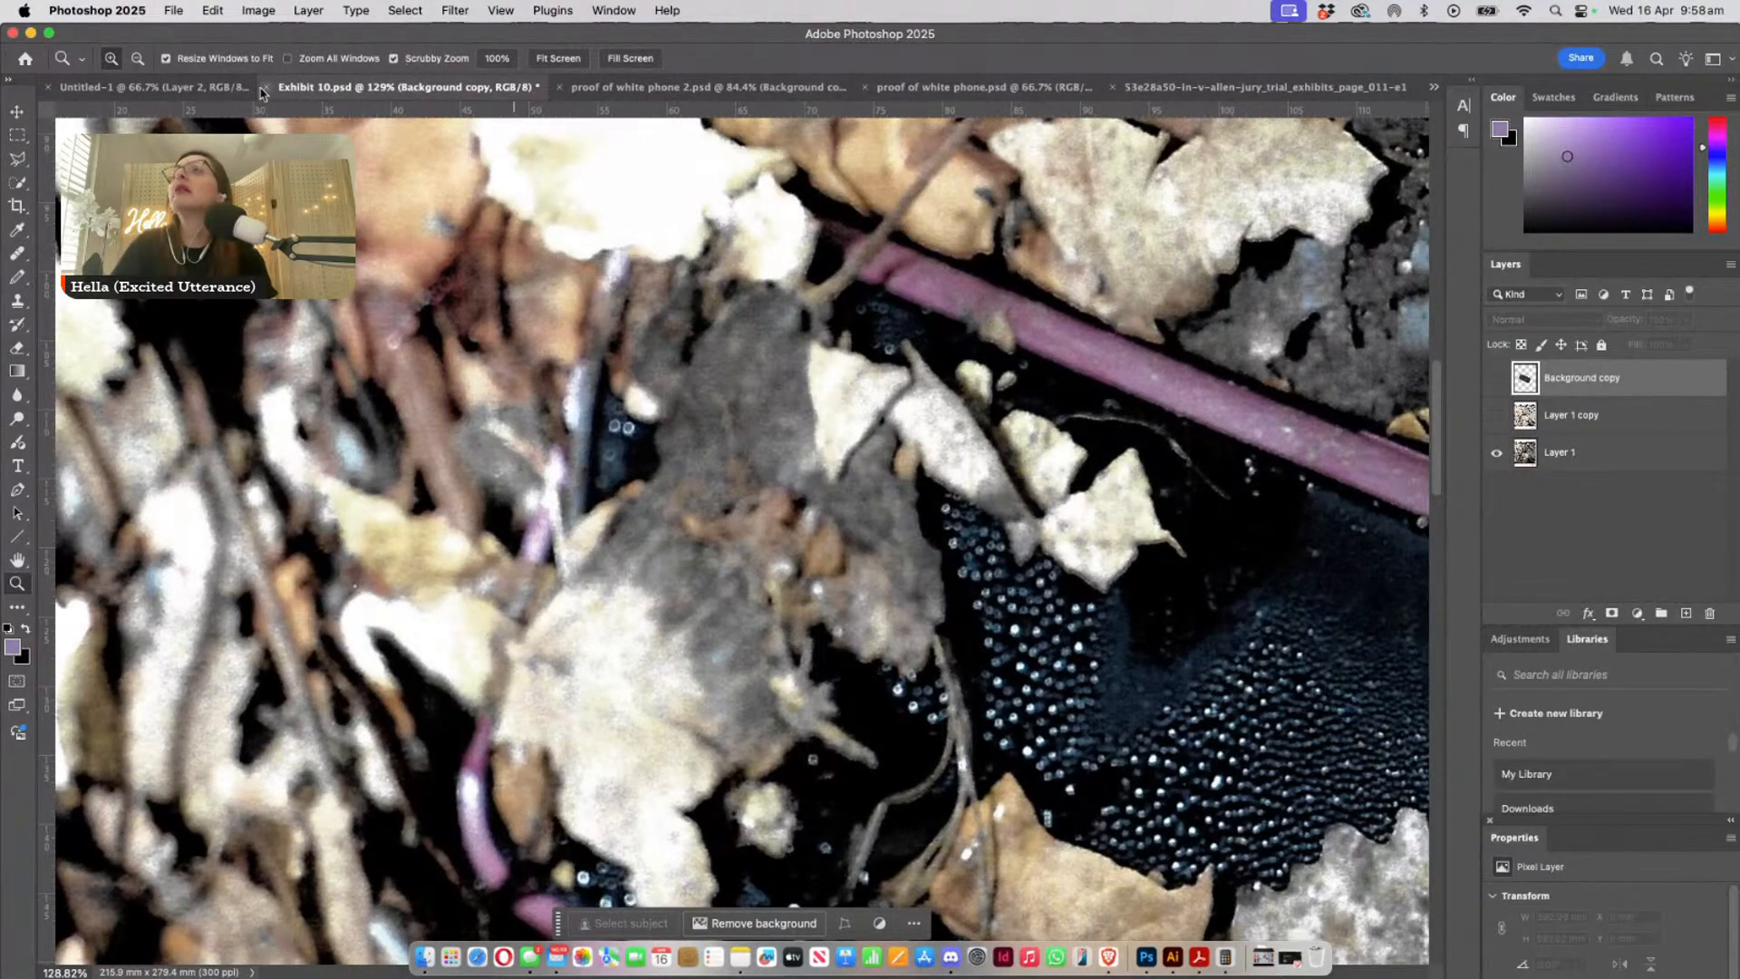
- Bring up Exhibit 9.psd, move its floating window over Exhibit 10, and hide Layer 1 copy 2
left_click(628, 9)
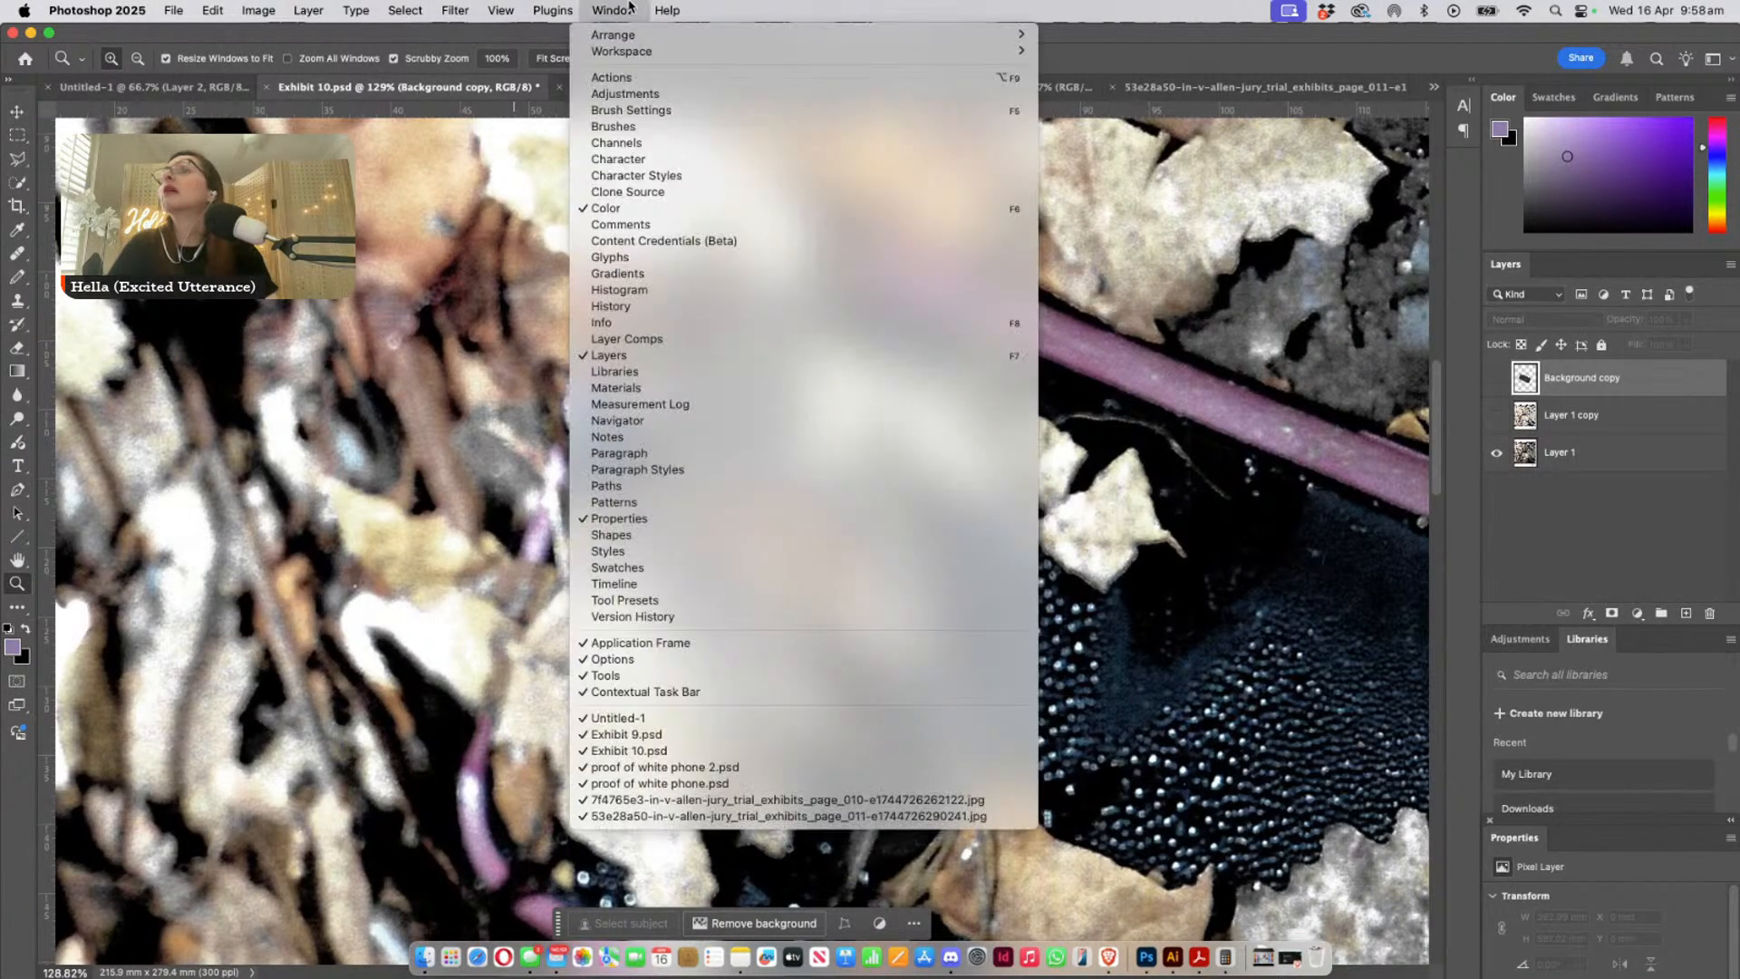
left_click(692, 745)
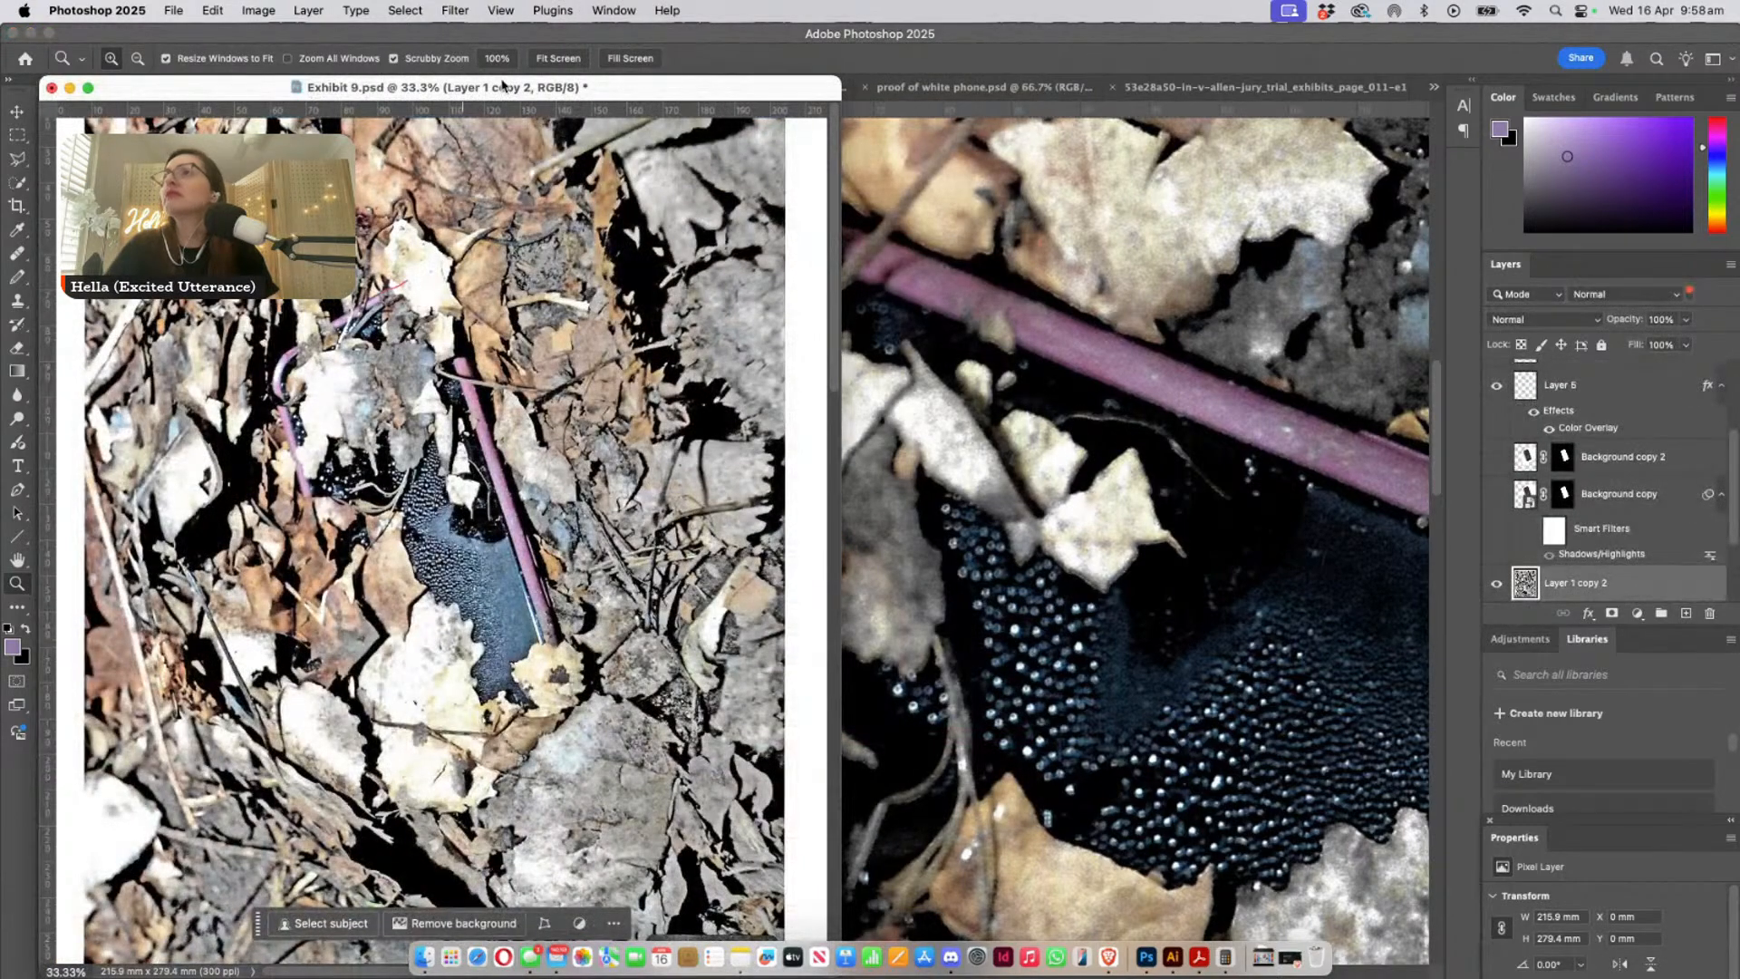
left_click_drag(503, 86, 784, 114)
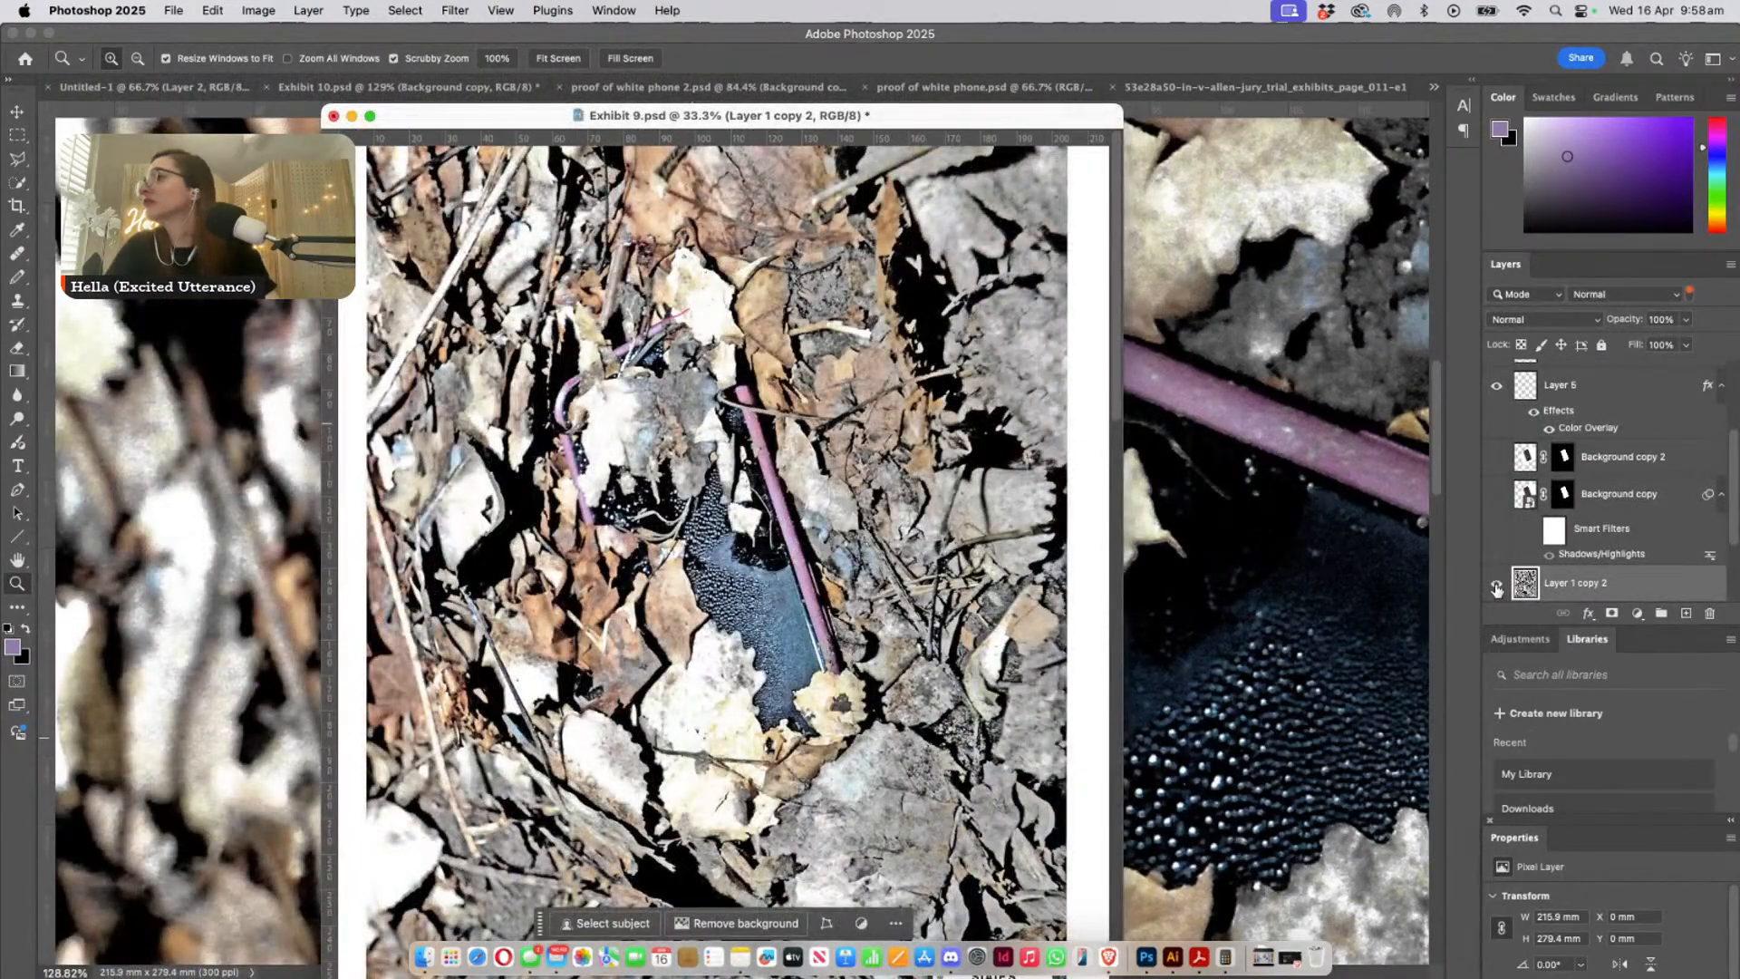
scroll(1496, 588, "down", 2)
left_click(1496, 511)
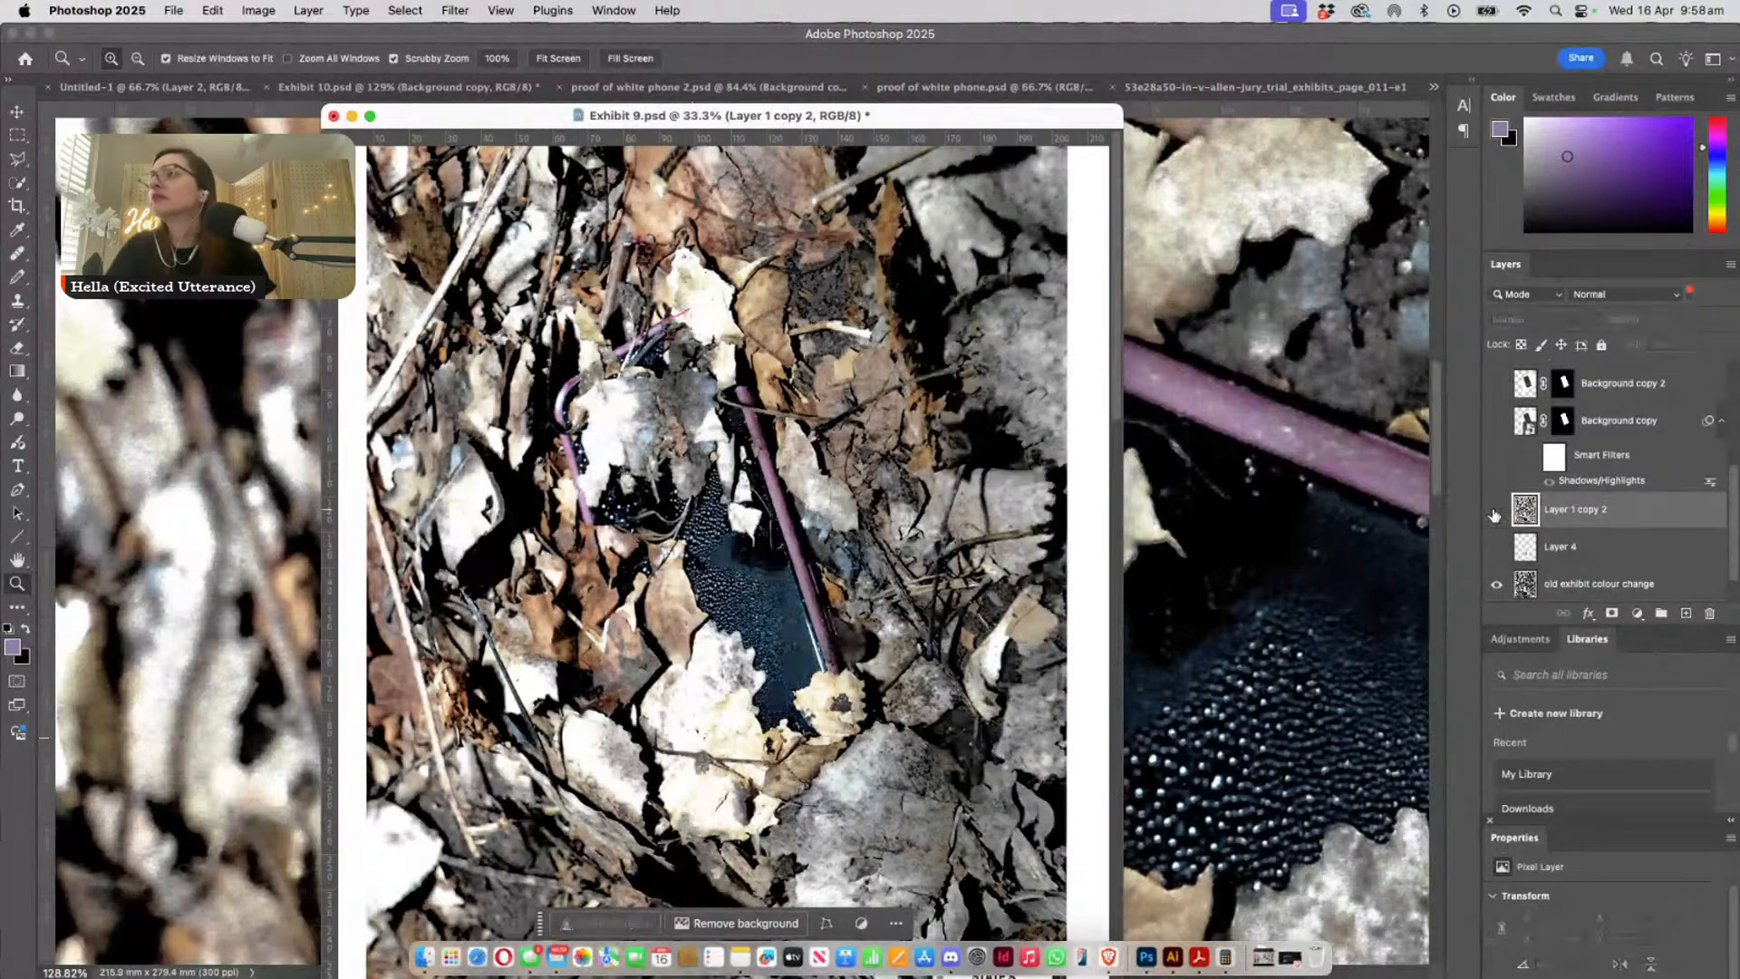
- Examine the purple case edge, leaves and droplet-covered screen in Exhibit 9 at about 65.5%
left_click_drag(564, 377, 641, 473)
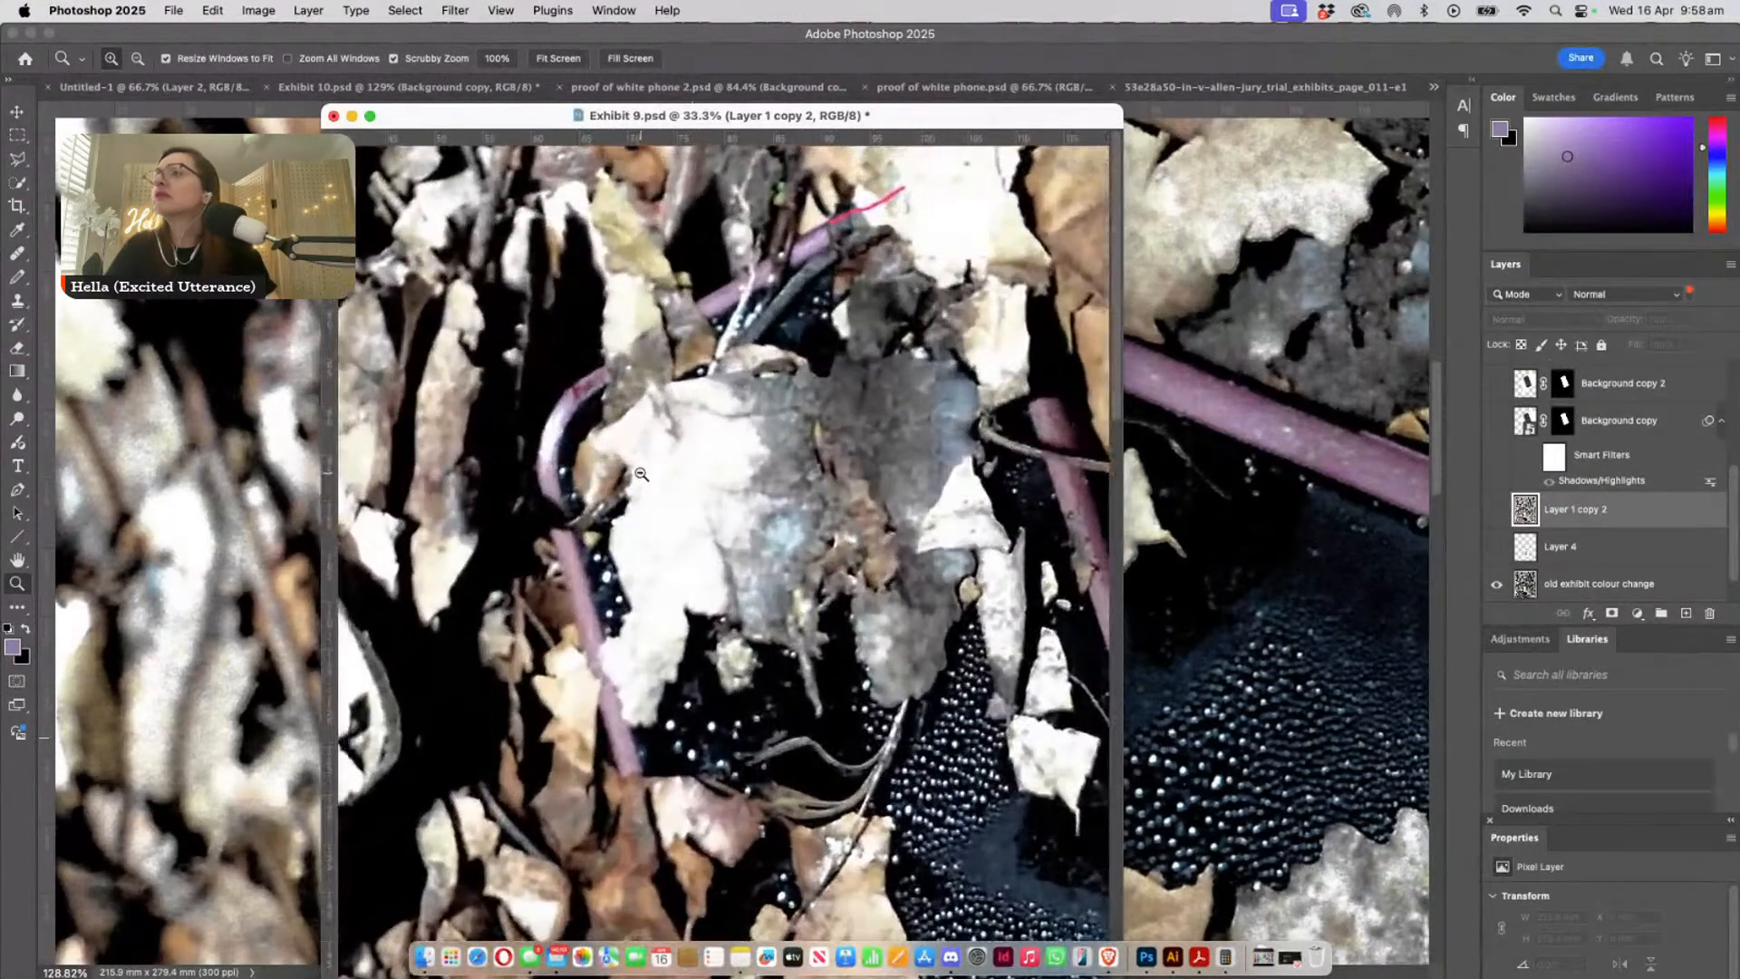
scroll(641, 473, "down", 3)
scroll(642, 515, "down", 5)
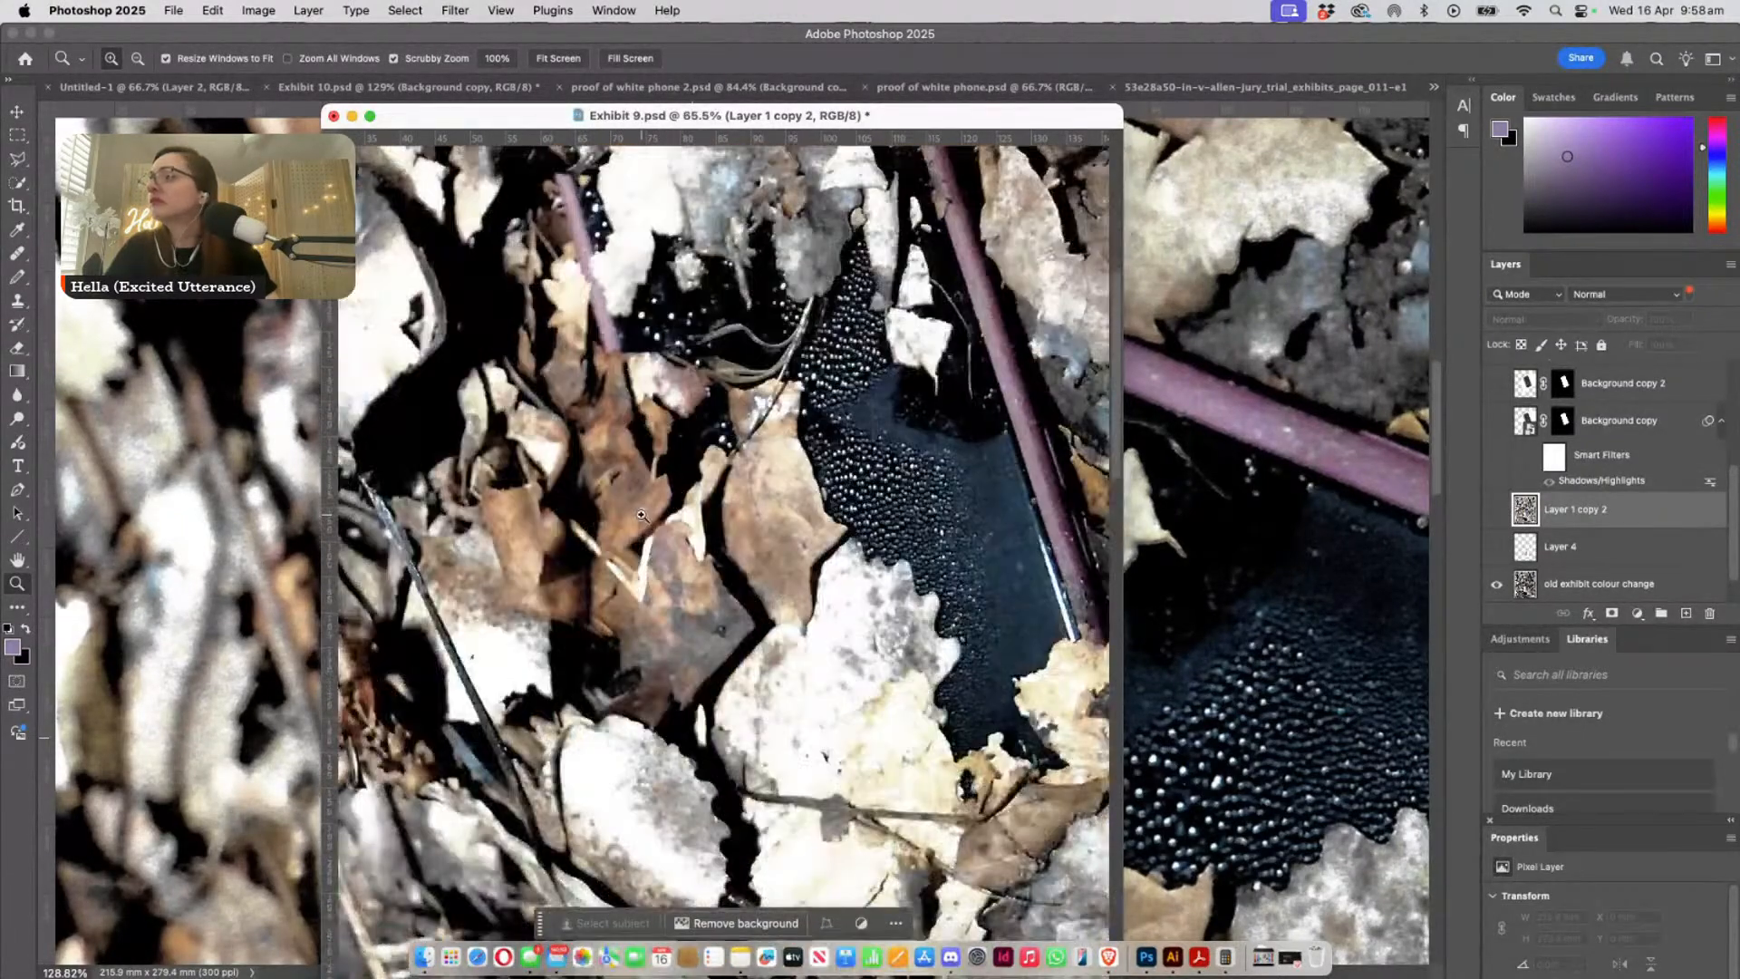
scroll(641, 515, "down", 2)
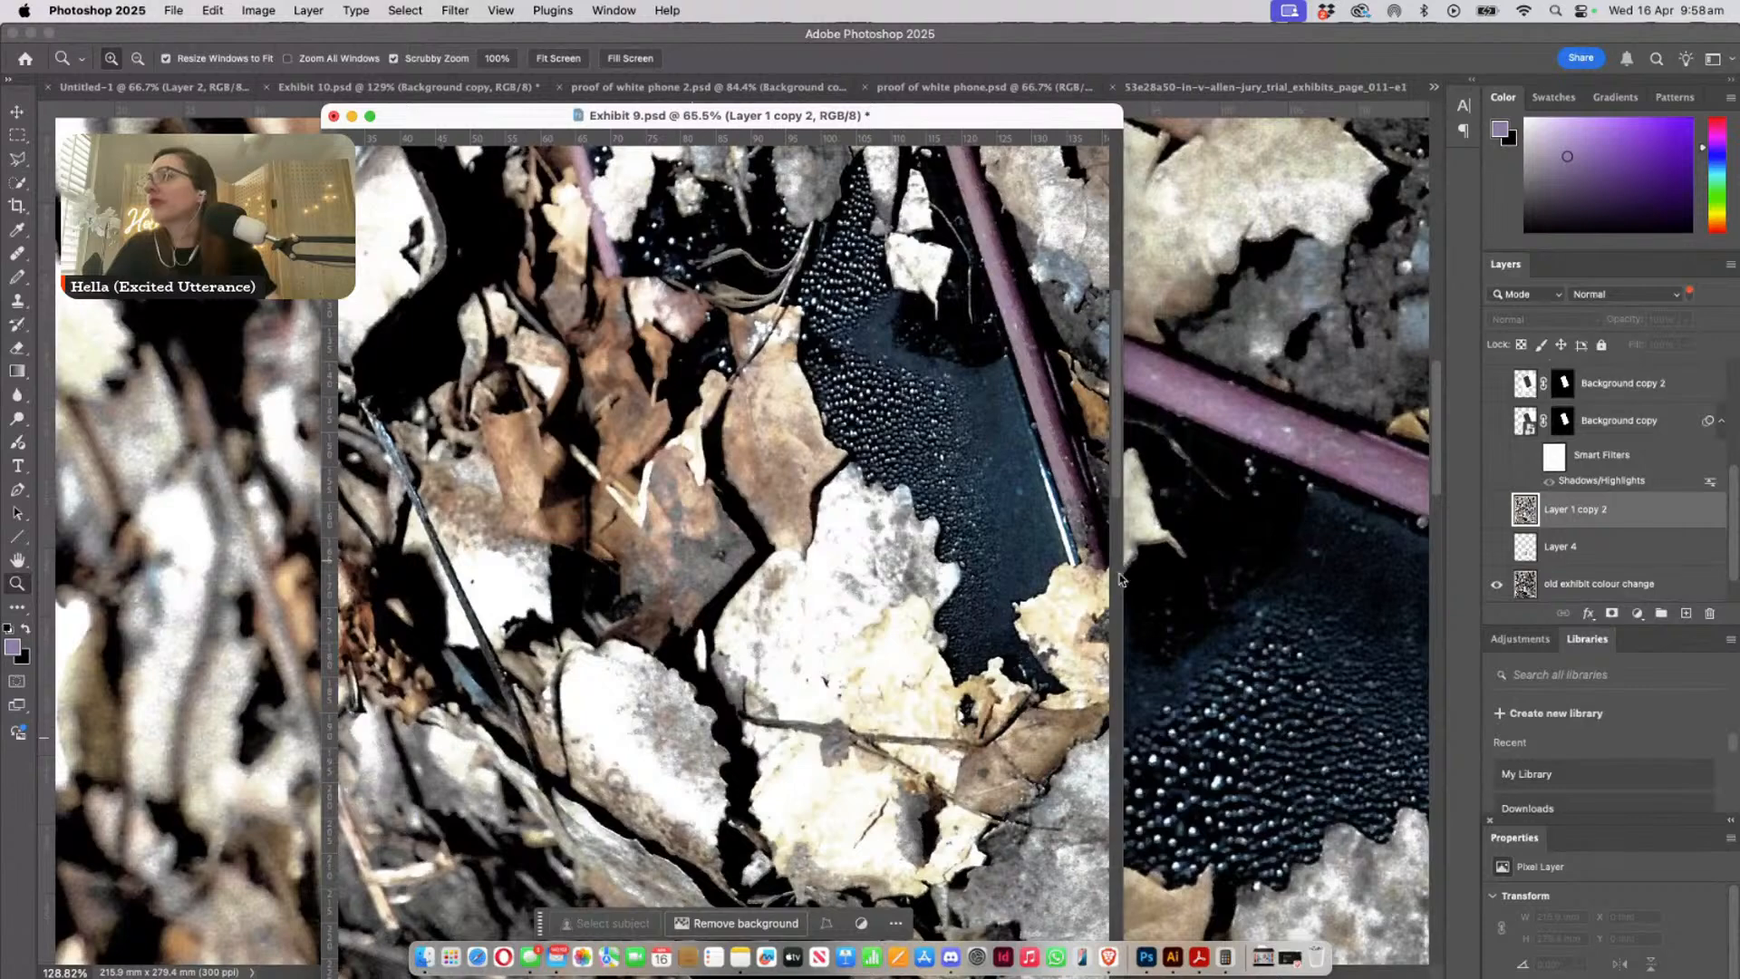
left_click_drag(915, 587, 852, 958)
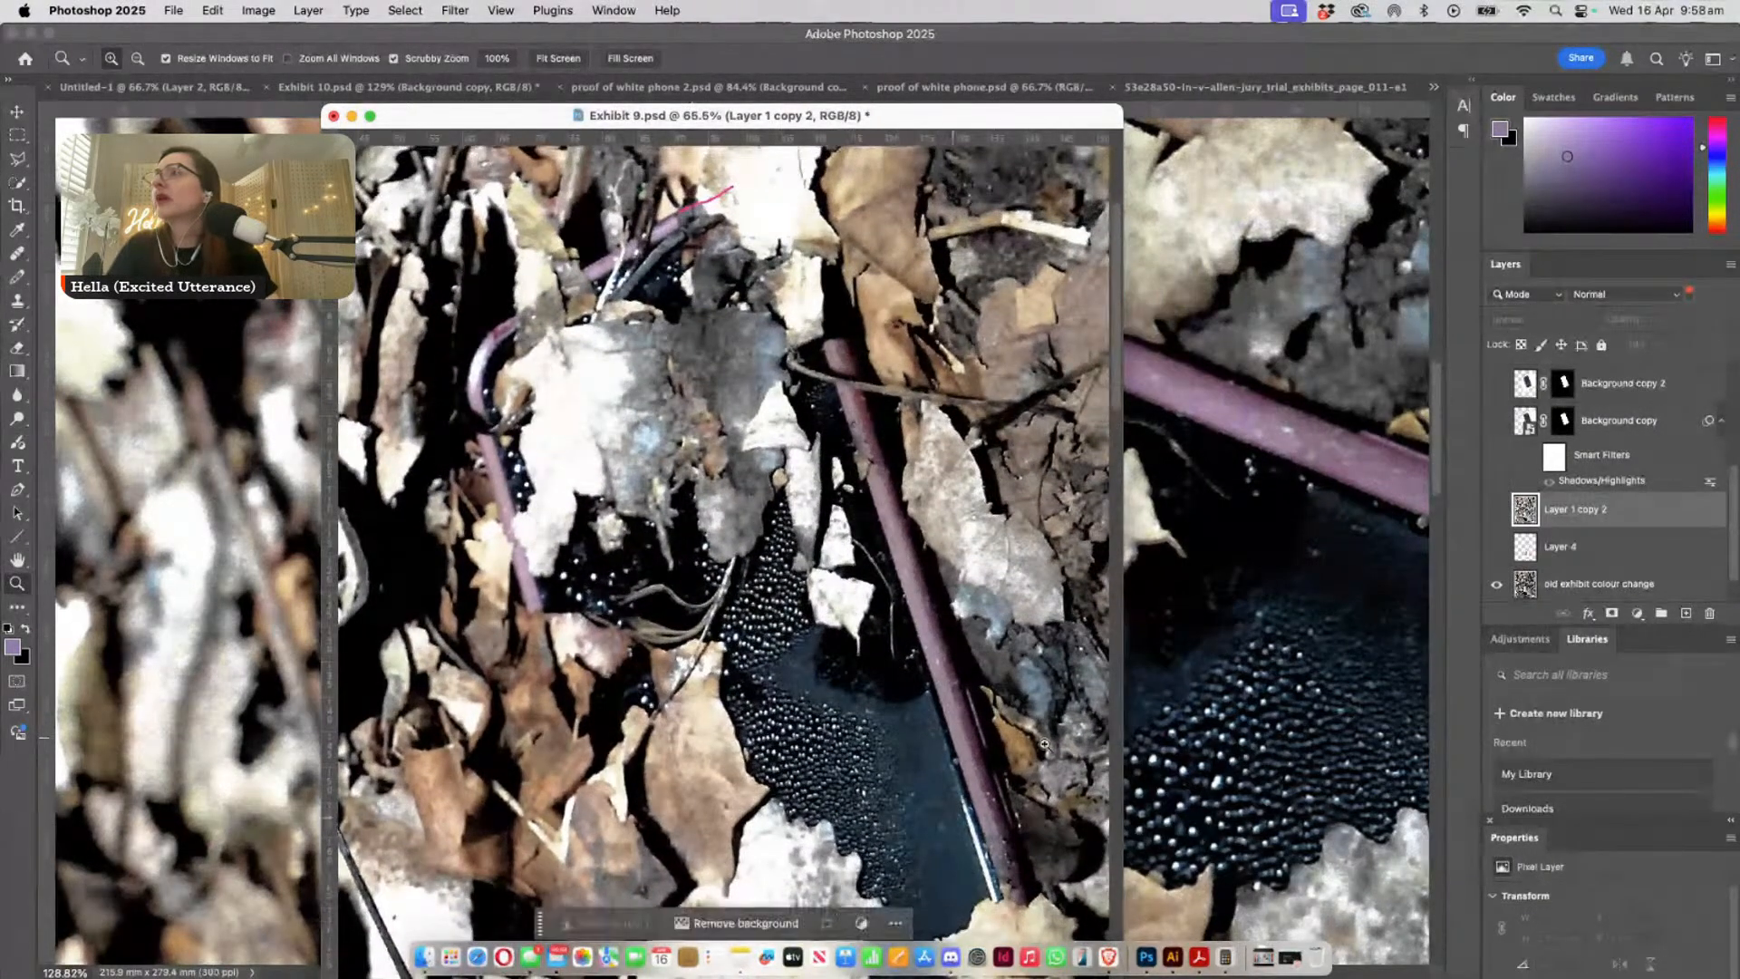
- Hide the Color Overlay layer that marks the case edge in Exhibit 9, and move the window to uncover more of Exhibit 10's phone
scroll(1521, 501, "up", 1)
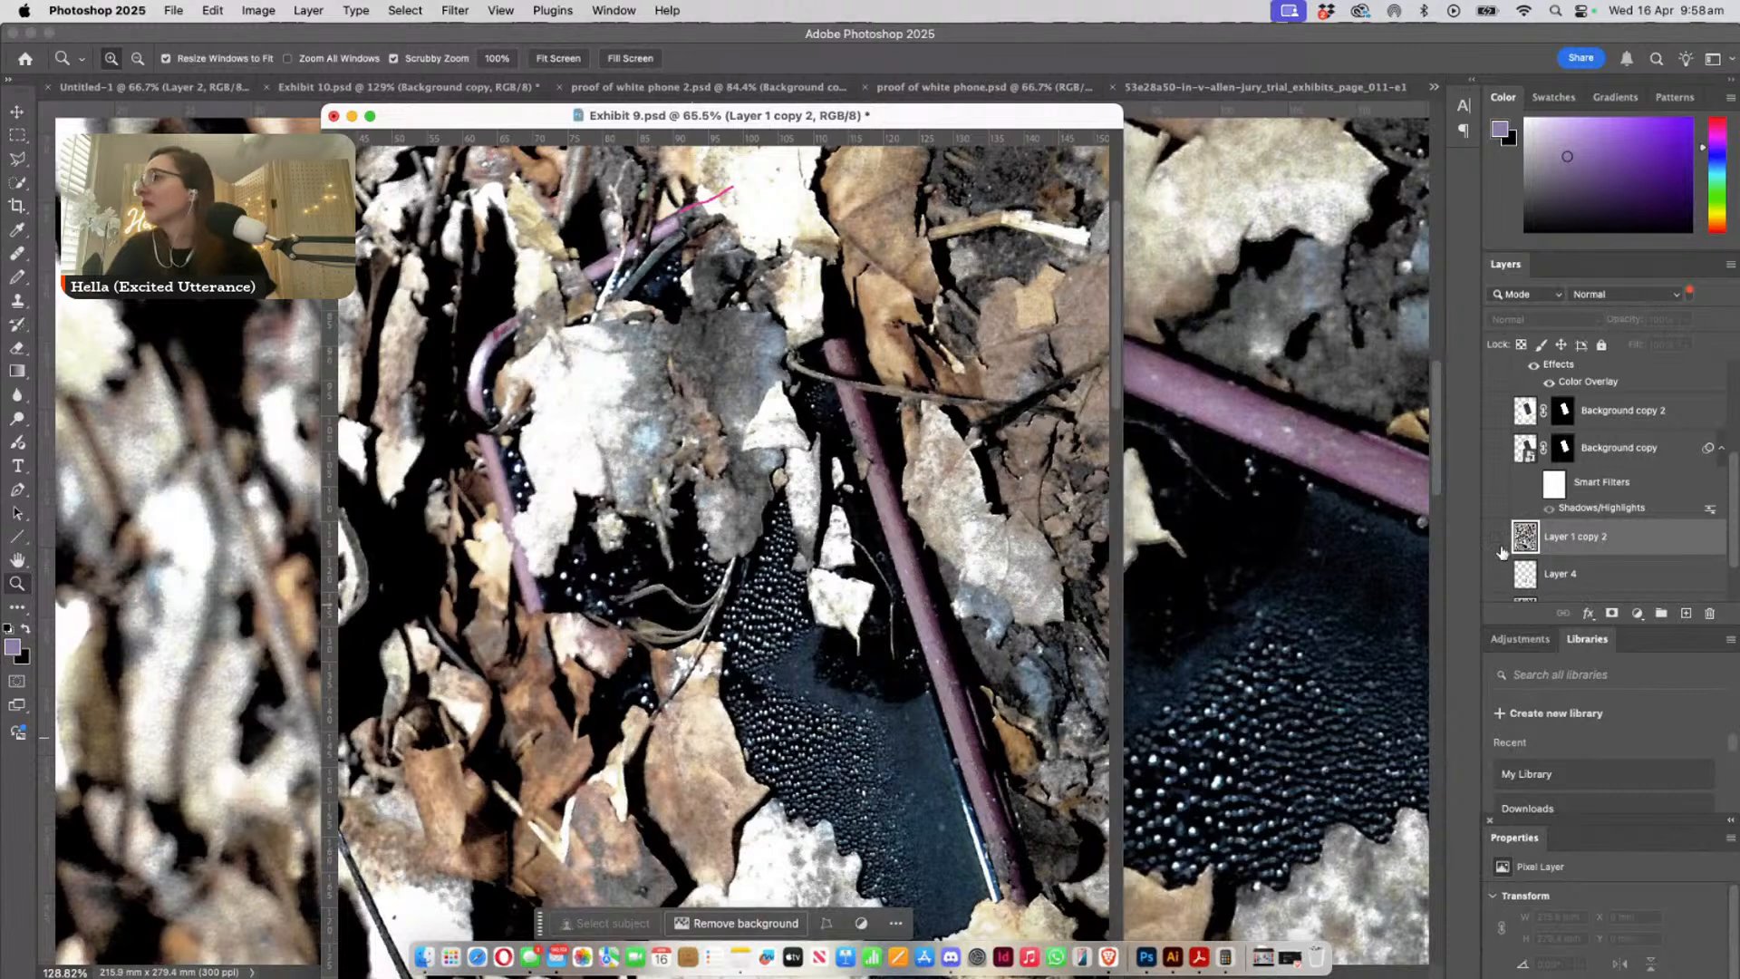
scroll(1503, 539, "up", 2)
left_click(1496, 402)
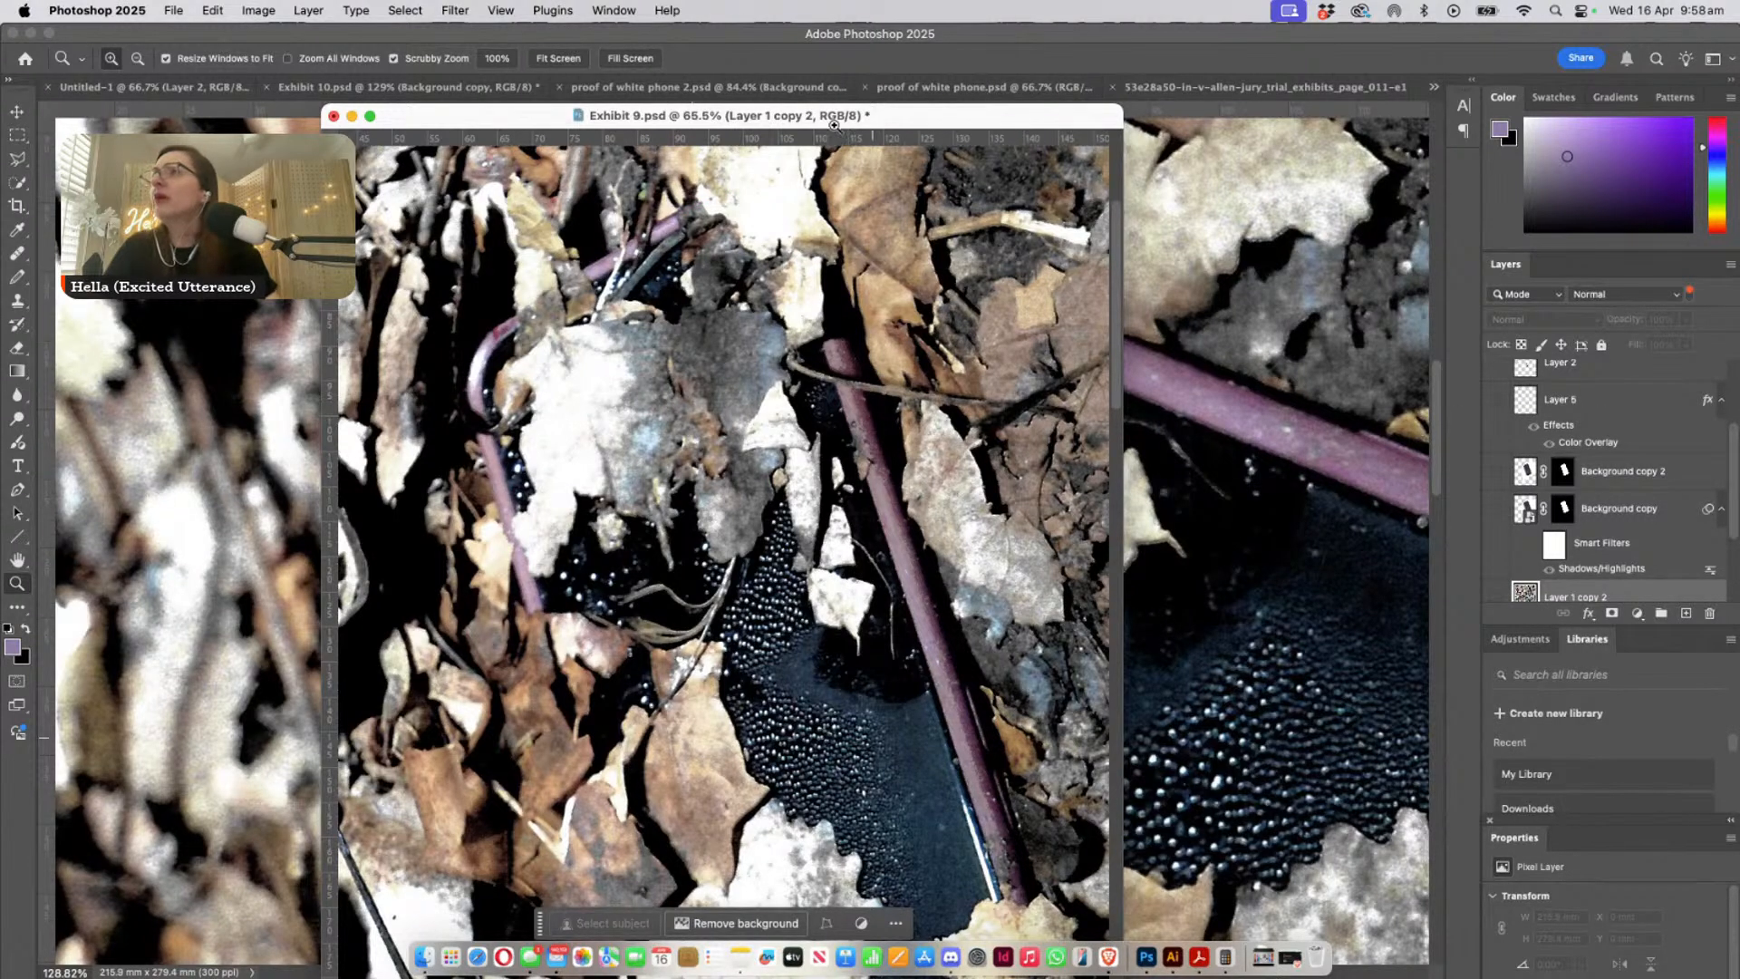
left_click_drag(720, 116, 601, 66)
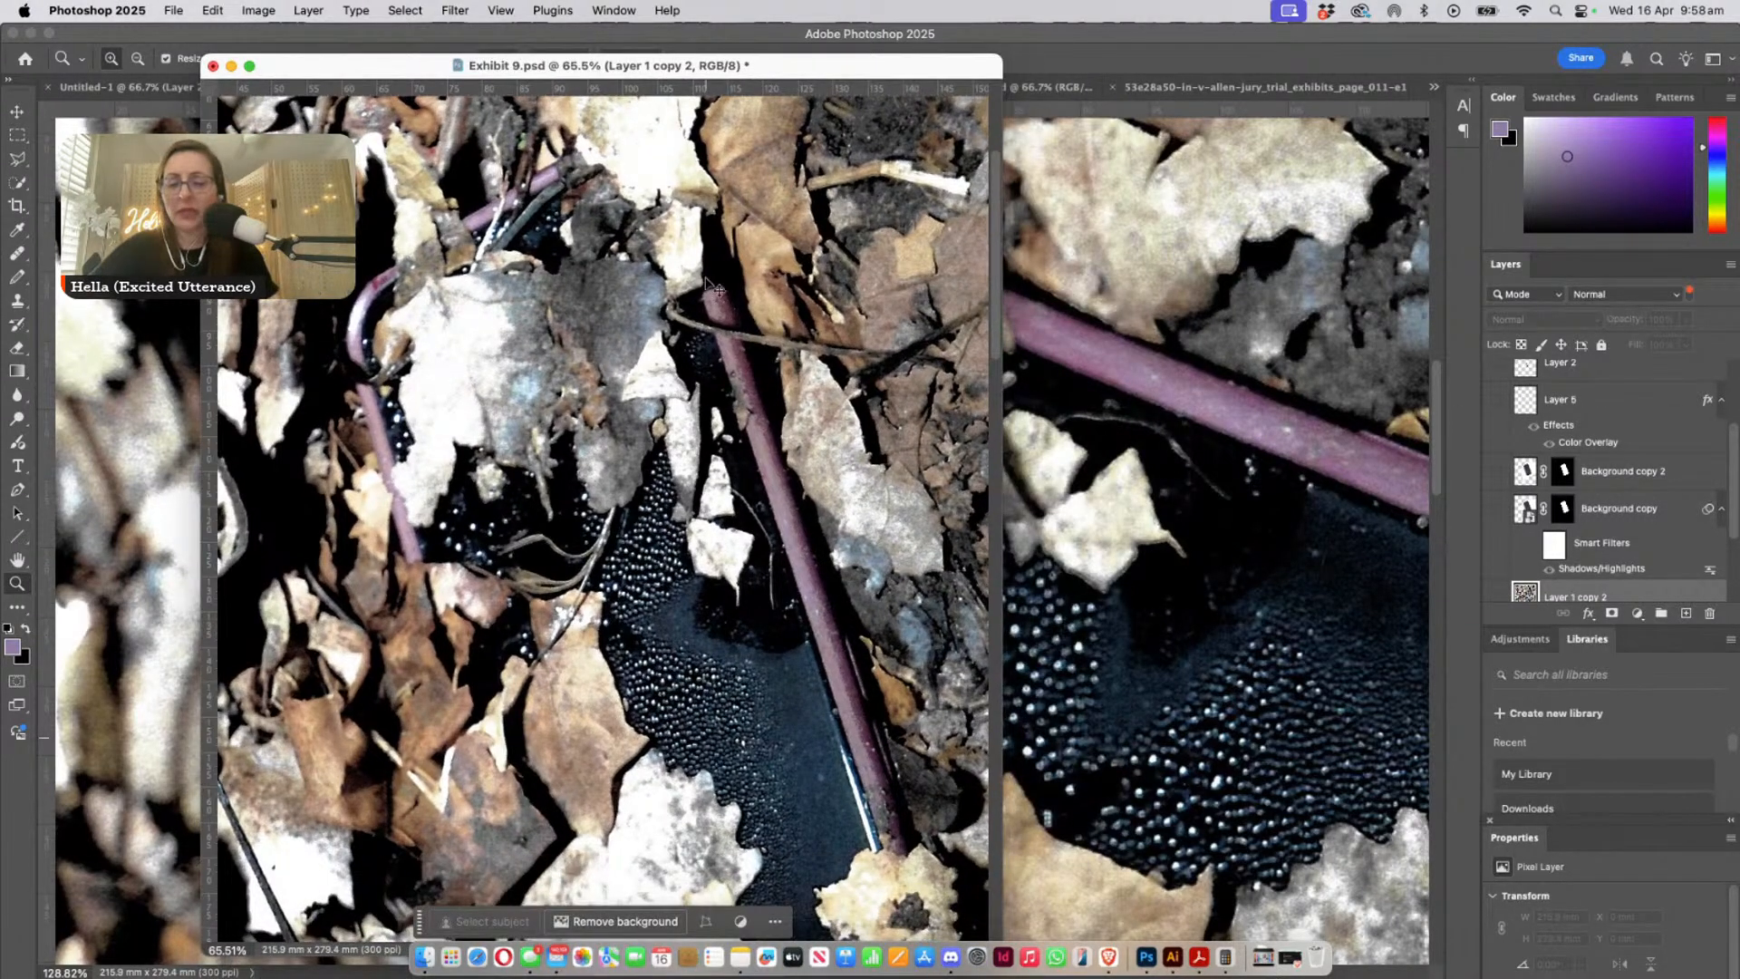
- Open iphone 6s xploded.psd from the project files
key("super+o")
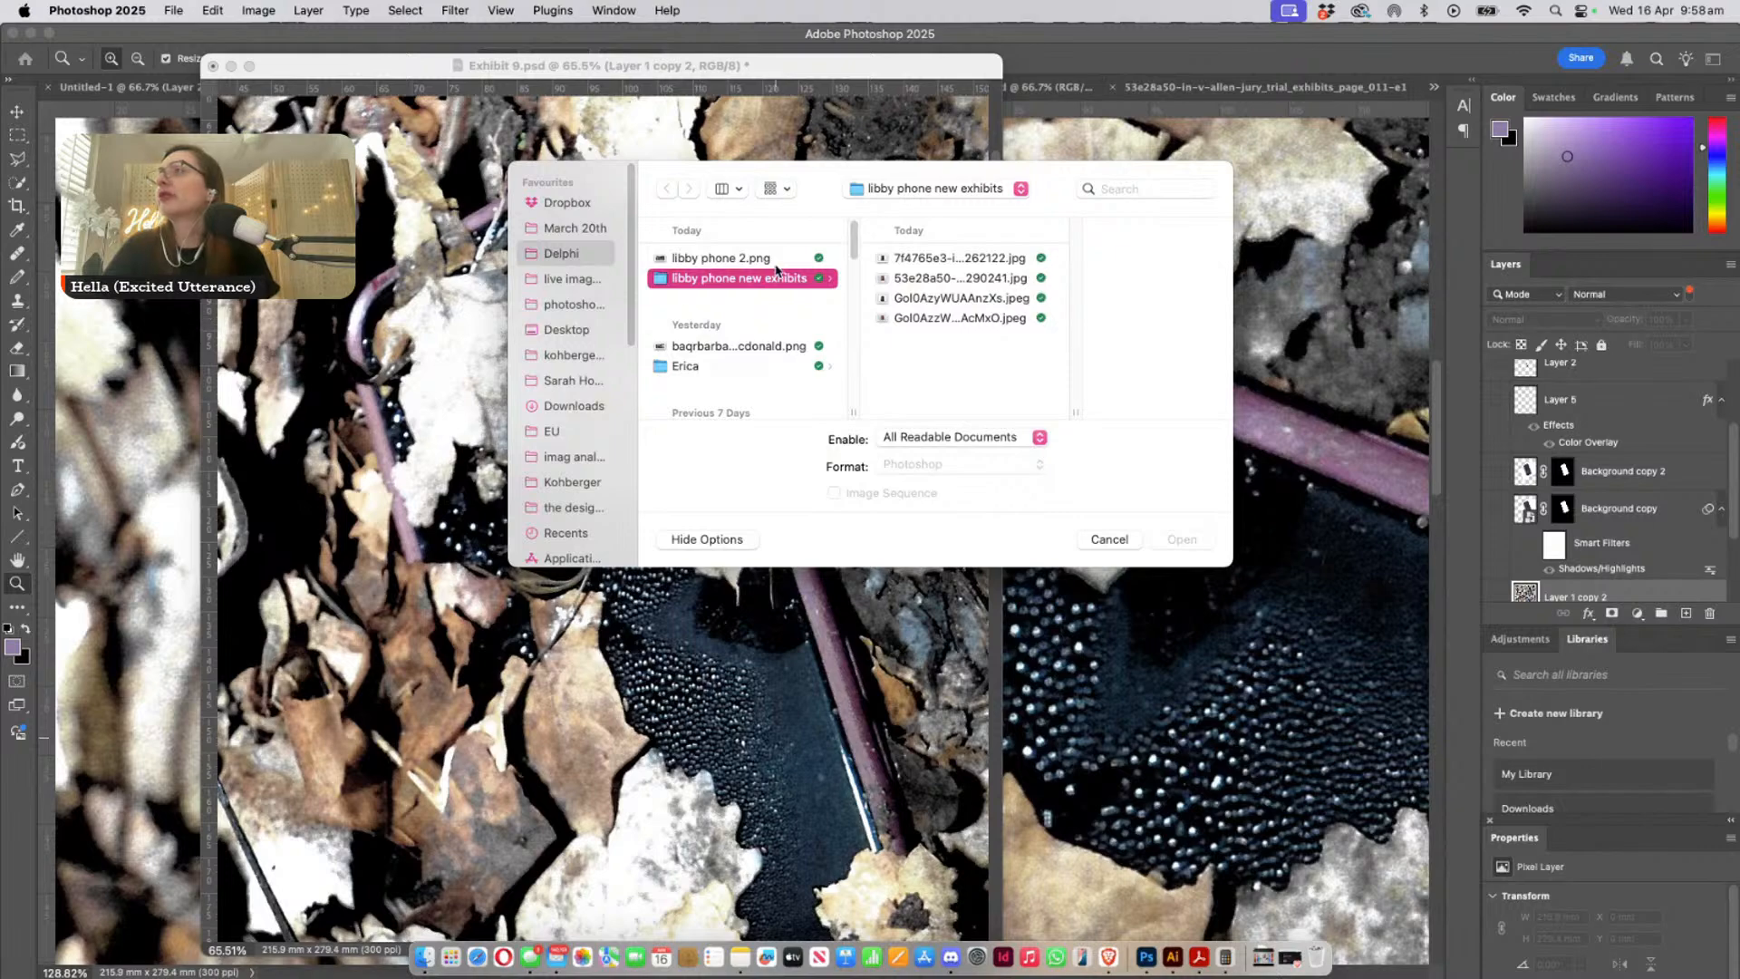
scroll(743, 299, "down", 3)
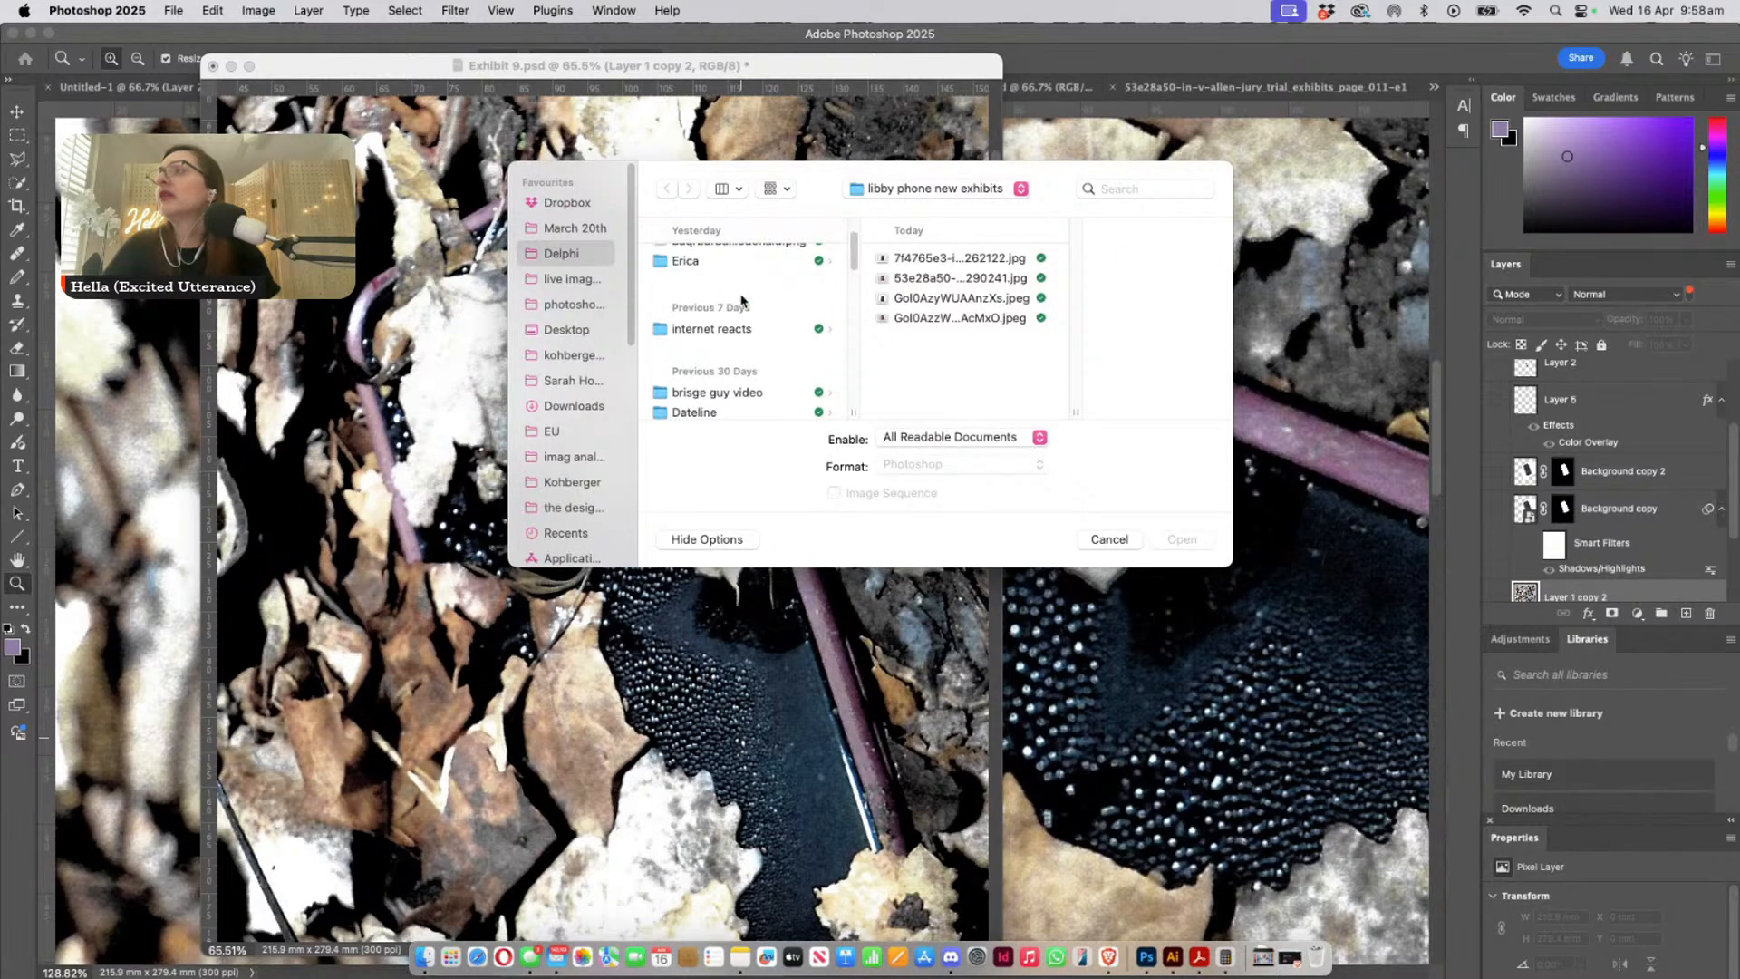
scroll(742, 301, "down", 2)
left_click_drag(824, 175, 0, 547)
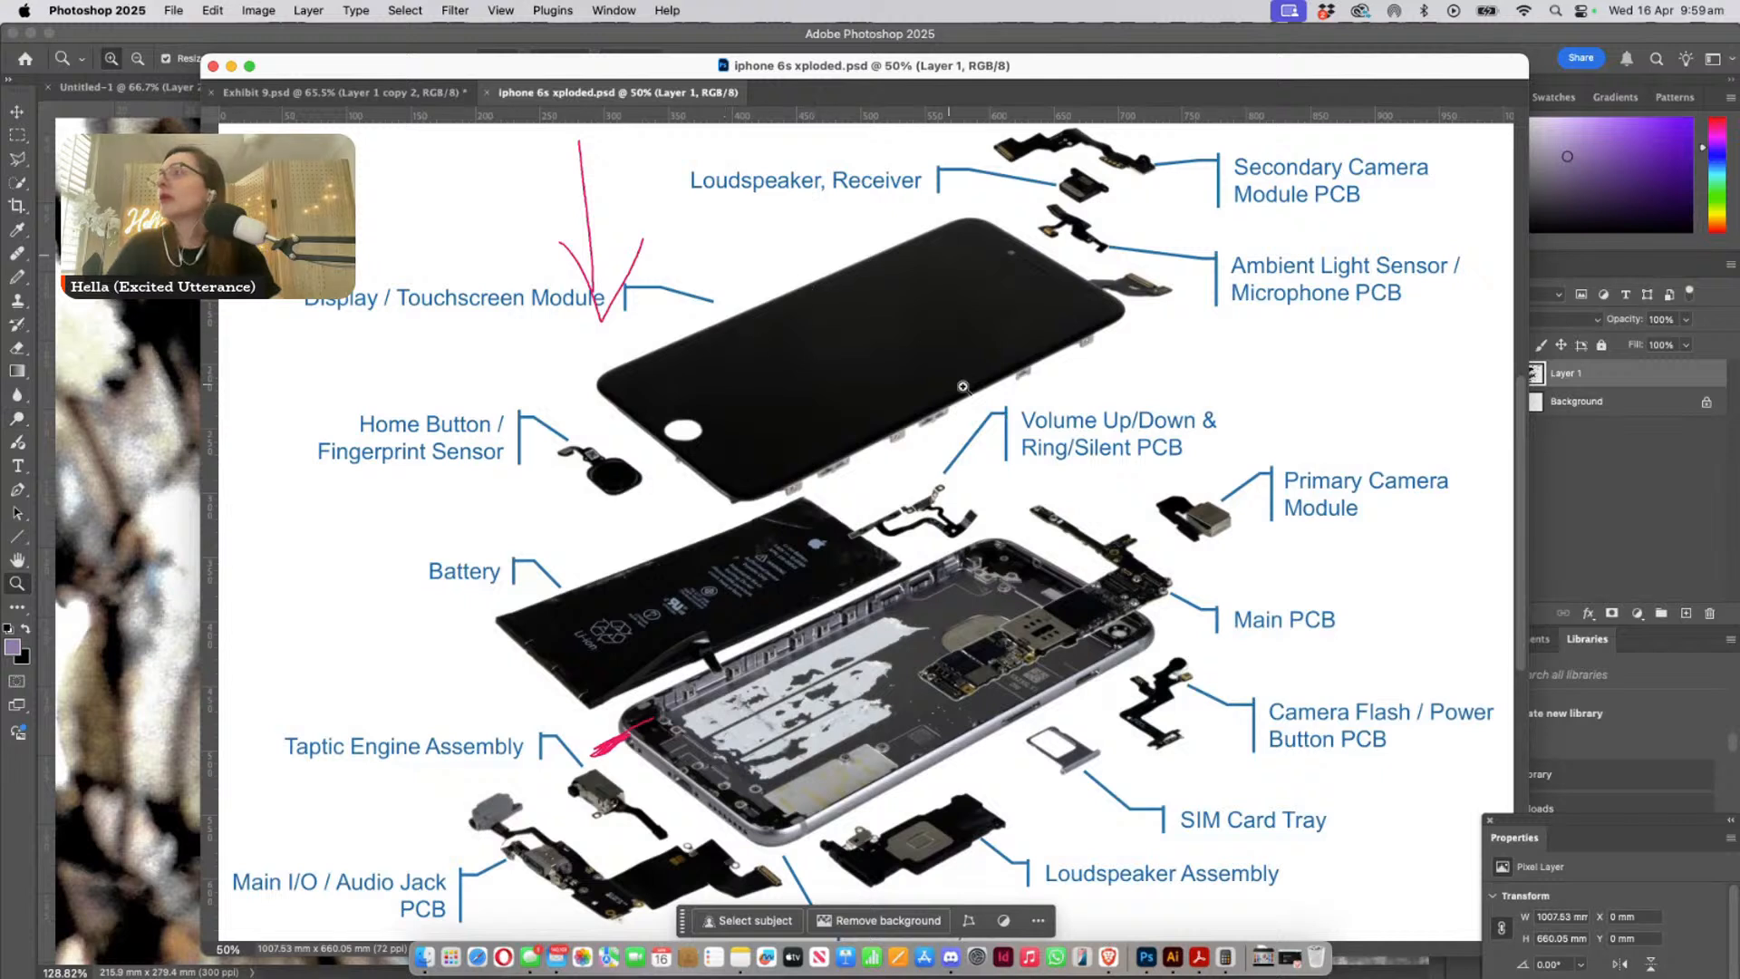
- Examine the touchscreen module and main enclosure in the exploded iPhone 6s diagram at 50%, then return to Exhibit 10.psd
scroll(963, 380, "down", 3)
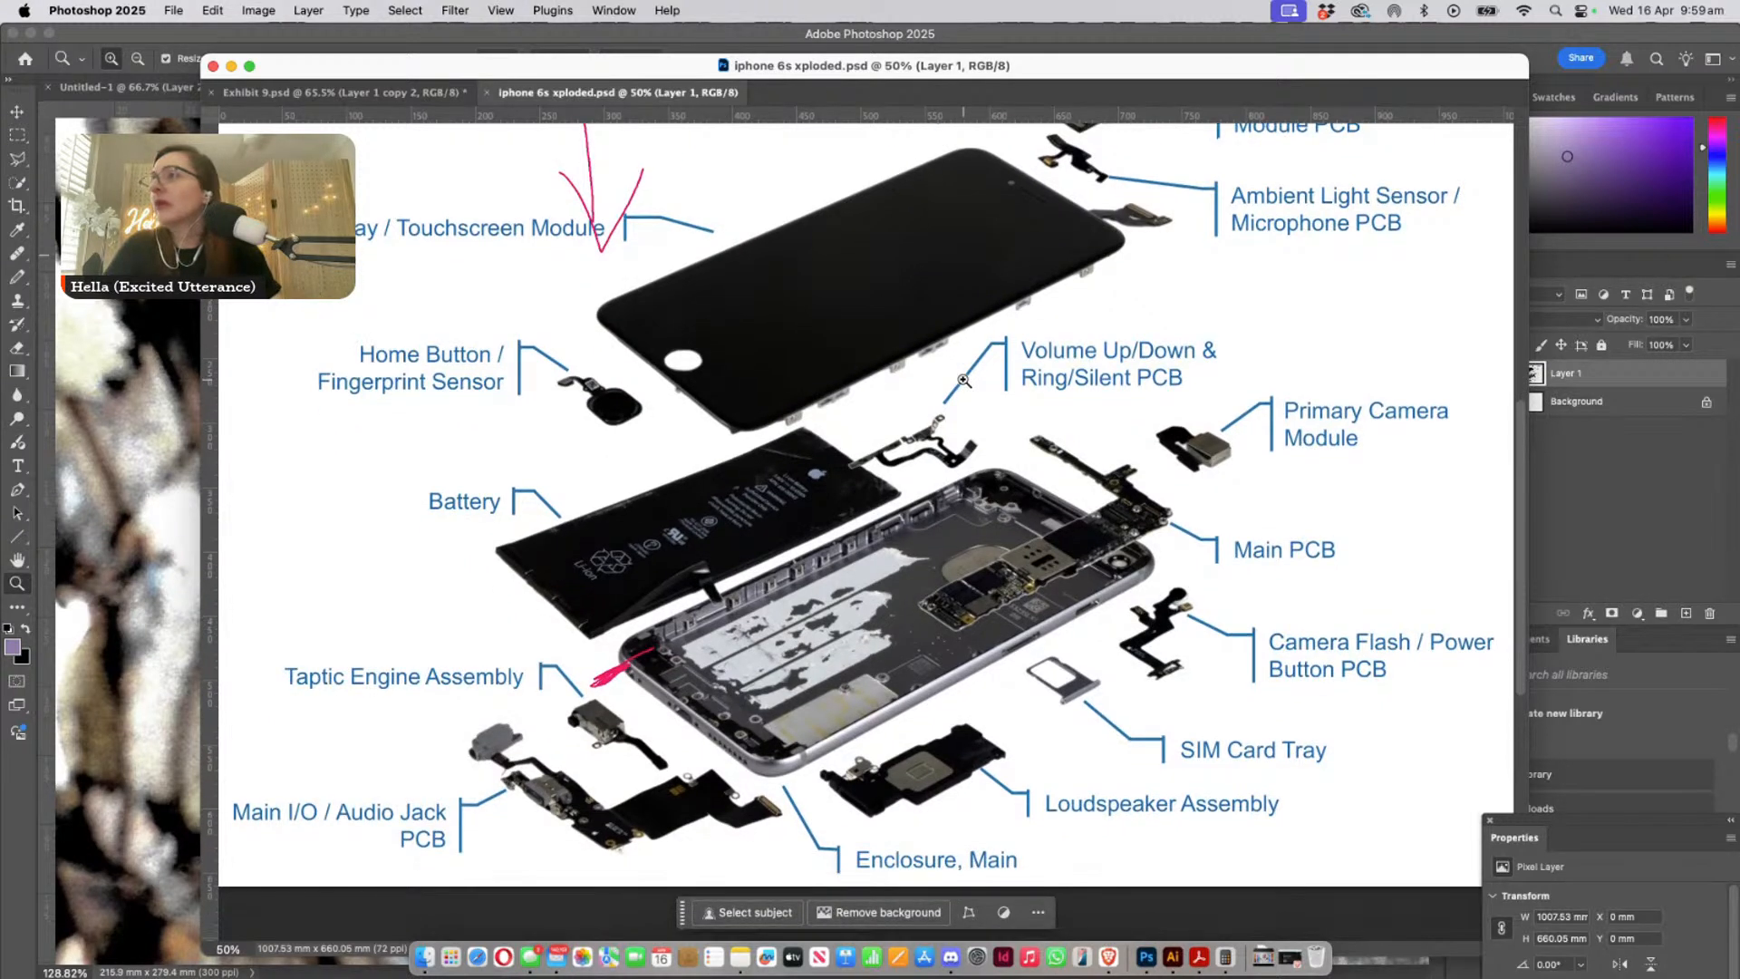
scroll(964, 379, "up", 3)
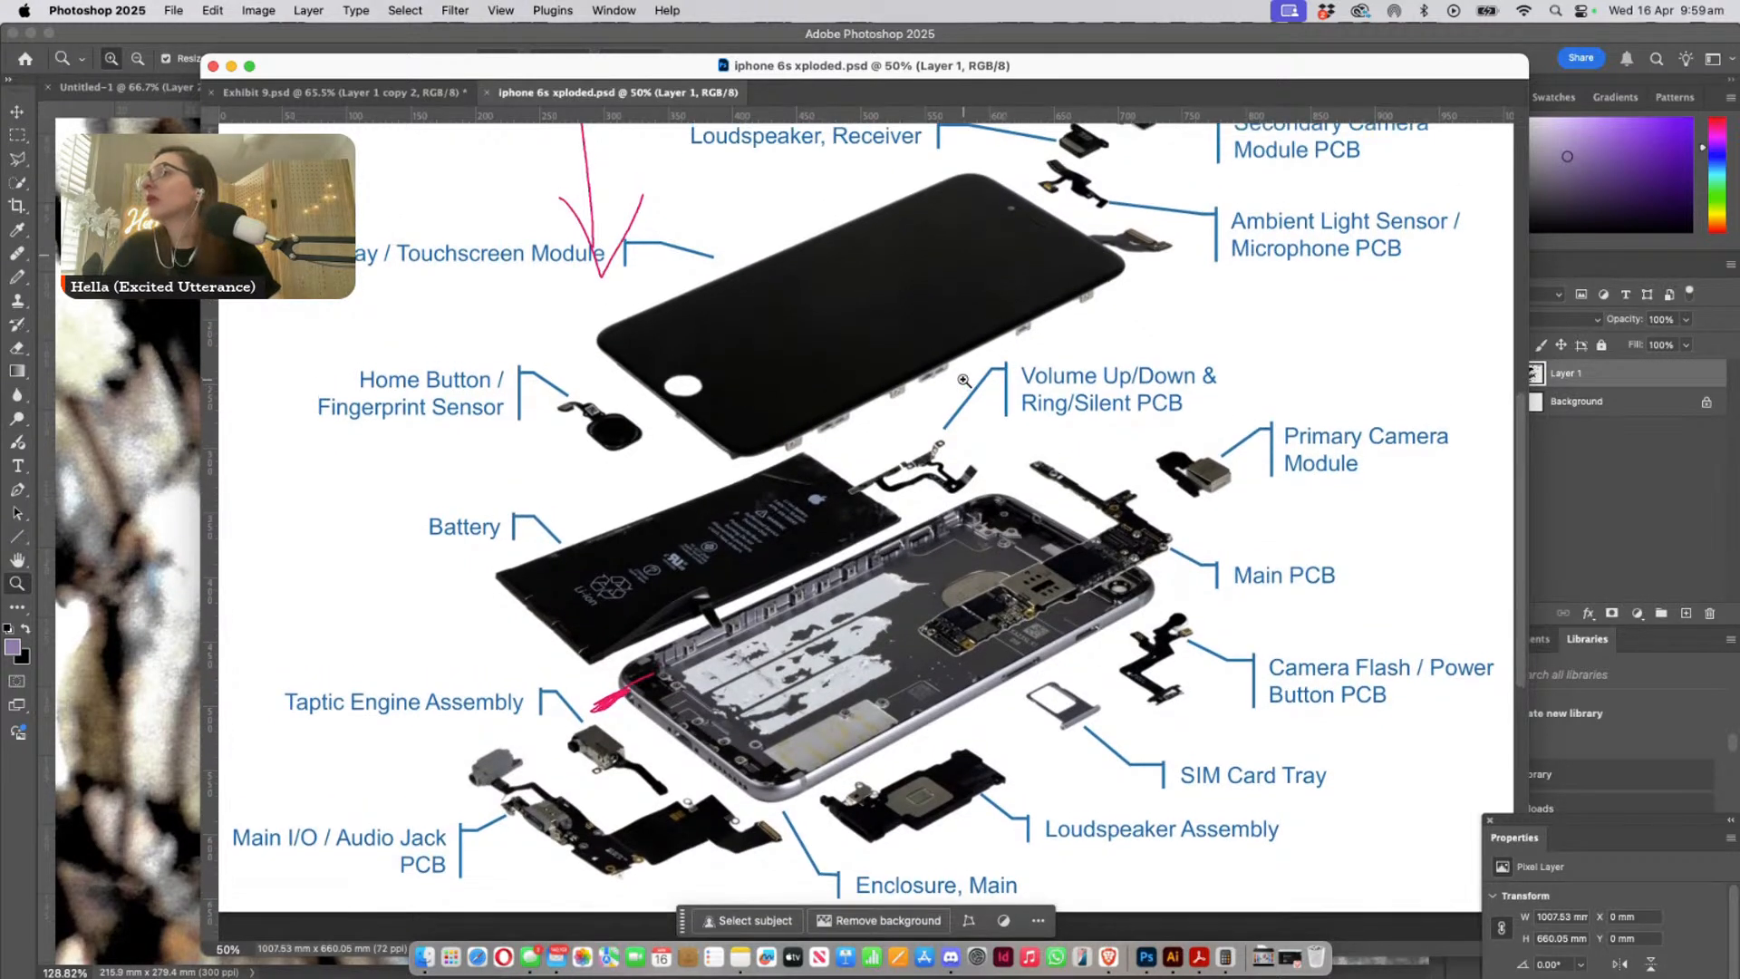
scroll(964, 380, "down", 3)
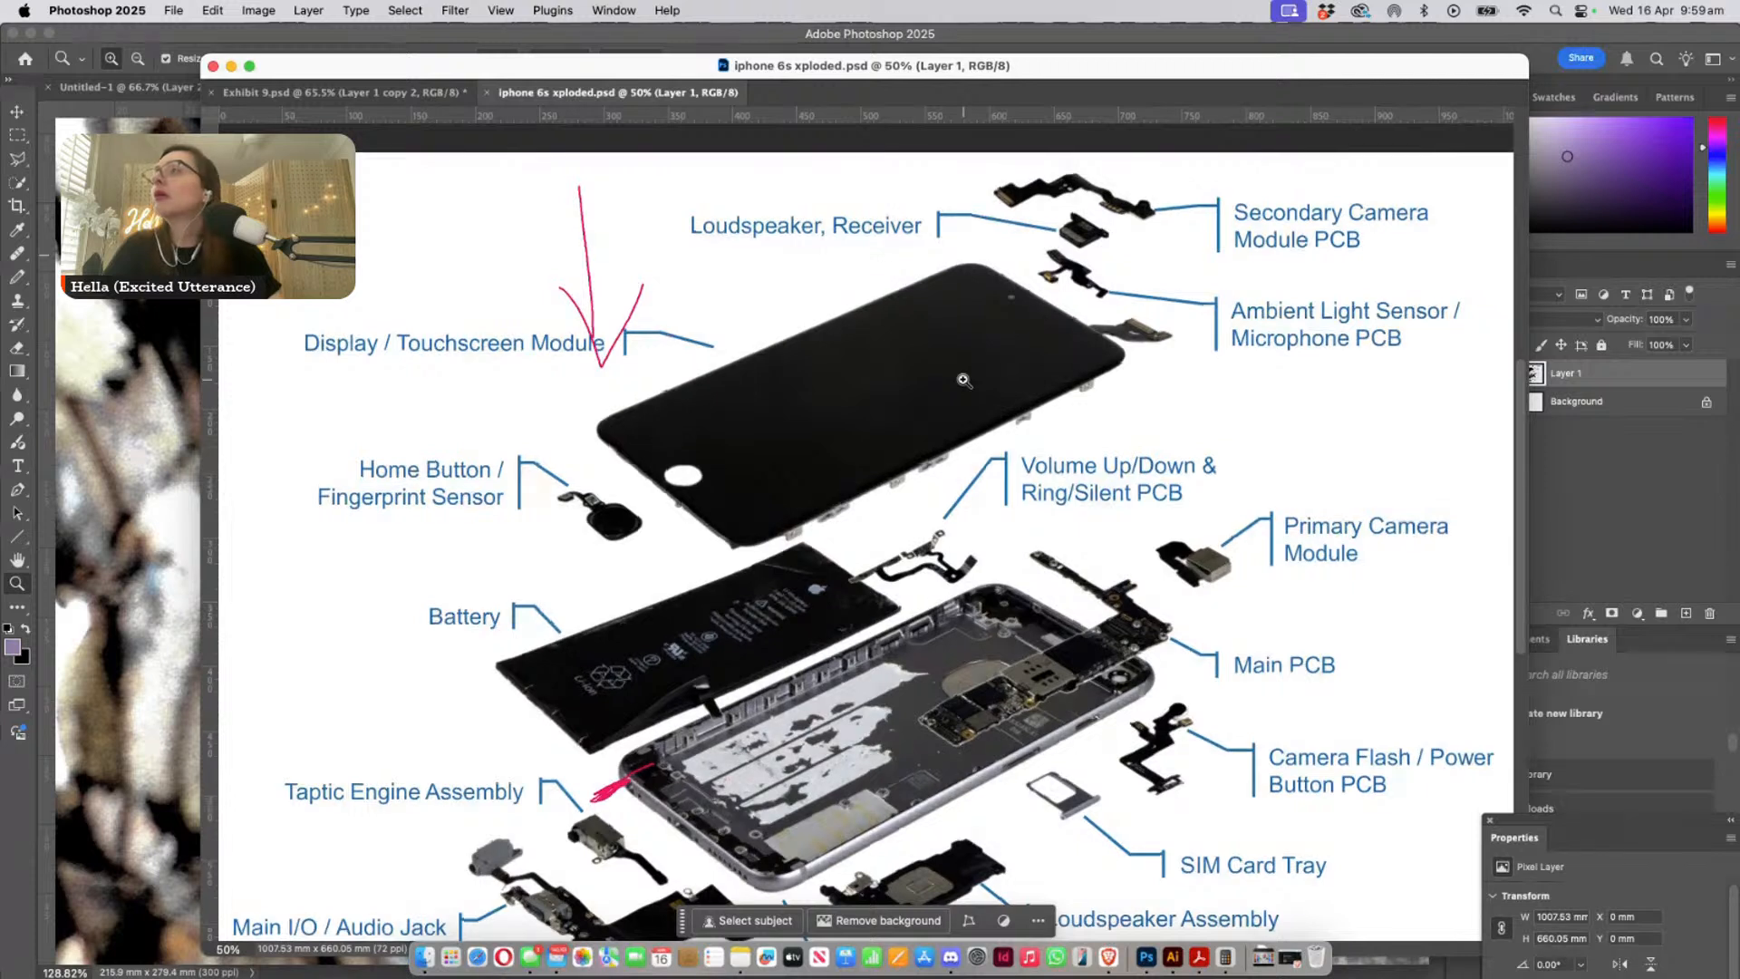
scroll(963, 380, "up", 5)
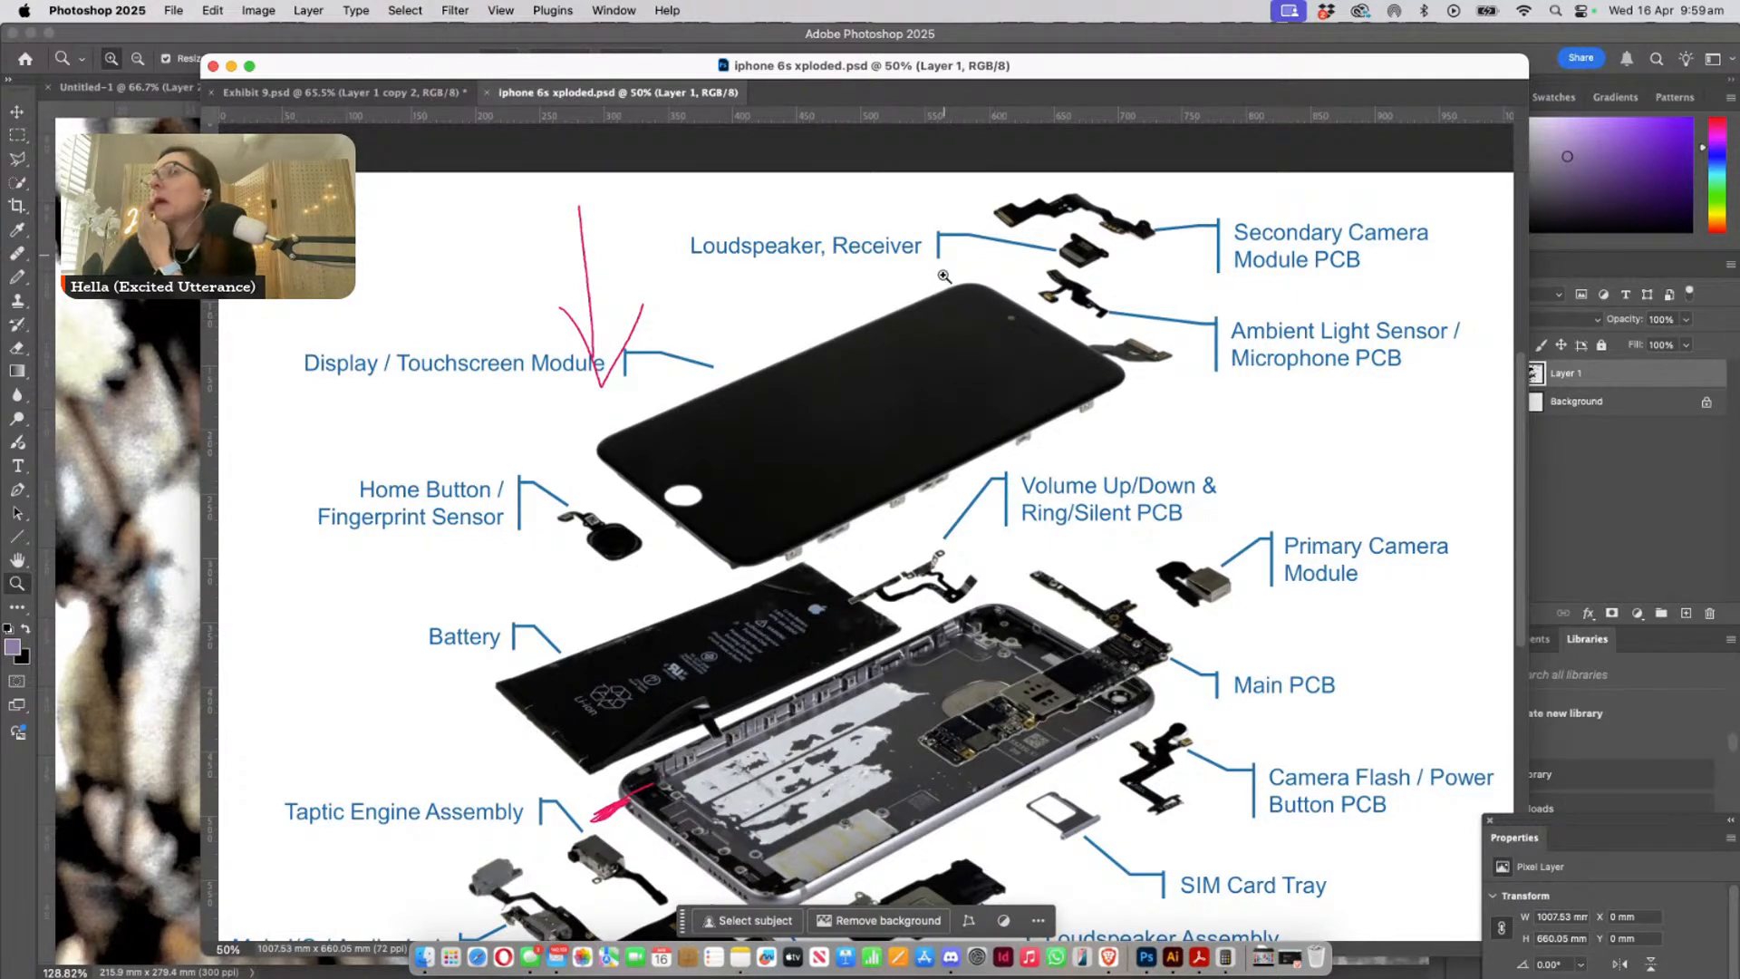
left_click_drag(994, 305, 1020, 498)
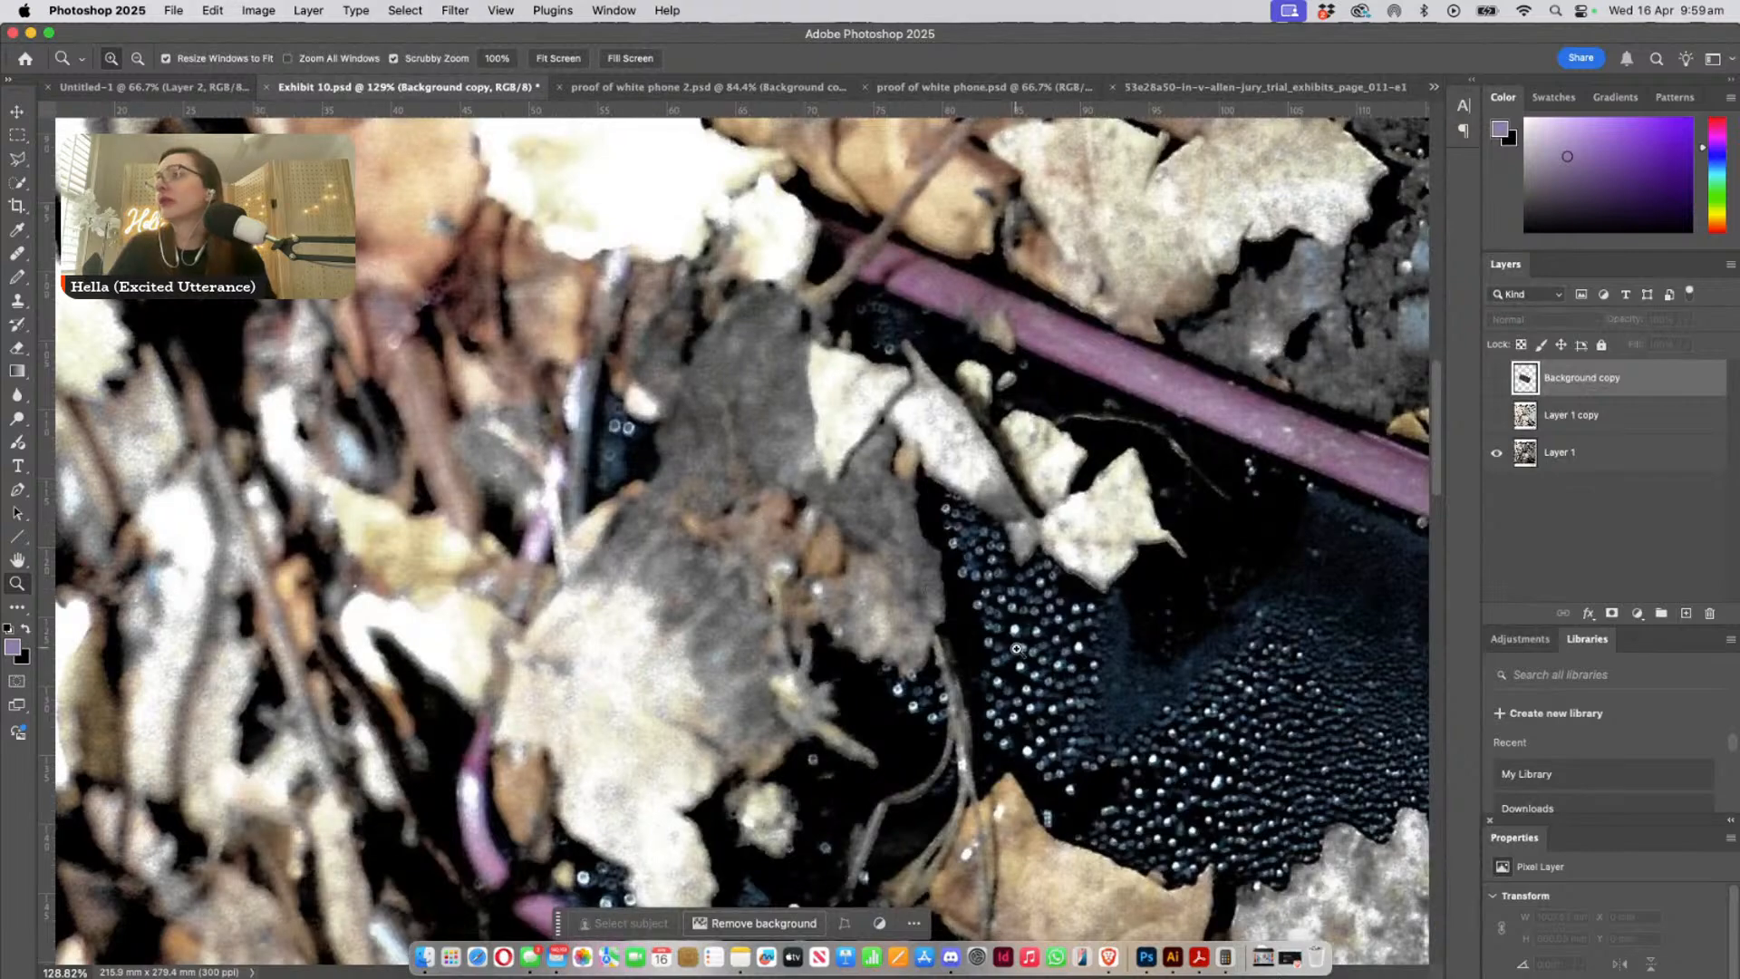
- Examine the droplets on the dark screen and the leaves along its lower edge in Exhibit 10
scroll(991, 622, "down", 10)
scroll(991, 622, "right", 10)
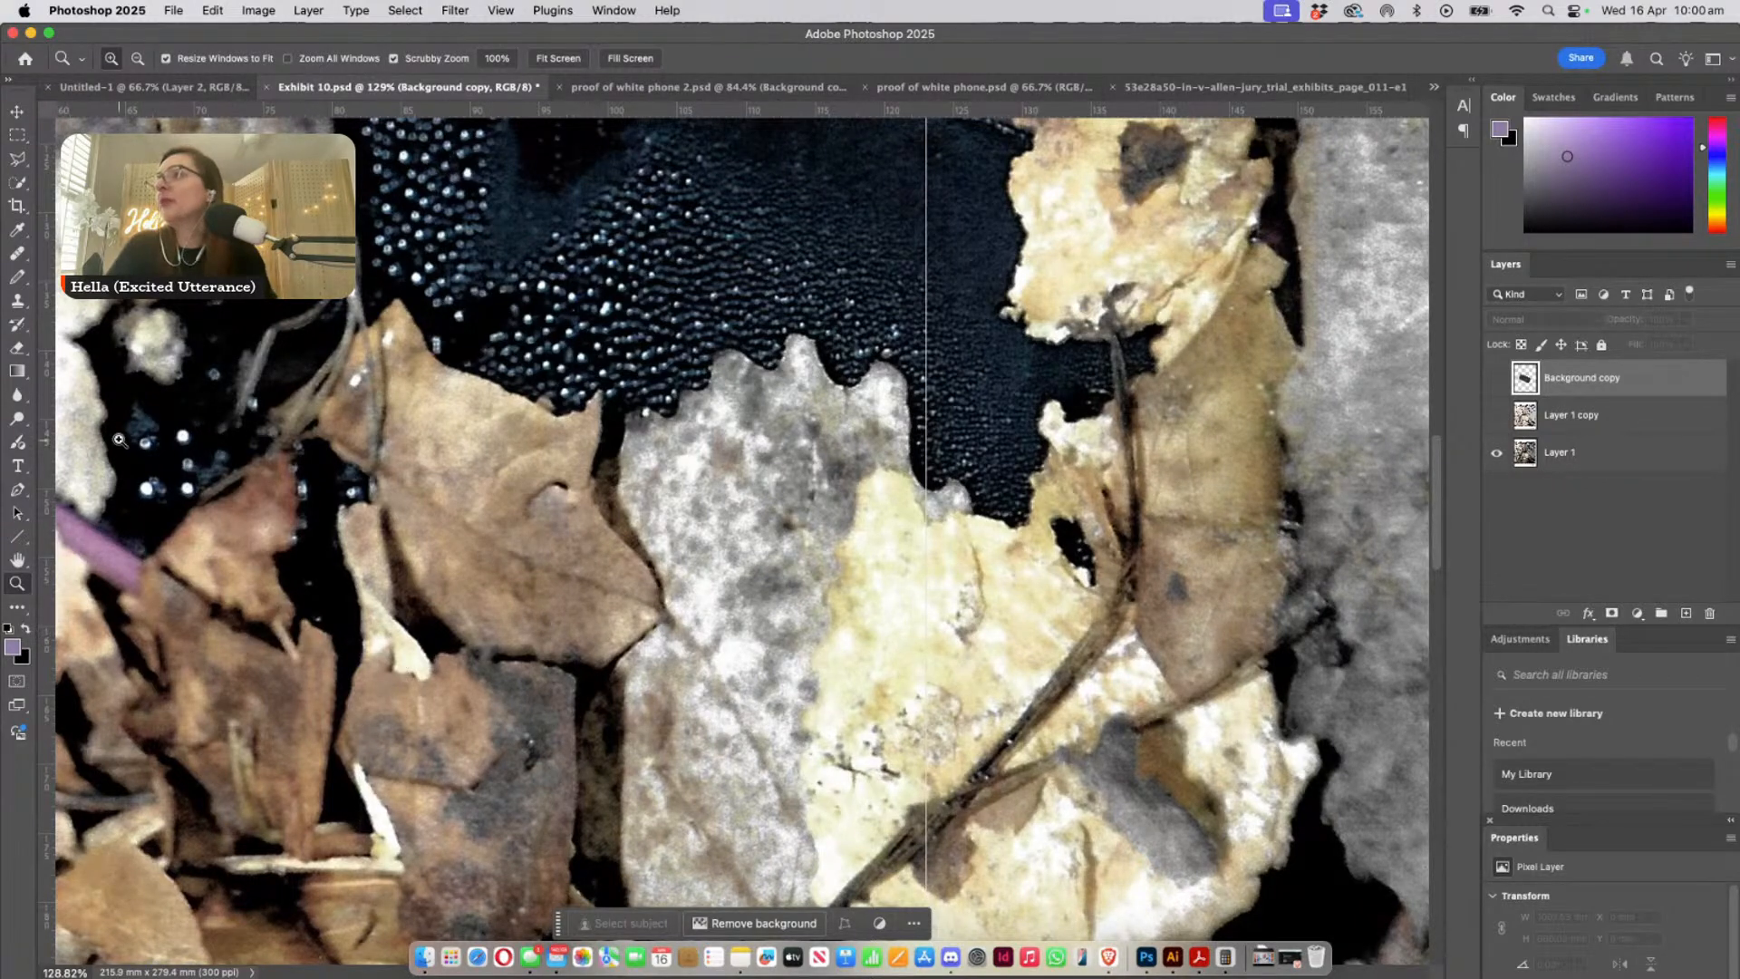
left_click_drag(577, 489, 486, 696)
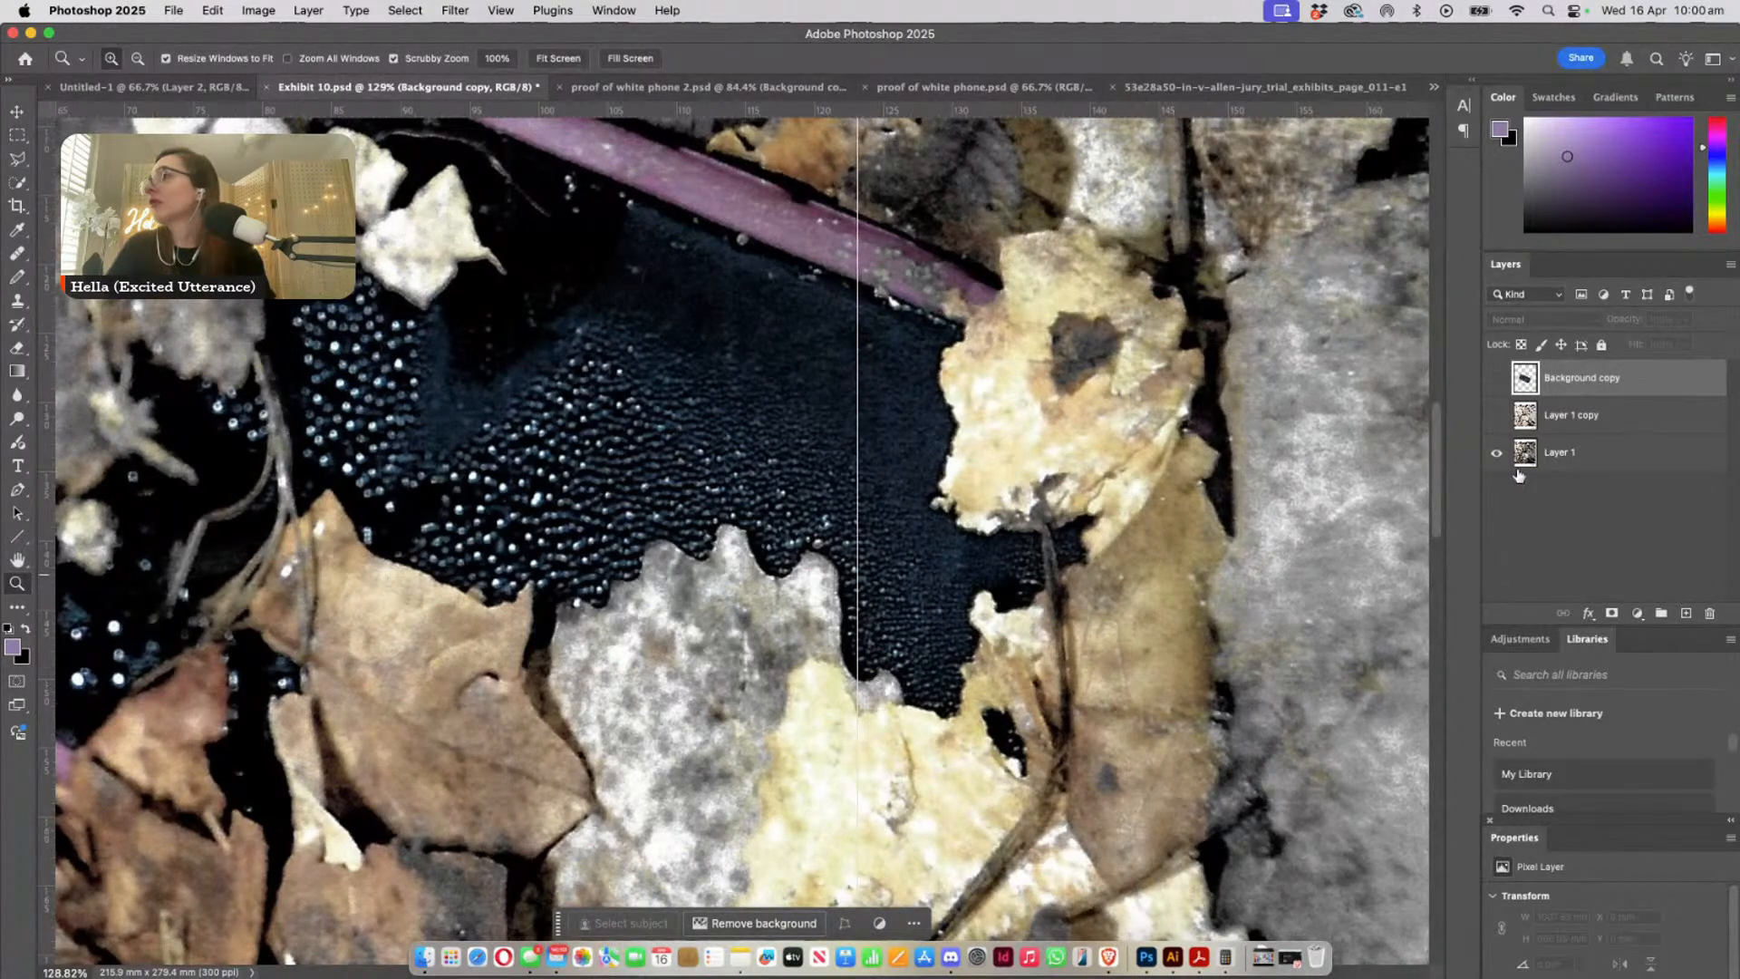
- Show the pink-cased phone on Background copy and compare it with the scene using Soft Light blending and opacity, leaving it Normal at 100%
left_click(1497, 379)
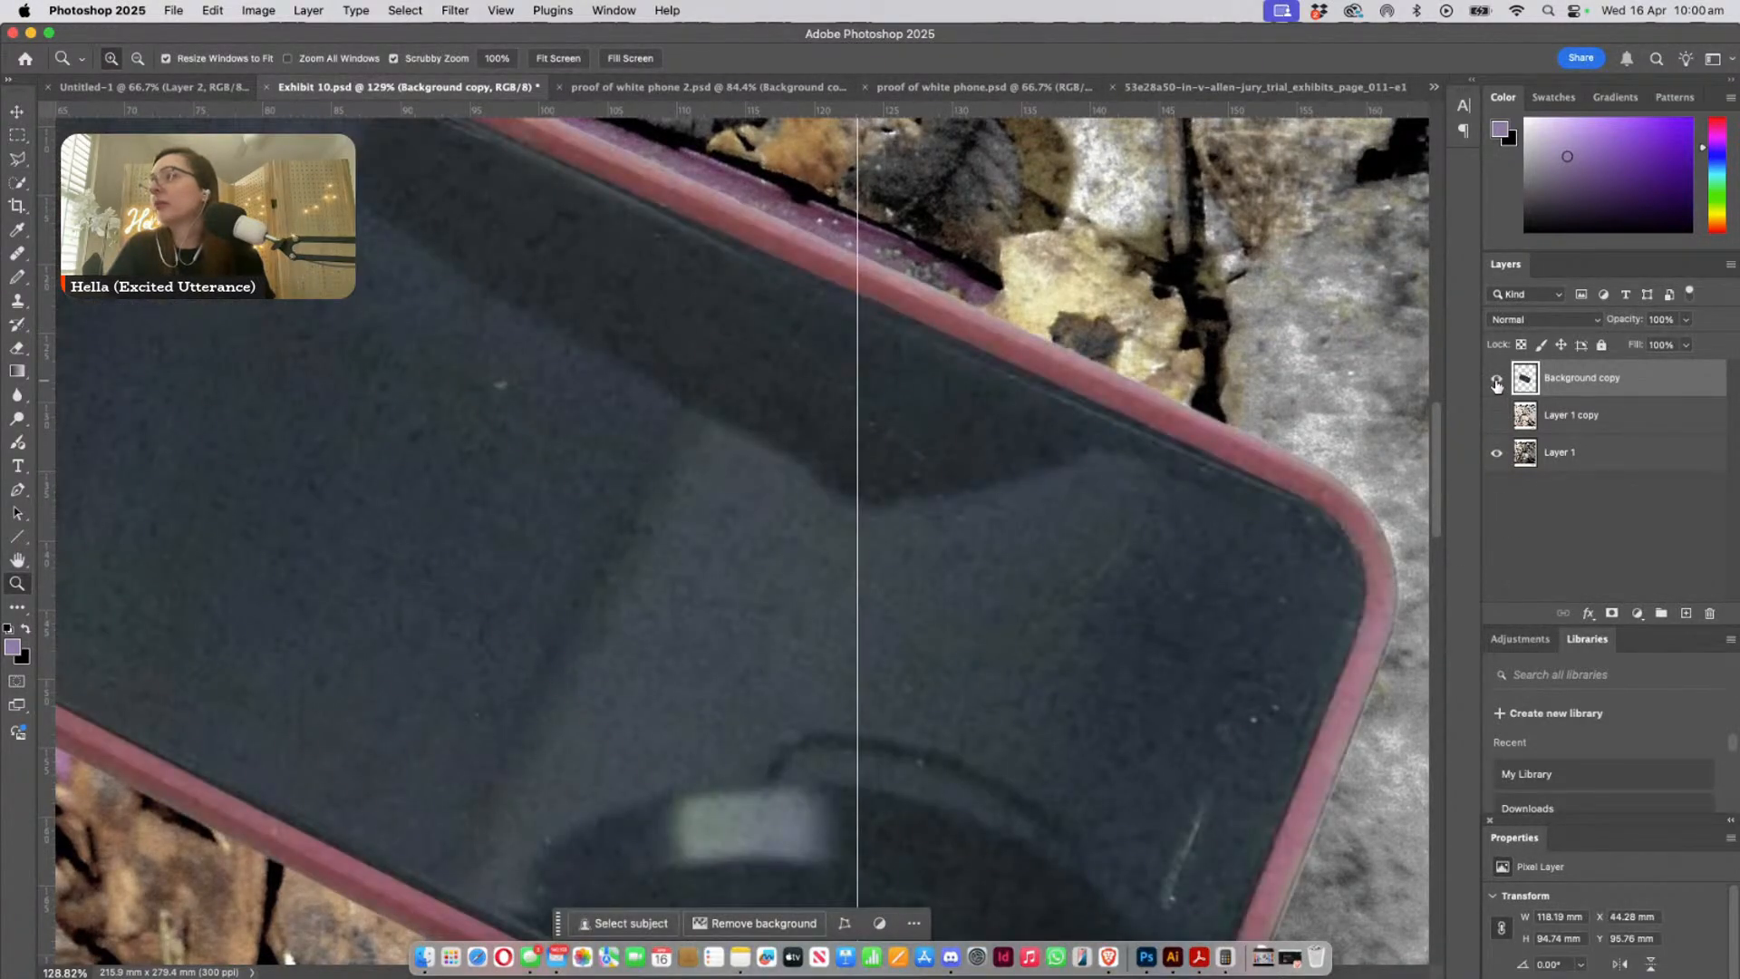
left_click(1557, 322)
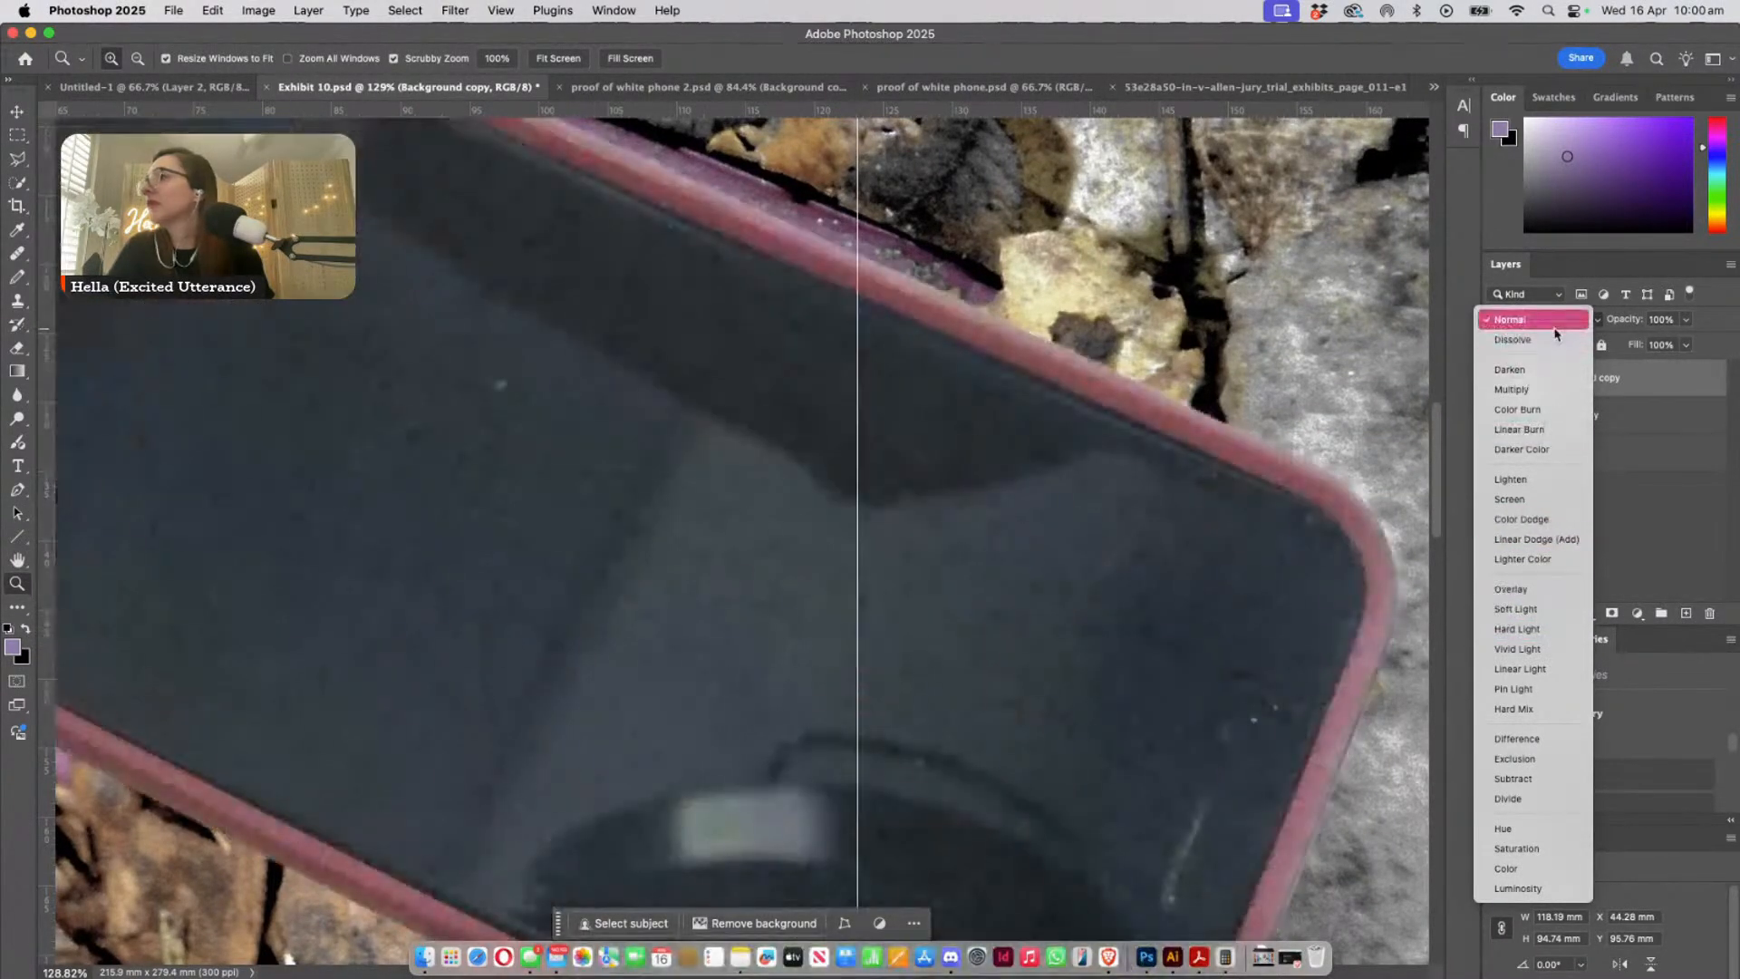
left_click(1555, 322)
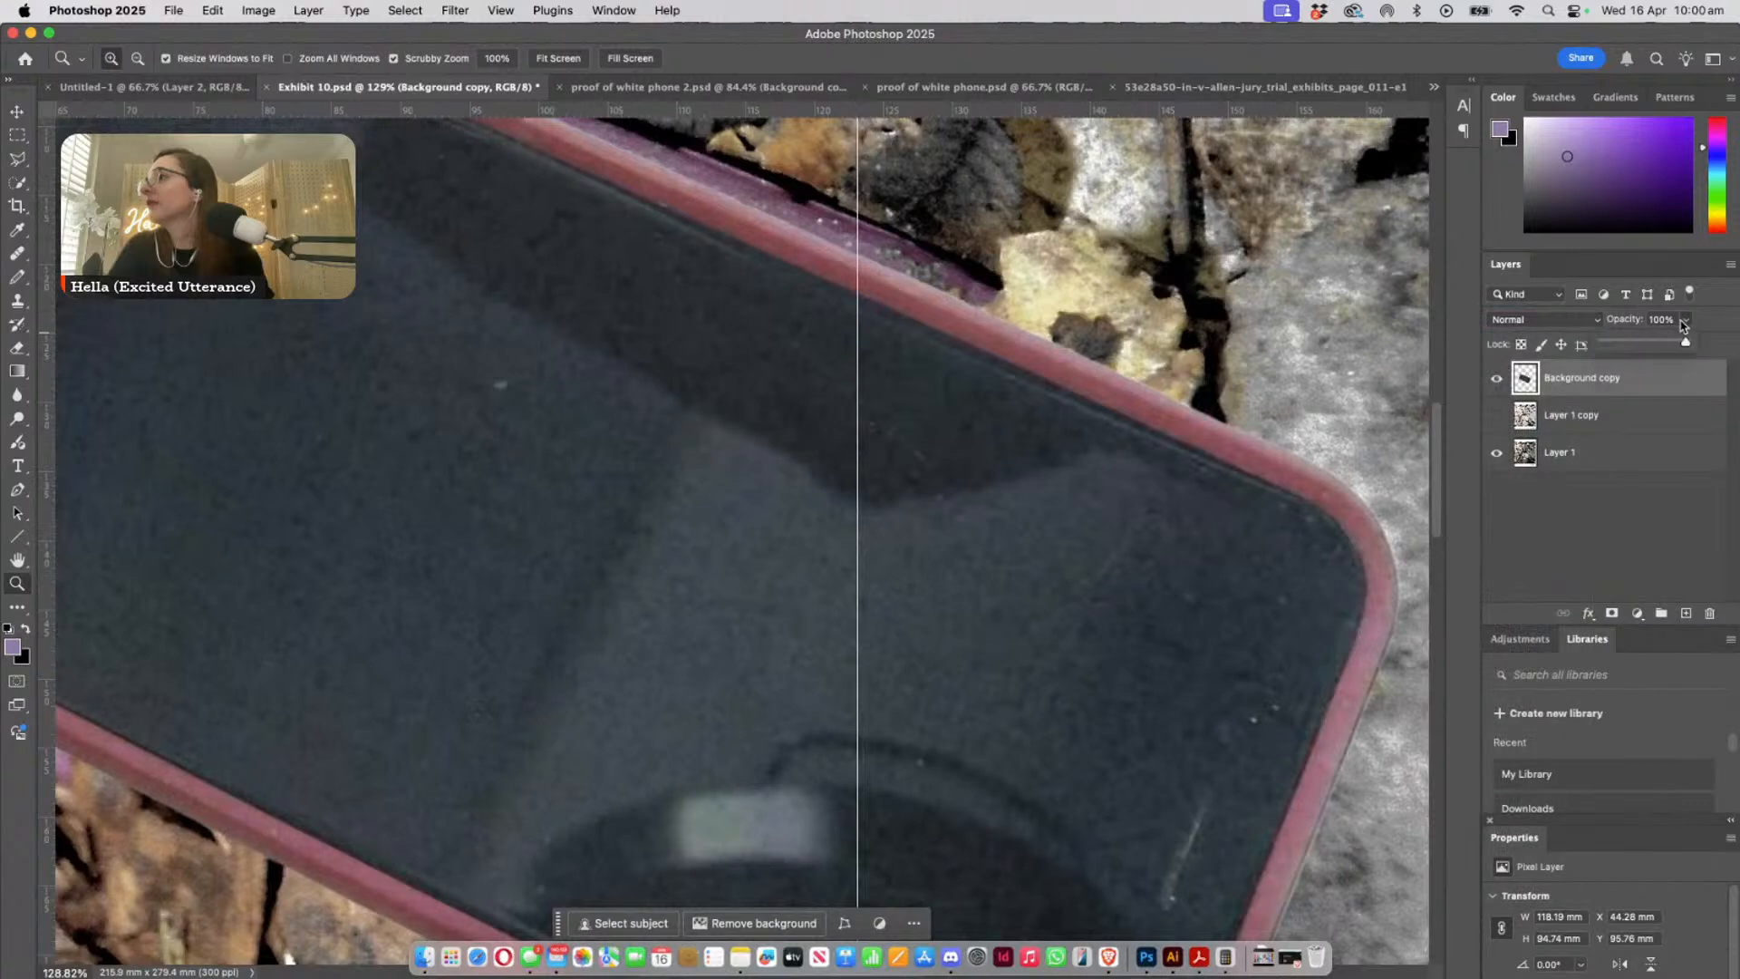
left_click_drag(1648, 345, 1688, 346)
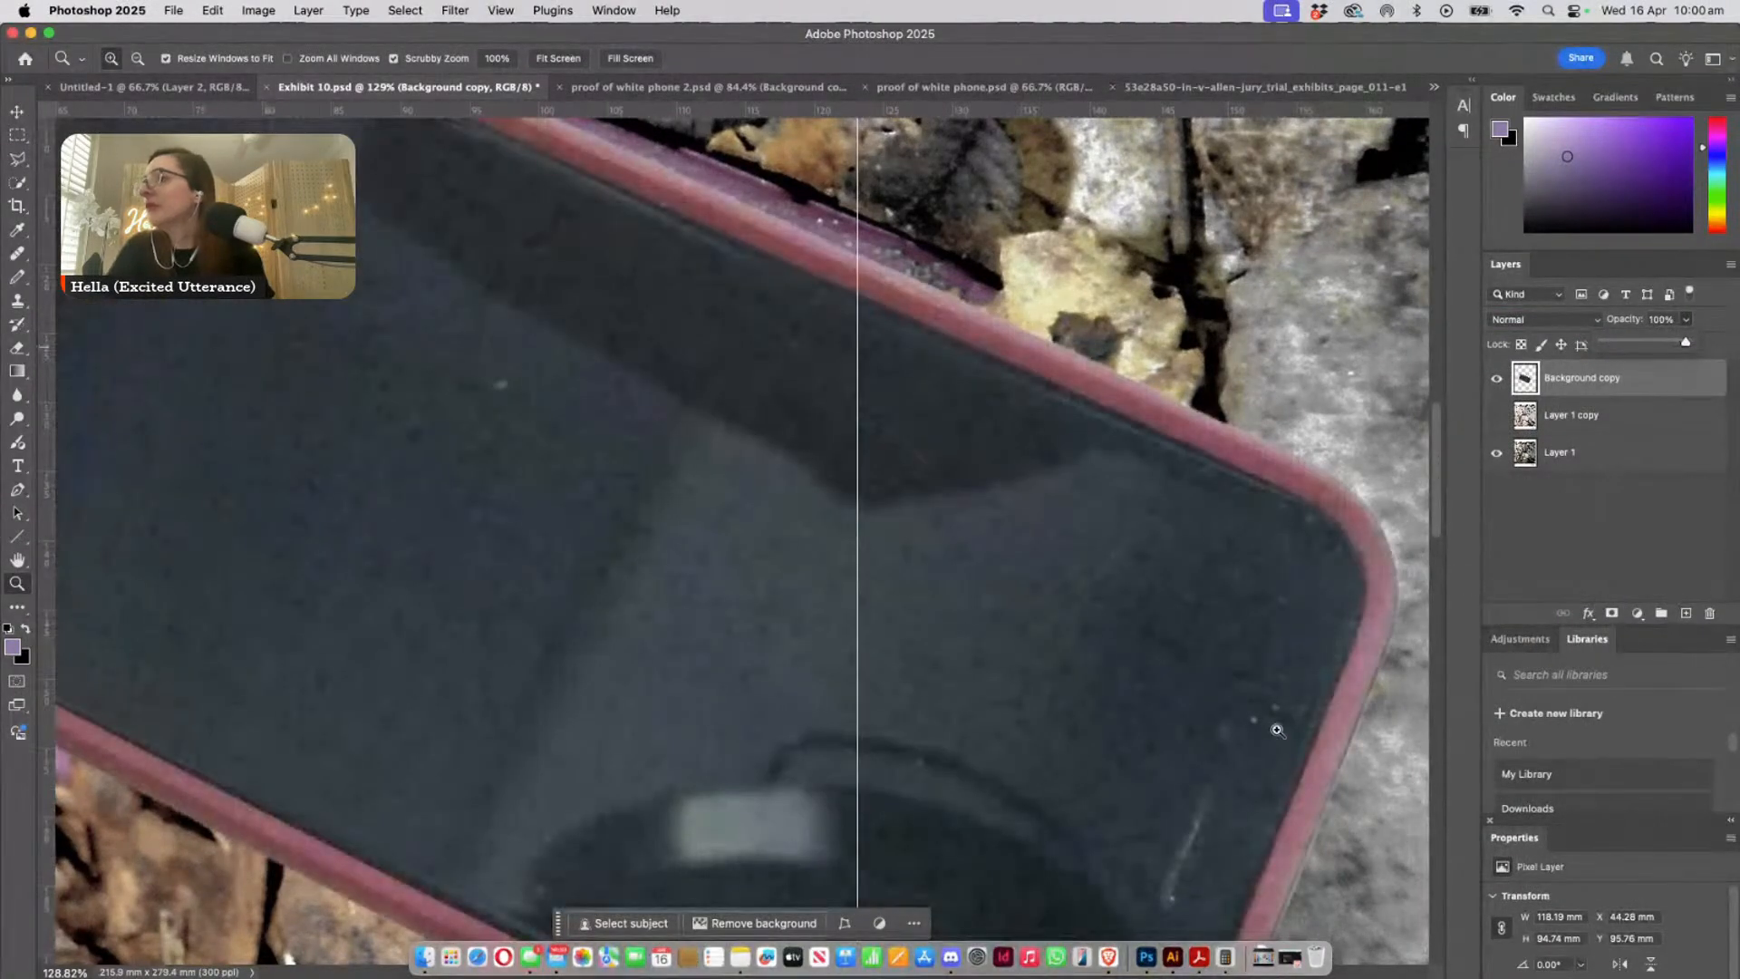
- Add a new layer above Background copy and activate the Pencil tool for marking the pink-cased phone's earpiece area
scroll(1292, 818, "down", 3)
left_click_drag(1256, 647, 1311, 686)
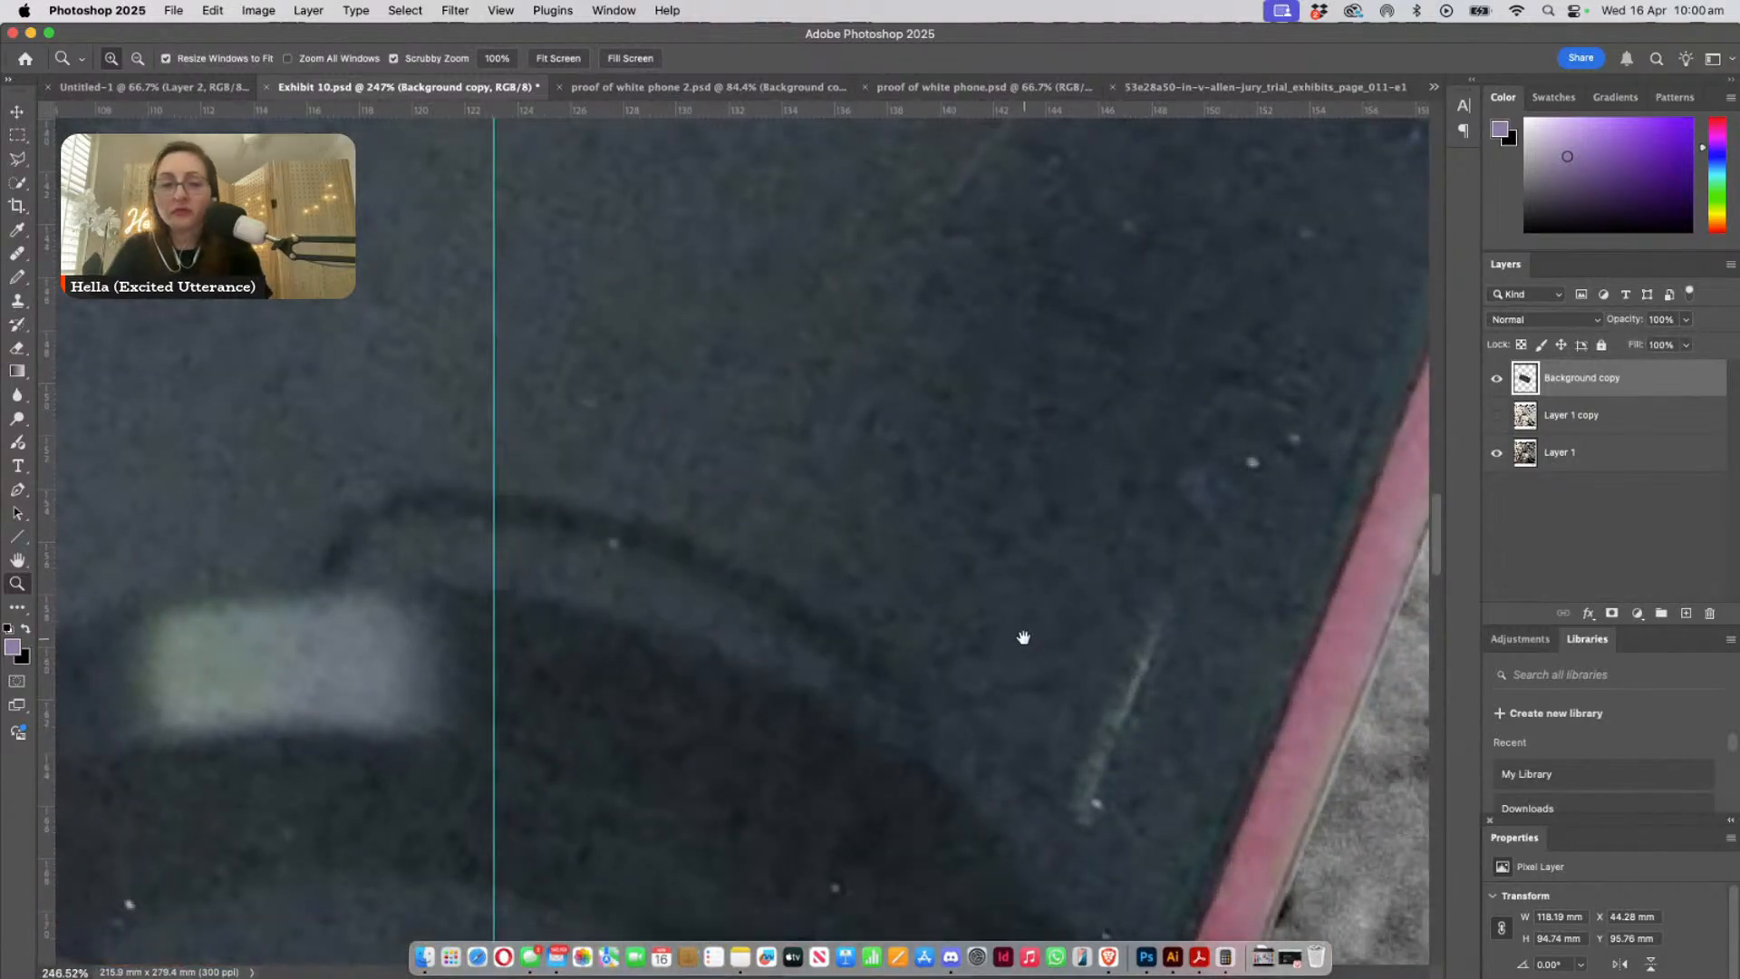
left_click_drag(1022, 633, 816, 459)
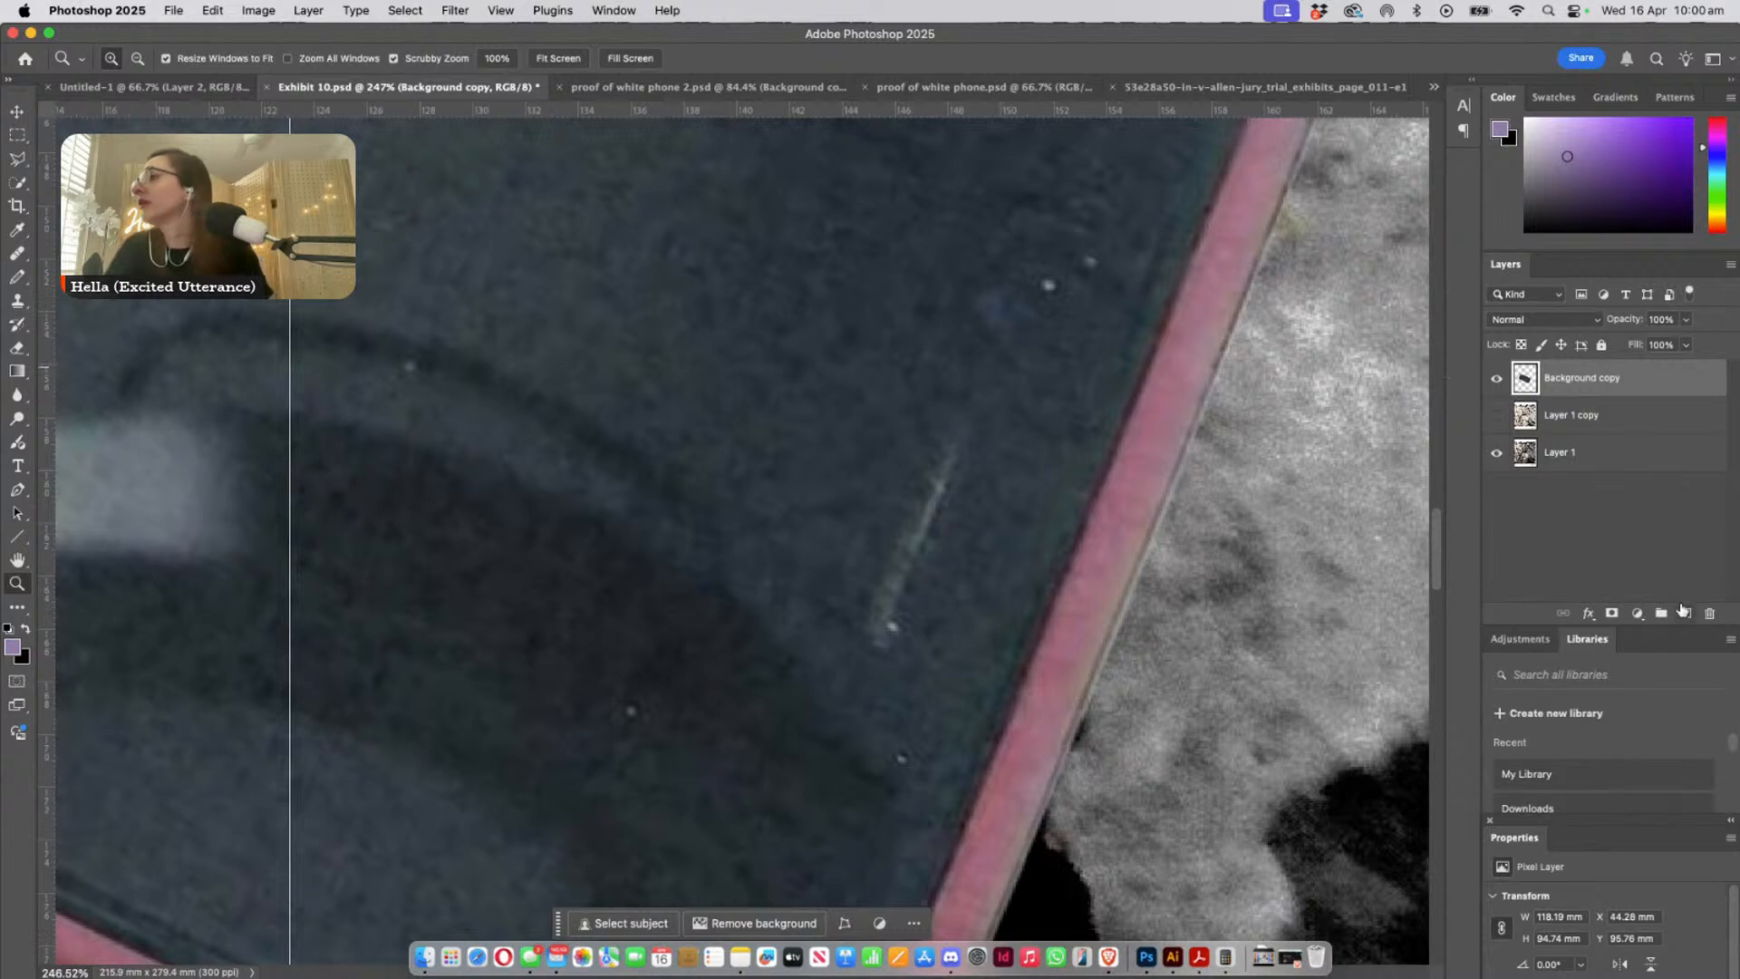
left_click(1684, 614)
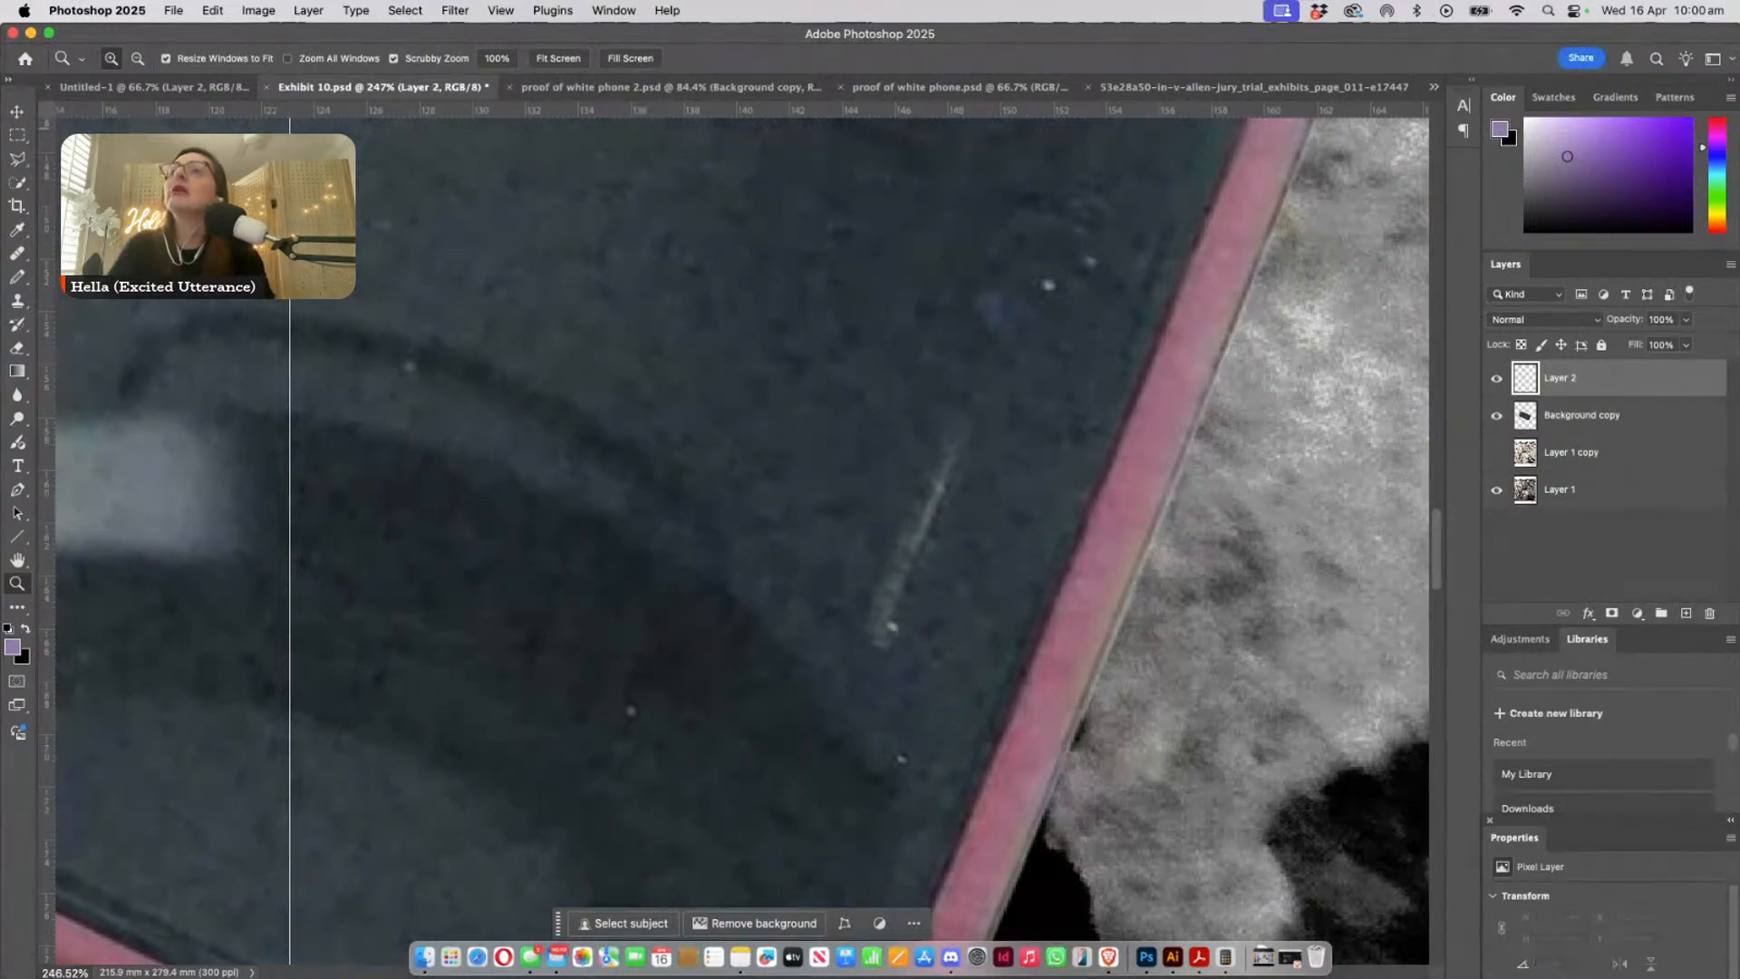
left_click(14, 138)
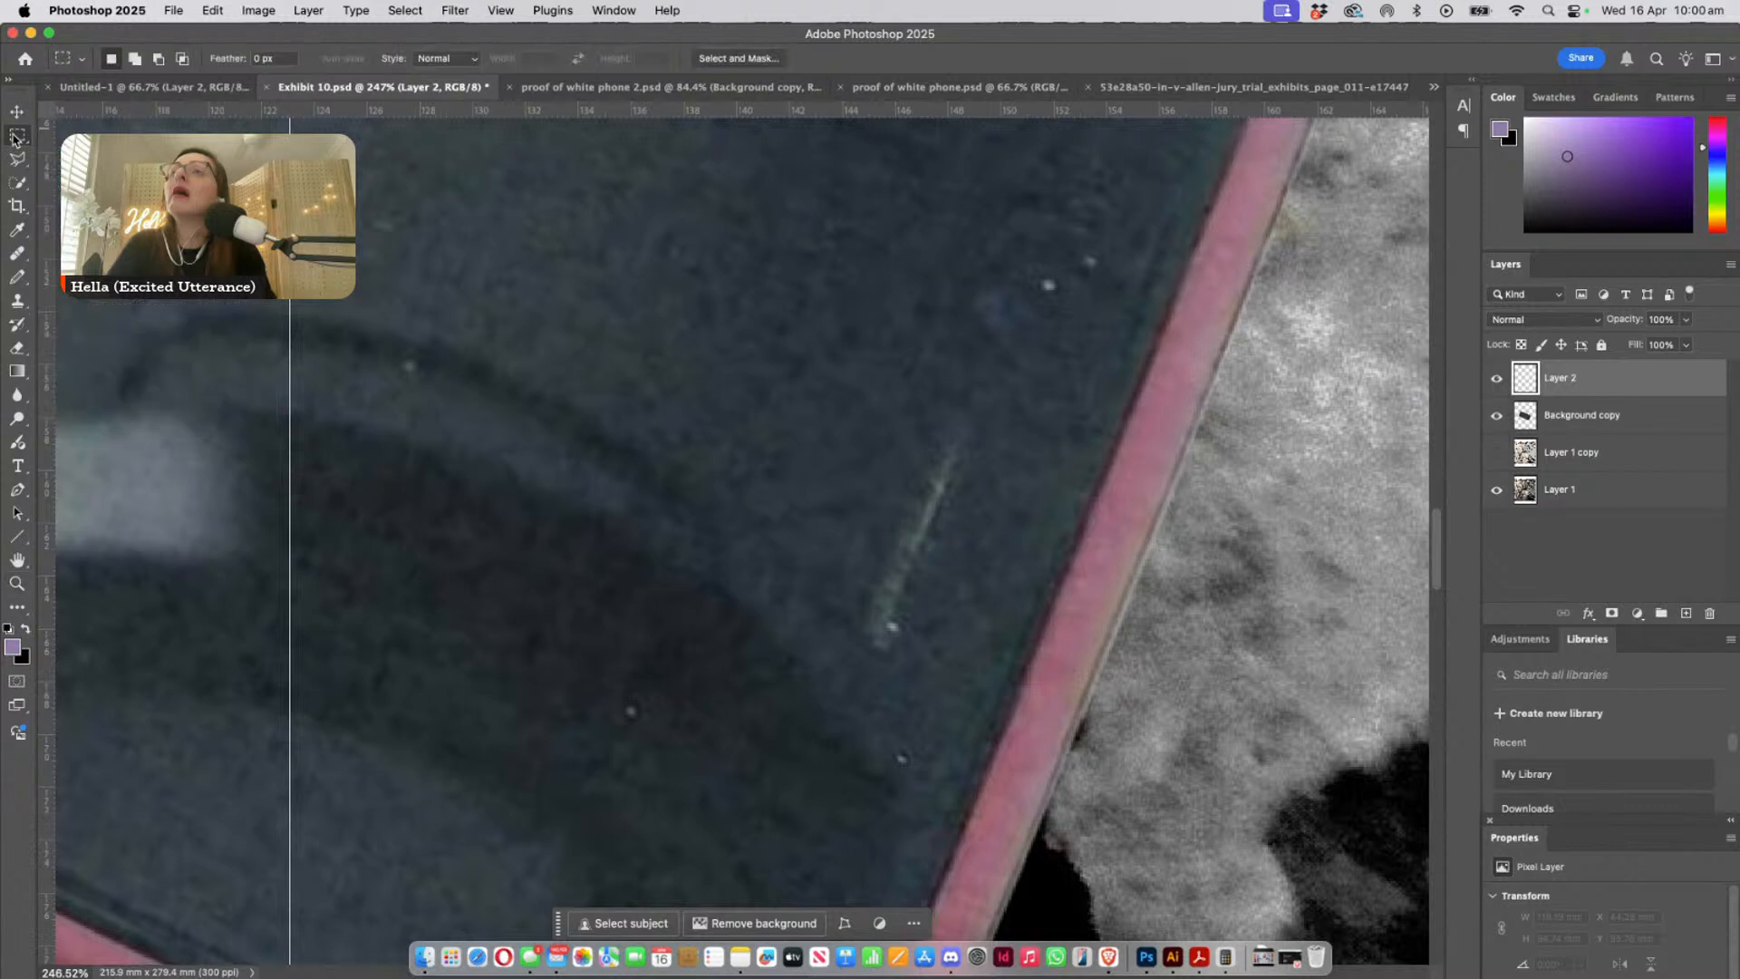
left_click(18, 275)
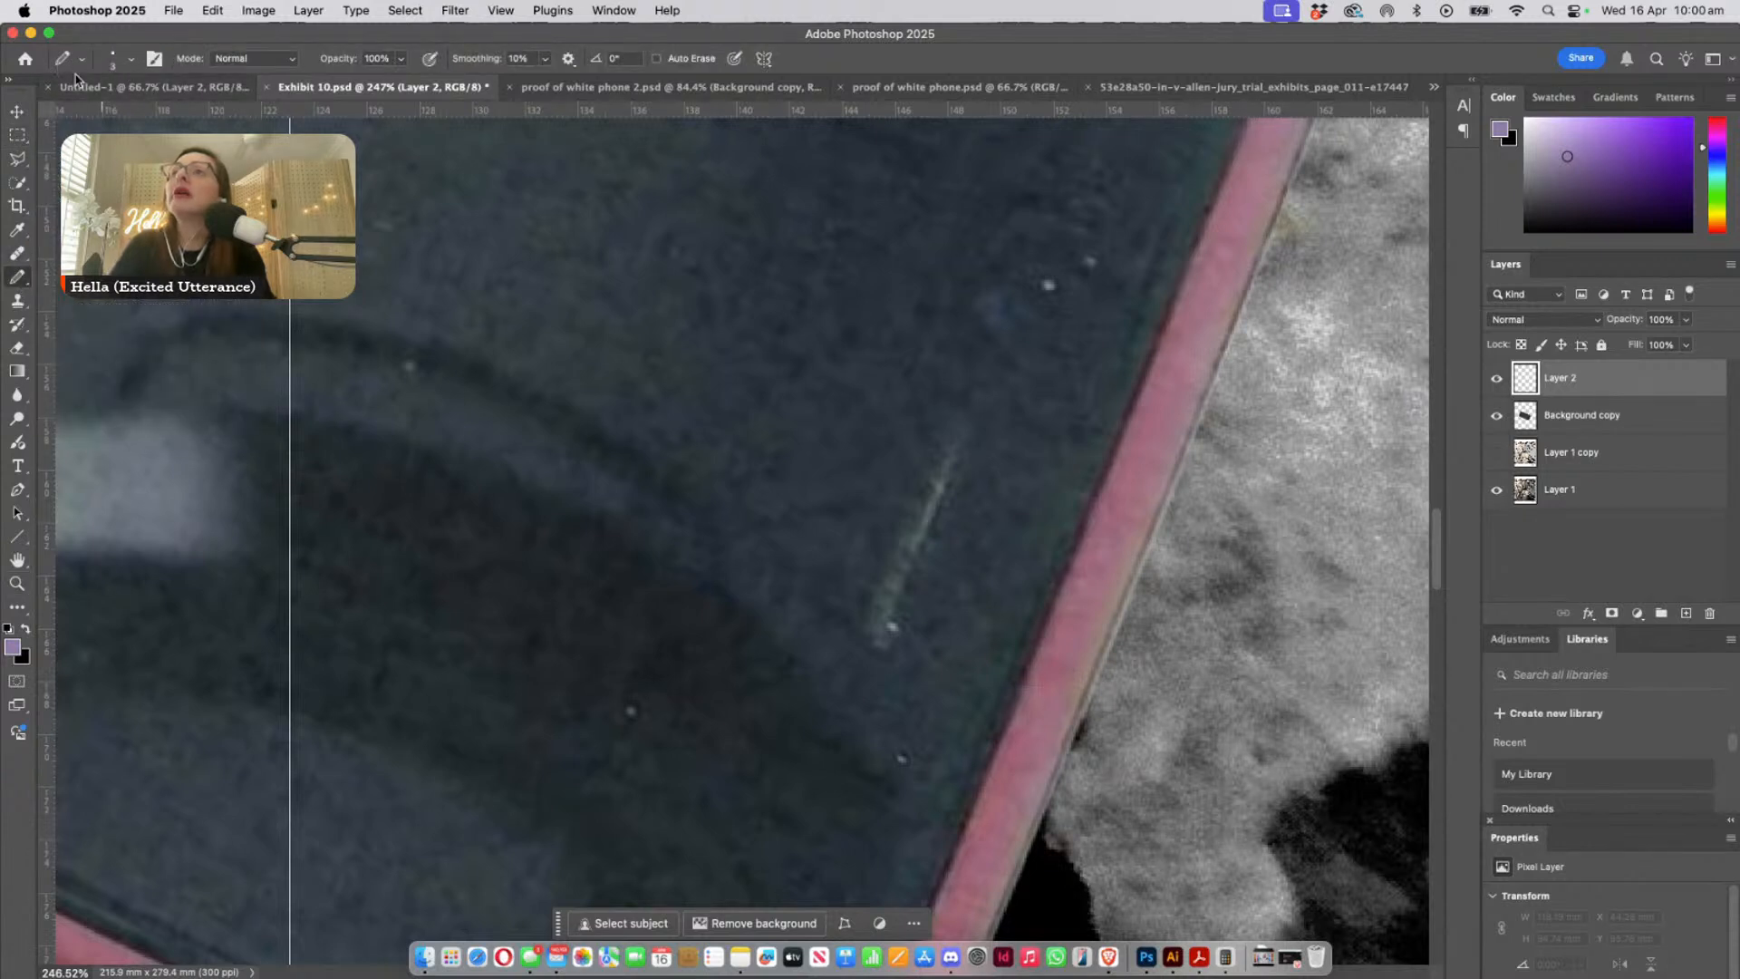
- Set the foreground colour to a bright yellow for the Pencil tool
left_click(11, 647)
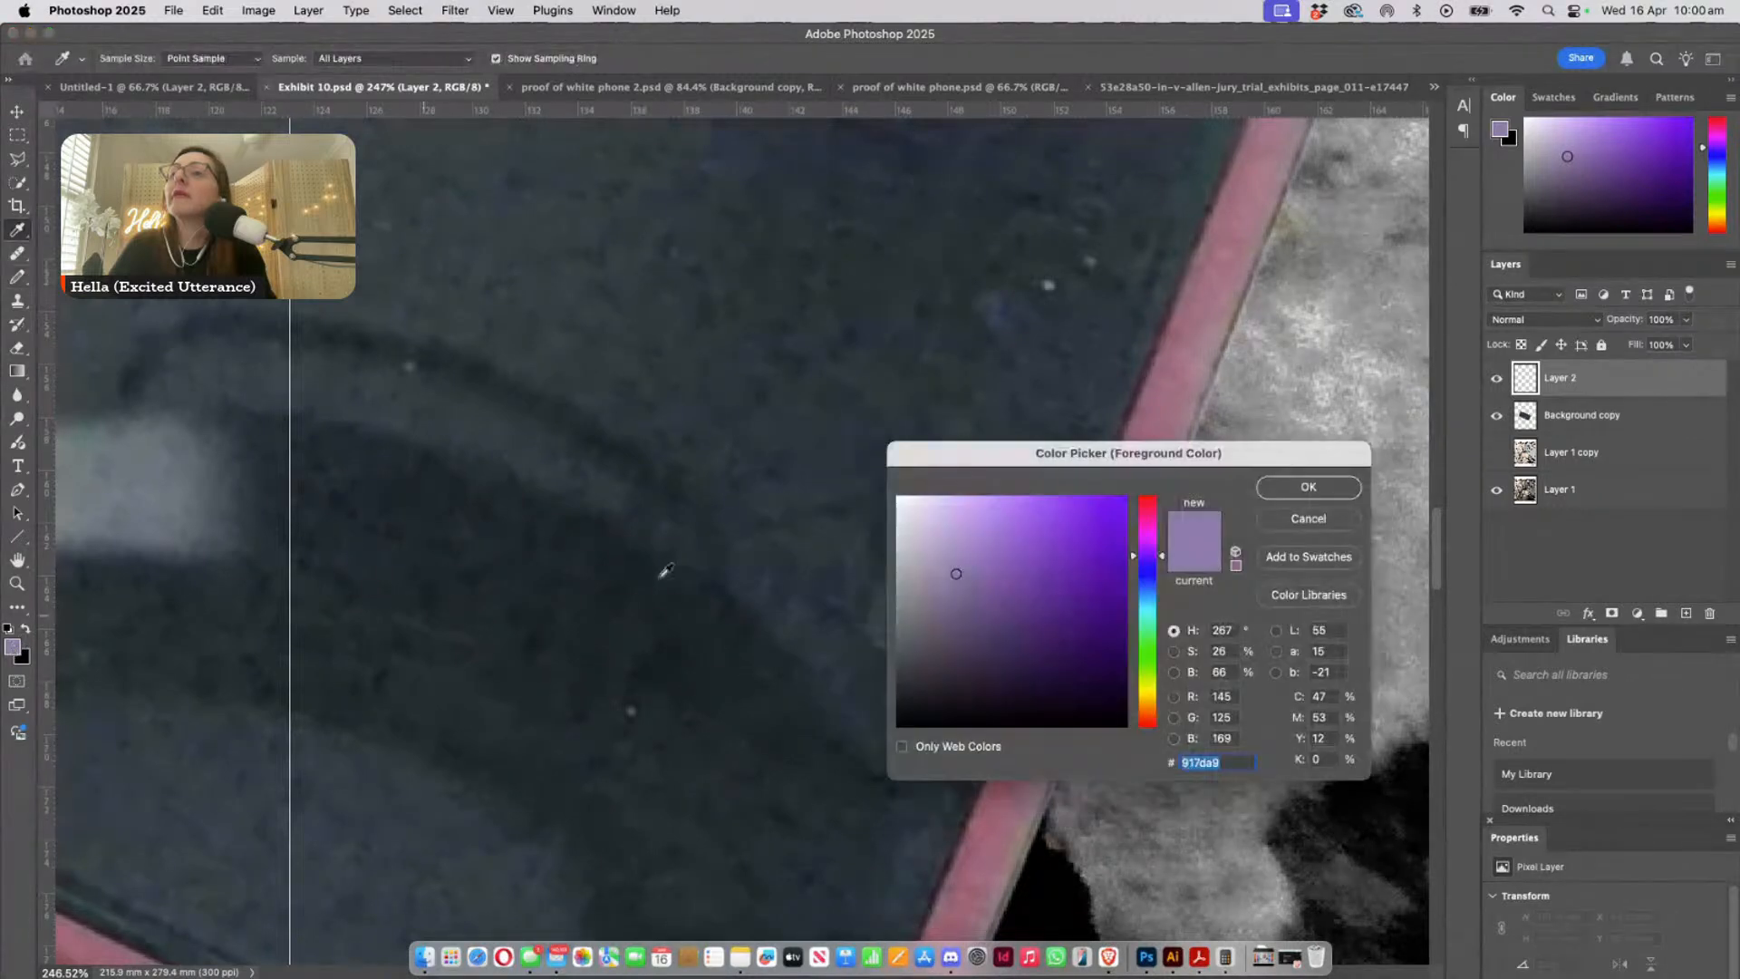
left_click(1011, 496)
left_click(1164, 696)
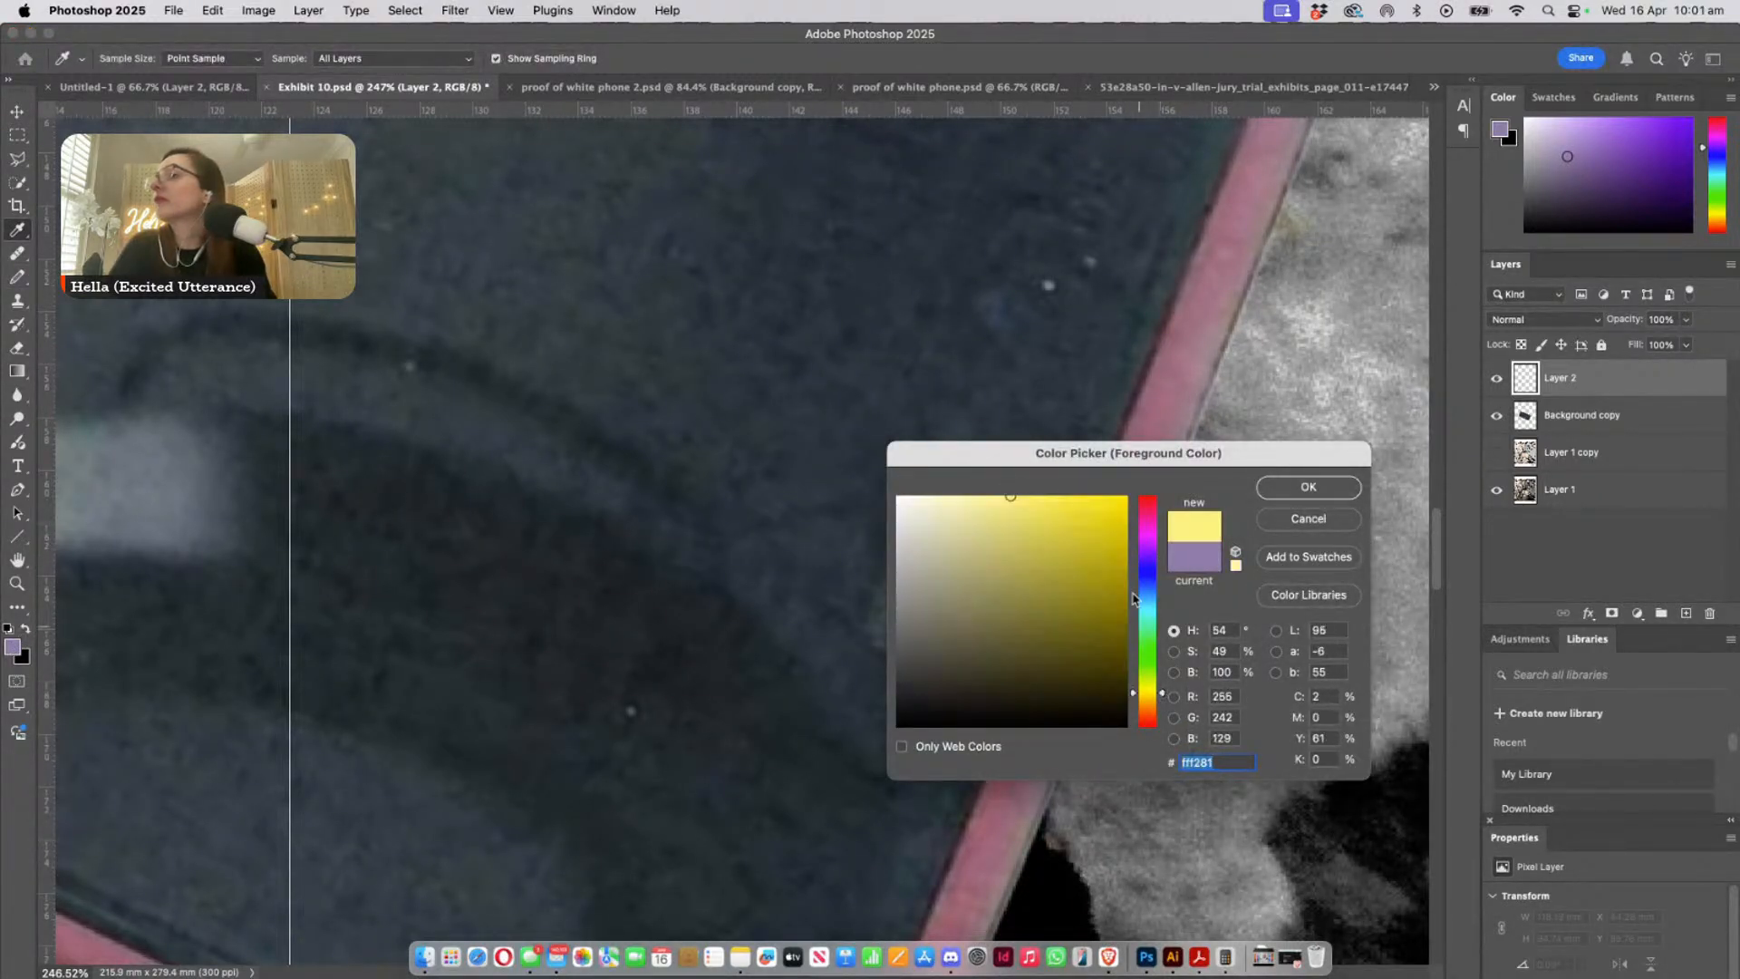
left_click(1305, 488)
key("b")
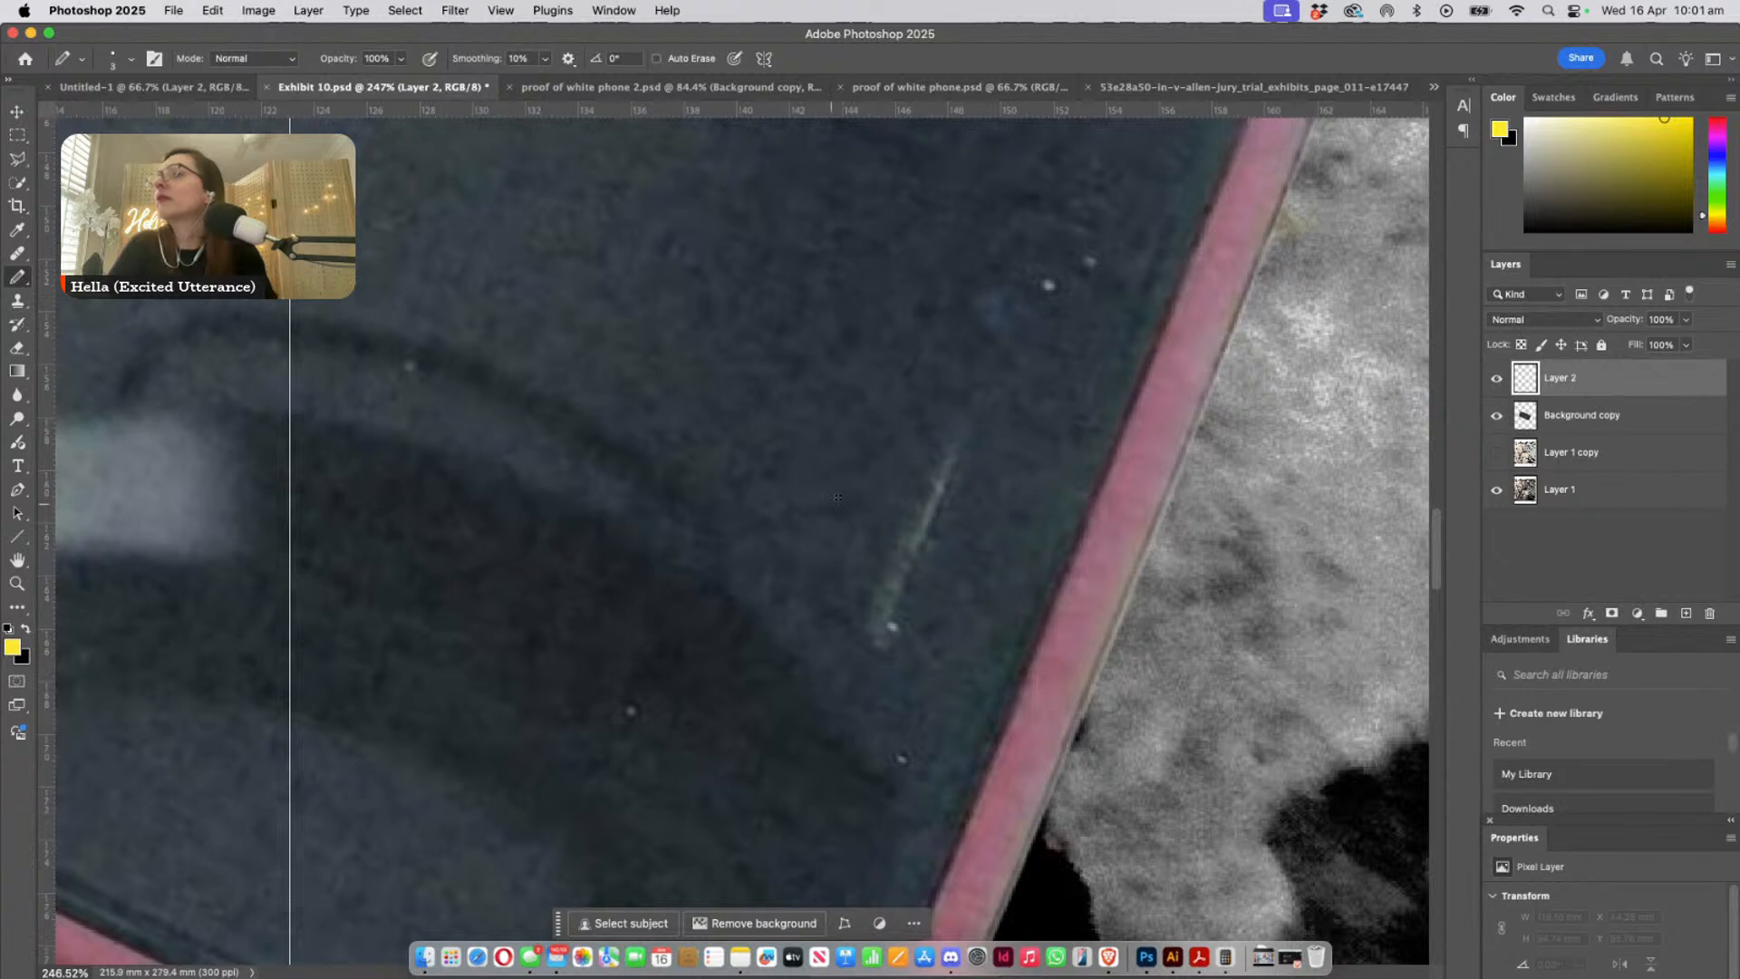
- Draw a straight yellow line about 8 mm long over the earpiece slot on Layer 2
left_click(958, 444)
left_click(881, 636, "shift")
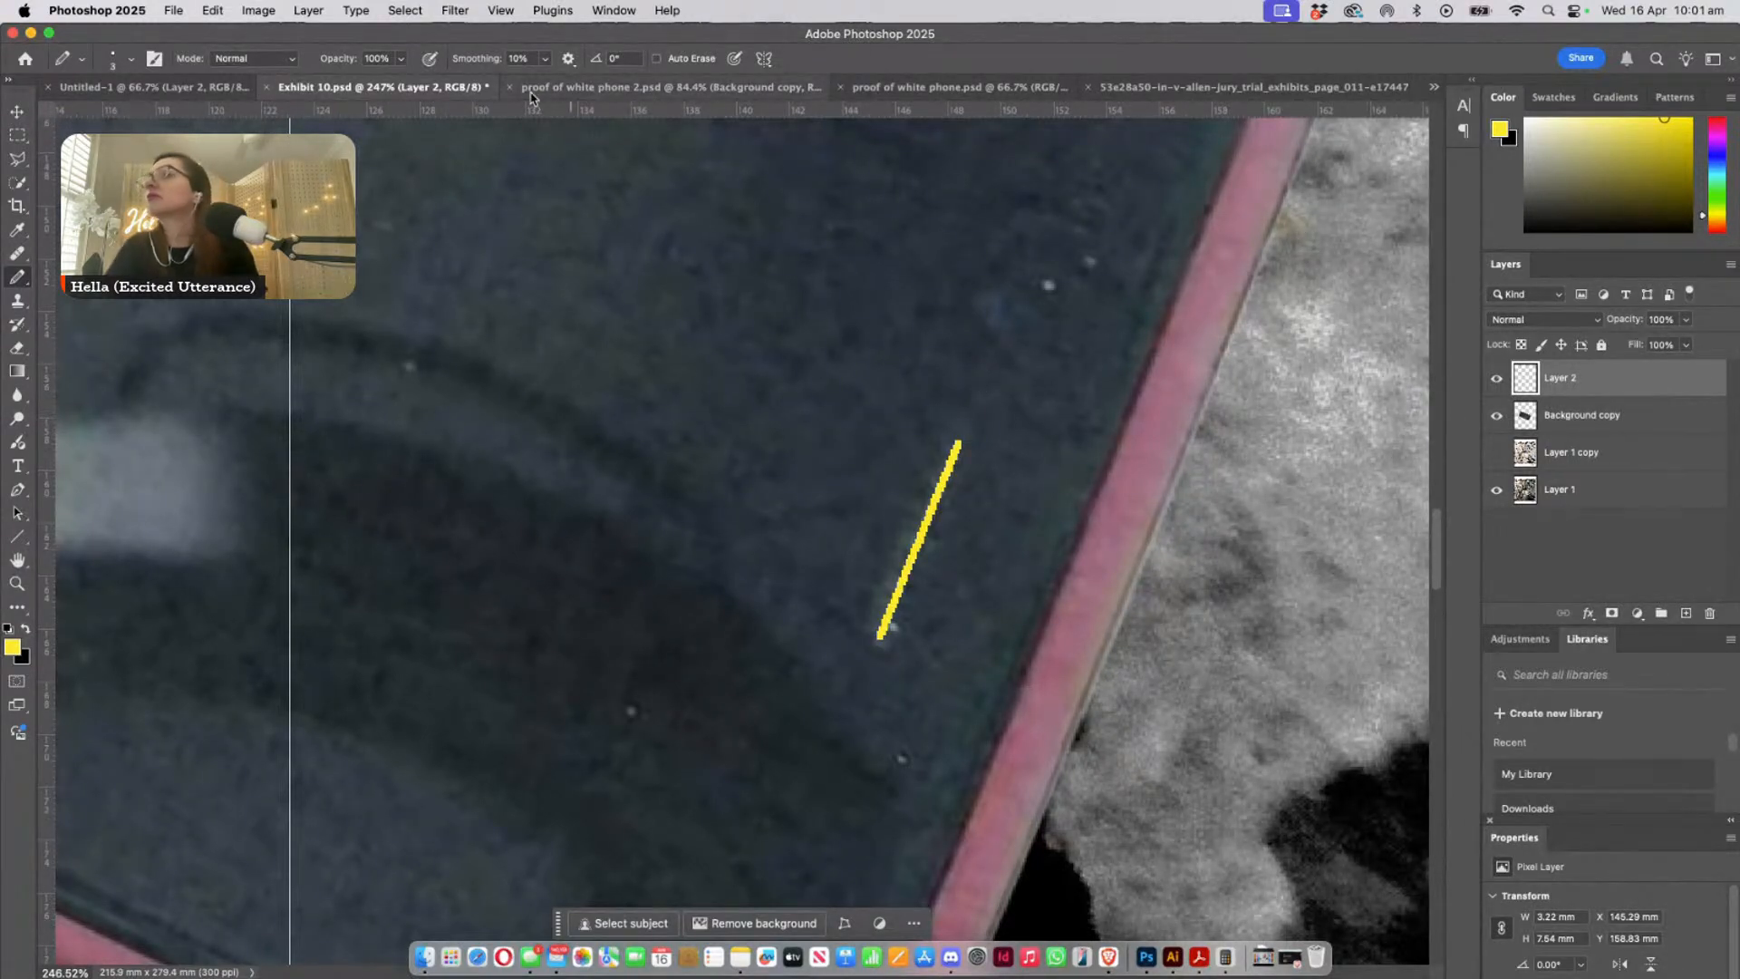
- Preview Shadows/Highlights on Background copy with the shadows amount at 91% to inspect the screen, and discard the adjustment
left_click(1531, 419)
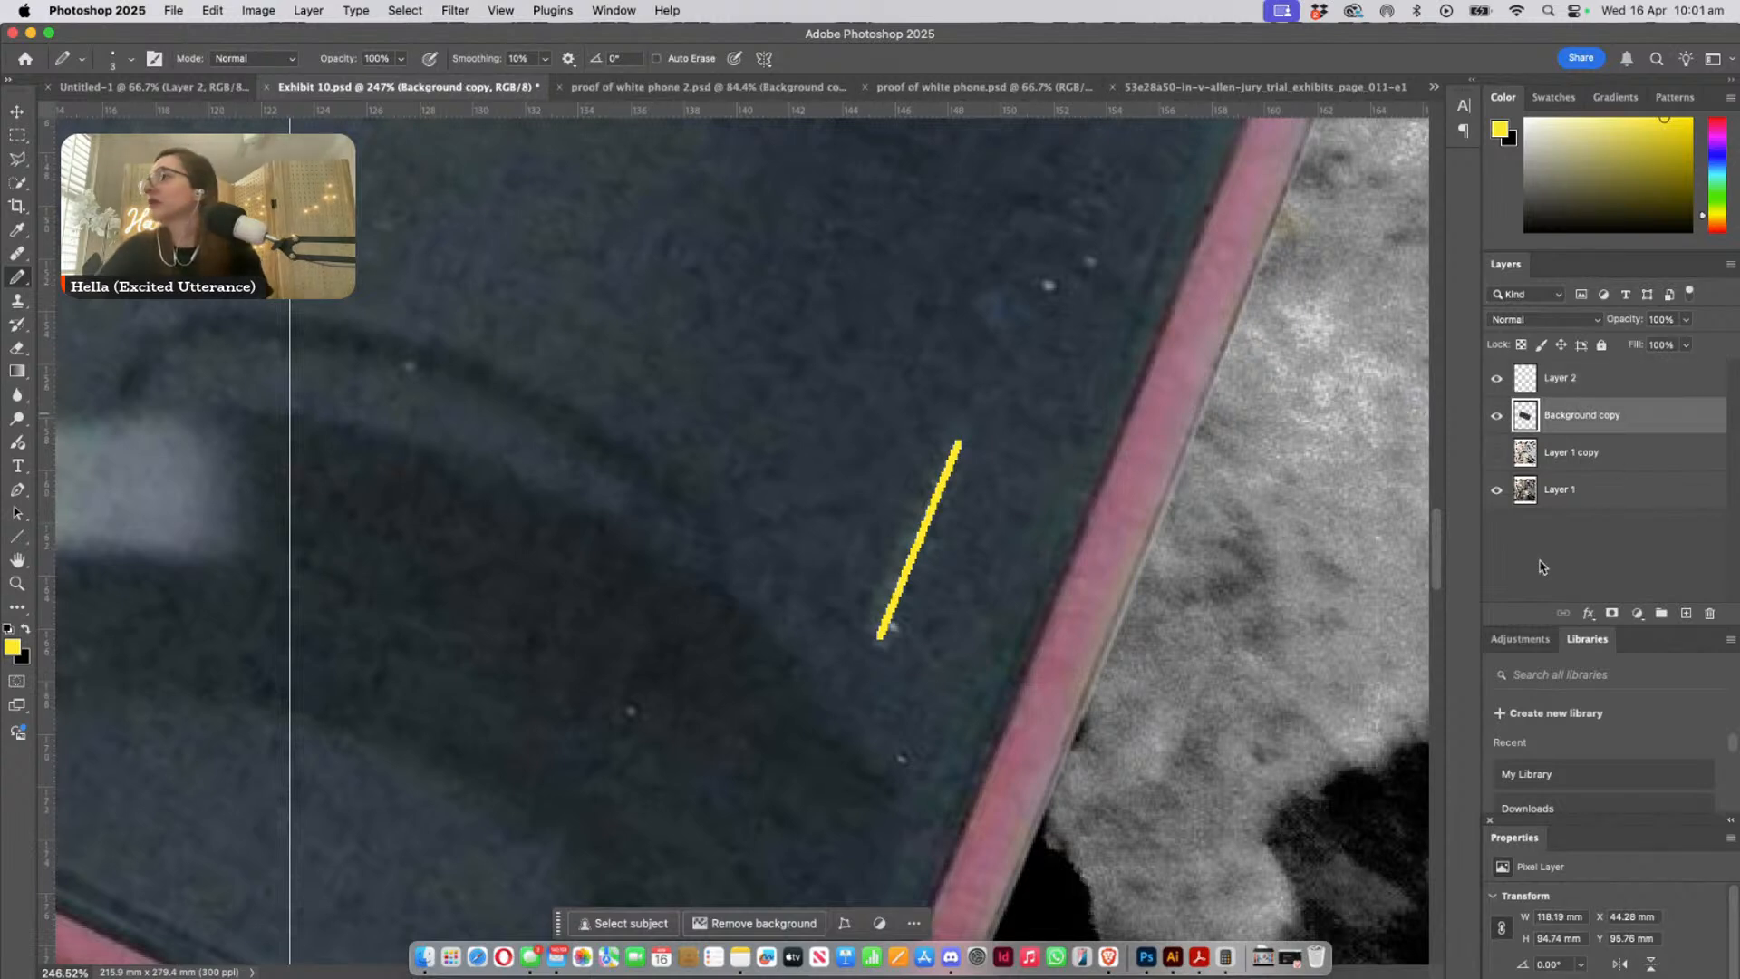
left_click(254, 9)
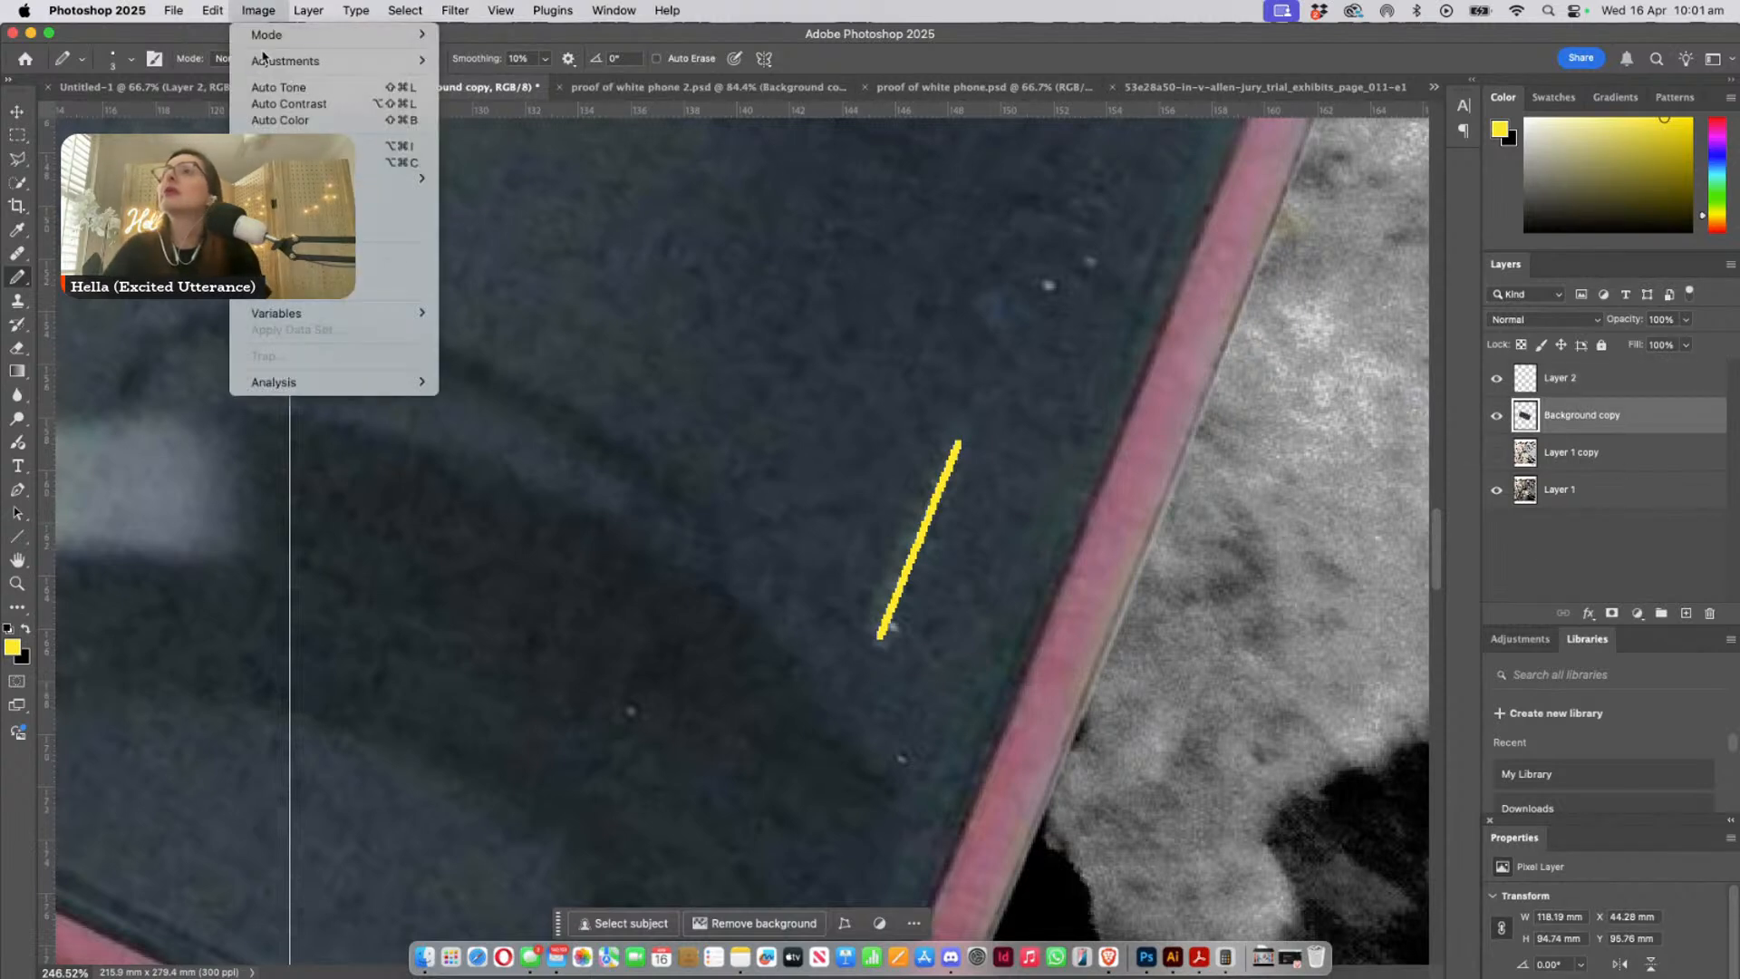
mouse_move(272, 61)
left_click(520, 353)
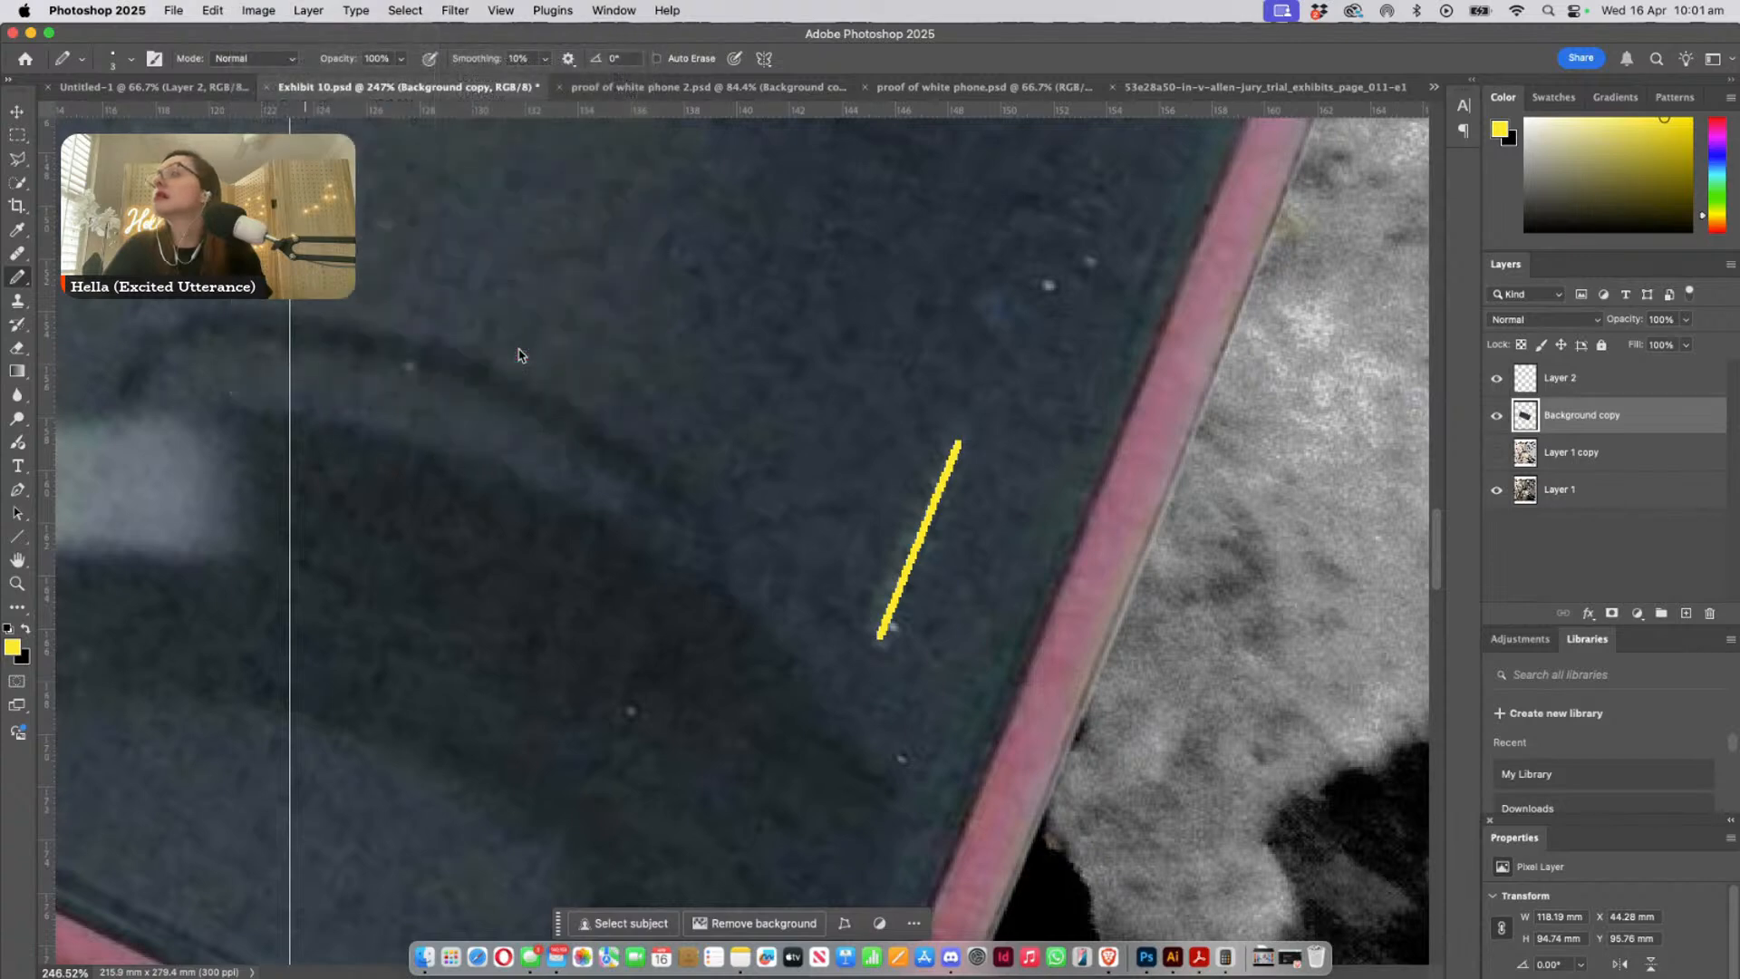
left_click_drag(1160, 256, 1401, 269)
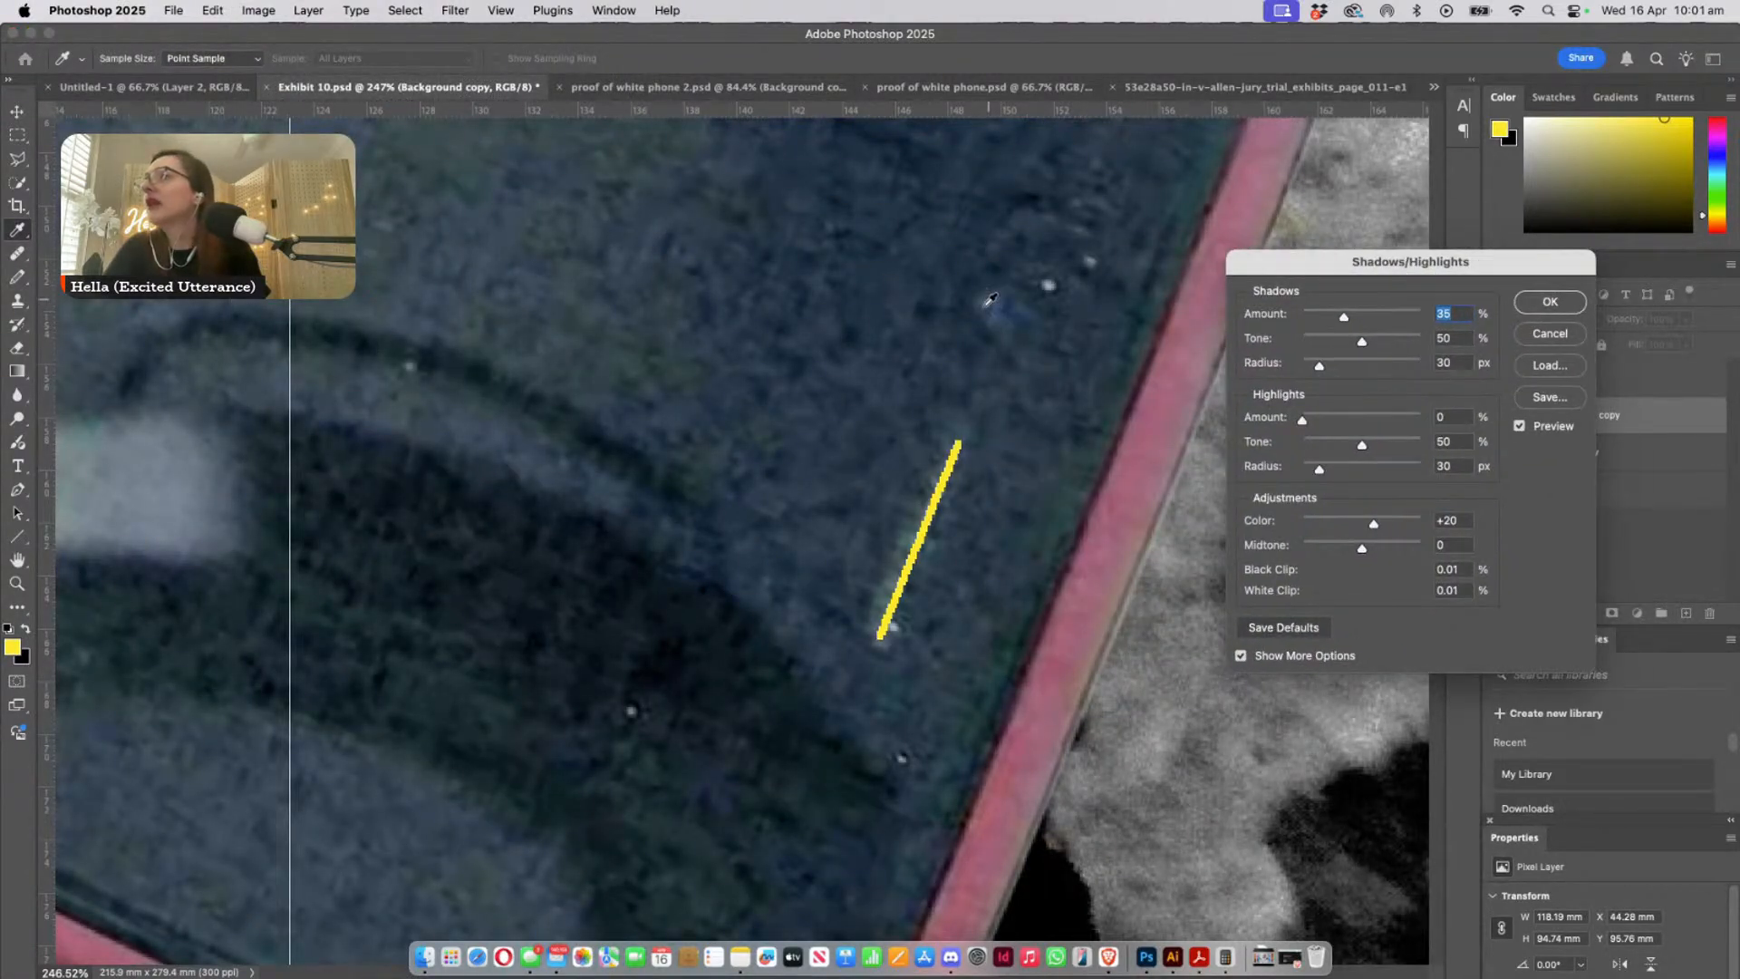
left_click_drag(1344, 316, 1406, 317)
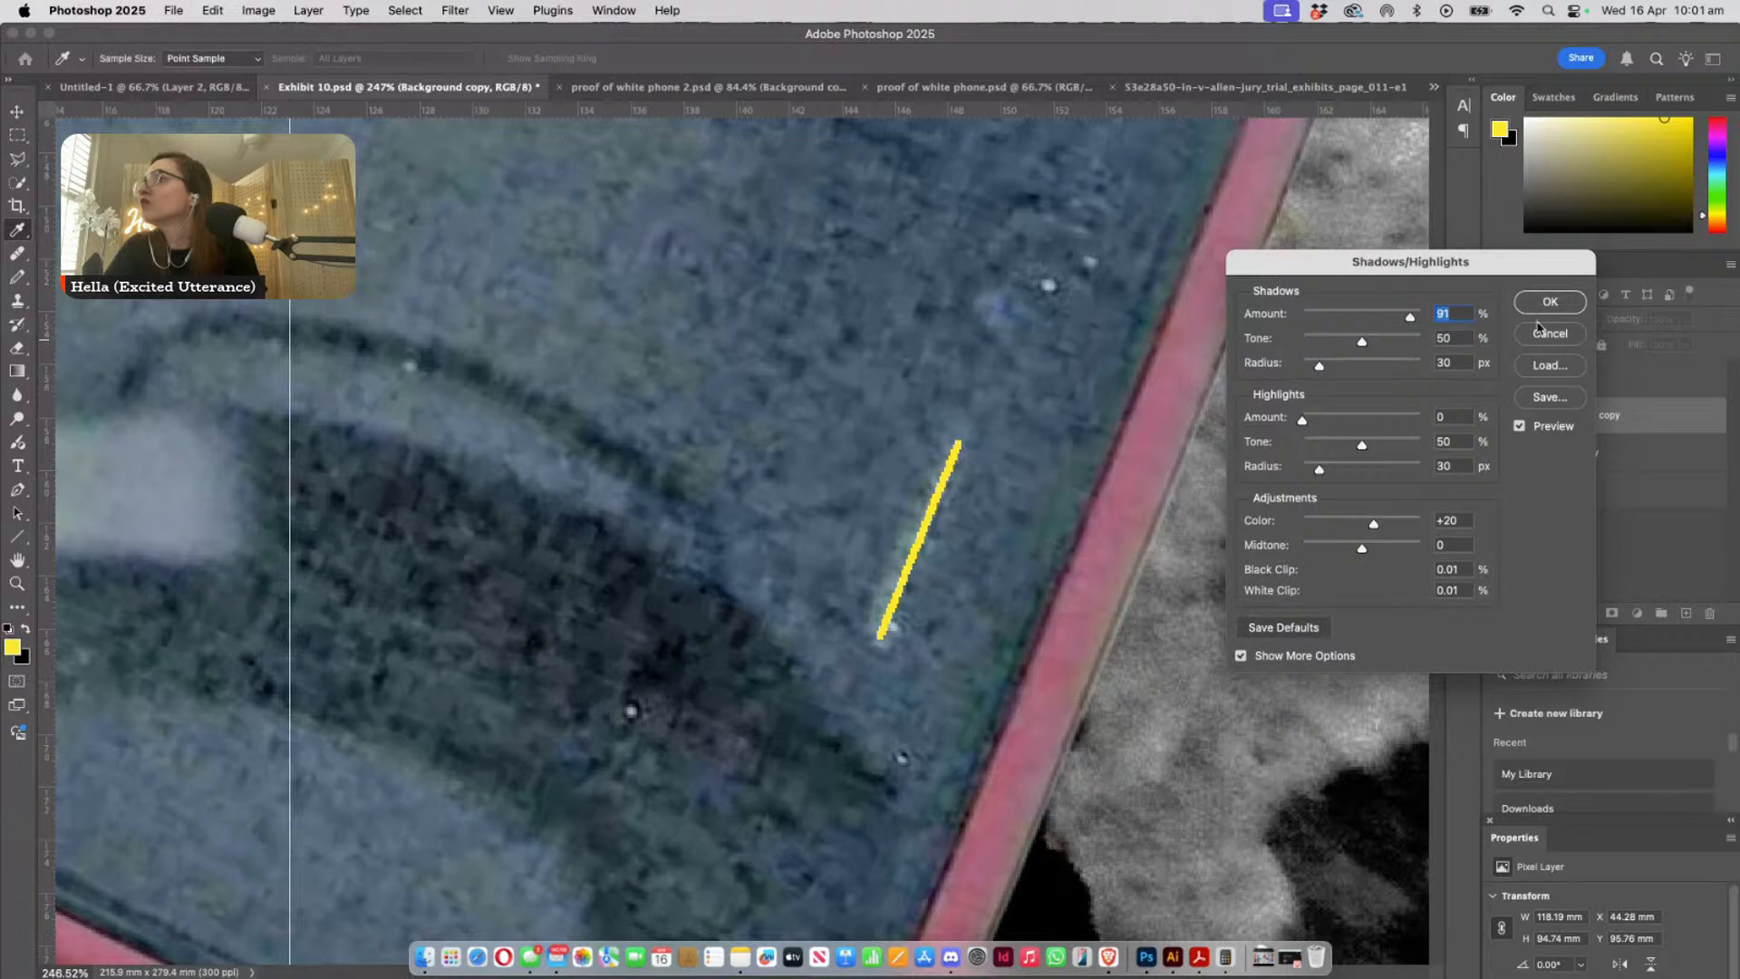
left_click(1538, 337)
- Mark the front camera with a yellow dot and extend the earpiece line upward on Background copy
left_click(991, 305)
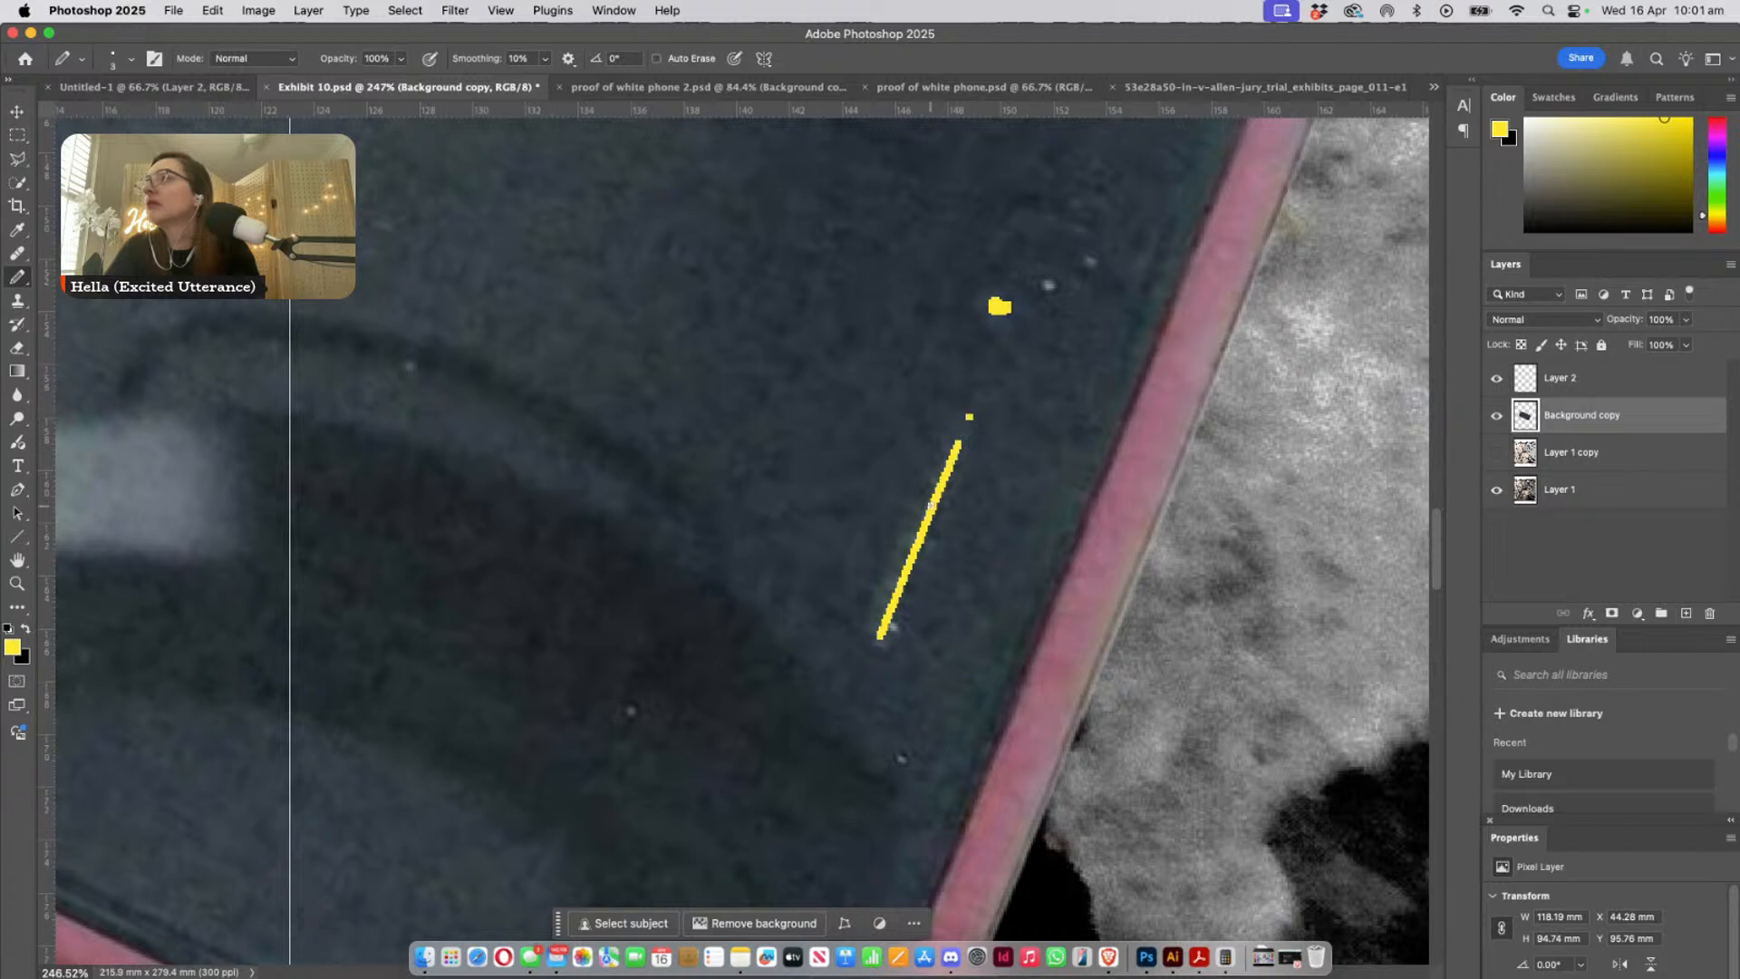
left_click(941, 490, "shift")
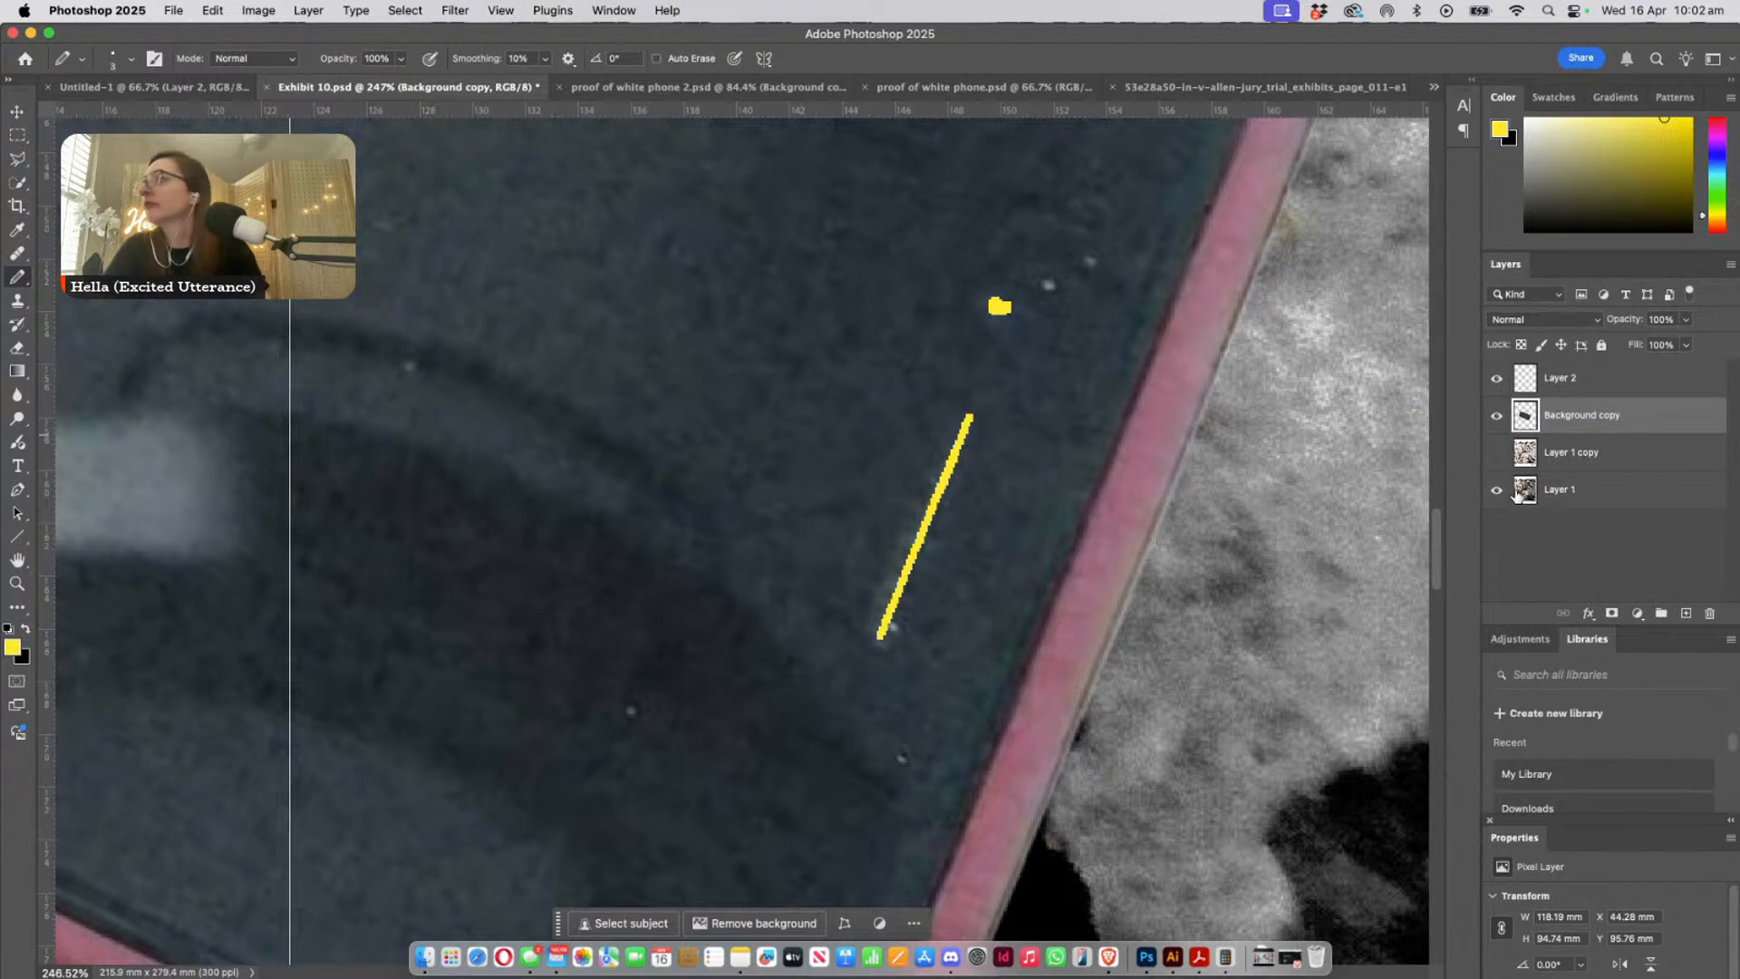
- Undo the yellow earpiece line and the camera dot, stepping through the history to compare the marks with the phone
key("super+z")
key("super+z")
key("super+z")
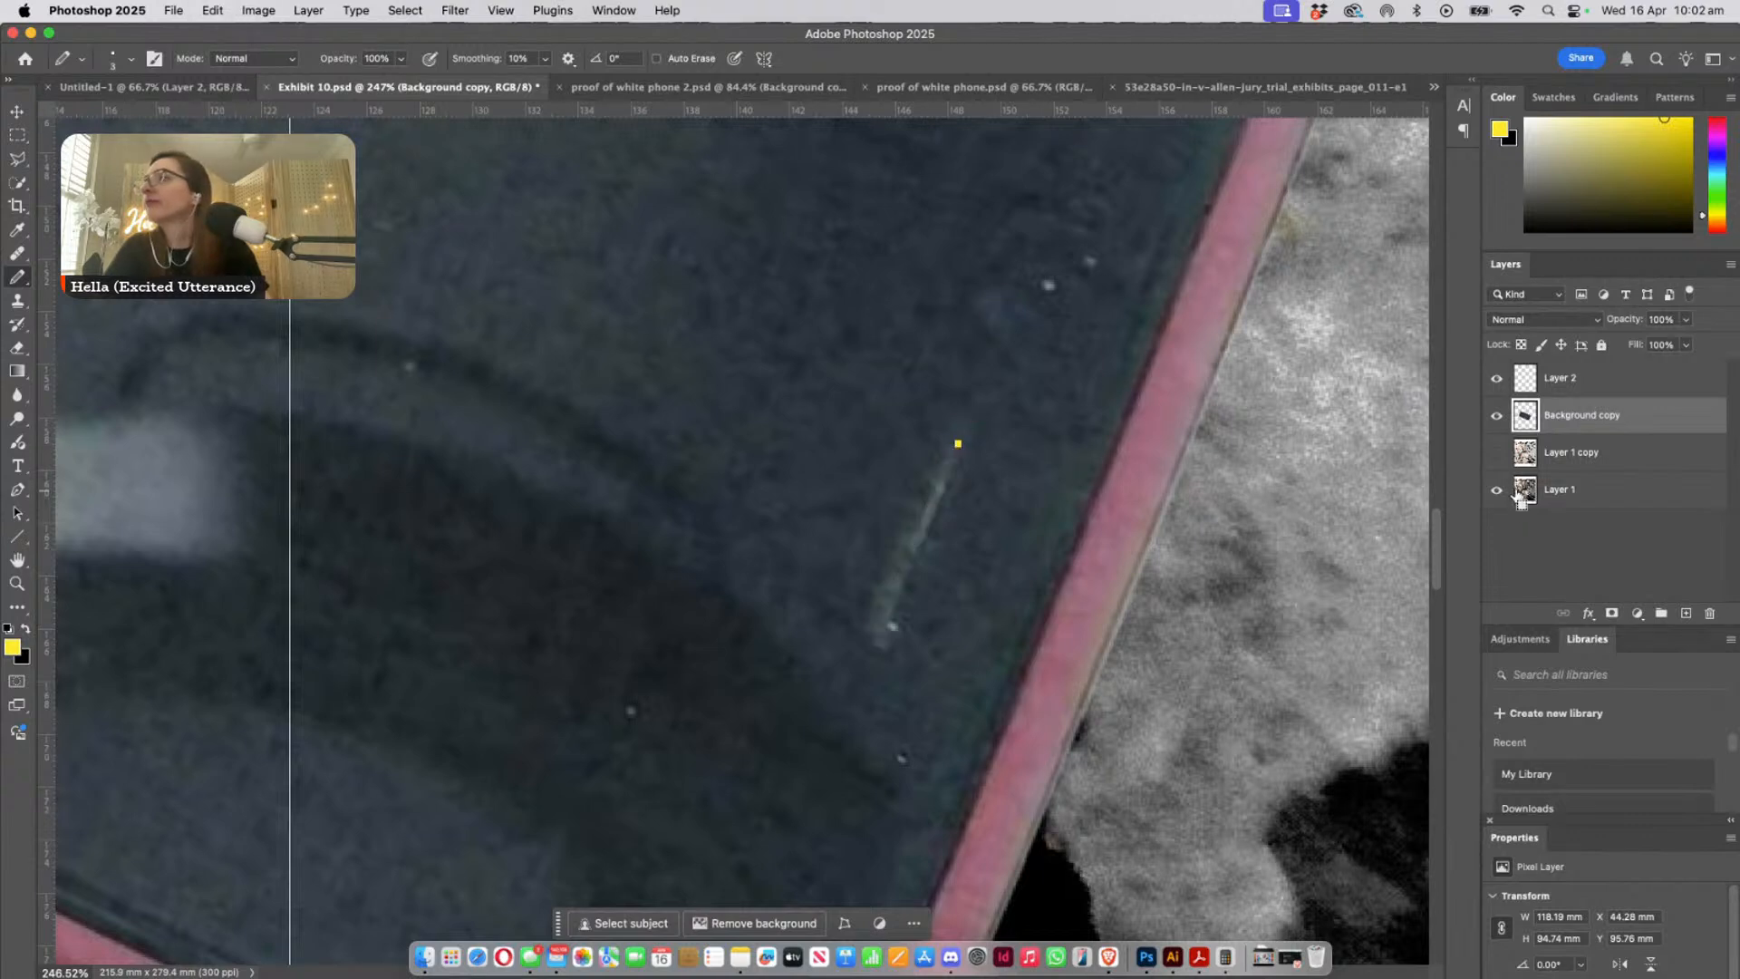
key("shift+super+z")
key("shift+super+z")
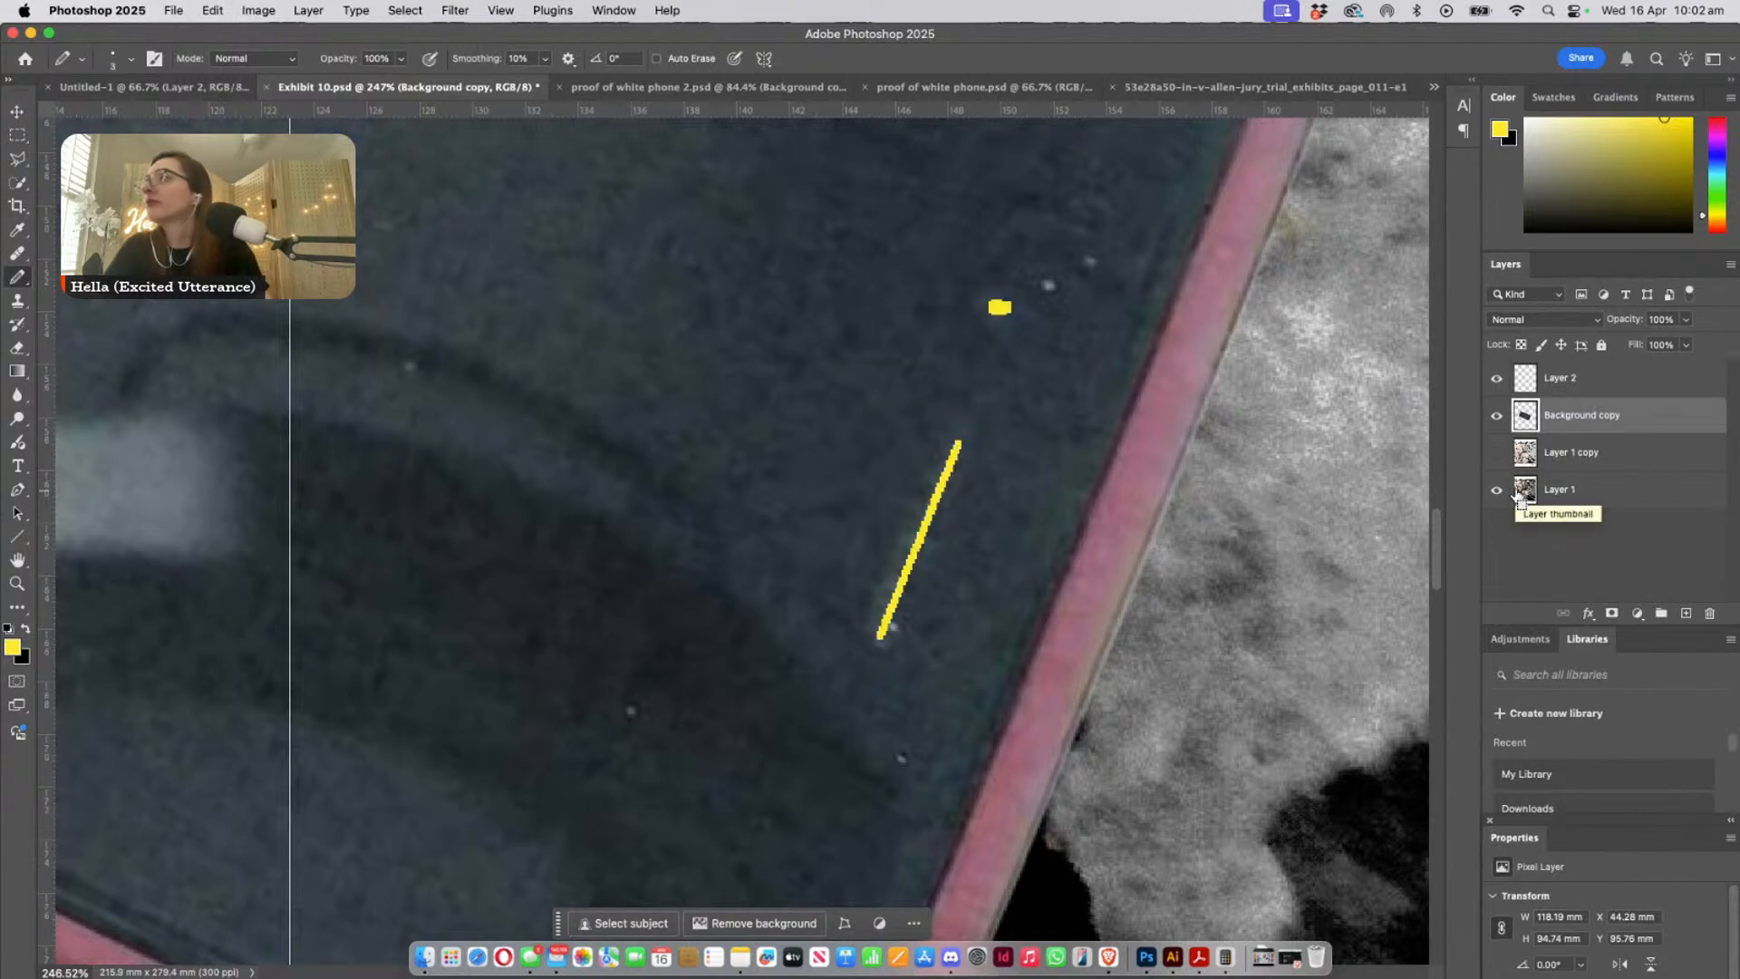
key("shift+super+z")
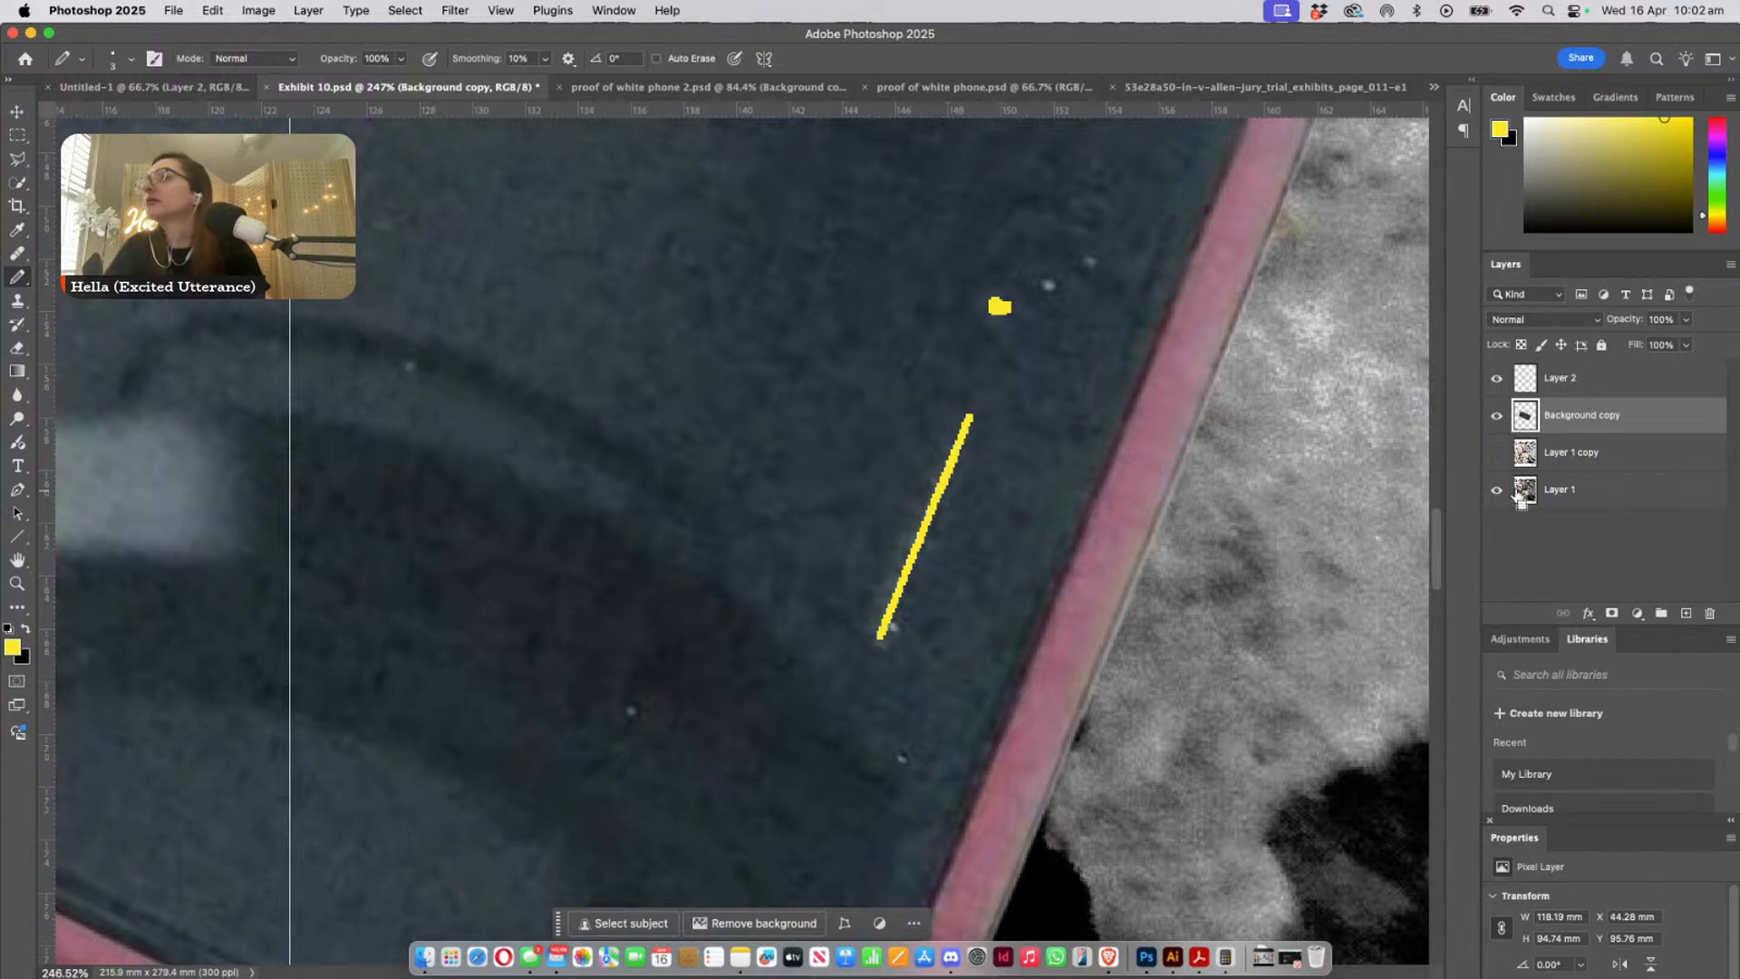
key("super+z")
key("super+z")
key("super+z")
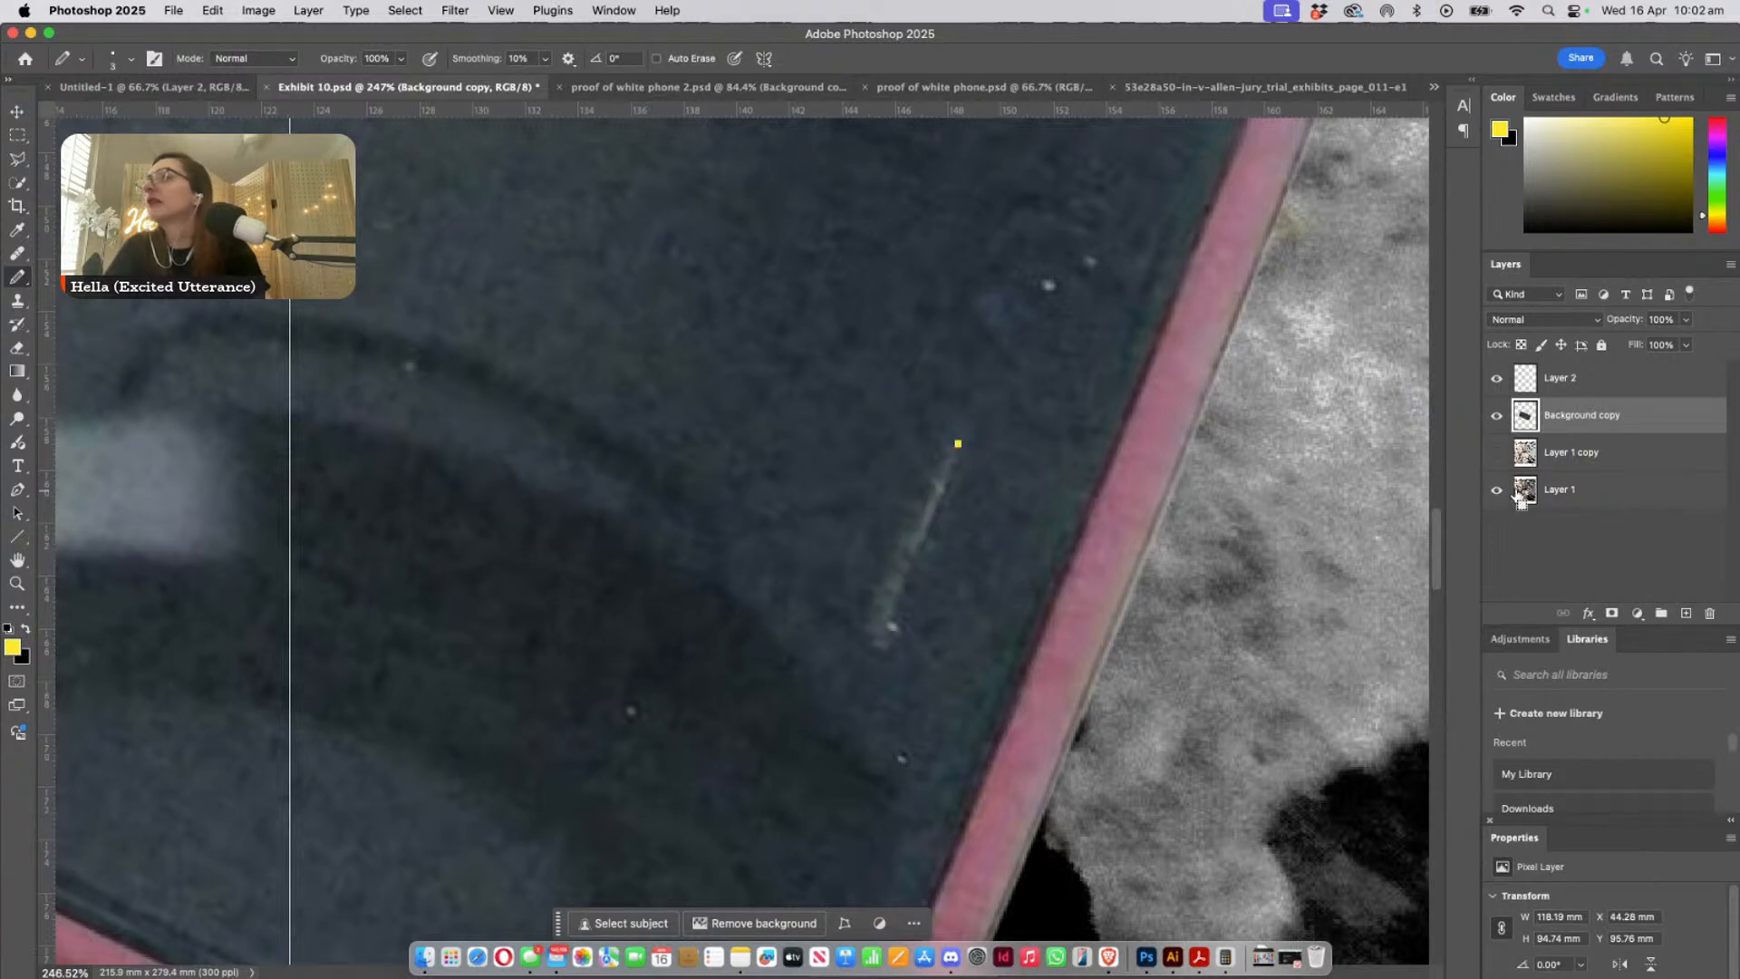
- On Layer 2, draw a straight yellow line about 11 mm long along the earpiece and a yellow dot over the front camera
left_click(1557, 386)
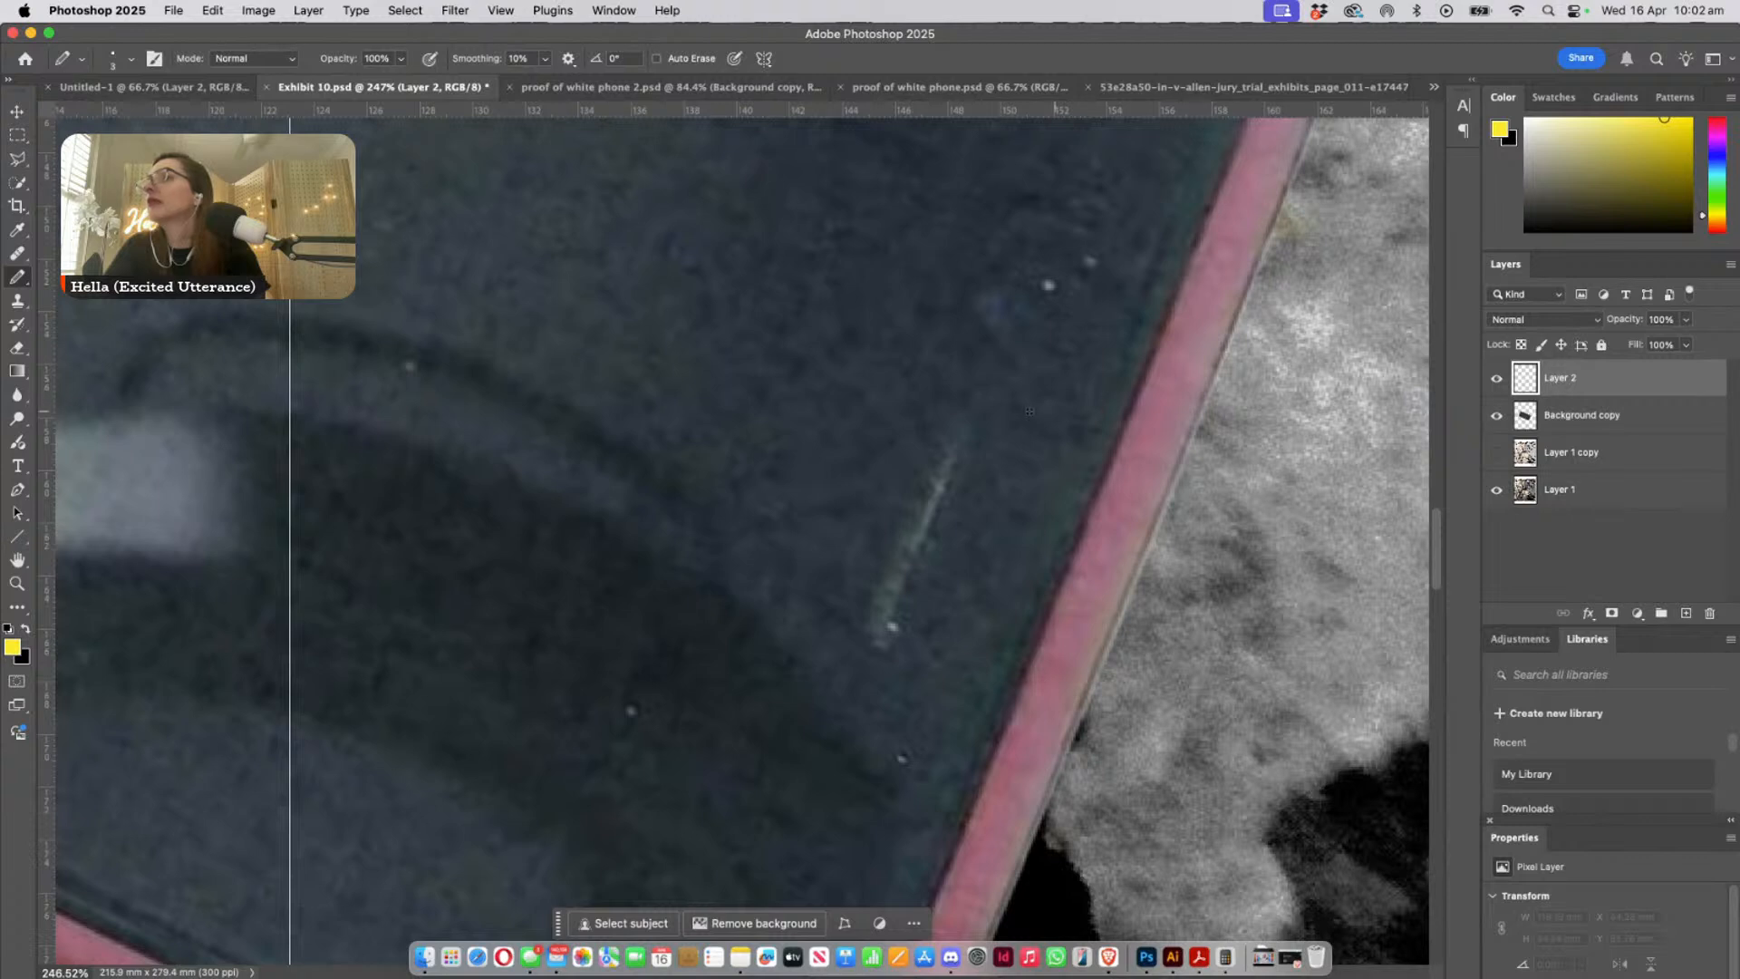
left_click(985, 379)
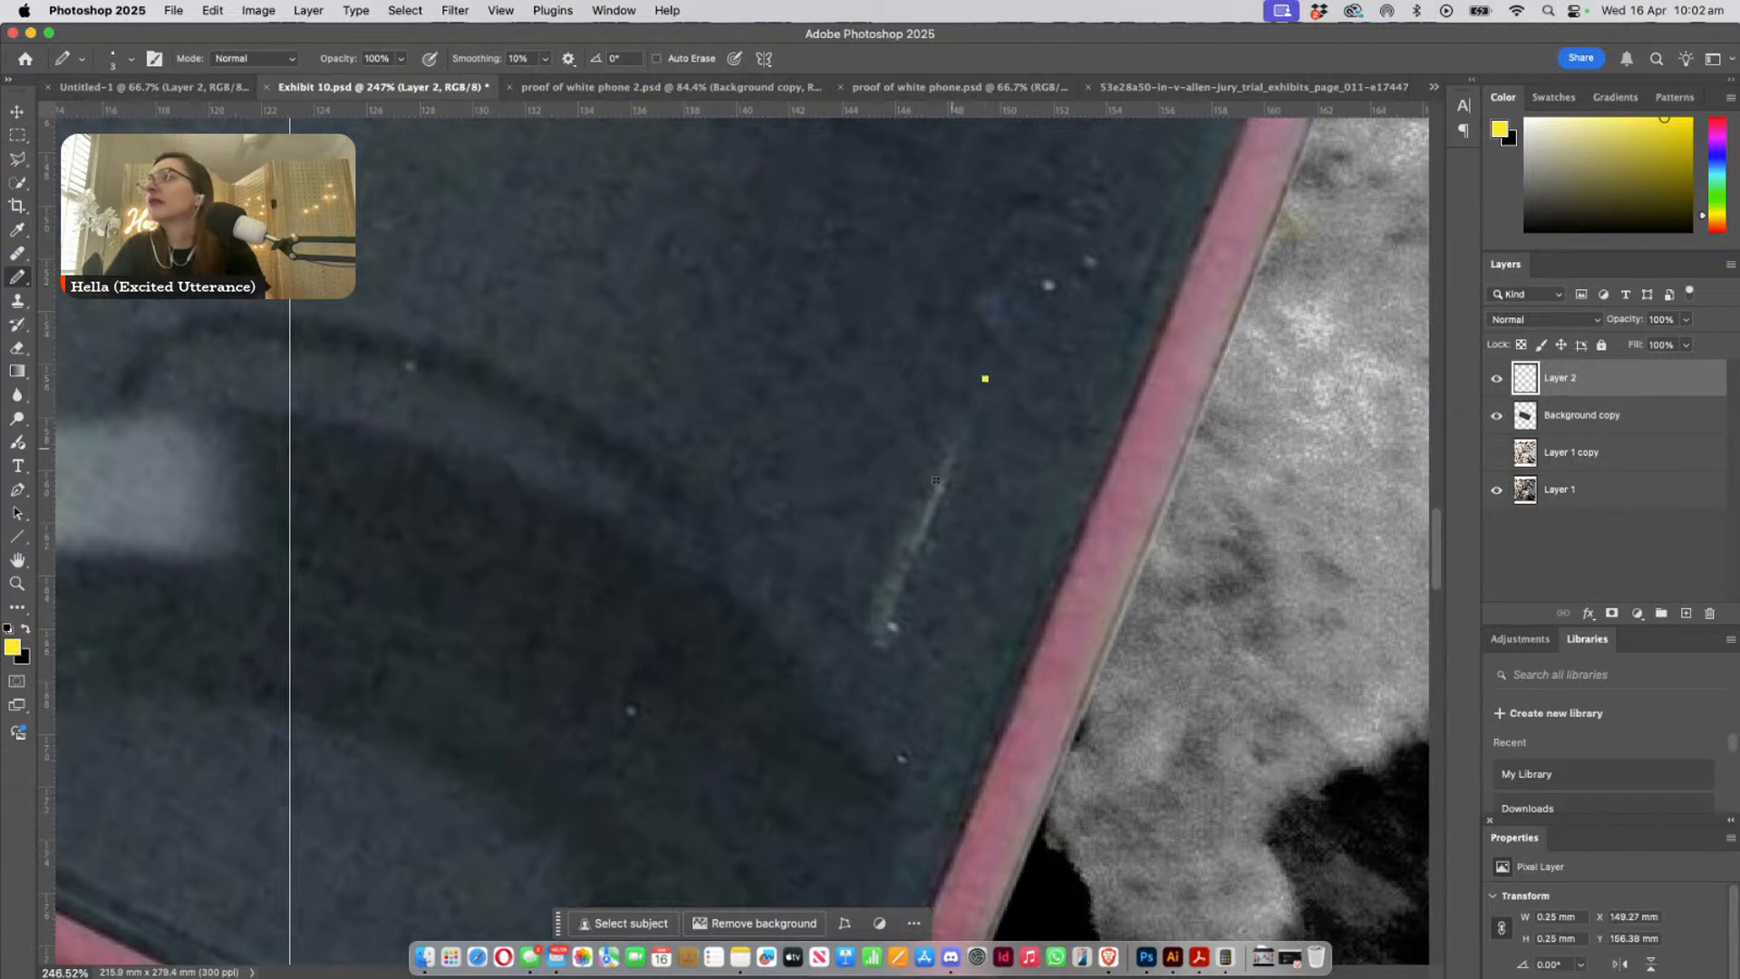
left_click(875, 636, "shift")
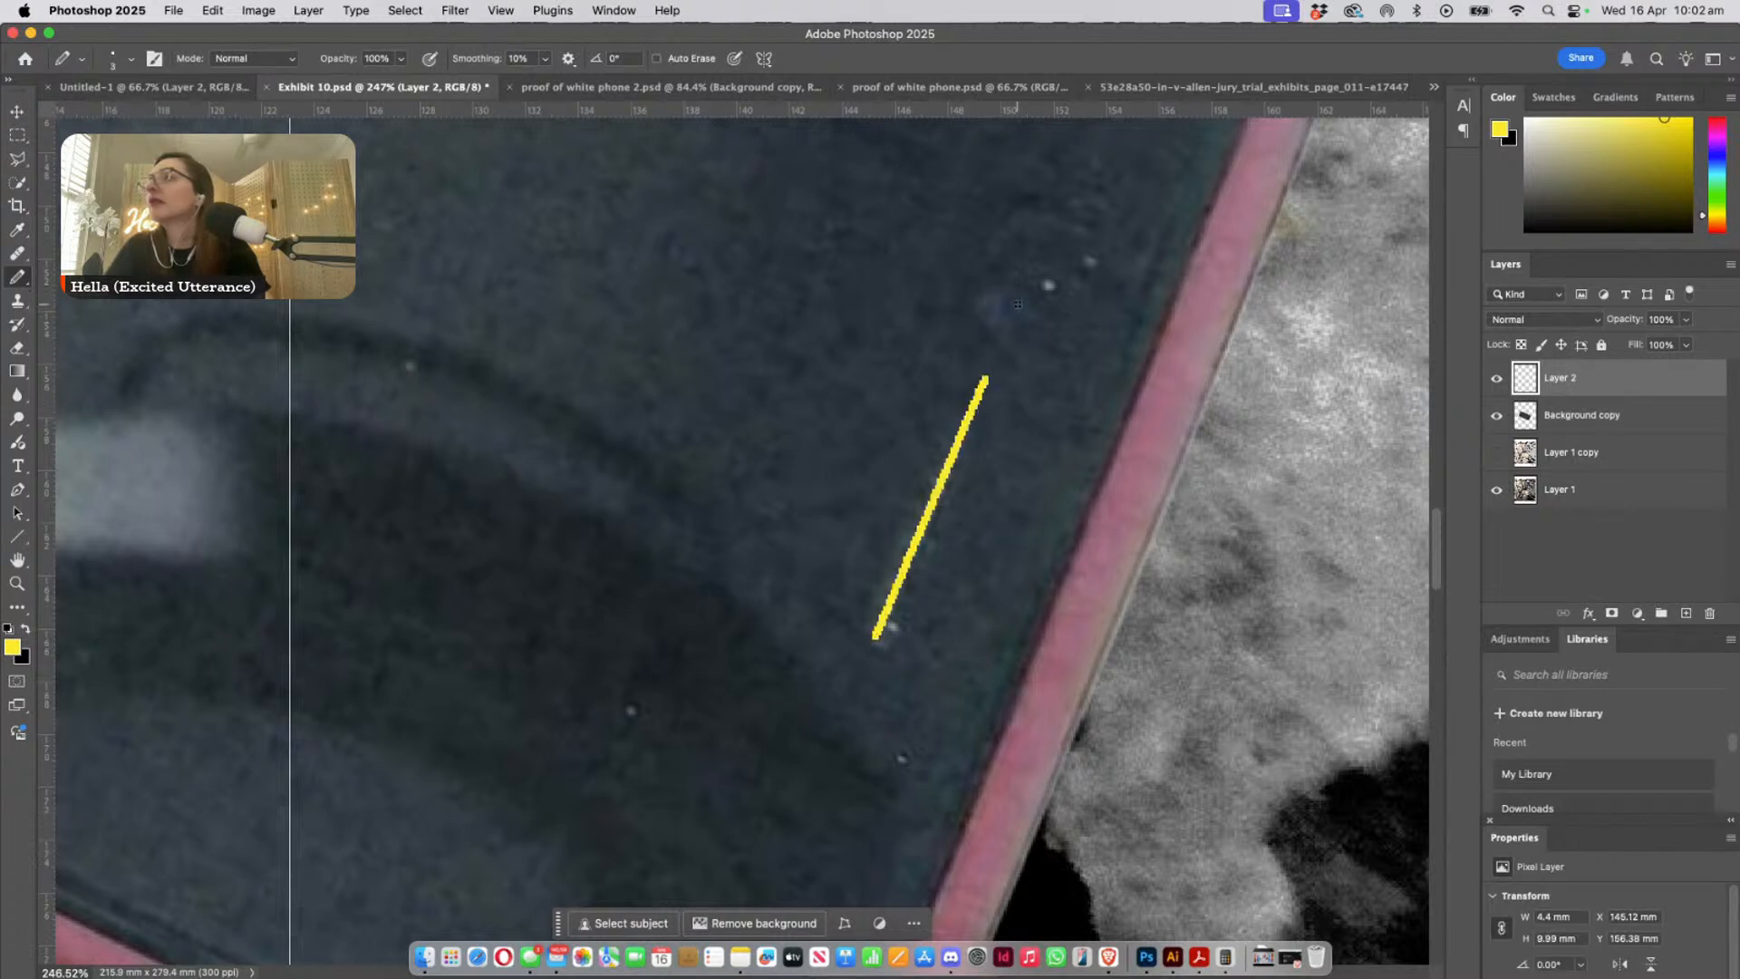
left_click_drag(1006, 301, 1003, 303)
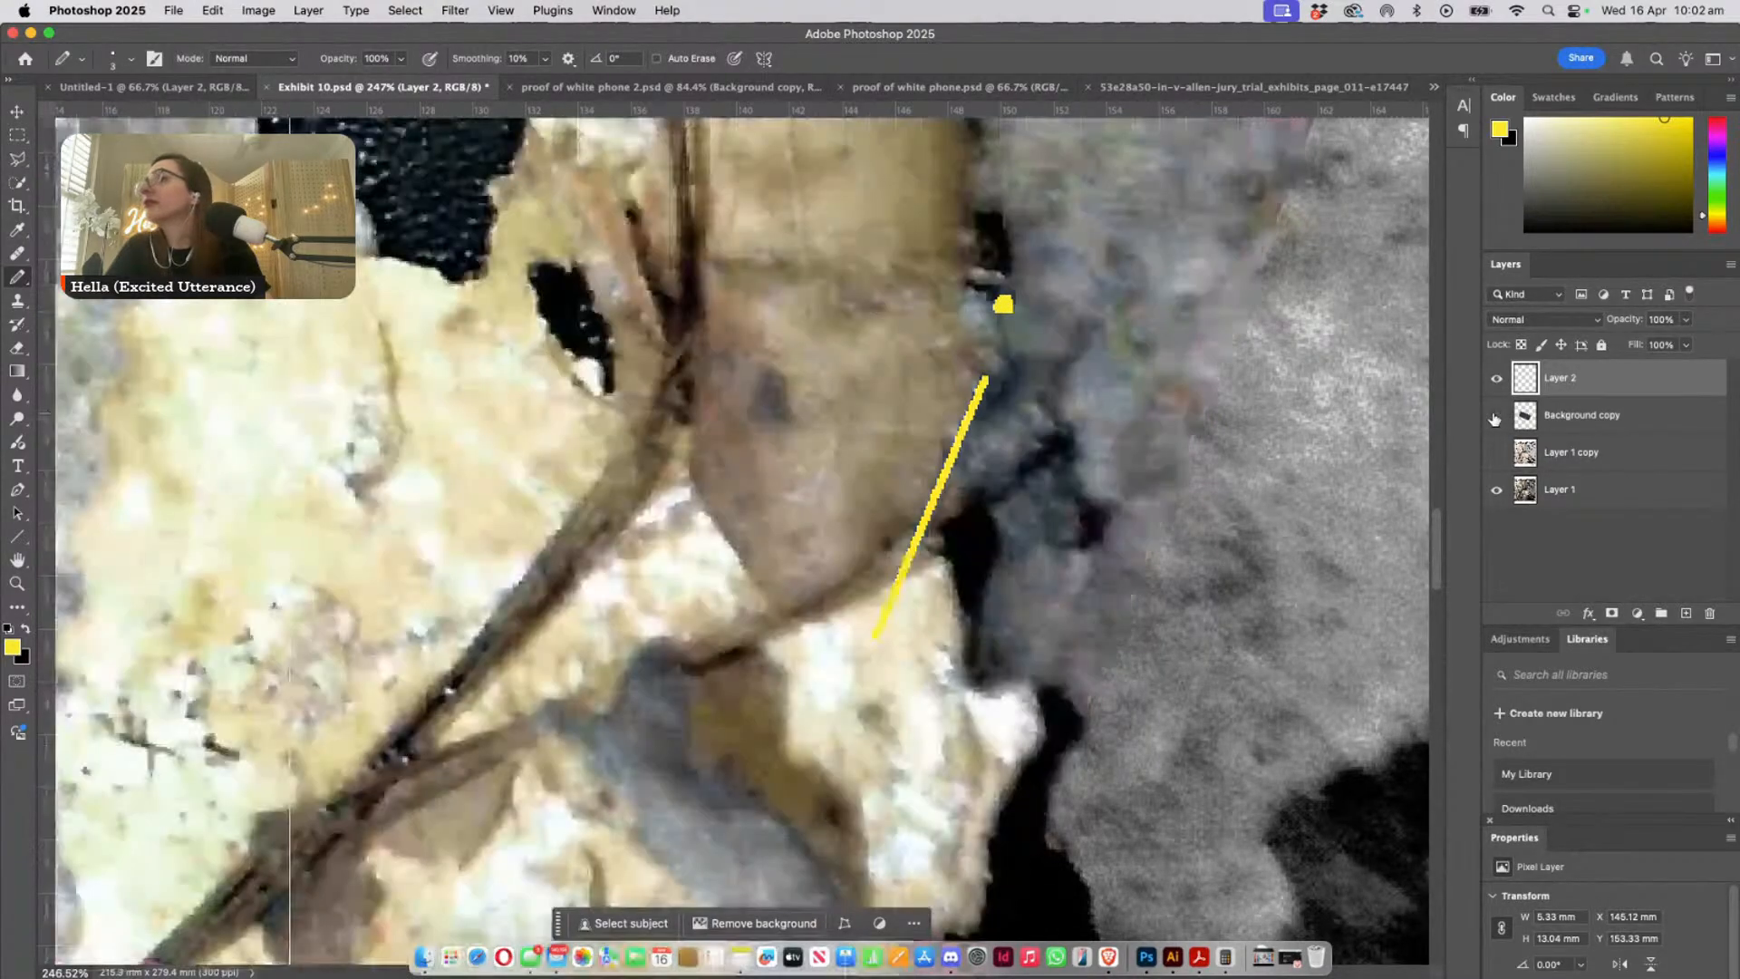
- Hide Background copy to compare the yellow earpiece and camera marks with the leaf-covered phone, and show the layer again
left_click(1496, 416)
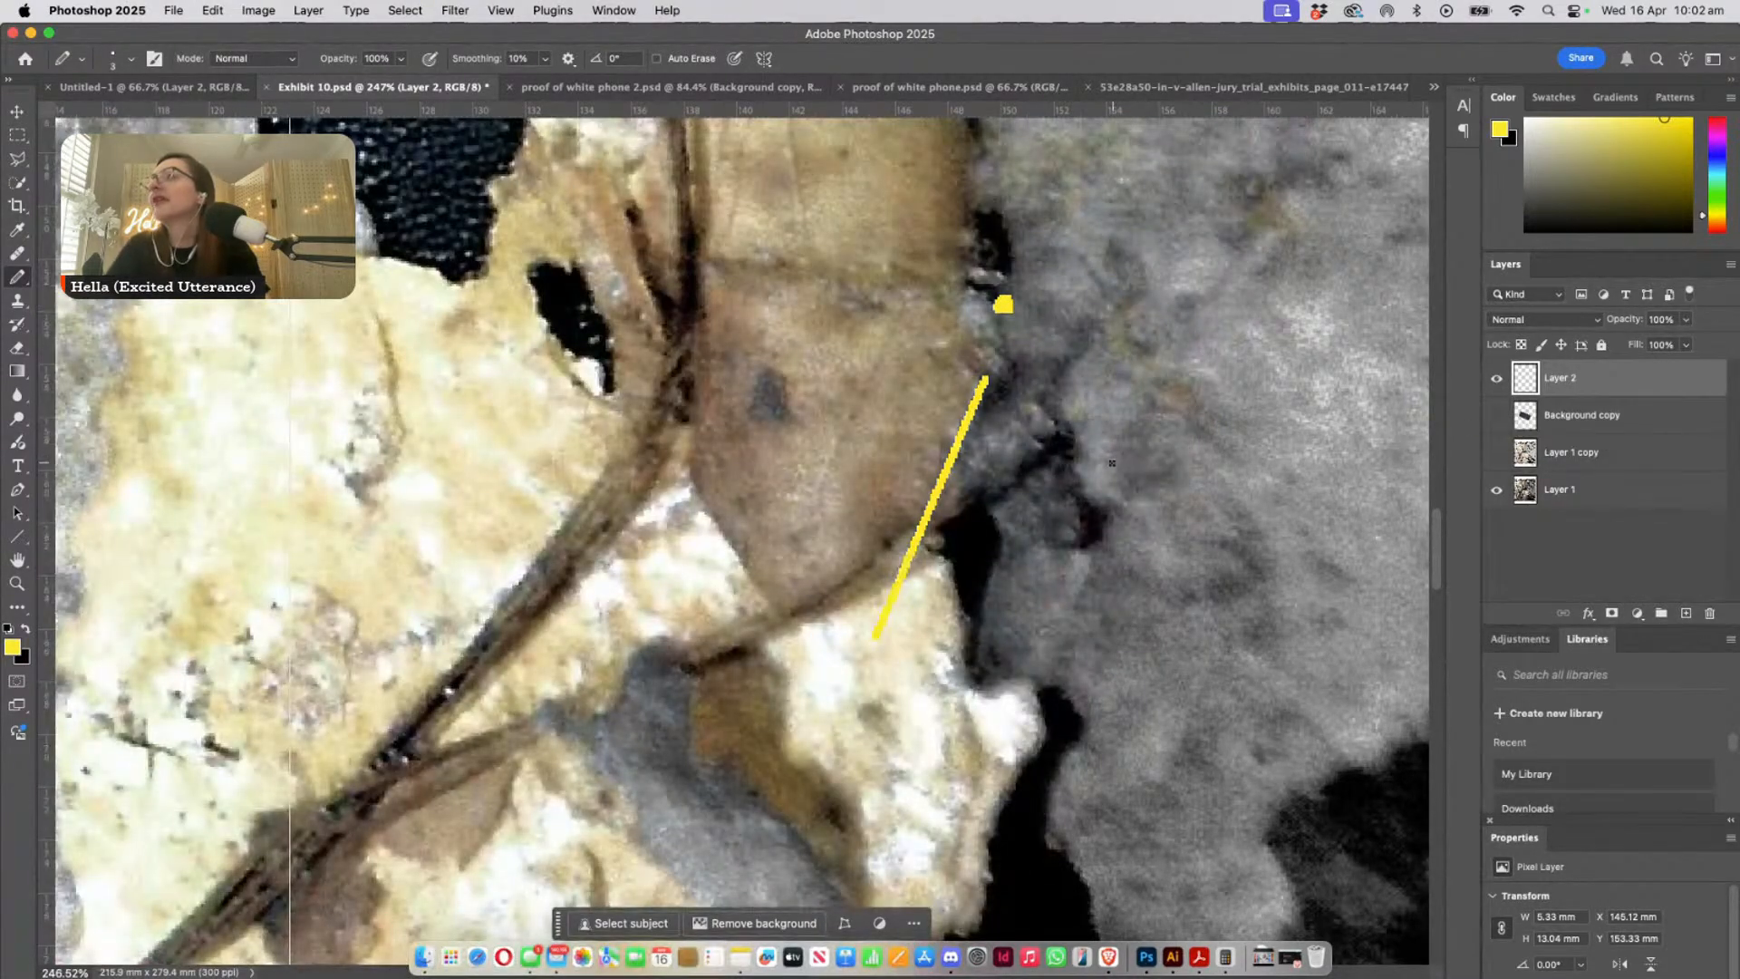
scroll(1105, 462, "up", 1)
scroll(1105, 462, "up", 3)
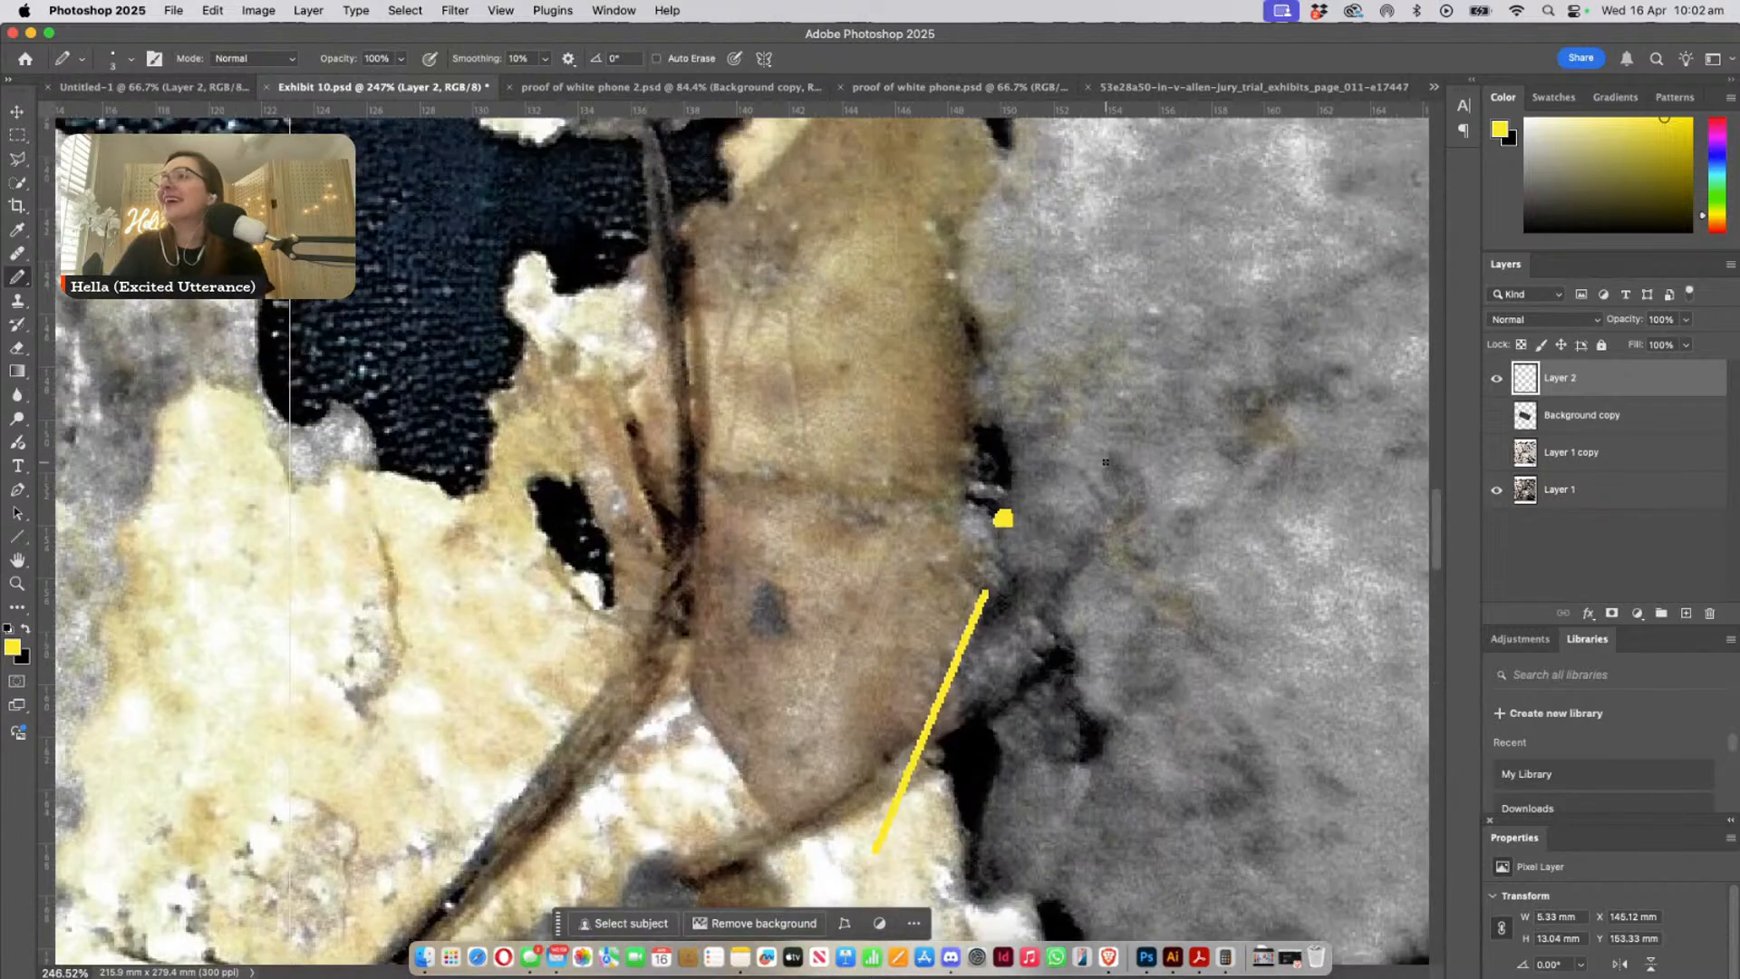
scroll(1105, 463, "down", 2)
scroll(1105, 462, "down", 1)
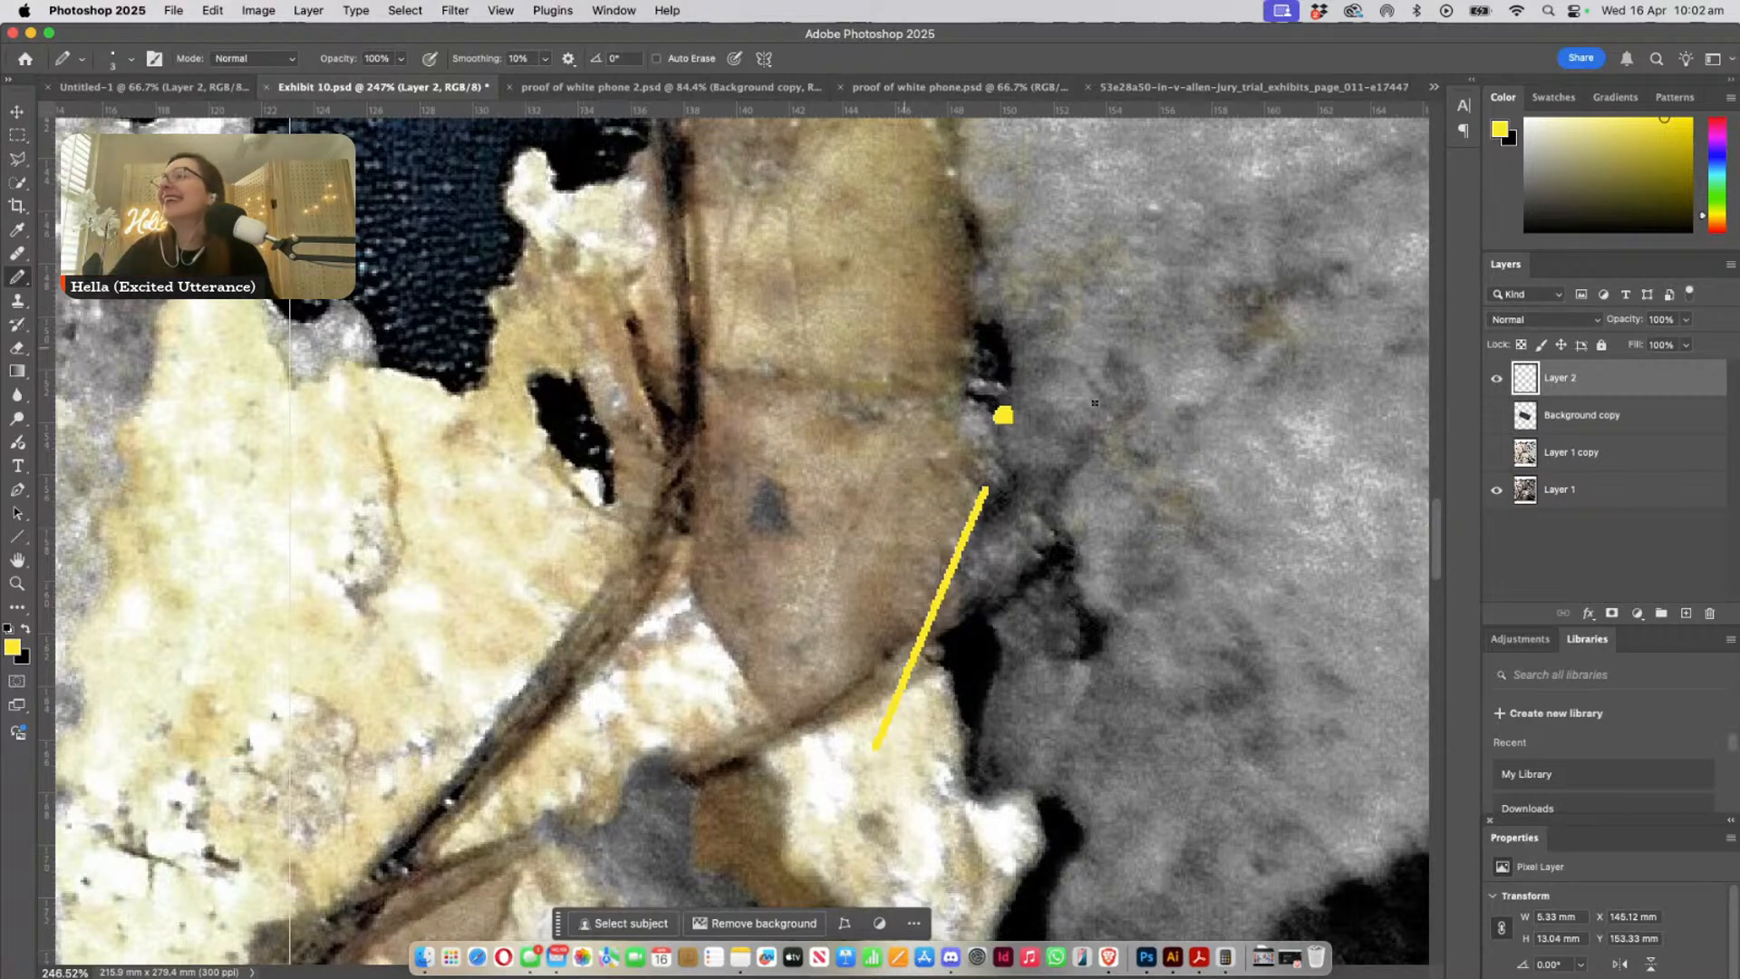
left_click(1496, 416)
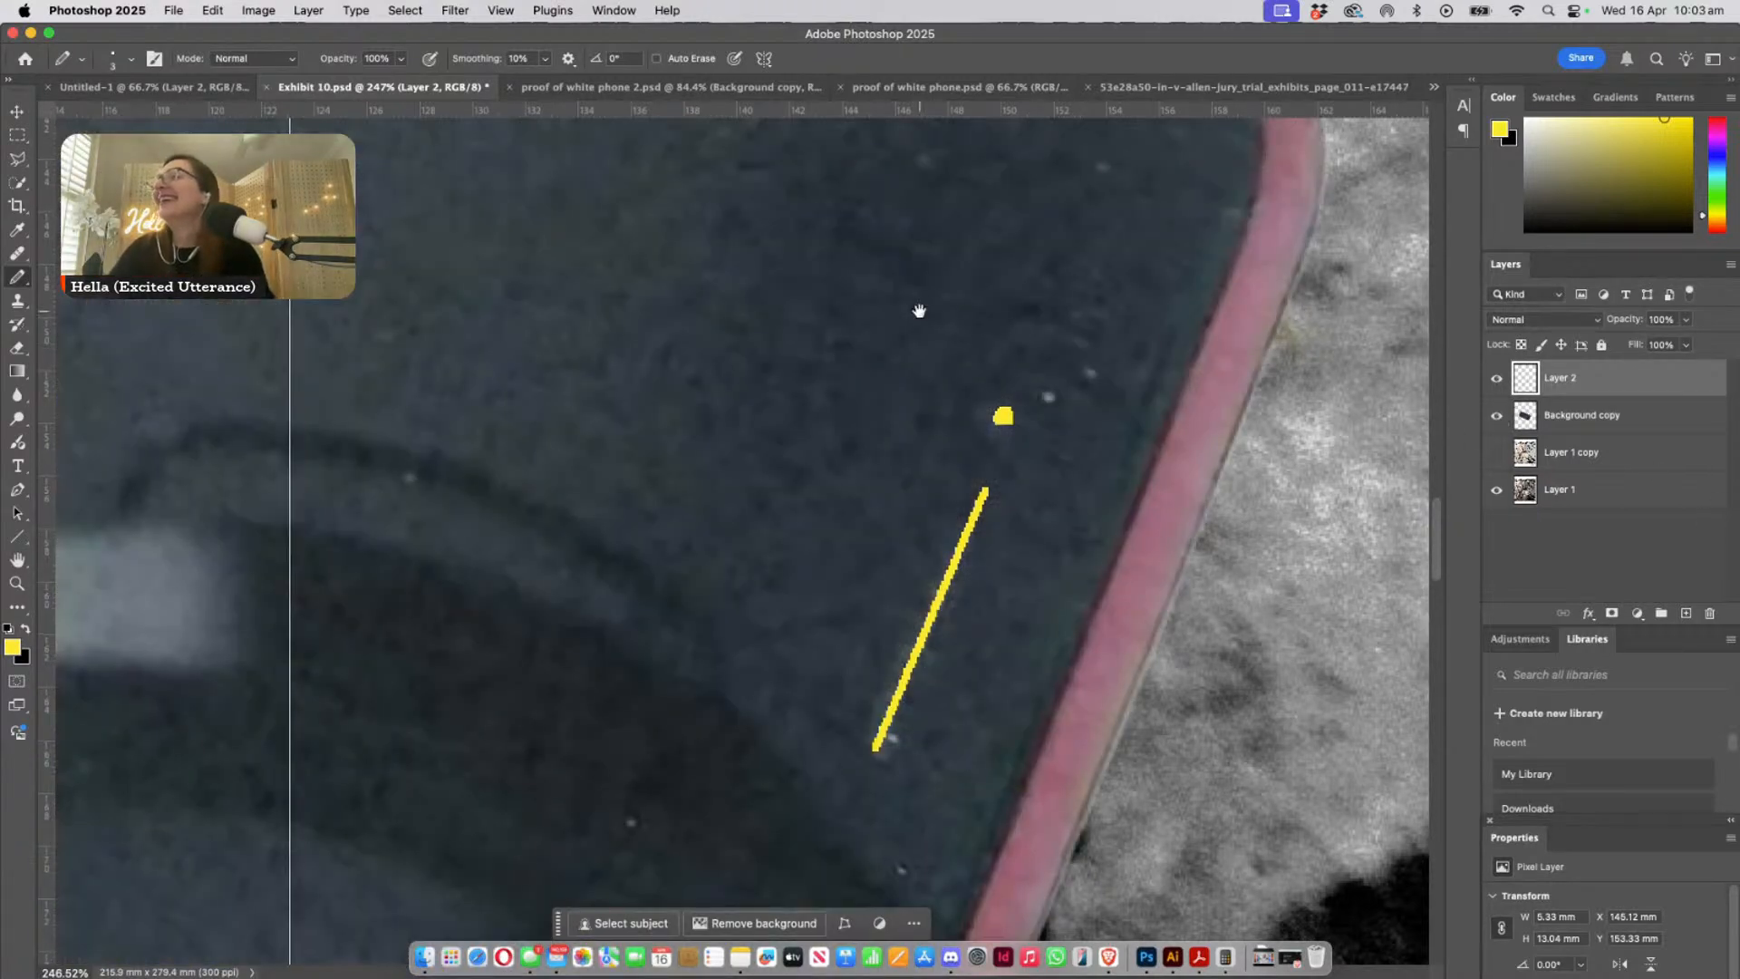
- Examine the upper long edge of the pink case against the purple edge of the phone in the leaves
scroll(919, 311, "up", 10)
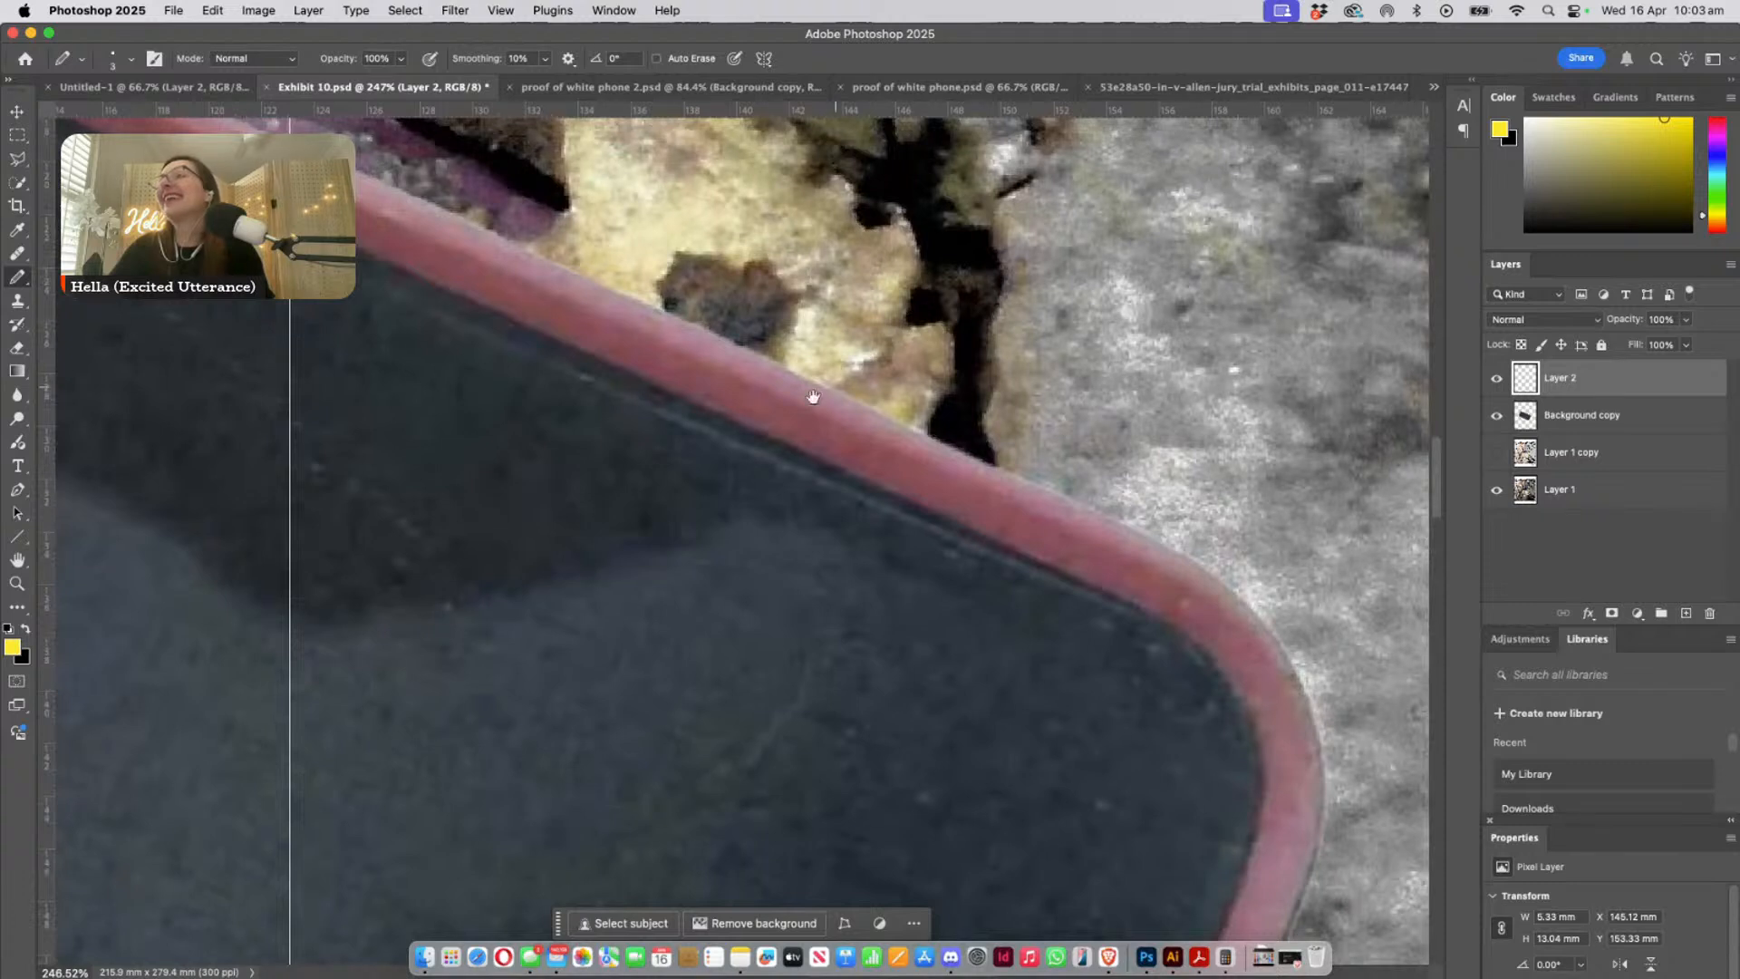
left_click_drag(807, 400, 1109, 715)
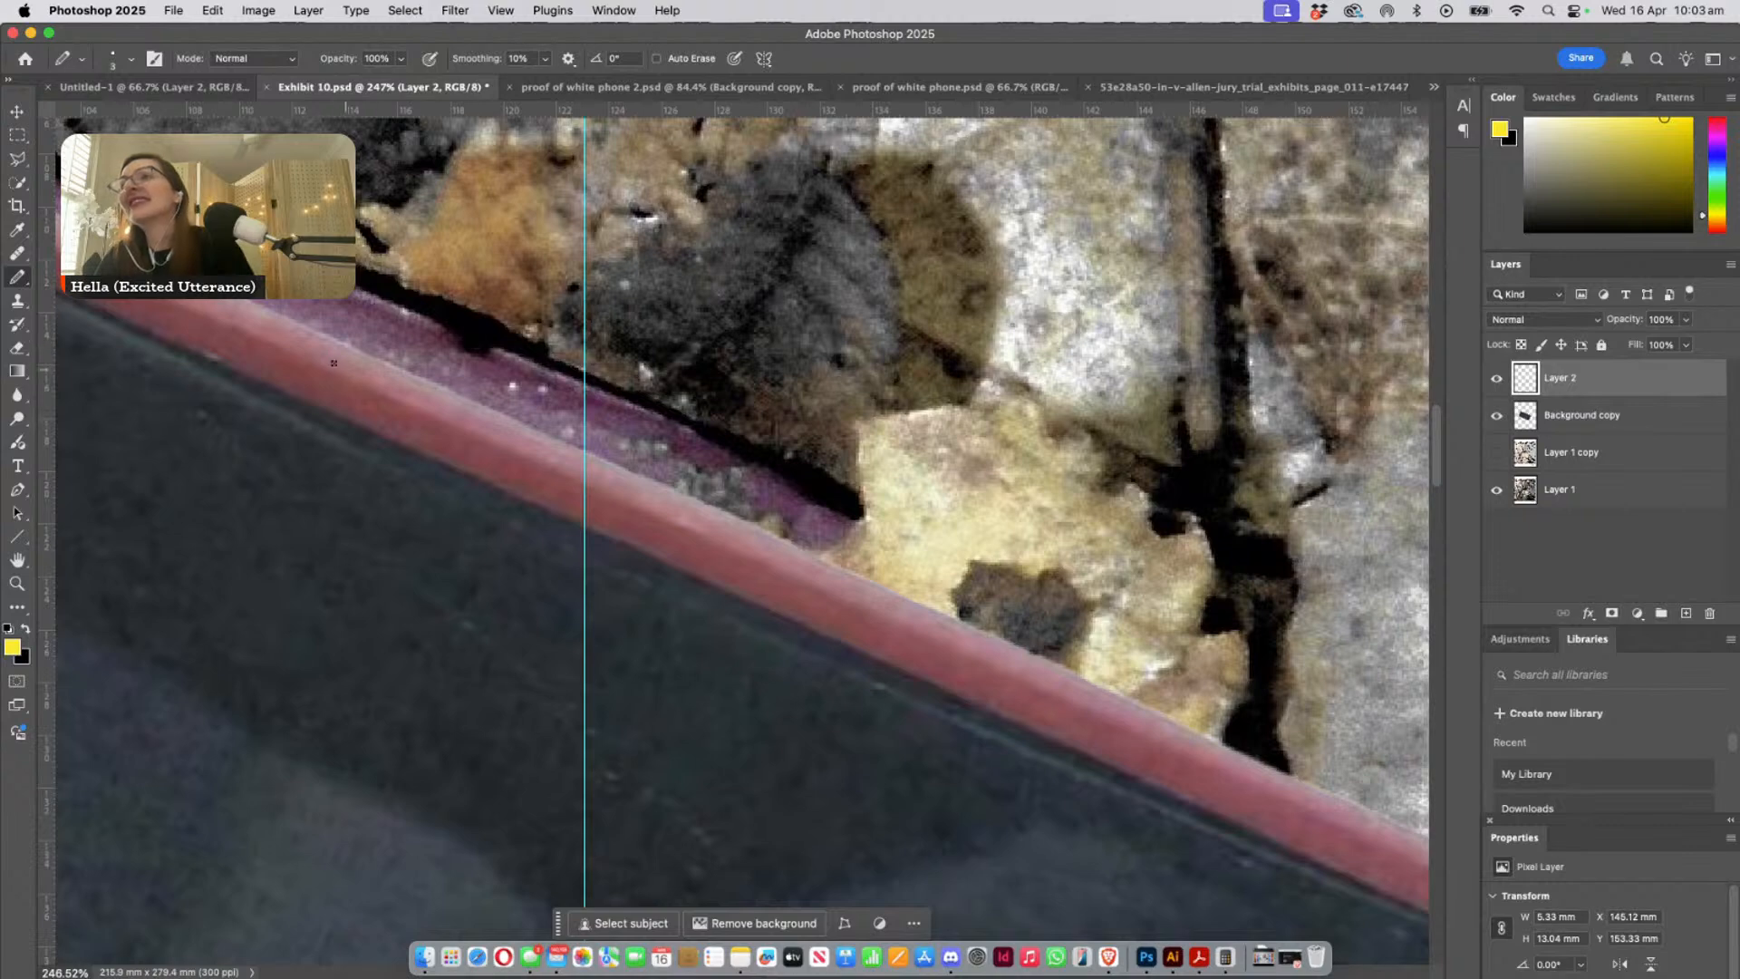
left_click_drag(534, 434, 864, 655)
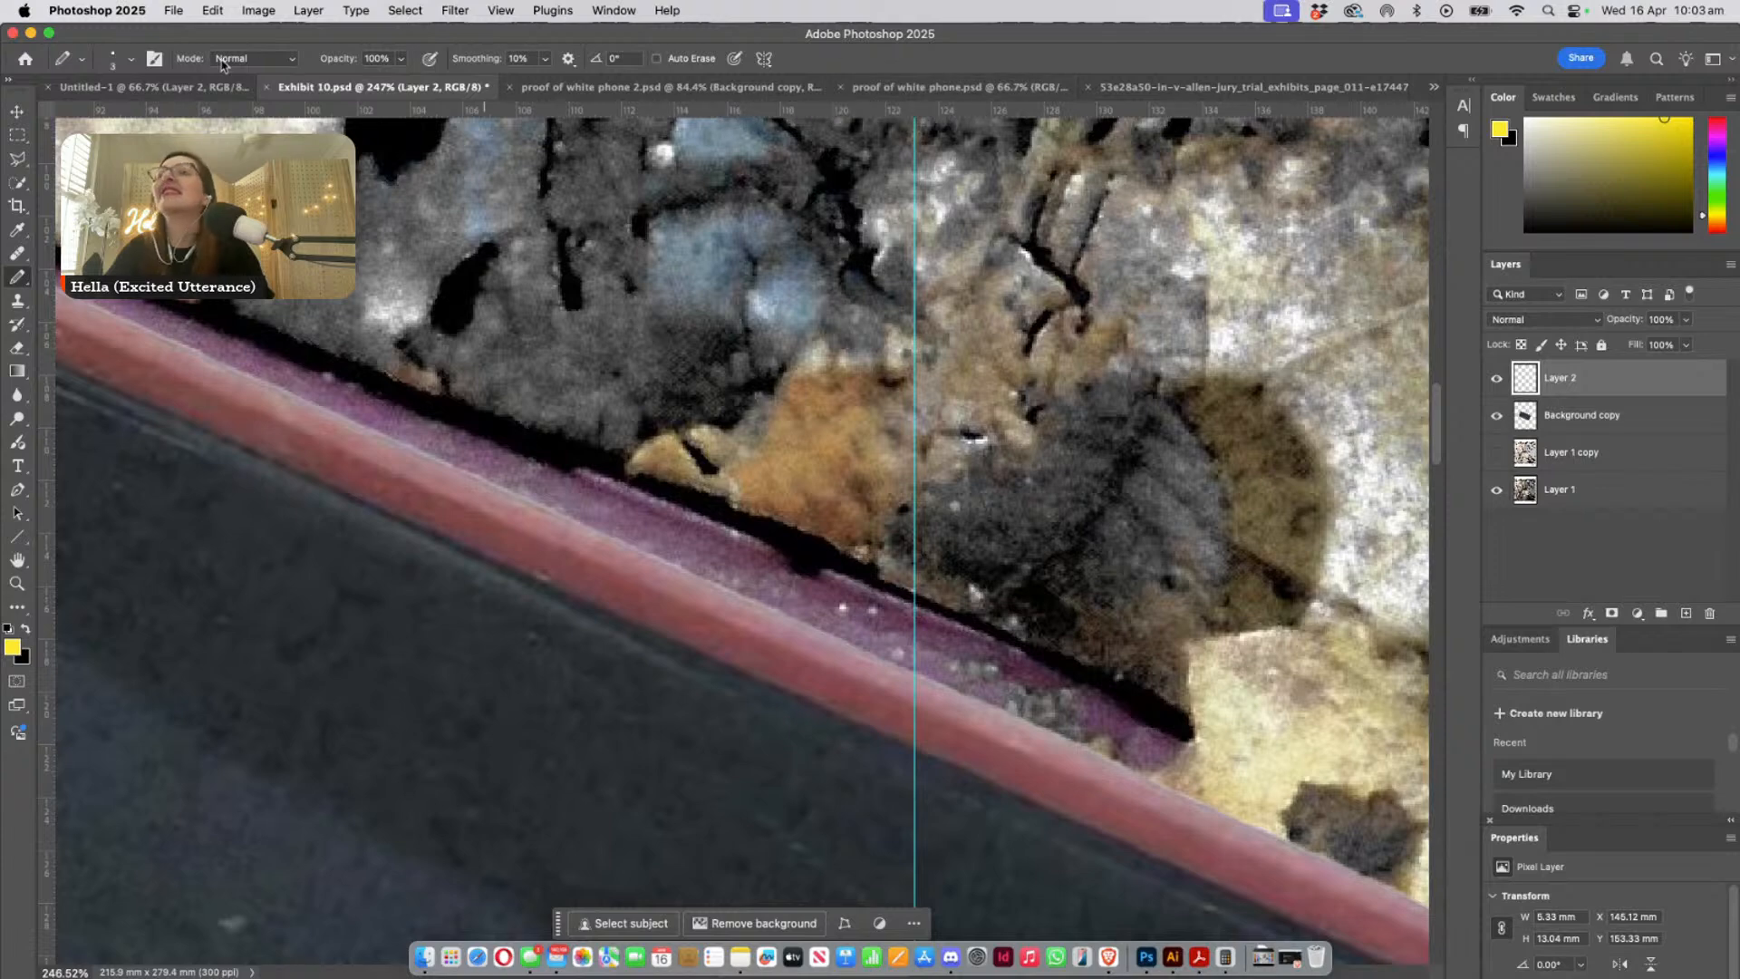
- Switch to the jury trial exhibits page 011 image and examine the raised side button on the pink case's edge
left_click(1166, 88)
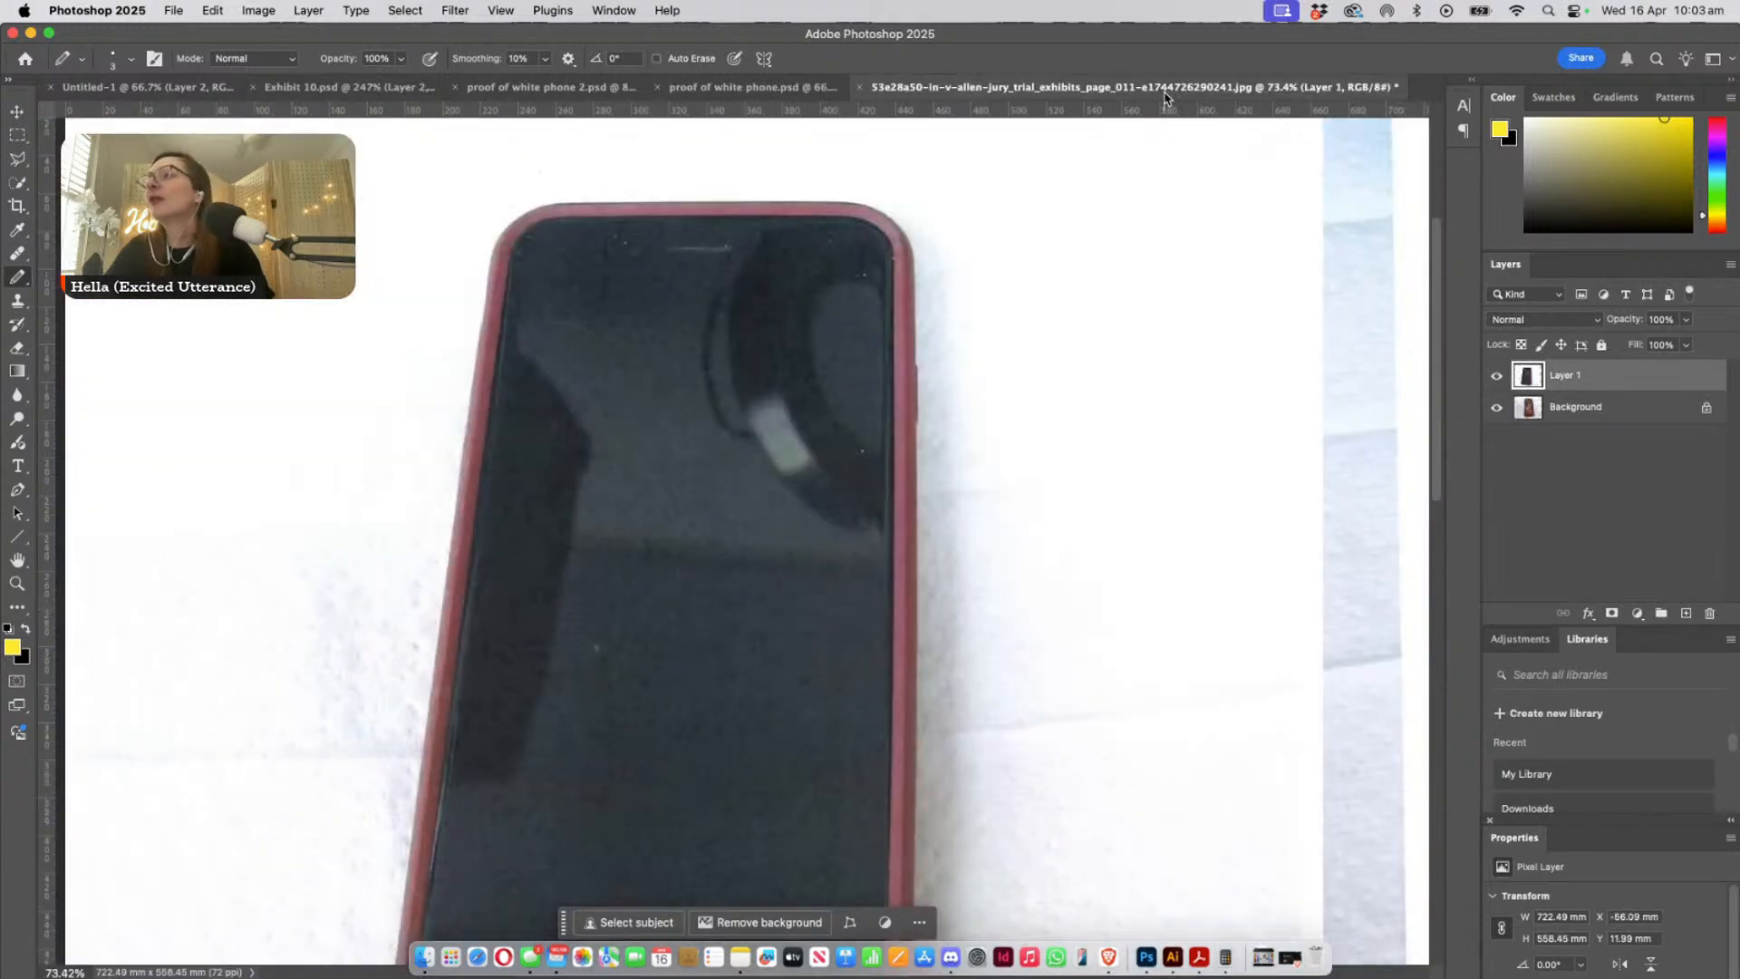
left_click_drag(967, 469, 889, 389)
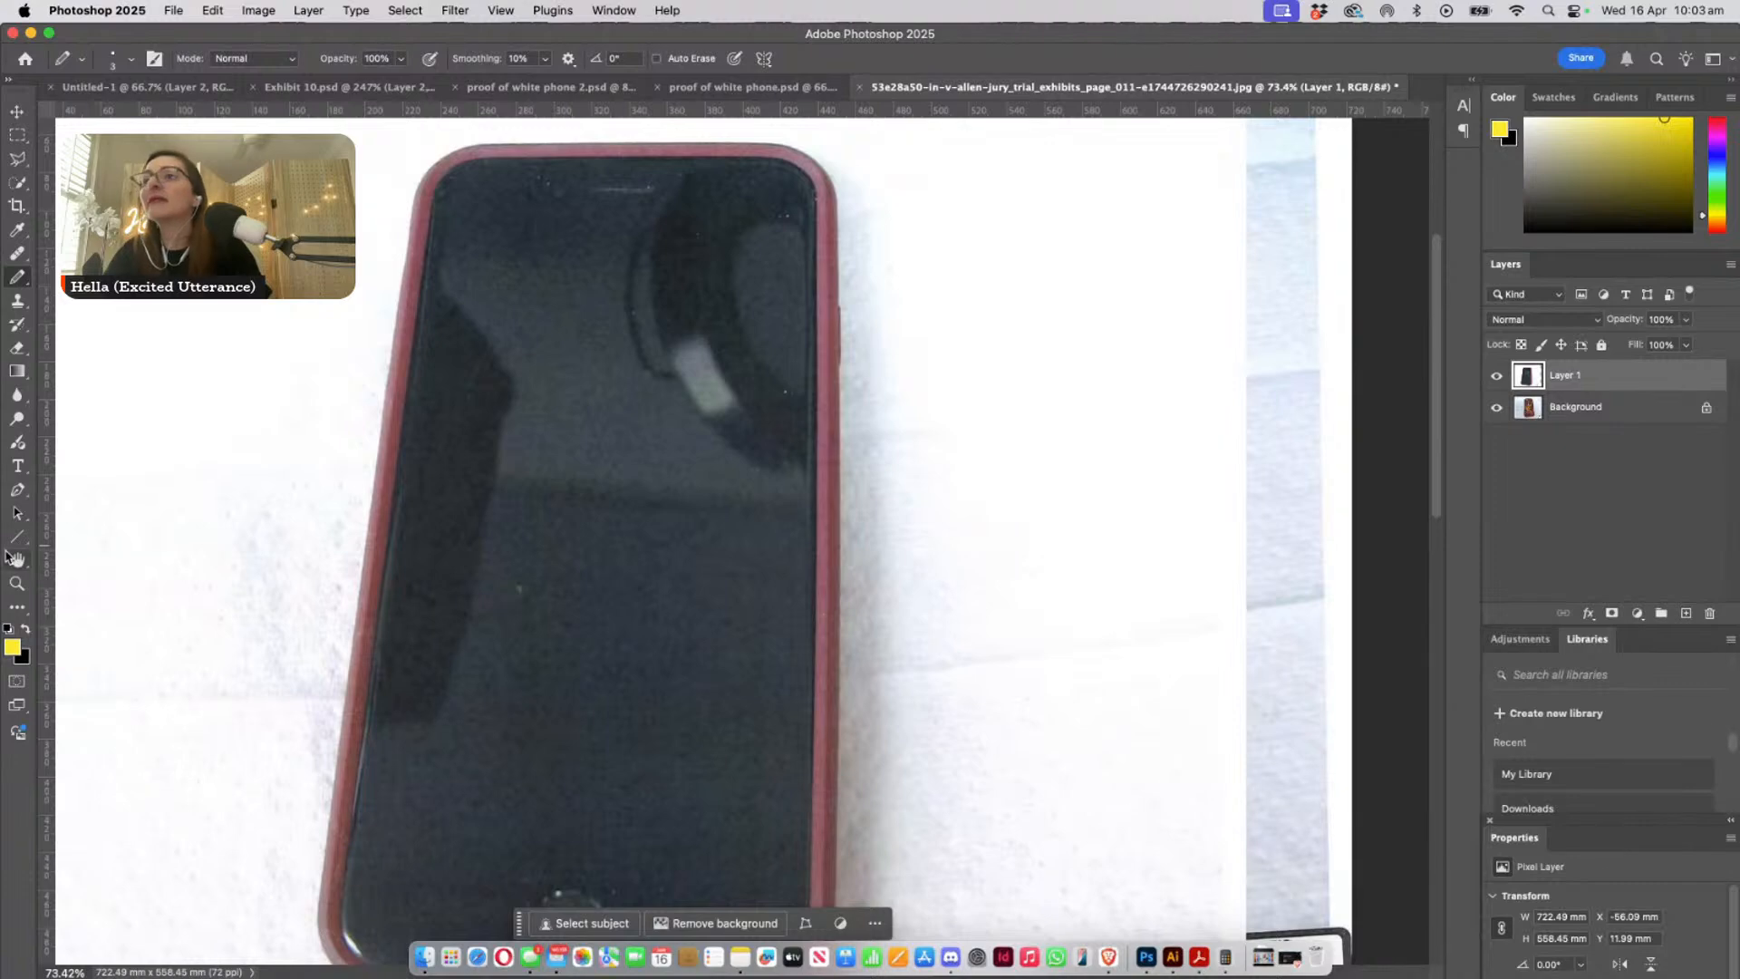
key("z")
left_click_drag(850, 280, 944, 388)
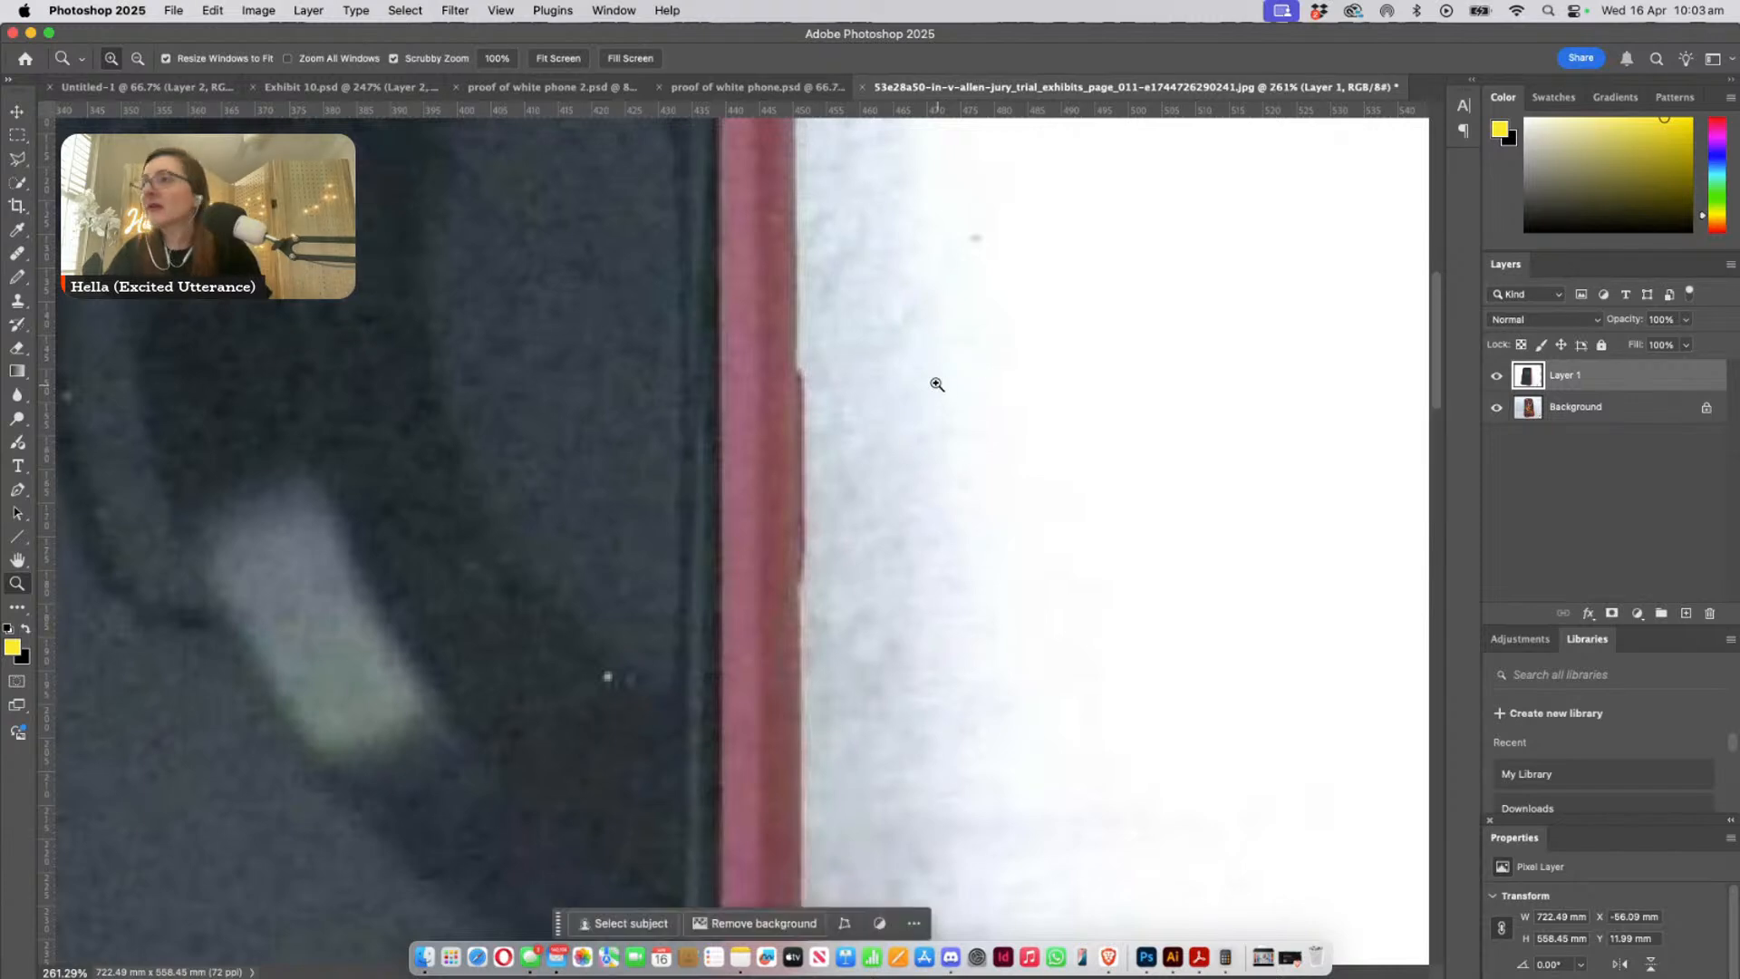
left_click_drag(824, 389, 858, 407)
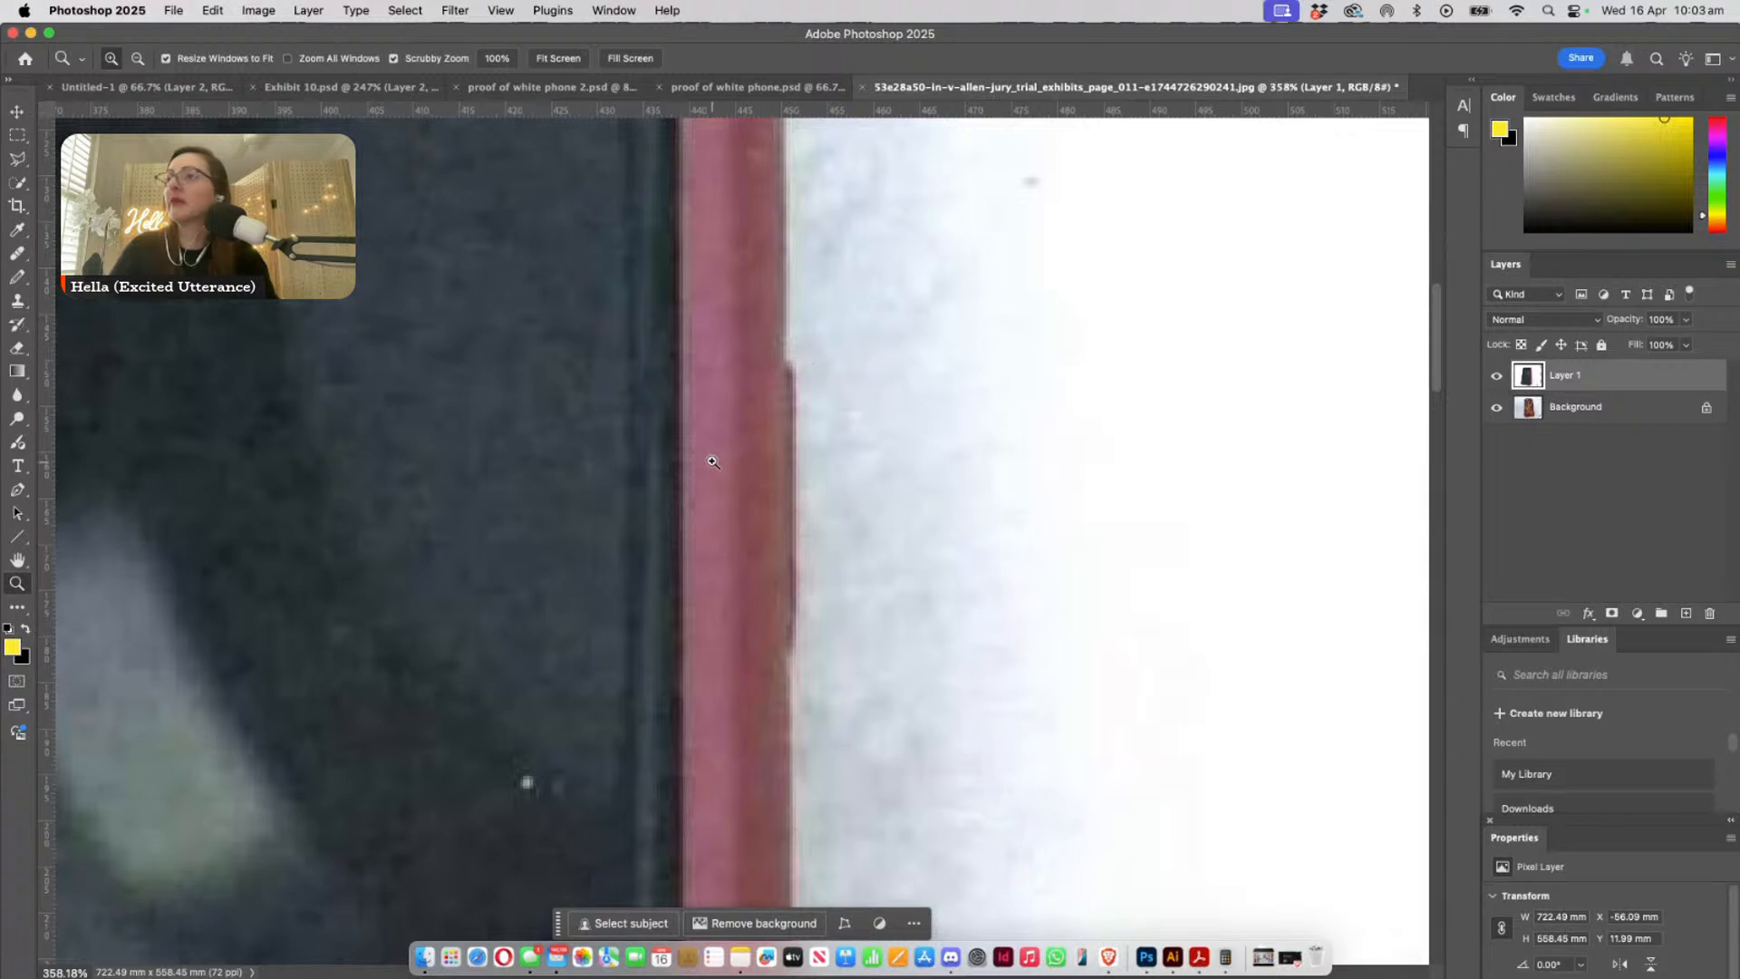
- Examine the pink case's long edge opposite the raised side button for any other buttons
left_click_drag(725, 472, 1414, 481)
left_click_drag(656, 511, 1315, 542)
left_click_drag(639, 534, 1268, 569)
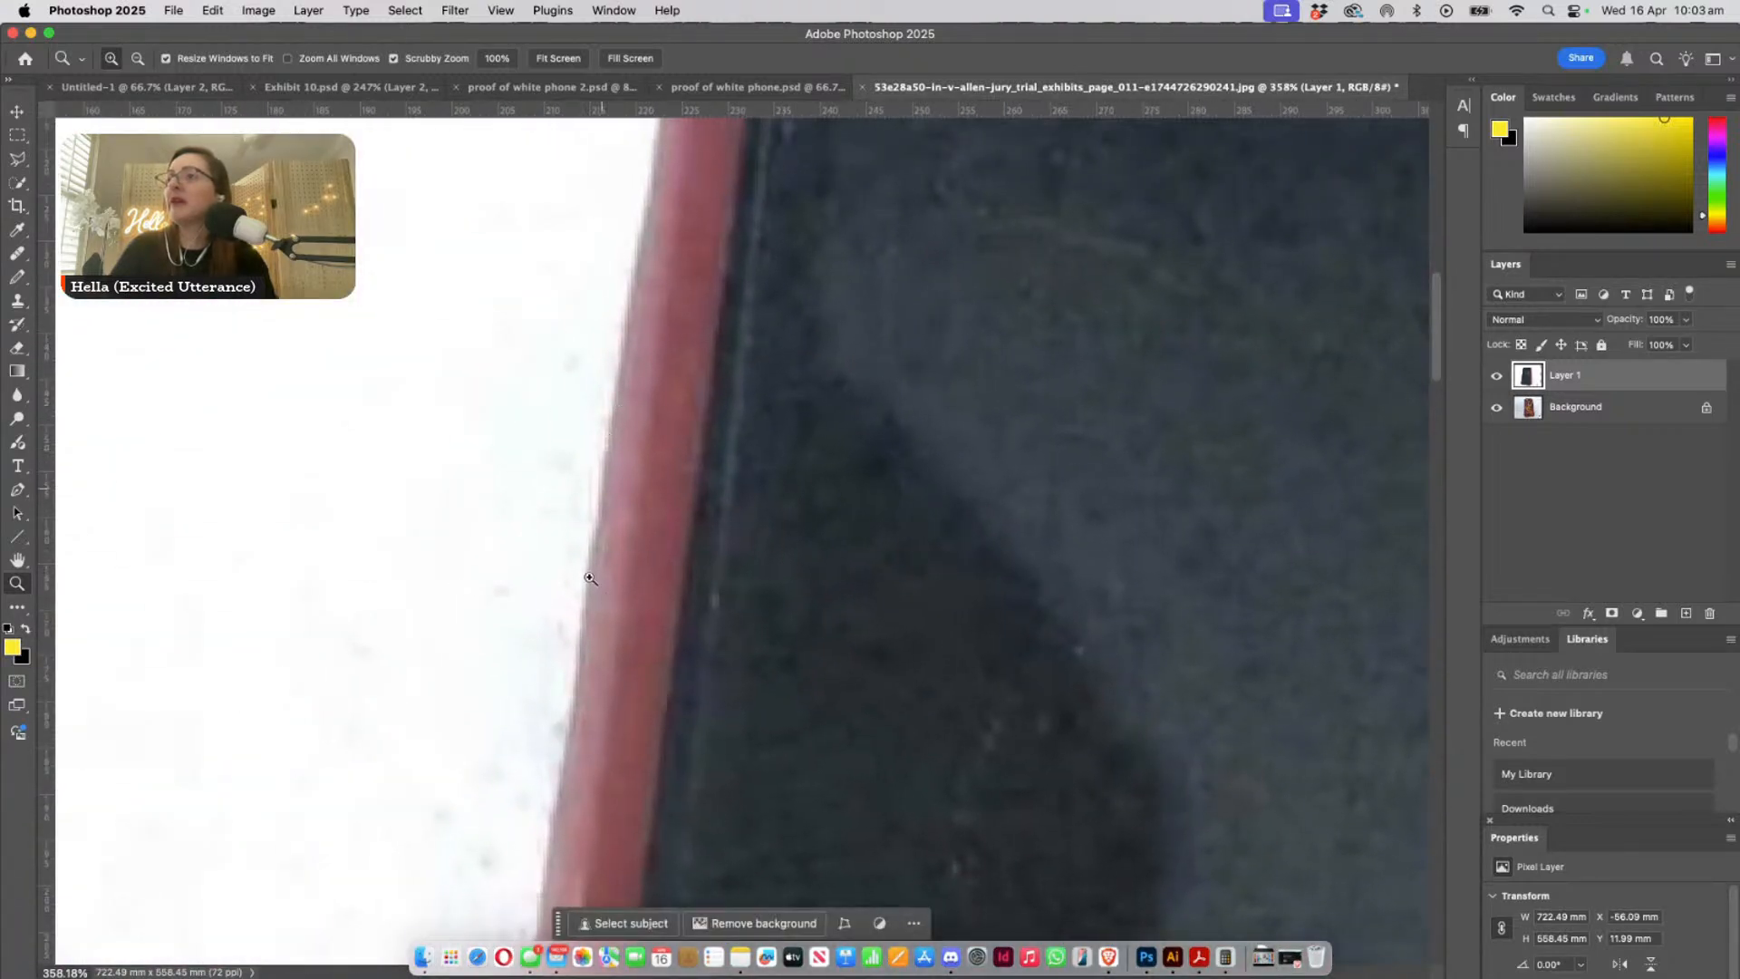
left_click_drag(762, 640, 757, 489)
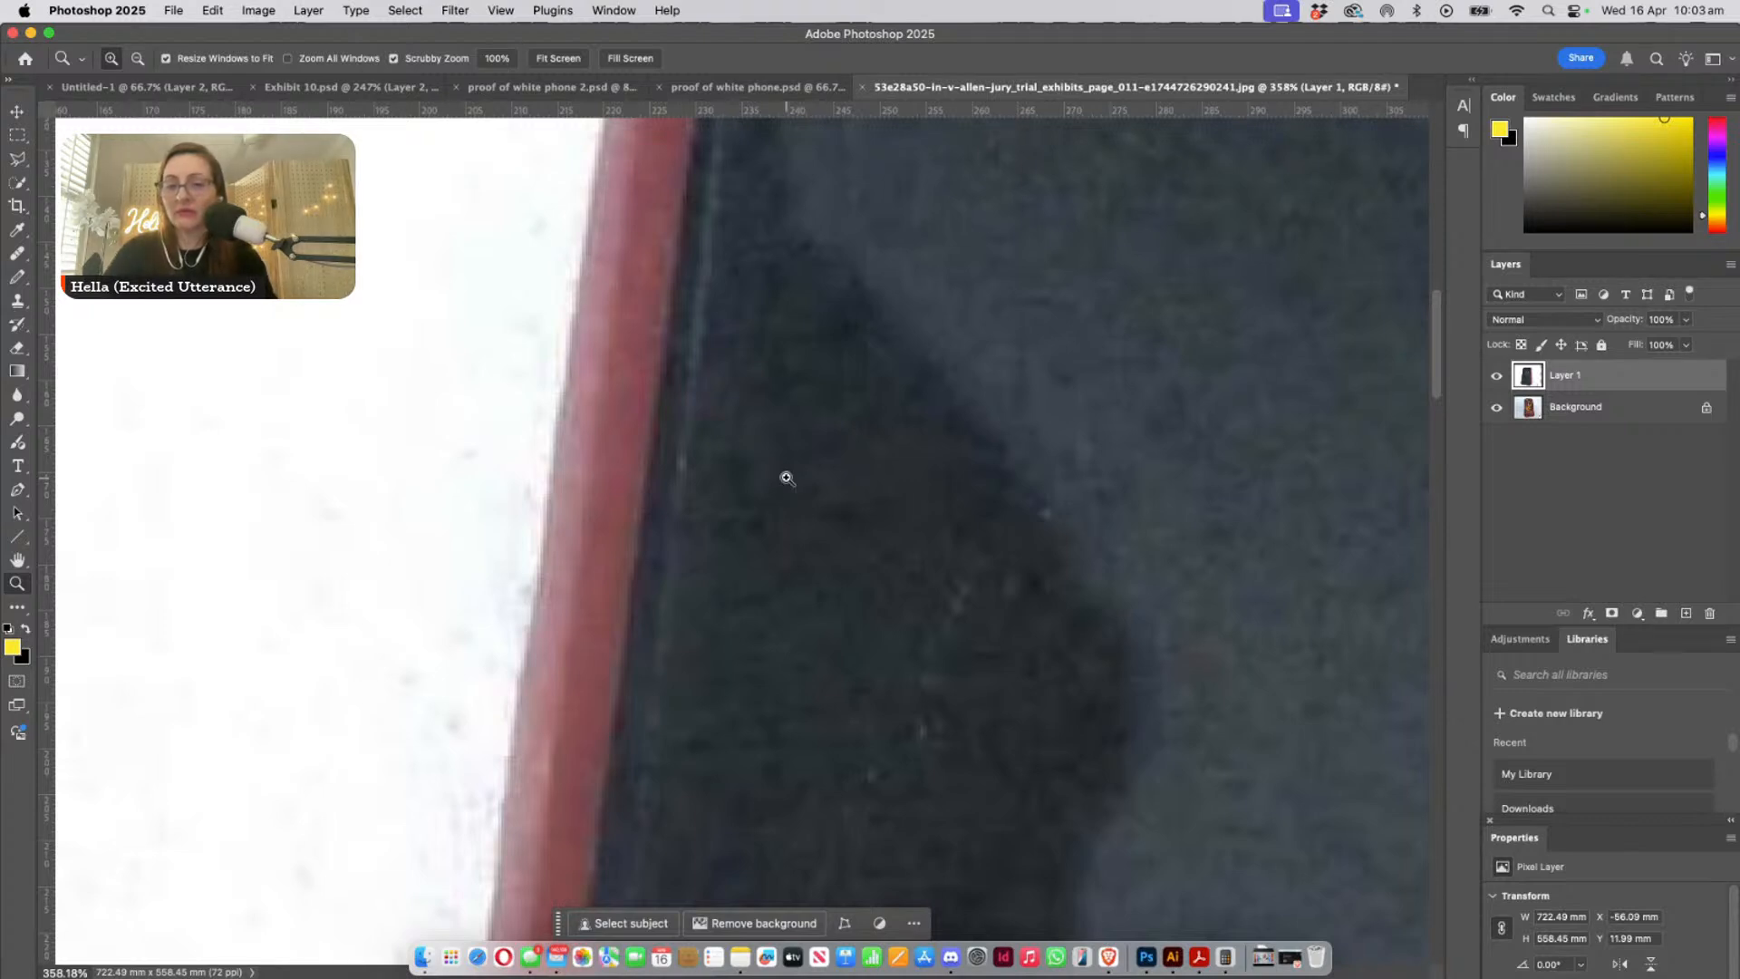
left_click(831, 502, "alt")
left_click(758, 516, "alt")
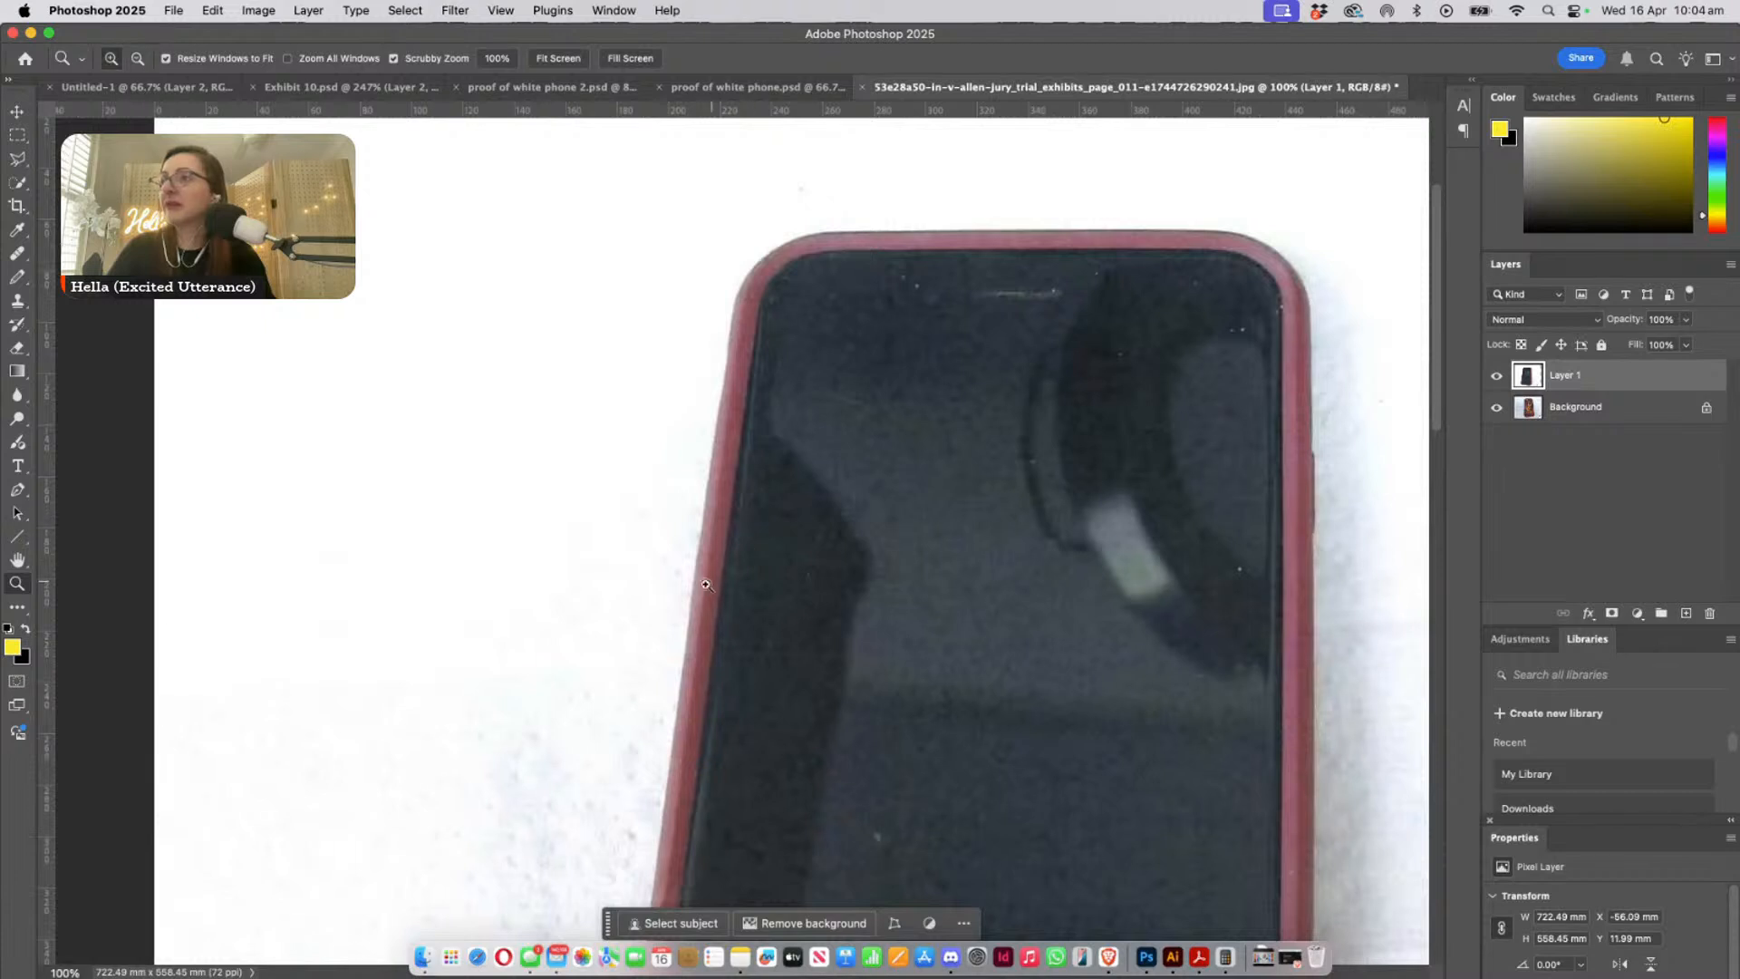
left_click_drag(688, 589, 743, 585)
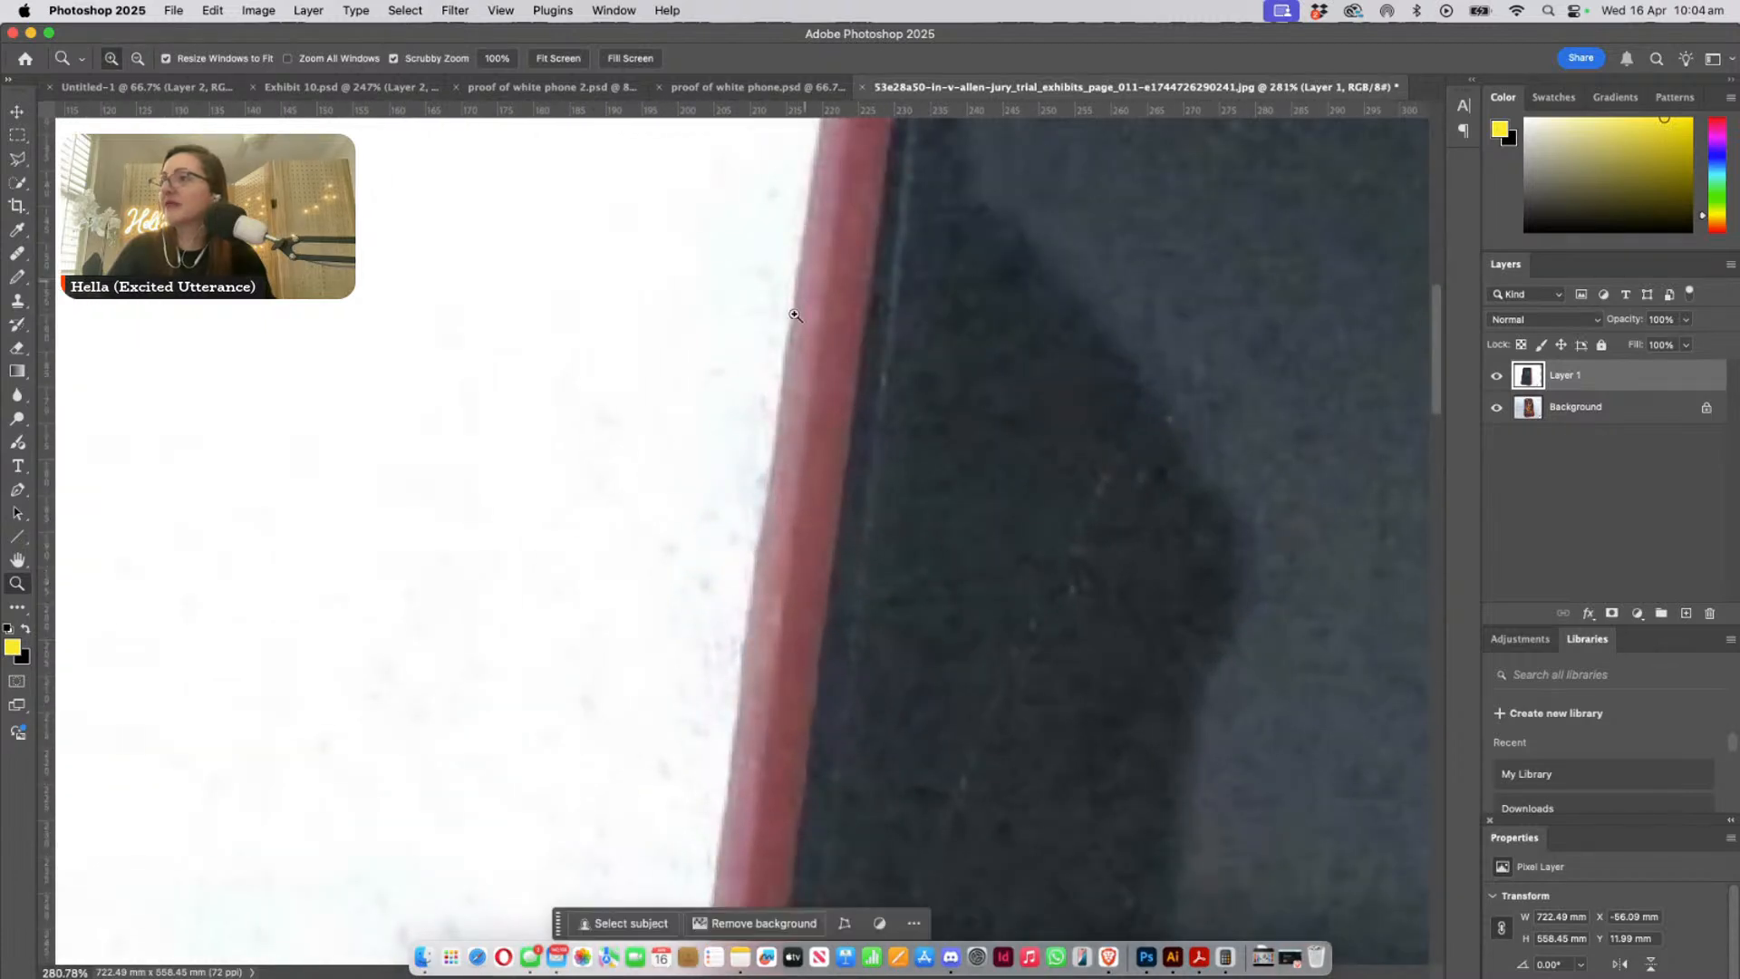
left_click_drag(758, 472, 830, 187)
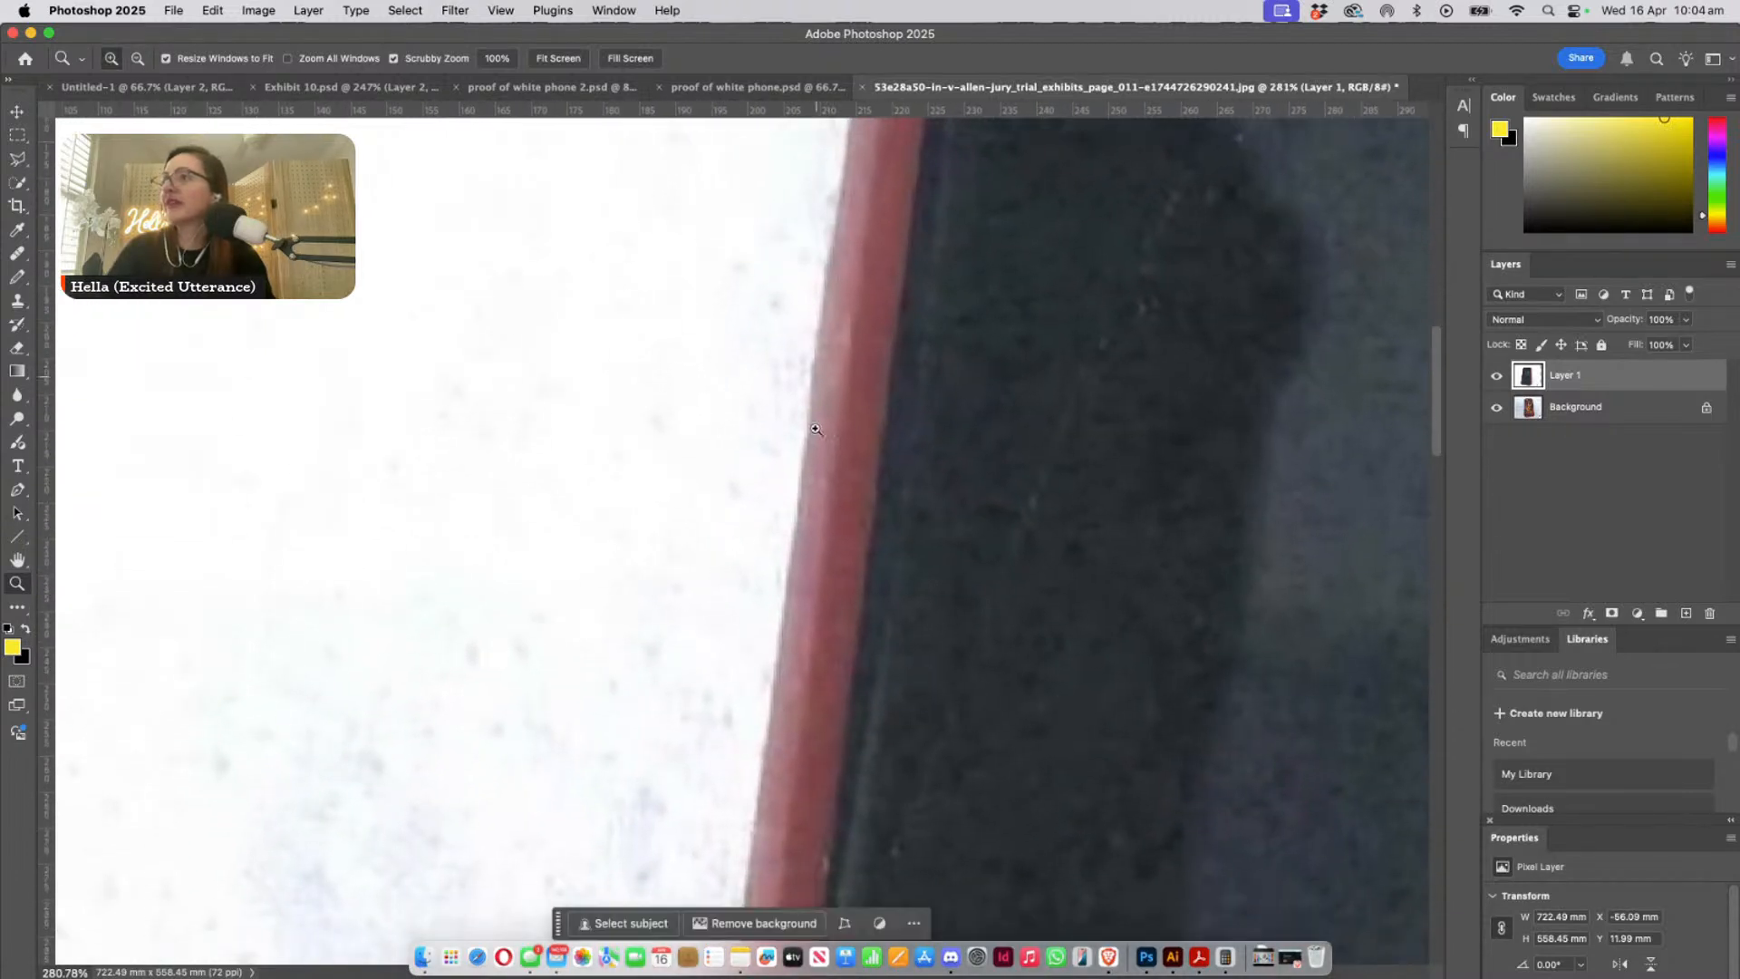
left_click(968, 554, "alt")
left_click(968, 554, "alt")
left_click_drag(1054, 589, 508, 493)
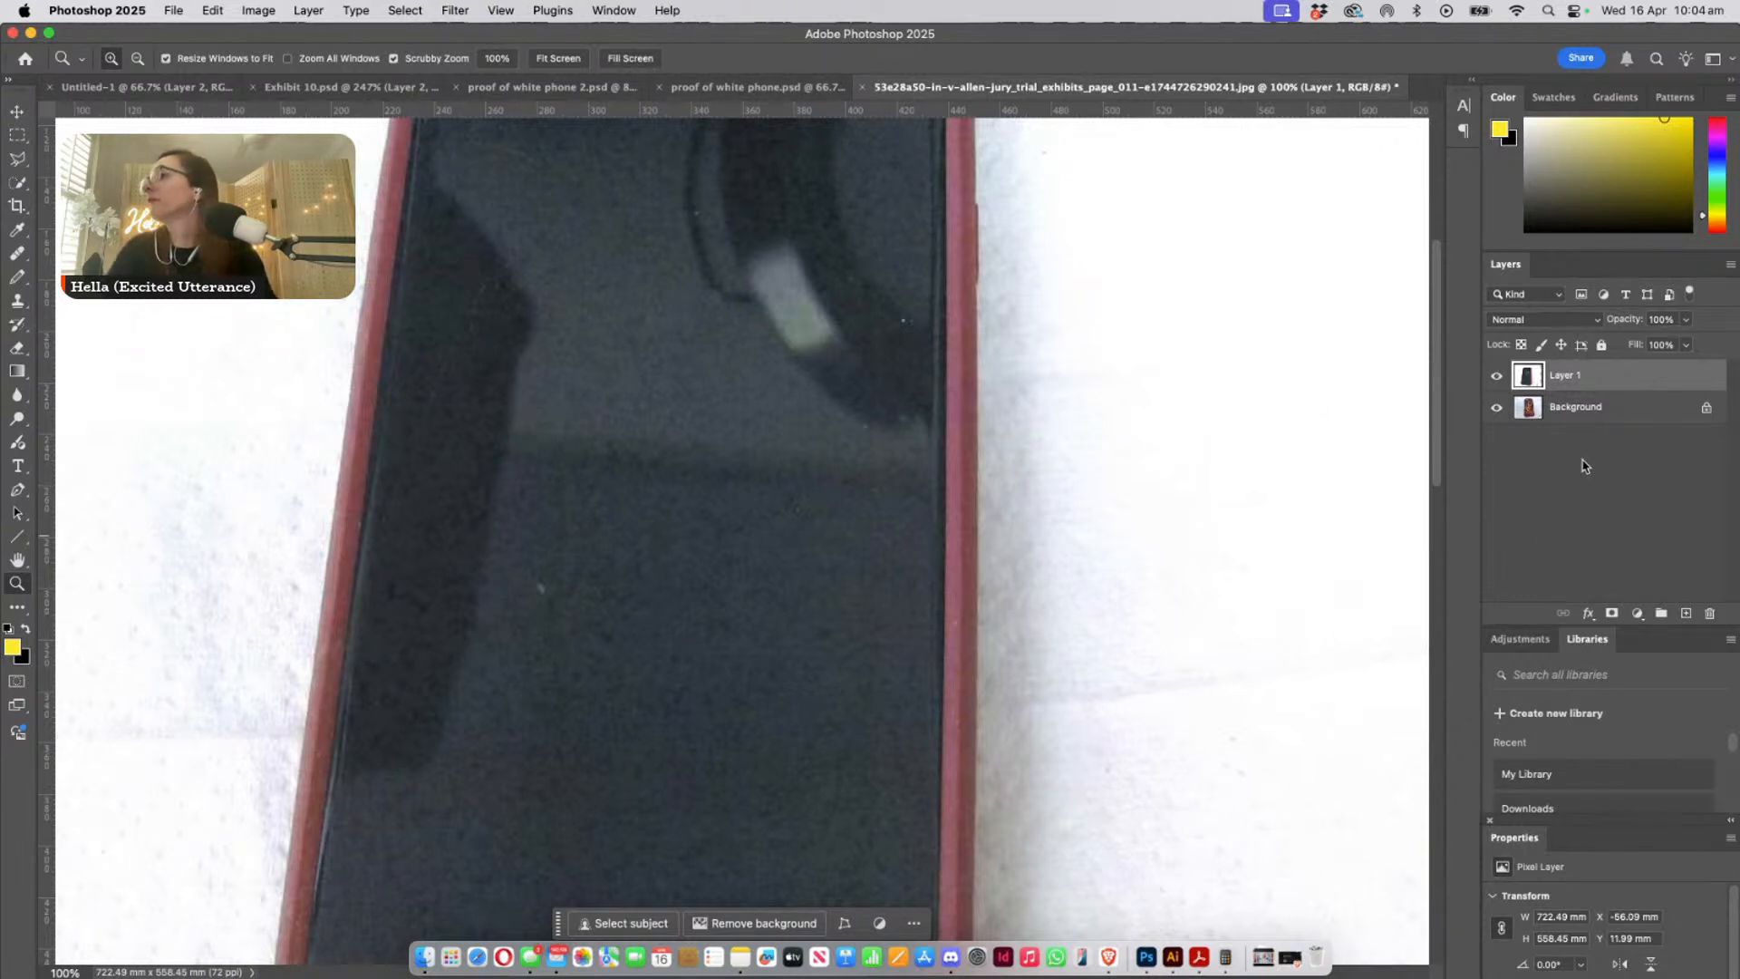
left_click(1613, 614)
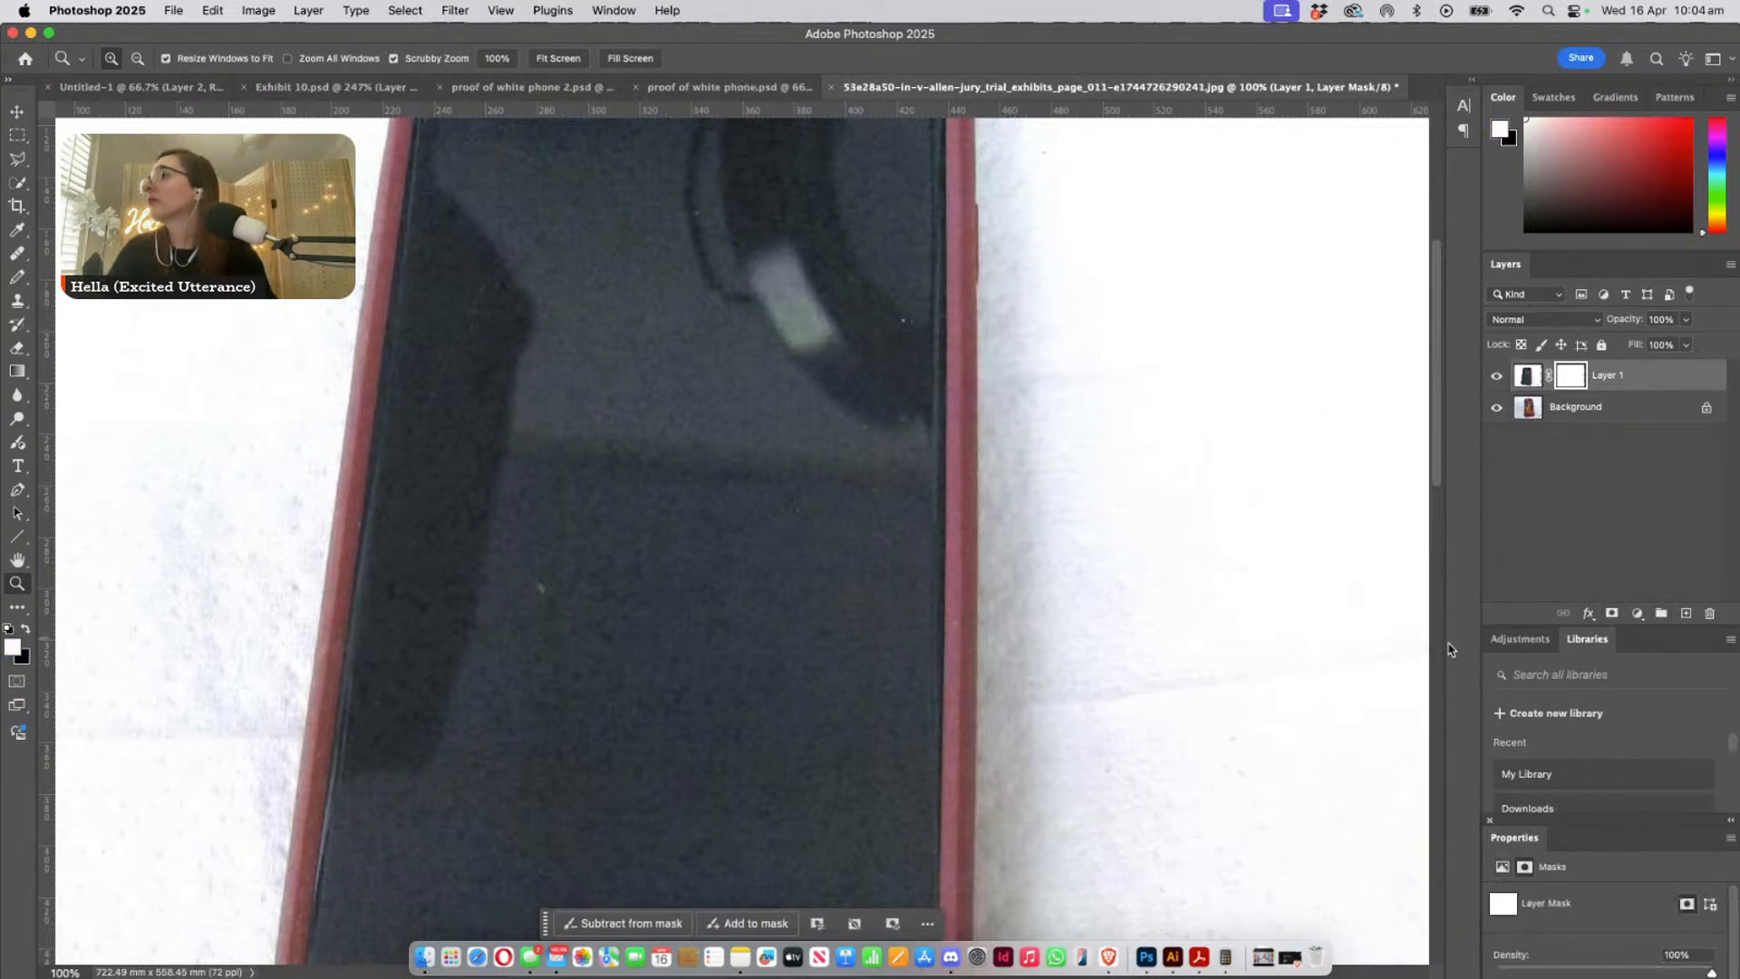
key("super+z")
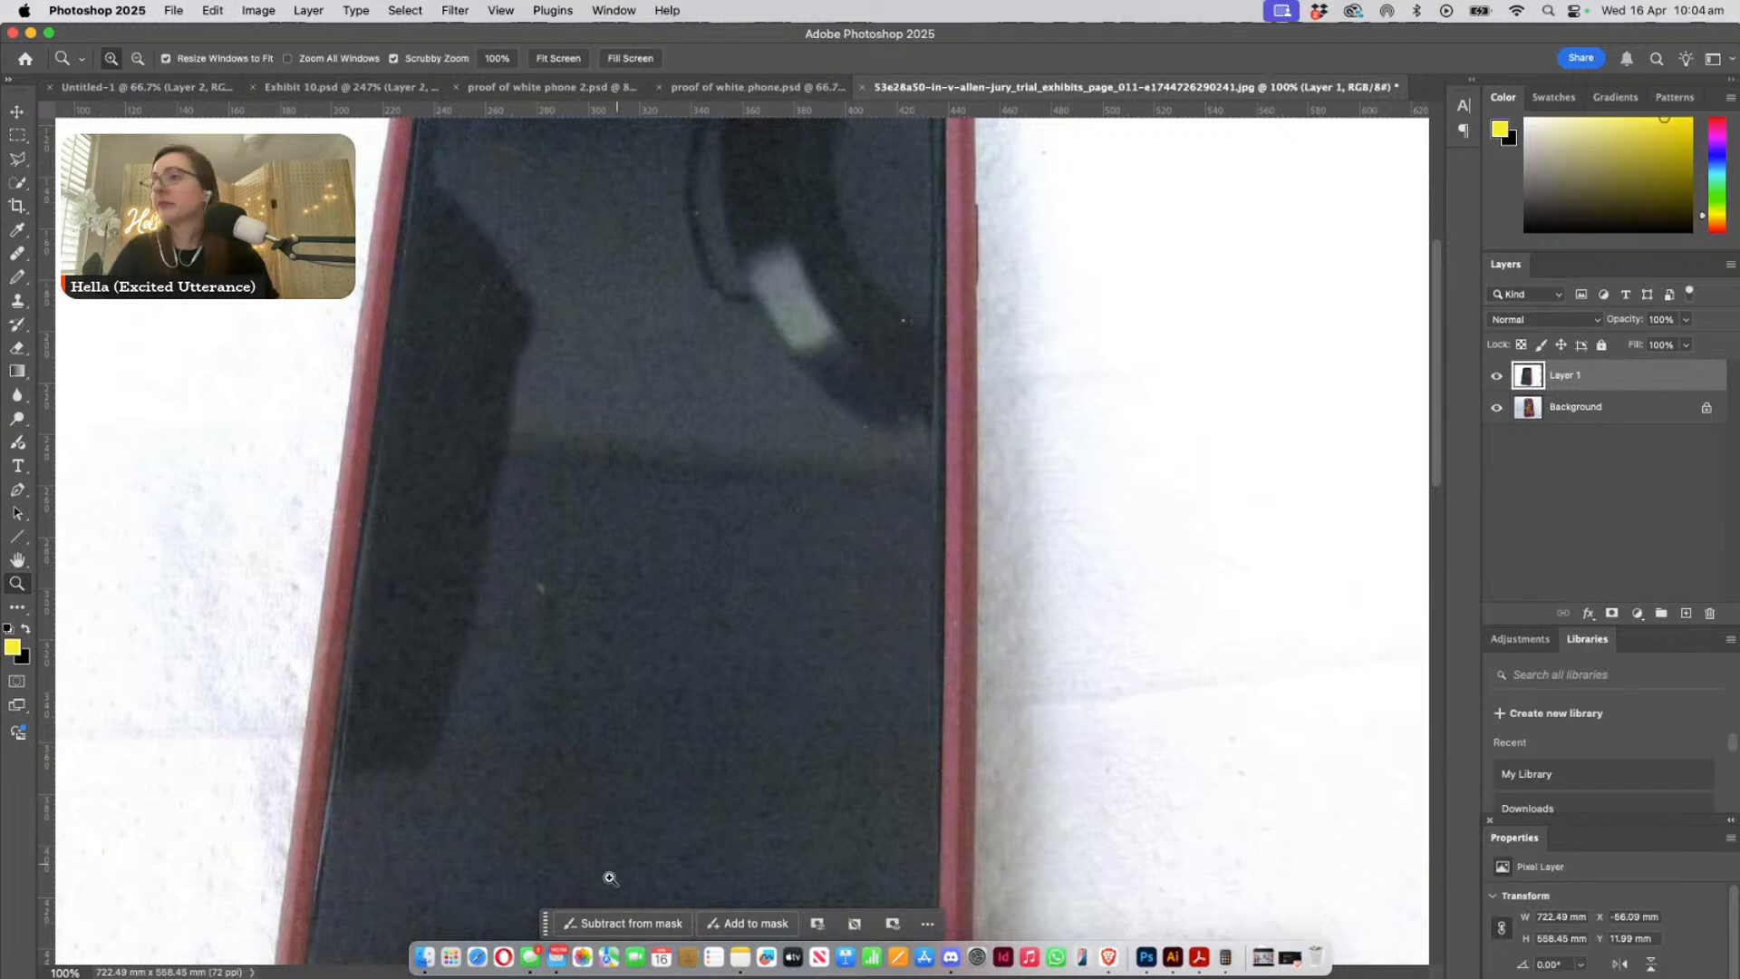
left_click(739, 928)
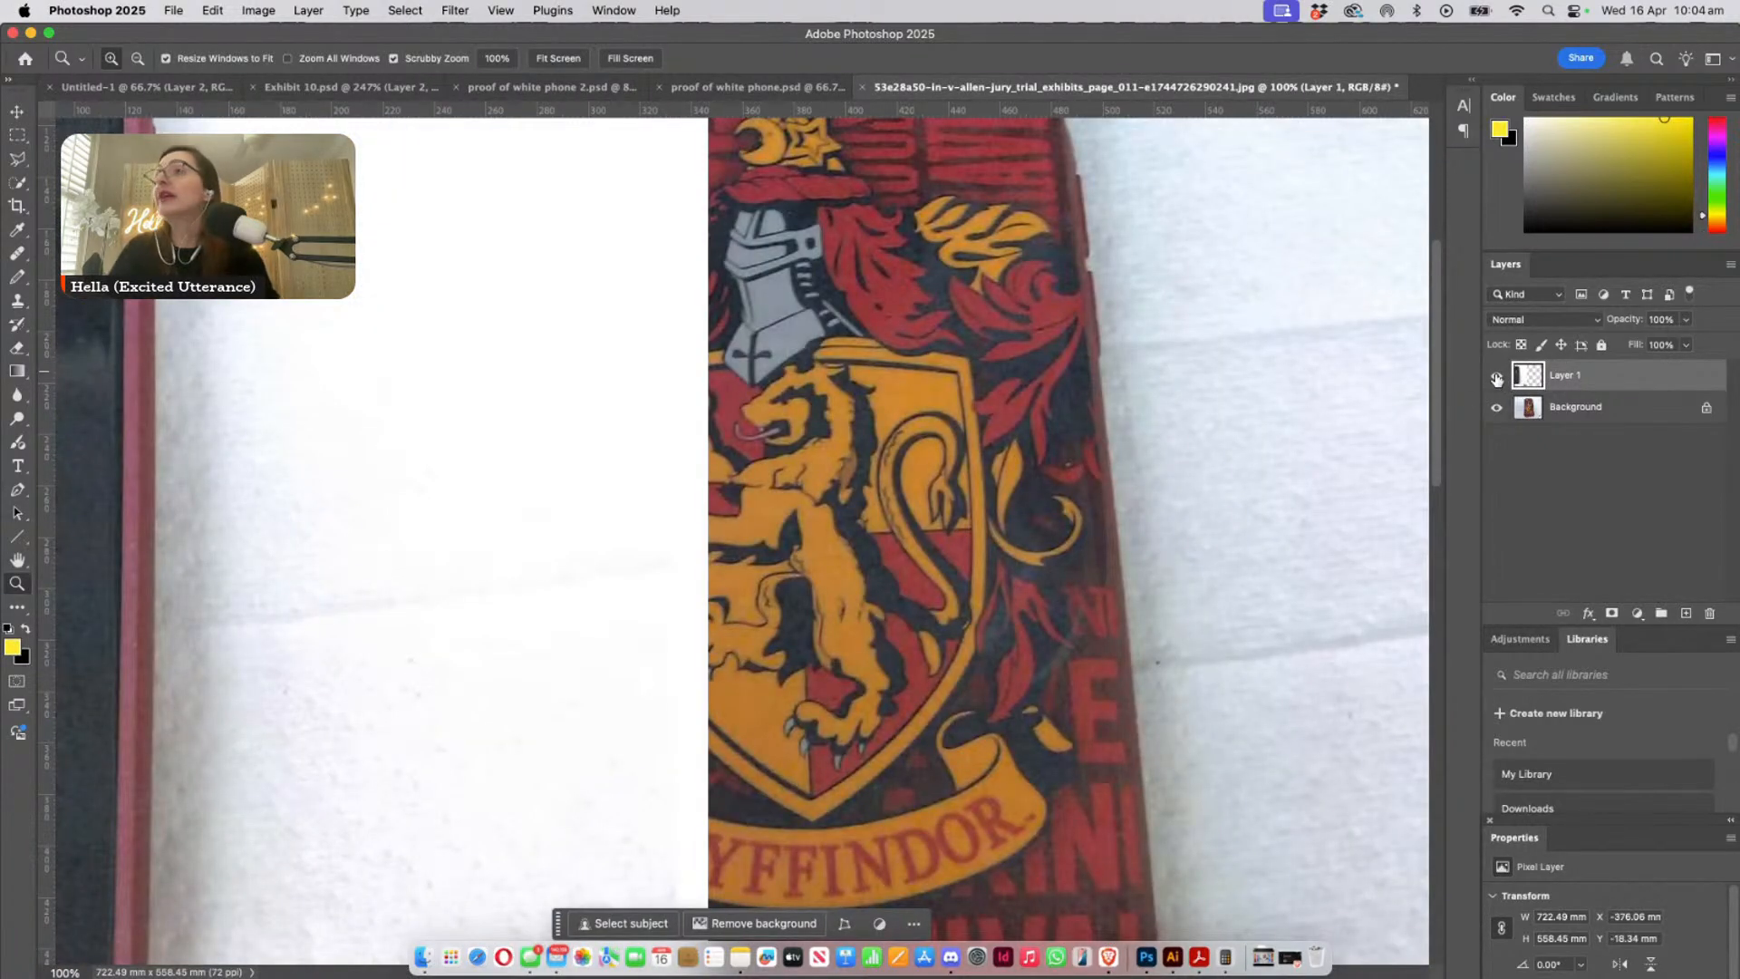
- Hide Layer 1 and remove the background around the Gryffindor-cased phone on the Background layer
left_click(1496, 378)
left_click(1577, 407)
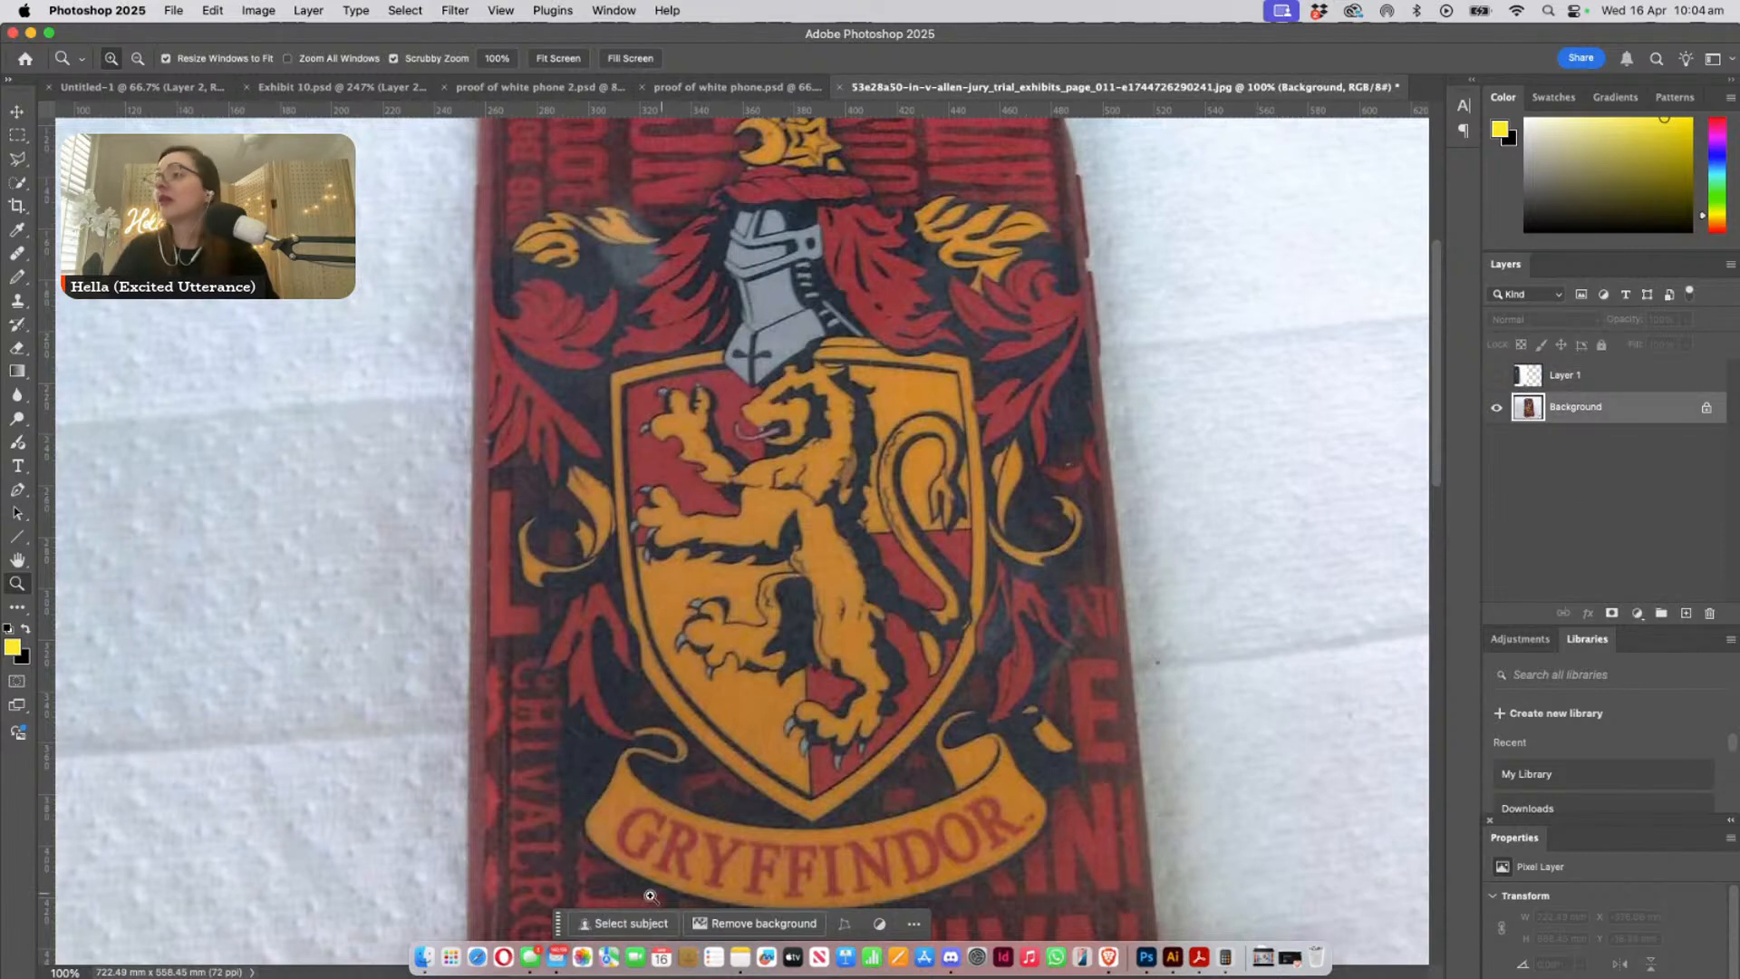
left_click(743, 923)
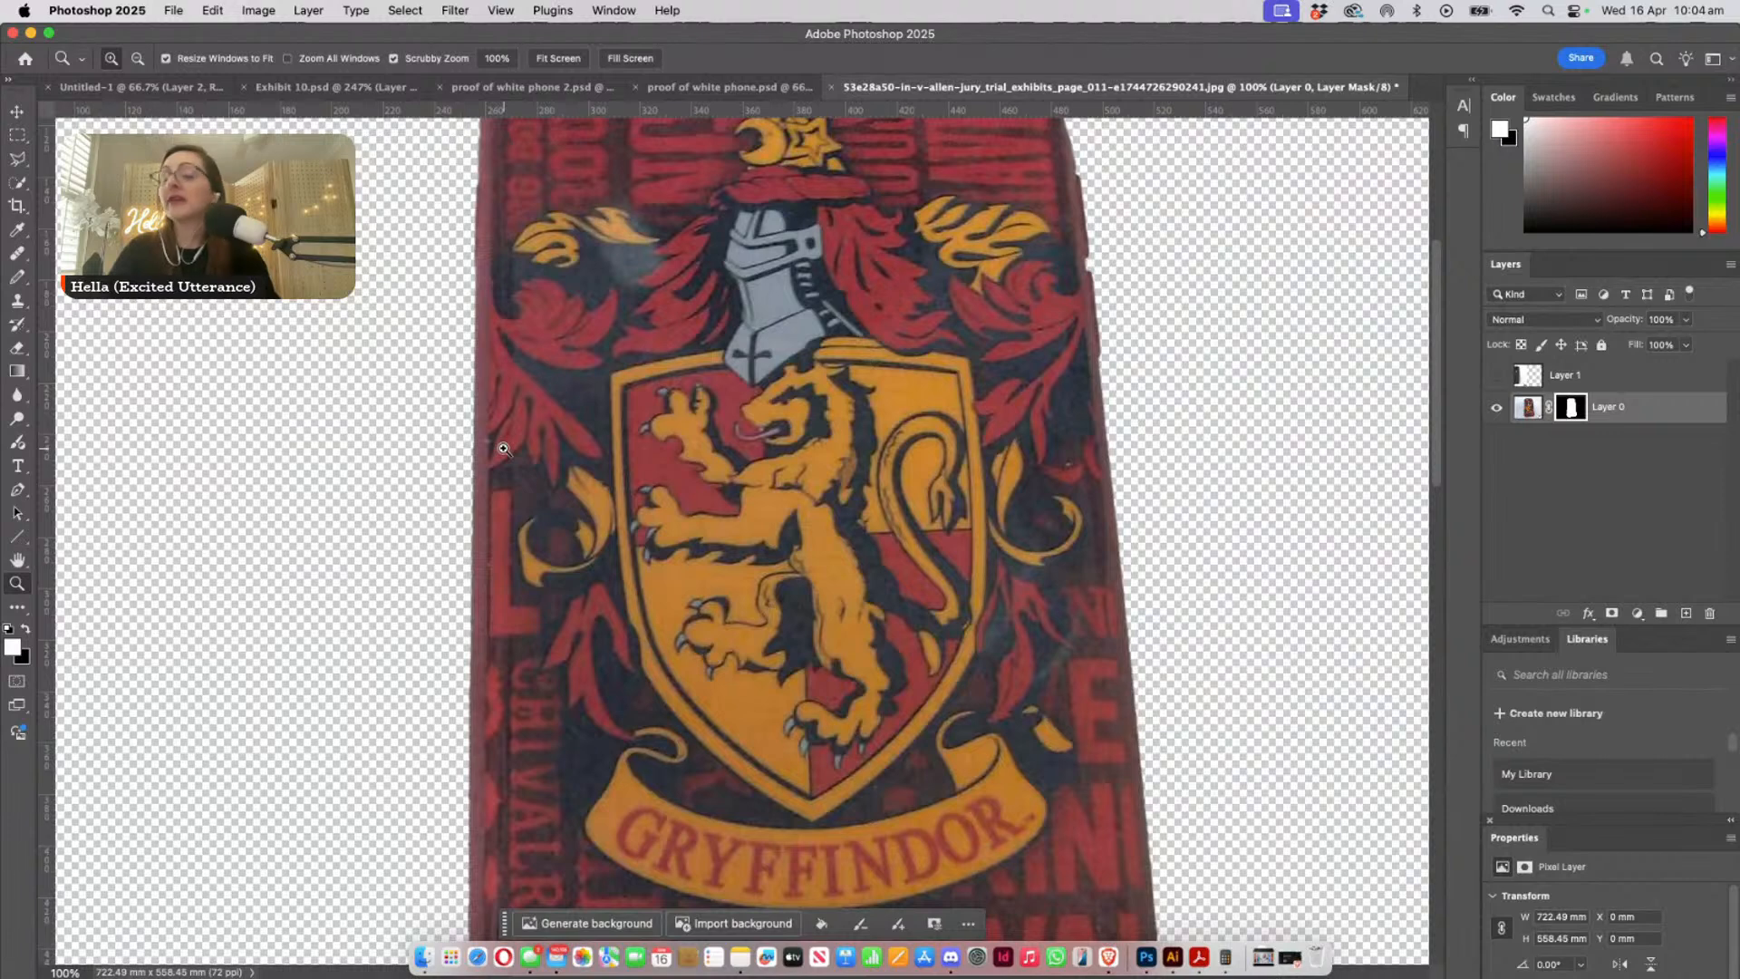
- Float the jury trial exhibits page 011 image and copy its cut-out Gryffindor phone into Exhibit 10.psd
key("alt")
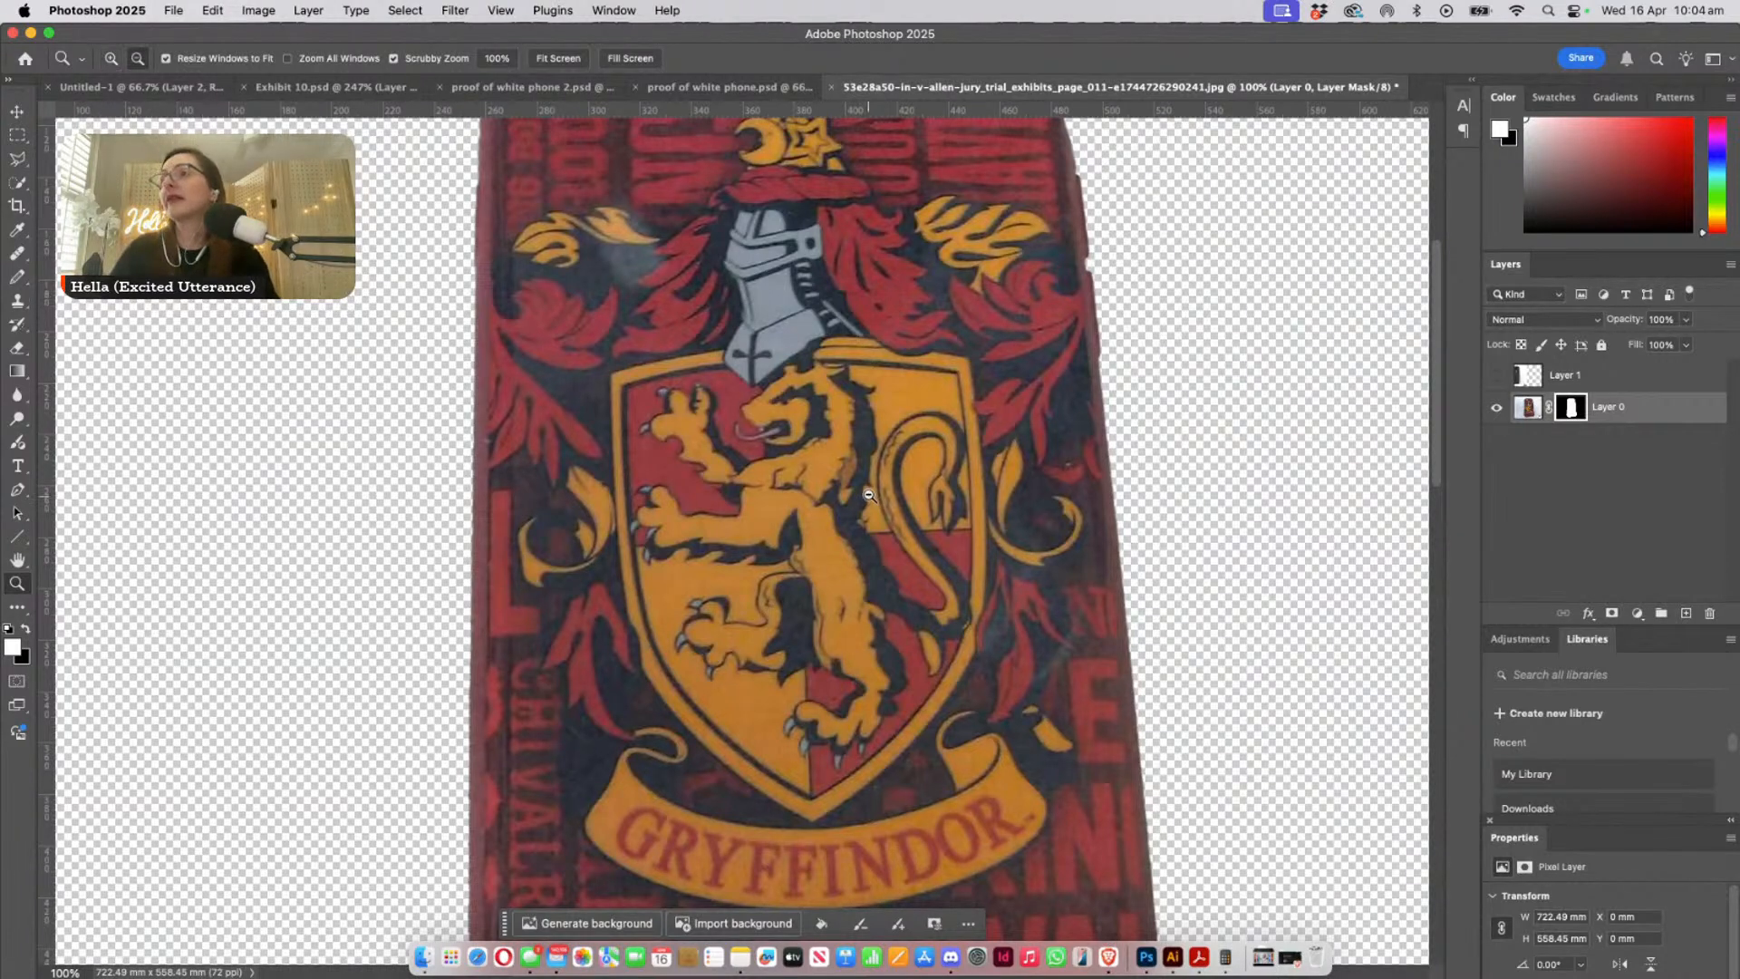
left_click(869, 495, "alt")
left_click(868, 495, "alt")
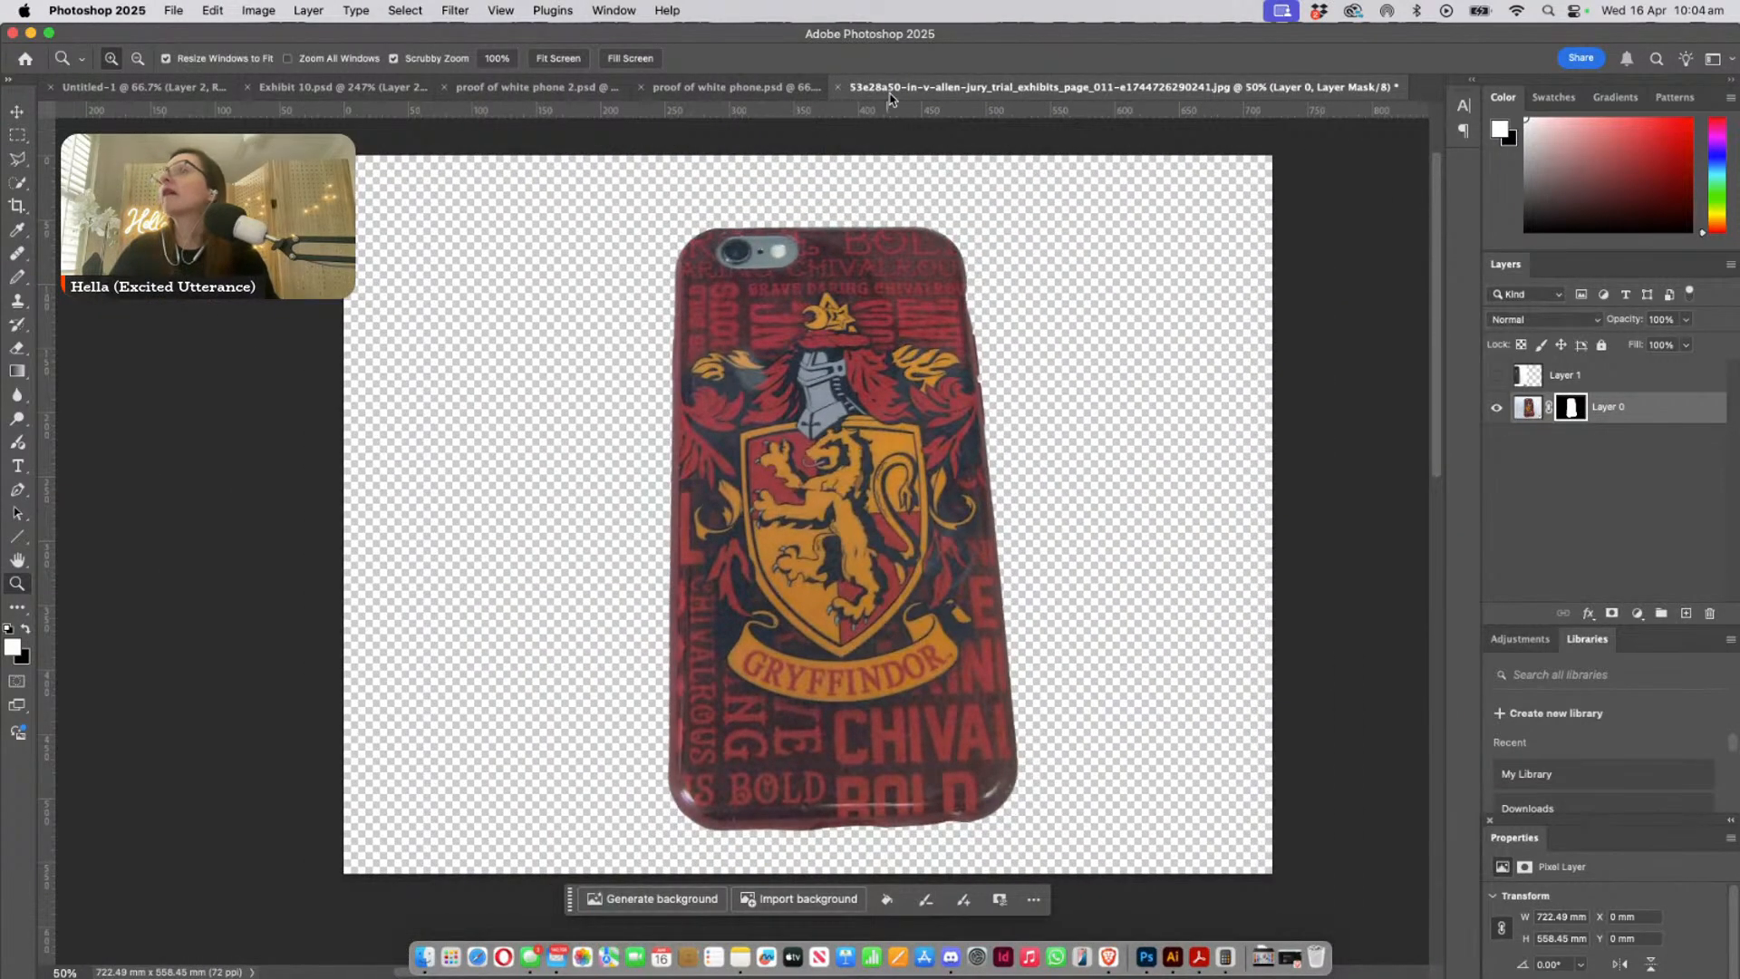
left_click_drag(950, 87, 991, 222)
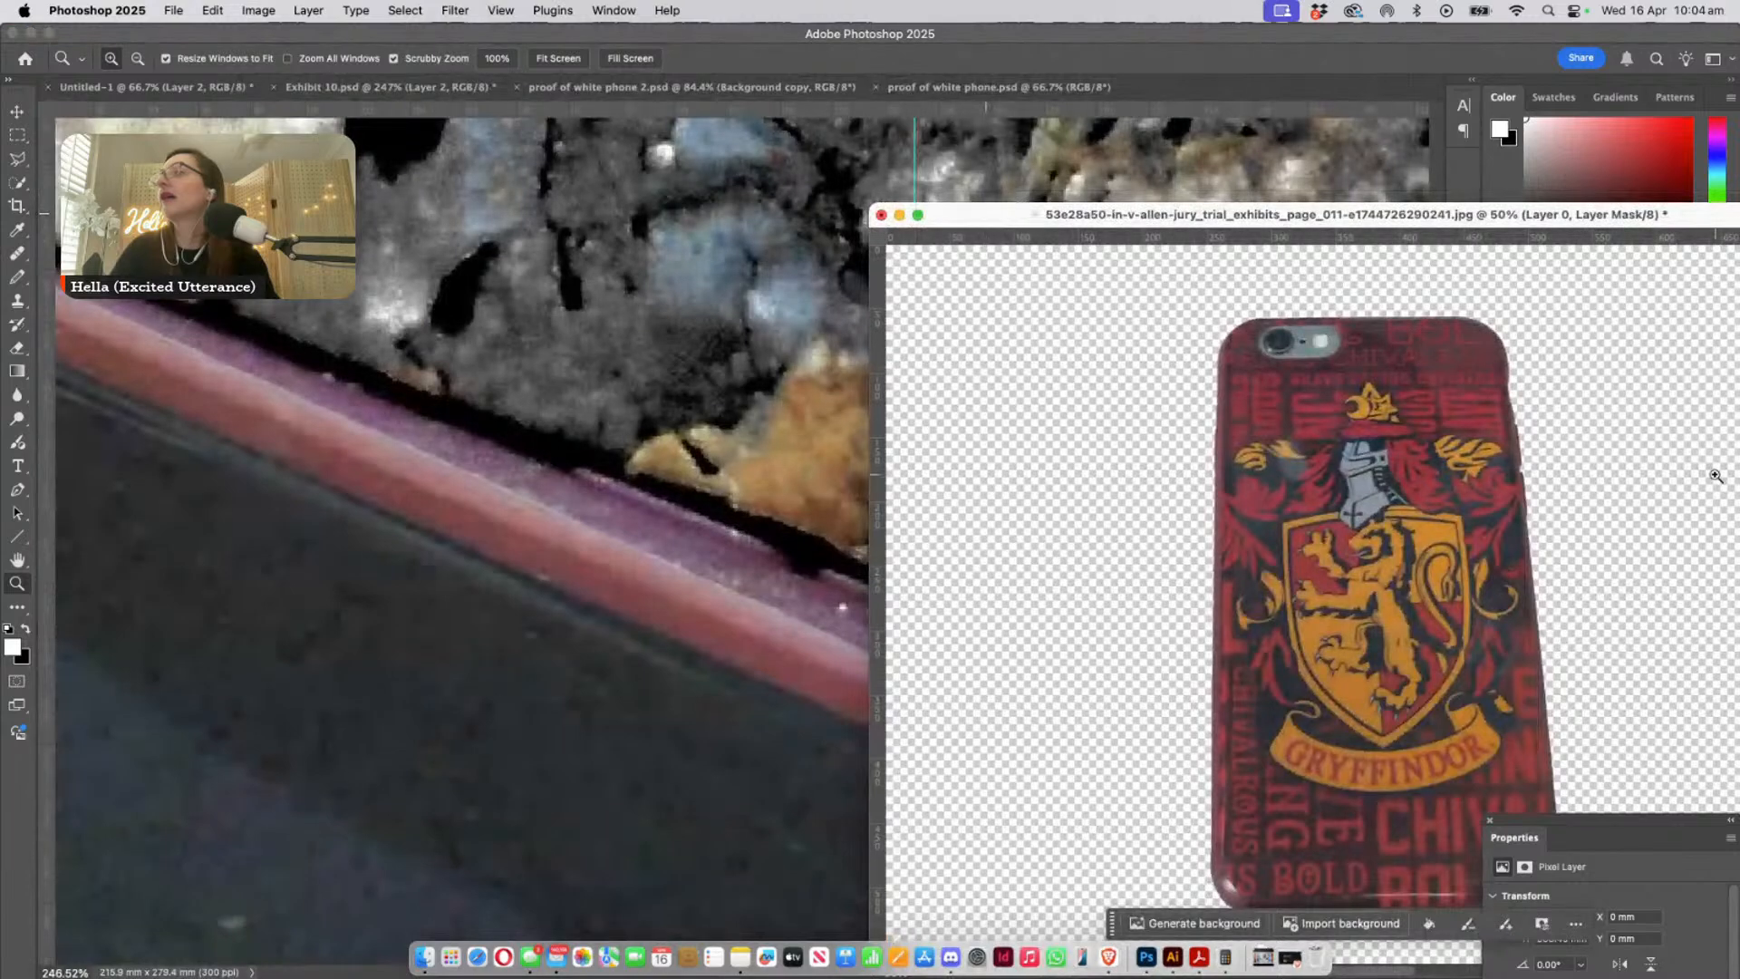
left_click_drag(1659, 218, 1408, 195)
left_click_drag(1650, 406, 480, 405)
key("super+minus")
key("super+minus")
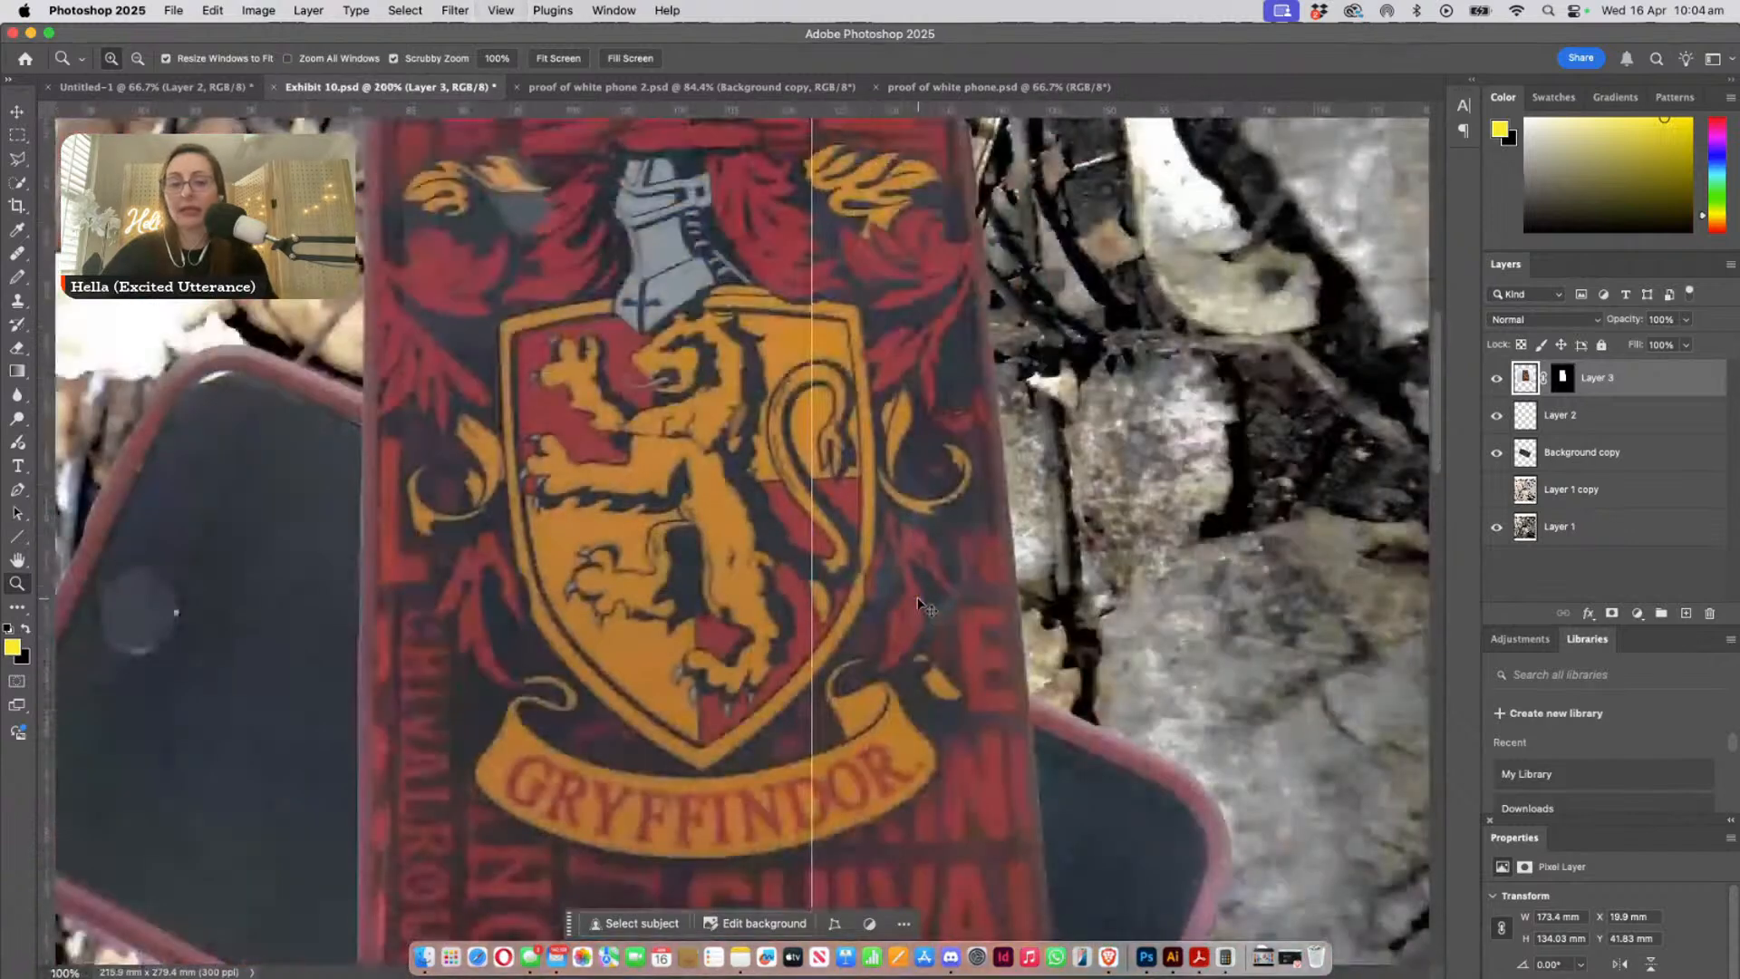
key("super+minus")
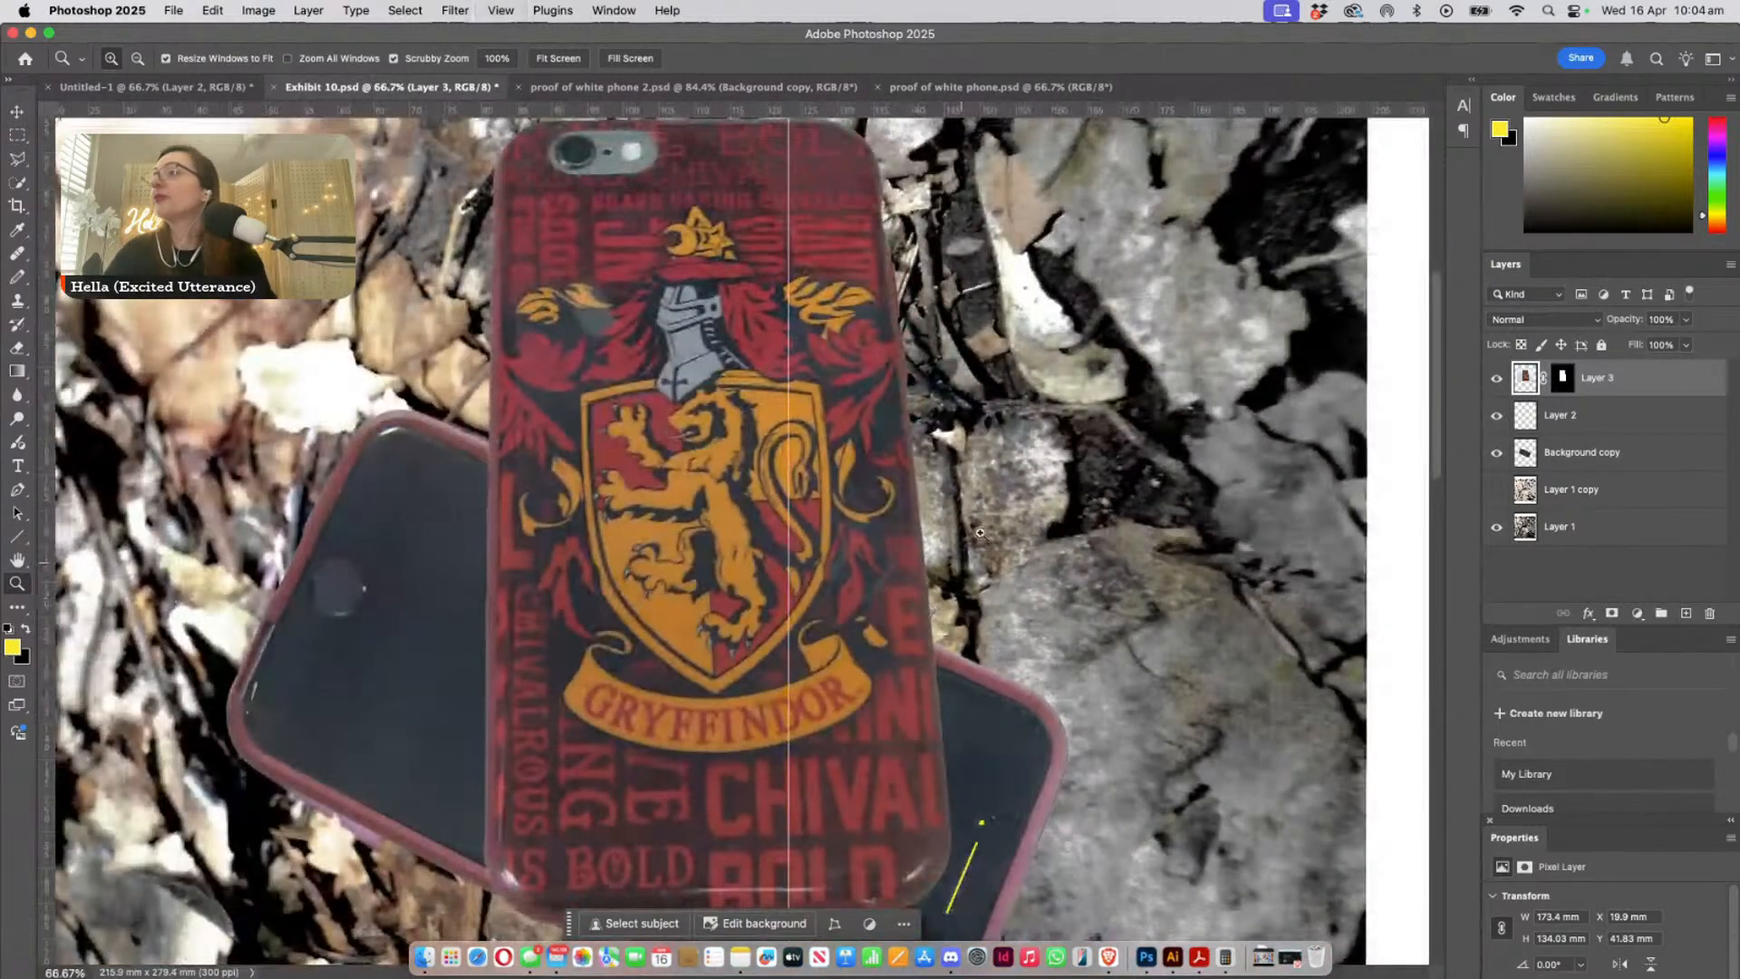
- Hide Layer 2 and Background copy in Exhibit 10.psd to uncover the phone in the leaves
left_click(17, 111)
left_click(1070, 529)
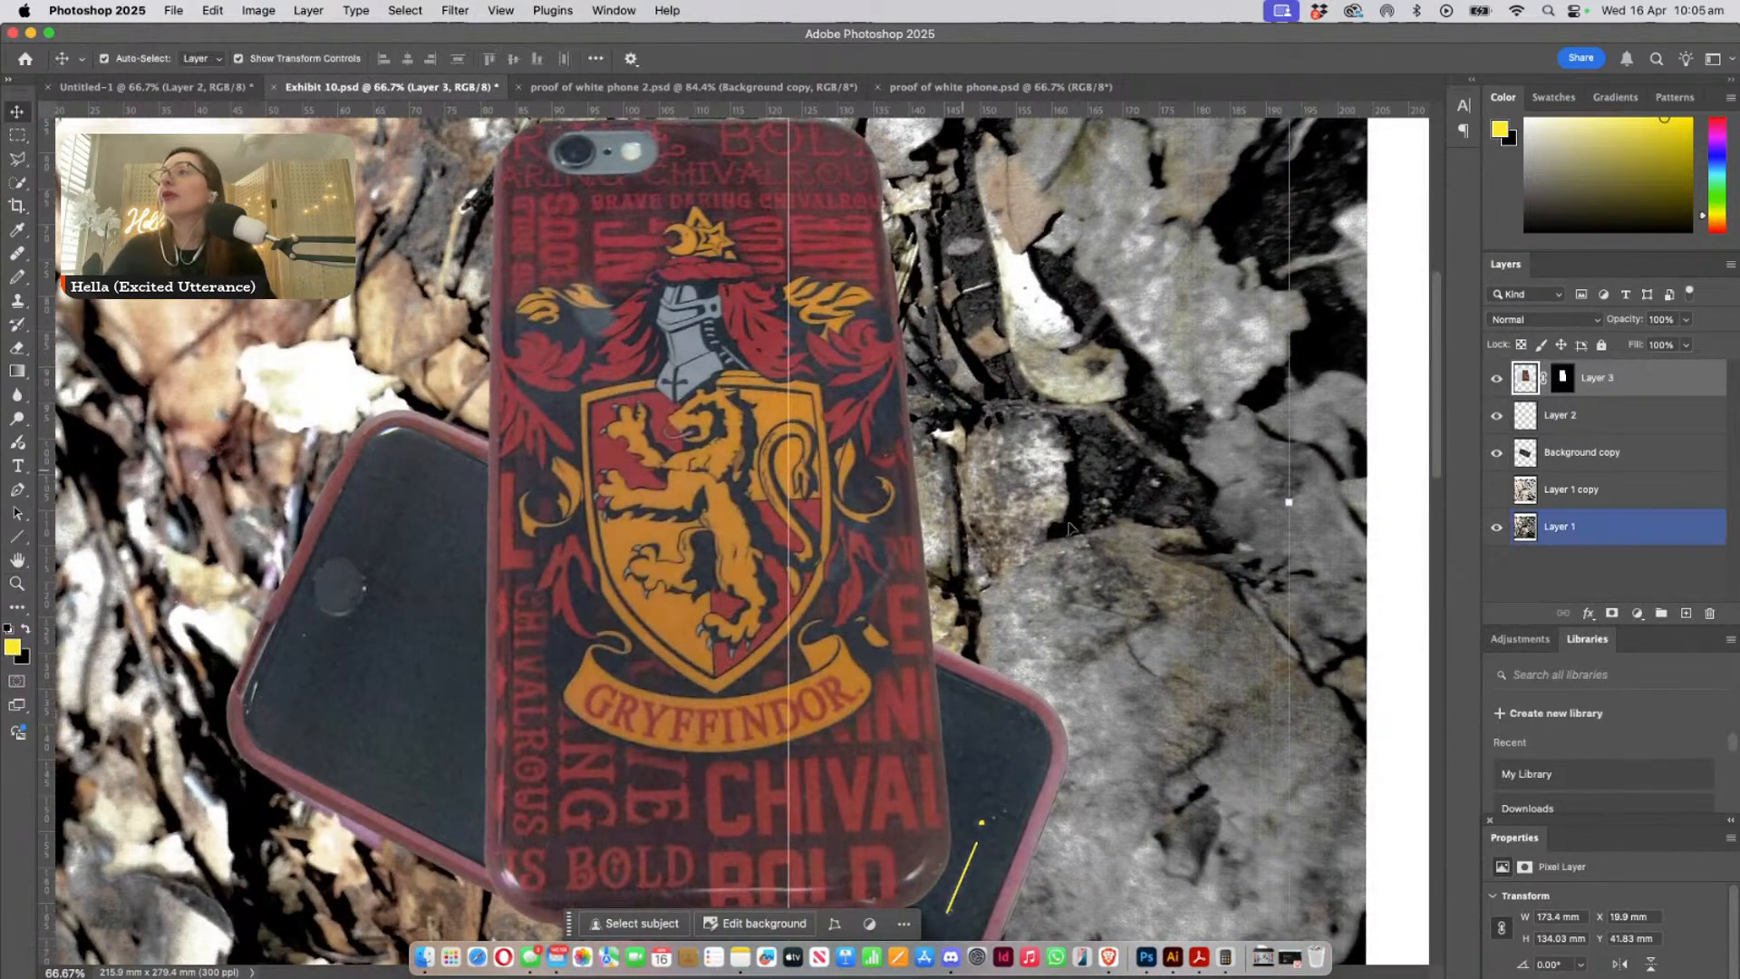
scroll(1074, 575, "down", 3)
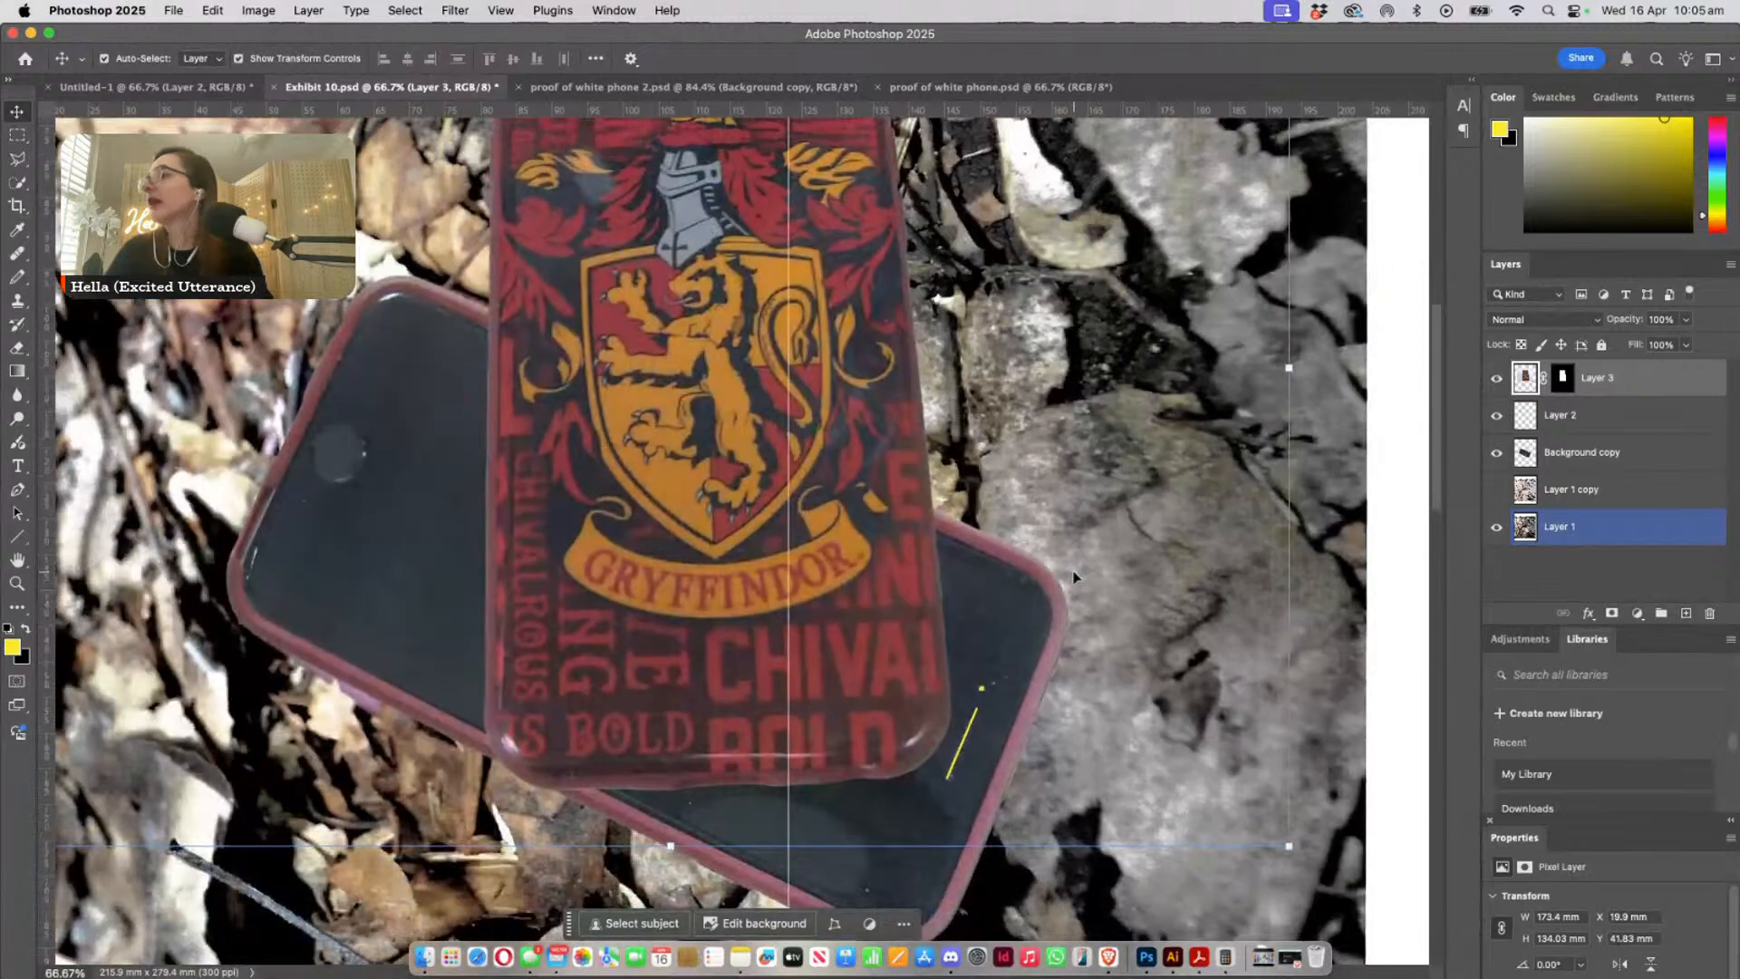
left_click(1559, 451)
left_click(1497, 415)
left_click(1497, 453)
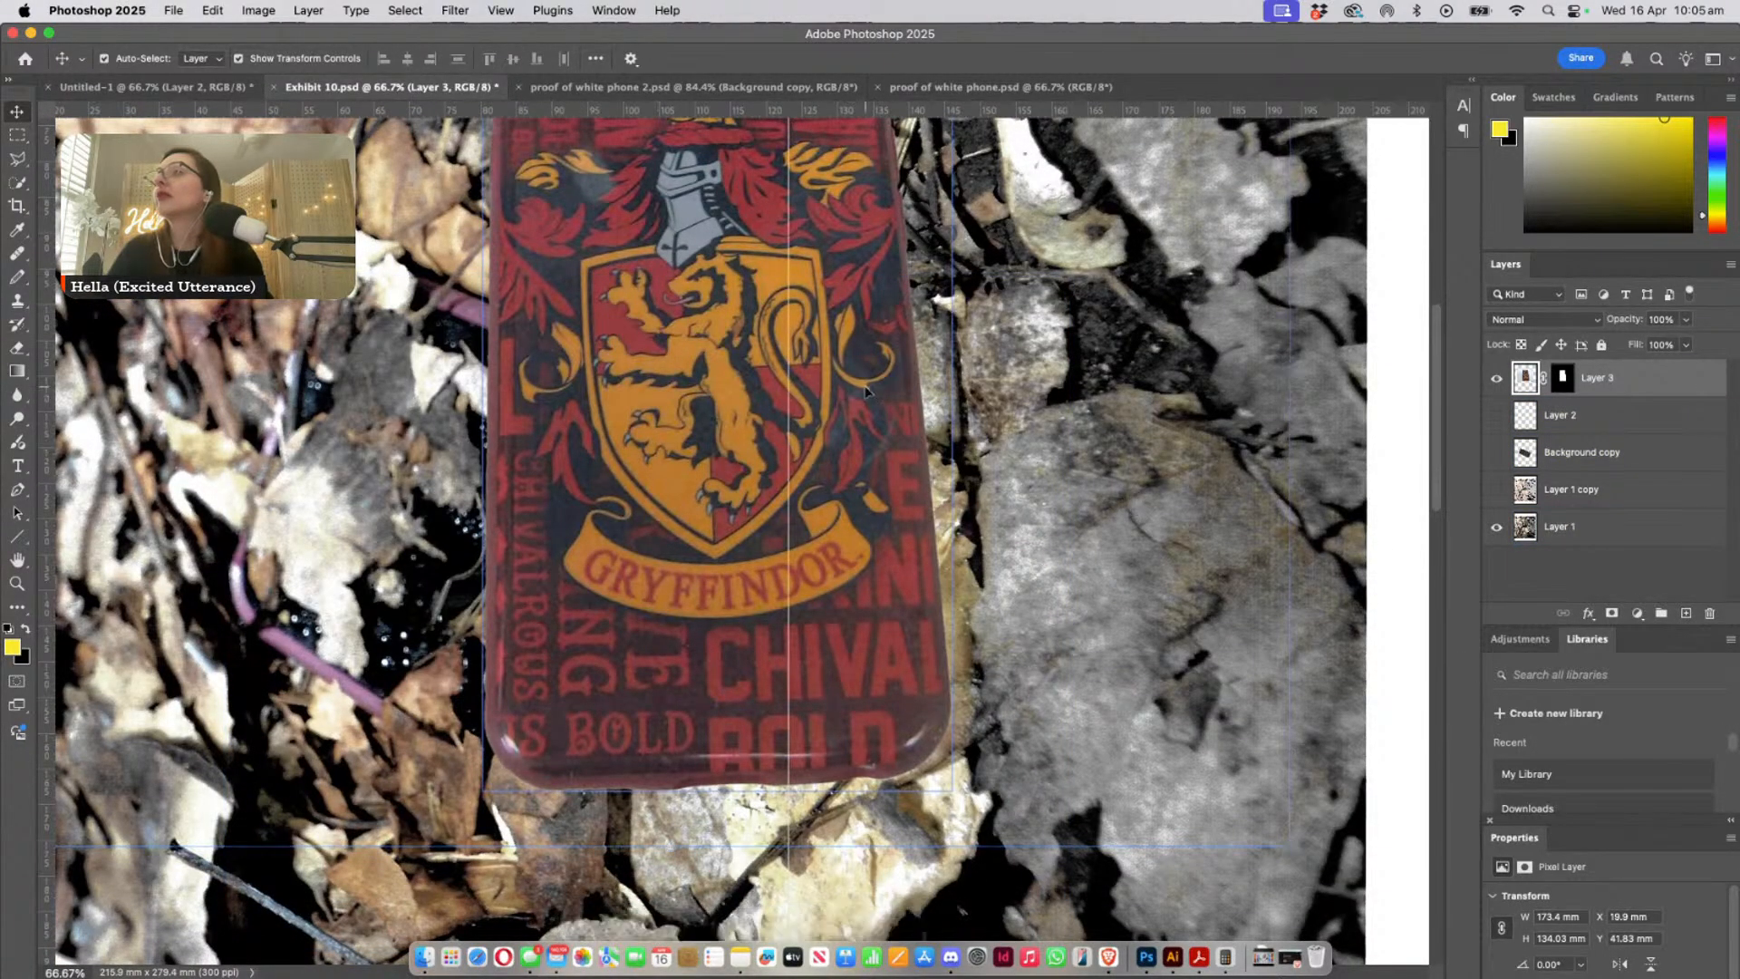
- Move the Gryffindor phone to the right of the leaf-covered phone, at about X 92 mm and Y 67 mm
left_click_drag(876, 396, 1267, 533)
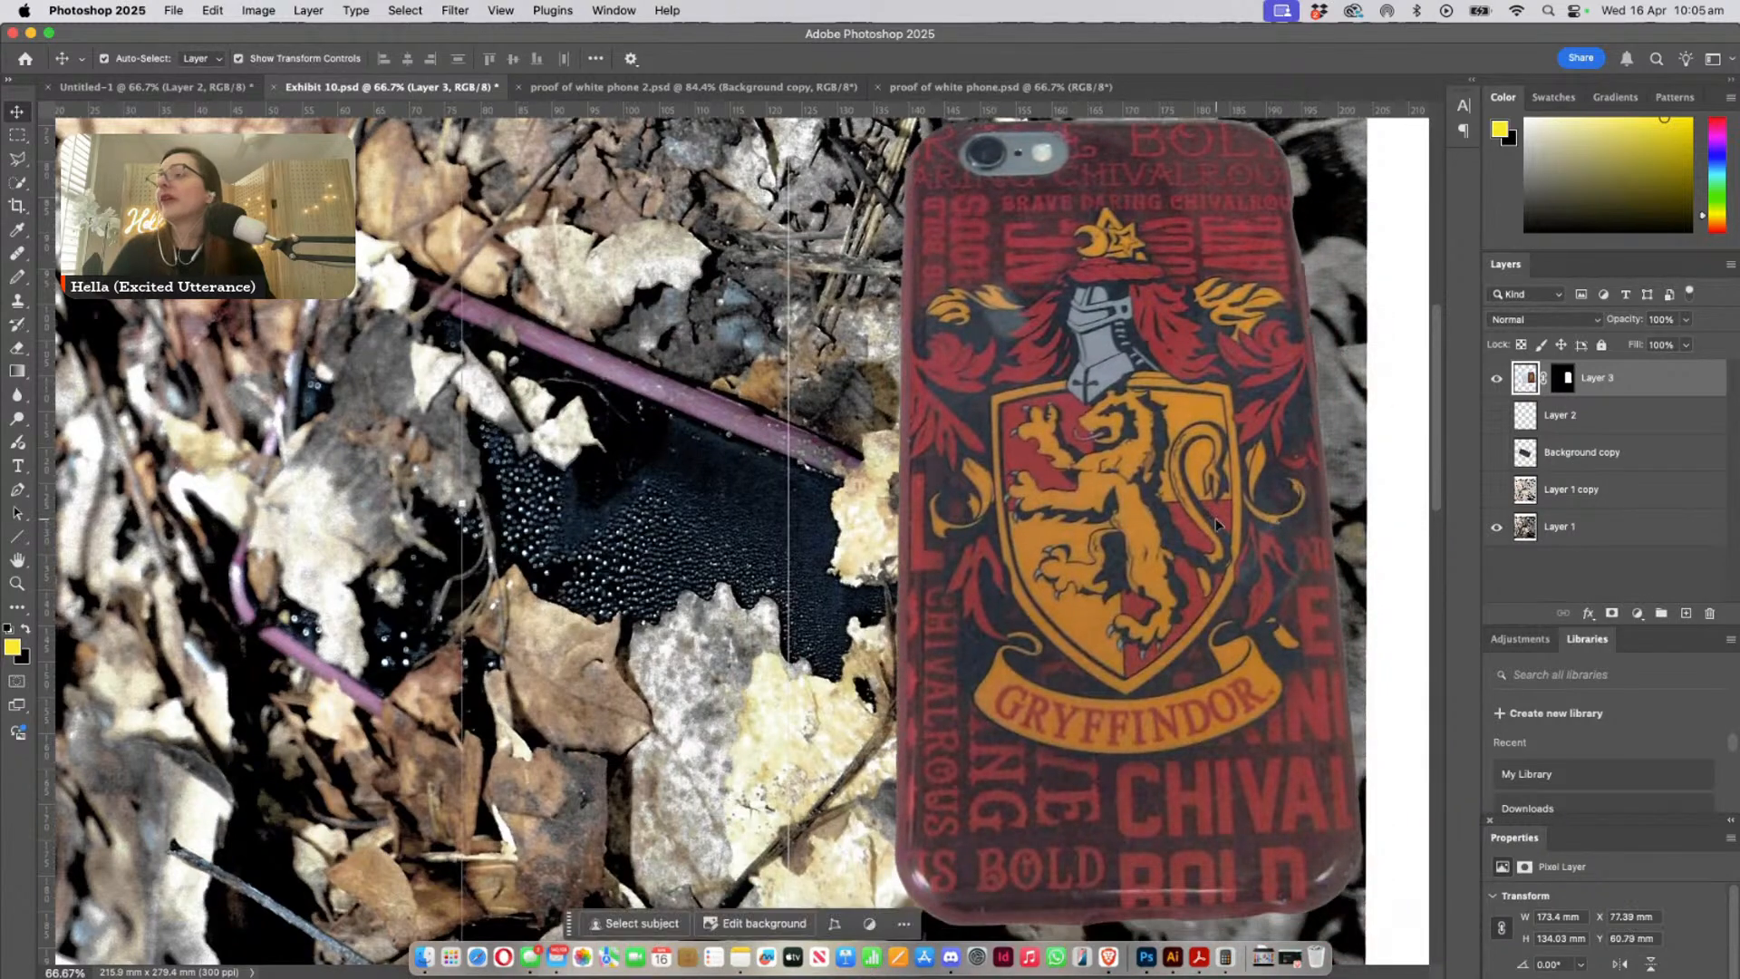
key("super+minus")
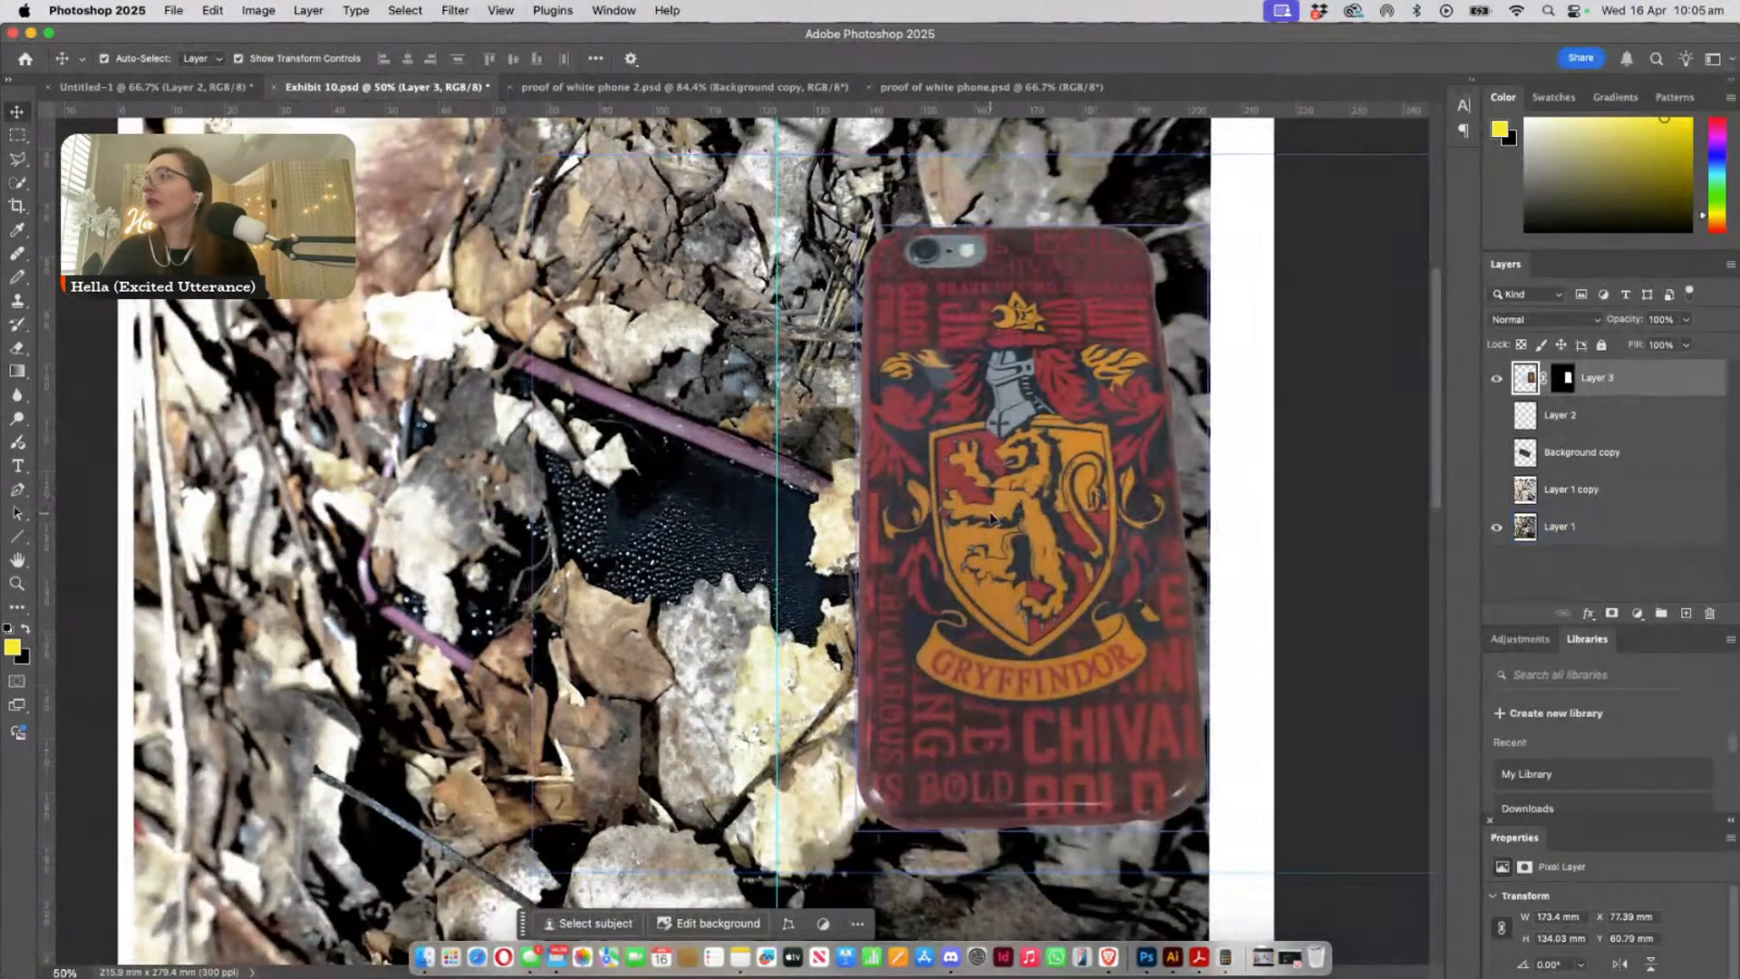
left_click_drag(991, 521, 1065, 555)
left_click(732, 440)
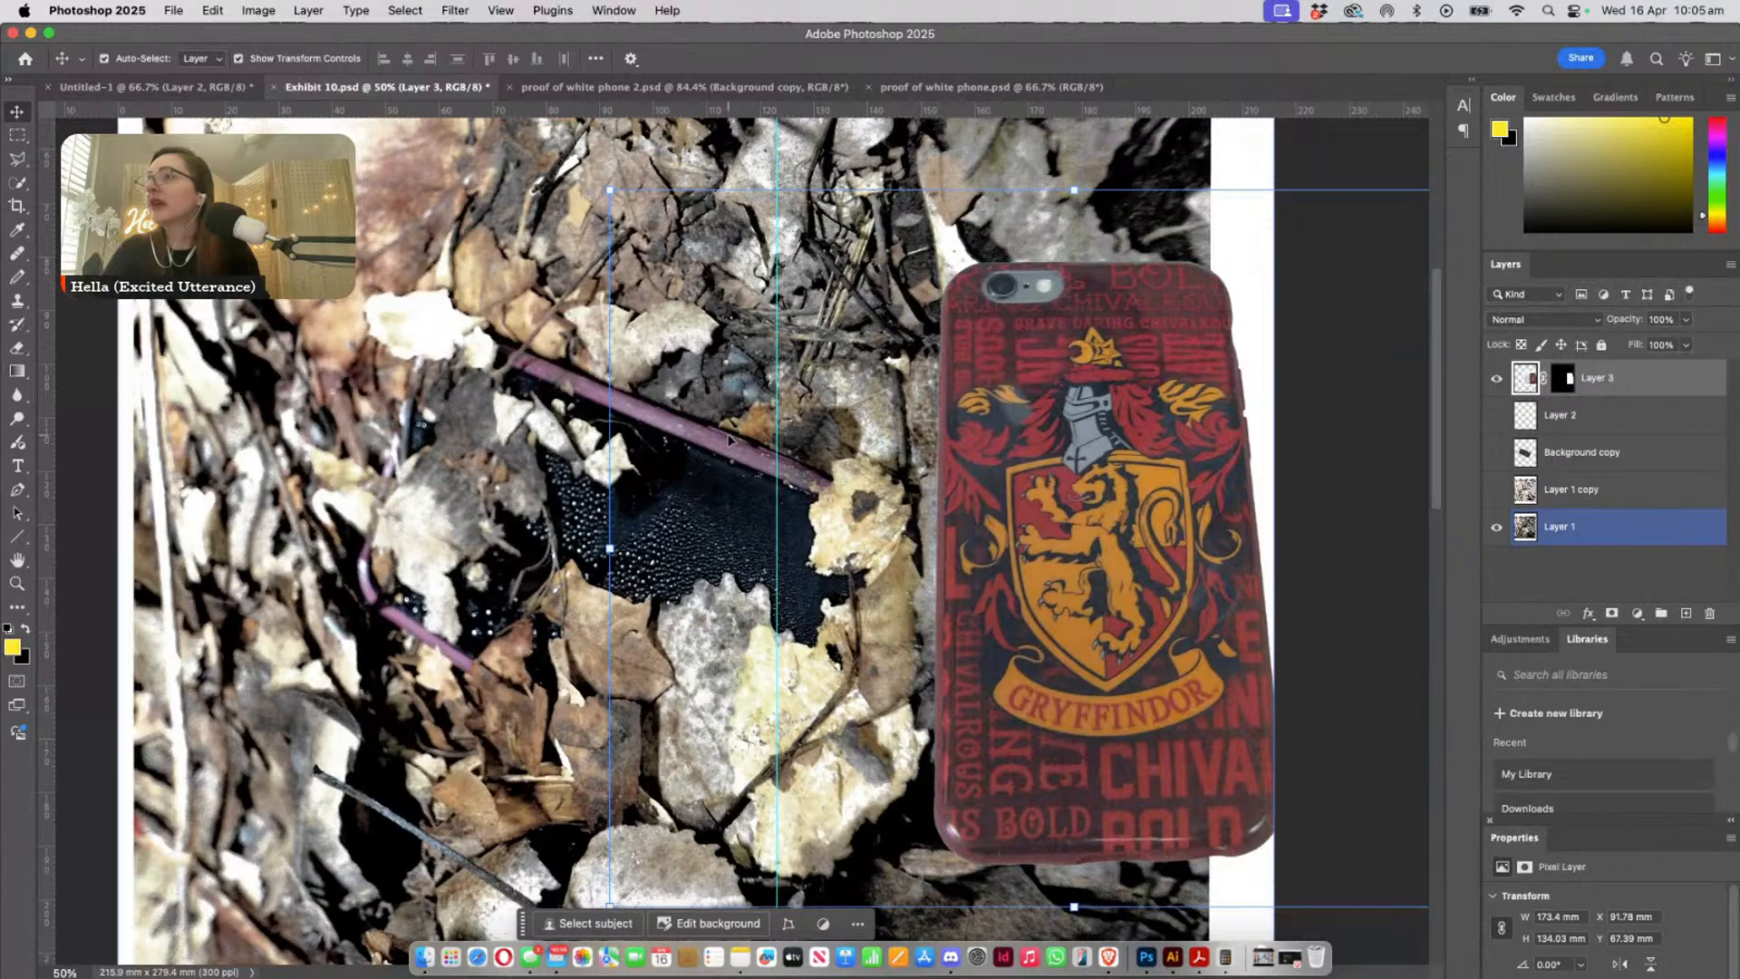
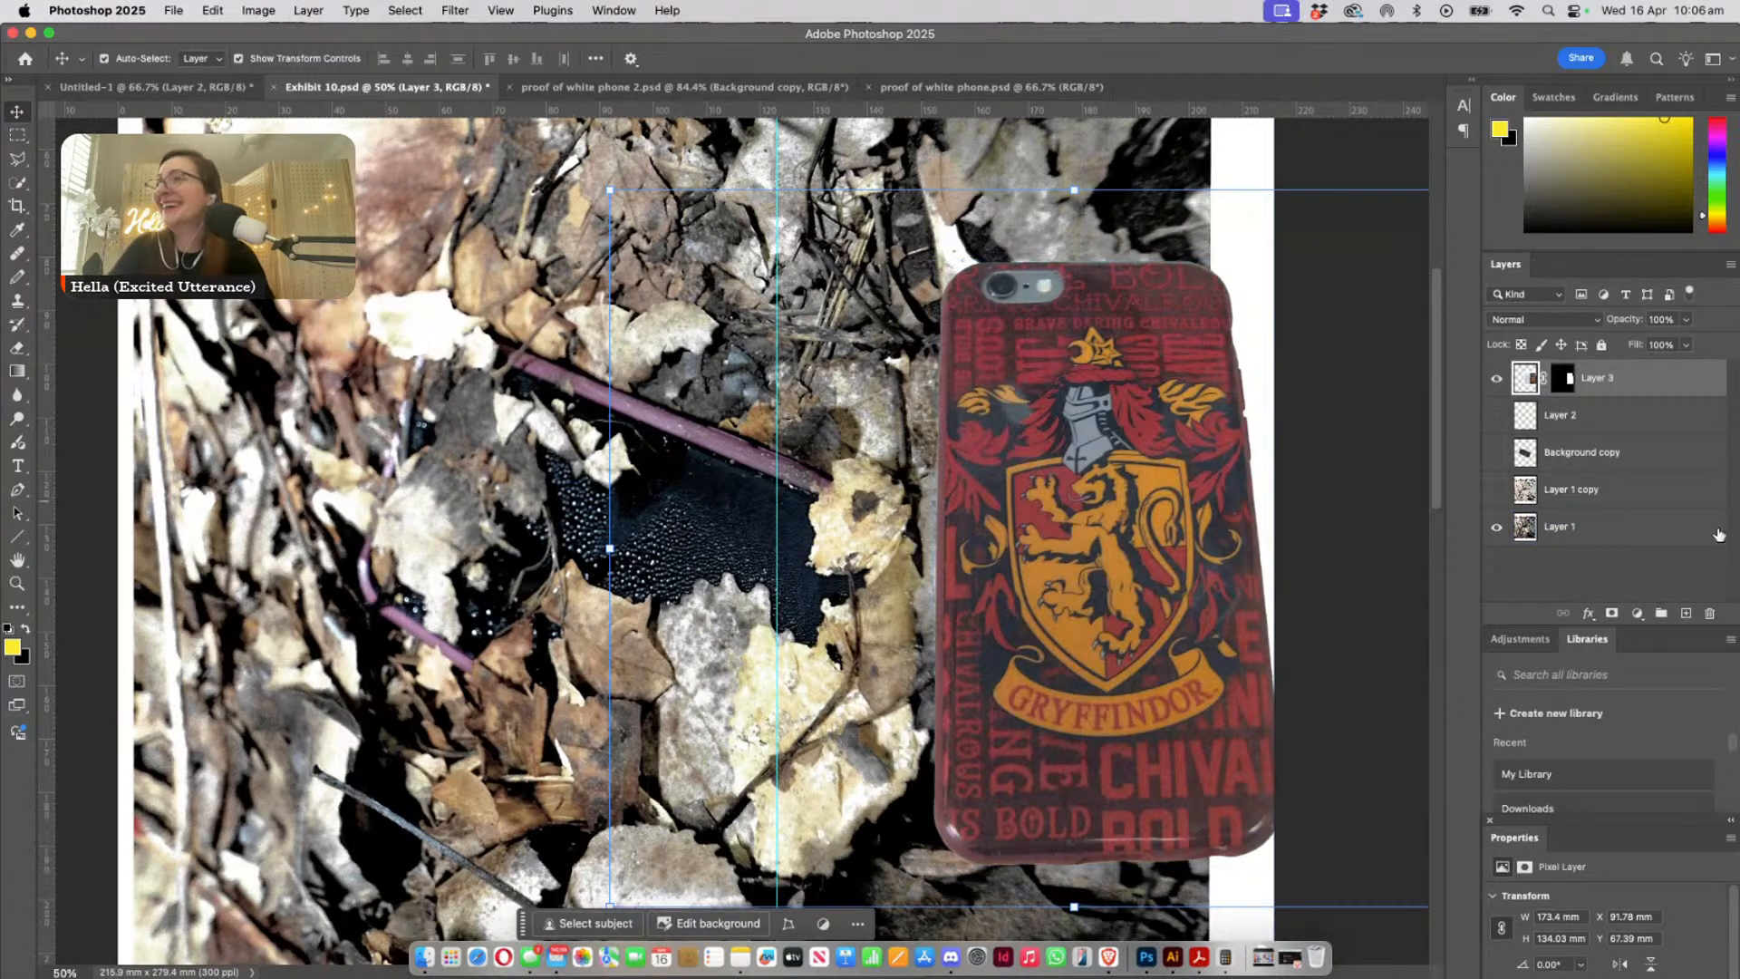
- Shift the Gryffindor phone slightly up and towards the leaf-covered phone, to about X 87 mm and Y 65 mm
mouse_move(1174, 564)
left_mouse_down()
mouse_move(1135, 553)
mouse_move(1161, 558)
left_mouse_up()
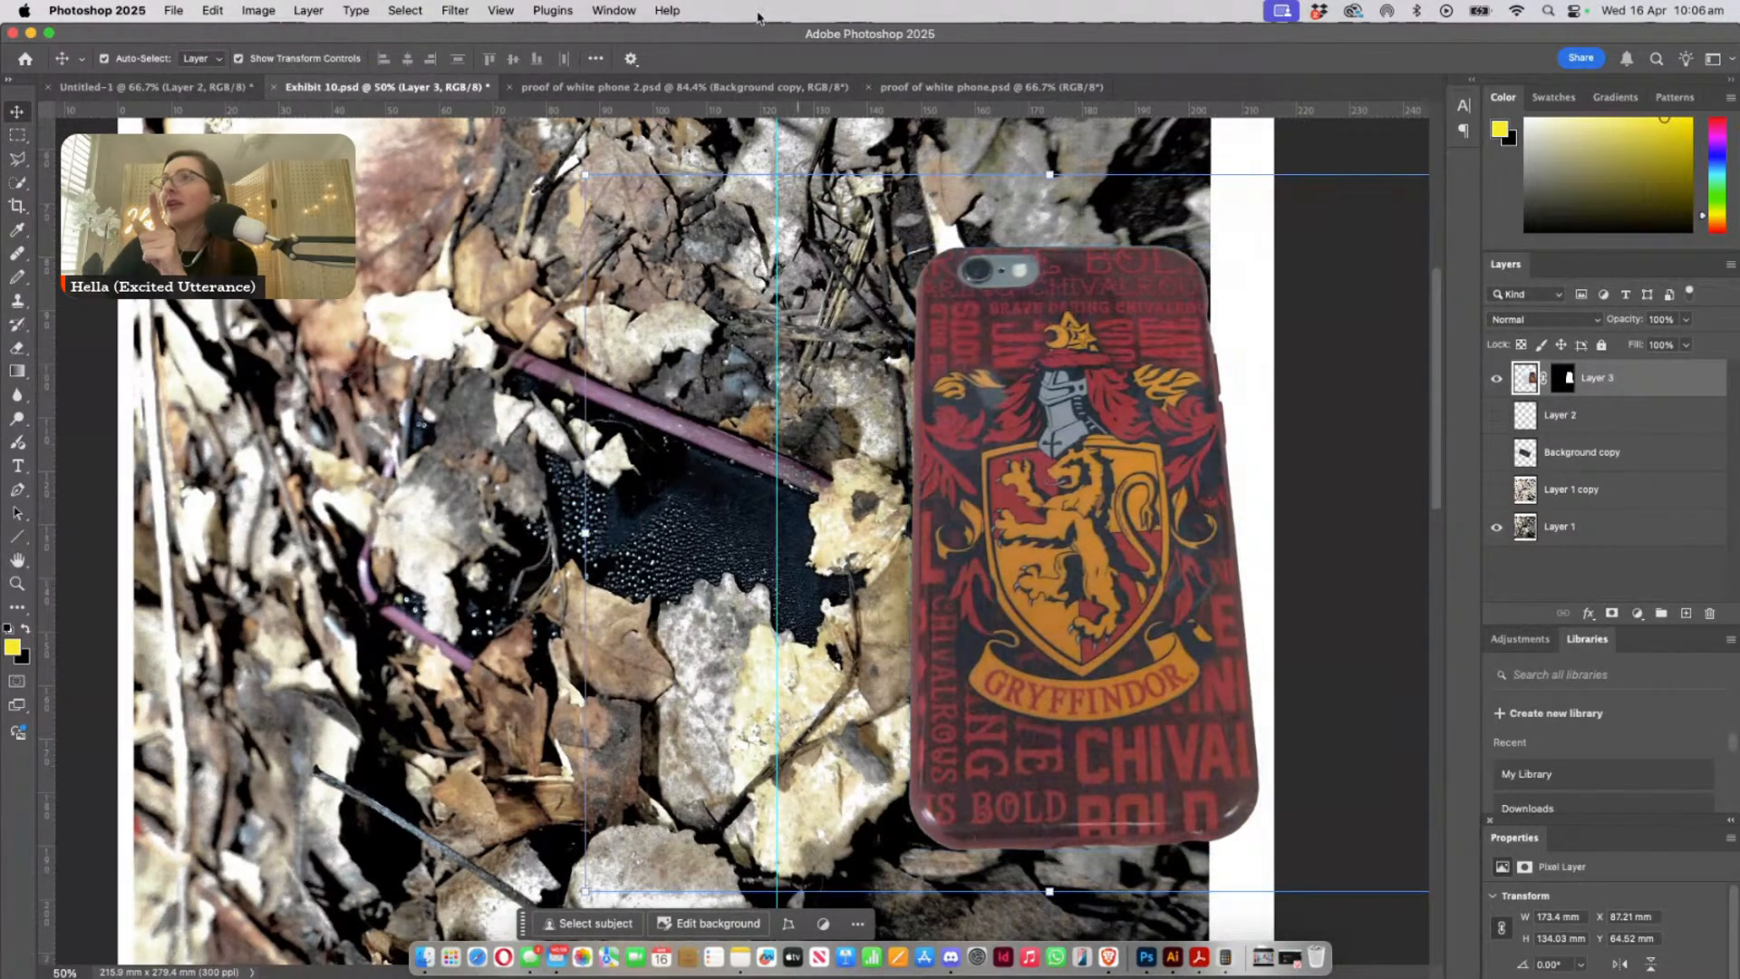
left_click(260, 11)
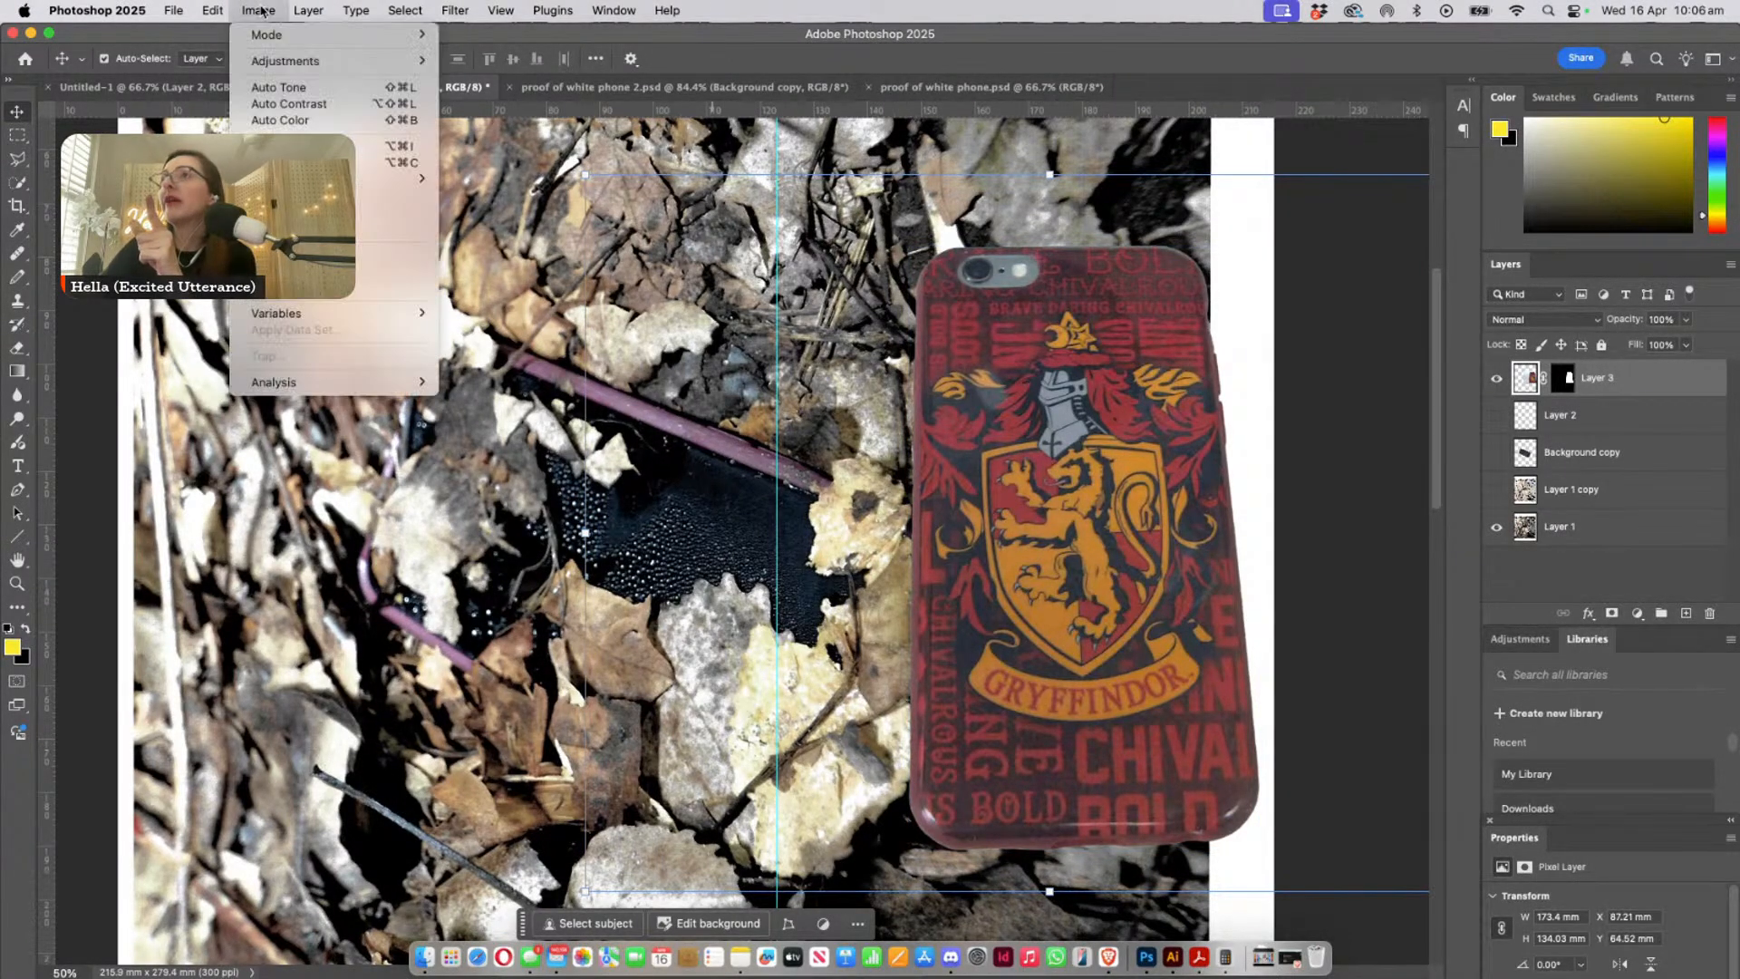
mouse_move(270, 63)
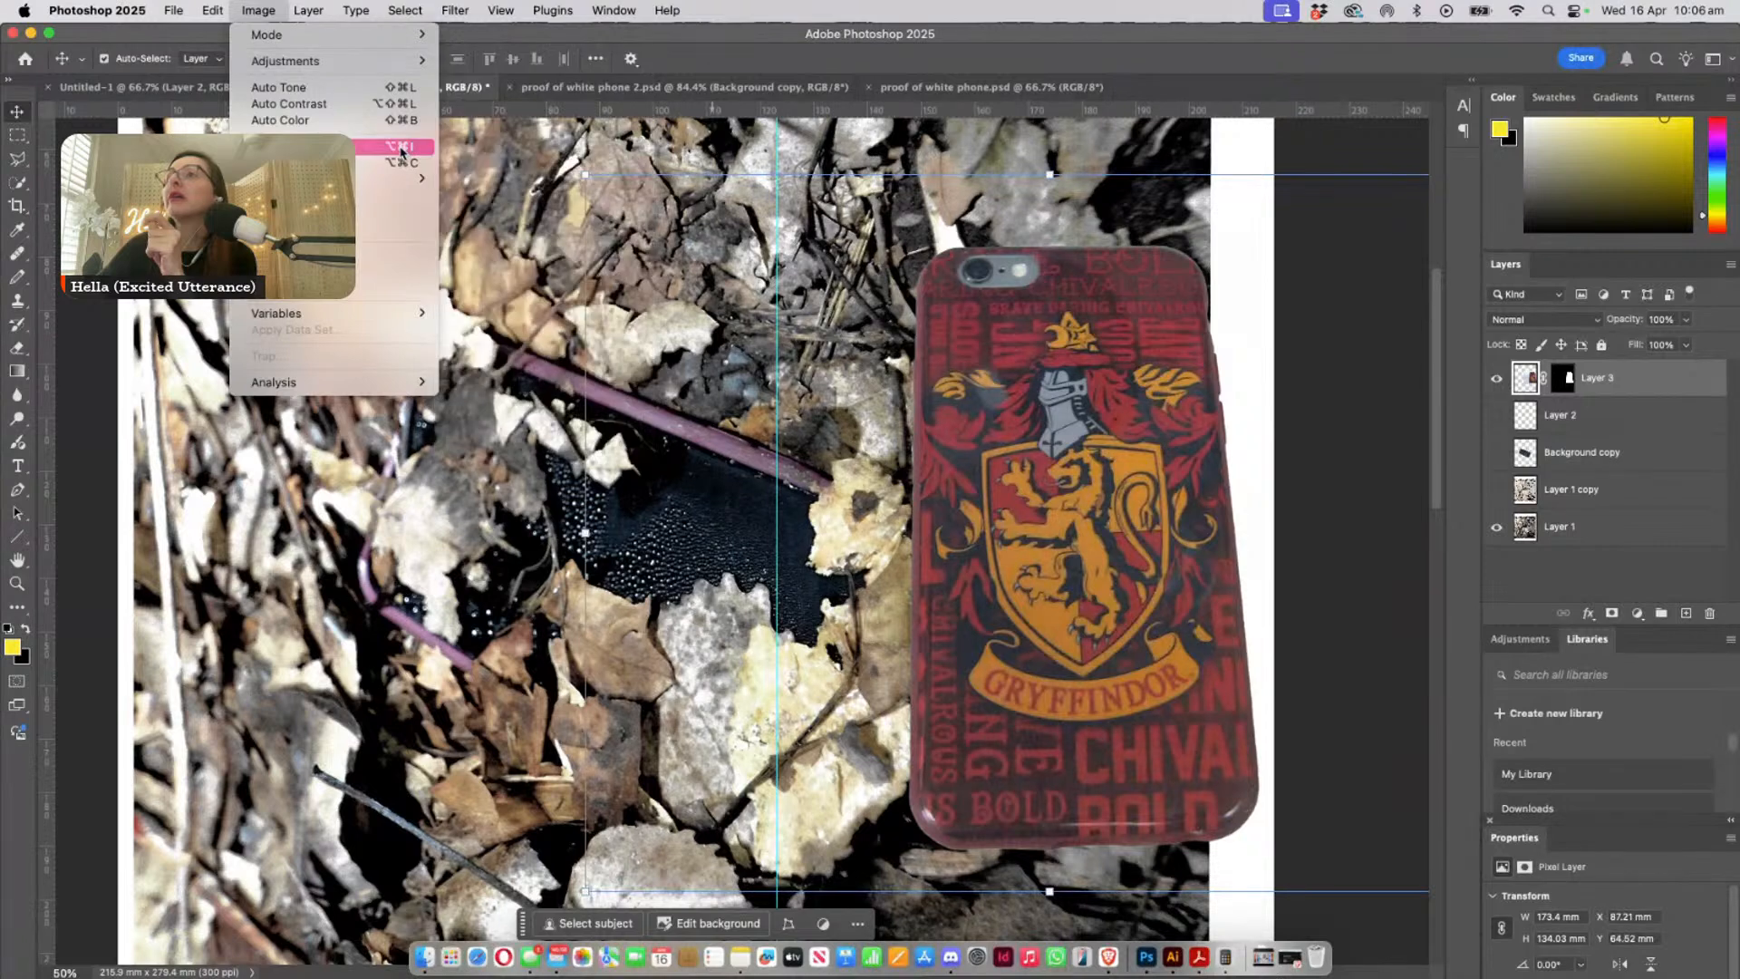
mouse_move(385, 179)
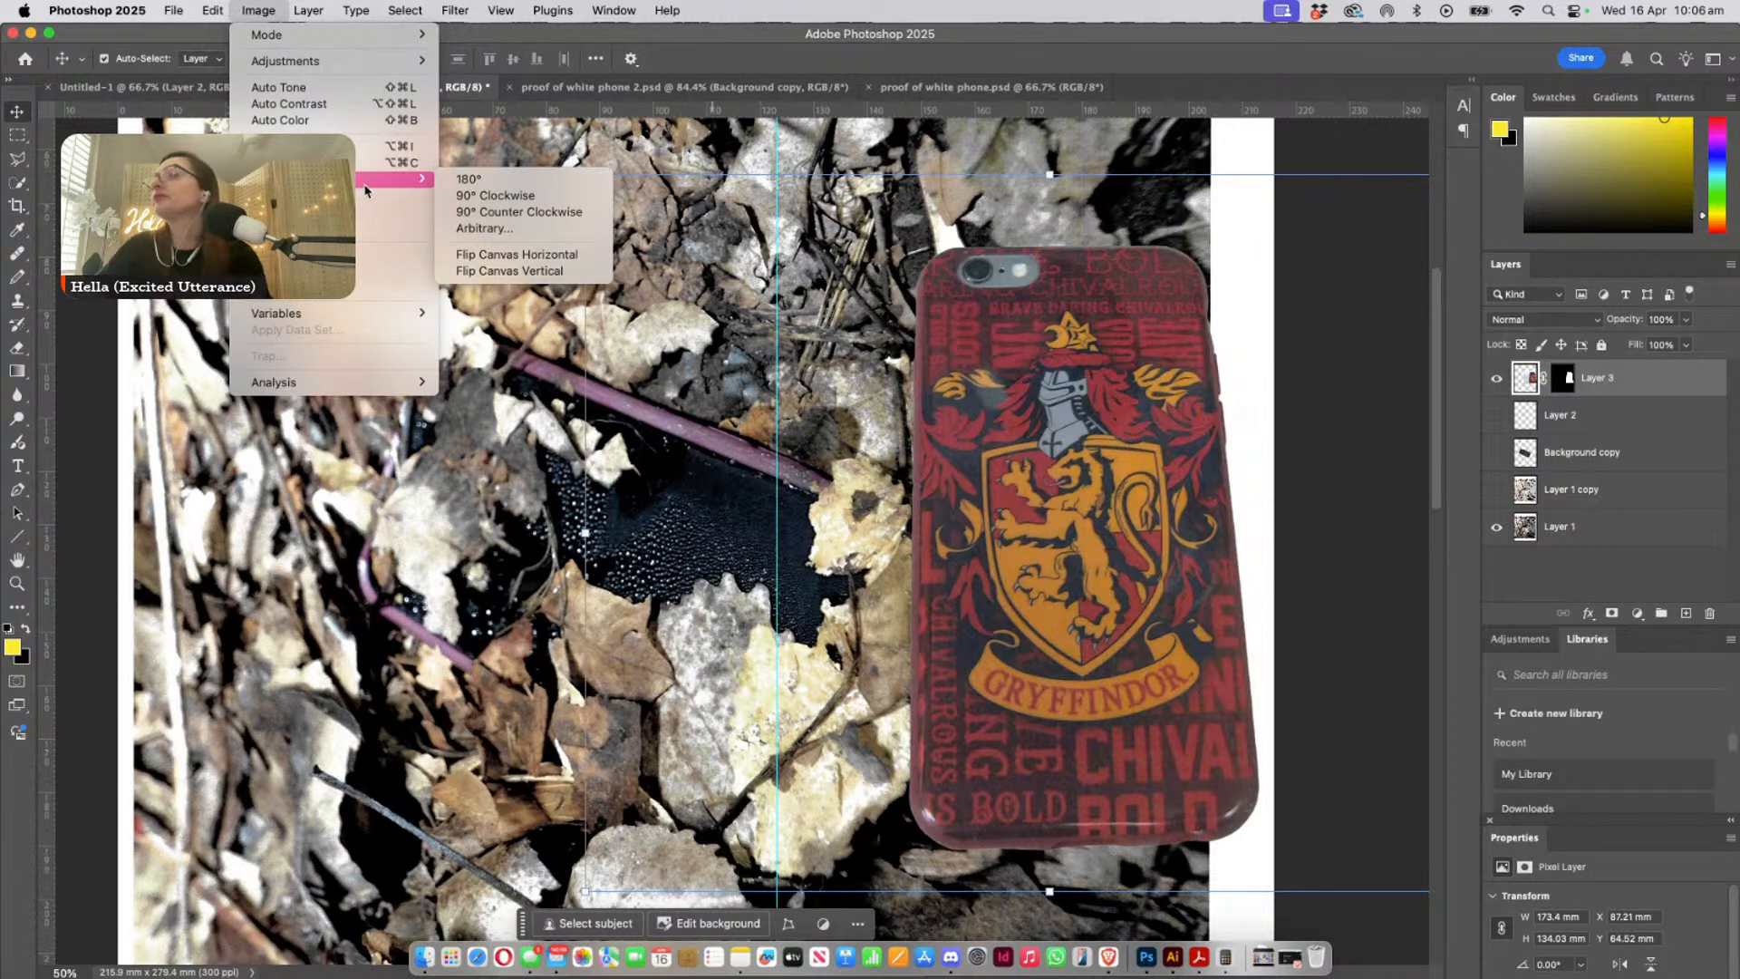
left_click(192, 334)
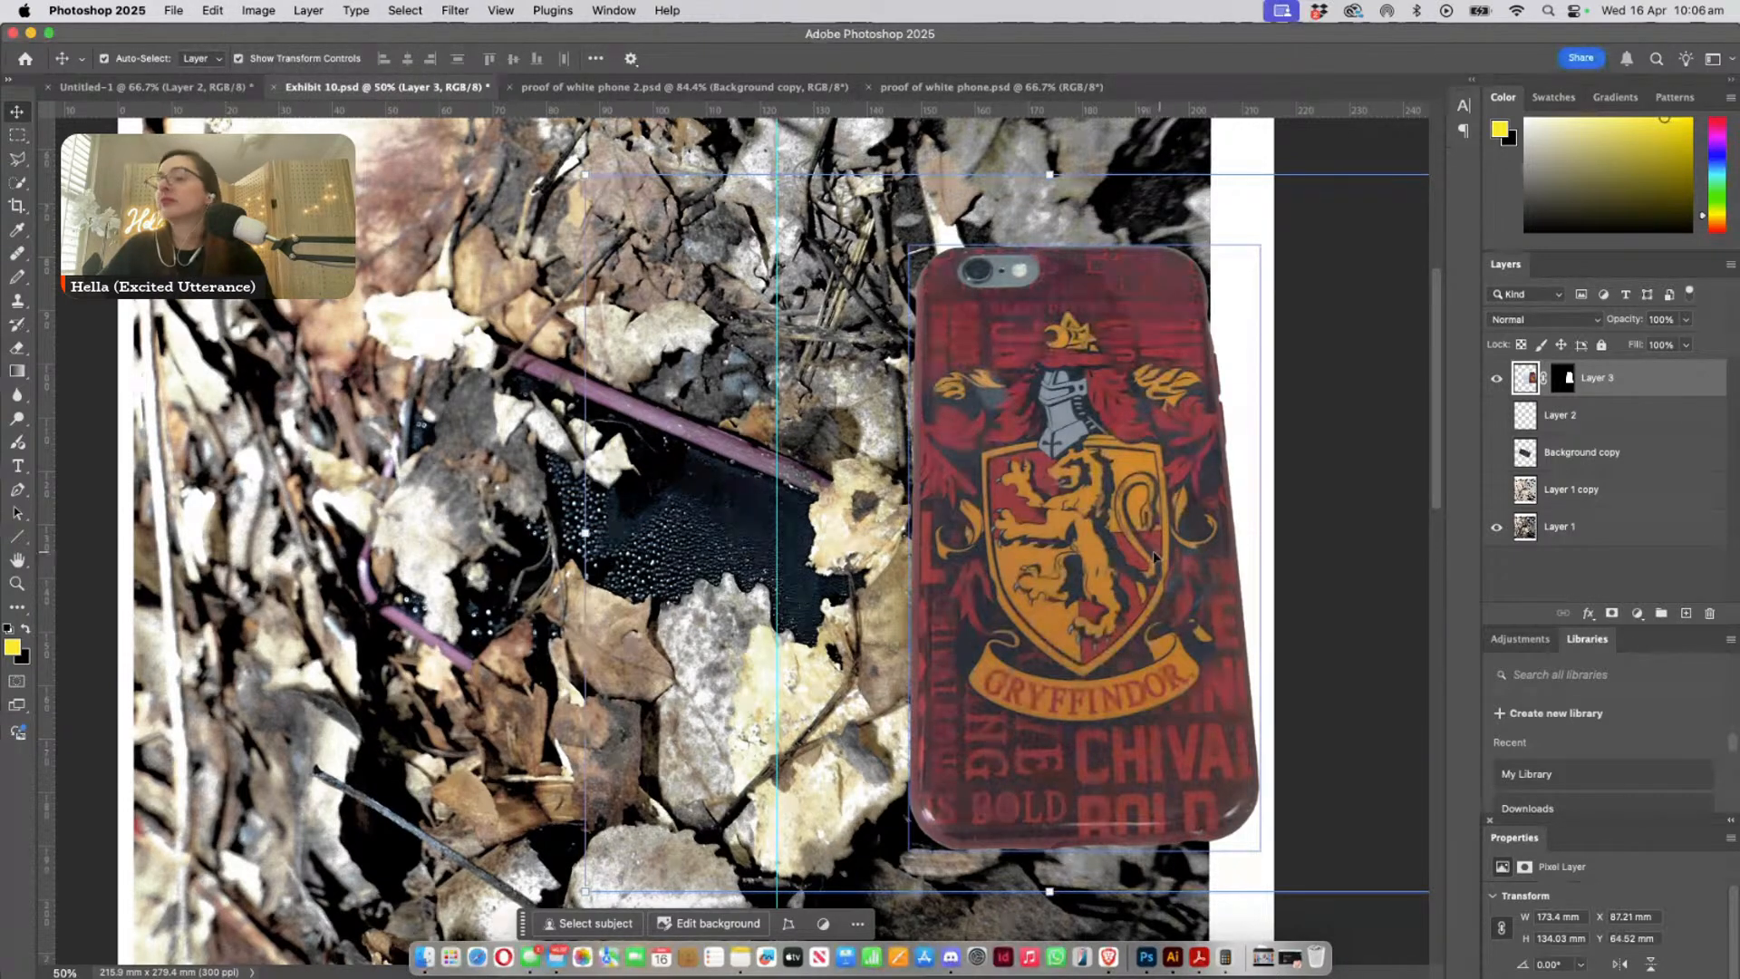
- Move the Gryffindor phone over the leaf-covered phone, mirror it at about 79% width and rotate it to about -47°
left_click_drag(1153, 556, 1015, 557)
key("super+t")
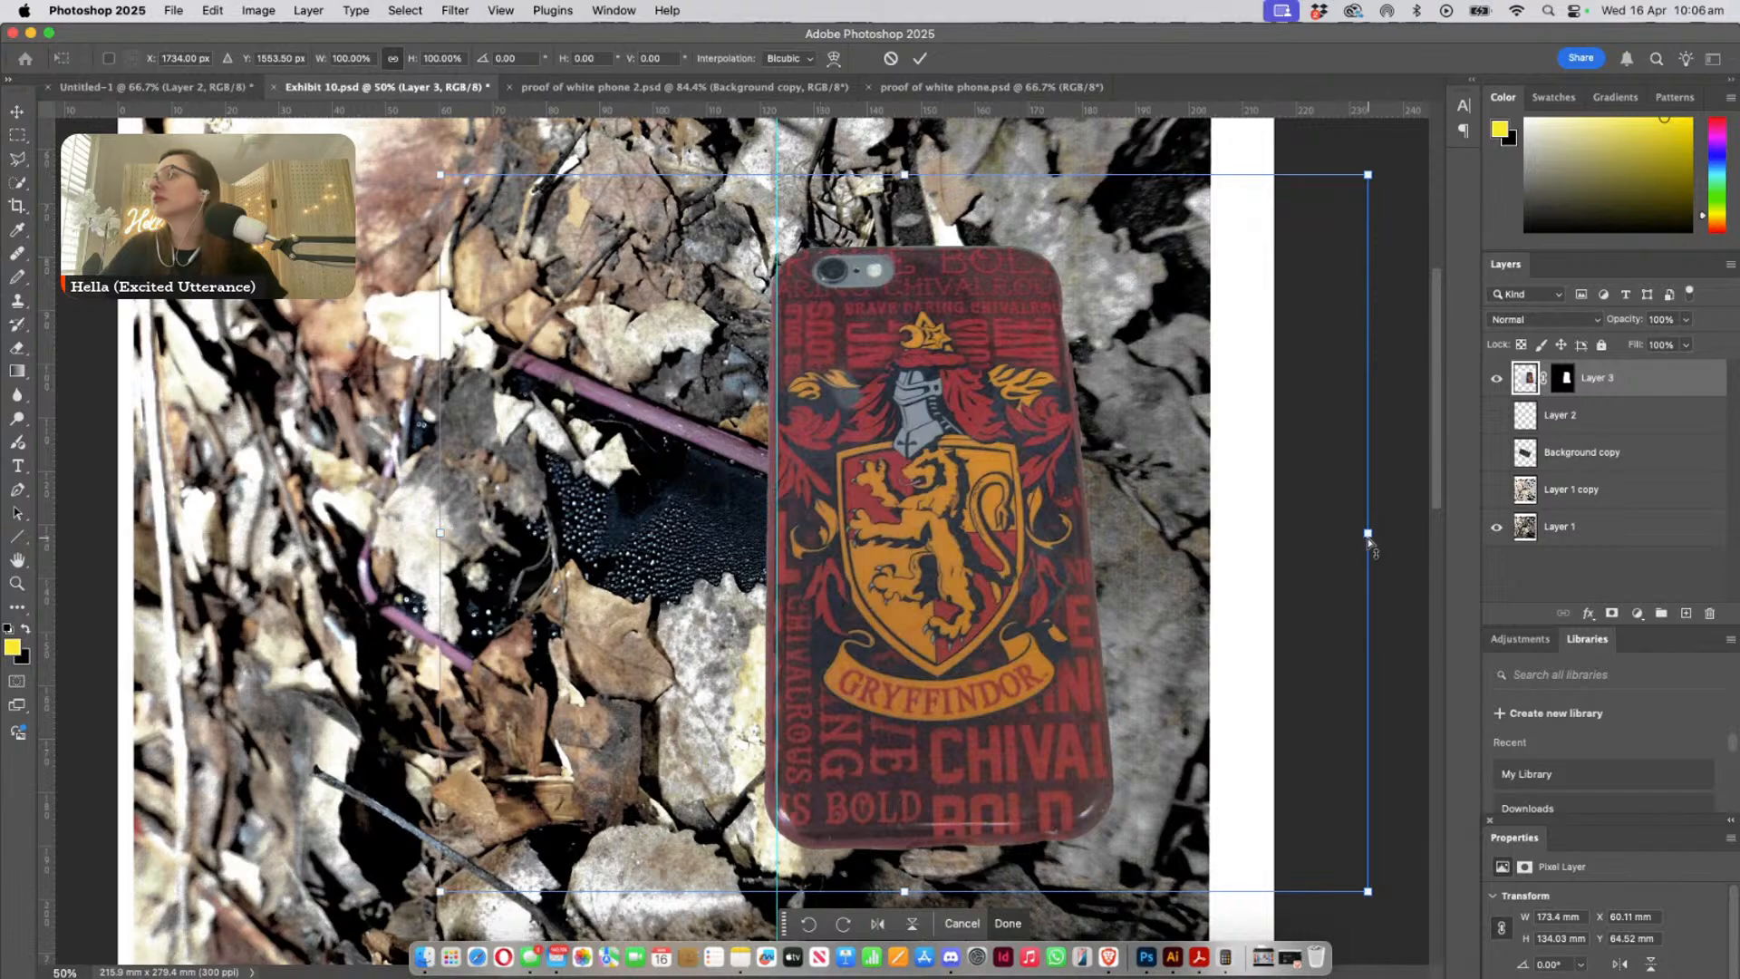
left_click_drag(1369, 542, 540, 535)
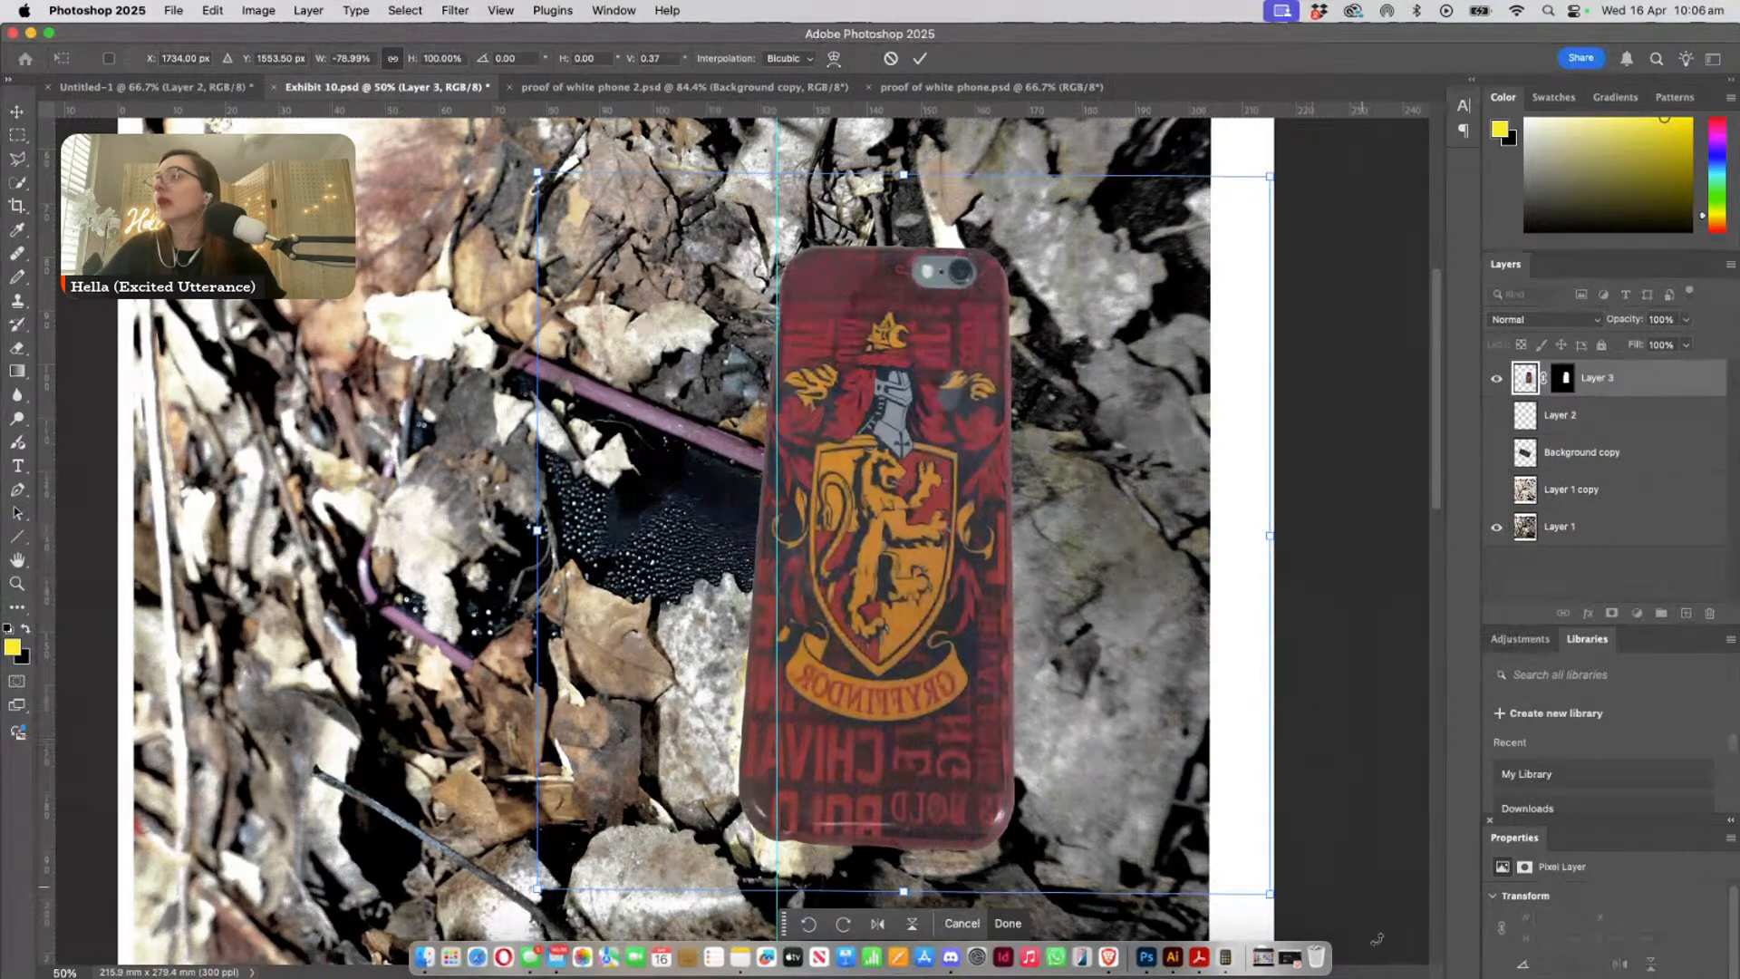
left_click_drag(1303, 909, 697, 550)
left_click_drag(959, 476, 770, 599)
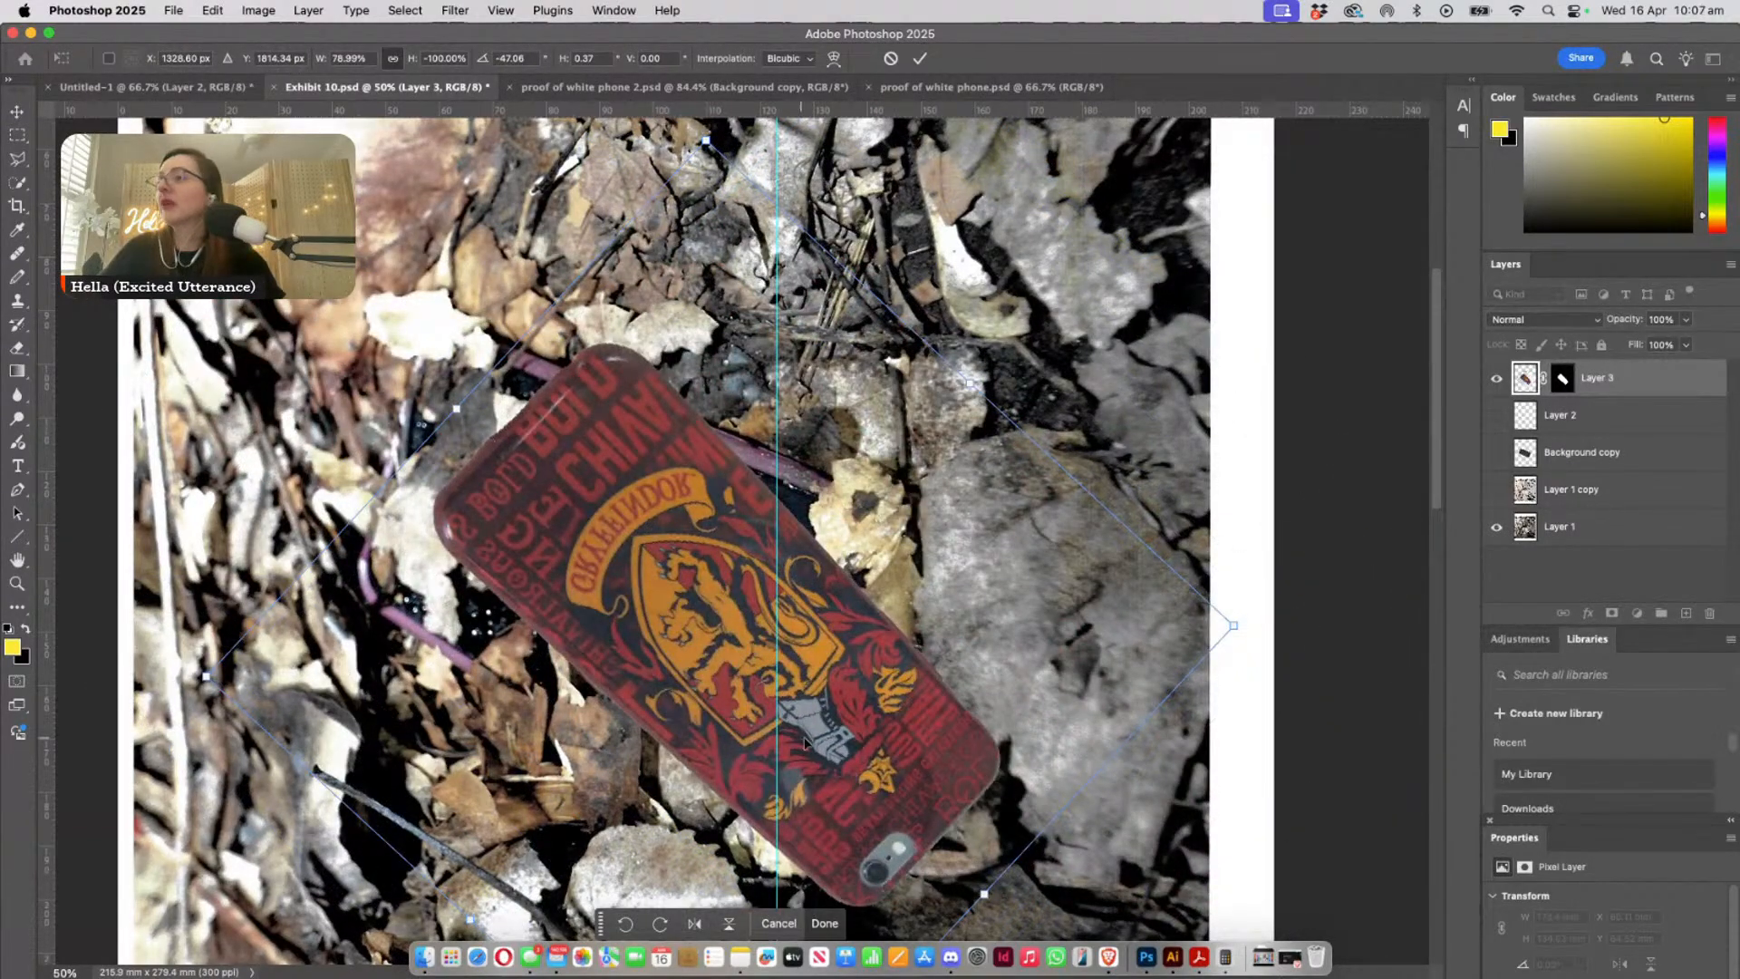
- Skew the mirrored Gryffindor phone about 22° horizontally and shift it to follow the slant of the leaf-covered phone
left_click_drag(986, 873, 1066, 681)
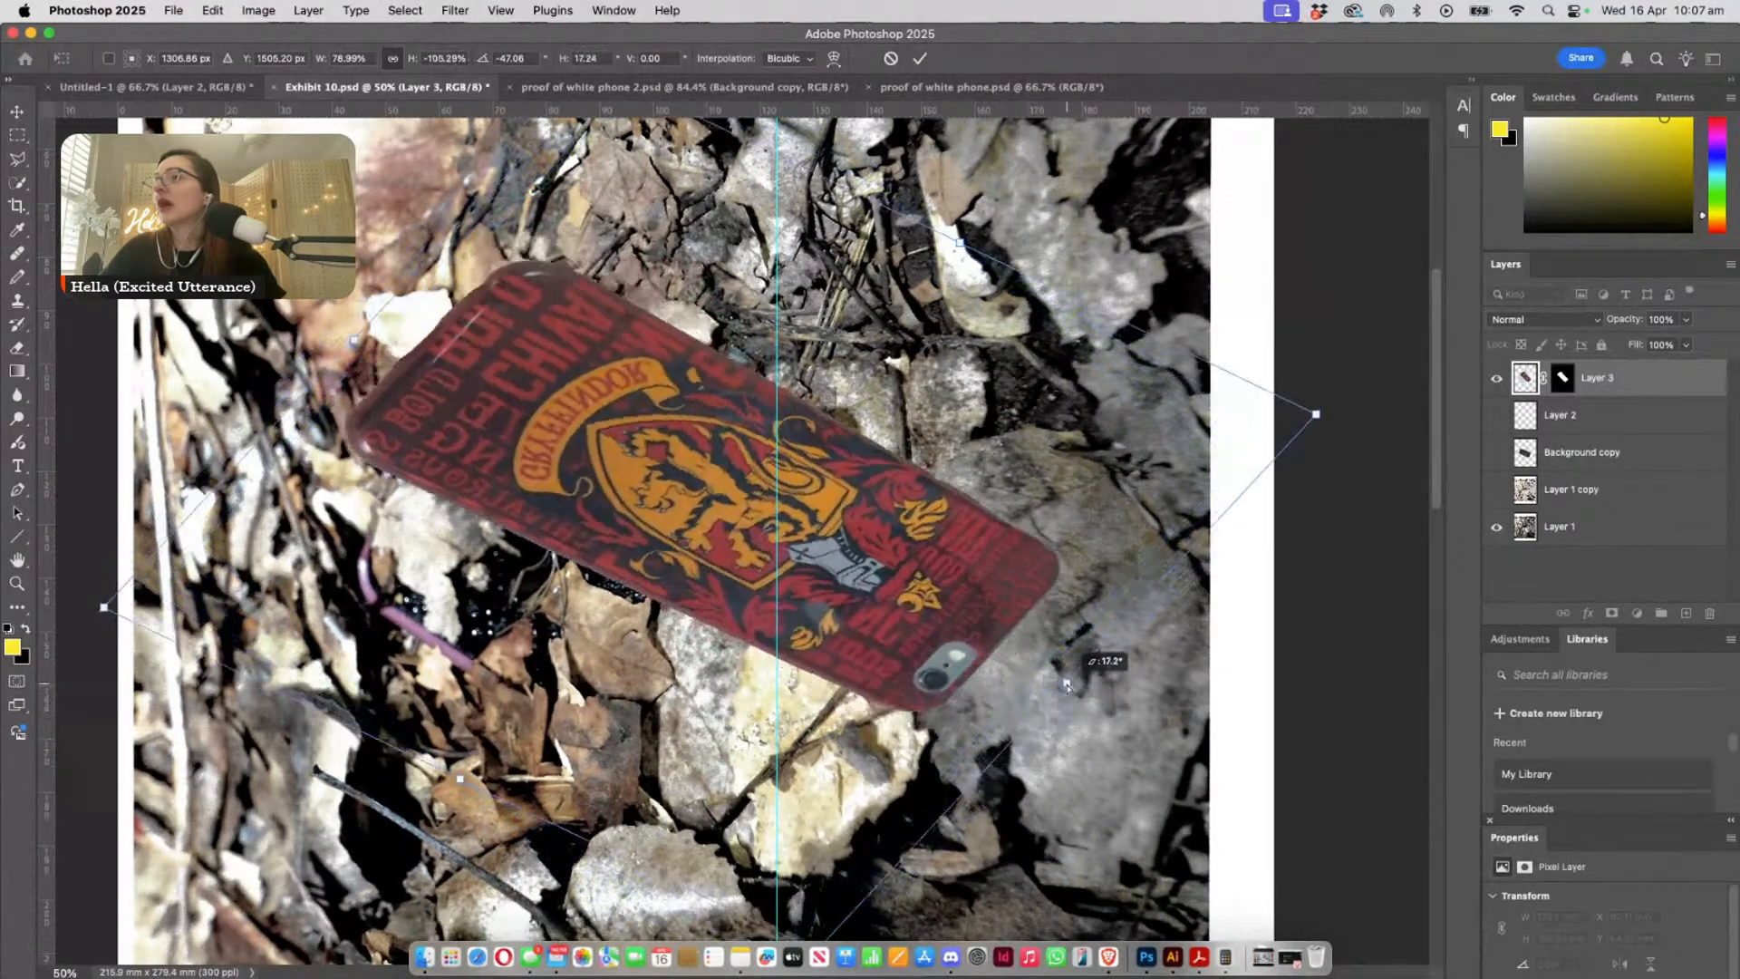
left_click_drag(642, 544, 567, 637)
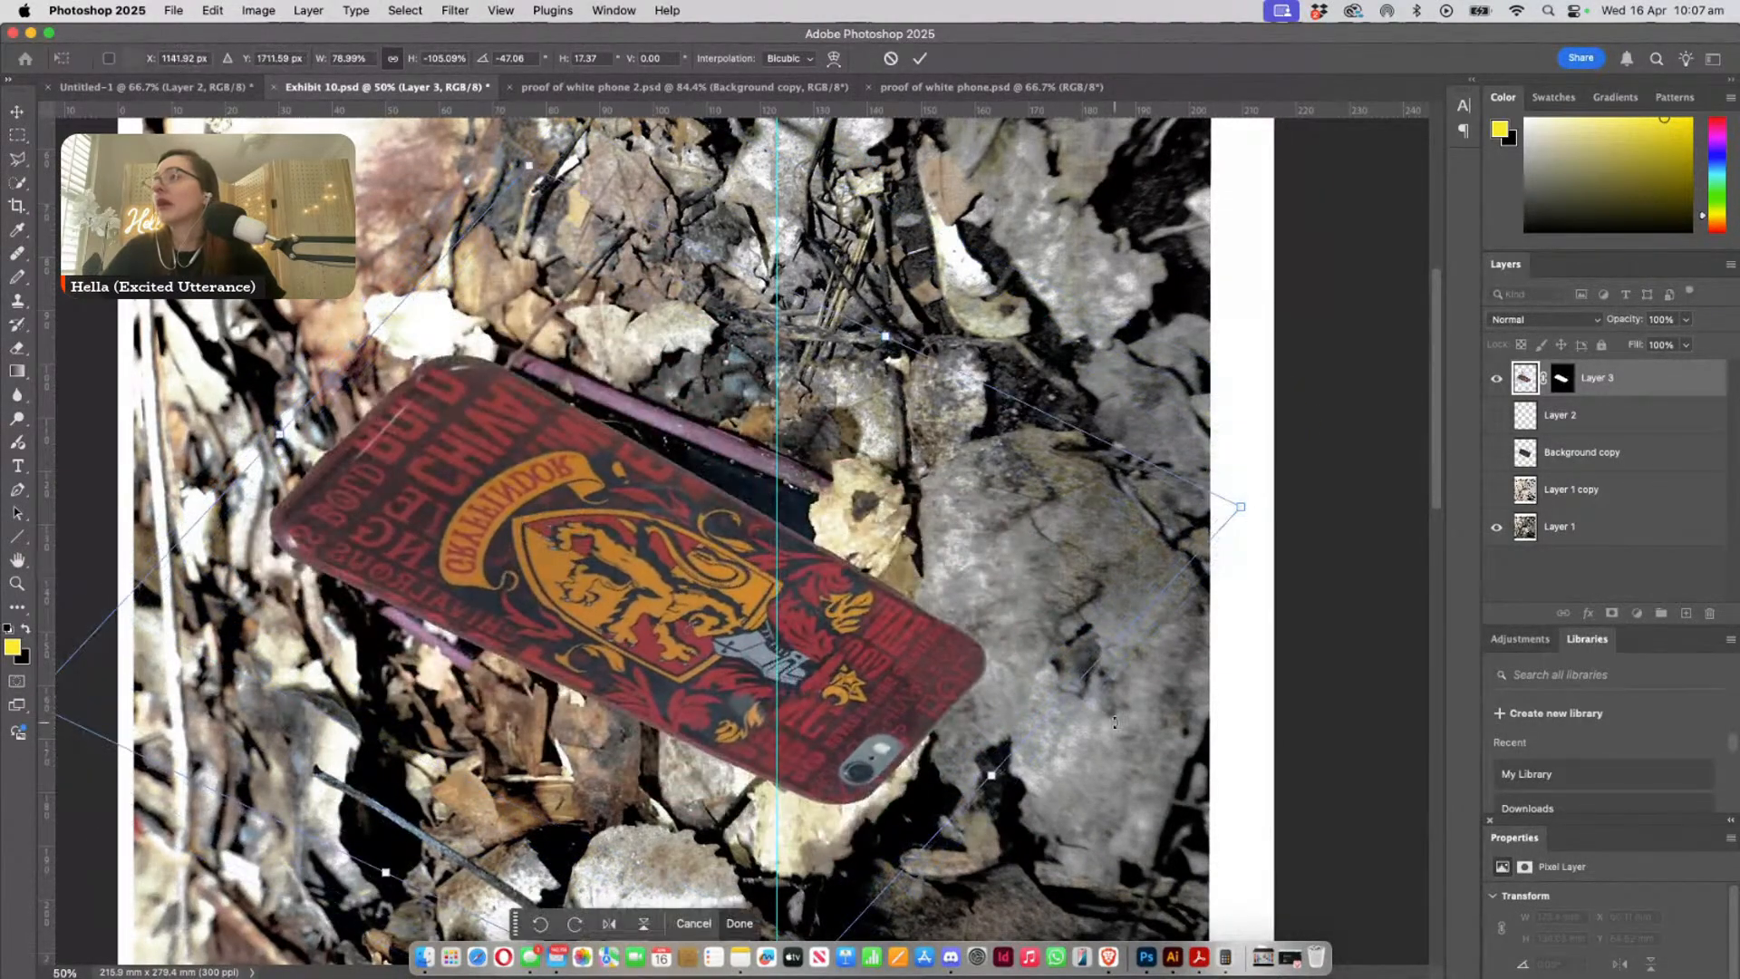
left_click_drag(995, 777, 989, 689)
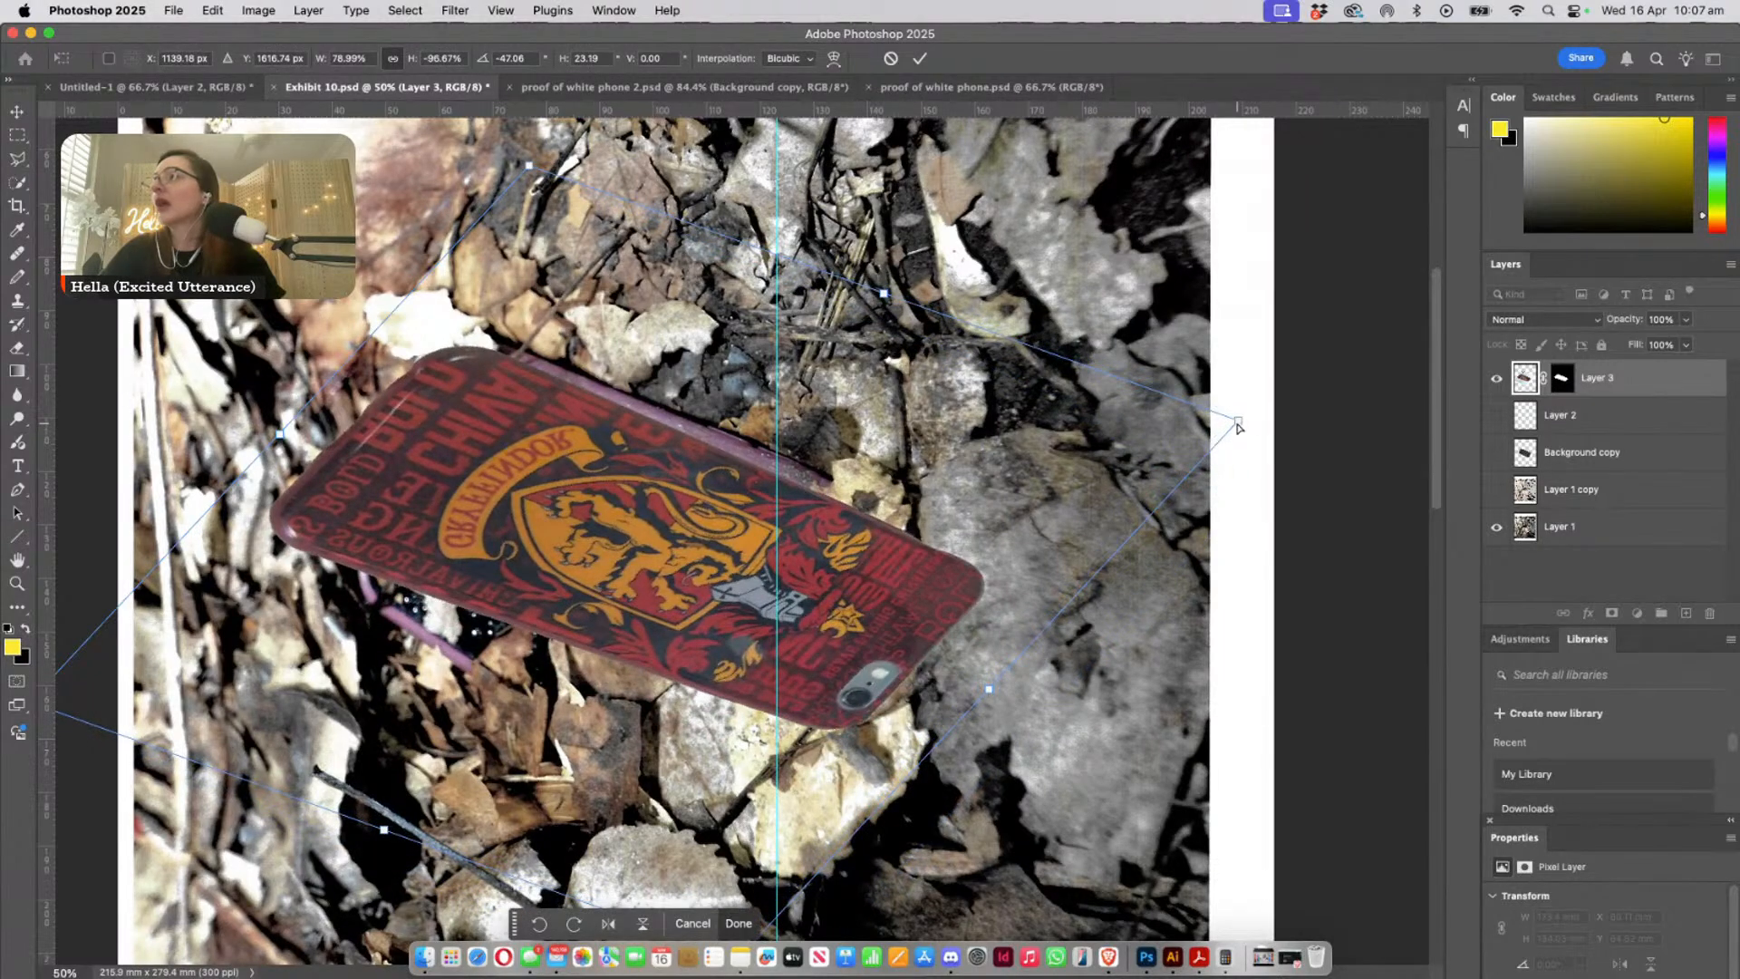
mouse_move(1238, 426)
left_mouse_down()
mouse_move(1259, 405)
mouse_move(1248, 441)
left_mouse_up()
left_click_drag(586, 571, 580, 544)
scroll(917, 721, "down", 3)
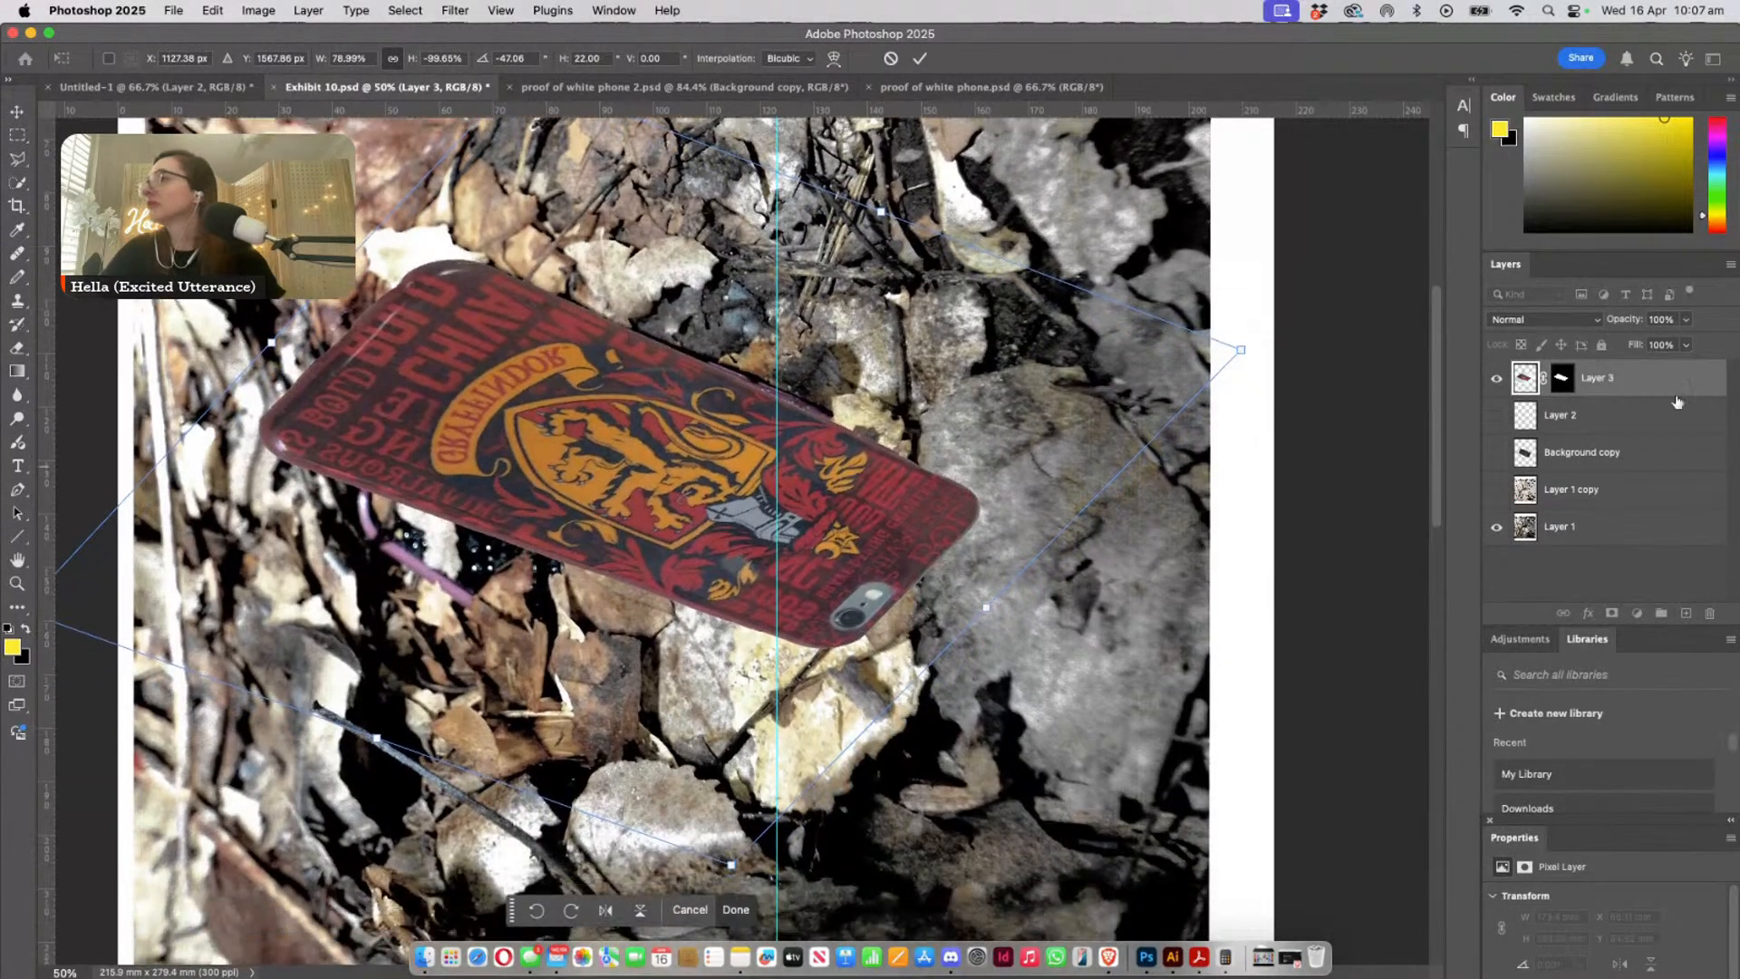
- Set Layer 3's opacity to 57% and move the overlay to about X 1340 px and Y 1755 px
left_click(1686, 319)
left_click(1647, 345)
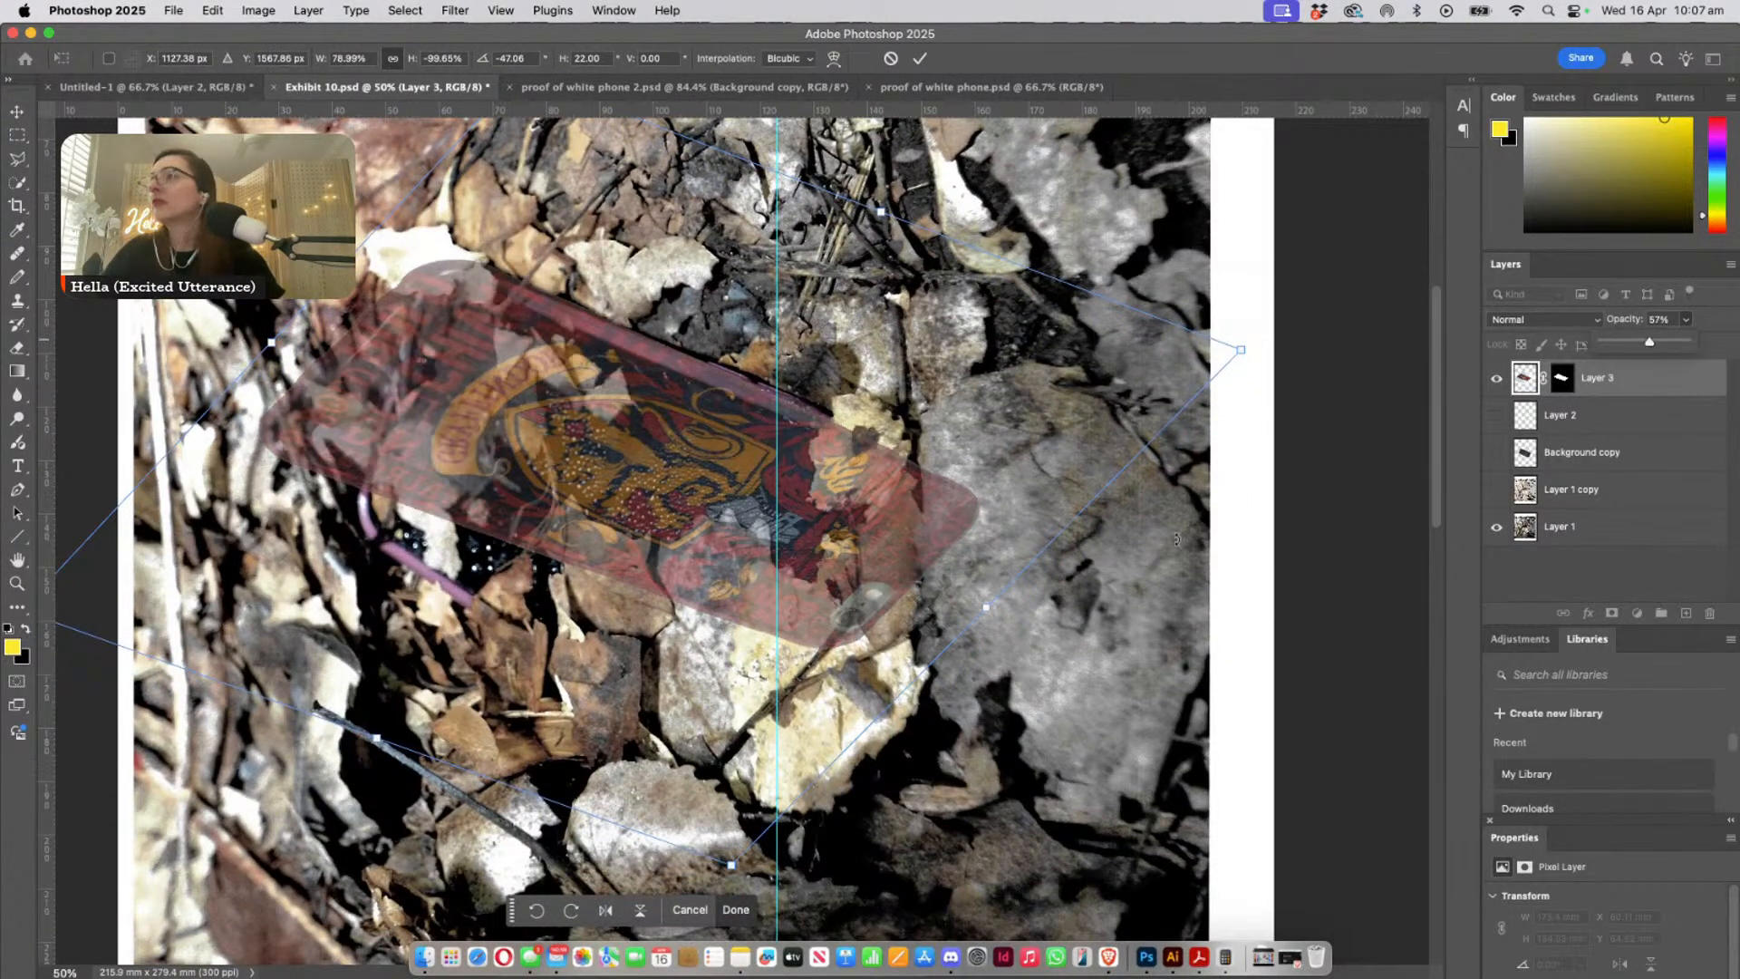
left_click_drag(644, 496, 761, 576)
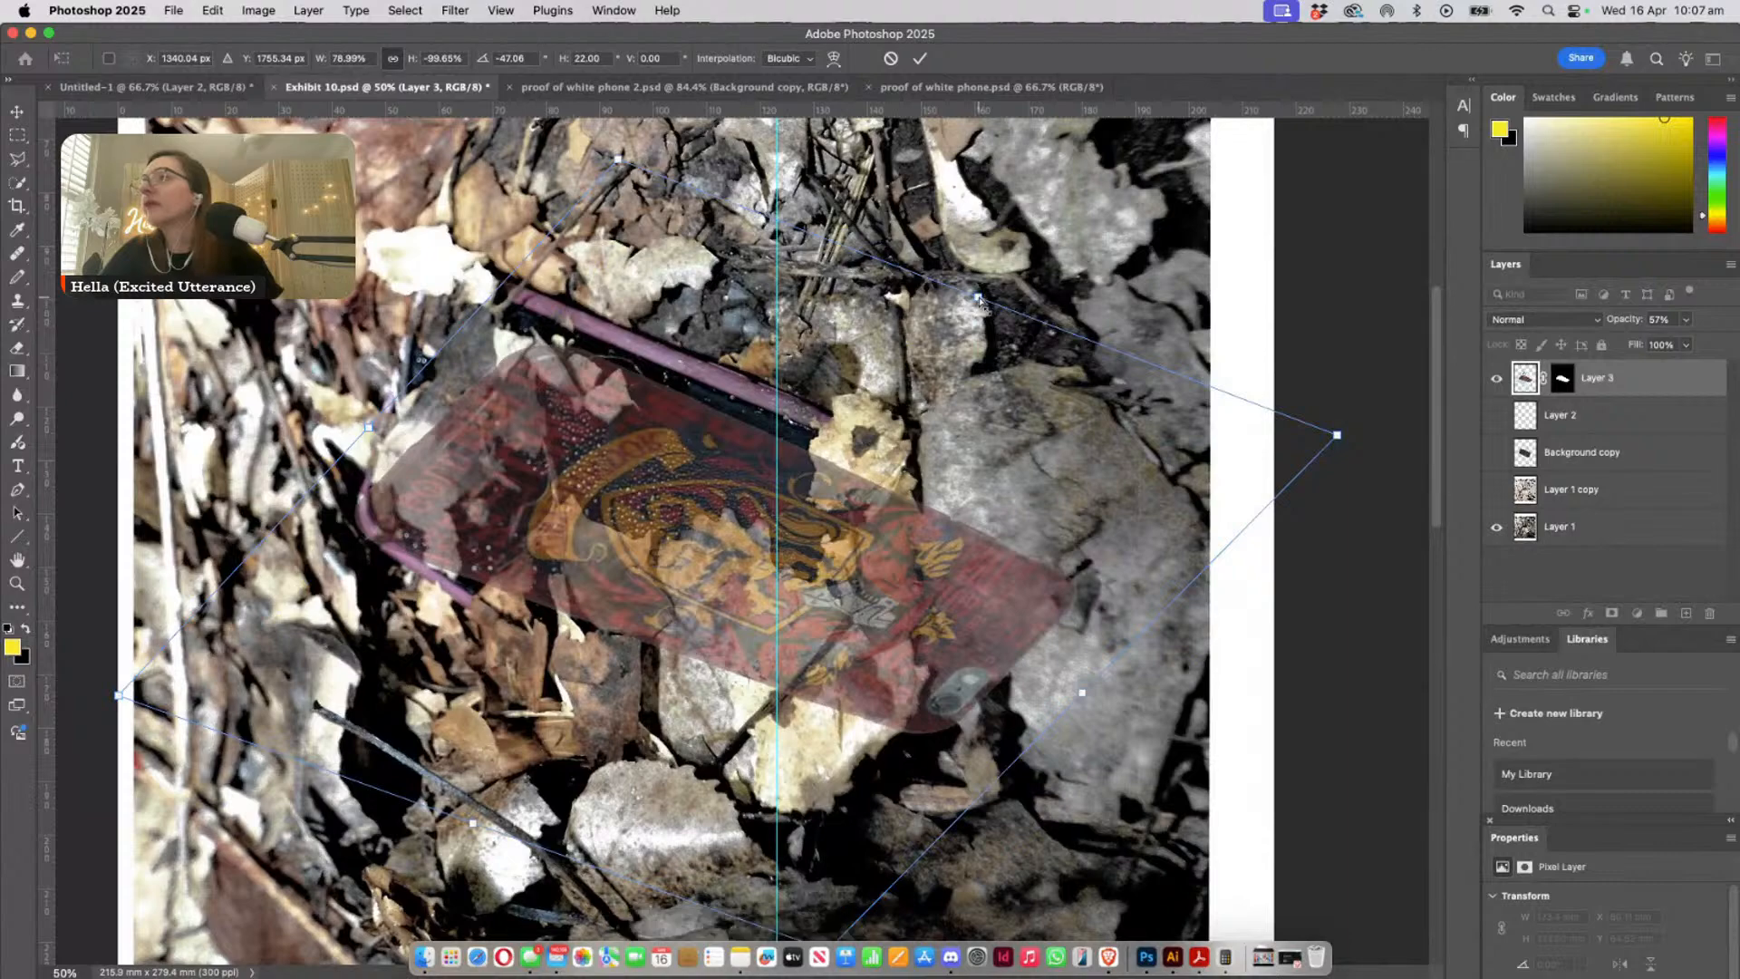
- Widen the Gryffindor overlay to about 104%, with about -52° rotation and 19° horizontal skew, to fit the buried phone's corner
left_click_drag(985, 306, 932, 231)
scroll(910, 650, "down", 2)
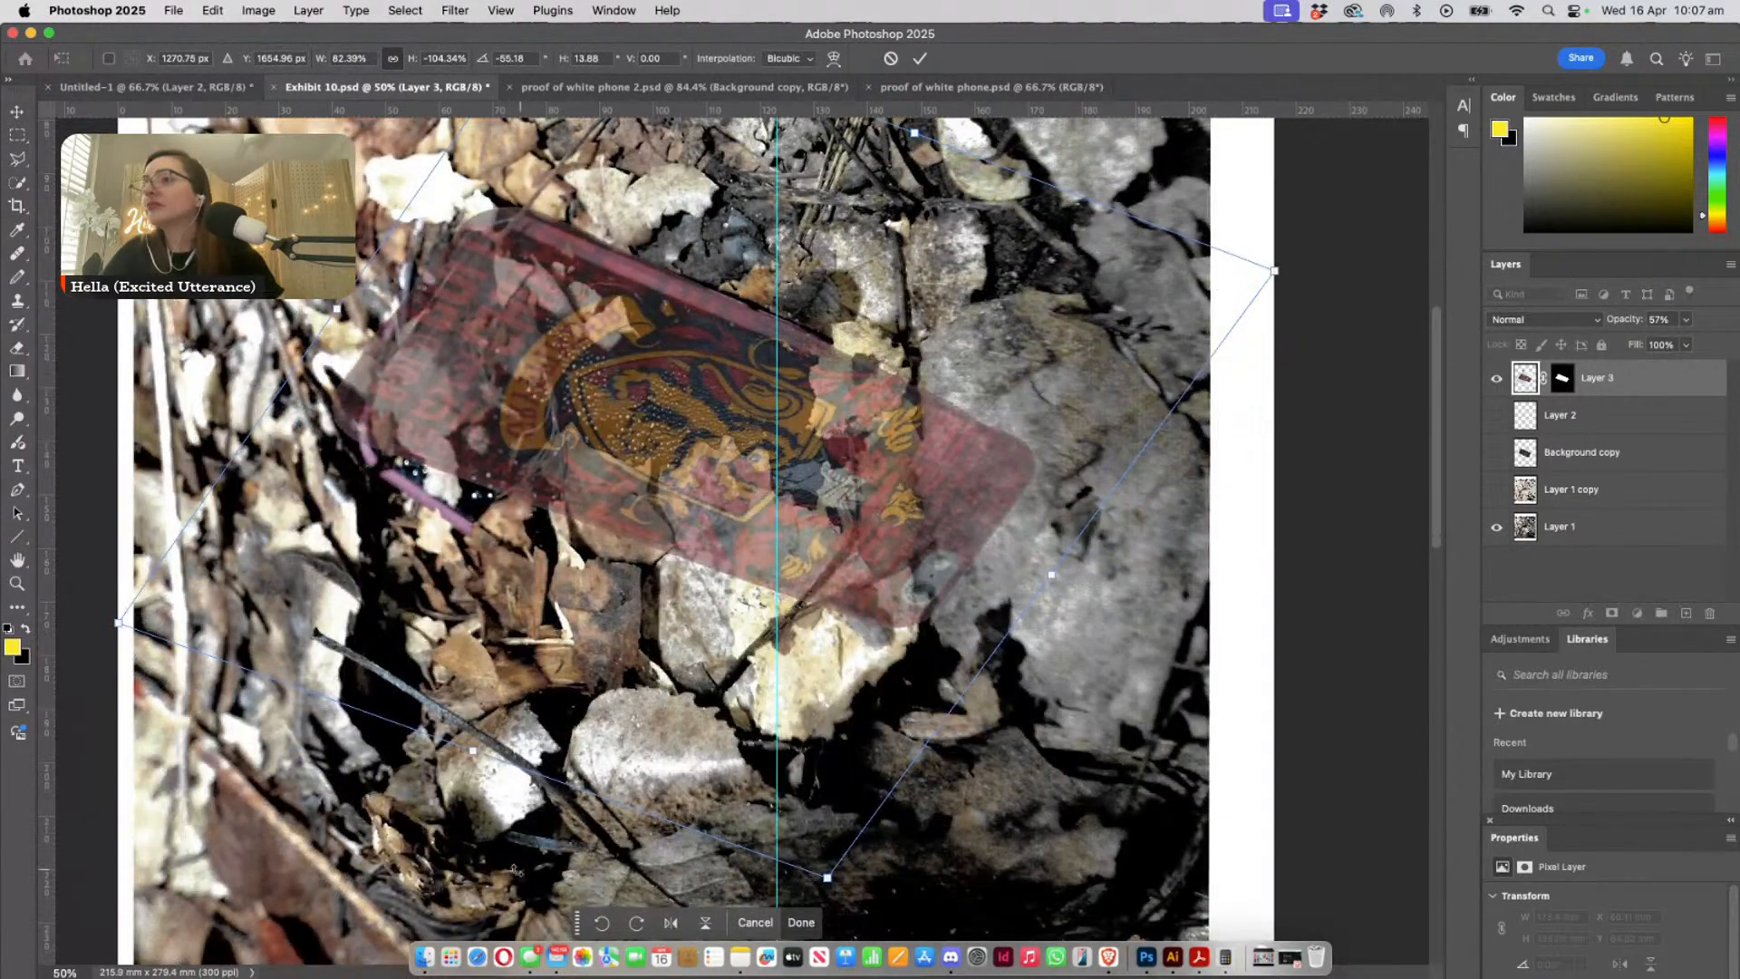
mouse_move(473, 752)
left_mouse_down("super")
mouse_move(470, 774)
mouse_move(496, 766)
left_mouse_up("super")
left_click_drag(851, 894, 767, 896, "super")
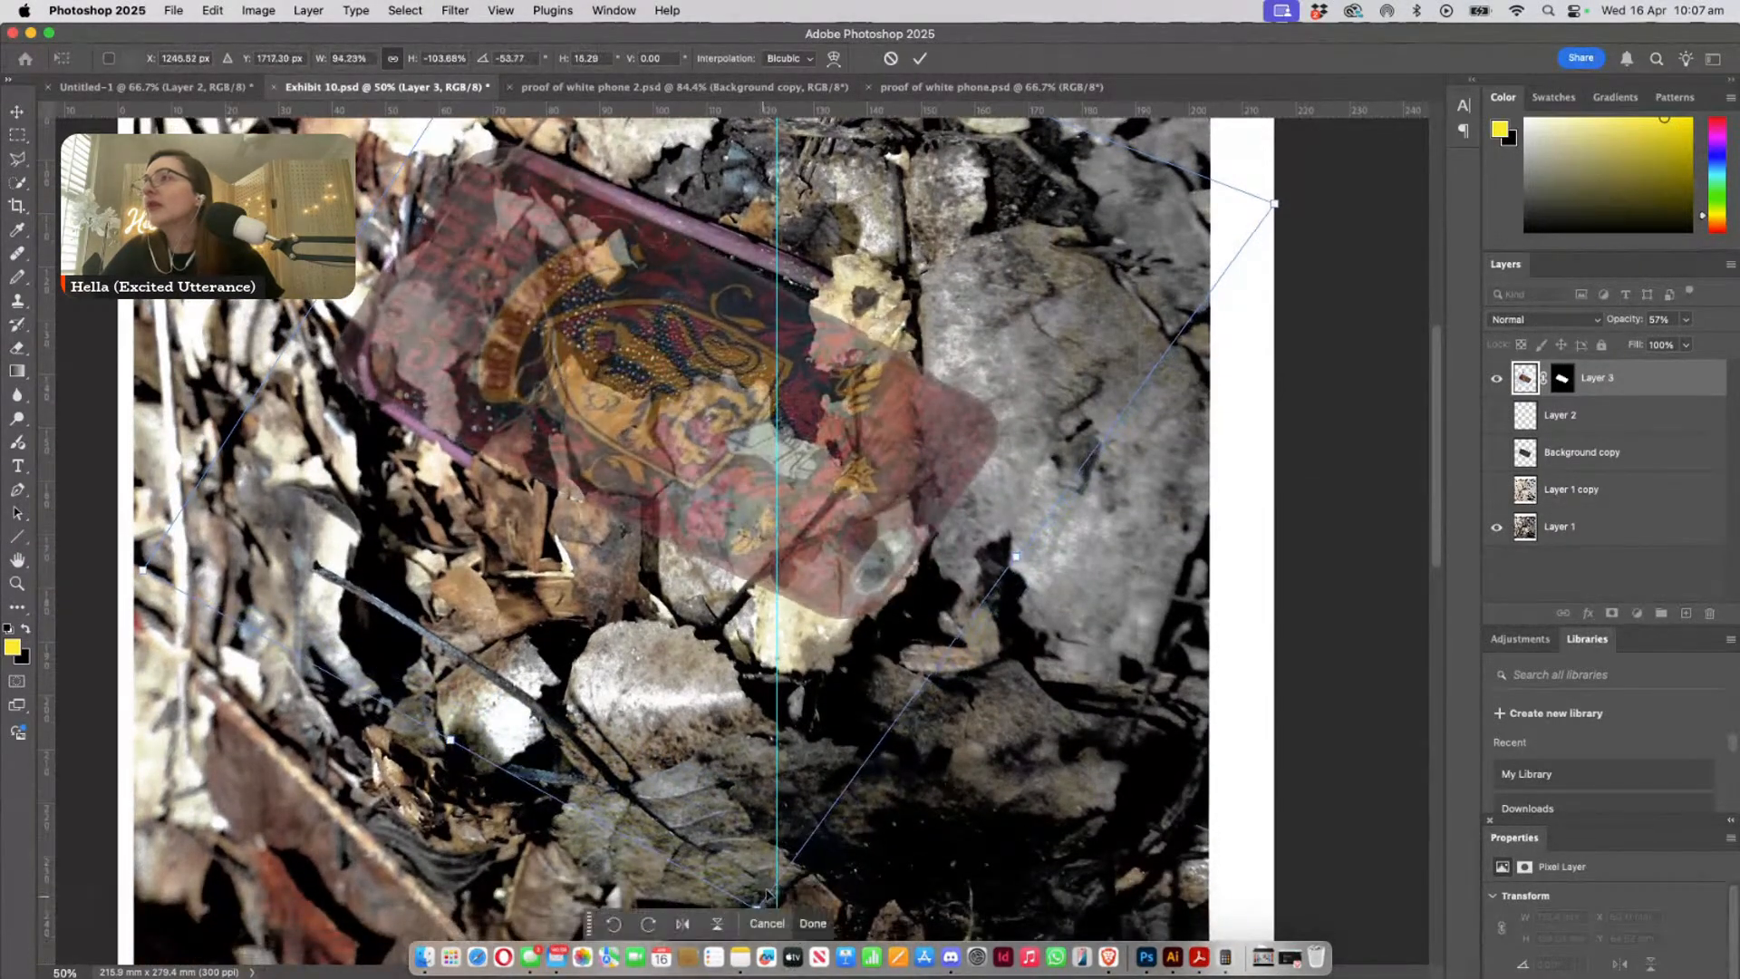
scroll(934, 610, "down", 1)
left_click_drag(835, 491, 836, 560)
left_click_drag(791, 904, 719, 957, "super")
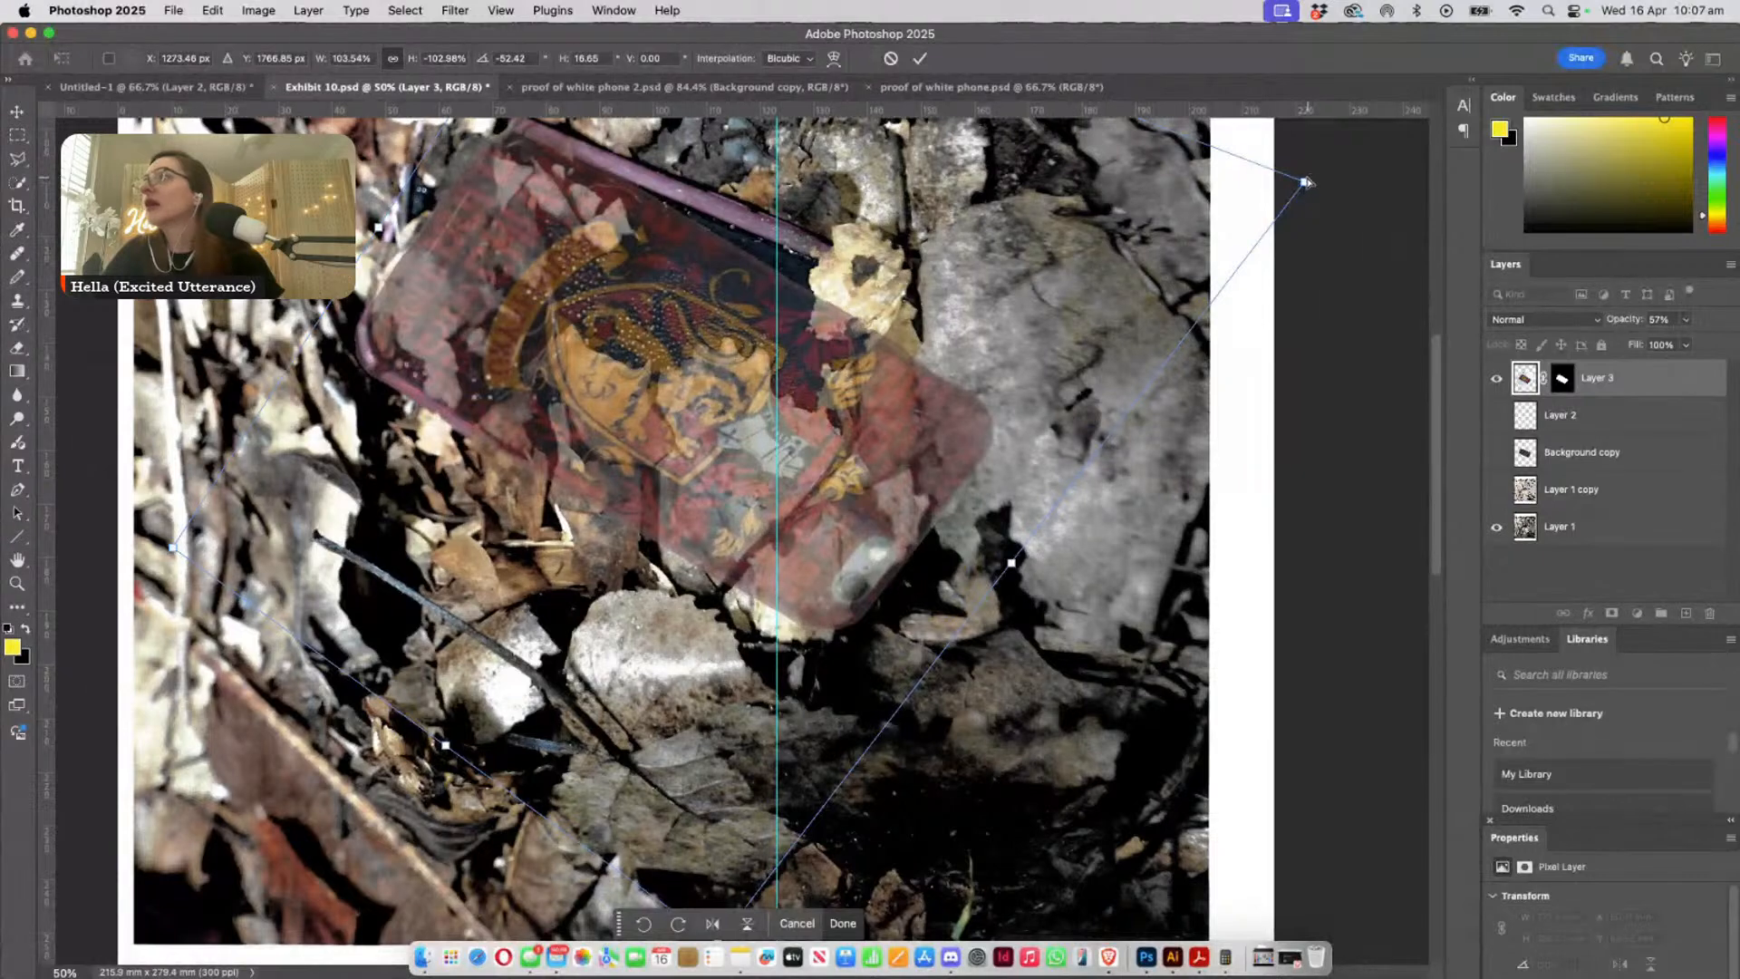
- Stretch the overlay to about 122% width and 27° horizontal skew along the buried phone's pink edge
left_click_drag(1305, 182, 1407, 143, "super")
left_click_drag(686, 499, 698, 490)
scroll(696, 494, "down", 2)
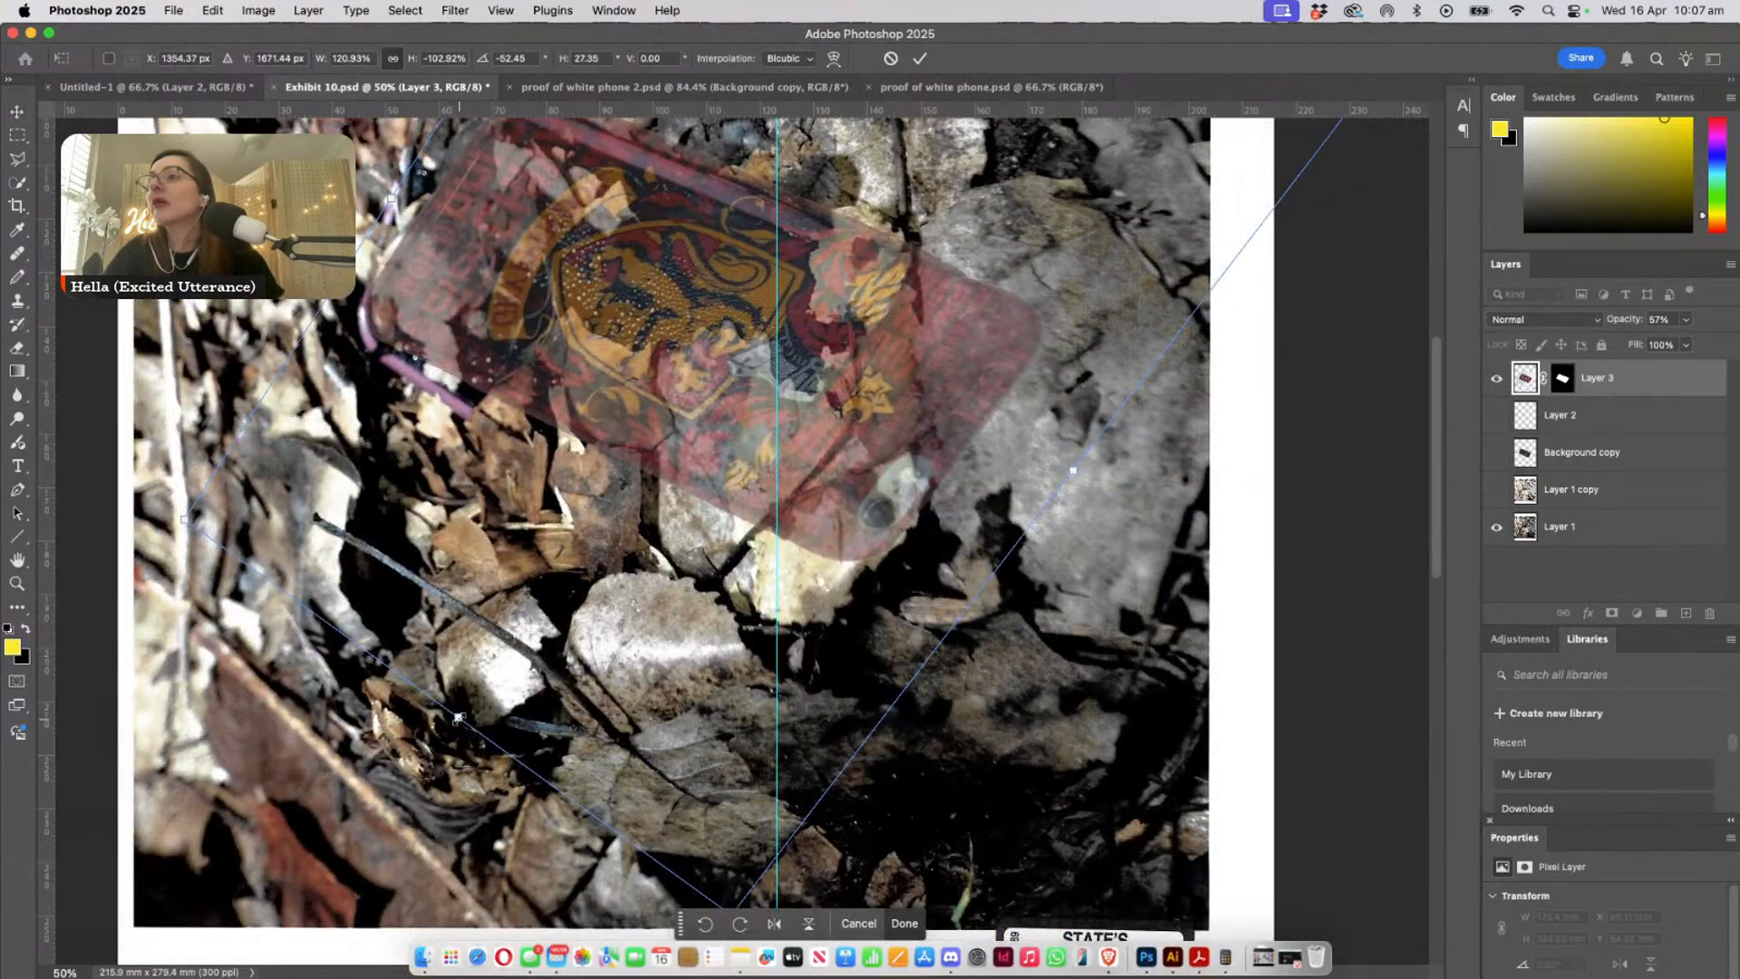
left_click_drag(459, 717, 457, 730, "super")
scroll(747, 708, "down", 2)
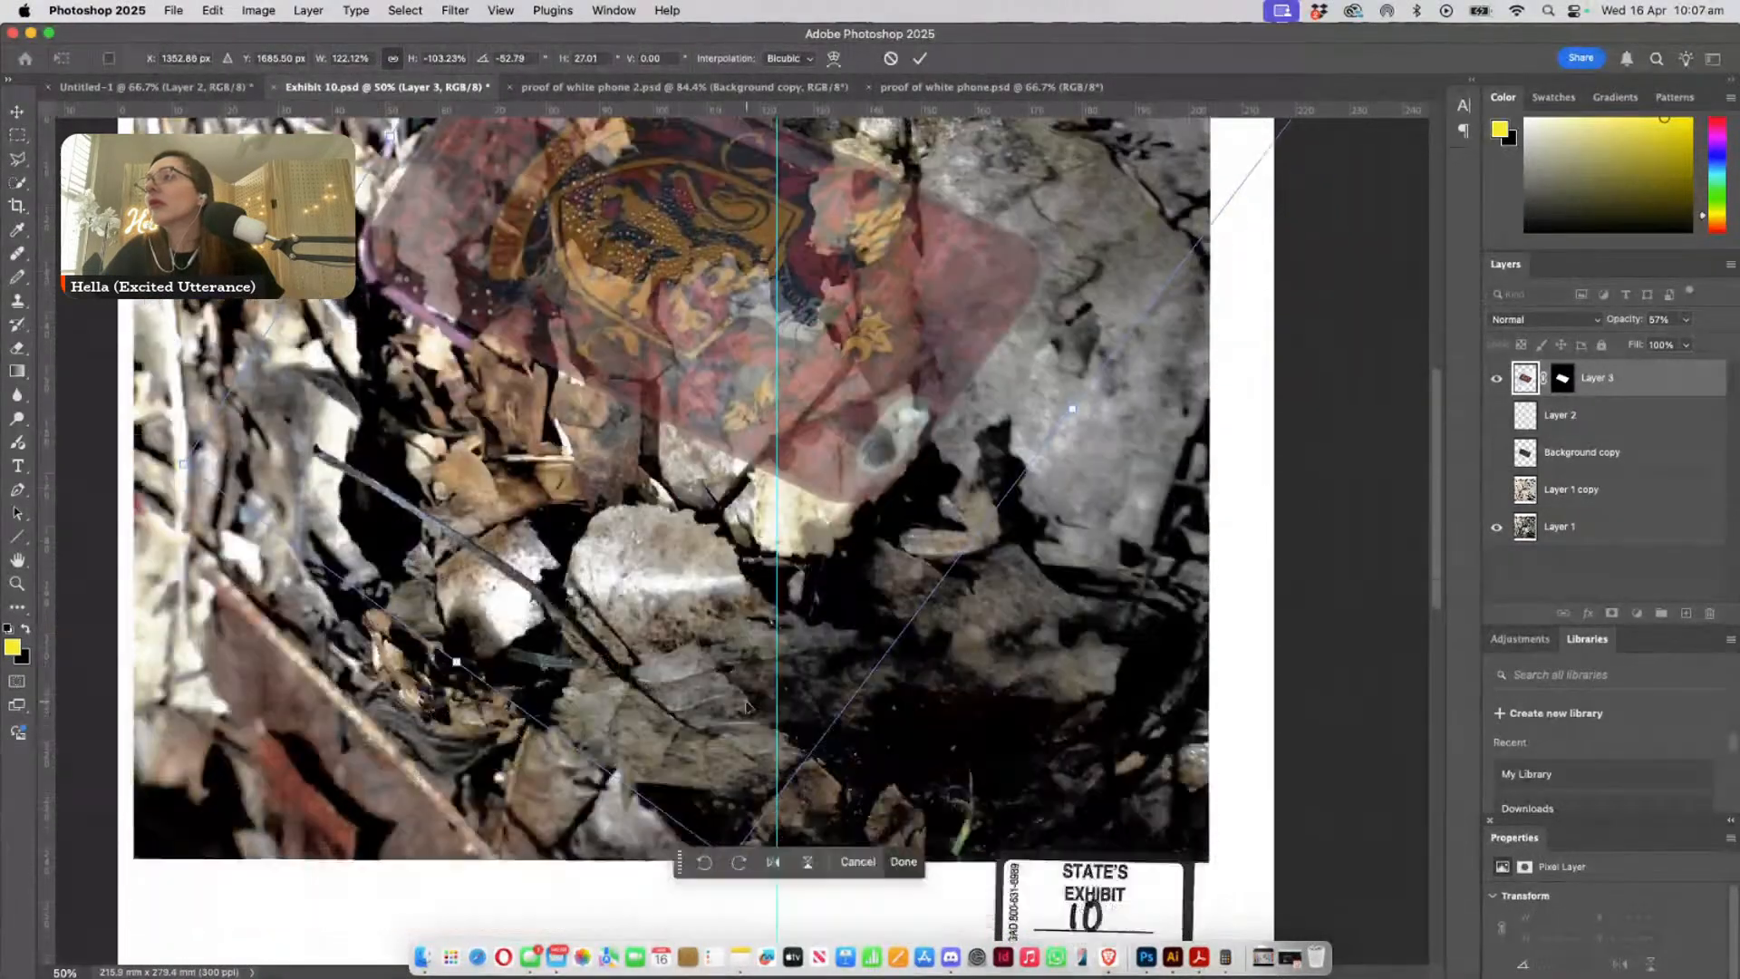
- Enlarge the overlay to about 141% width and -118% height, with a horizontal skew of about 28°
scroll(748, 708, "down", 1)
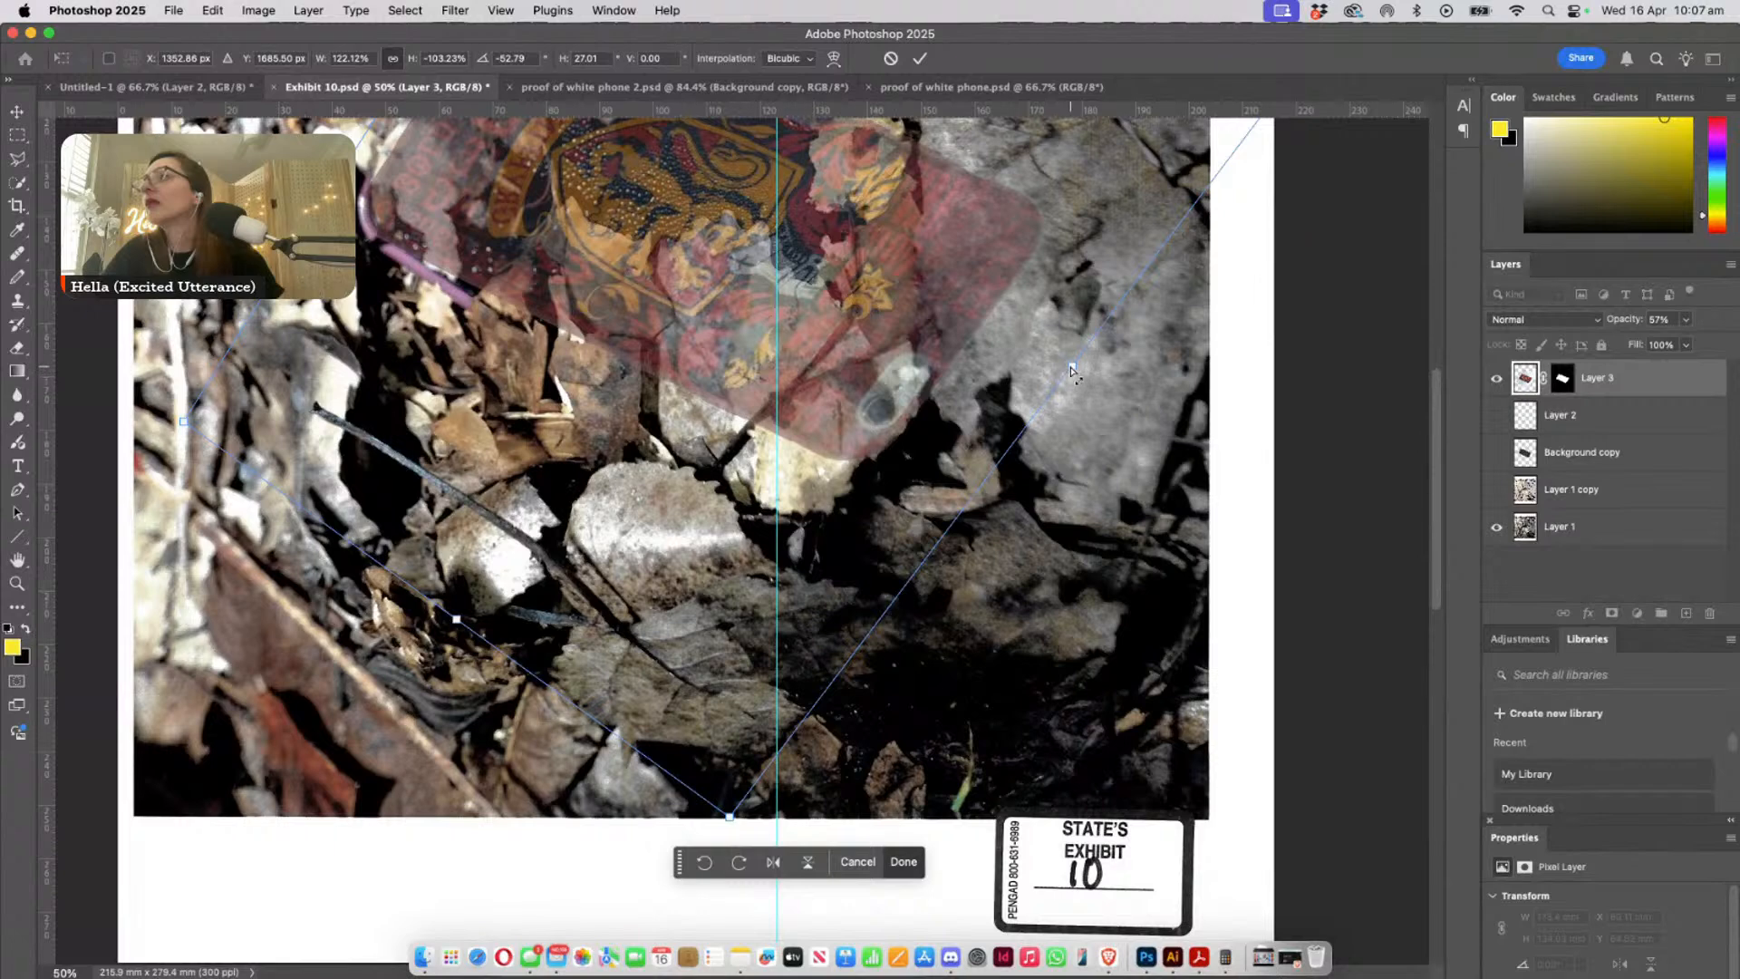
left_click_drag(1072, 369, 1093, 503, "super")
scroll(866, 426, "up", 2)
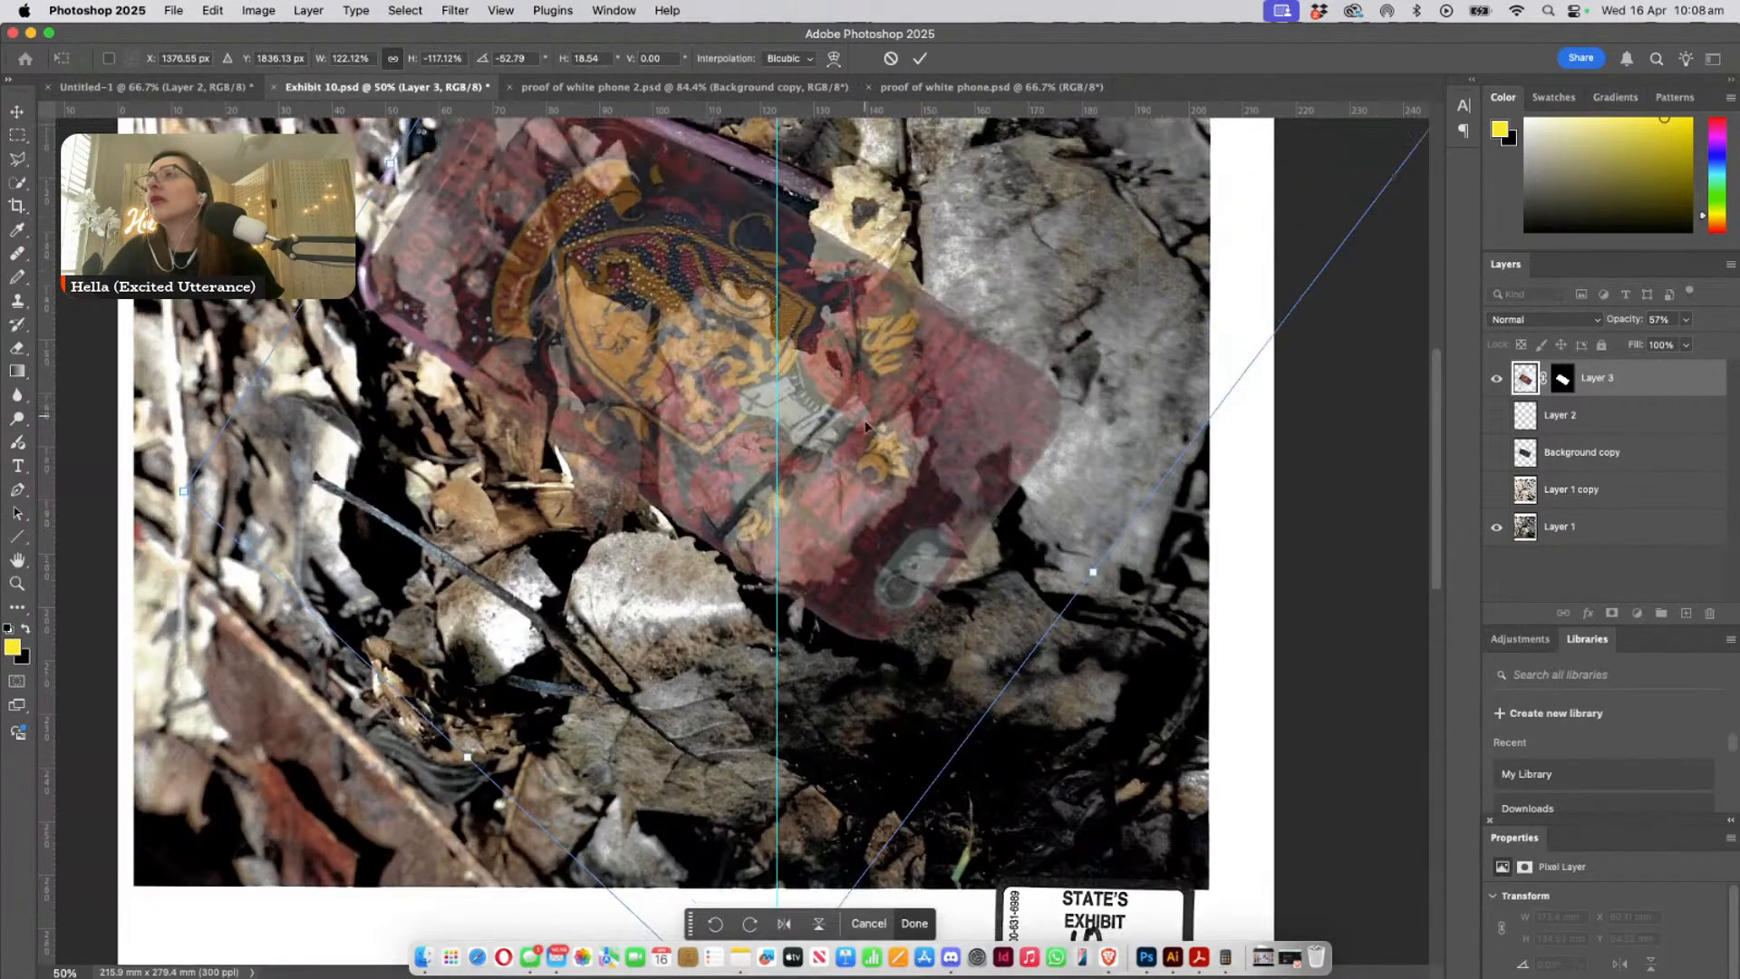
scroll(866, 426, "up", 3)
scroll(1356, 255, "right", 6)
scroll(1355, 254, "up", 3)
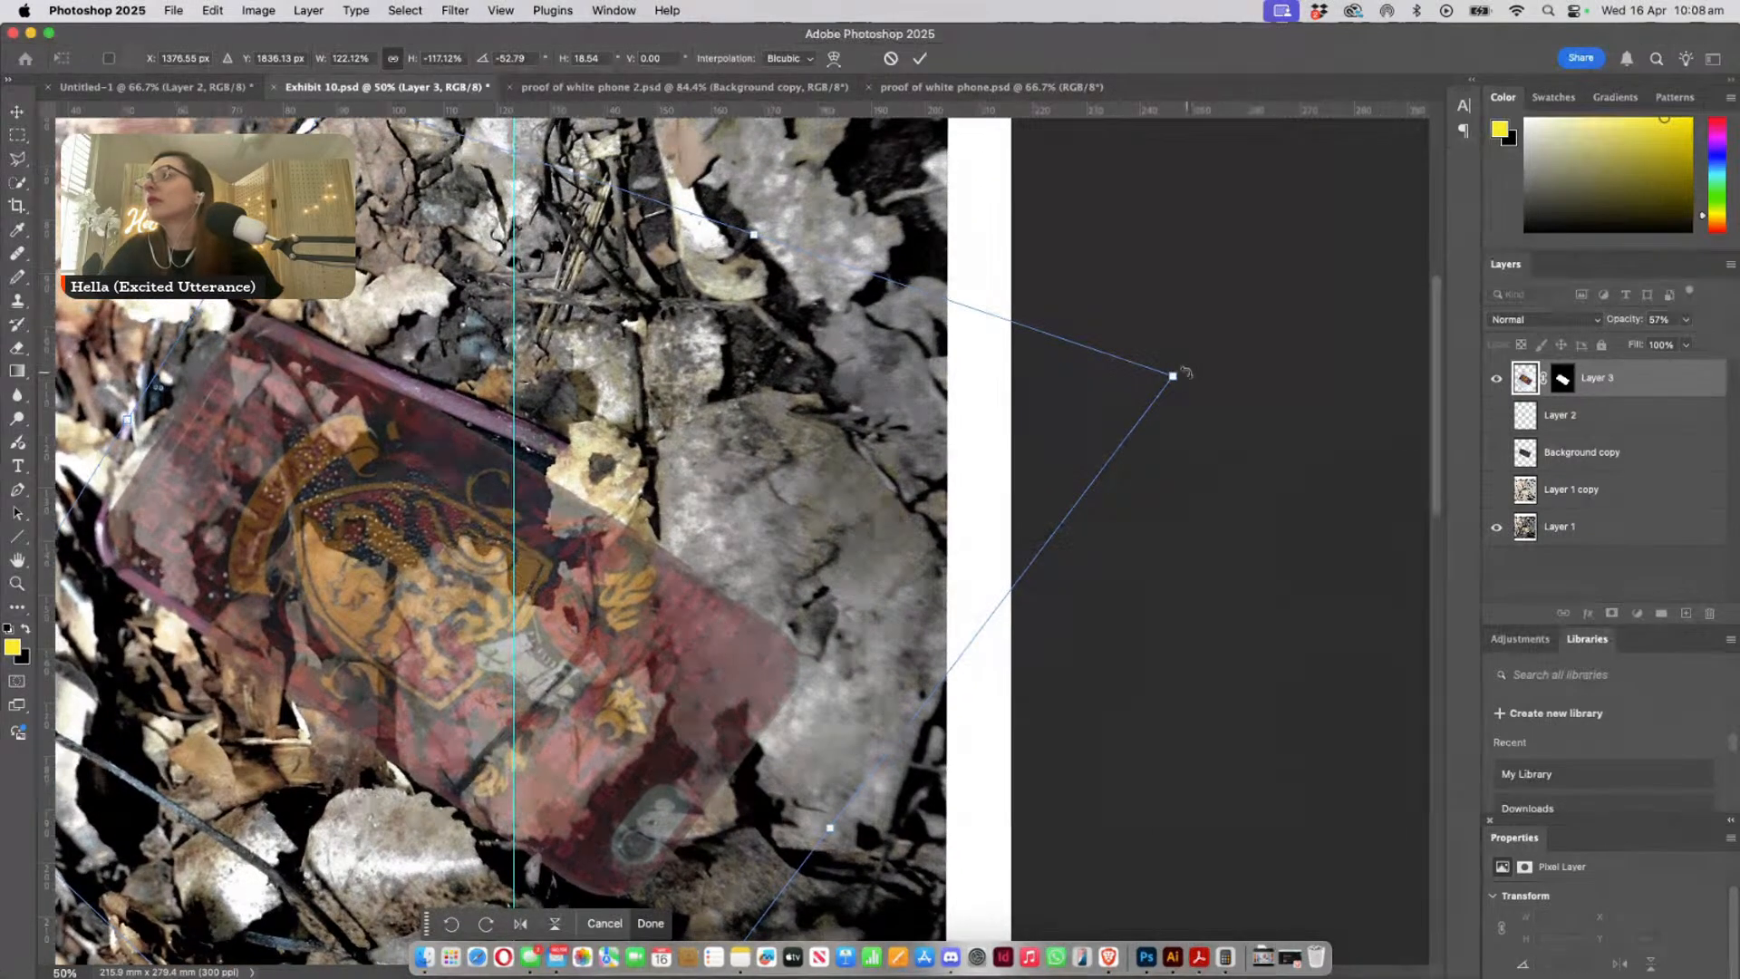
left_click_drag(1176, 379, 1280, 243, "super")
scroll(509, 625, "up", 1)
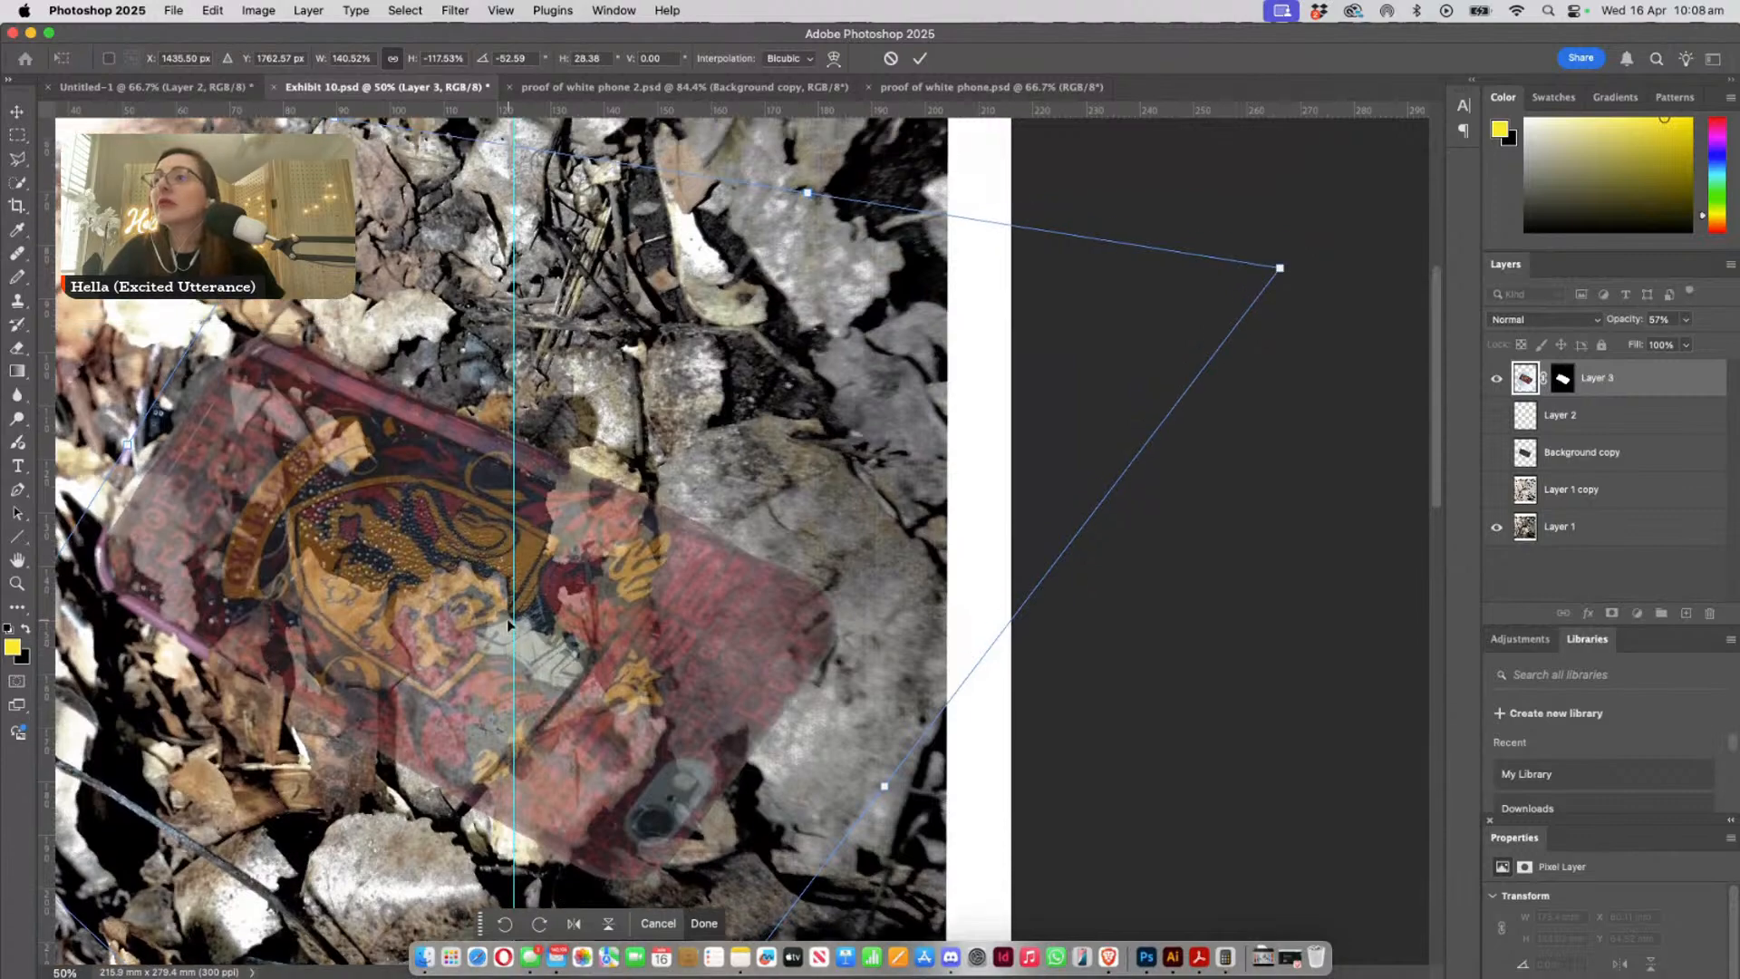
- Shorten the overlay's height to about -74% with about 37° skew, matching its ends to the visible ends of the buried phone
left_click_drag(626, 735, 727, 588)
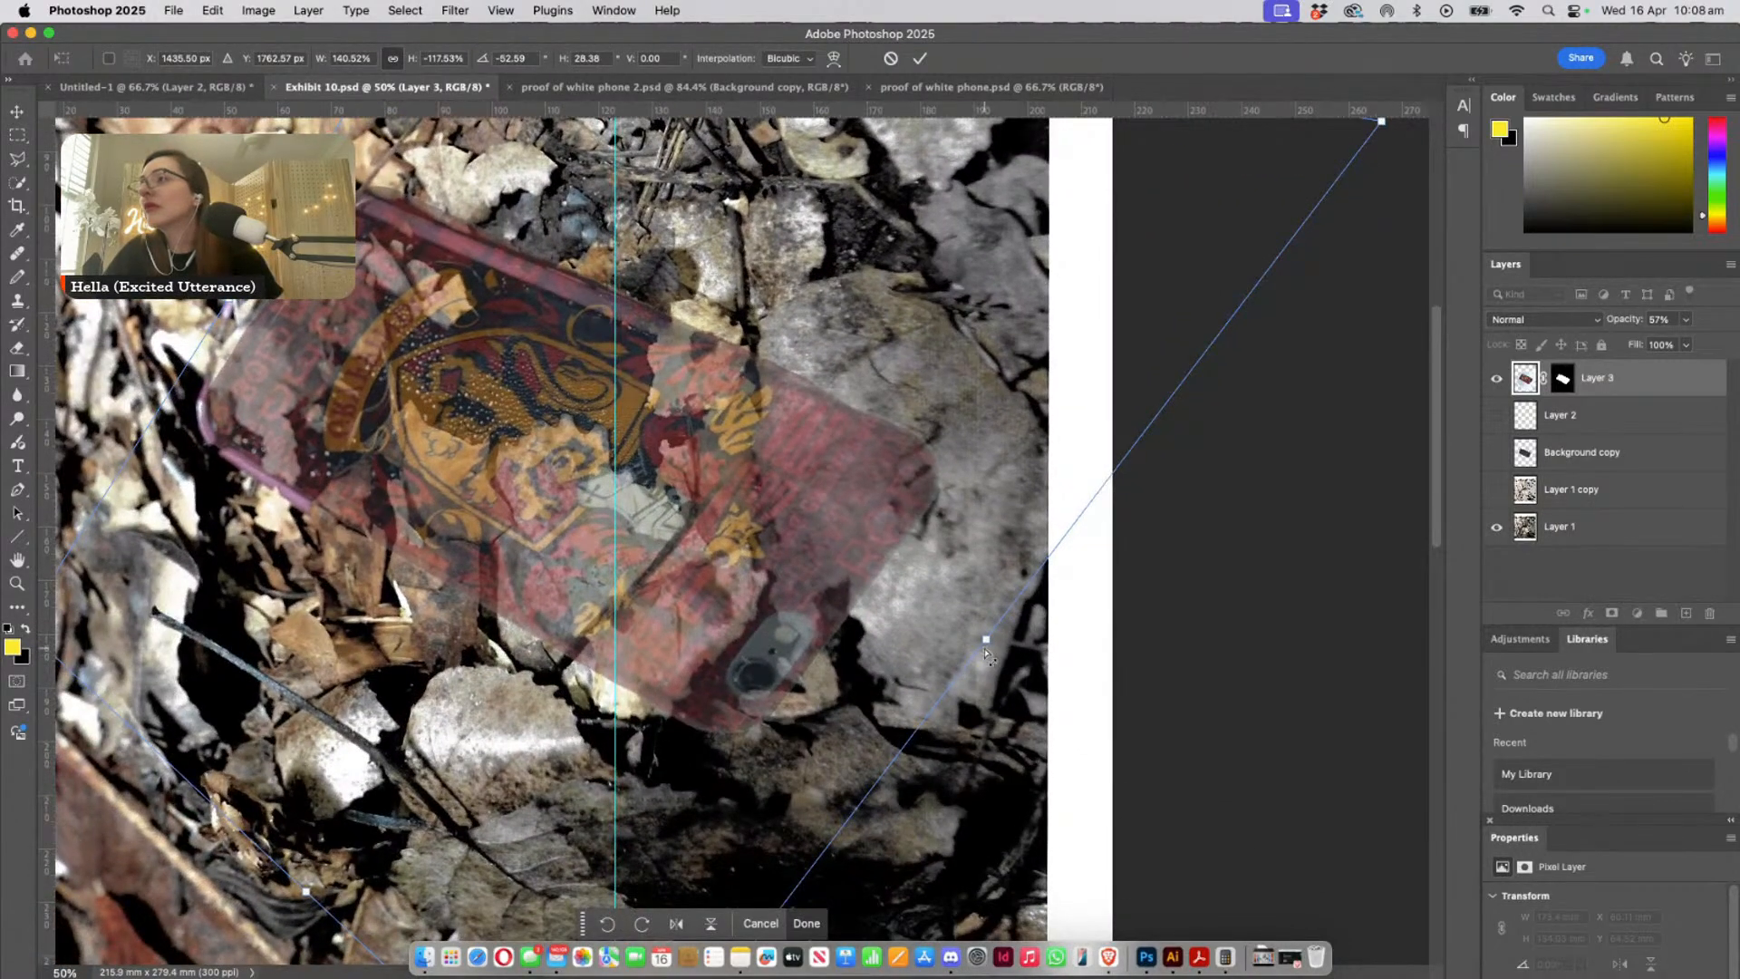
left_click_drag(988, 651, 726, 485, "super")
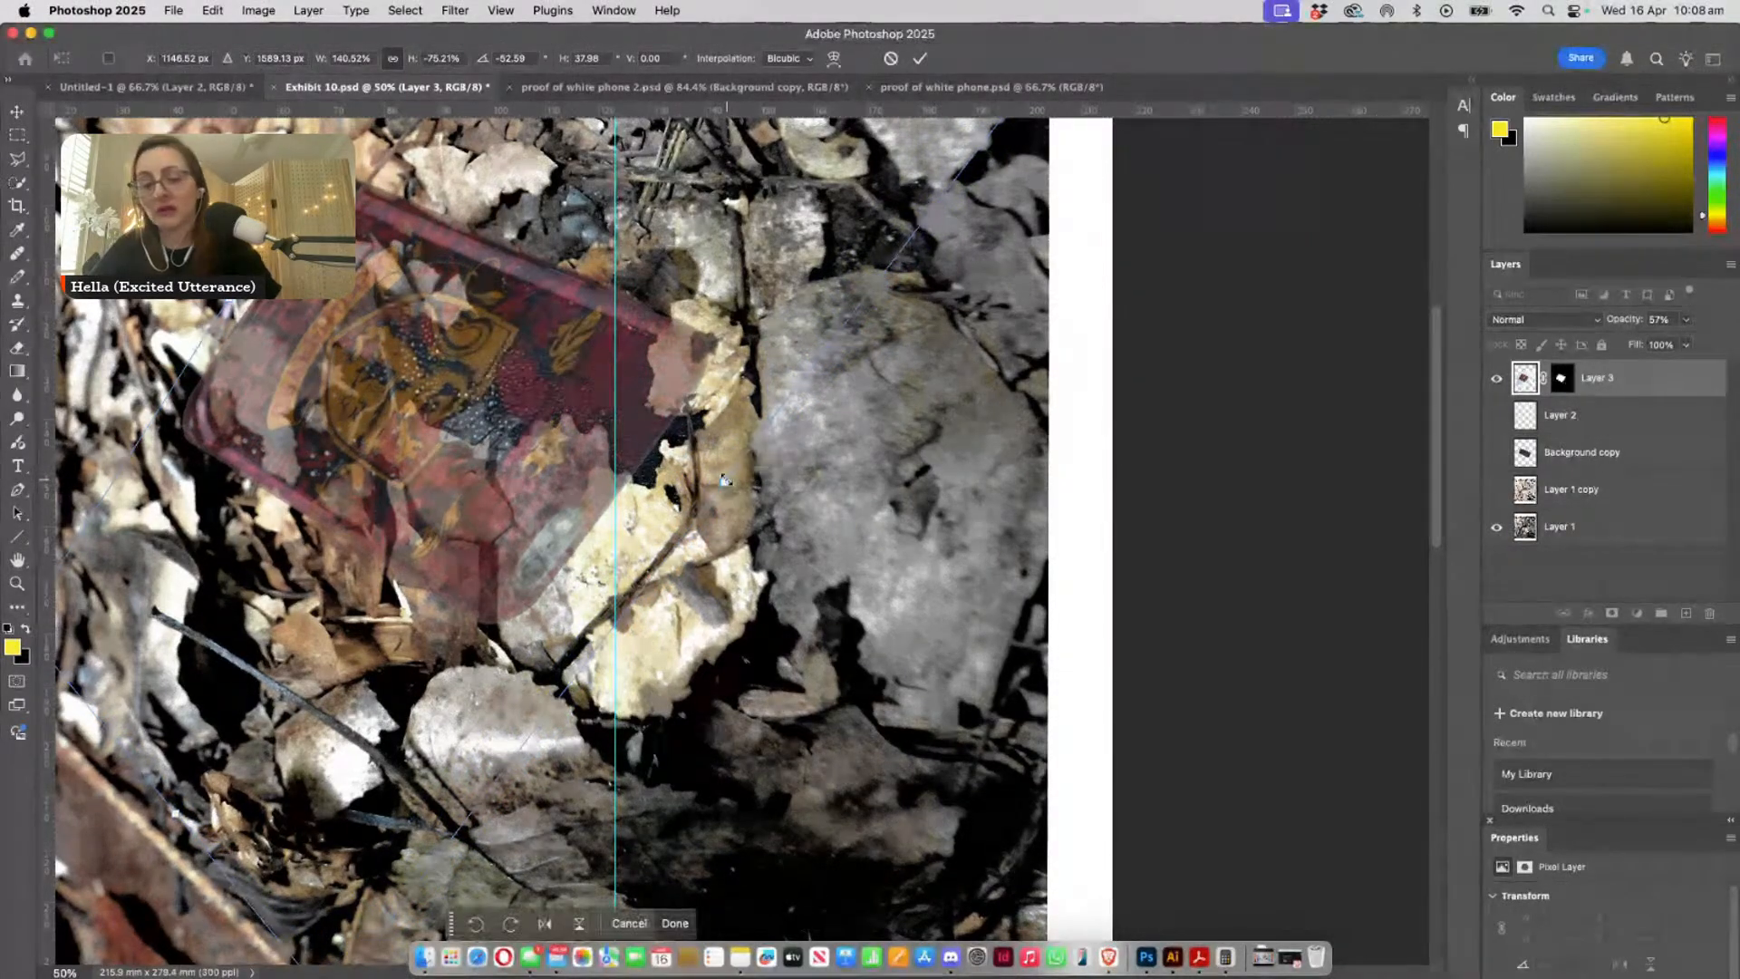
key("super+=")
key("super+=")
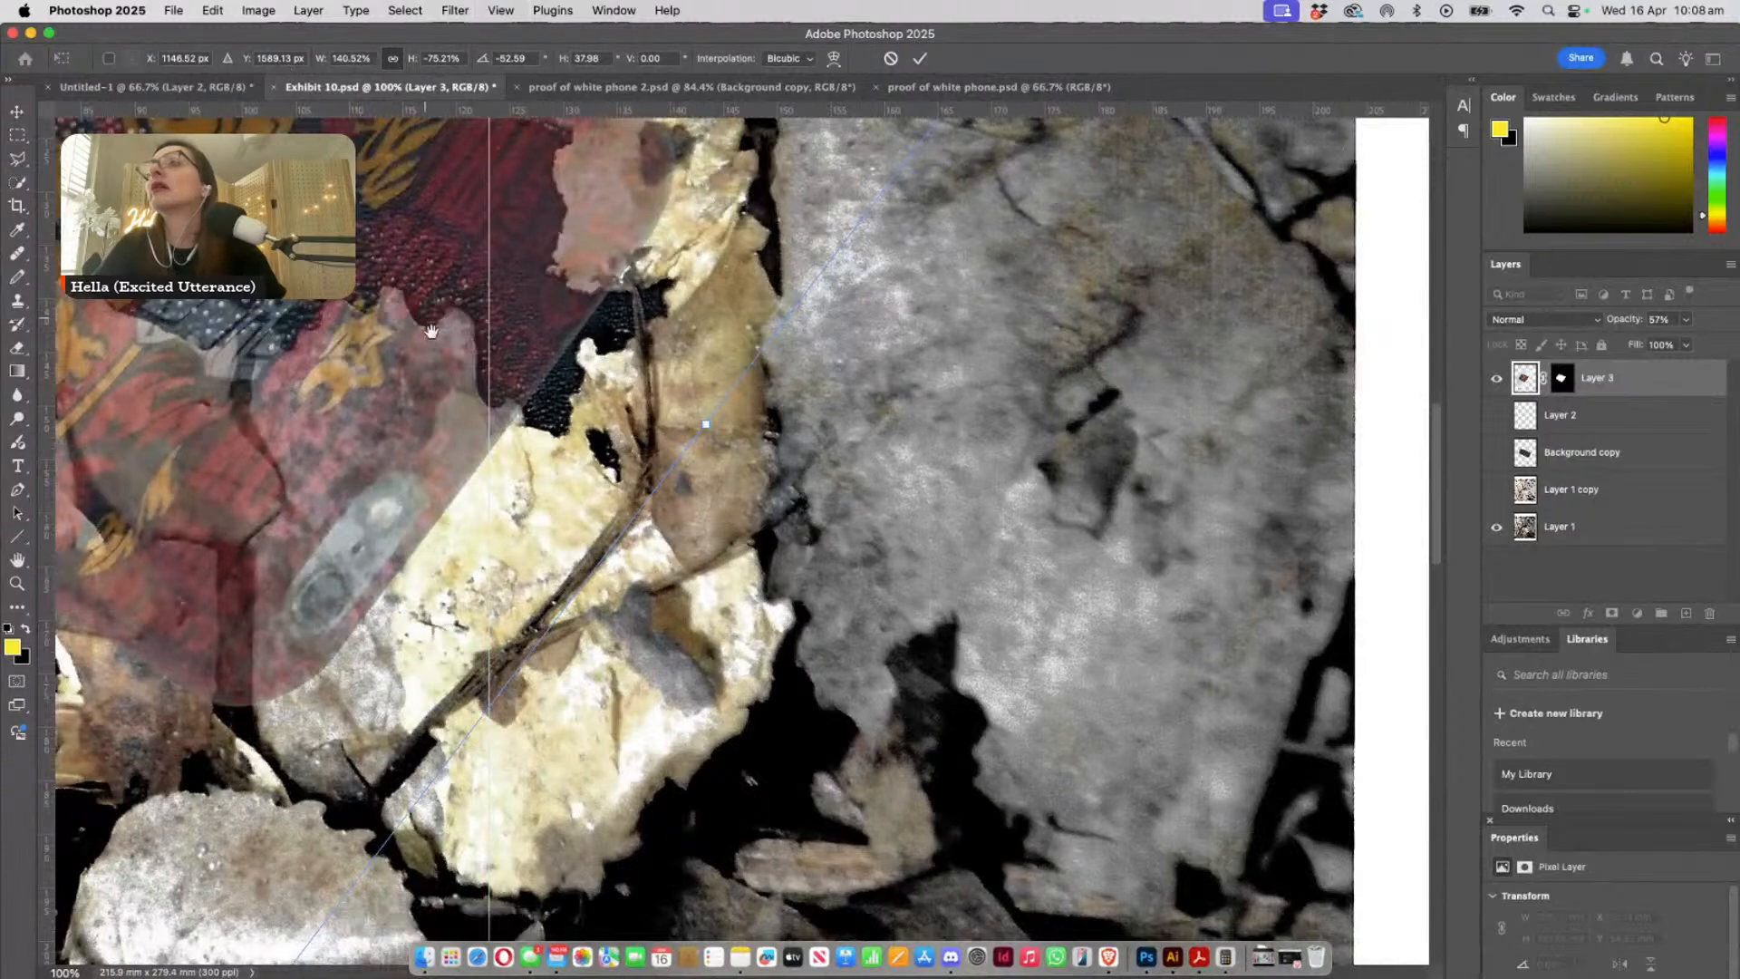
left_click_drag(424, 317, 854, 662)
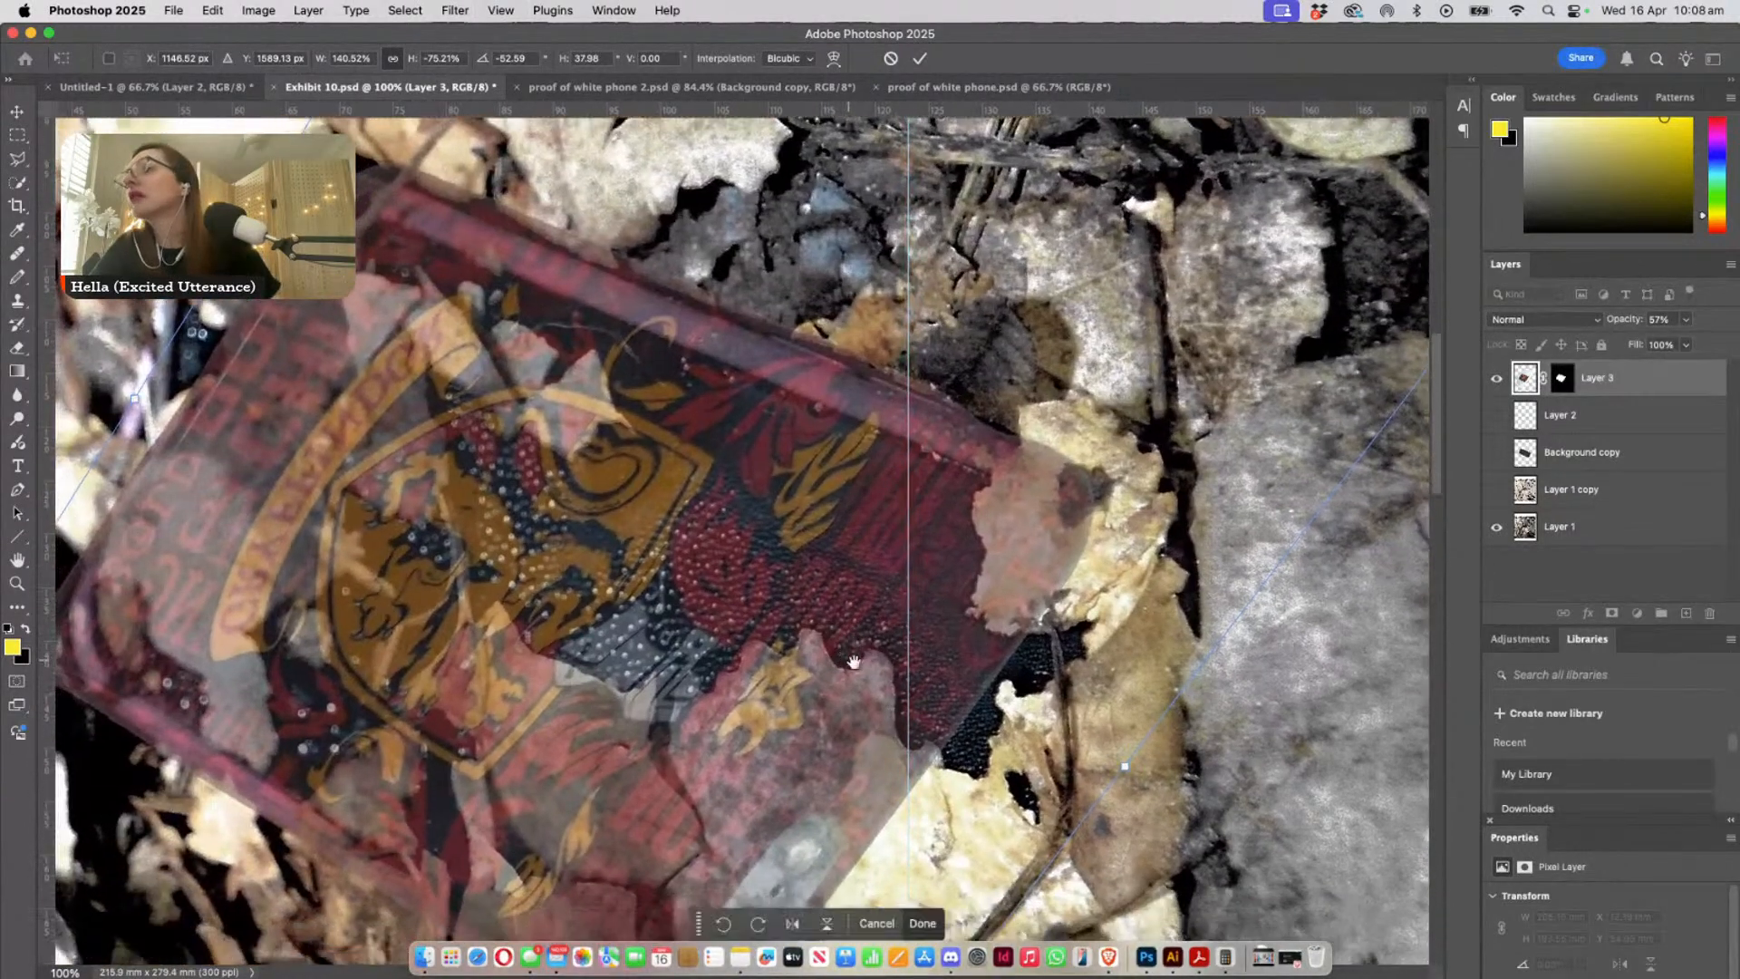
mouse_move(1124, 770)
left_mouse_down()
mouse_move(1092, 795)
mouse_move(1053, 768)
mouse_move(1112, 749)
mouse_move(1120, 775)
left_mouse_up()
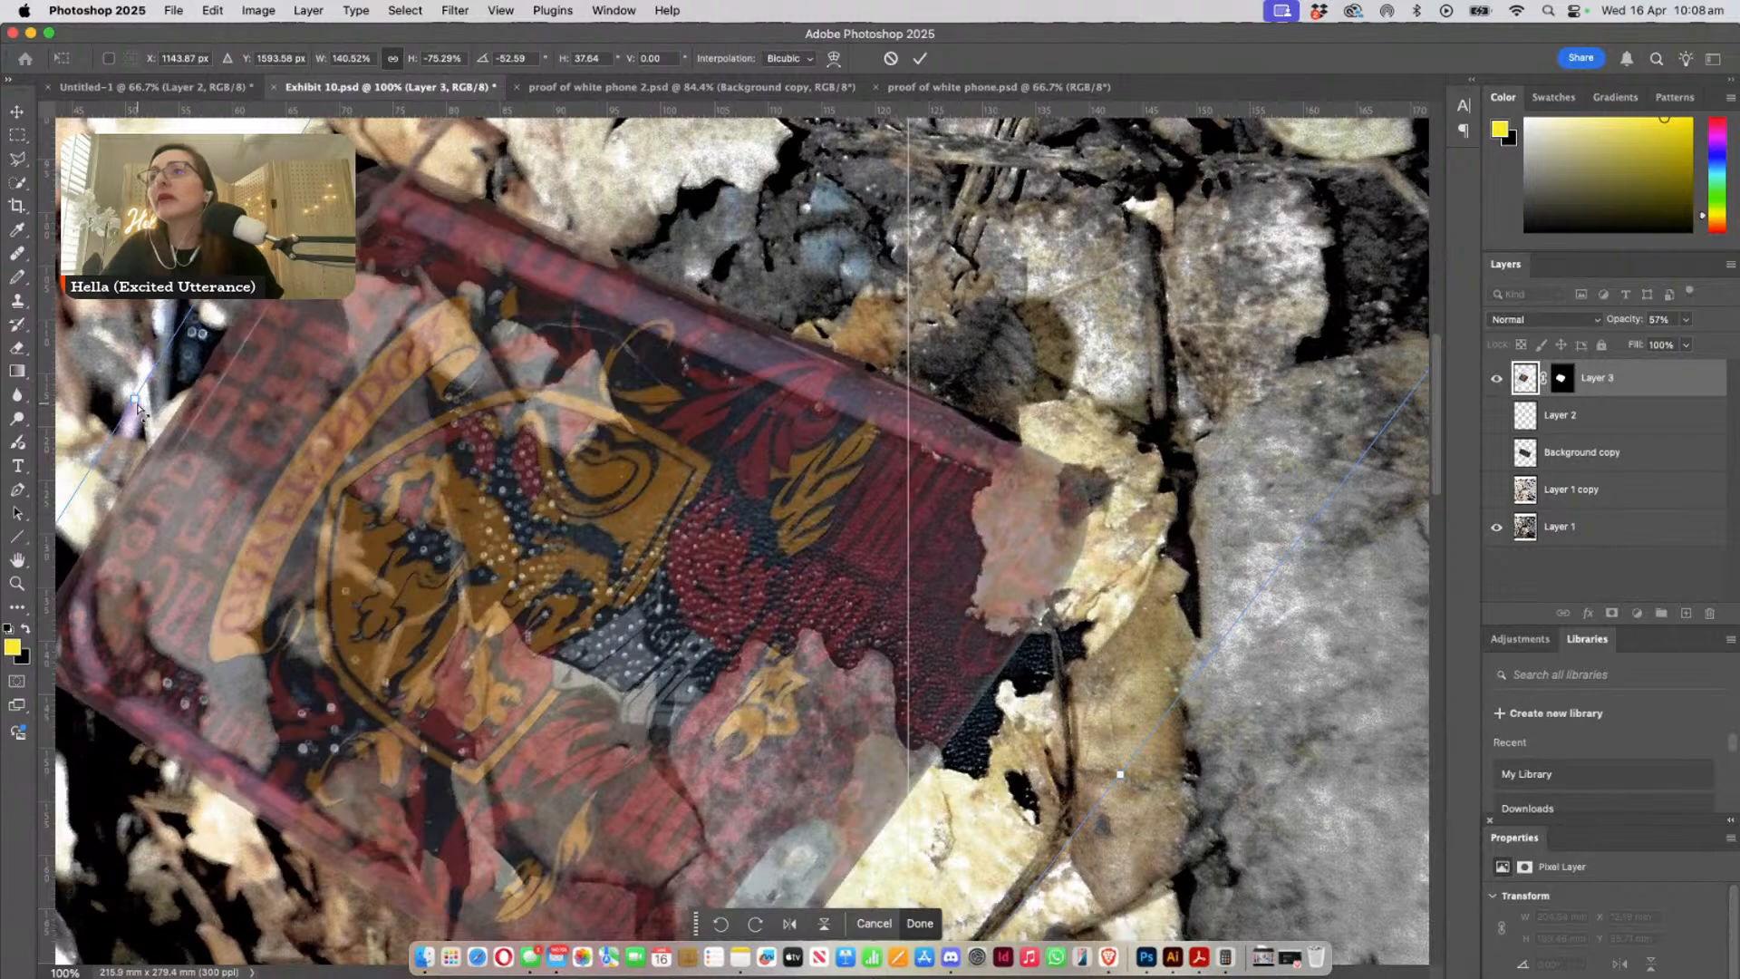
mouse_move(136, 401)
left_mouse_down()
mouse_move(127, 429)
mouse_move(215, 493)
mouse_move(156, 399)
left_mouse_up()
- Fine-tune the overlay's horizontal skew to about 40° so its upper edge follows the buried phone's pink edge
scroll(649, 458, "up", 3)
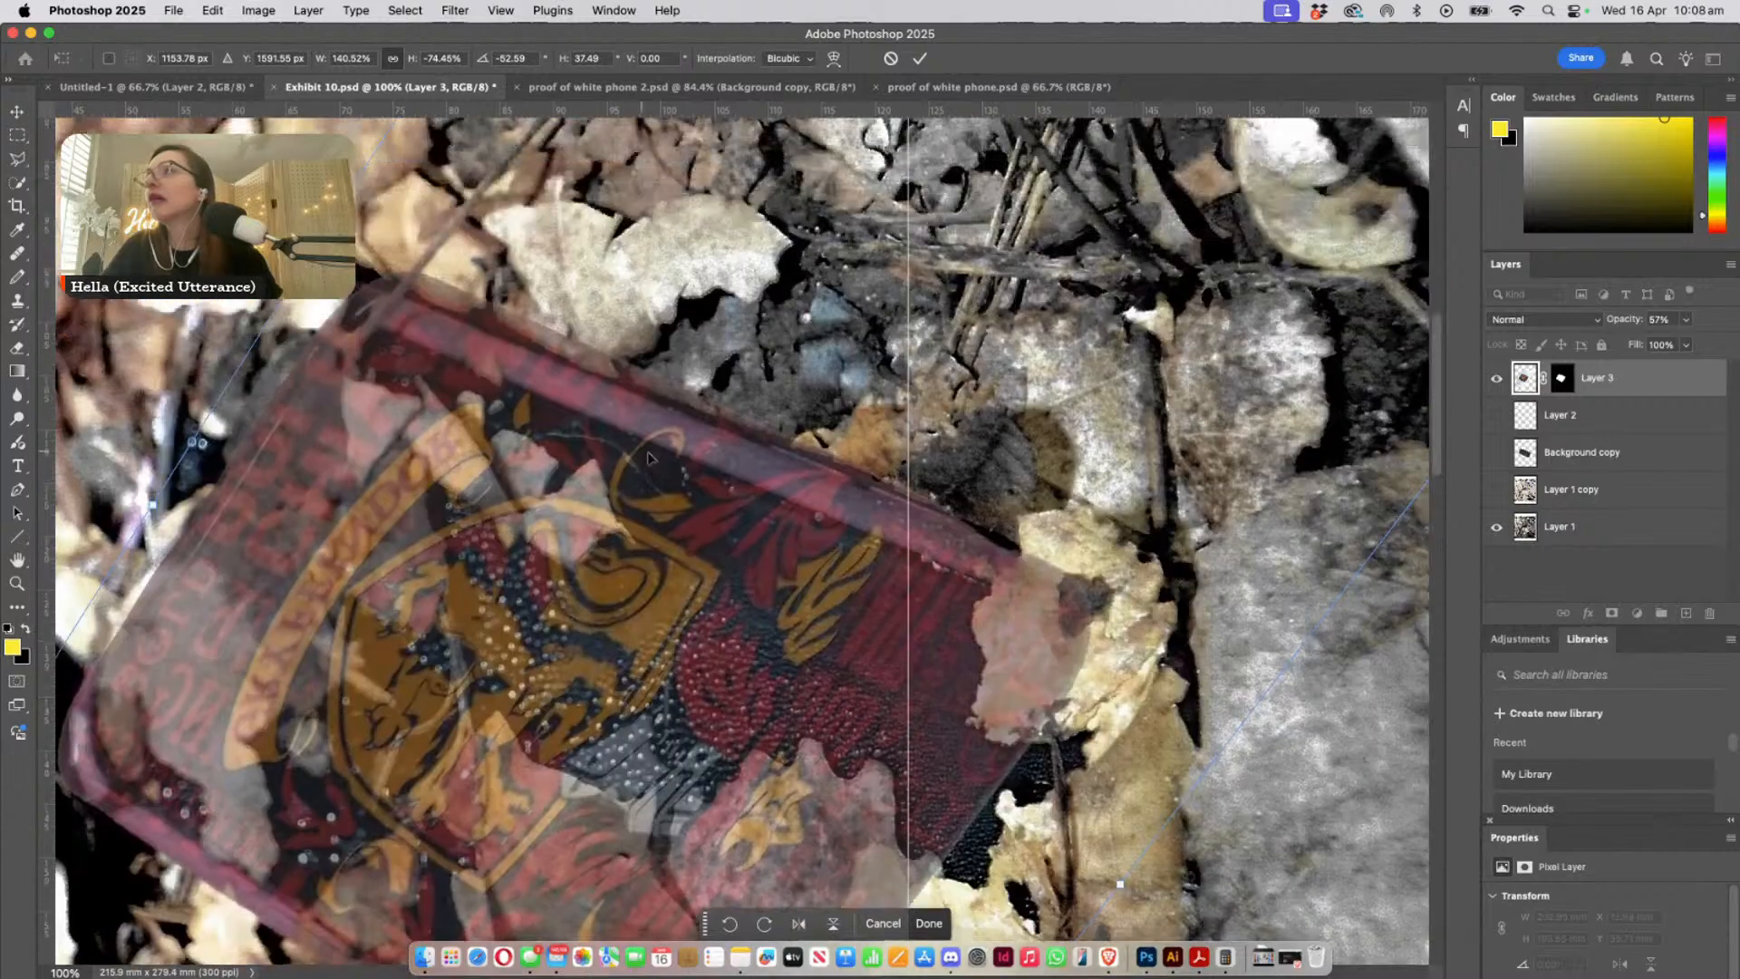
scroll(649, 458, "up", 4)
scroll(903, 561, "up", 5)
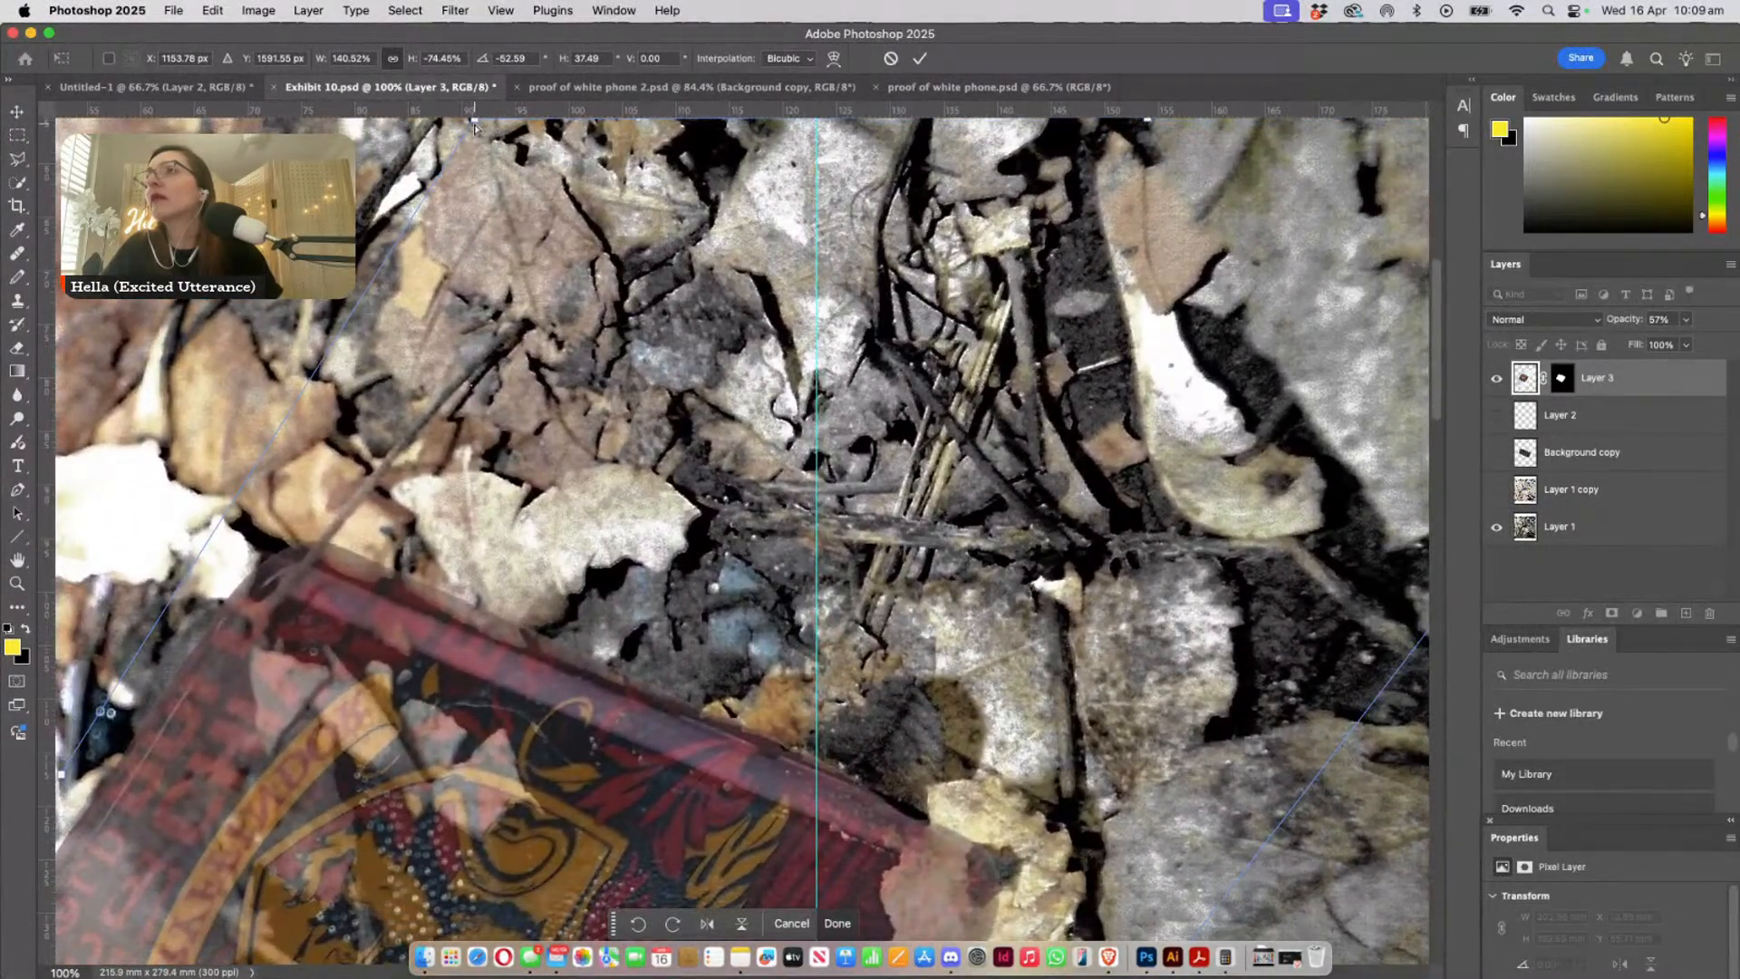
left_click_drag(473, 126, 446, 163)
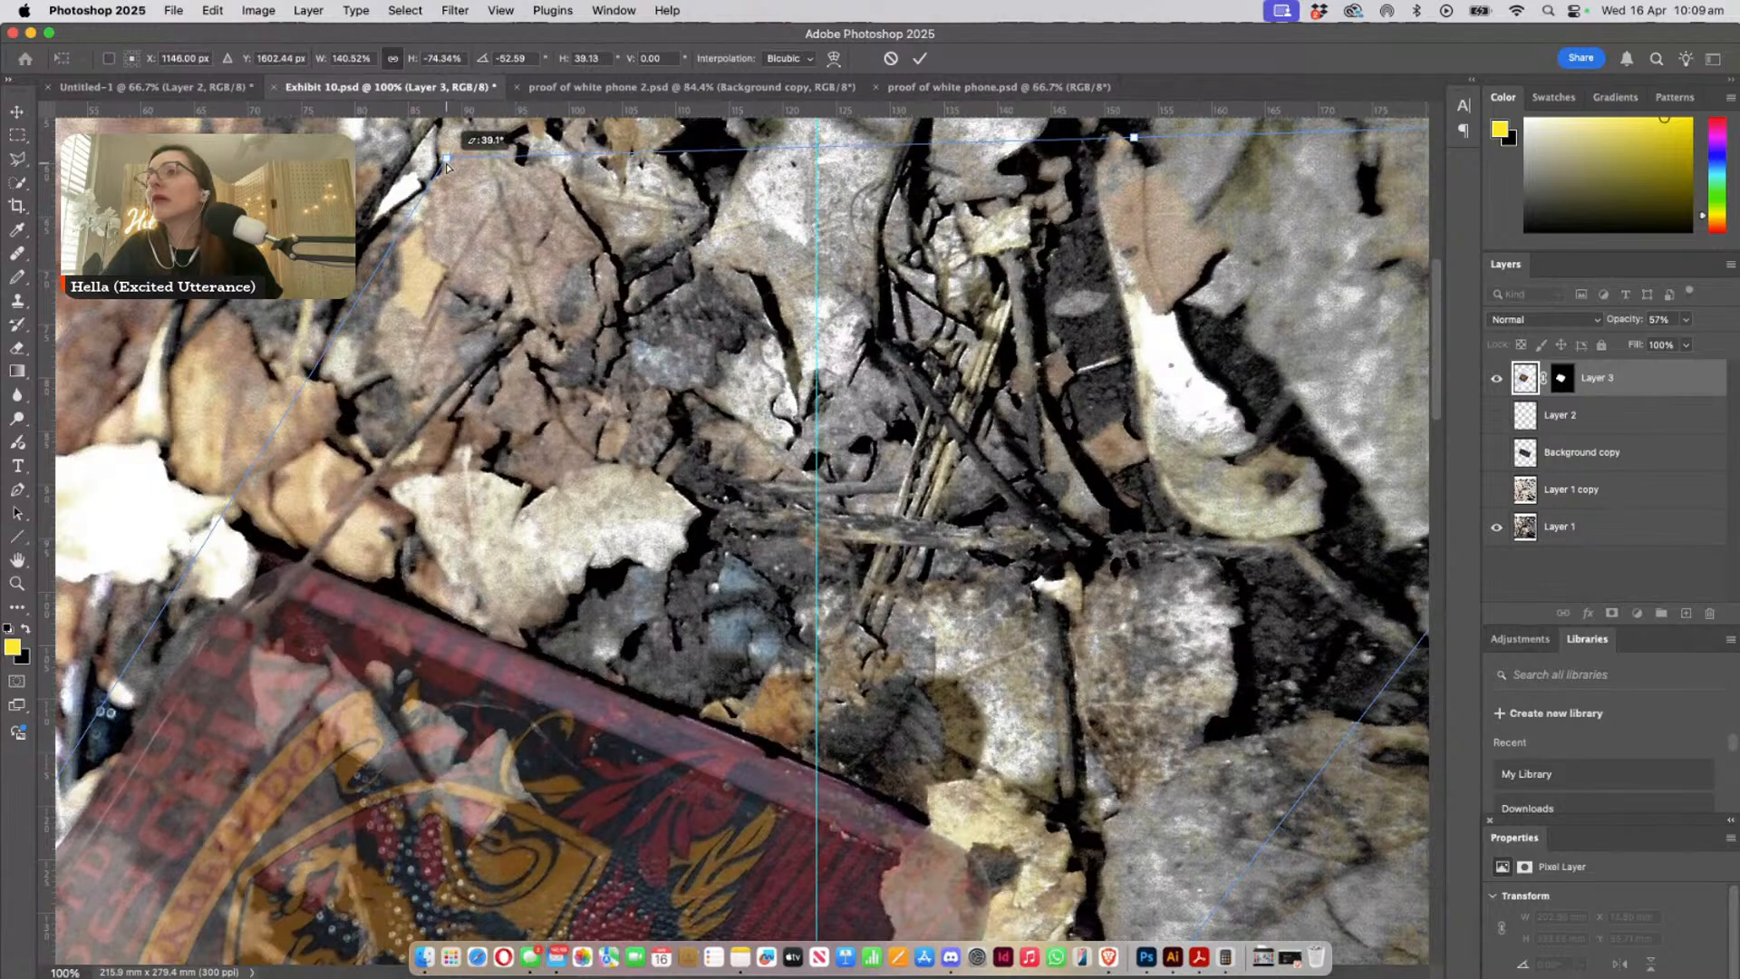
scroll(673, 402, "down", 10)
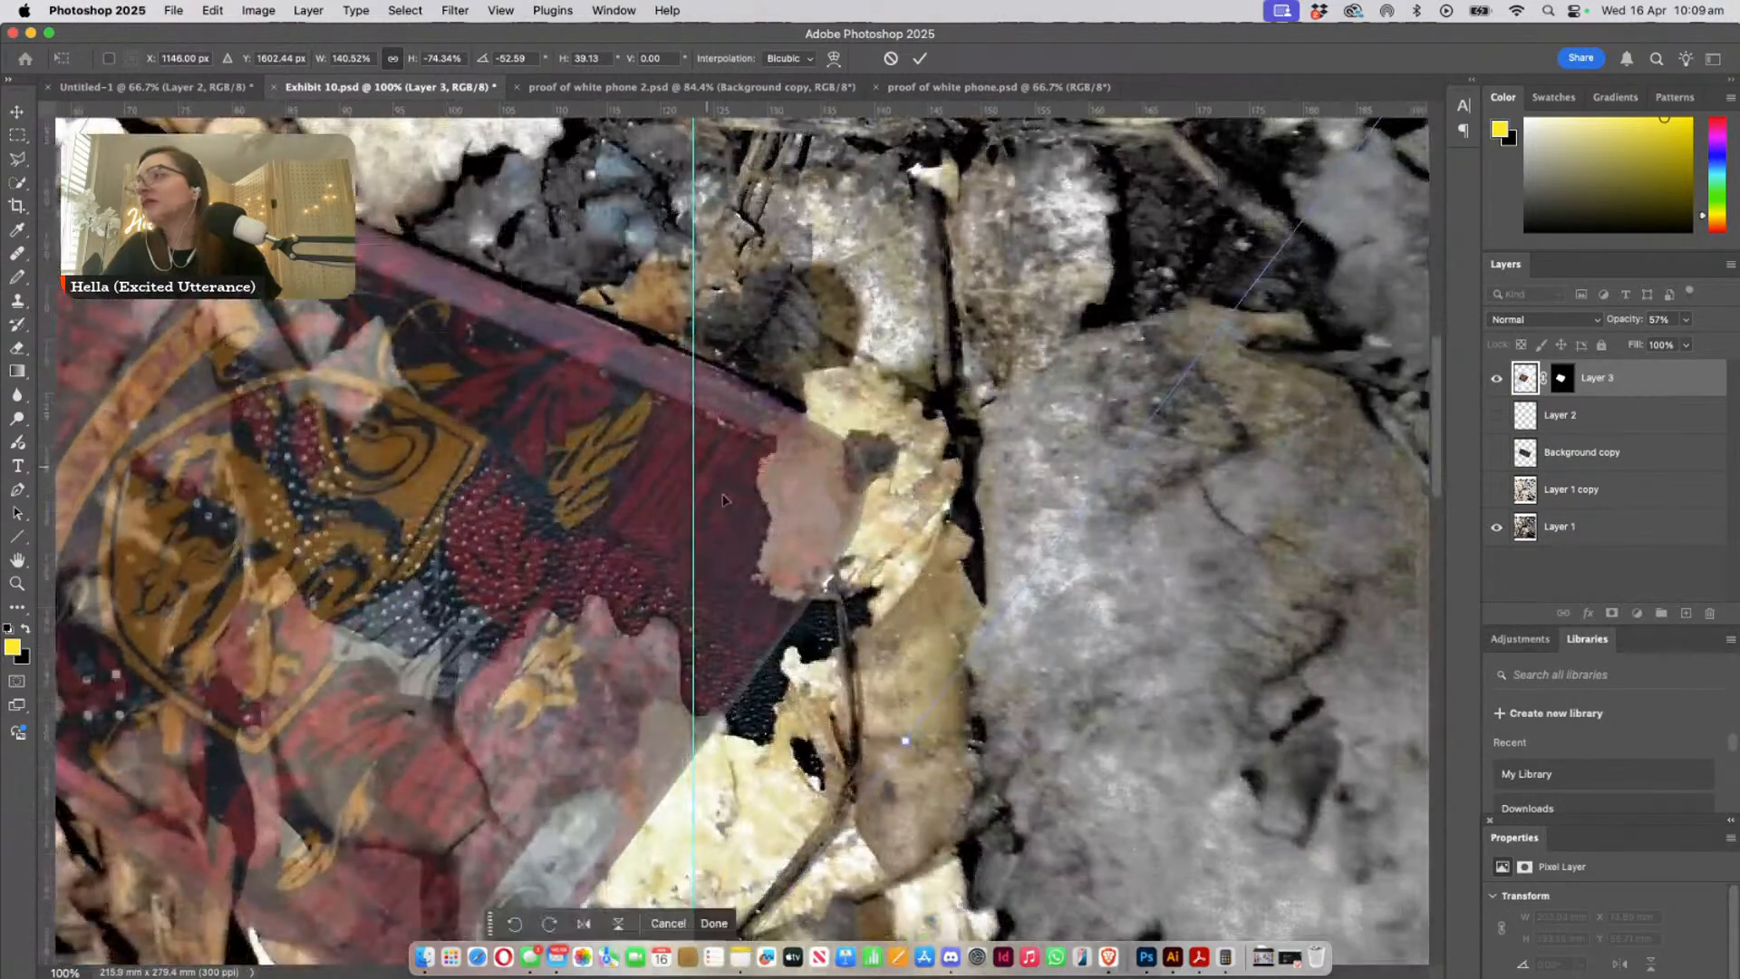
left_click_drag(912, 741, 915, 732)
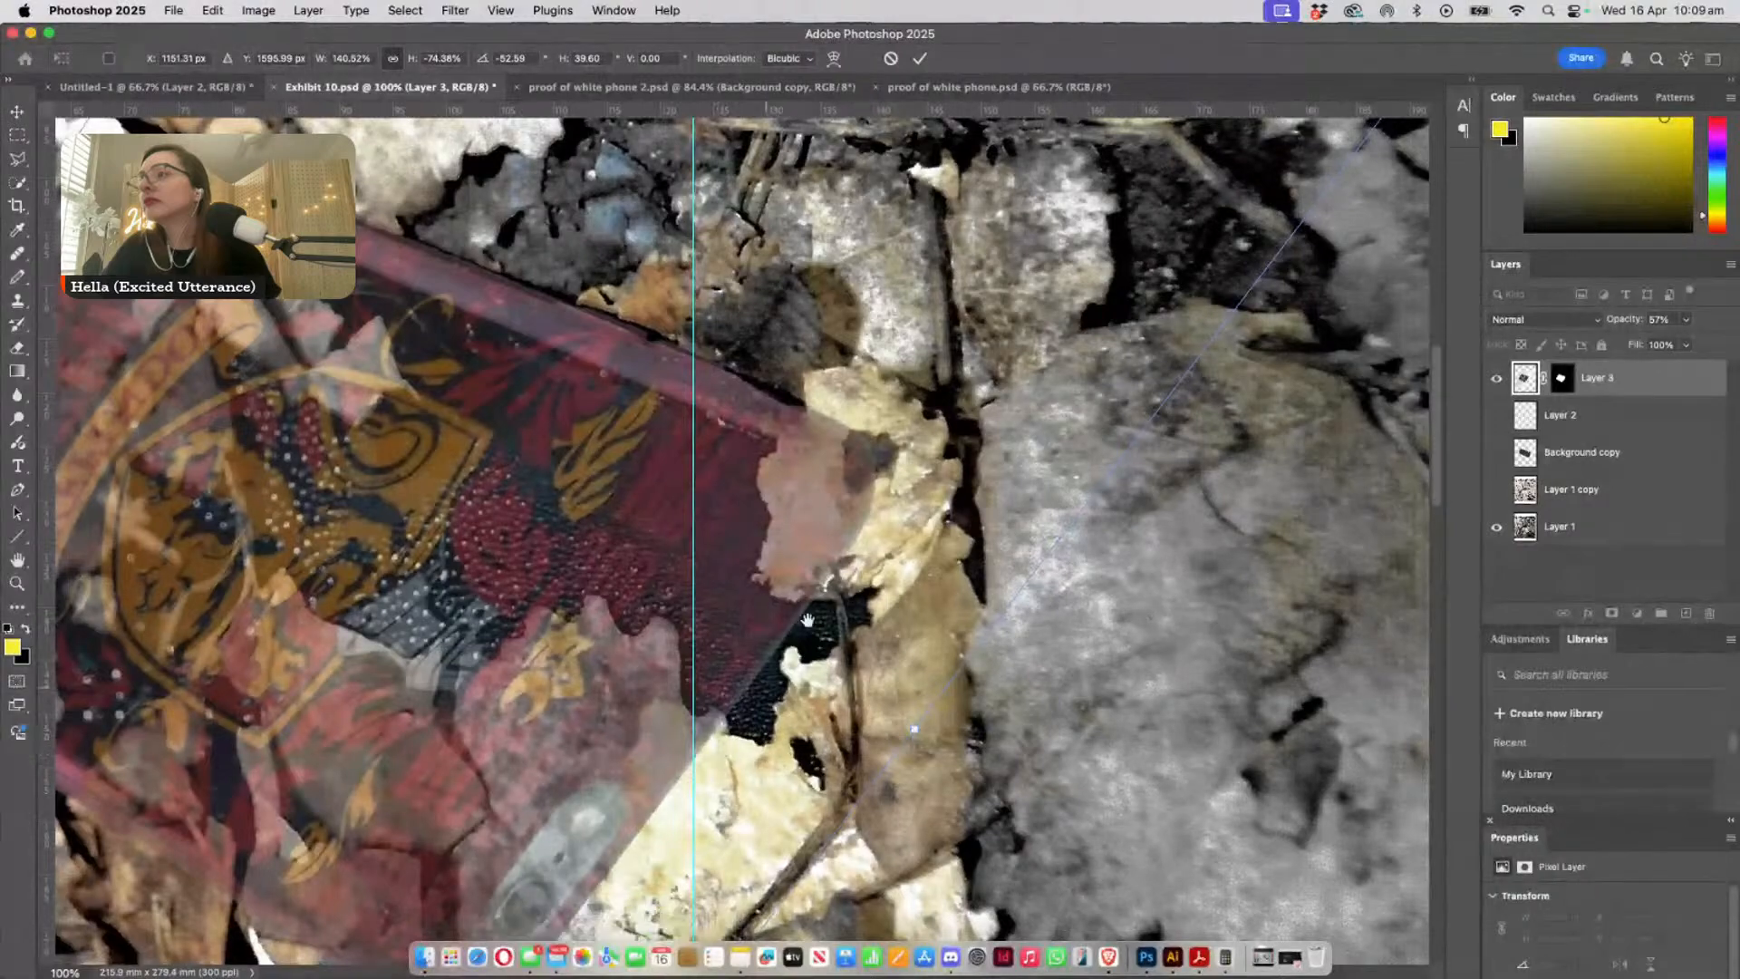
- Refine the overlay's fit to about 139.9% width, -74.4% height and 39.4° horizontal skew, and apply the transform
left_click_drag(809, 618, 1029, 265)
left_click_drag(814, 610, 1047, 462)
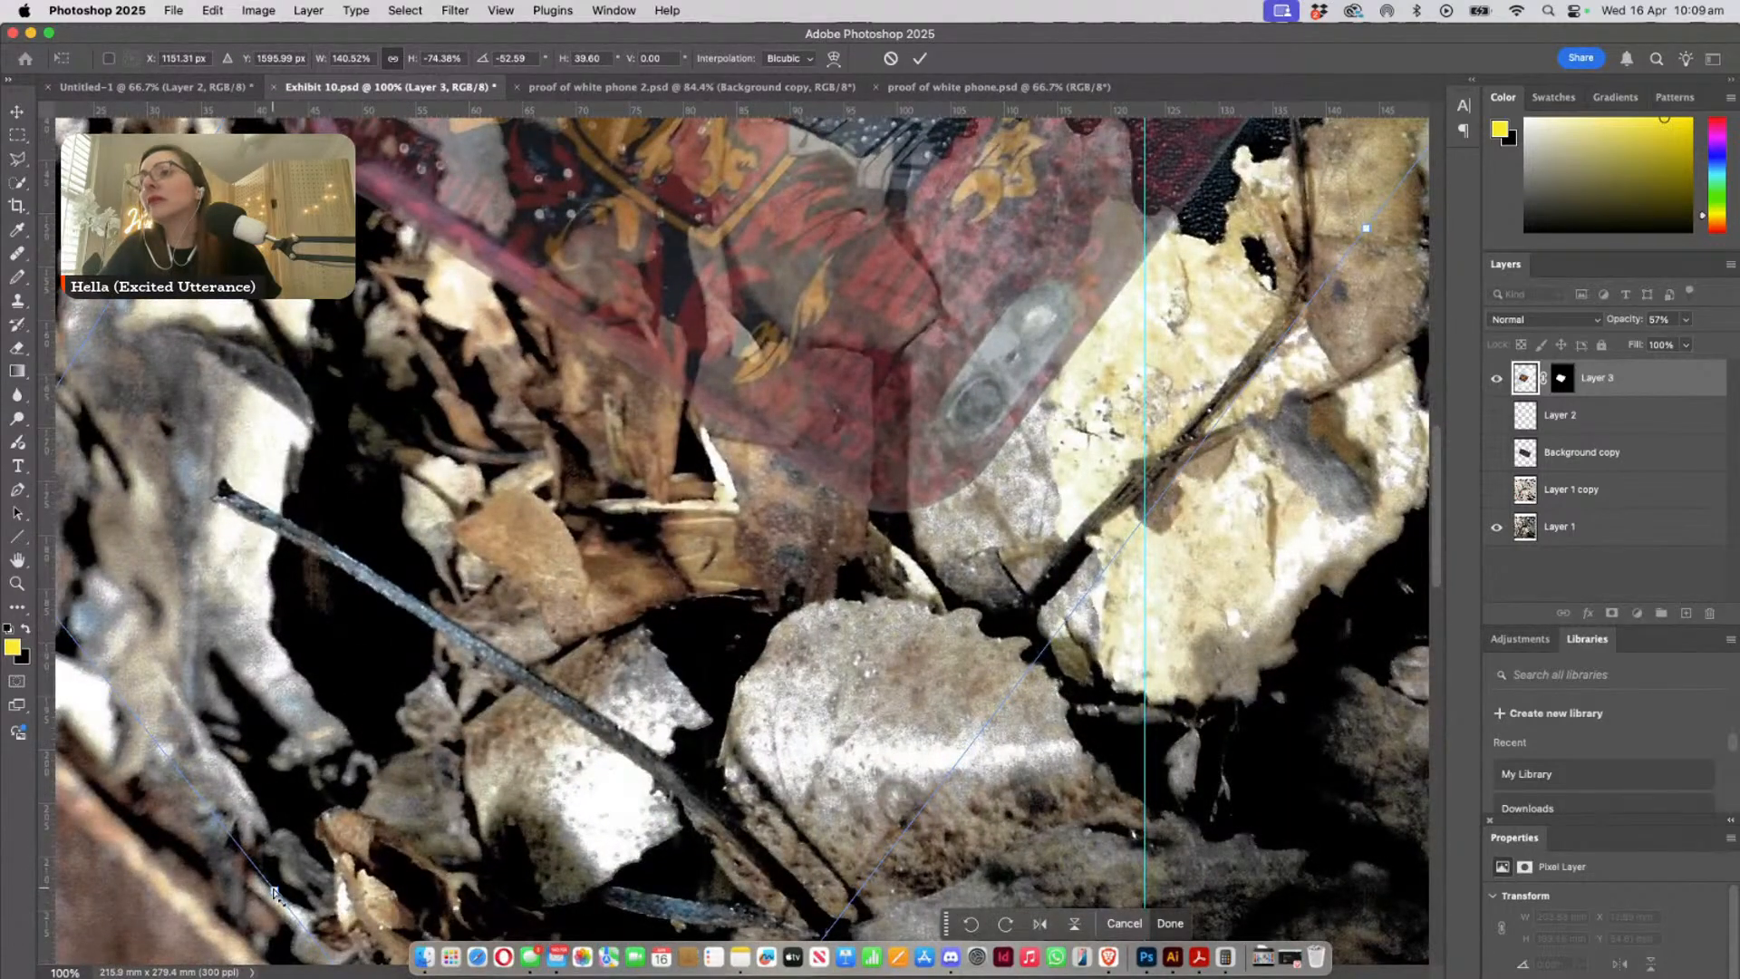
left_click_drag(274, 893, 283, 880)
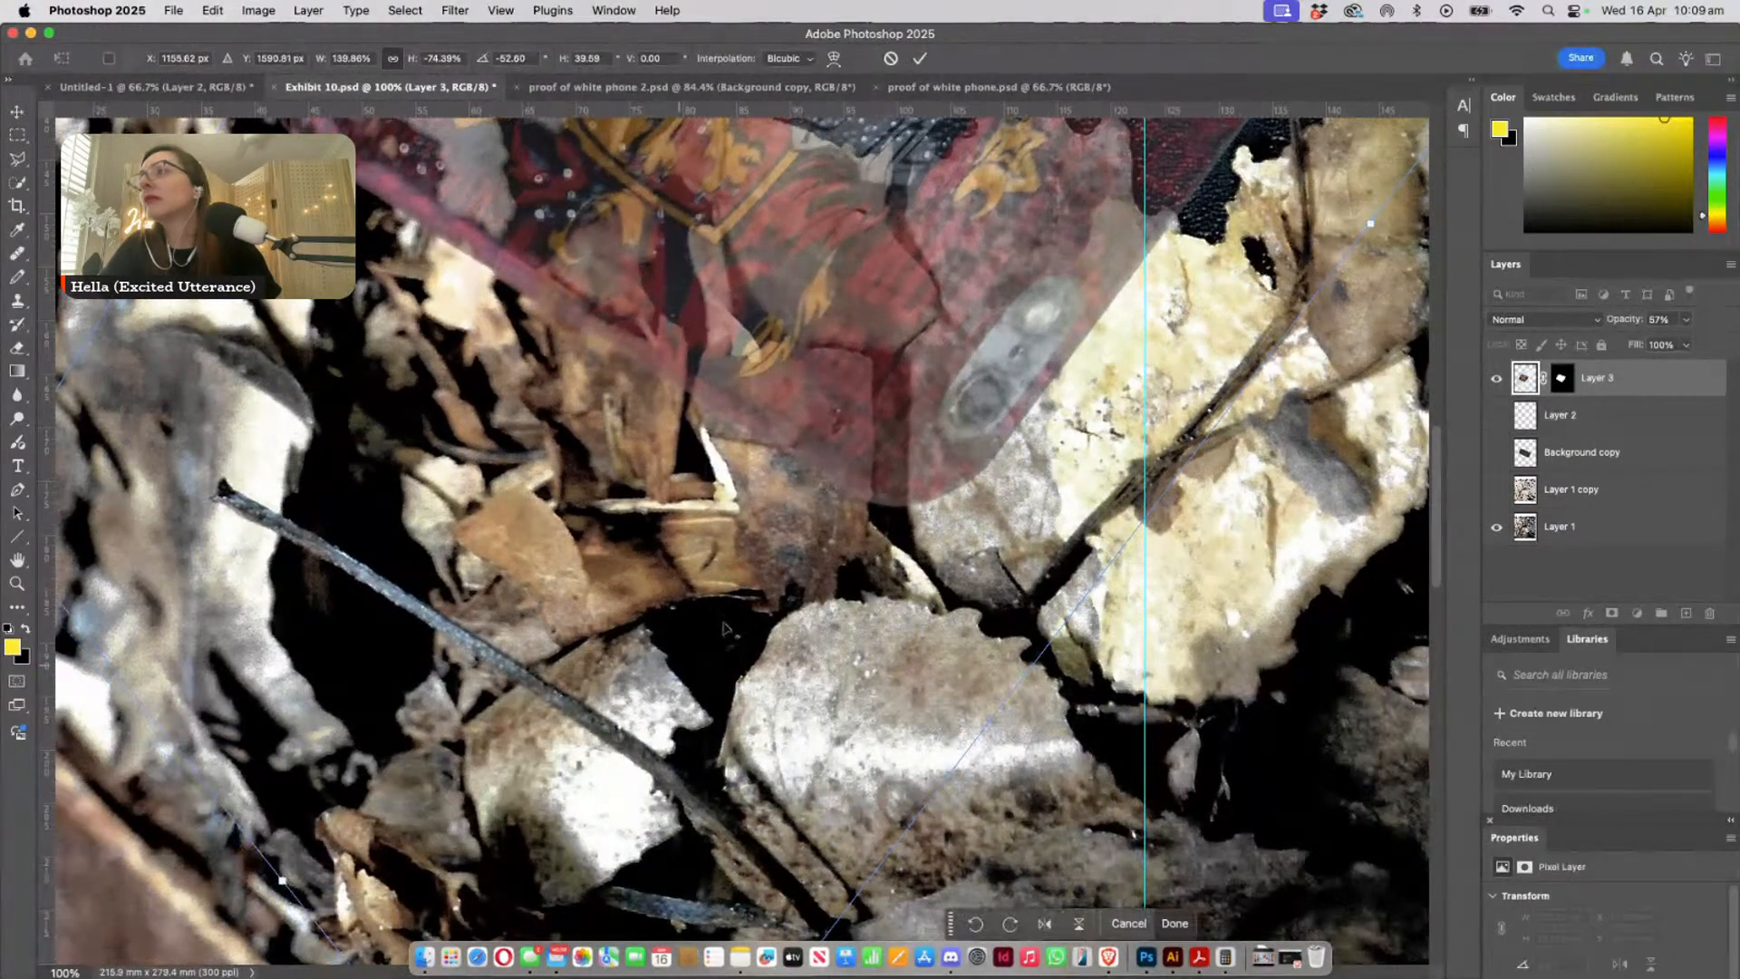
left_click_drag(889, 383, 692, 704)
left_click_drag(795, 517, 691, 719)
left_click_drag(950, 534, 655, 796)
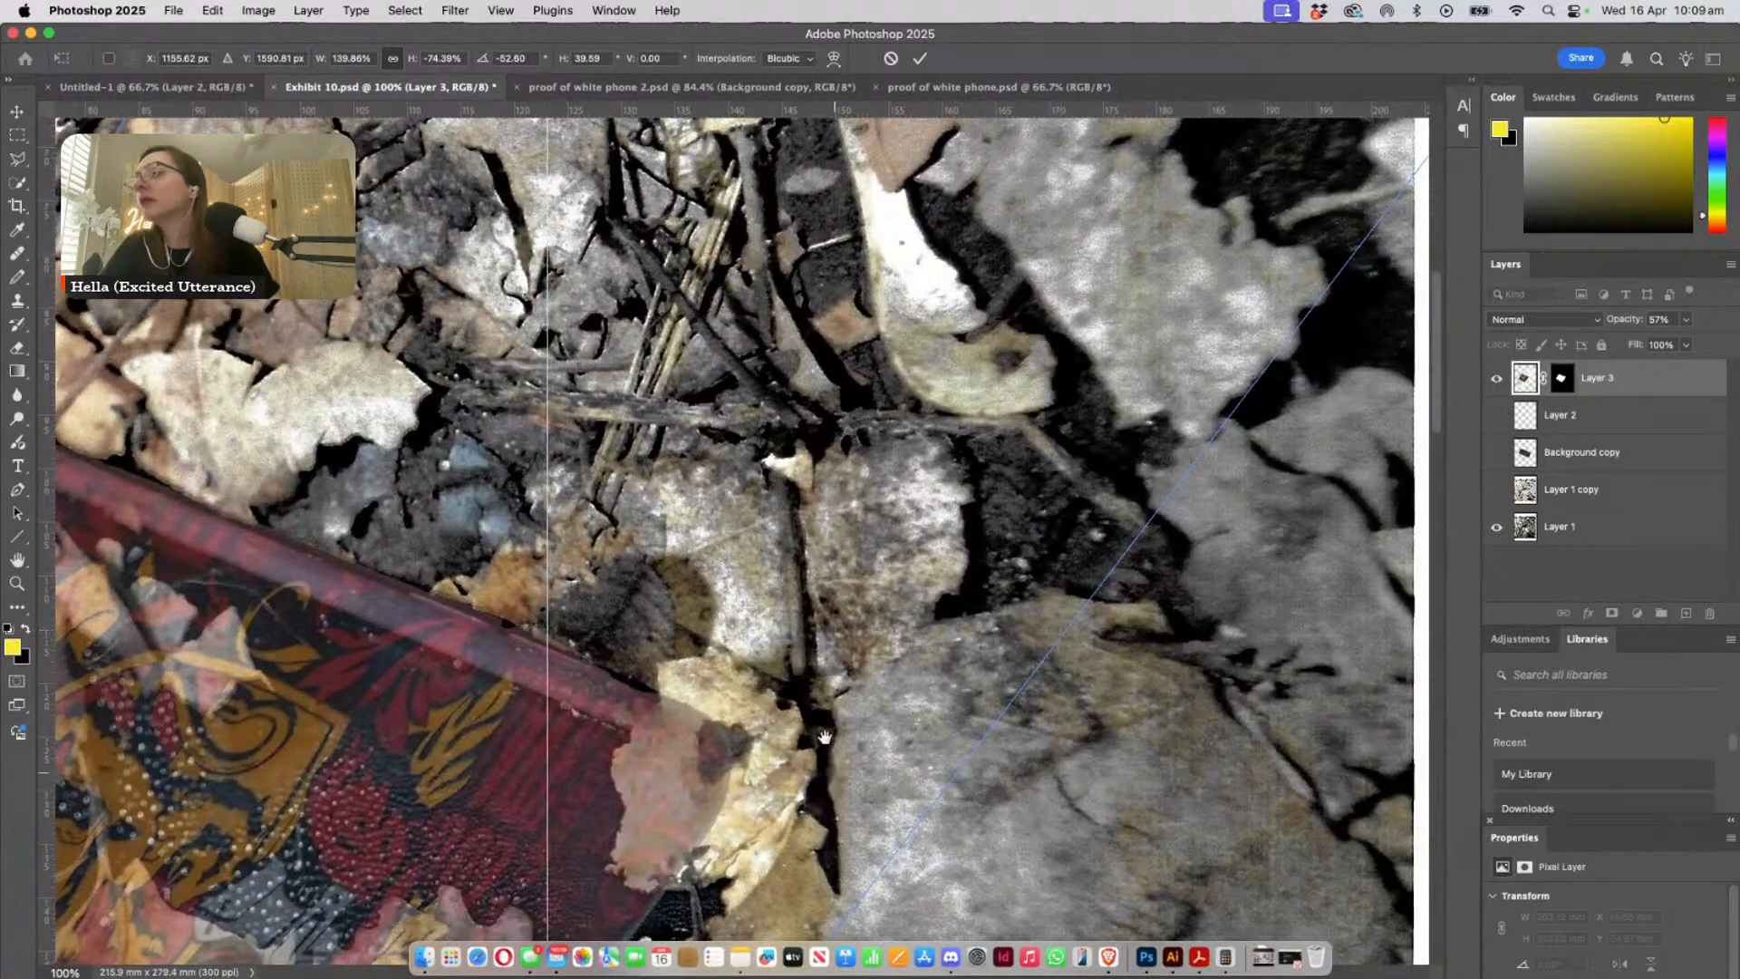
left_click_drag(824, 738, 851, 549)
left_click_drag(804, 739, 801, 738)
key("Return")
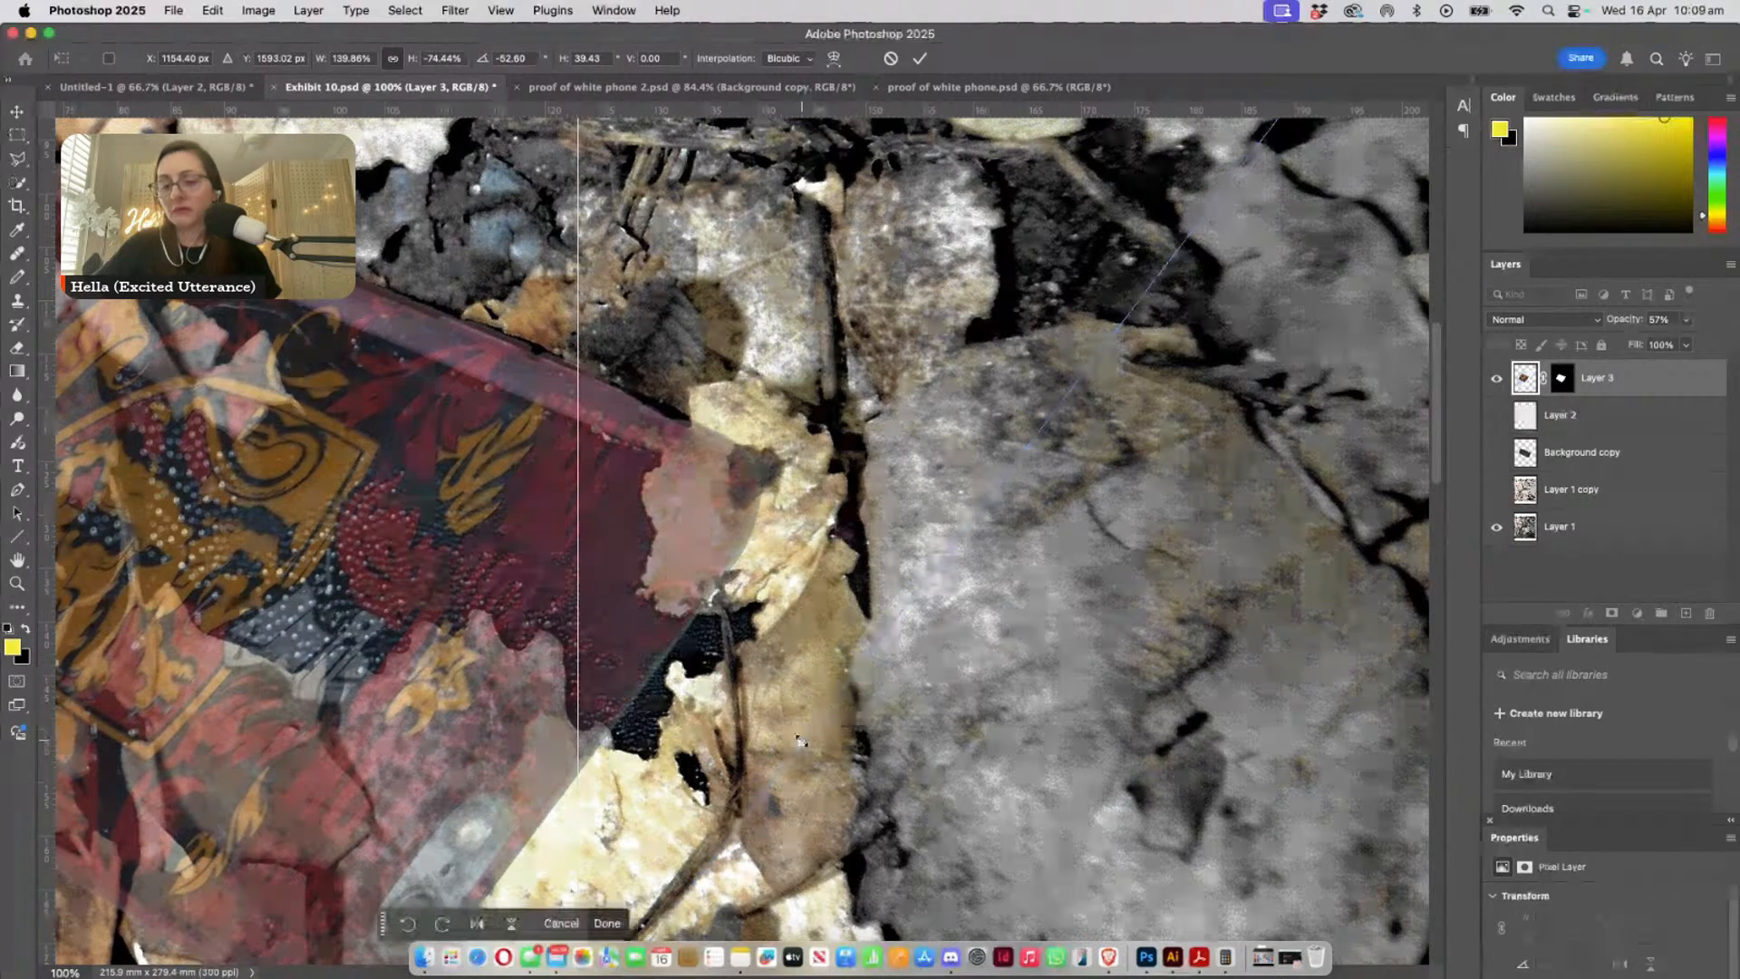
- Set Layer 3's opacity to 100% to judge the opaque overlay against the buried phone
left_click(1684, 323)
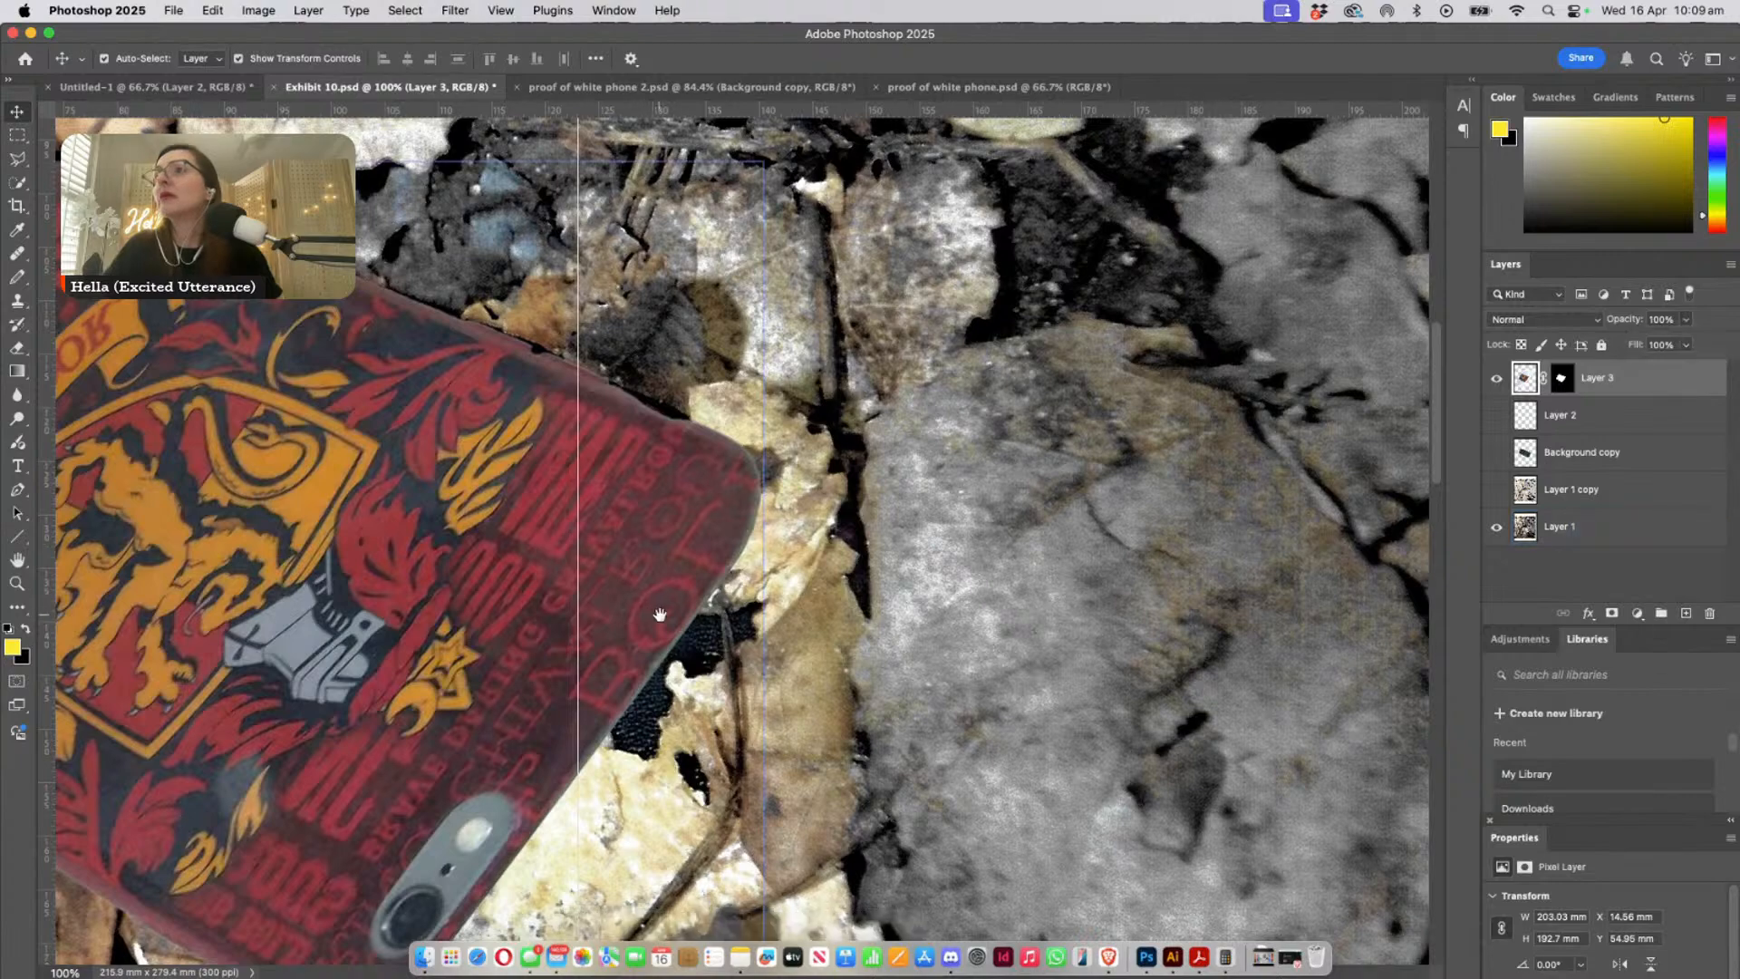
left_click_drag(661, 602, 1056, 468)
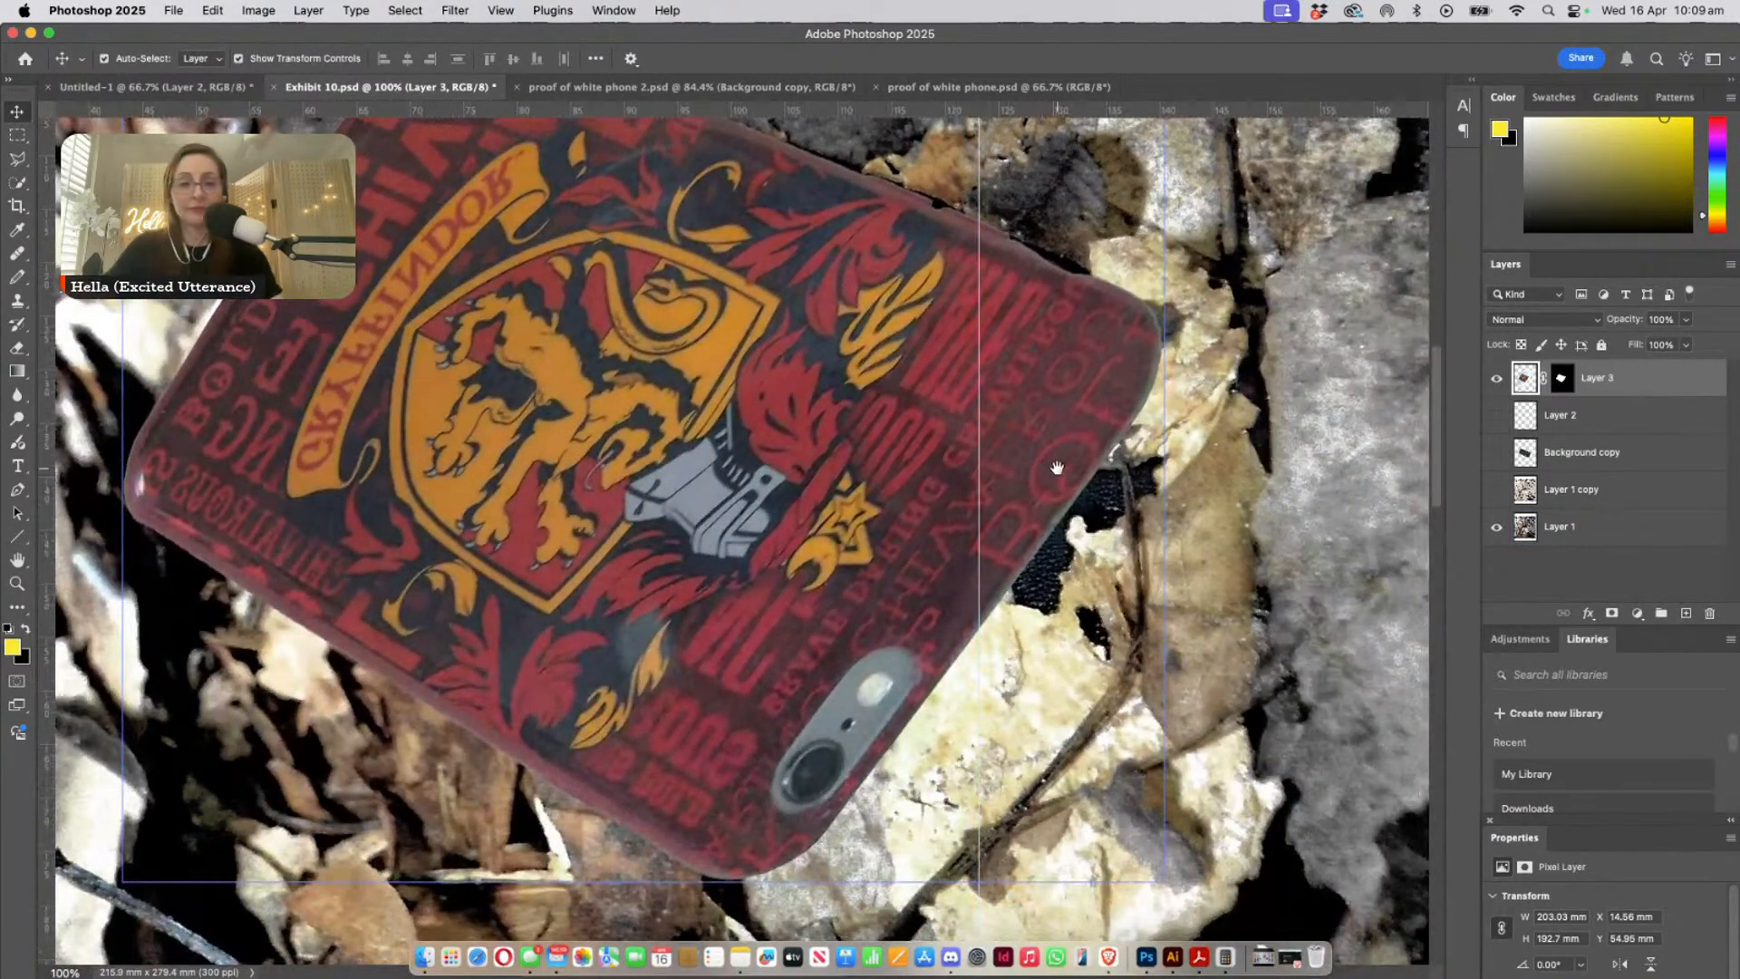
left_click_drag(1057, 468, 1055, 608)
- Shift the overlay down and left off the buried phone's pink edge, to about X 9.65 mm, Y 60.28 mm
key("z")
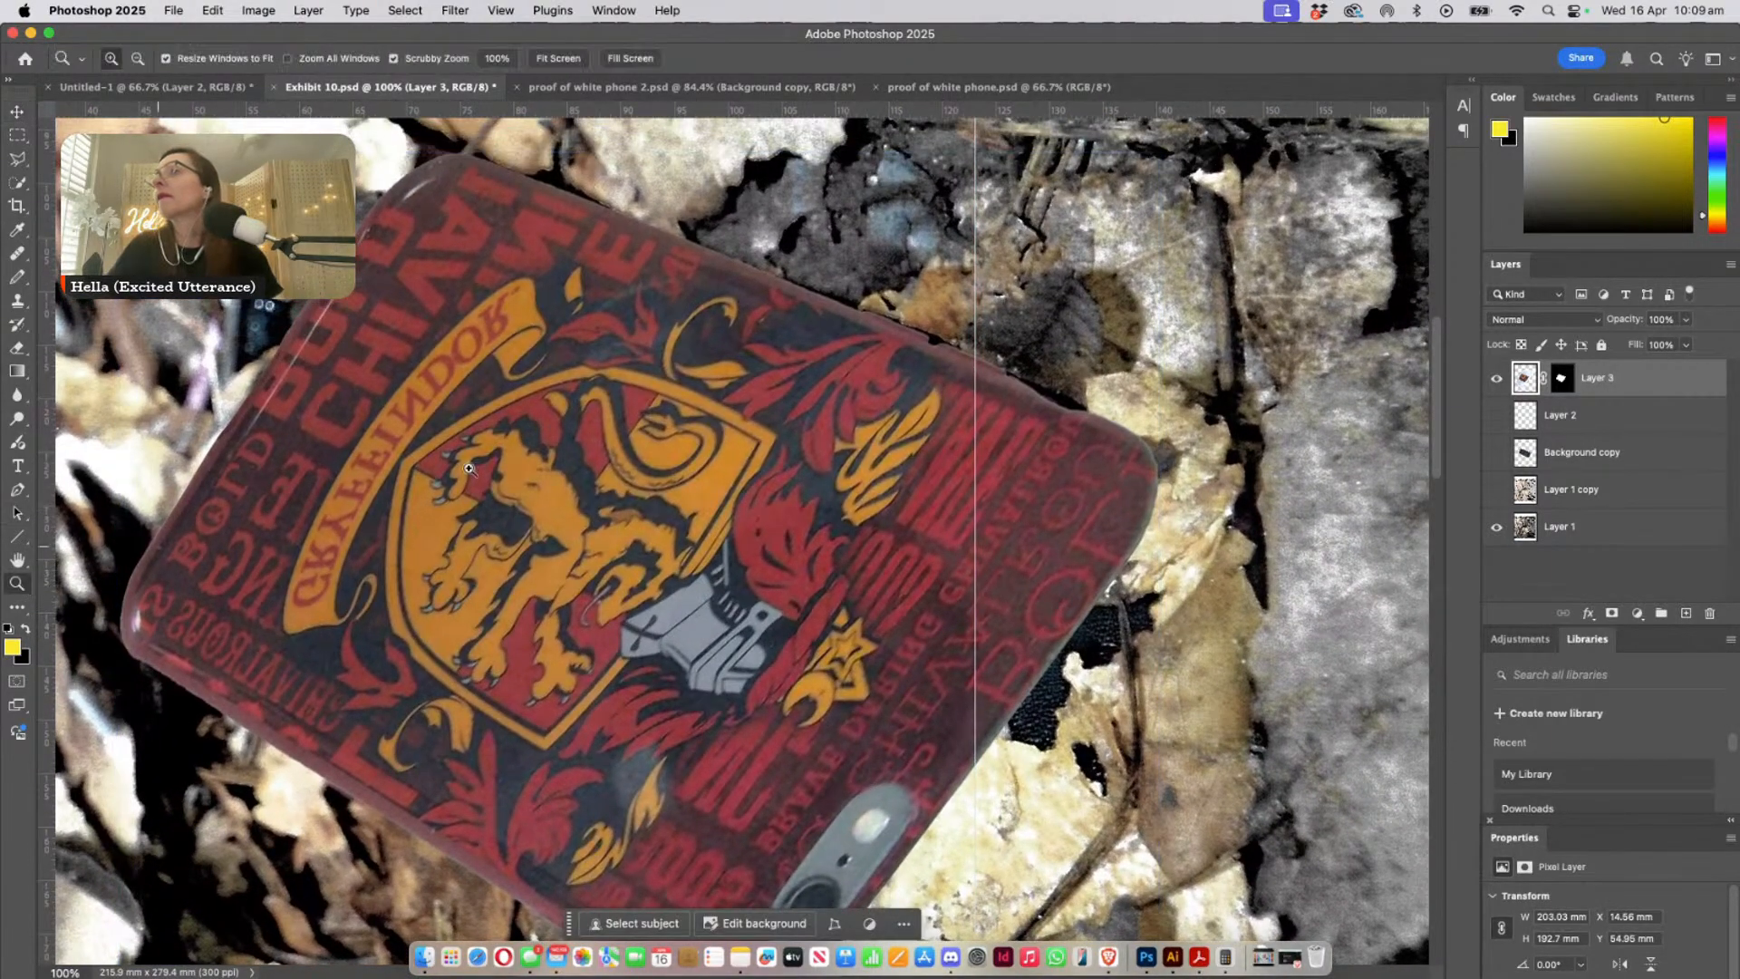
left_click_drag(925, 362, 1004, 521)
left_click_drag(790, 490, 650, 662)
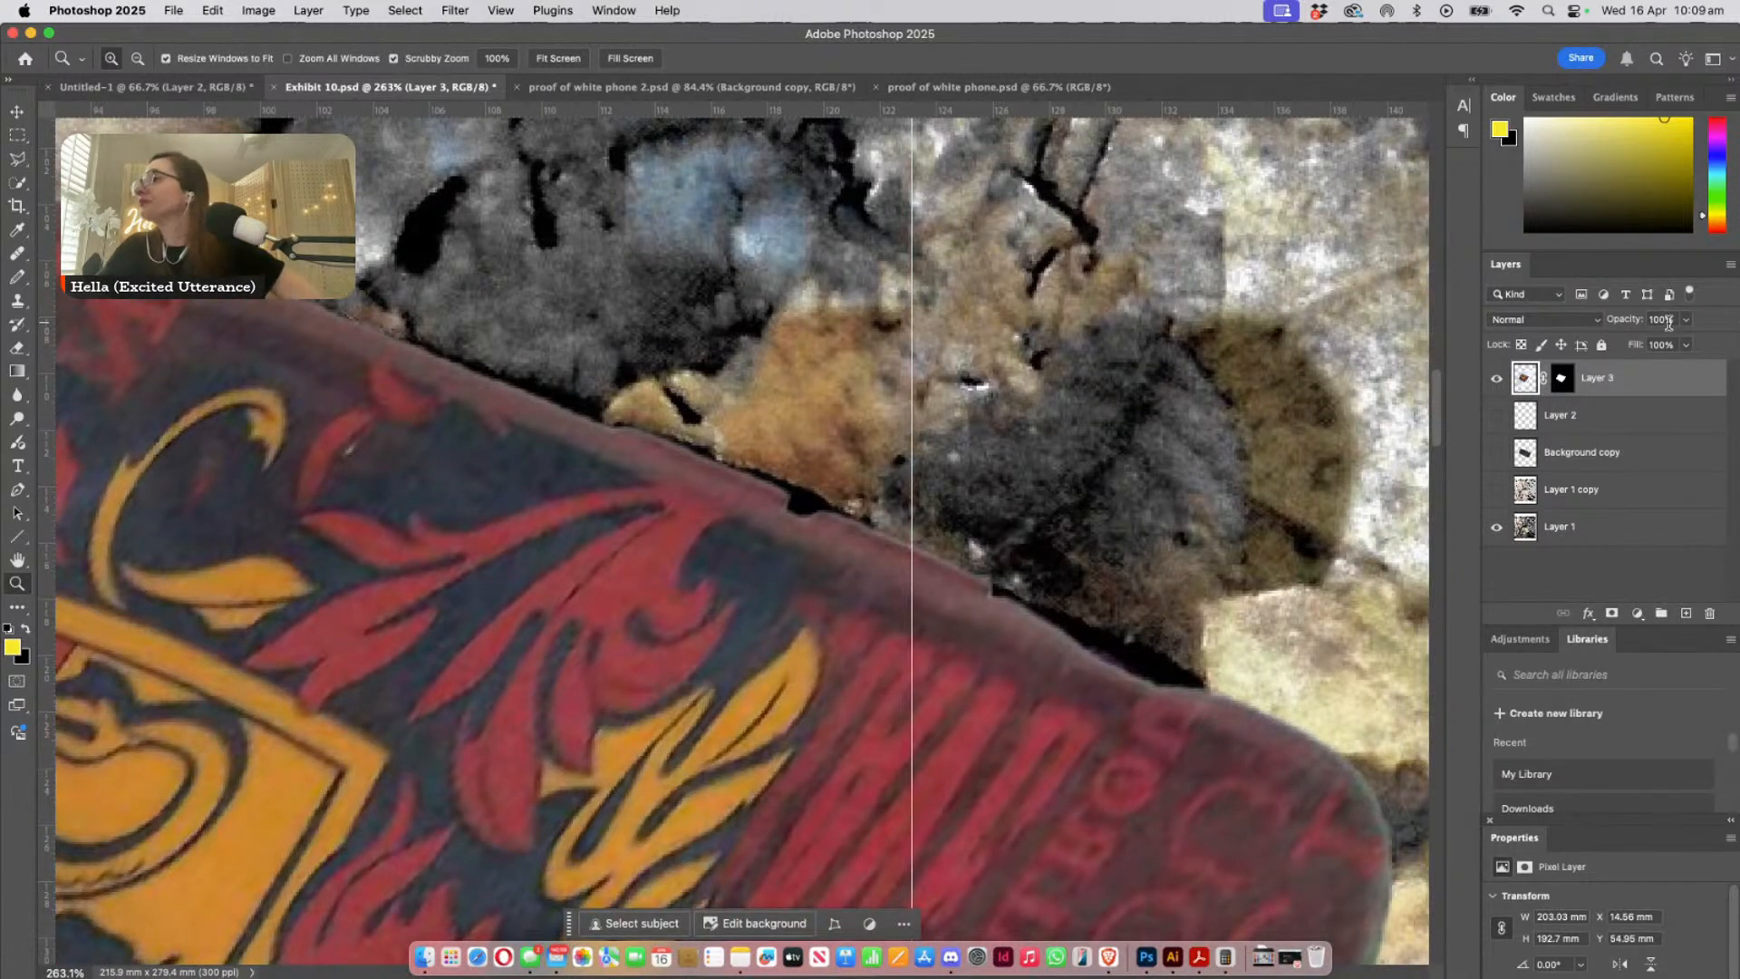
key("v")
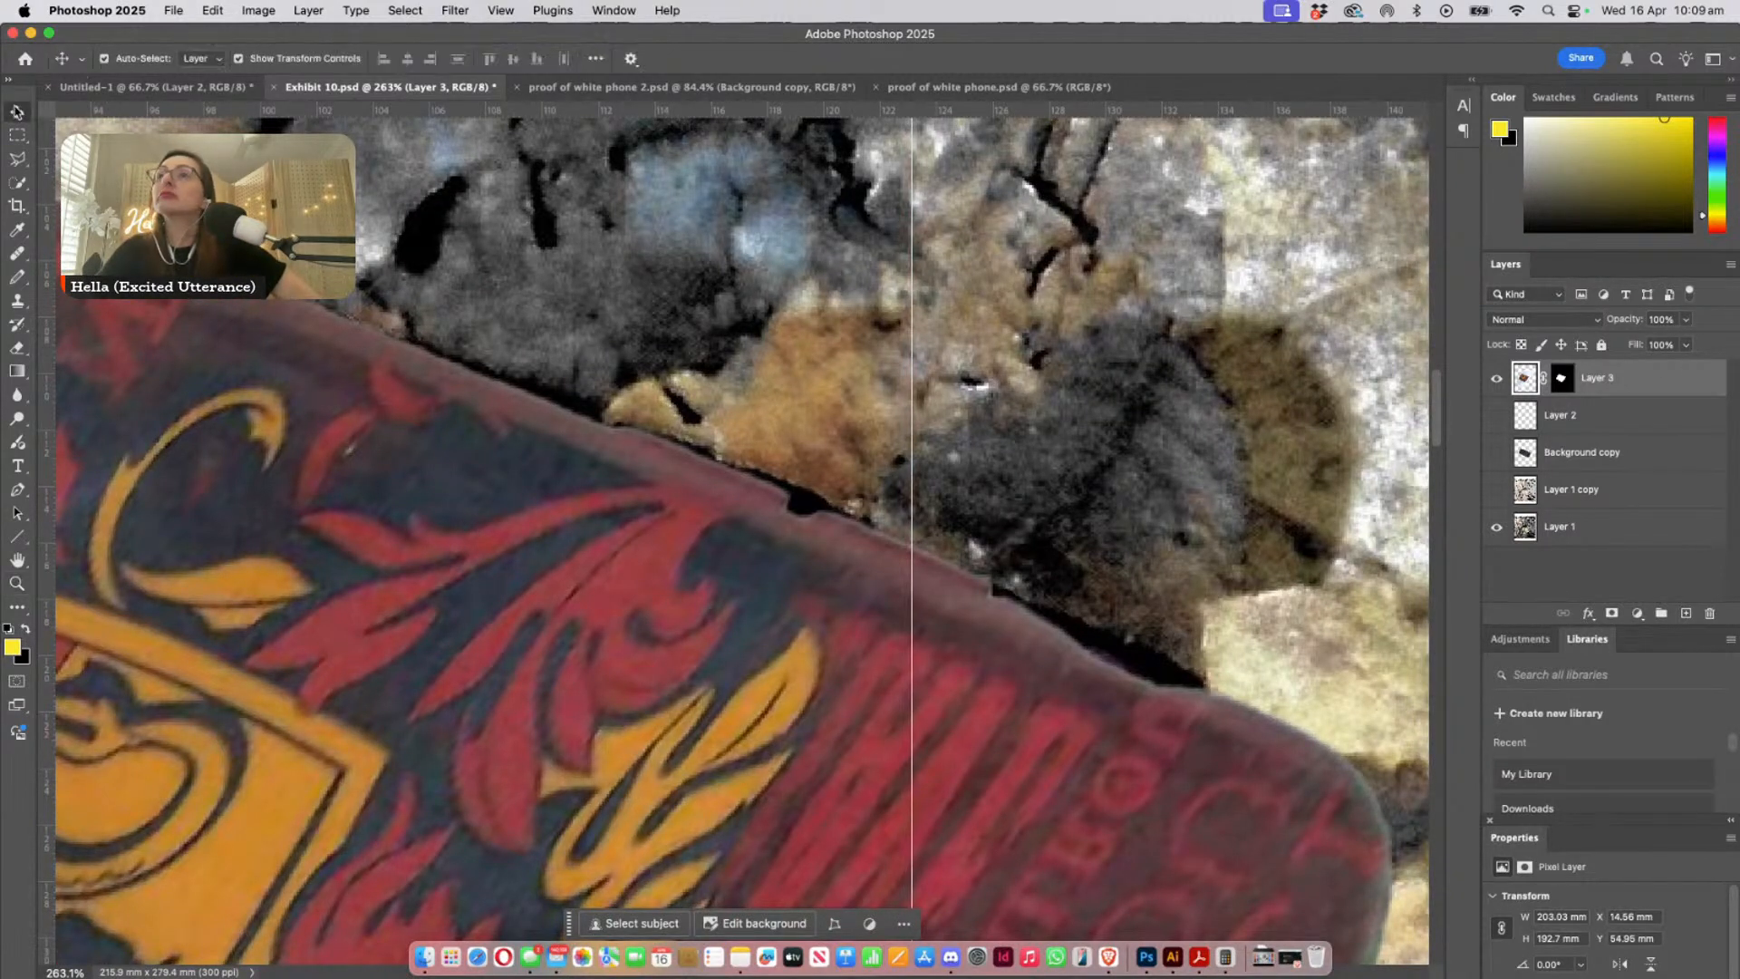
left_click_drag(667, 724, 643, 754)
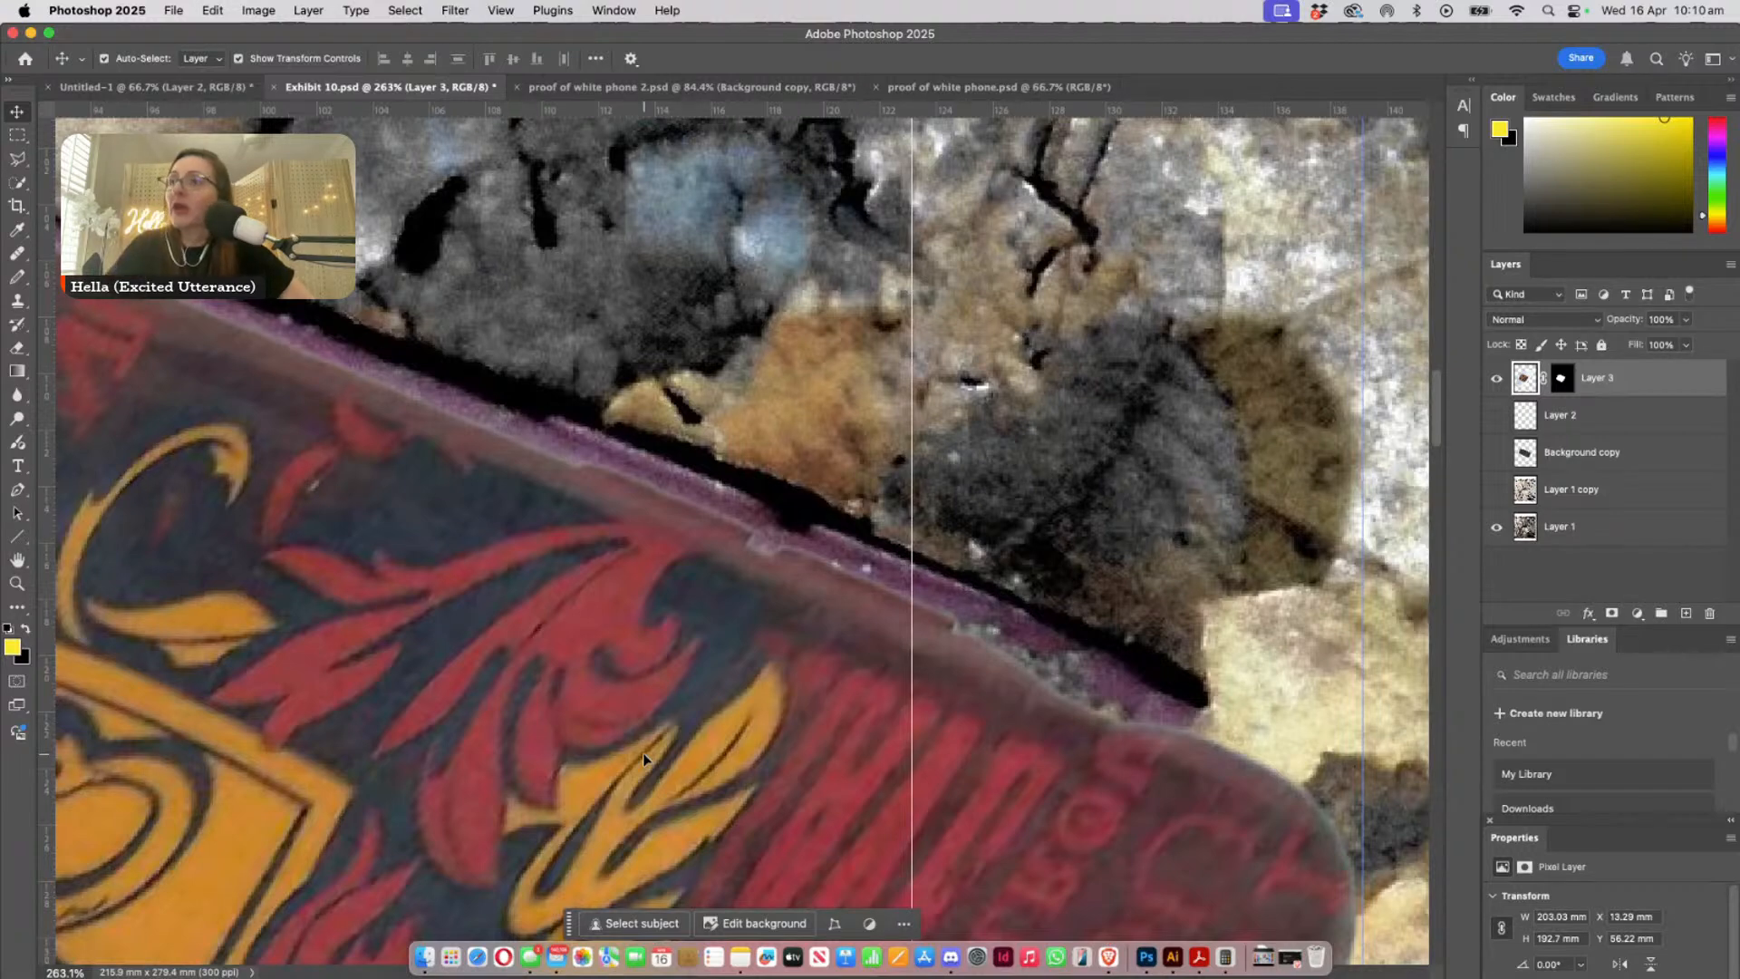
left_click(771, 542)
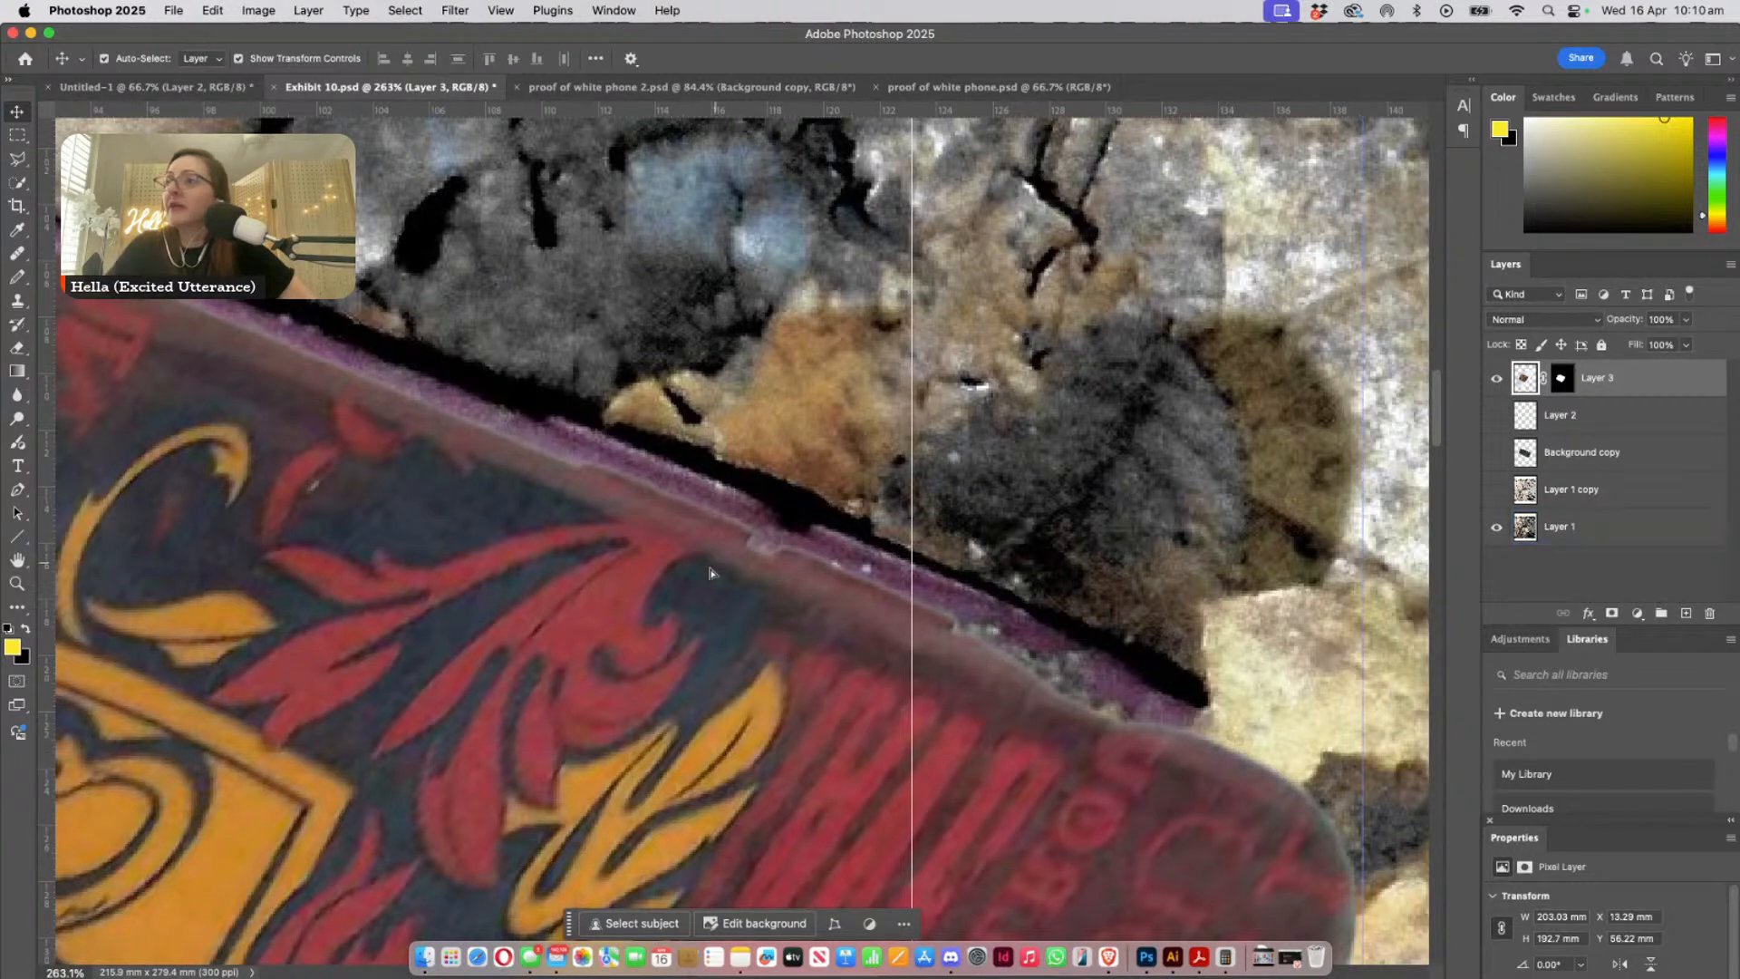
left_click_drag(705, 493, 603, 607)
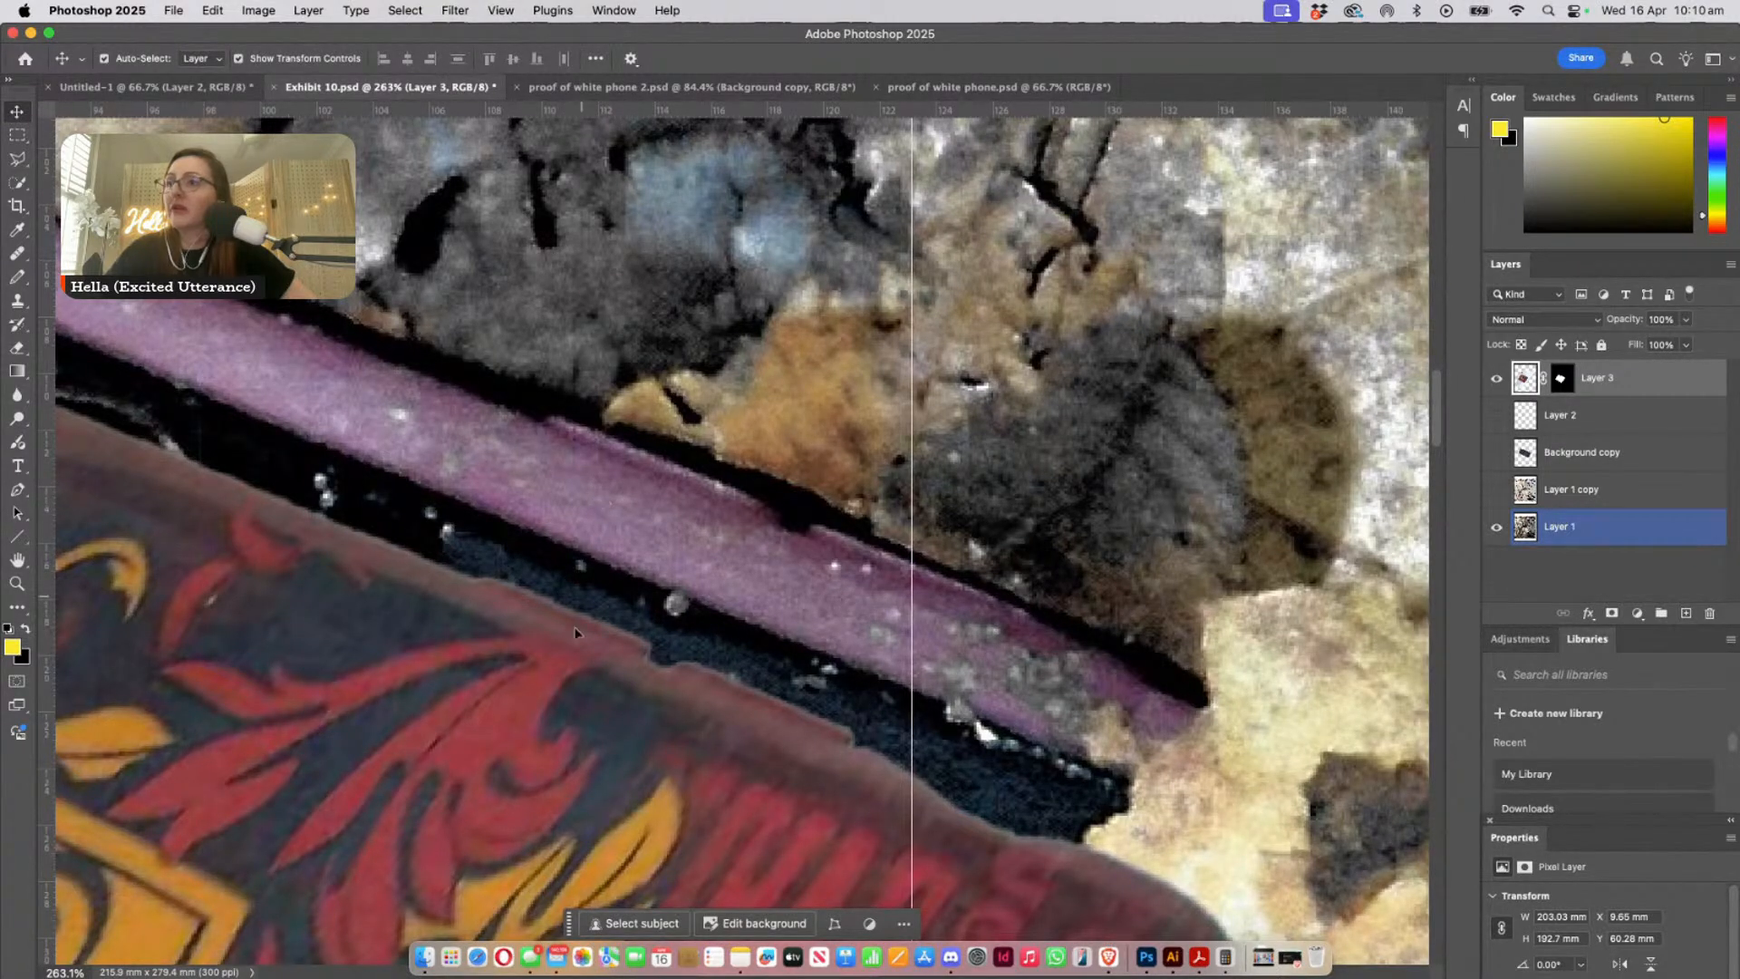
left_click(533, 716)
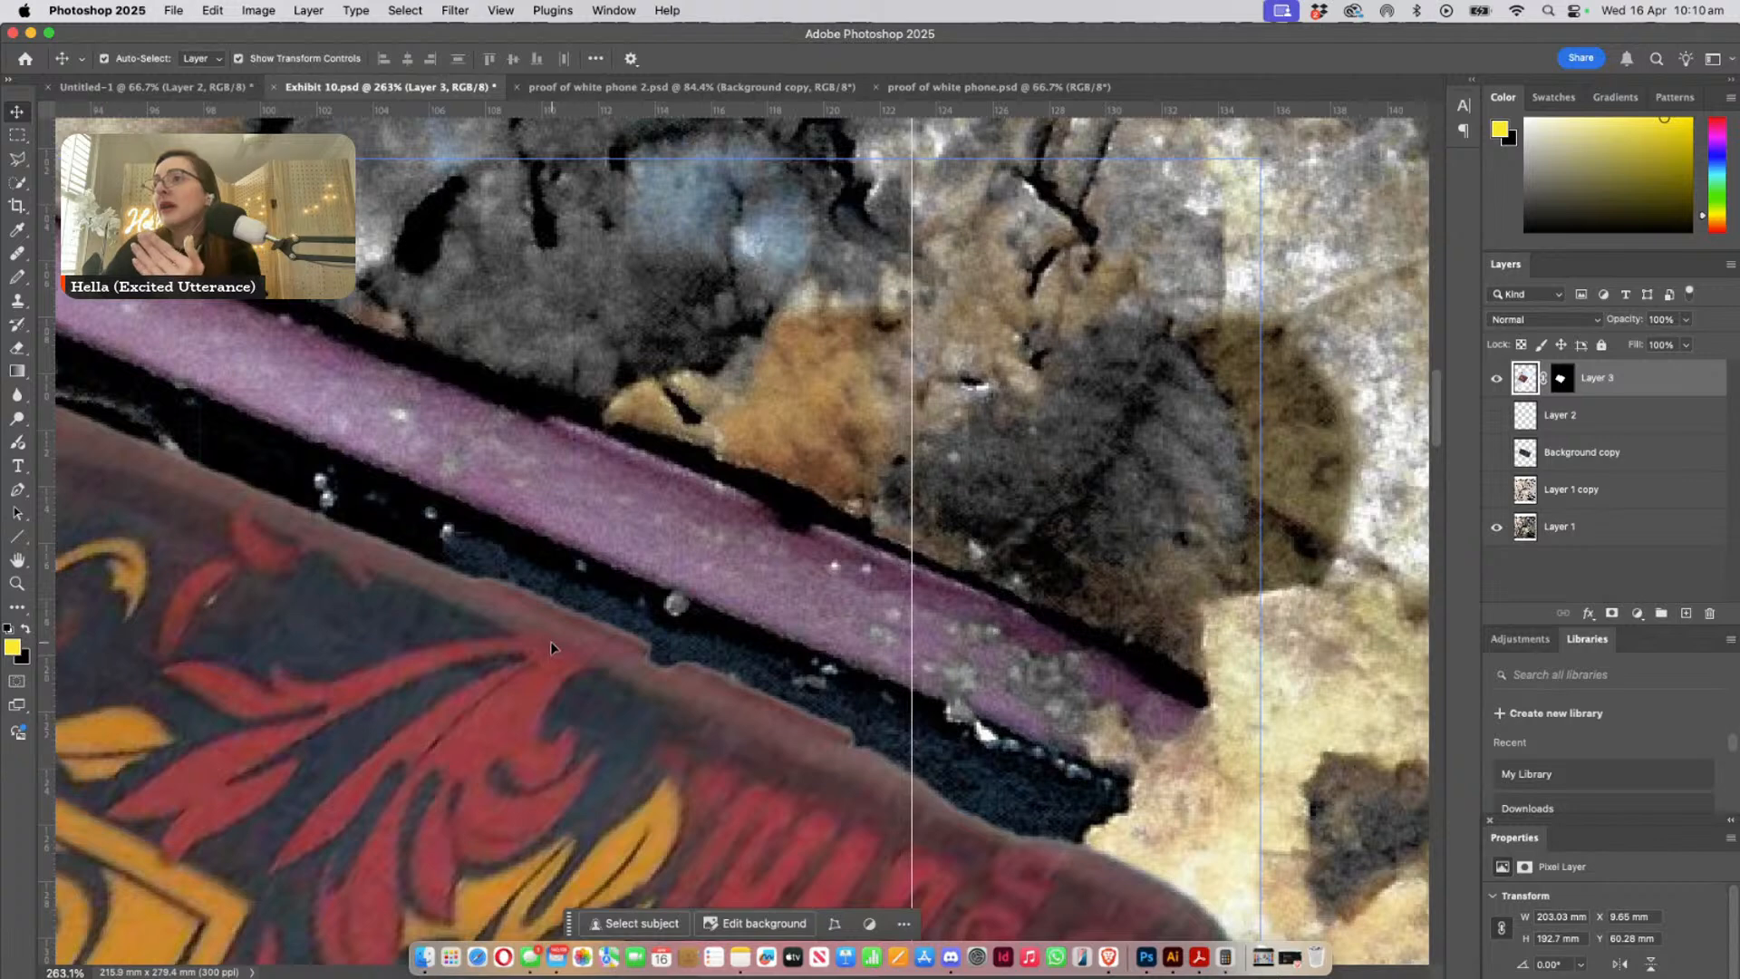
- Move the overlay back up against the pink edge, fine-tuning its position to about X 12.87 mm, Y 55.37 mm
left_click_drag(550, 643, 652, 518)
left_click_drag(816, 661, 556, 513)
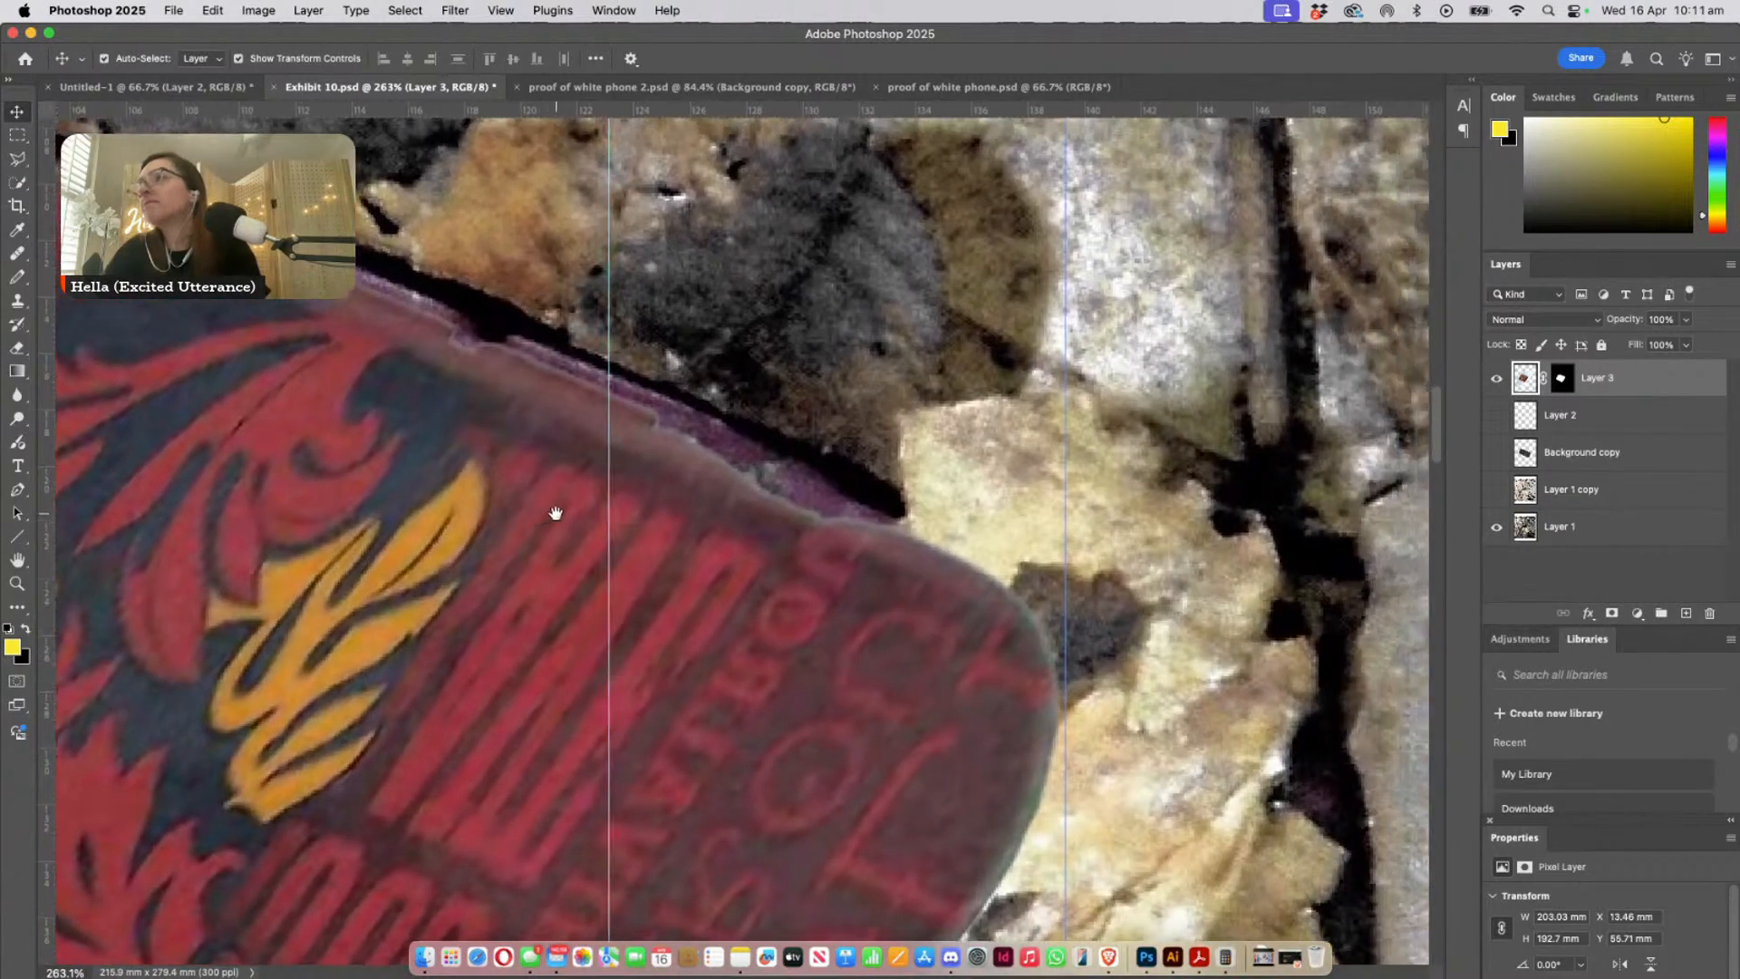
left_click_drag(804, 569, 861, 628)
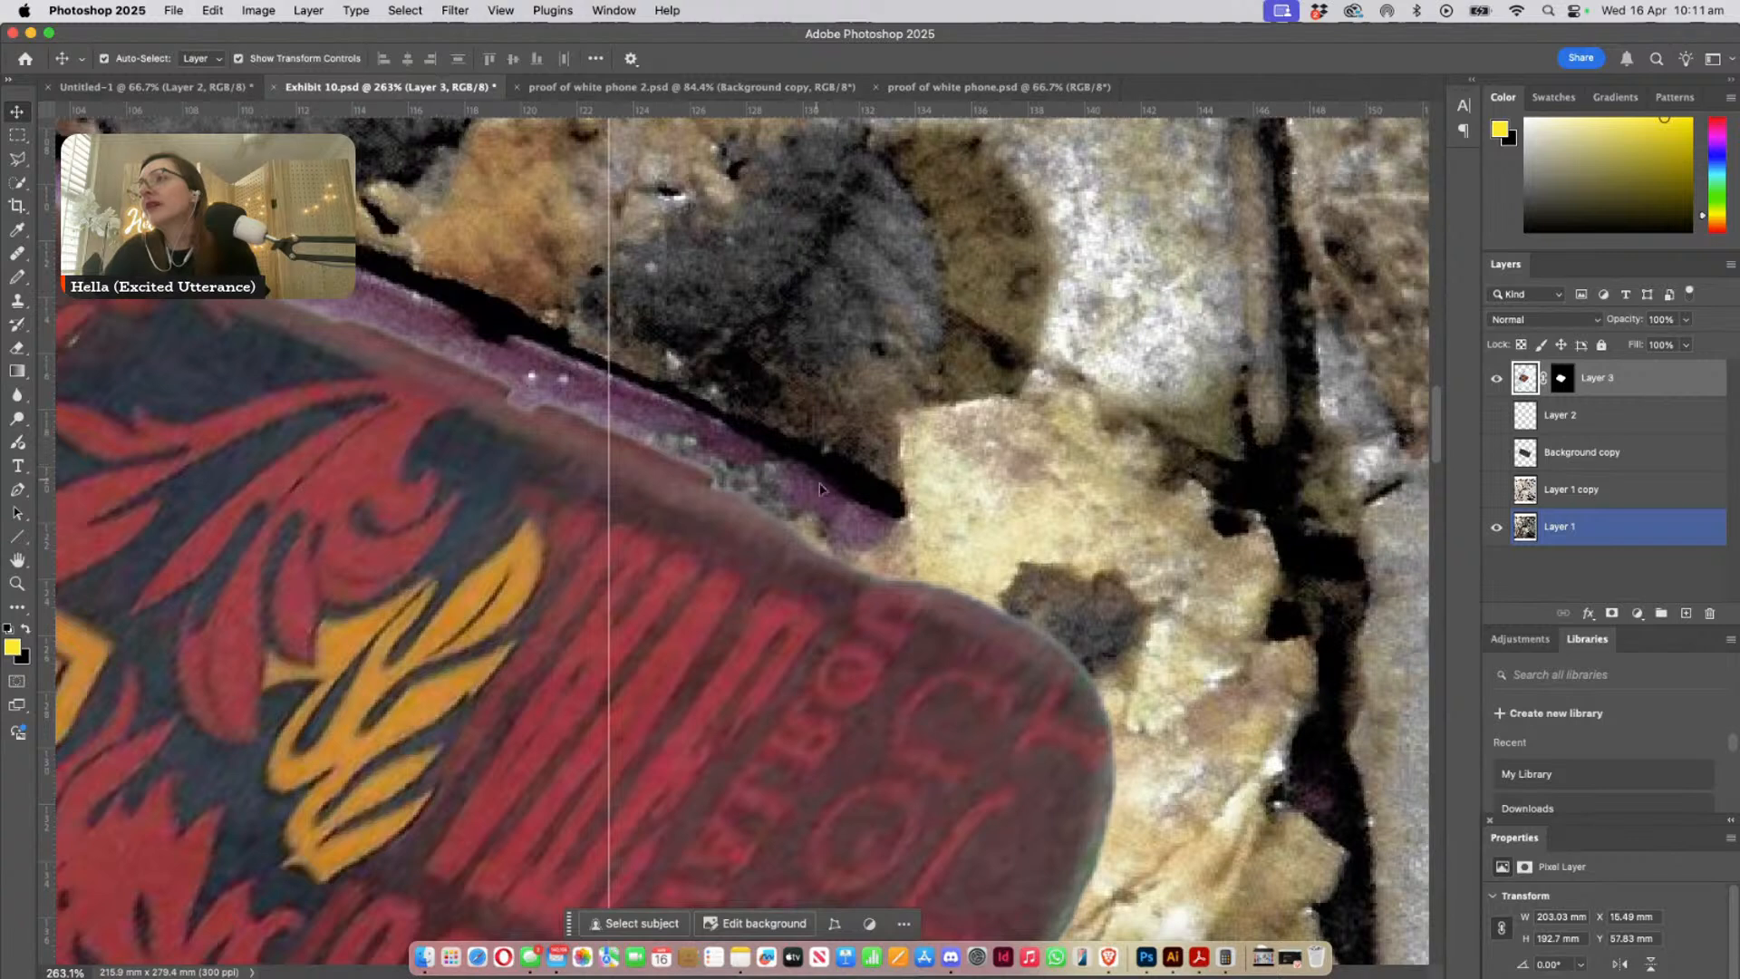
mouse_move(780, 714)
left_mouse_down()
mouse_move(787, 655)
mouse_move(775, 680)
left_mouse_up()
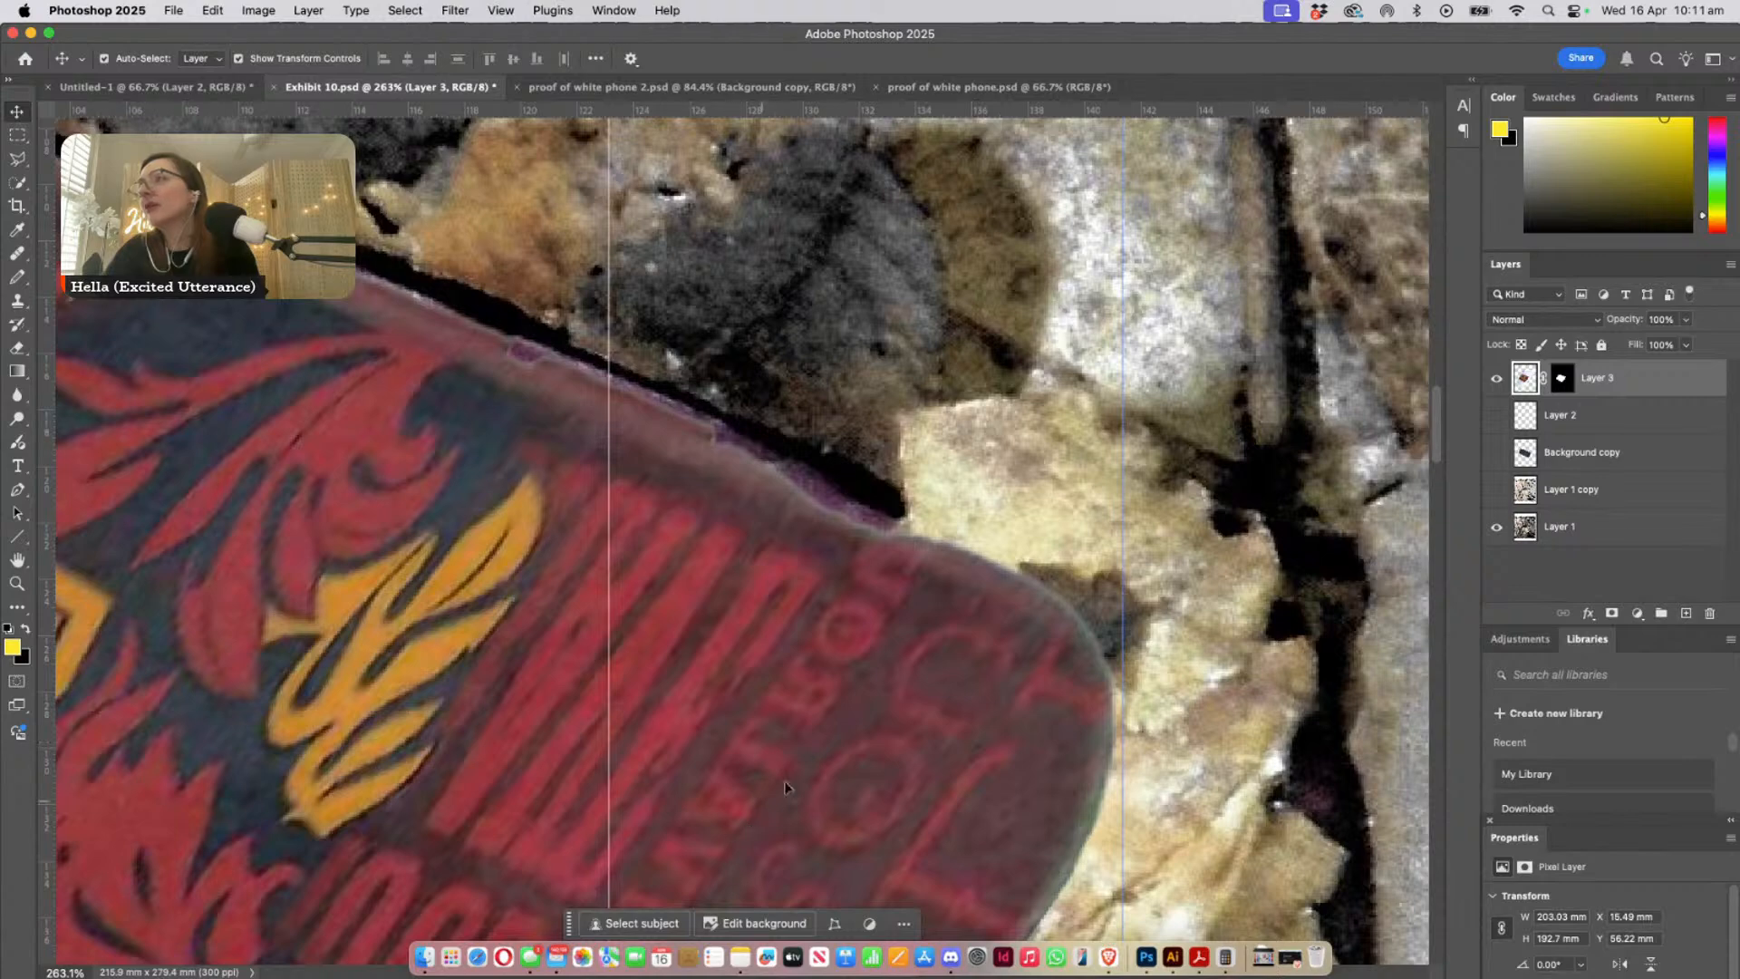
left_click_drag(785, 787, 752, 741)
- Compare the overlay's rounded end with the exposed black case, and shift the overlay to about X 15.58 mm, Y 52.92 mm
left_click_drag(854, 859, 609, 410)
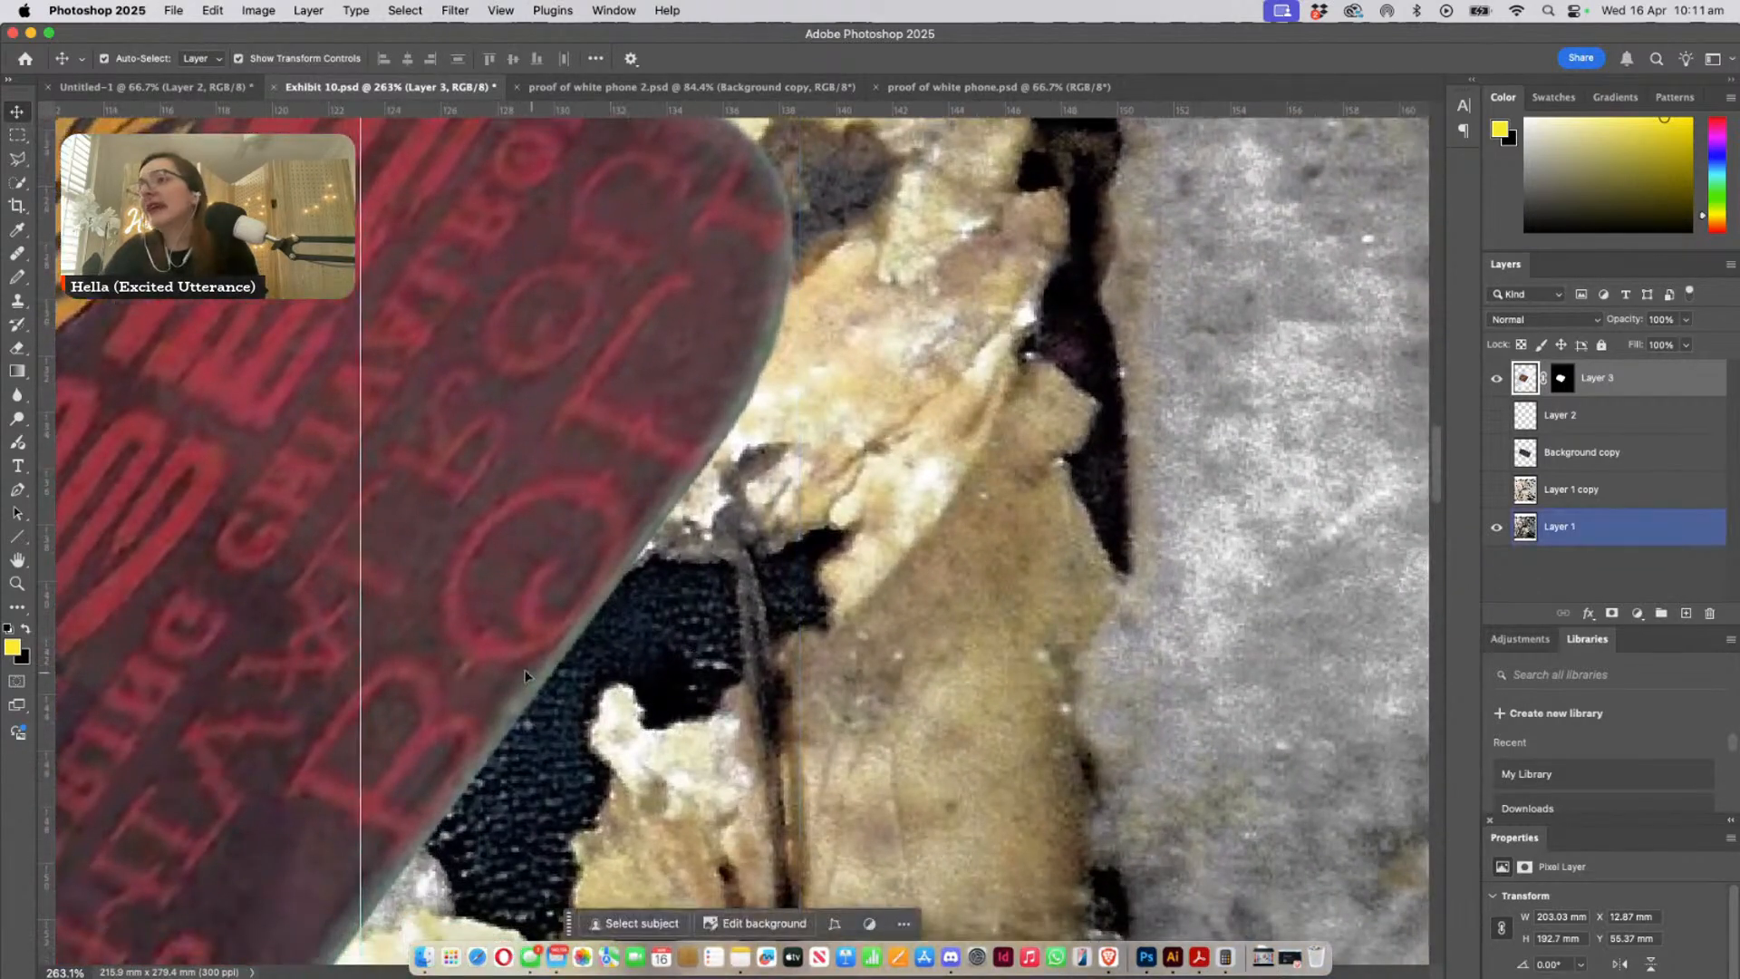
left_click_drag(592, 731, 529, 408)
left_click_drag(372, 577, 585, 641)
key("super+minus")
key("super+minus")
key("super+minus")
key("super+minus")
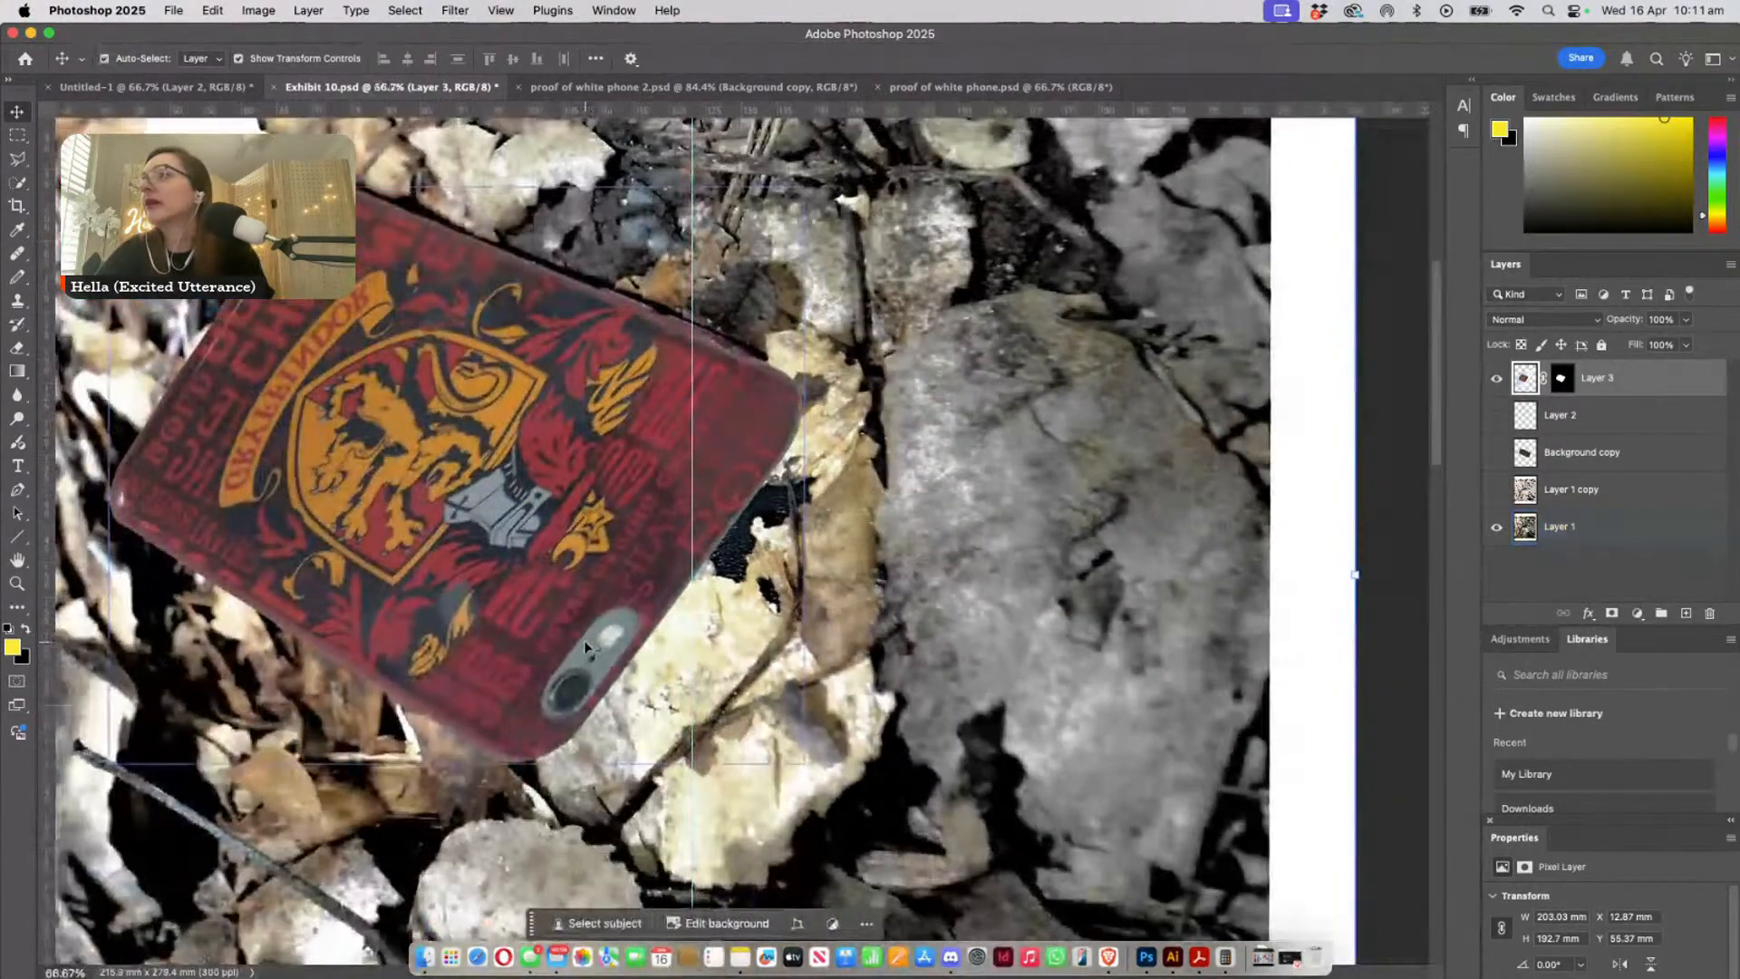
left_click_drag(652, 722, 852, 884)
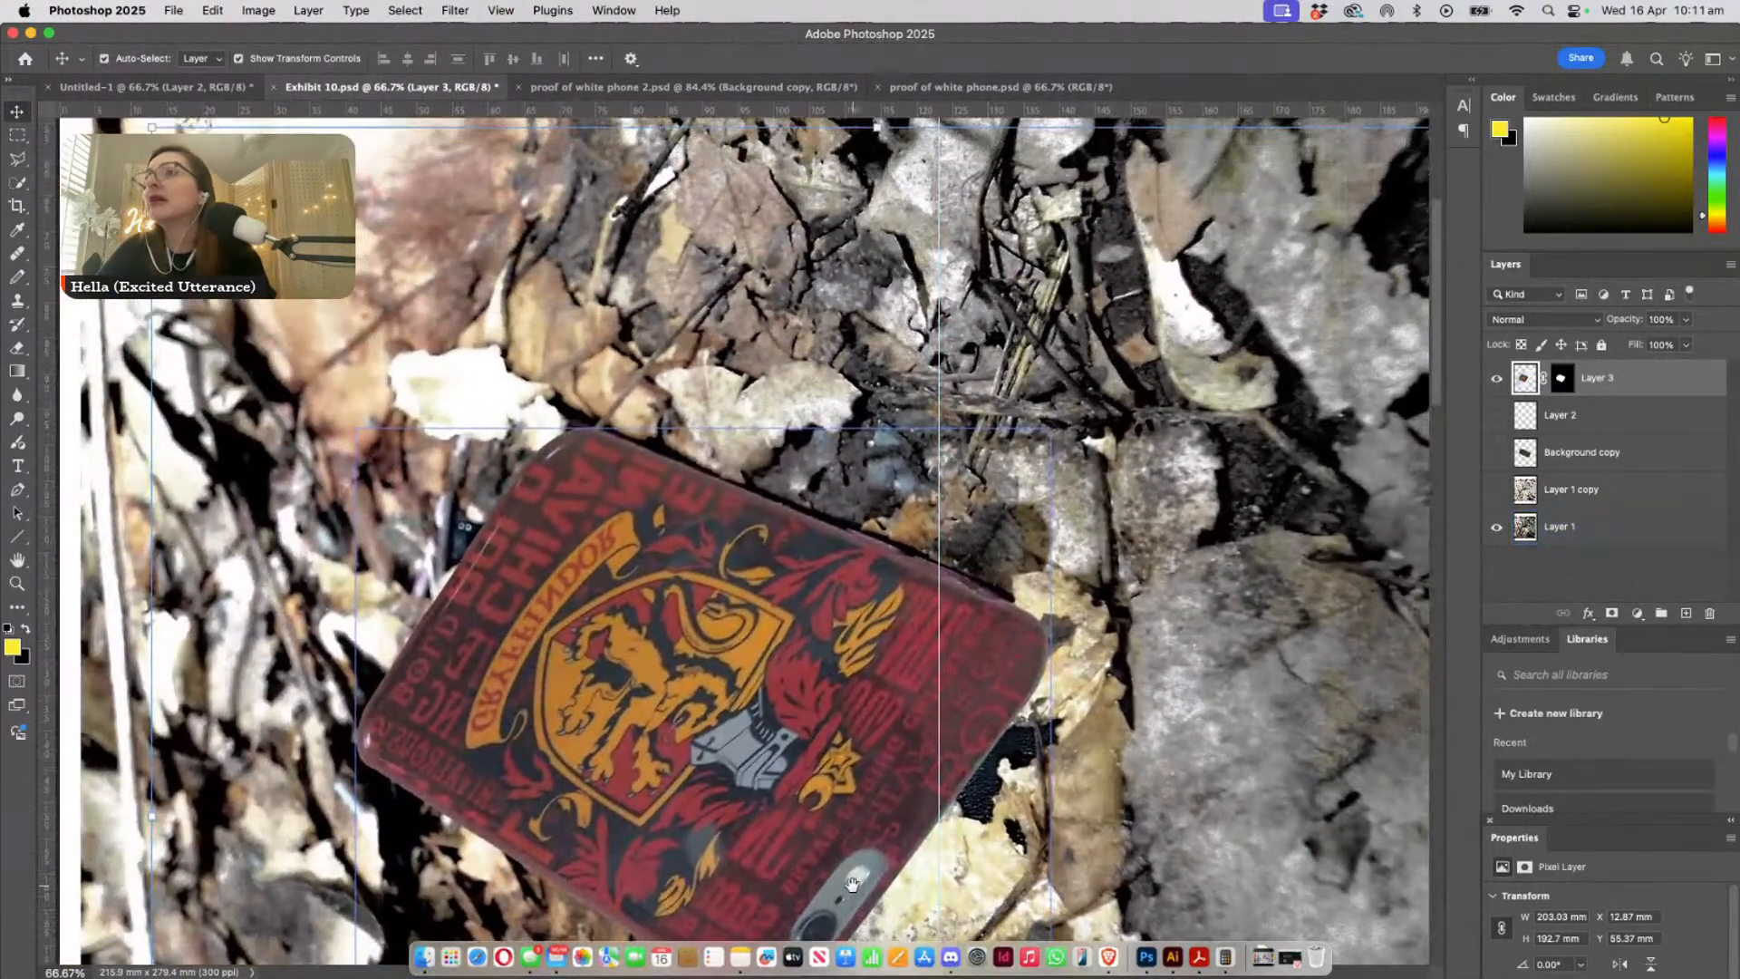
mouse_move(730, 734)
left_mouse_down()
mouse_move(712, 815)
mouse_move(863, 834)
mouse_move(693, 723)
mouse_move(779, 730)
mouse_move(750, 725)
left_mouse_up()
- Compare the overlay's camera end with the exposed textured case, and hide Layer 3 to reveal the buried phone
left_click_drag(834, 773, 562, 310)
key("super+plus")
key("super+plus")
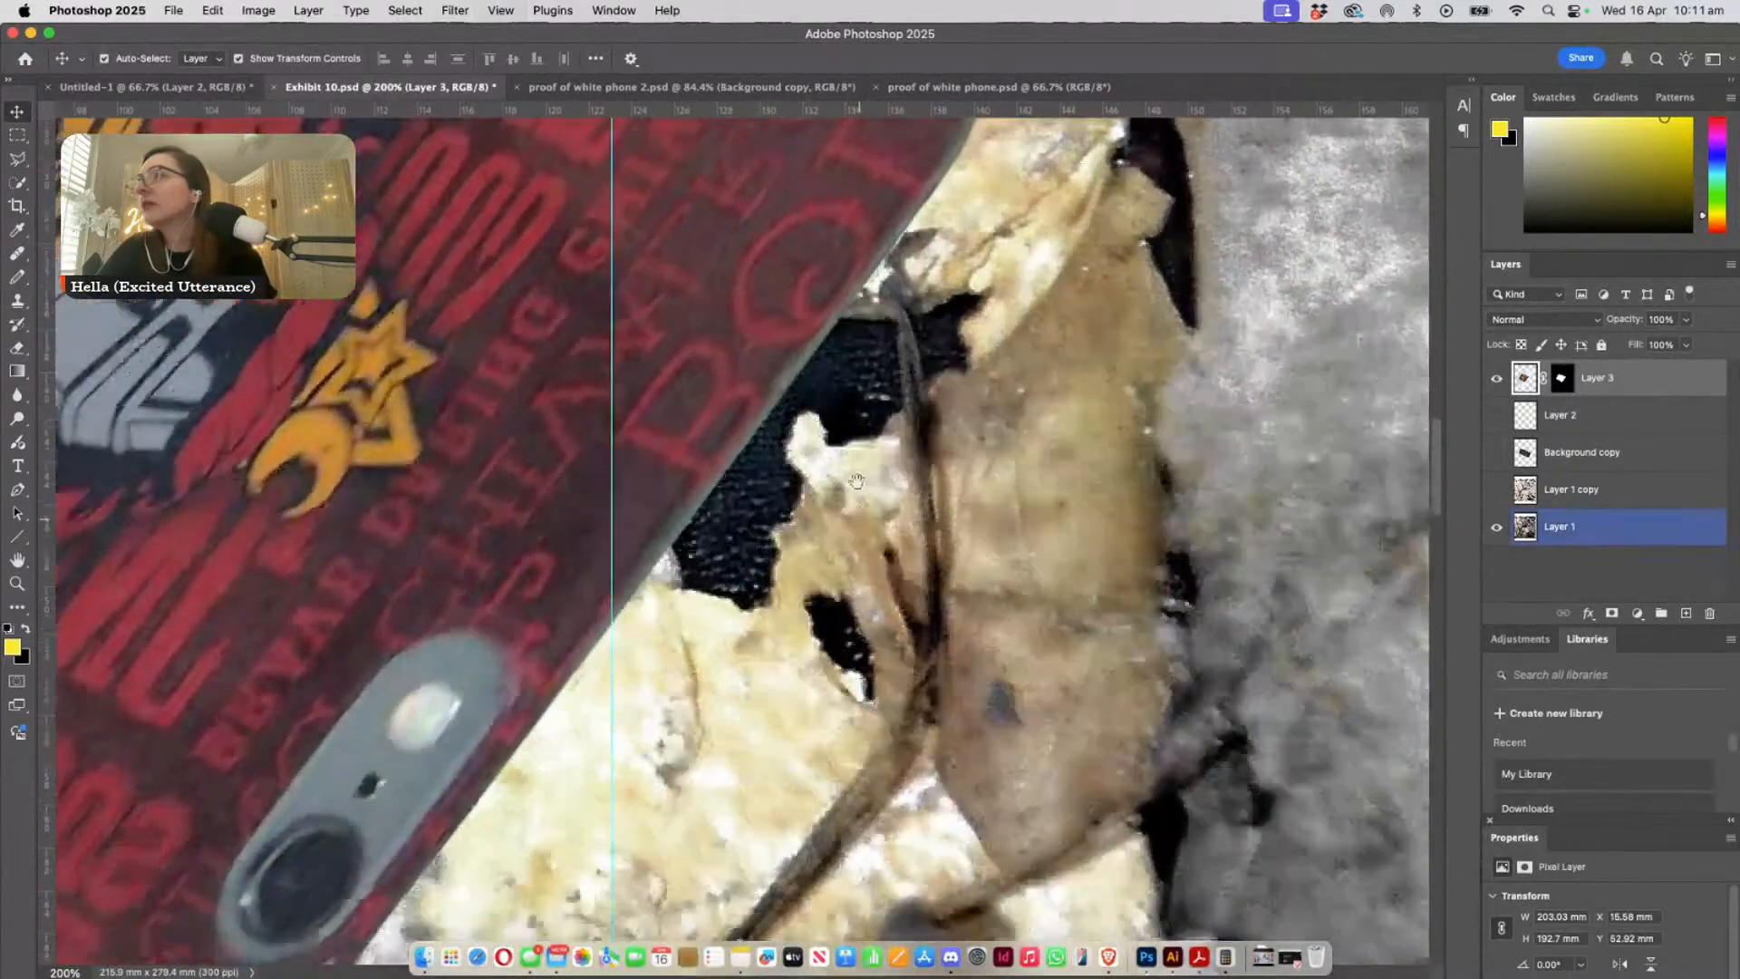
left_click_drag(917, 541, 643, 729)
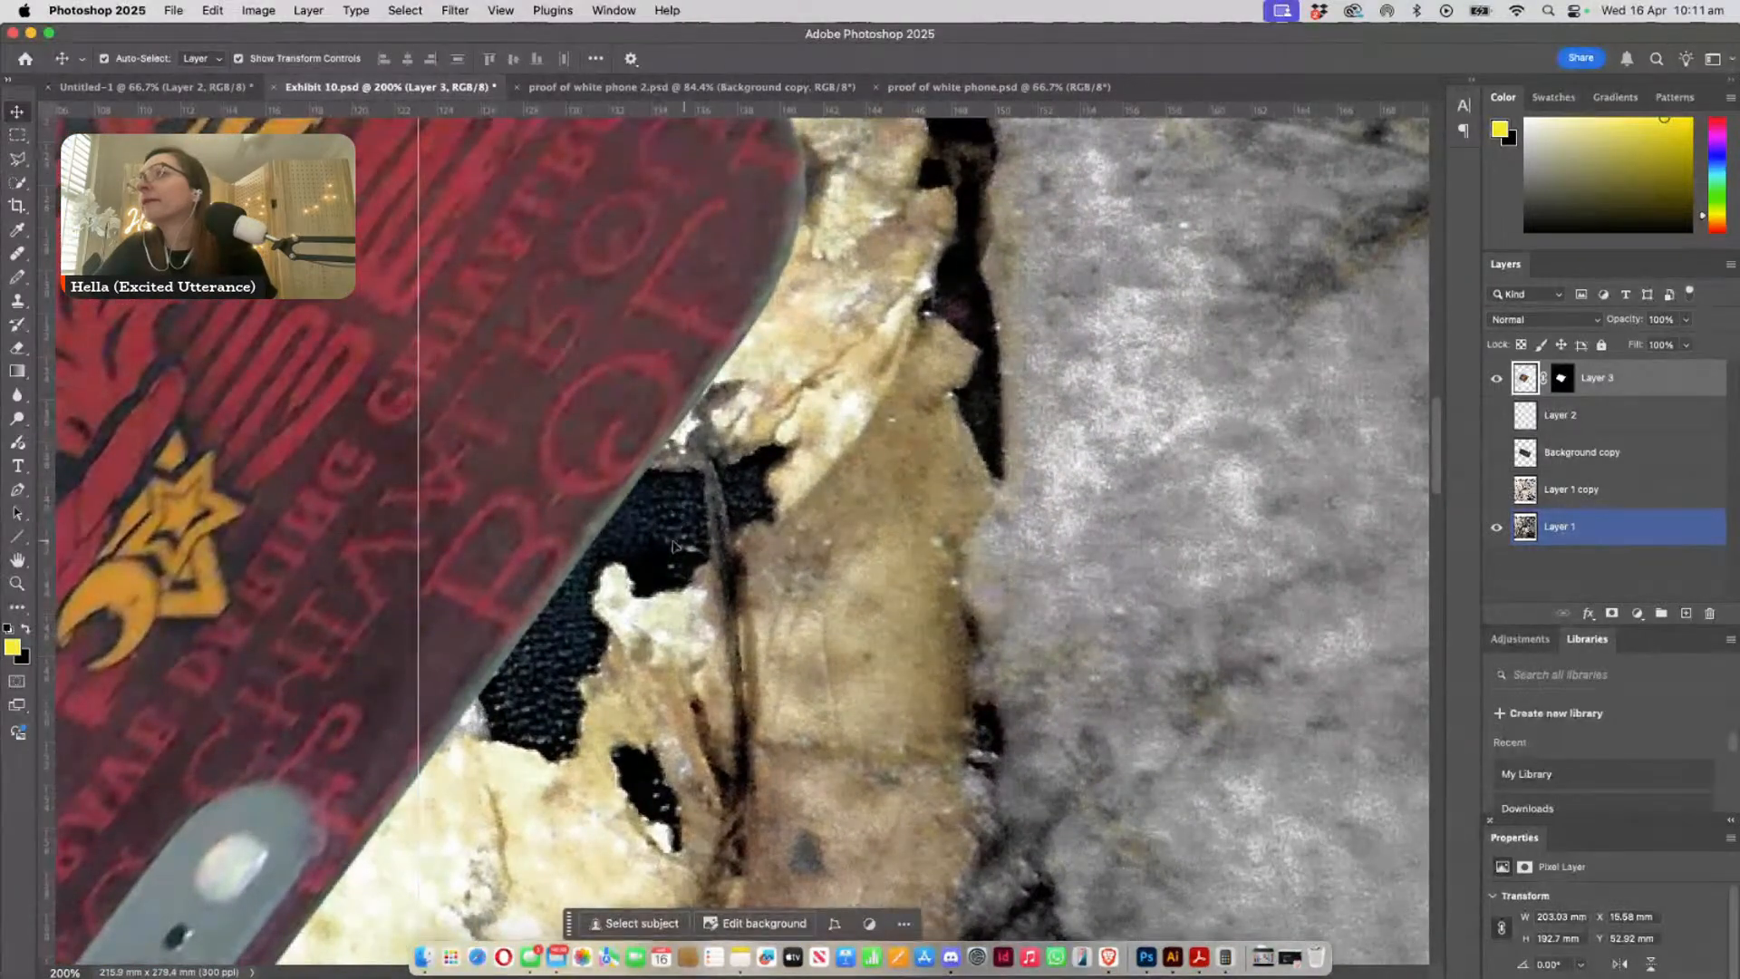
left_click_drag(631, 610, 909, 335)
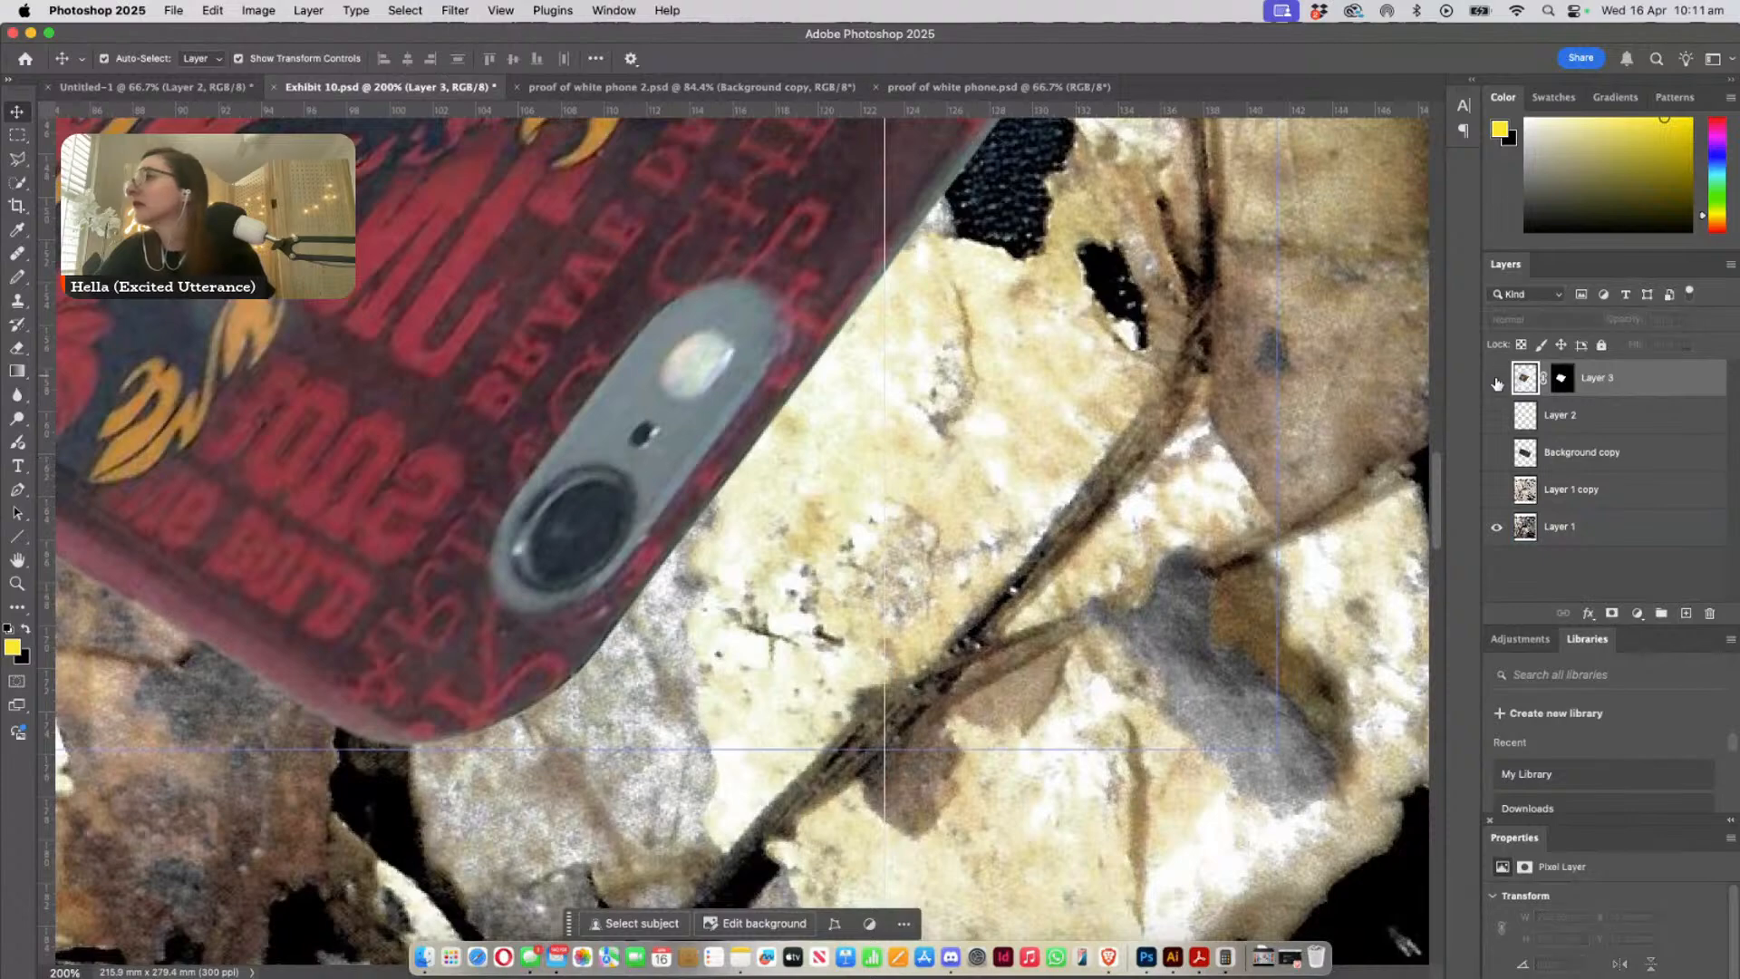
key("super+comma")
left_click_drag(879, 500, 1131, 735)
key("super+minus")
key("super+minus")
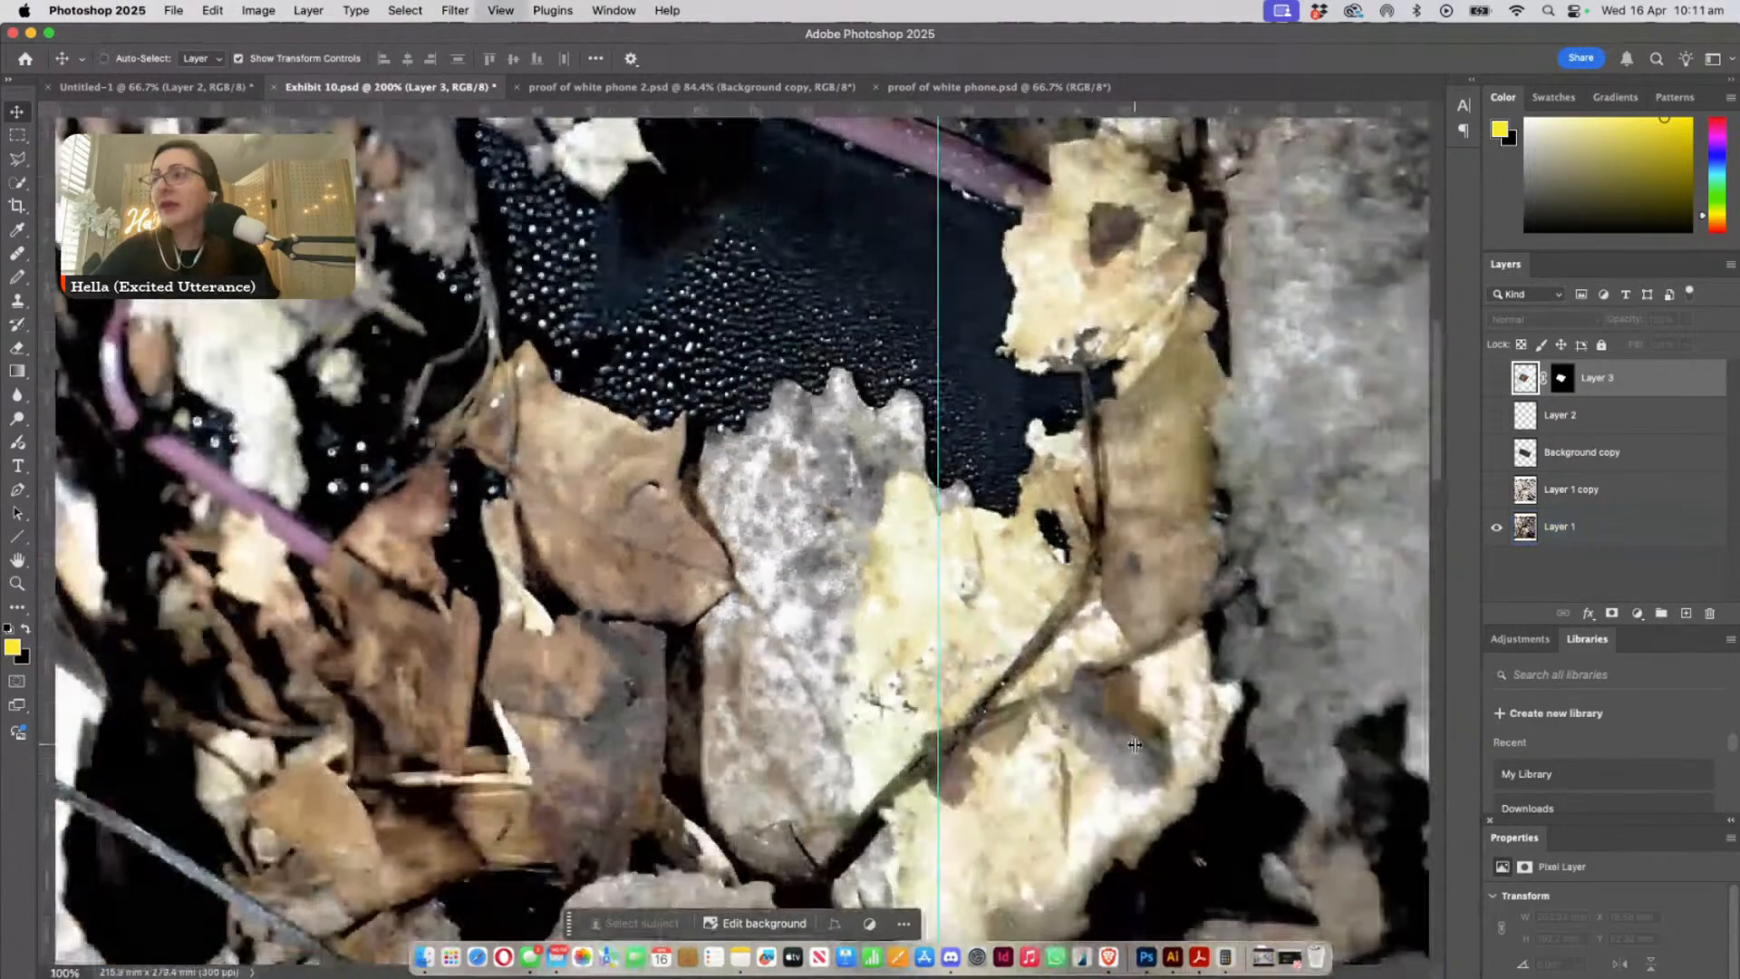
left_click_drag(923, 678, 1004, 711)
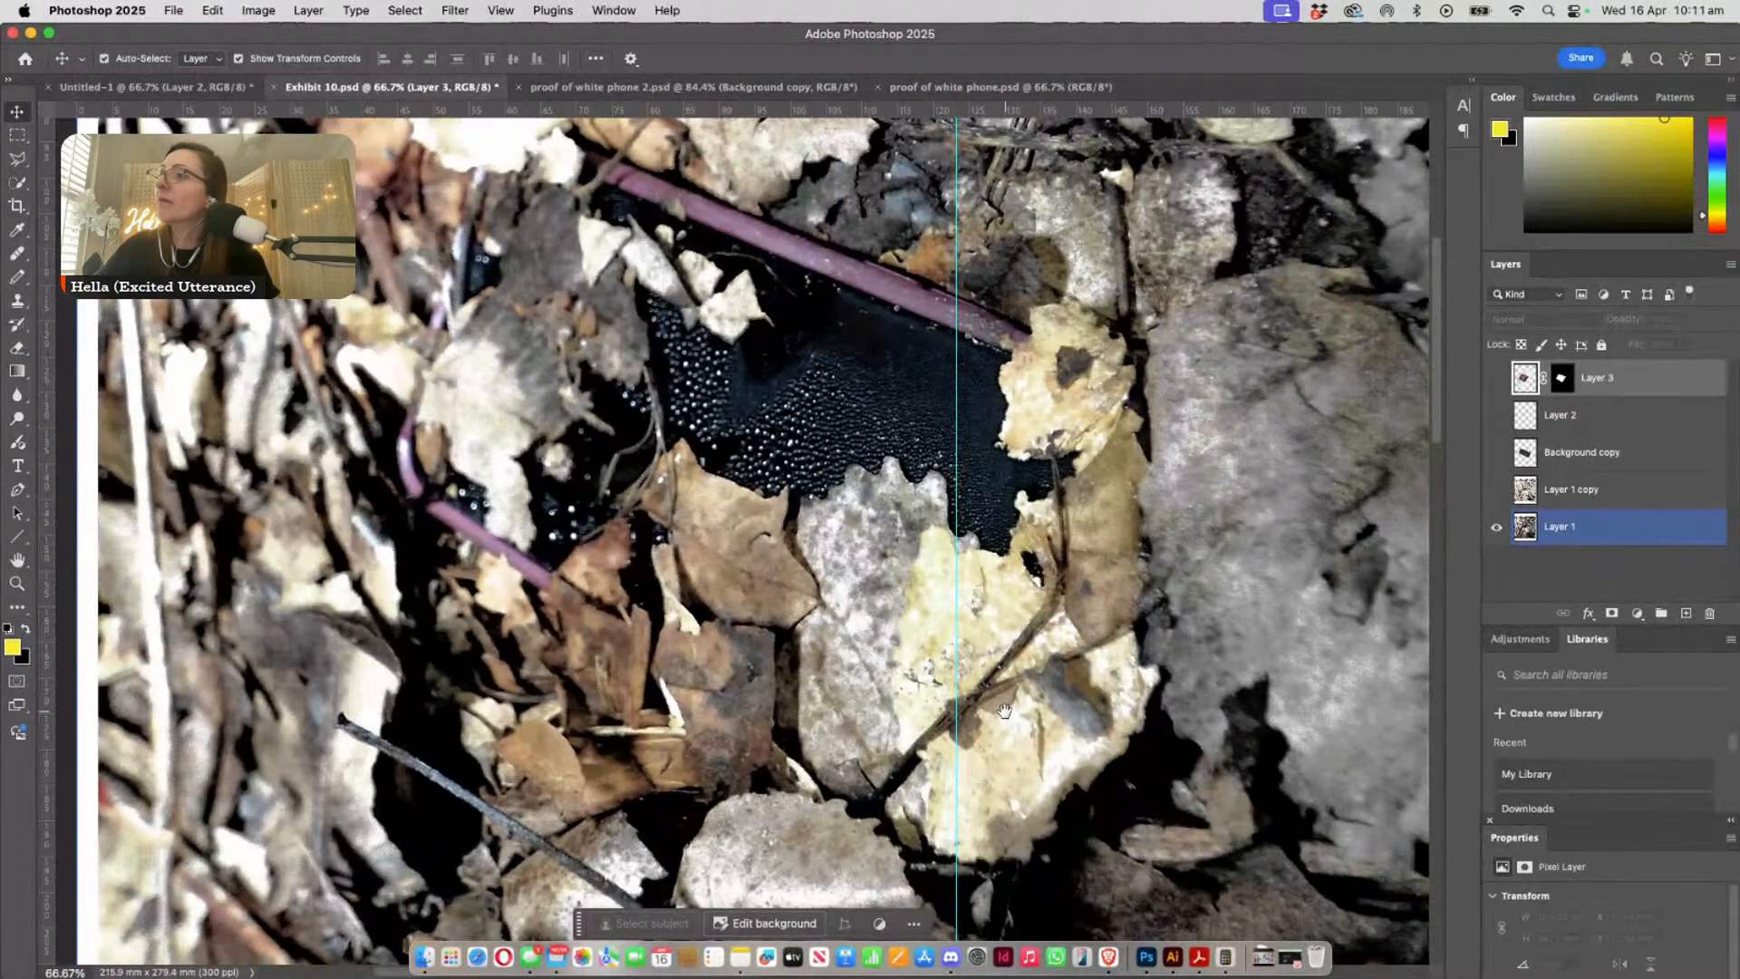
- Toggle Layer 1 copy on and off to compare the brightened and darker images, leaving the brightened one visible
left_click(1496, 489)
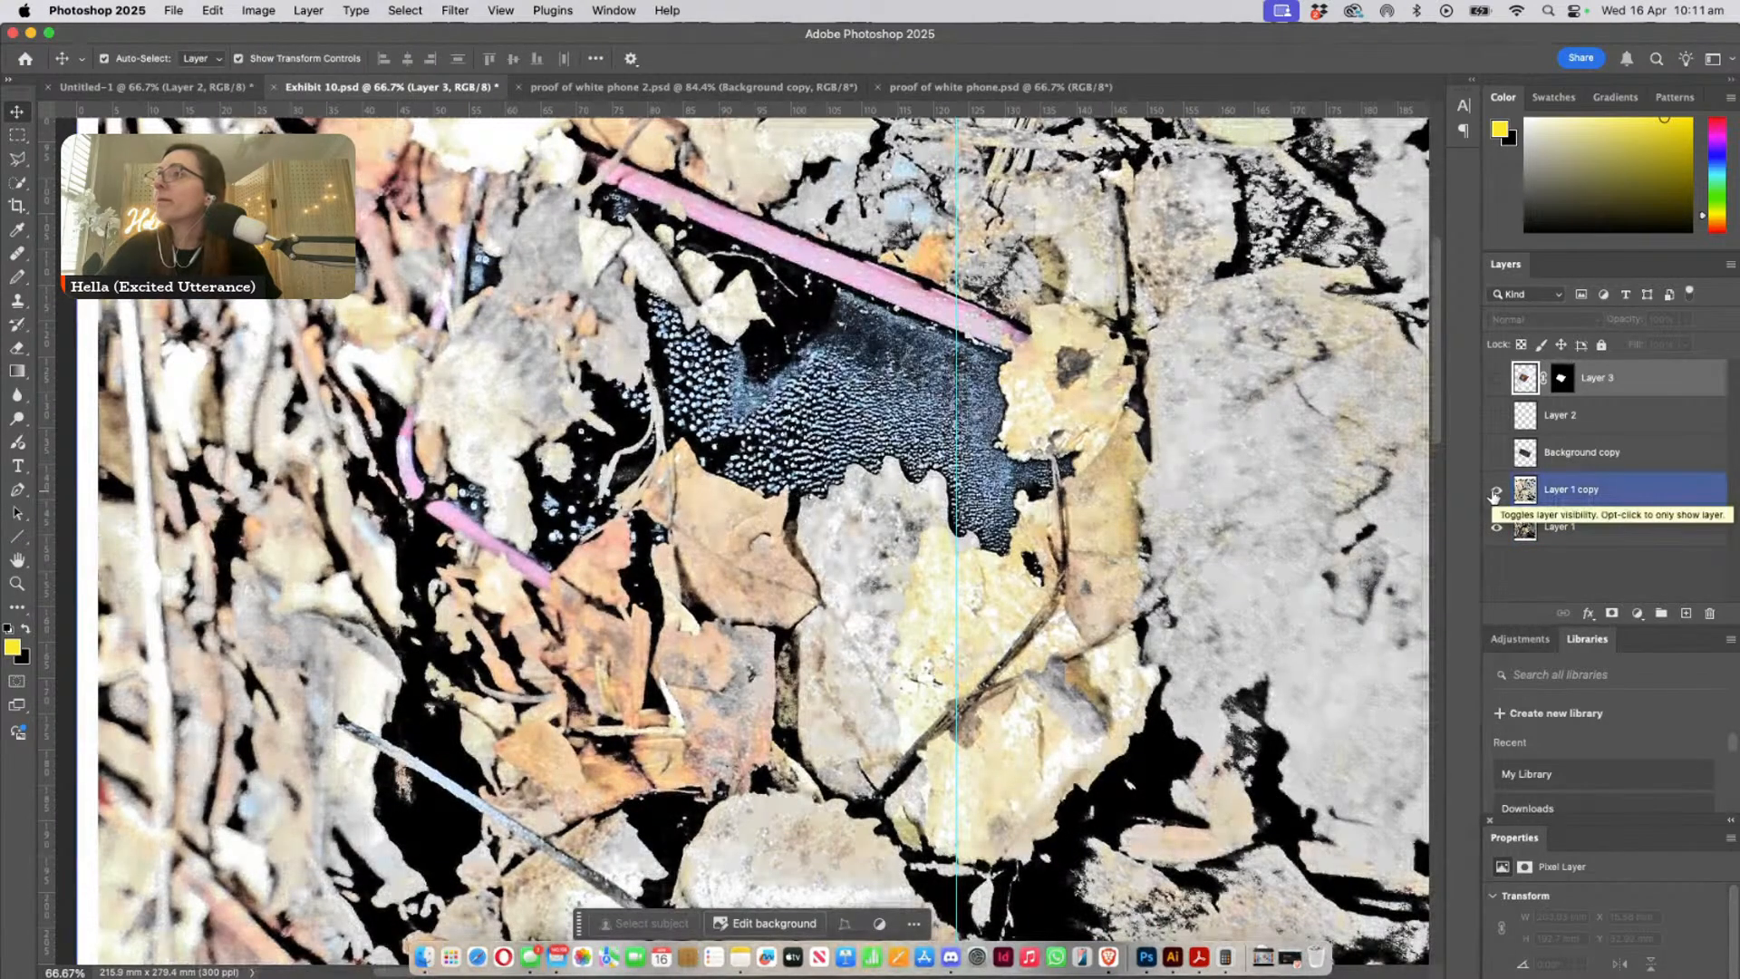
left_click(1495, 492)
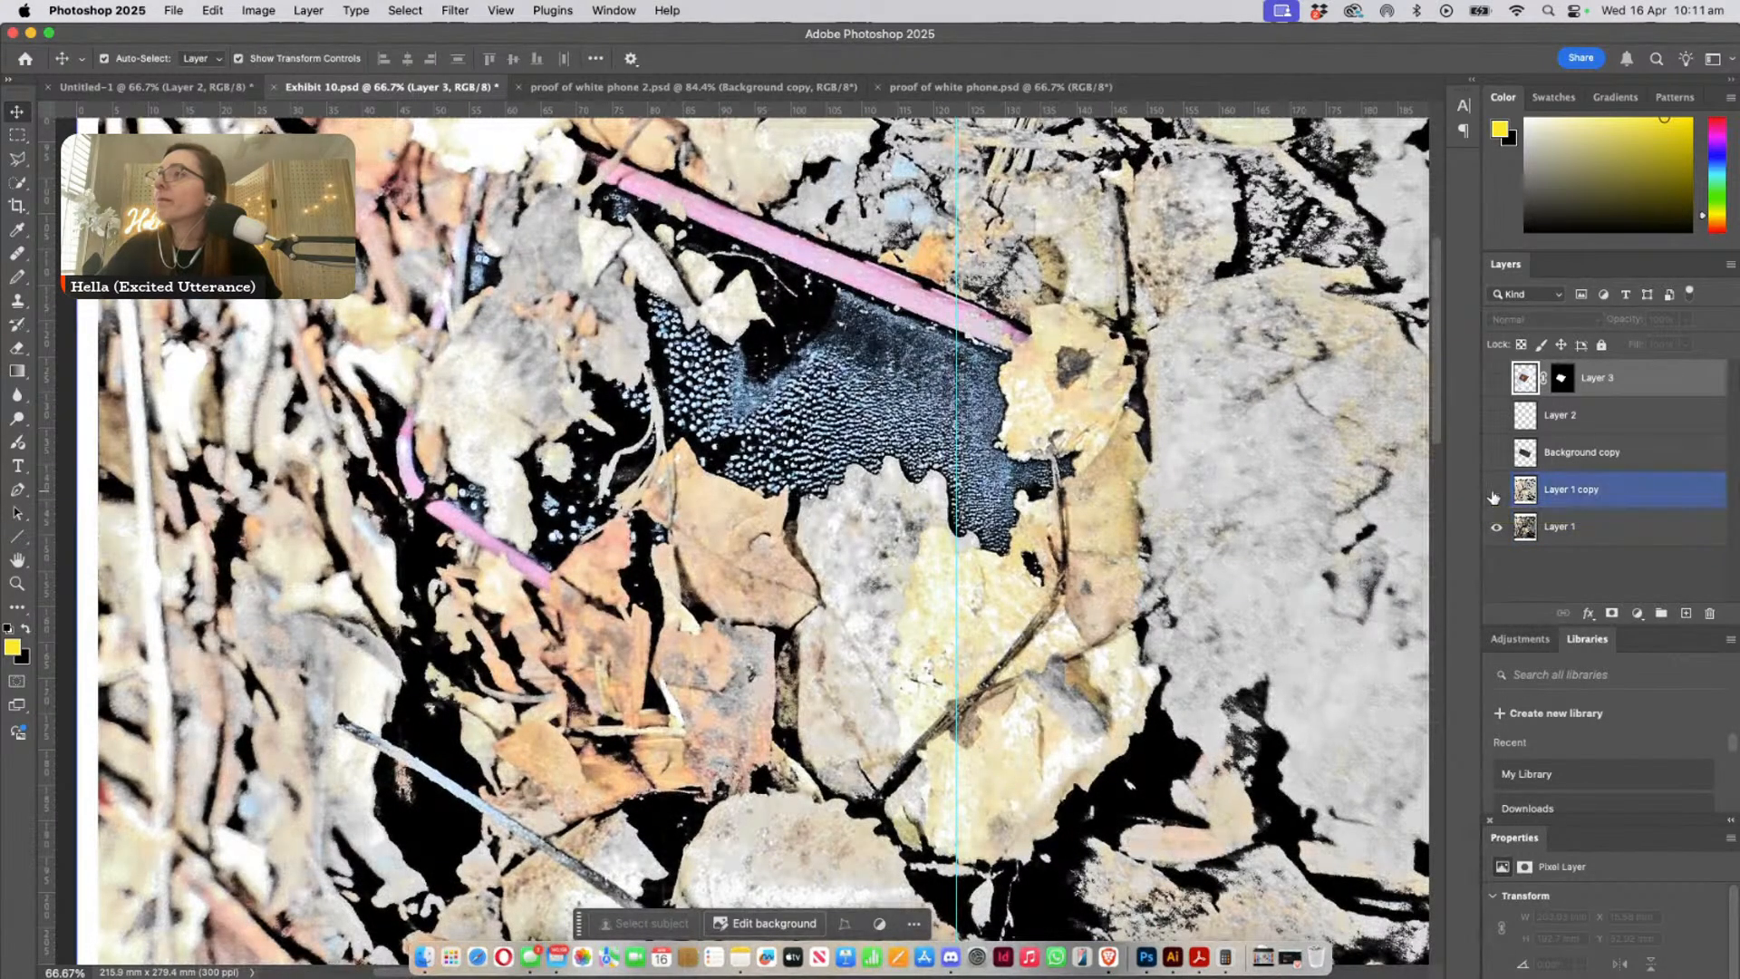
left_click(1495, 492)
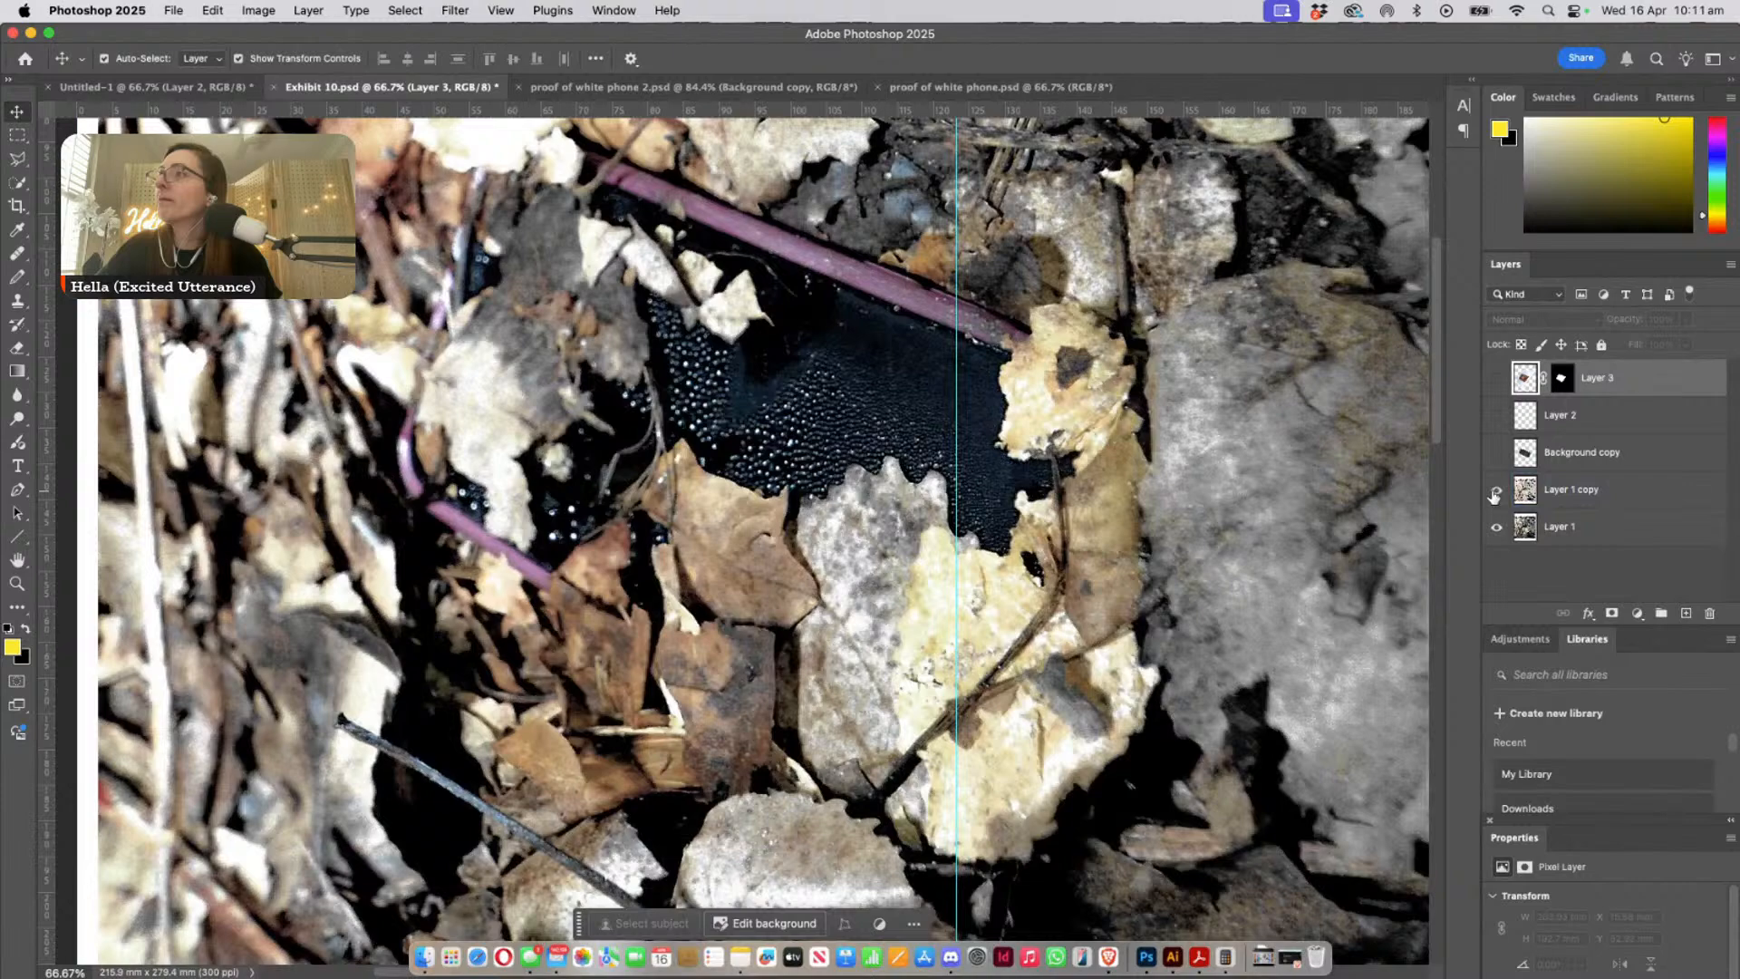
left_click(1495, 492)
left_click(1495, 494)
left_click(1495, 494)
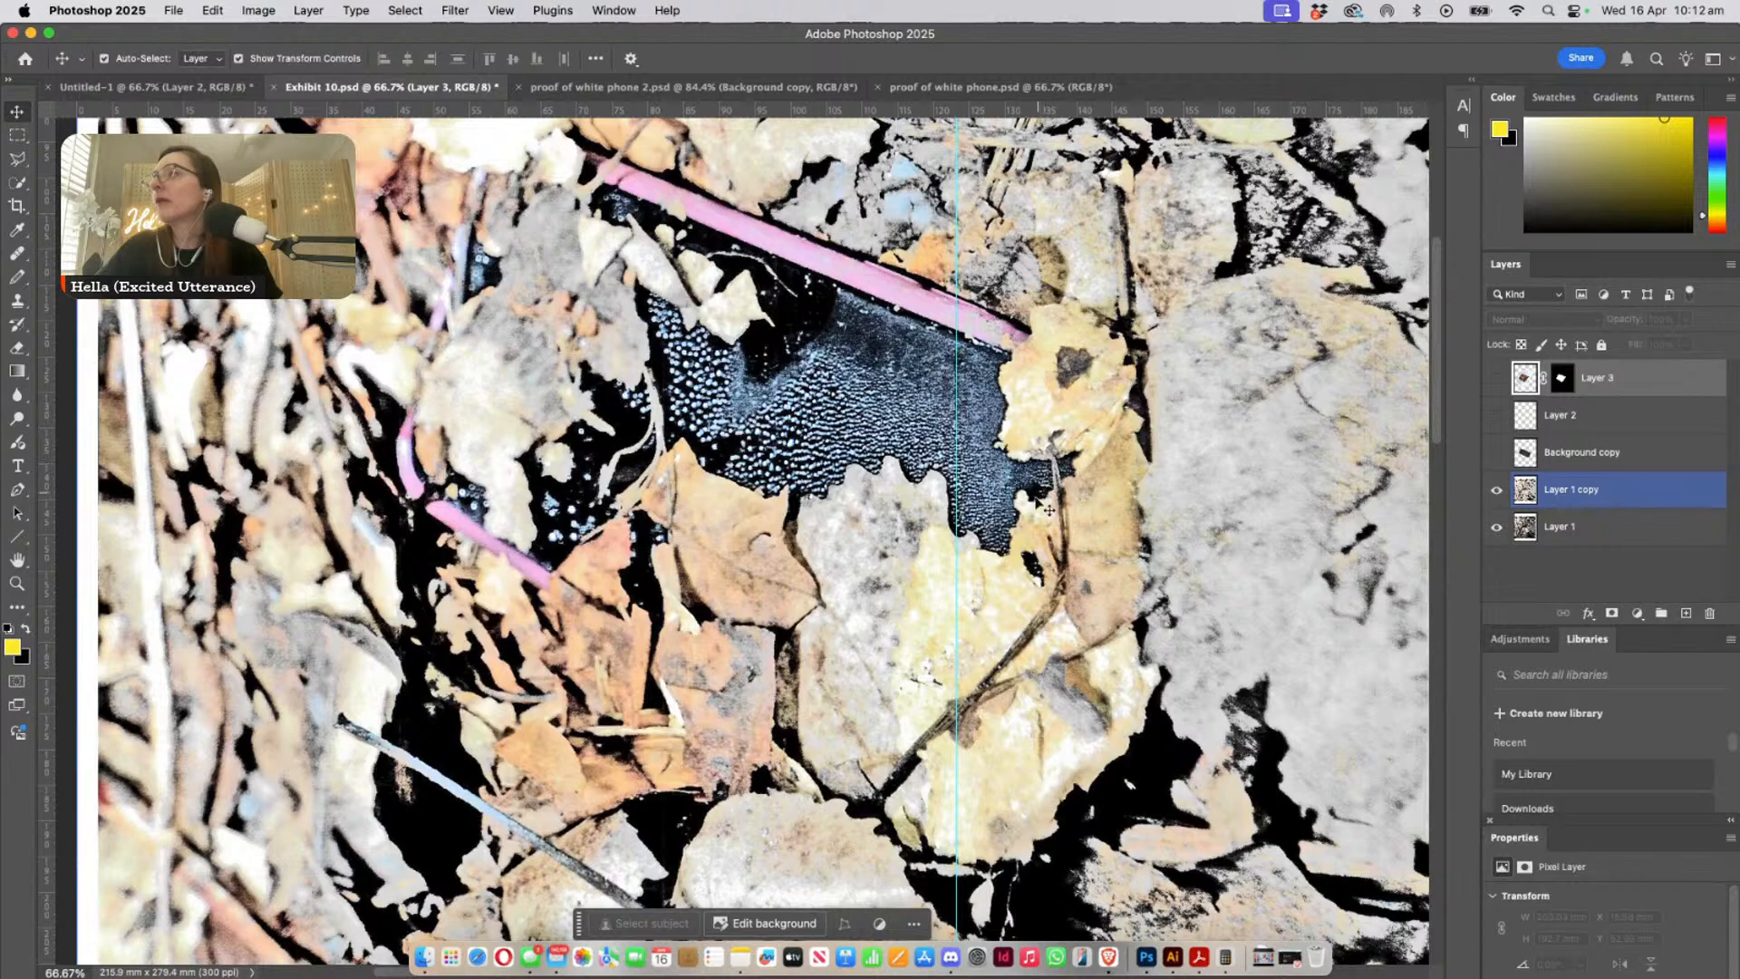
- Select Layer 1 copy and add a new empty layer above it for marking the exposed textured case
left_click(1103, 456)
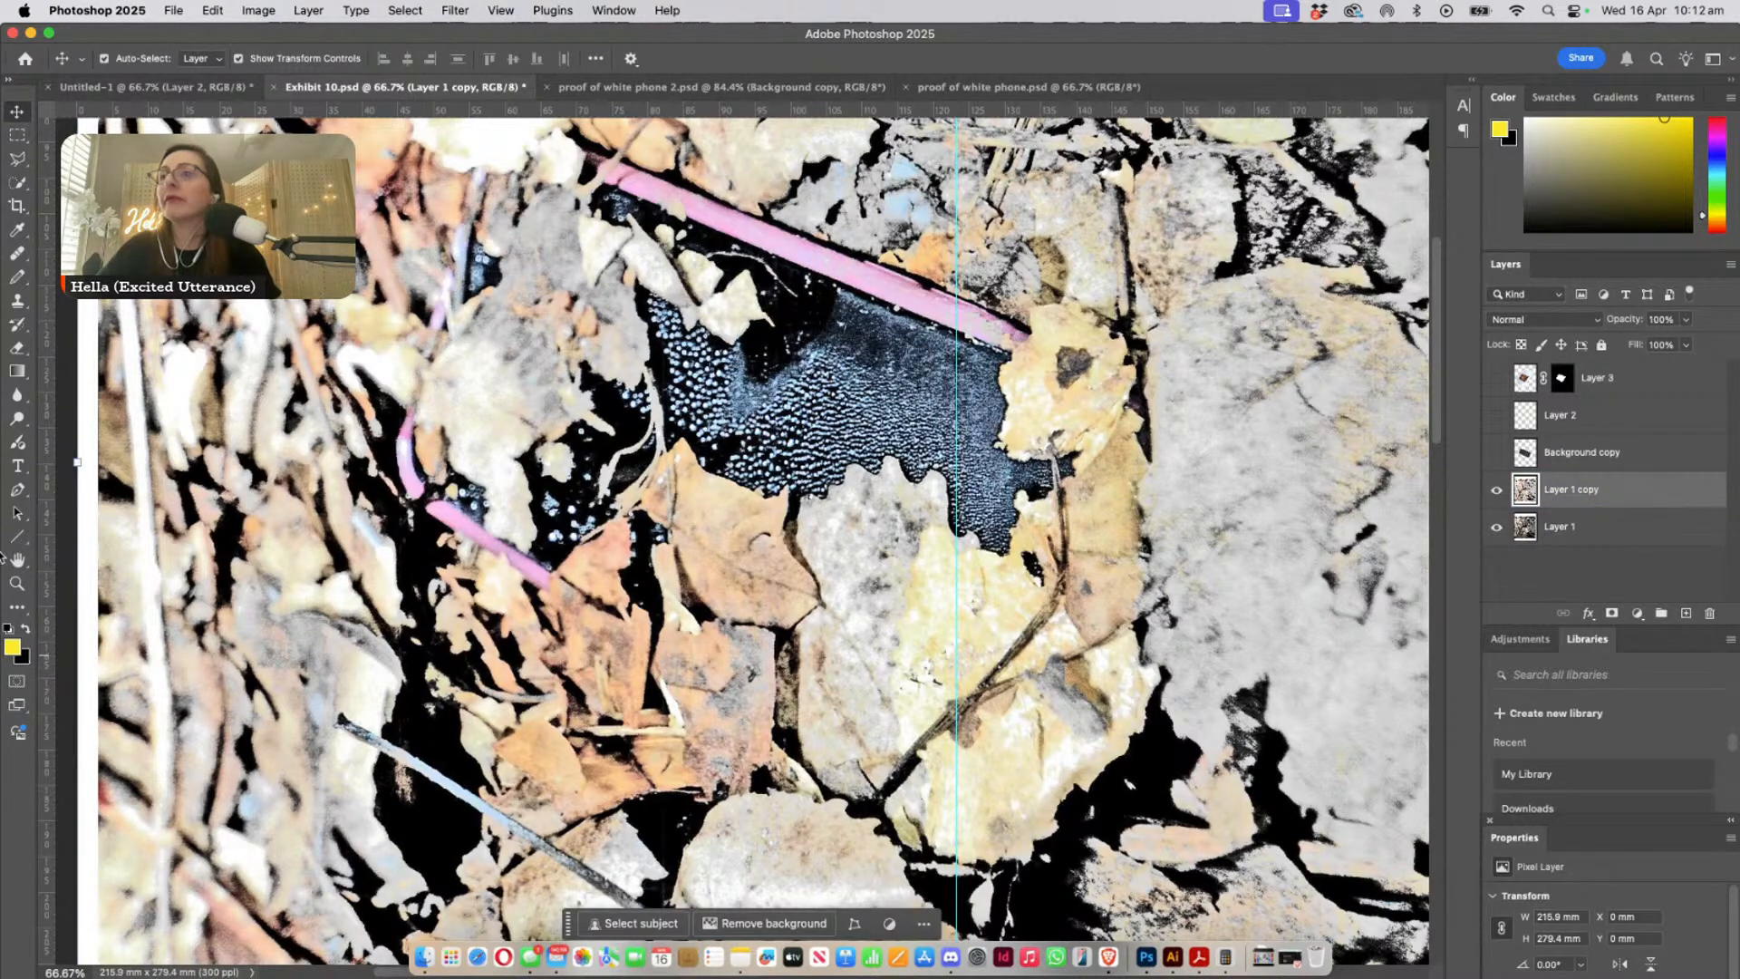
left_click(16, 583)
left_click_drag(1027, 418, 1116, 586)
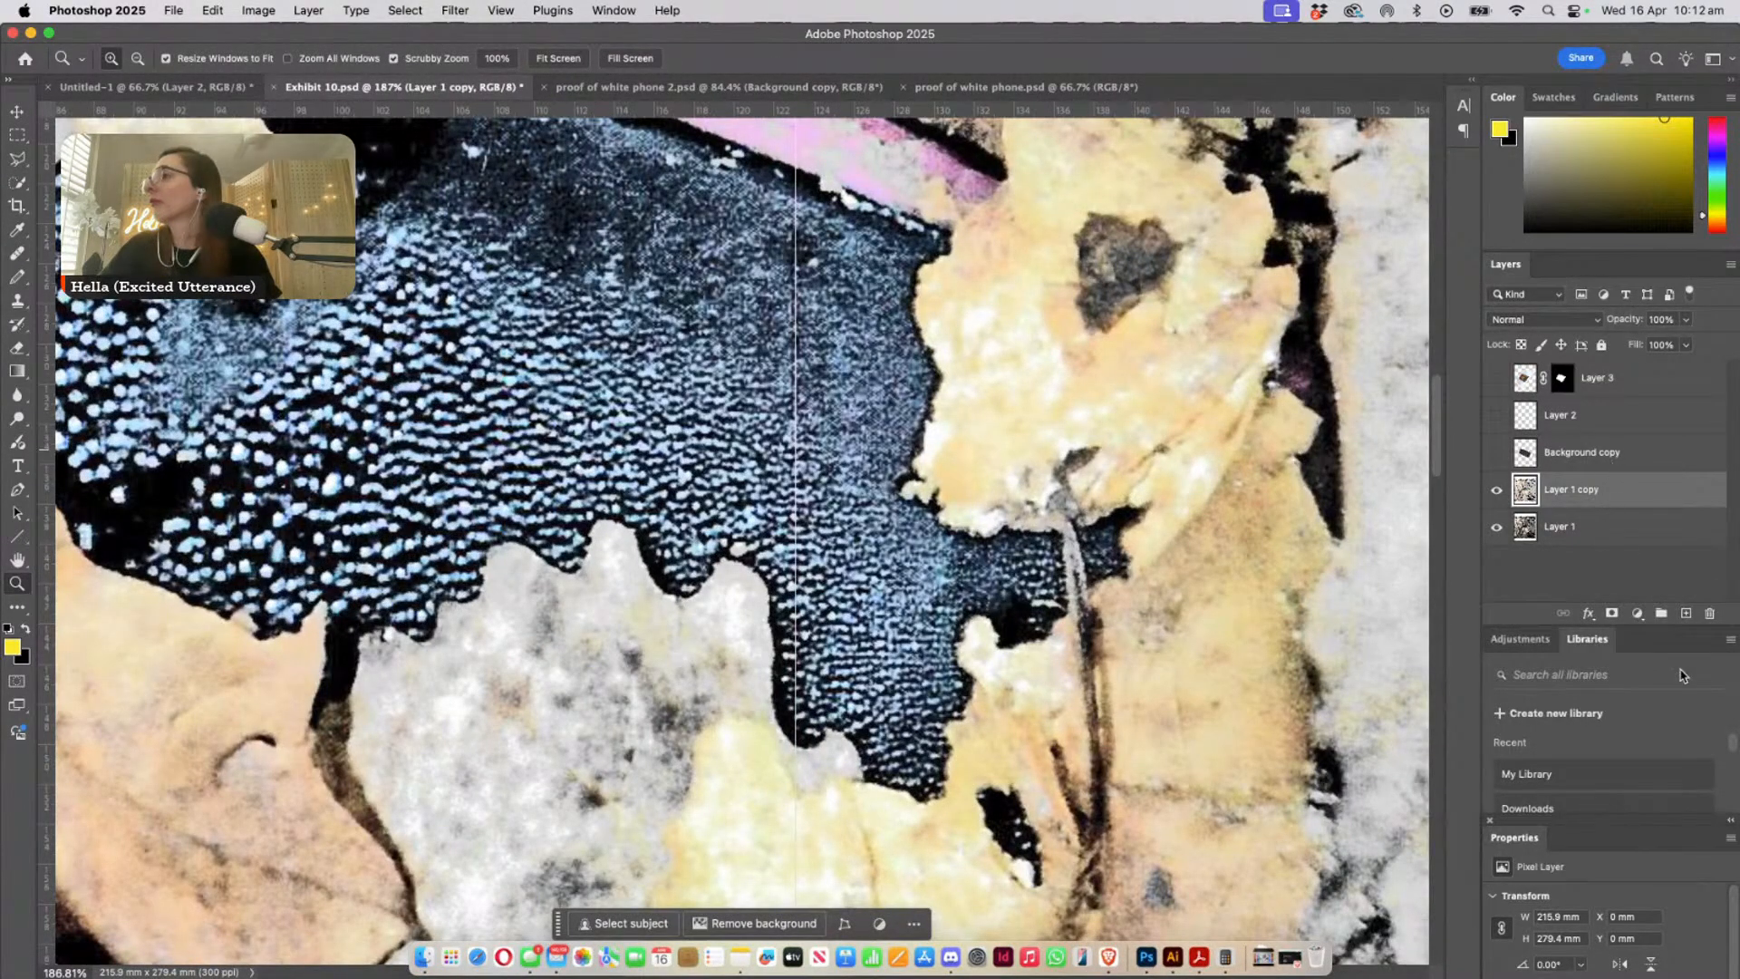
left_click(1684, 614)
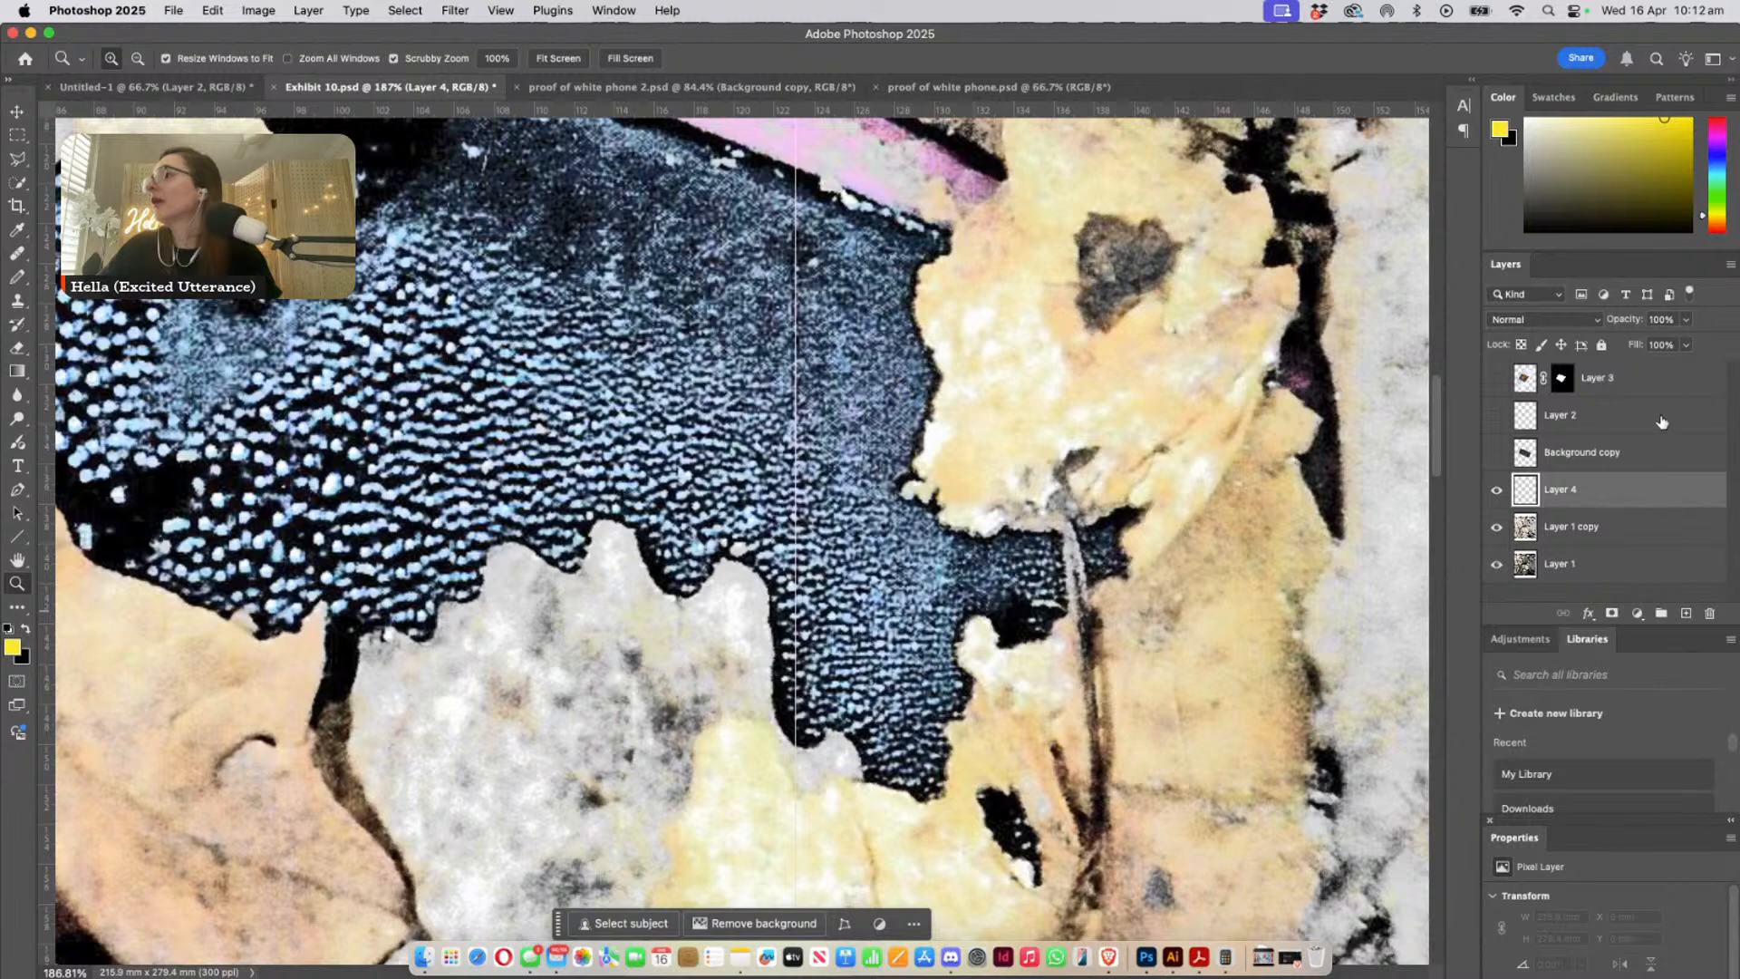
- Move Layer 2 to the top of the layer stack, ready the Pencil tool and show the layer's yellow markings
left_click_drag(1651, 417, 1657, 356)
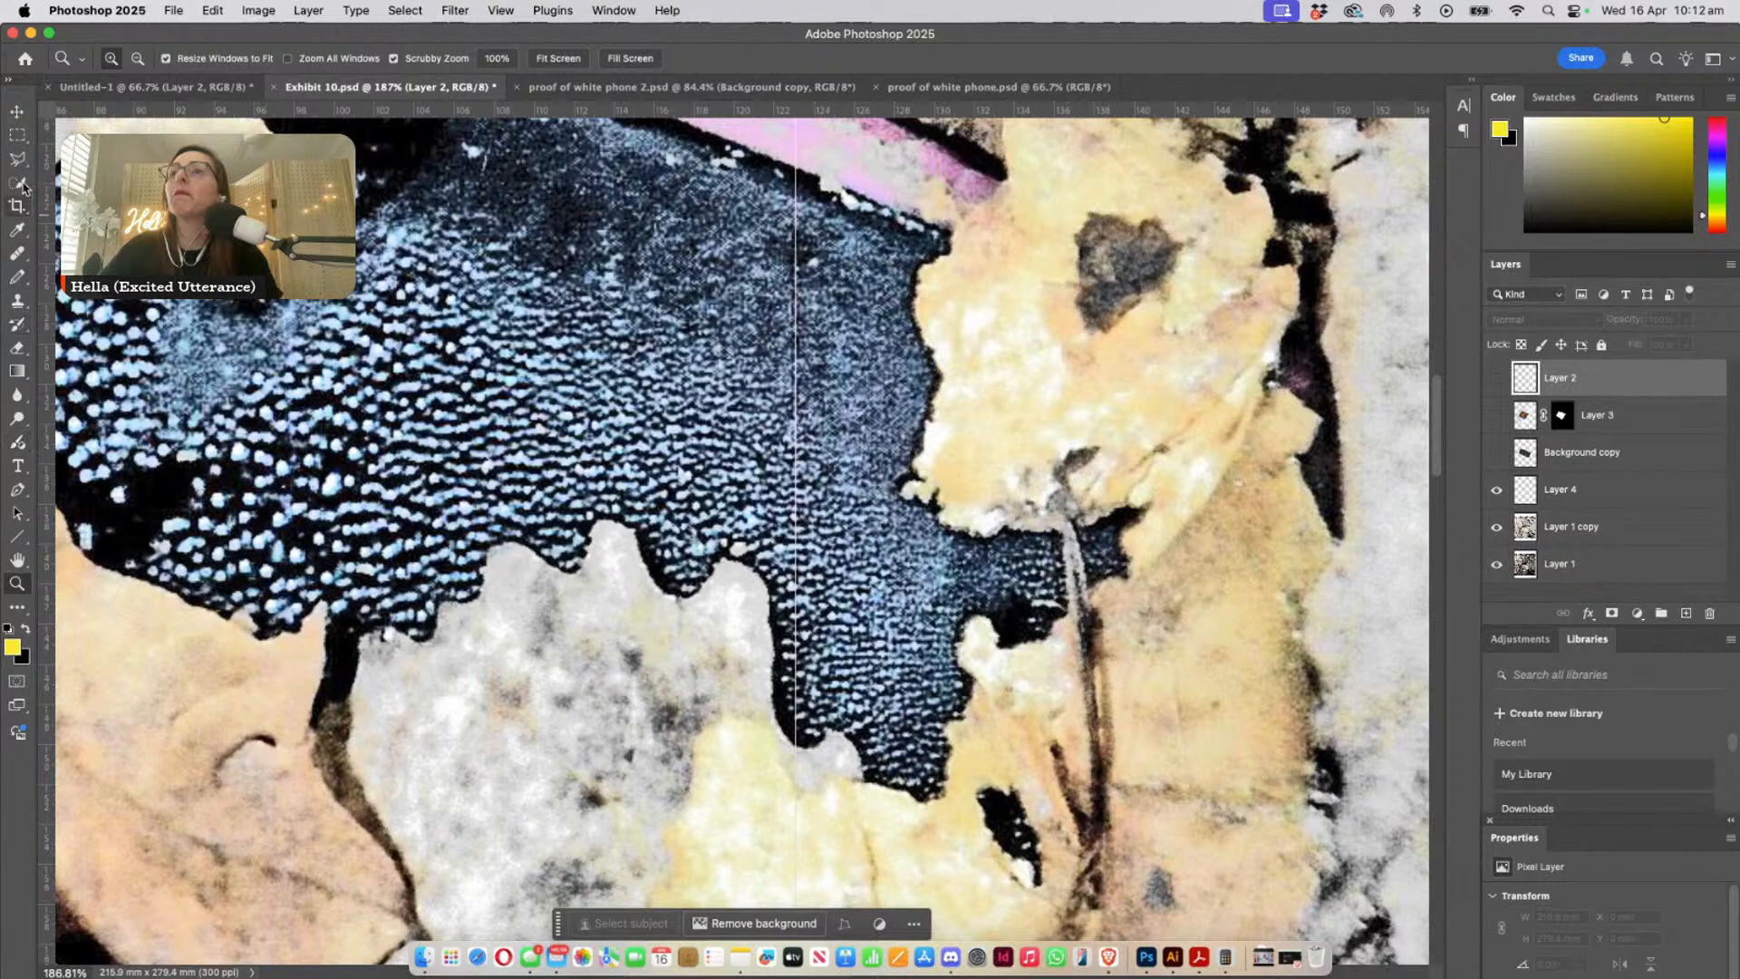
key("p")
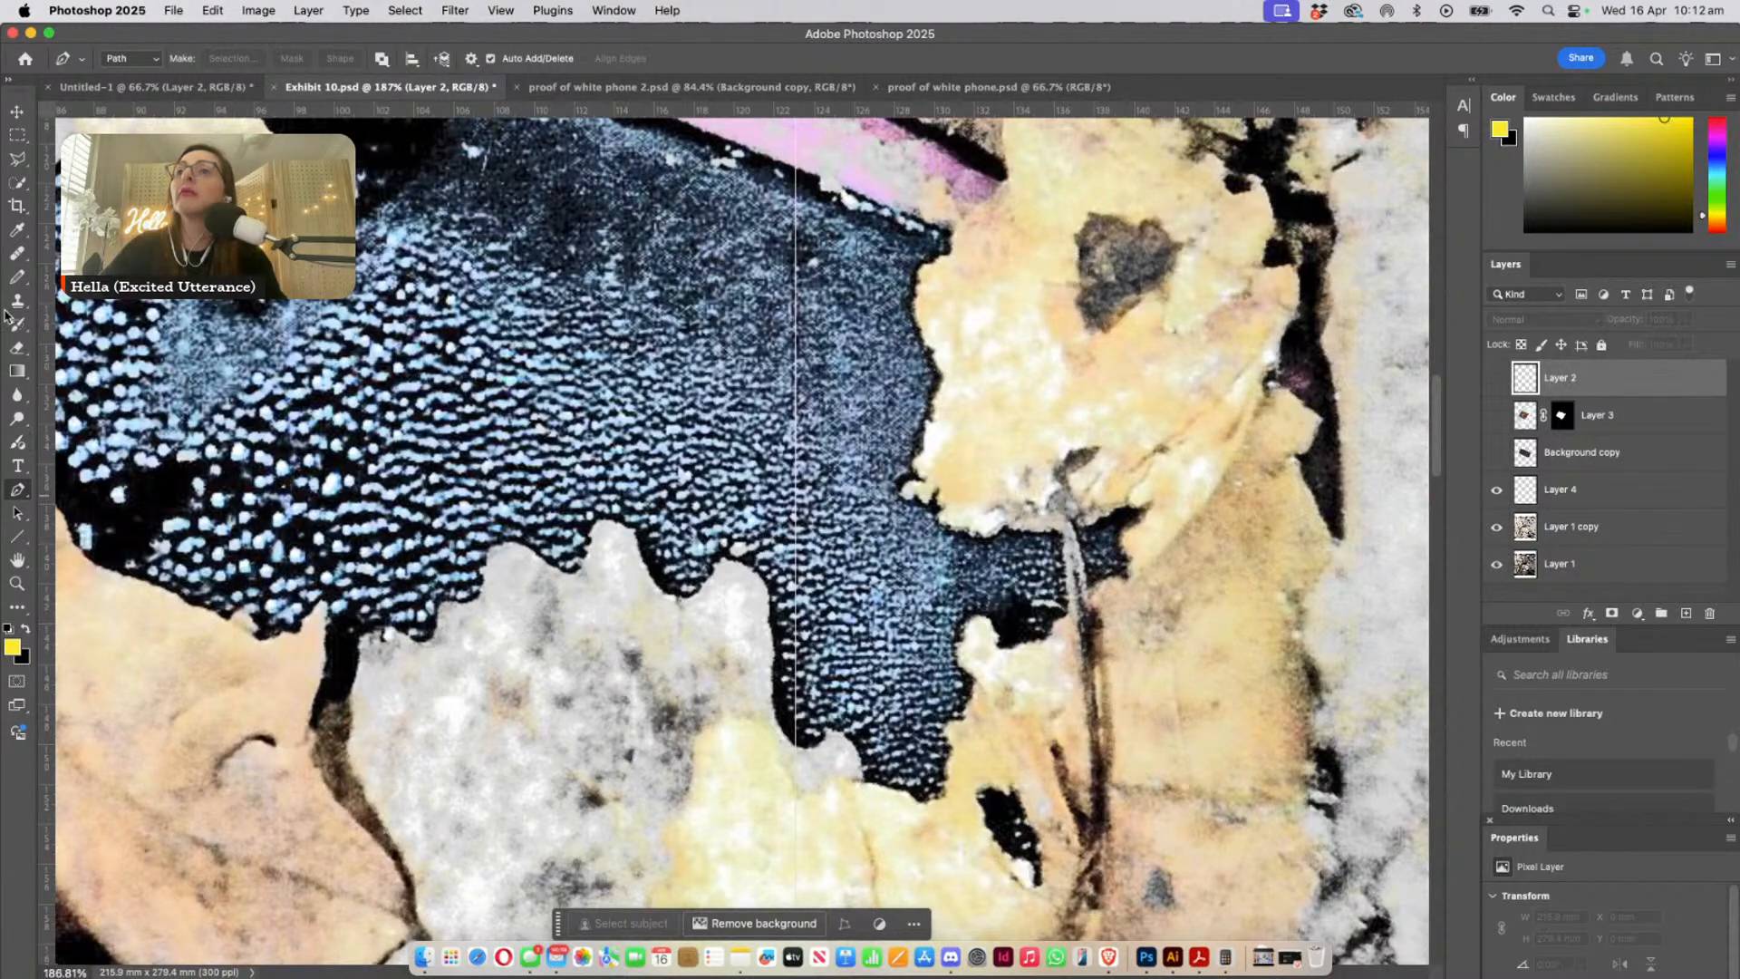
left_click(16, 277)
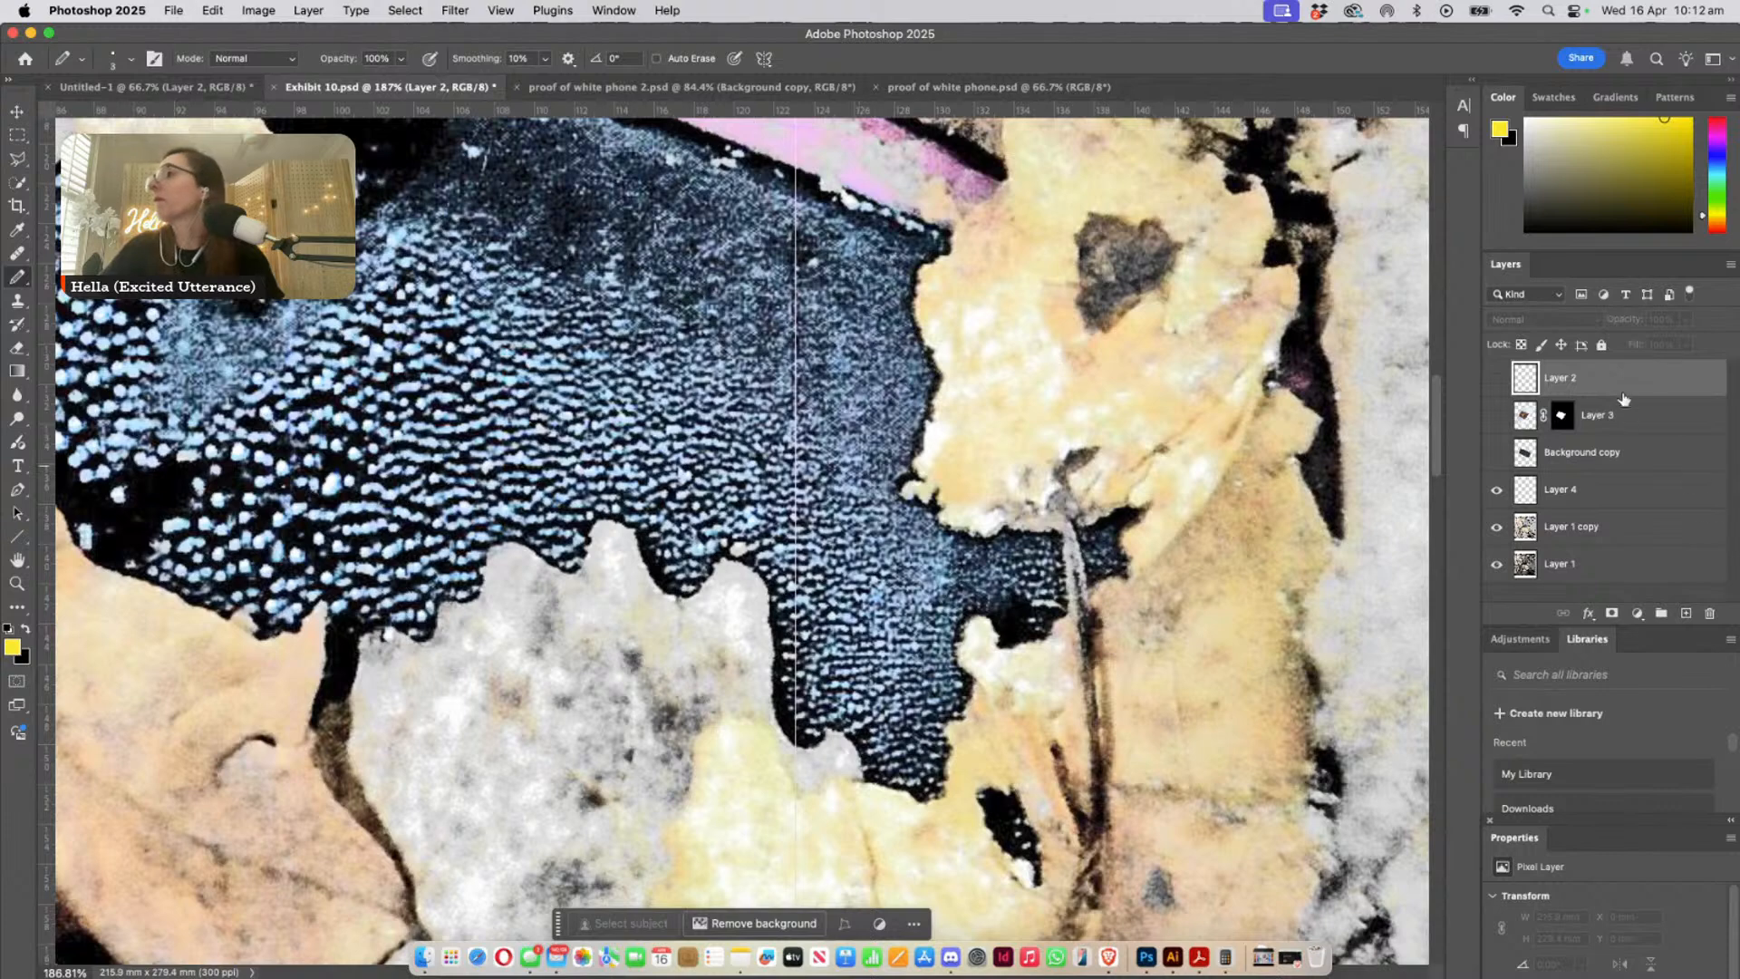
left_click(1496, 378)
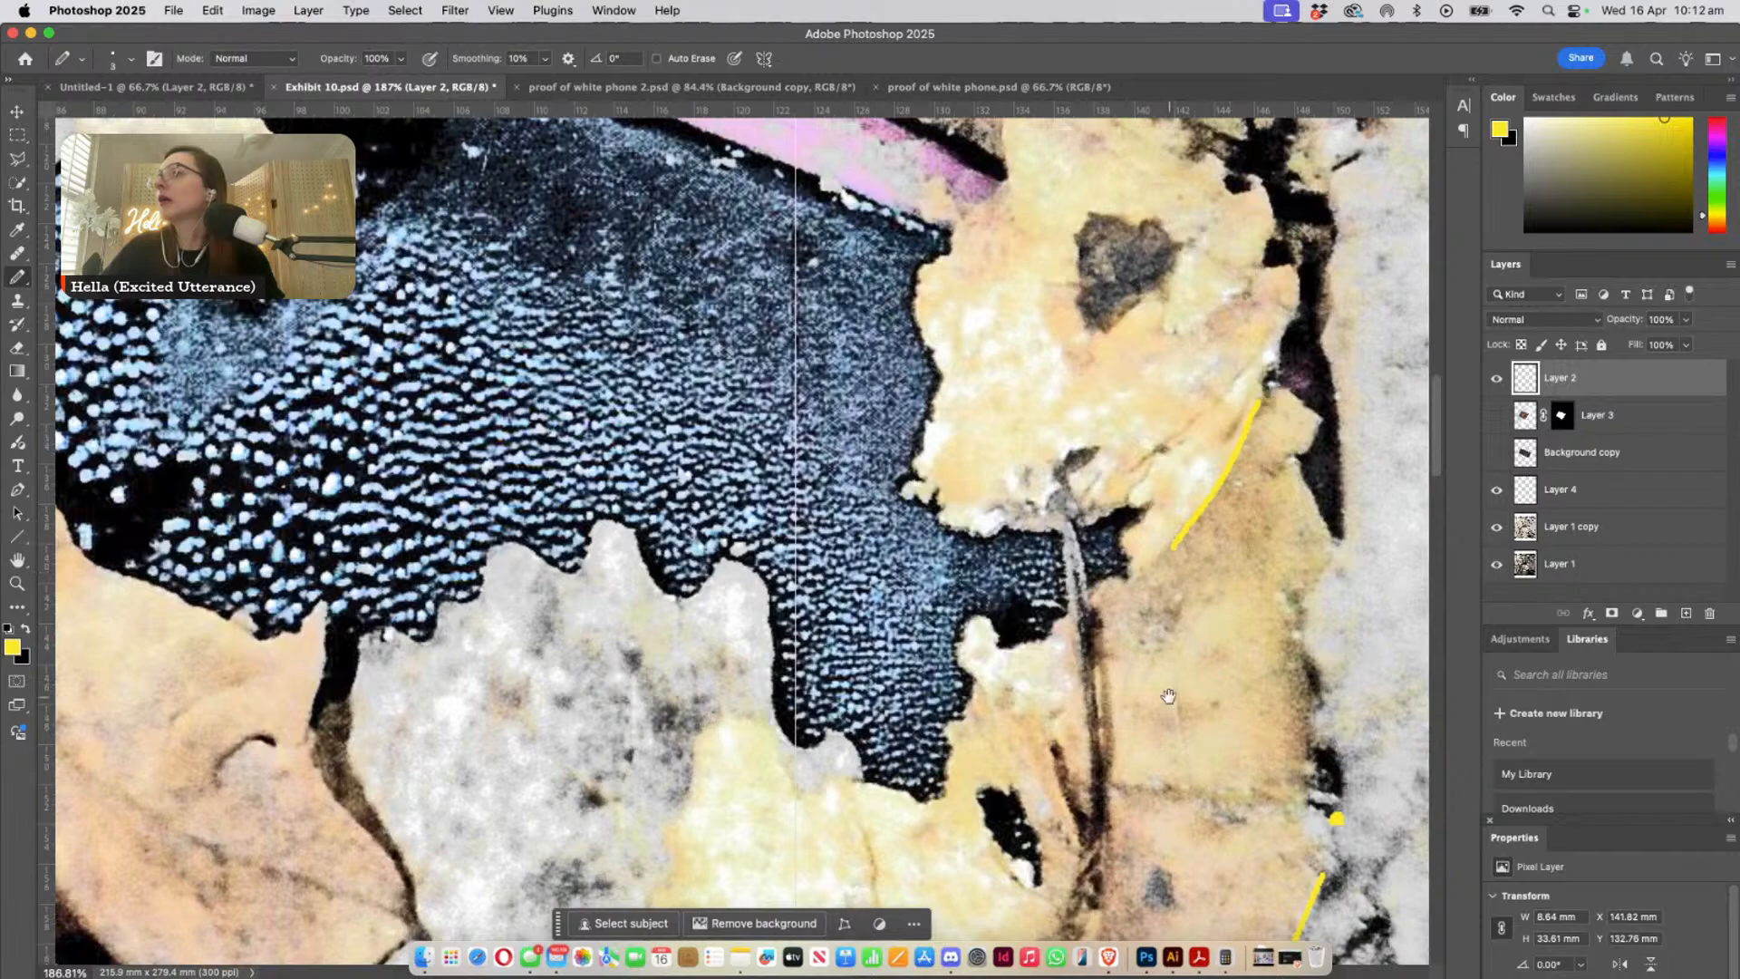
- Show the Gryffindor-cased phone on Layer 3 over the leaf-covered phone again and select that layer with the Move tool ready
left_click_drag(1169, 696, 1067, 485)
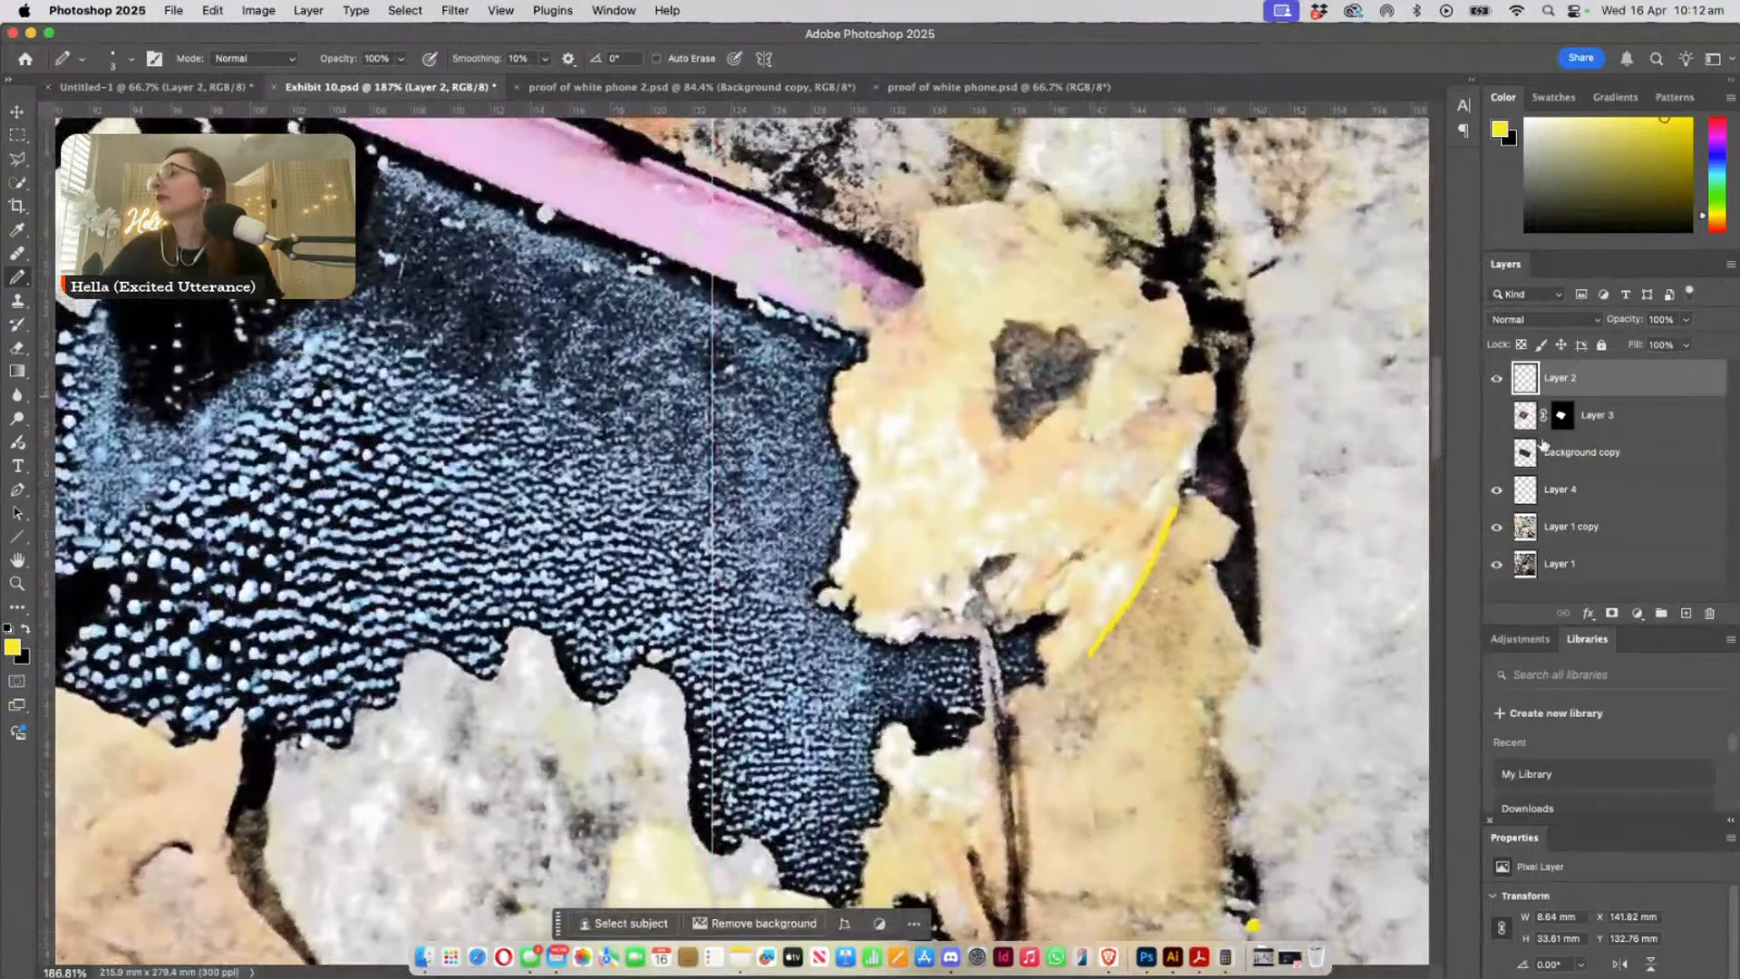
left_click(1497, 416)
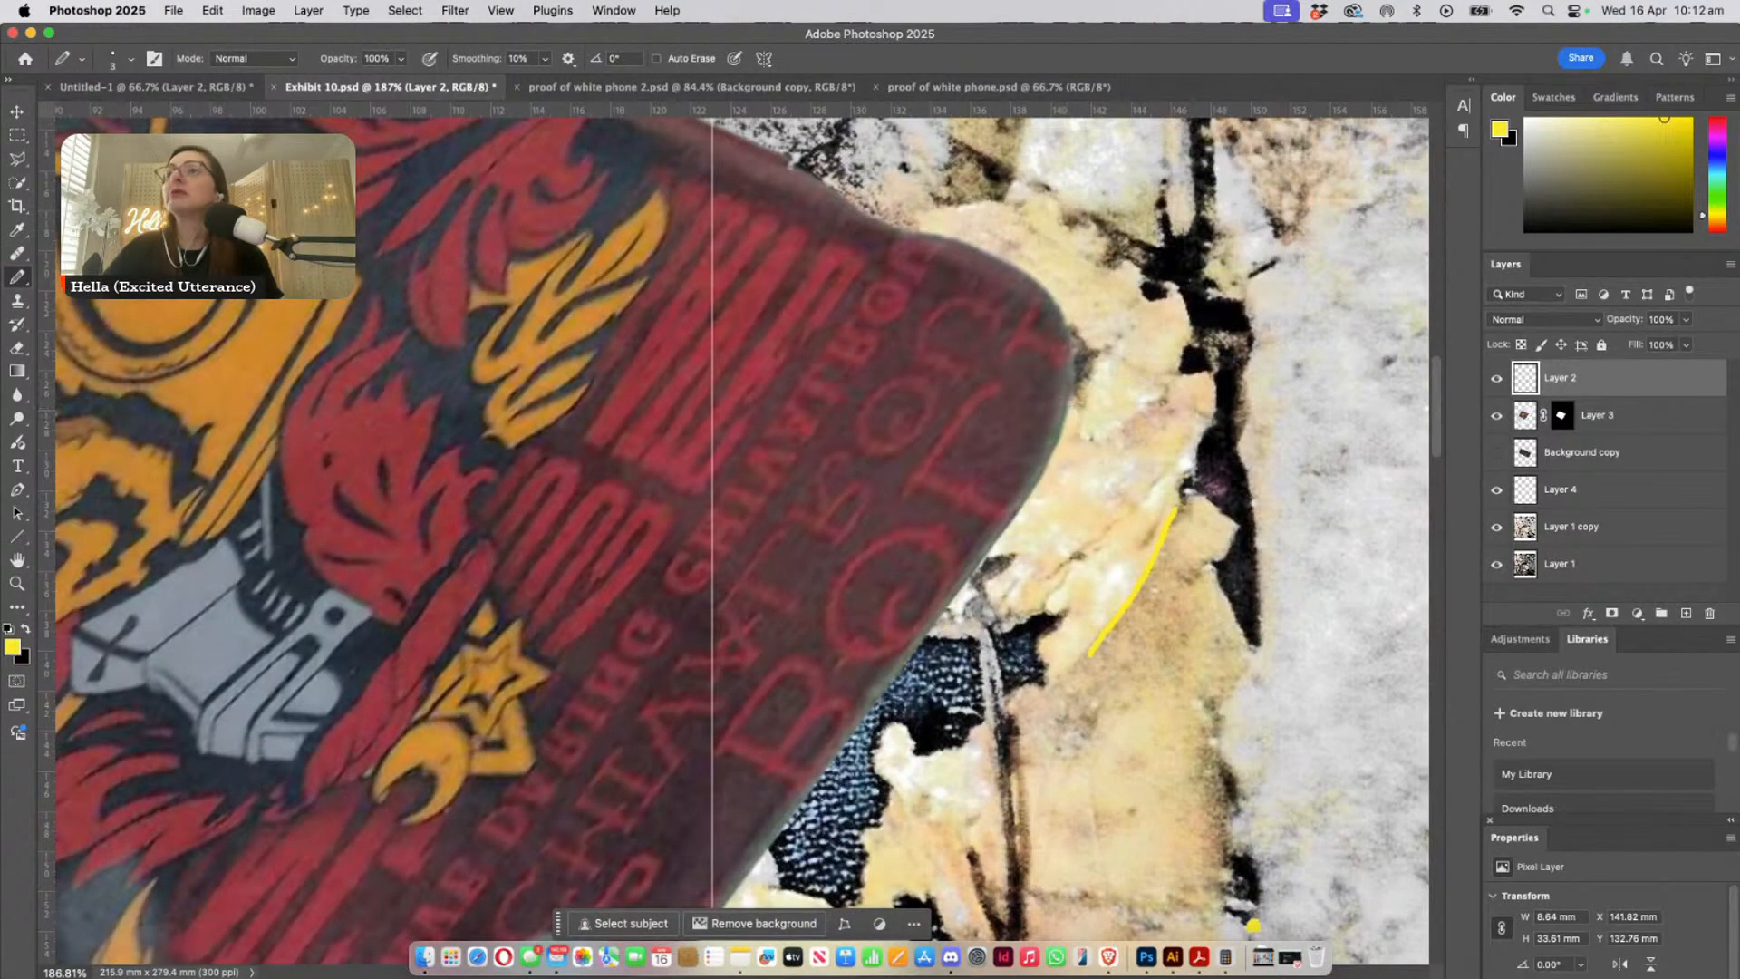
left_click(16, 115)
left_click(337, 398)
left_click_drag(409, 405, 513, 407)
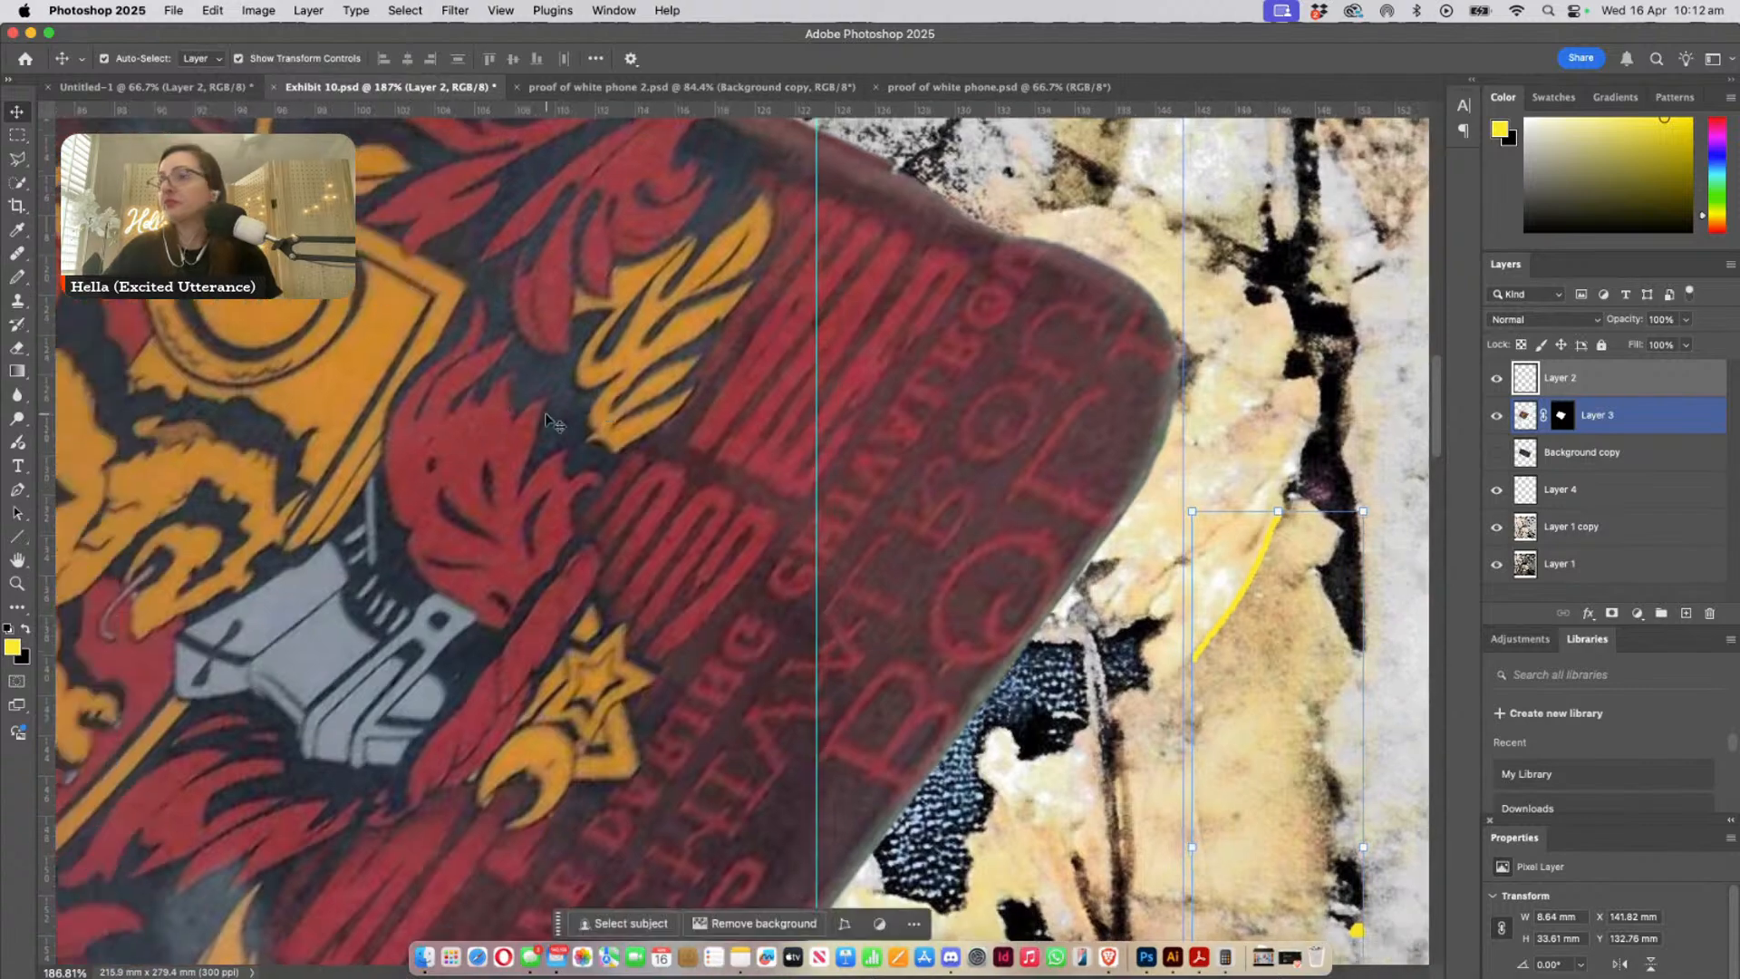
key("super+minus")
key("super+minus")
left_click(1599, 413)
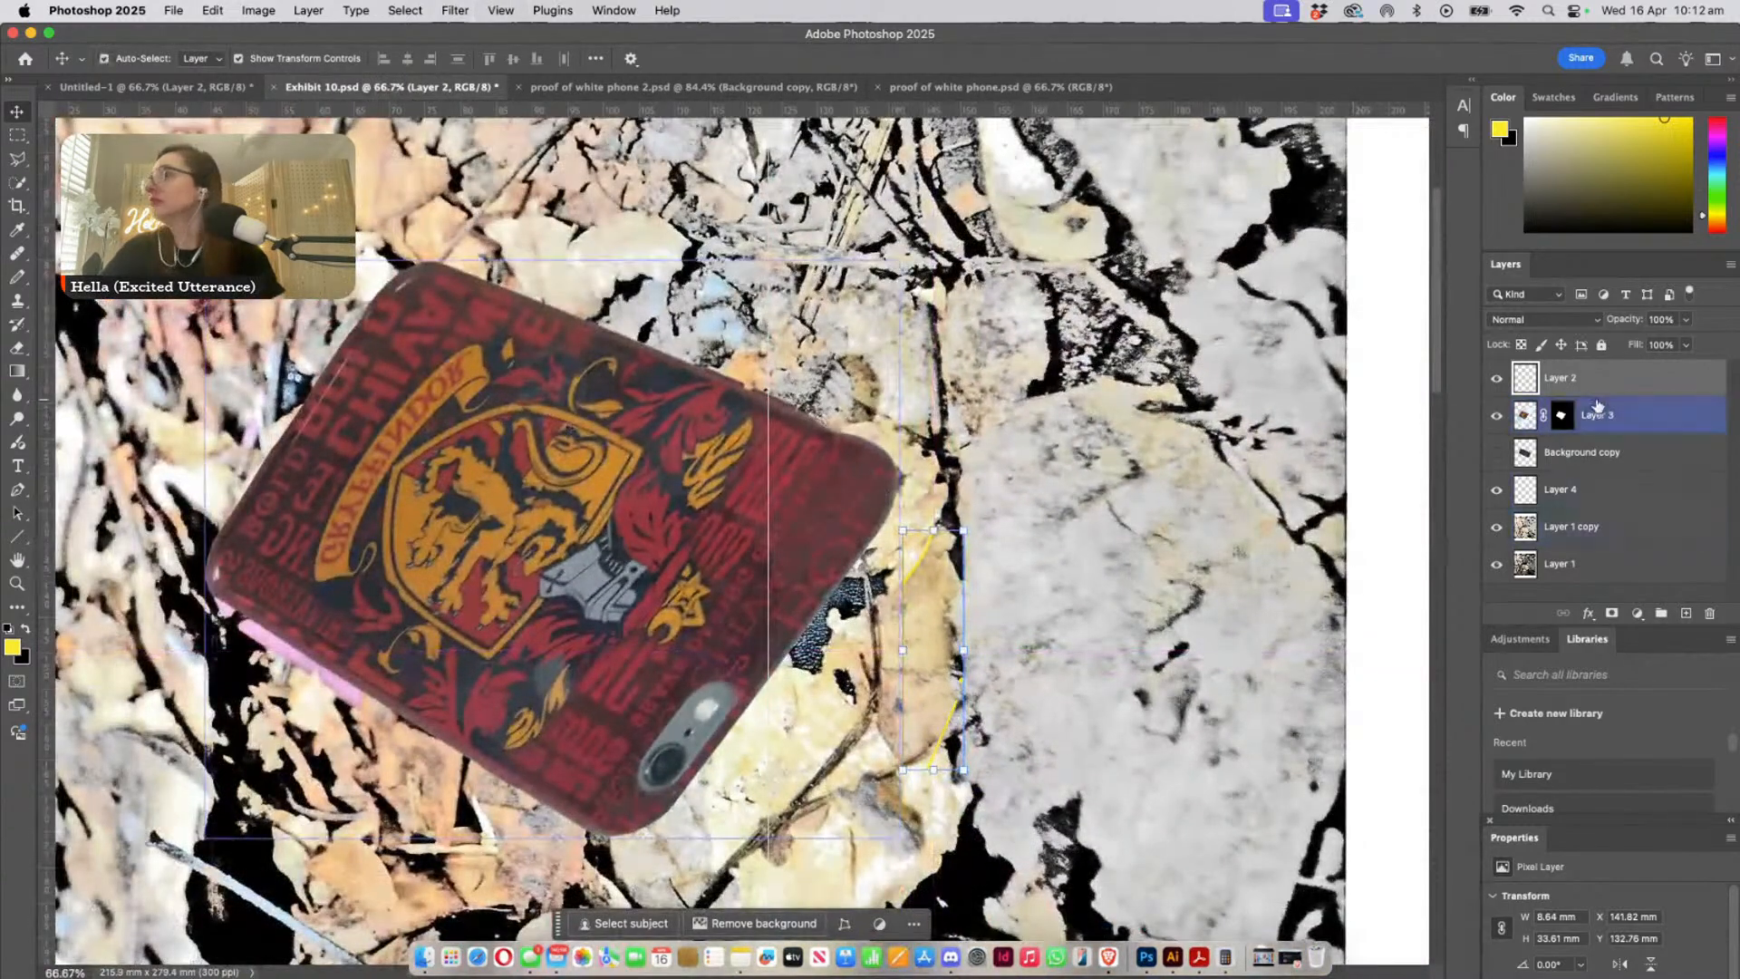
- Free-transform Layer 3, pulling its side edge outward and skewing it to reach 104.18% width with a 1.76° vertical skew
key("super+t")
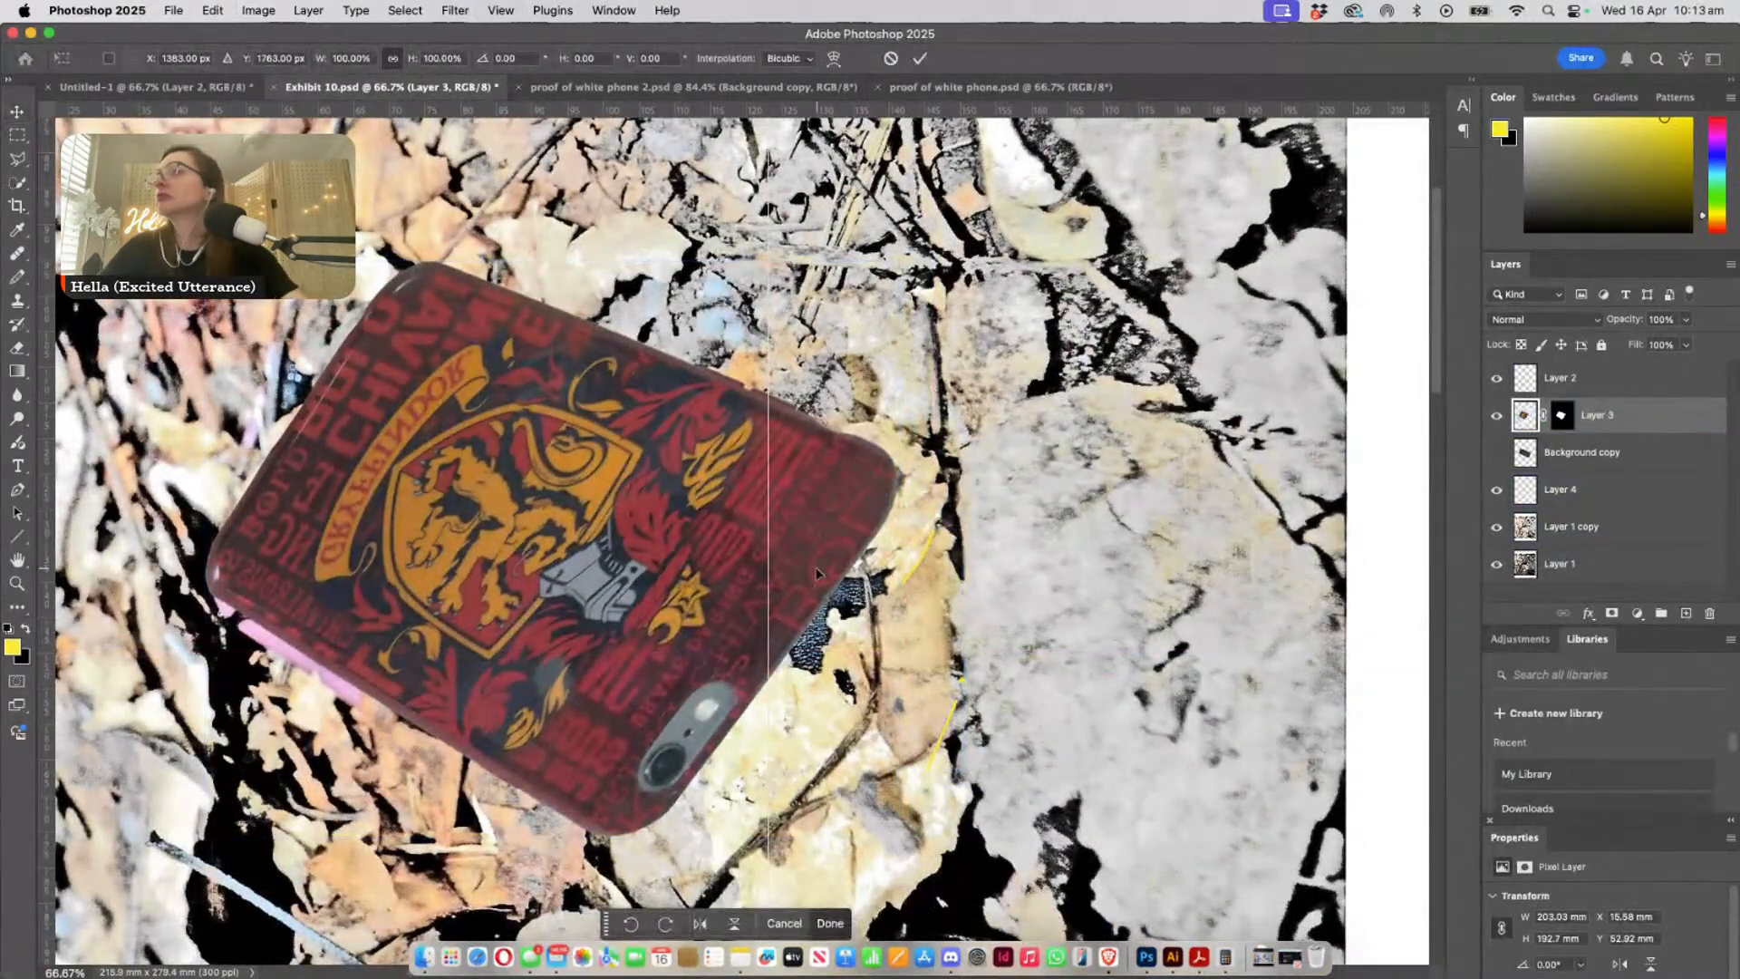
left_click_drag(852, 629, 879, 405)
key("super+minus")
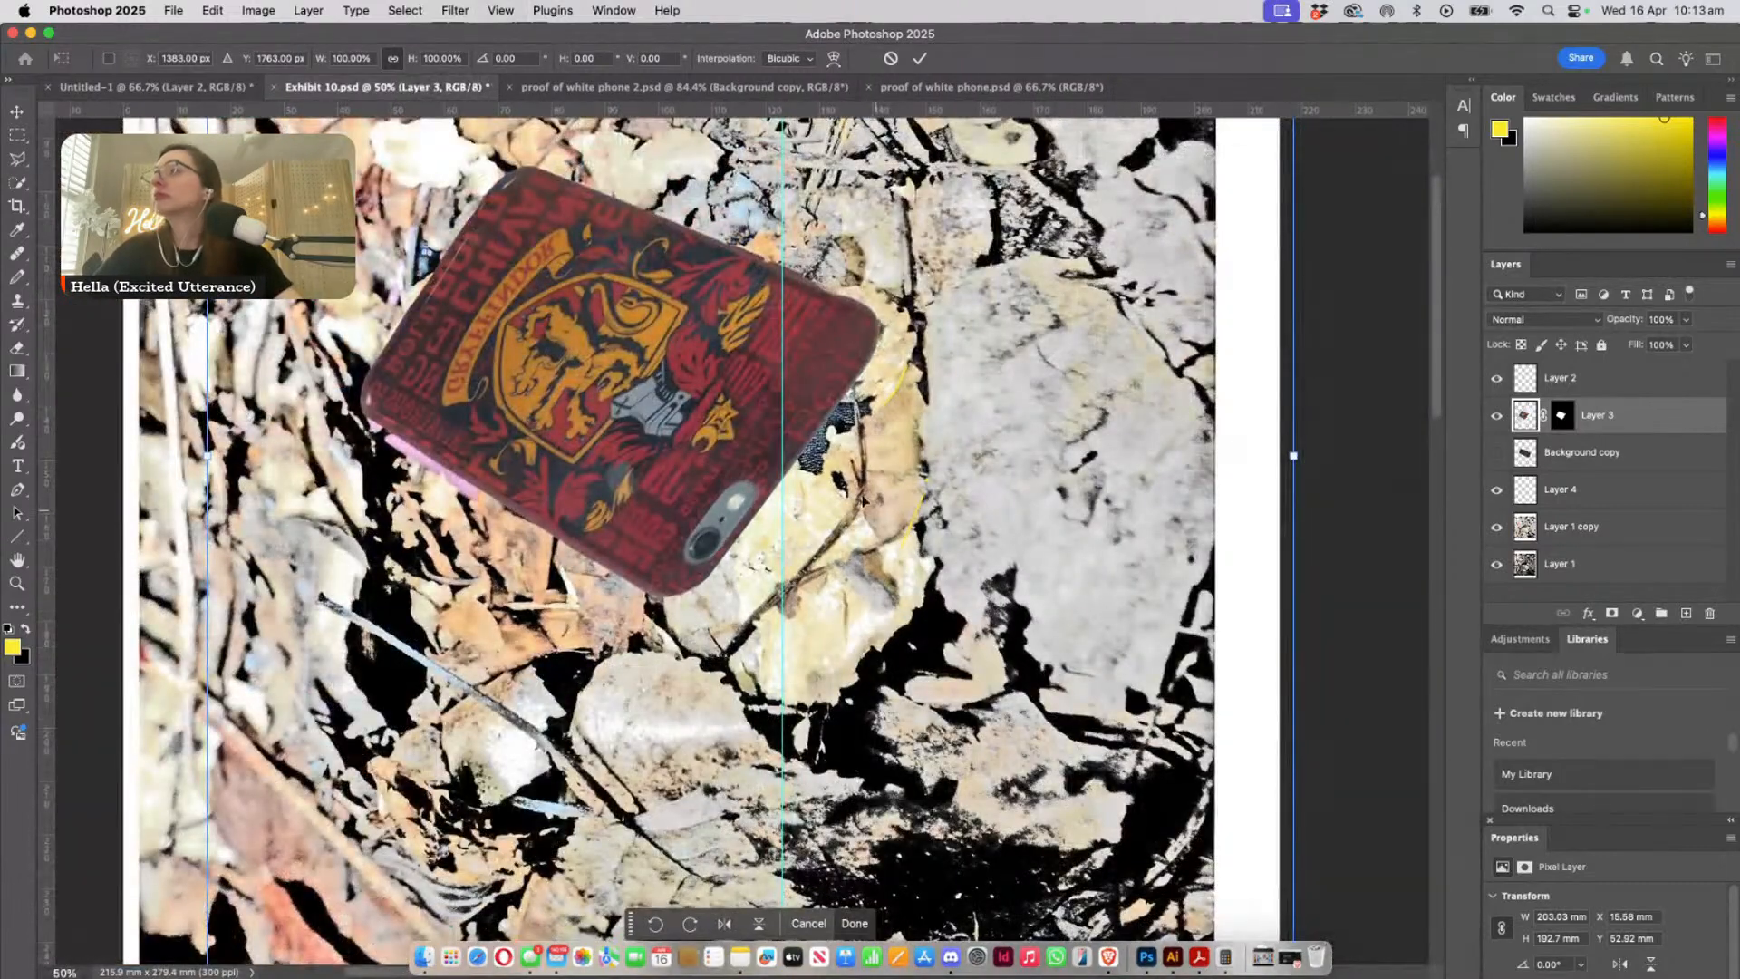
scroll(863, 498, "down", 5)
scroll(863, 499, "right", 3)
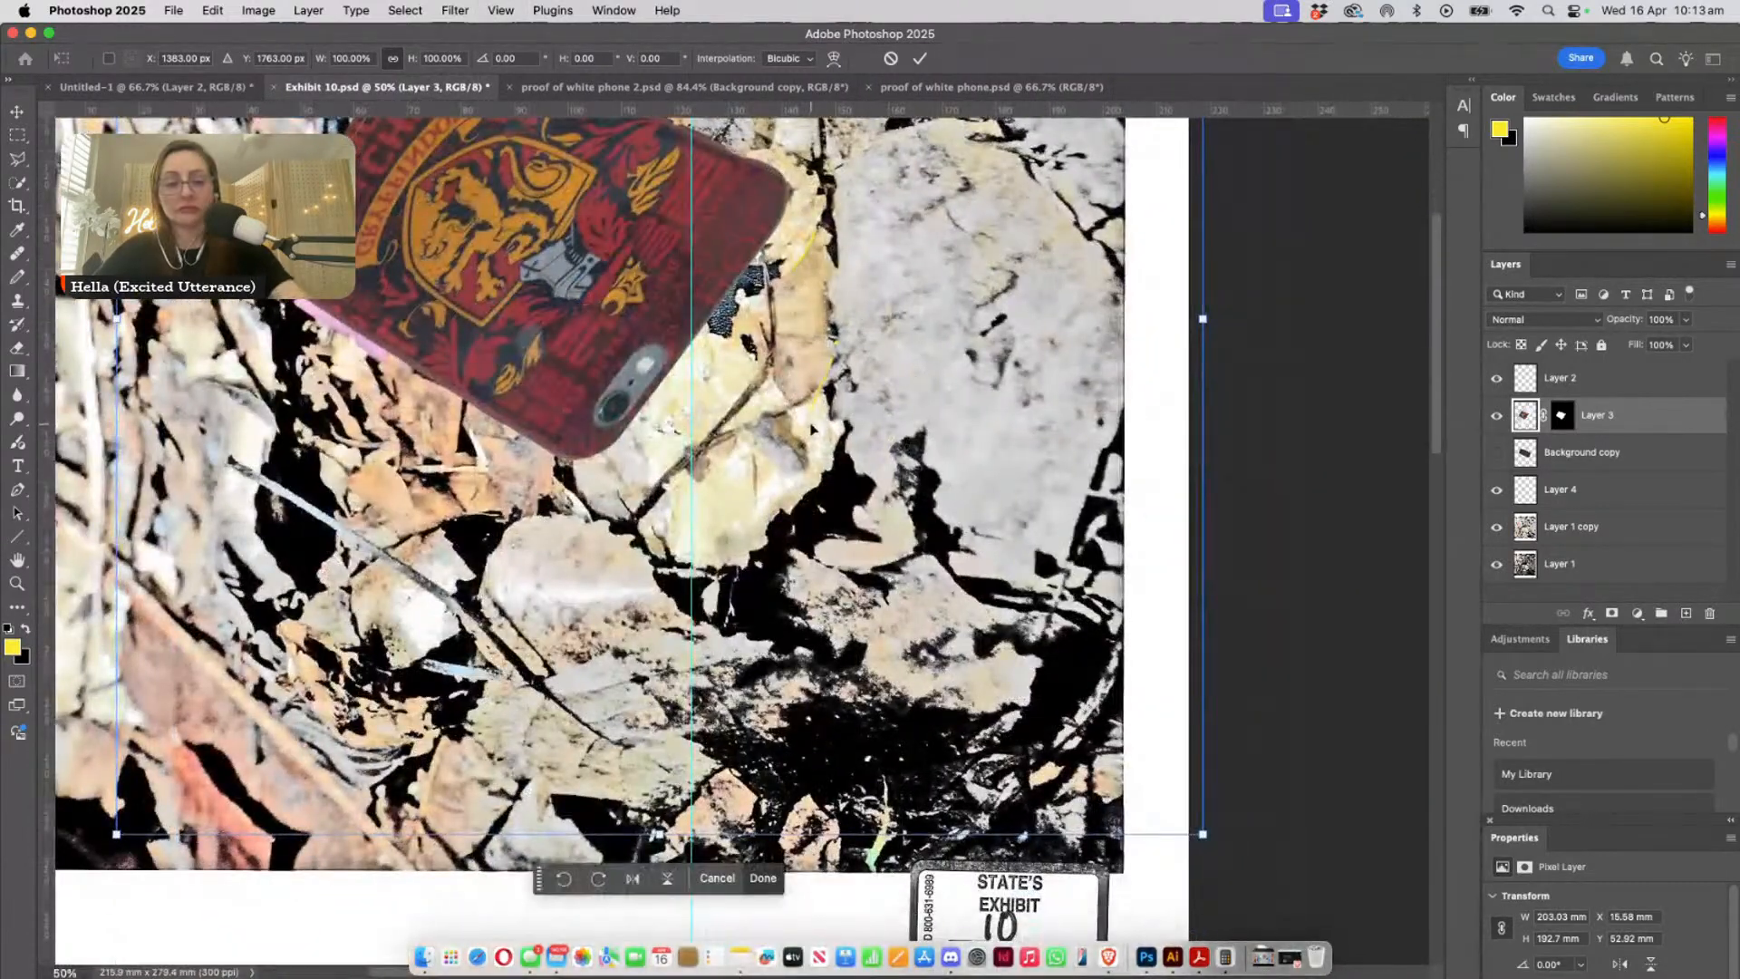
left_click_drag(1202, 319, 1248, 354)
scroll(1248, 354, "up", 3)
scroll(1248, 354, "left", 3)
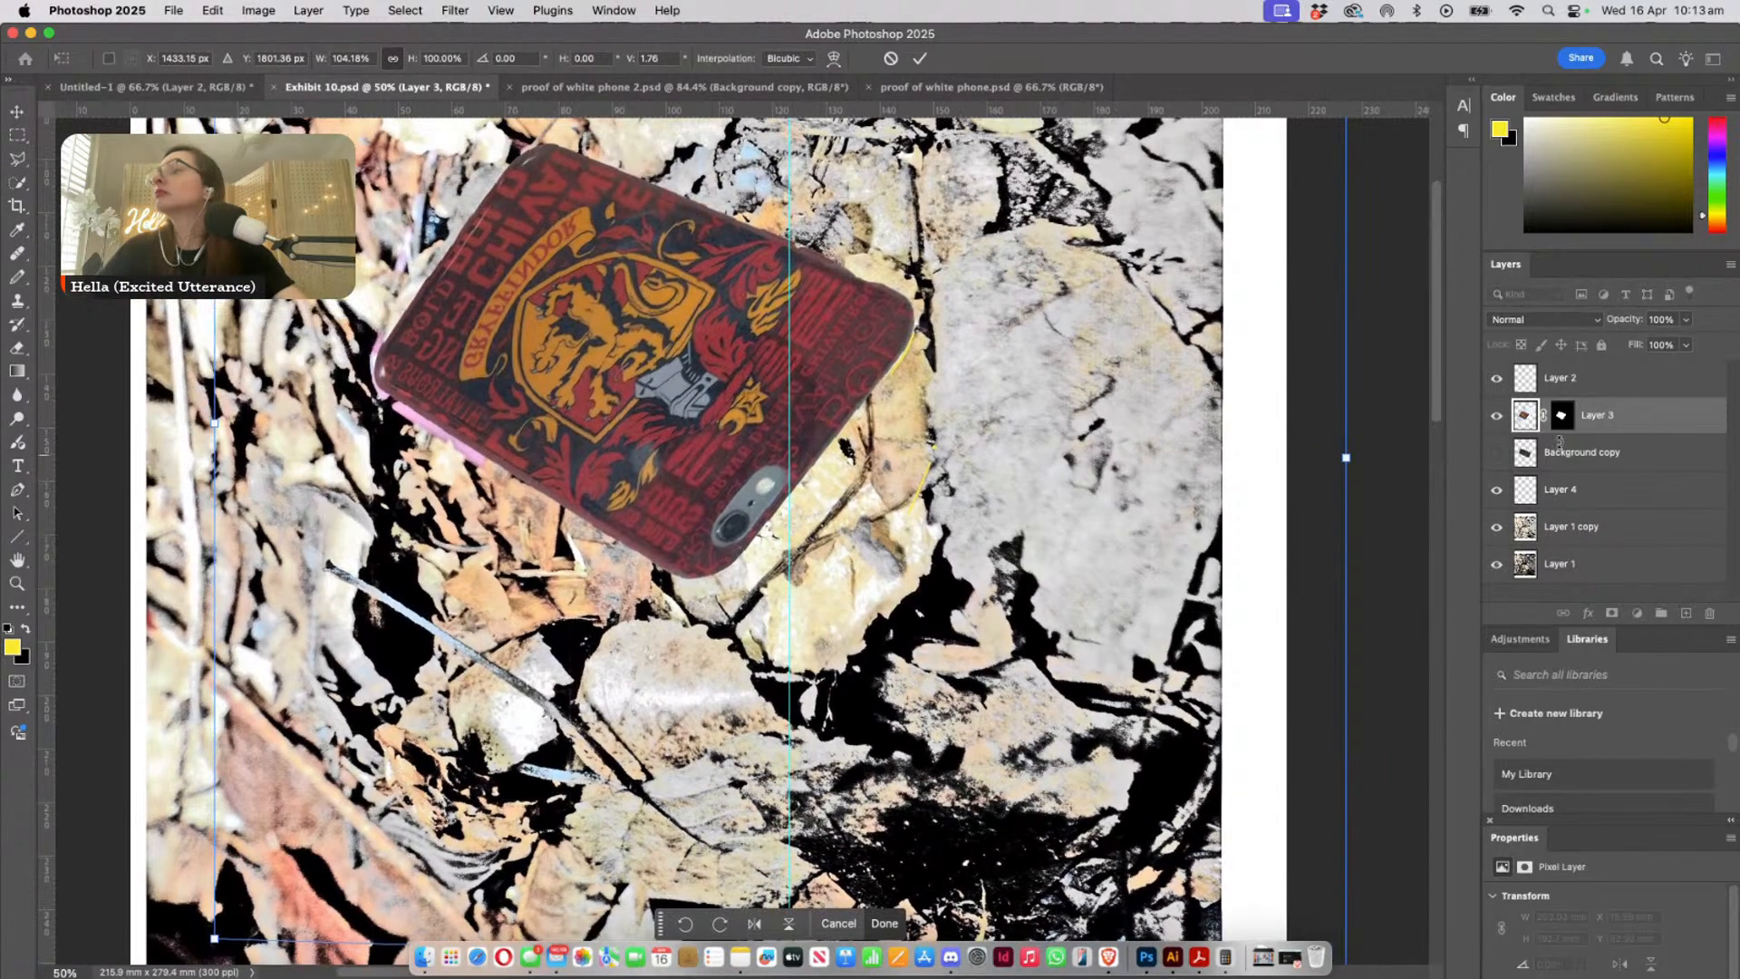
- Lower Layer 3's opacity to 70% and stretch its opposite side edge to reach 105.09% width
left_click(1684, 318)
left_click_drag(1690, 340, 1662, 344)
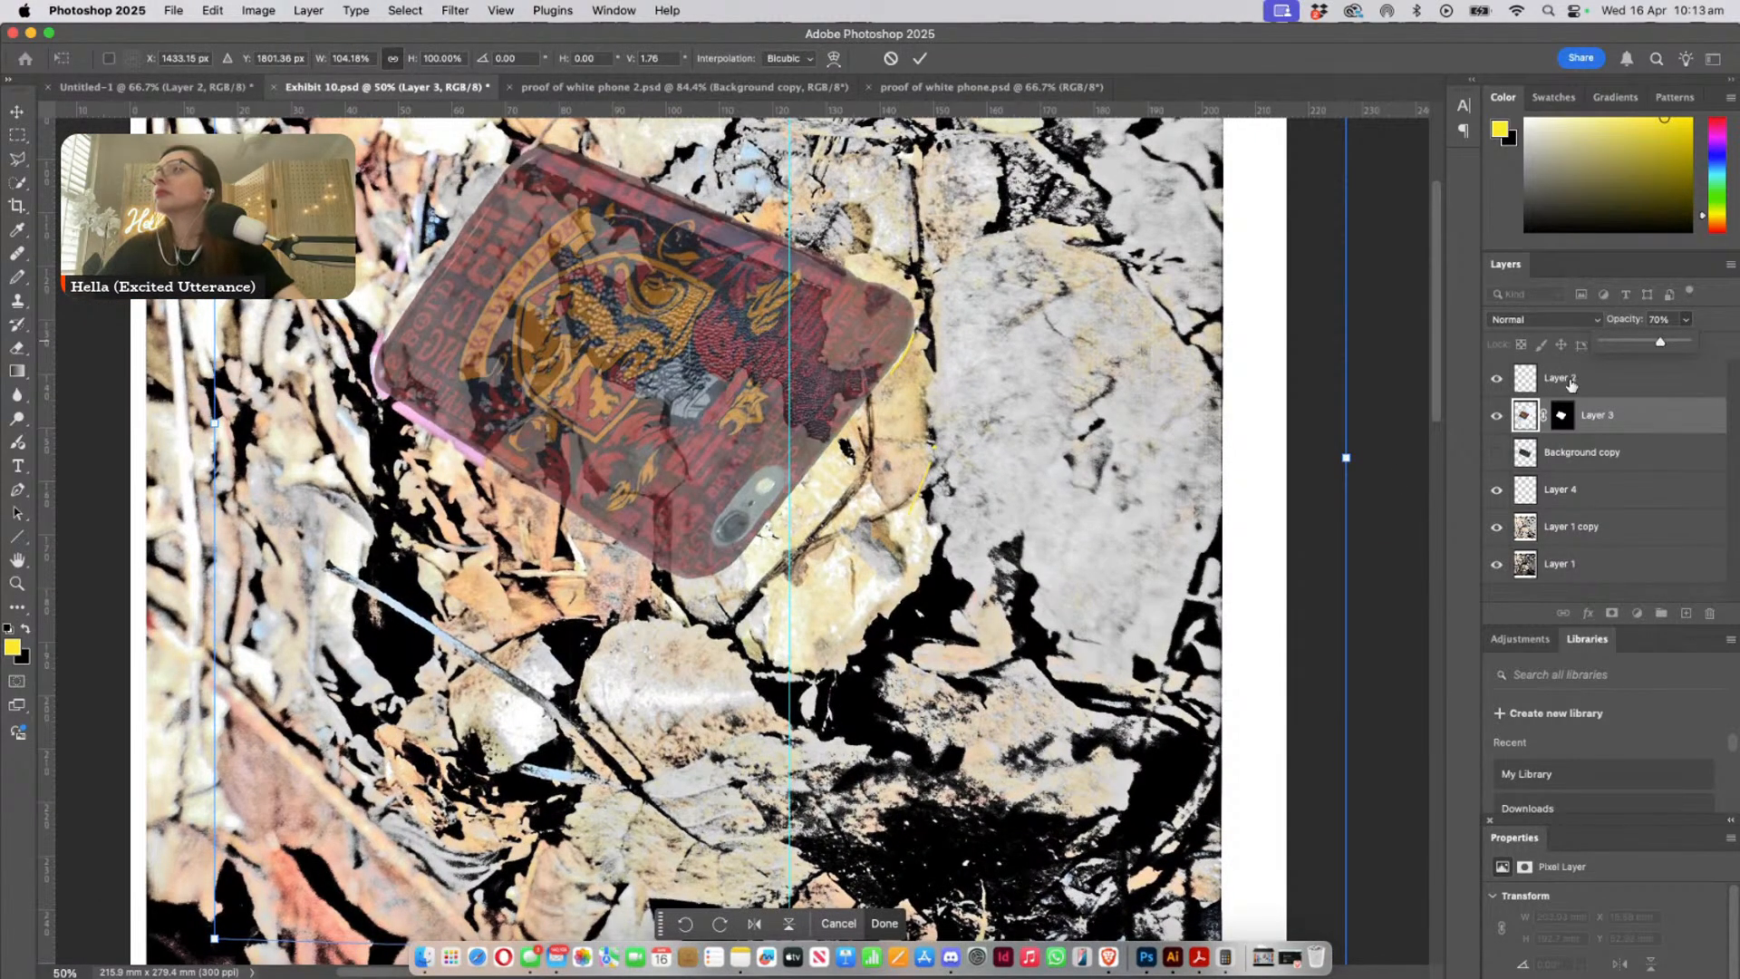
scroll(837, 477, "up", 2)
scroll(838, 477, "left", 2)
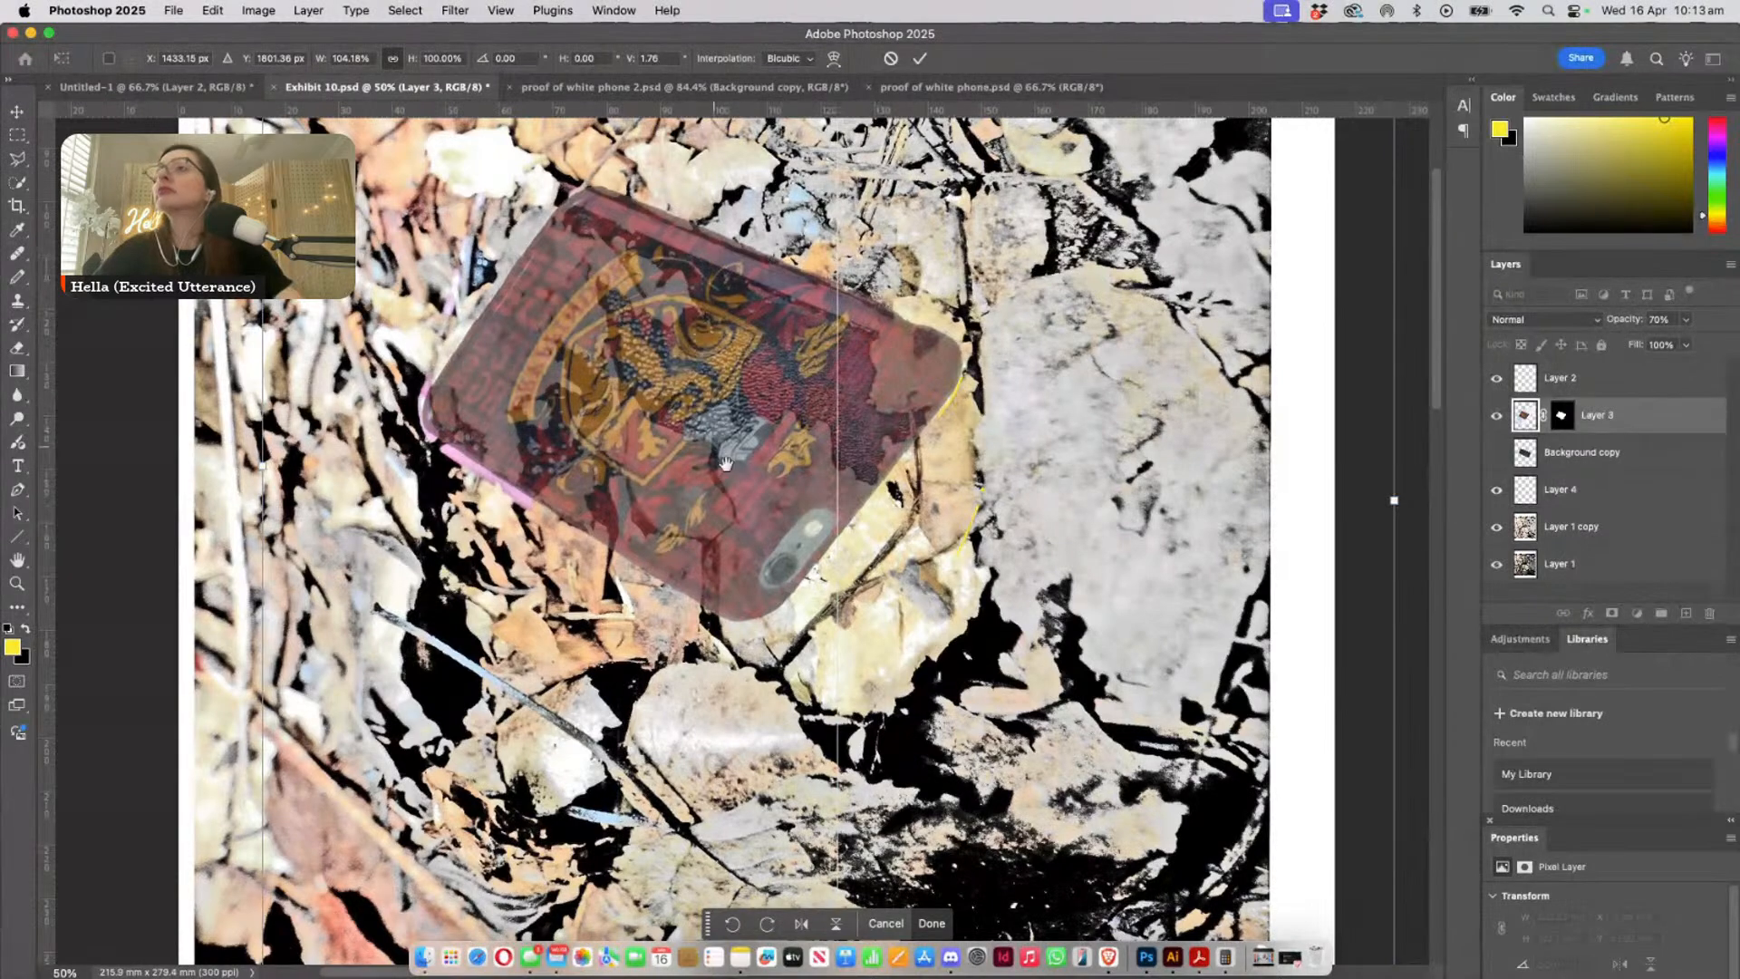
scroll(404, 379, "up", 3)
scroll(404, 379, "left", 3)
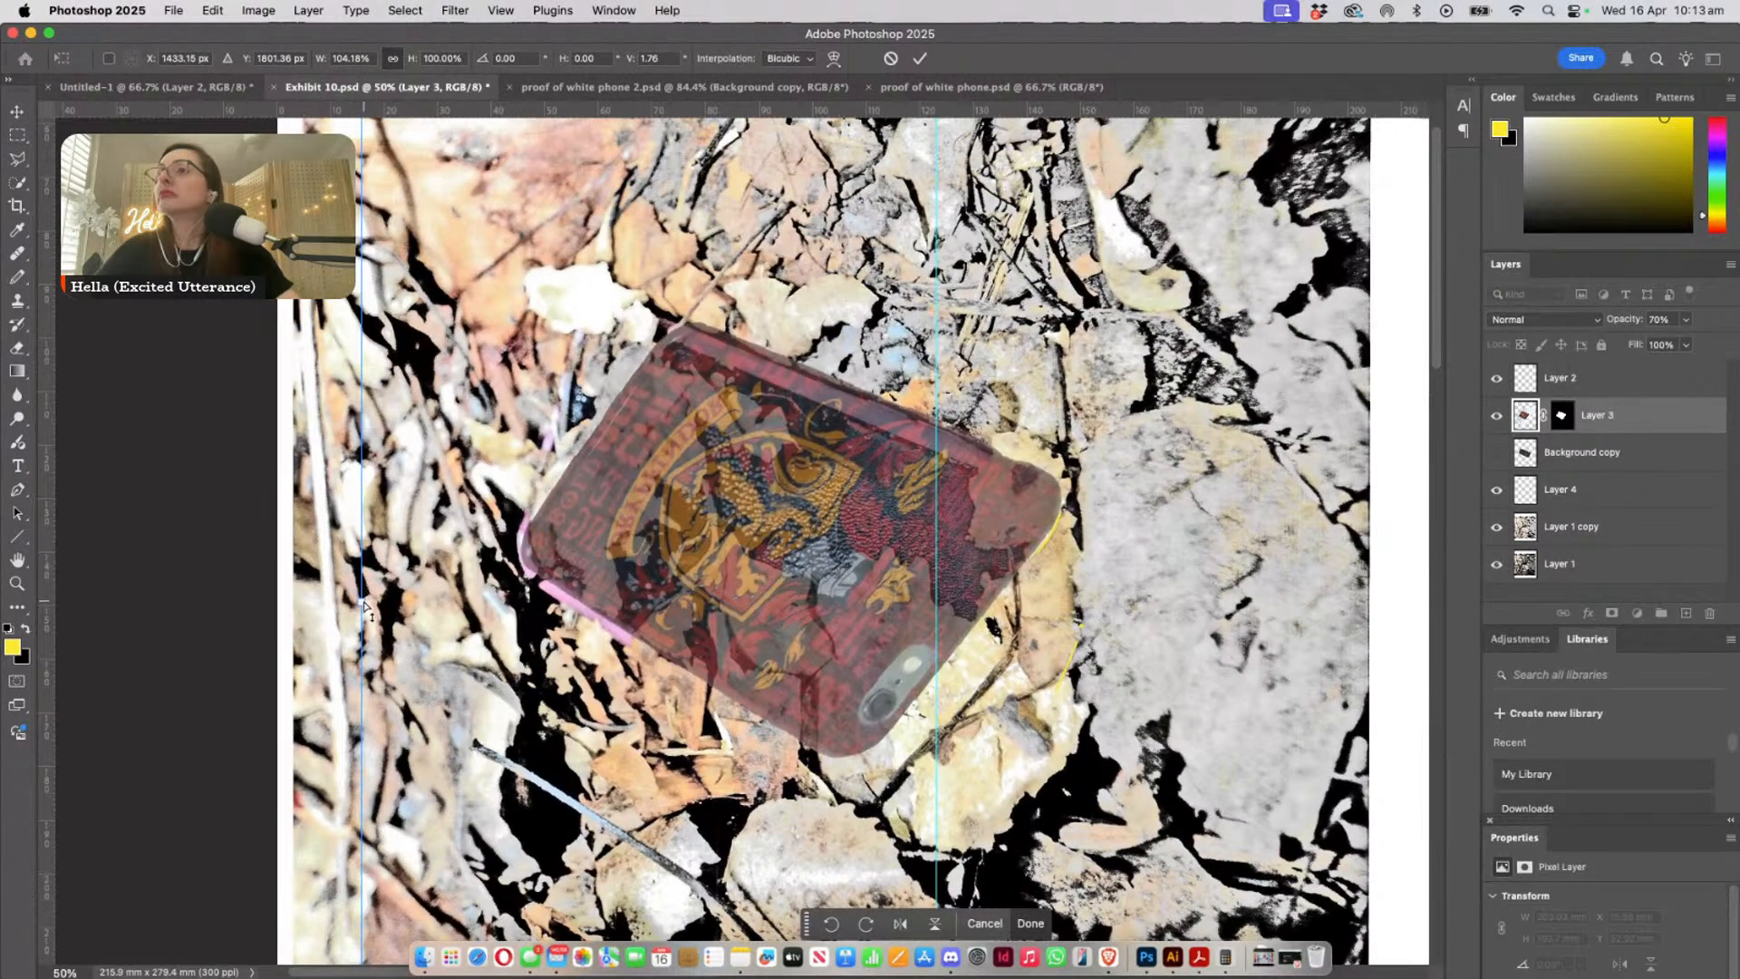
left_click_drag(366, 607, 353, 598)
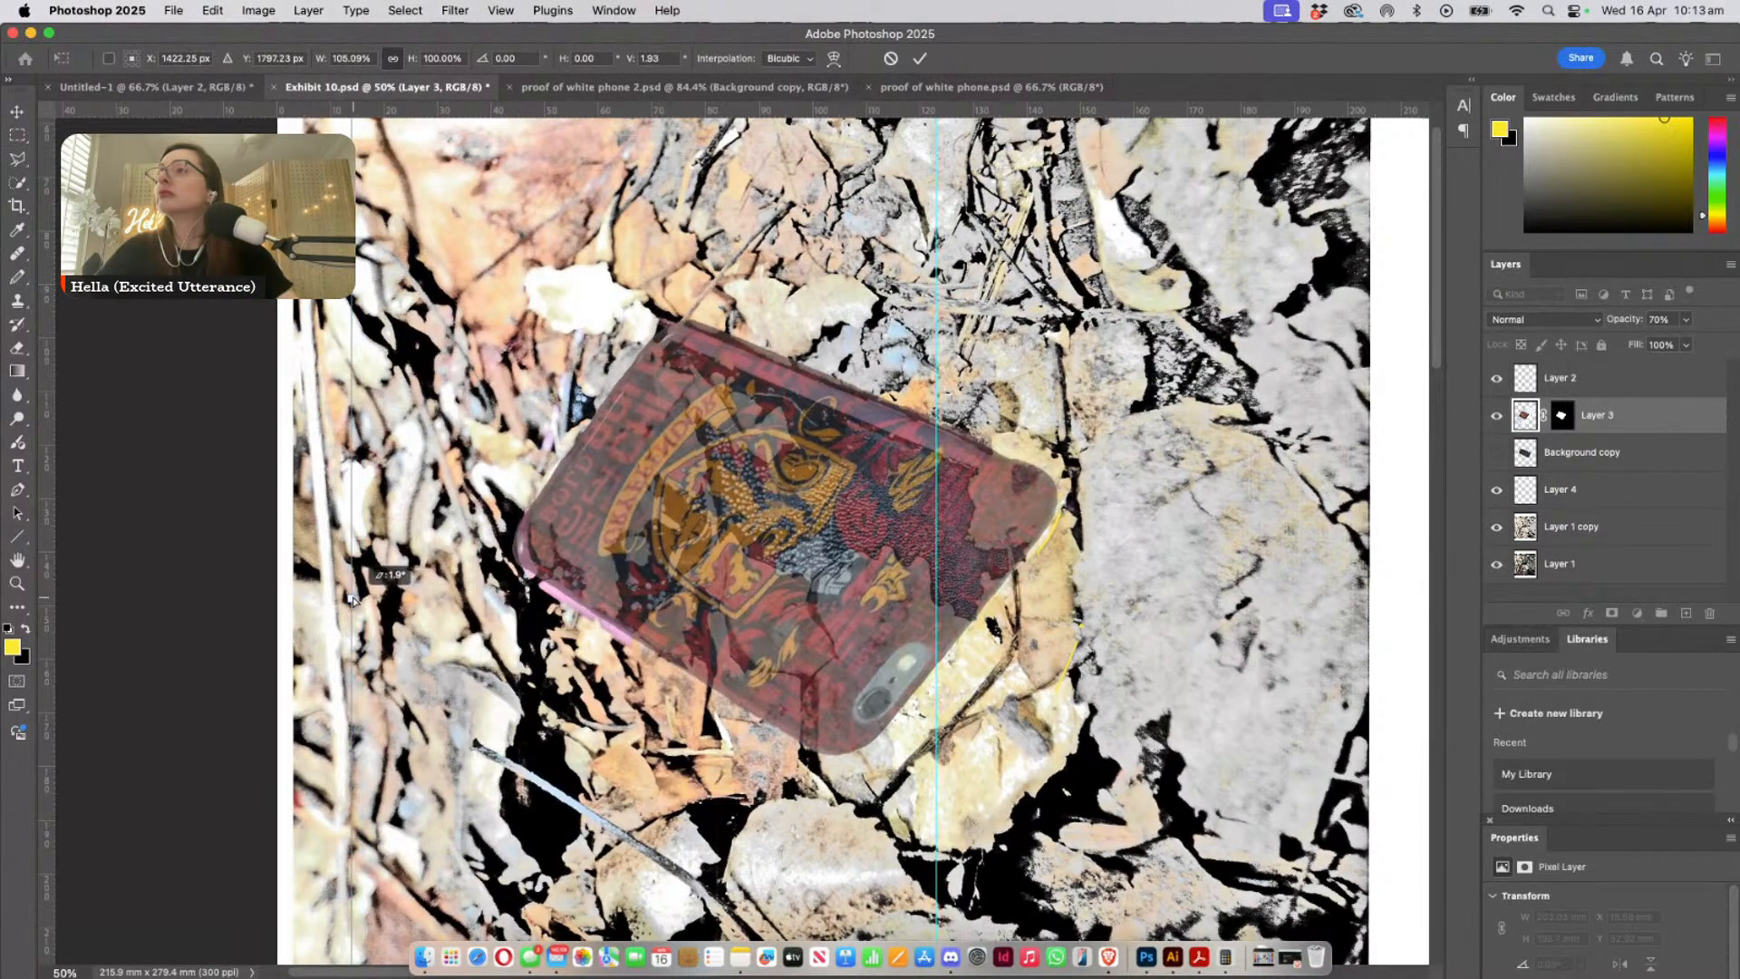
- Adjust Layer 3's side edge and lower corner to fit the buried phone, reaching 106.70% width and 101.40% height
scroll(839, 609, "down", 3)
scroll(838, 609, "right", 3)
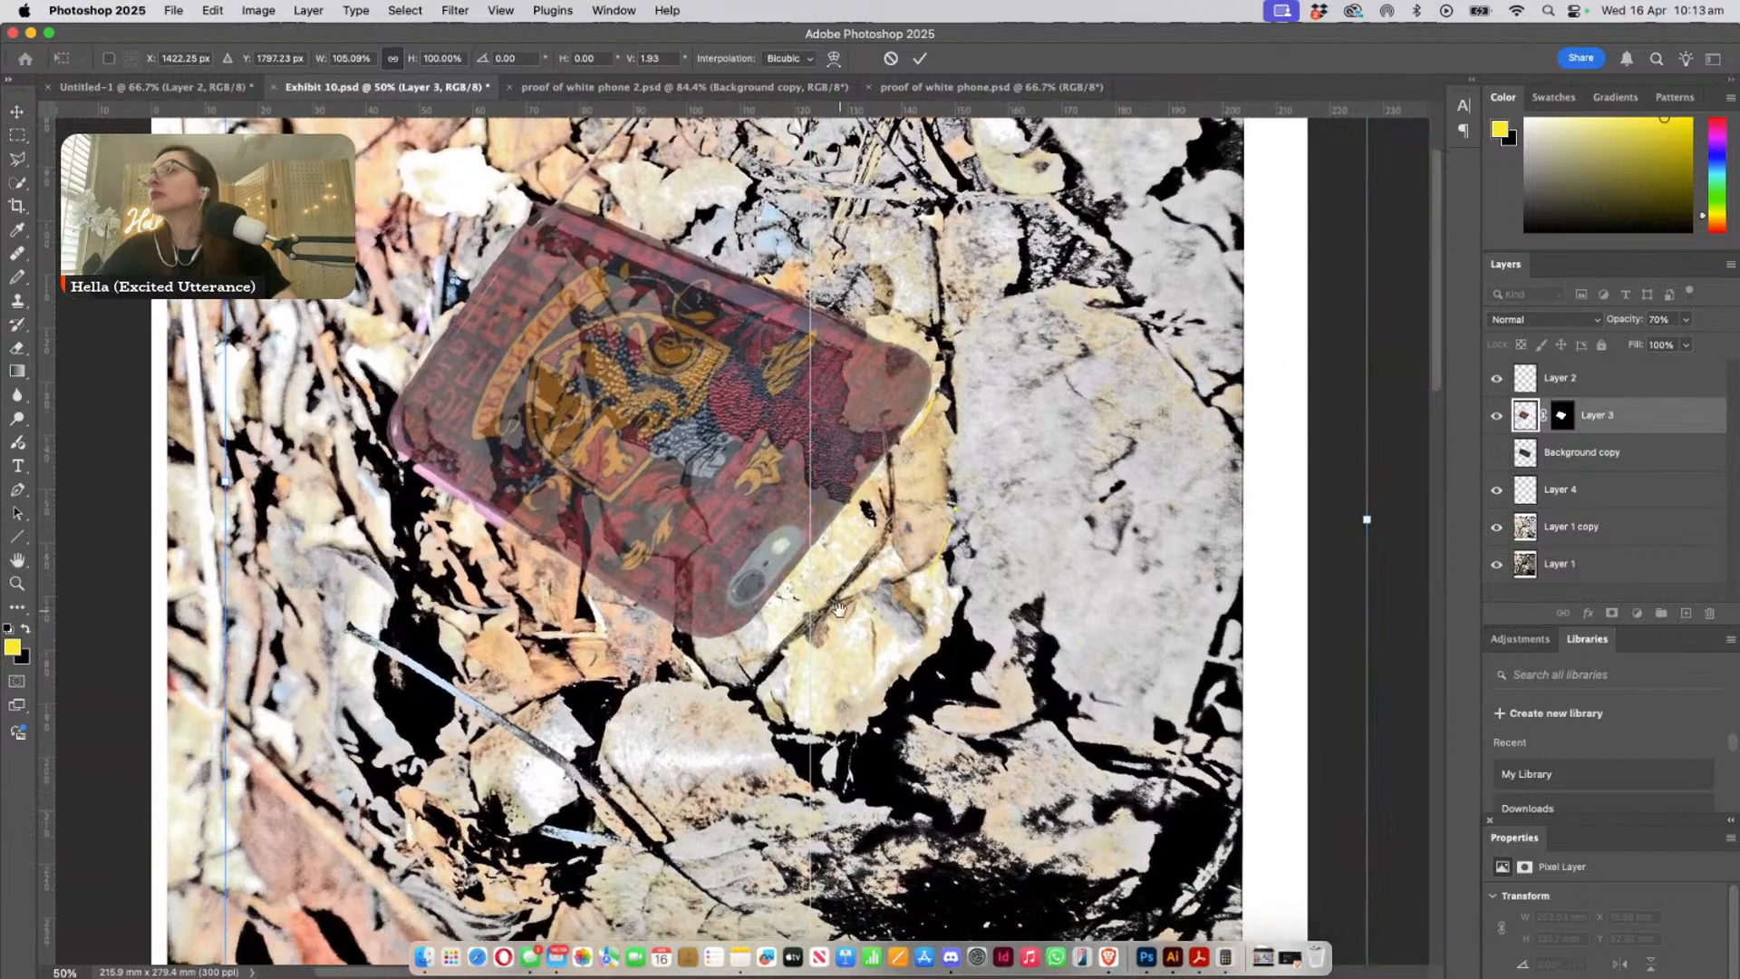
scroll(839, 609, "up", 2)
scroll(839, 609, "right", 2)
left_click_drag(1342, 560, 1341, 571)
scroll(660, 651, "down", 3)
scroll(417, 768, "left", 2)
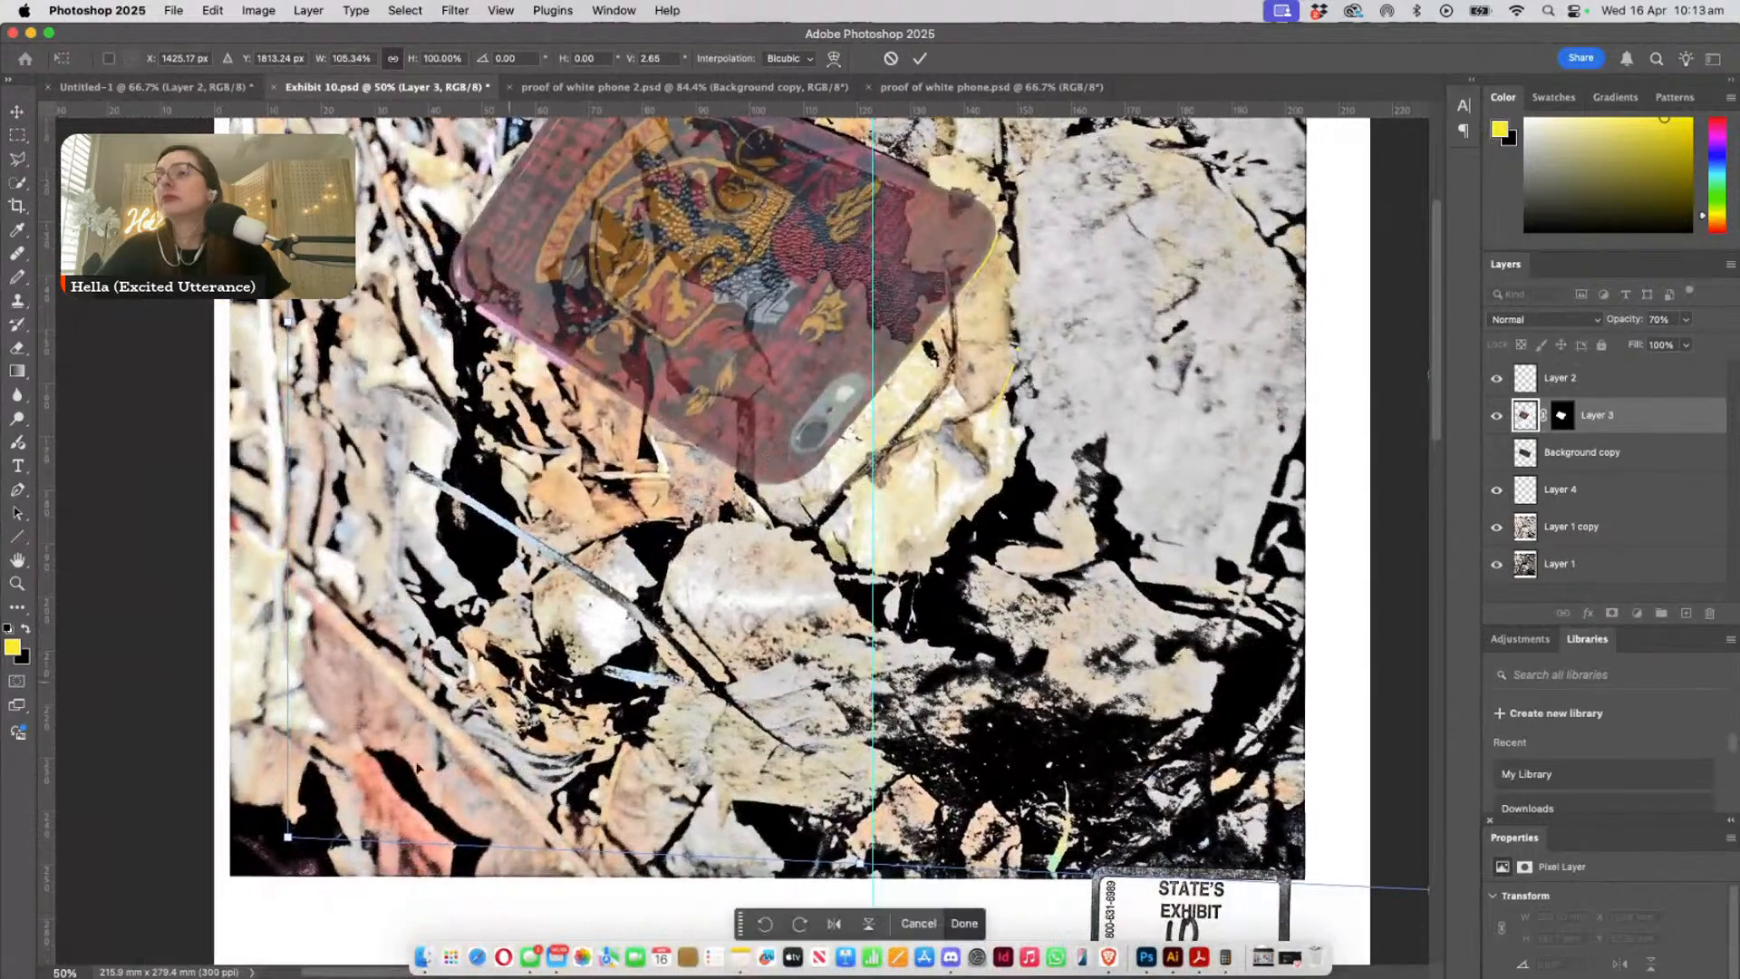
left_click_drag(290, 843, 274, 851)
left_click_drag(767, 585, 632, 745)
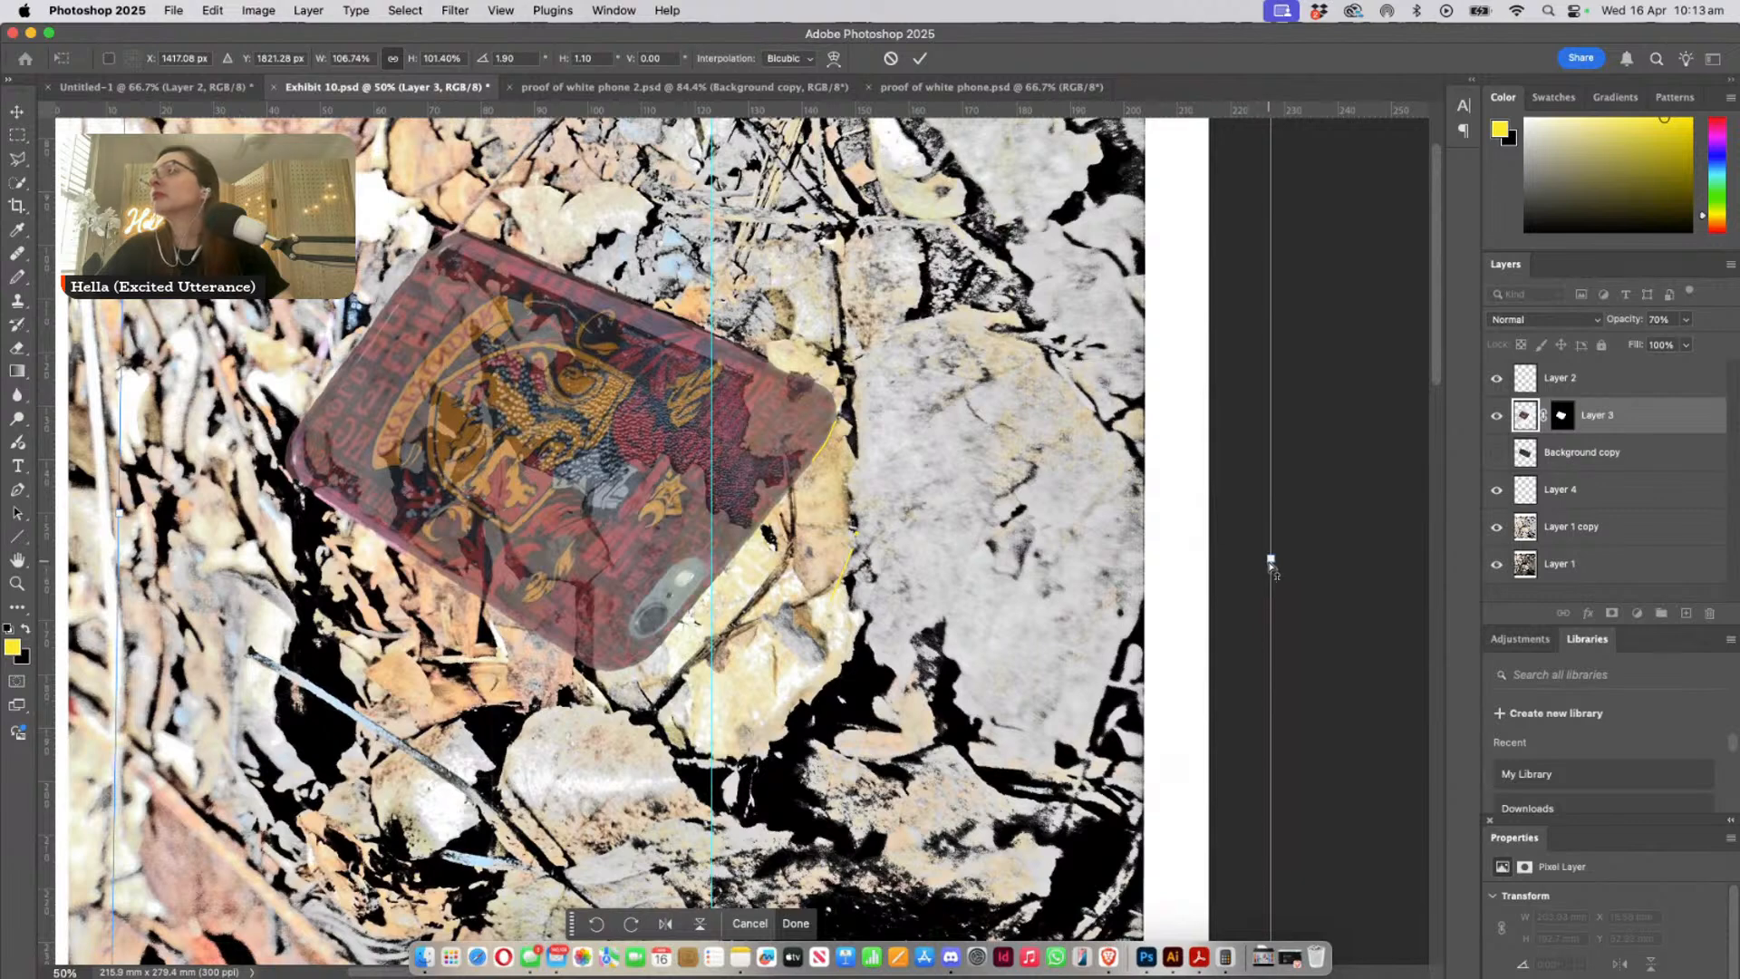
left_click_drag(1270, 567, 1270, 564)
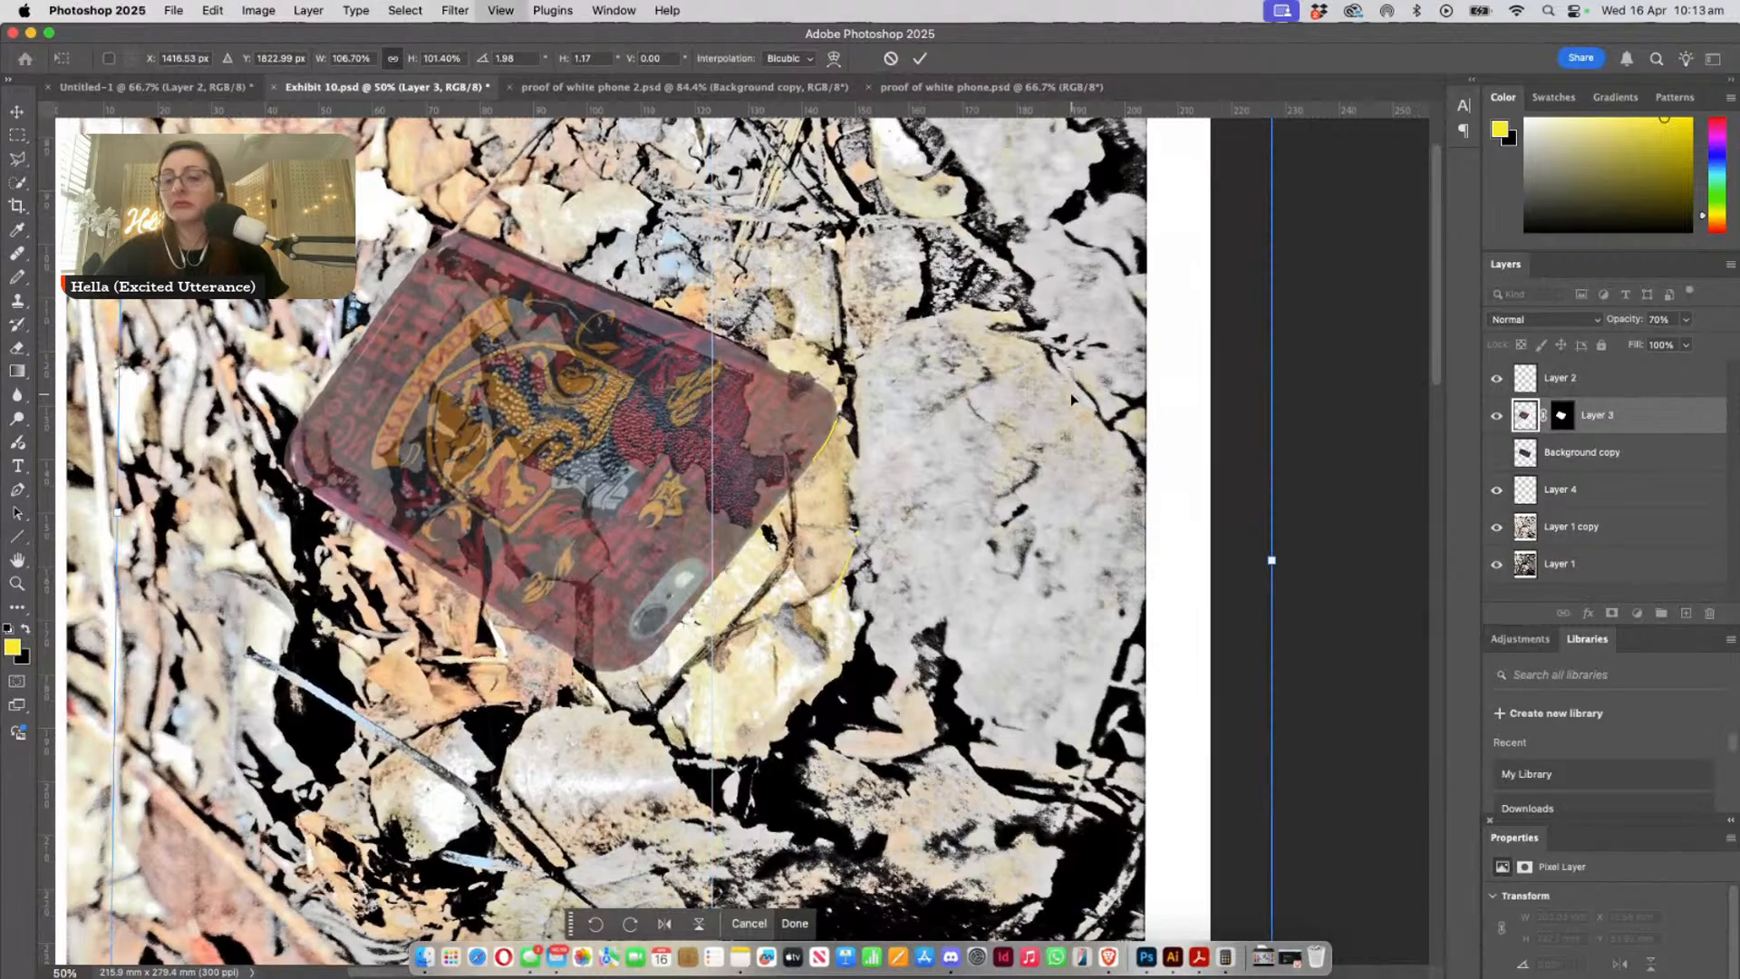
- Shift the semi-transparent overlay slightly sideways so its long upper edge sits against the buried phone's pink edge
key("super+plus")
key("super+plus")
key("super+plus")
left_click_drag(759, 147, 1021, 703)
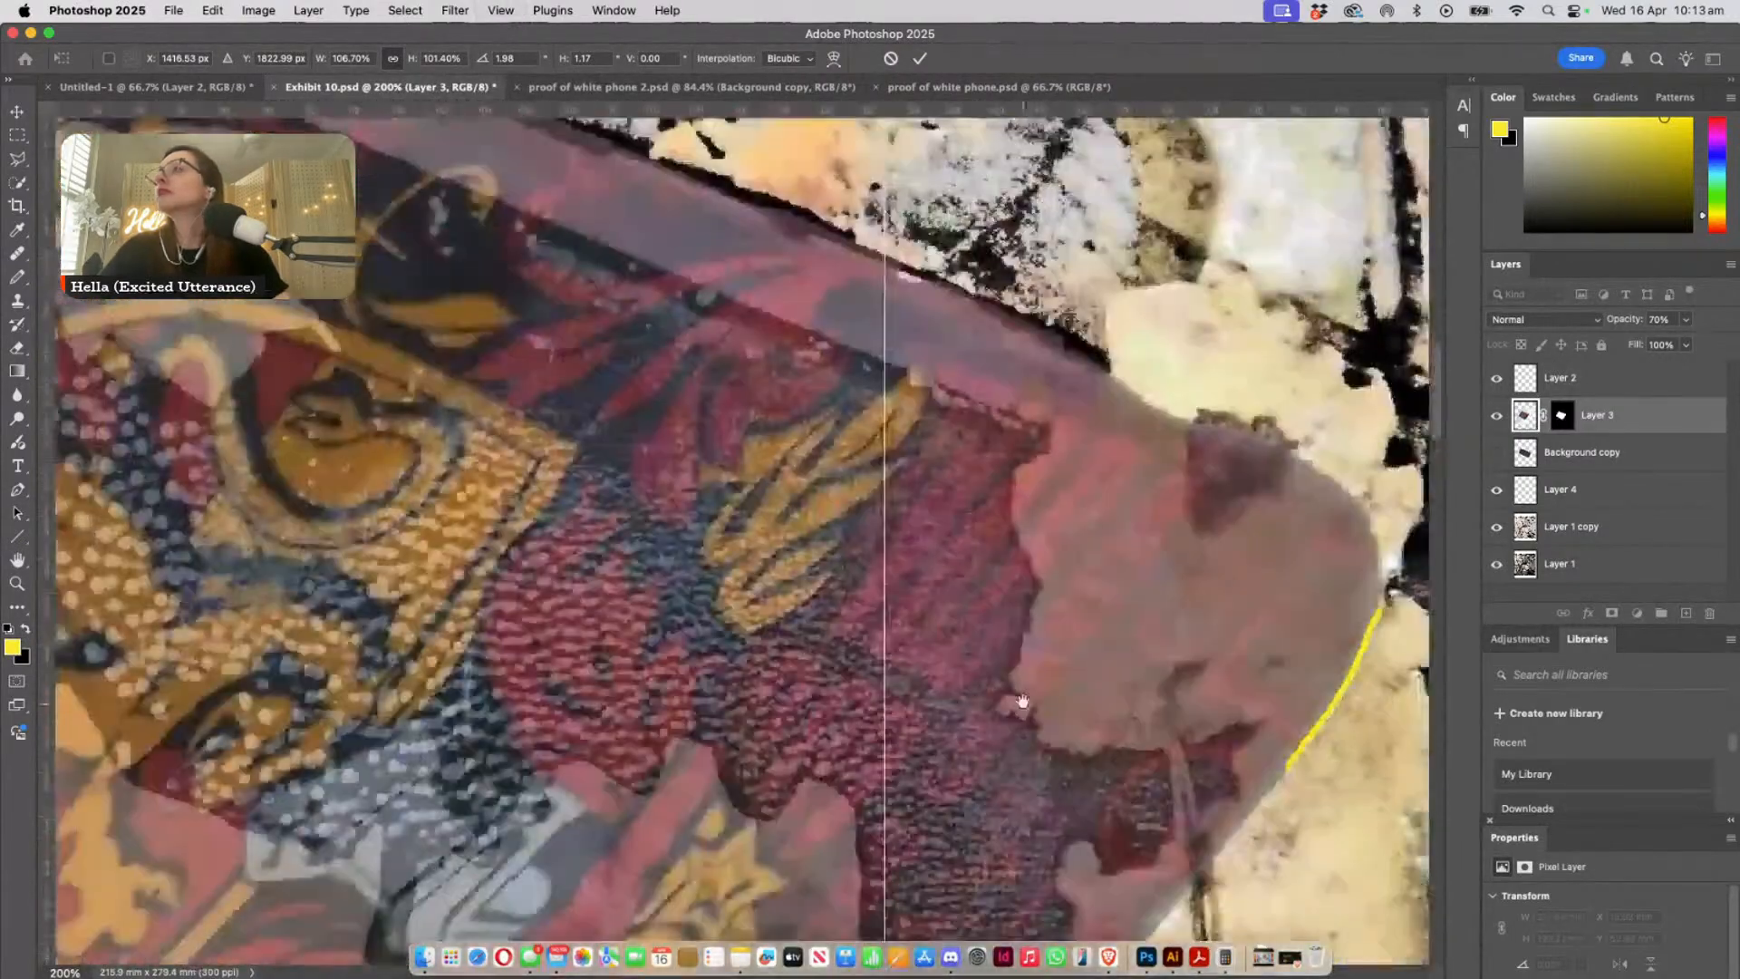
left_click_drag(912, 408, 959, 691)
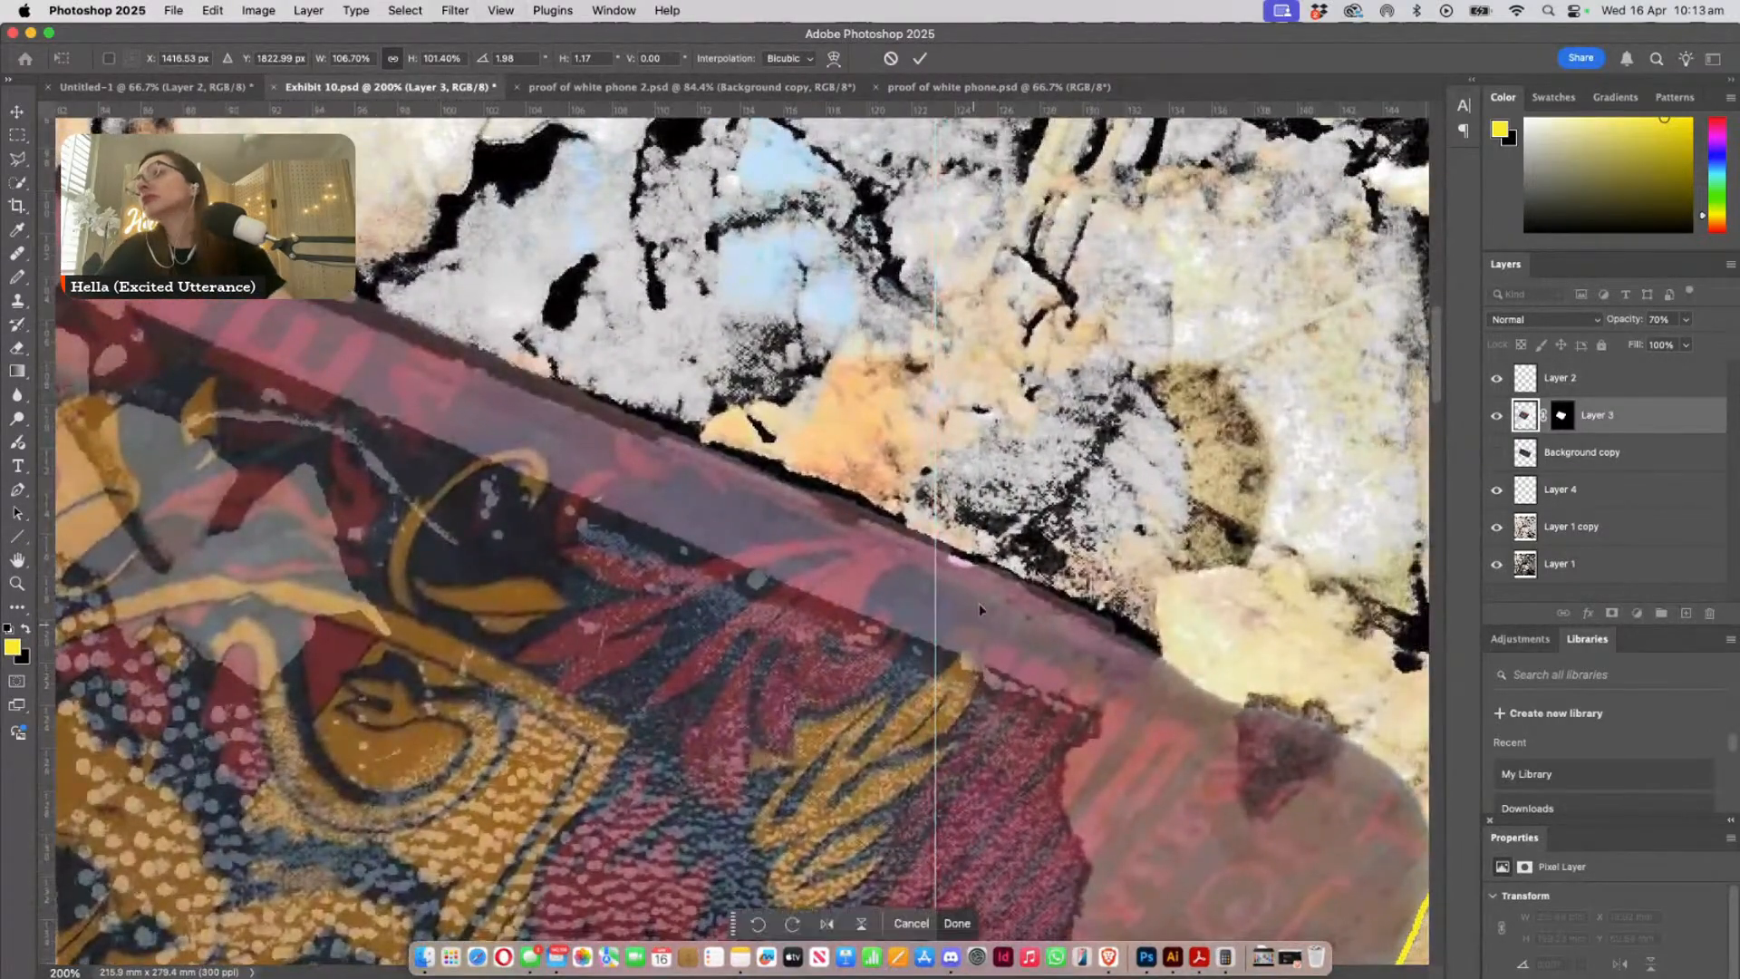
left_click_drag(976, 600, 936, 599)
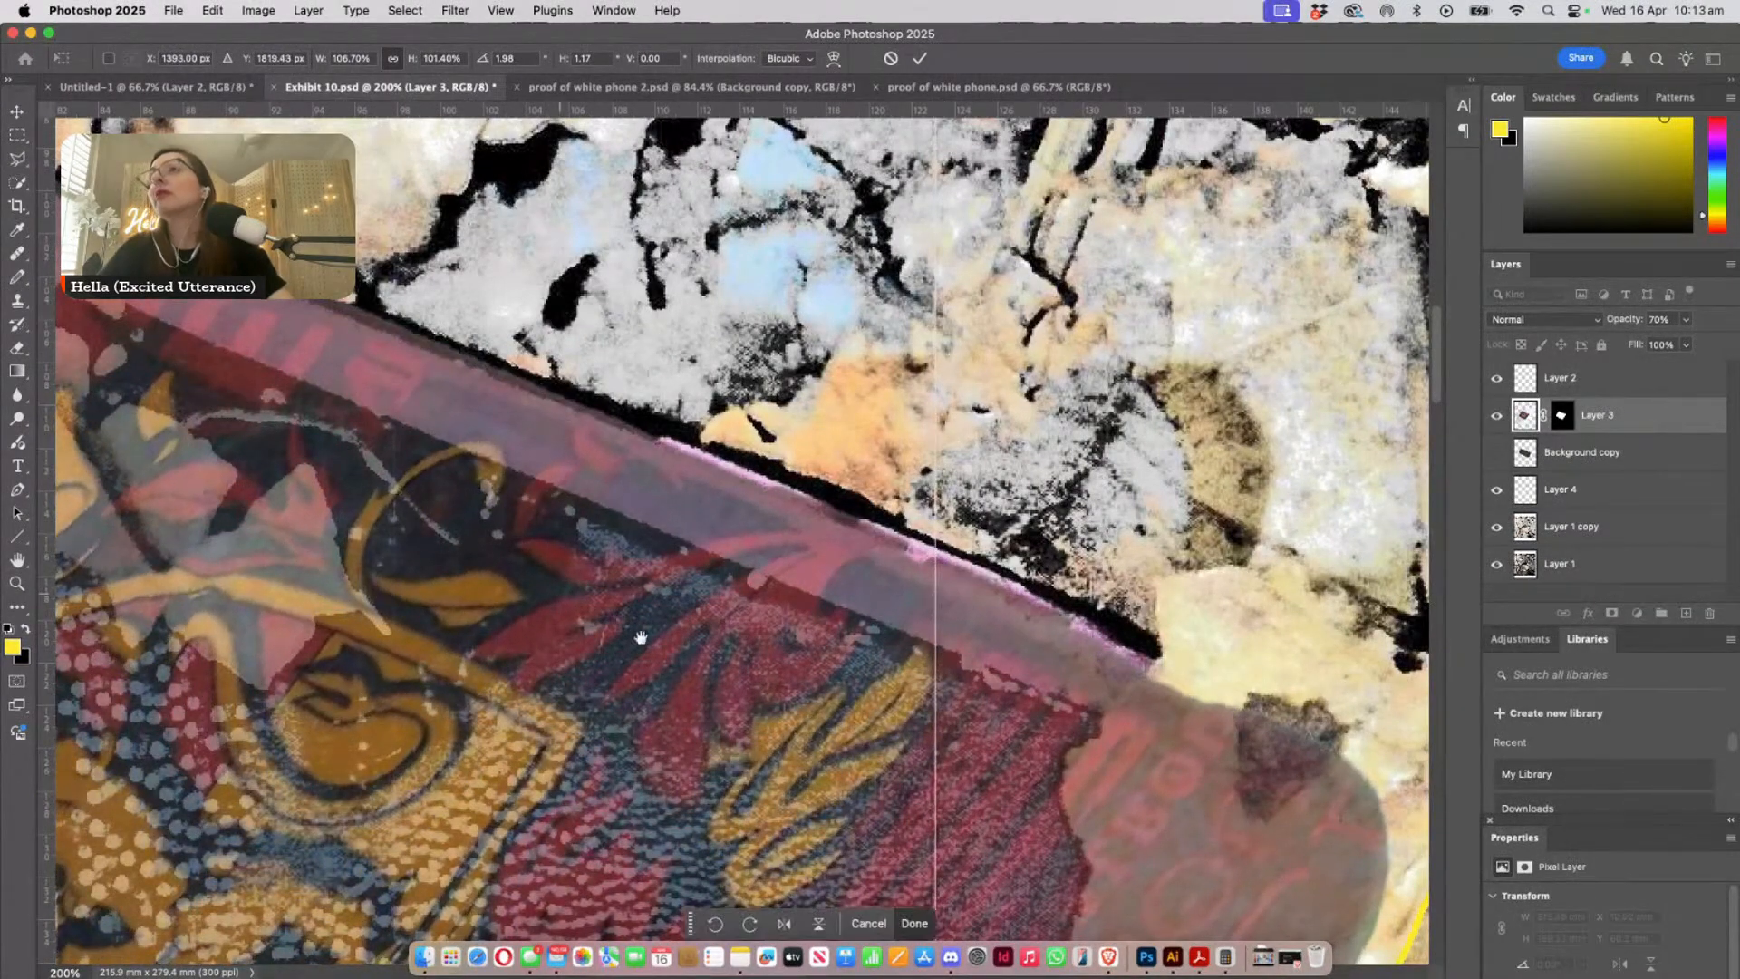
- Pull Layer 3's two upper transform corners to match the buried phone, reaching 107.62% width, 103.84% height and 3.14° rotation
left_click_drag(754, 650, 1109, 730)
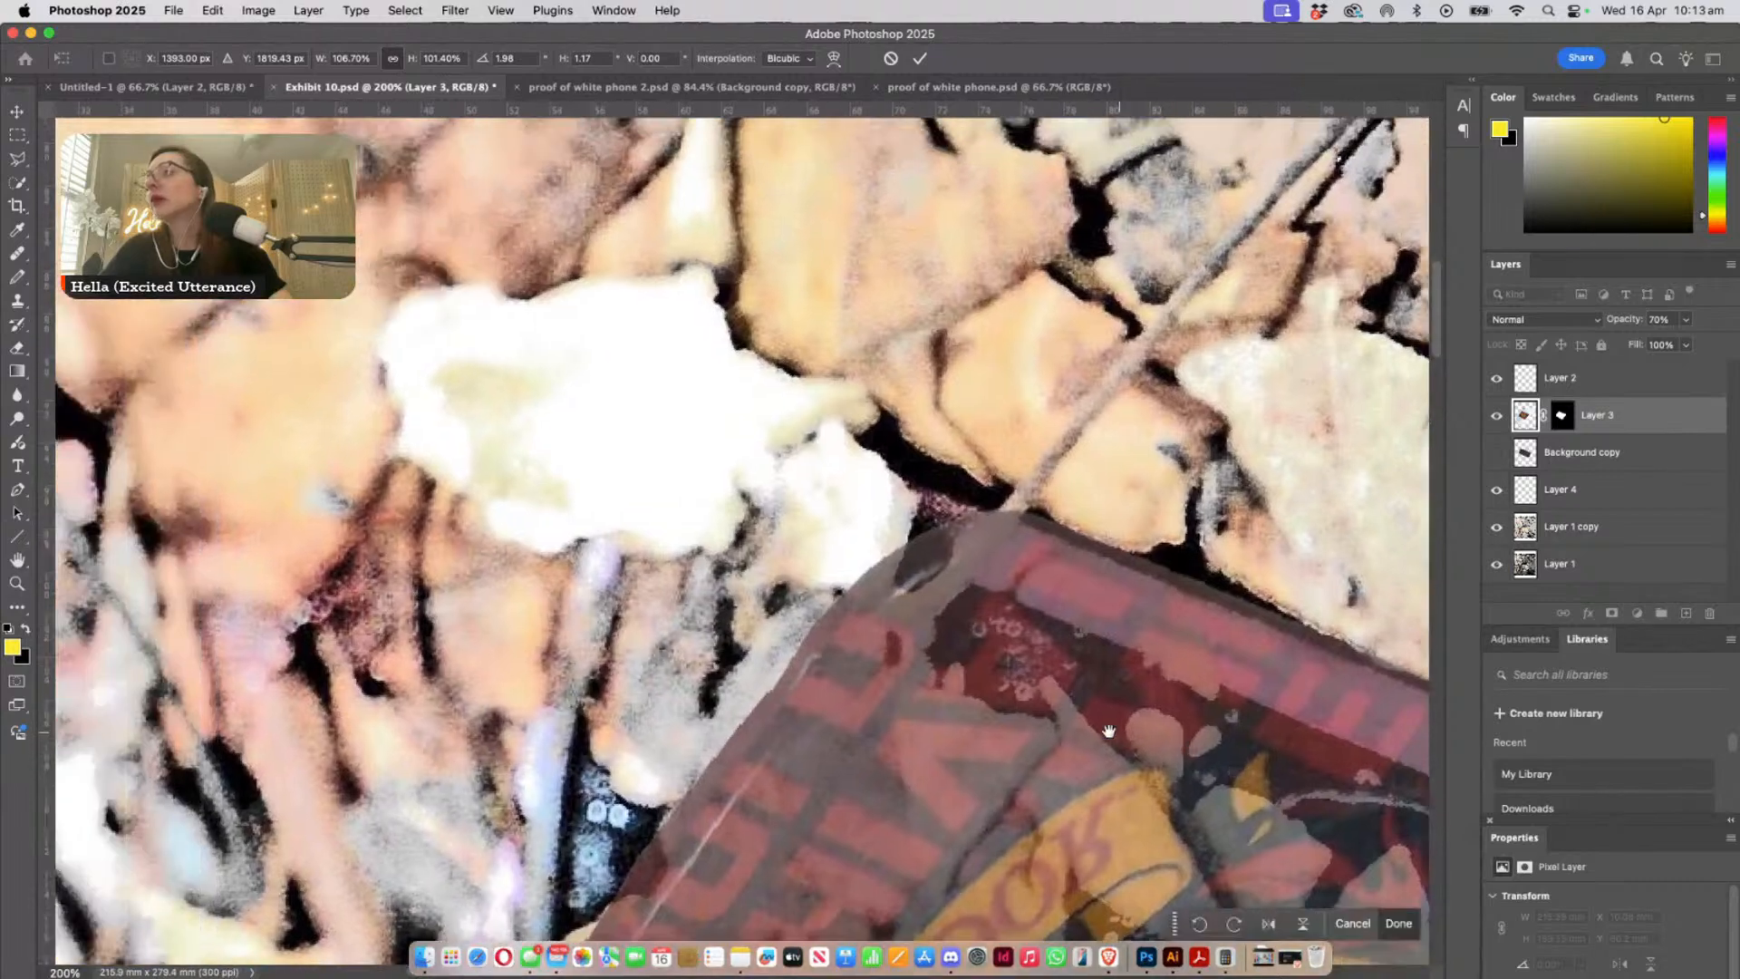
key("super+minus")
key("super+minus")
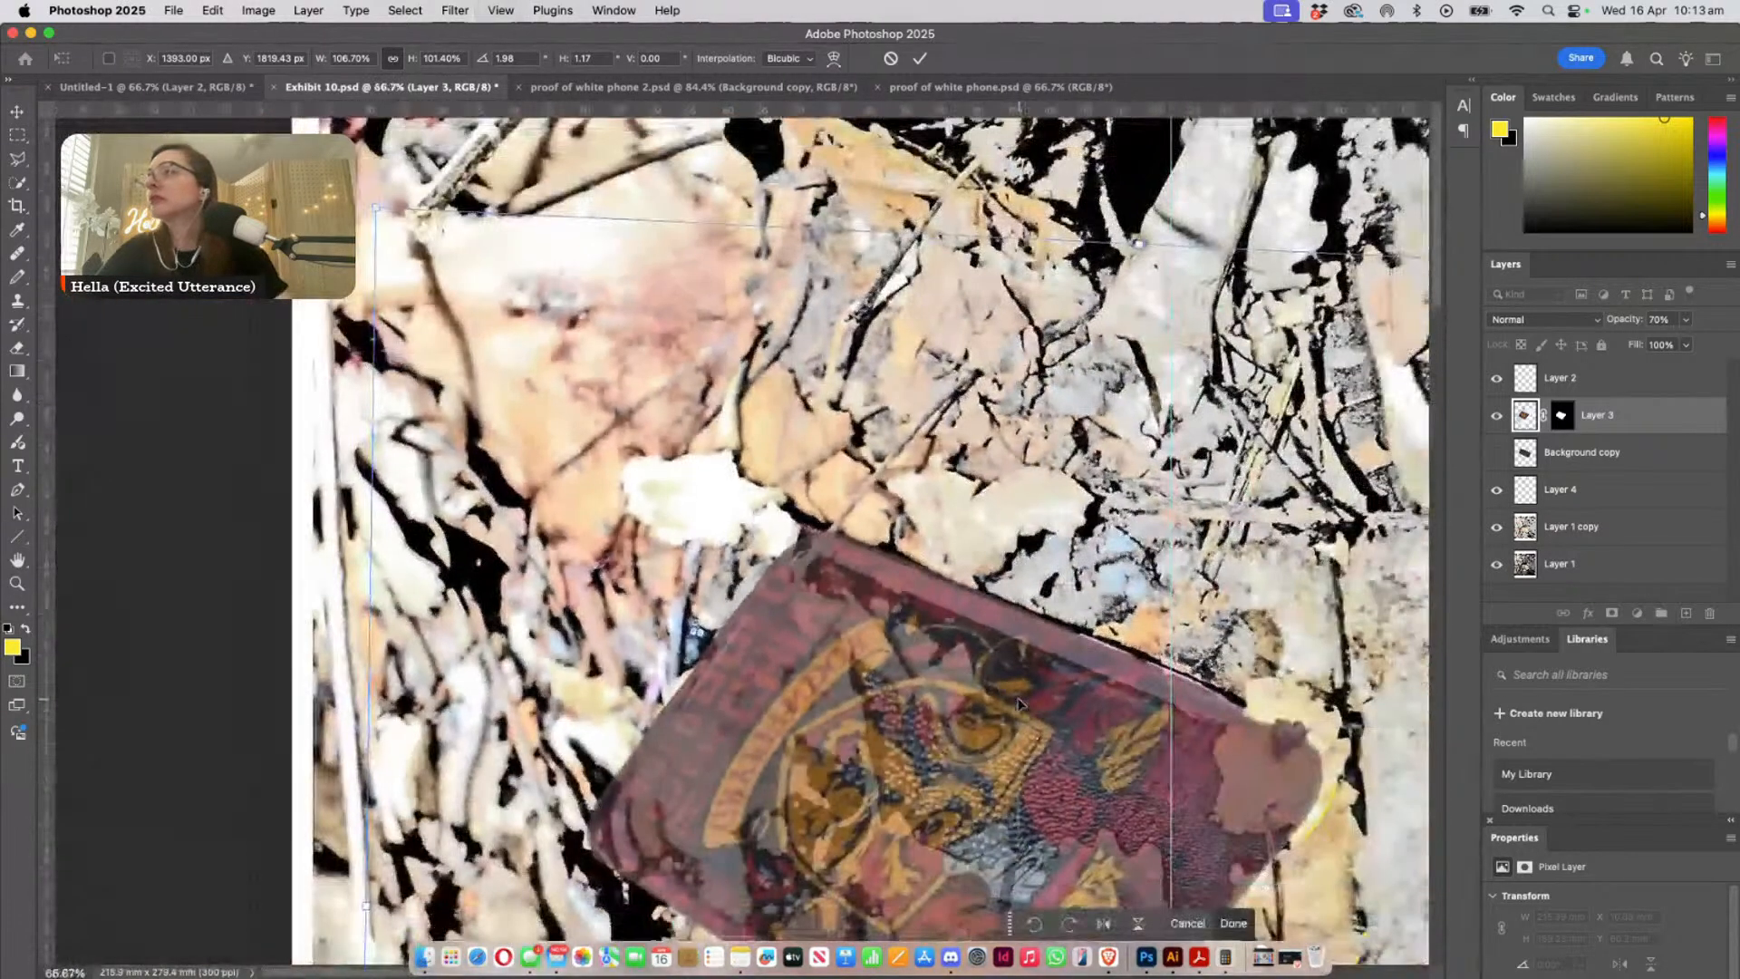
left_click_drag(392, 216, 346, 166)
left_click_drag(743, 573, 641, 576)
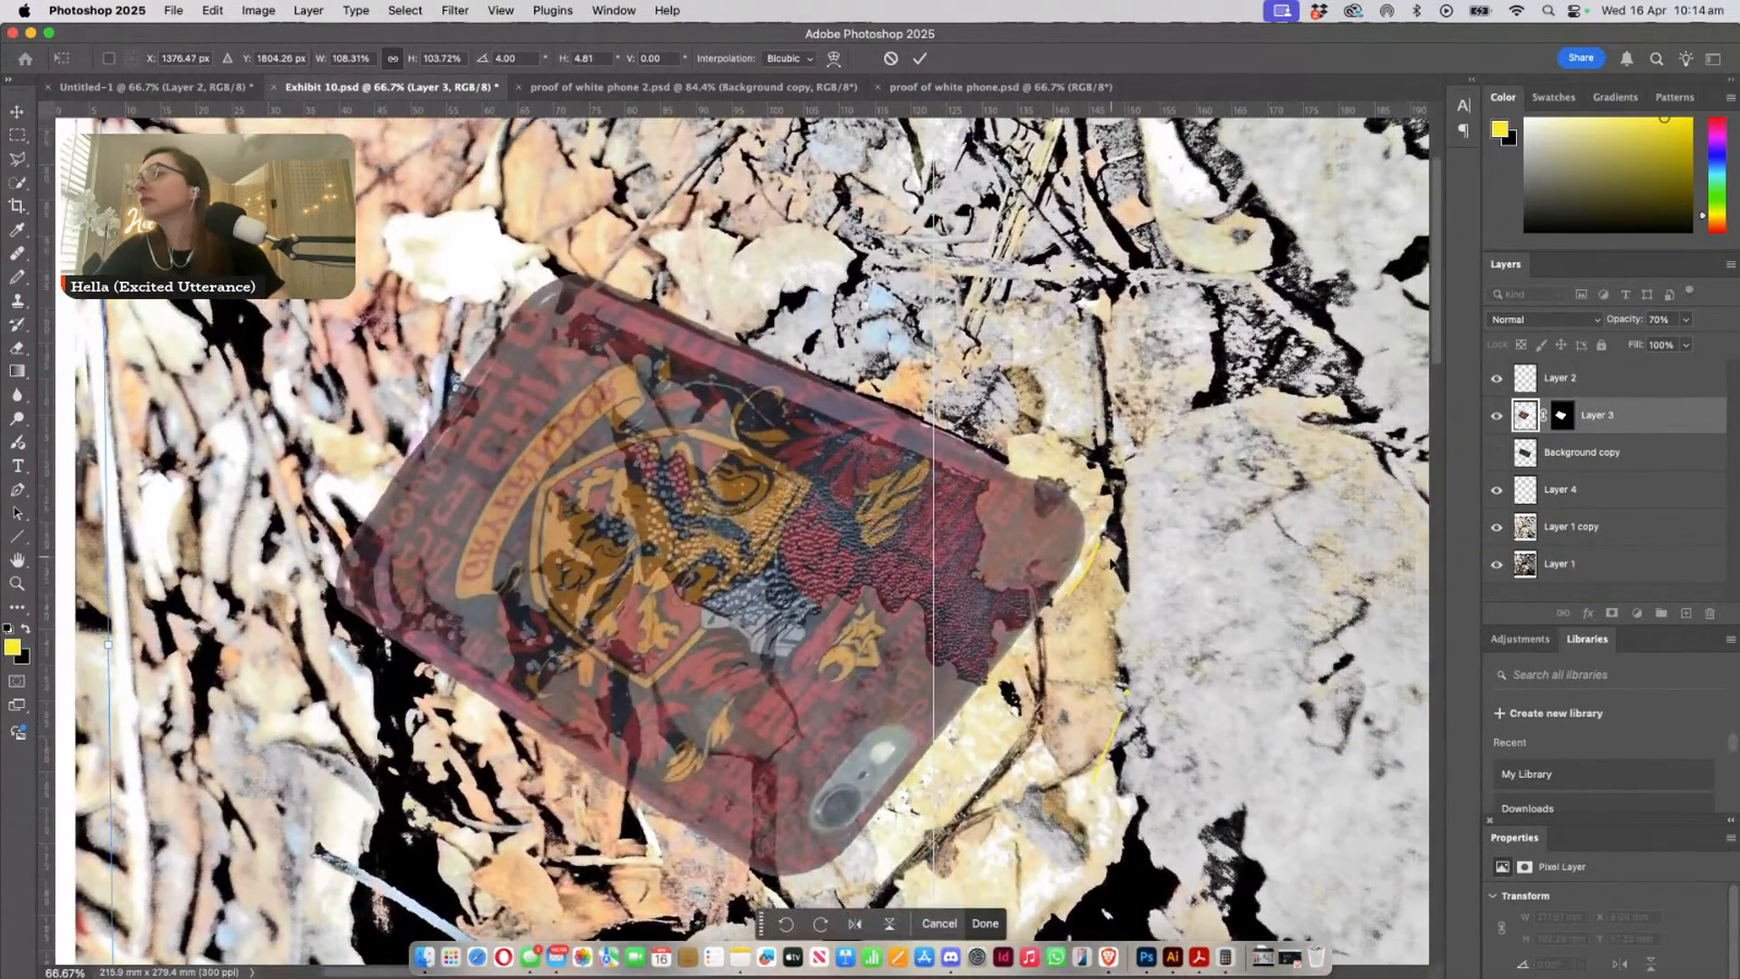
left_click_drag(1044, 555, 840, 626)
left_click_drag(1225, 263, 1216, 240)
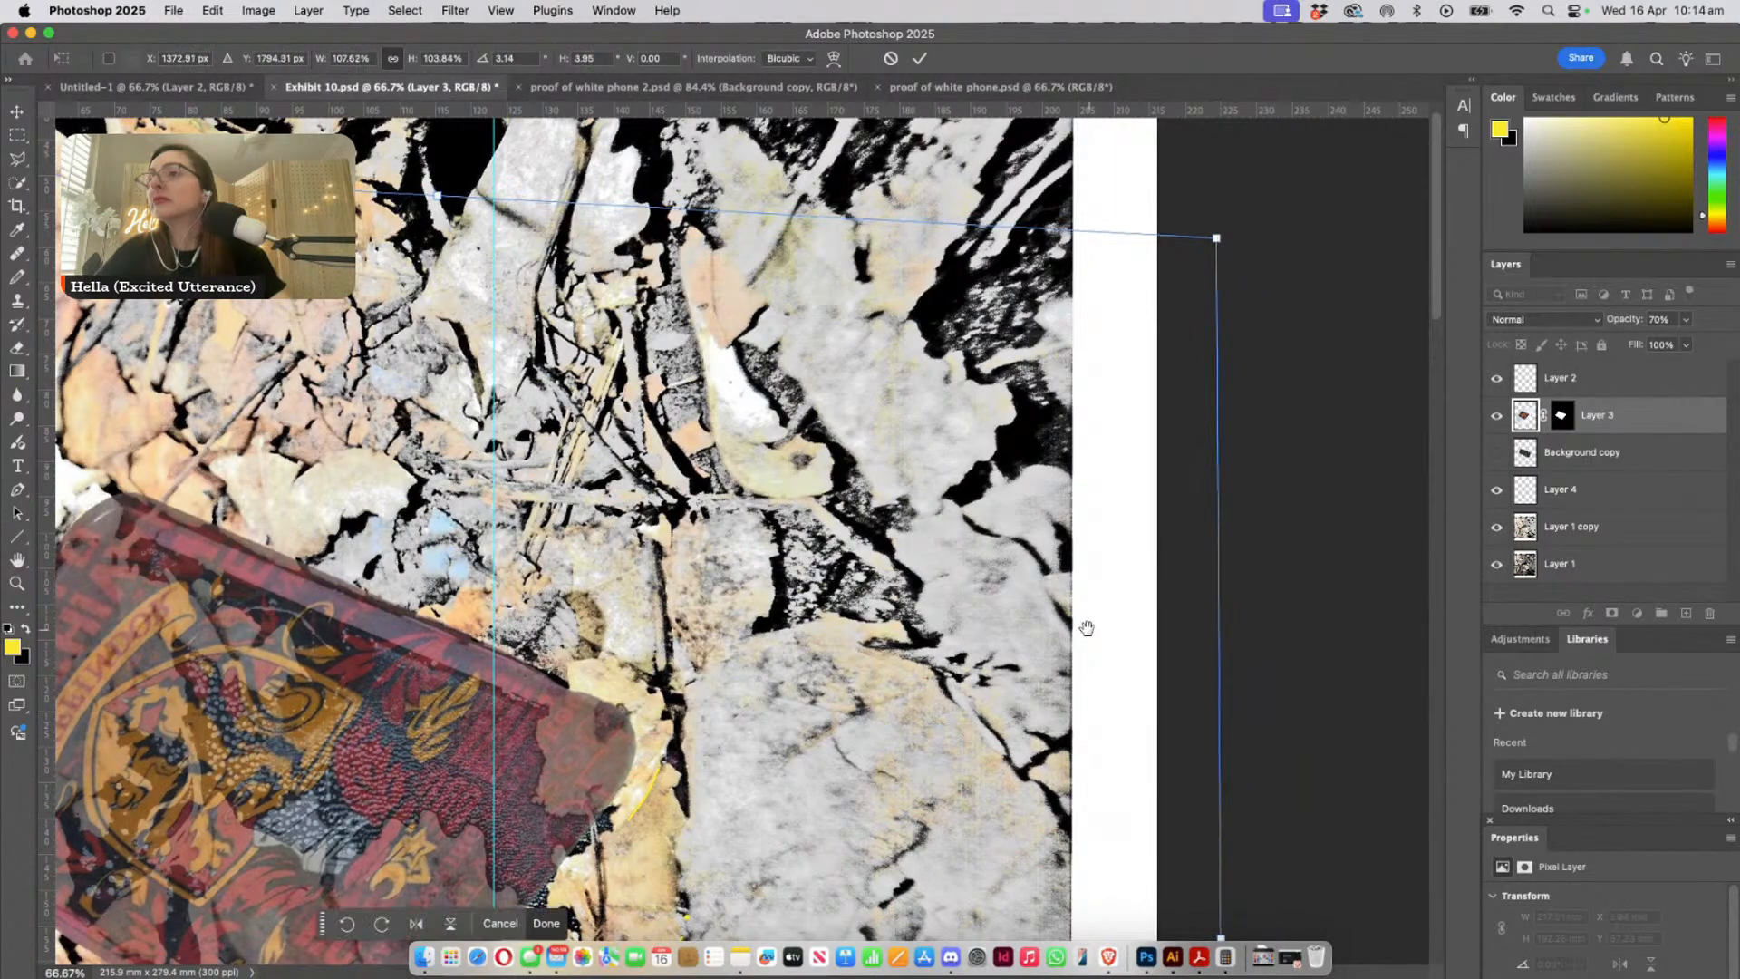
- Pull Layer 3's lower transform corner outward to 108.70% width, 103.91% height and 2.55° rotation, and apply the transform
left_click_drag(963, 618, 1080, 389)
left_click_drag(934, 706, 1047, 468)
left_click_drag(947, 698, 929, 680)
scroll(929, 680, "down", 5)
scroll(929, 680, "right", 3)
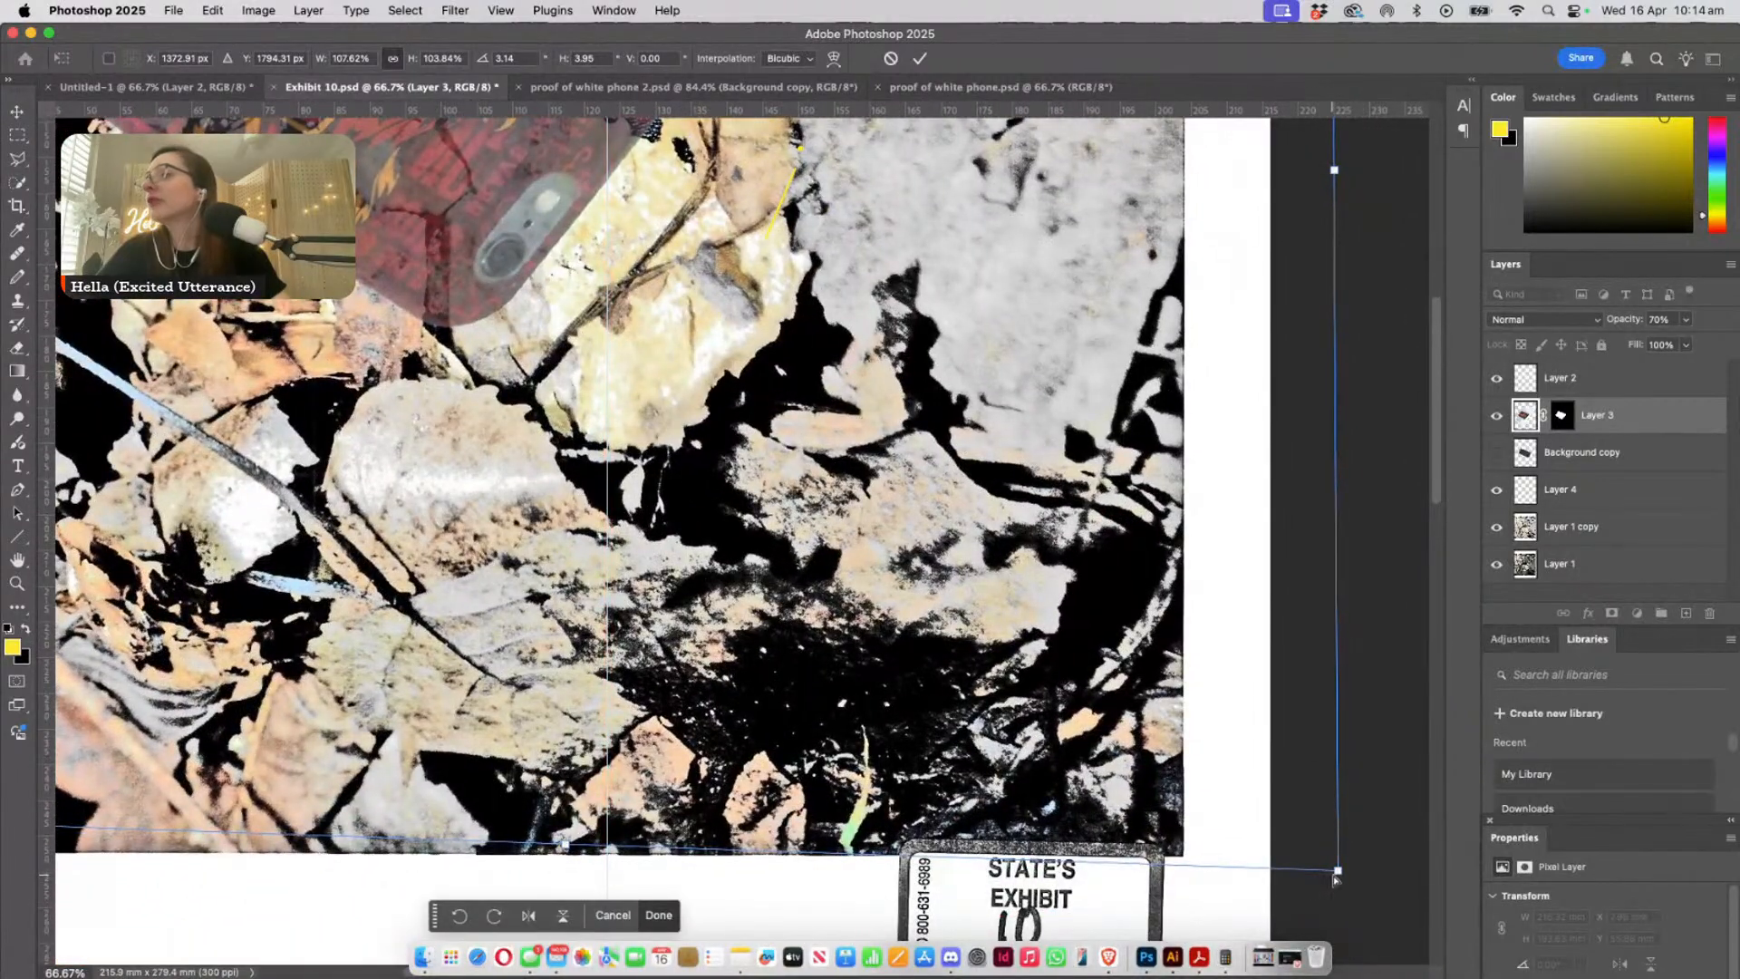
left_click_drag(1334, 877, 1369, 893)
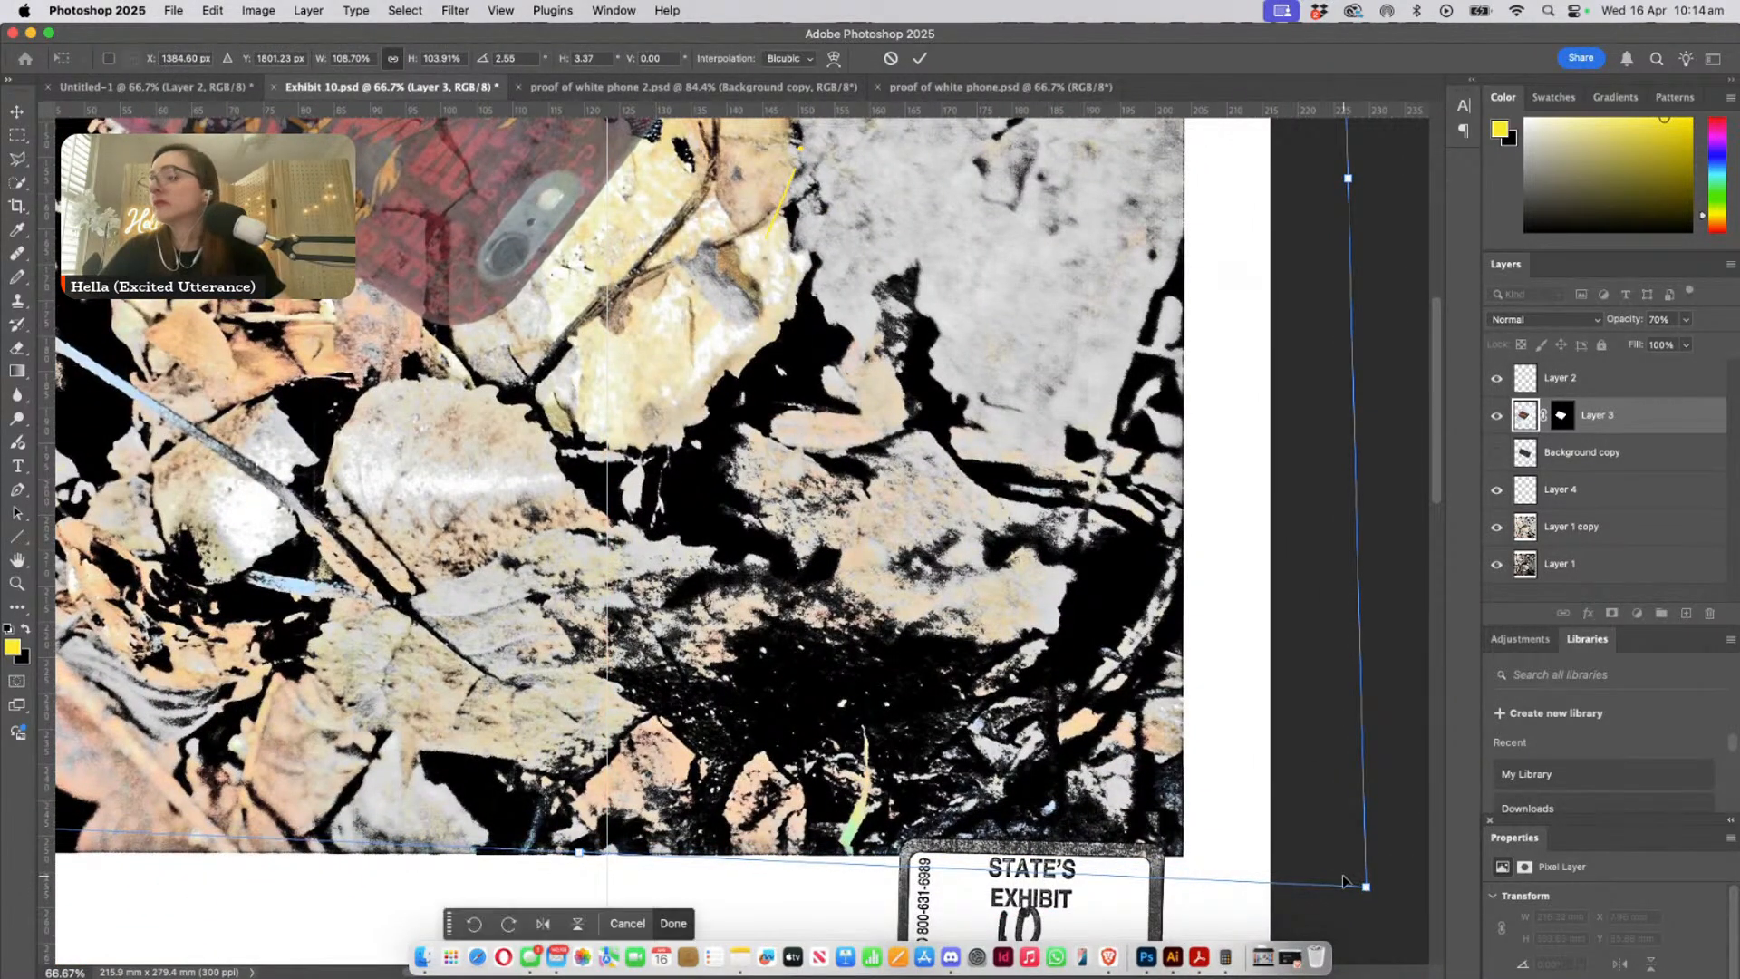
key("Return")
left_click(282, 758)
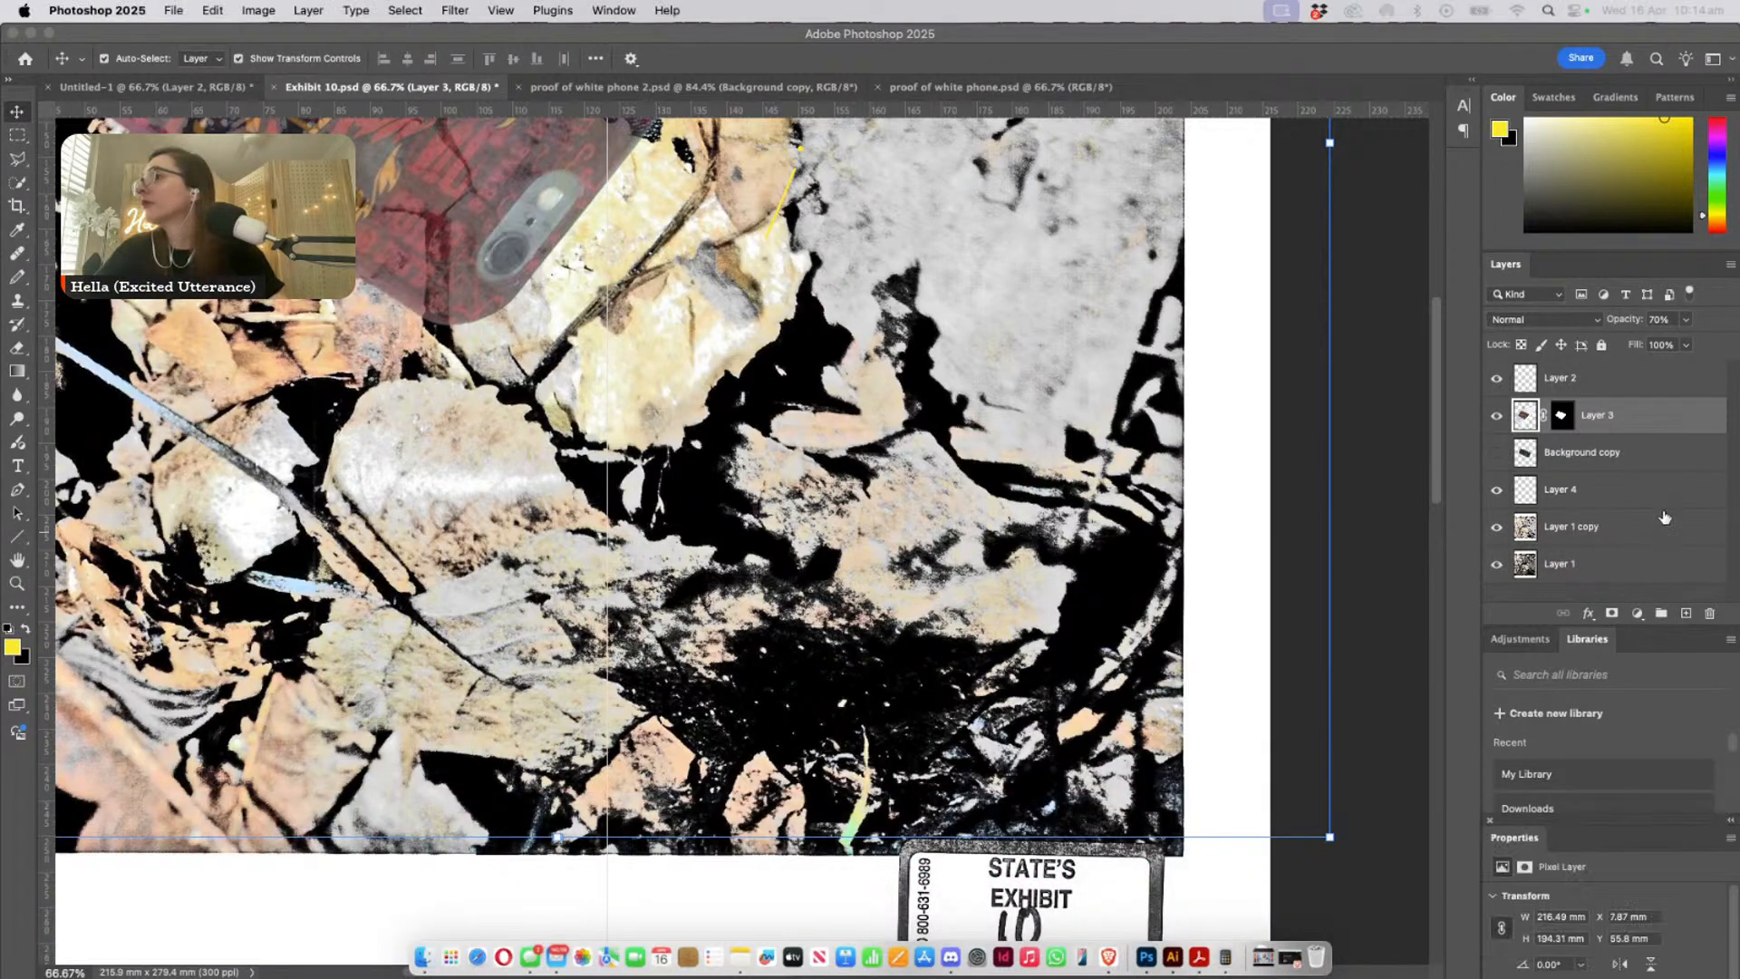
- Hide Layer 1 copy so the overlay sits on the darker Layer 1 photo, and bring the whole phone into view
left_click(1595, 527)
left_click(1496, 526)
left_click(1595, 564)
left_click_drag(428, 408, 655, 881)
left_click_drag(657, 713, 704, 771)
left_click(1145, 555)
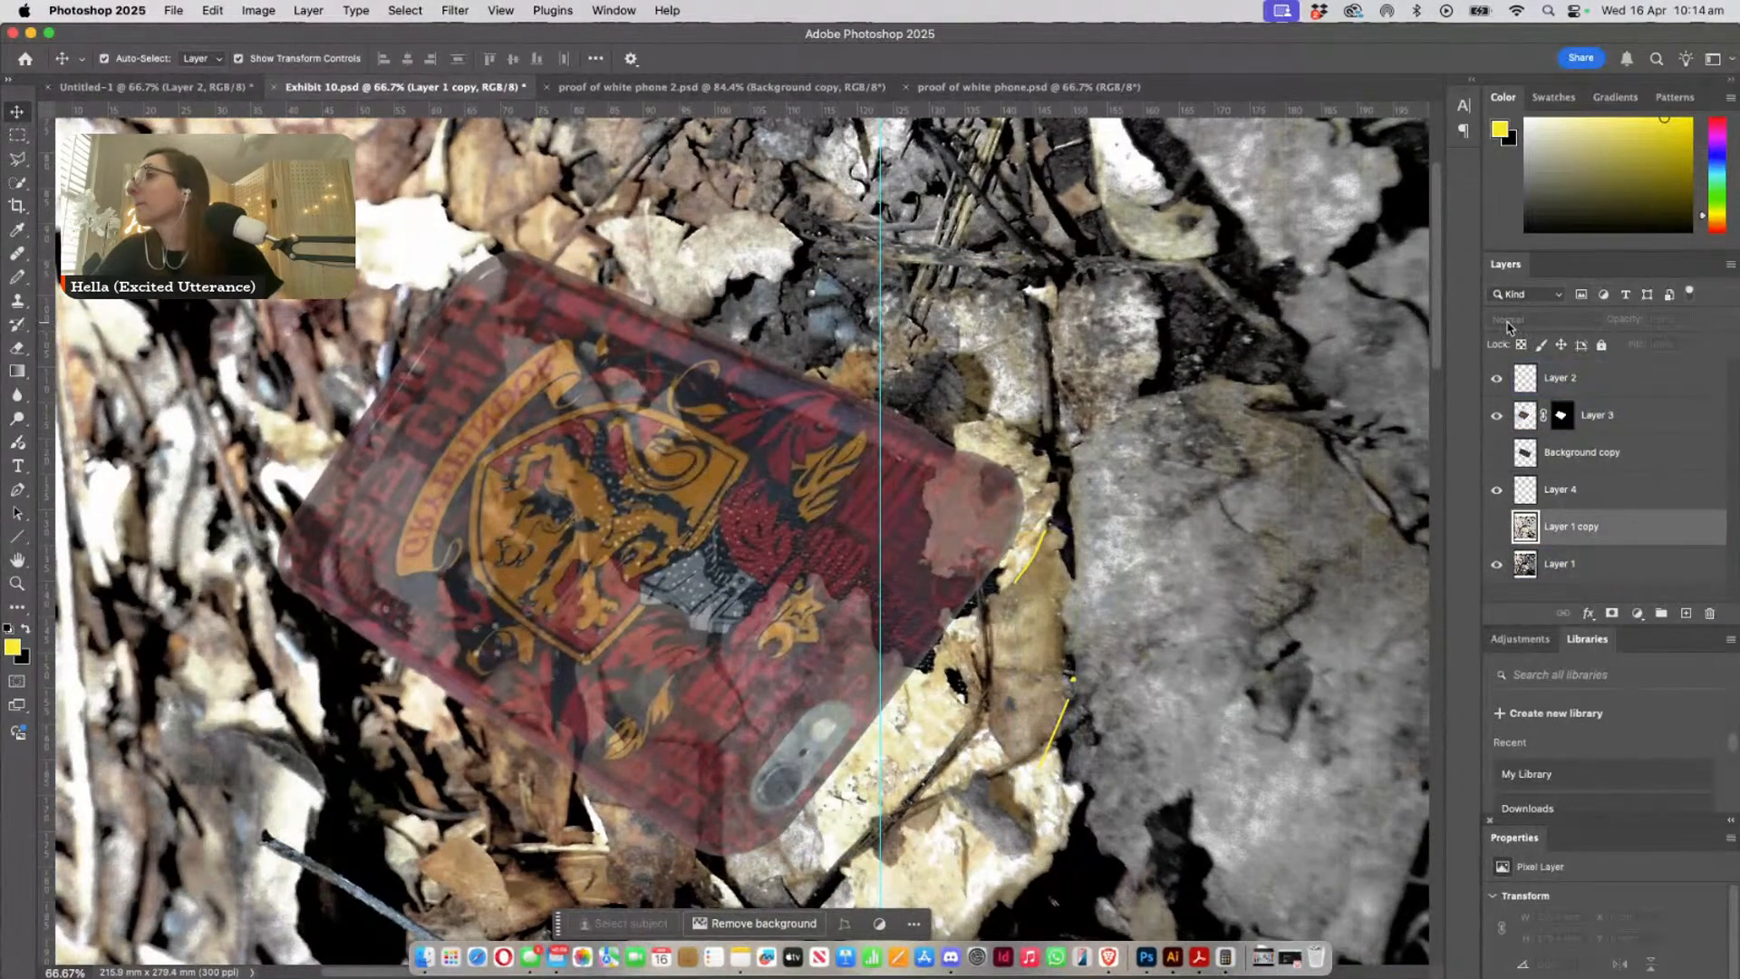
left_click(727, 606)
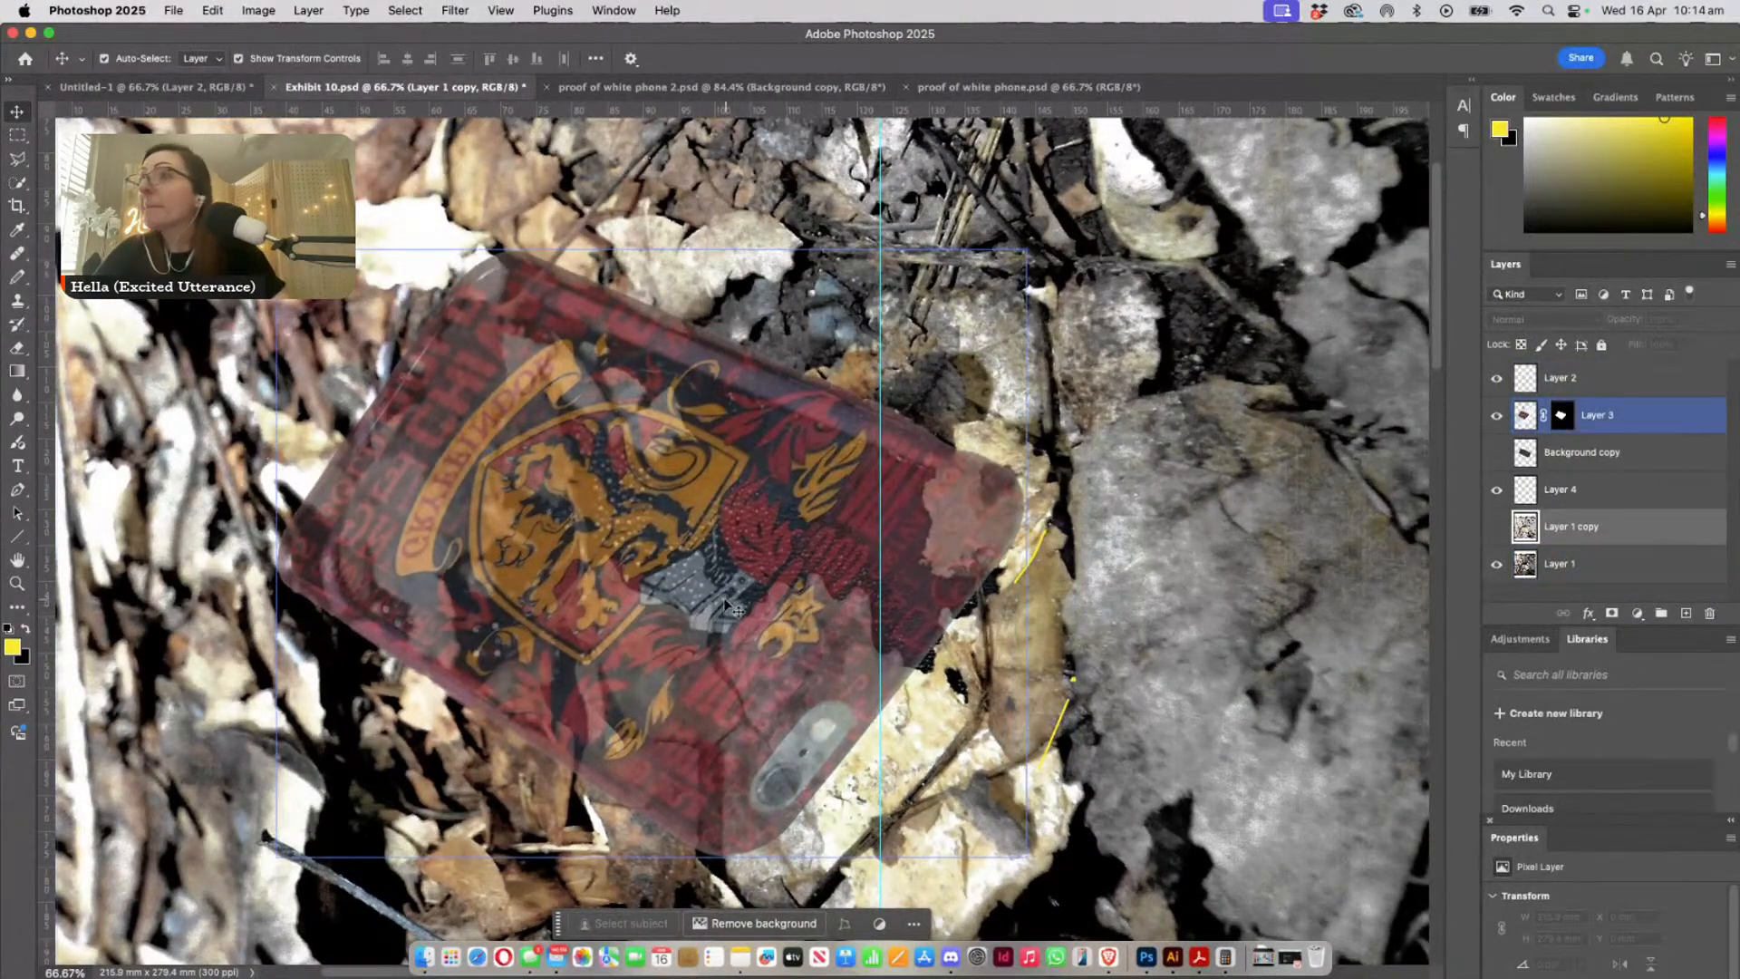
- Restore Layer 3's opacity to 100% and select Layer 1
left_click(1655, 417)
left_click(1686, 319)
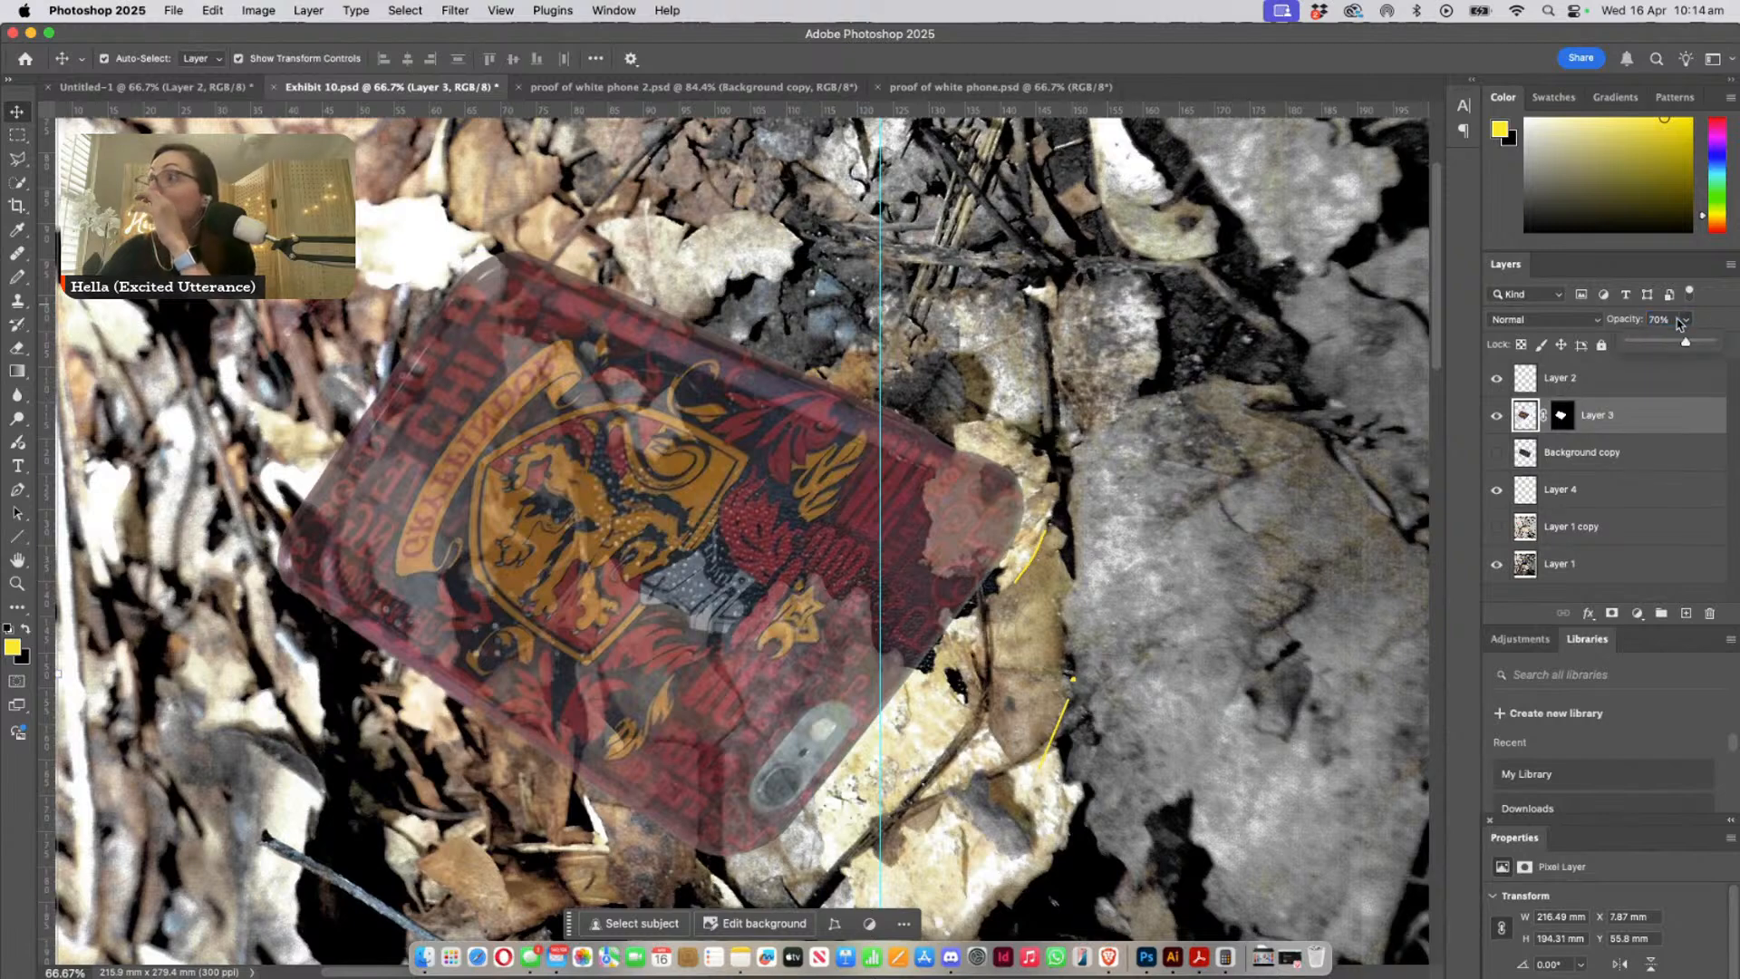
left_click_drag(1713, 344, 1716, 345)
left_click(1631, 563)
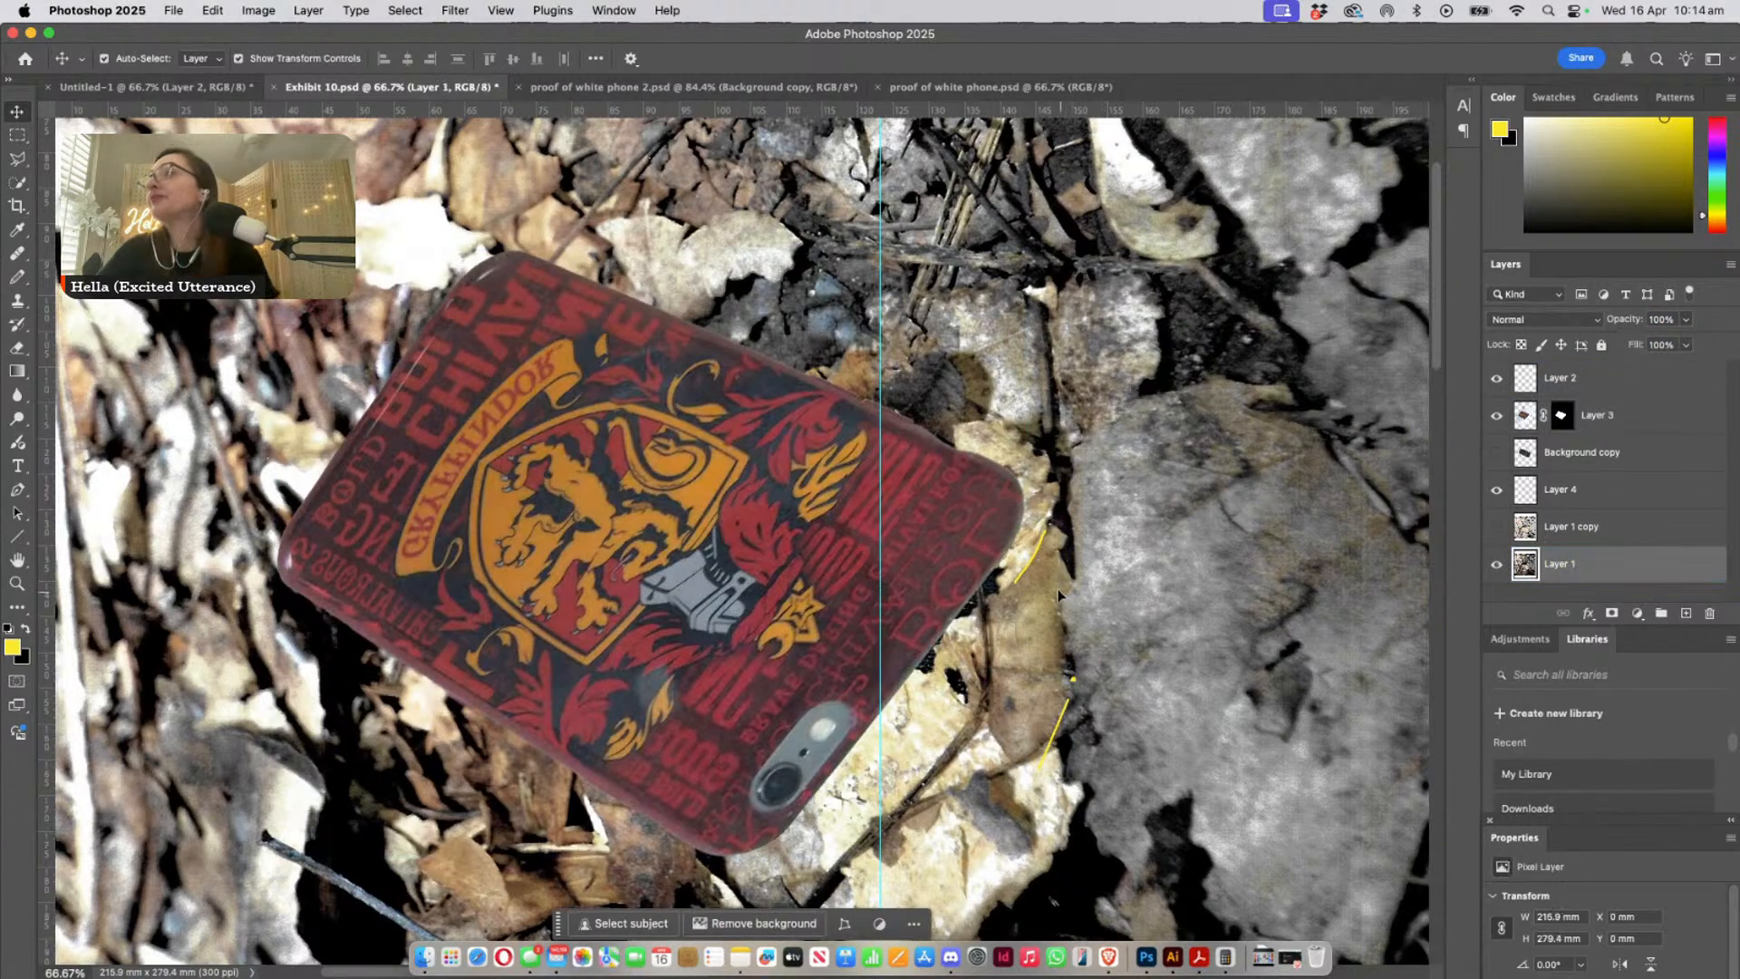
- Move the Layer 3 overlay about 1.9 mm left and 1.9 mm down to expose the buried phone's purple upper edge
left_click(16, 583)
left_click_drag(807, 512, 849, 541)
left_click(15, 113)
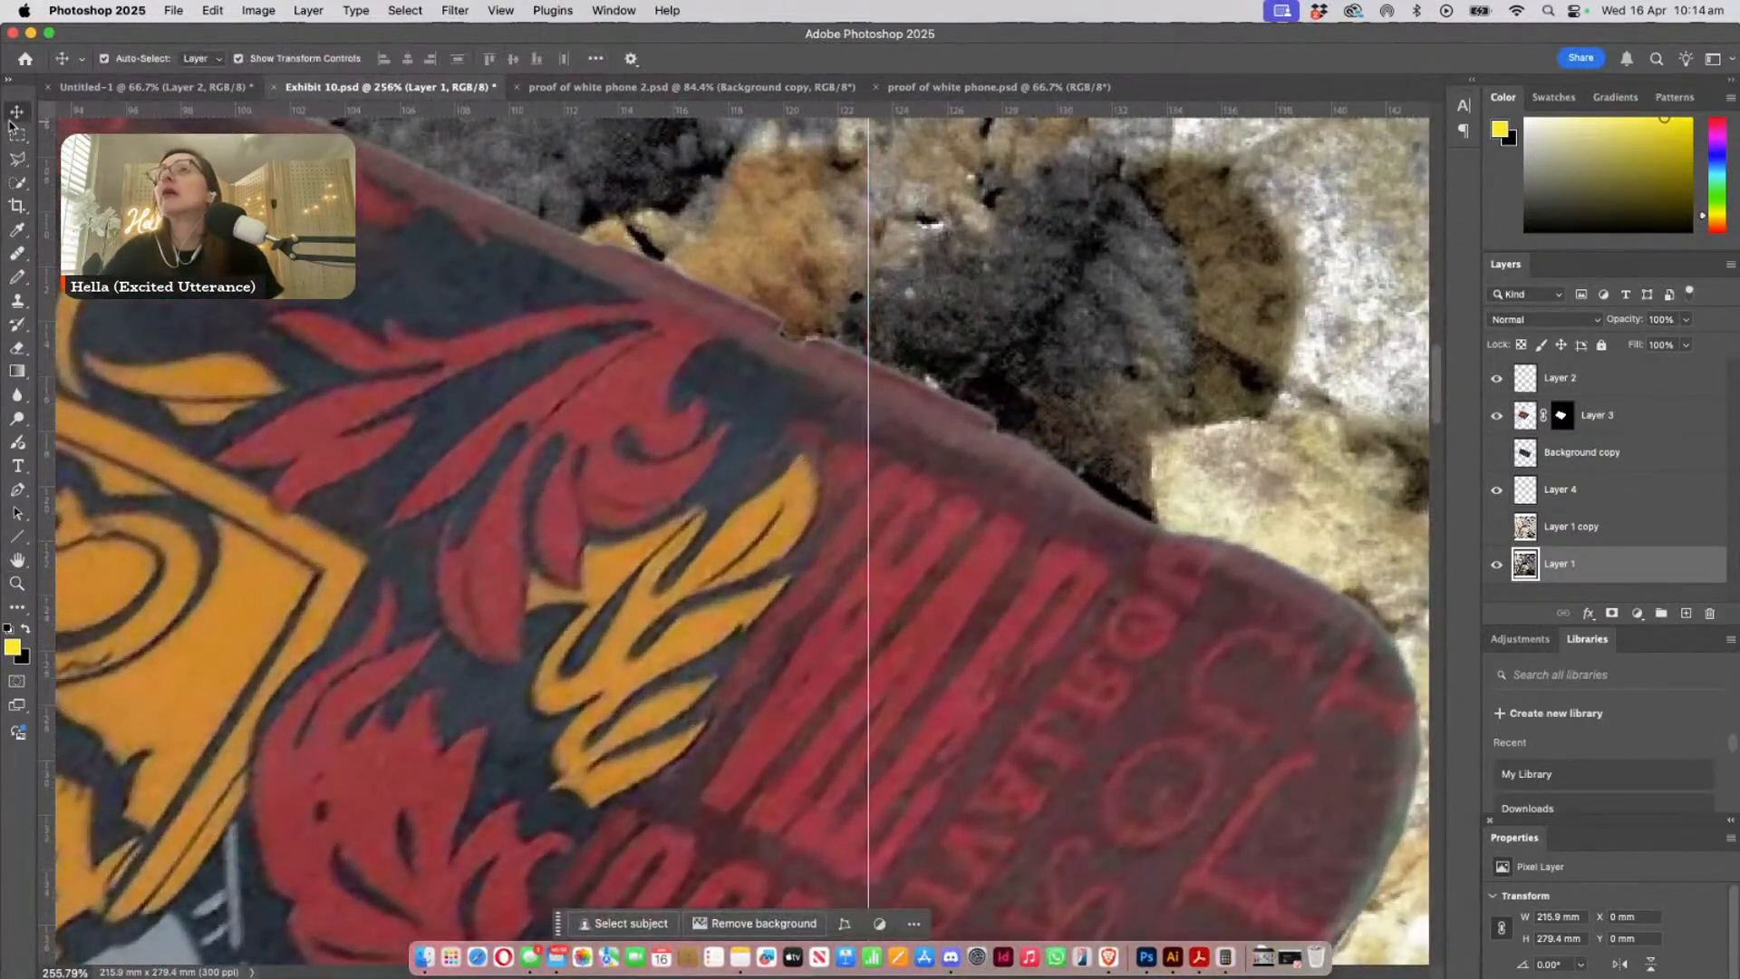
left_click(1598, 415)
left_click_drag(778, 430, 758, 480)
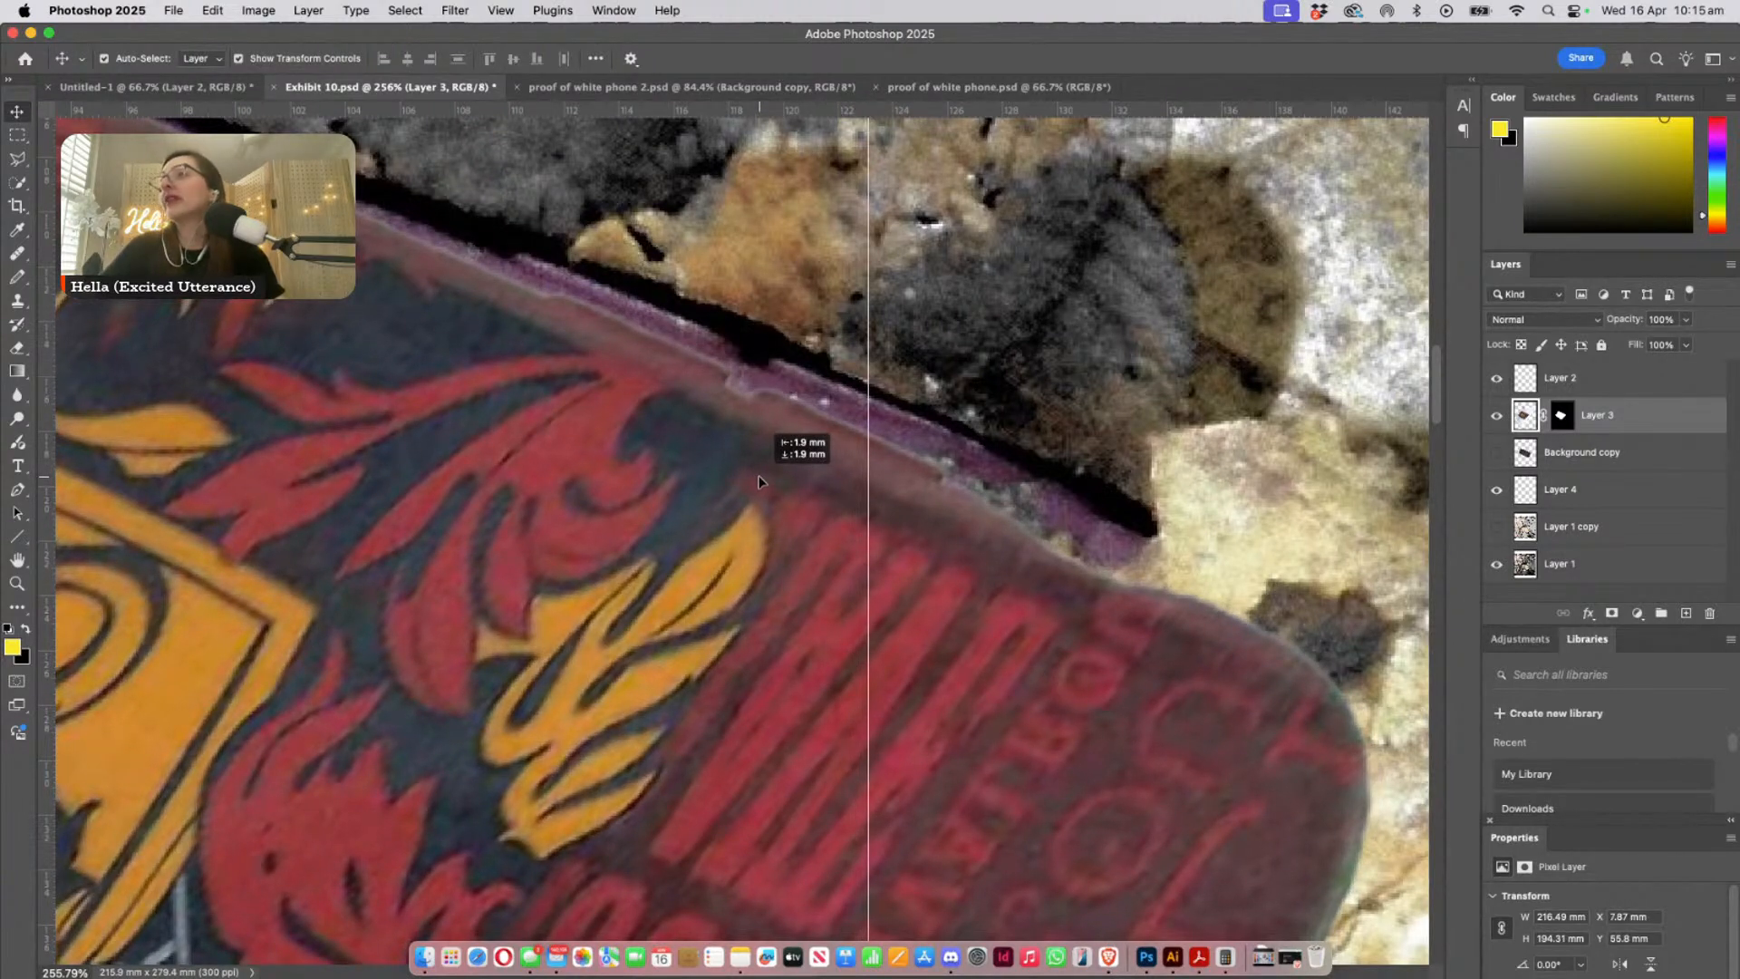
left_click_drag(758, 482, 759, 481)
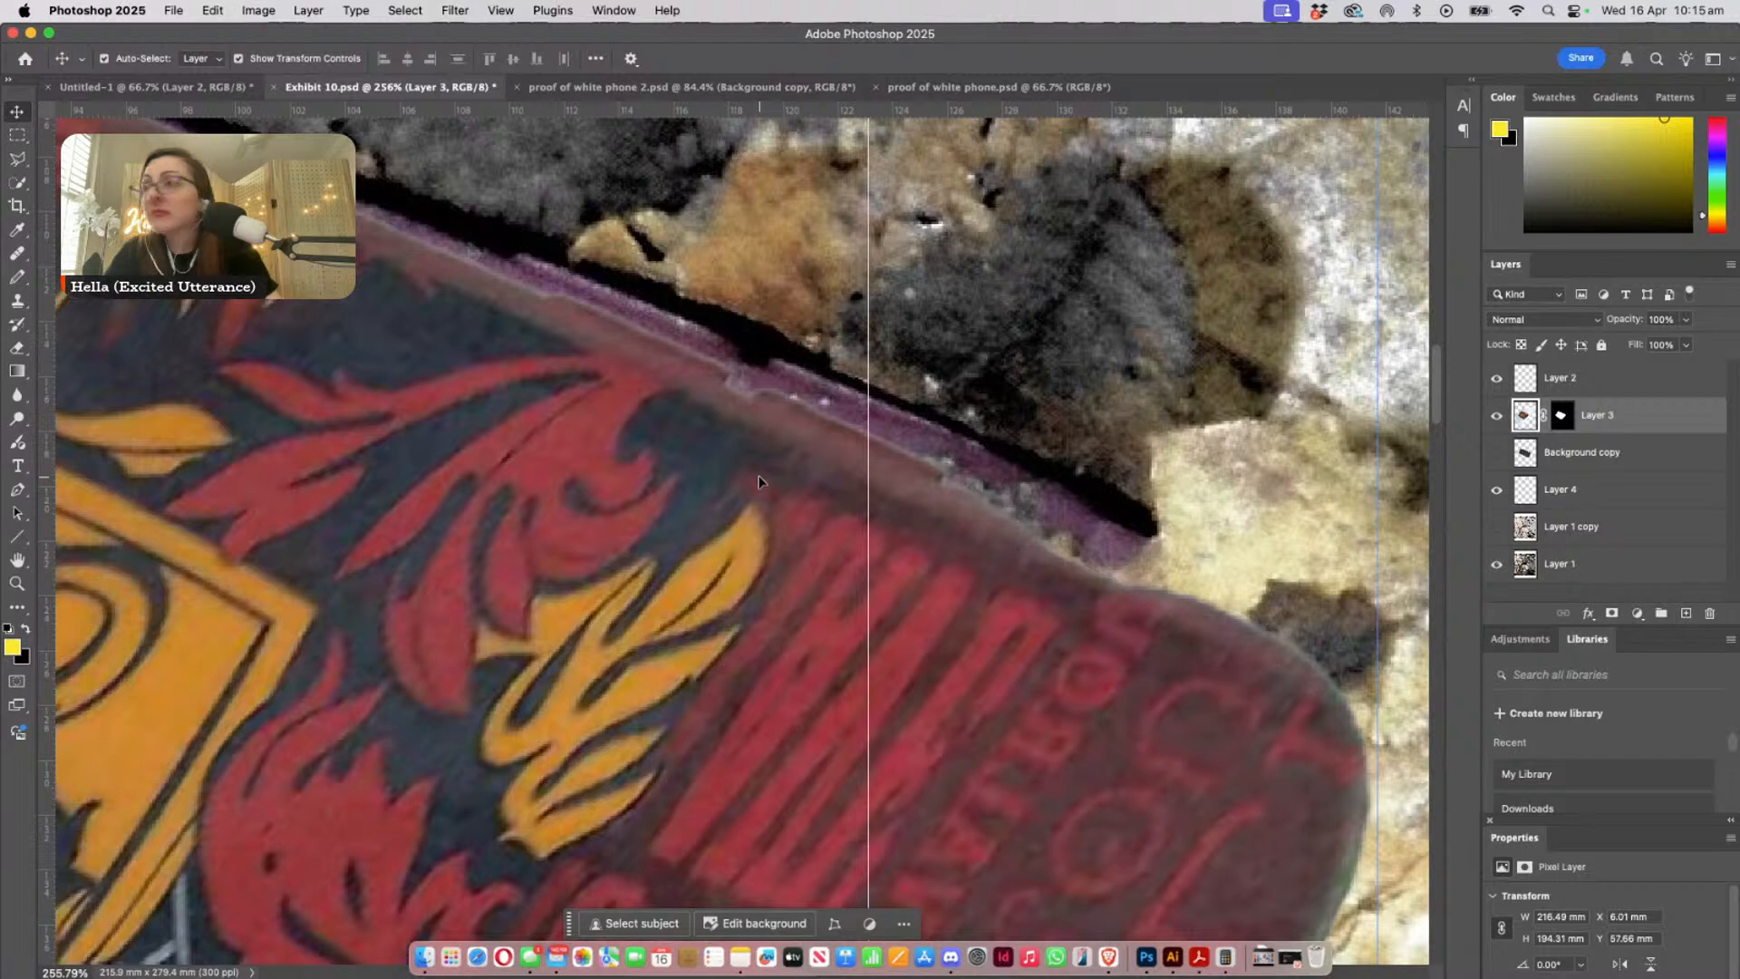
- Stretch and skew Layer 3 outward and downward to 108.51% width with a 3.87° vertical skew, and apply the transform
mouse_move(932, 622)
left_mouse_down()
mouse_move(704, 486)
mouse_move(515, 330)
left_mouse_up()
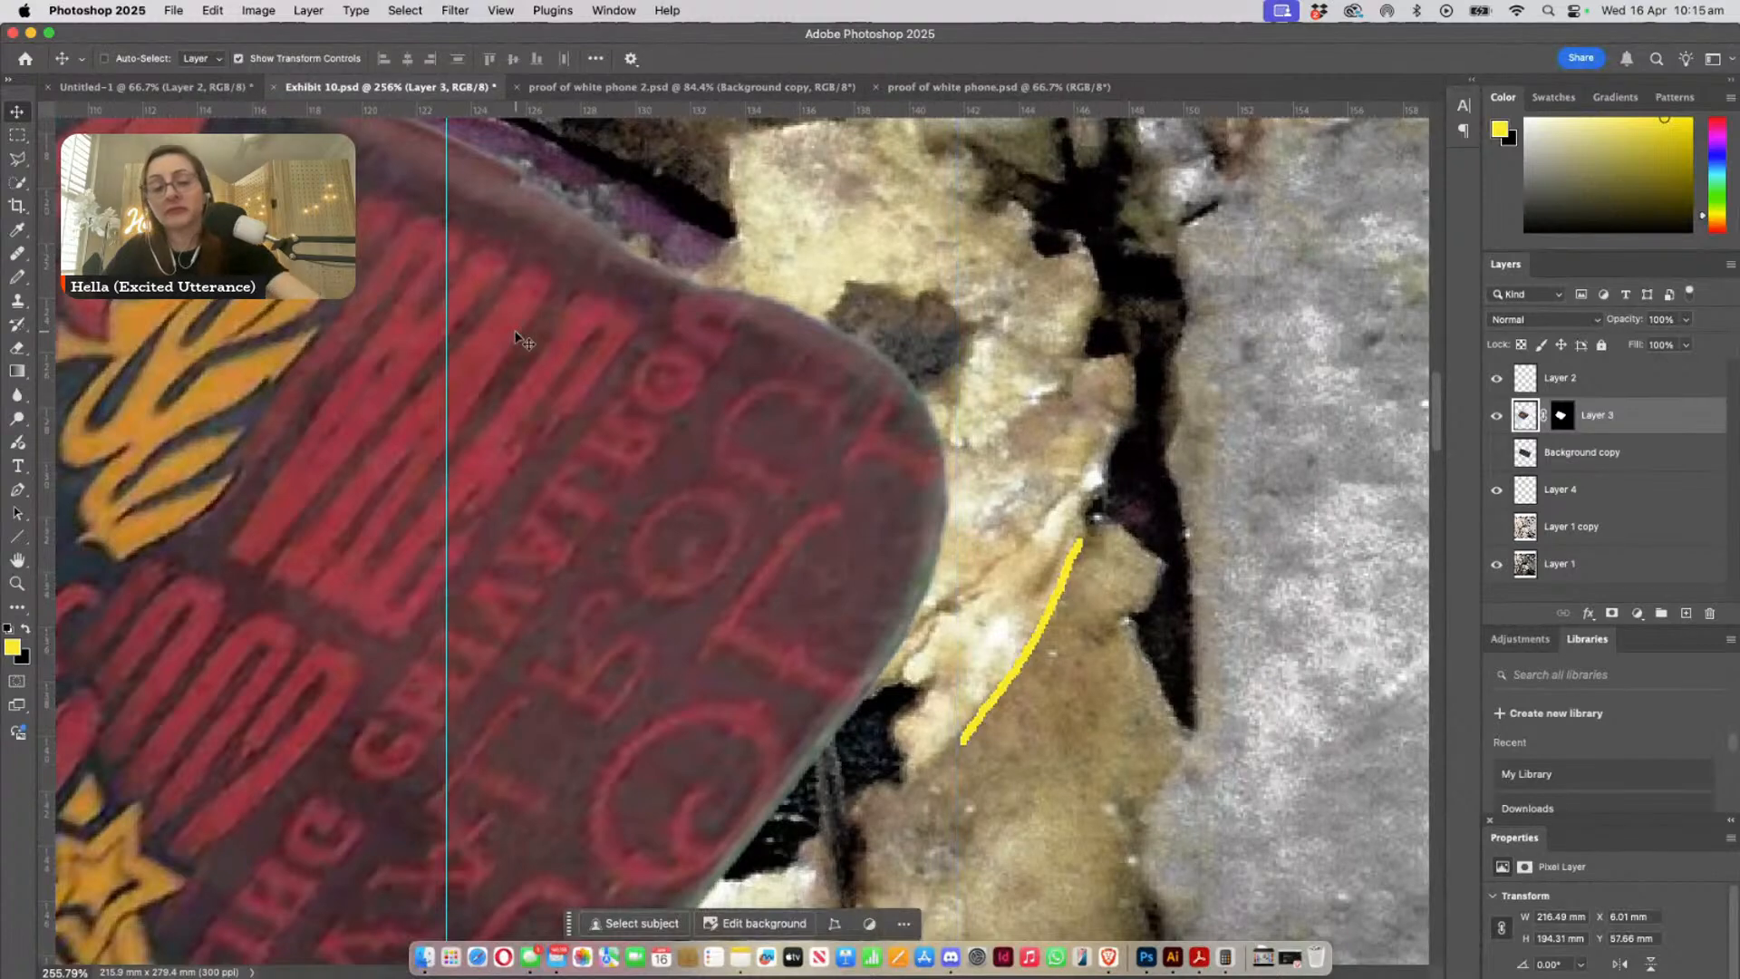
key("super+t")
left_click_drag(795, 580, 687, 505)
key("super+minus")
key("super+minus")
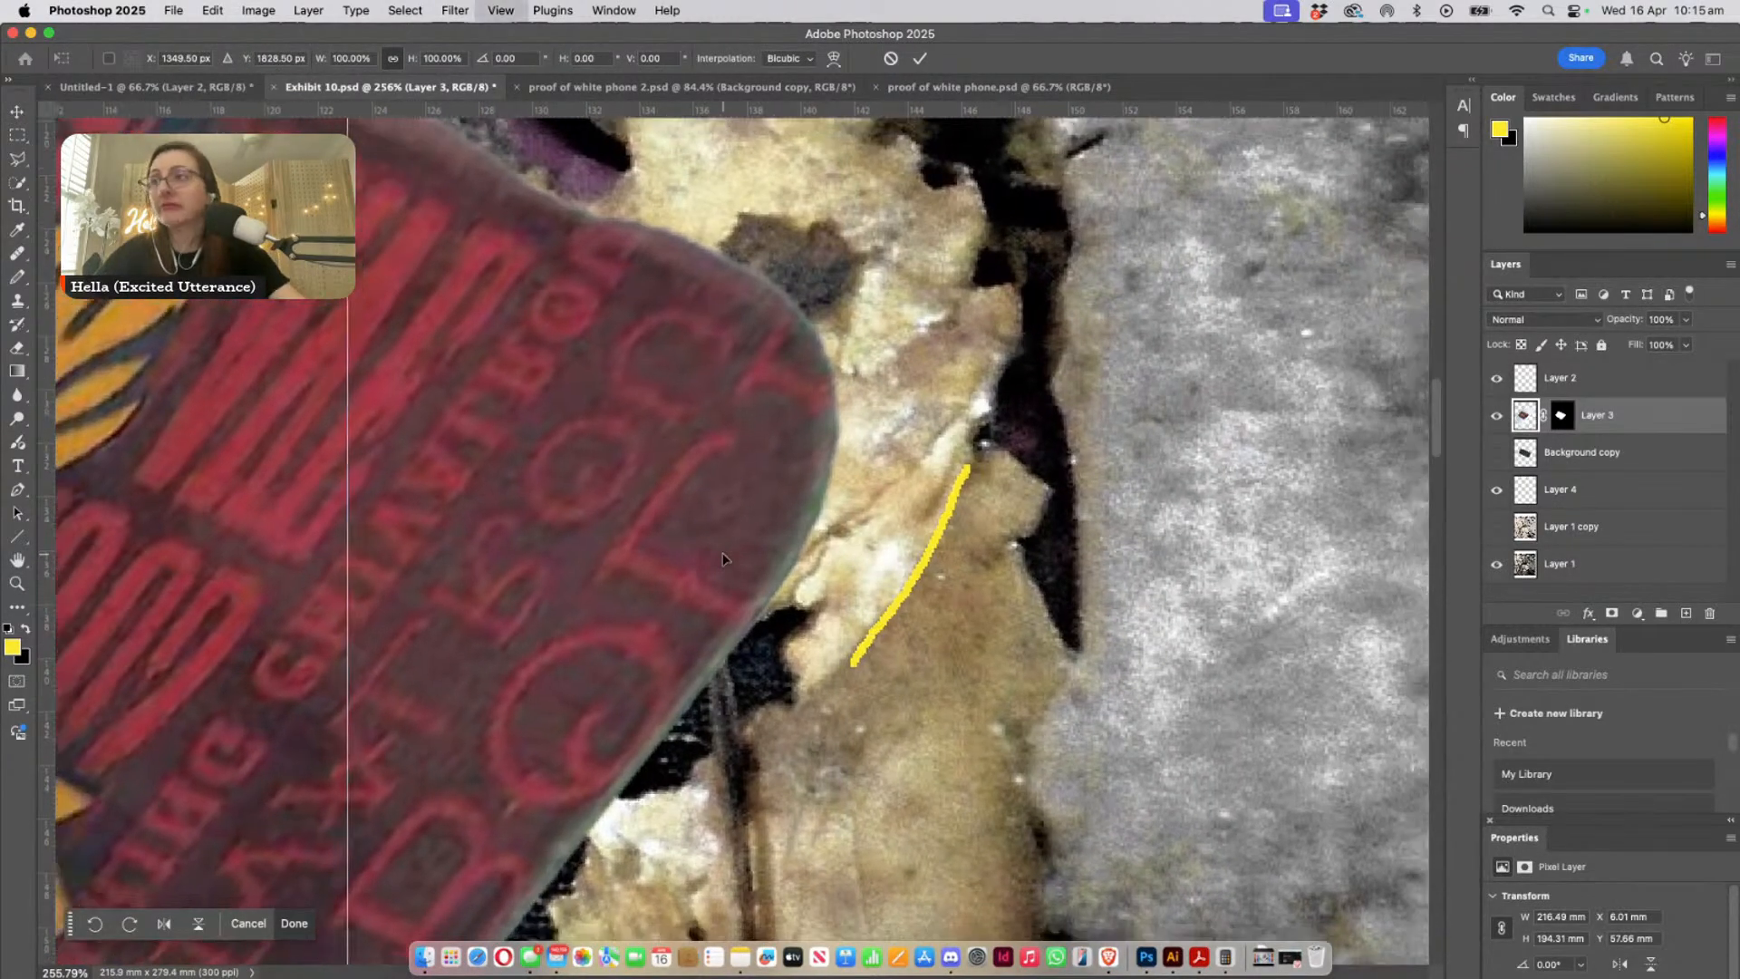
left_click_drag(796, 645, 673, 564)
key("super+minus")
key("super+minus")
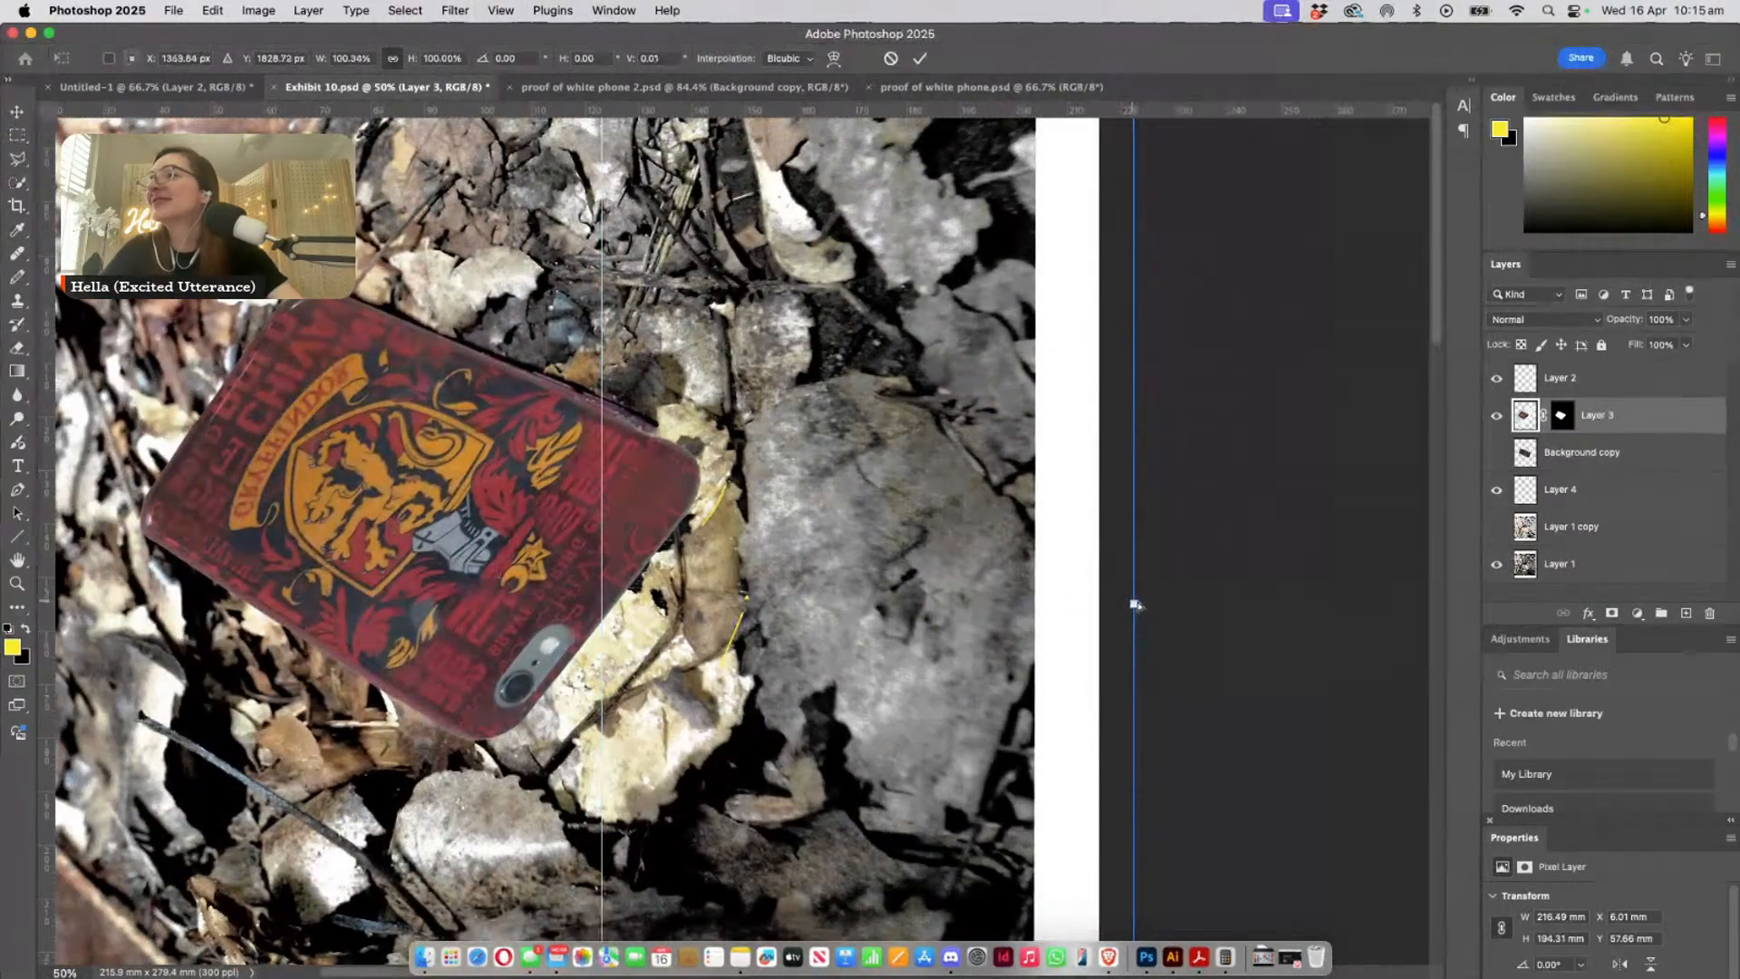
left_click_drag(1135, 604, 1233, 688)
left_click_drag(875, 645, 1364, 732)
left_click_drag(491, 182, 473, 172)
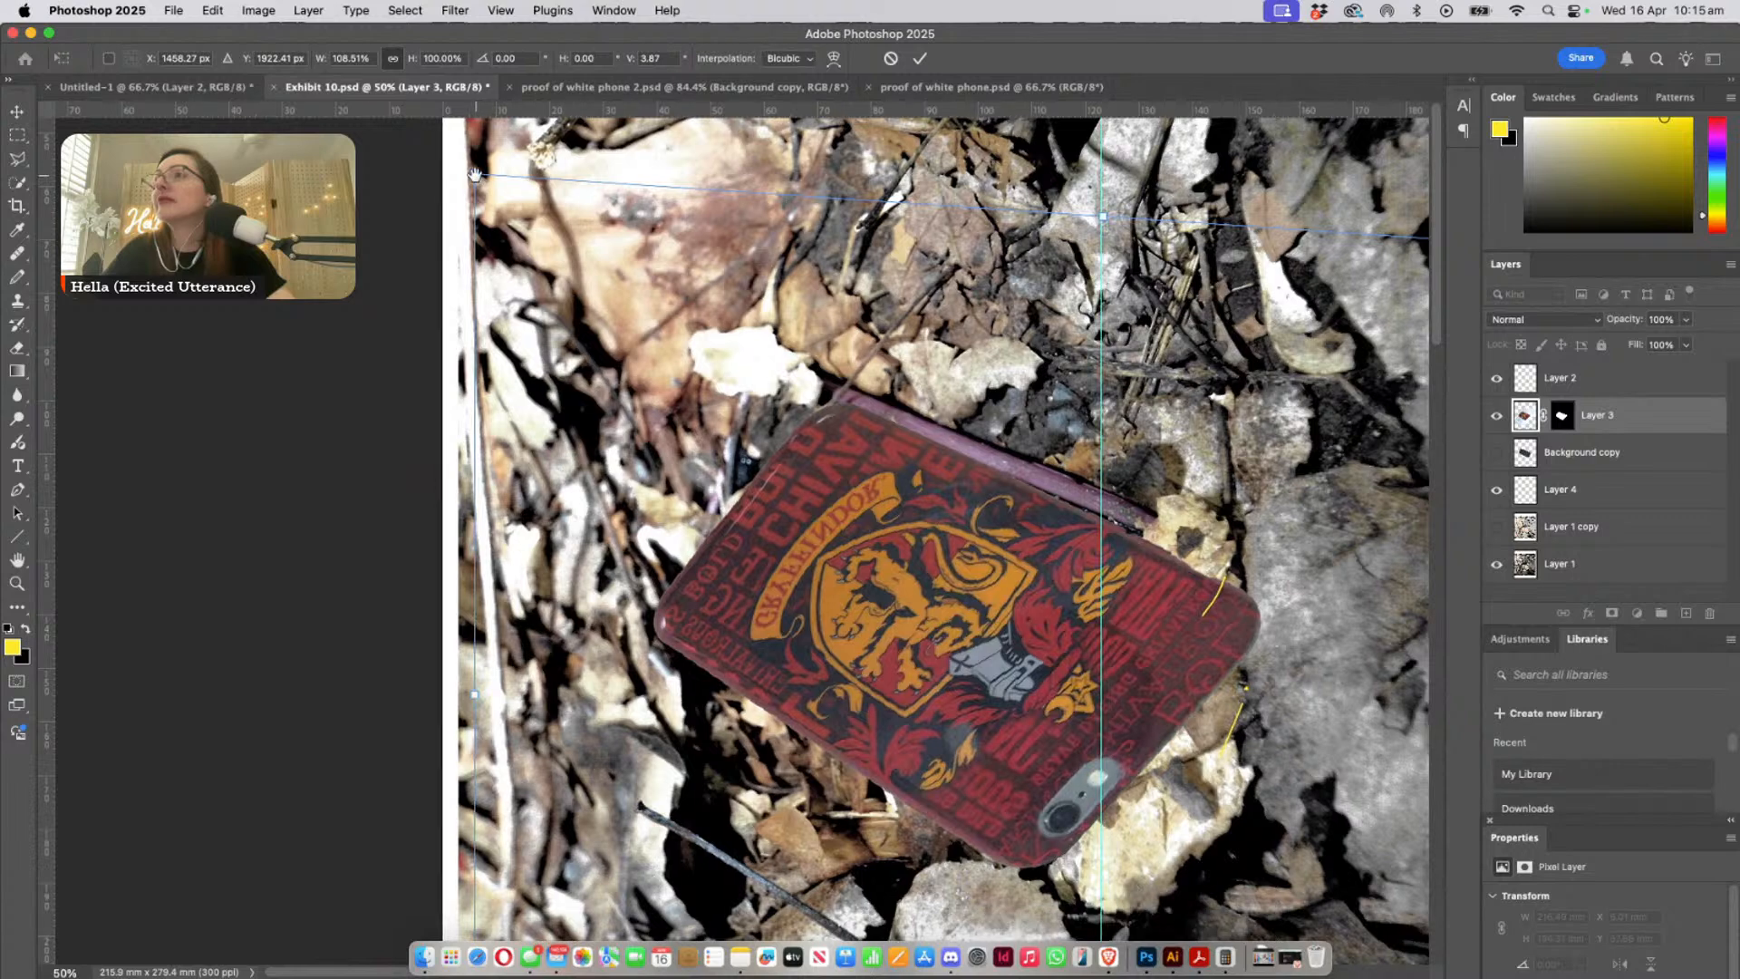
left_click_drag(478, 176, 469, 172)
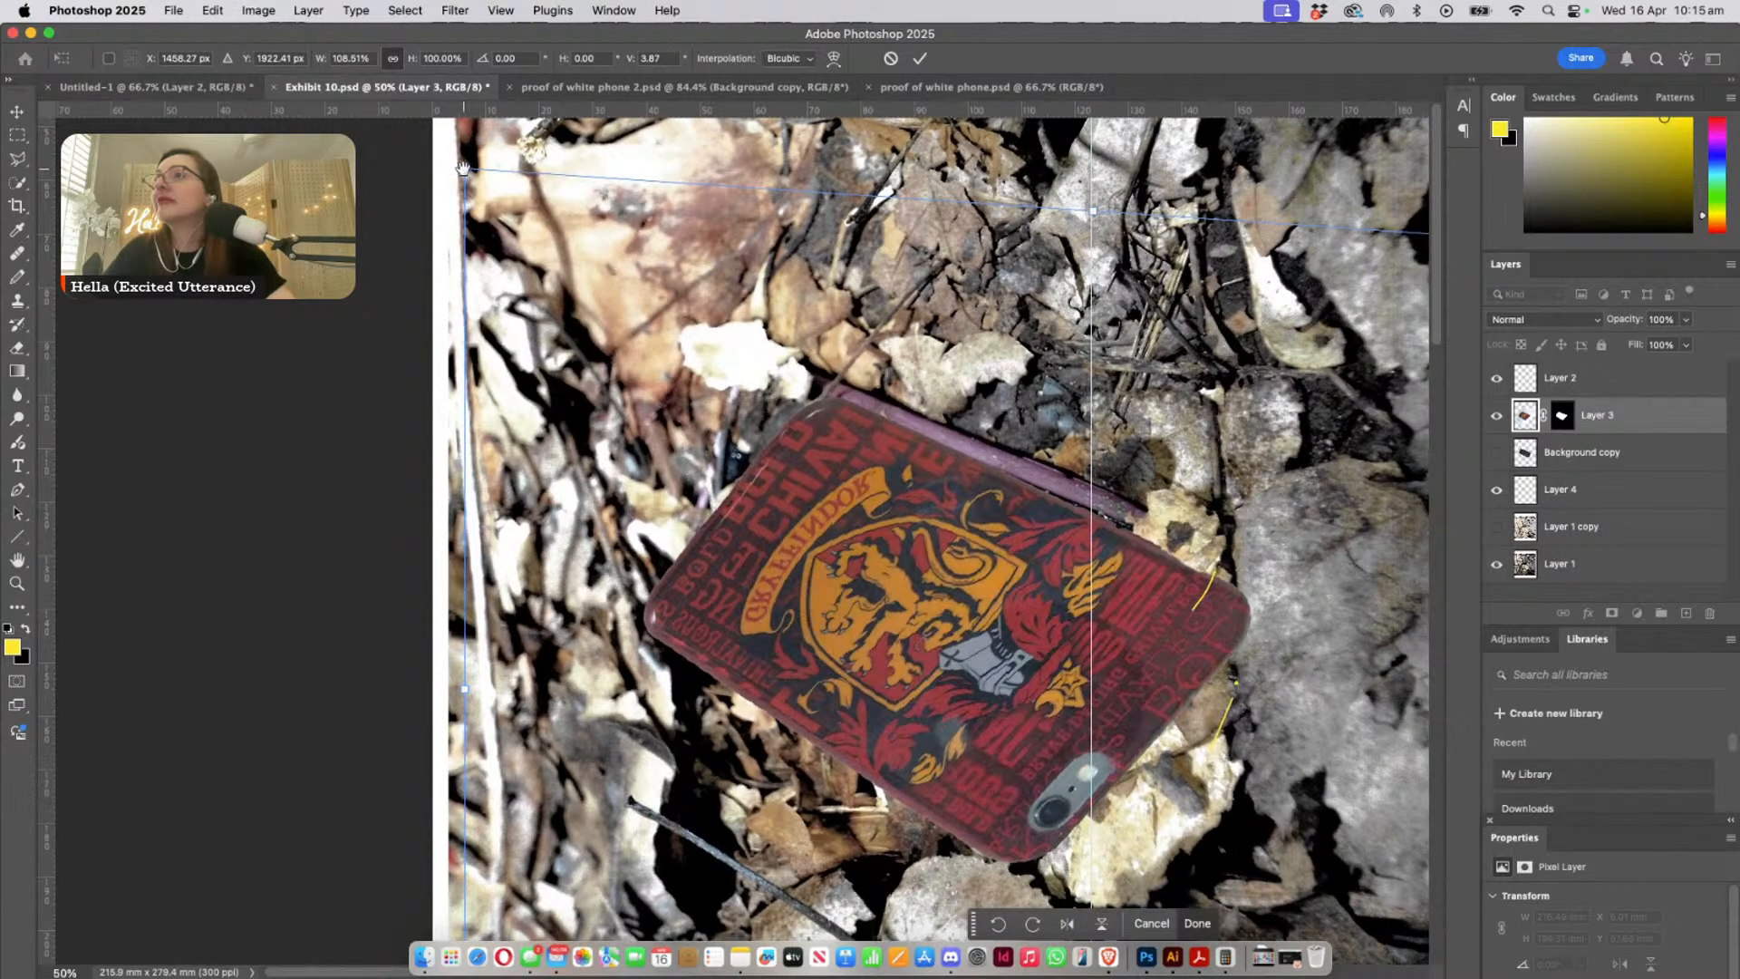
scroll(464, 168, "right", 1)
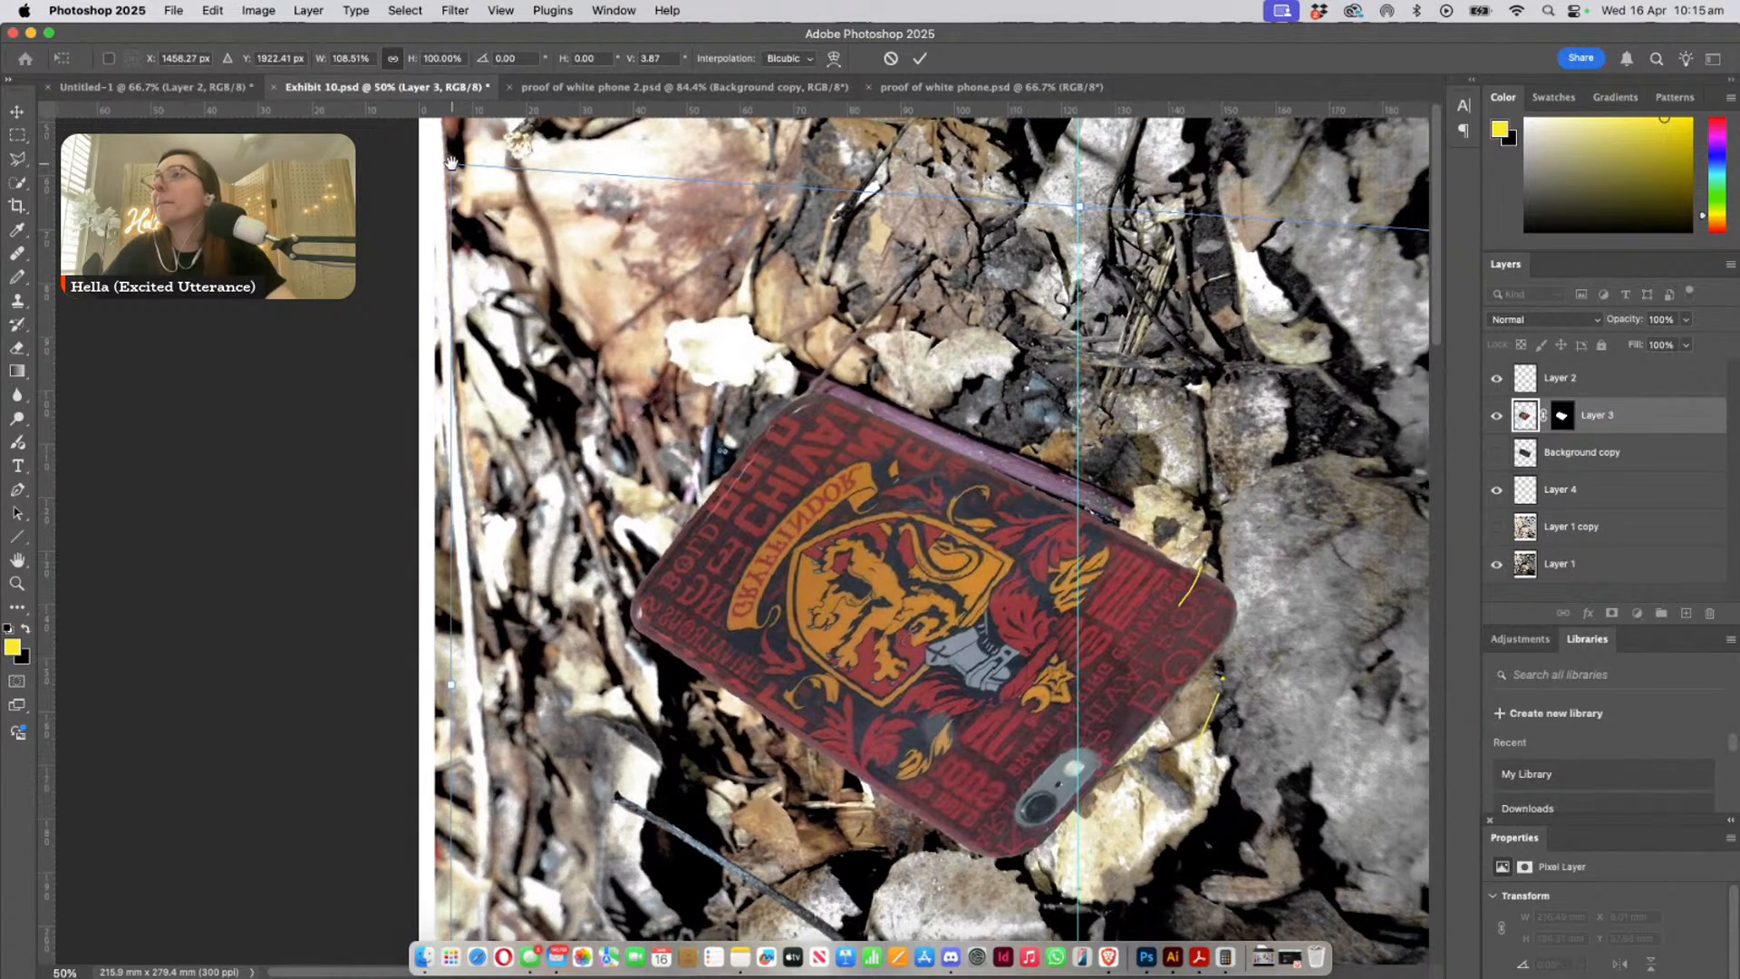
left_click(20, 107)
left_click_drag(22, 95, 19, 100)
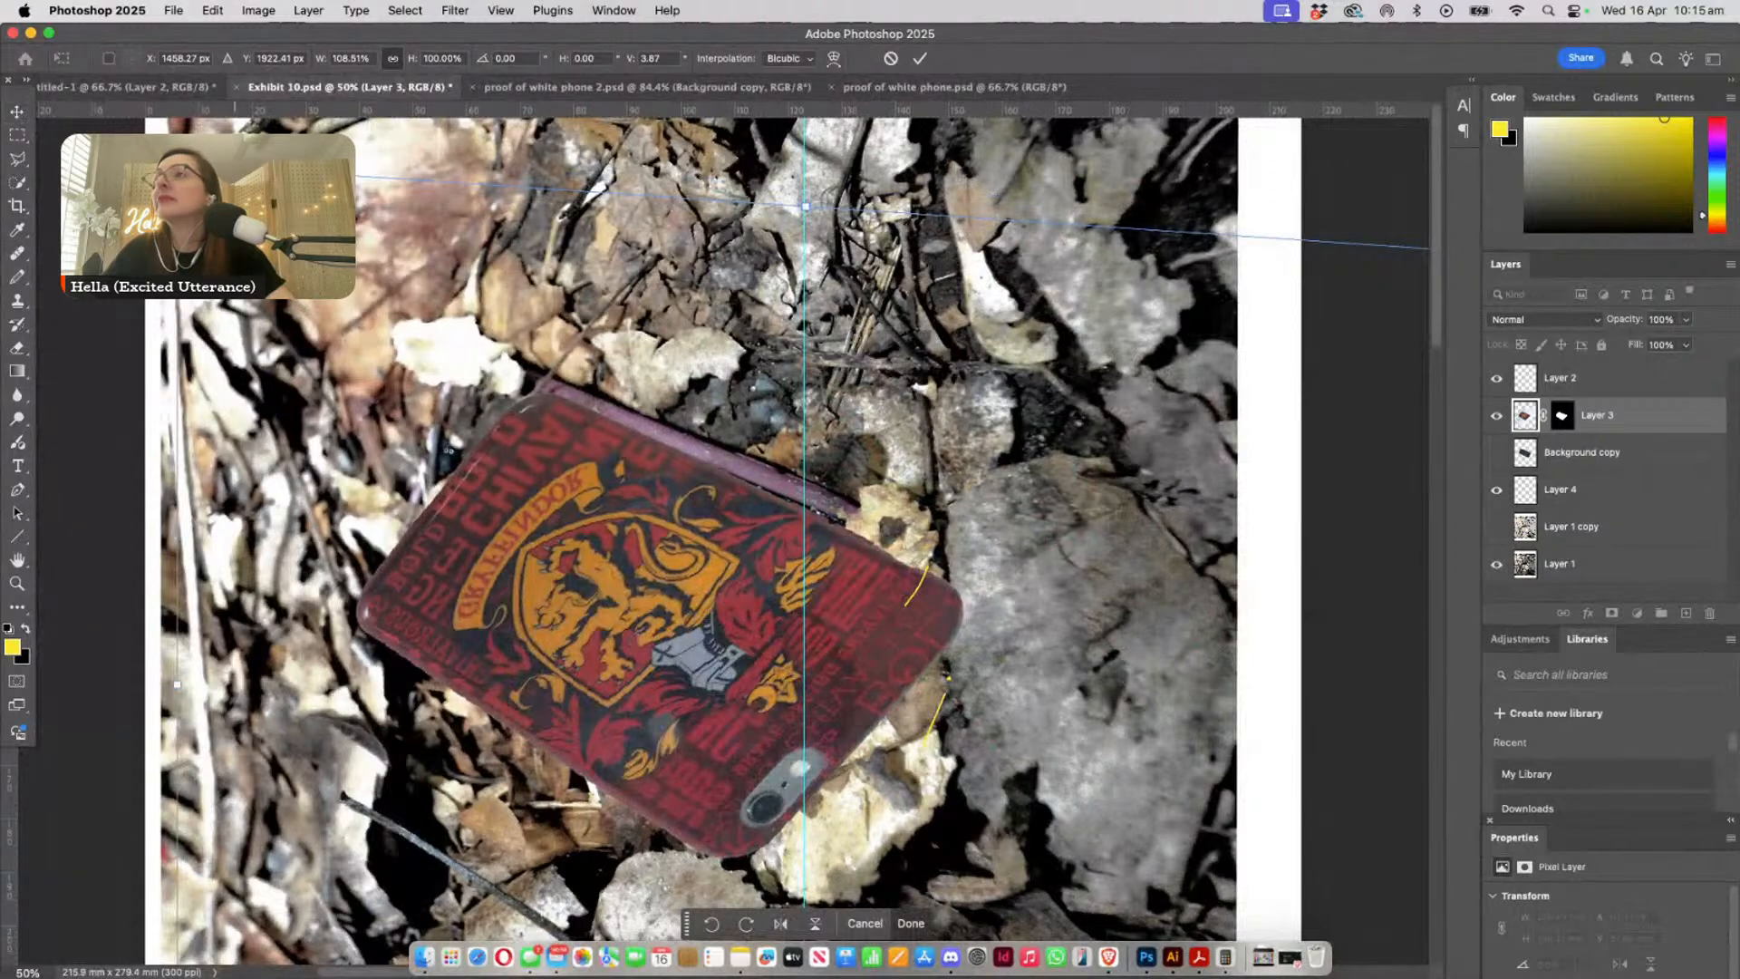
key("Return")
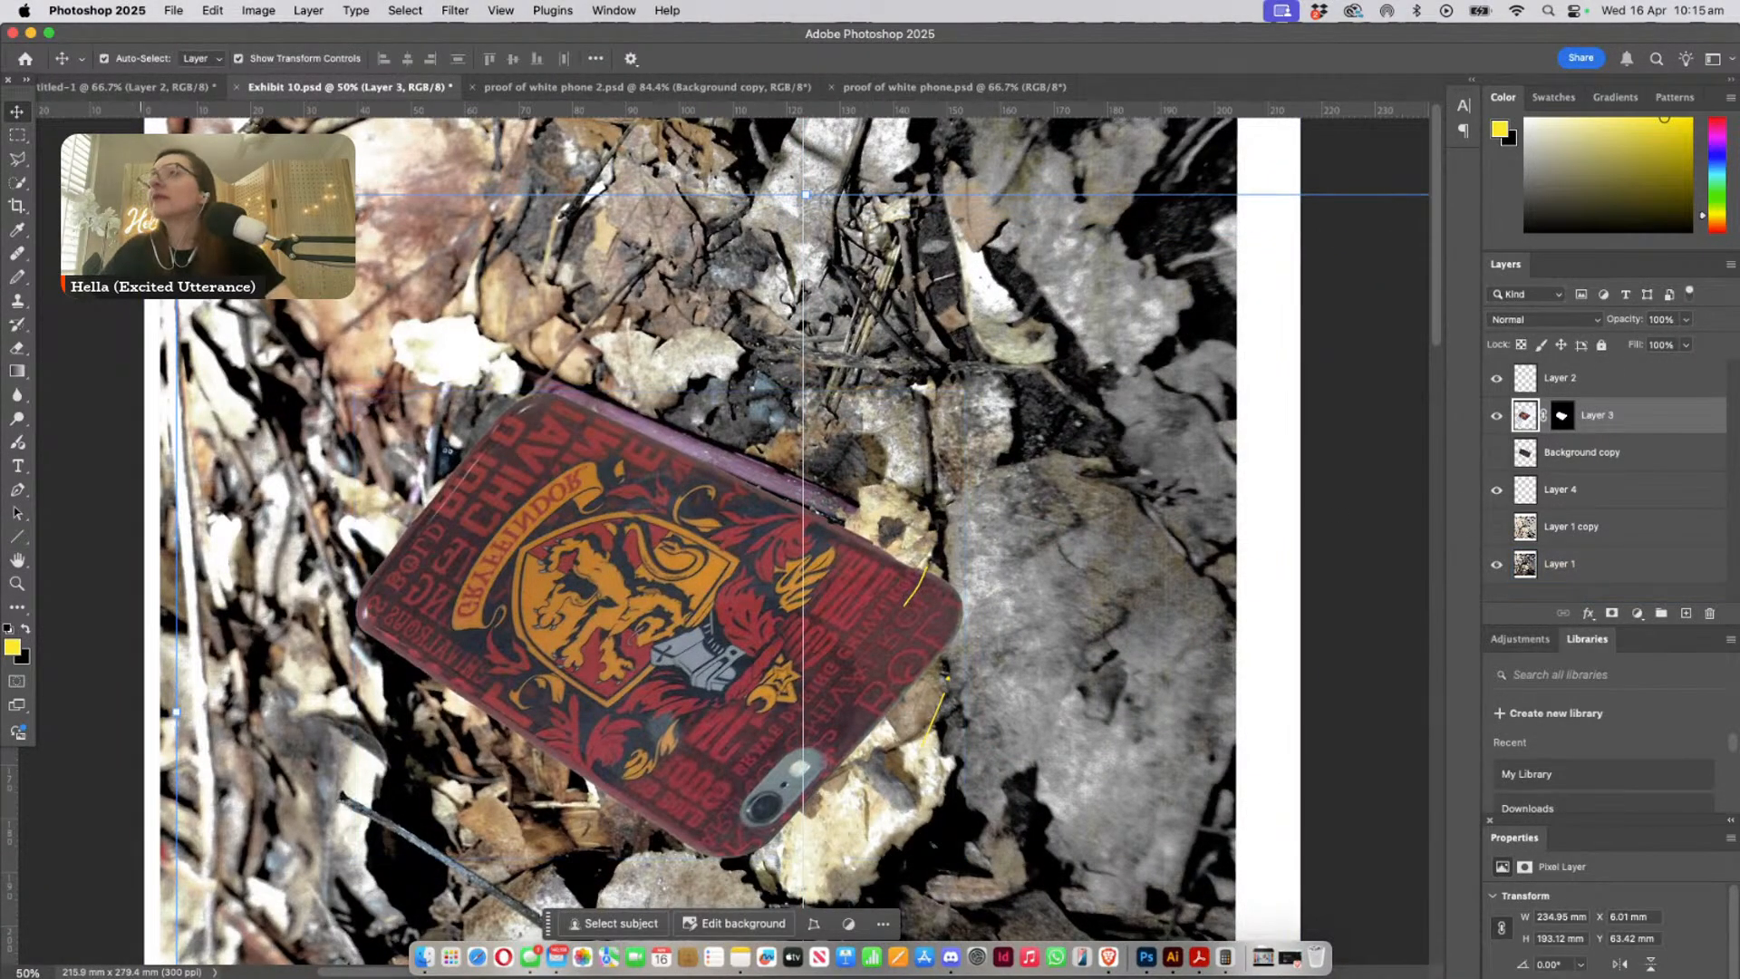
- Move the Layer 3 overlay about 0.4 mm left and 2.9 mm up over the buried phone's purple upper edge
scroll(681, 522, "right", 1)
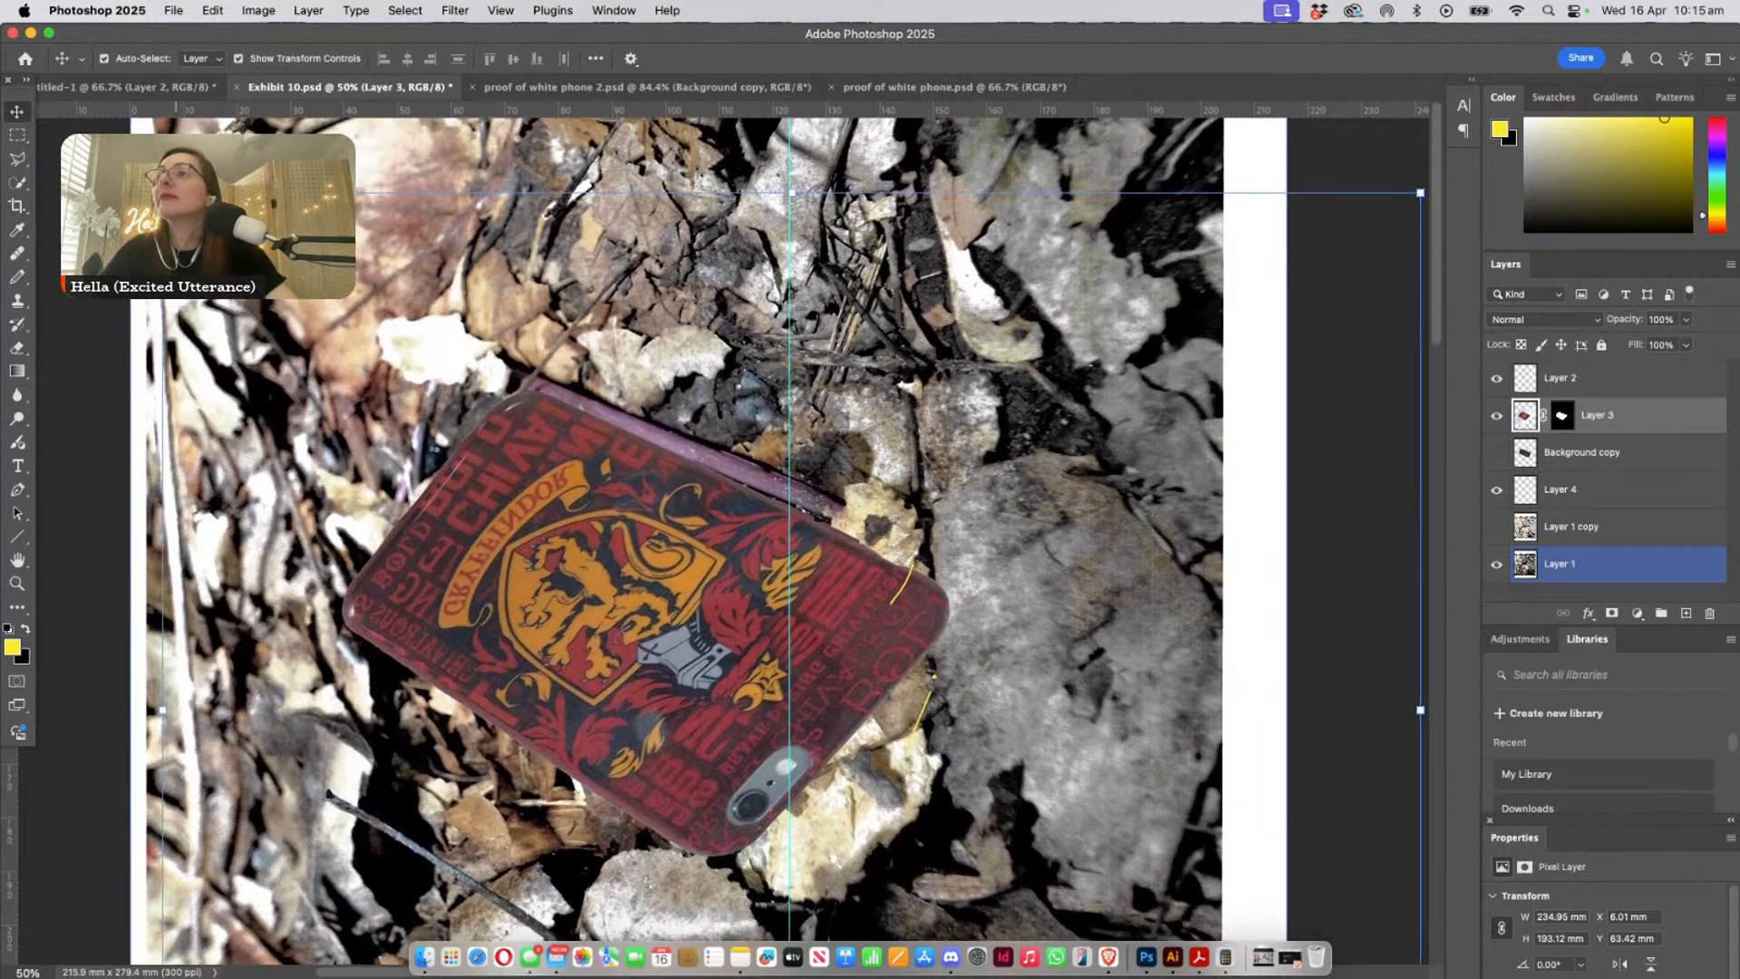
scroll(681, 522, "left", 1)
scroll(682, 522, "up", 1)
mouse_move(767, 602)
left_mouse_down()
mouse_move(789, 571)
mouse_move(763, 593)
left_mouse_up()
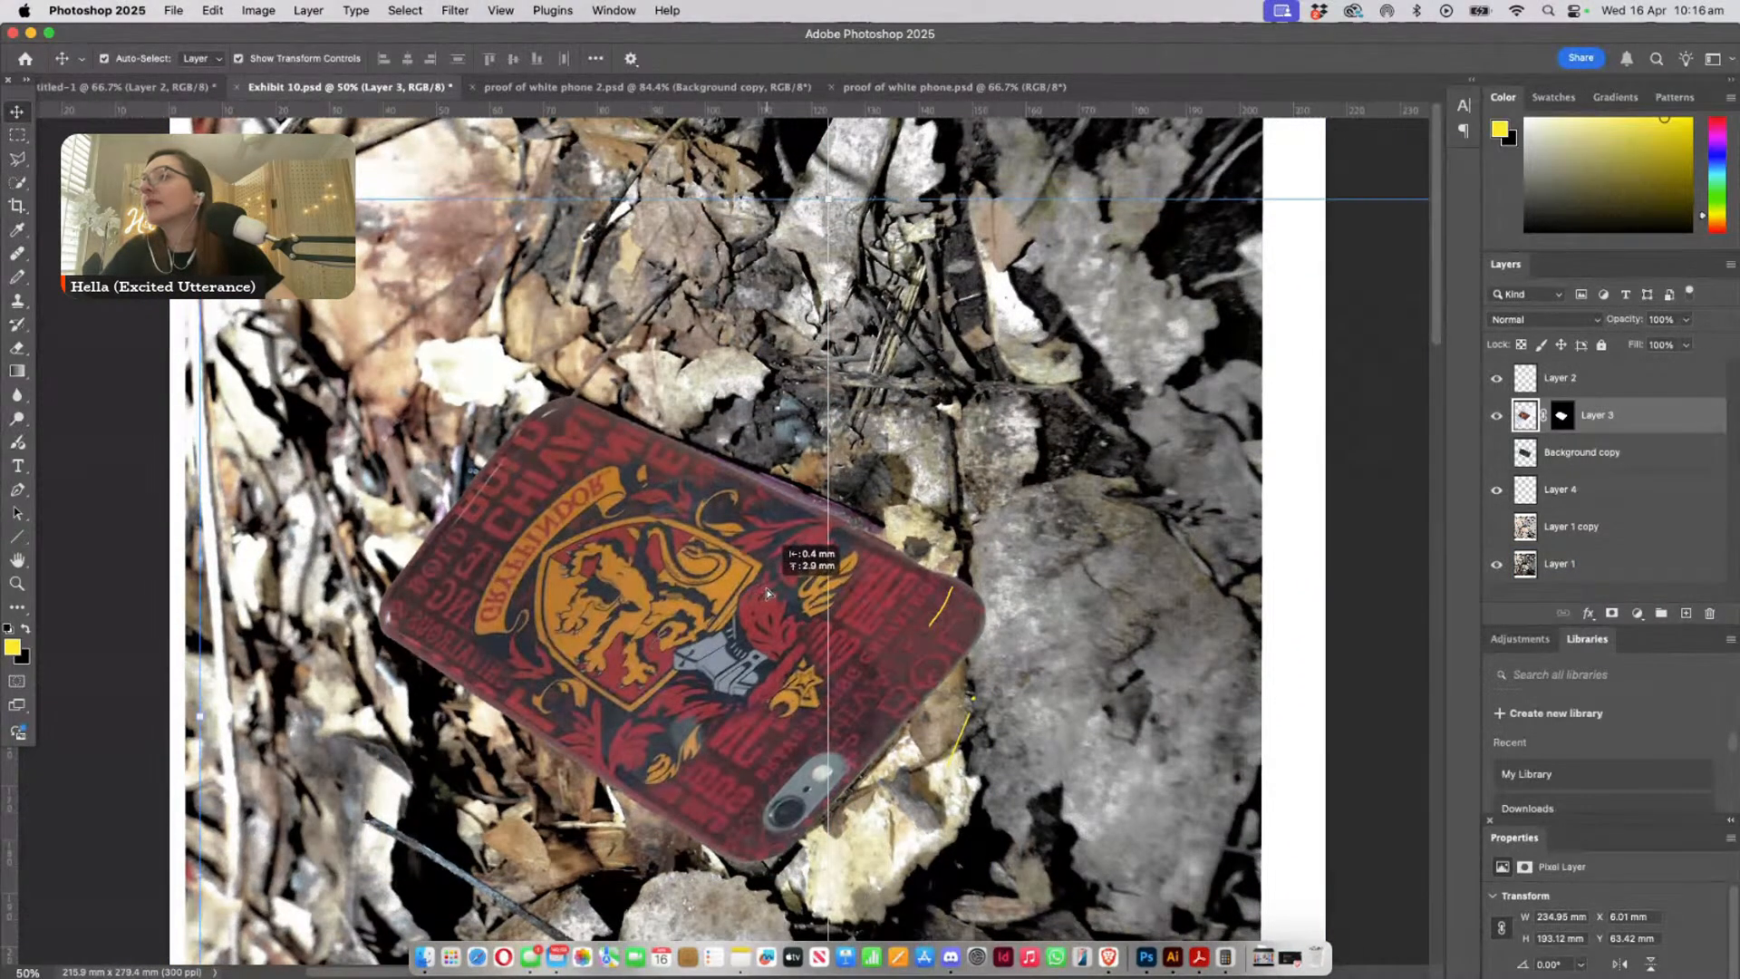
- Load Layer 3's mask as a selection around the phone case and make the layer's image content active
left_click(1558, 417)
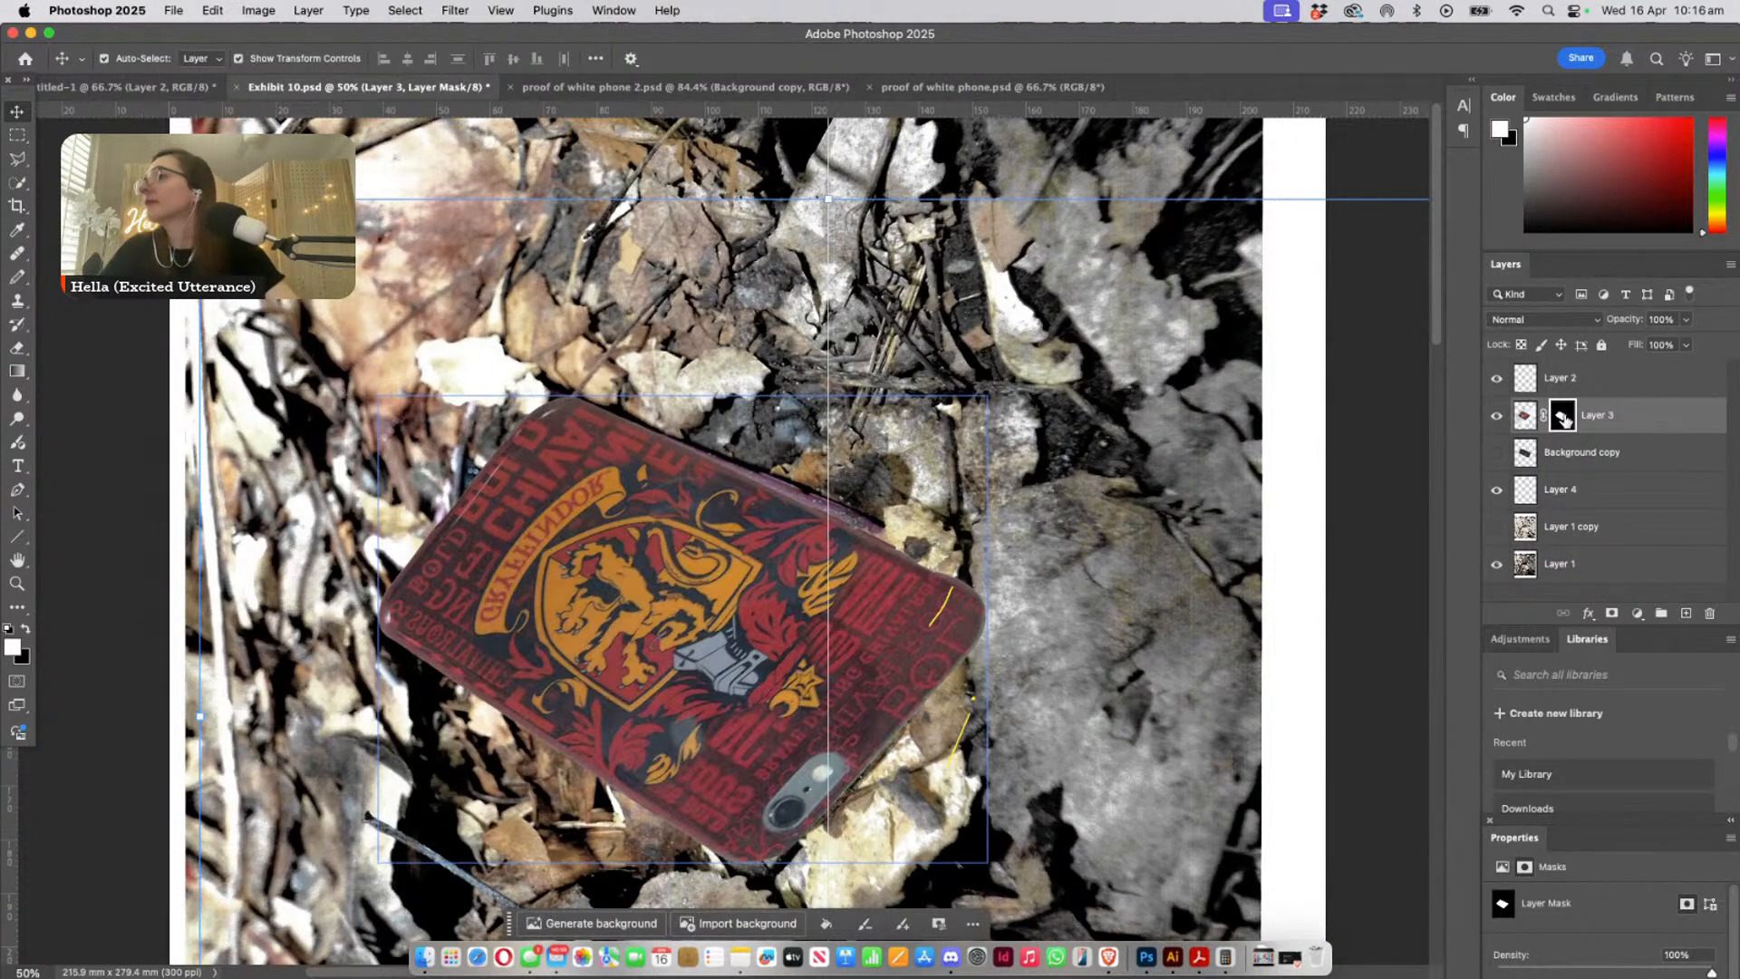
left_click(1526, 416)
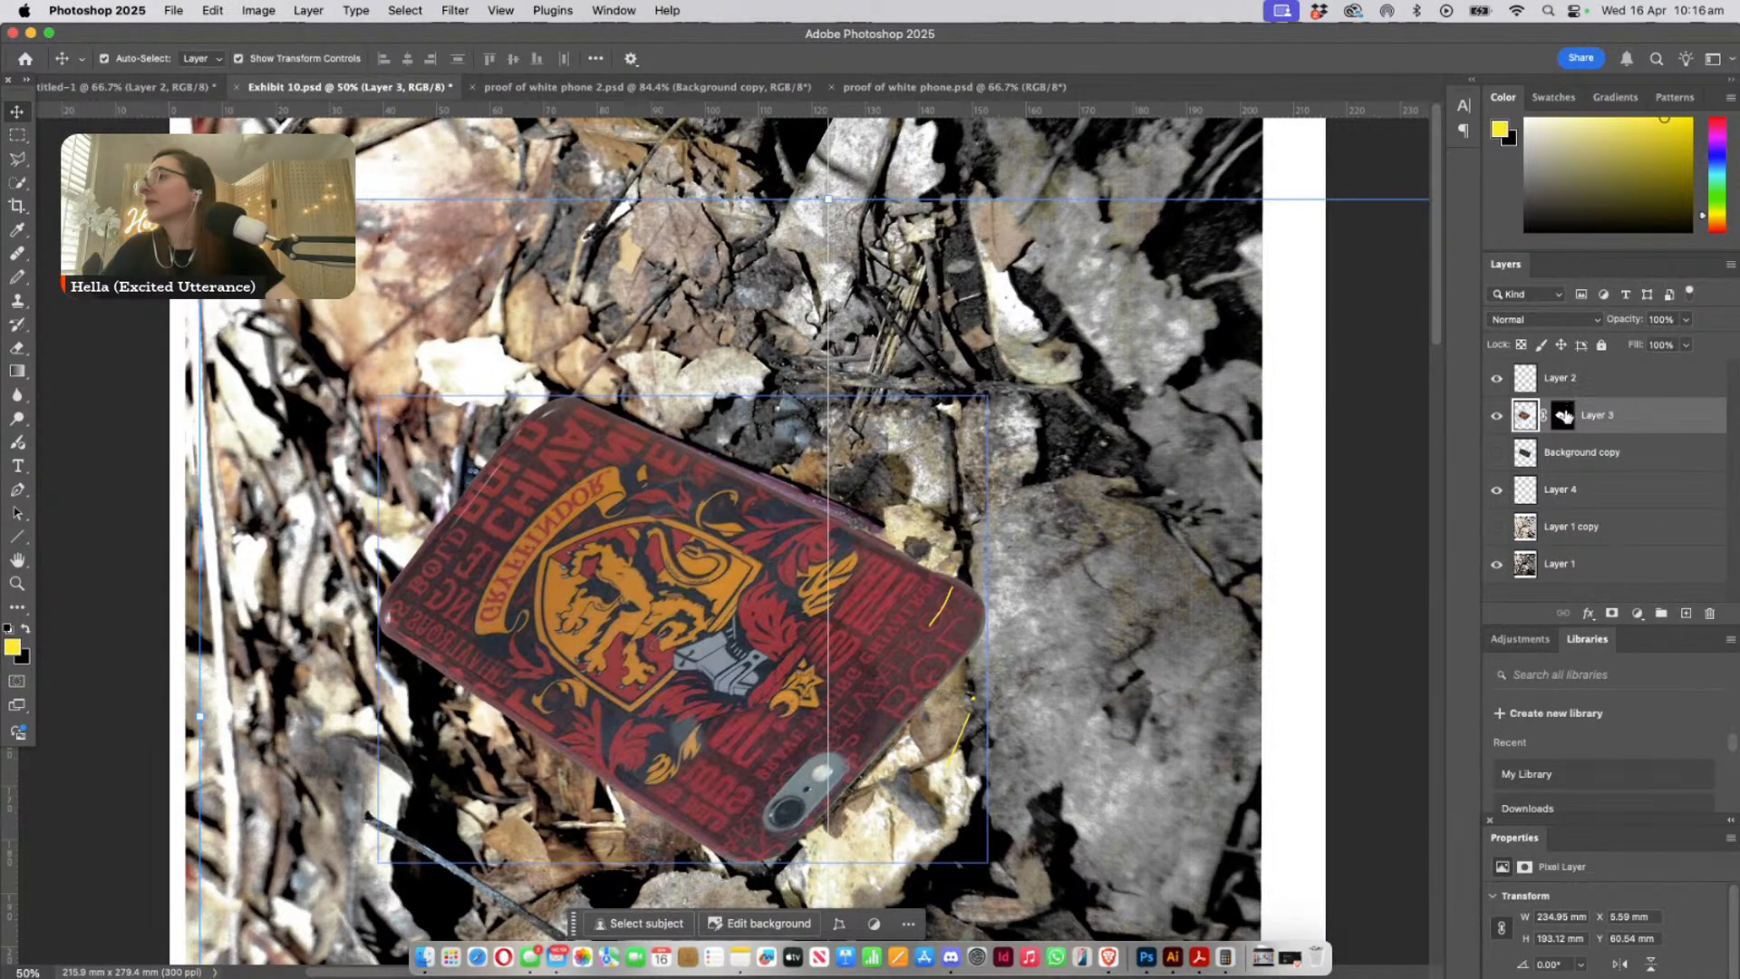
left_click(1563, 417)
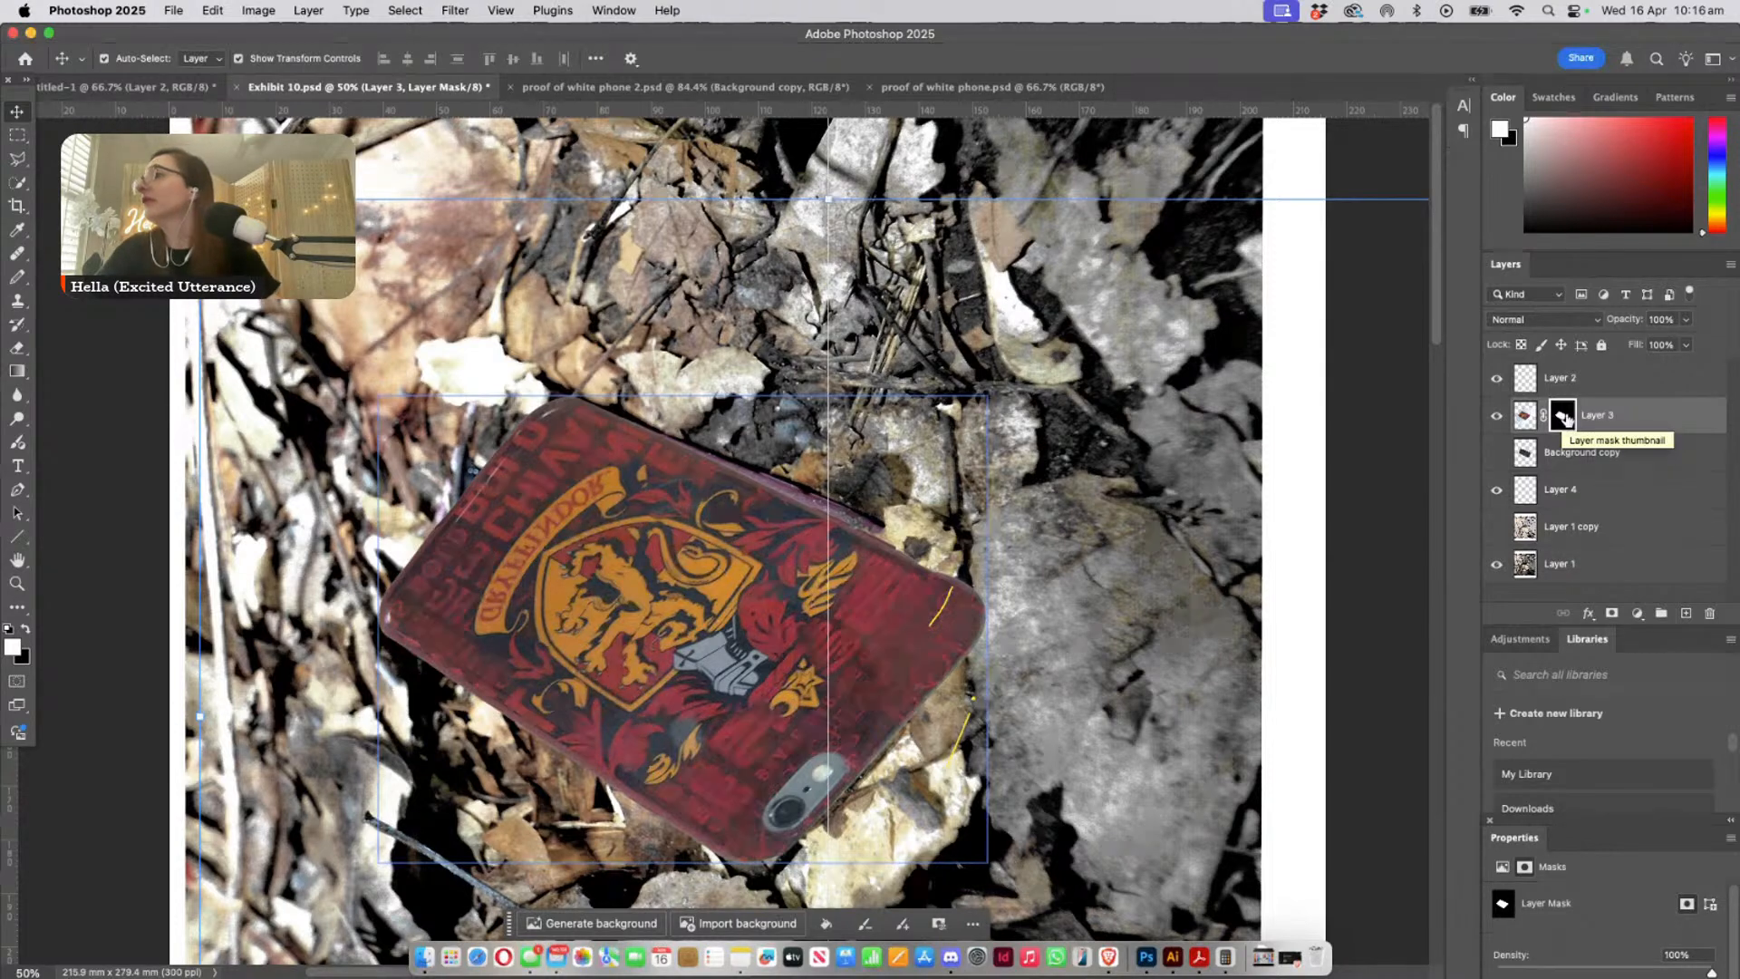
left_click(1560, 417, "super")
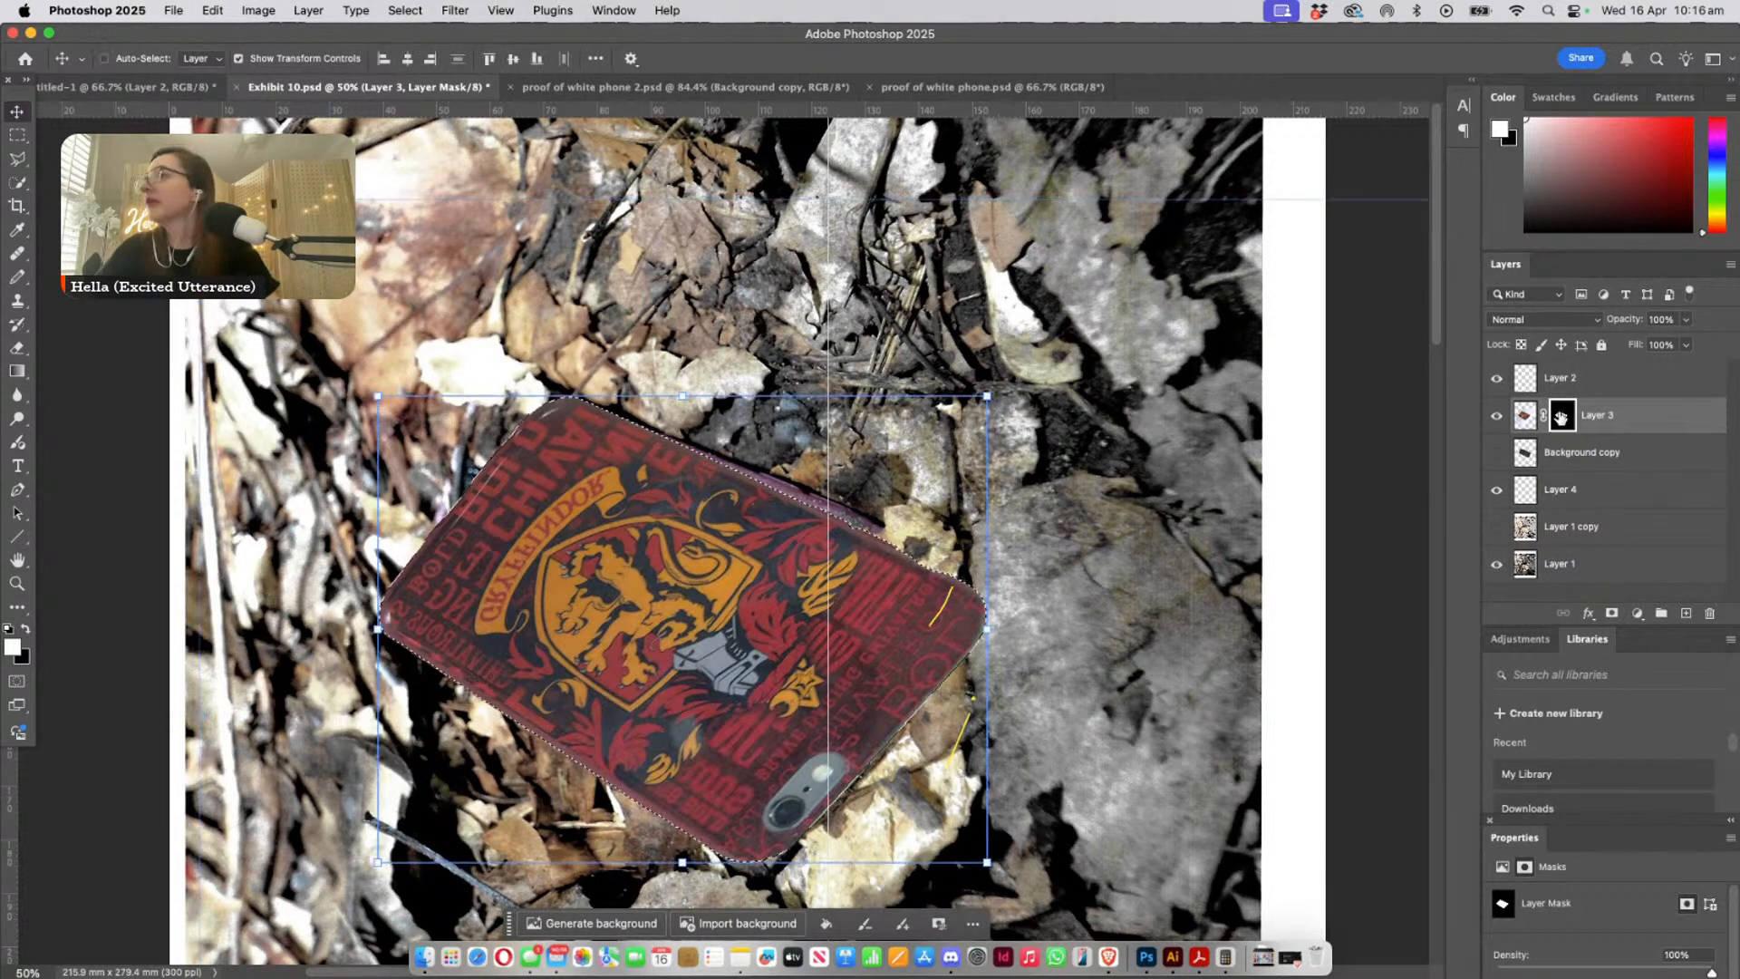
left_click(1526, 415)
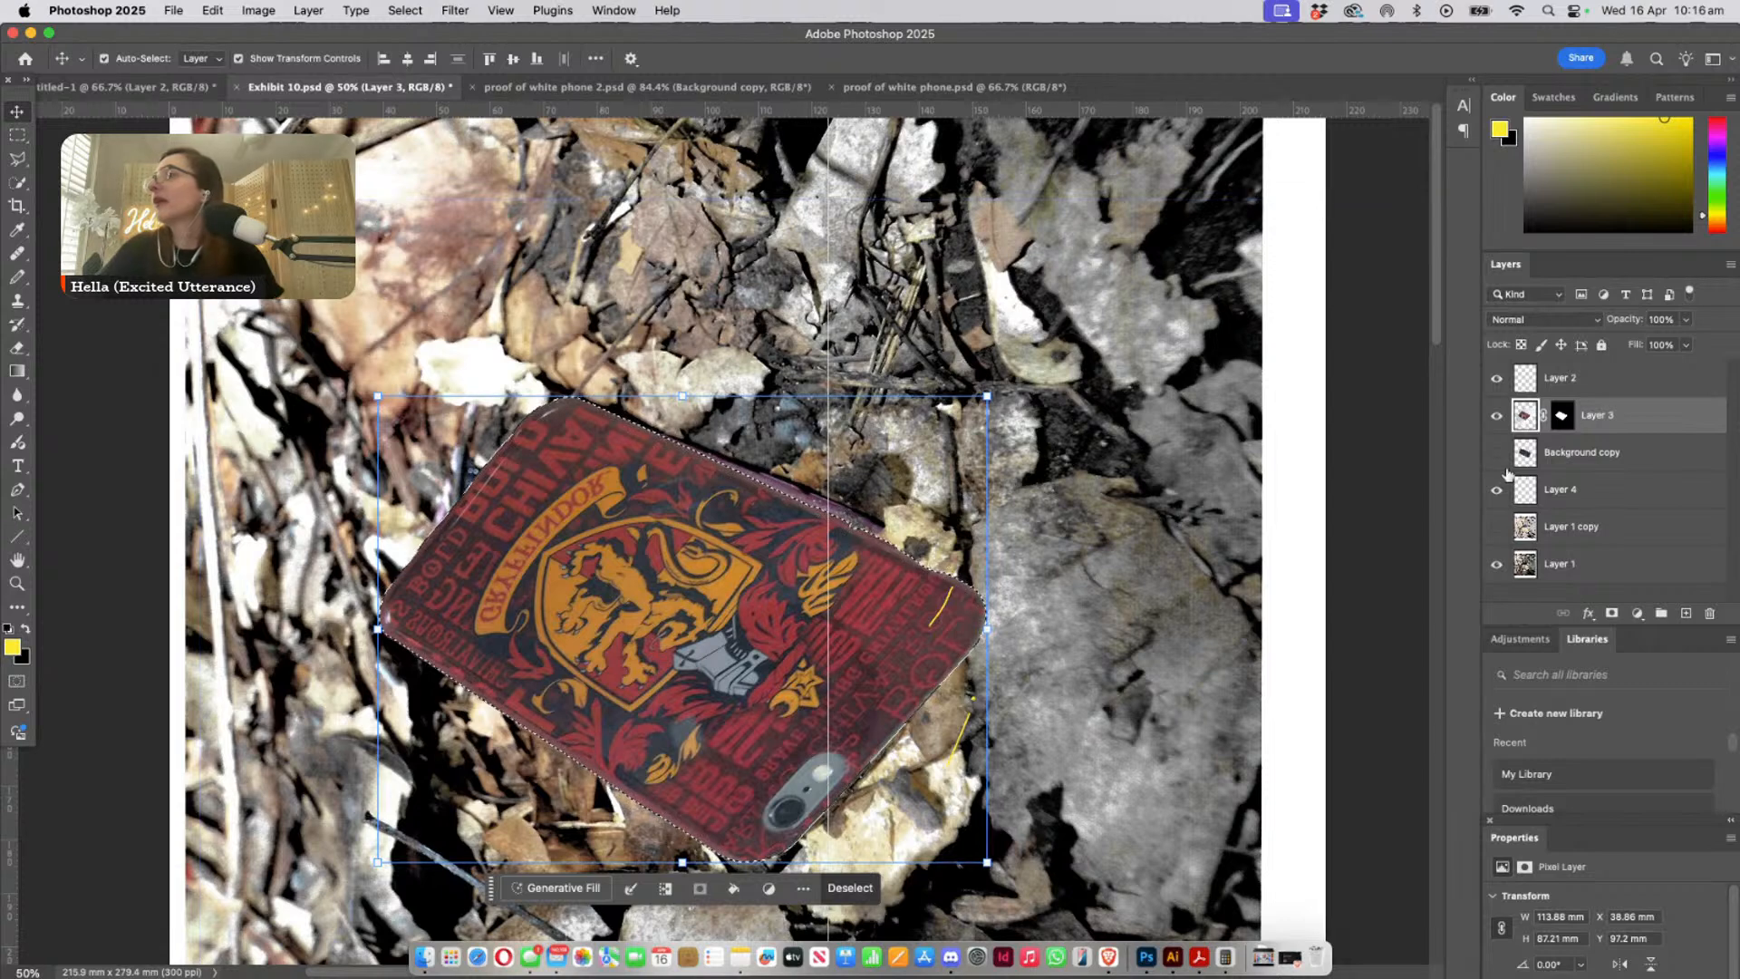
right_click(1627, 416)
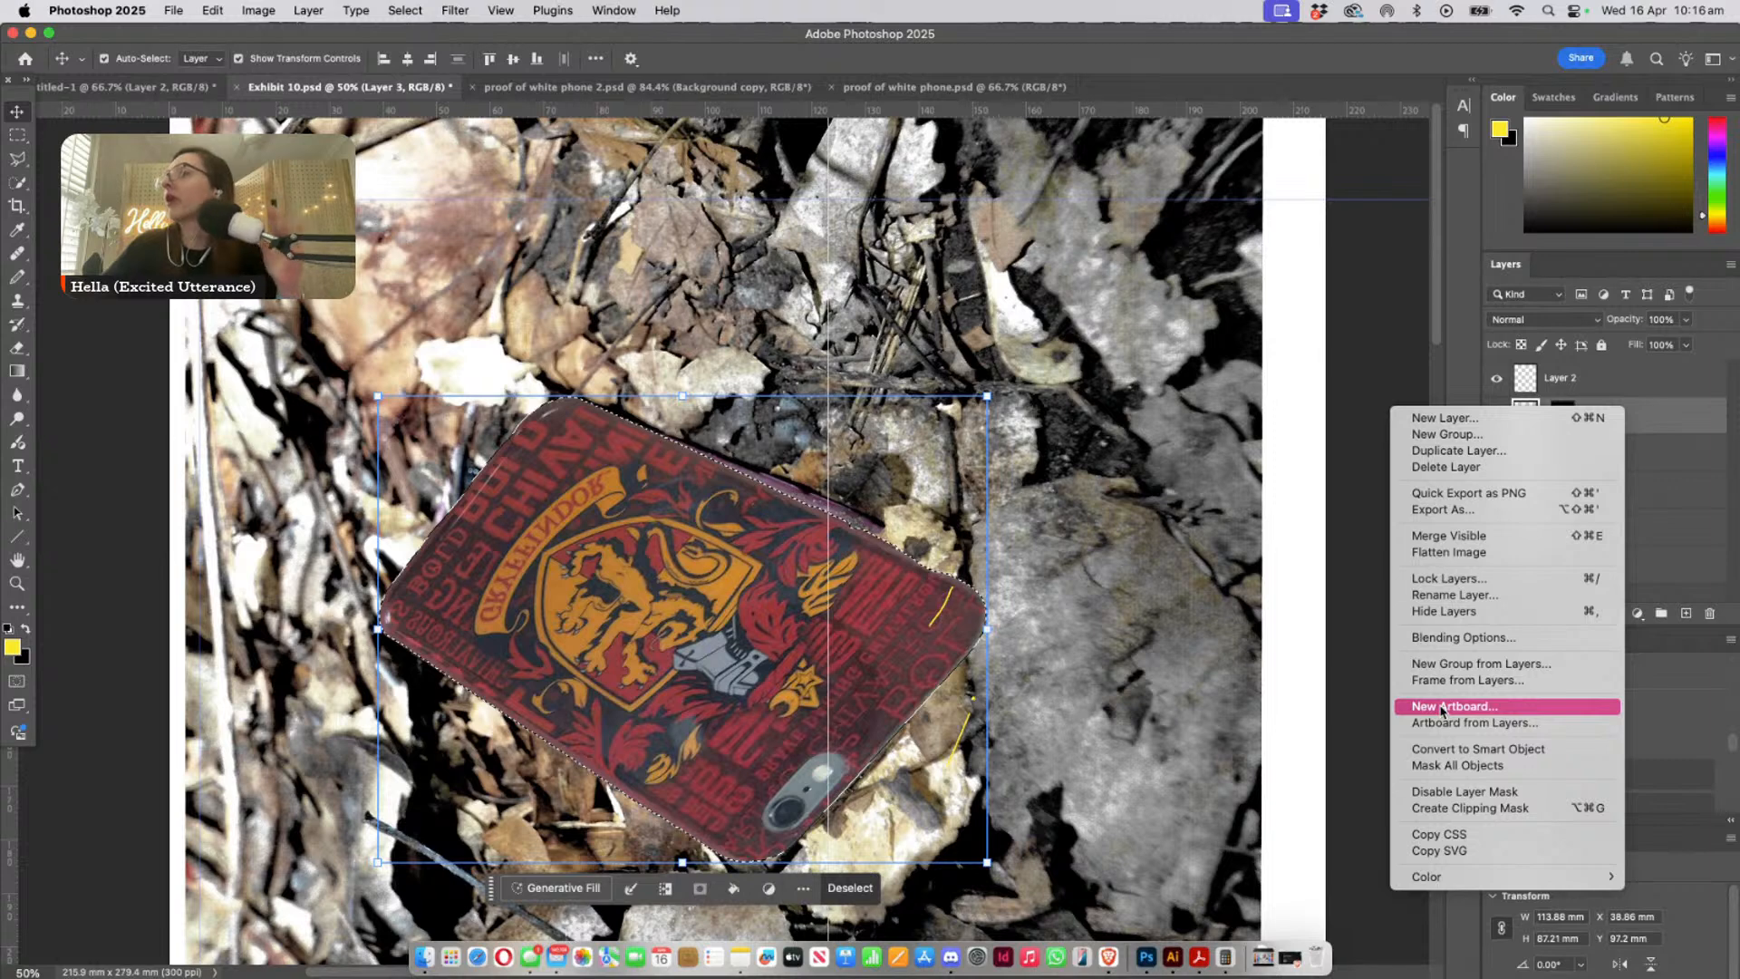
left_click(1706, 419)
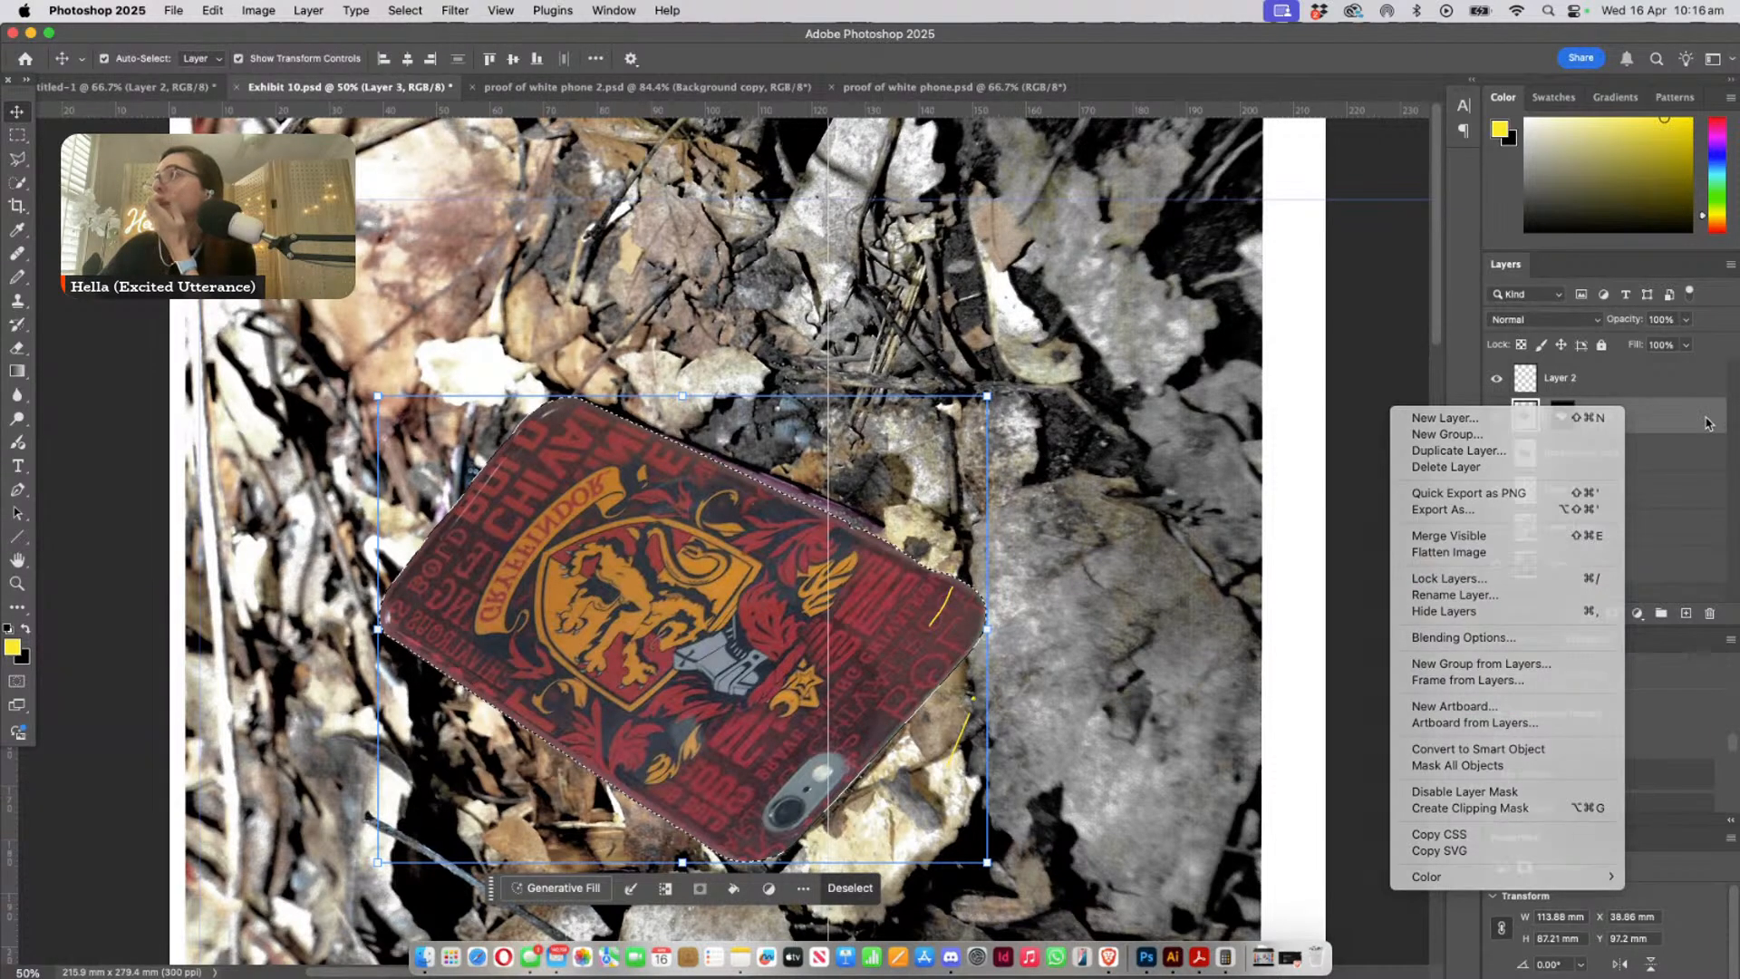
left_click(299, 10)
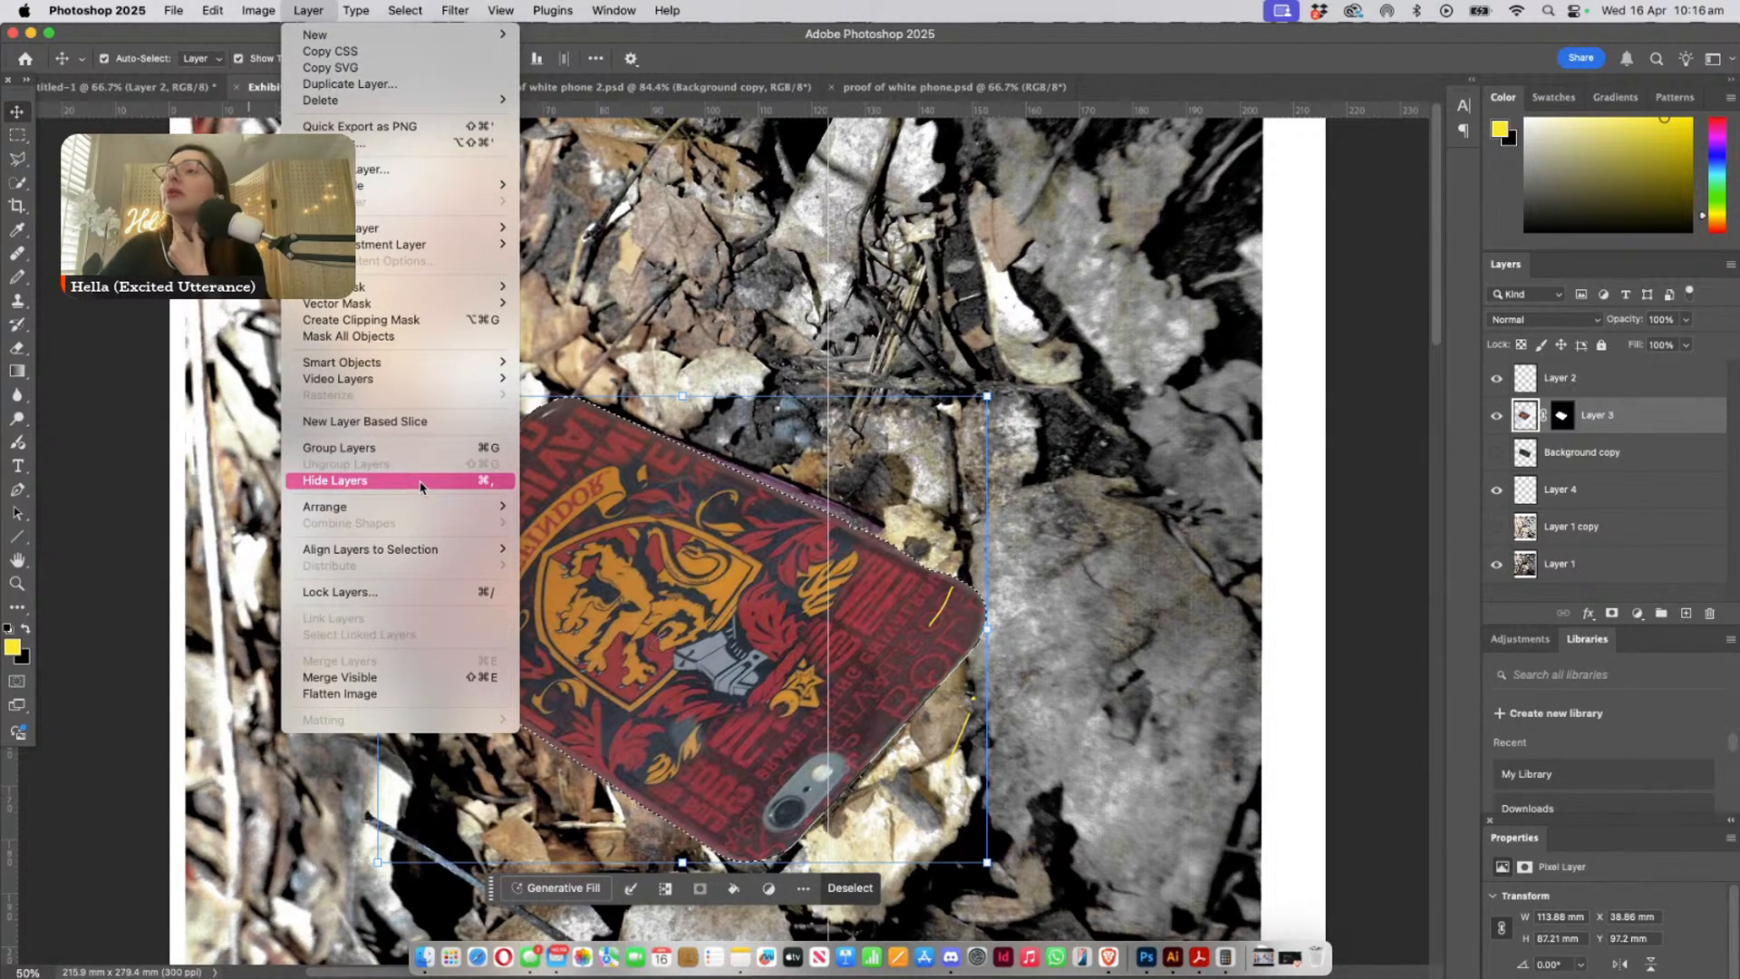
left_click(1466, 462)
- Duplicate Layer 3, hide the original Layer 3 and select the copy
left_click_drag(1638, 417, 1686, 613)
left_click(1632, 452)
left_click(1497, 454)
left_click(1650, 414)
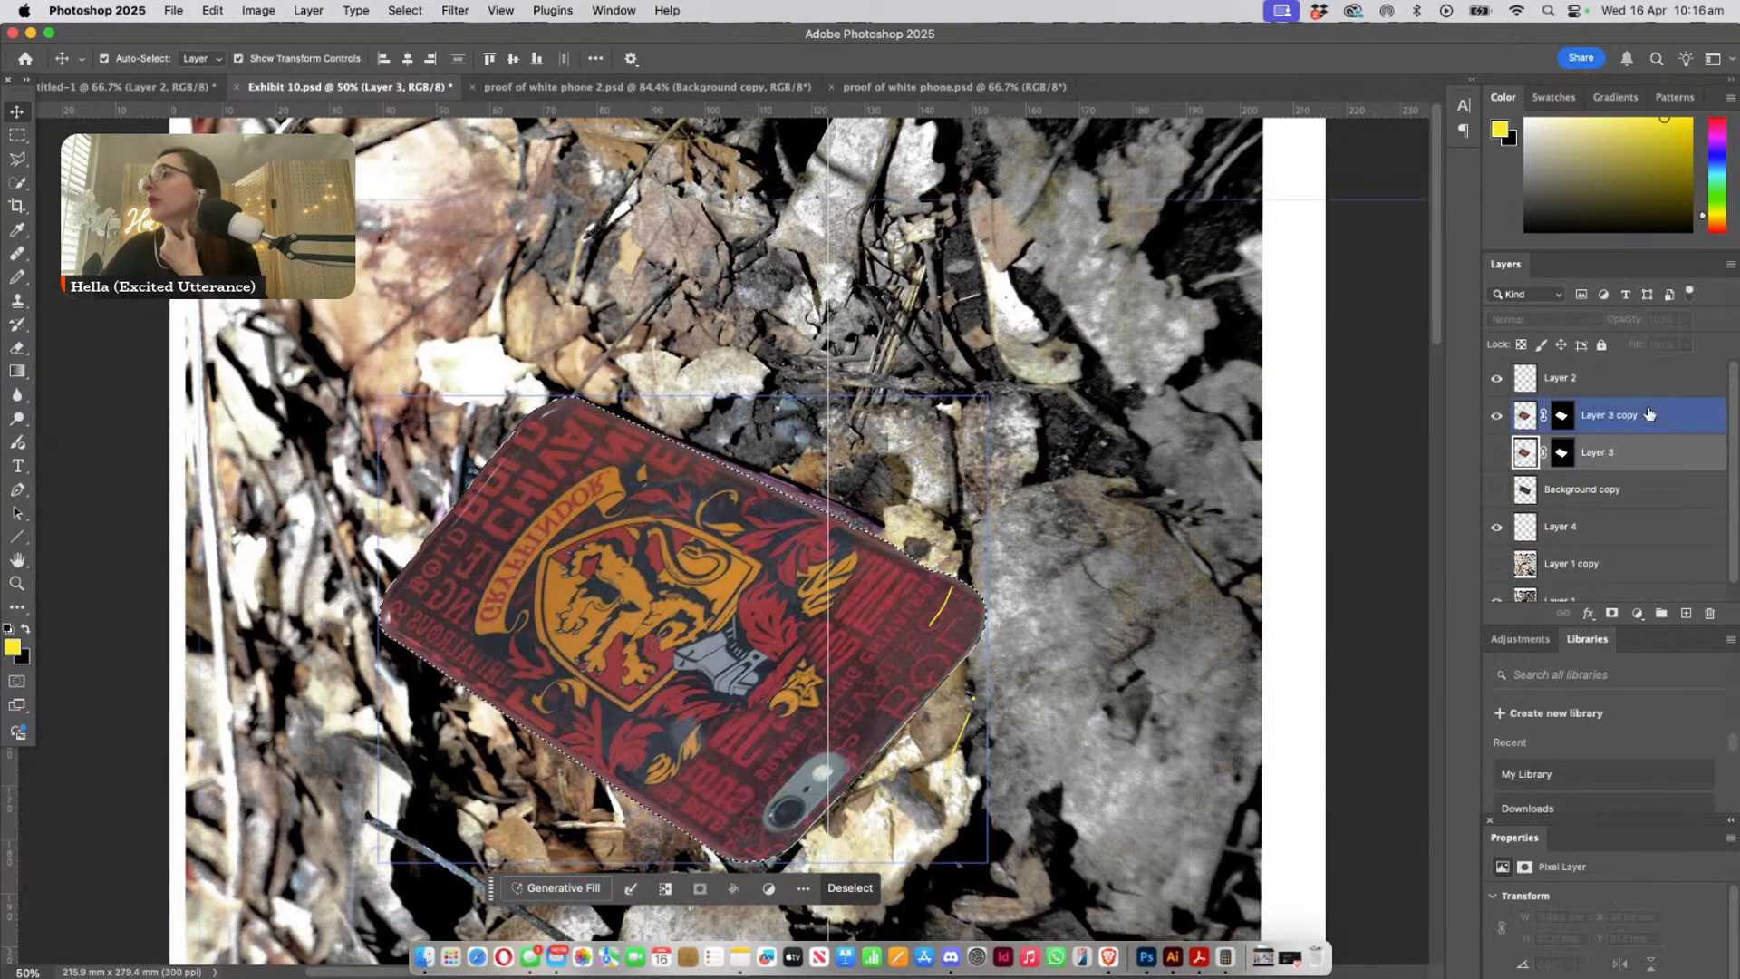
- Apply the layer mask permanently to Layer 3 copy and clear the active selection
right_click(1650, 415)
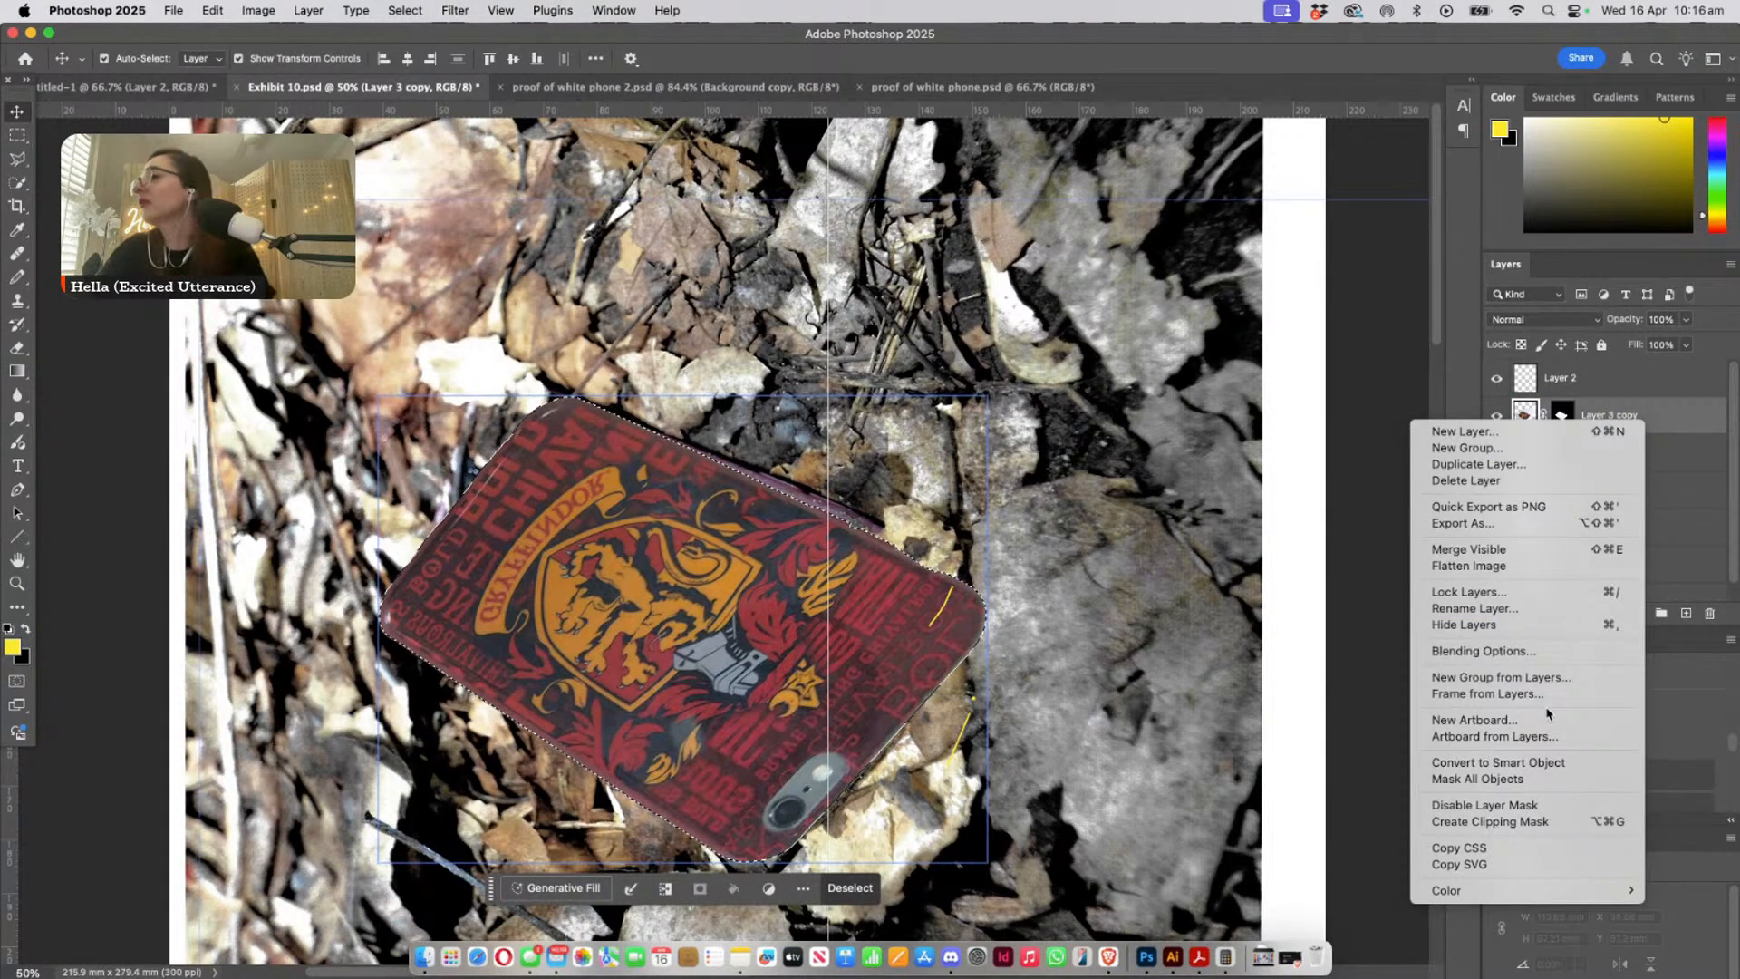
left_click(1685, 405)
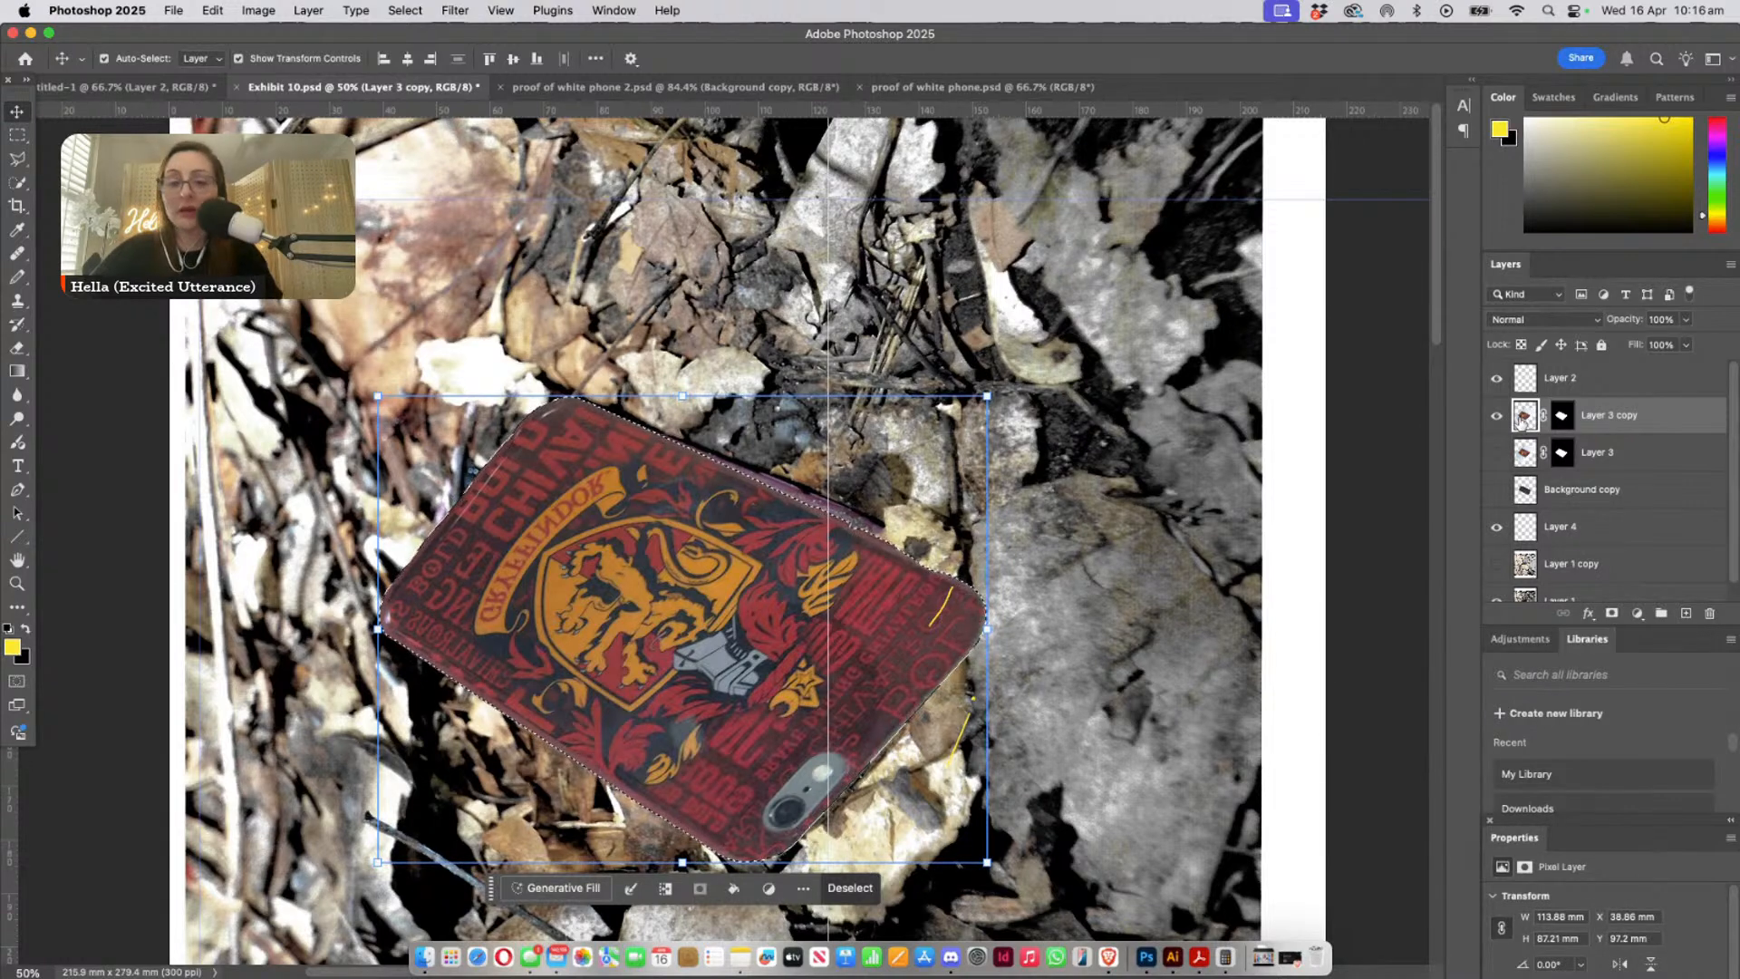
left_click(1523, 418)
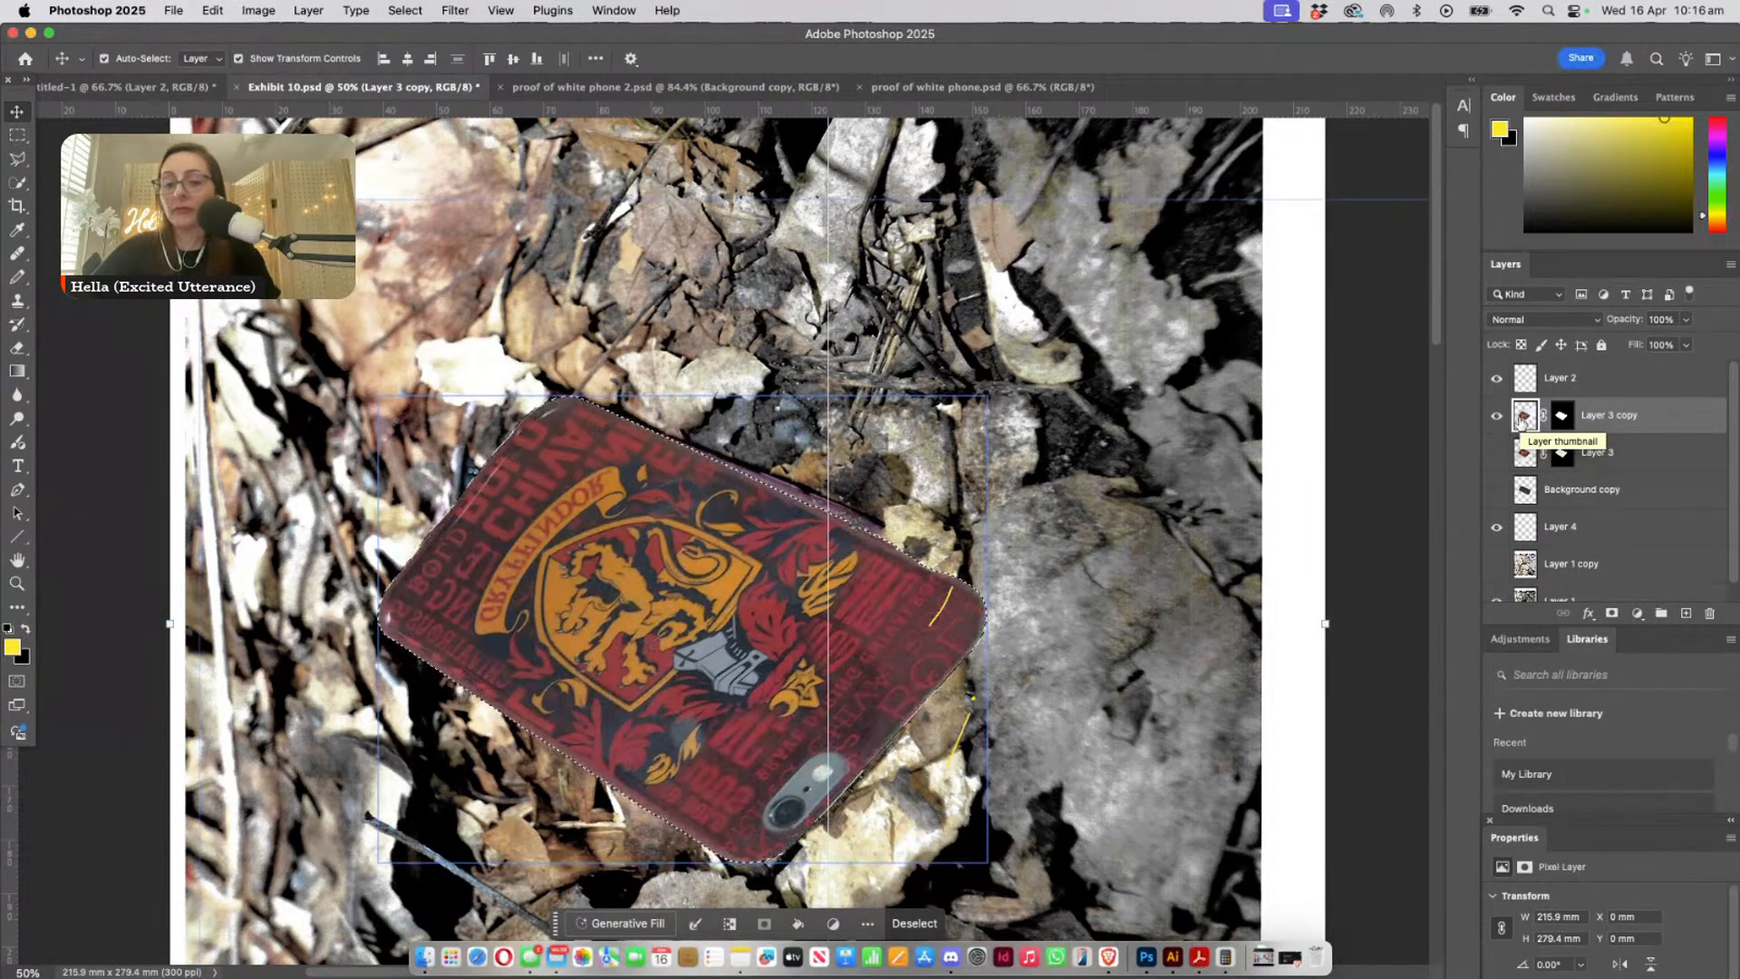
right_click(1558, 417)
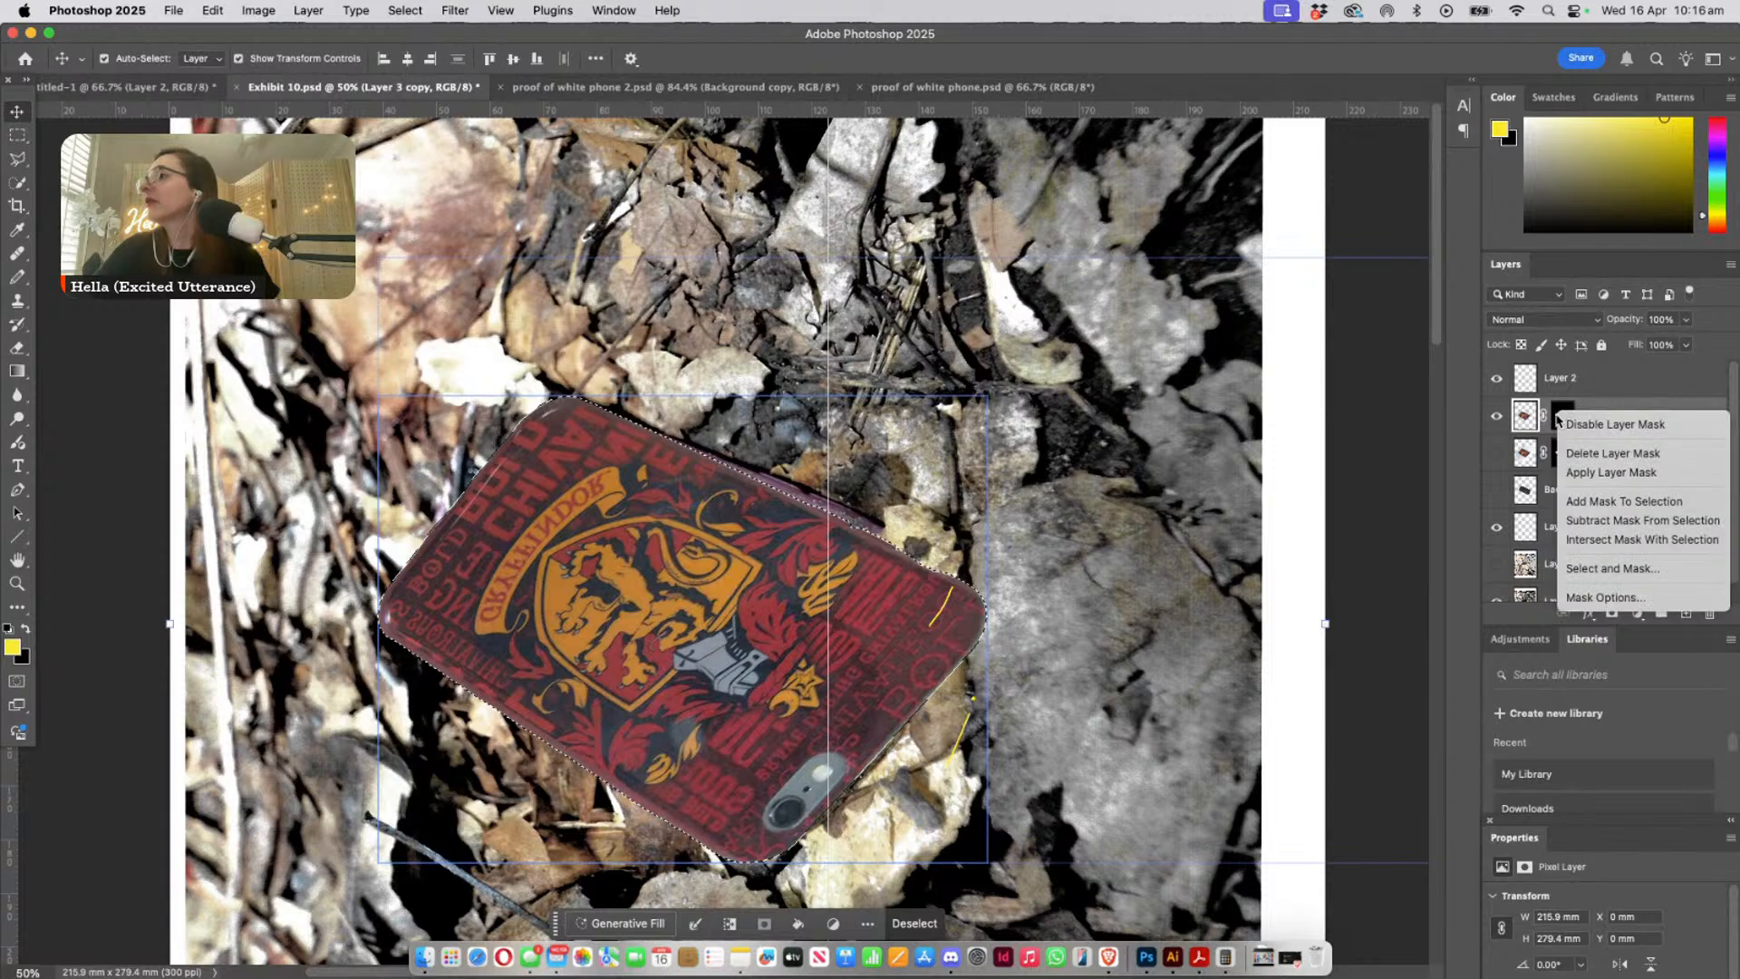
left_click(1564, 453)
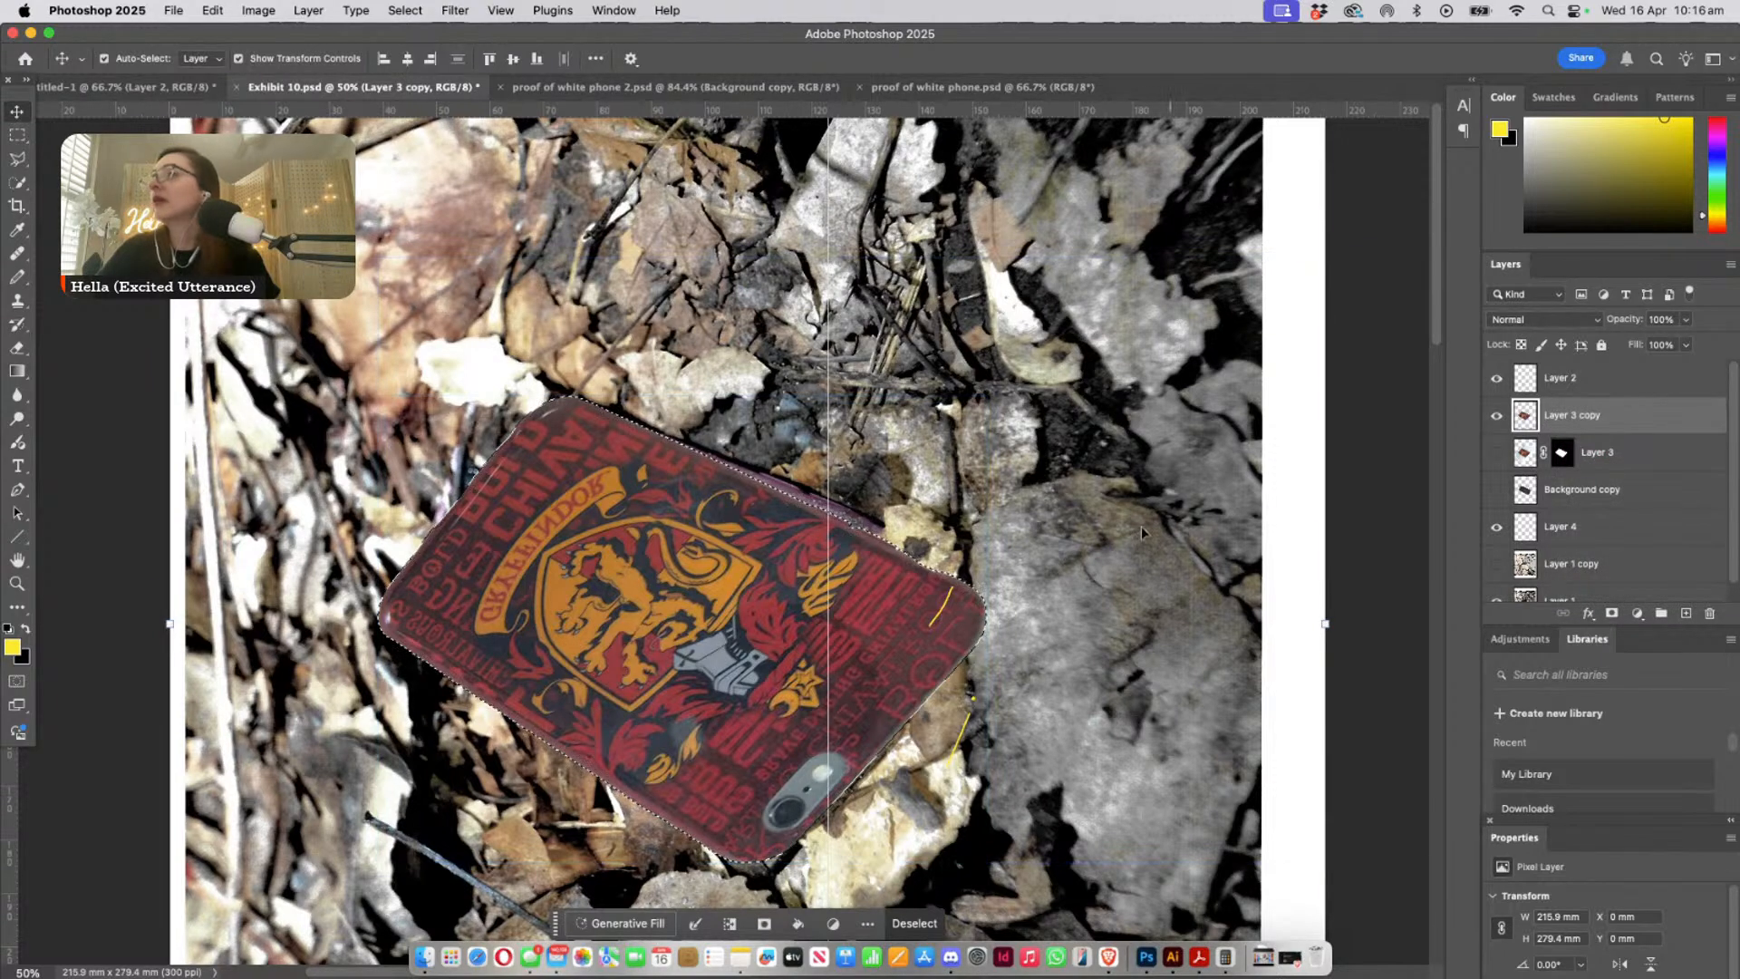
key("super")
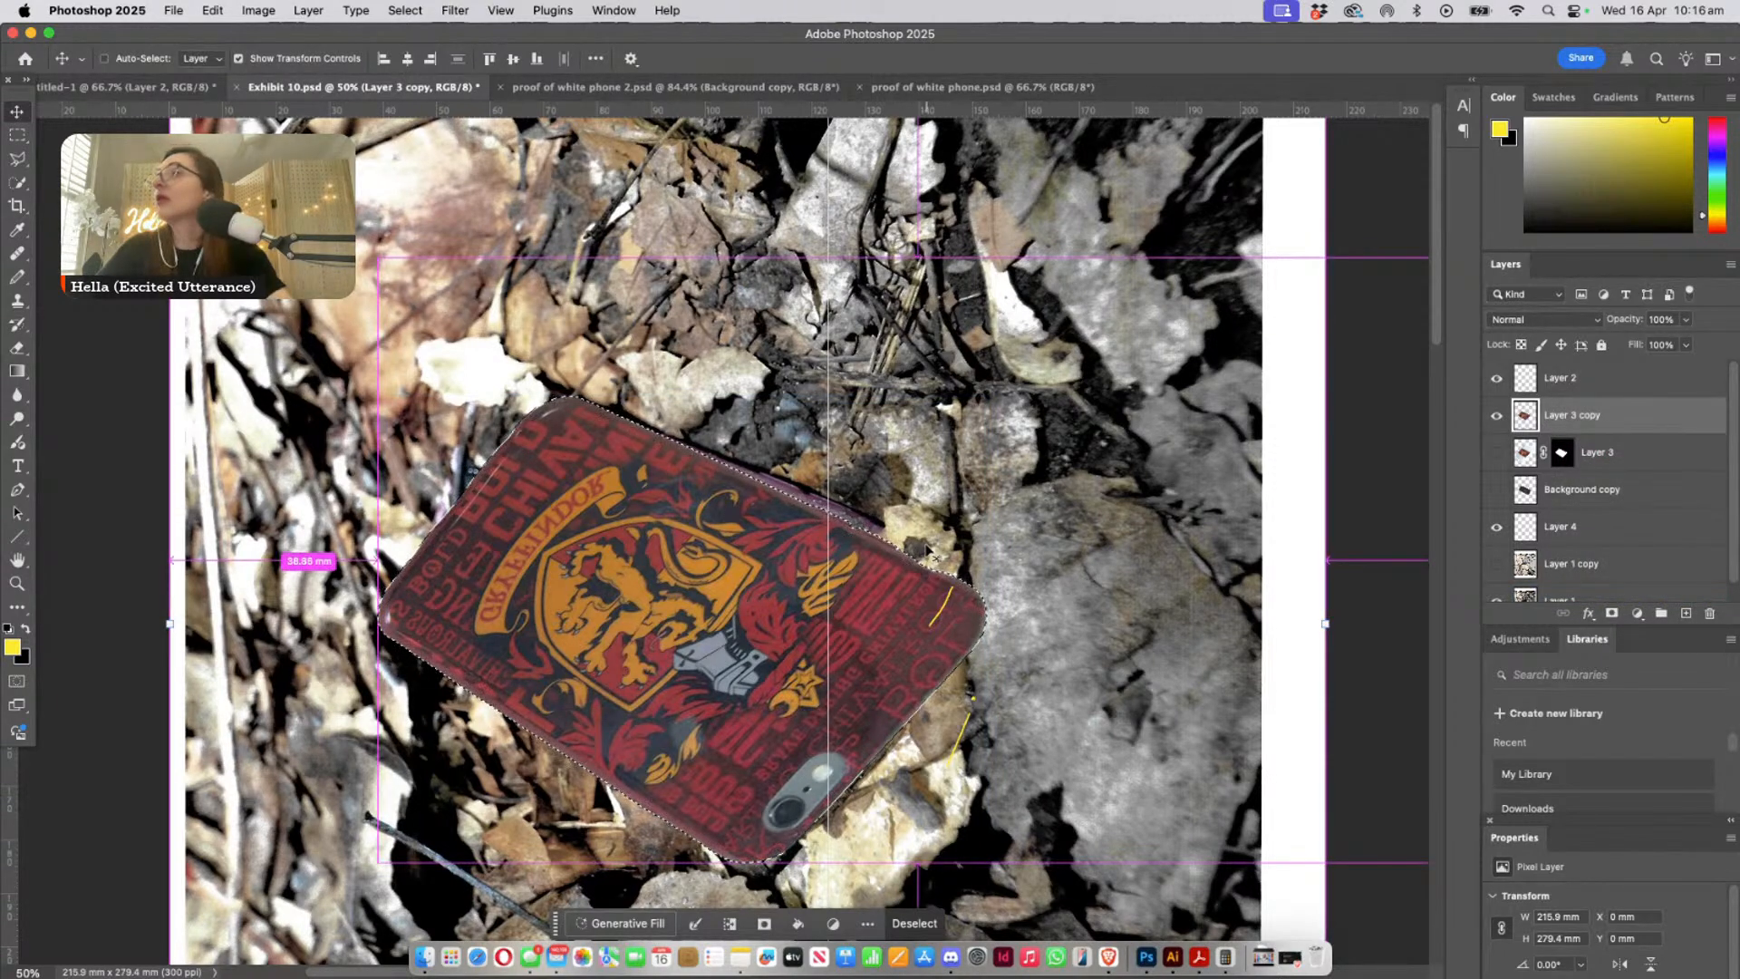
key("super+d")
- Marquee the phone on Layer 3 copy, pull two transform corners outward to 104.47% width, 106.49% height and -1.91° rotation, and apply
key("super+t")
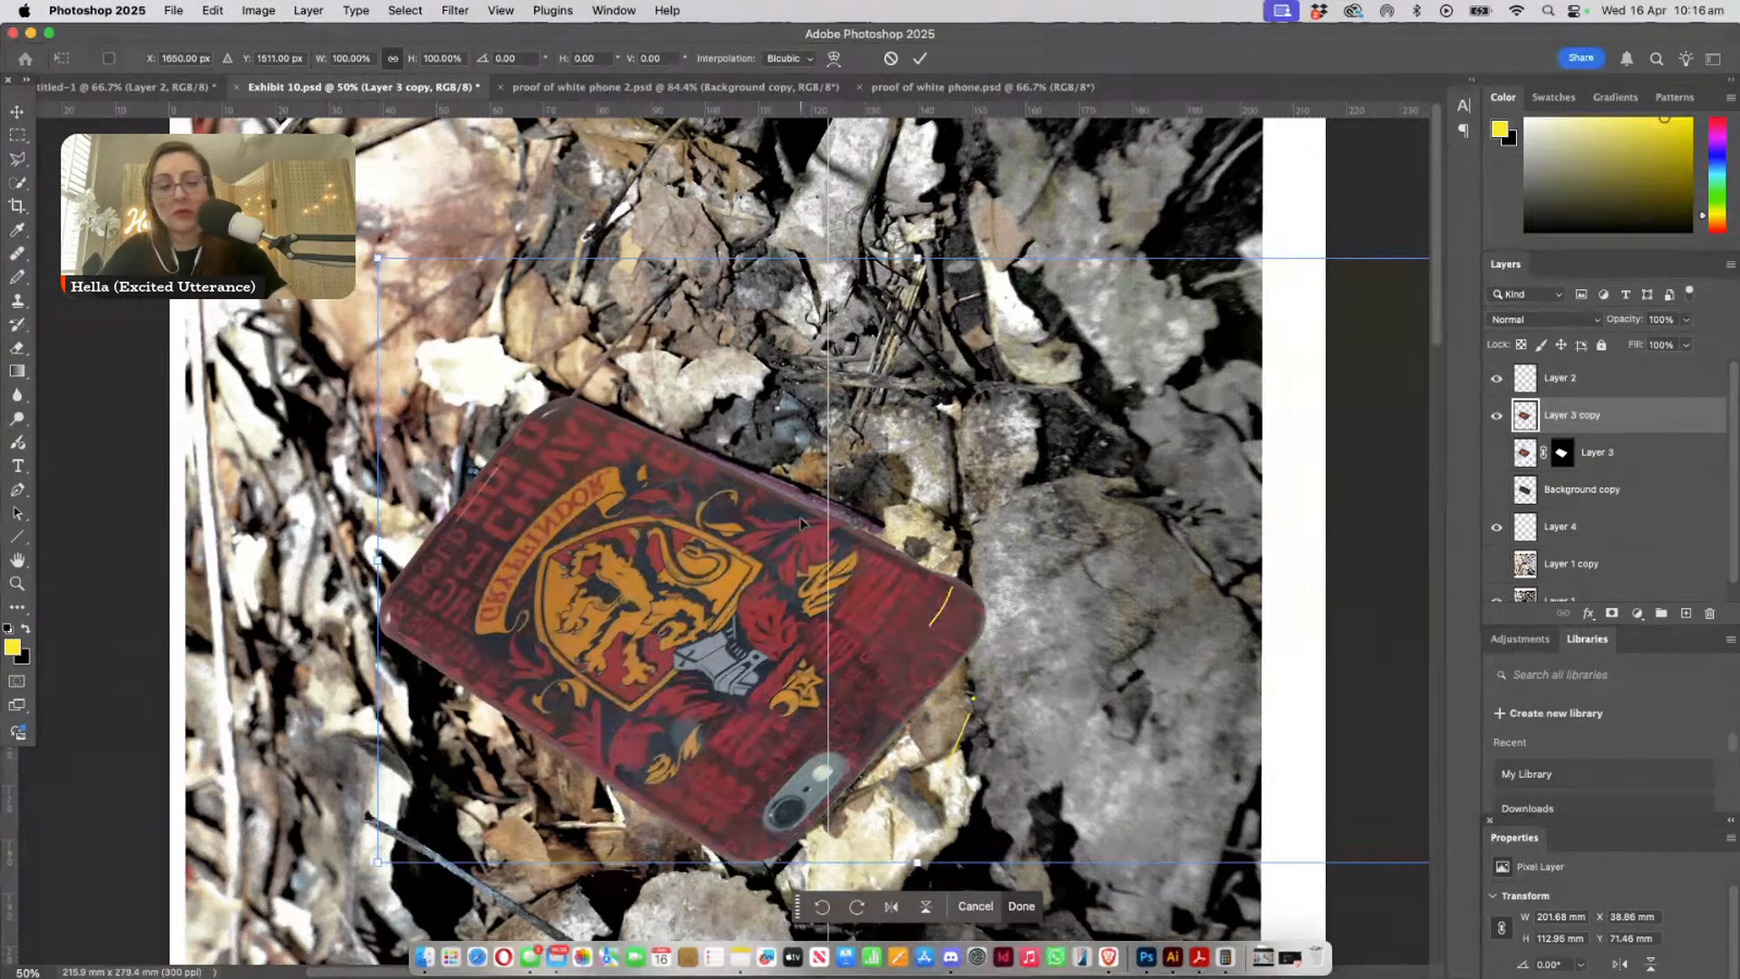
key("Return")
left_click(17, 134)
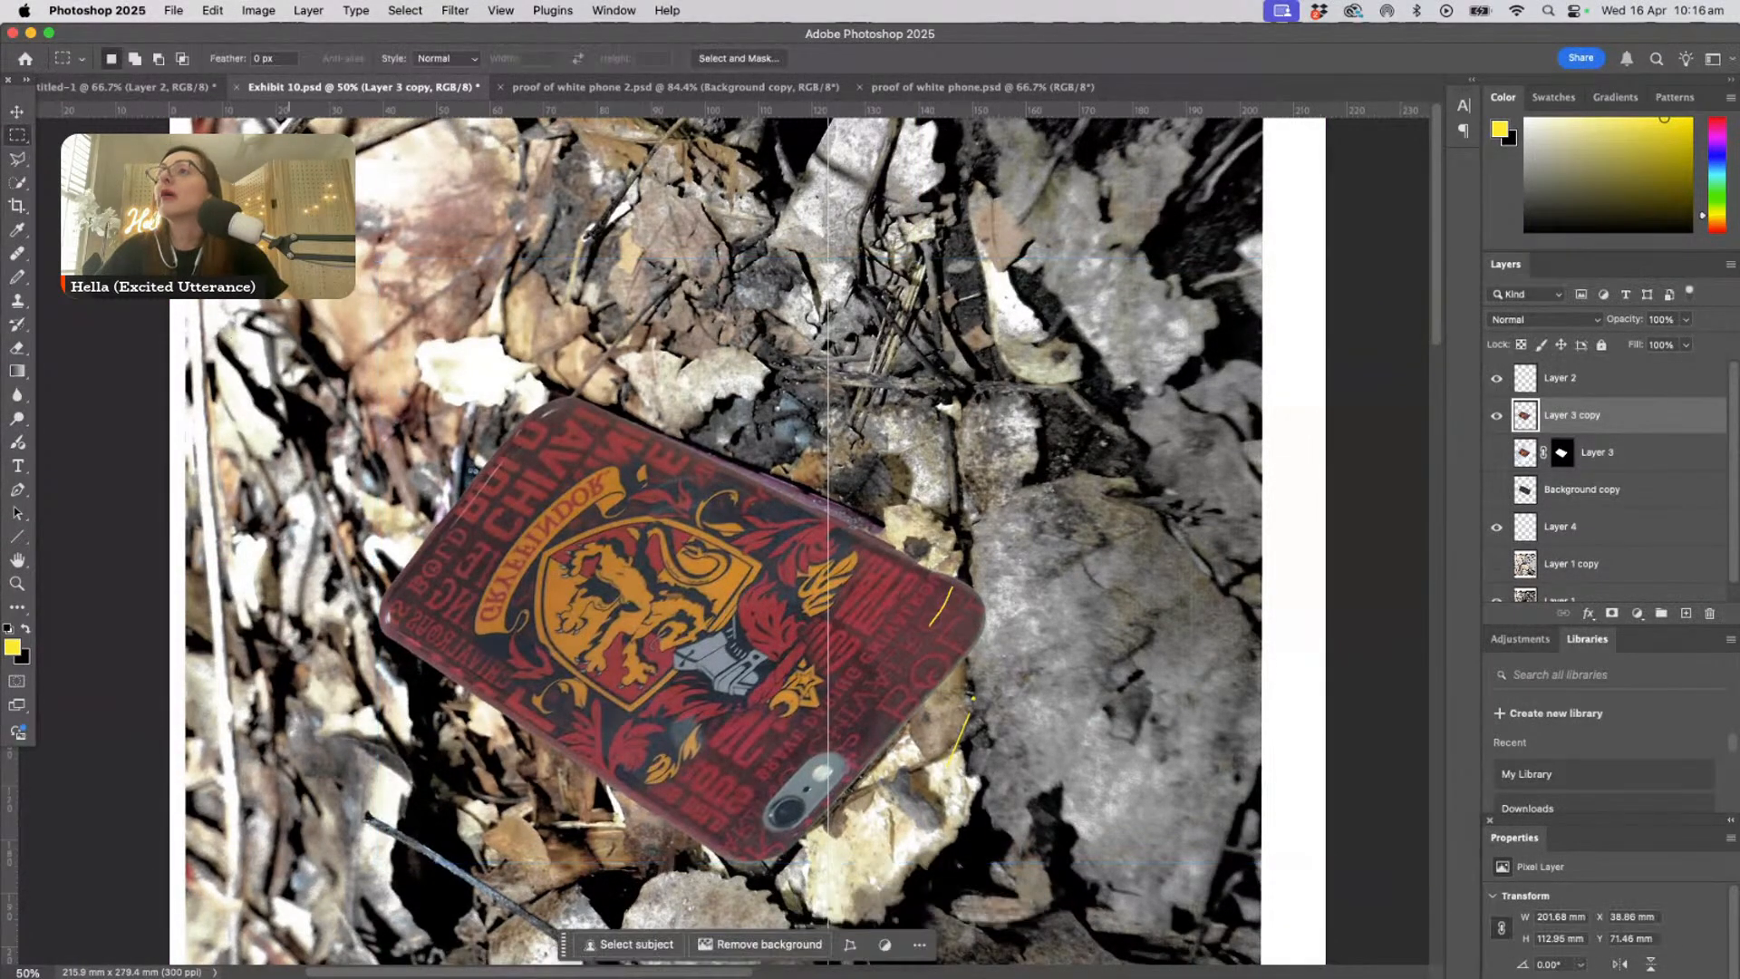
left_click_drag(290, 288, 1018, 912)
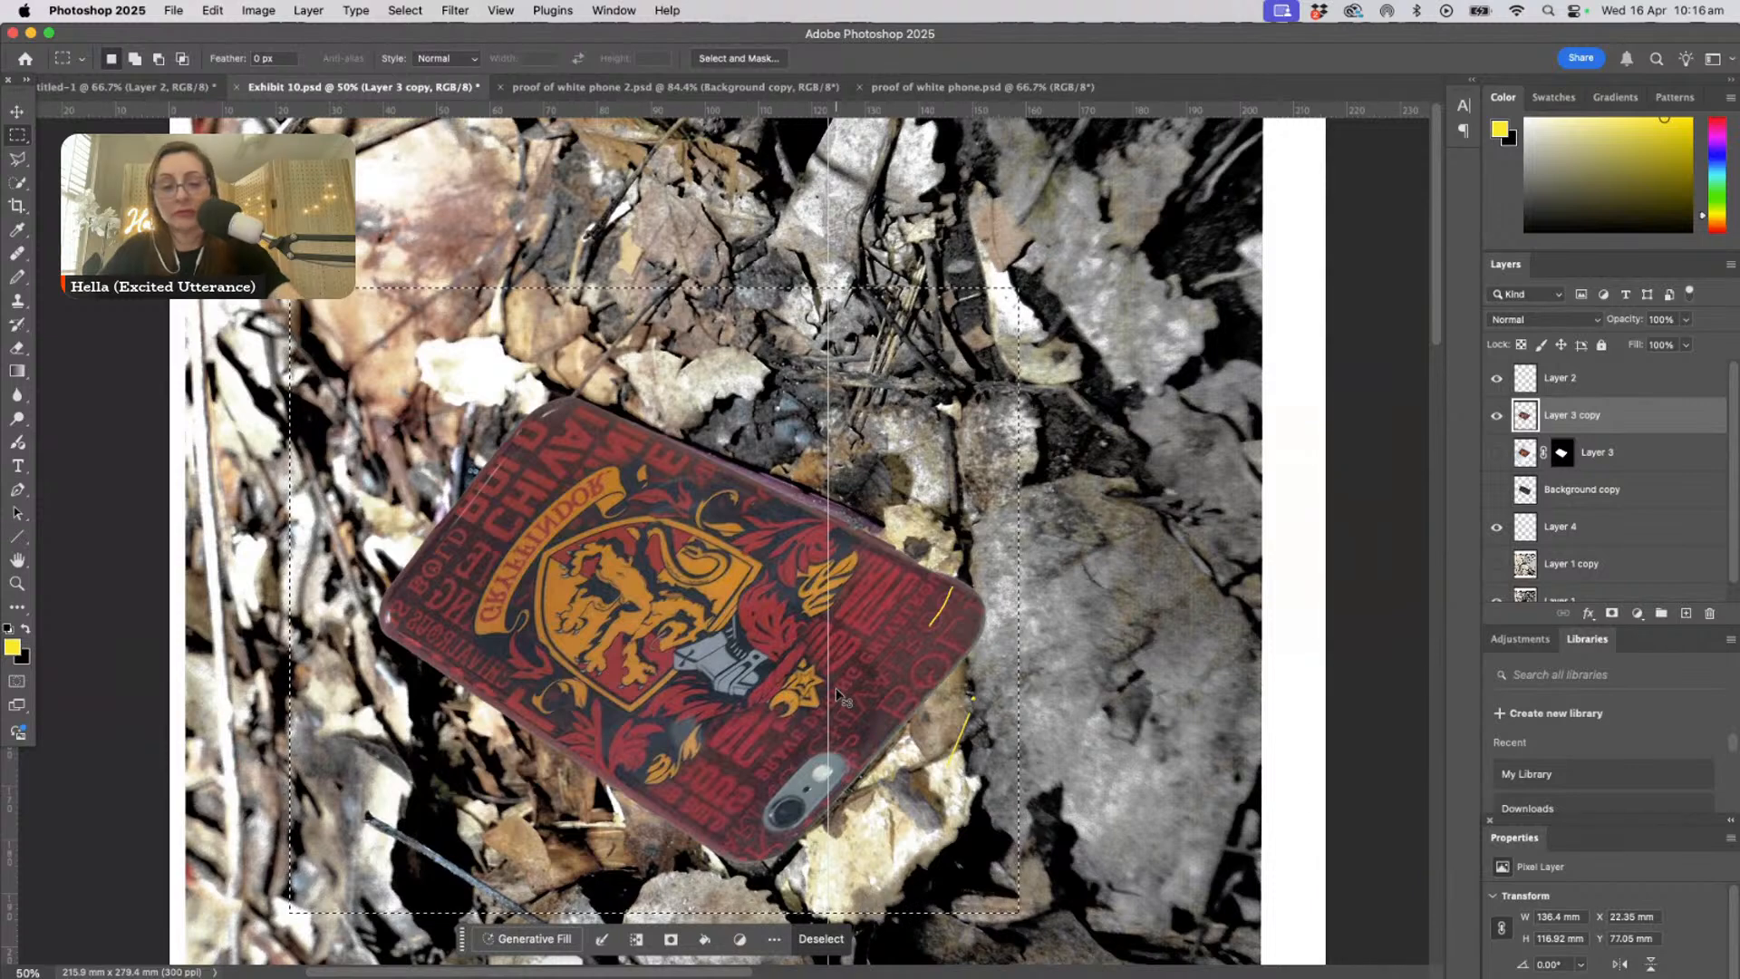
key("super+t")
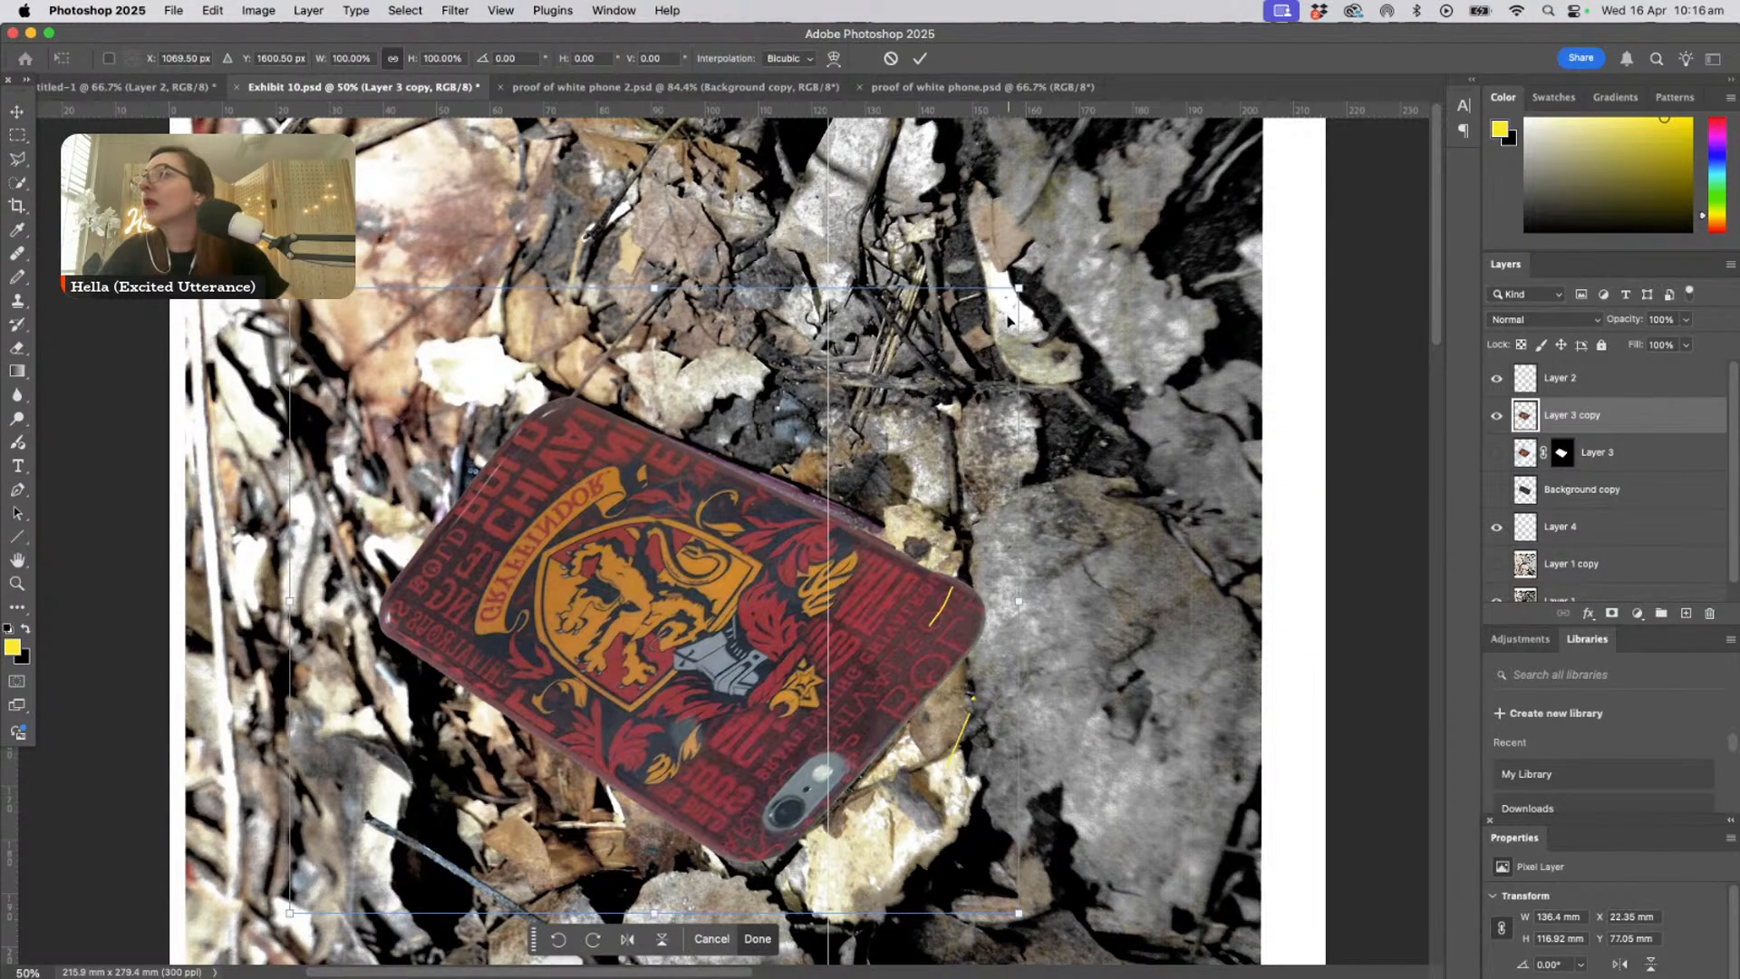
left_click_drag(1025, 290, 1056, 266)
left_click_drag(1020, 912, 1043, 929)
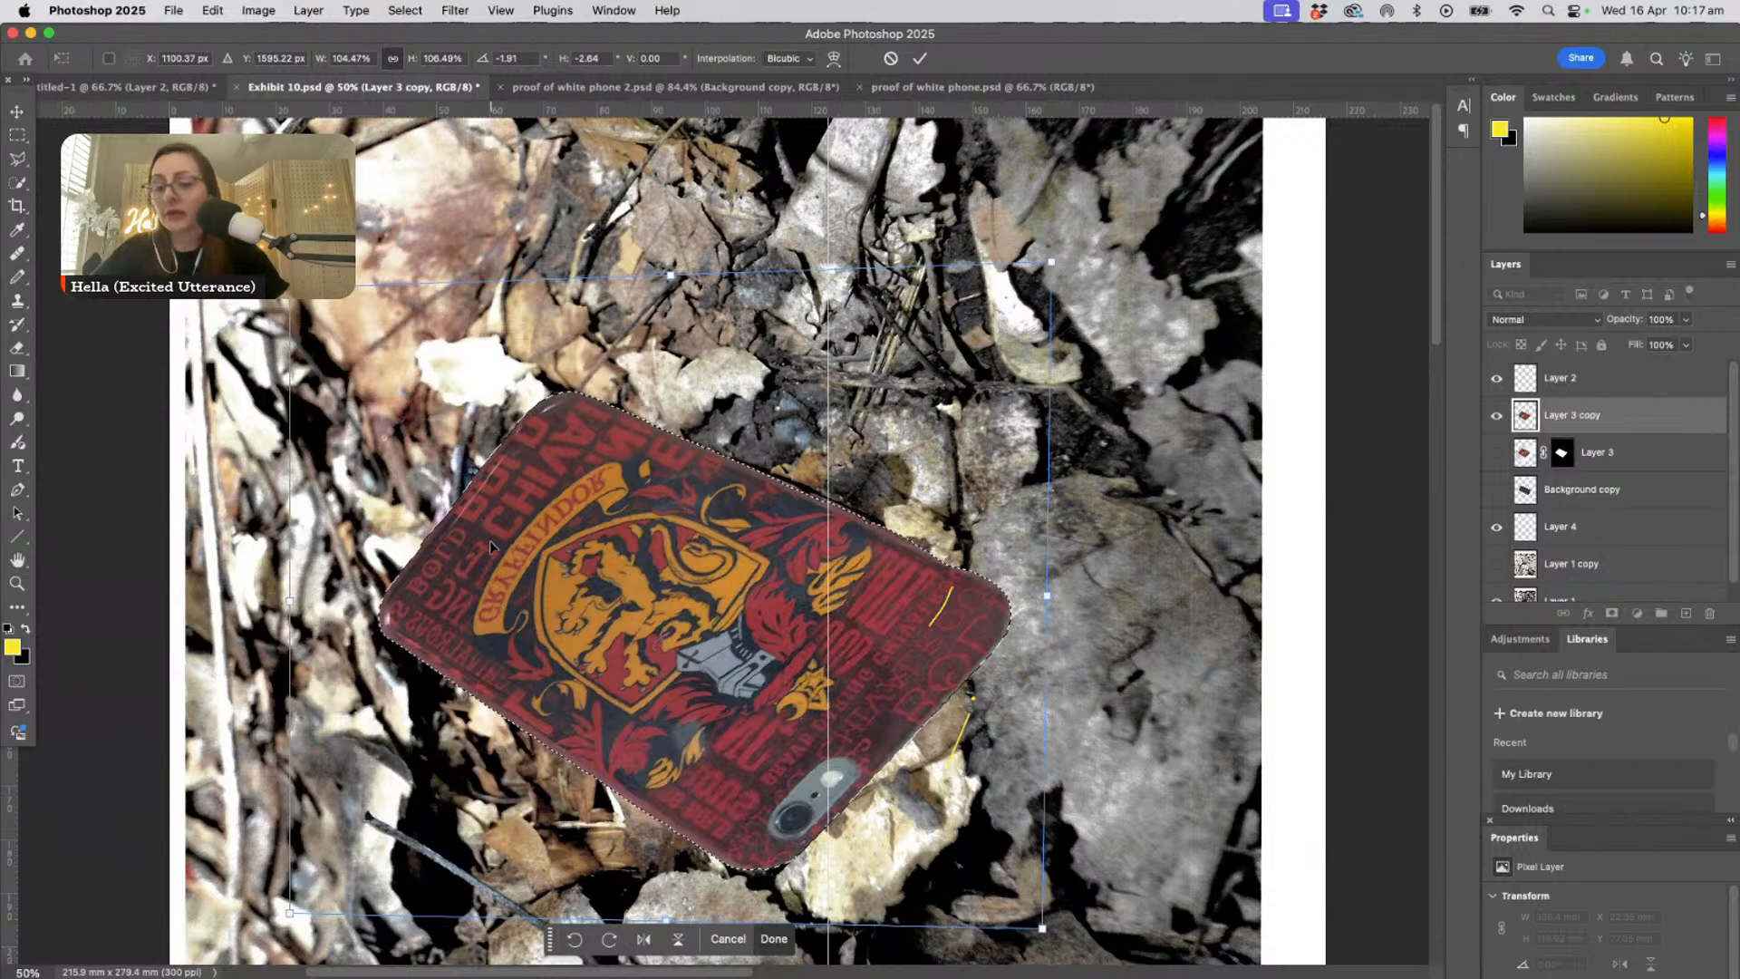
key("Return")
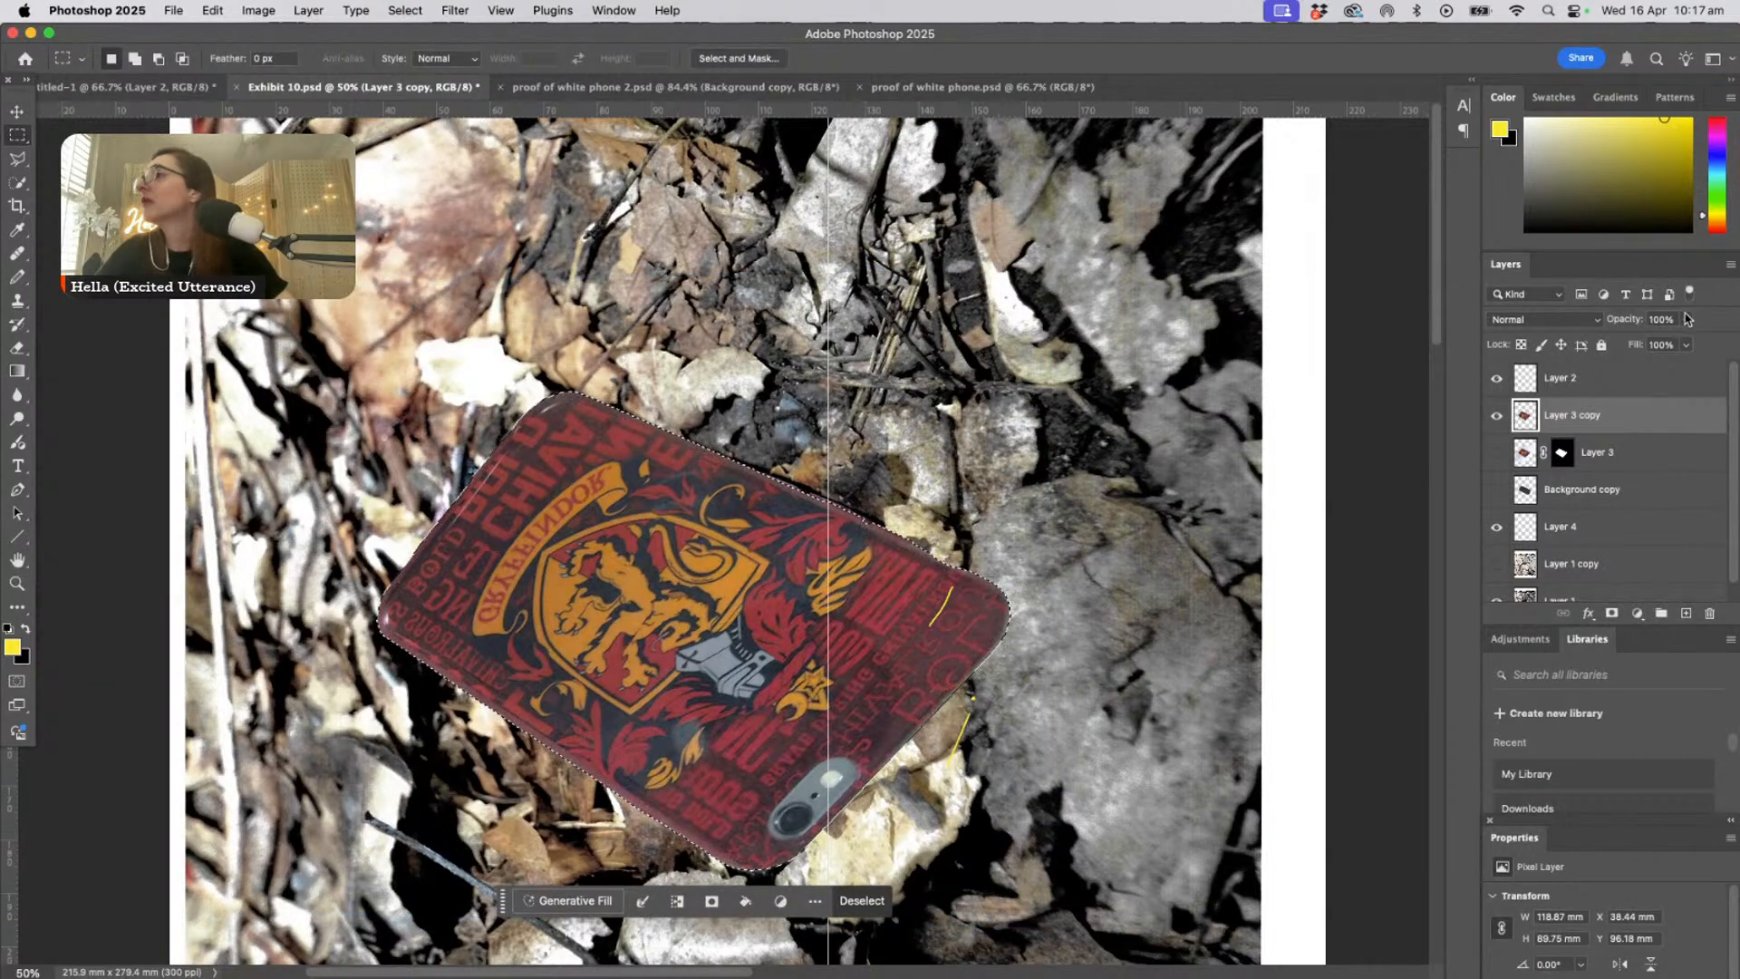
- Lower Layer 3 copy's opacity to 65%, clear the selection and activate the Move tool for comparing the overlay with the photo
left_click(1686, 319)
left_click_drag(1690, 342, 1658, 343)
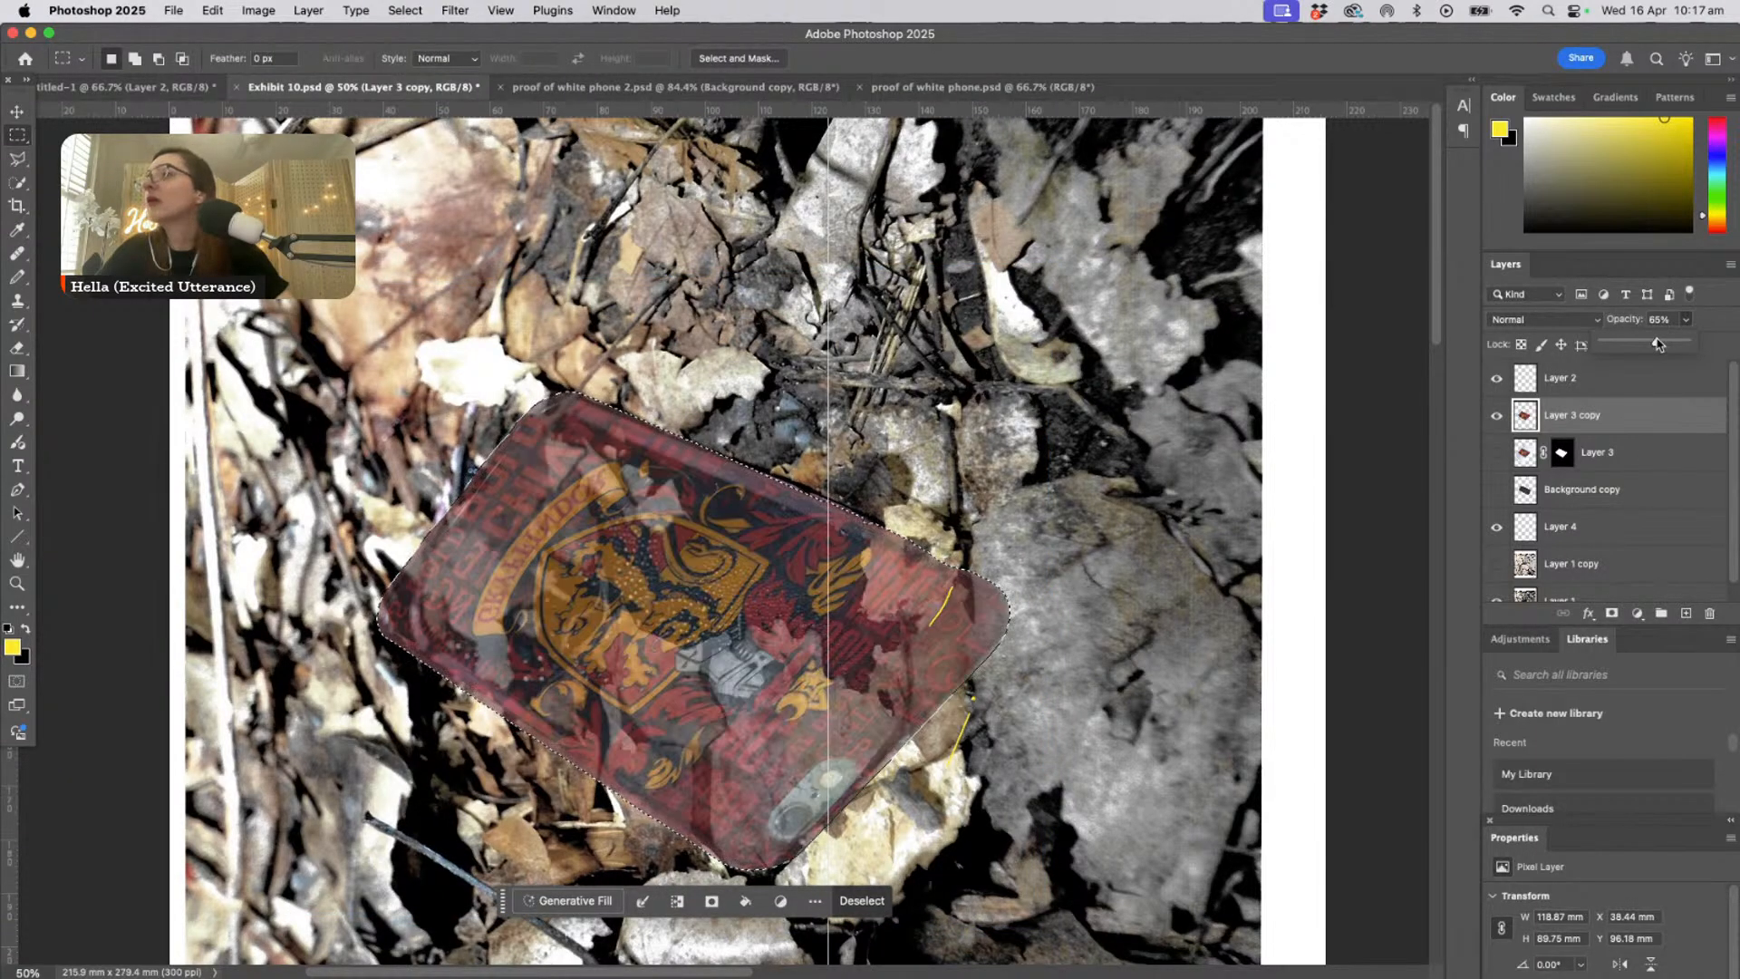
key("super+equal")
key("super+equal")
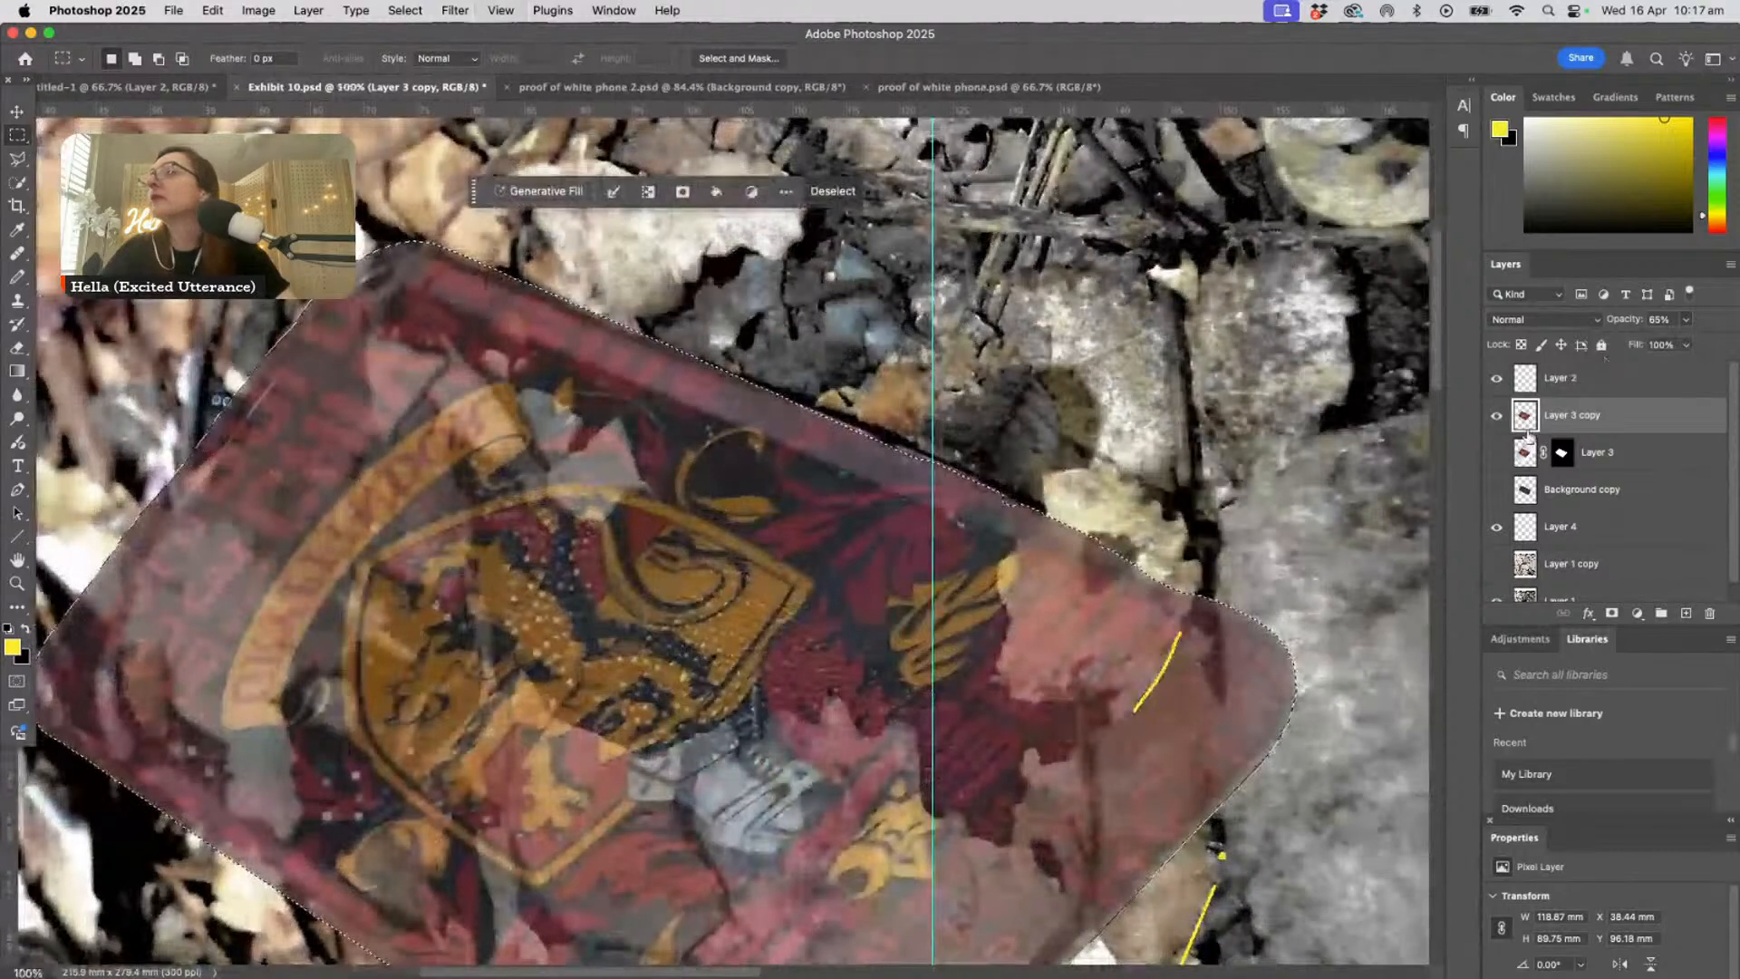
key("super+d")
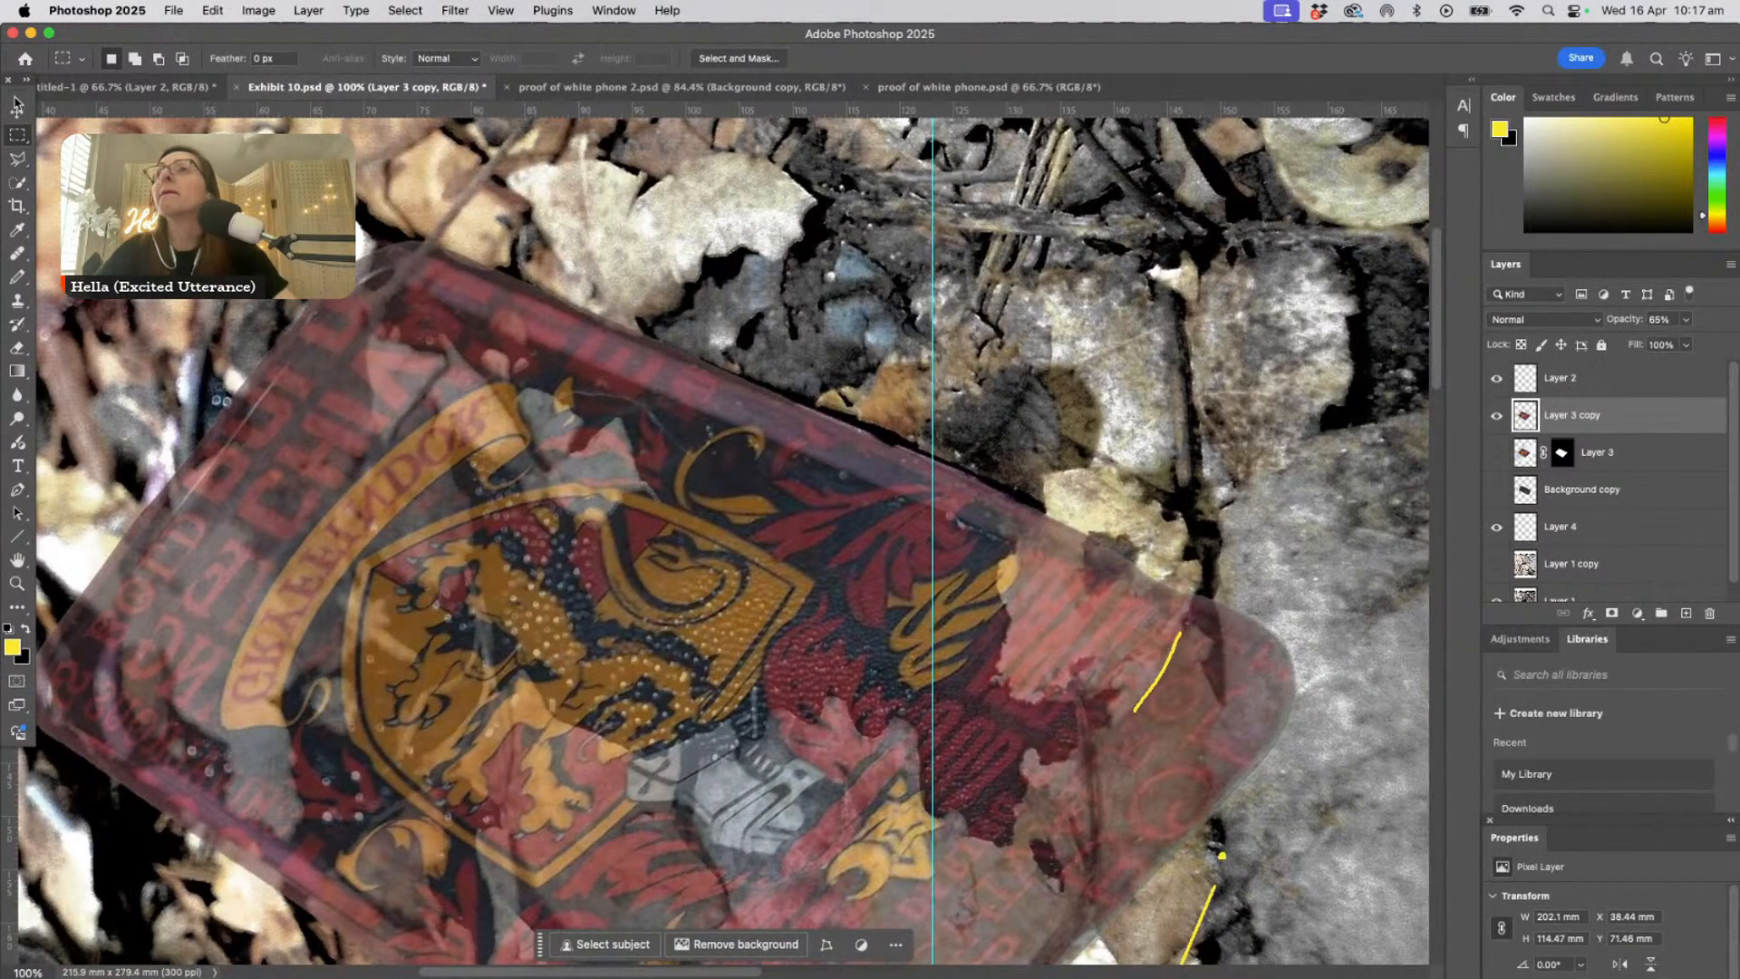
left_click(16, 106)
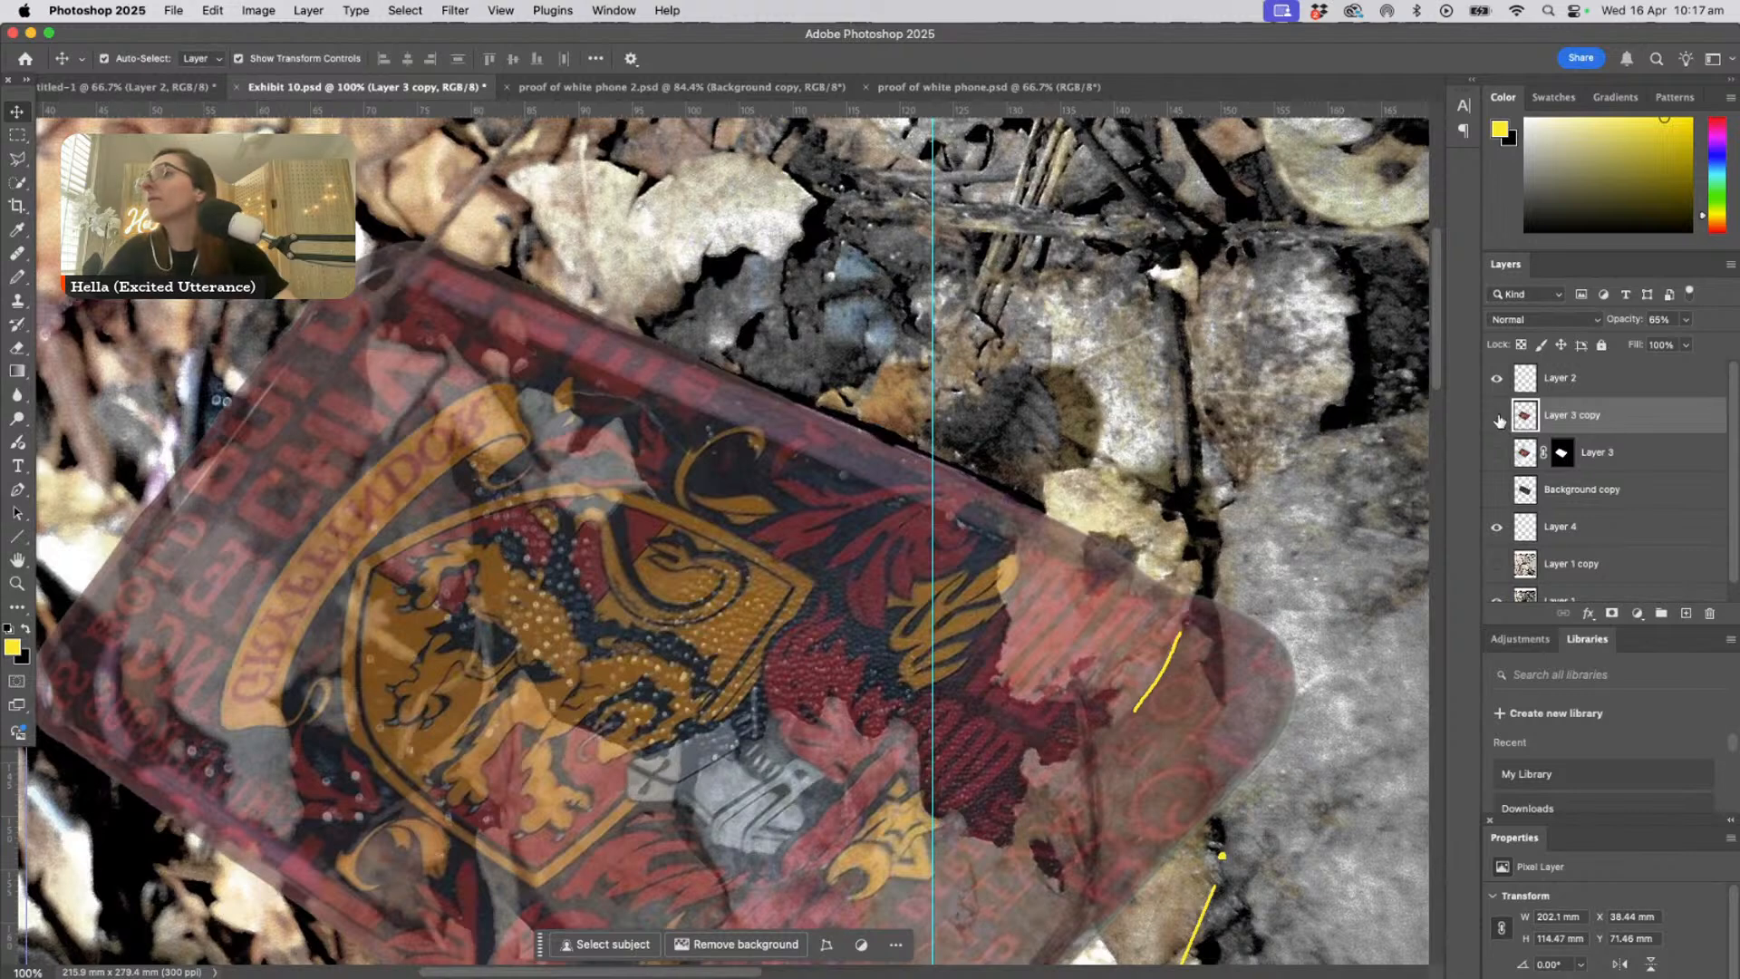
- Toggle Layer 3 copy's visibility repeatedly to compare the Gryffindor case overlay with the leaf-covered phone beneath it
left_click(1498, 417)
left_click(1498, 417)
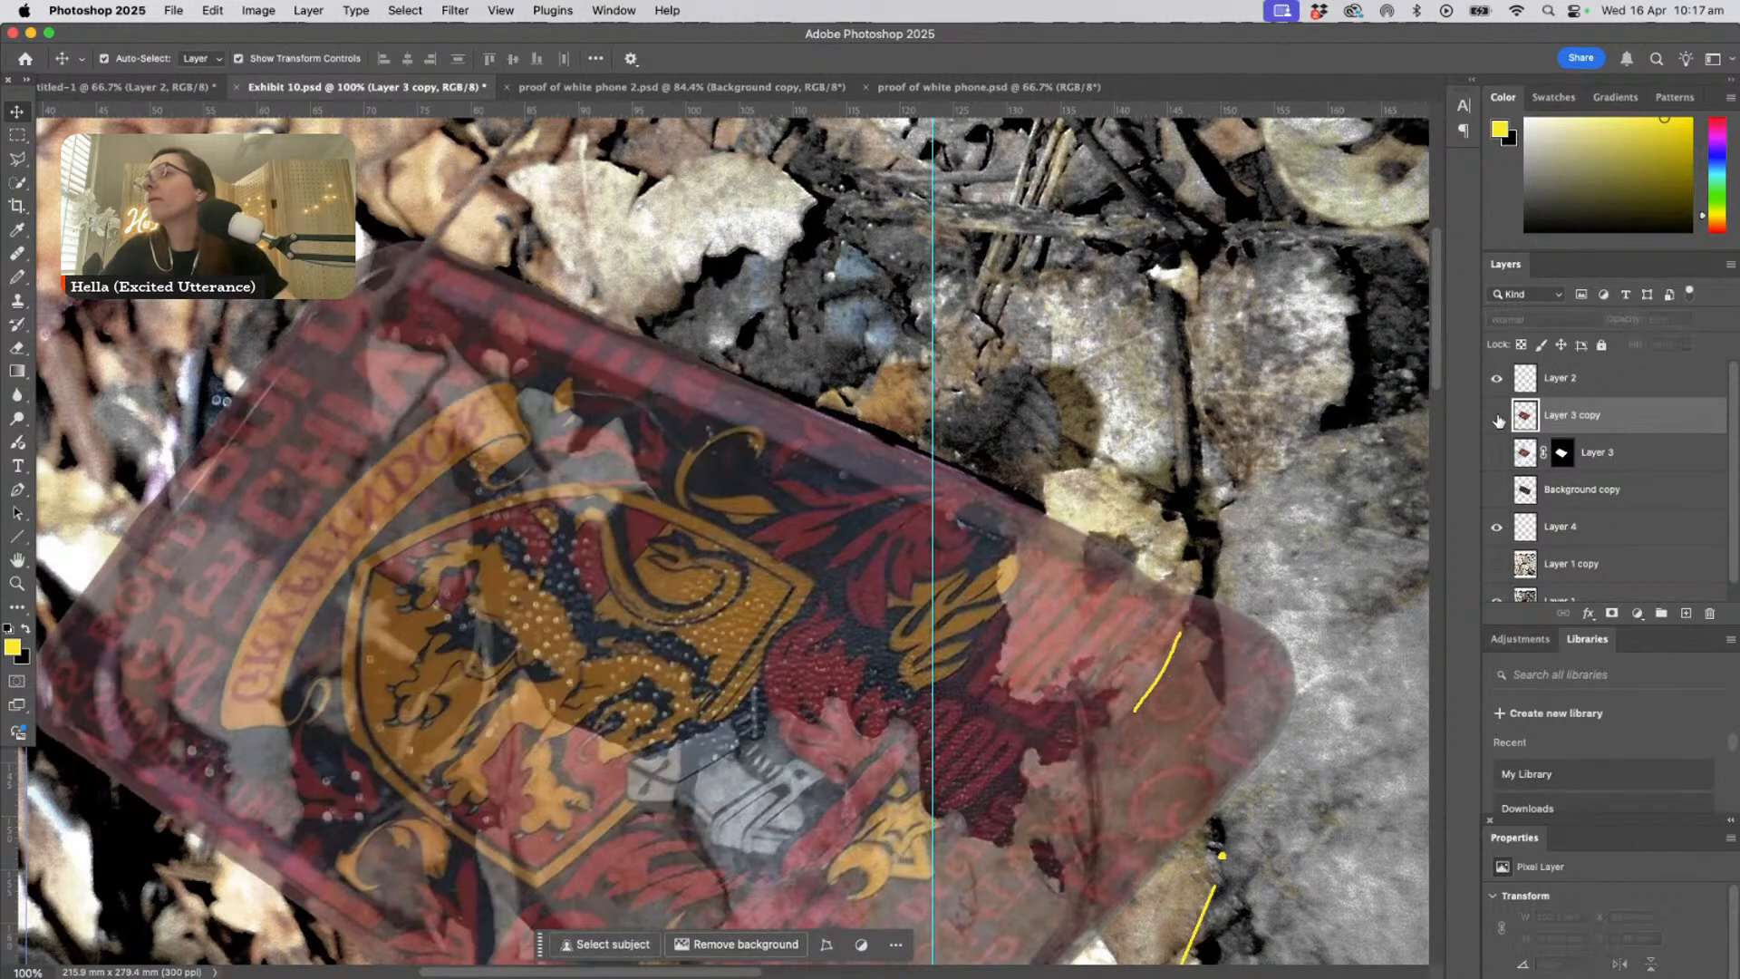
left_click(1497, 417)
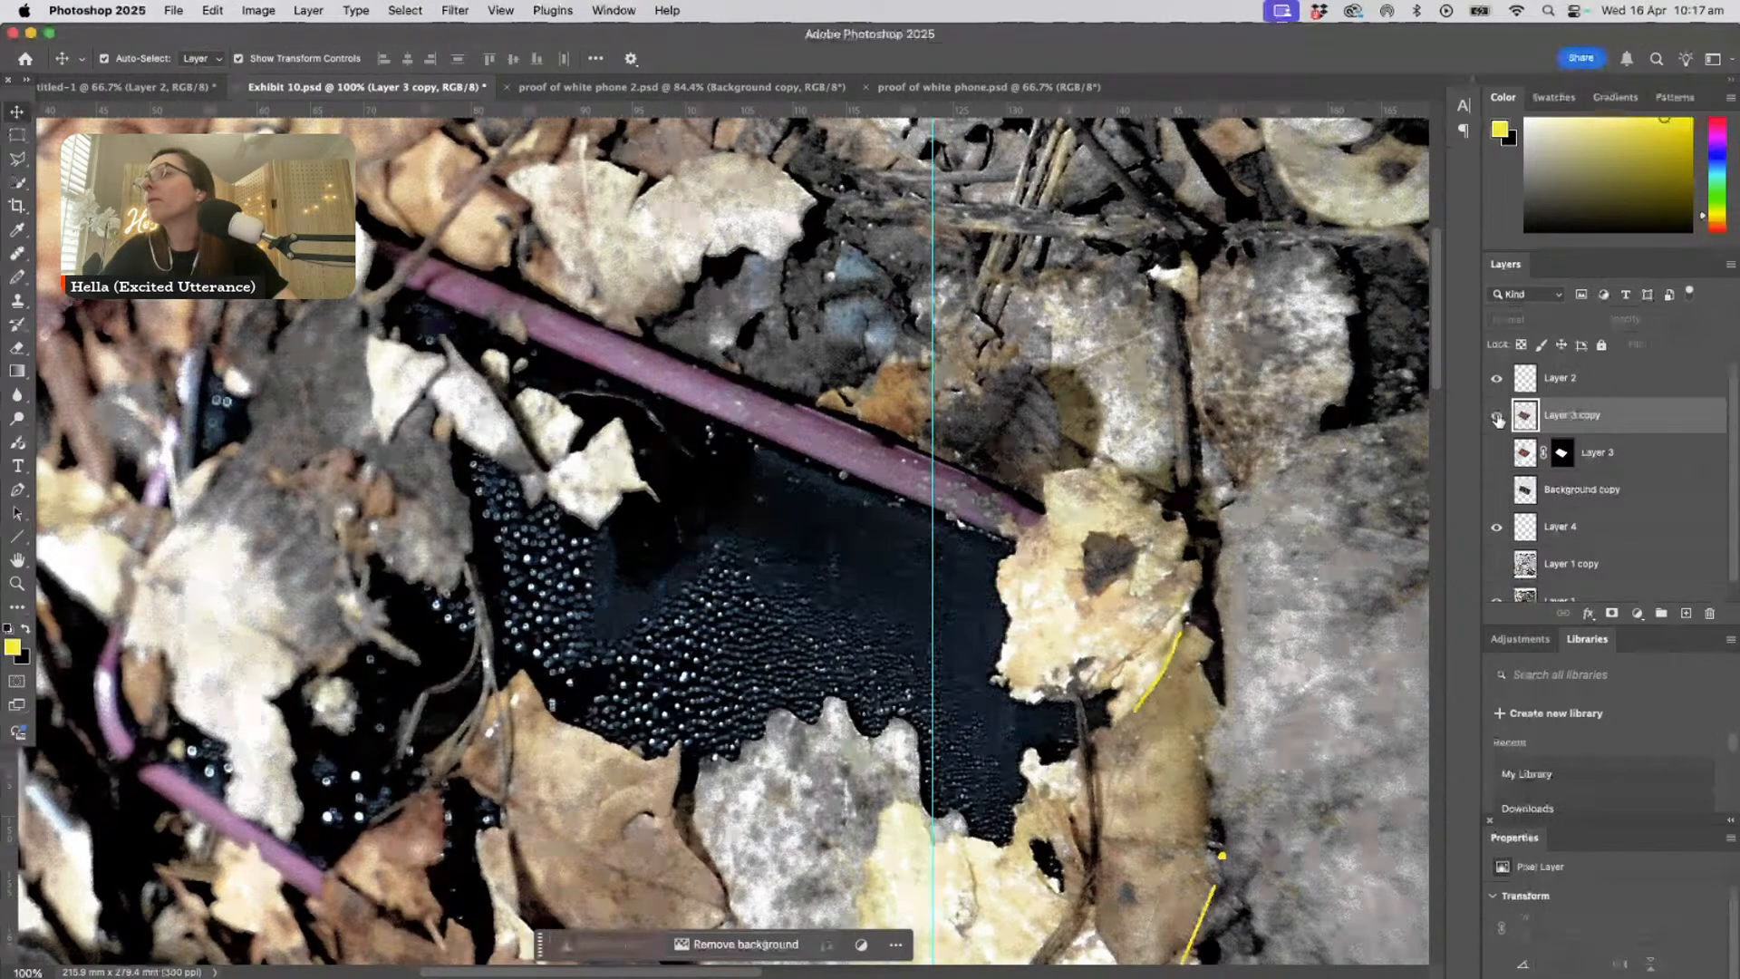
left_click(1497, 417)
left_click(1498, 417)
left_click(1498, 417)
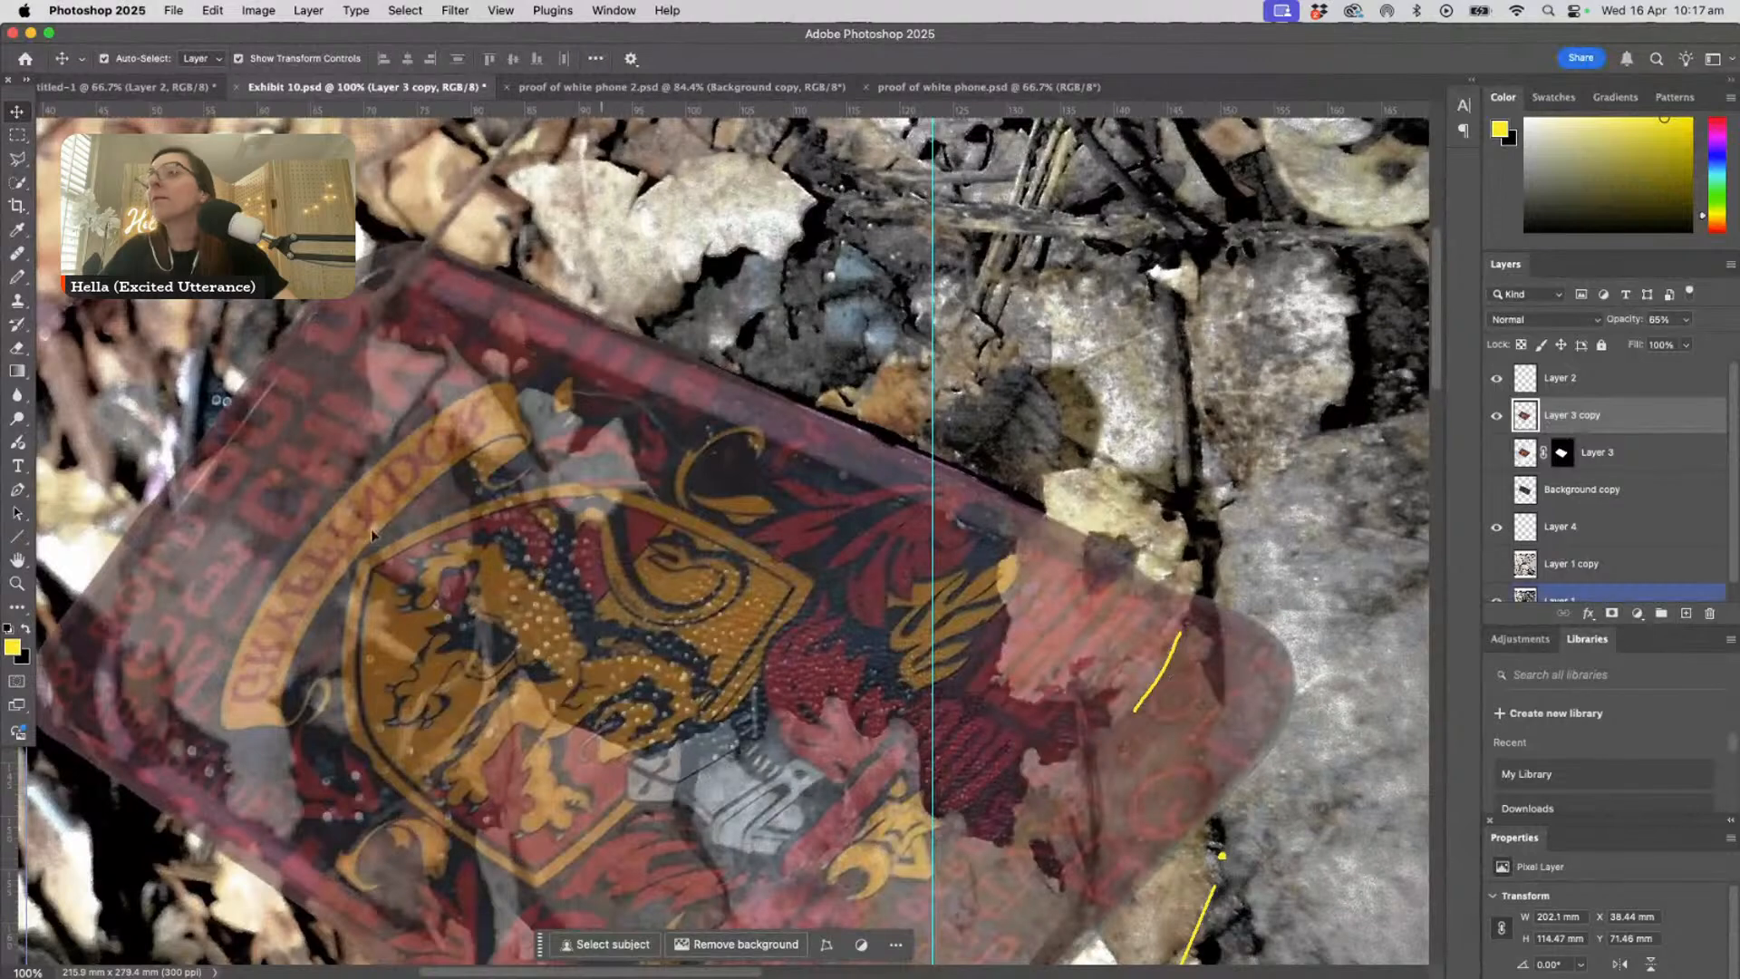
- Restore Layer 3 copy to 100% opacity and shift it up and to the left along the phone's upper edge
left_click(16, 583)
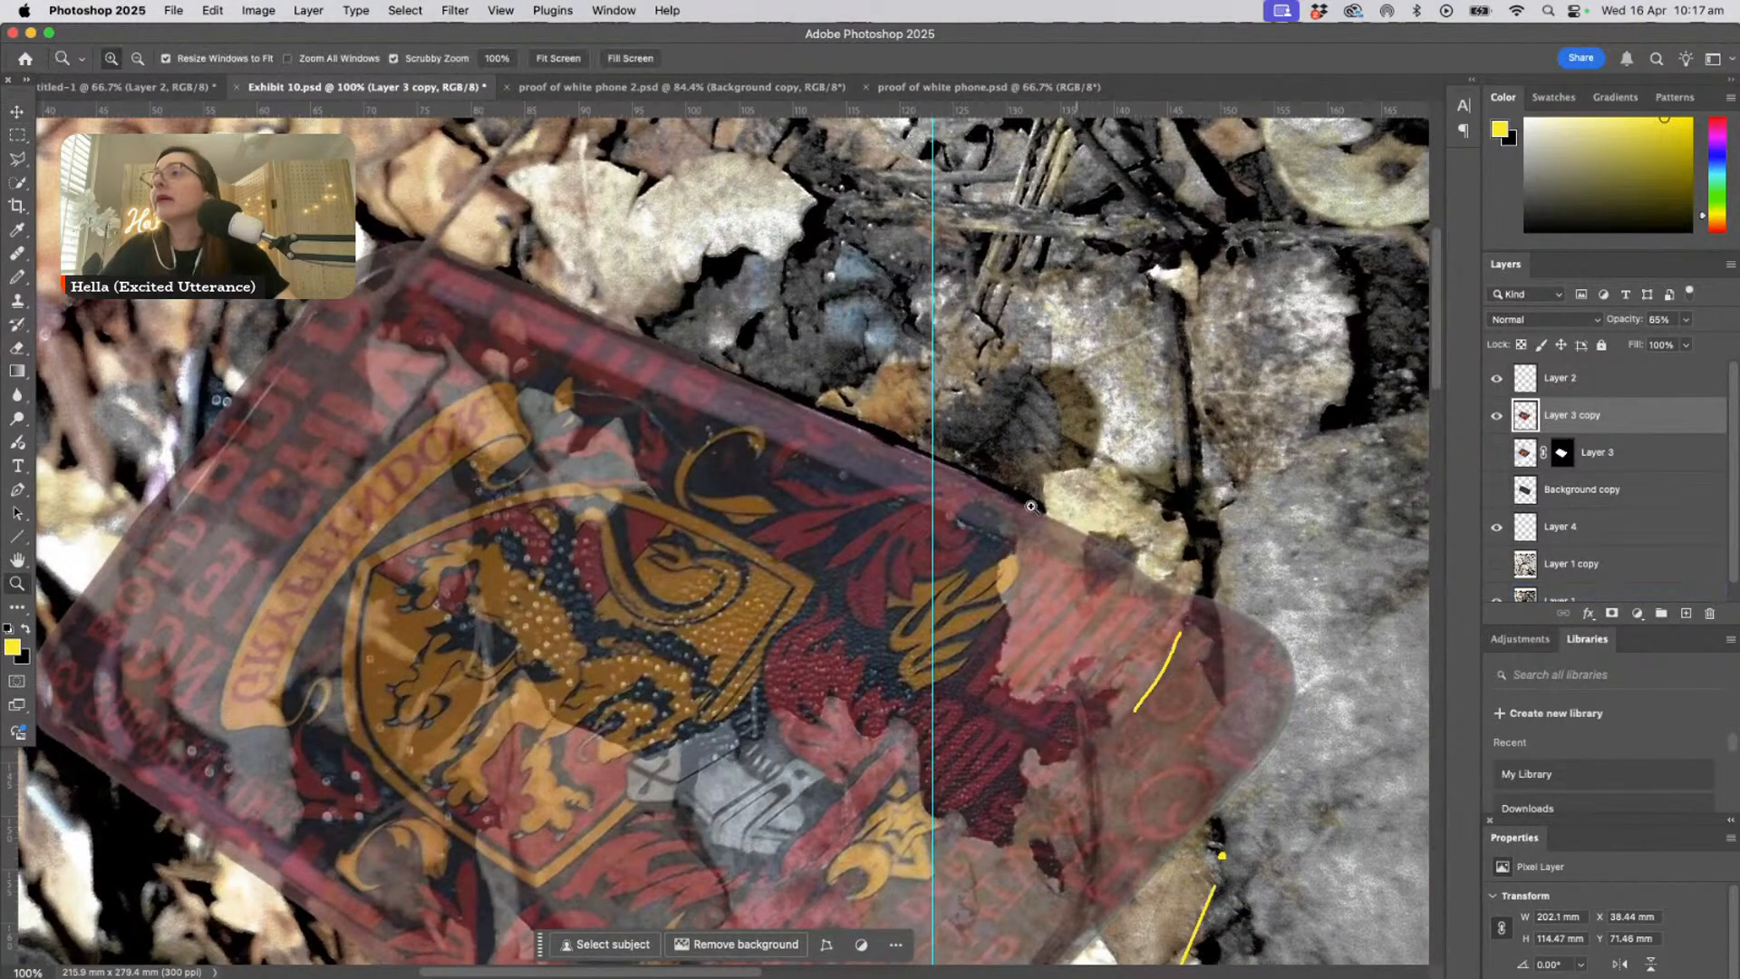
left_click_drag(961, 523, 1044, 652)
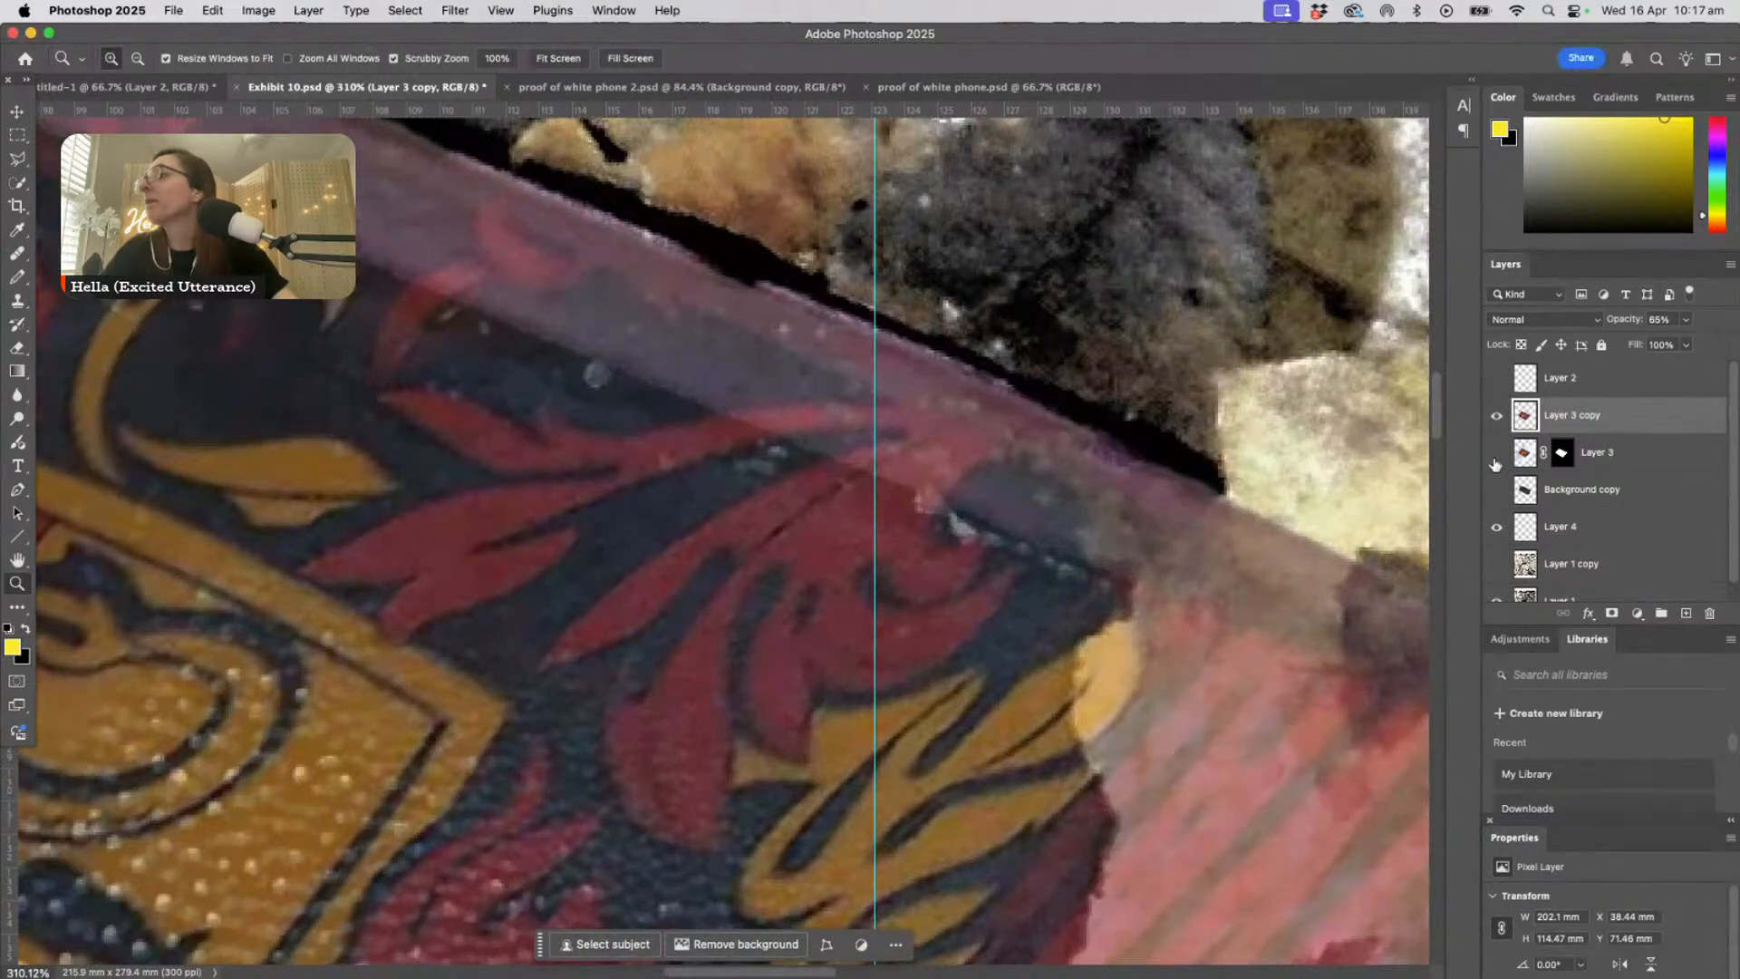
left_click(1686, 320)
left_click_drag(1687, 344, 1719, 344)
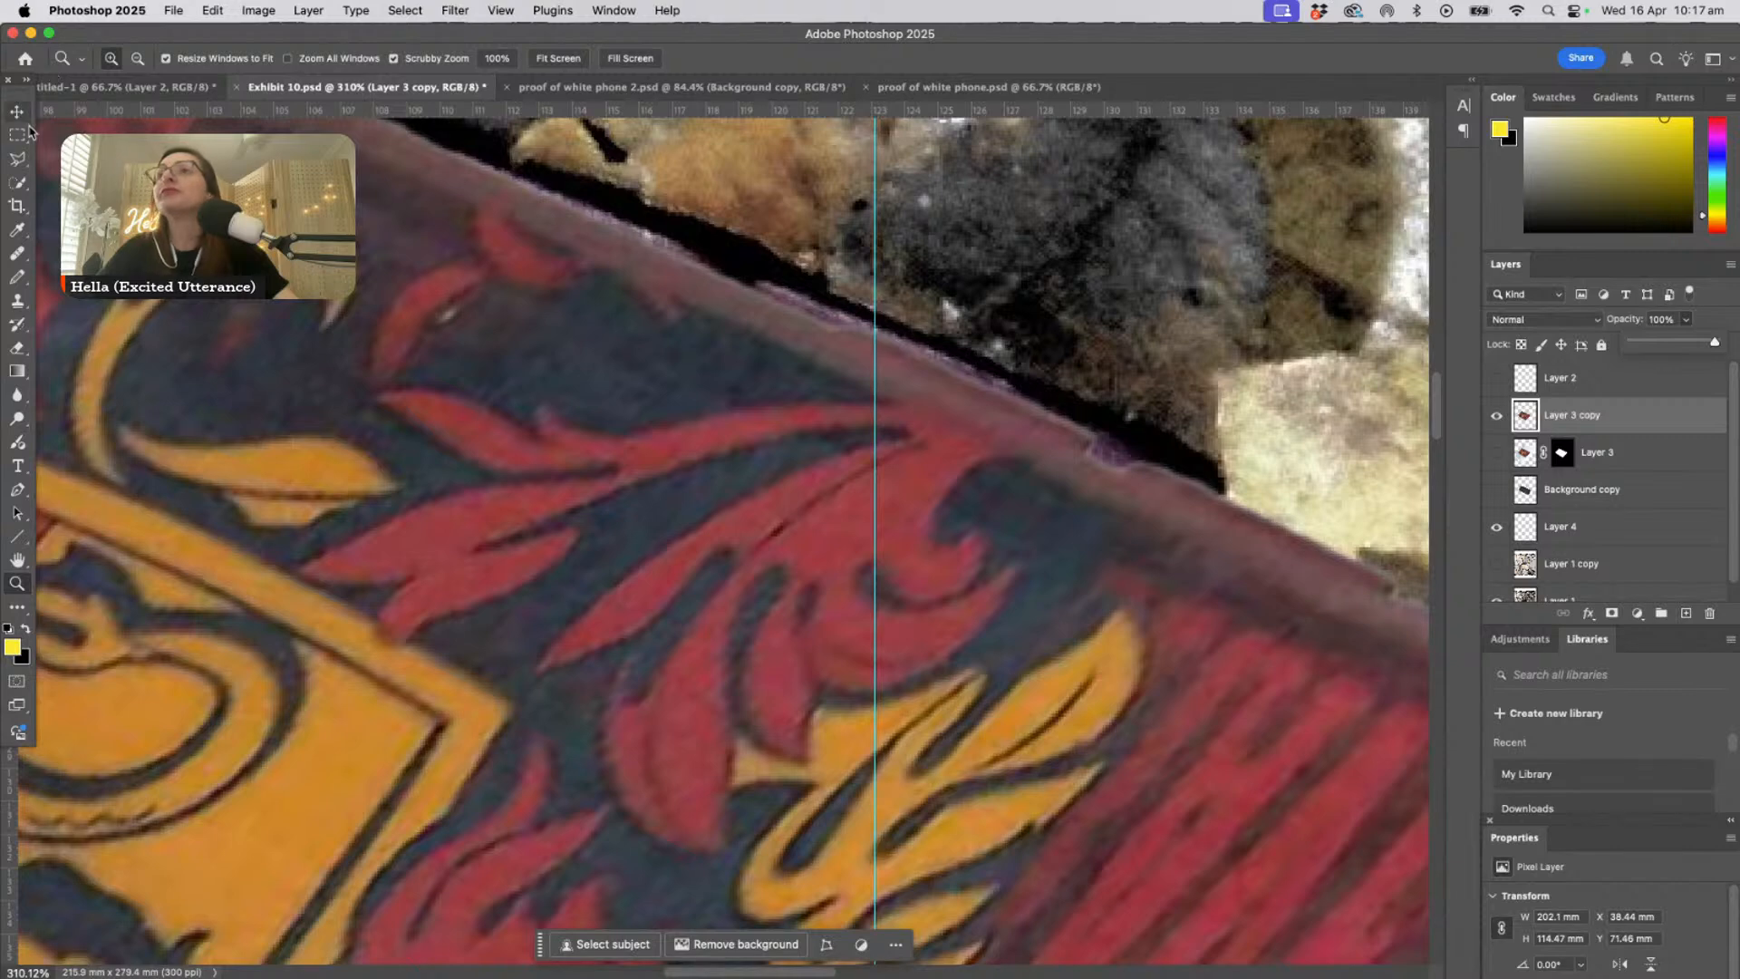
key("v")
left_click_drag(580, 603, 371, 504)
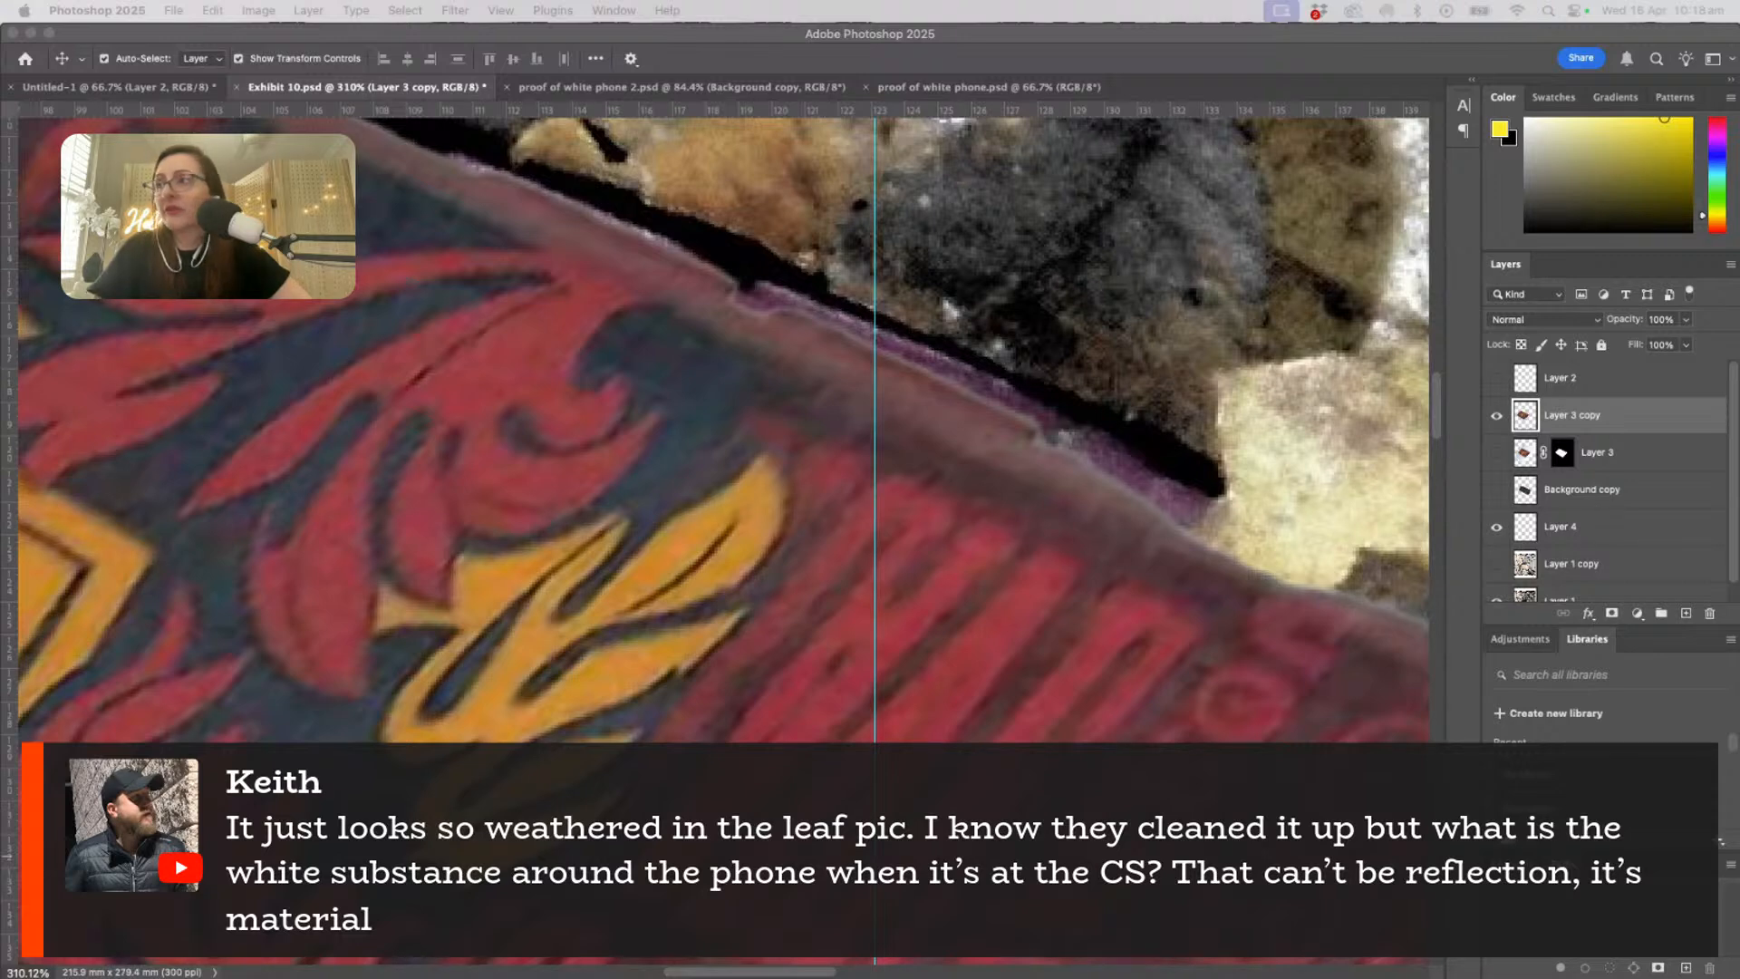
- Hide Layer 3 copy to uncover the leaf-covered phone and view it at 100%
left_click(1503, 420)
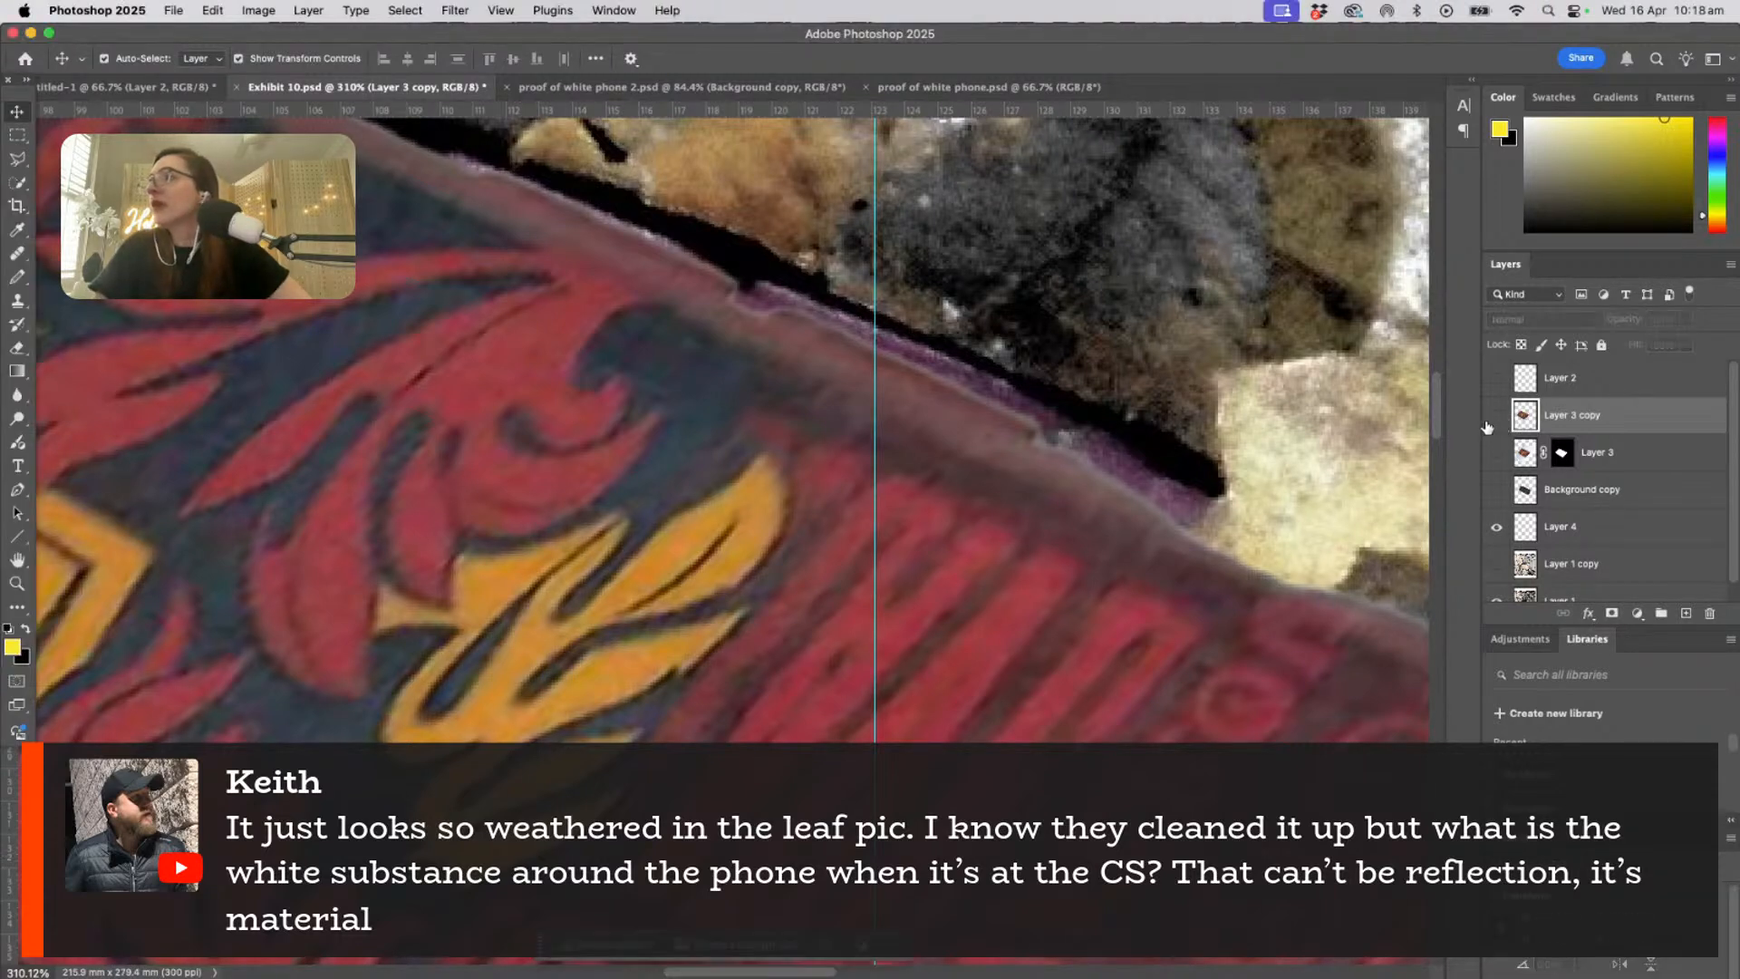
scroll(689, 670, "down", 2)
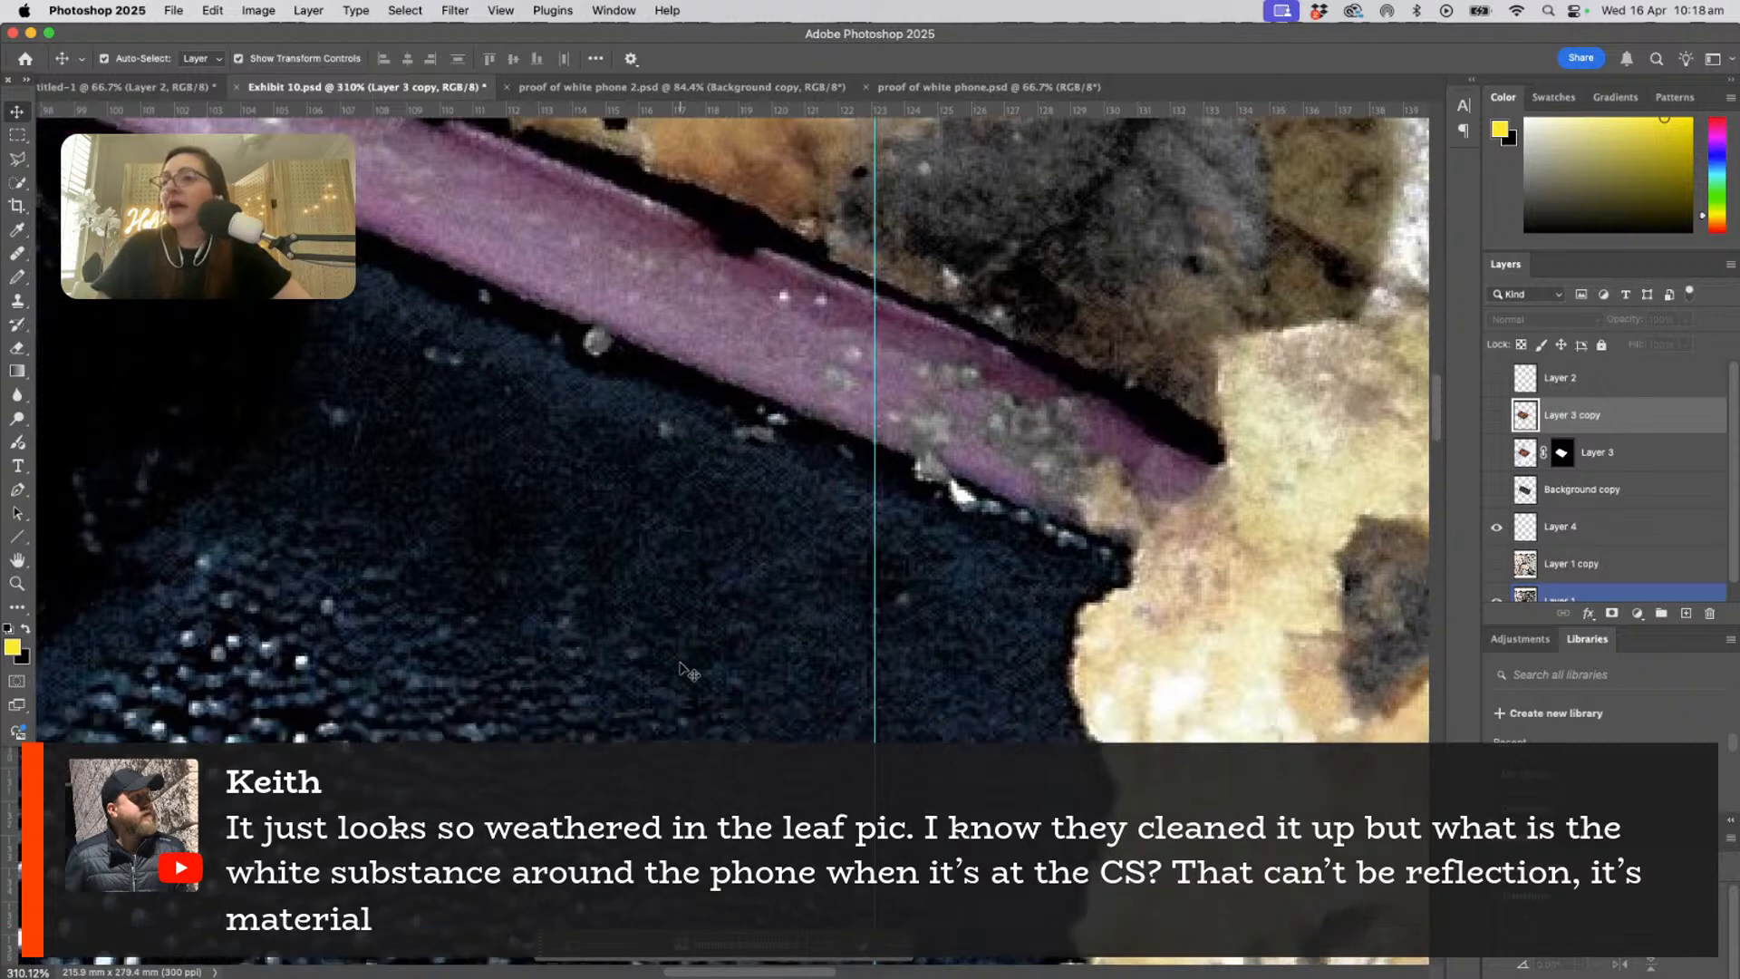
scroll(681, 669, "down", 5)
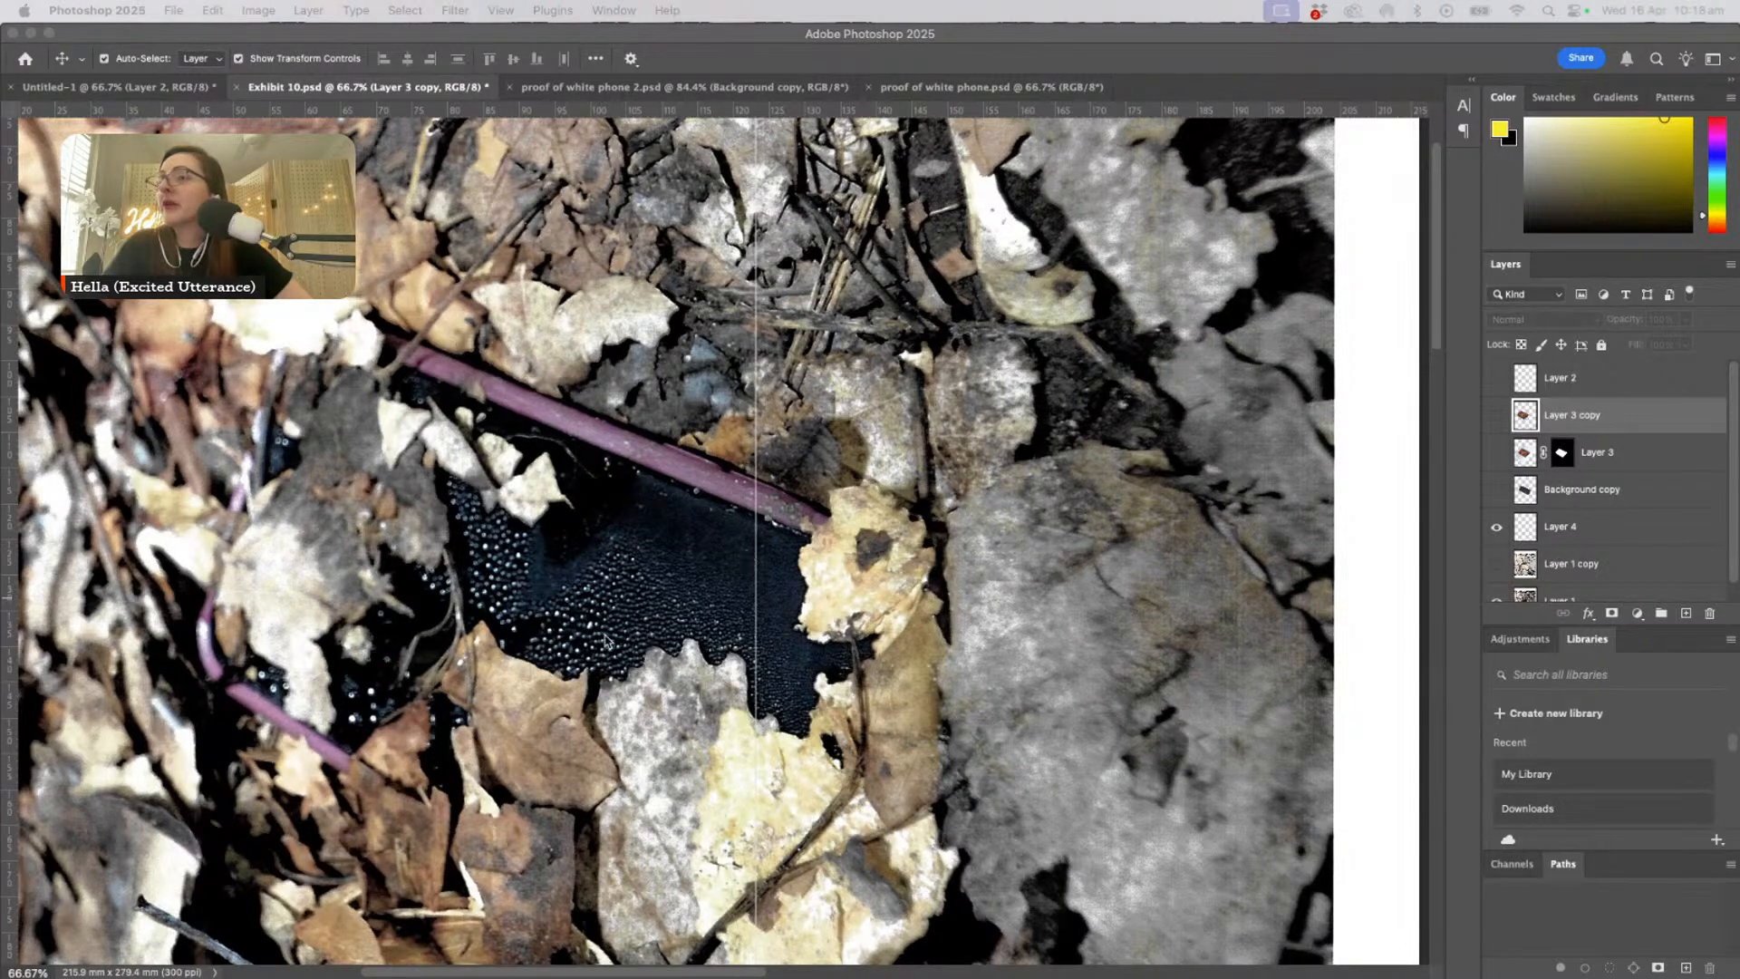
left_click(134, 705)
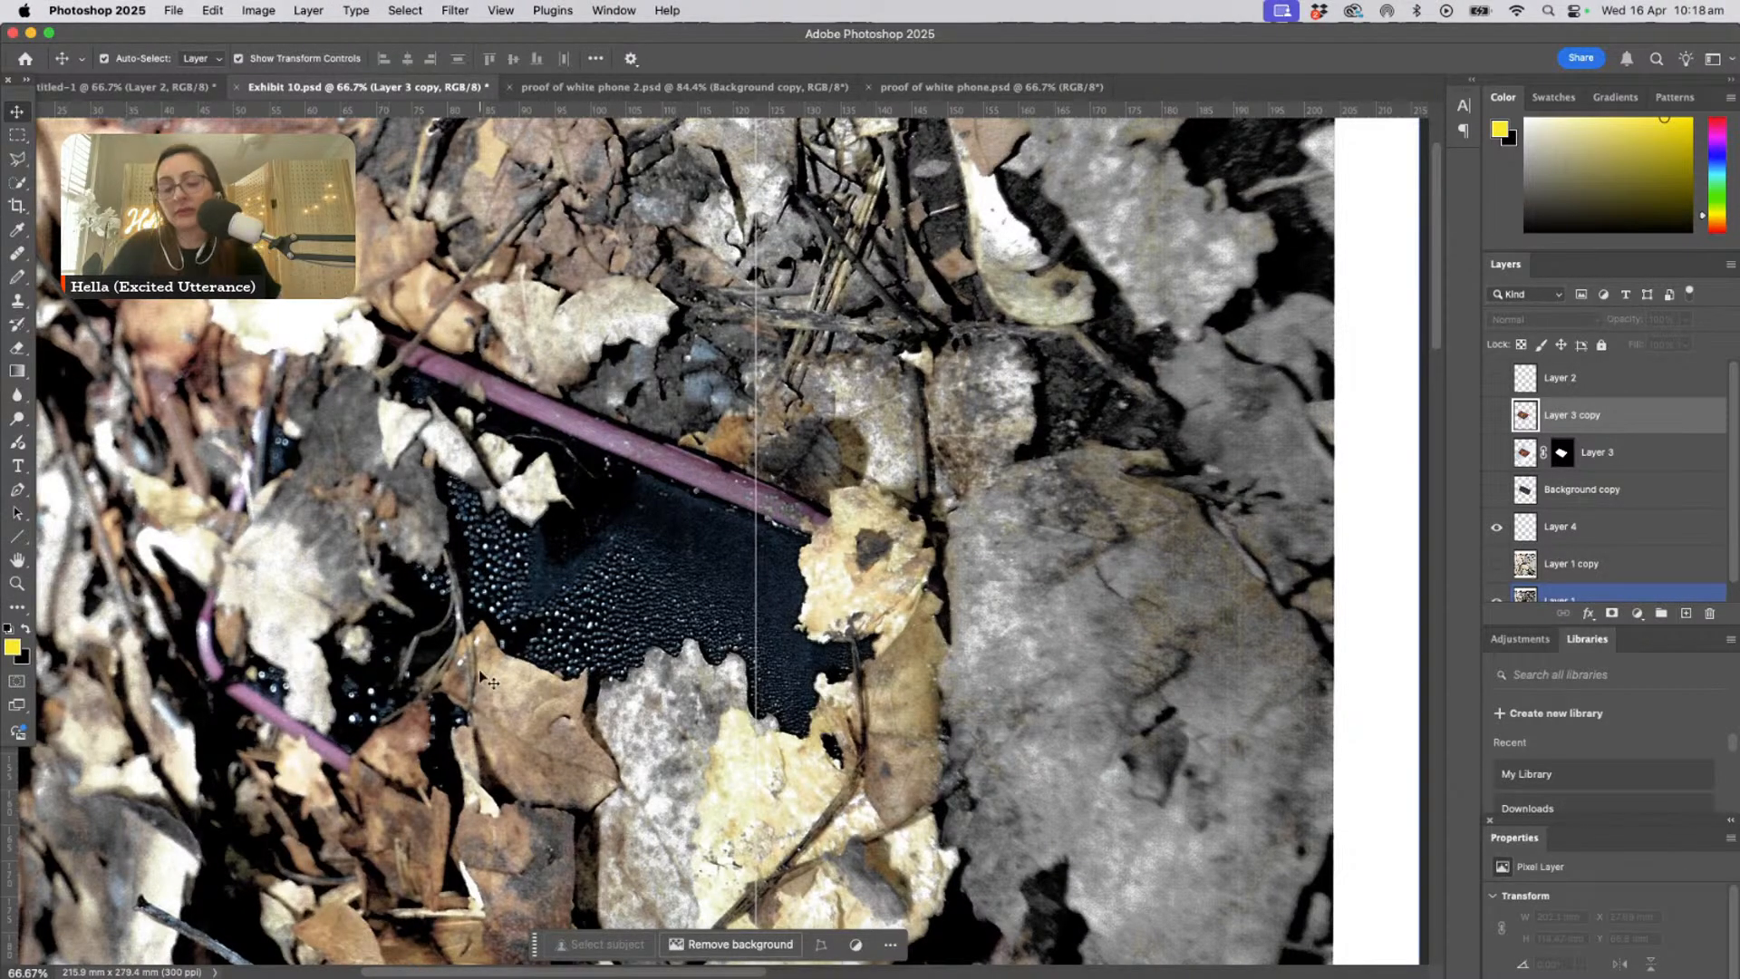
key("super+plus")
left_click_drag(473, 696, 812, 633)
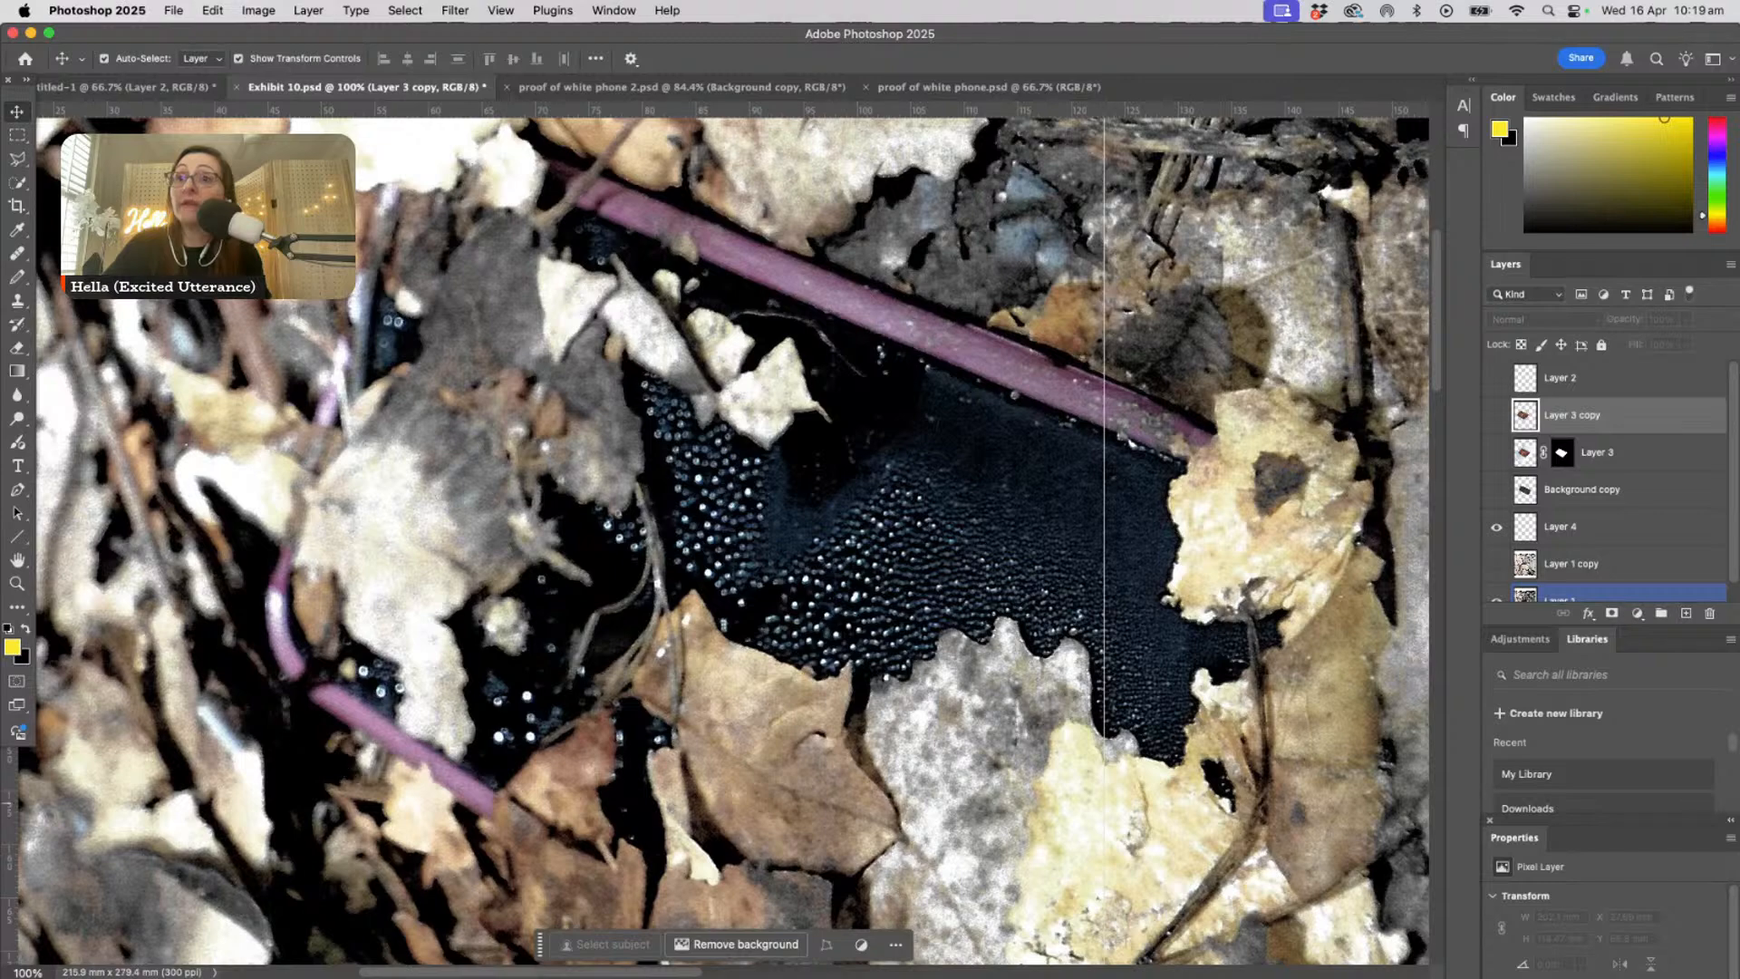
- Examine the water droplets and surface texture of the phone between the leaves up close
left_click(17, 585)
left_click_drag(179, 461, 304, 548)
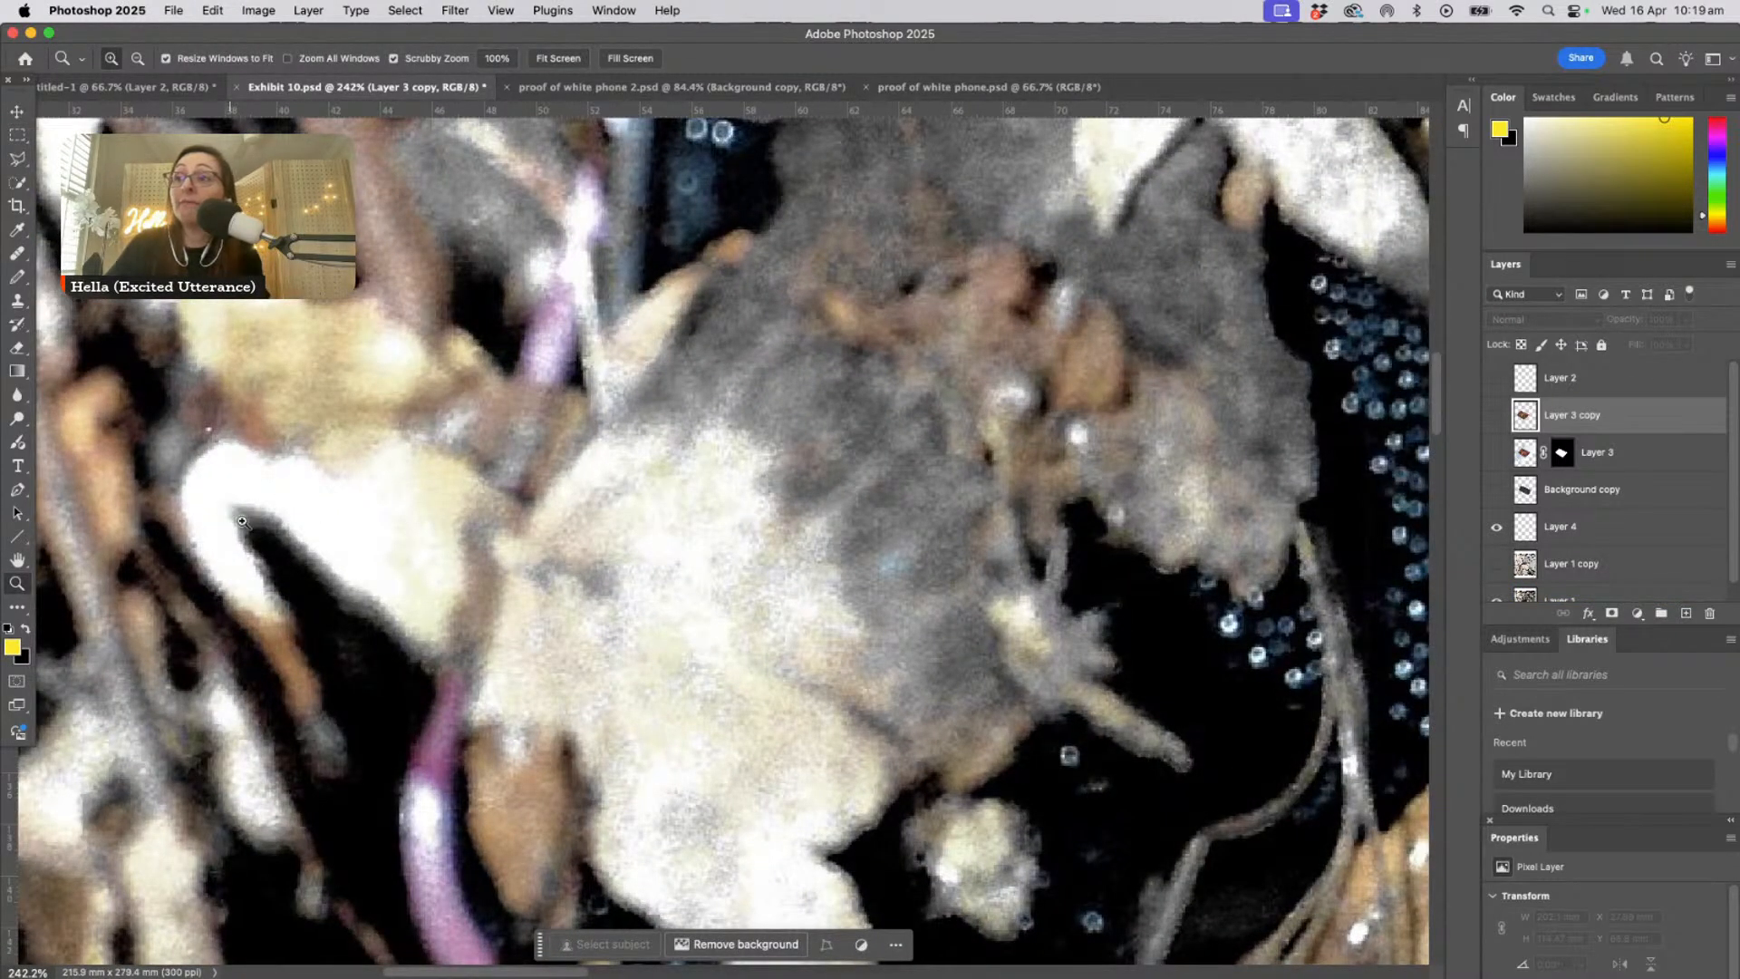
left_click_drag(753, 912, 524, 660)
left_click_drag(859, 637, 305, 759)
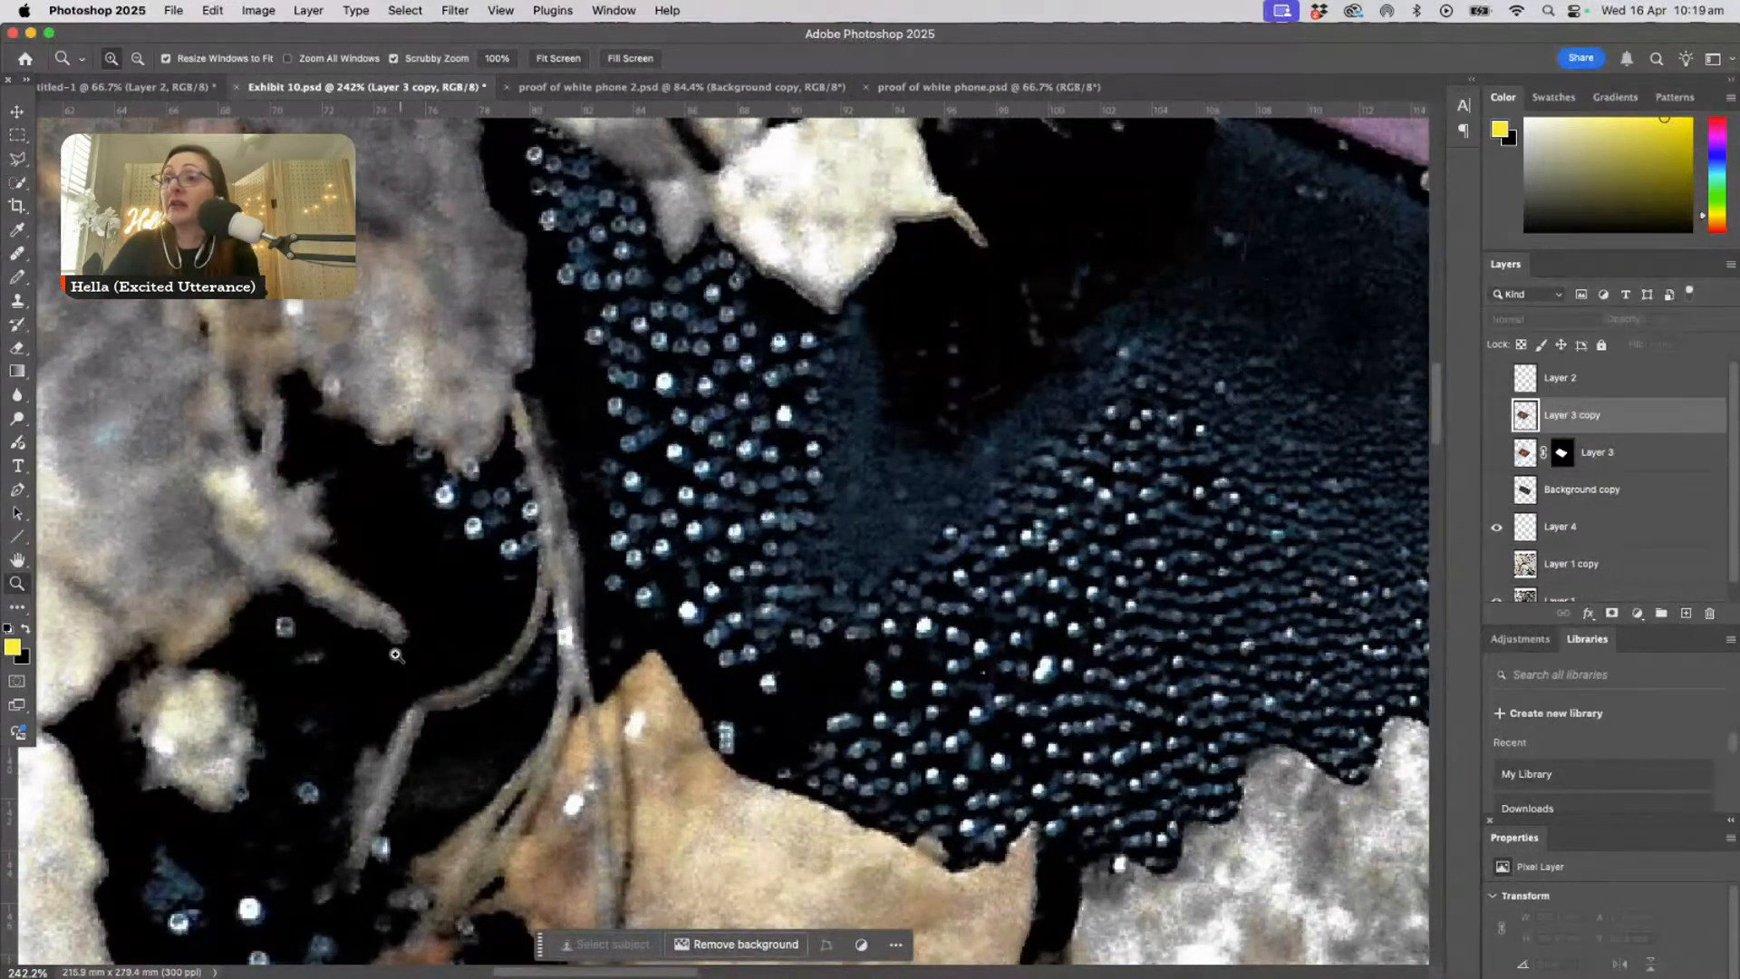
left_click_drag(403, 563, 142, 344)
left_click_drag(657, 671, 533, 814)
left_click_drag(549, 536, 585, 567)
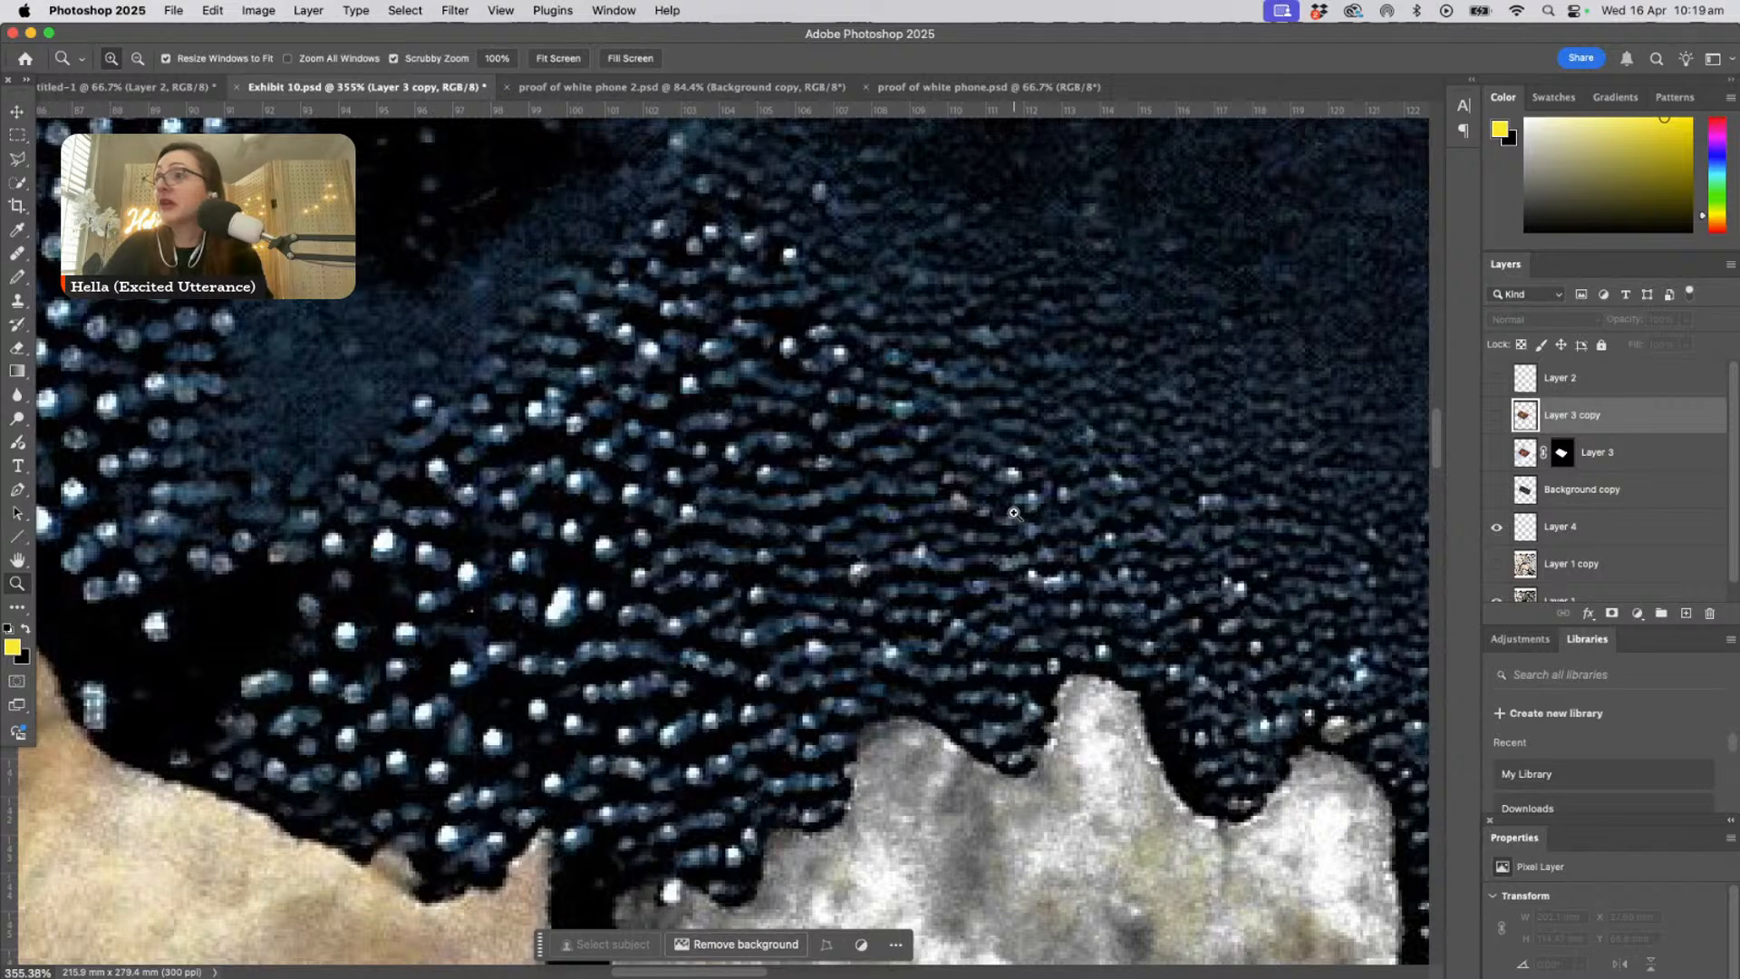
left_click(706, 540, "alt")
left_click(706, 540, "alt")
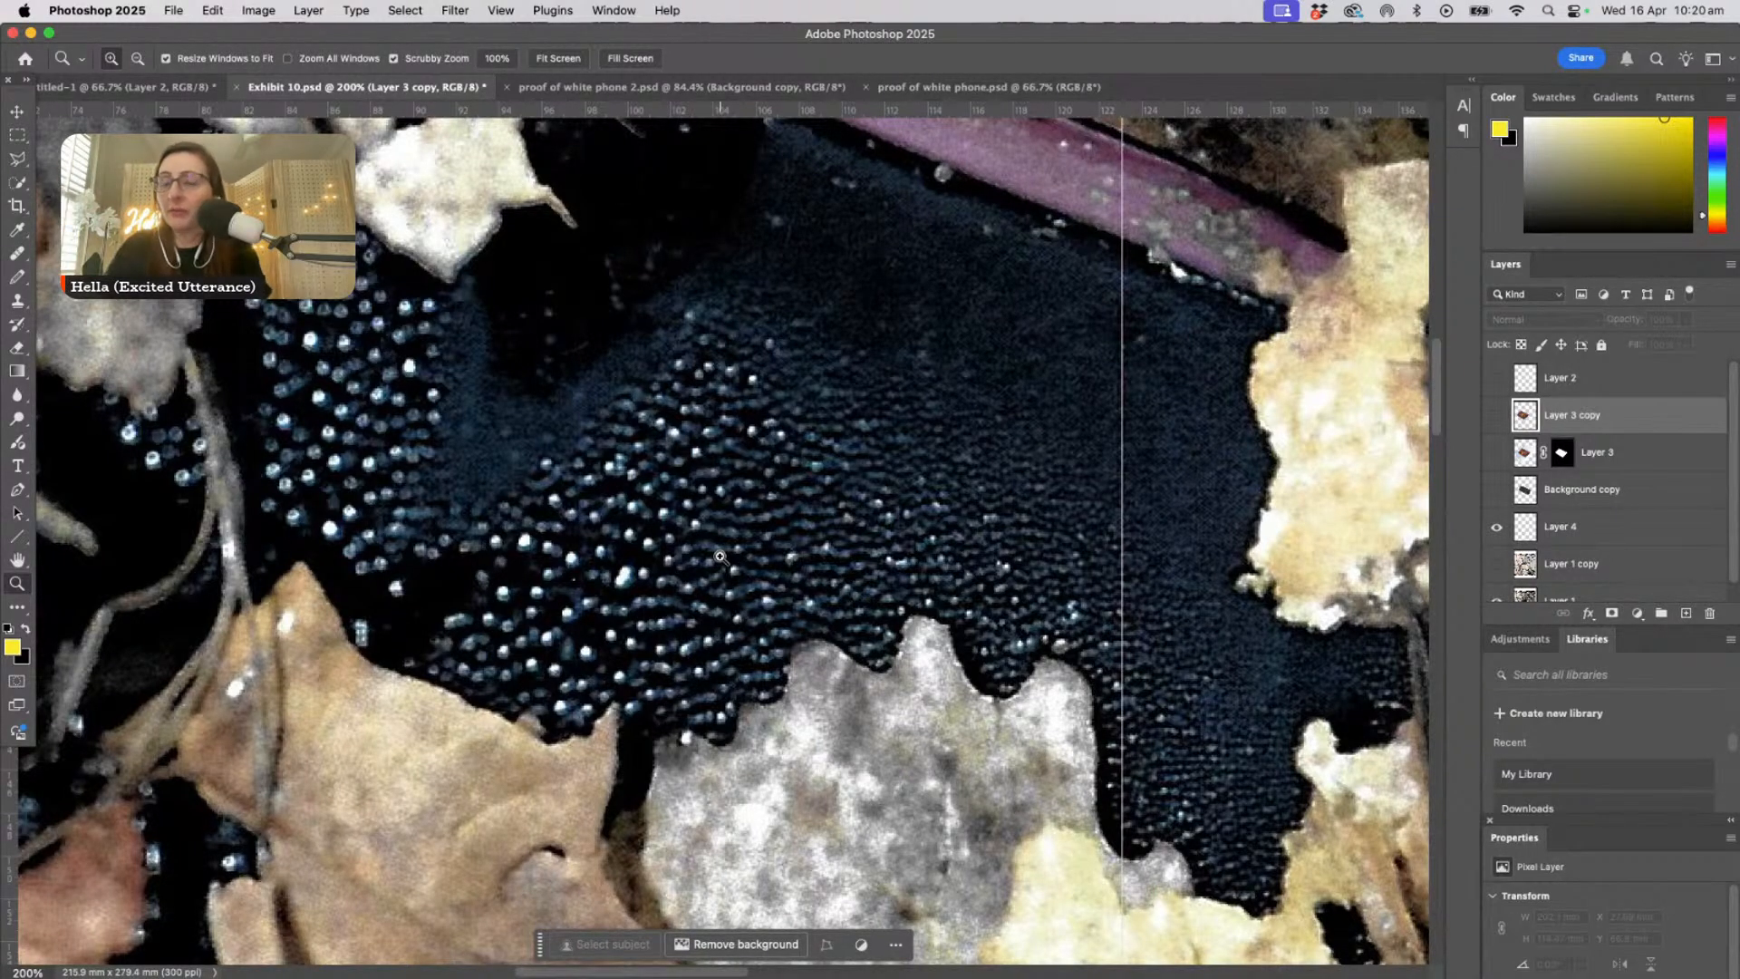
left_click(728, 565, "alt")
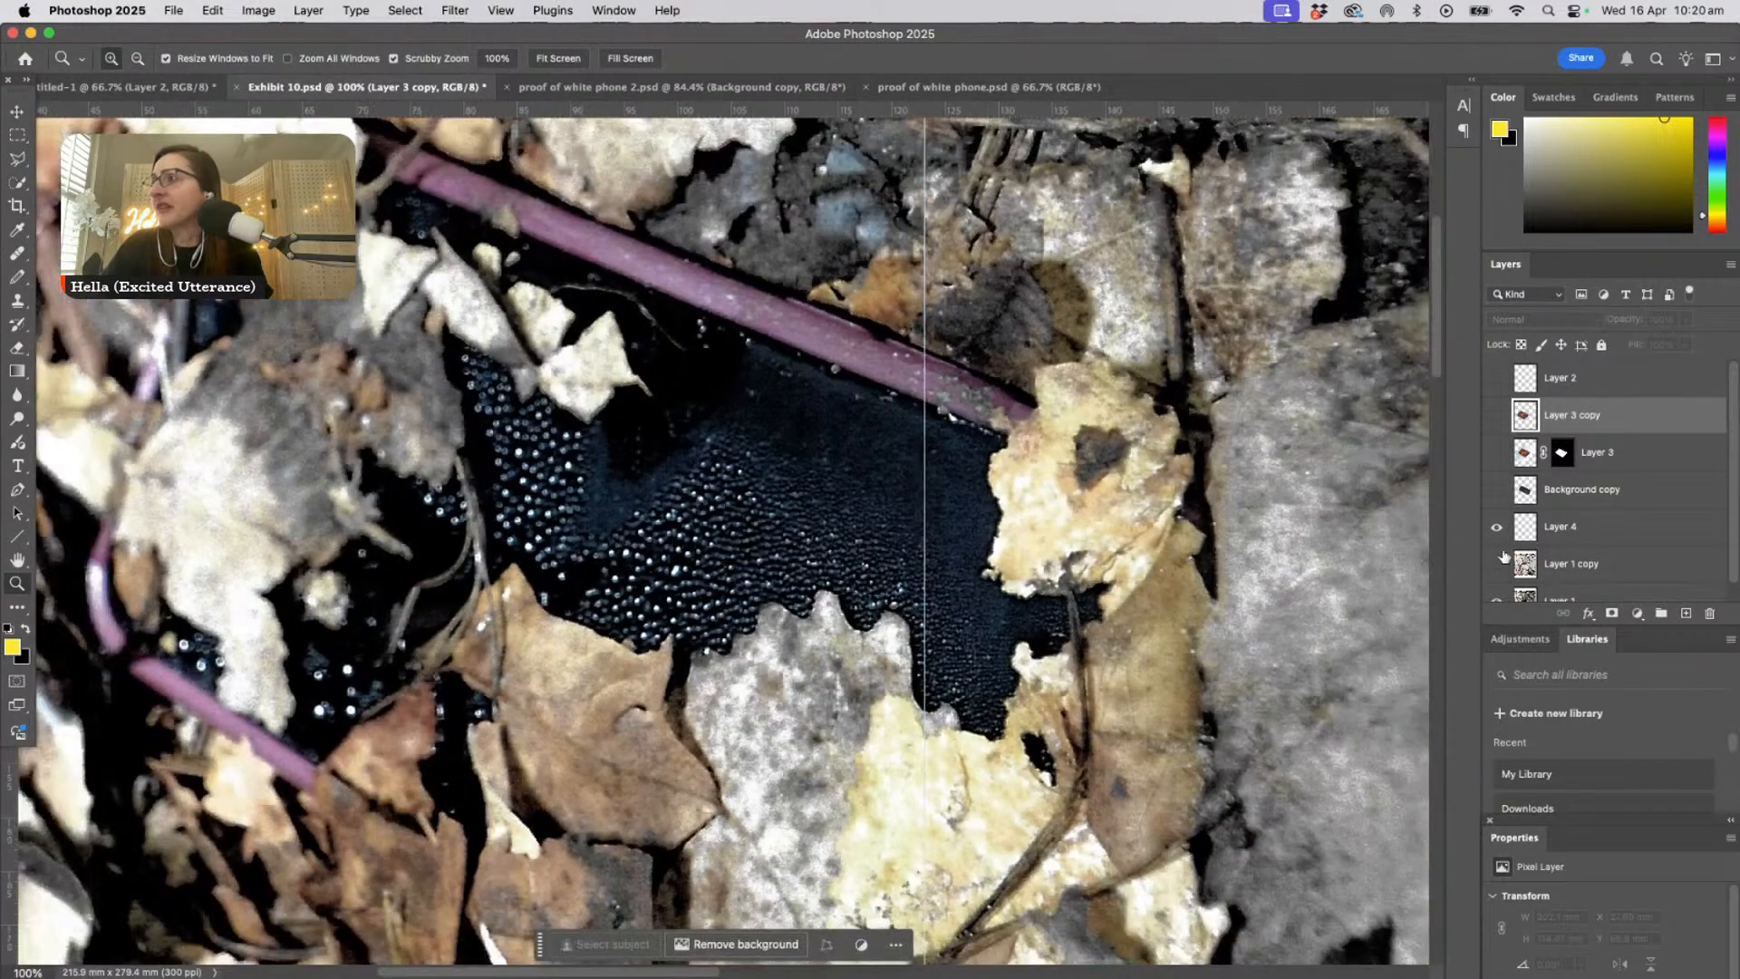
- Hide Layer 4 and show the high-contrast Layer 1 copy
scroll(1492, 580, "down", 1)
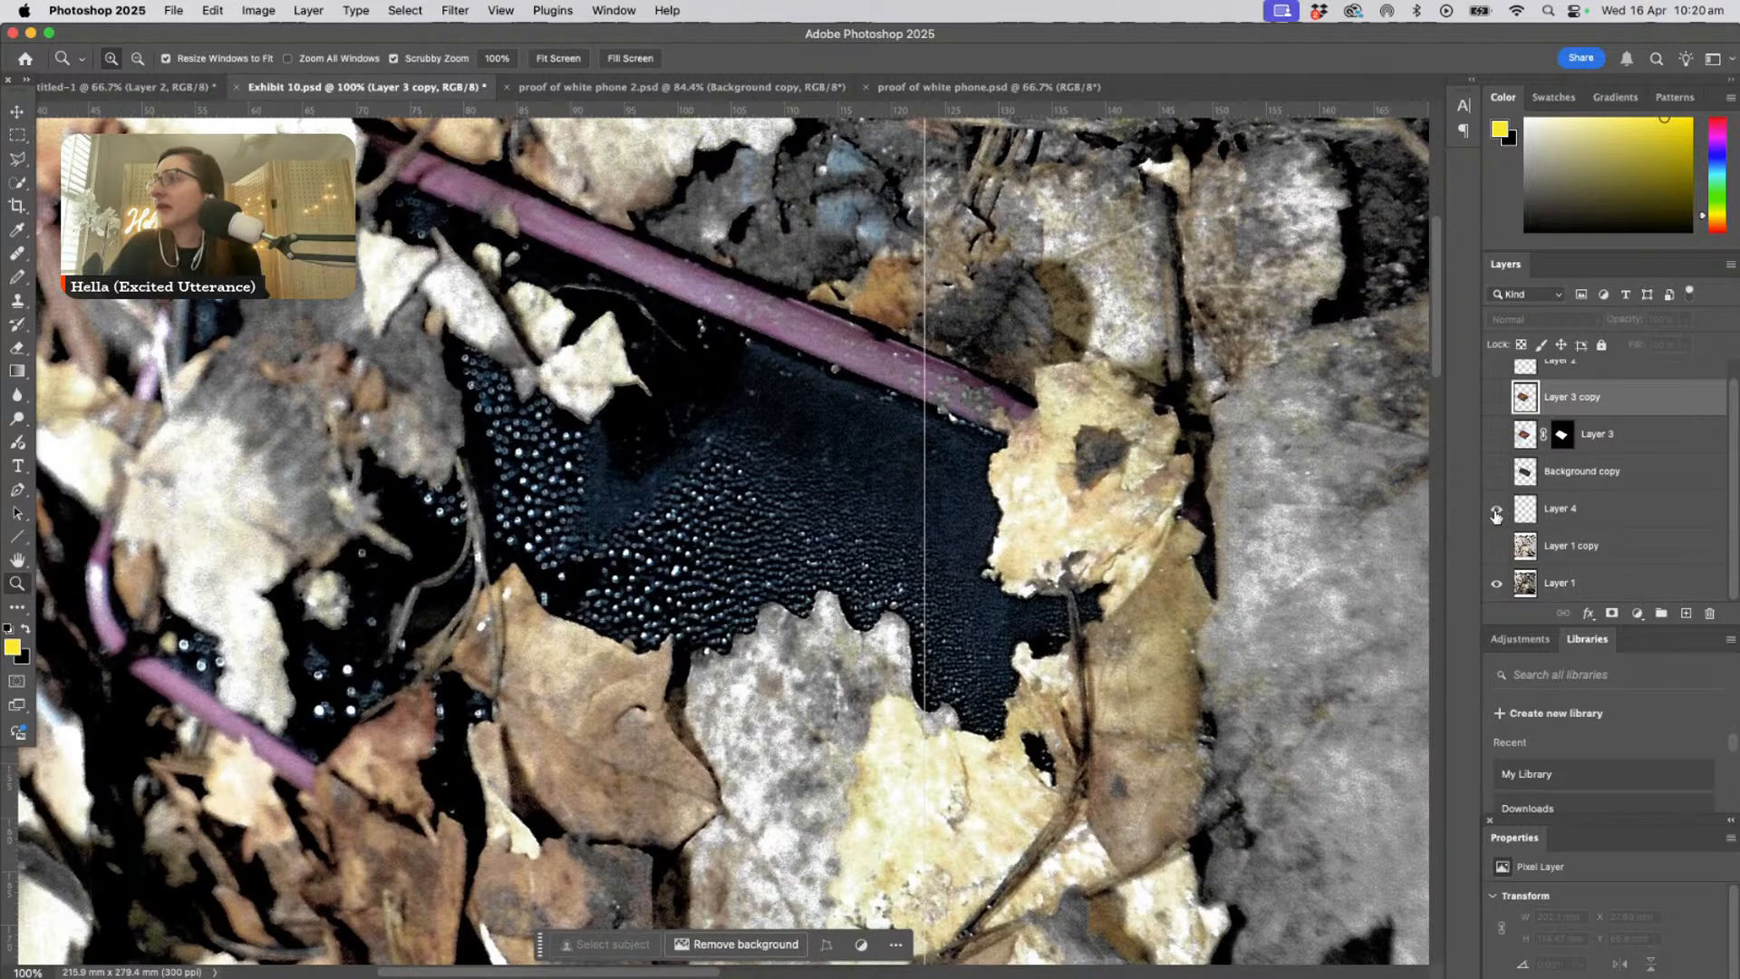
left_click(1497, 547)
left_click(1499, 549)
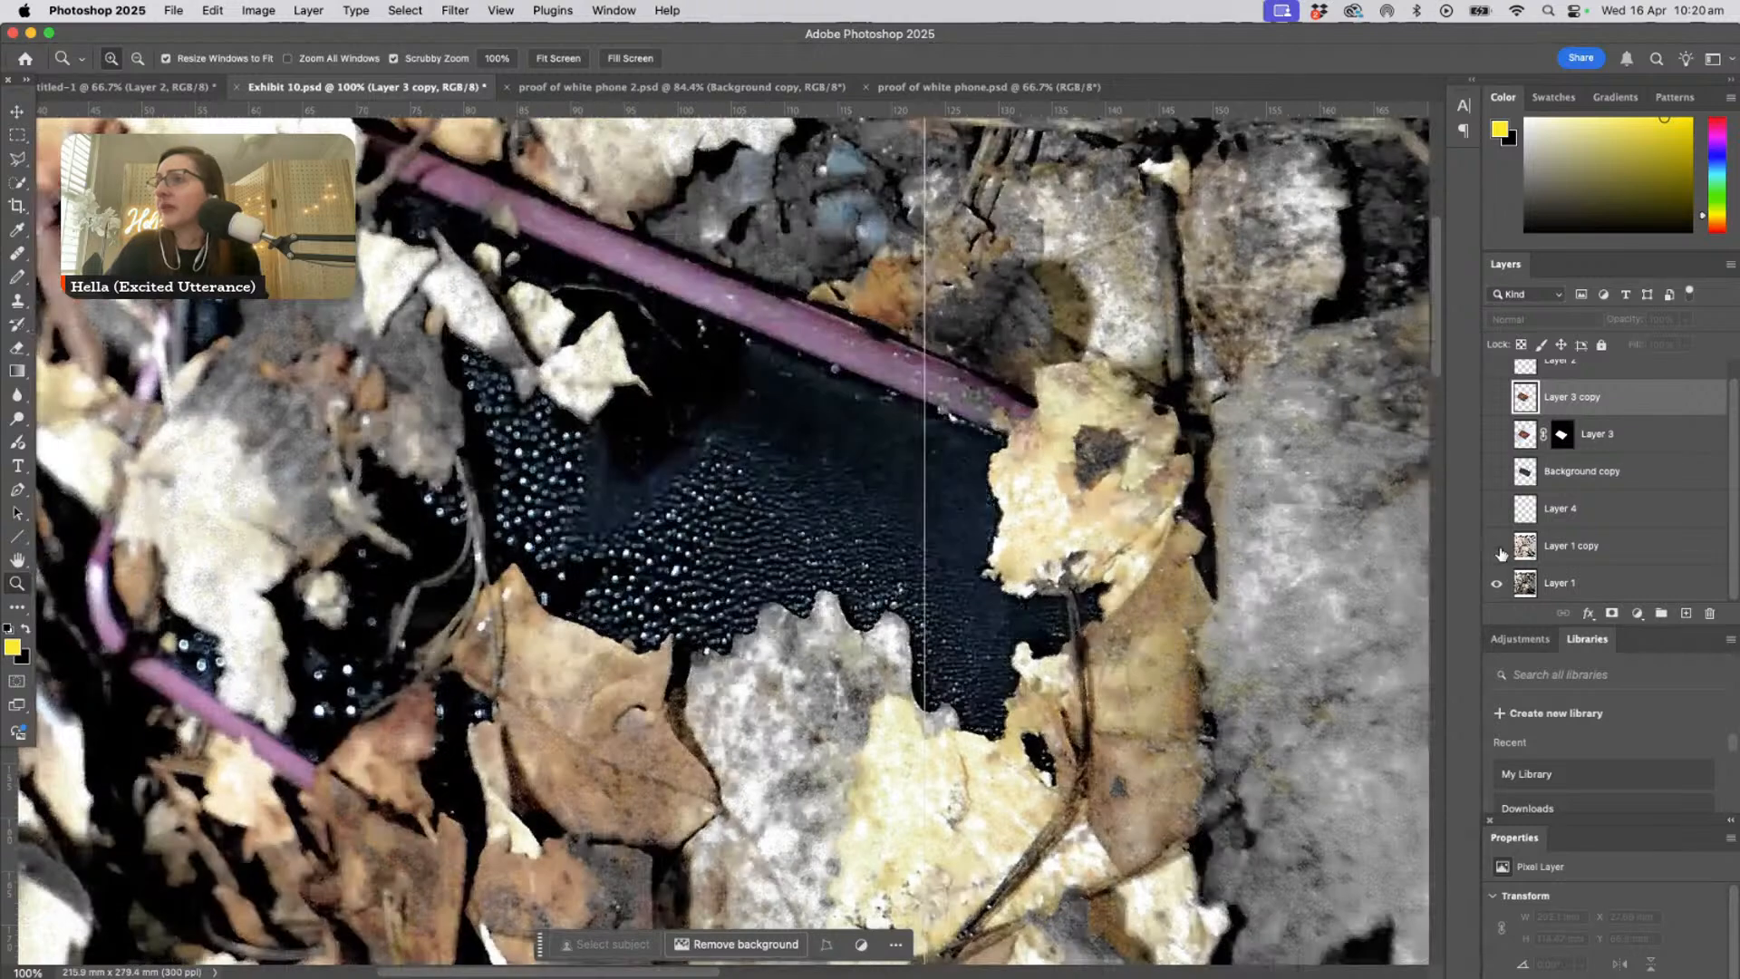
left_click(1497, 547)
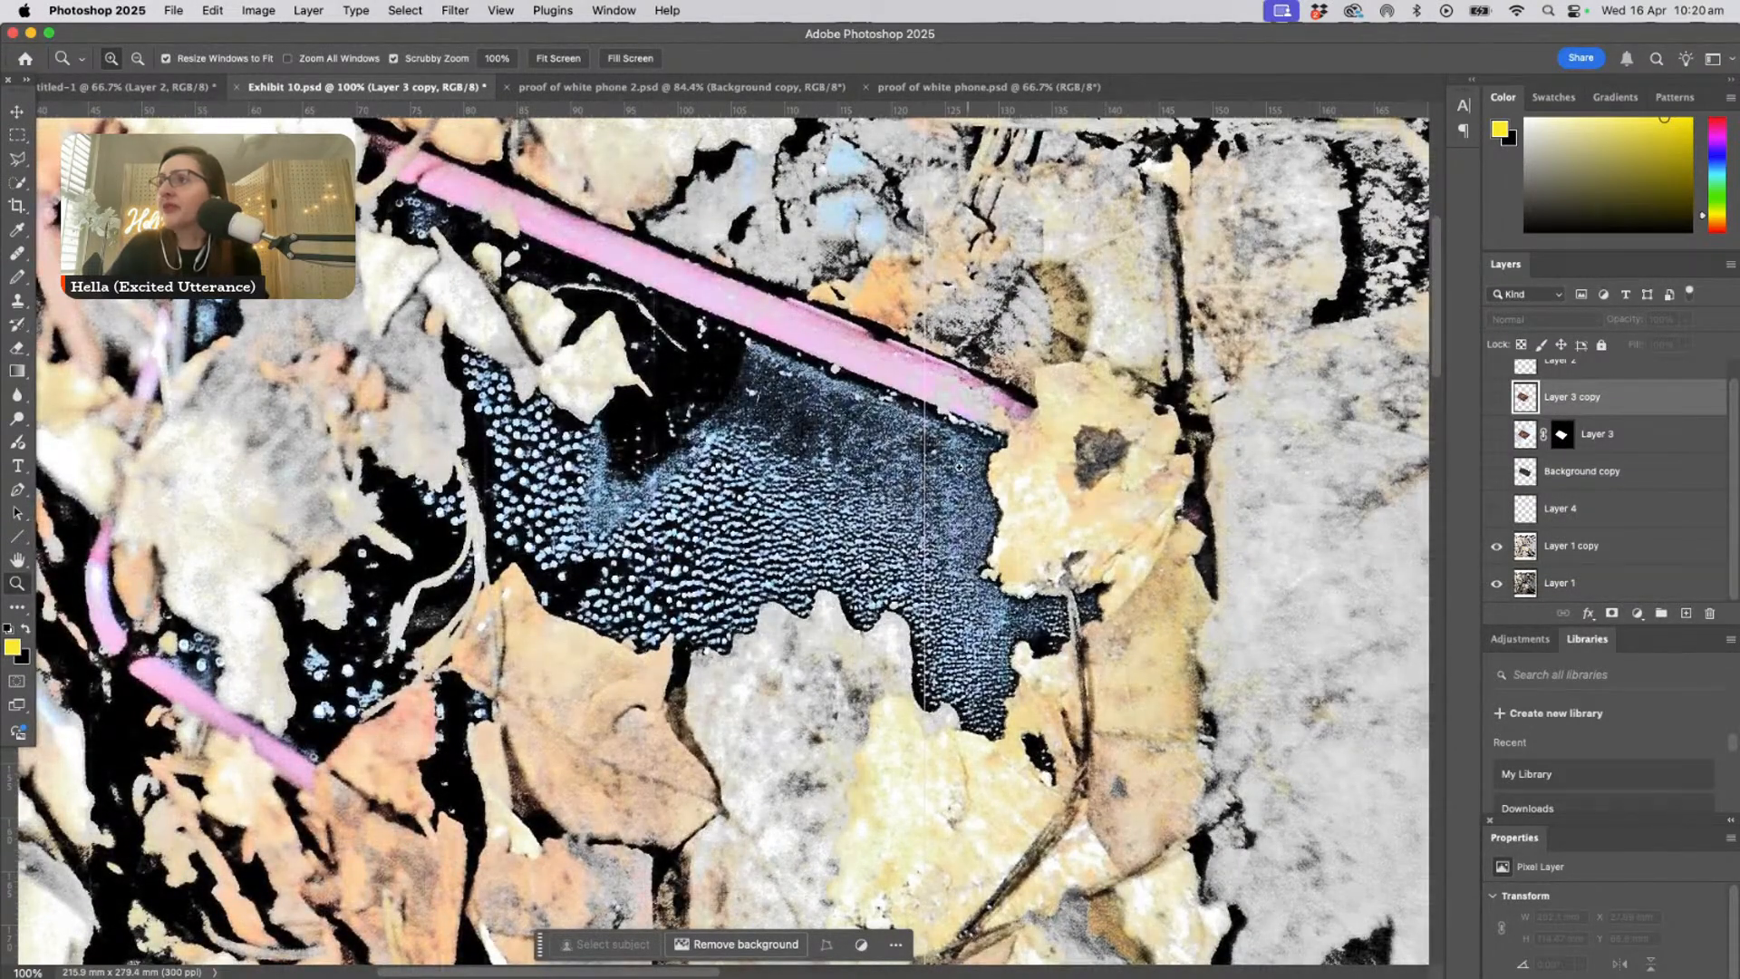
- Inspect the droplet pattern on the phone's dark surface in the high-contrast Layer 1 copy
left_click_drag(917, 438, 962, 468)
left_click_drag(750, 485, 794, 495)
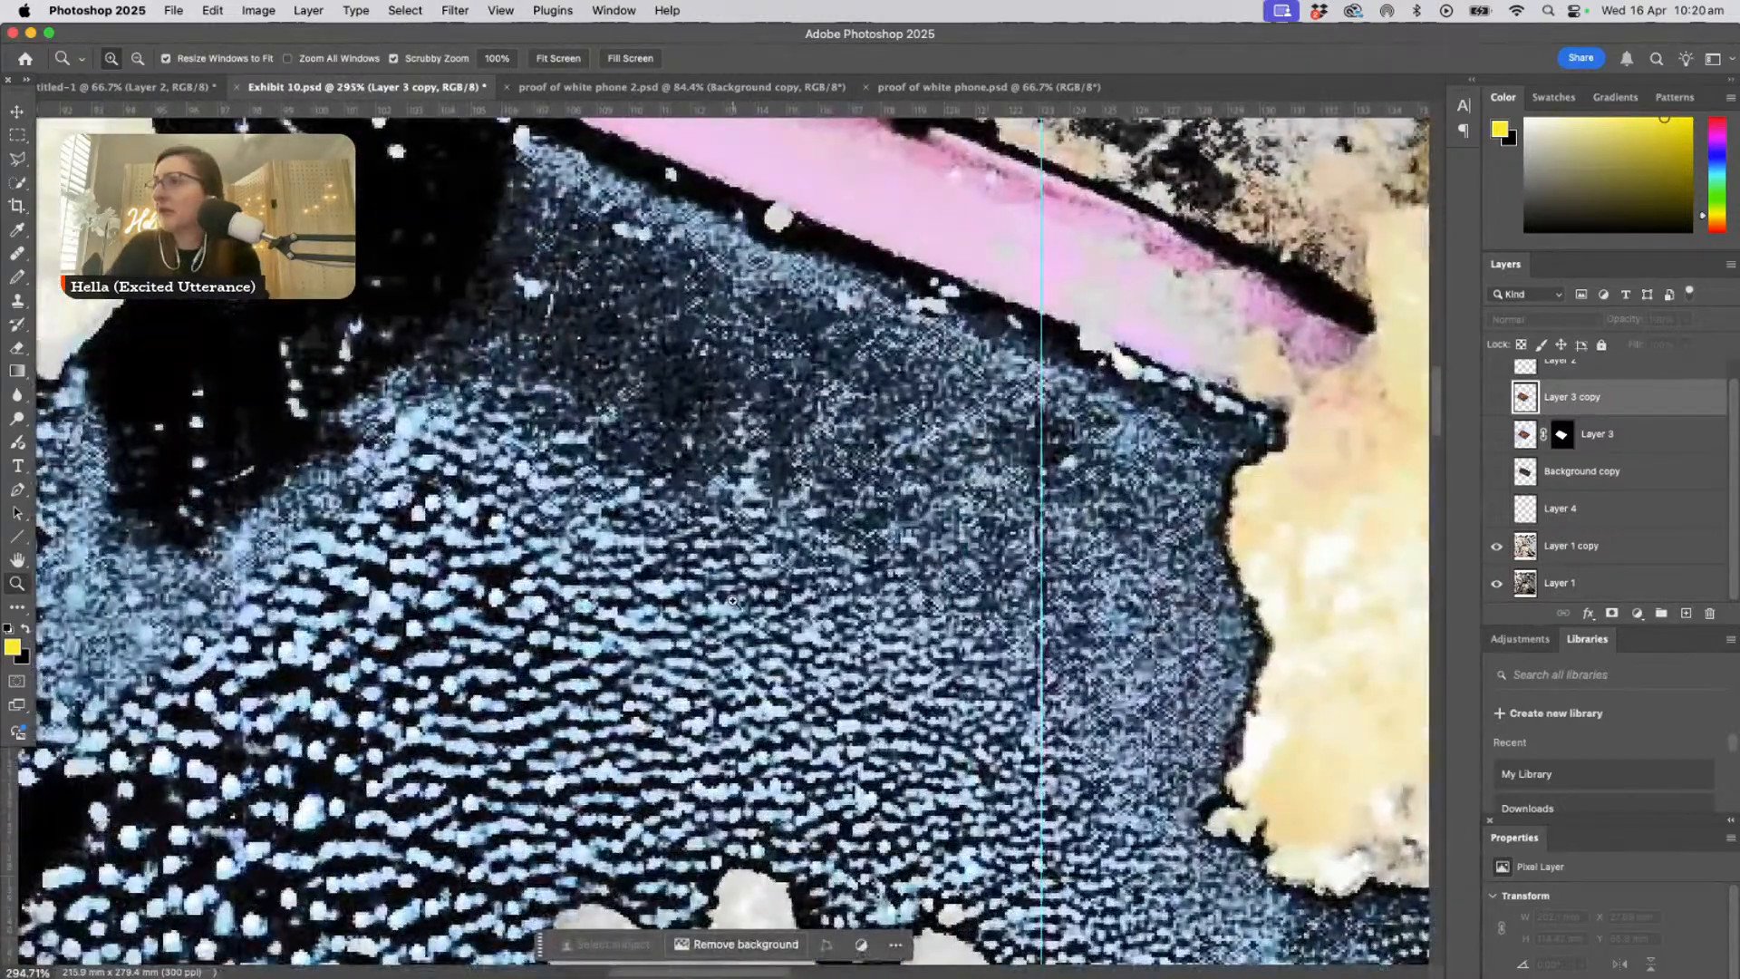
left_click_drag(734, 601, 724, 601)
key("super+1")
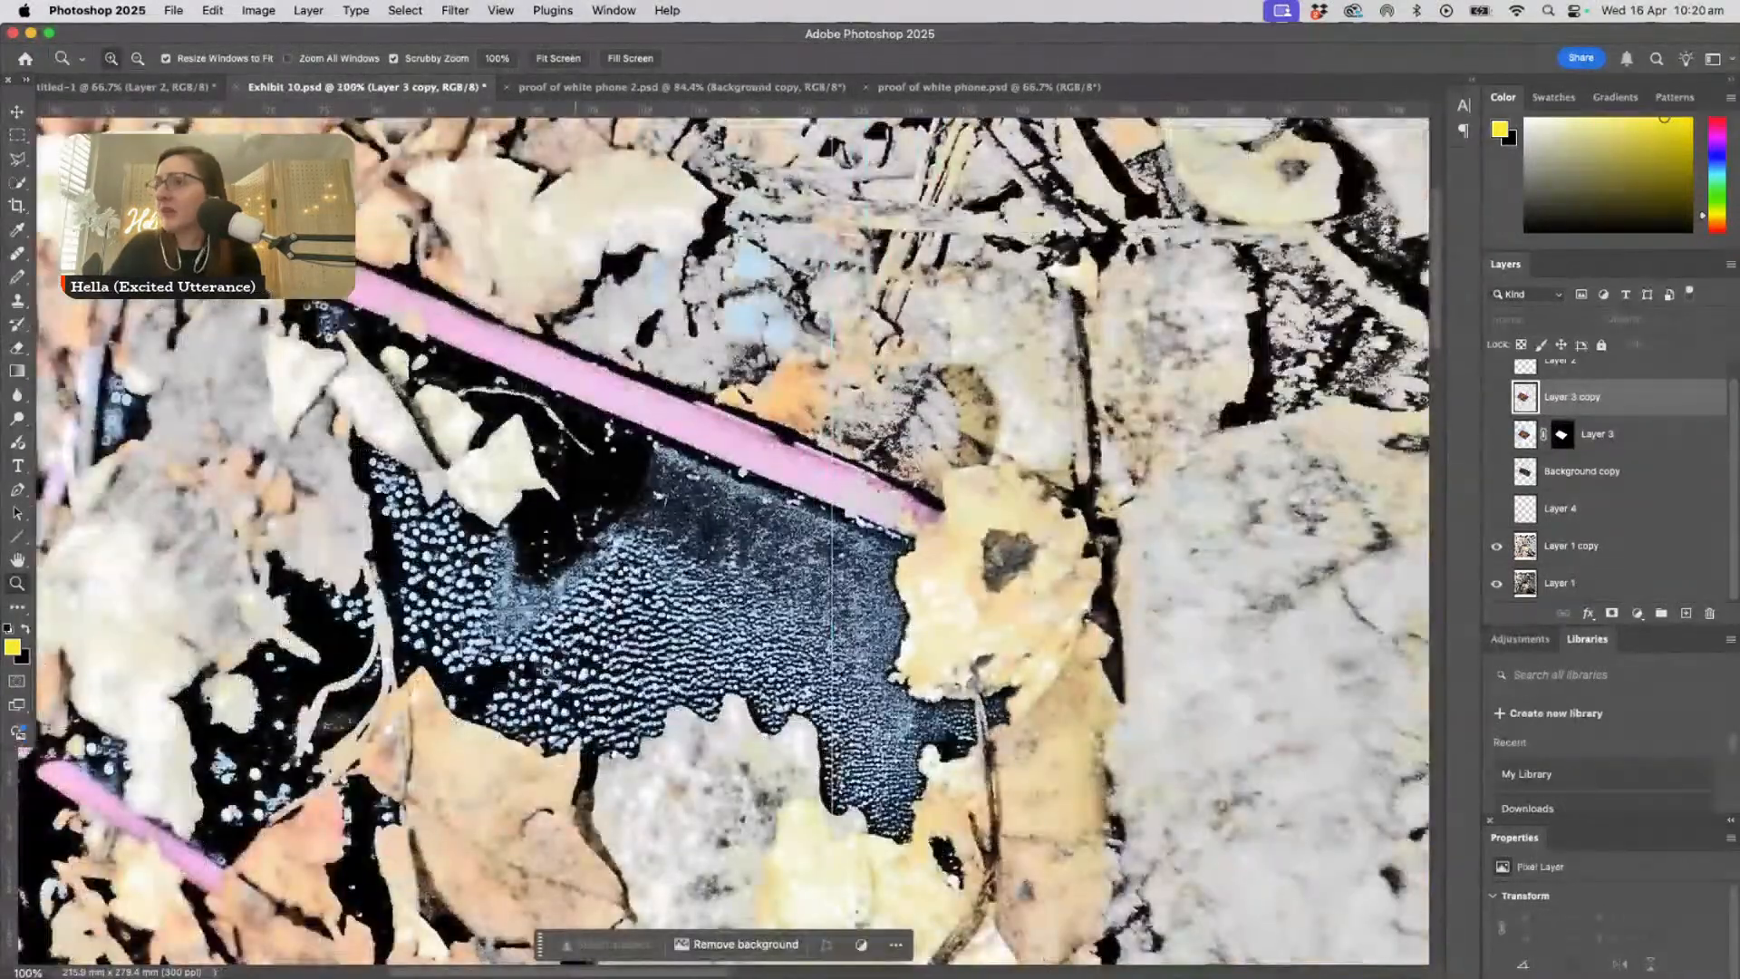
left_click_drag(752, 601, 779, 668)
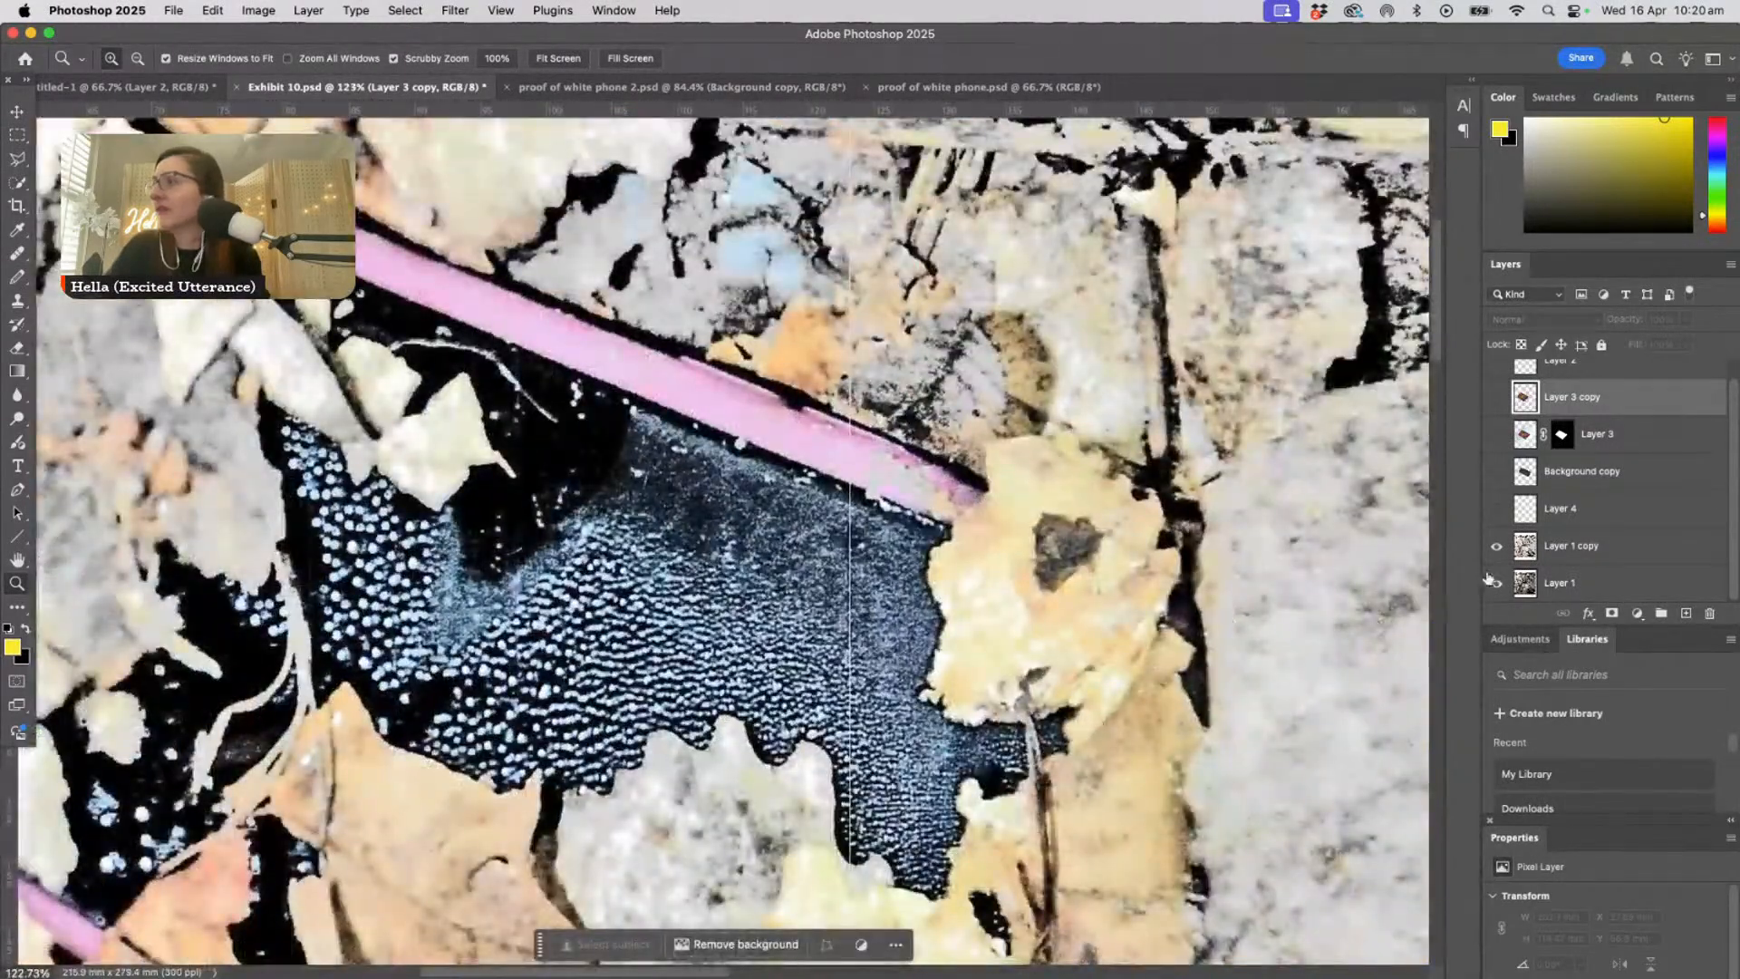
- Compare the phone area with Layer 1 copy on and off, and leave Layer 1 copy hidden
left_click(1497, 546)
left_click(1497, 547)
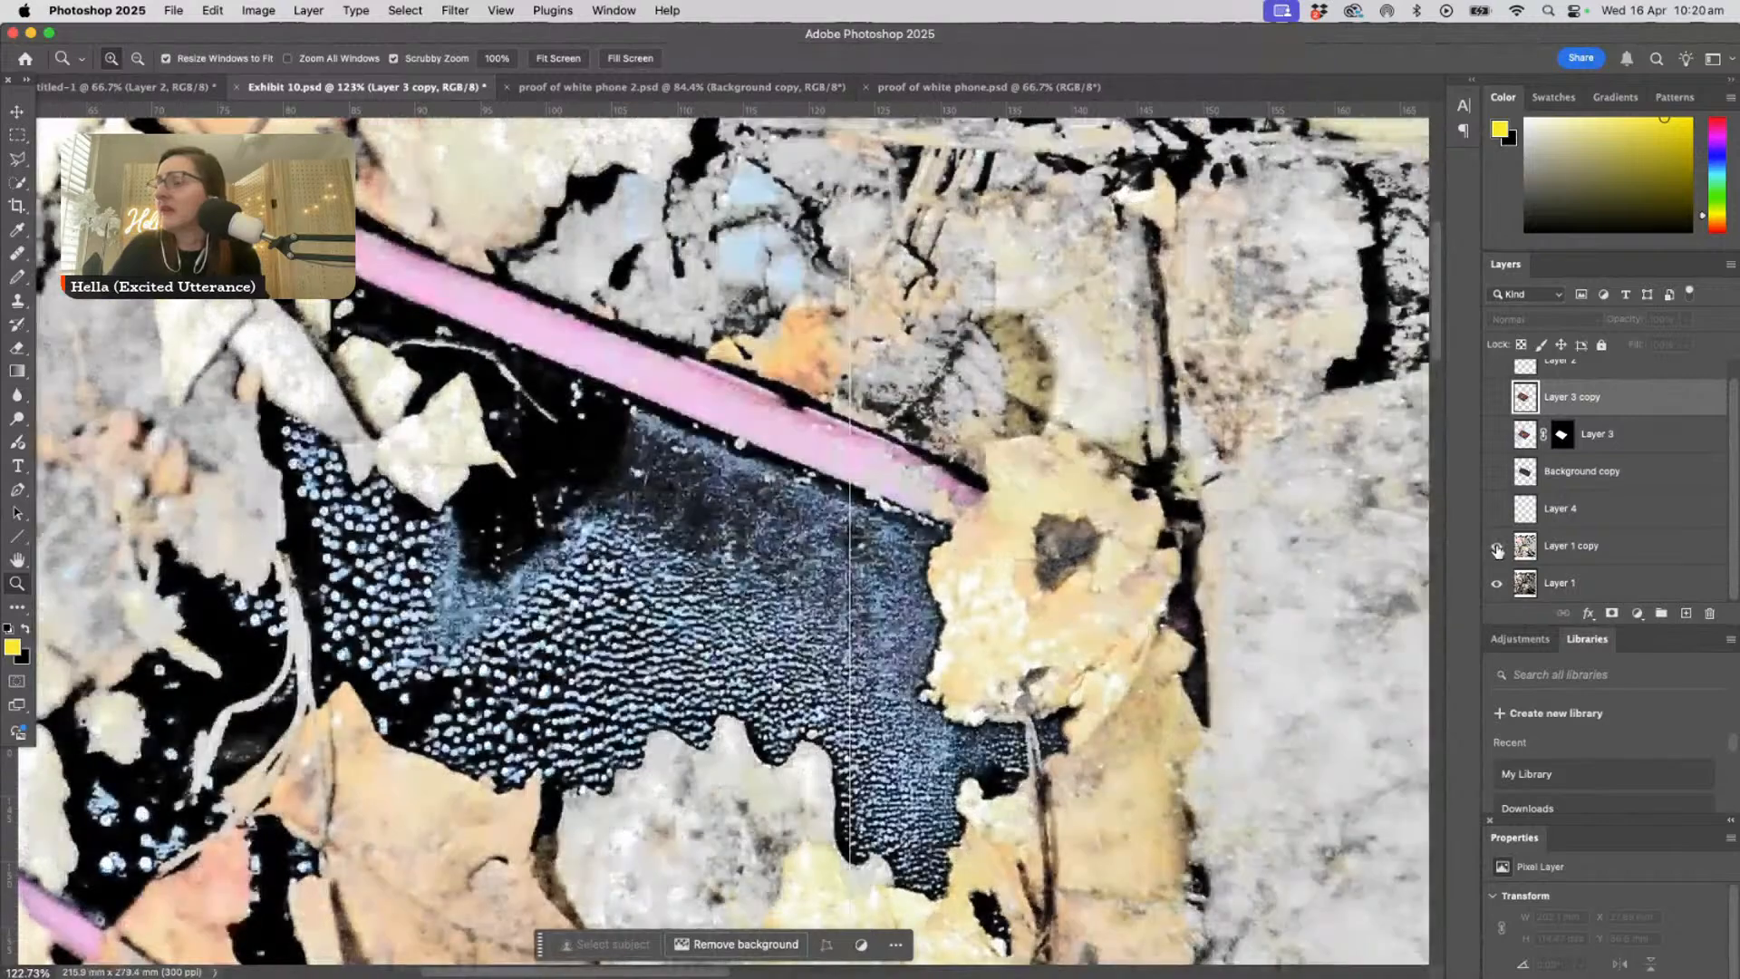
left_click_drag(397, 640, 718, 578)
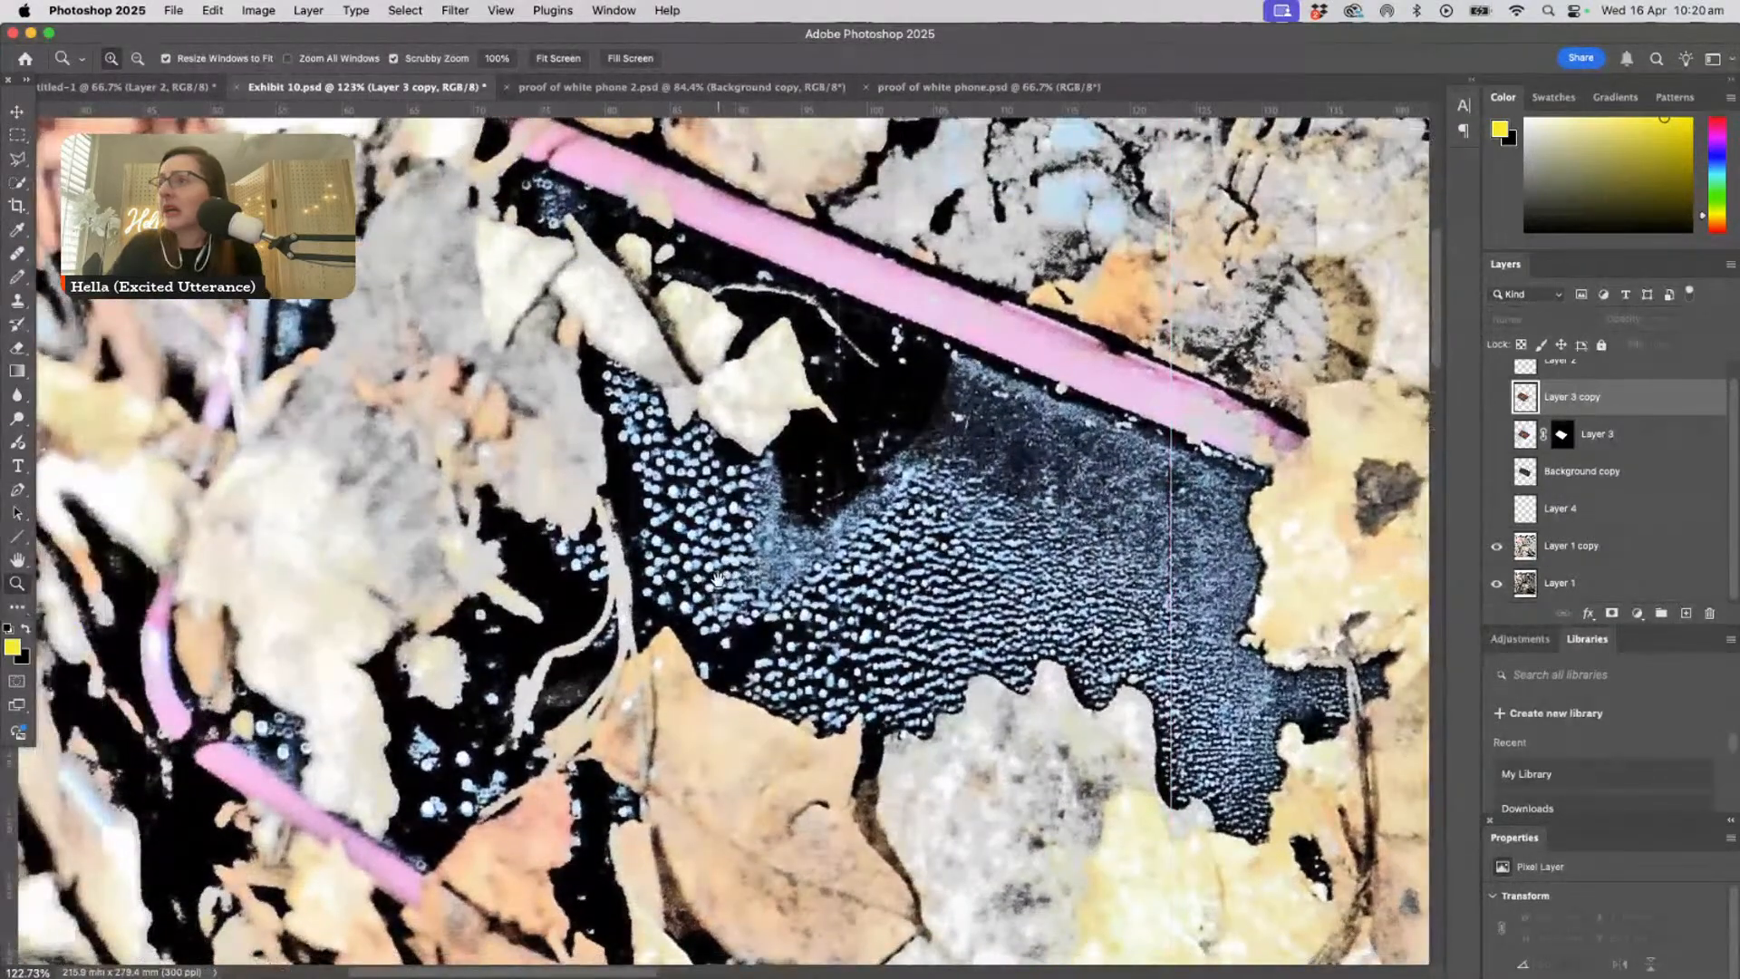
scroll(789, 648, "right", 7)
scroll(788, 648, "down", 3)
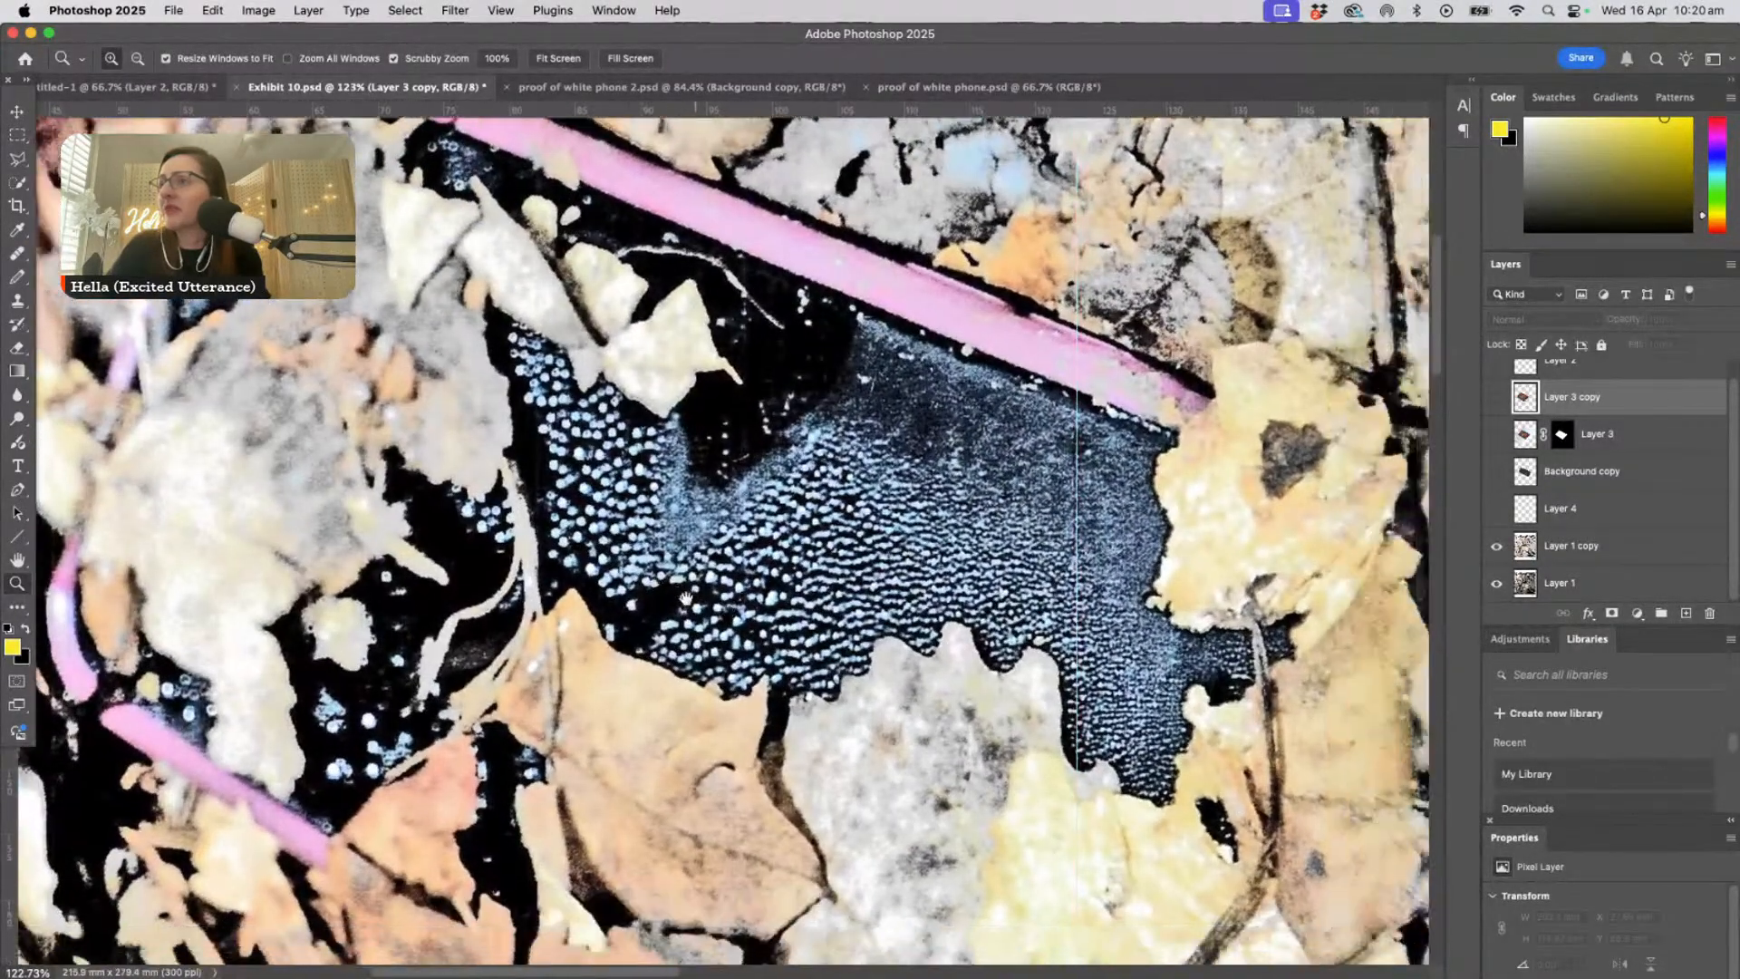
scroll(785, 651, "left", 7)
scroll(785, 650, "up", 2)
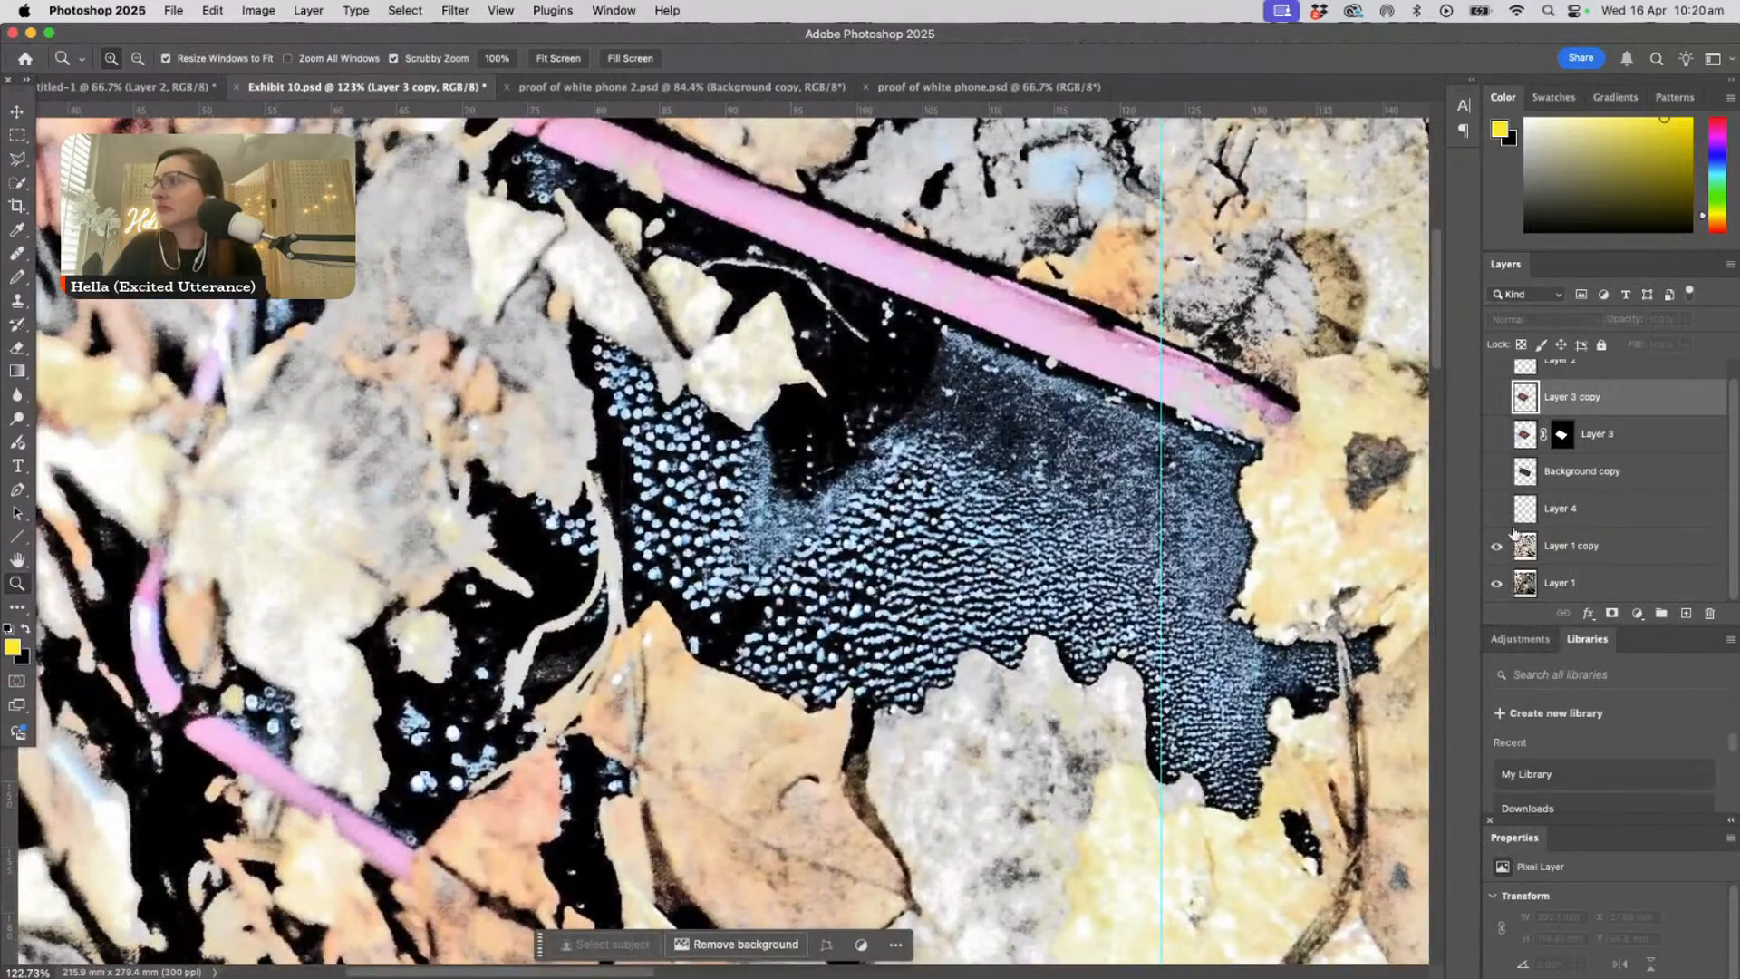
left_click(1496, 546)
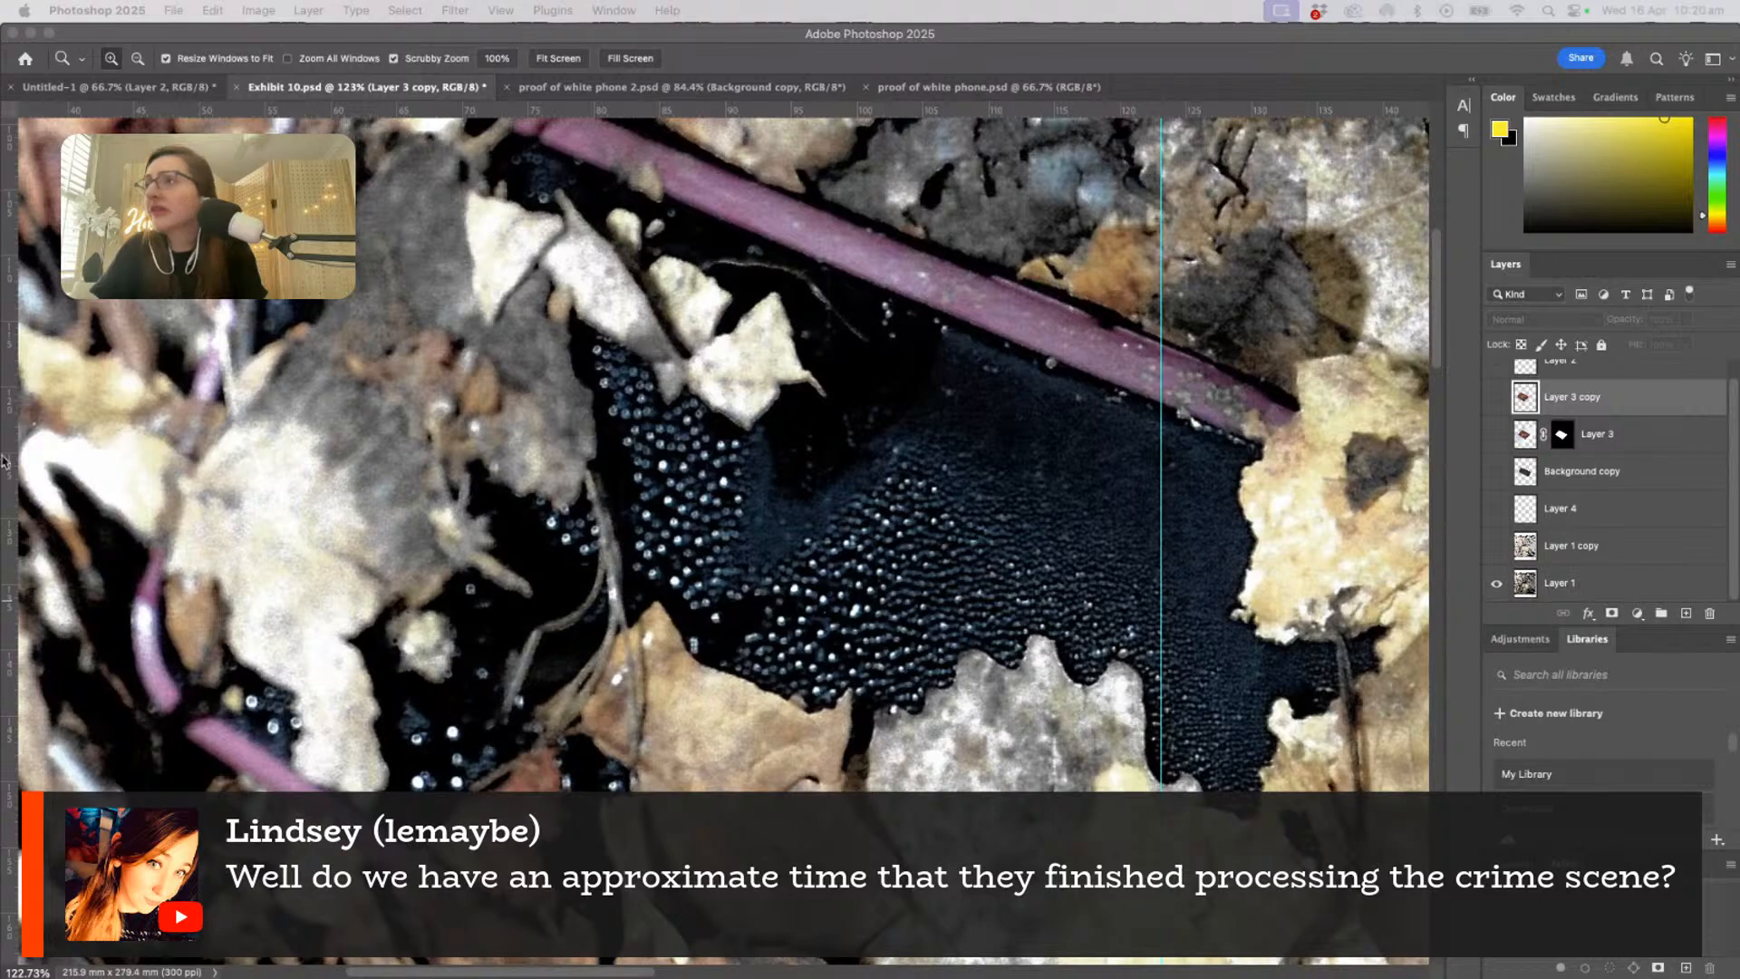
- Examine the phone's purple edge up close in Layer 1, following the specks and droplets along its length
left_click(1007, 295)
left_click(1003, 319)
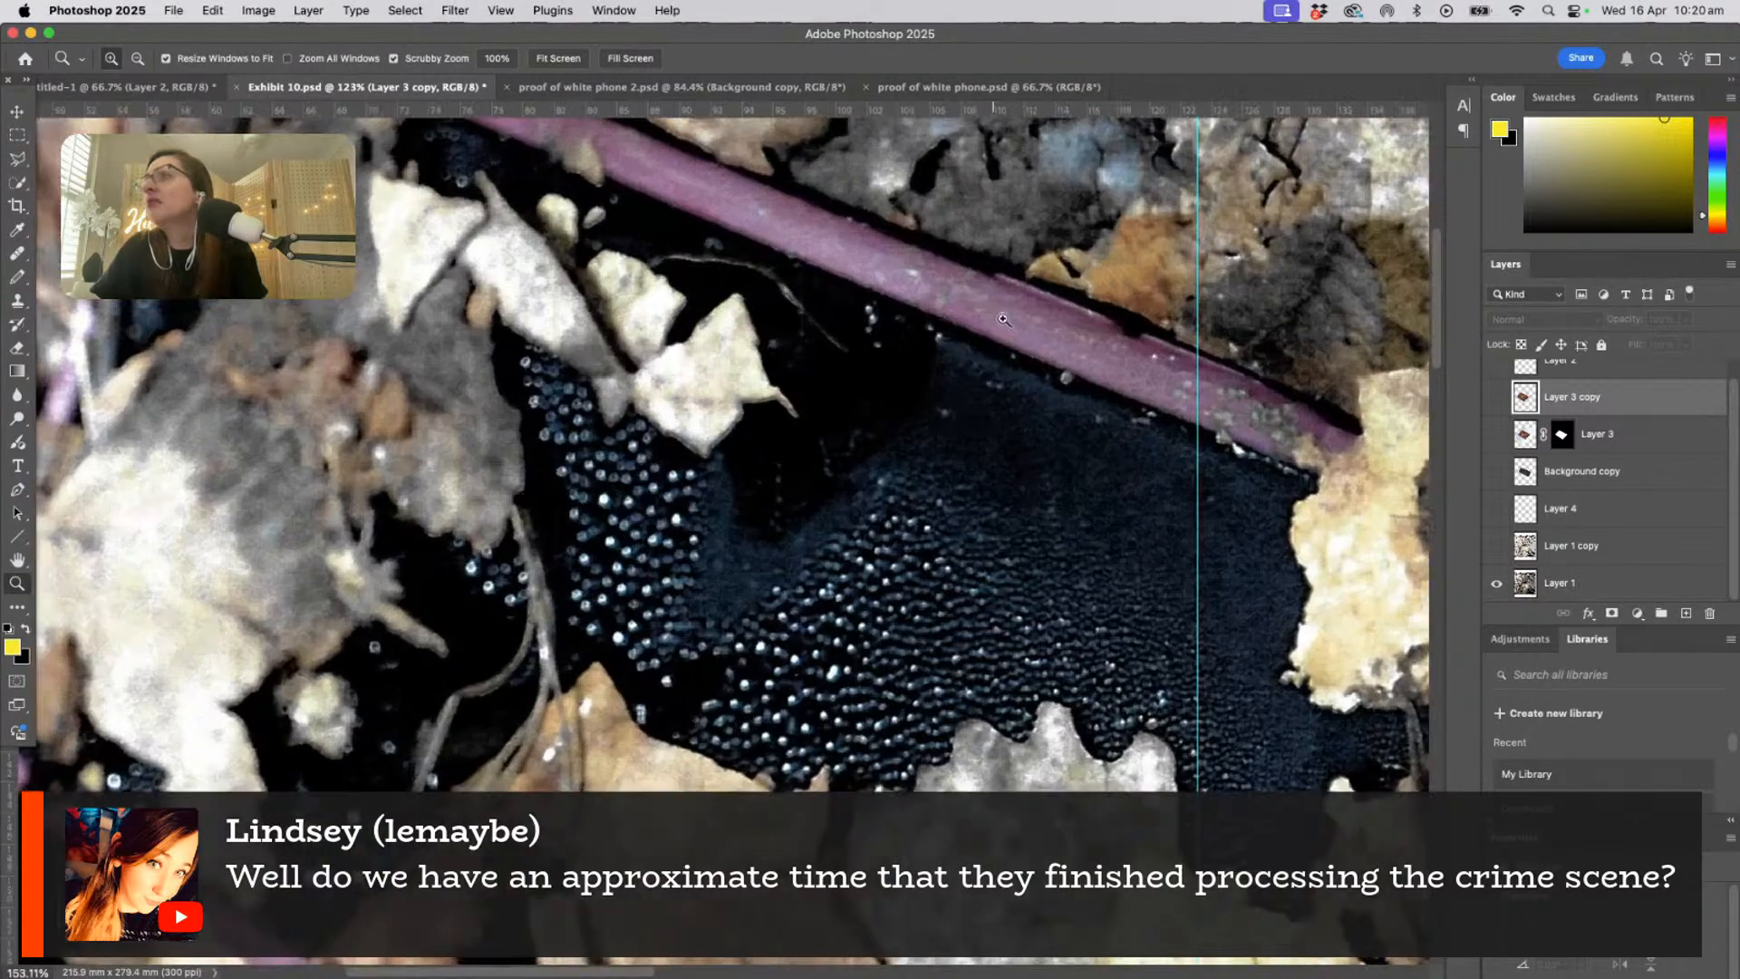
left_click_drag(1003, 319, 1169, 310)
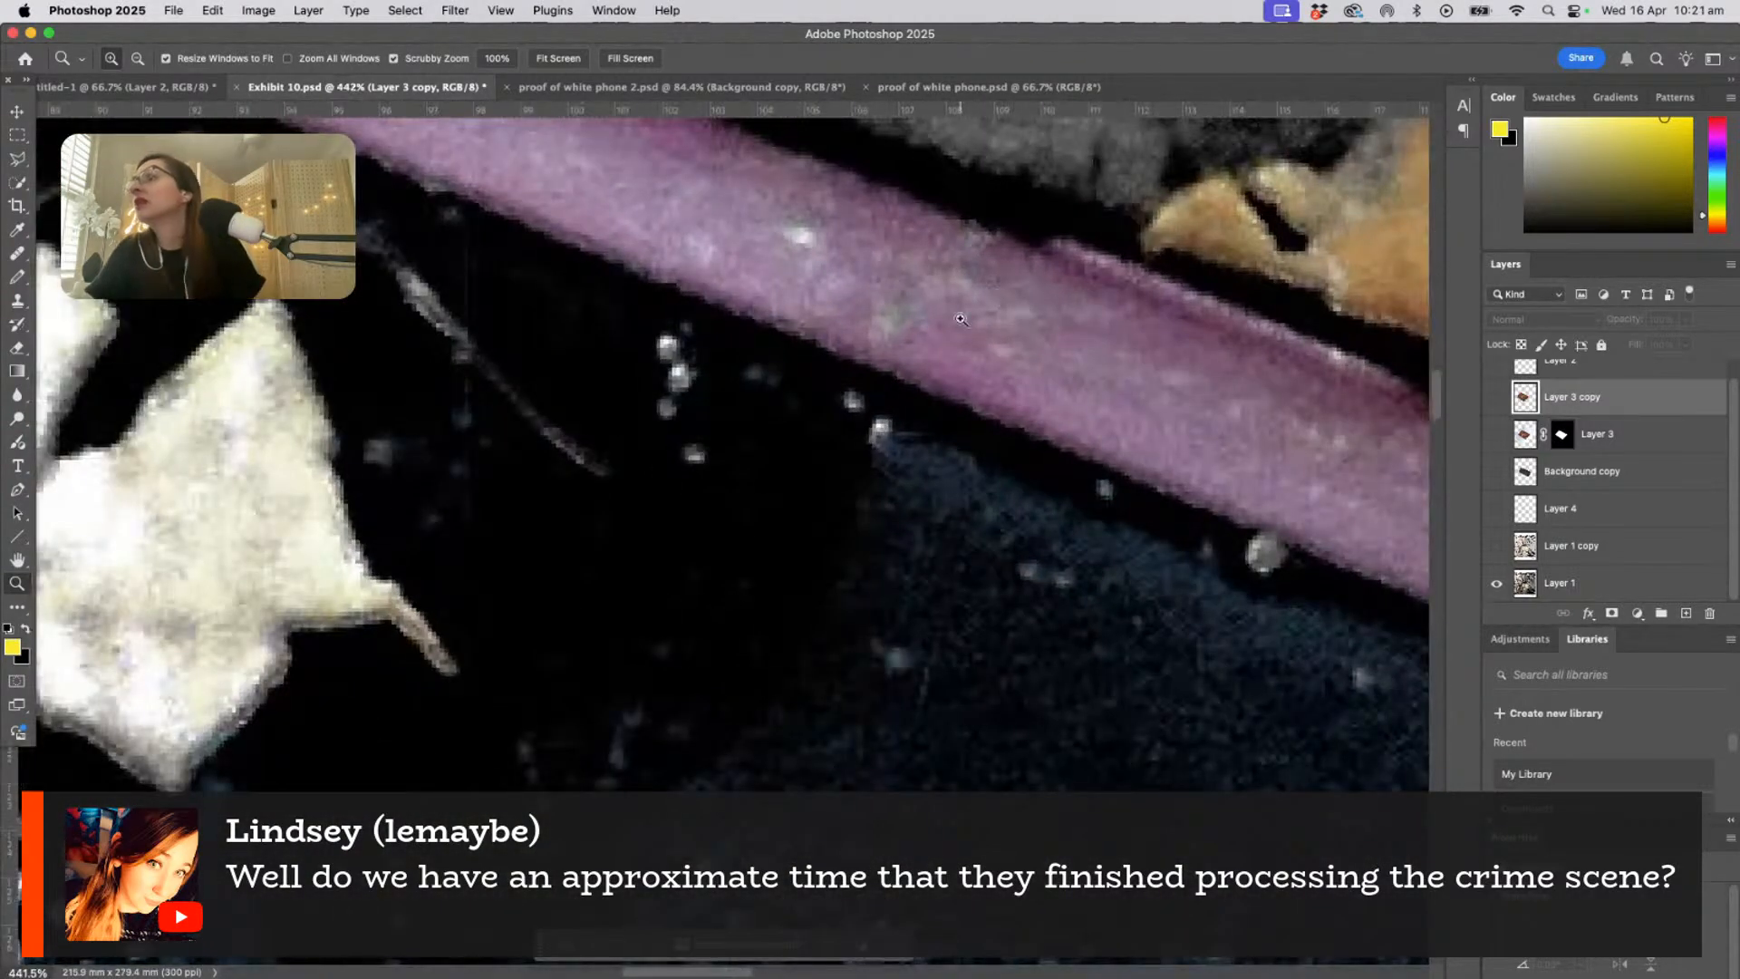
left_click_drag(961, 319, 939, 466)
scroll(715, 353, "up", 5)
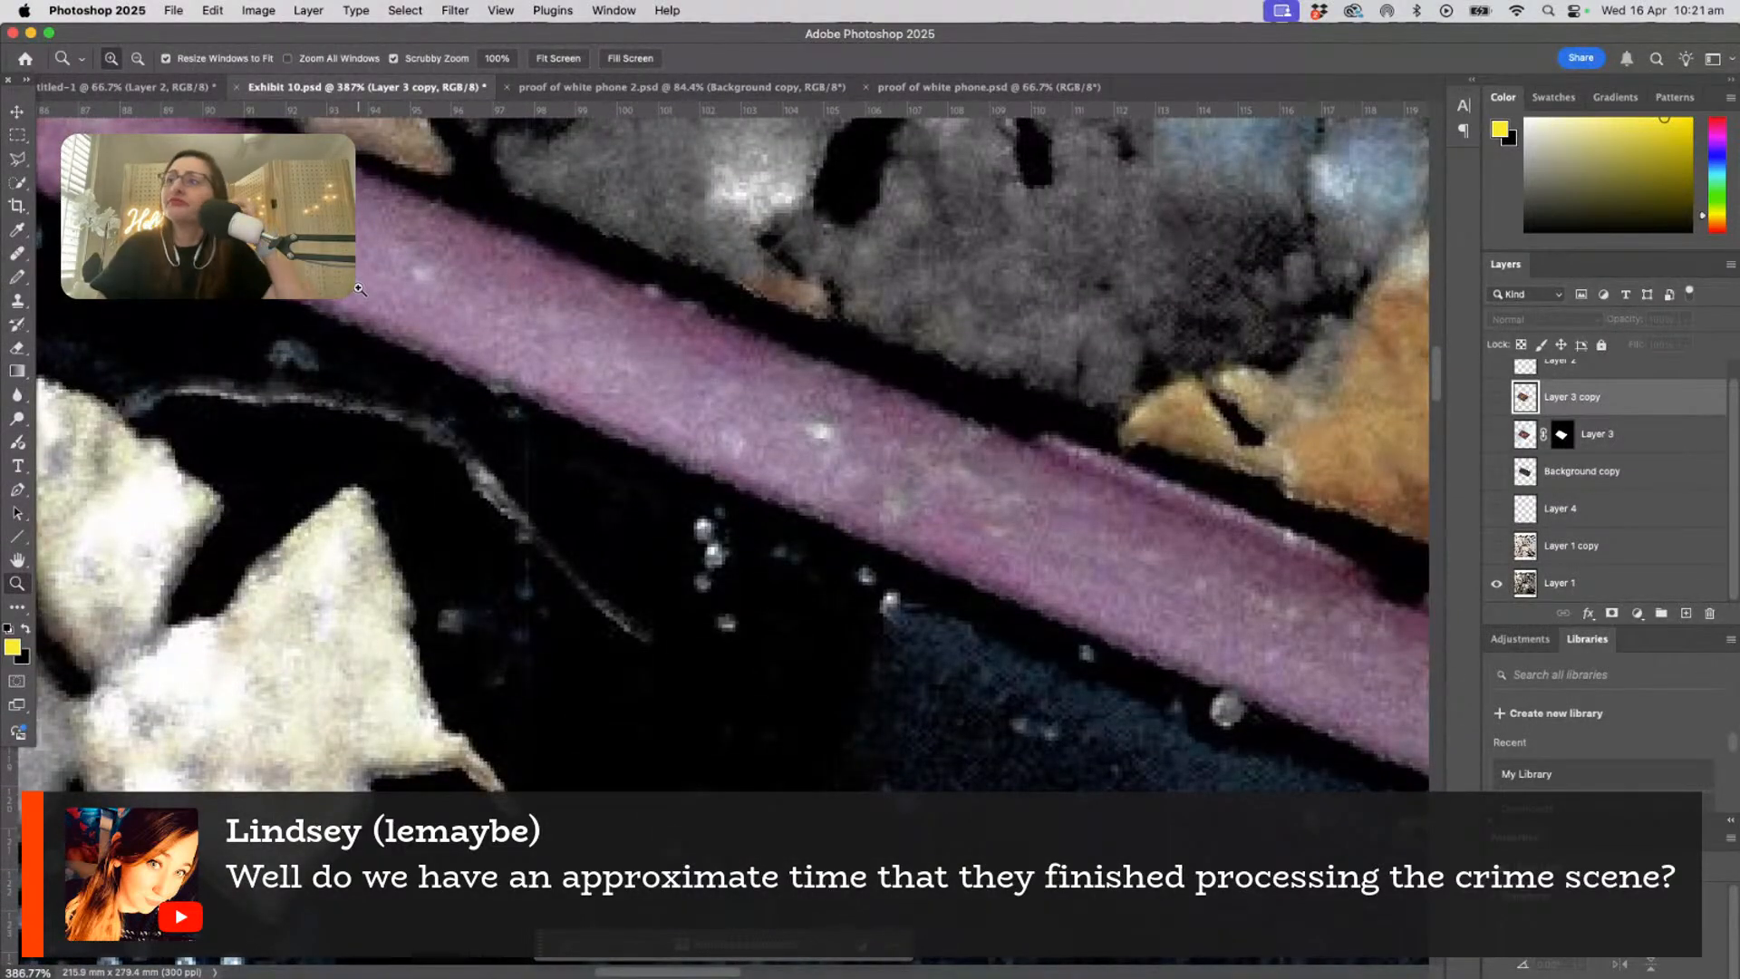
left_click_drag(255, 299, 591, 485)
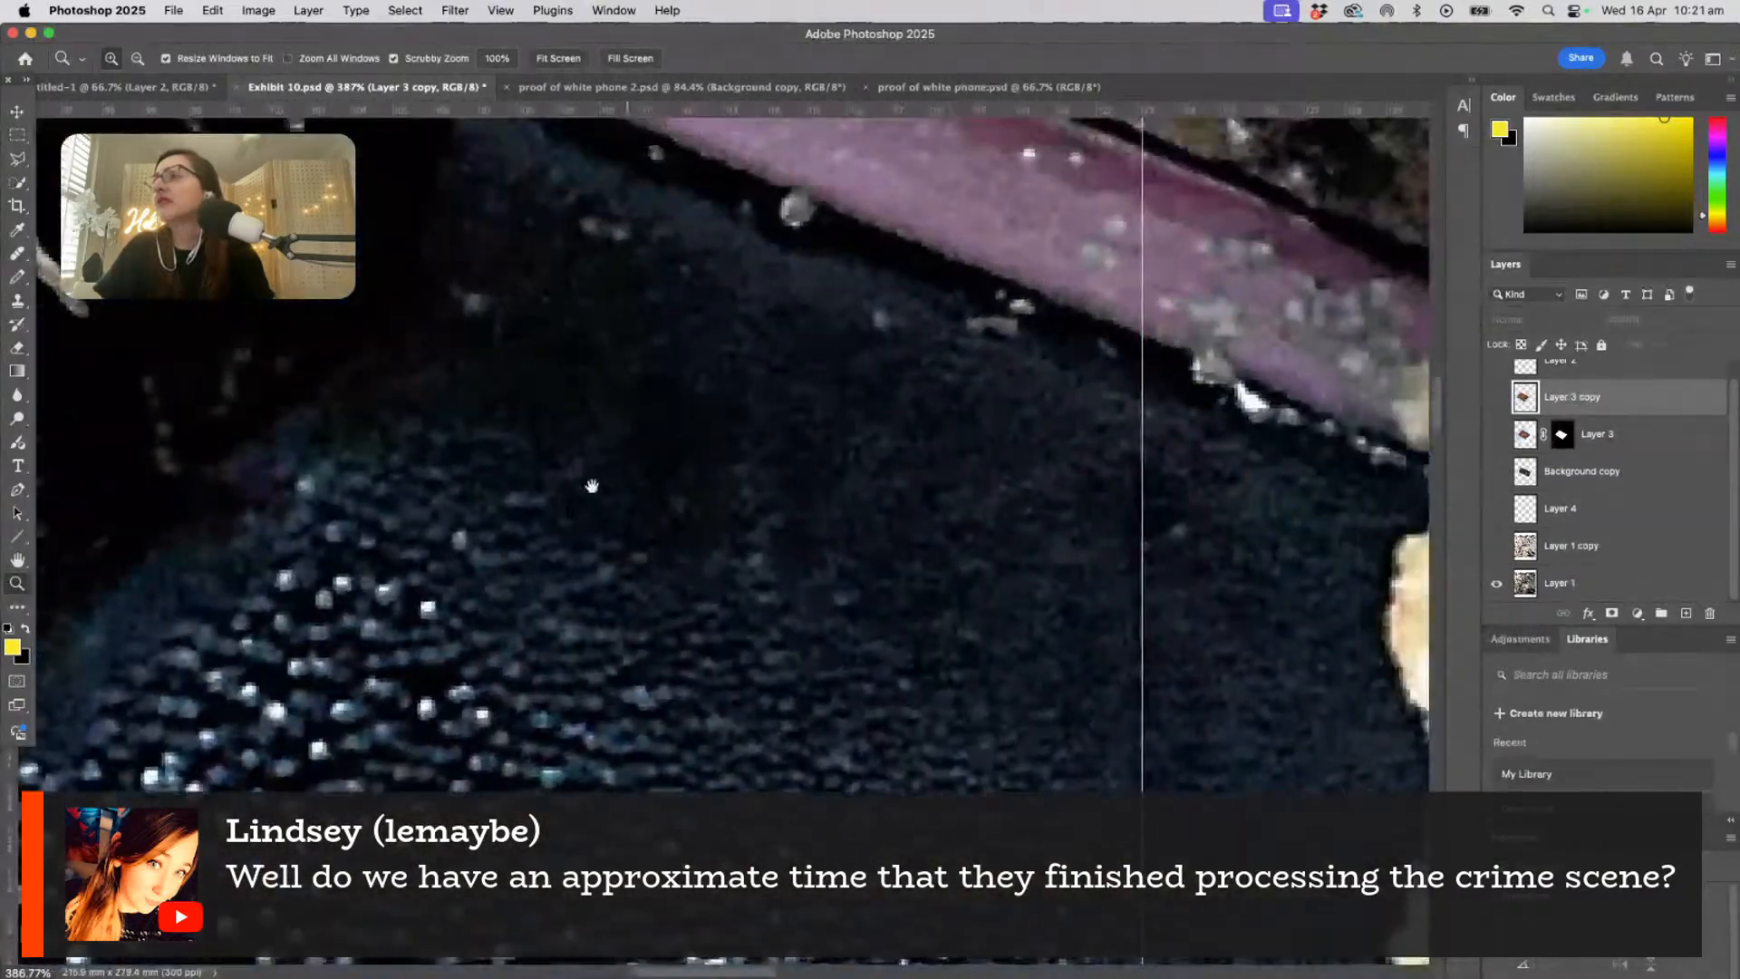
left_click_drag(898, 385, 615, 563)
left_click_drag(560, 346, 407, 599)
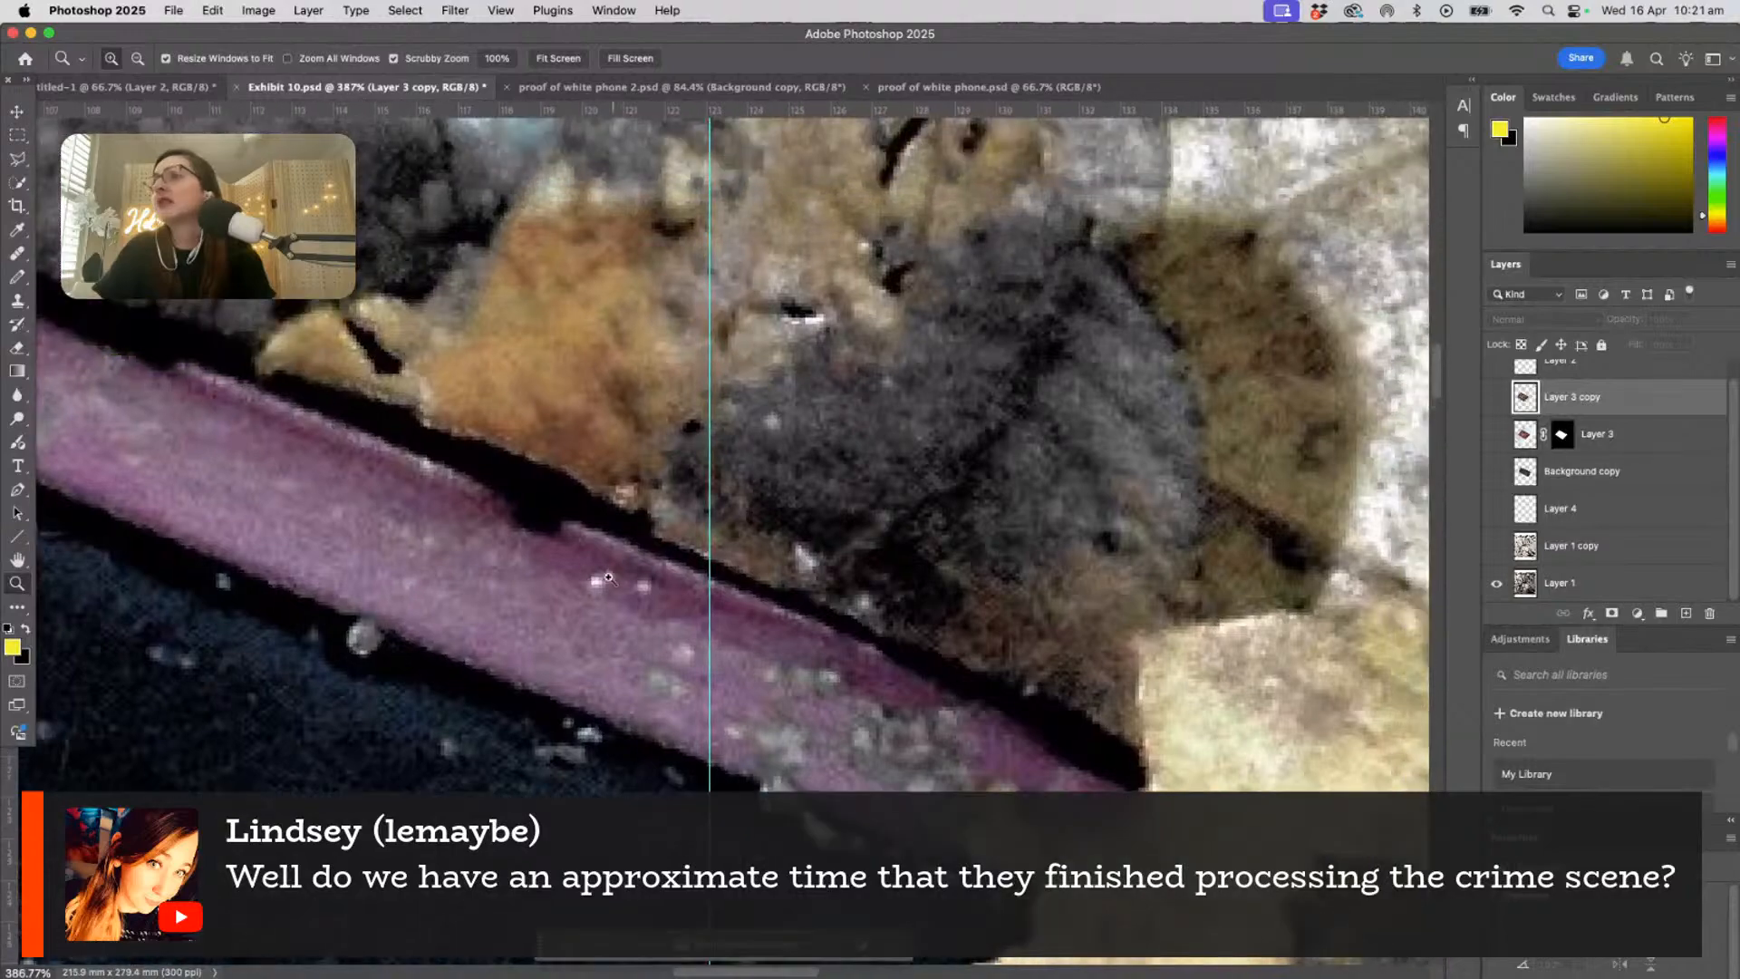
left_click_drag(571, 571, 642, 627)
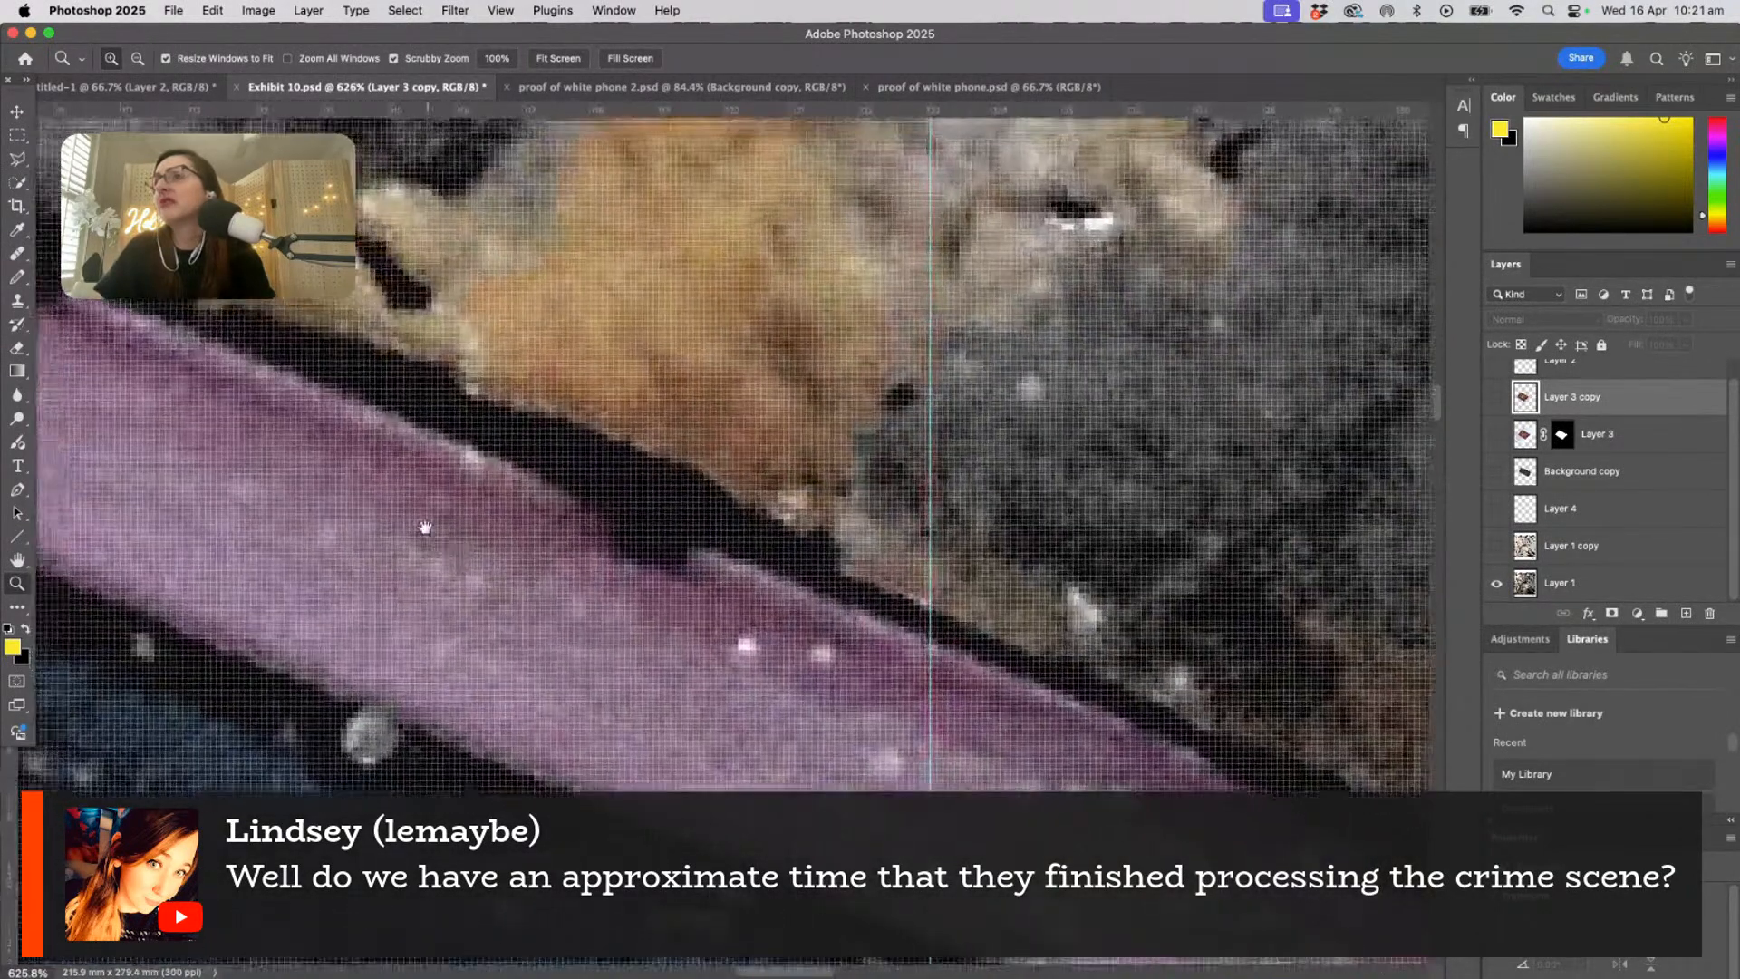
mouse_move(425, 527)
left_mouse_down()
mouse_move(1080, 722)
mouse_move(645, 624)
mouse_move(684, 643)
left_mouse_up()
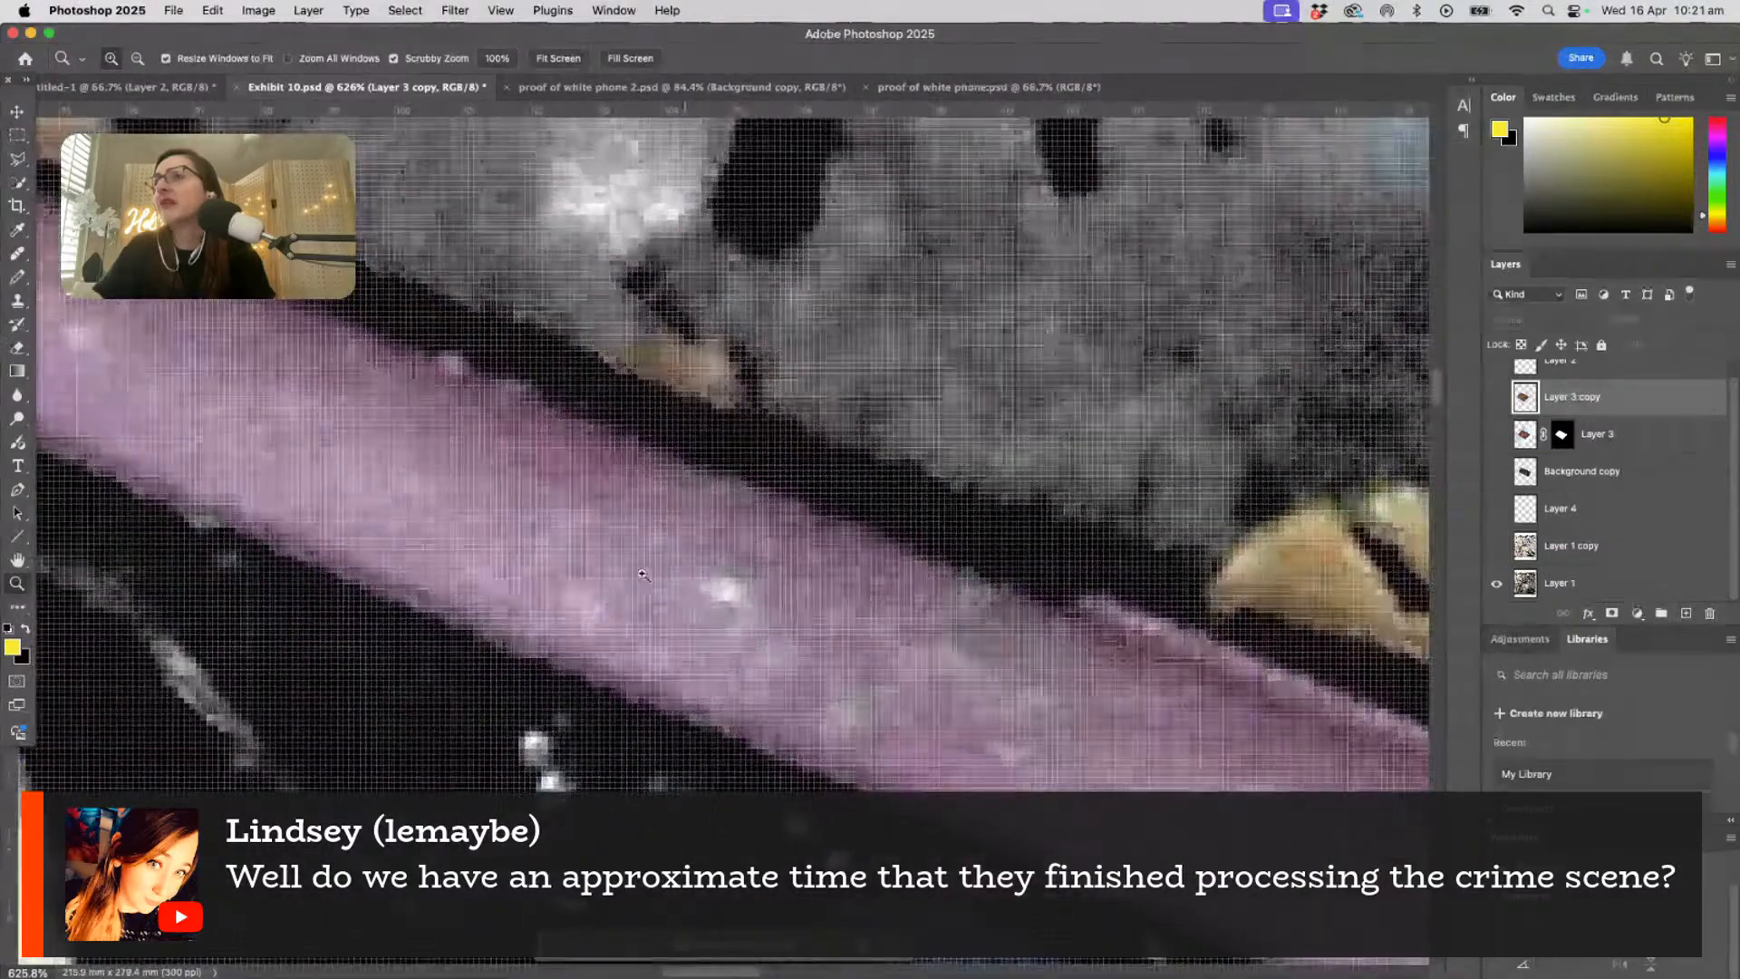
- Follow the purple edge in Layer 1 toward its leaf-covered end and inspect the specks and light-coloured leaves beside it
left_click_drag(322, 445, 515, 491)
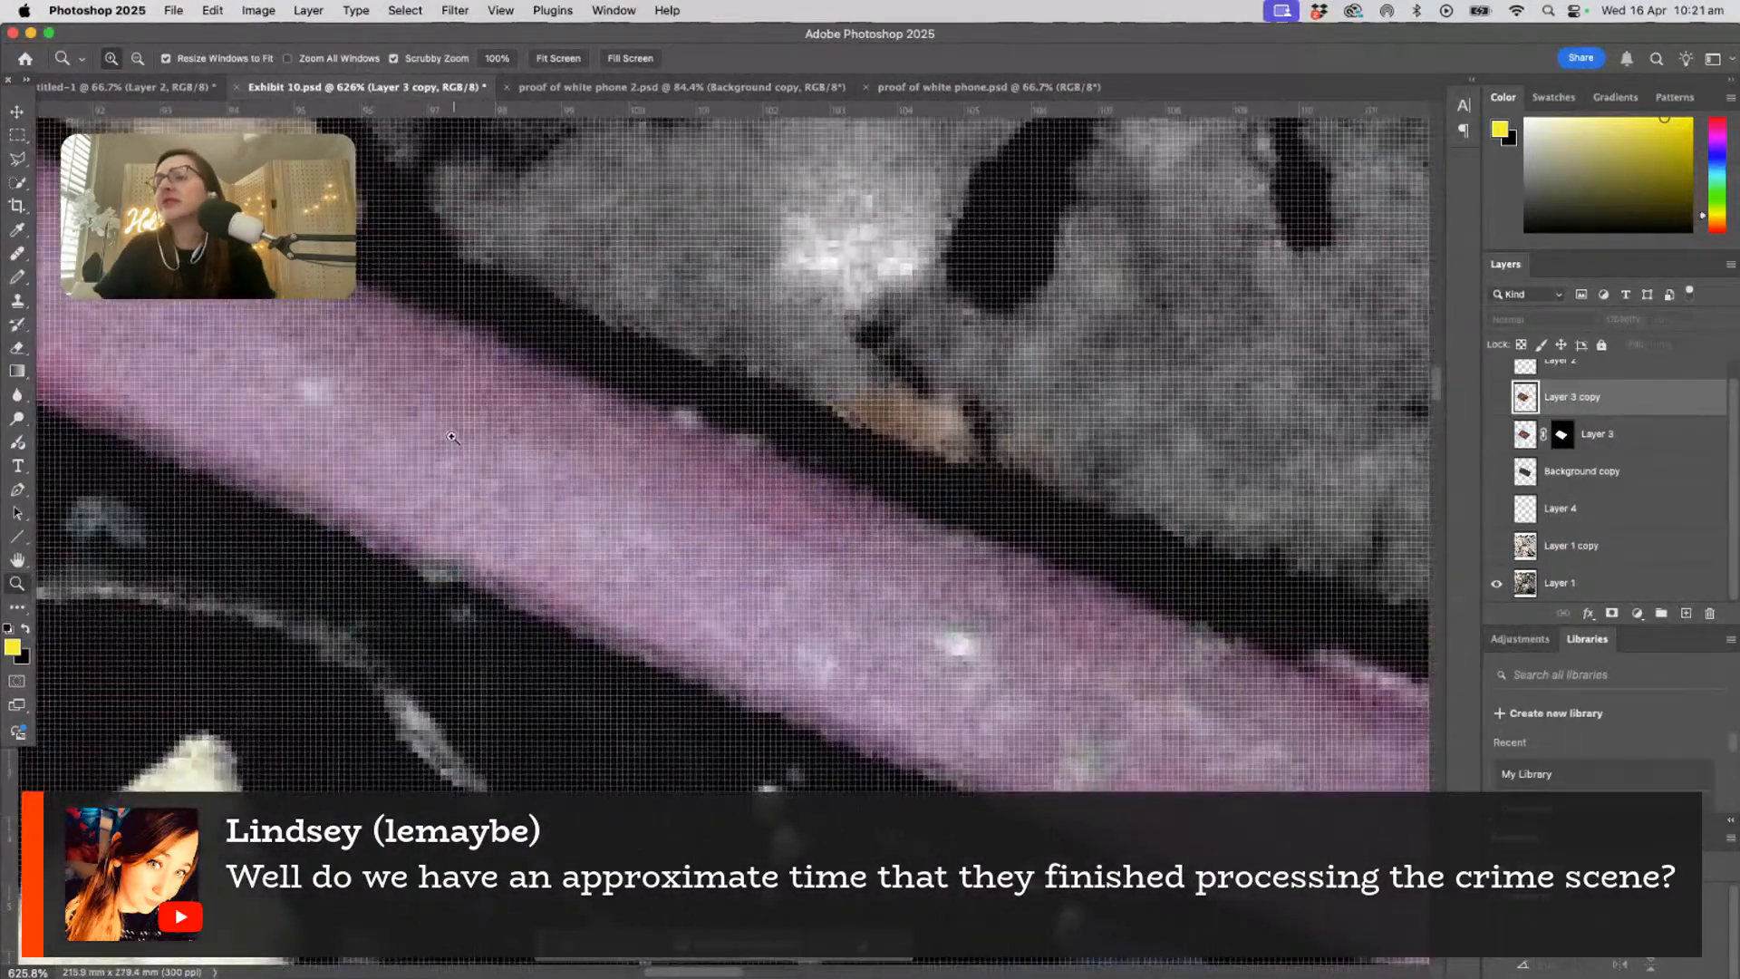
left_click_drag(323, 427, 637, 501)
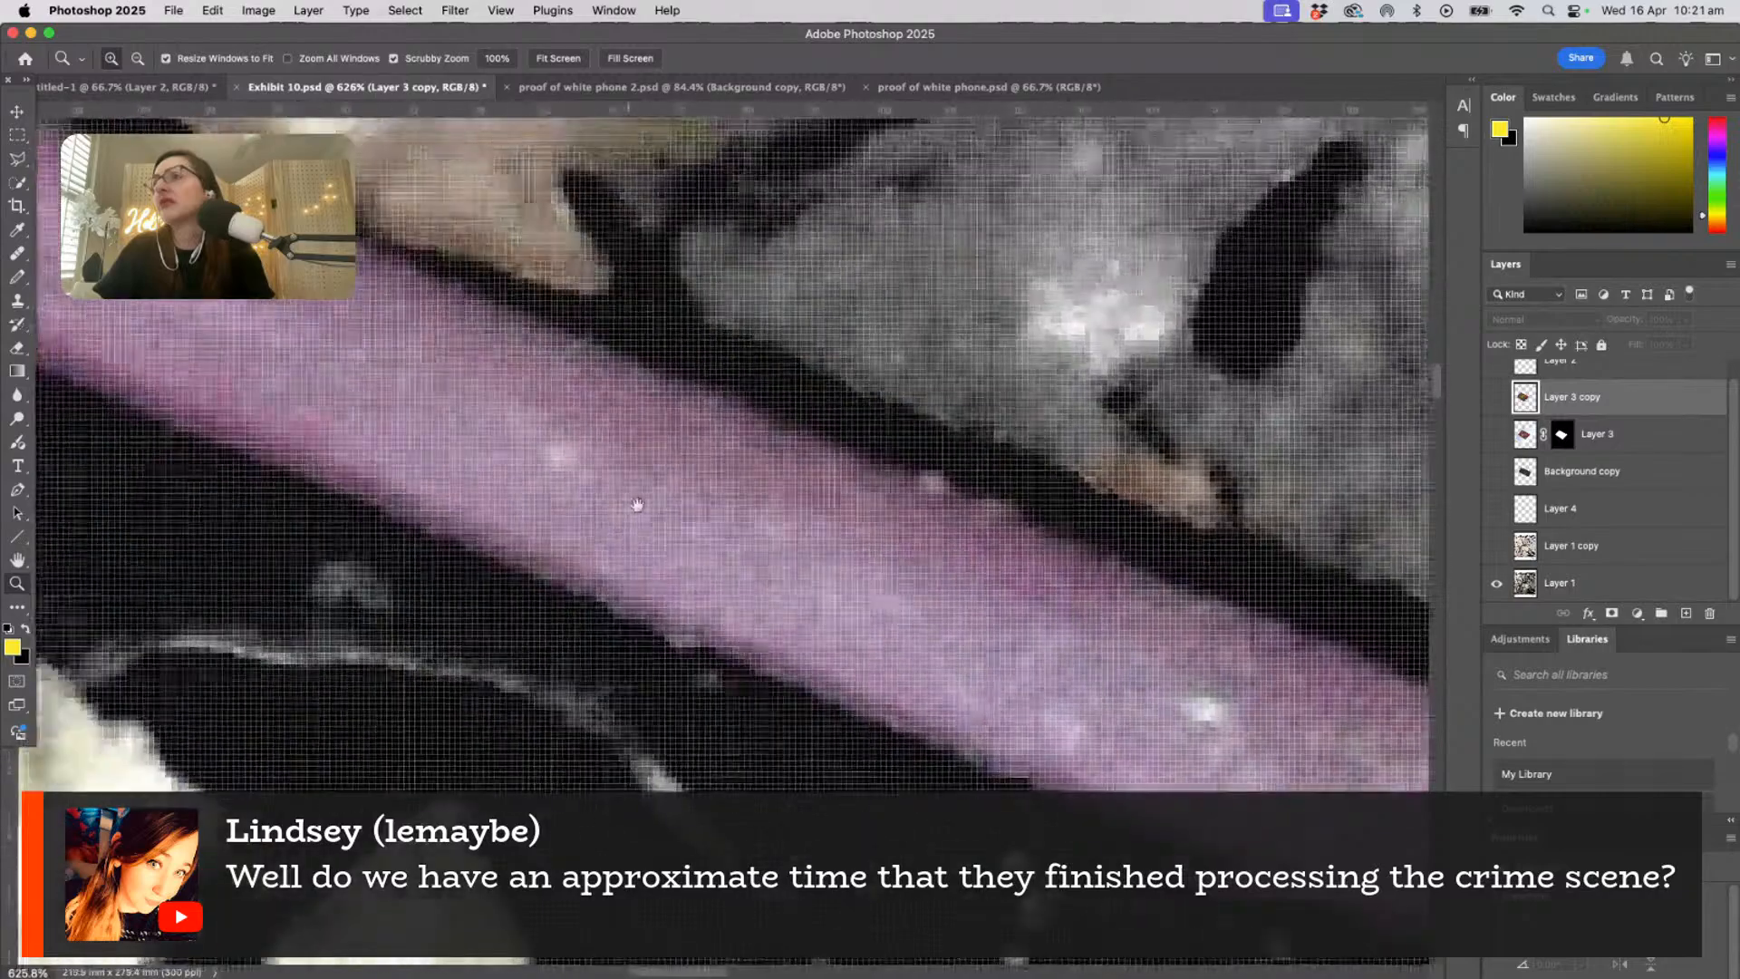
left_click_drag(507, 665, 735, 605)
mouse_move(578, 467)
left_mouse_down()
mouse_move(864, 640)
mouse_move(753, 606)
mouse_move(893, 690)
left_mouse_up()
left_click_drag(687, 517, 870, 634)
left_click_drag(590, 638, 737, 696)
mouse_move(788, 781)
left_mouse_down()
mouse_move(655, 497)
mouse_move(520, 279)
left_mouse_up()
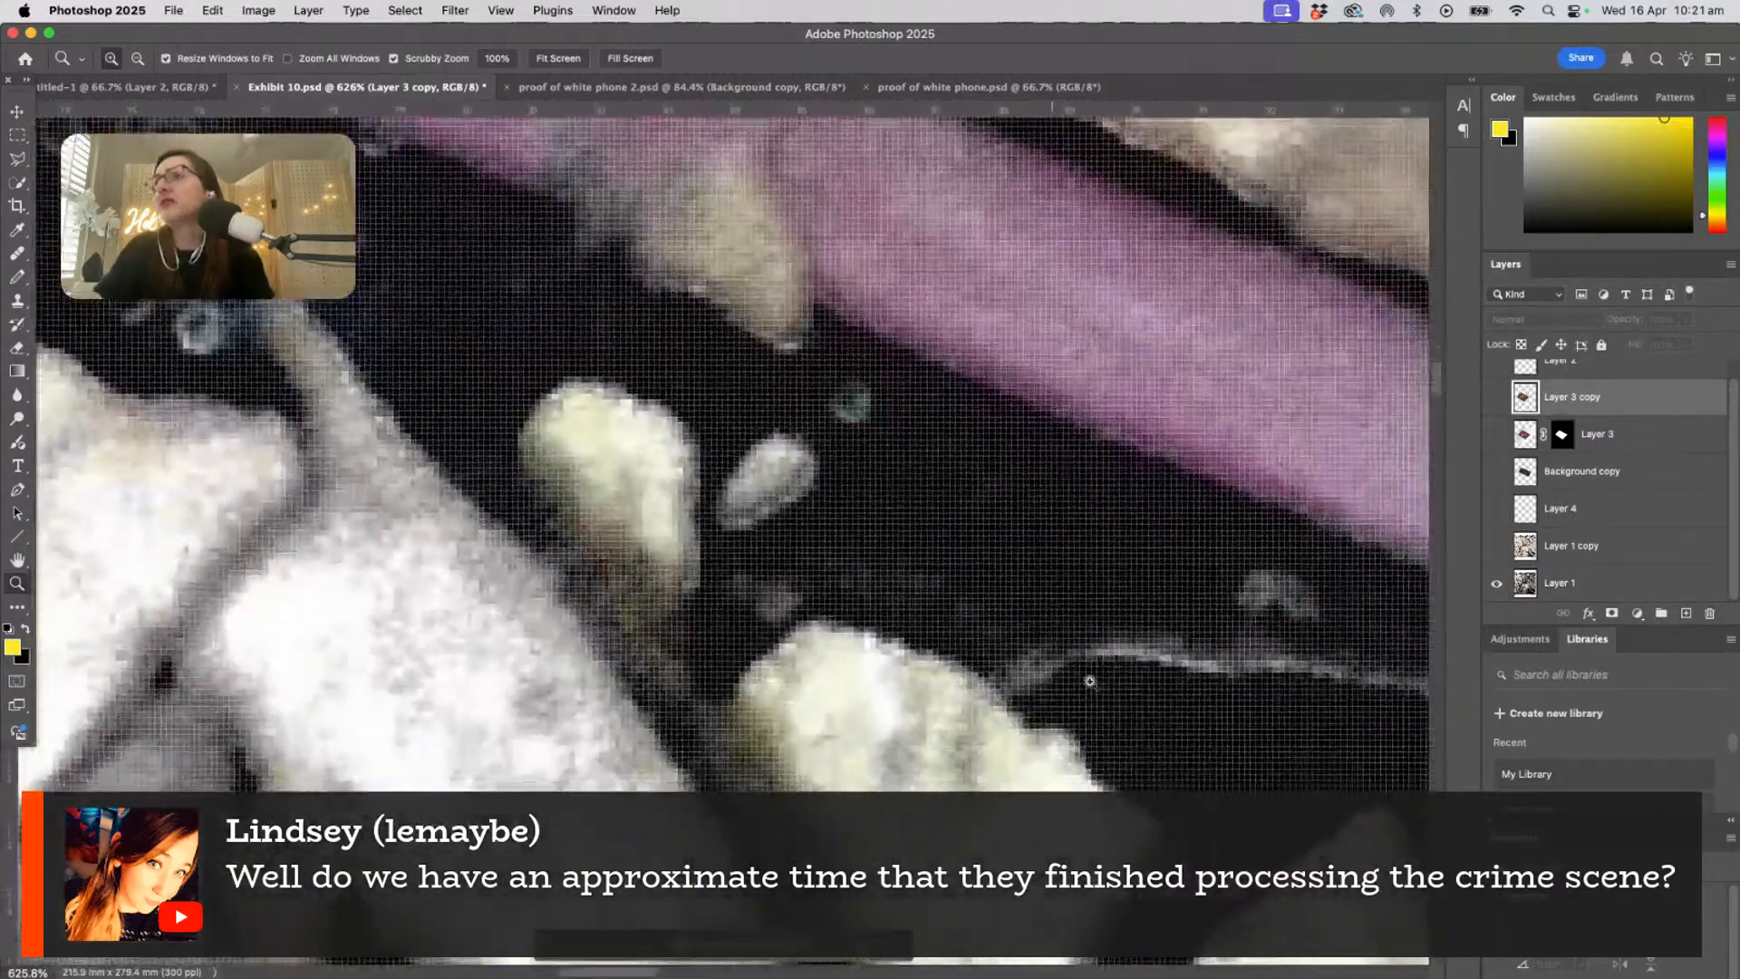
- Examine the dark surface below the purple edge up close, from the pale leaves across the droplets to the grey leaf
left_click_drag(948, 624, 580, 353)
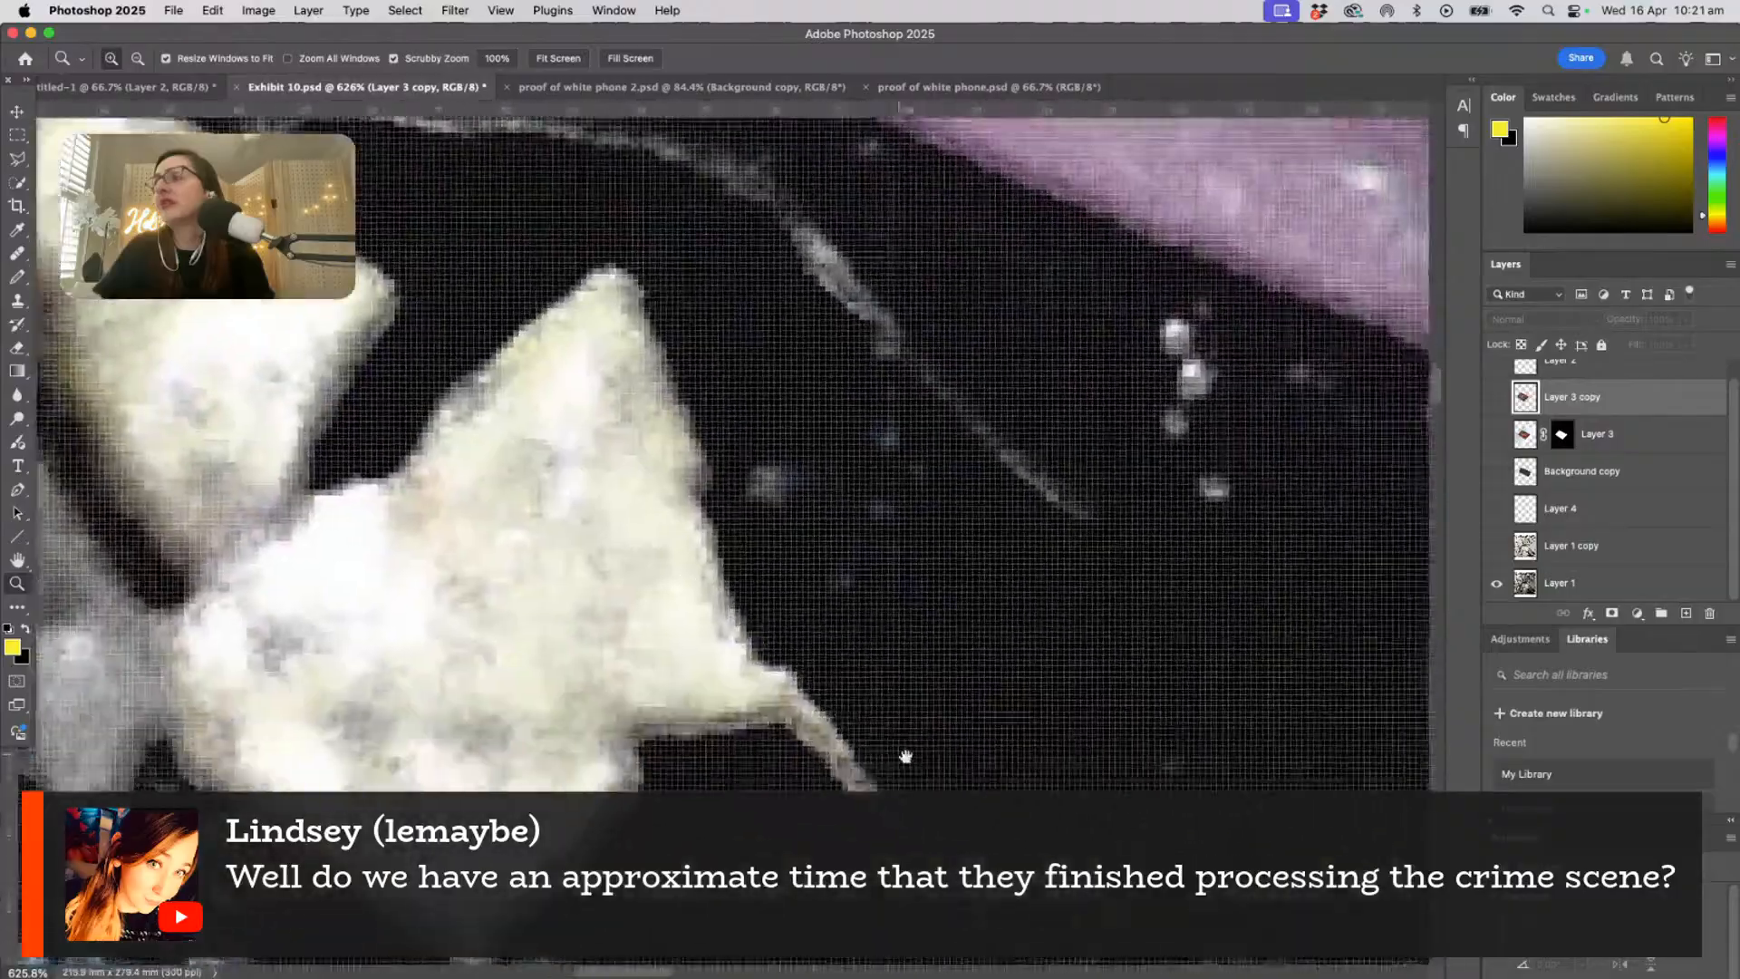
mouse_move(961, 779)
left_mouse_down()
mouse_move(775, 570)
mouse_move(625, 355)
left_mouse_up()
mouse_move(777, 731)
left_mouse_down()
mouse_move(526, 408)
mouse_move(634, 451)
left_mouse_up()
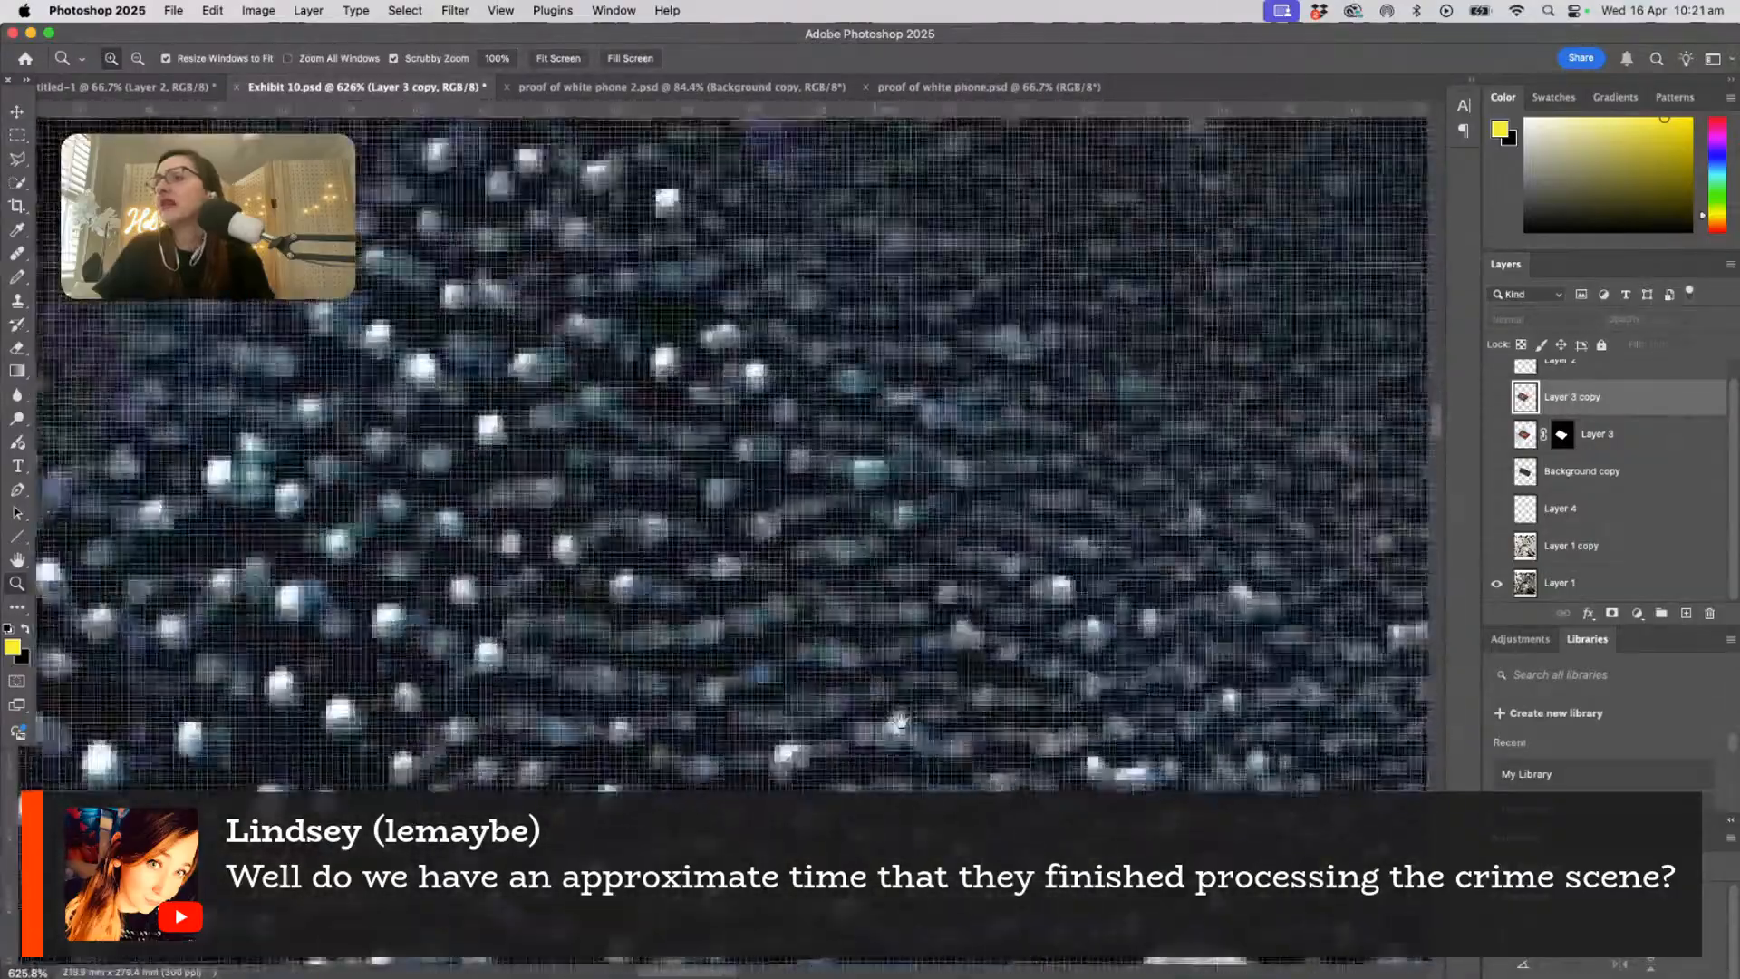
left_click_drag(931, 760, 629, 357)
left_click_drag(951, 811, 599, 311)
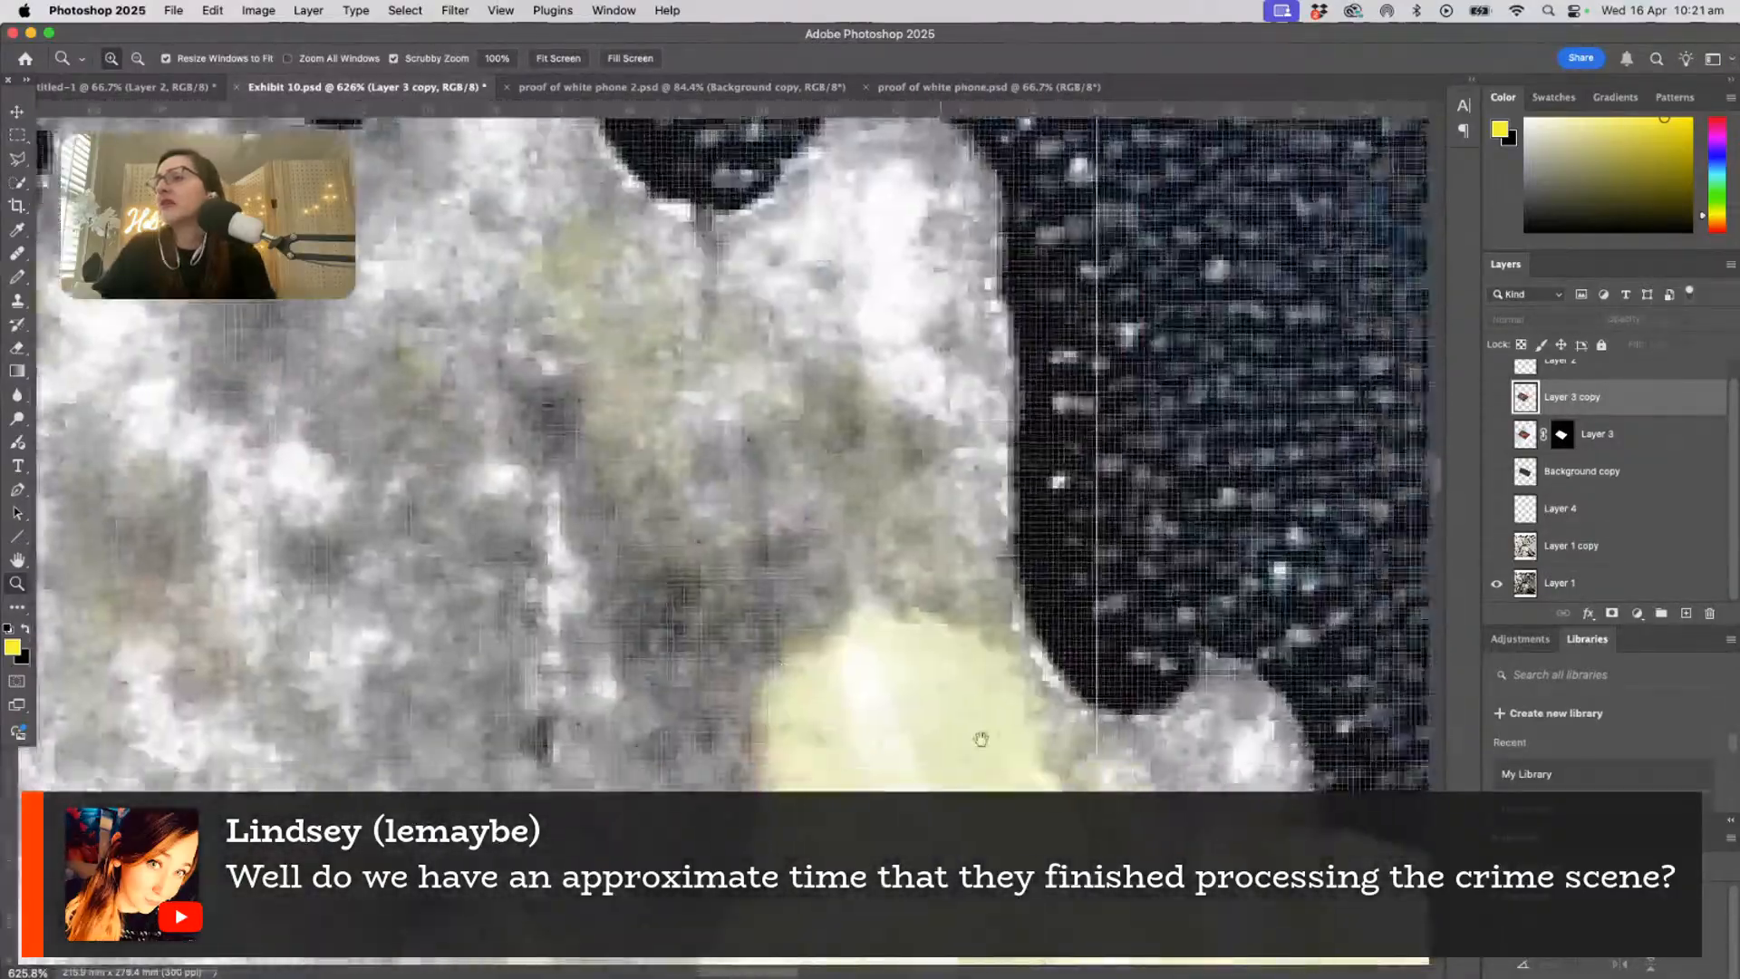
left_click_drag(979, 738, 453, 435)
left_click_drag(803, 661, 490, 507)
left_click_drag(1088, 739, 785, 590)
- Inspect the droplet pattern on the phone's dark surface up close, and view it again with the whole leaf-covered phone in sight
left_click_drag(463, 435, 1087, 634)
left_click_drag(746, 532, 1142, 687)
left_click_drag(616, 505, 1132, 771)
left_click_drag(580, 299, 1042, 798)
left_click_drag(332, 277, 622, 508)
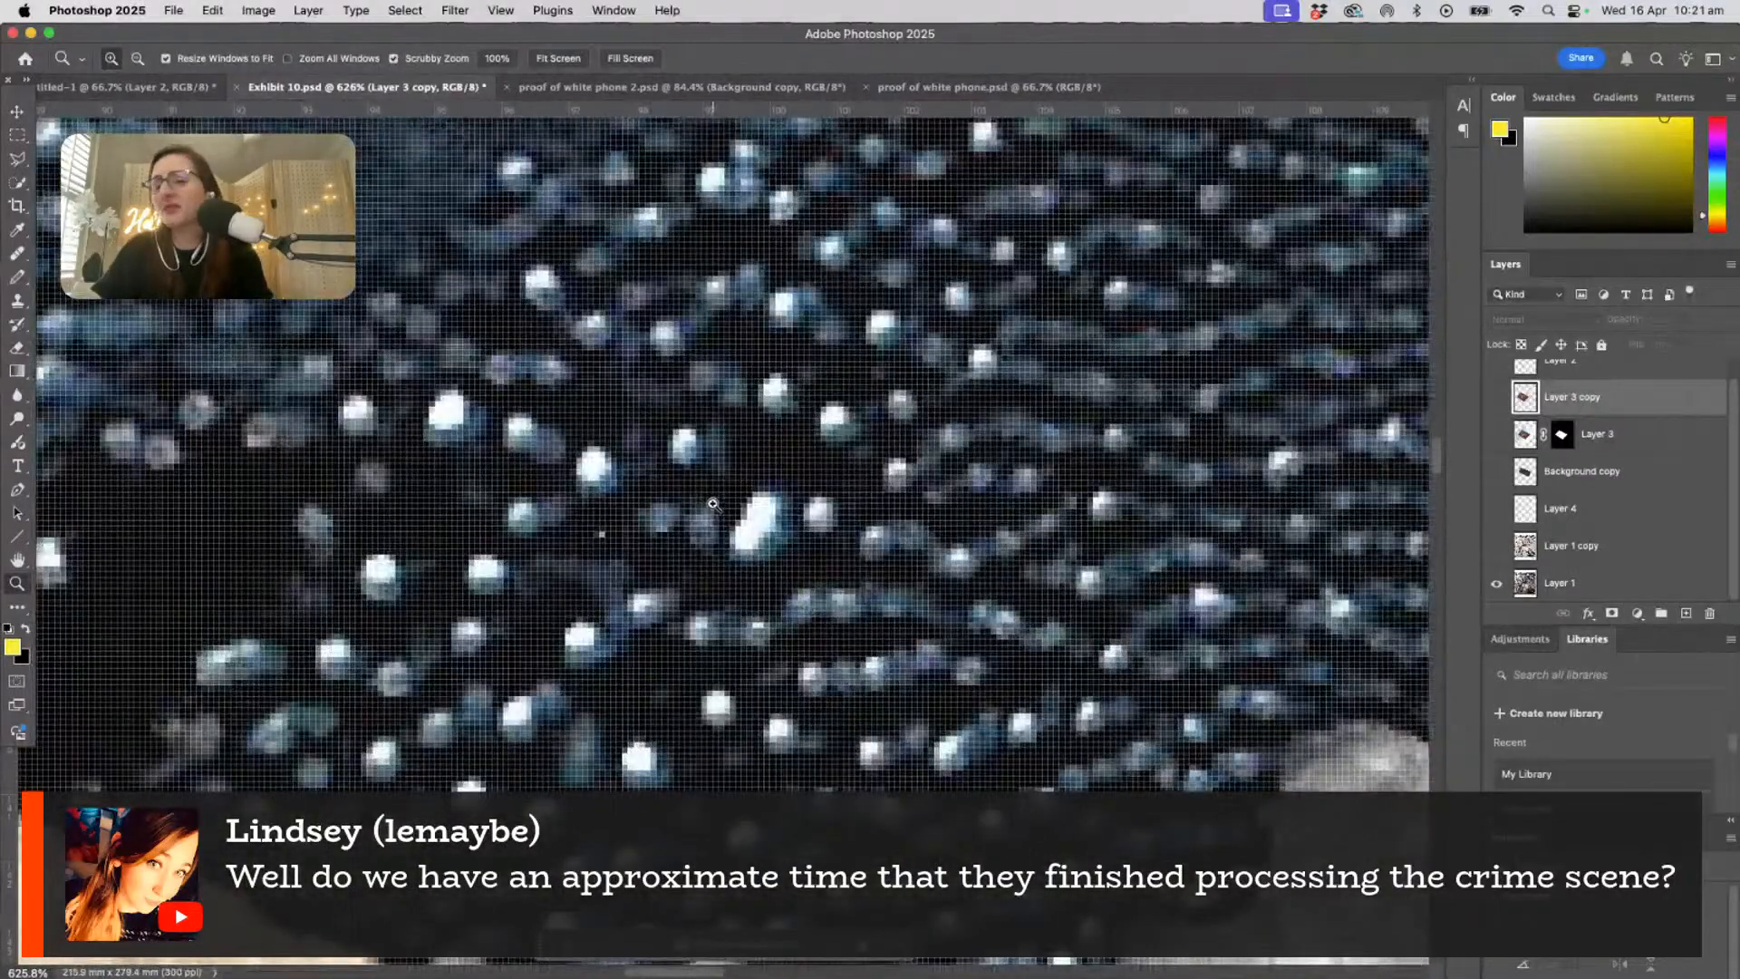
left_click(684, 490, "alt")
left_click(679, 482, "alt")
left_click(675, 475, "alt")
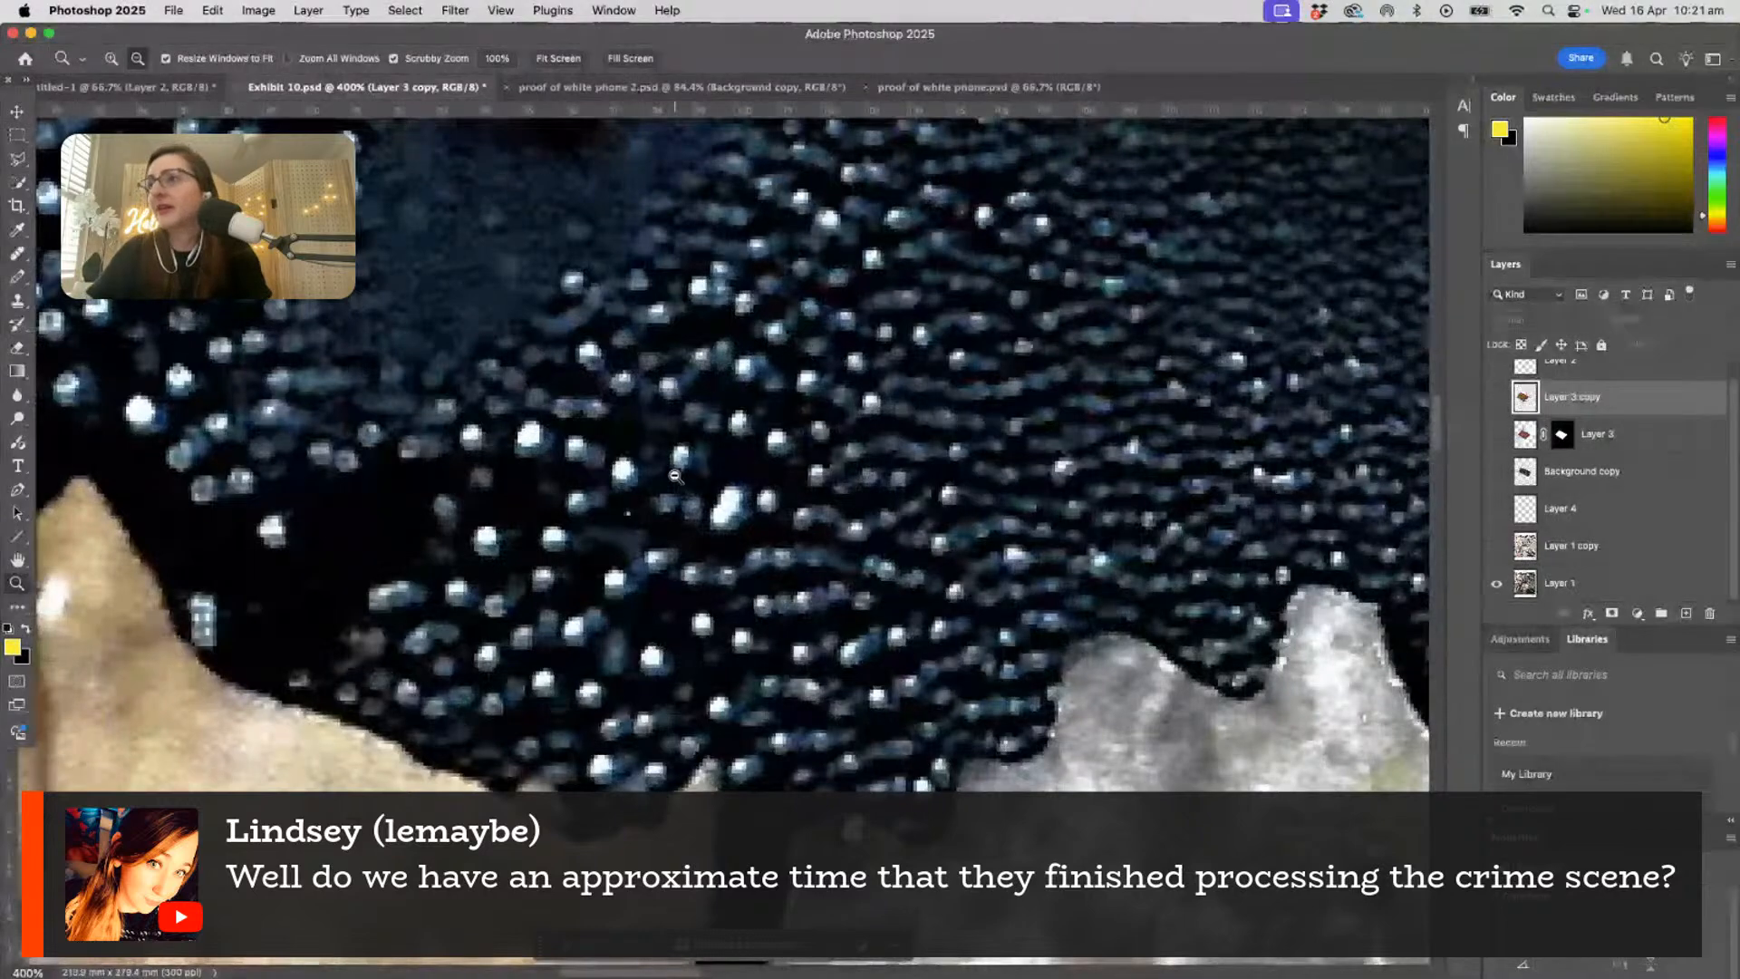
left_click(675, 474, "alt")
left_click(674, 475, "alt")
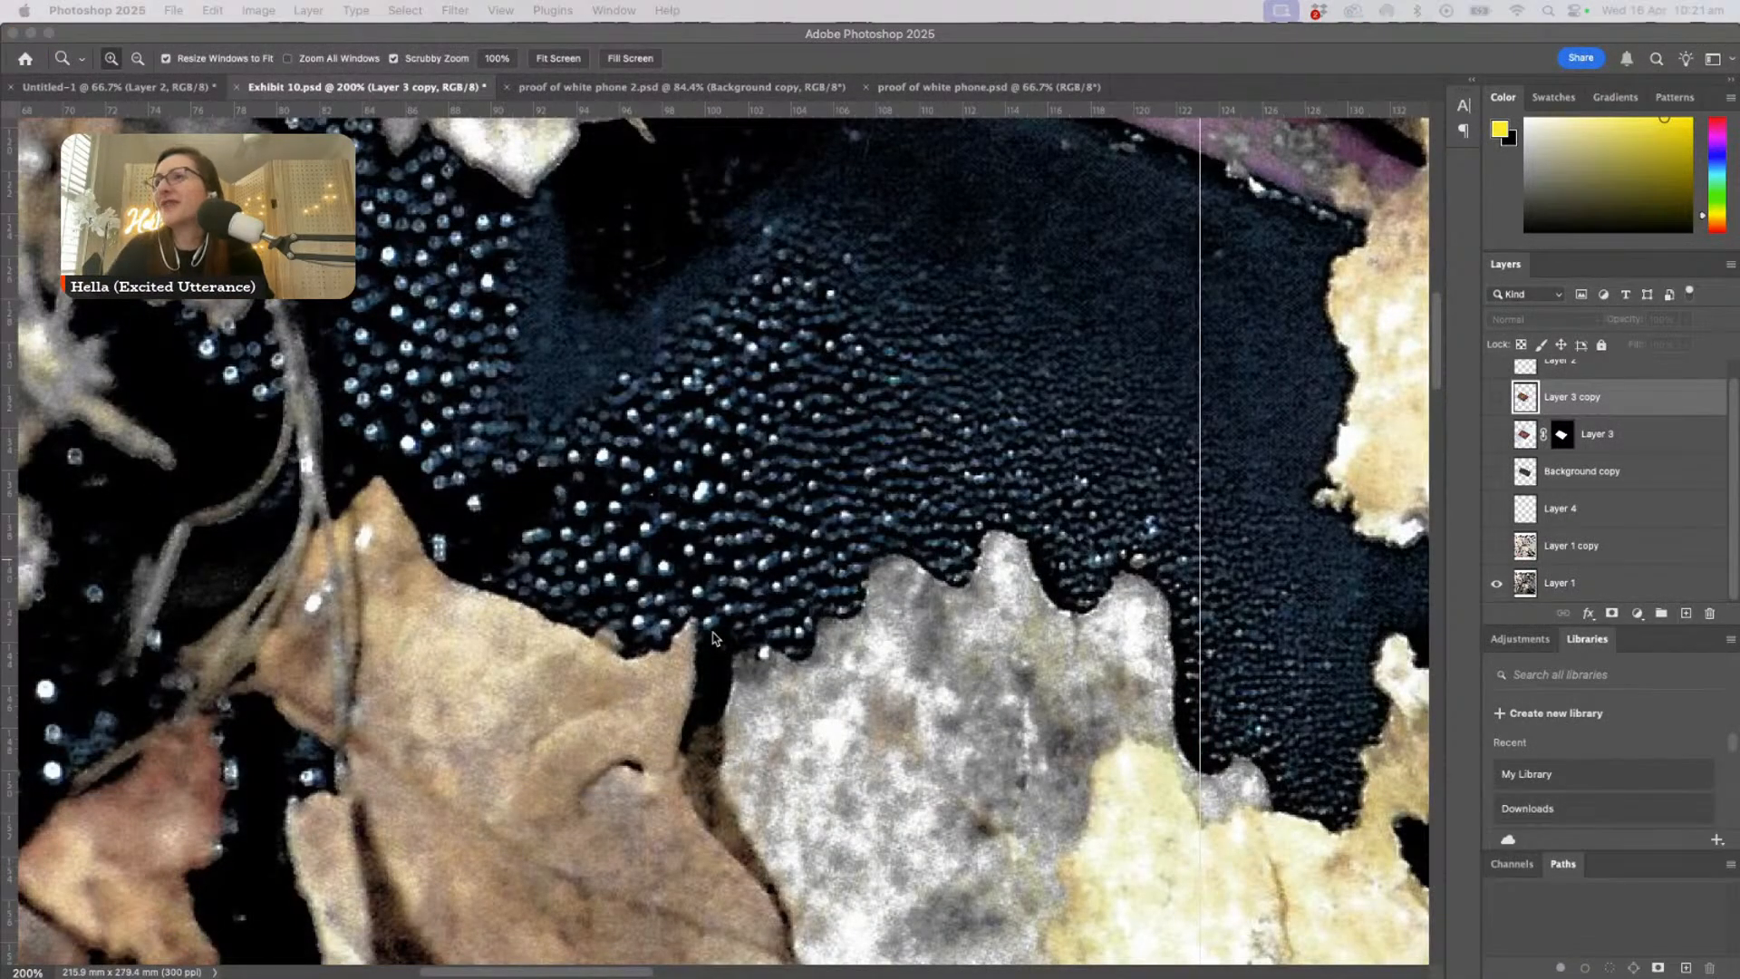
left_click(770, 610)
left_click(770, 610, "alt")
left_click(770, 610, "alt")
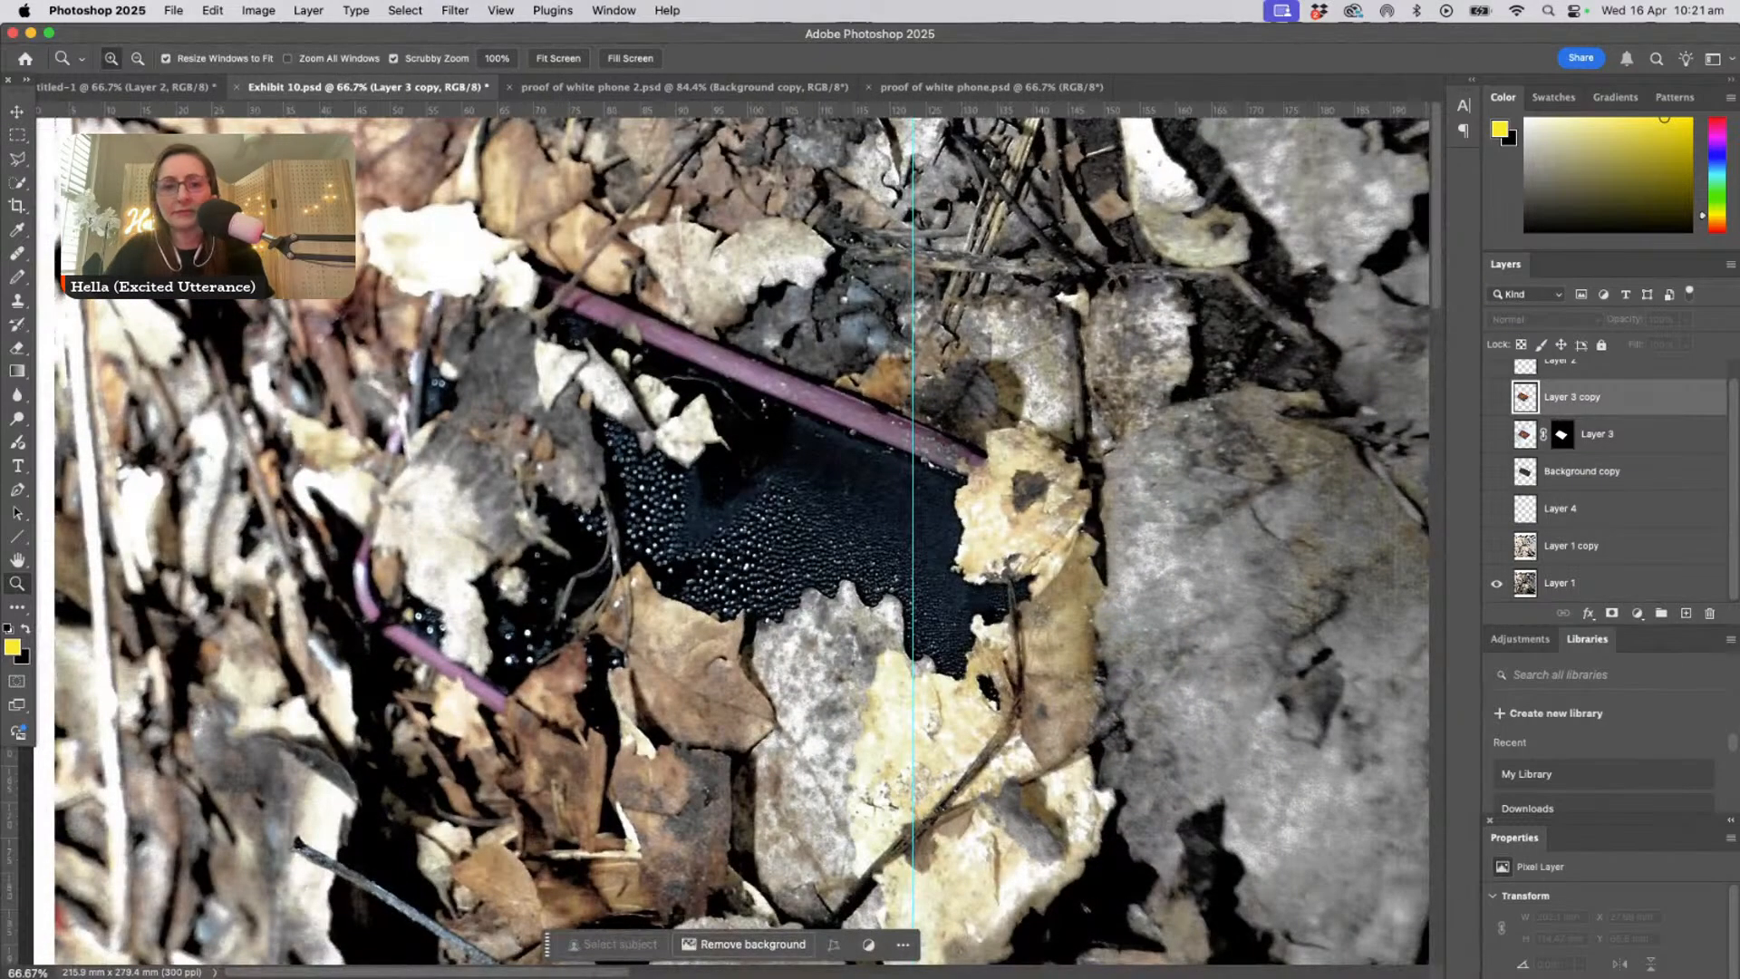
- Close the Farris trial folder window in Finder and return to Exhibit 10 in Photoshop
key("super+Tab")
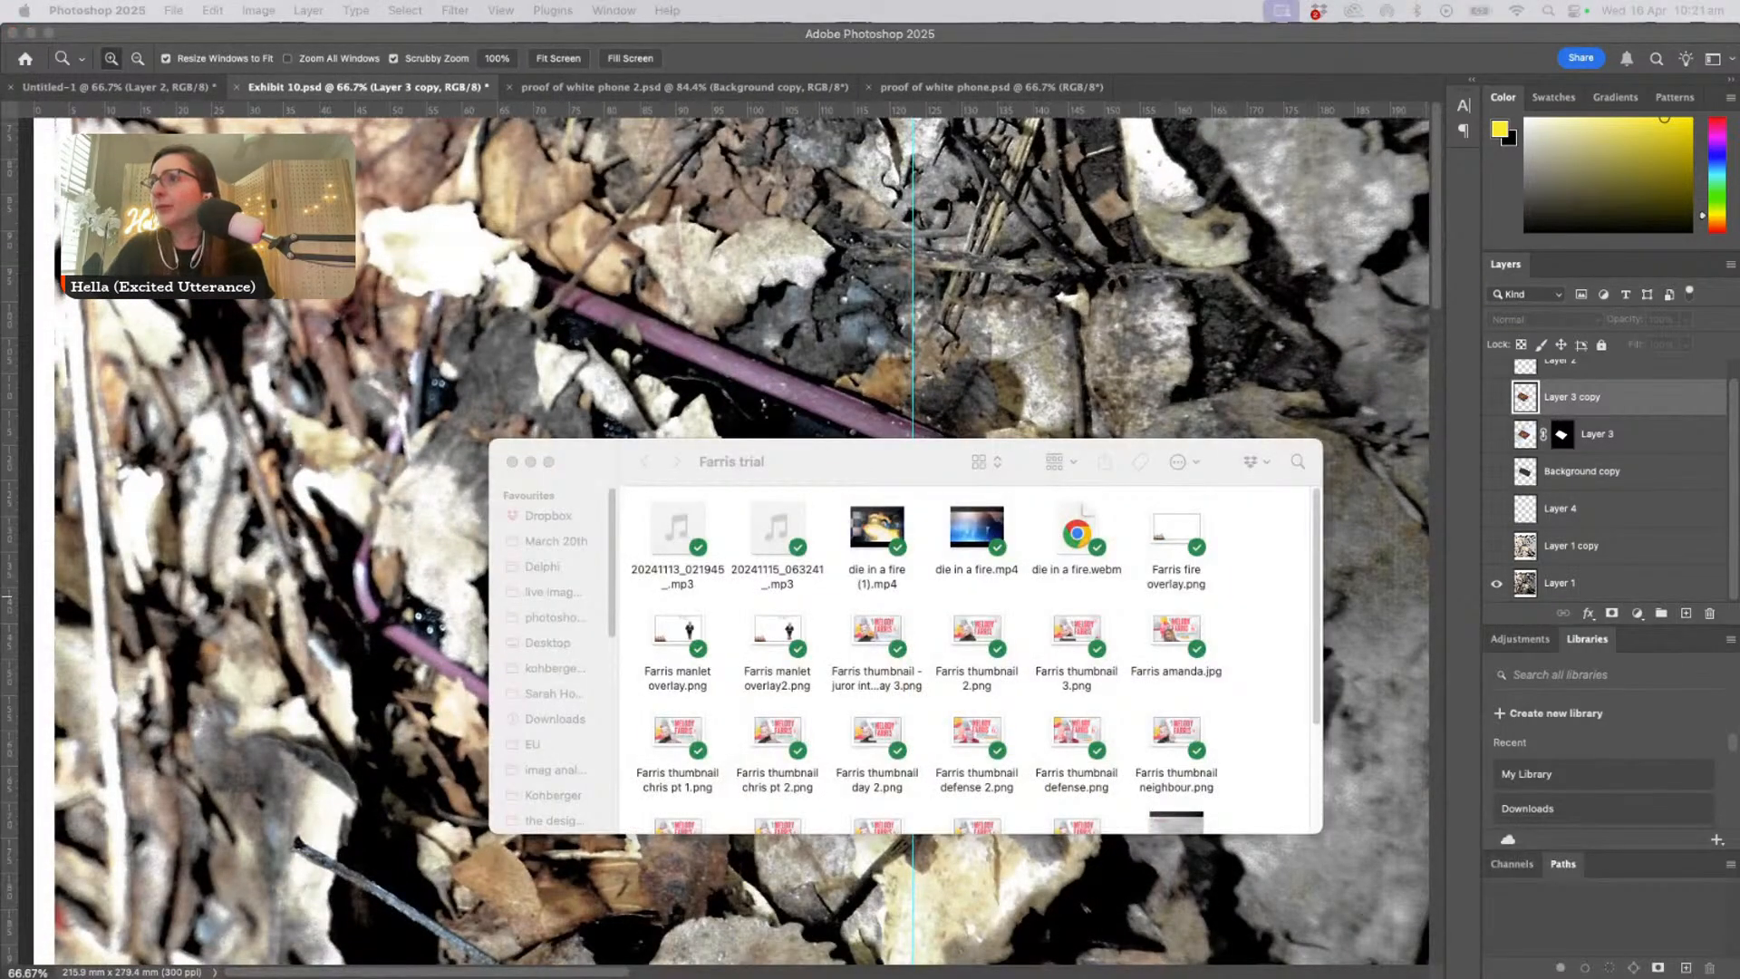
left_click_drag(791, 468, 702, 906)
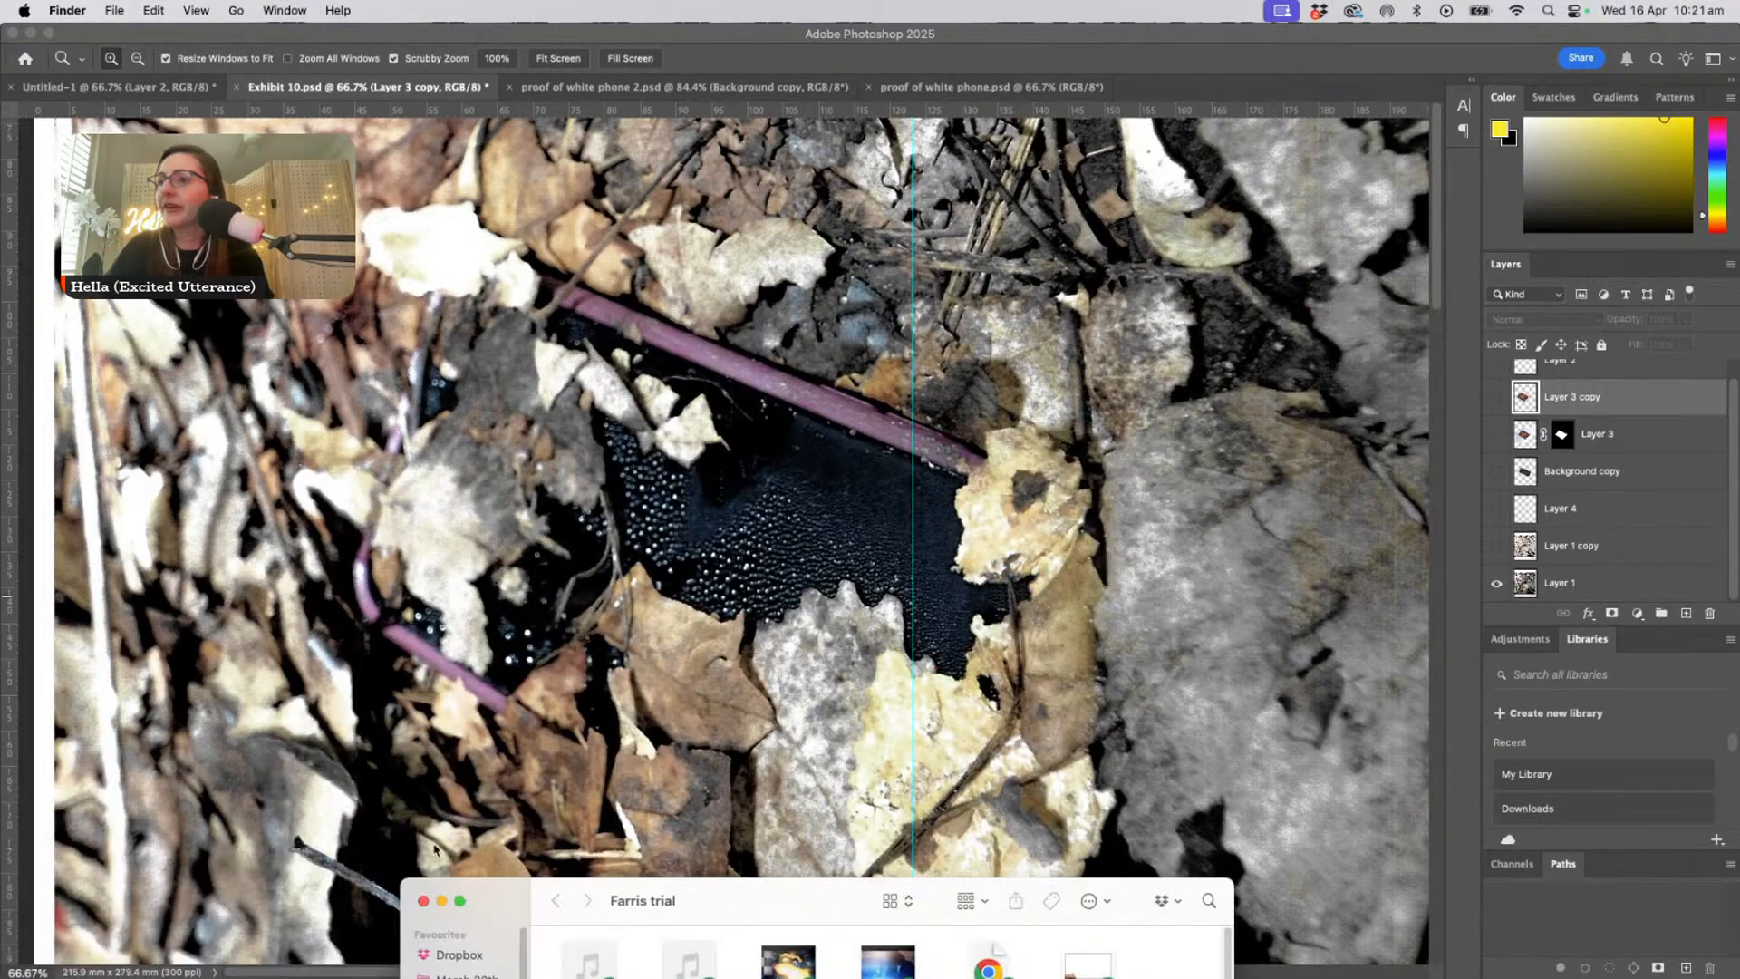
left_click(423, 901)
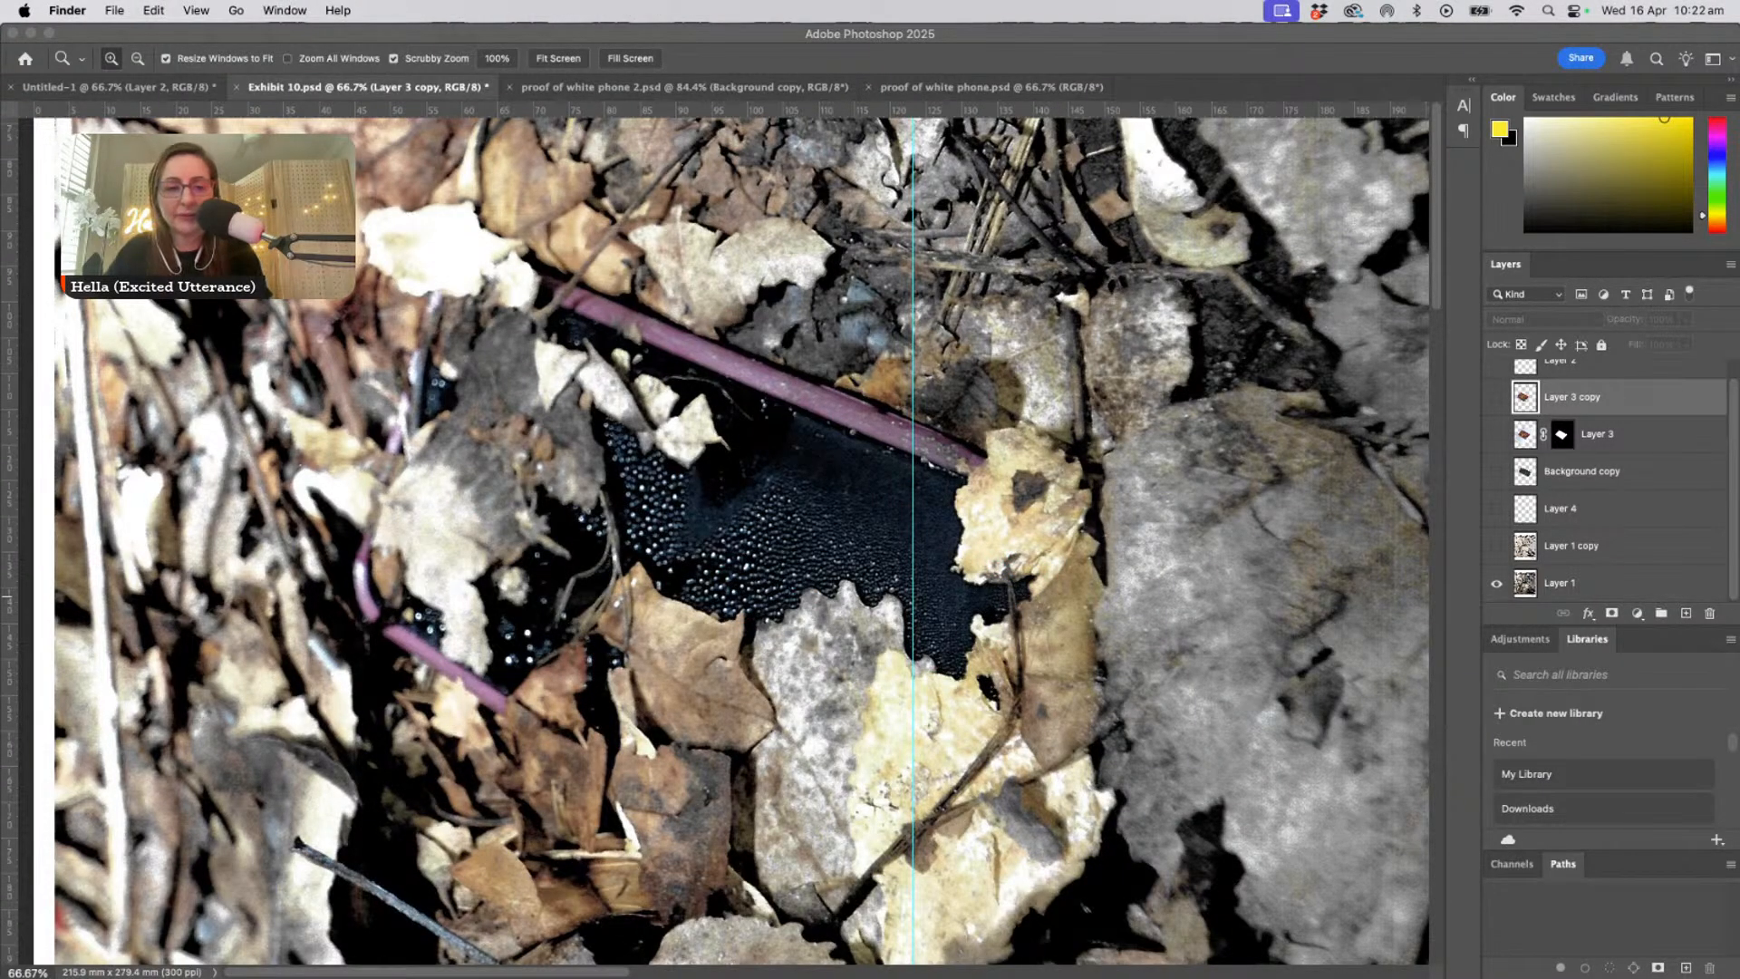
key("F11")
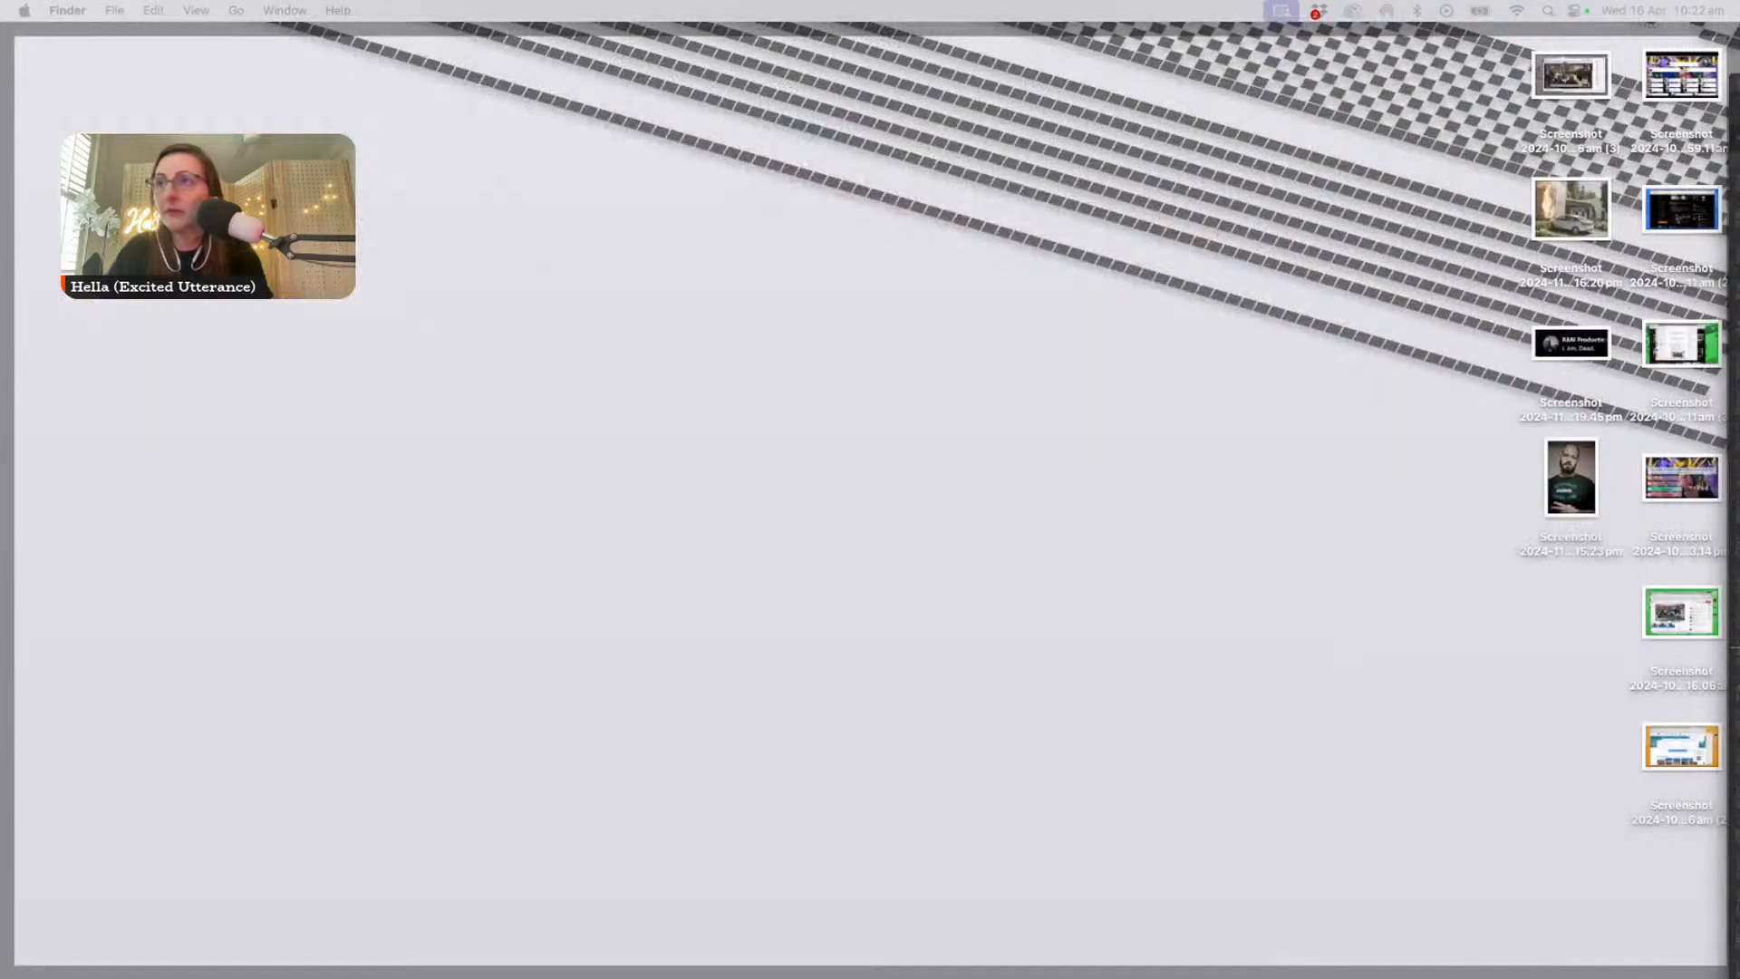
key("F11")
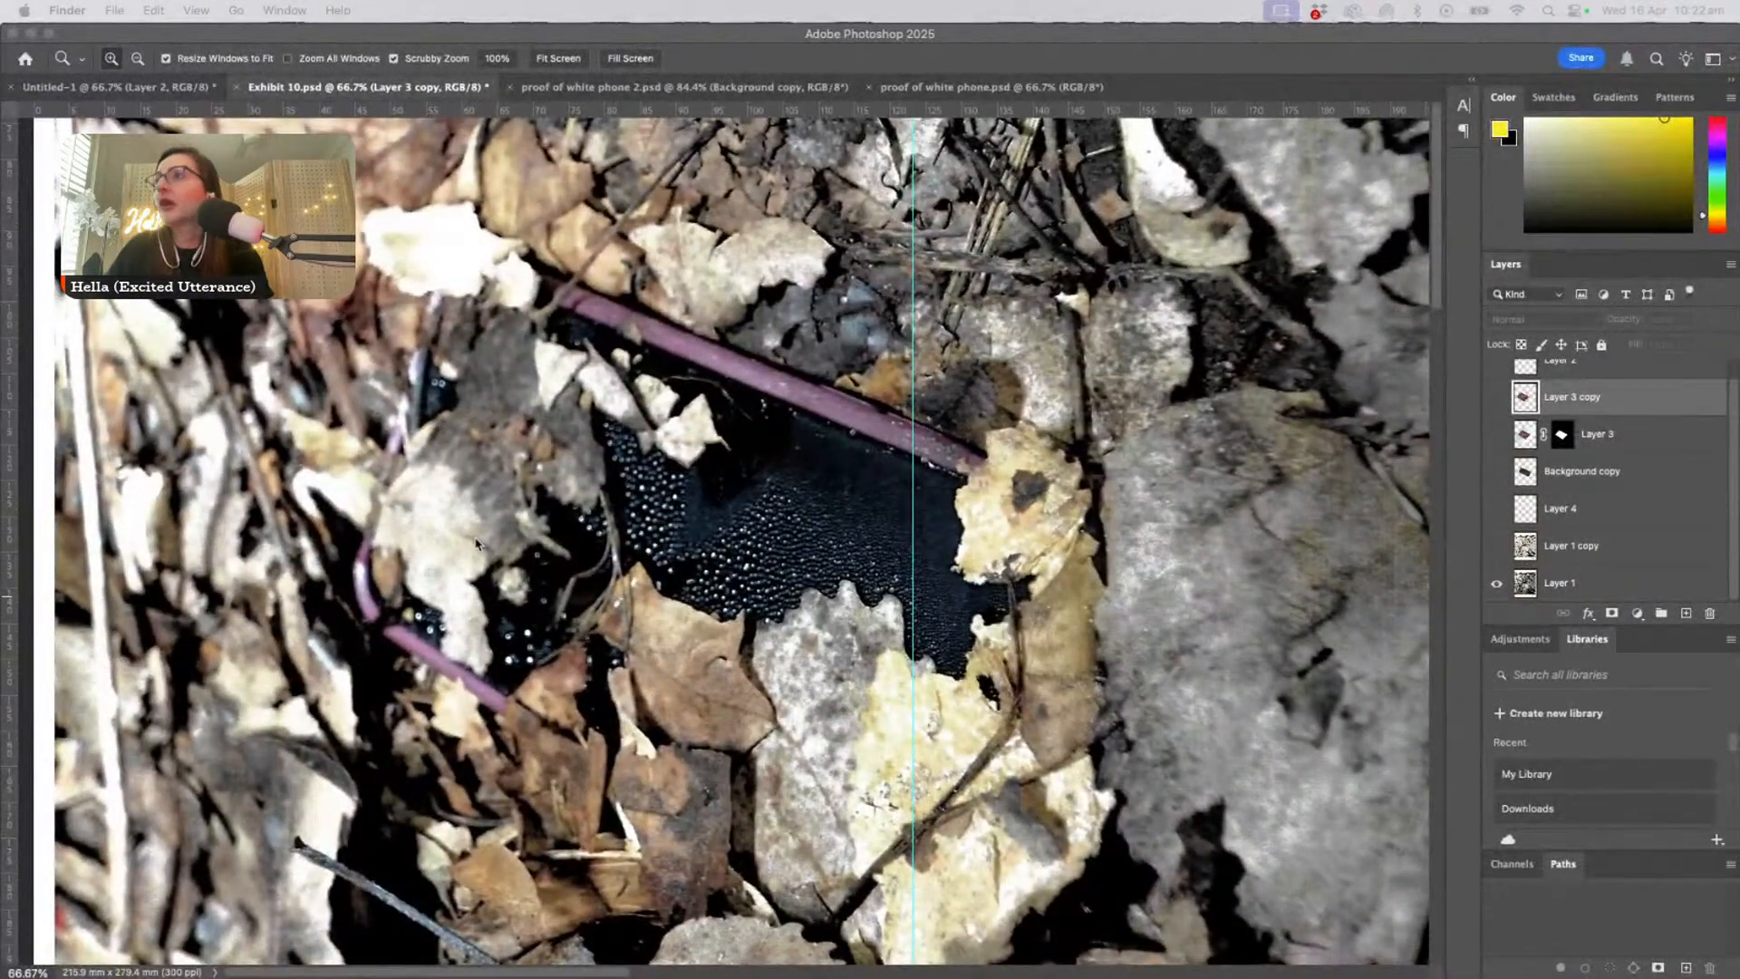
left_click(1735, 168)
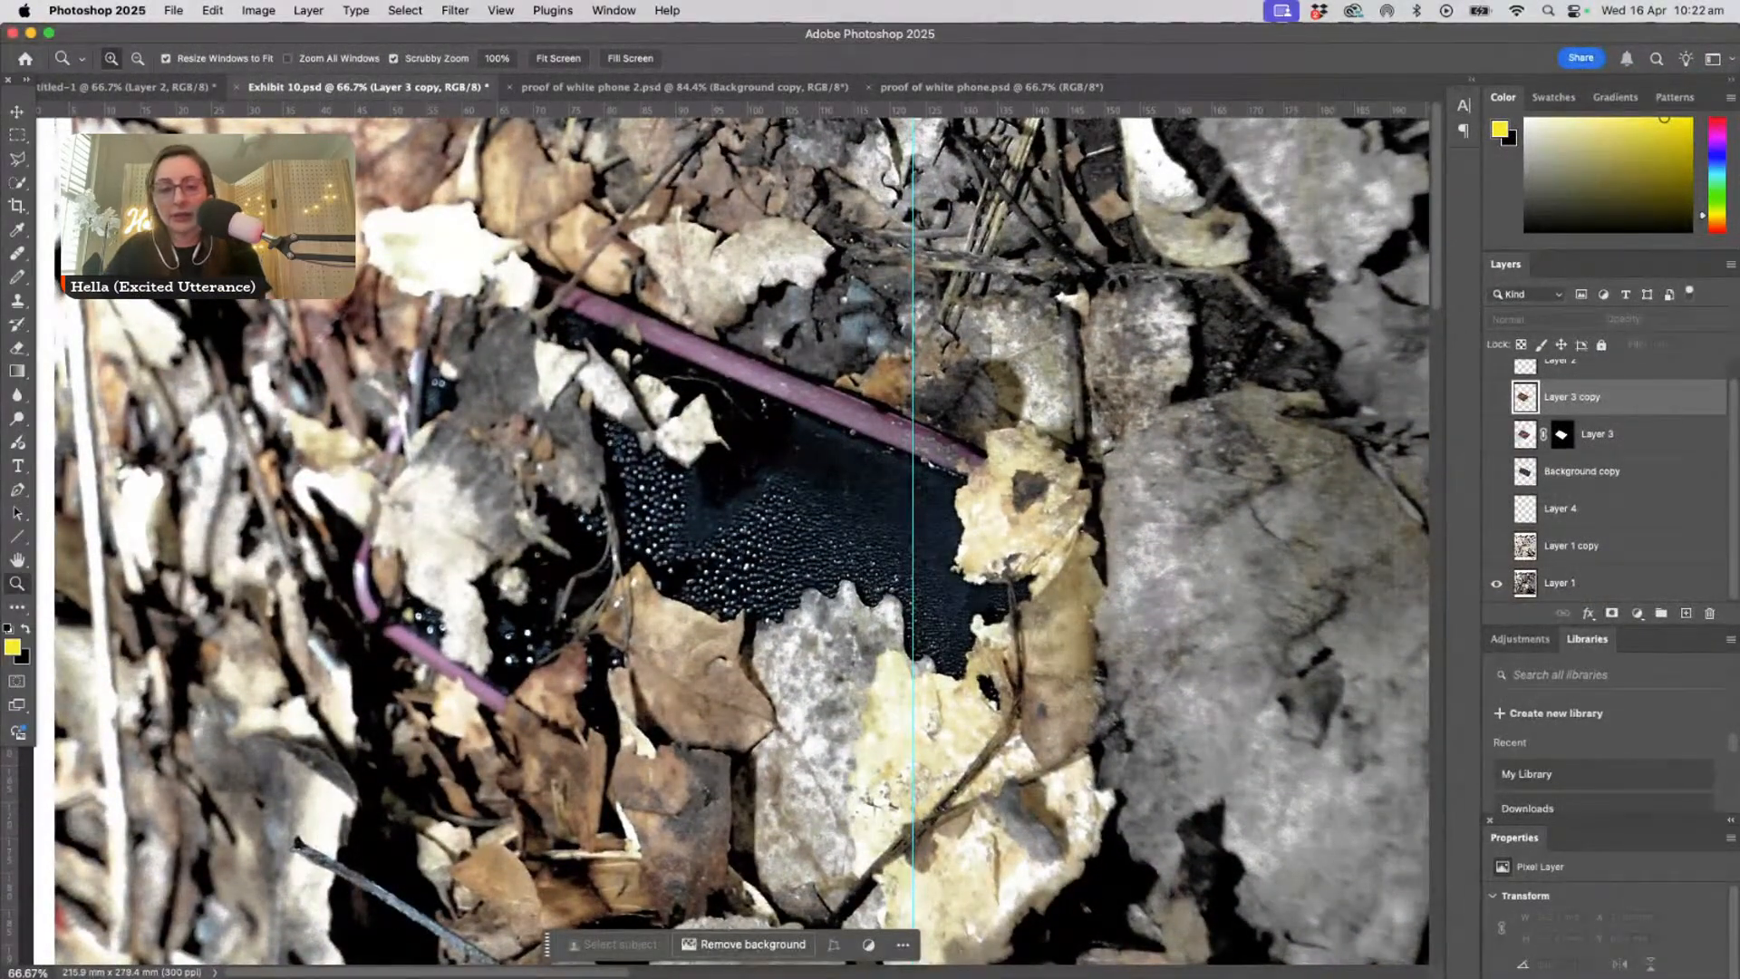
key("super+Tab")
key("super+Tab")
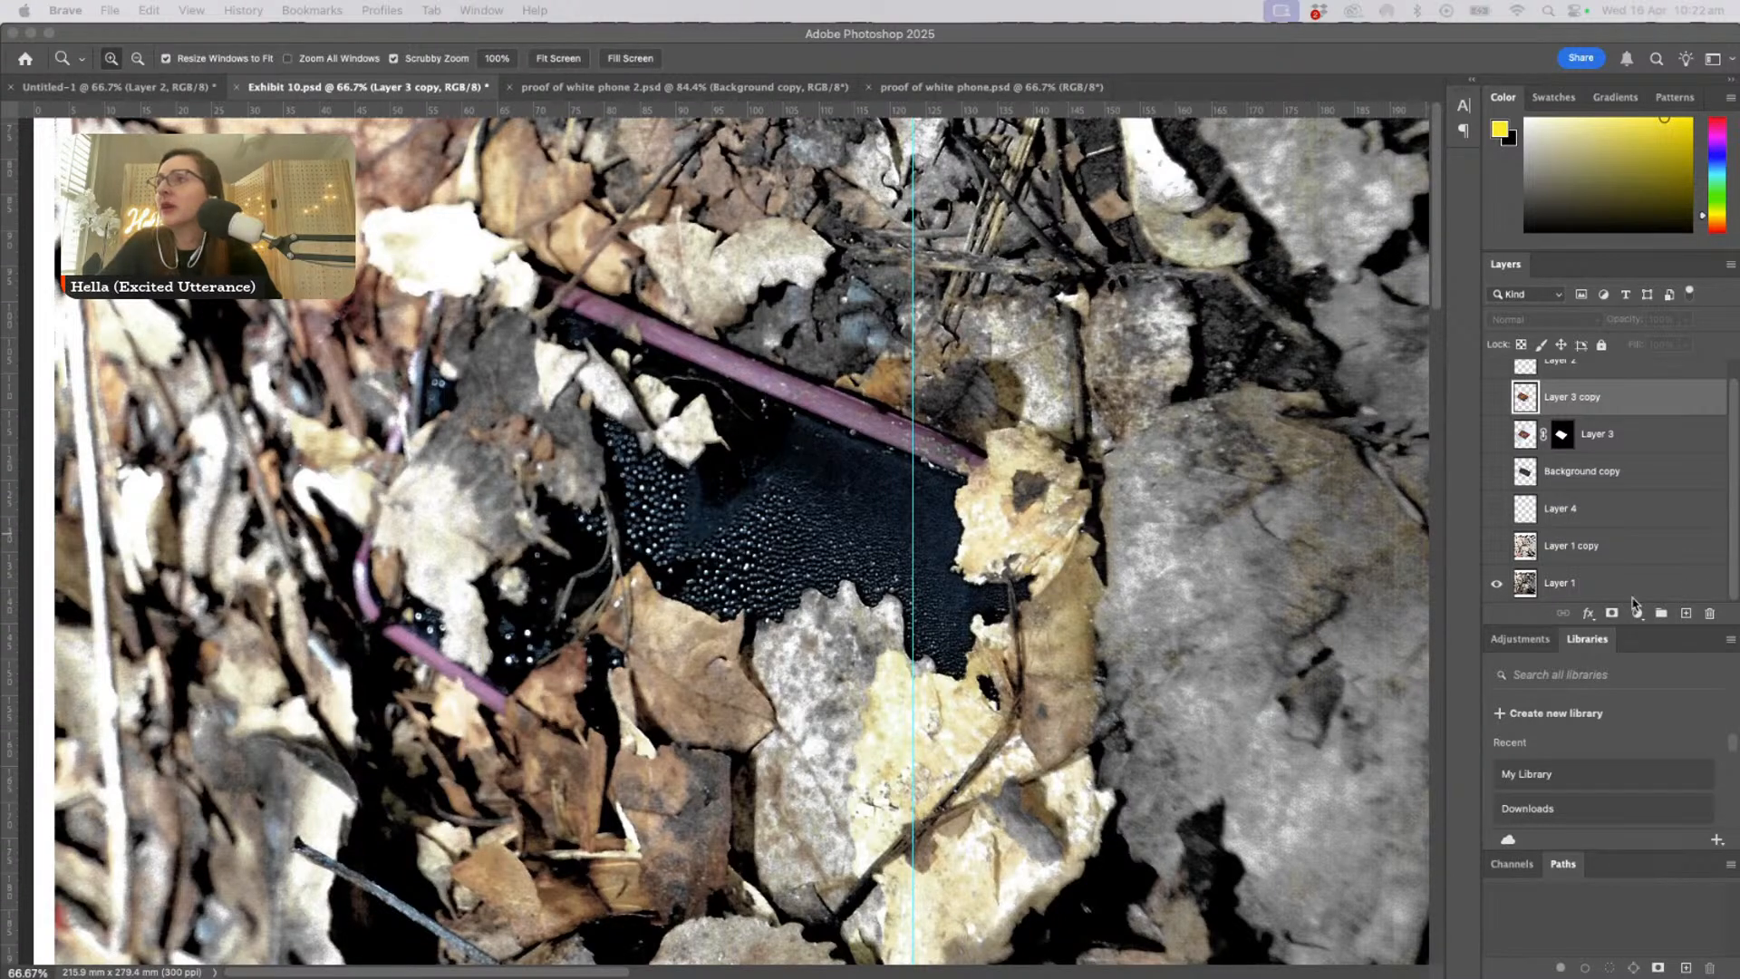
left_click(867, 619)
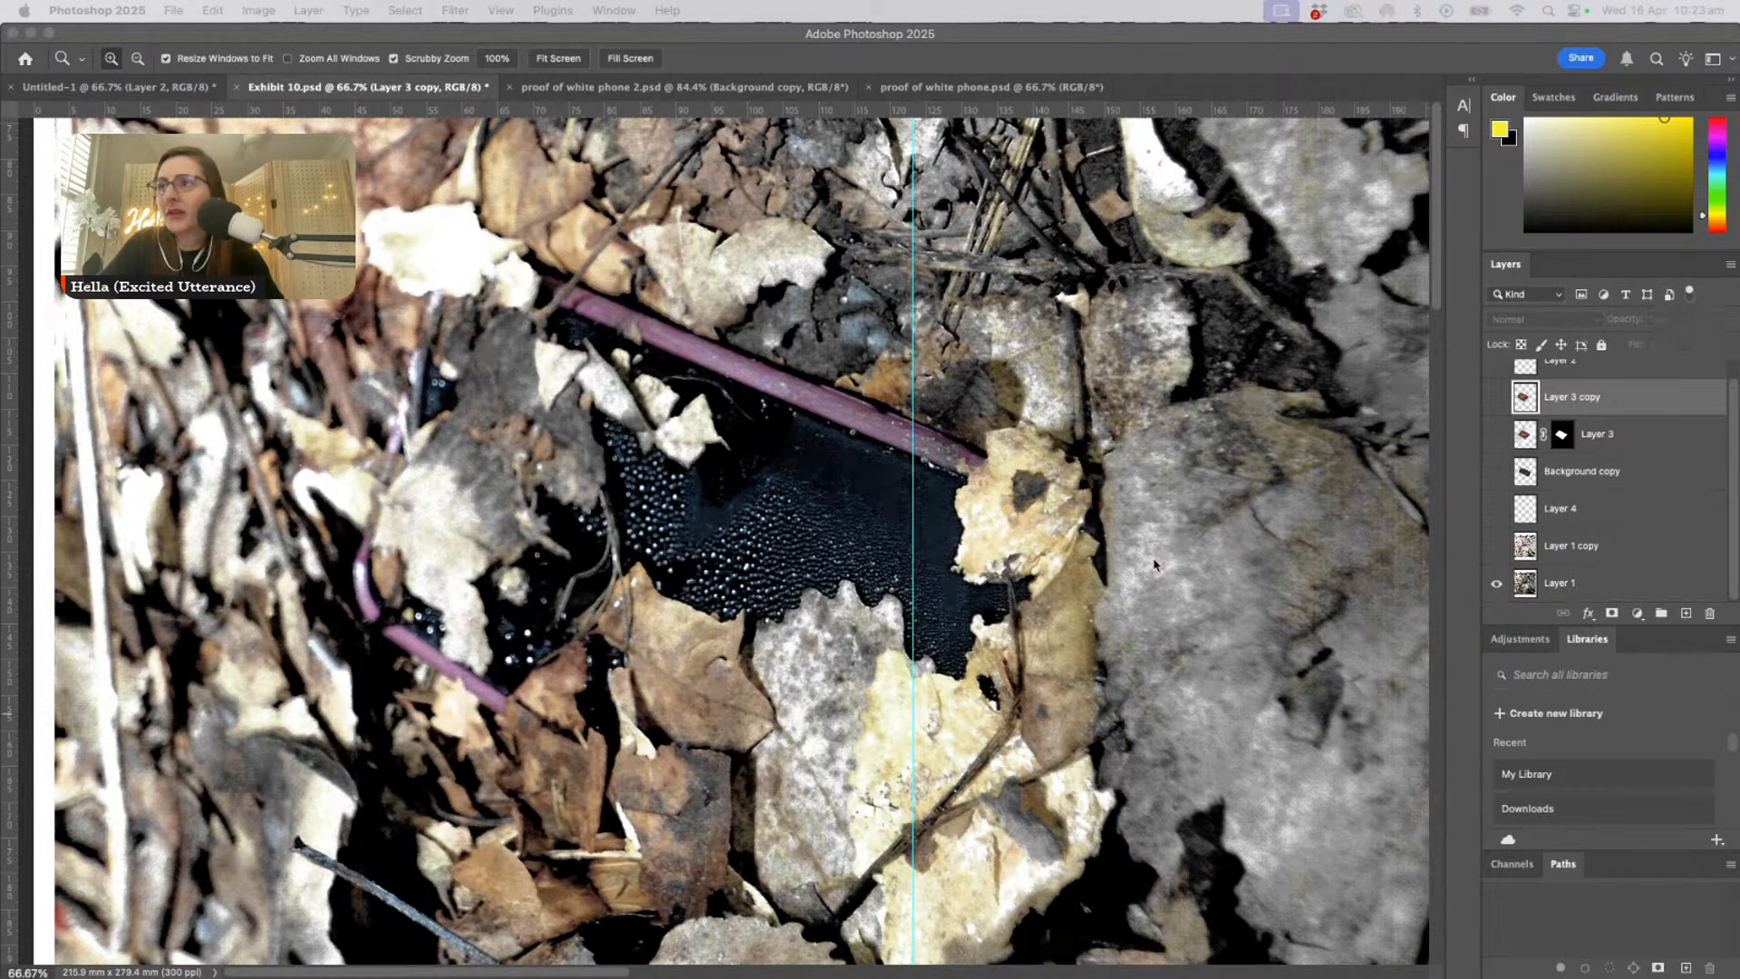
left_click(884, 570)
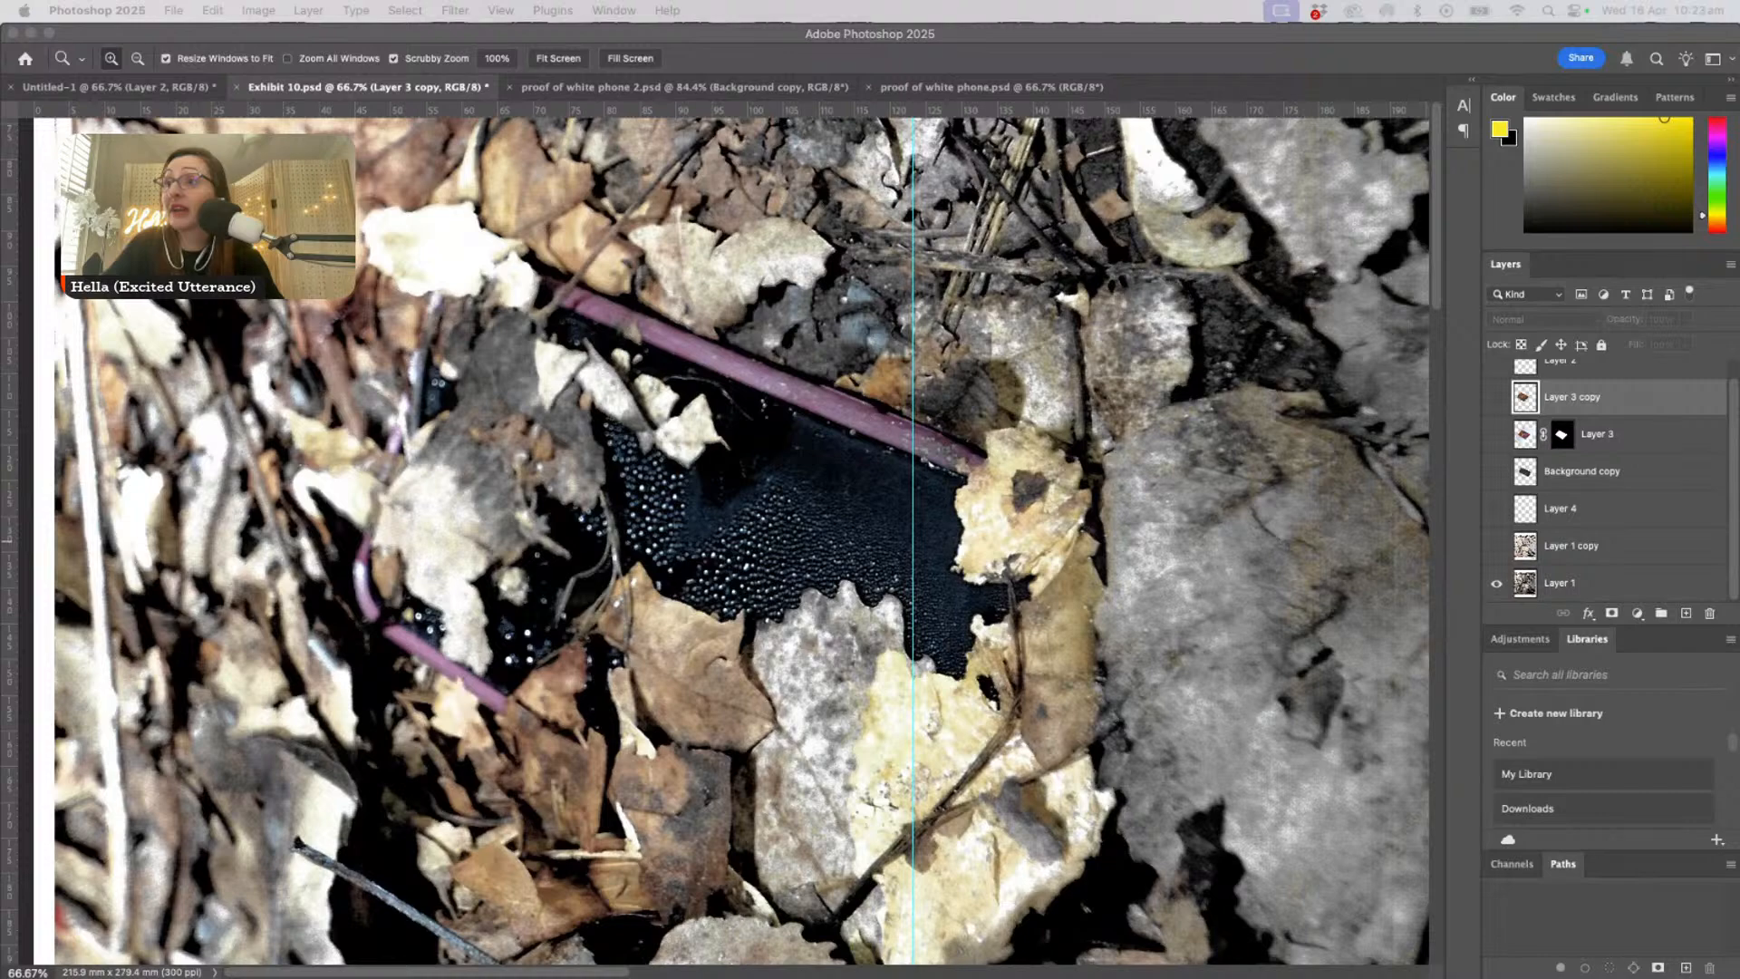
- View Exhibit 10 at 100% and bring up the page 010 exhibit image of the phone's front over it
left_click(721, 604)
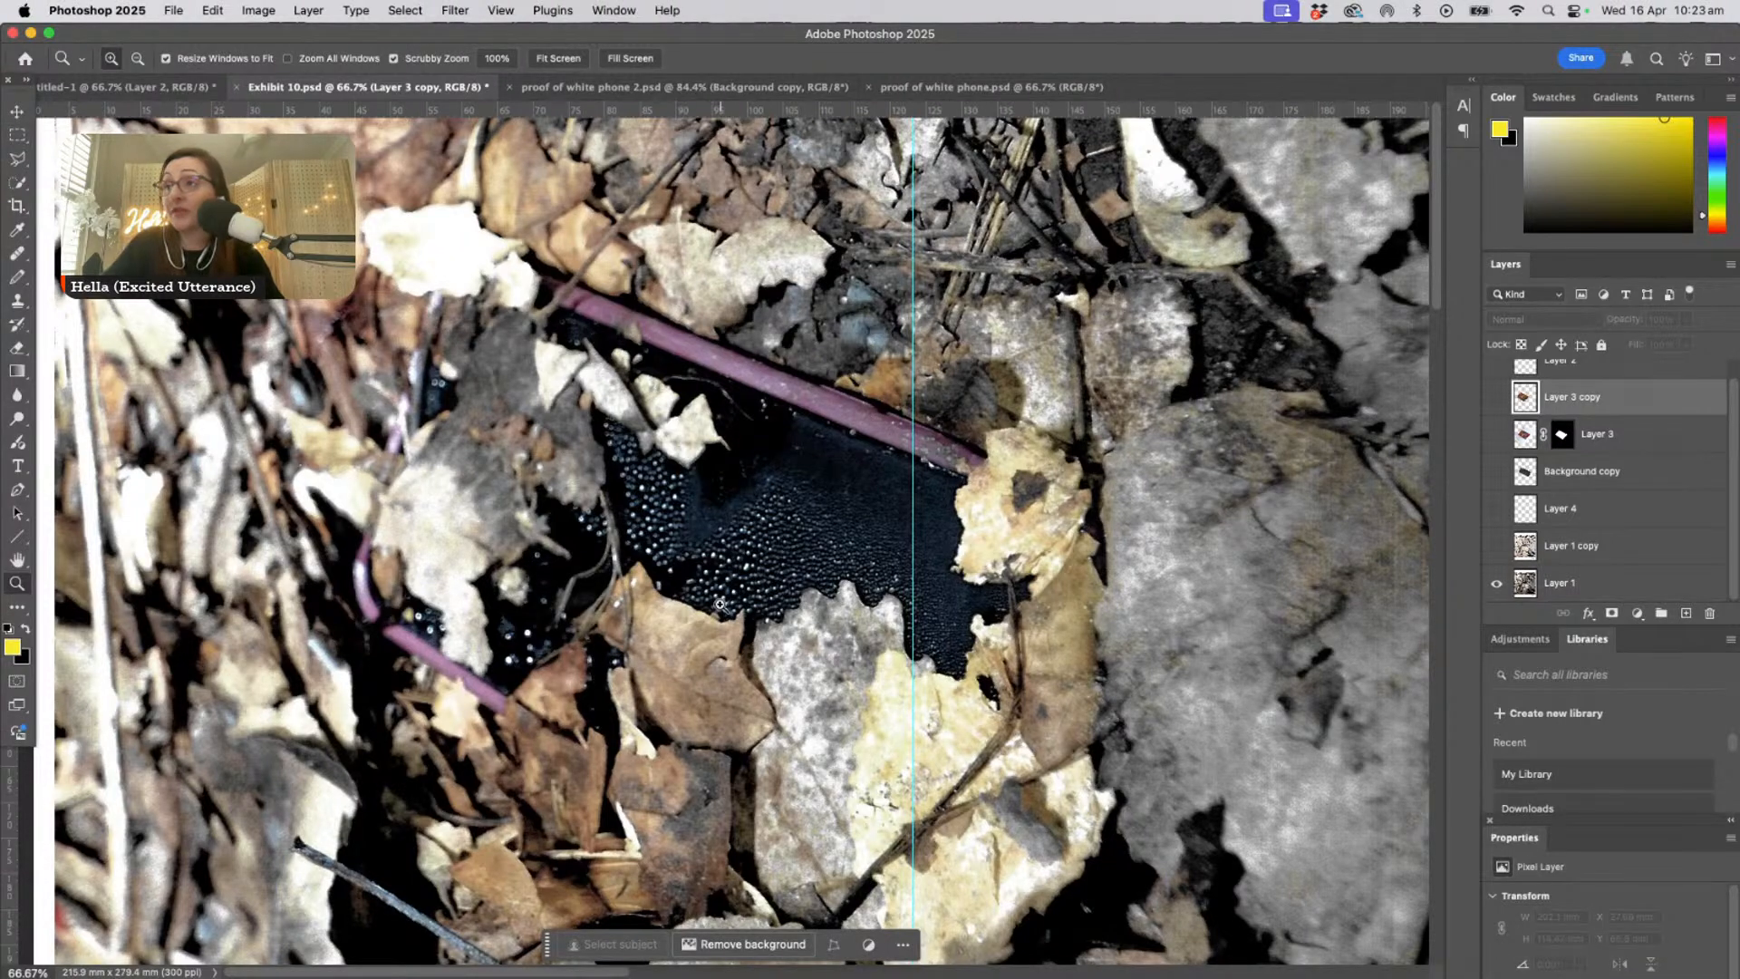
left_click(721, 604)
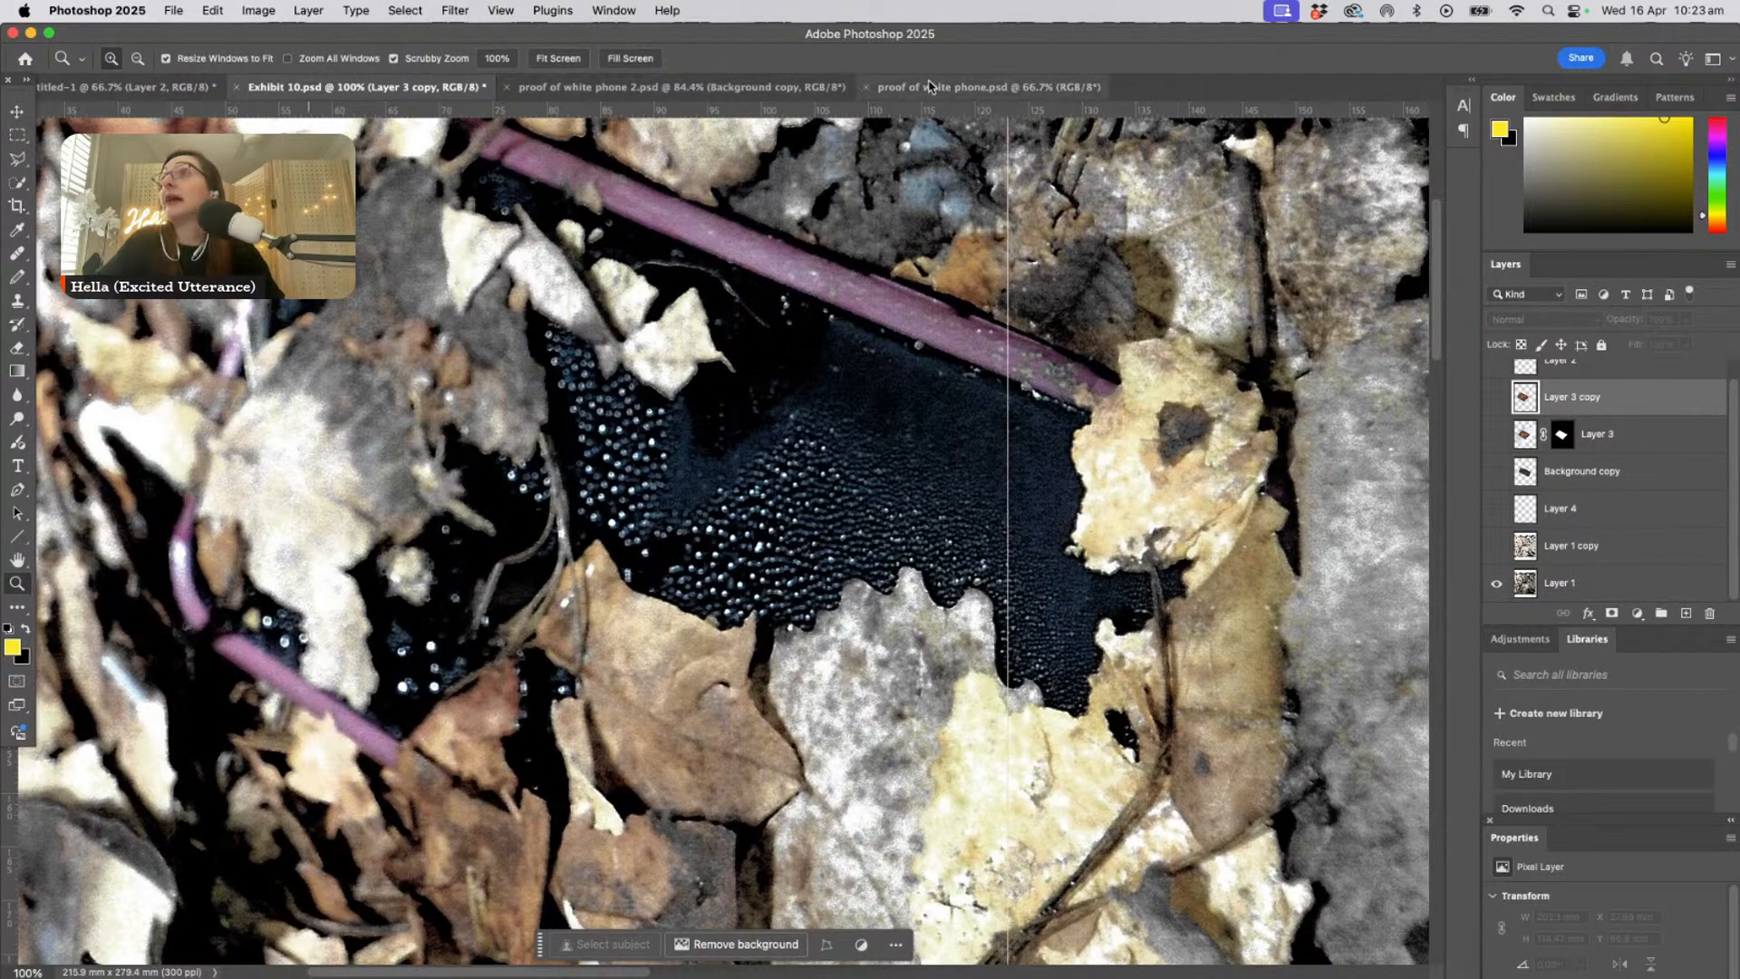
left_click(607, 9)
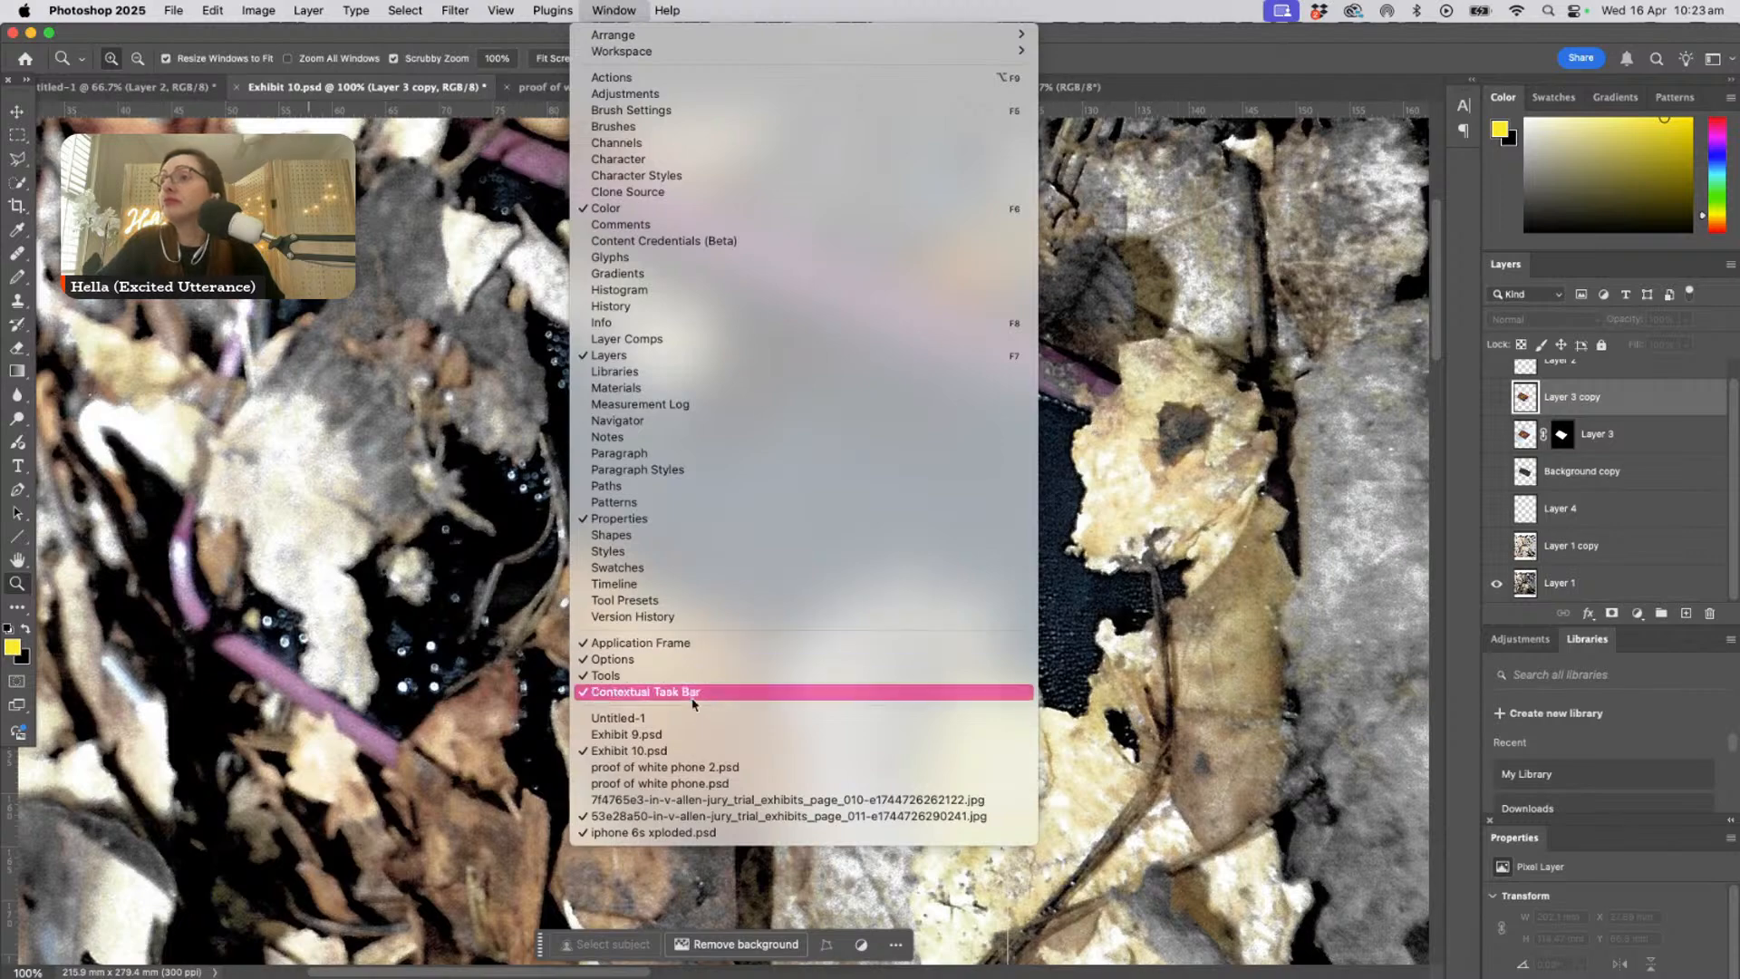
left_click(704, 801)
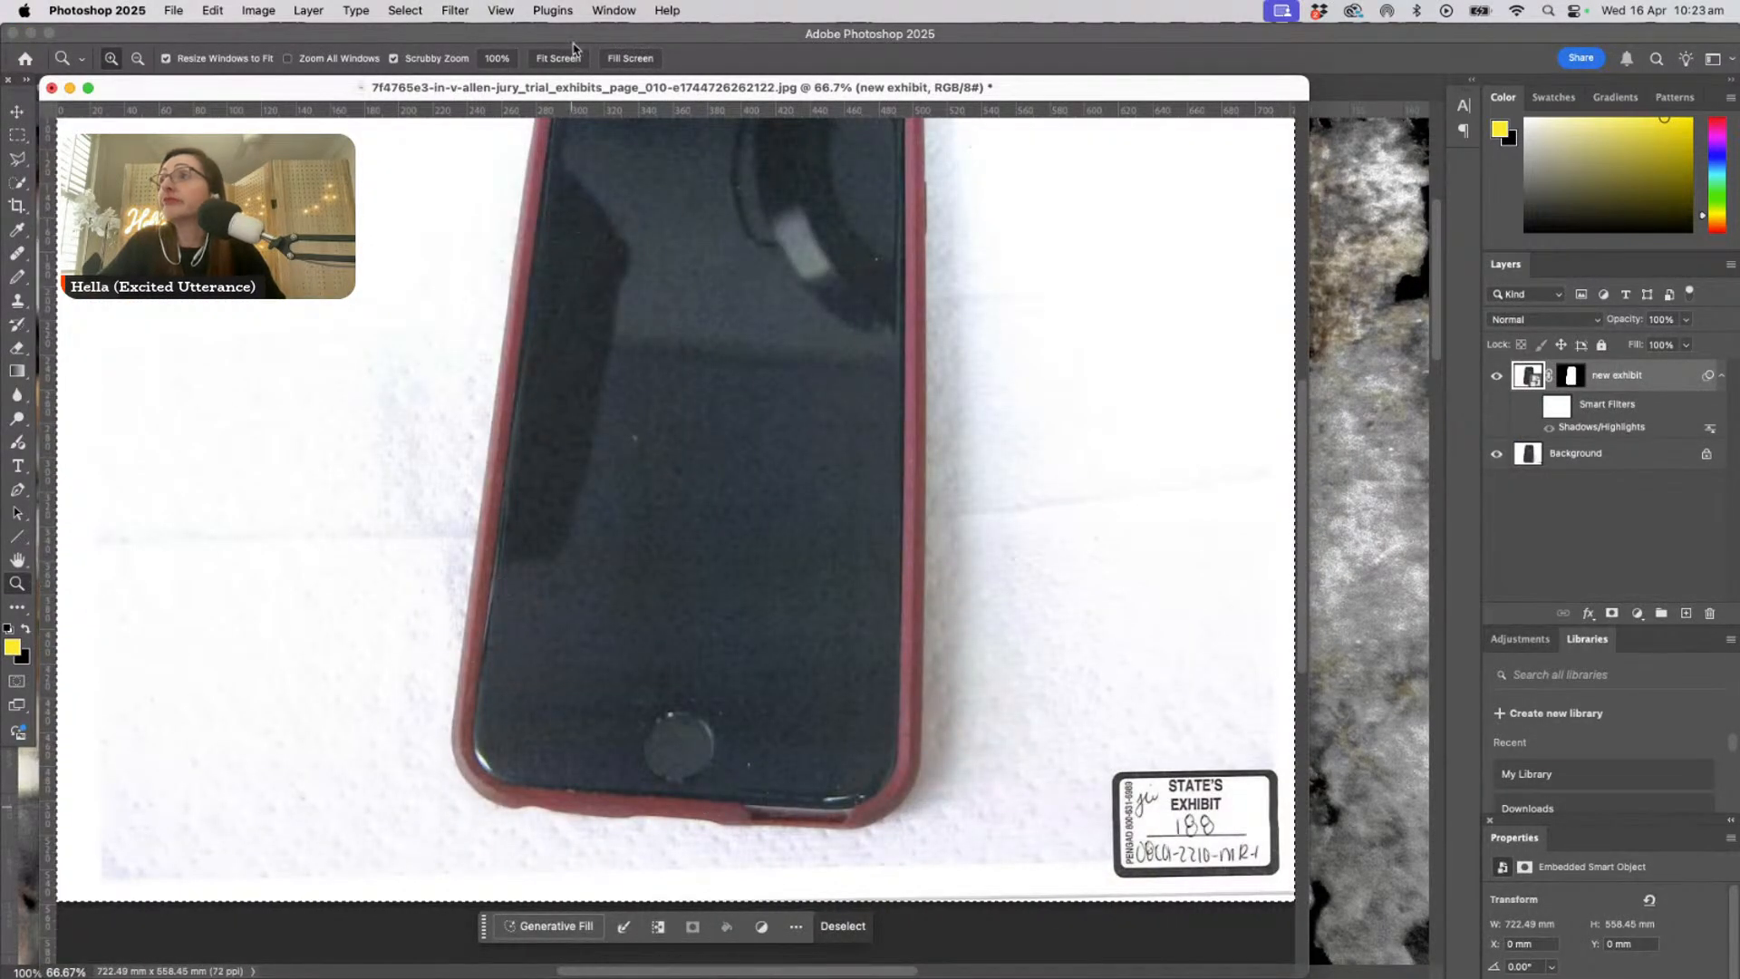
left_click_drag(581, 95, 734, 410)
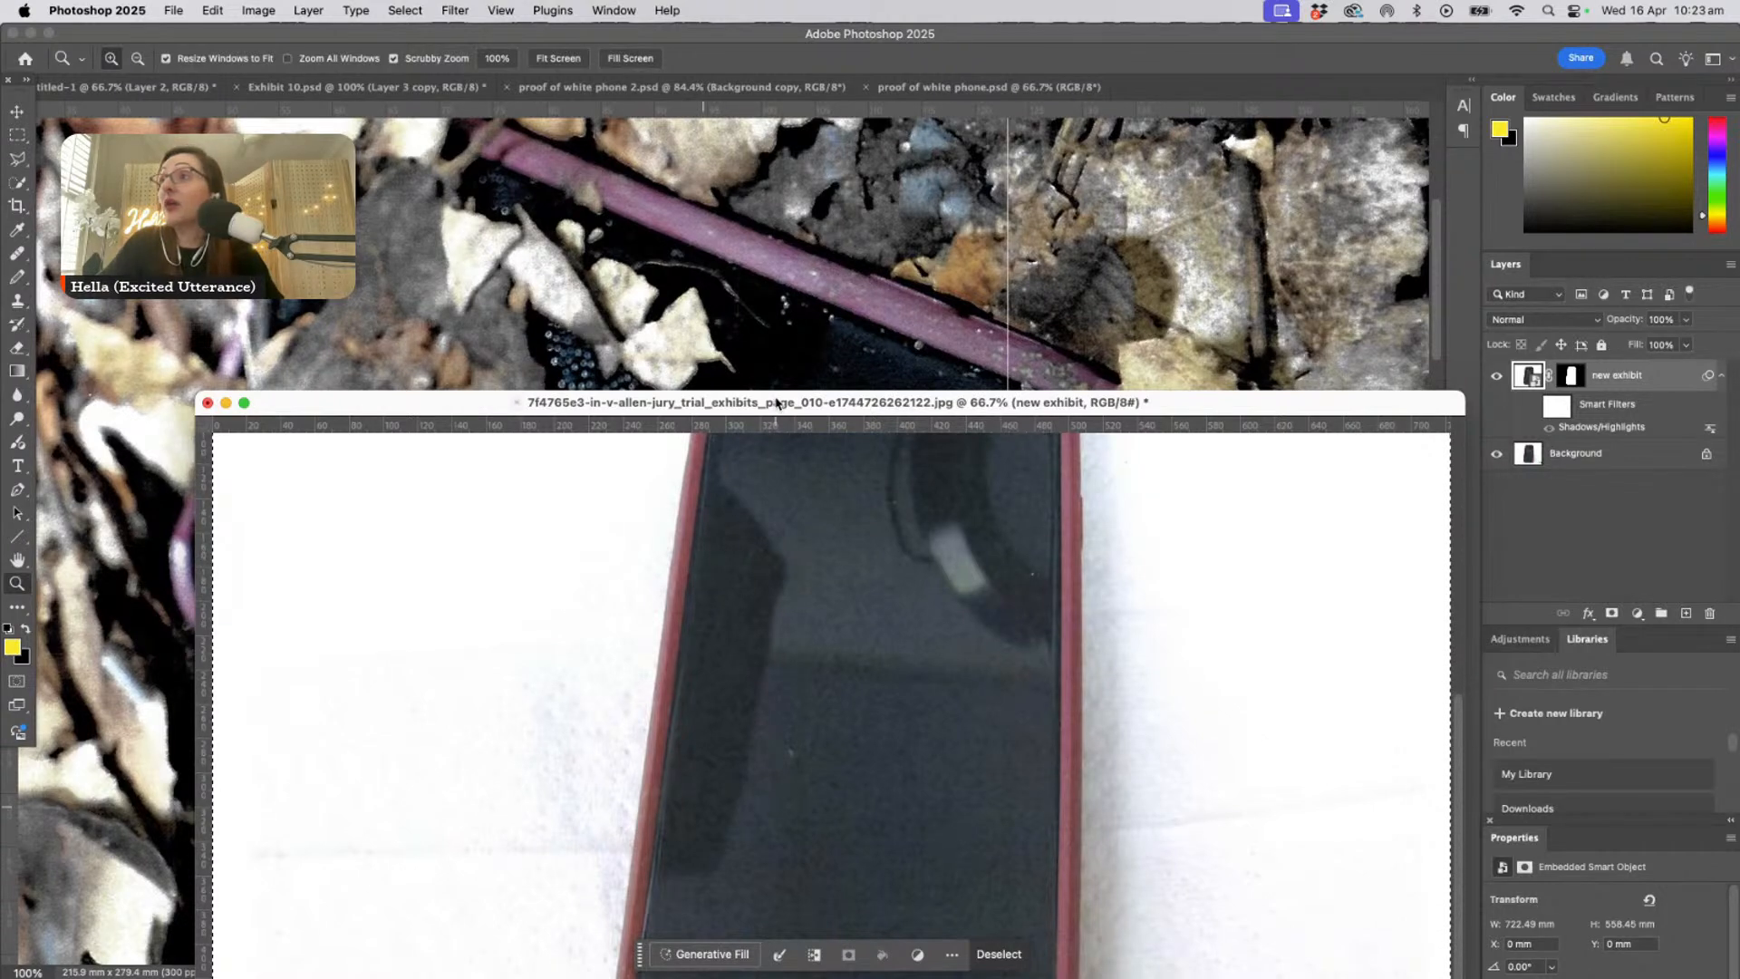
left_click_drag(777, 403, 735, 175)
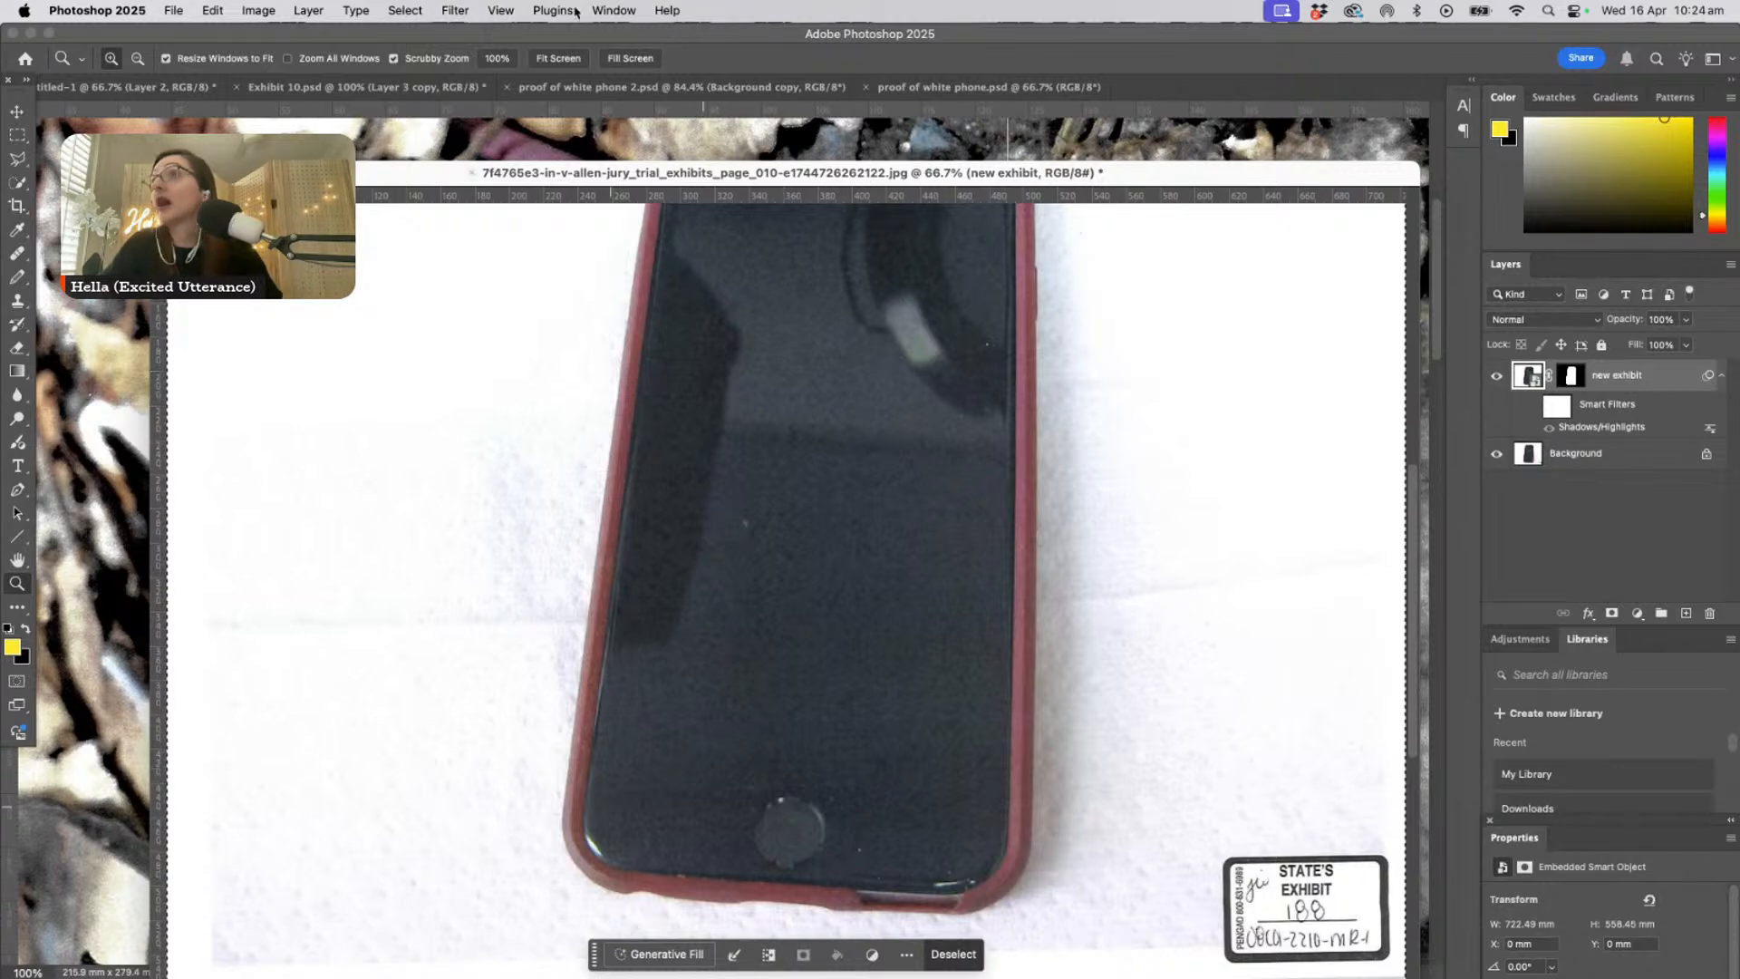
- Switch from the page 010 exhibit image to the page 011 image of the Gryffindor phone case
left_click(614, 10)
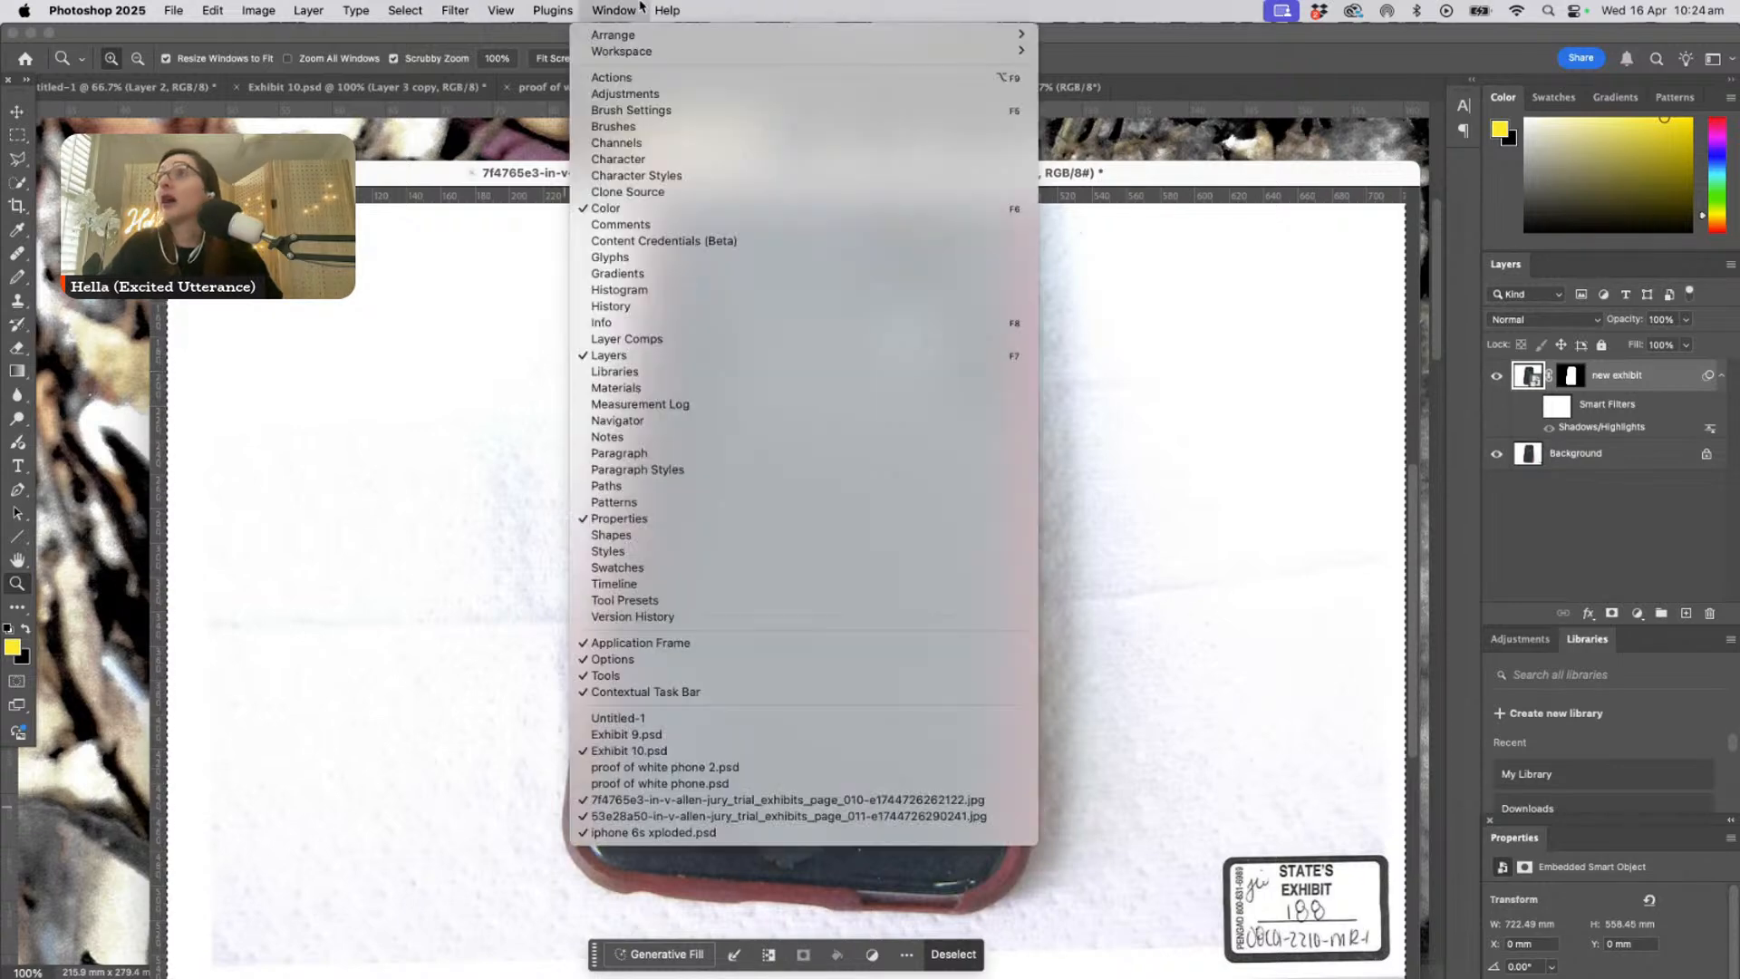
left_click(750, 801)
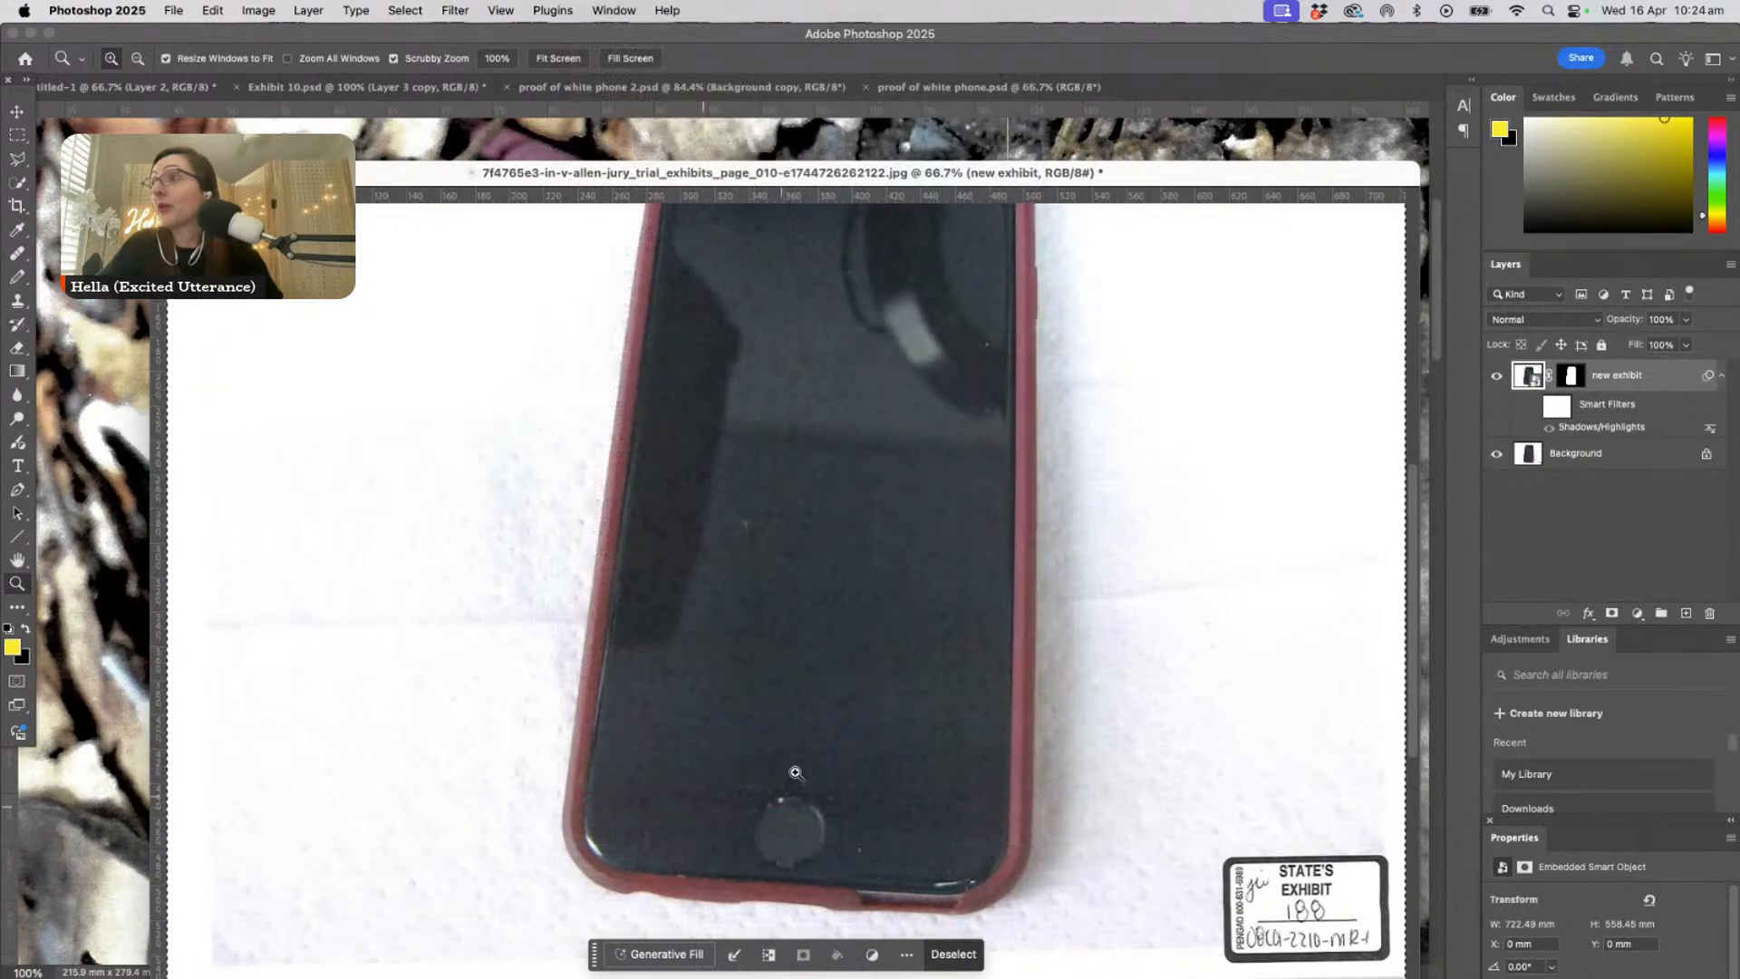
left_click(613, 10)
left_click(681, 803)
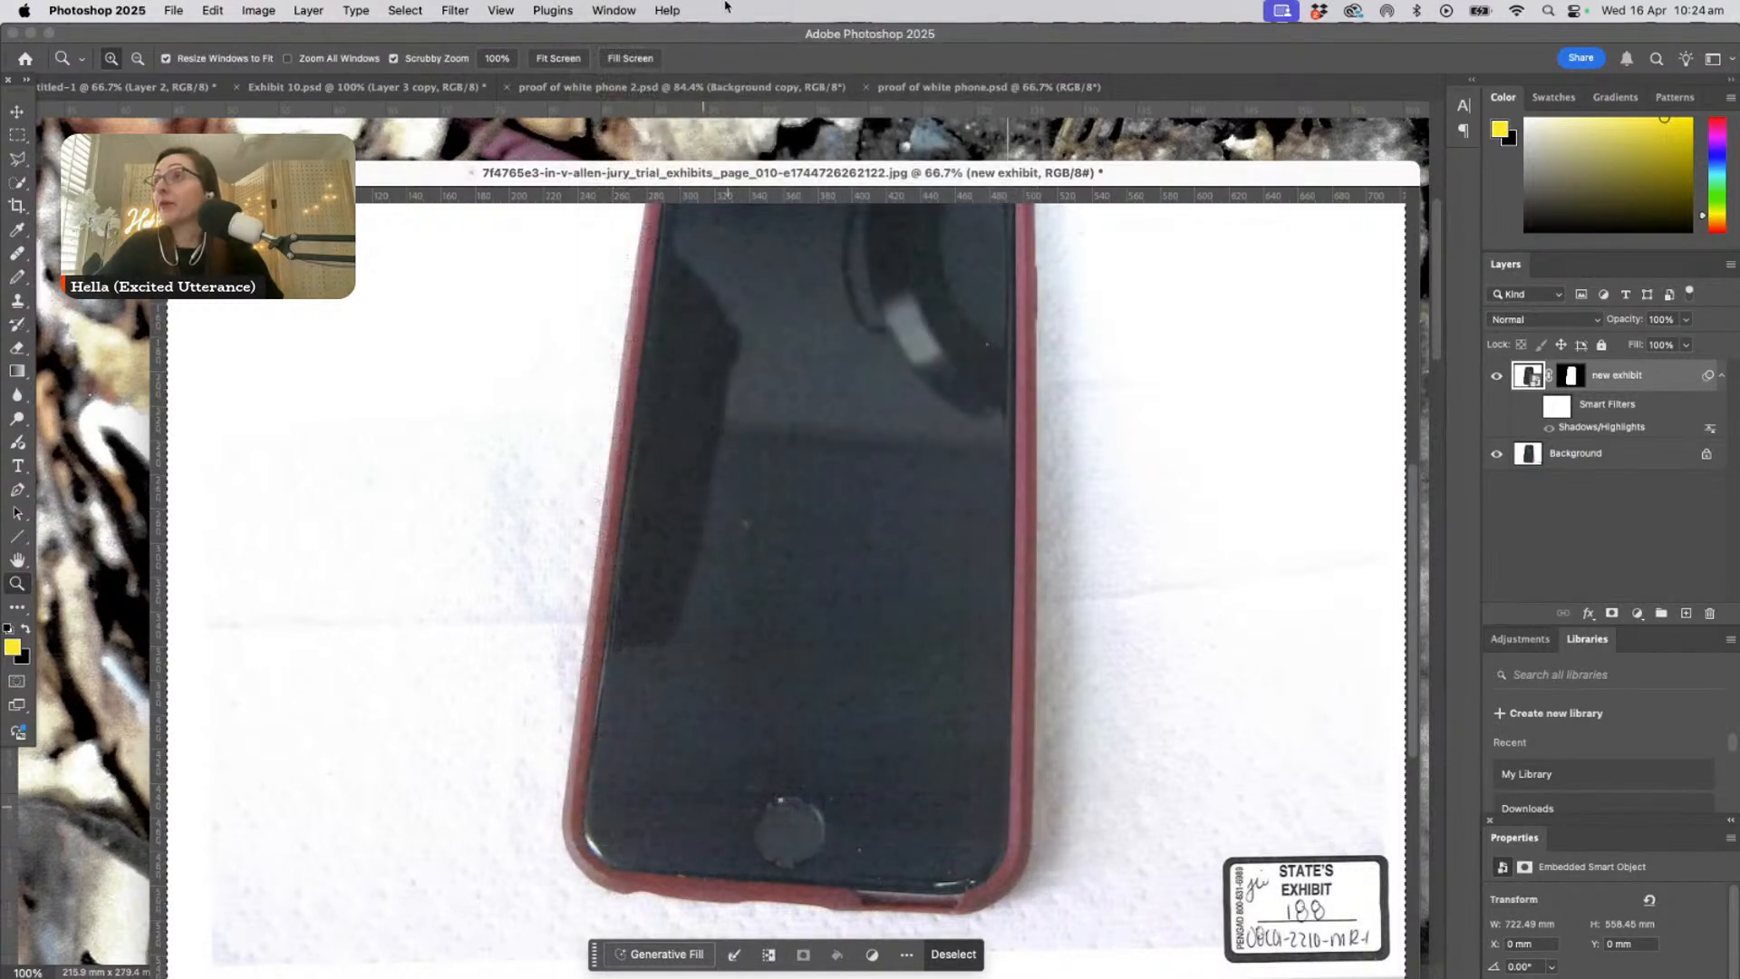
left_click(613, 10)
left_click(590, 816)
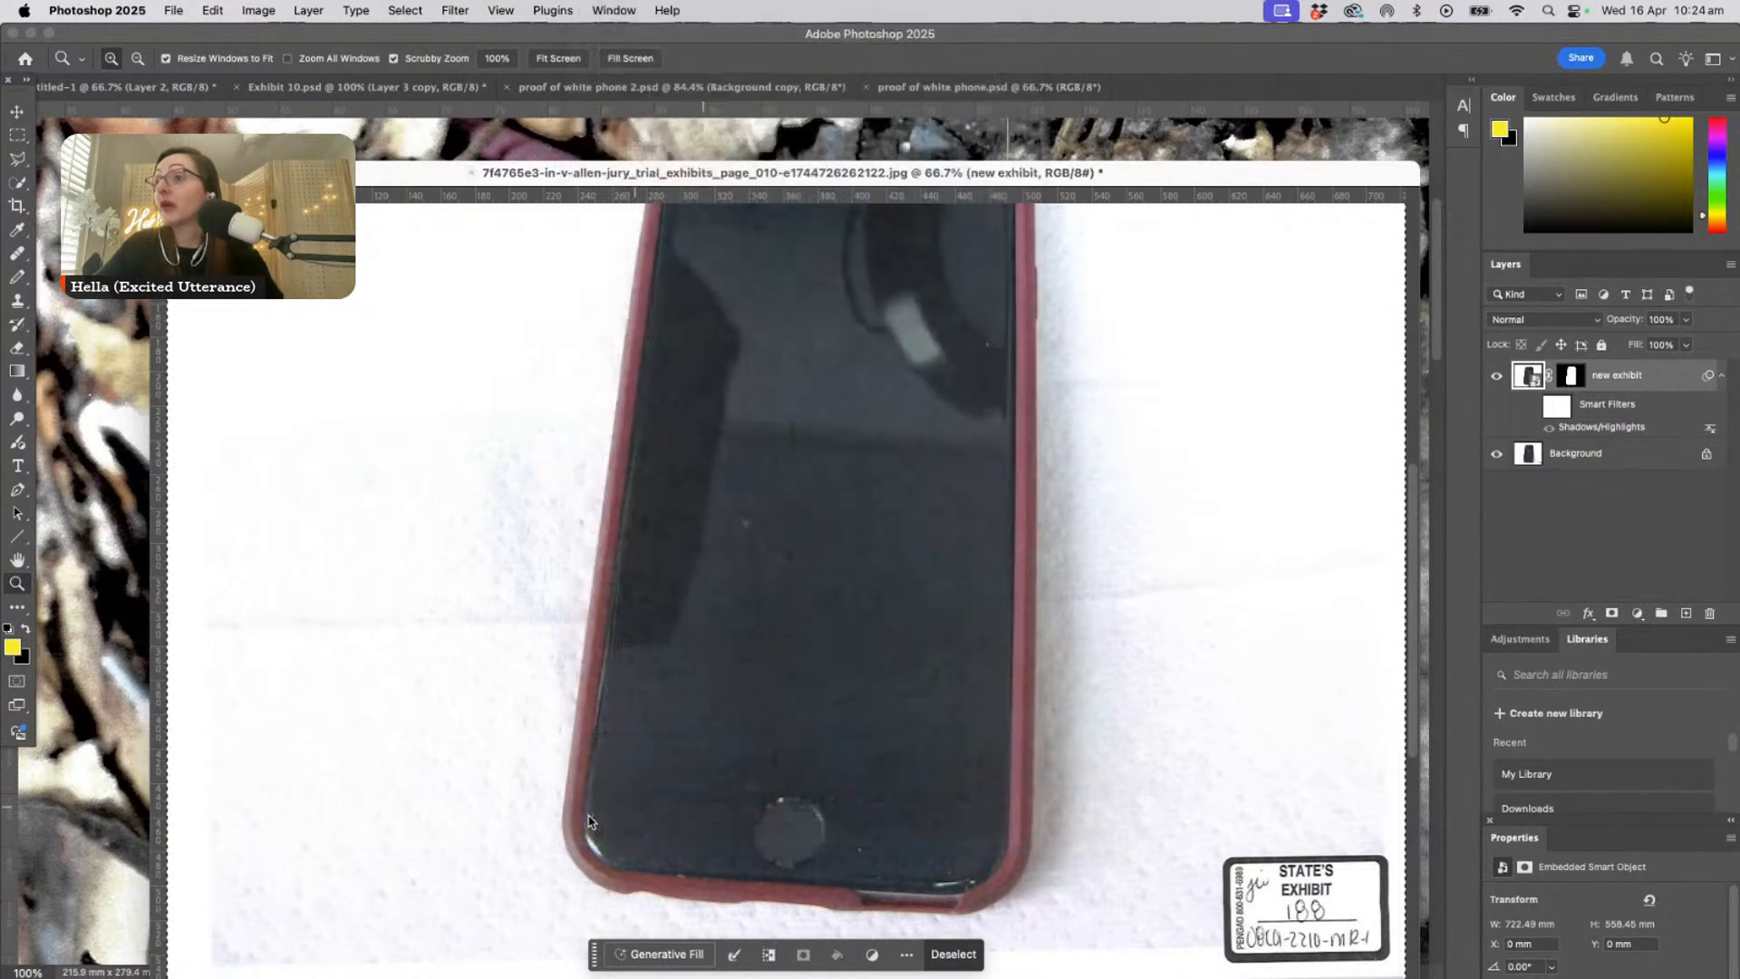
left_click_drag(862, 201, 579, 215)
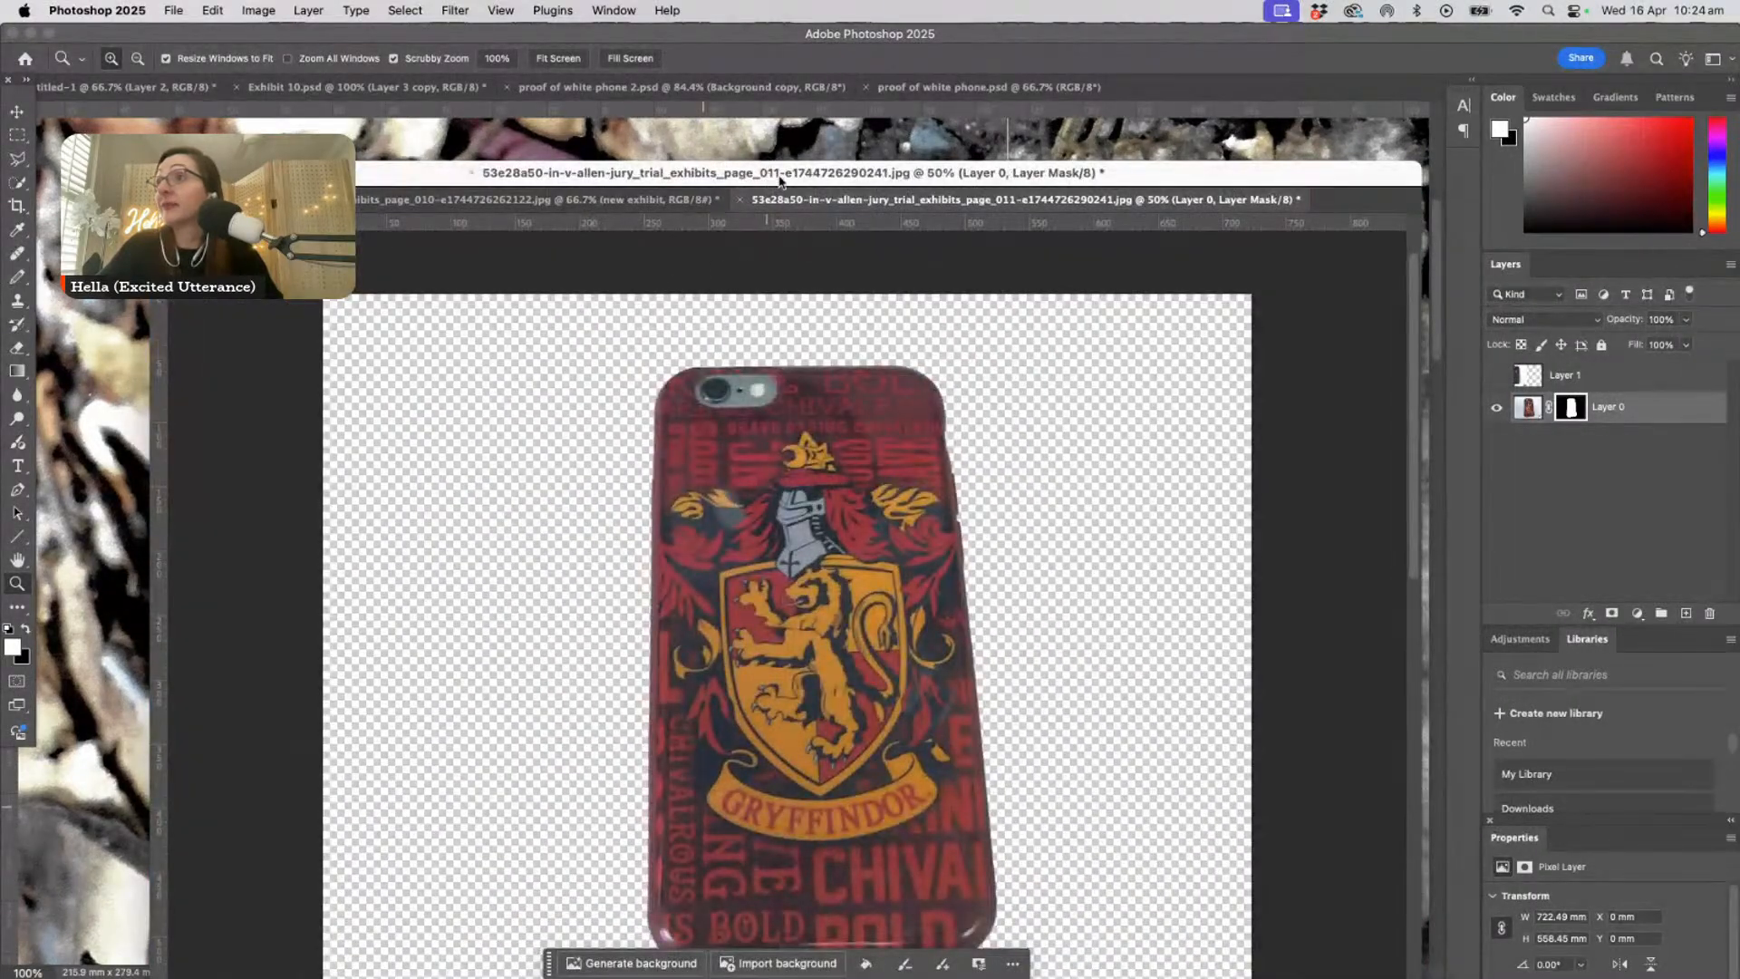
left_click_drag(781, 182, 758, 99)
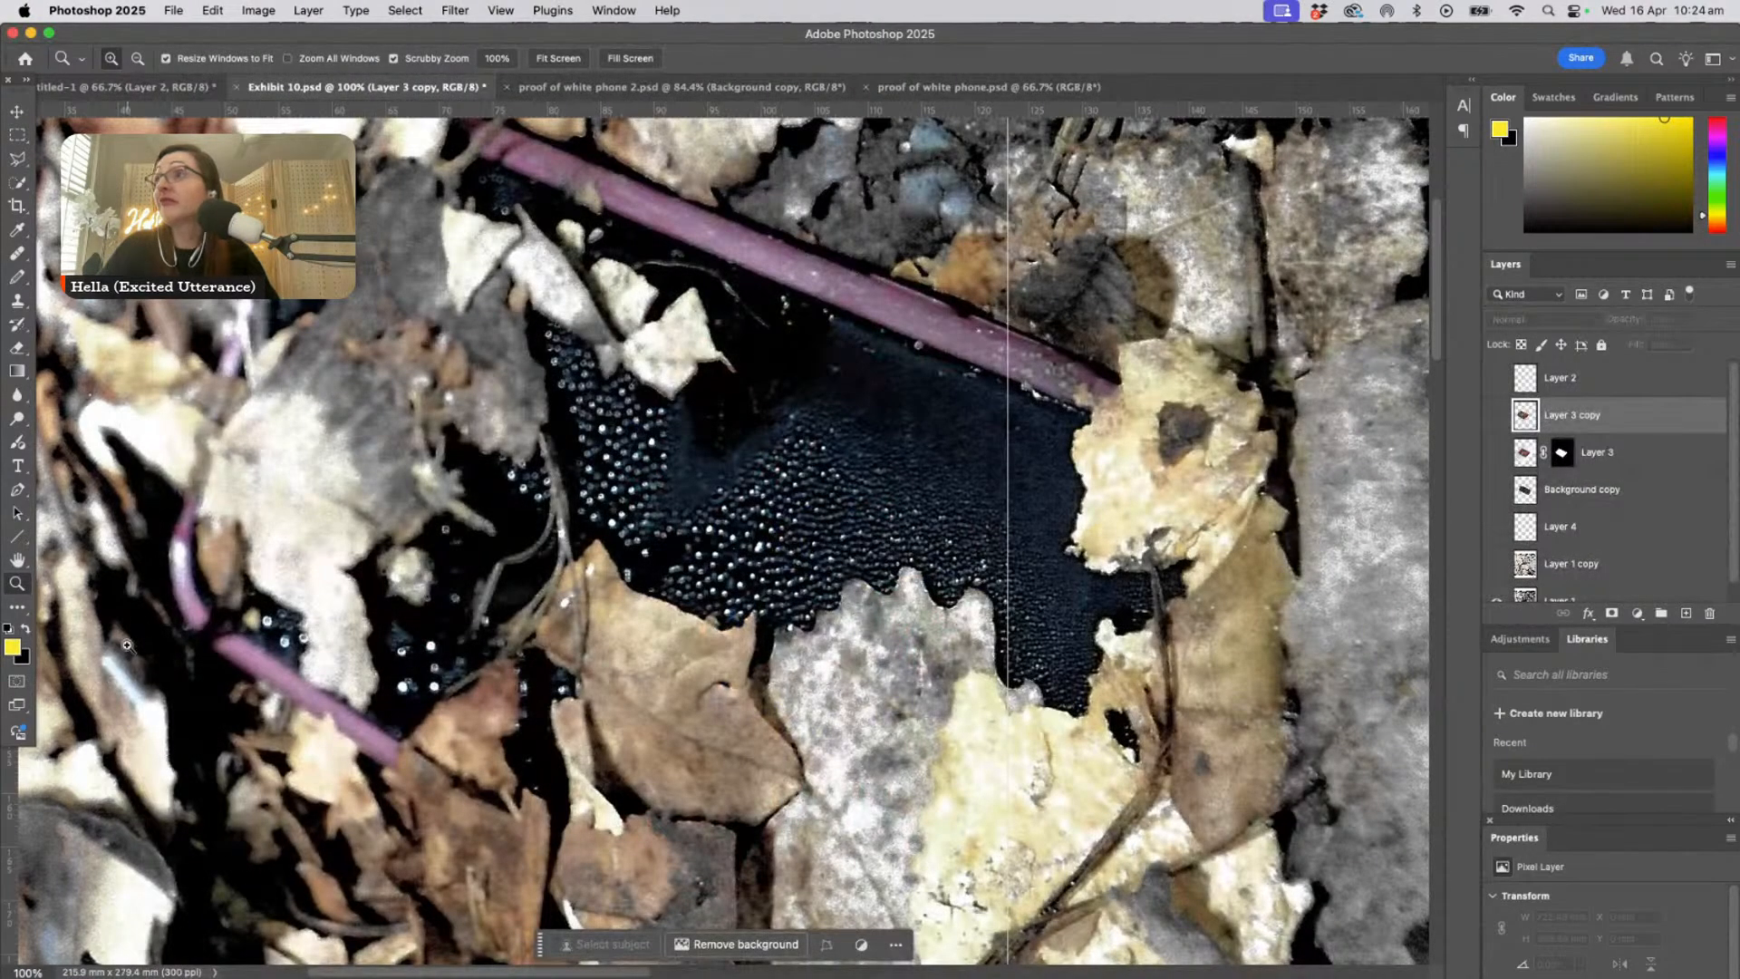
- Compare the page 011 Gryffindor case image with the purple edge in Exhibit 10, and minimize the case image's window
left_click(625, 10)
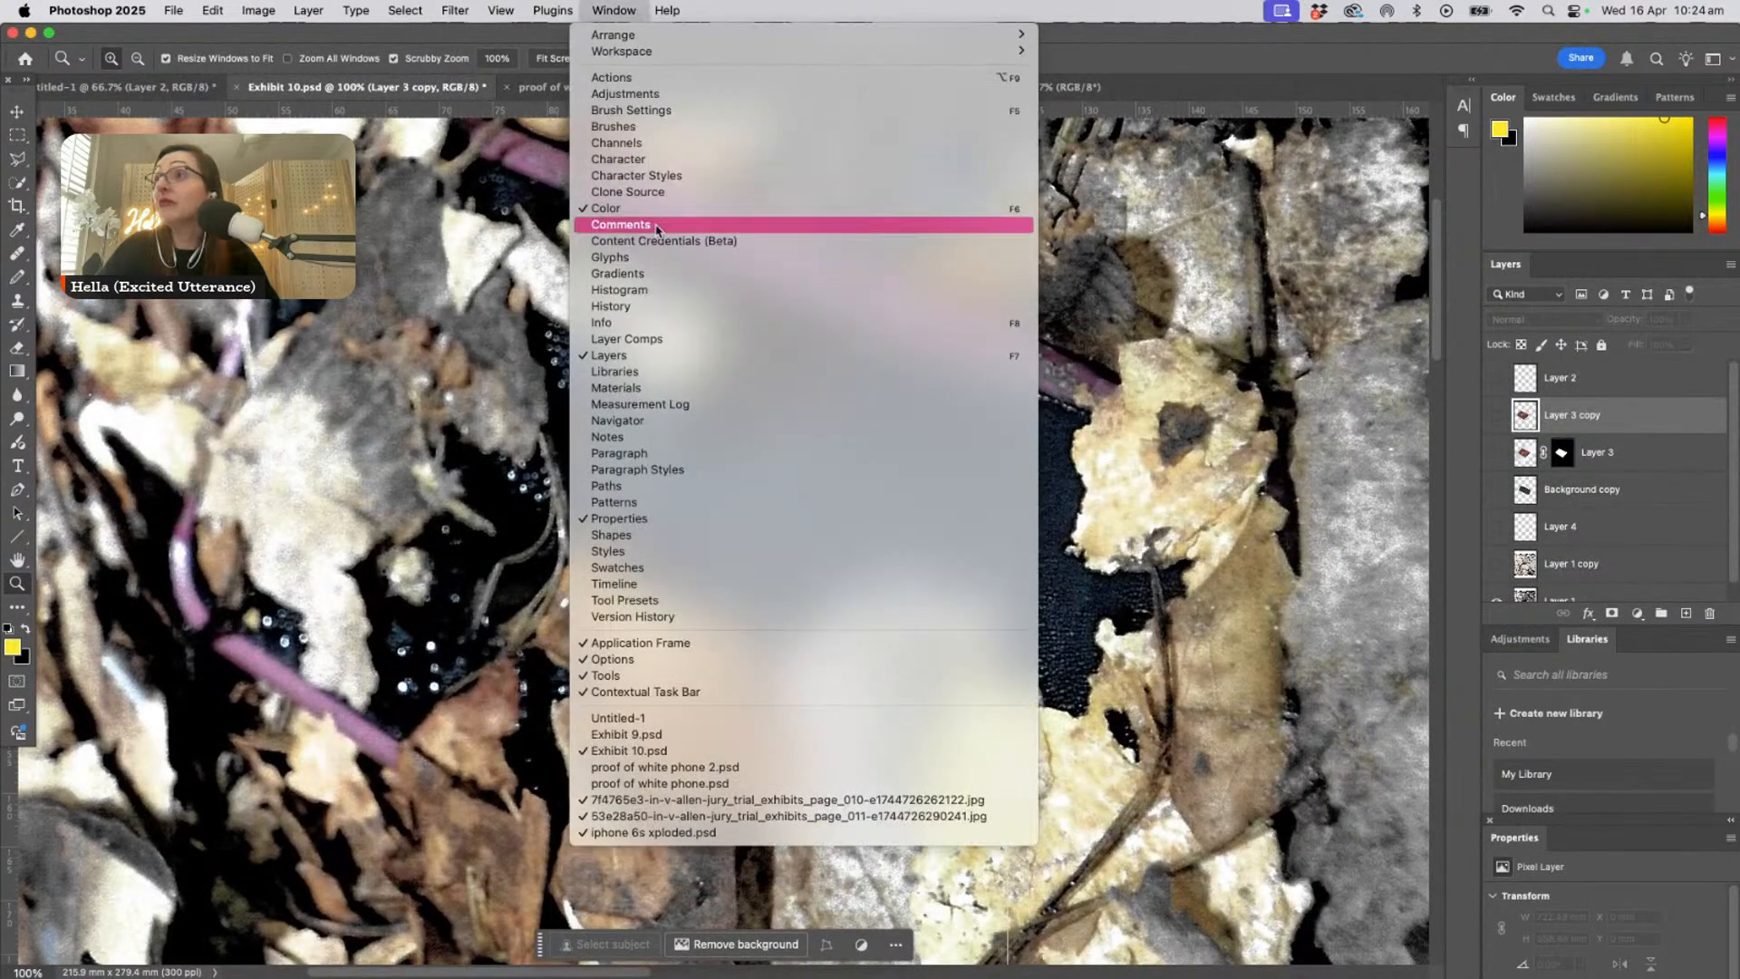
left_click(670, 816)
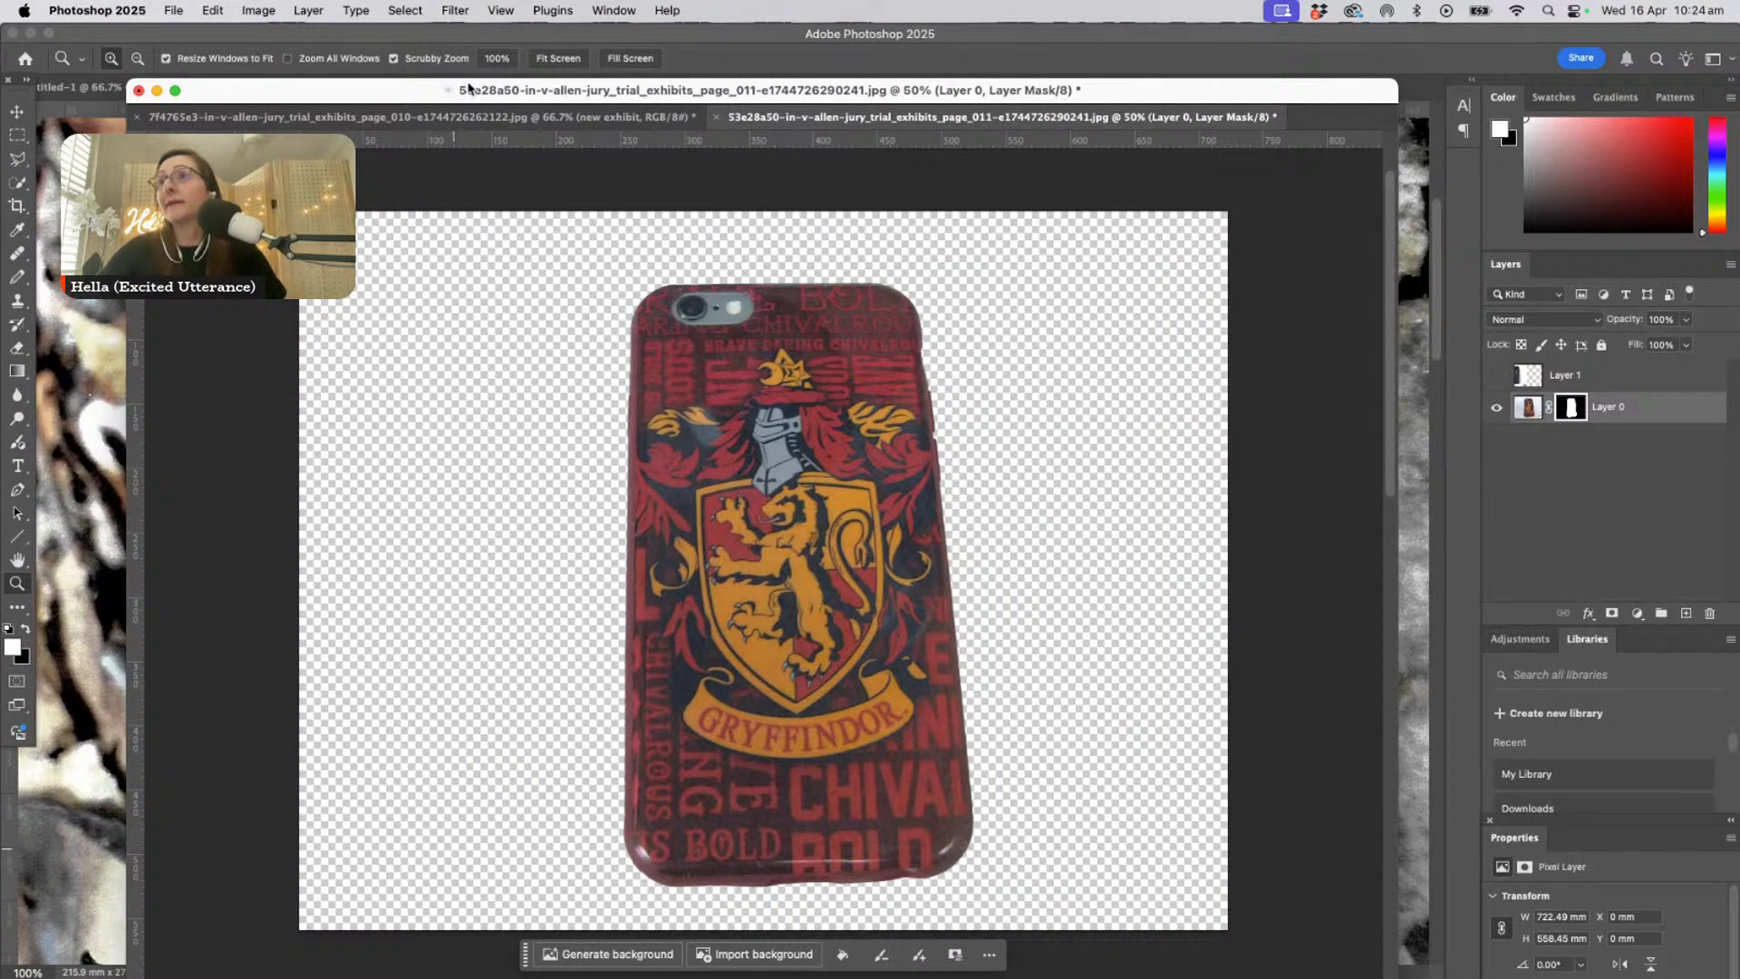
left_click_drag(468, 88, 389, 592)
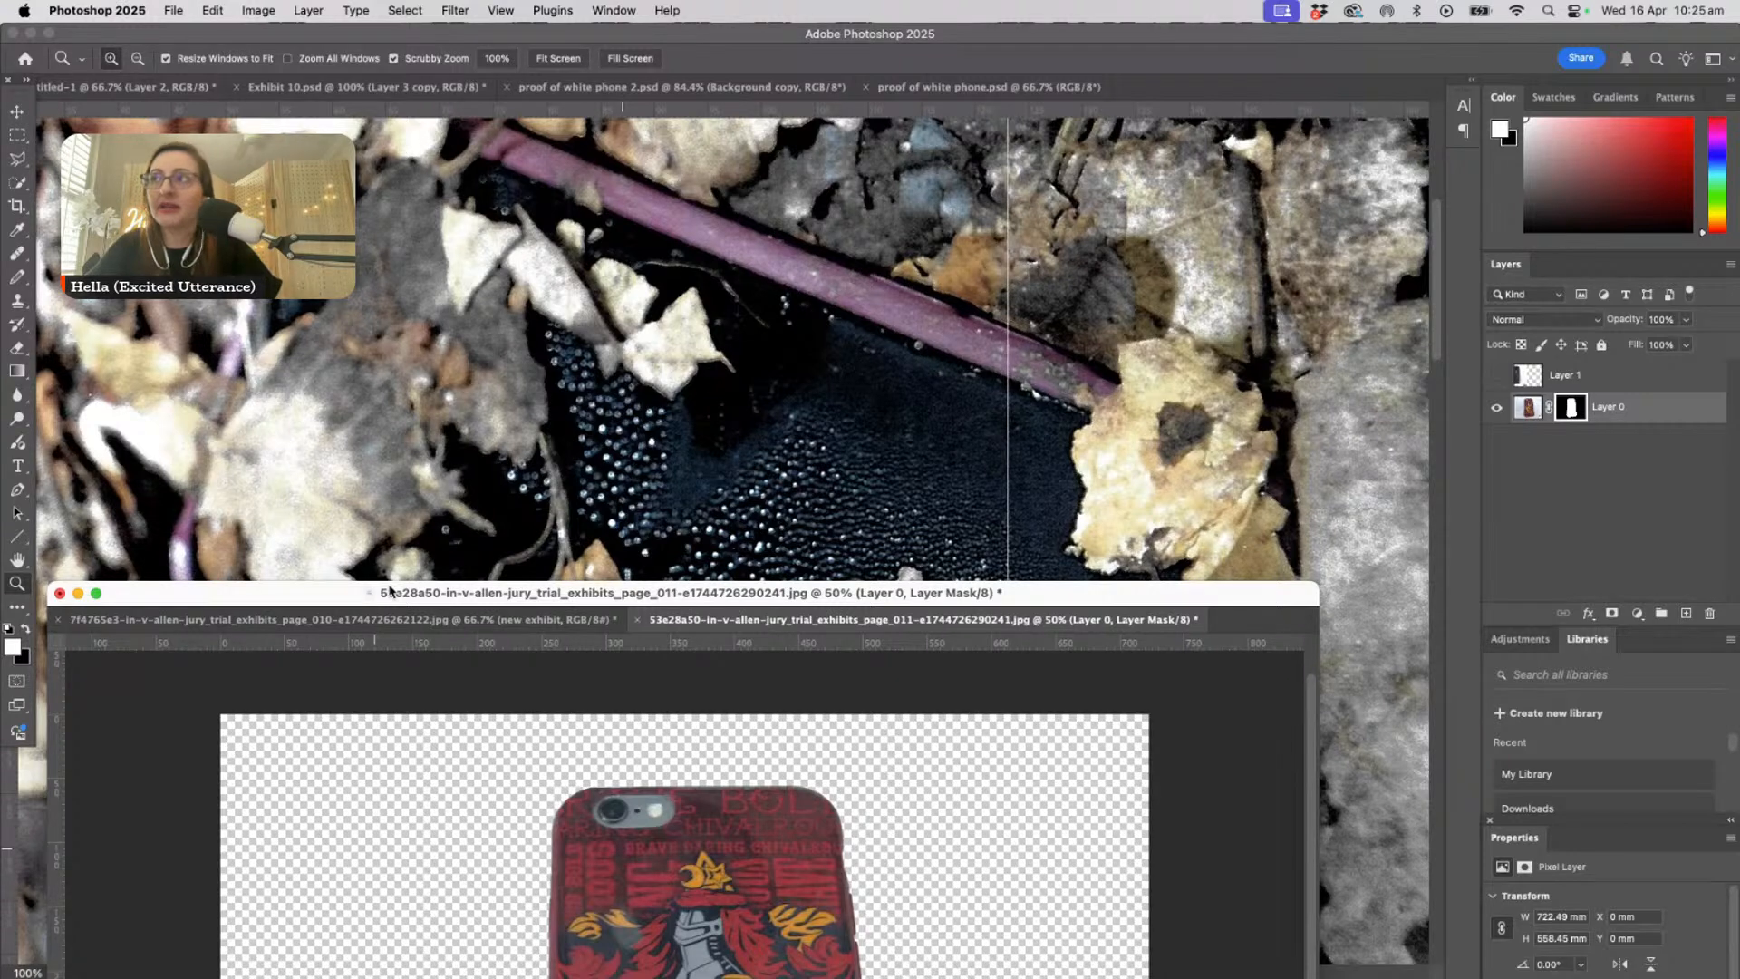
left_click_drag(390, 591, 484, 182)
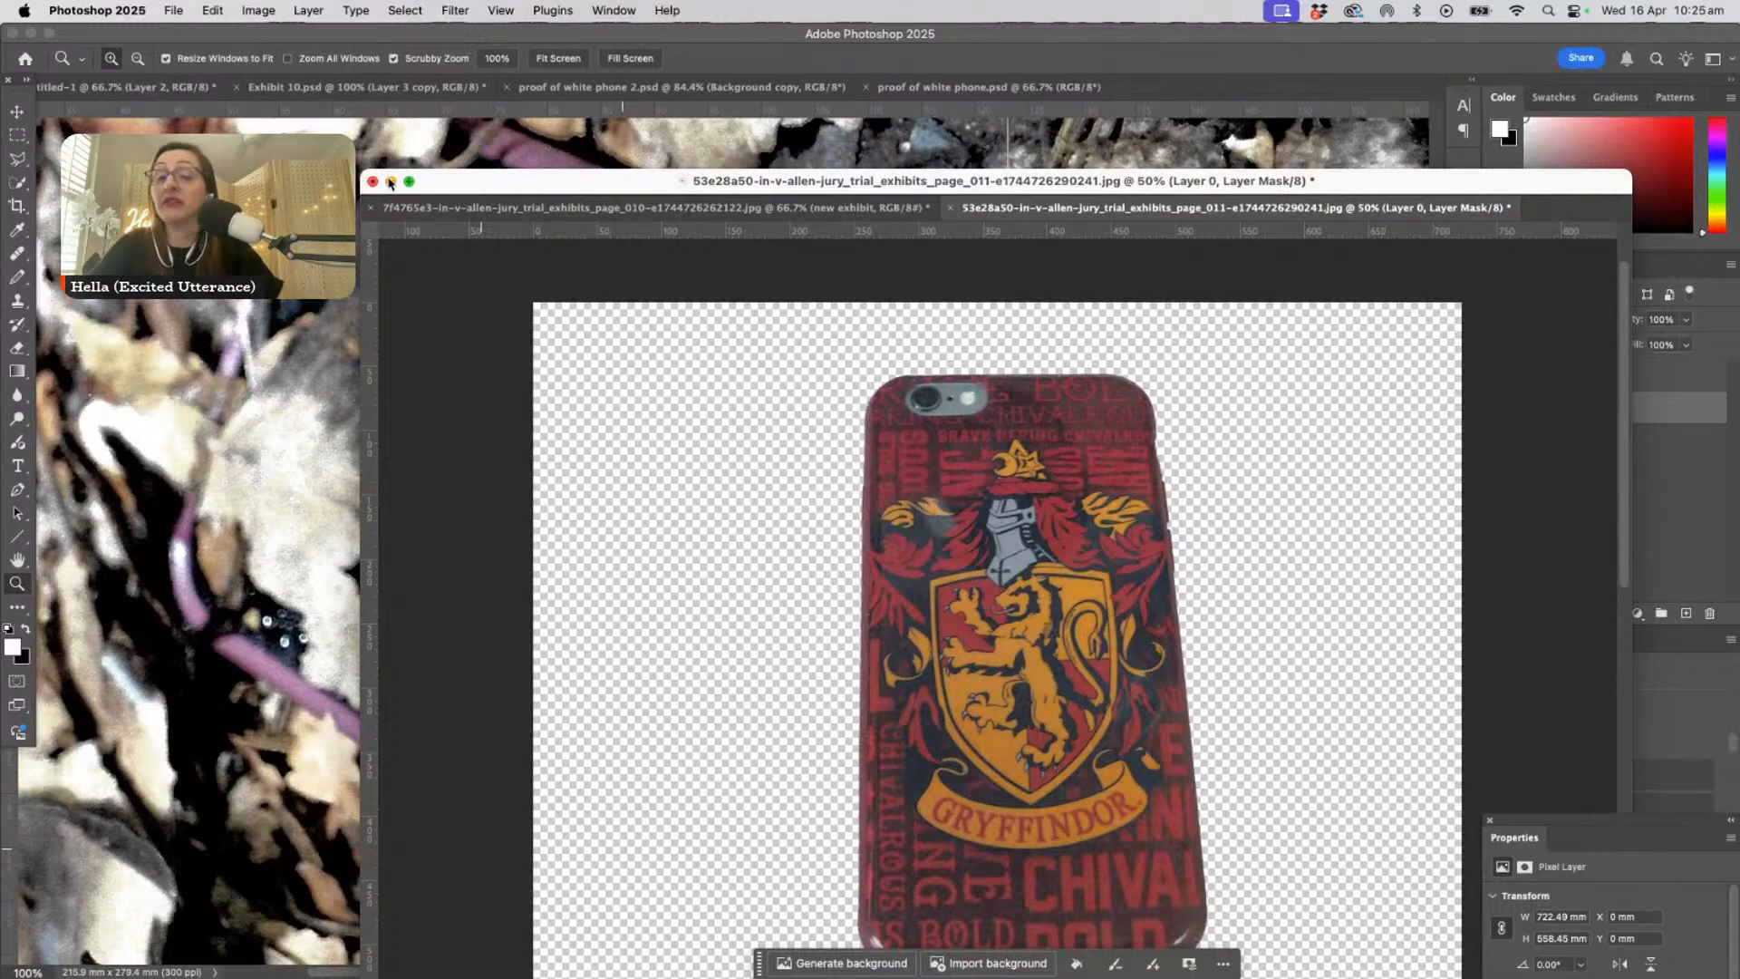
left_click(391, 183)
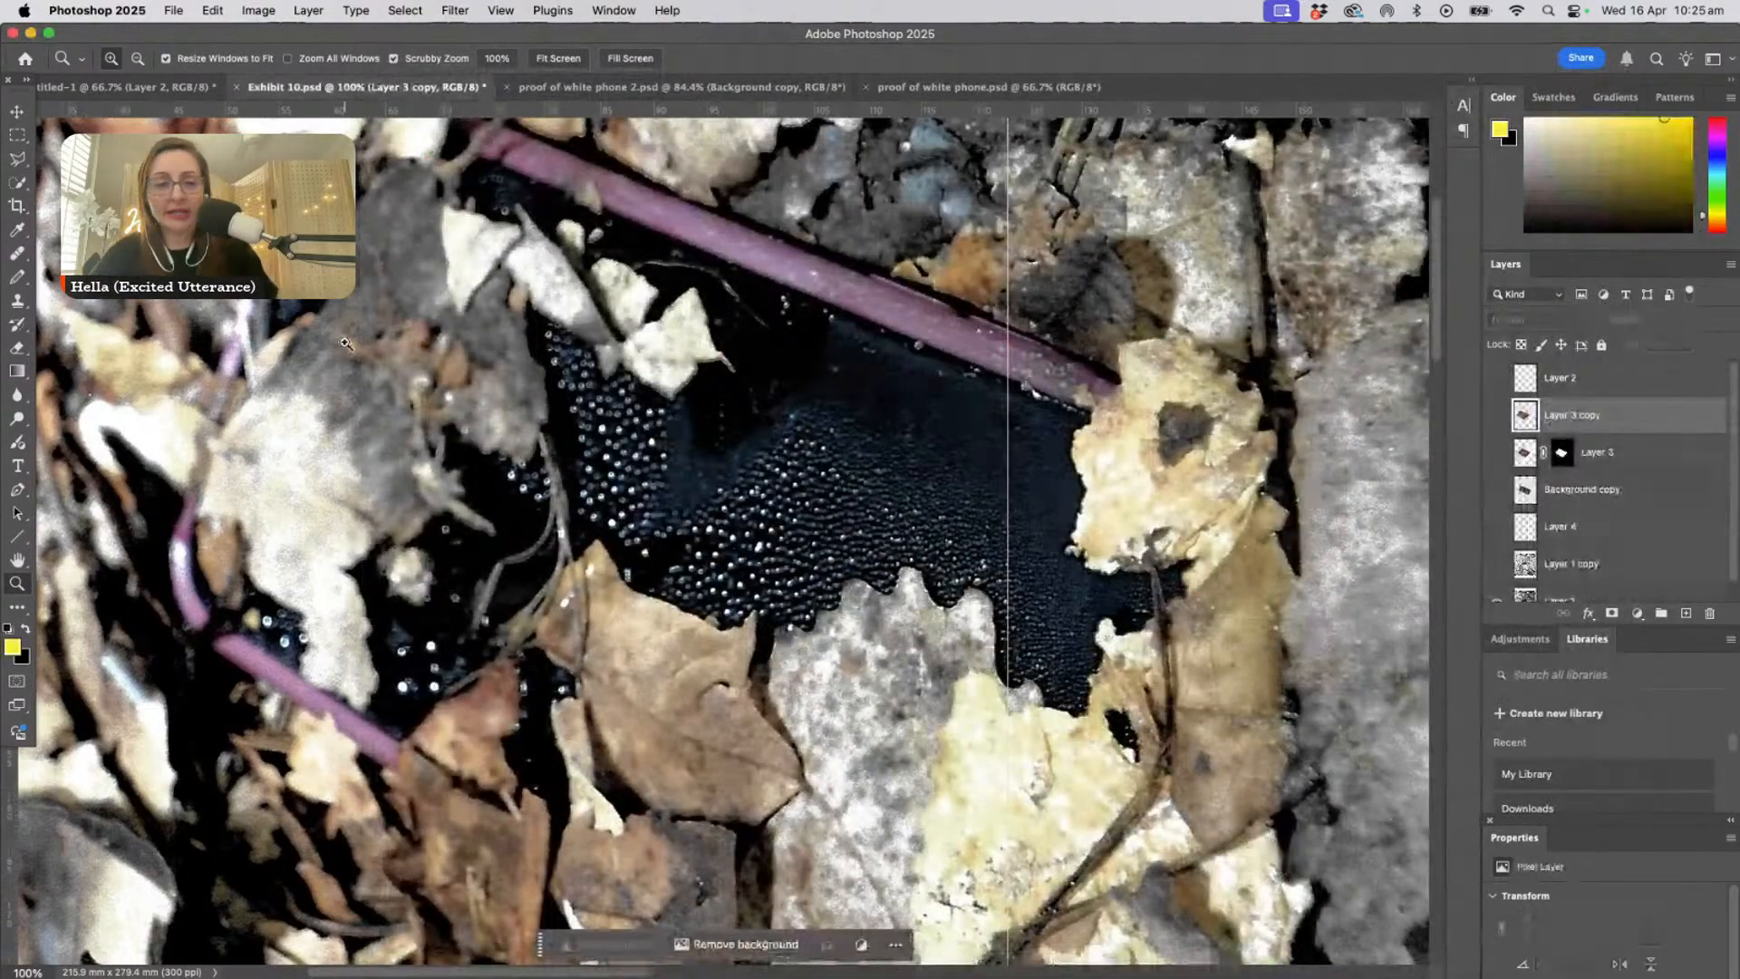